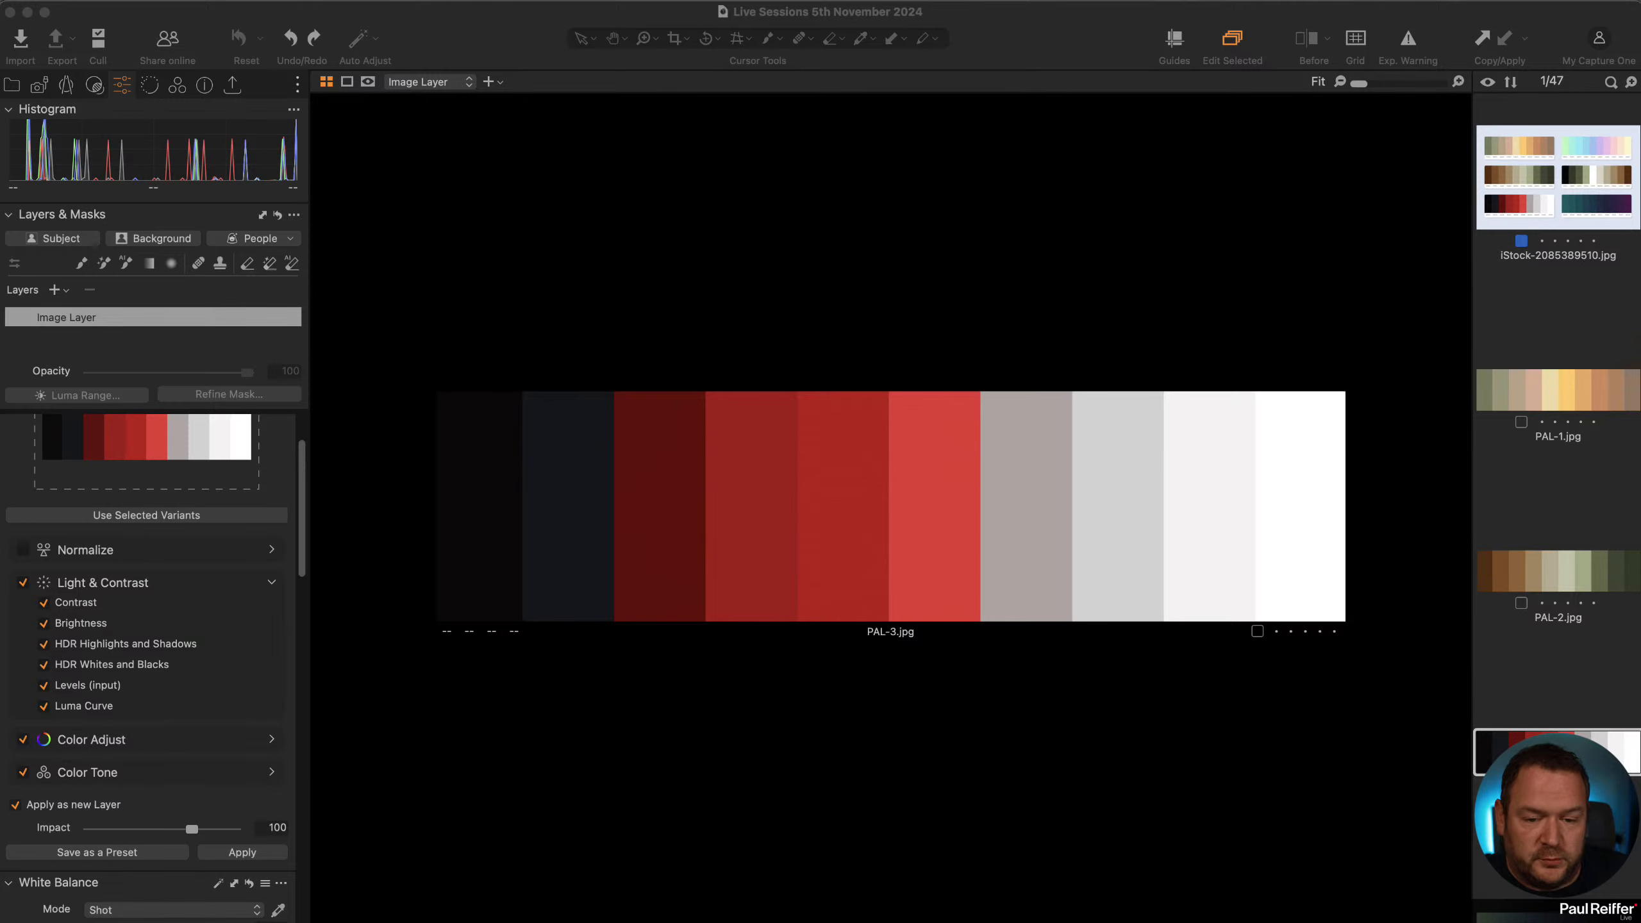
{"action": "scroll", "coordinate": [1557, 453], "scroll_direction": "down", "scroll_amount": 10}
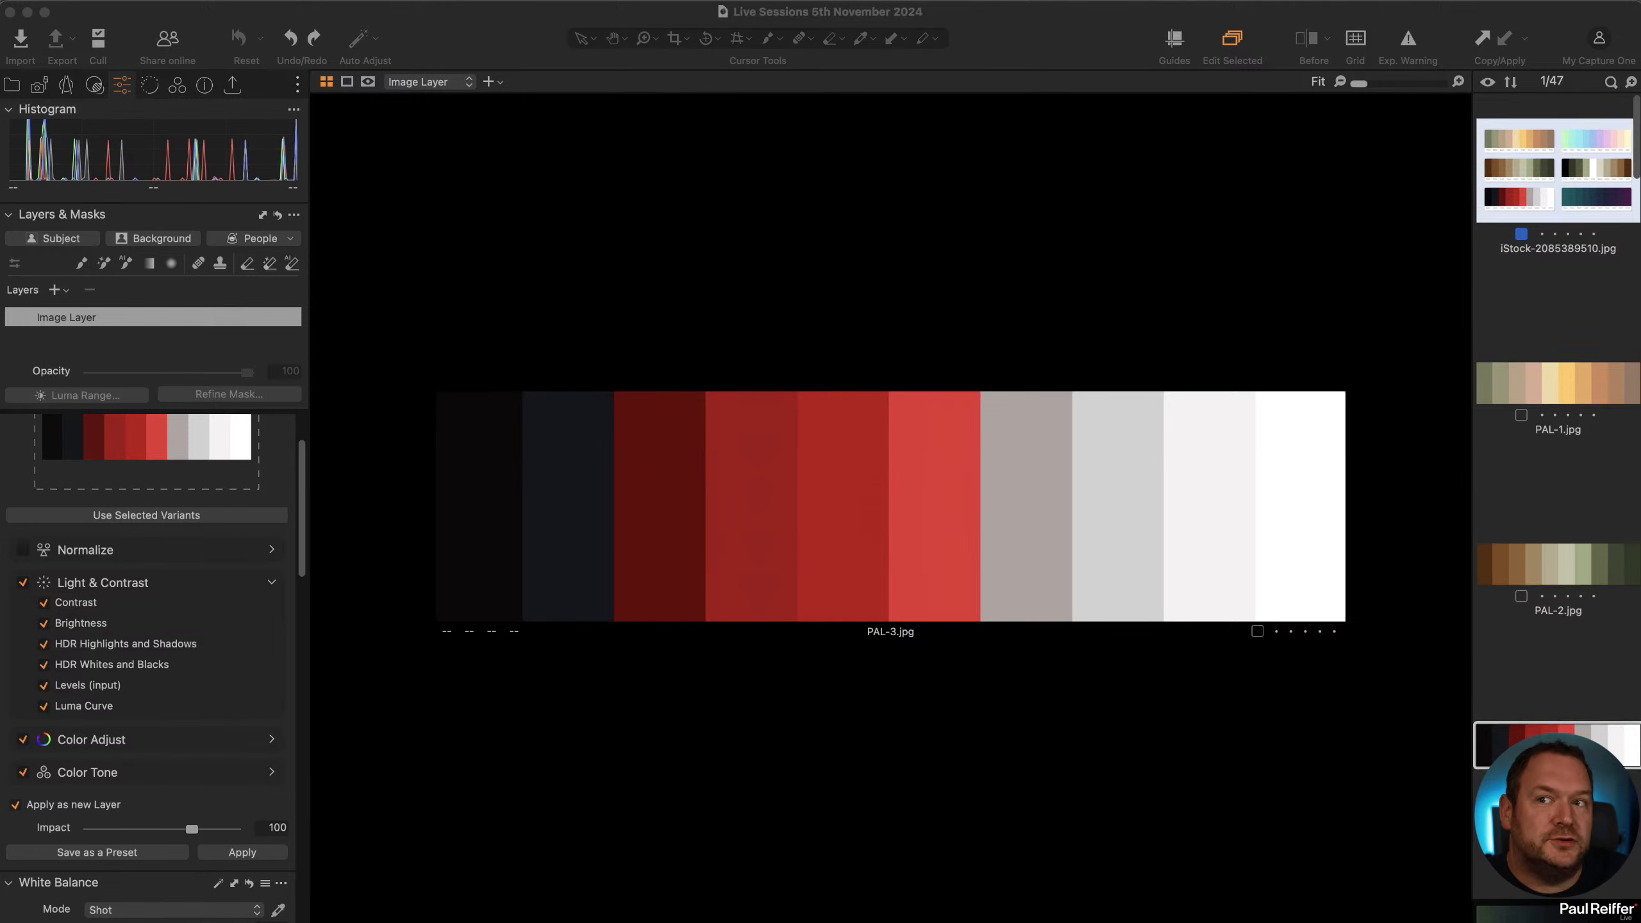
{"action": "scroll", "coordinate": [1557, 453], "scroll_direction": "down", "scroll_amount": 10}
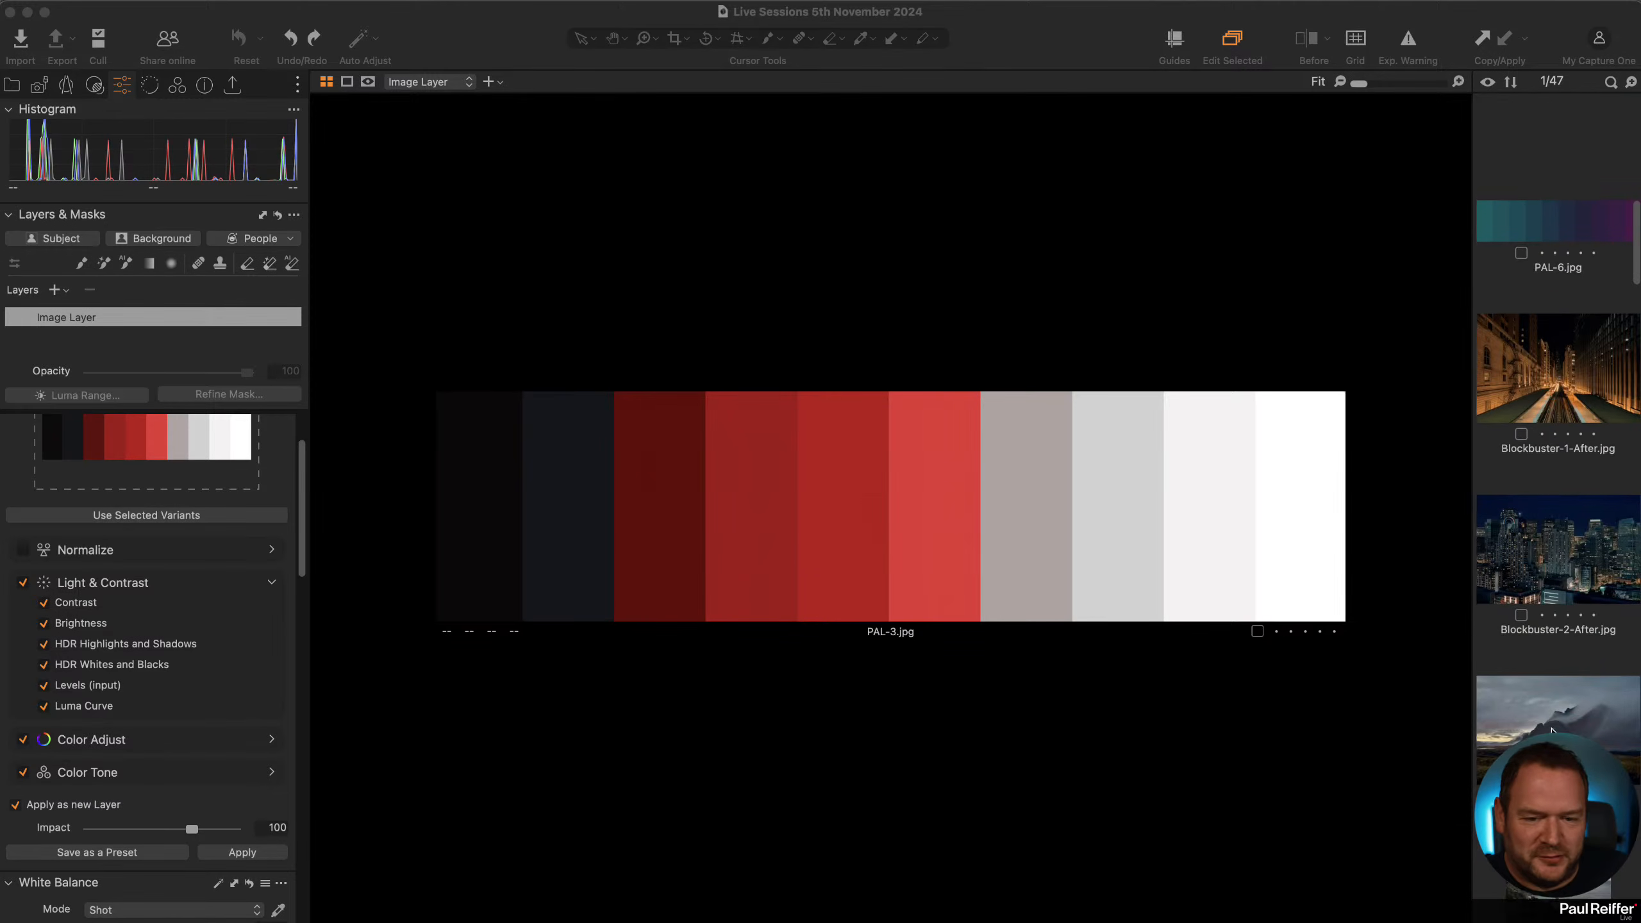
{"action": "scroll", "coordinate": [1557, 452], "scroll_direction": "down", "scroll_amount": 6}
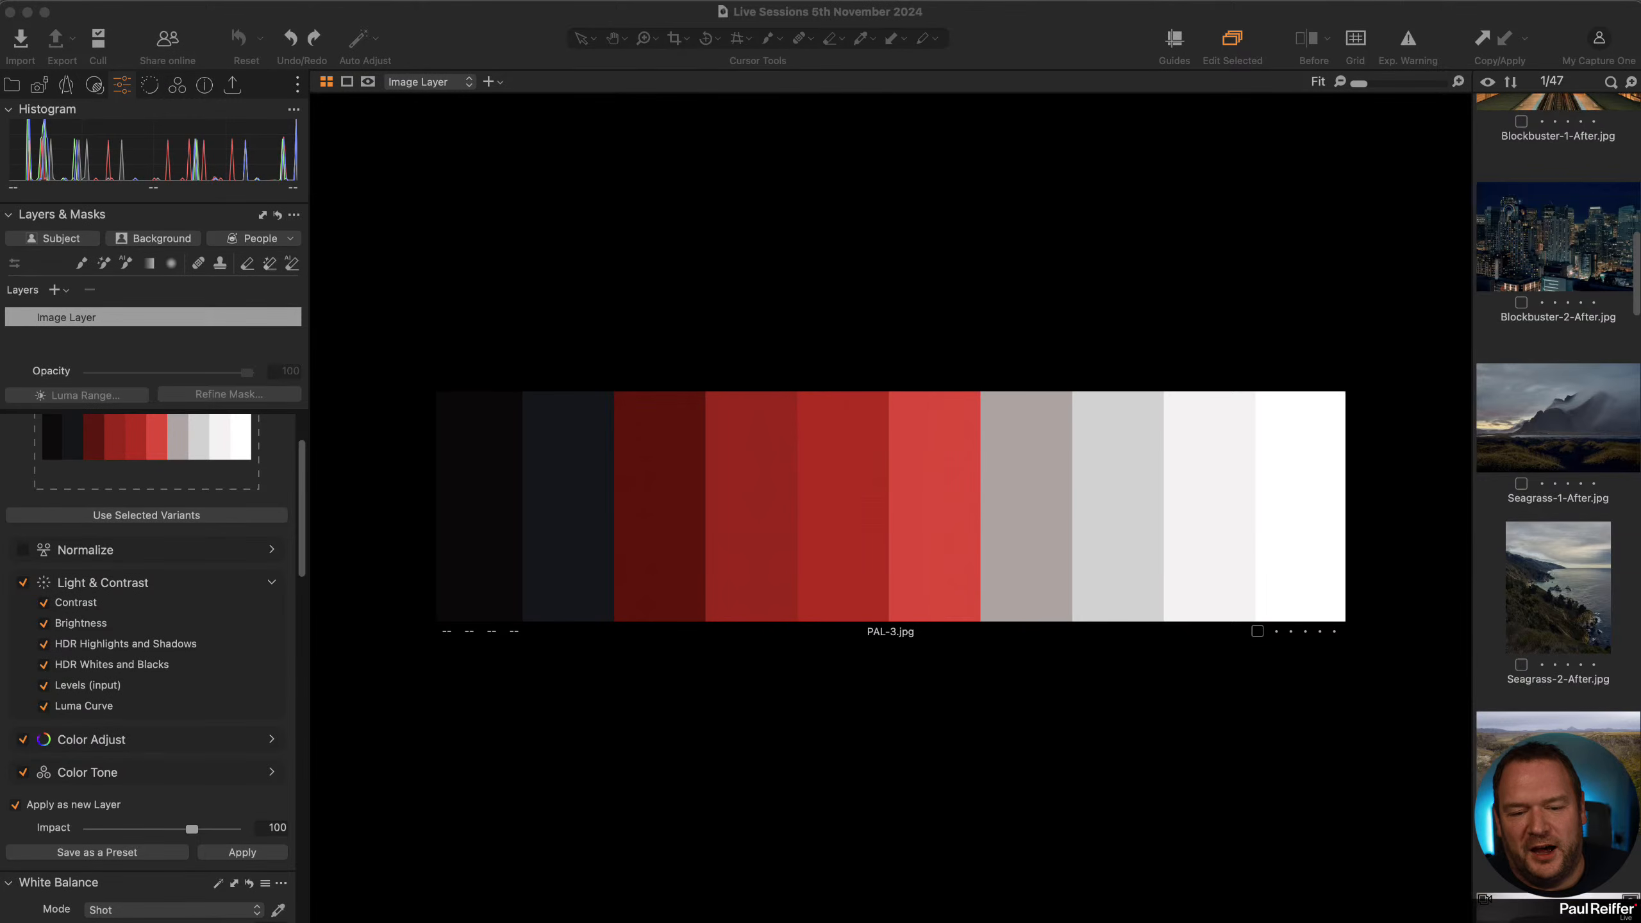
{"action": "left_click", "coordinate": [1541, 429]}
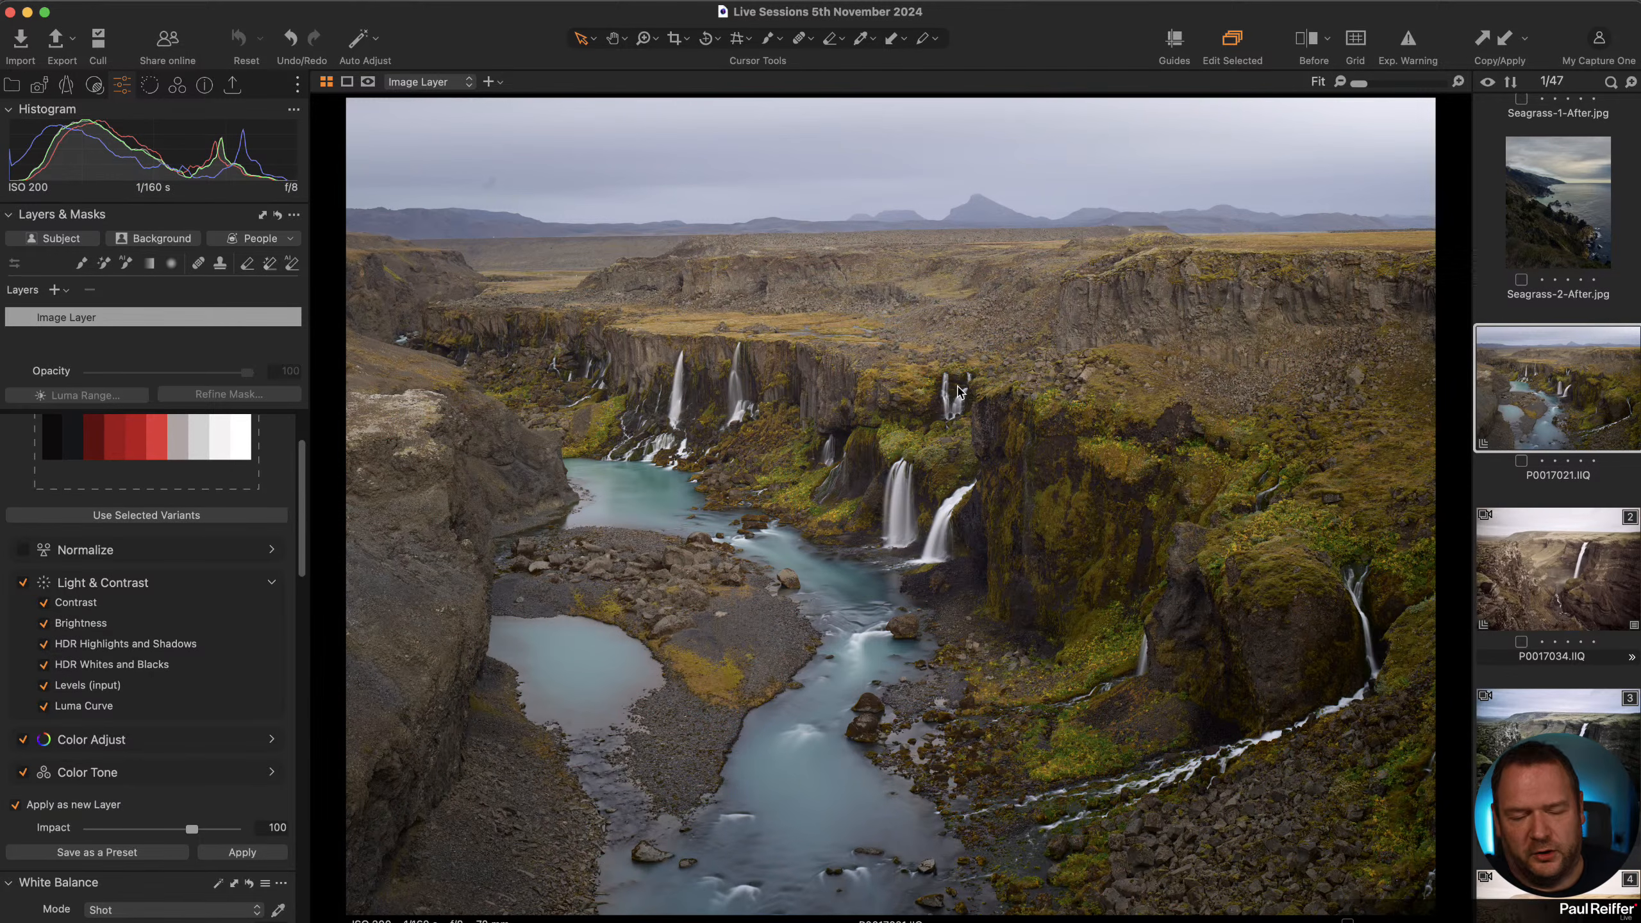
{"action": "scroll", "coordinate": [1593, 373], "scroll_direction": "up", "scroll_amount": 10}
{"action": "scroll", "coordinate": [1592, 373], "scroll_direction": "up", "scroll_amount": 5}
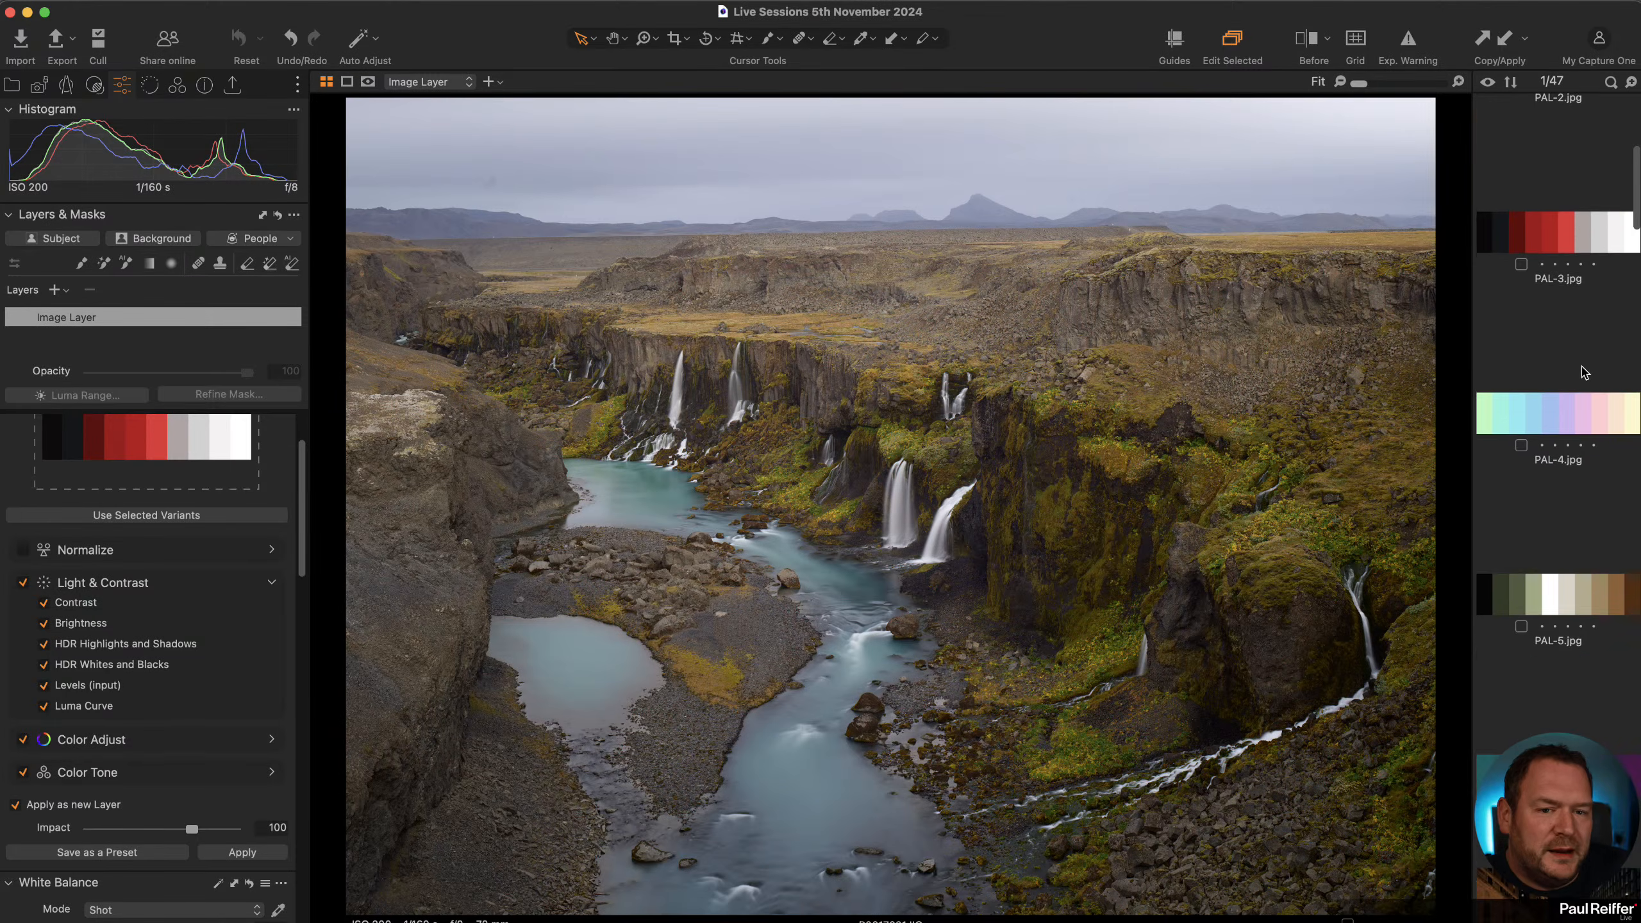
{"action": "left_click", "coordinate": [1589, 307]}
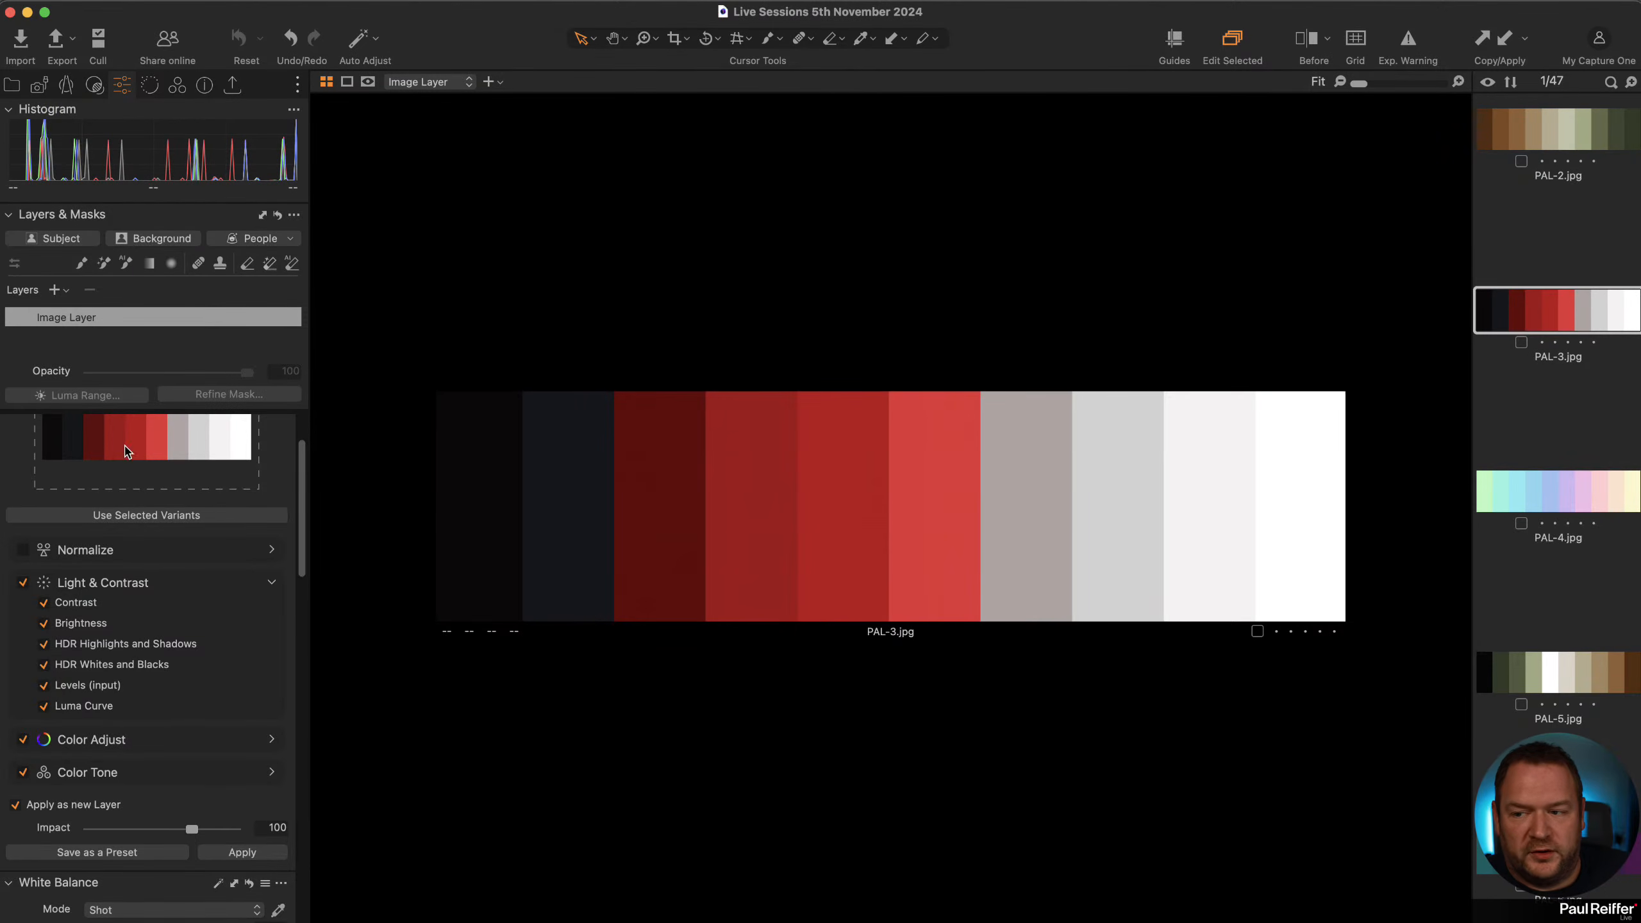
Open the _DSF0589.RAF forest photo and apply the PAL-3 Match Look to it as a new layer.
{"action": "scroll", "coordinate": [161, 476], "scroll_direction": "up", "scroll_amount": 2}
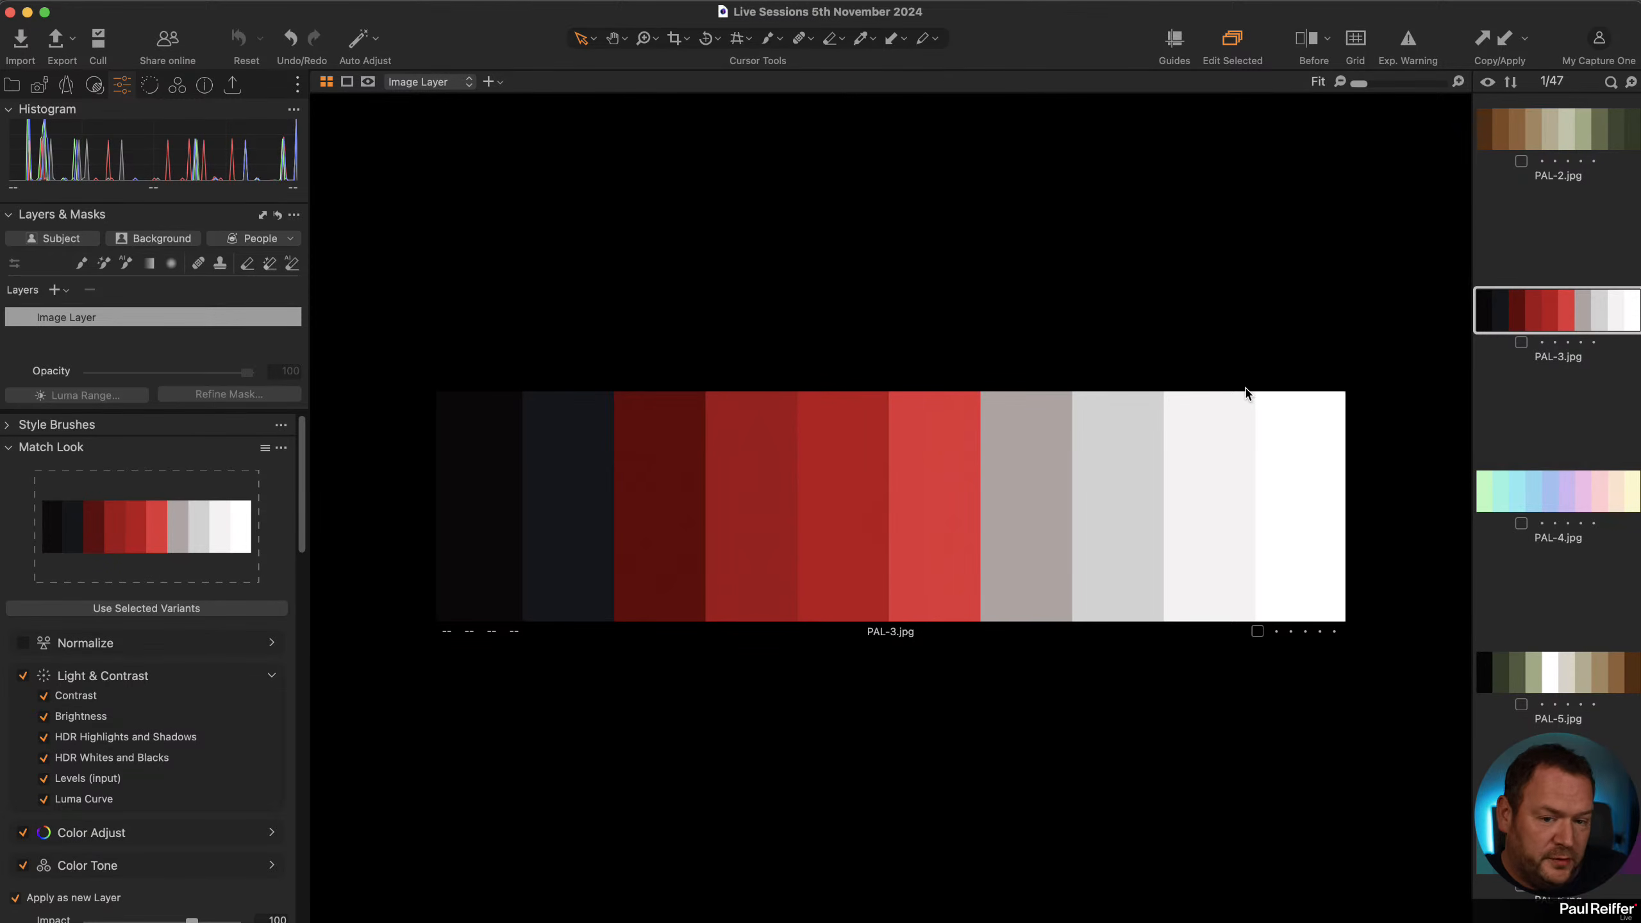
{"action": "scroll", "coordinate": [1538, 396], "scroll_direction": "down", "scroll_amount": 6}
{"action": "scroll", "coordinate": [1550, 394], "scroll_direction": "down", "scroll_amount": 10}
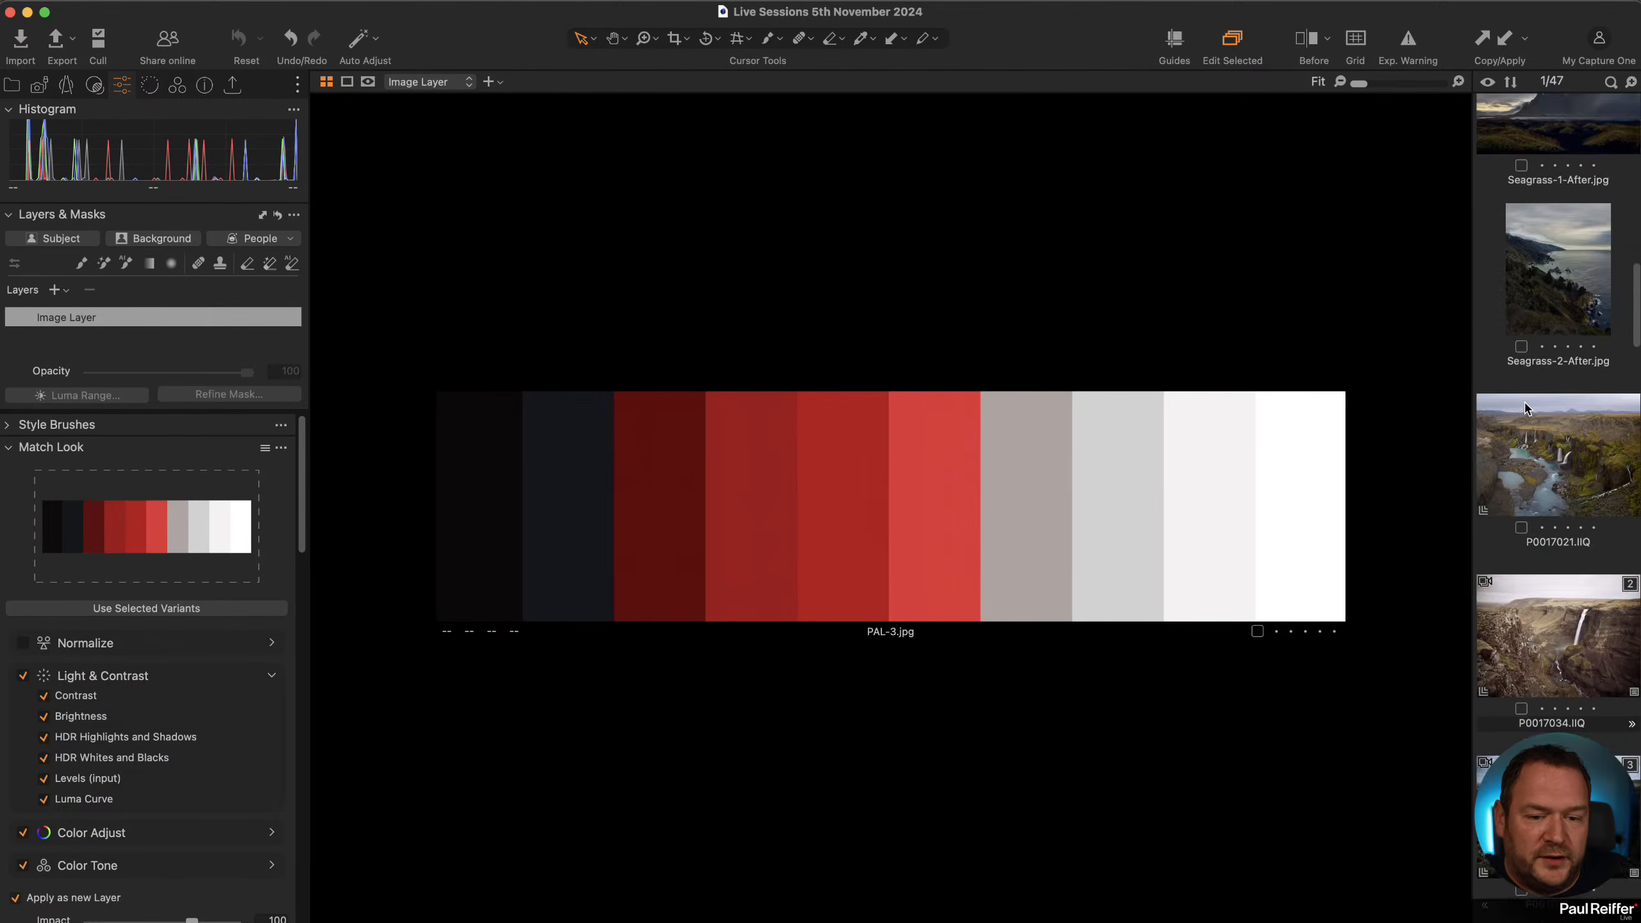
{"action": "scroll", "coordinate": [1566, 392], "scroll_direction": "down", "scroll_amount": 4}
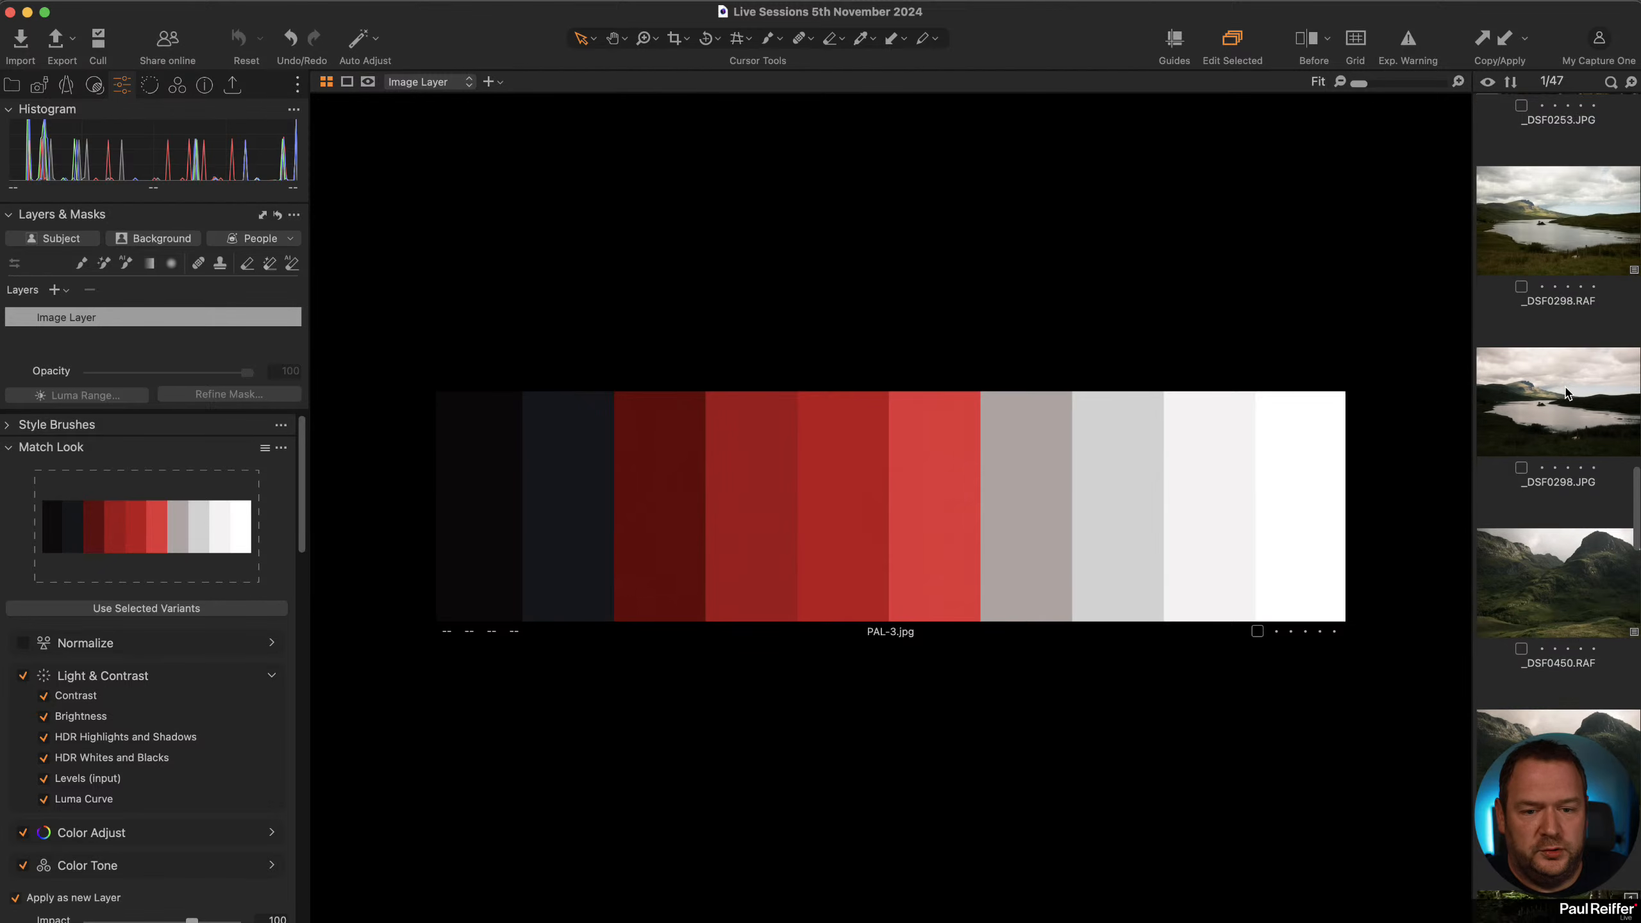
{"action": "left_click", "coordinate": [1566, 392]}
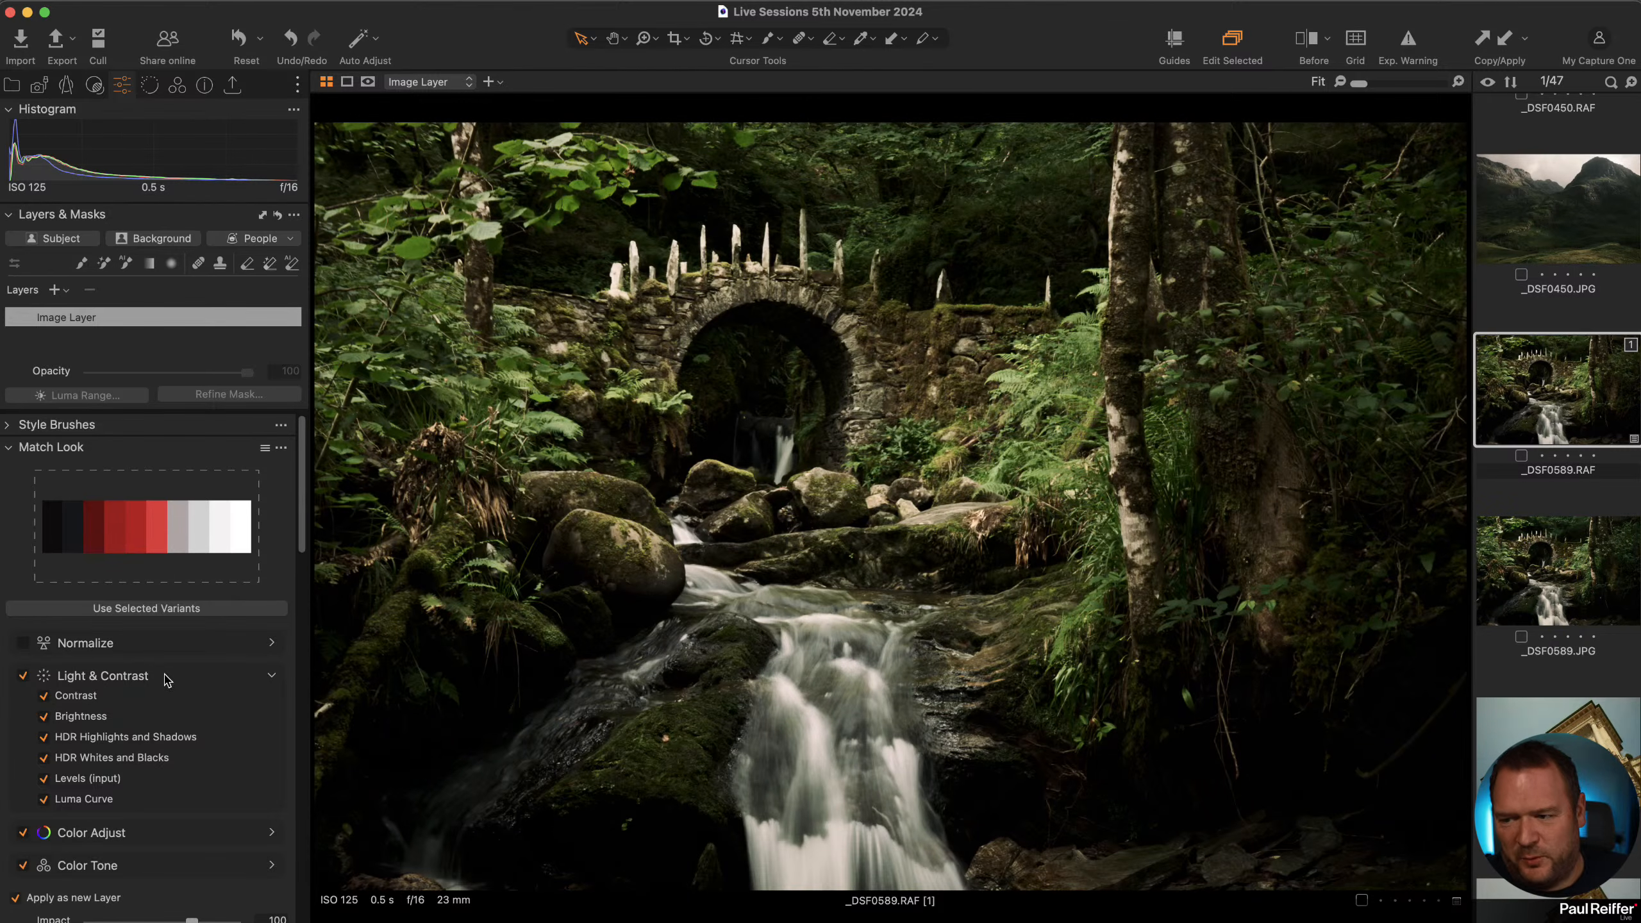
{"action": "scroll", "coordinate": [217, 573], "scroll_direction": "down", "scroll_amount": 5}
{"action": "left_click", "coordinate": [261, 810]}
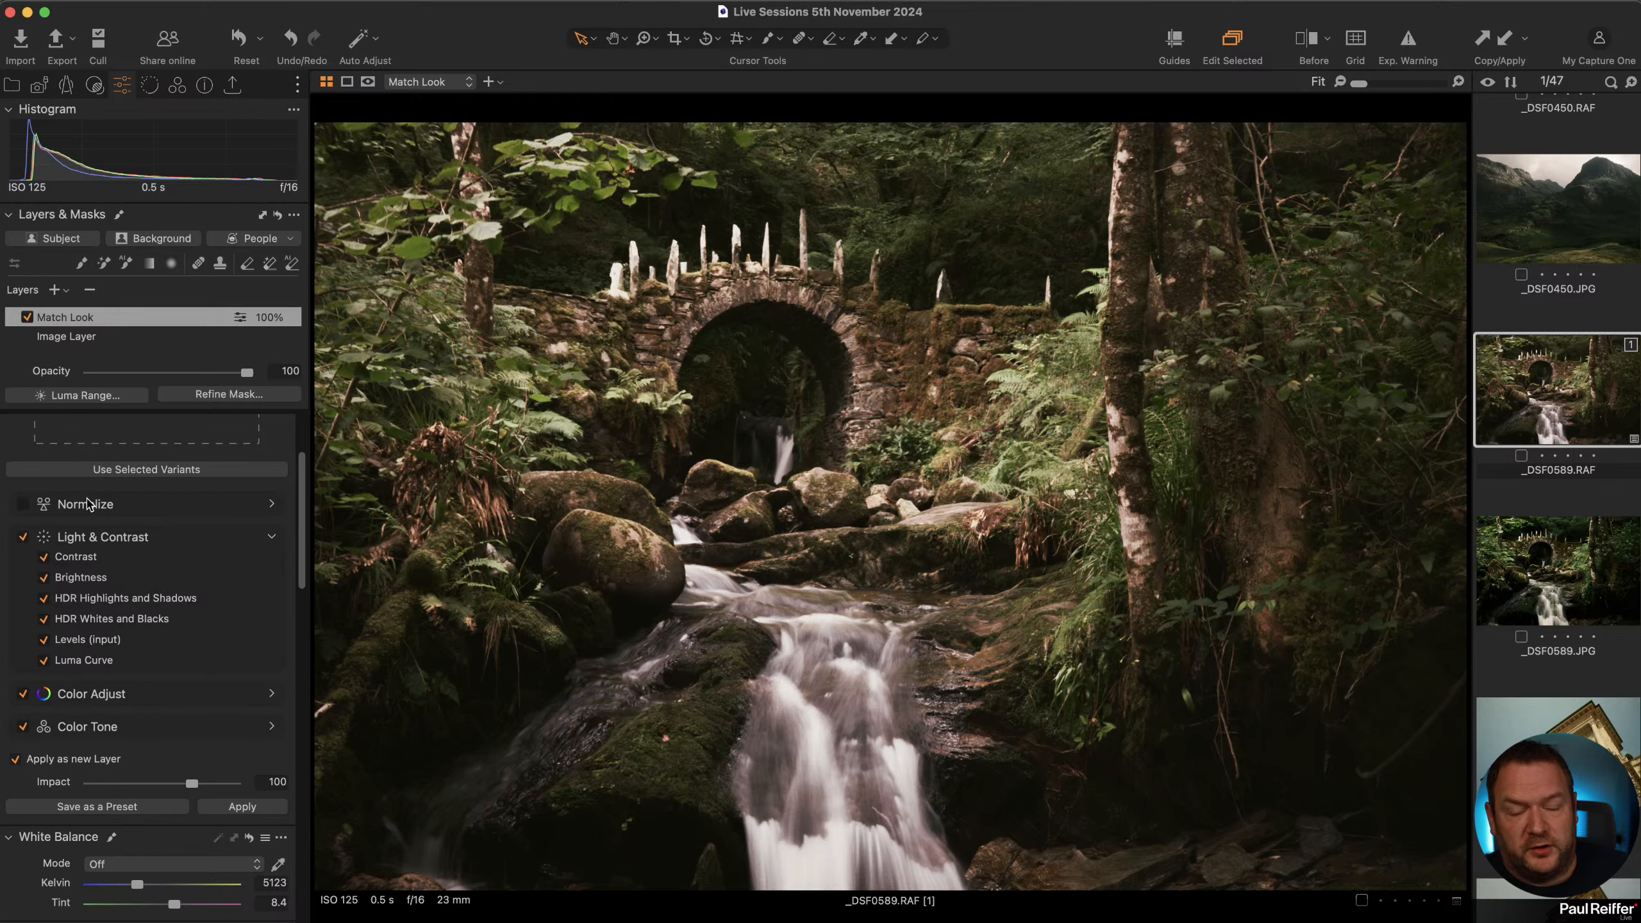
Turn off Light & Contrast in the Match Look options and reapply the look to the forest photo.
{"action": "left_click", "coordinate": [216, 514]}
{"action": "left_click", "coordinate": [244, 511]}
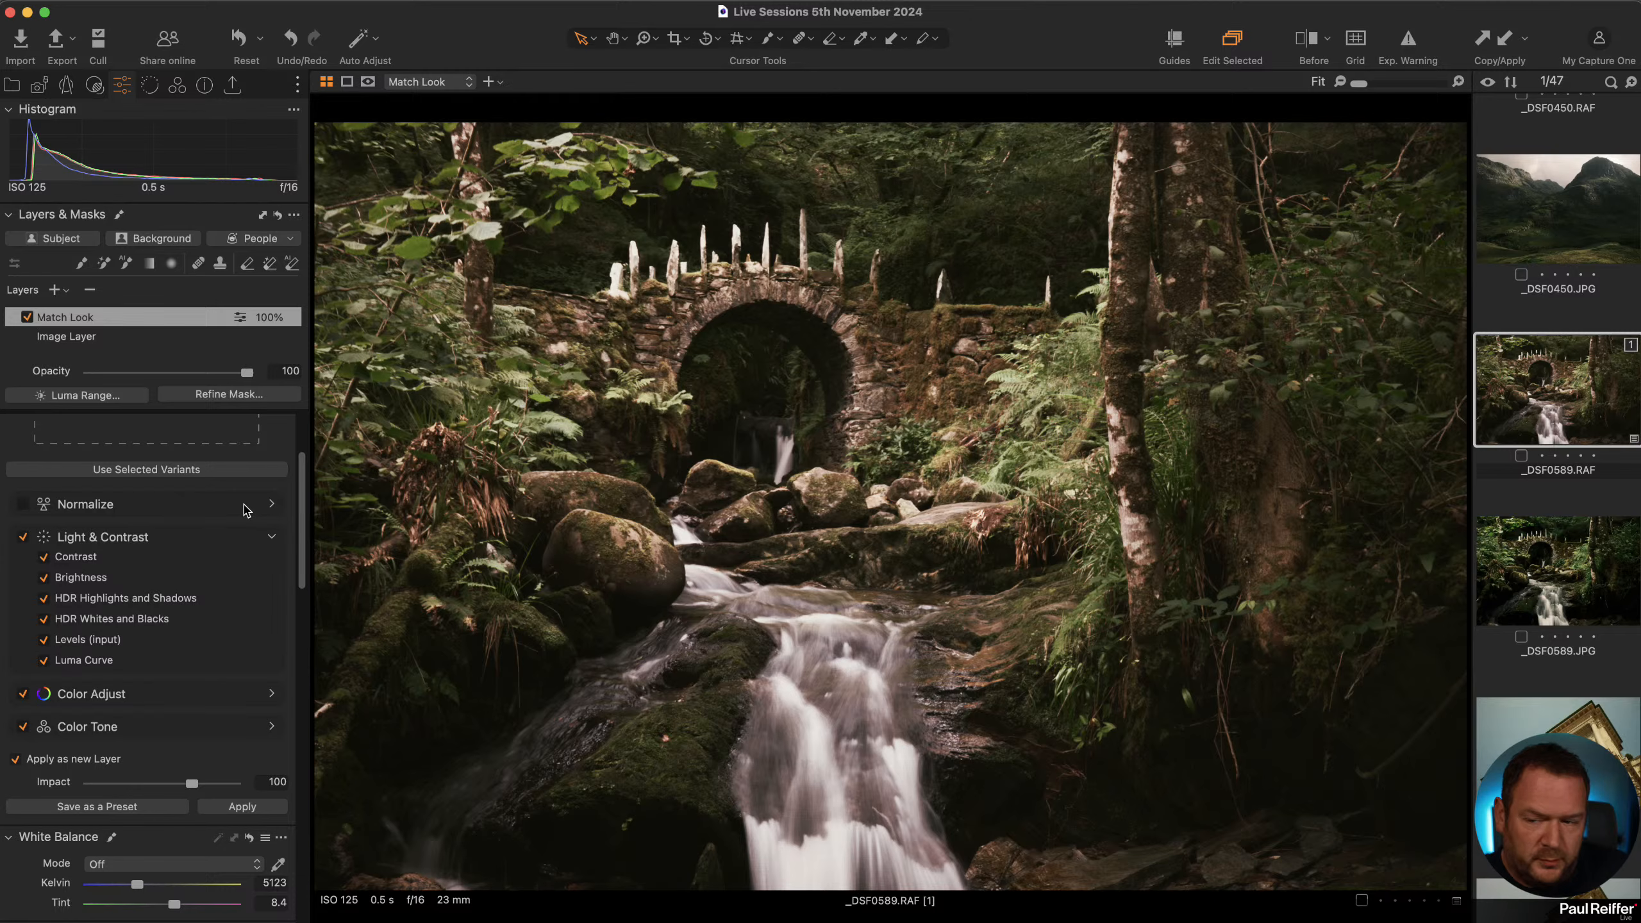
{"action": "left_click", "coordinate": [23, 537]}
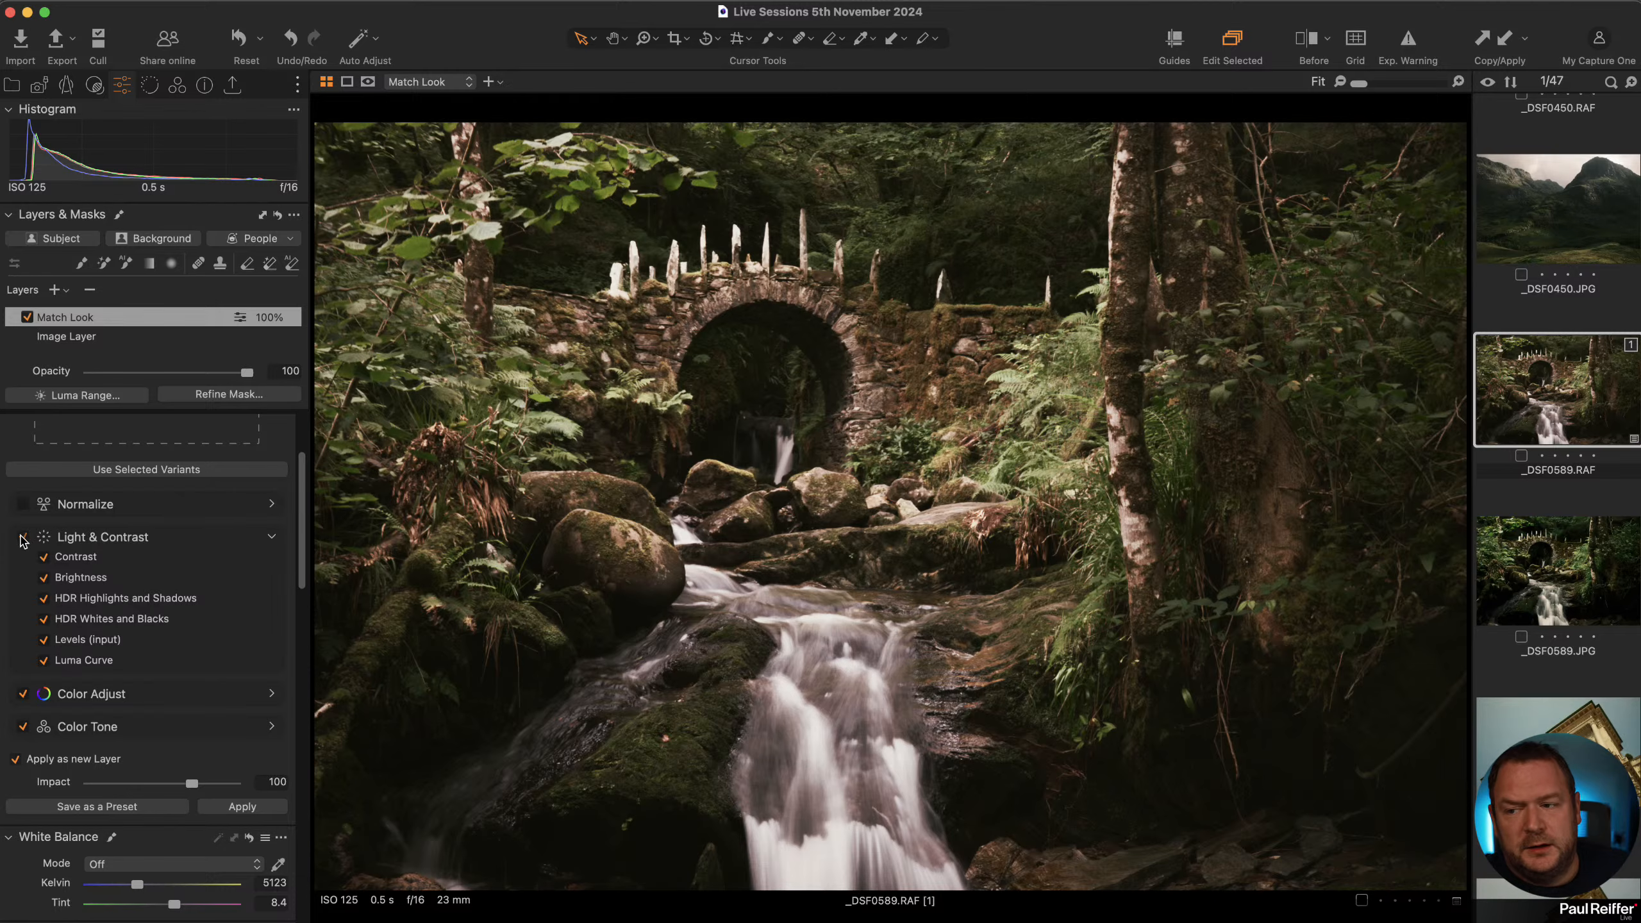
{"action": "left_click", "coordinate": [268, 808]}
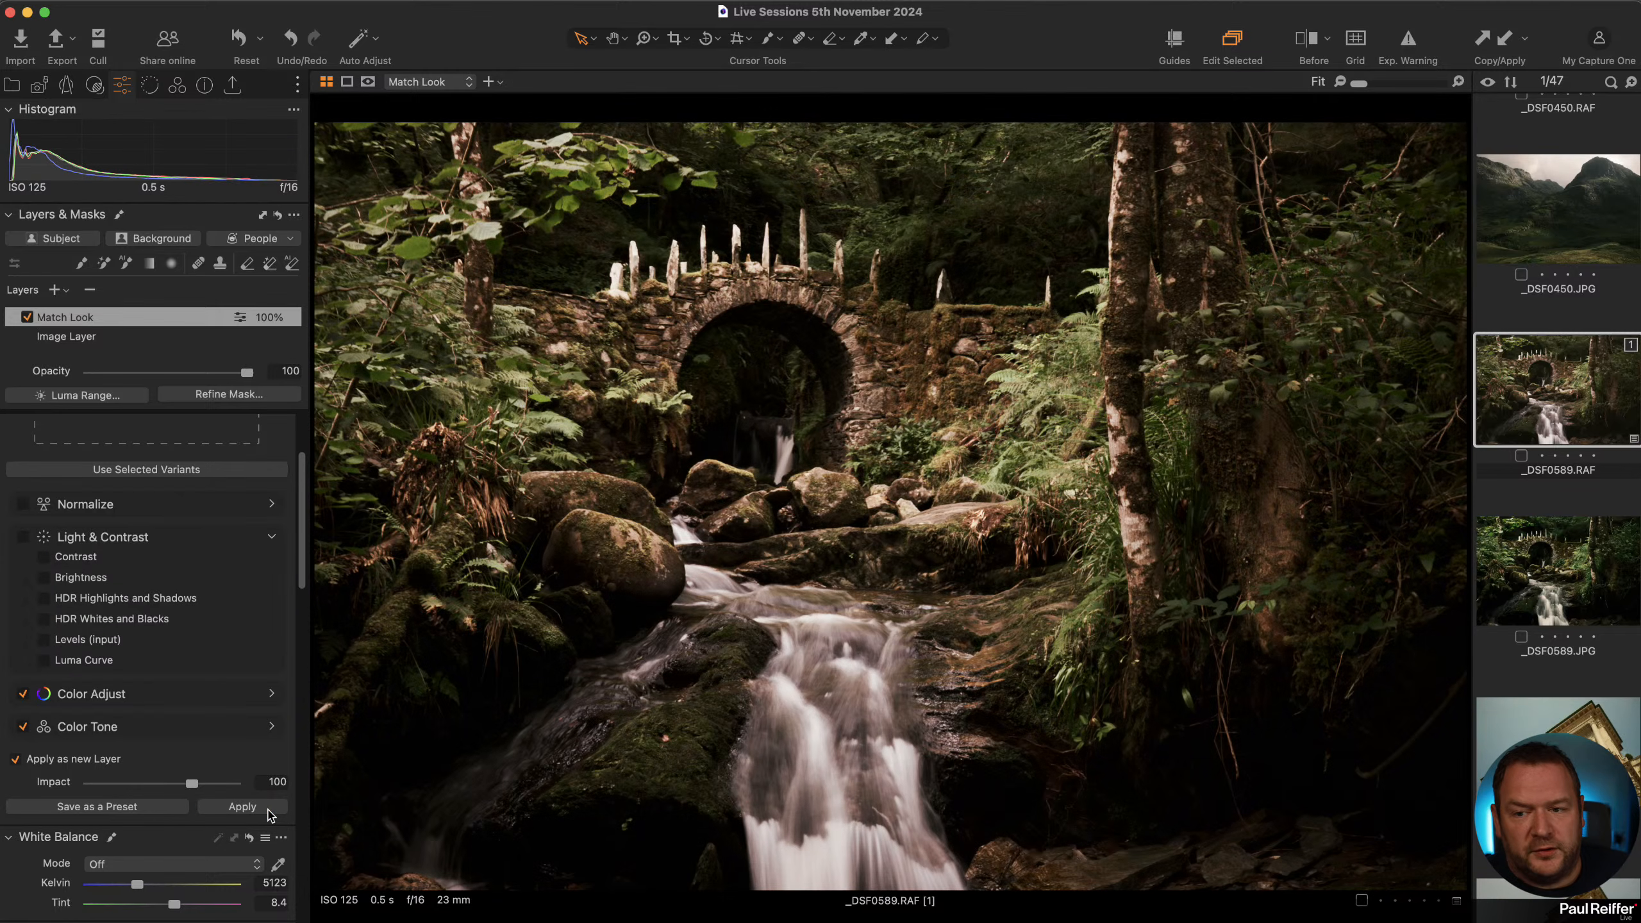
Re-enable Light & Contrast and reapply the Match Look to the forest photo for comparison.
{"action": "left_click", "coordinate": [23, 539]}
{"action": "left_click", "coordinate": [244, 806]}
{"action": "scroll", "coordinate": [1484, 493], "scroll_direction": "up", "scroll_amount": 20}
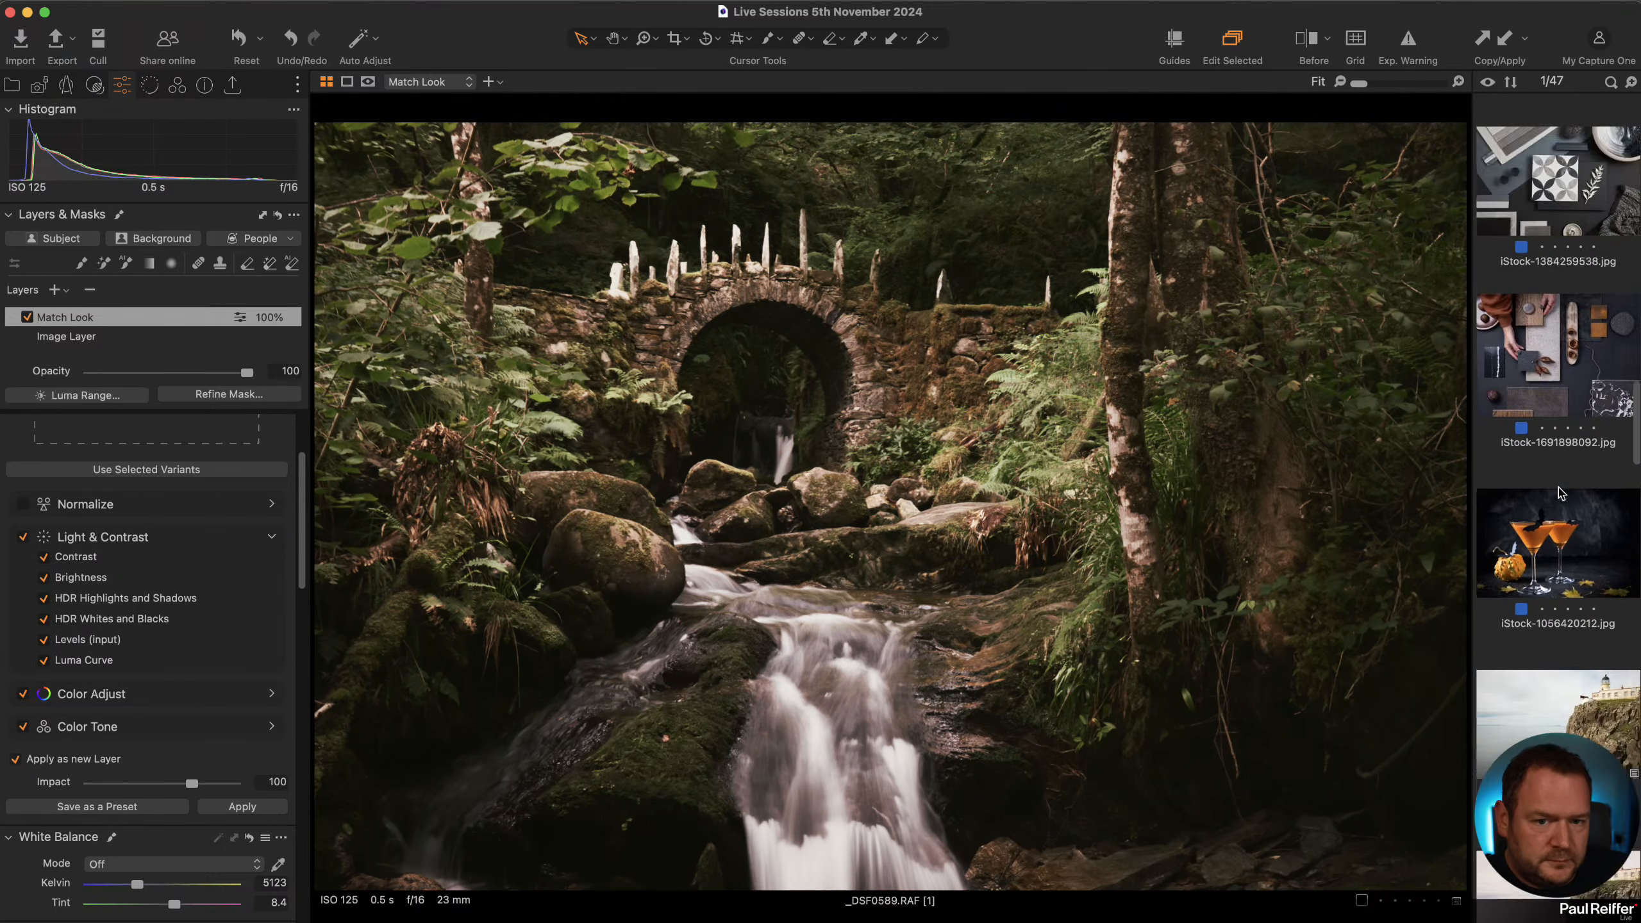
{"action": "scroll", "coordinate": [88, 511], "scroll_direction": "up", "scroll_amount": 3}
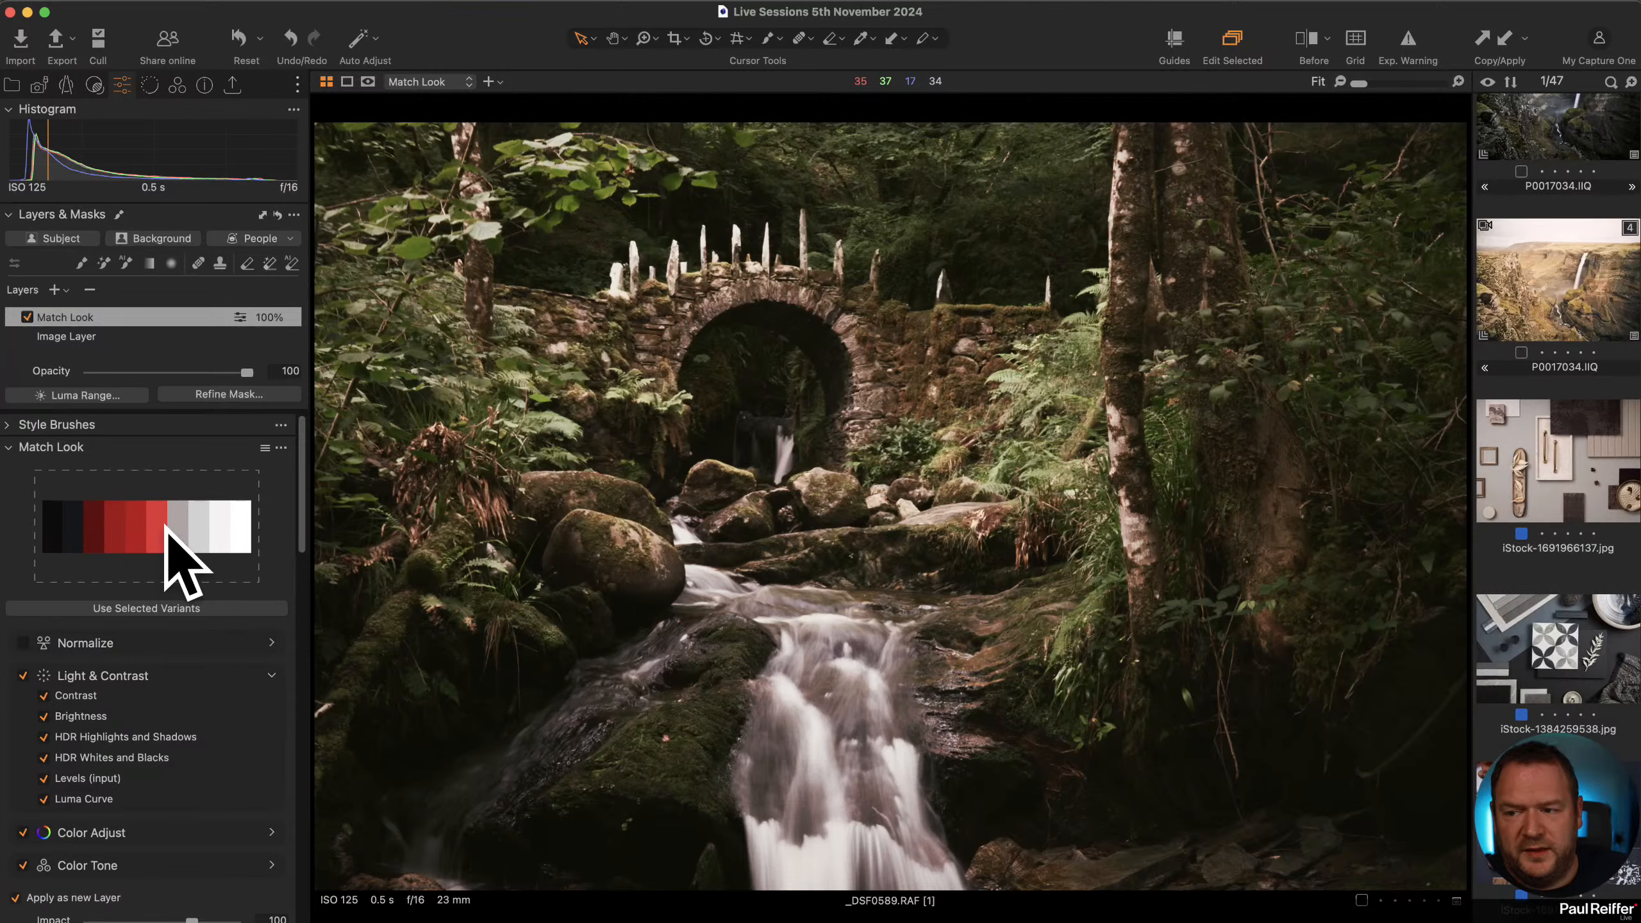
{"action": "scroll", "coordinate": [1567, 579], "scroll_direction": "down", "scroll_amount": 15}
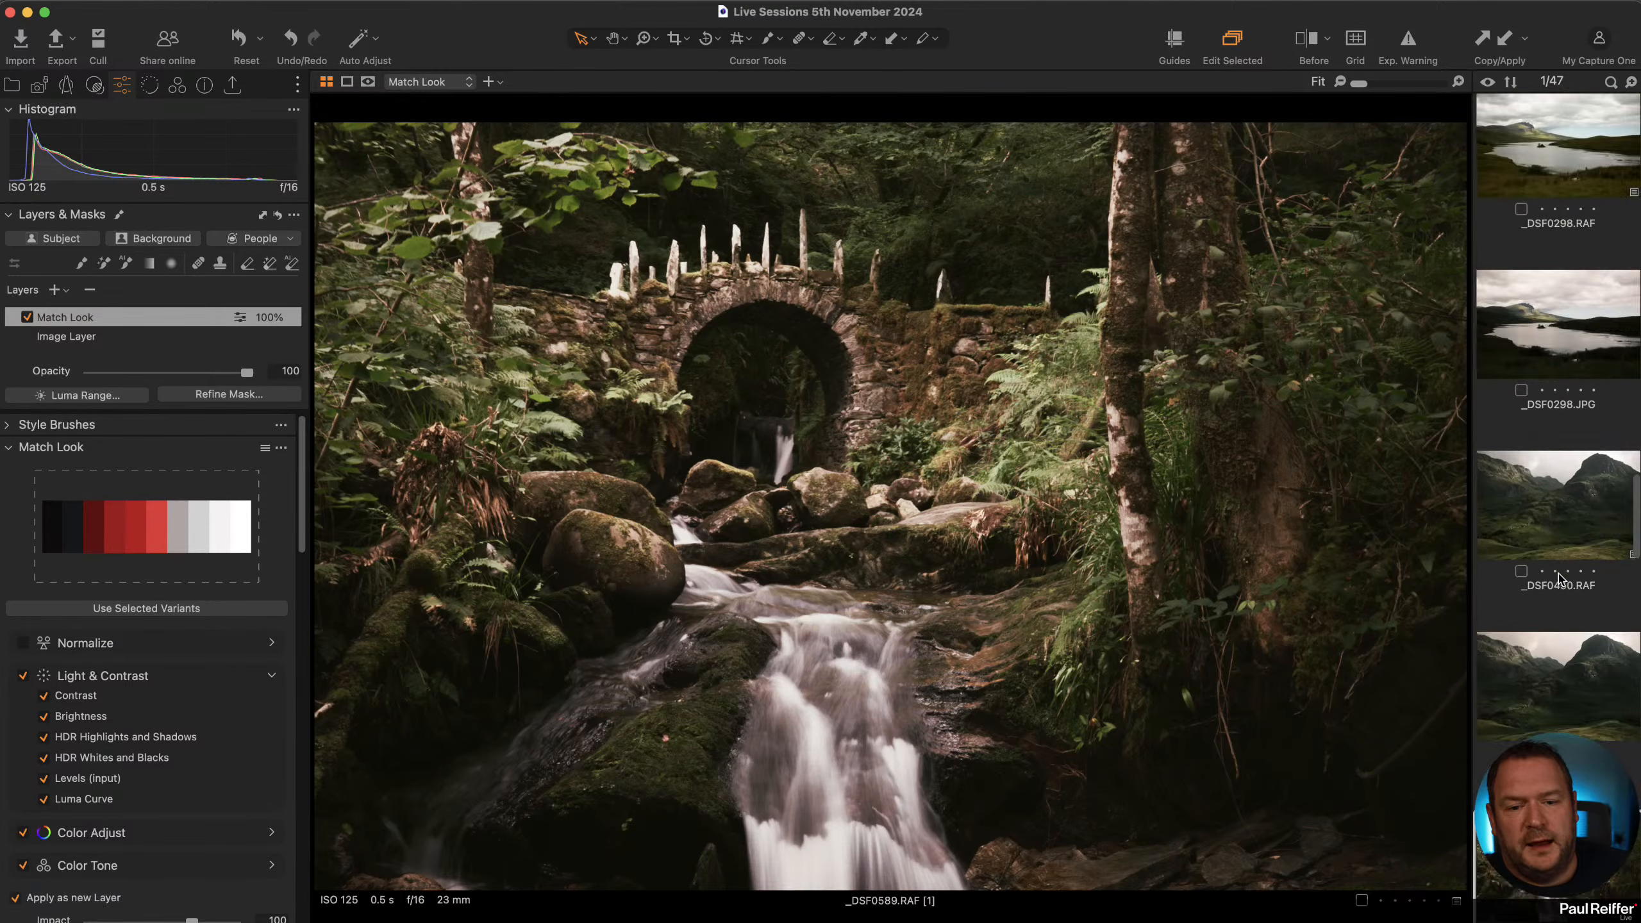
{"action": "scroll", "coordinate": [1560, 577], "scroll_direction": "up", "scroll_amount": 15}
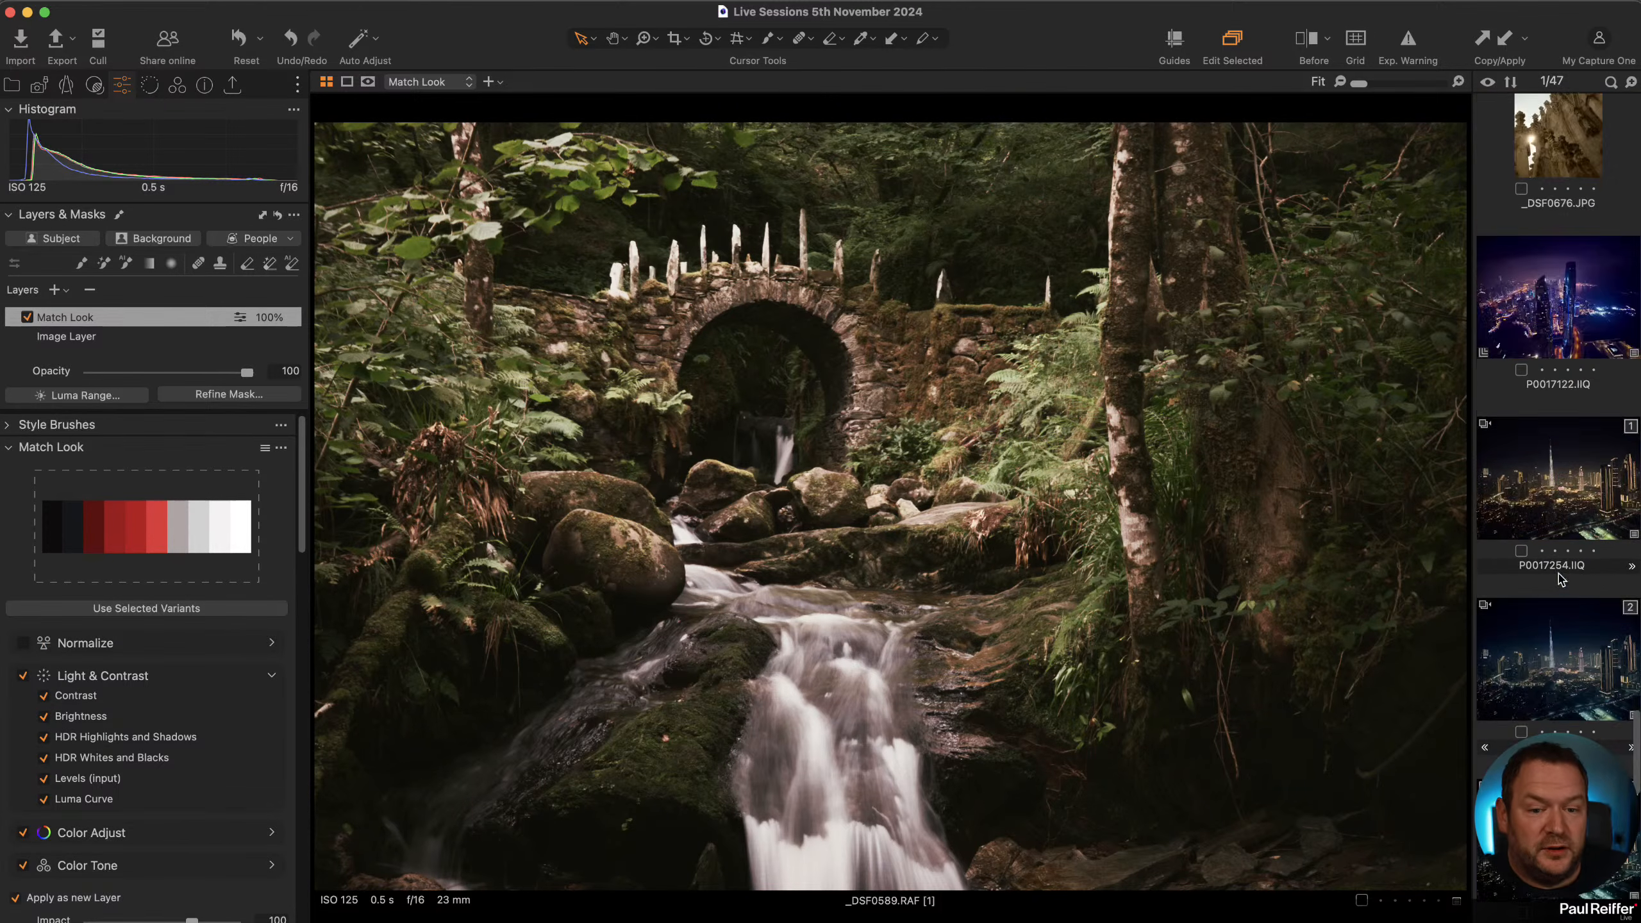
{"action": "scroll", "coordinate": [1560, 578], "scroll_direction": "down", "scroll_amount": 15}
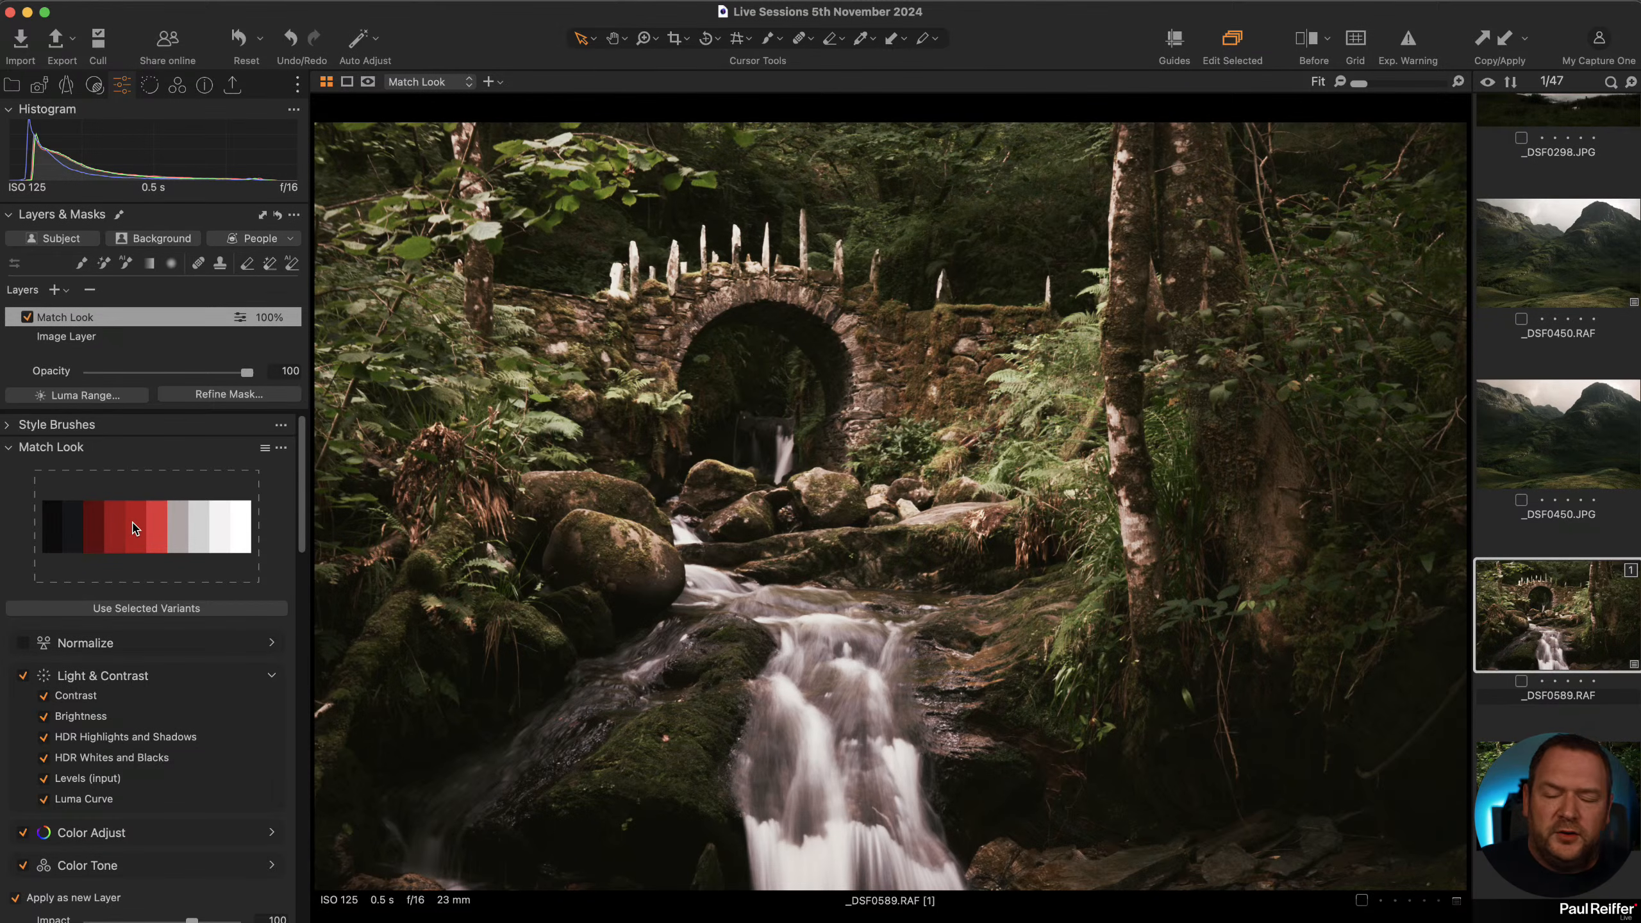
{"action": "scroll", "coordinate": [141, 679], "scroll_direction": "down", "scroll_amount": 3}
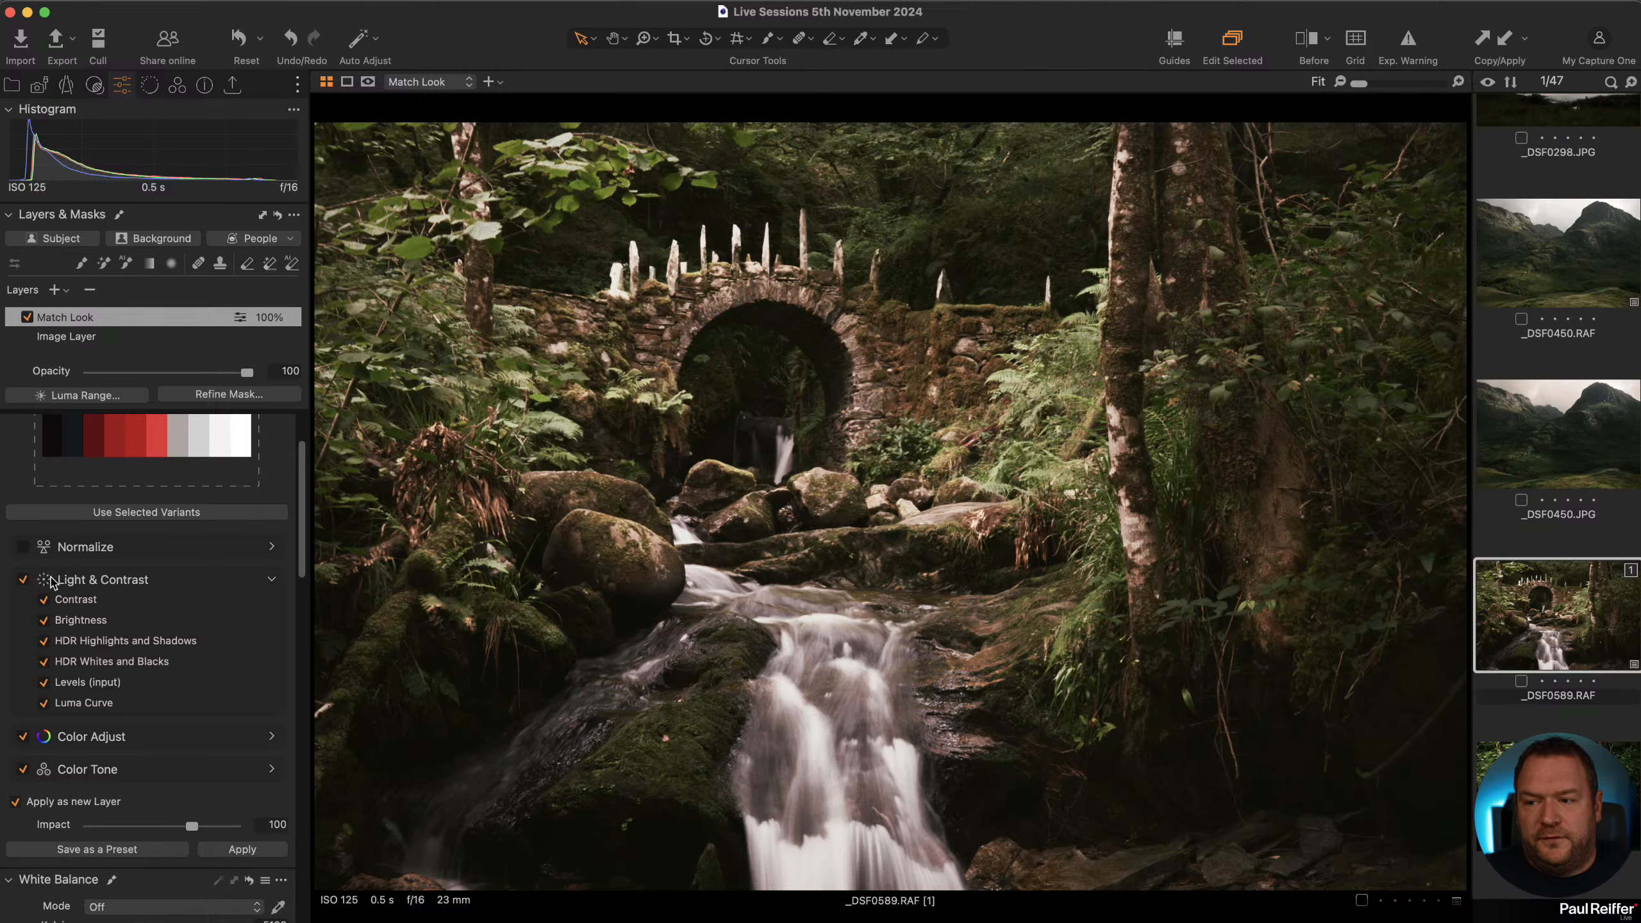
Turn off Light & Contrast again and reapply the PAL-3 Match Look to the forest photo.
{"action": "left_click", "coordinate": [25, 580]}
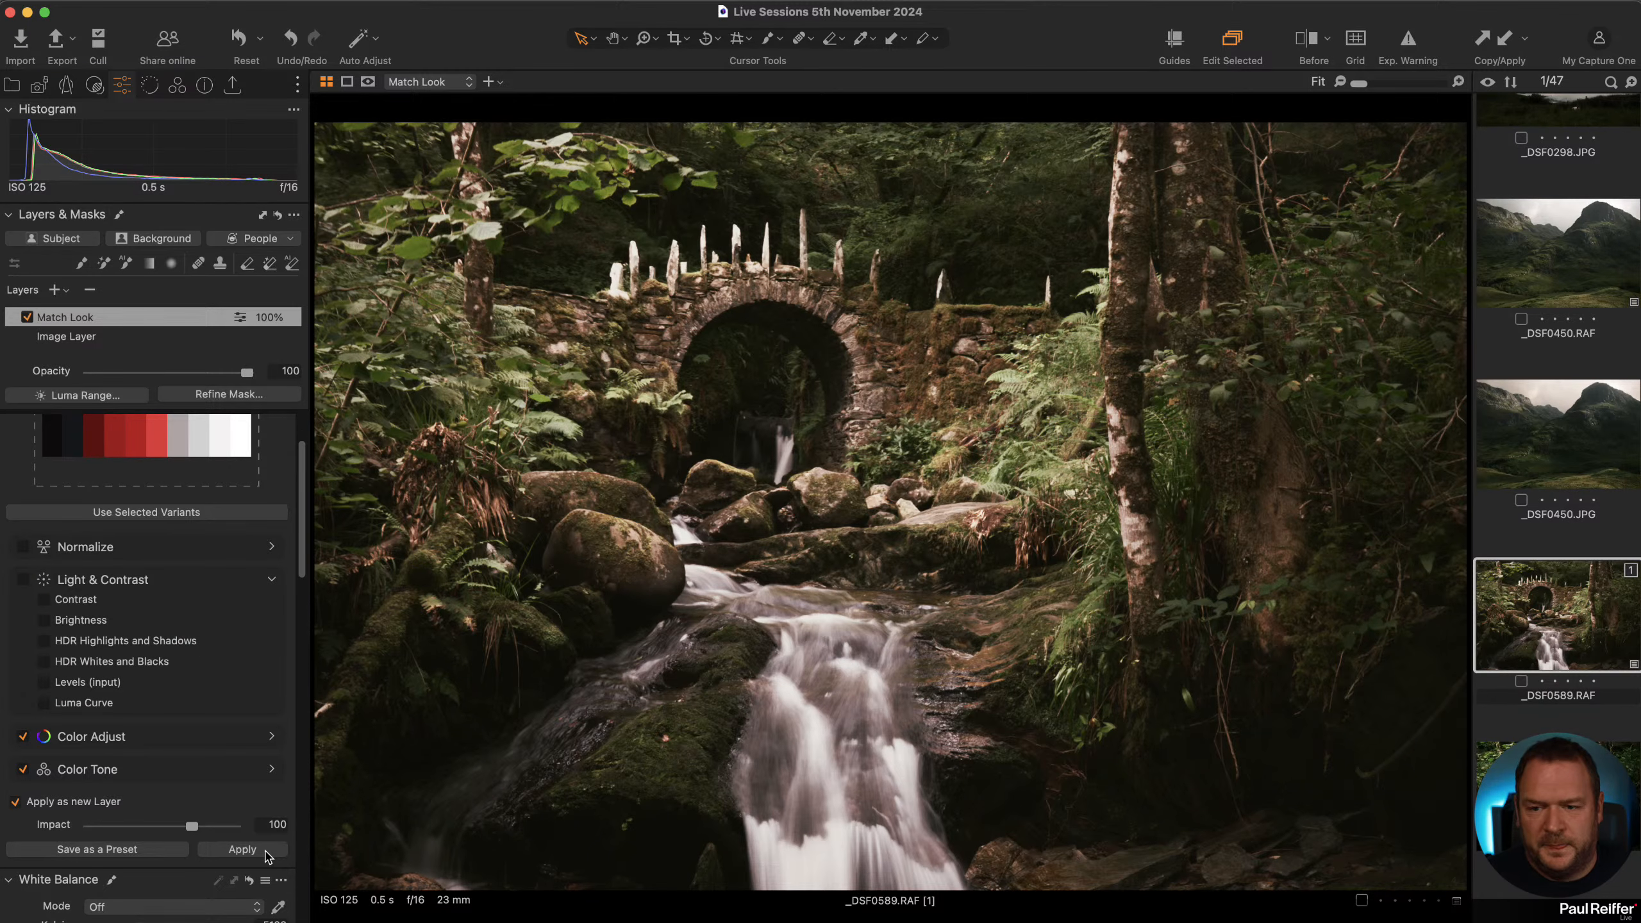
{"action": "left_click", "coordinate": [266, 854]}
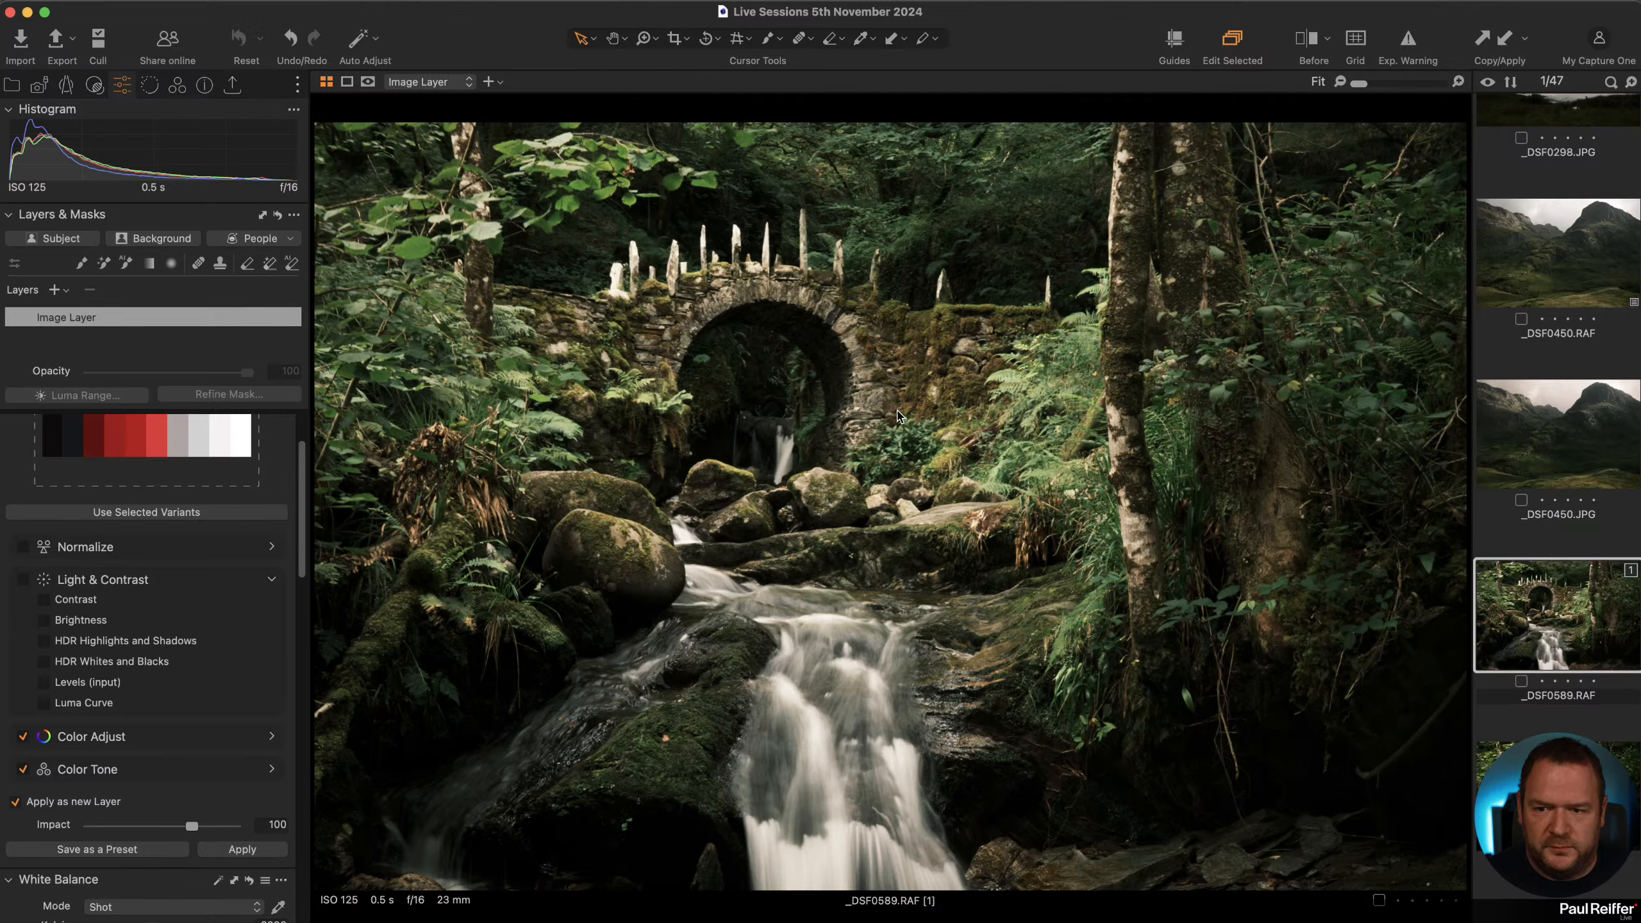
{"action": "left_click", "coordinate": [242, 852]}
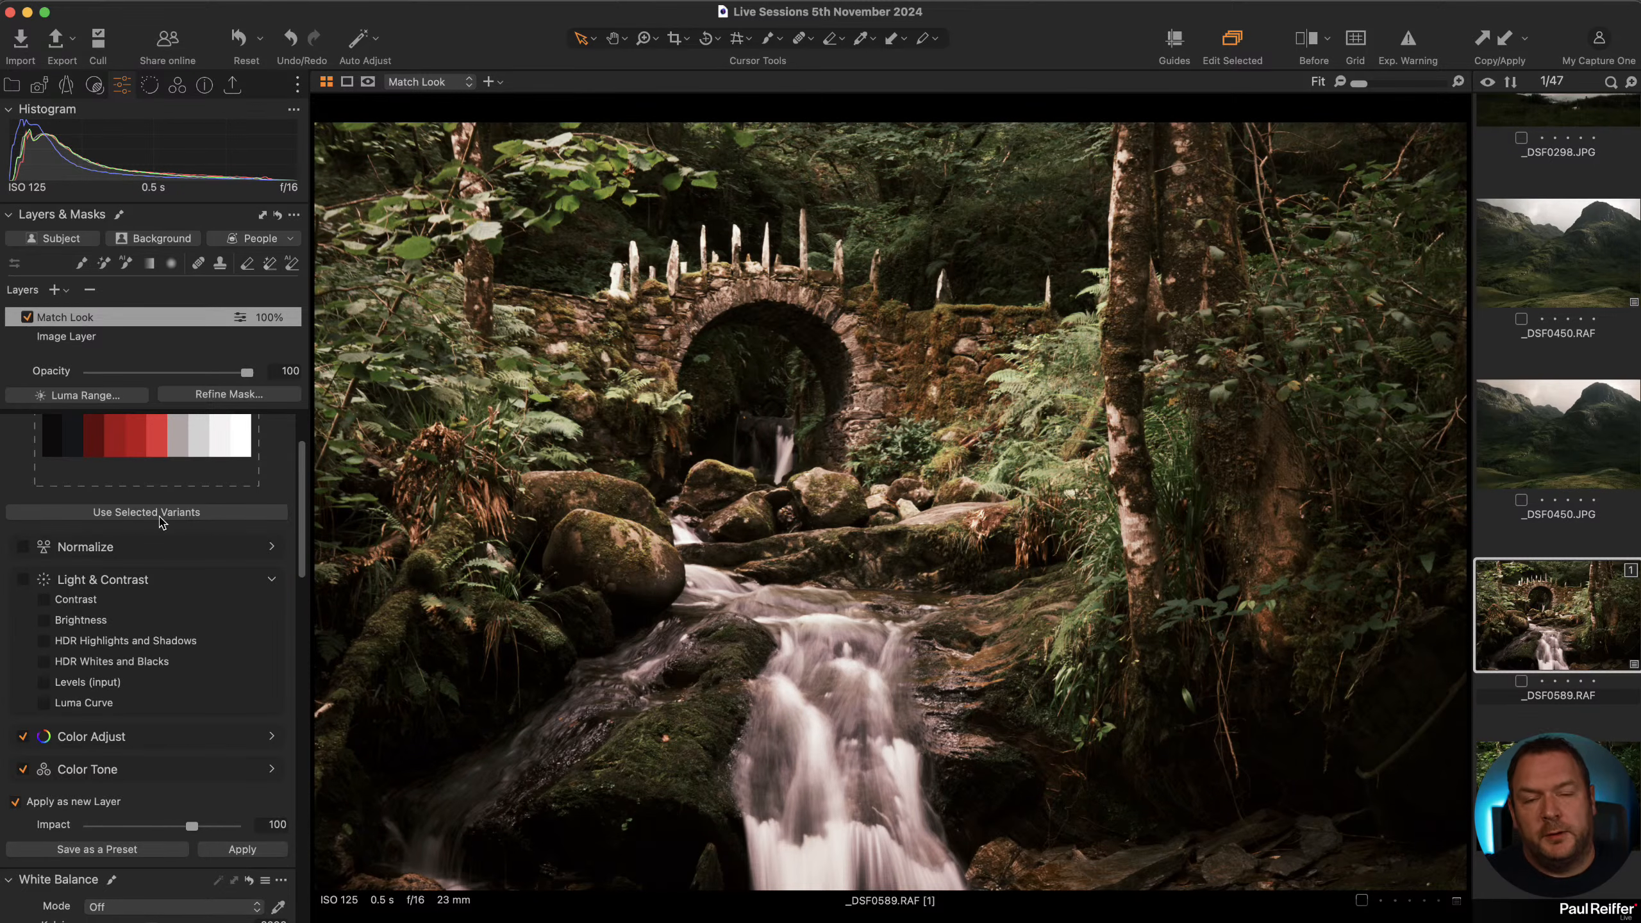
Open the P0017021.IIQ canyon photo and load PAL-6.jpg as the Match Look reference palette.
{"action": "scroll", "coordinate": [123, 533], "scroll_direction": "up", "scroll_amount": 3}
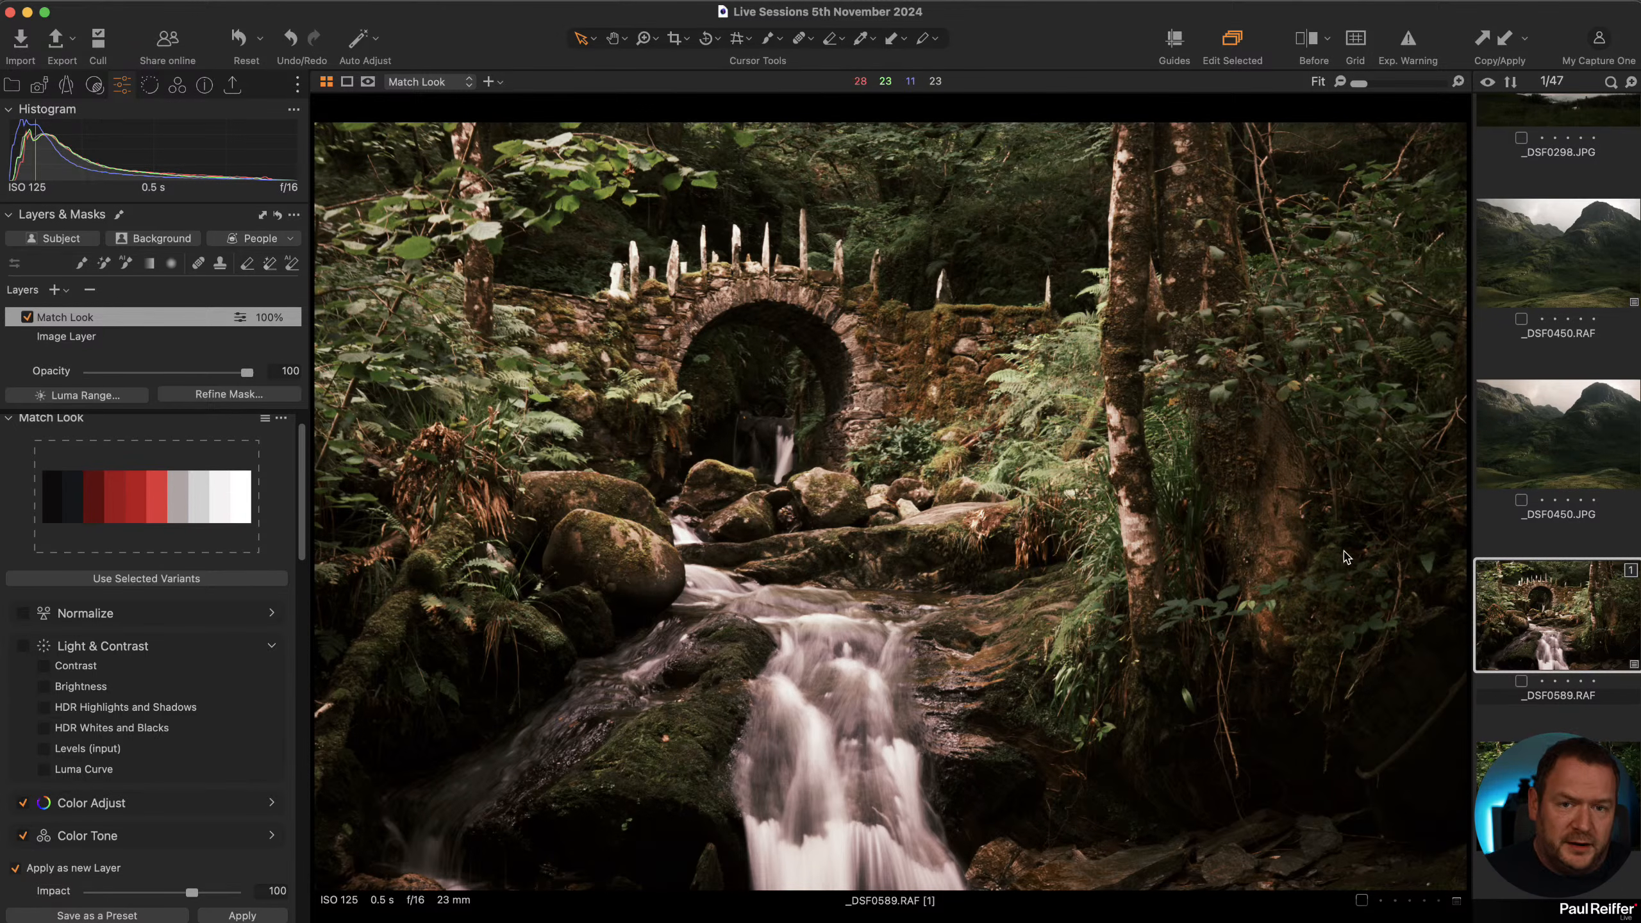
{"action": "scroll", "coordinate": [1558, 585], "scroll_direction": "down", "scroll_amount": 10}
{"action": "scroll", "coordinate": [1557, 585], "scroll_direction": "up", "scroll_amount": 15}
{"action": "scroll", "coordinate": [1558, 585], "scroll_direction": "down", "scroll_amount": 10}
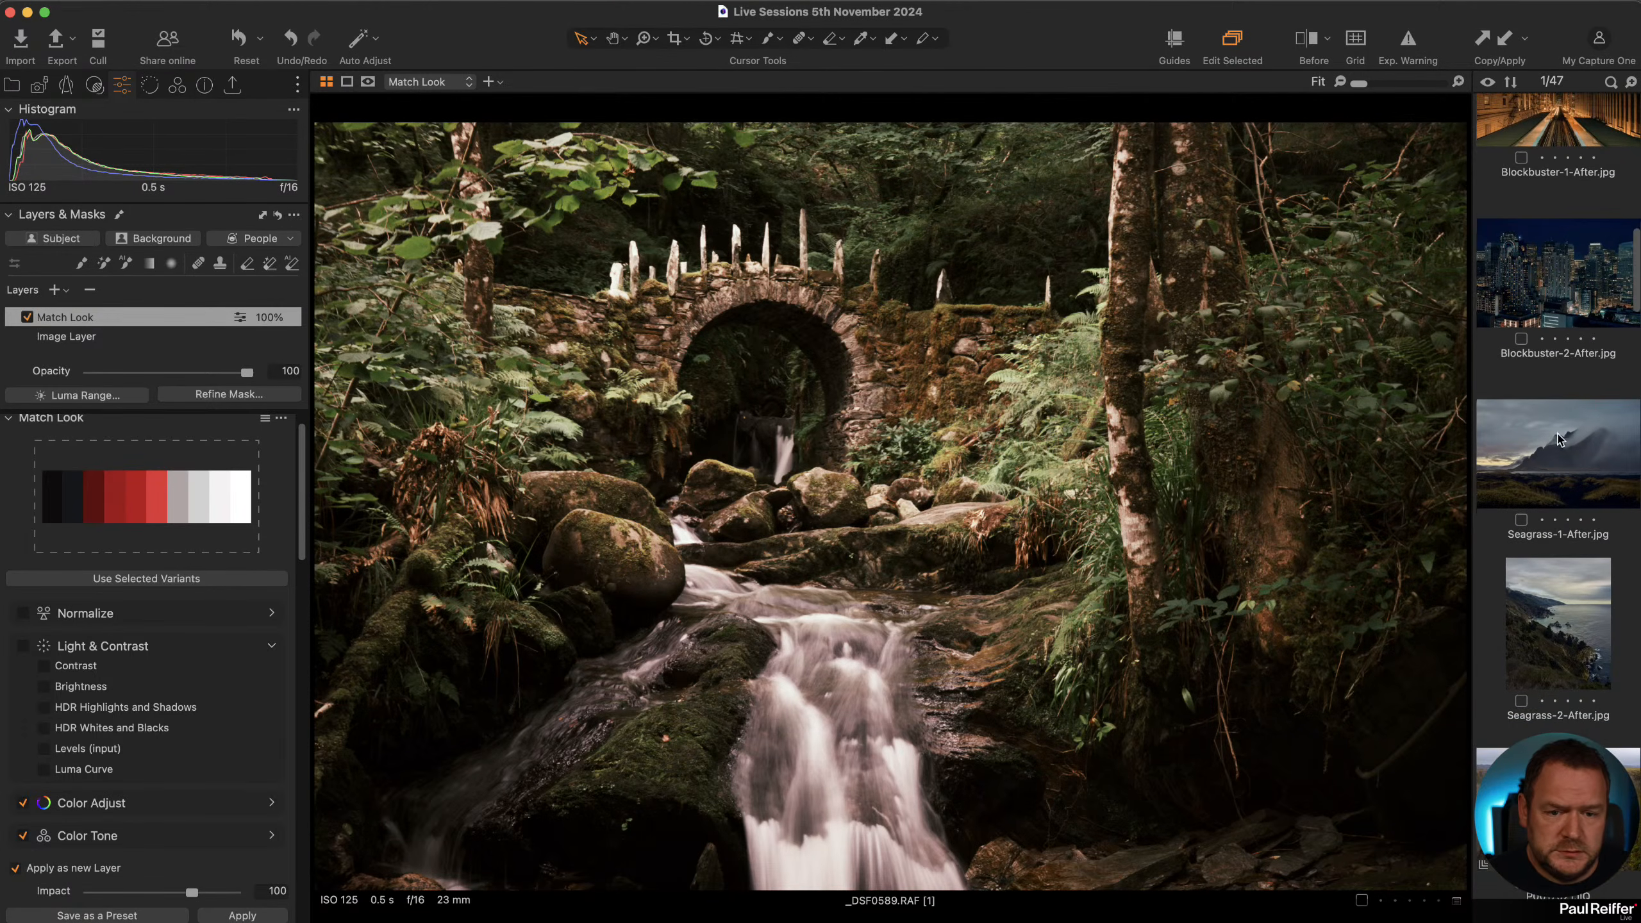
{"action": "left_click", "coordinate": [1557, 440]}
{"action": "scroll", "coordinate": [1557, 453], "scroll_direction": "down", "scroll_amount": 5}
{"action": "left_click", "coordinate": [1559, 542]}
{"action": "scroll", "coordinate": [1558, 549], "scroll_direction": "up", "scroll_amount": 5}
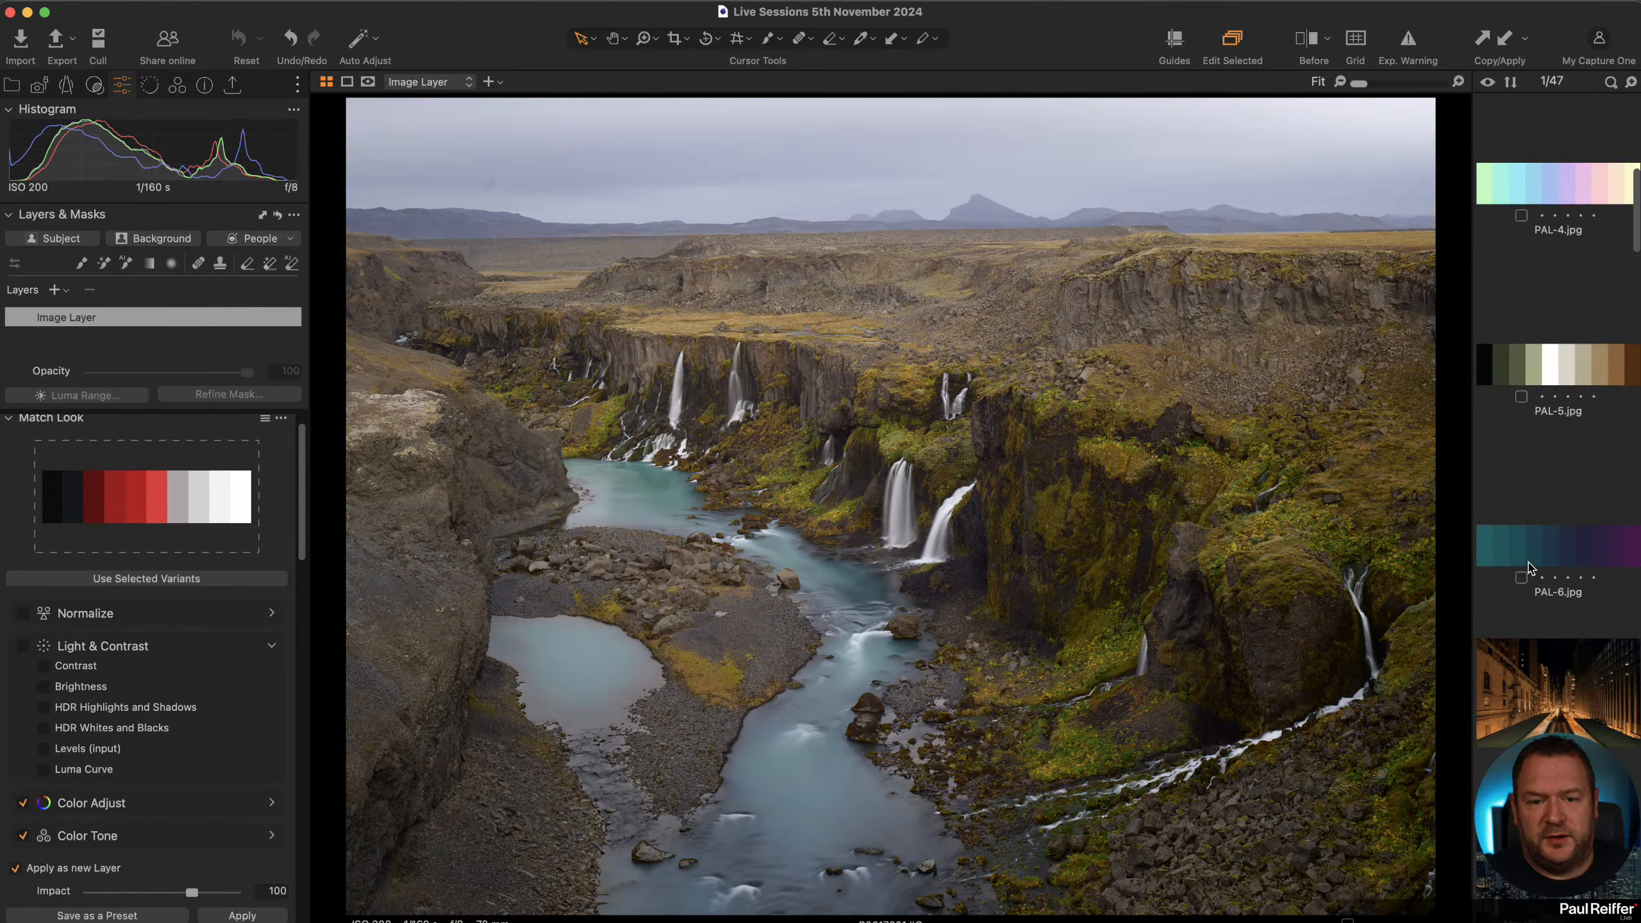
{"action": "left_click_drag", "start_coordinate": [1552, 550], "coordinate": [152, 536]}
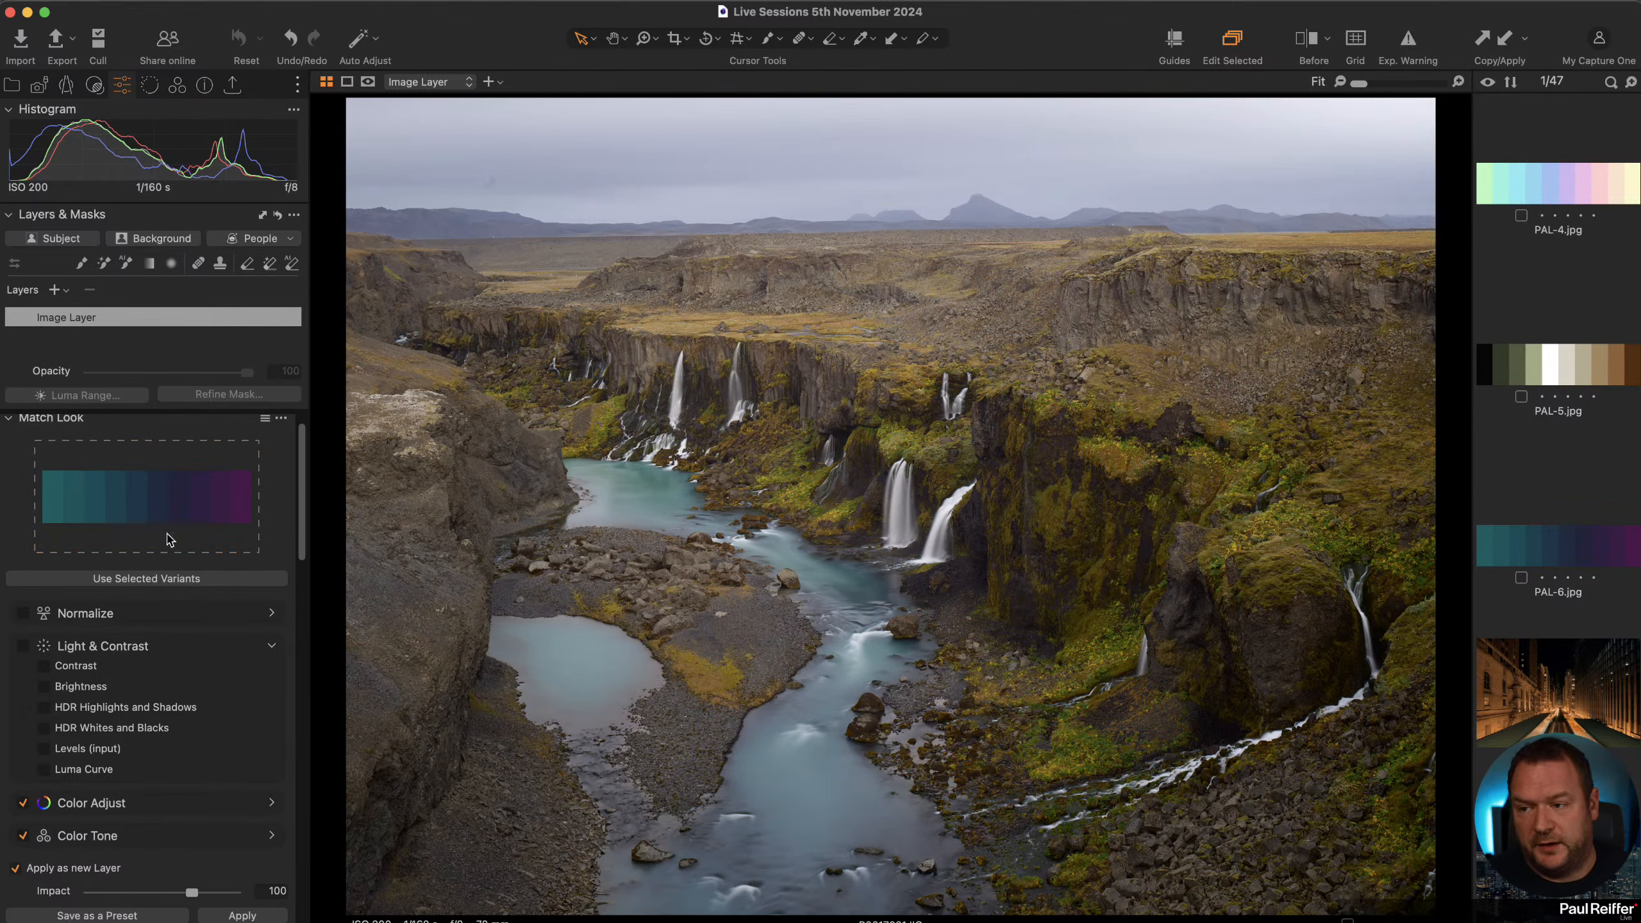
Enable Light & Contrast and apply the PAL-6 Match Look to the canyon photo as a new layer.
{"action": "left_click", "coordinate": [23, 646]}
{"action": "scroll", "coordinate": [165, 628], "scroll_direction": "down", "scroll_amount": 2}
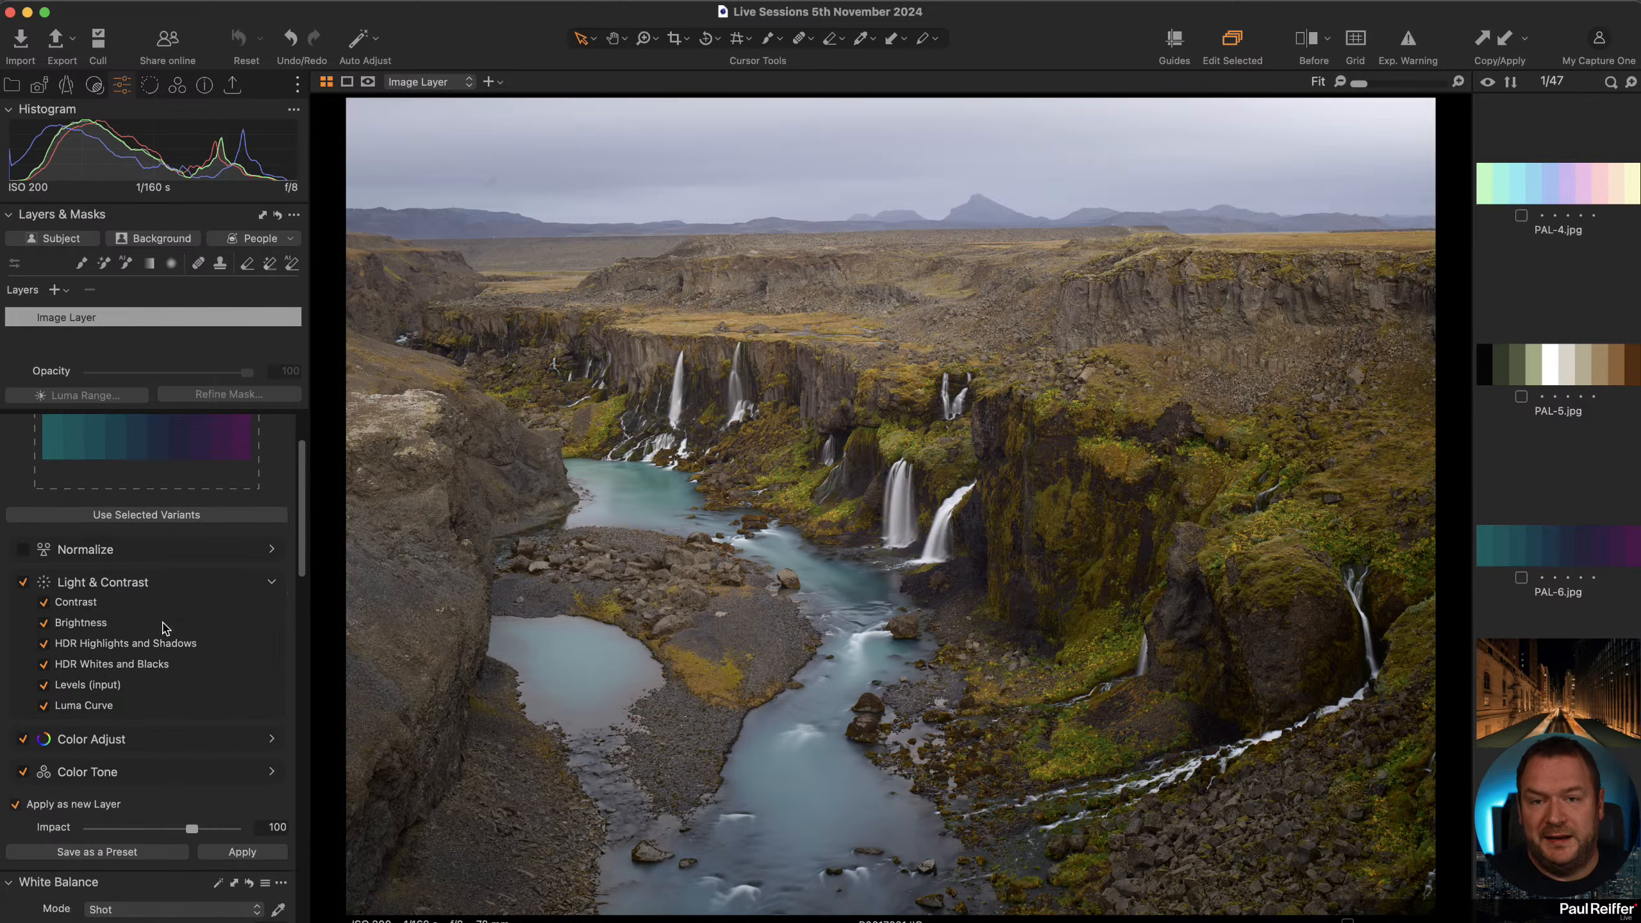
{"action": "left_click", "coordinate": [243, 837]}
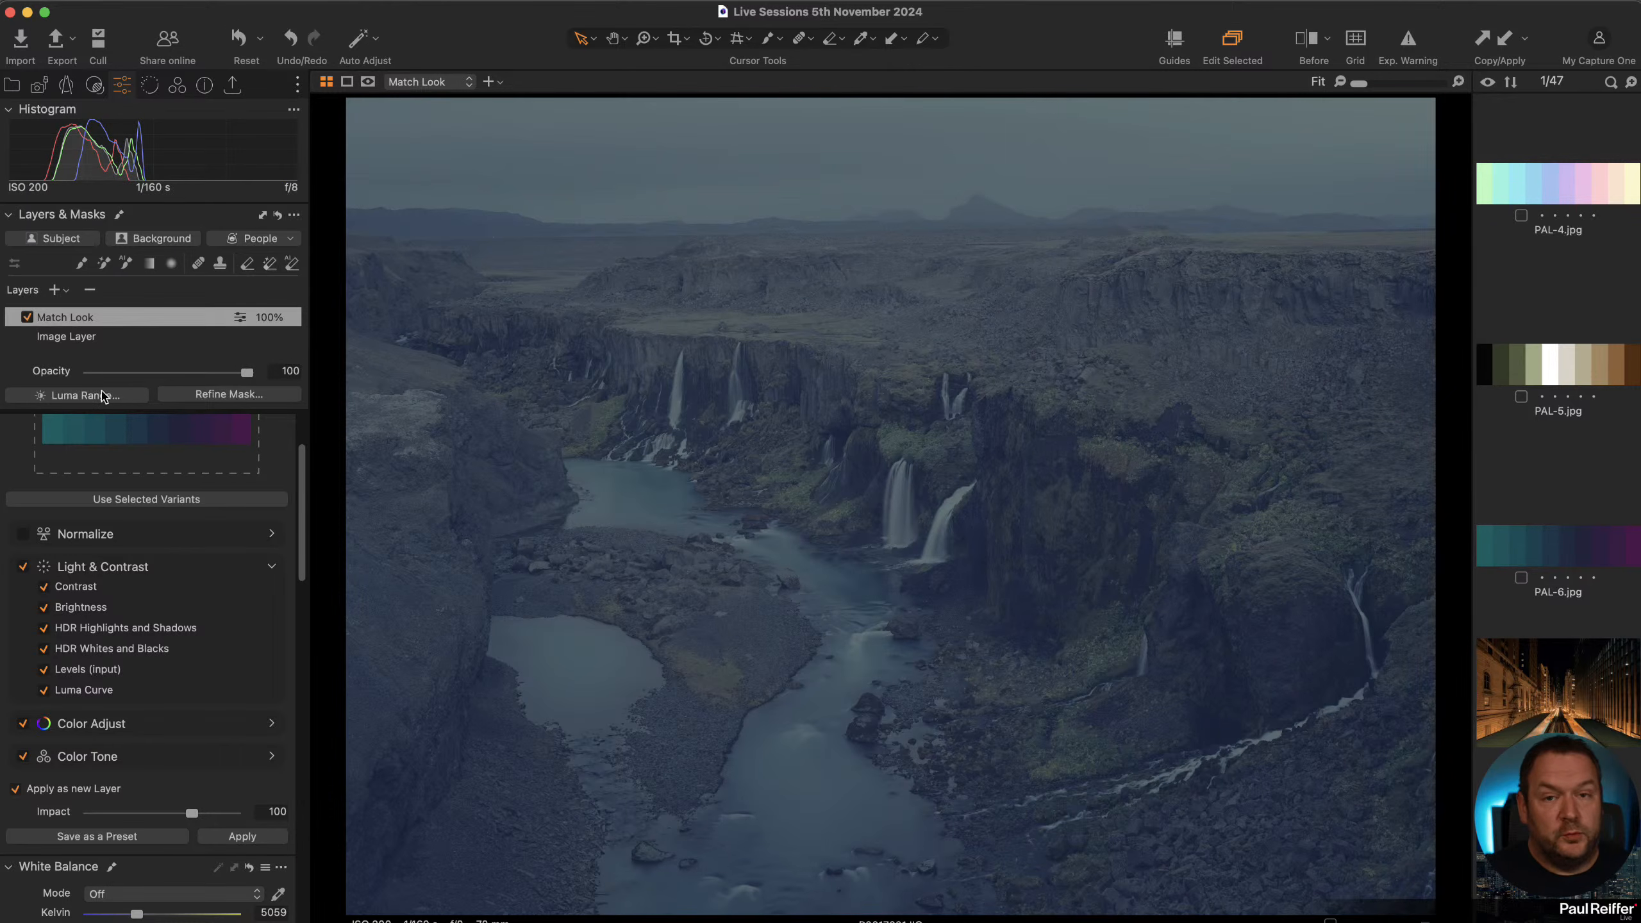
Compare the PAL-6 palette image with the graded canyon photo.
{"action": "scroll", "coordinate": [110, 511], "scroll_direction": "up", "scroll_amount": 3}
{"action": "scroll", "coordinate": [144, 486], "scroll_direction": "up", "scroll_amount": 1}
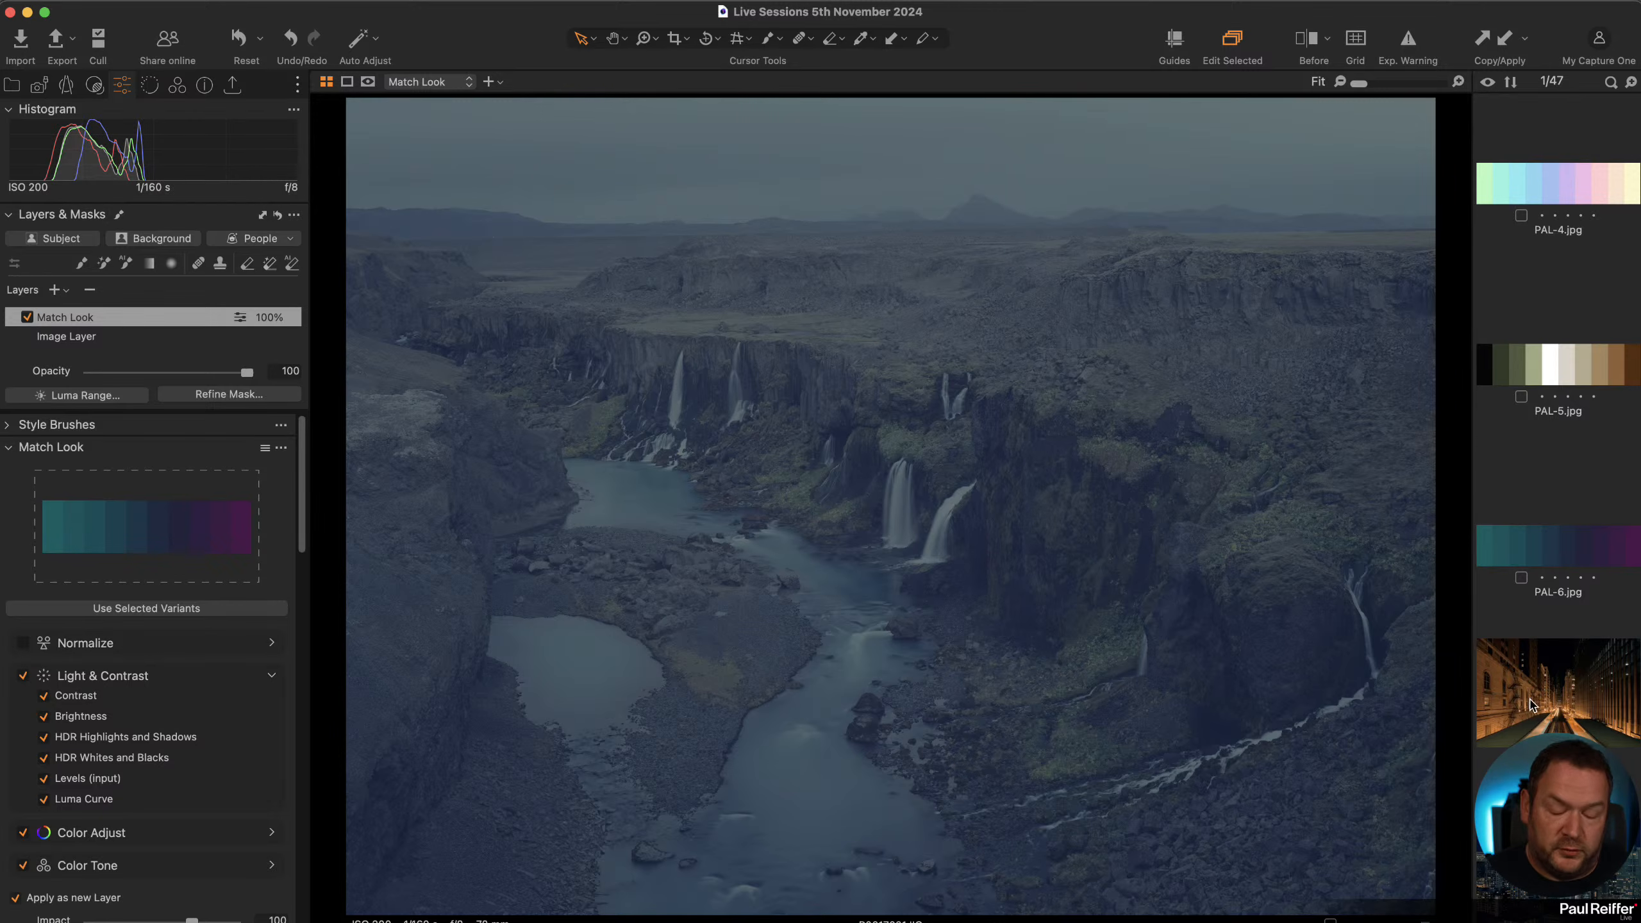
{"action": "left_click", "coordinate": [1559, 547]}
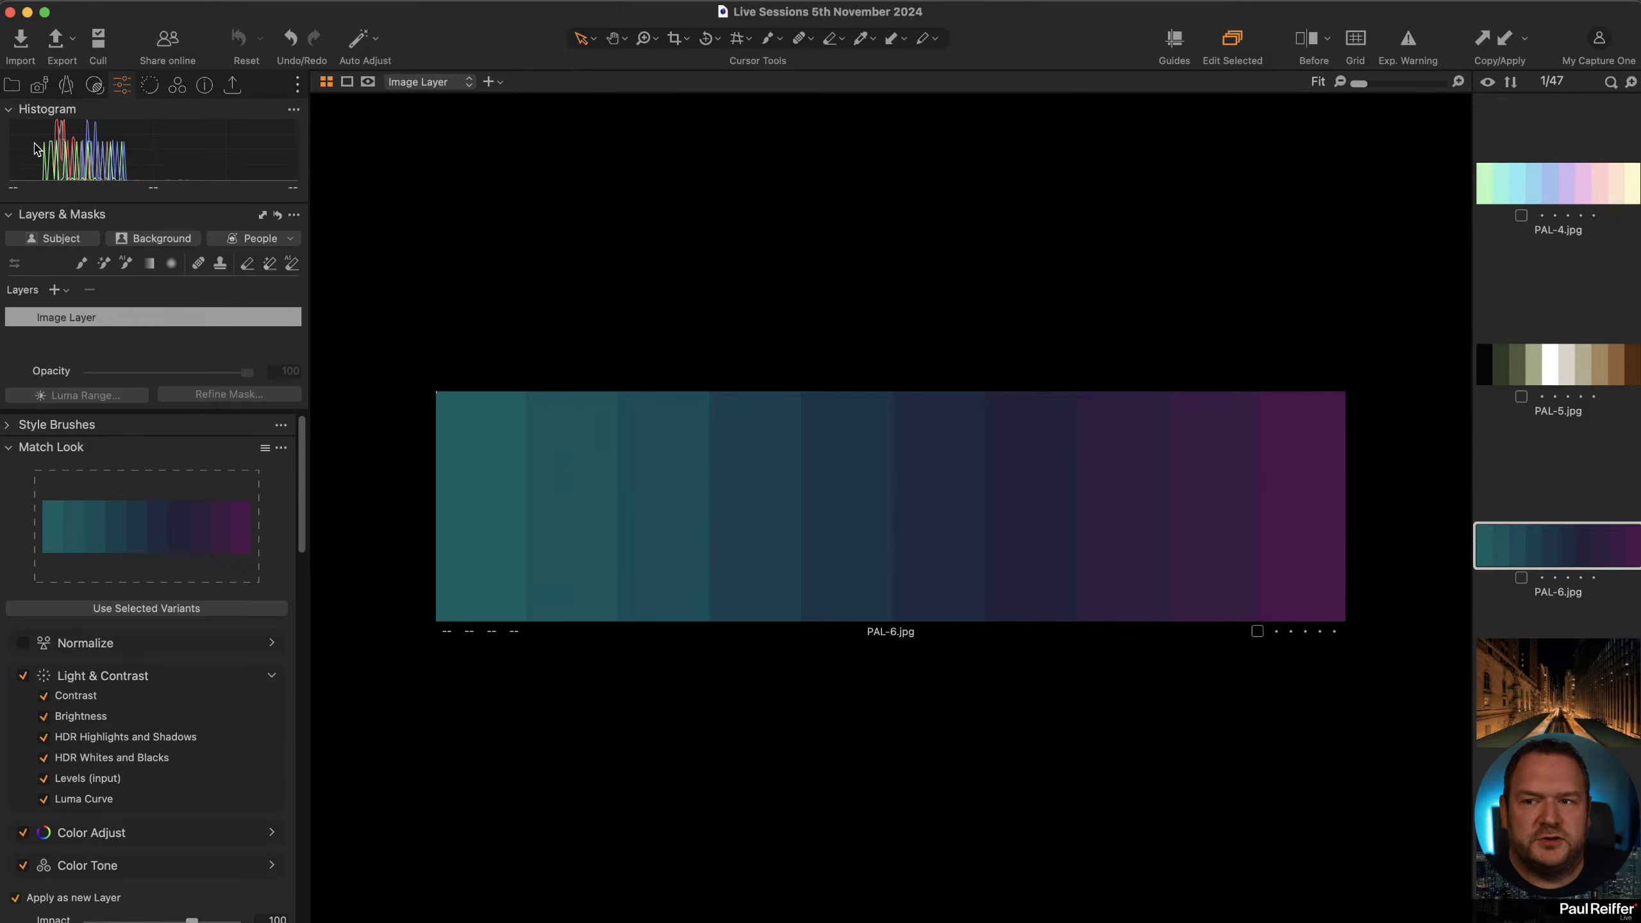
{"action": "scroll", "coordinate": [1586, 733], "scroll_direction": "down", "scroll_amount": 10}
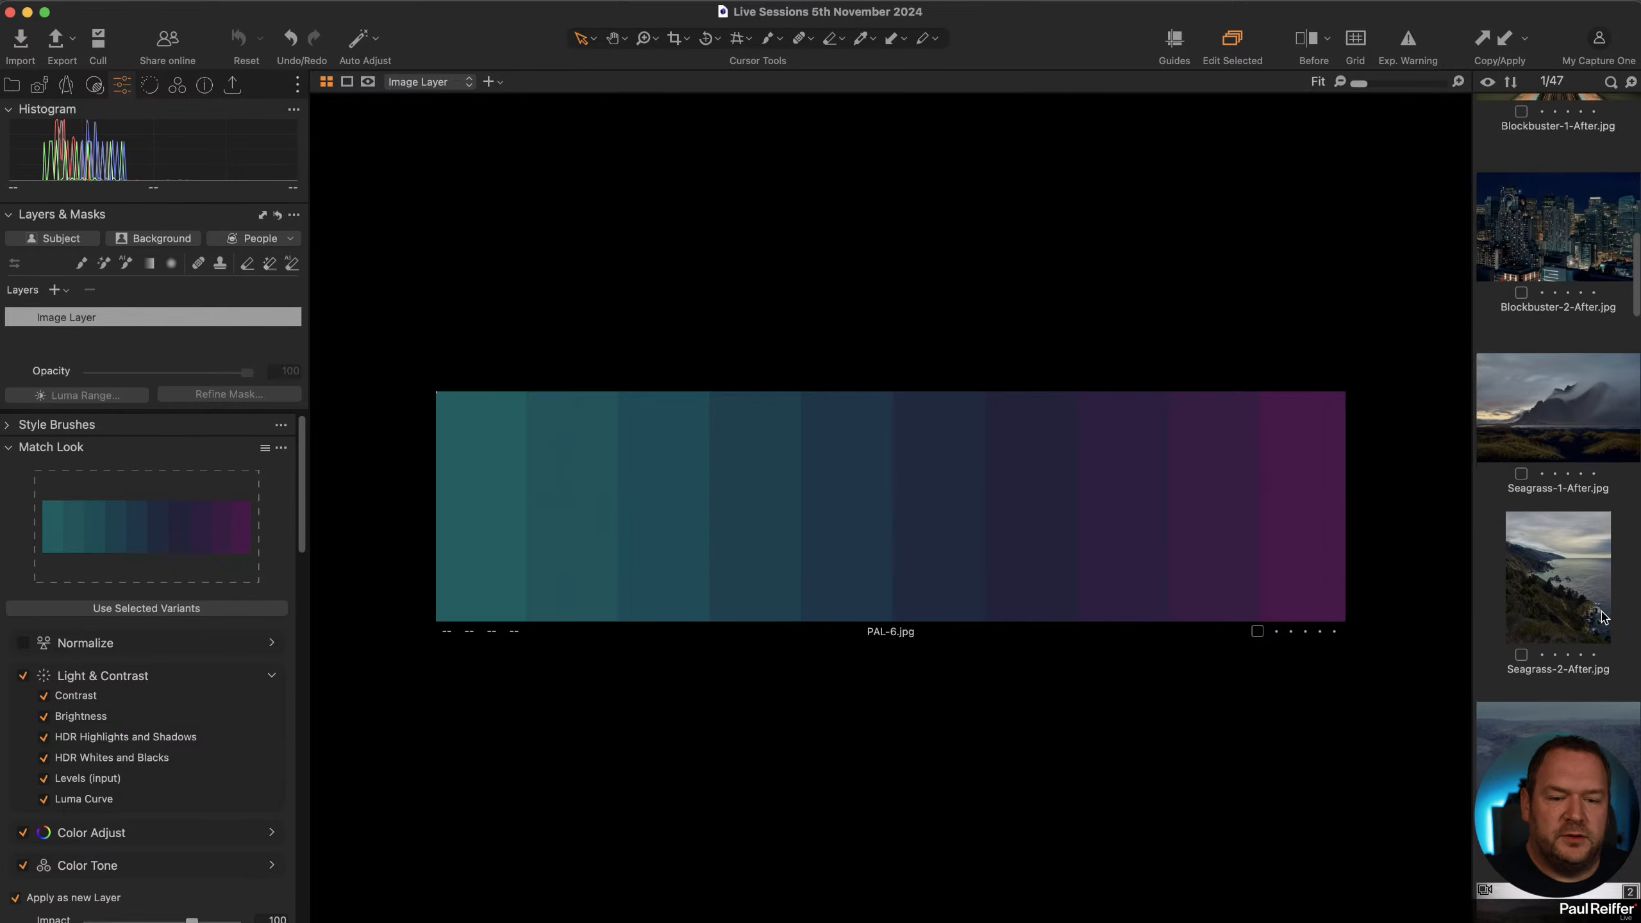
{"action": "left_click", "coordinate": [1586, 733]}
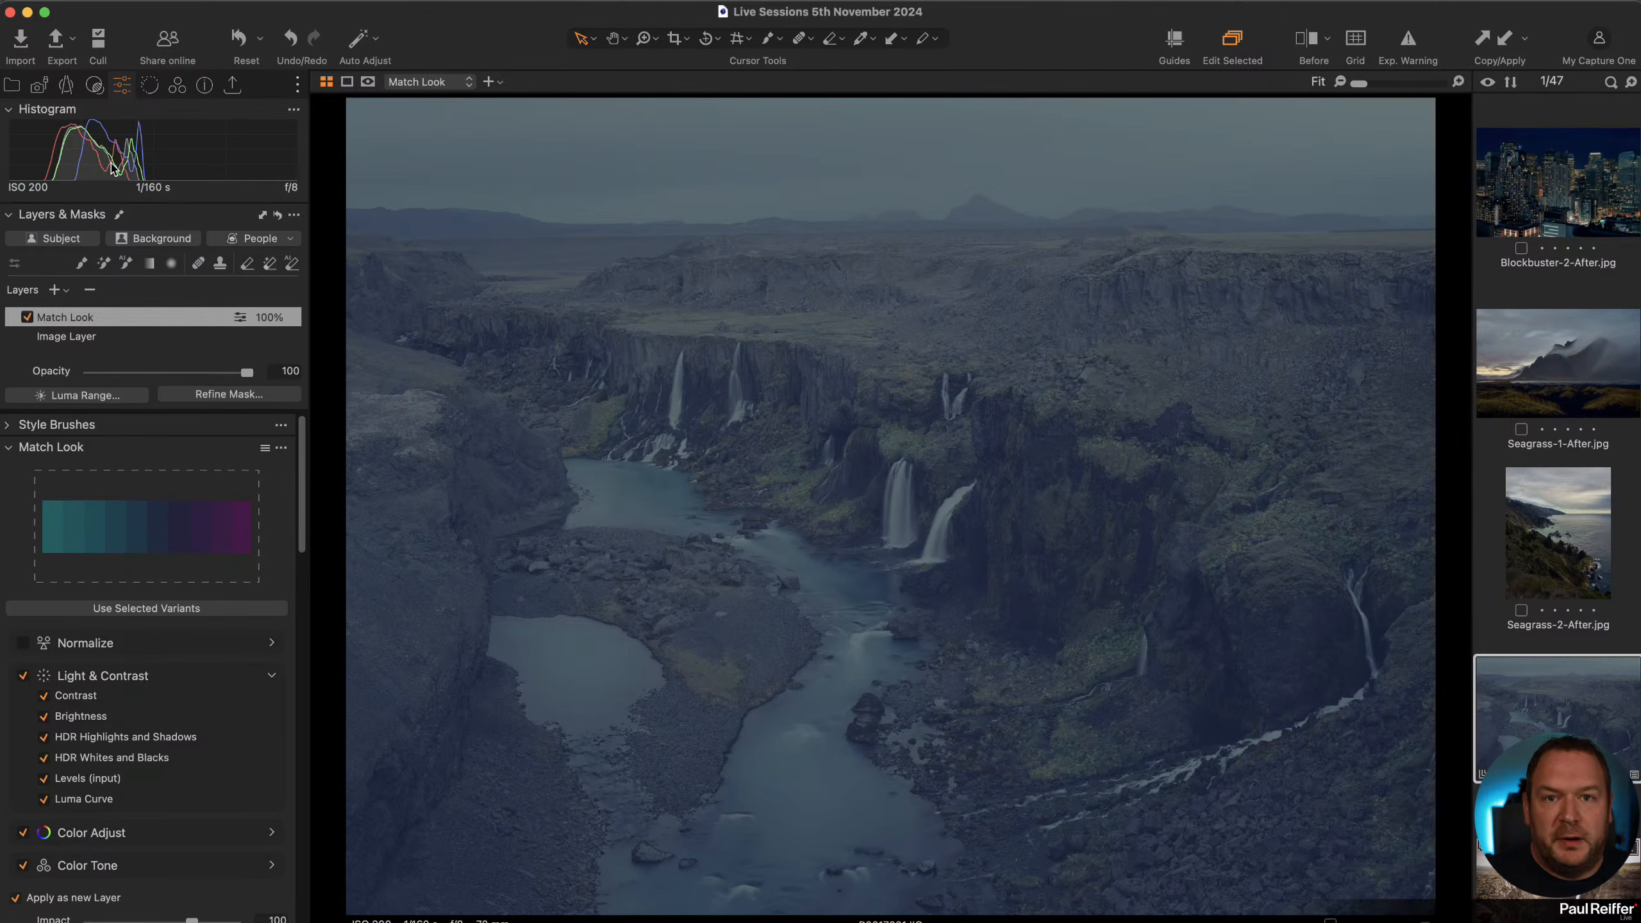
Turn off Light & Contrast and reapply the PAL-6 Match Look to the canyon photo.
{"action": "left_click", "coordinate": [23, 675]}
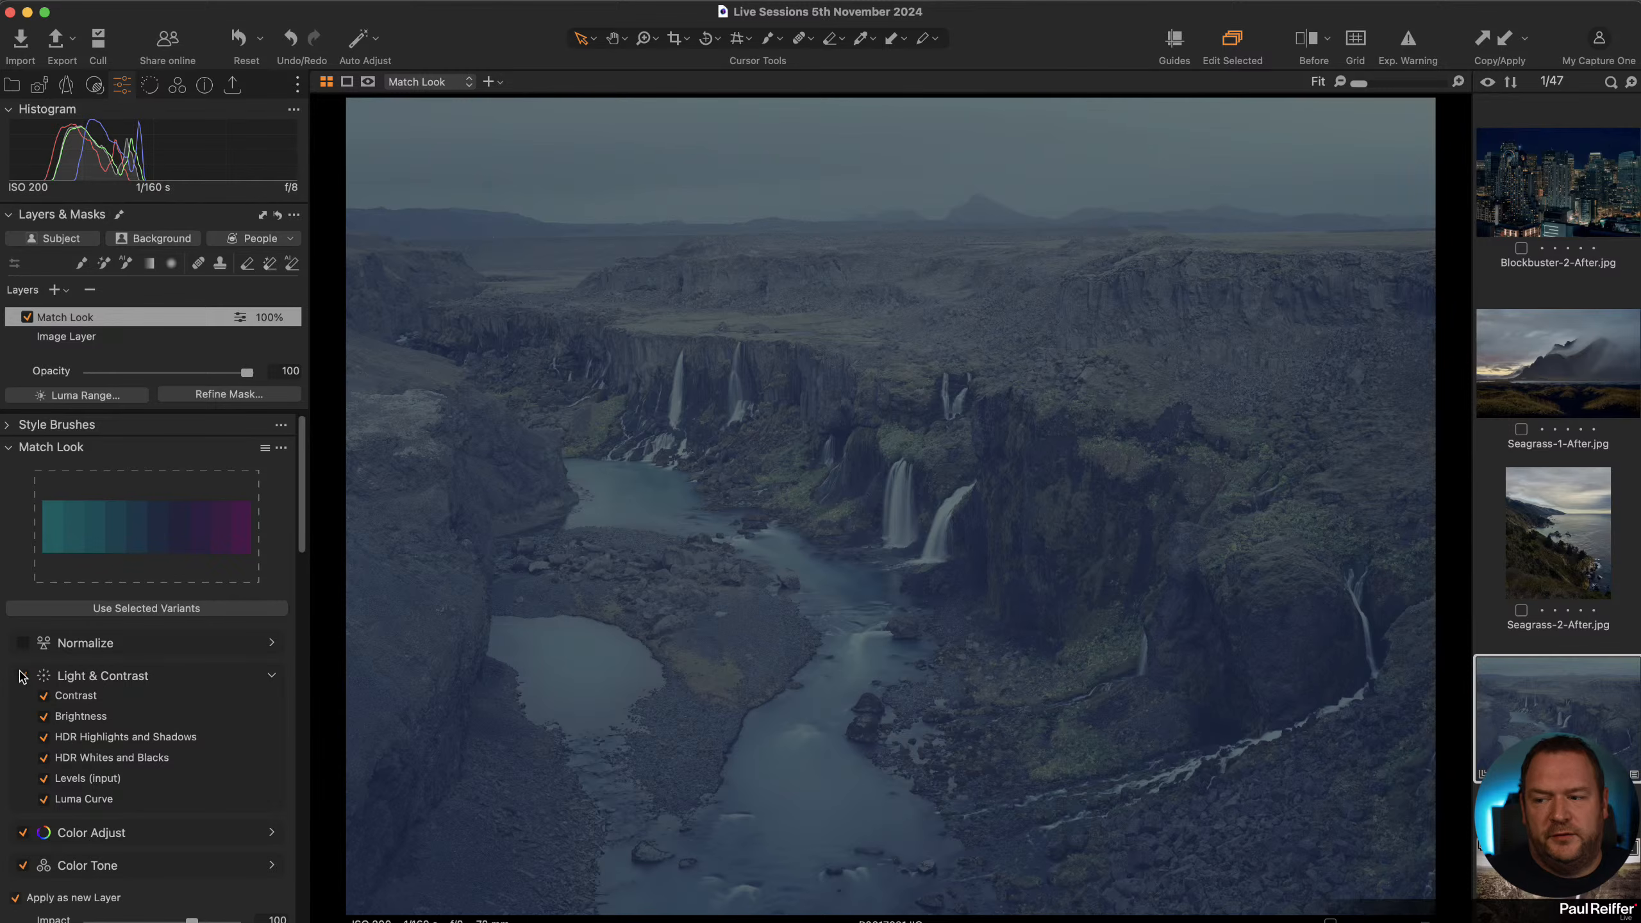
{"action": "scroll", "coordinate": [136, 691], "scroll_direction": "down", "scroll_amount": 2}
{"action": "scroll", "coordinate": [136, 691], "scroll_direction": "down", "scroll_amount": 1}
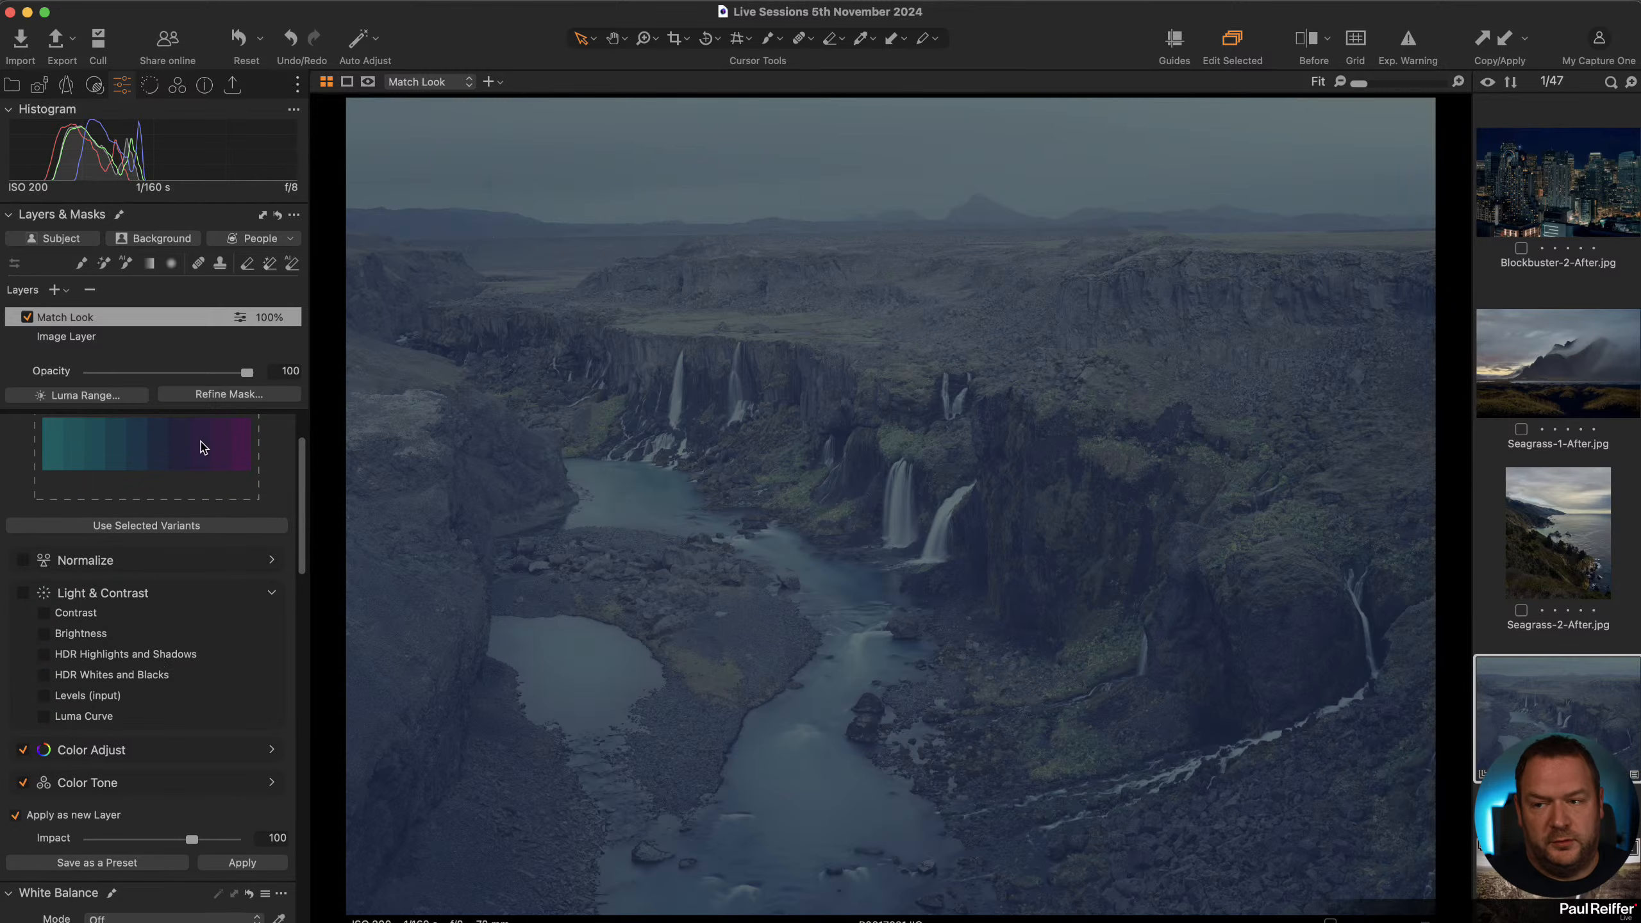
{"action": "left_click", "coordinate": [264, 866]}
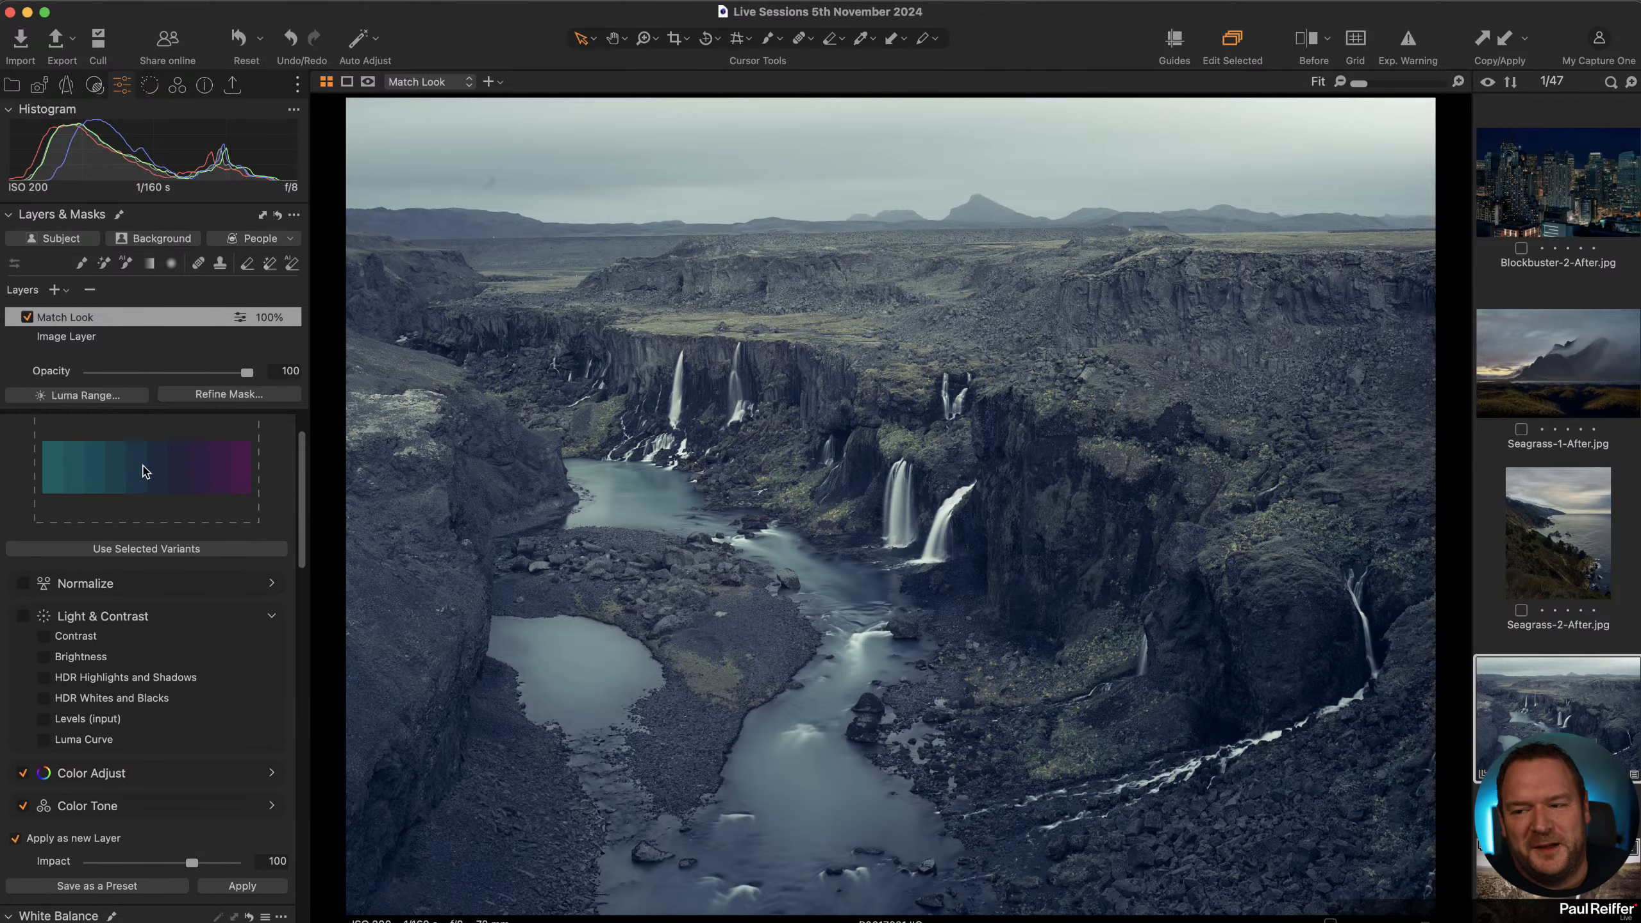
Open the Jed user collection in the library to show the gas station photo.
{"action": "scroll", "coordinate": [161, 472], "scroll_direction": "up", "scroll_amount": 2}
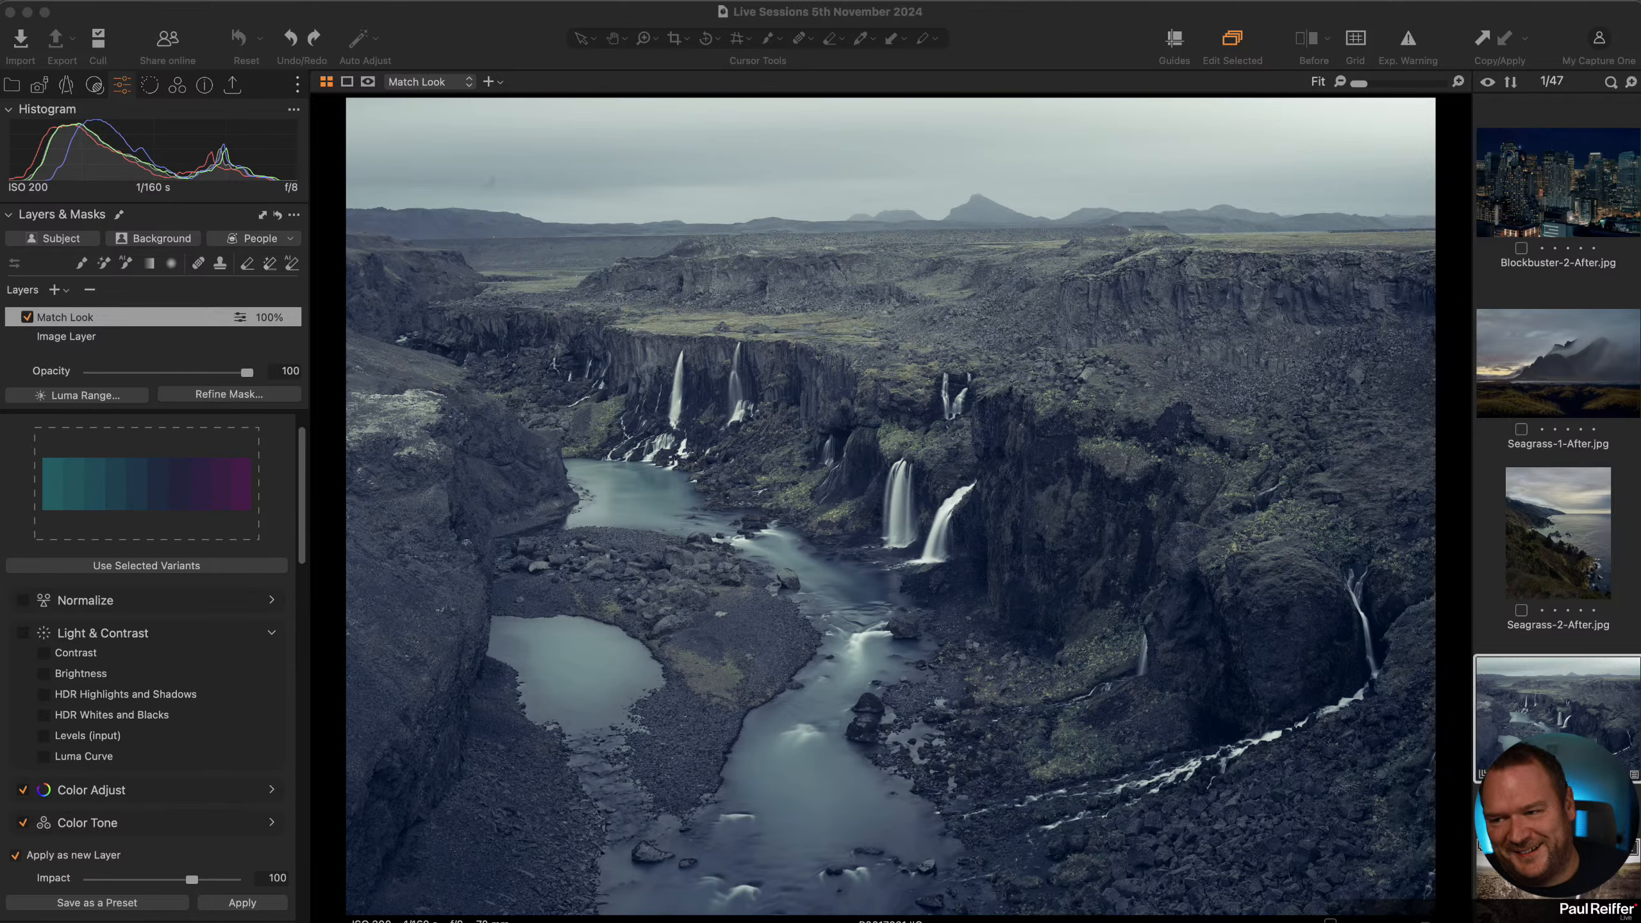
{"action": "left_click", "coordinate": [19, 90]}
{"action": "left_click", "coordinate": [12, 84]}
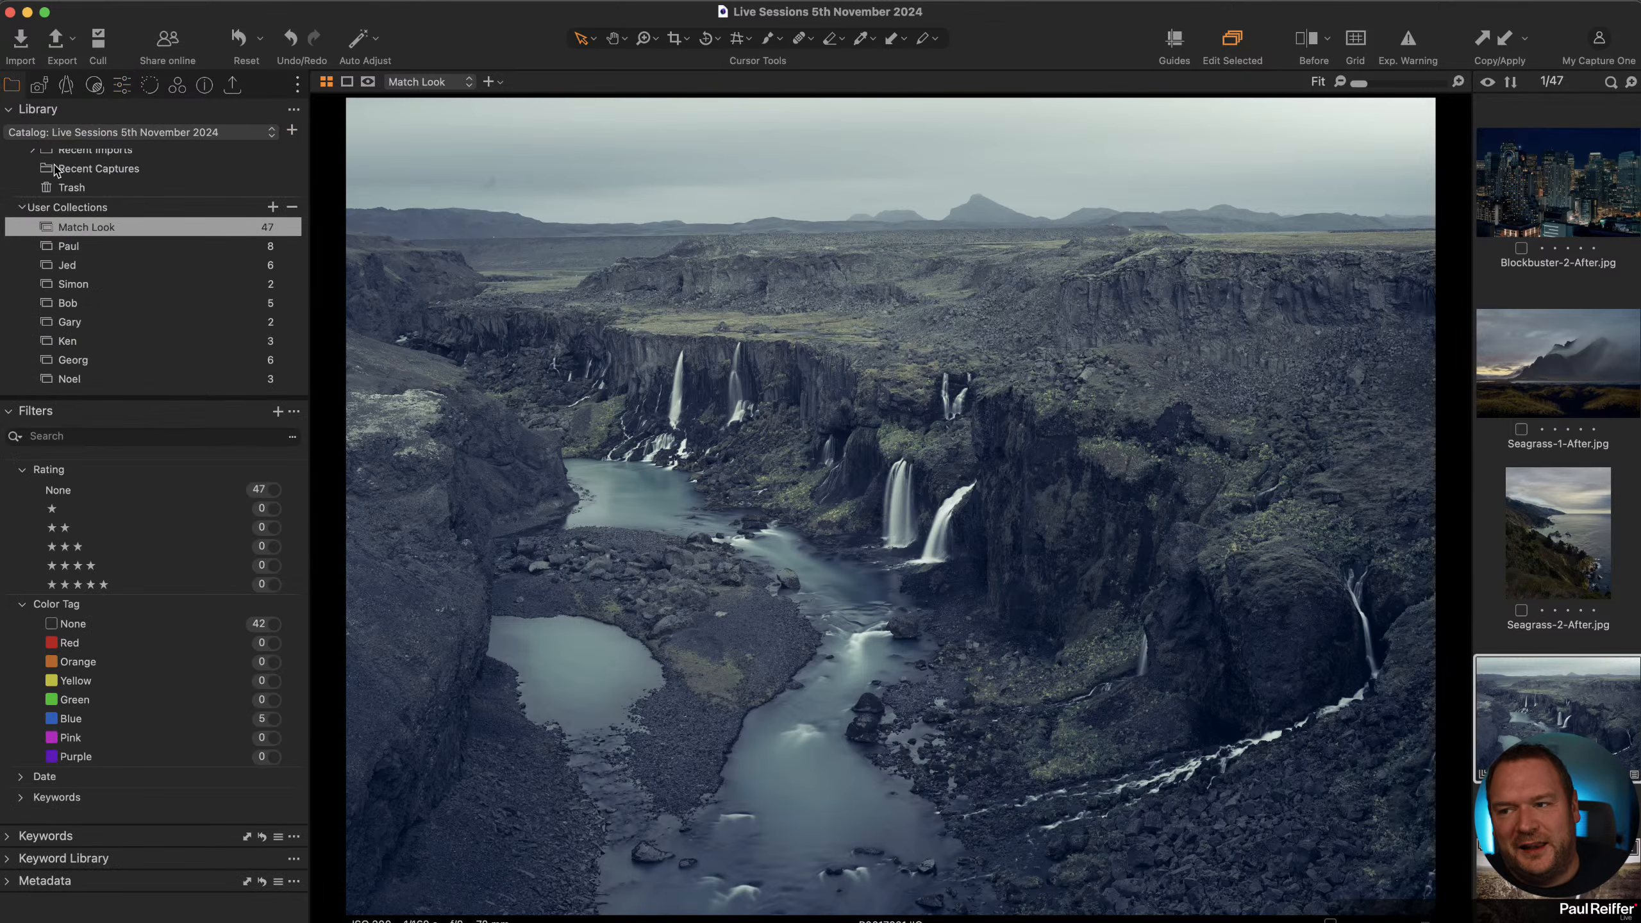
{"action": "left_click", "coordinate": [89, 266]}
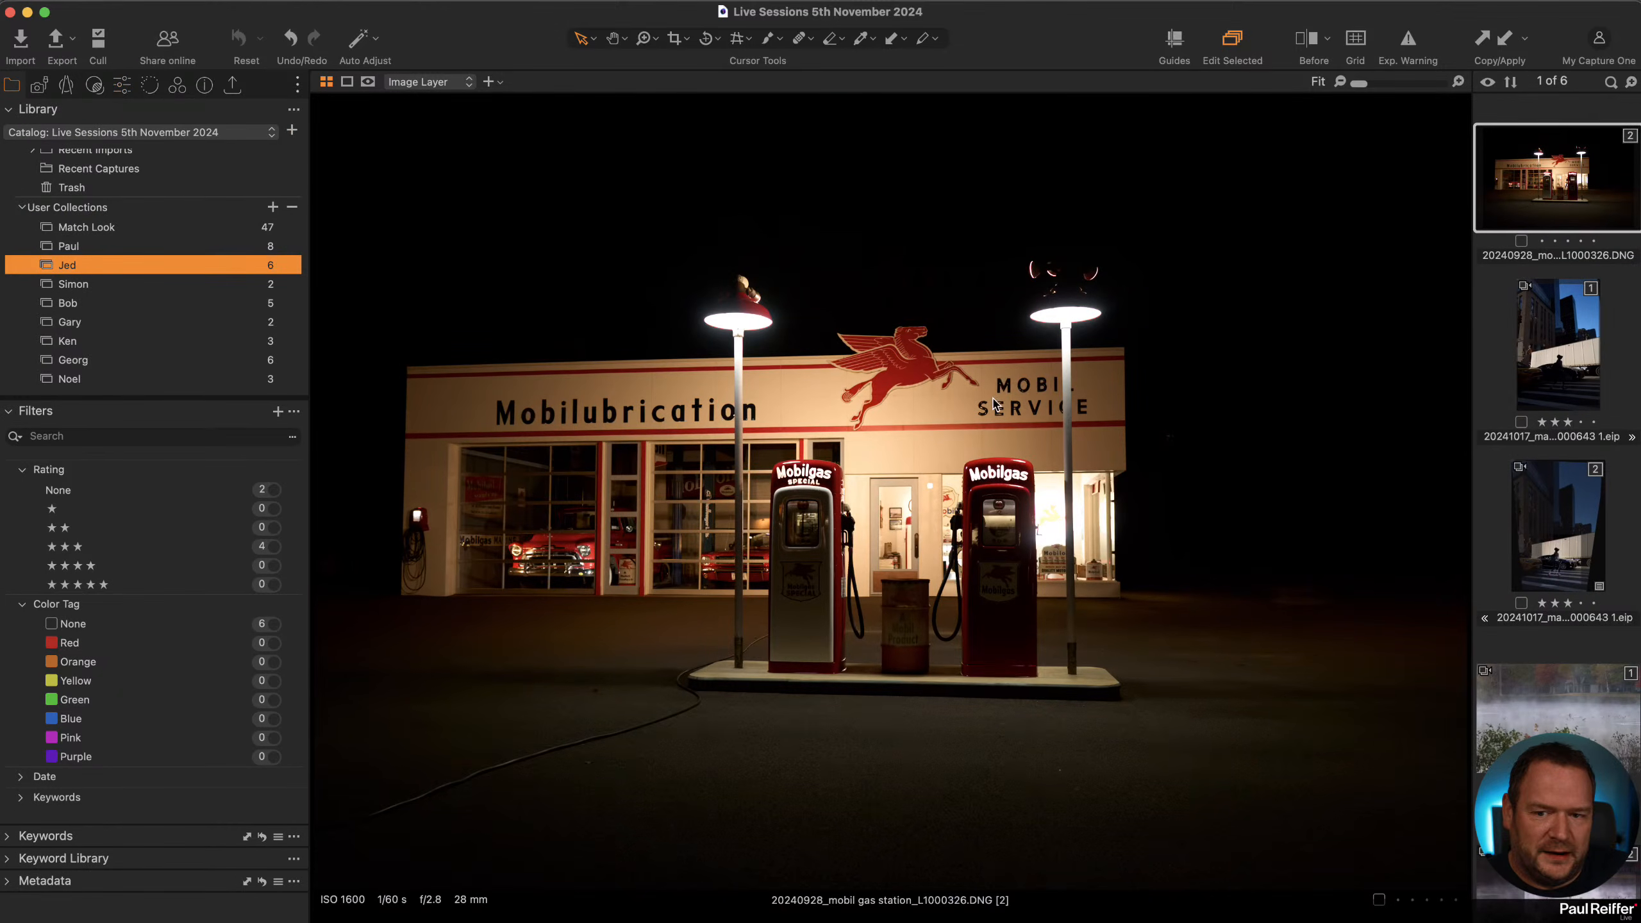
Apply the Blockbuster 1 - (Default) style from ELEVATION v23 by Paul Reiffer > Cities to the gas station photo.
{"action": "left_click", "coordinate": [122, 85]}
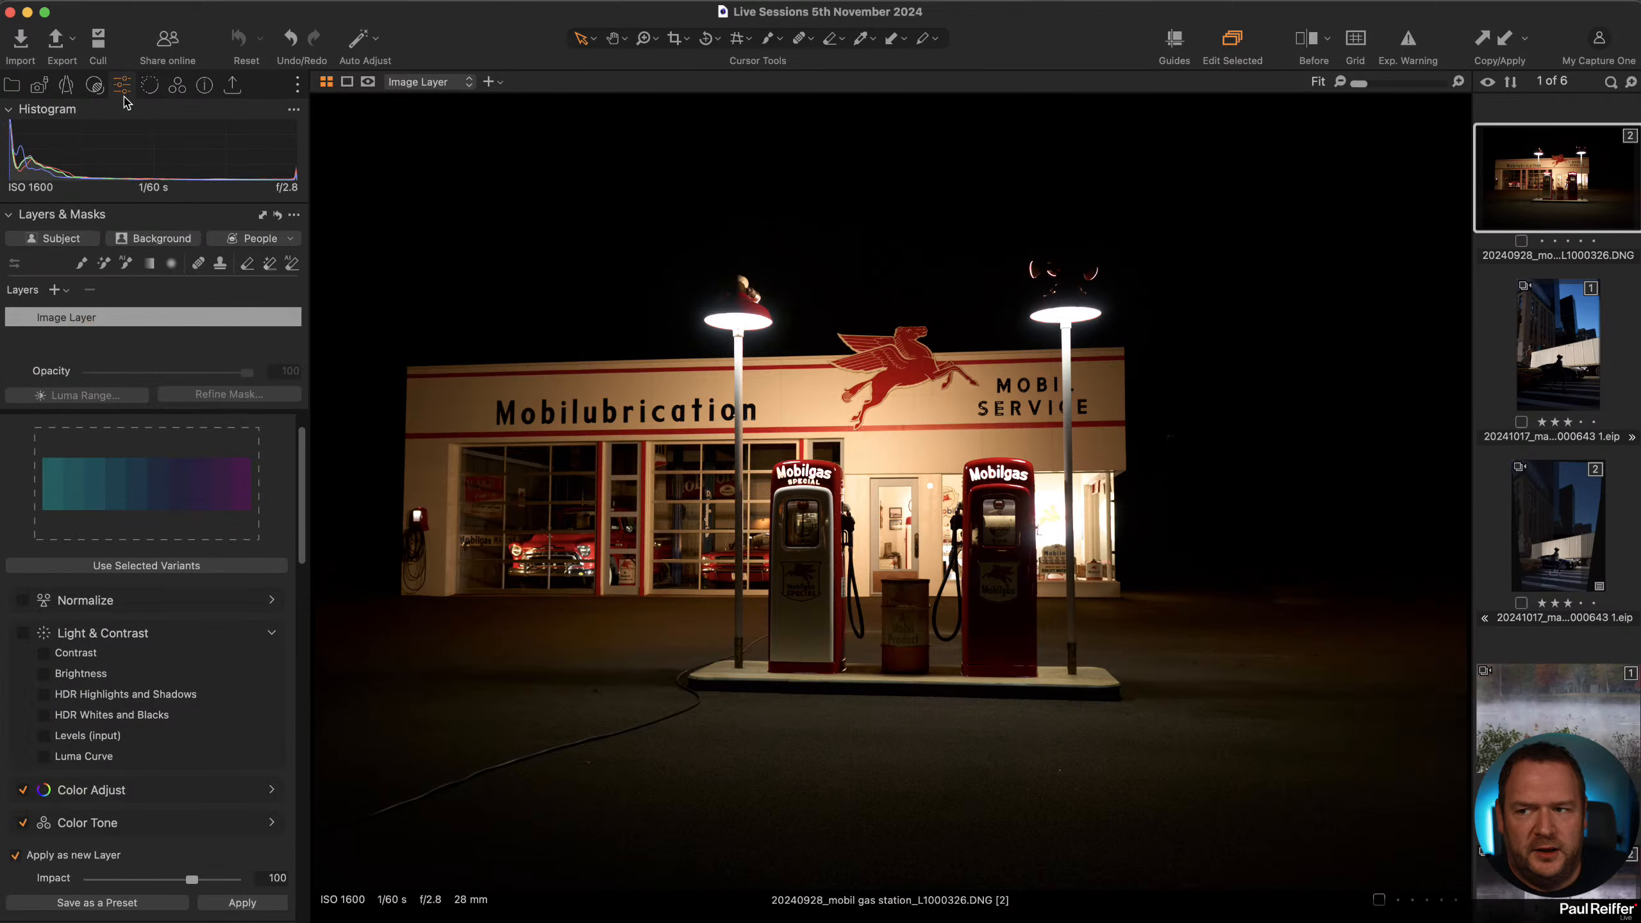
{"action": "left_click", "coordinate": [95, 86]}
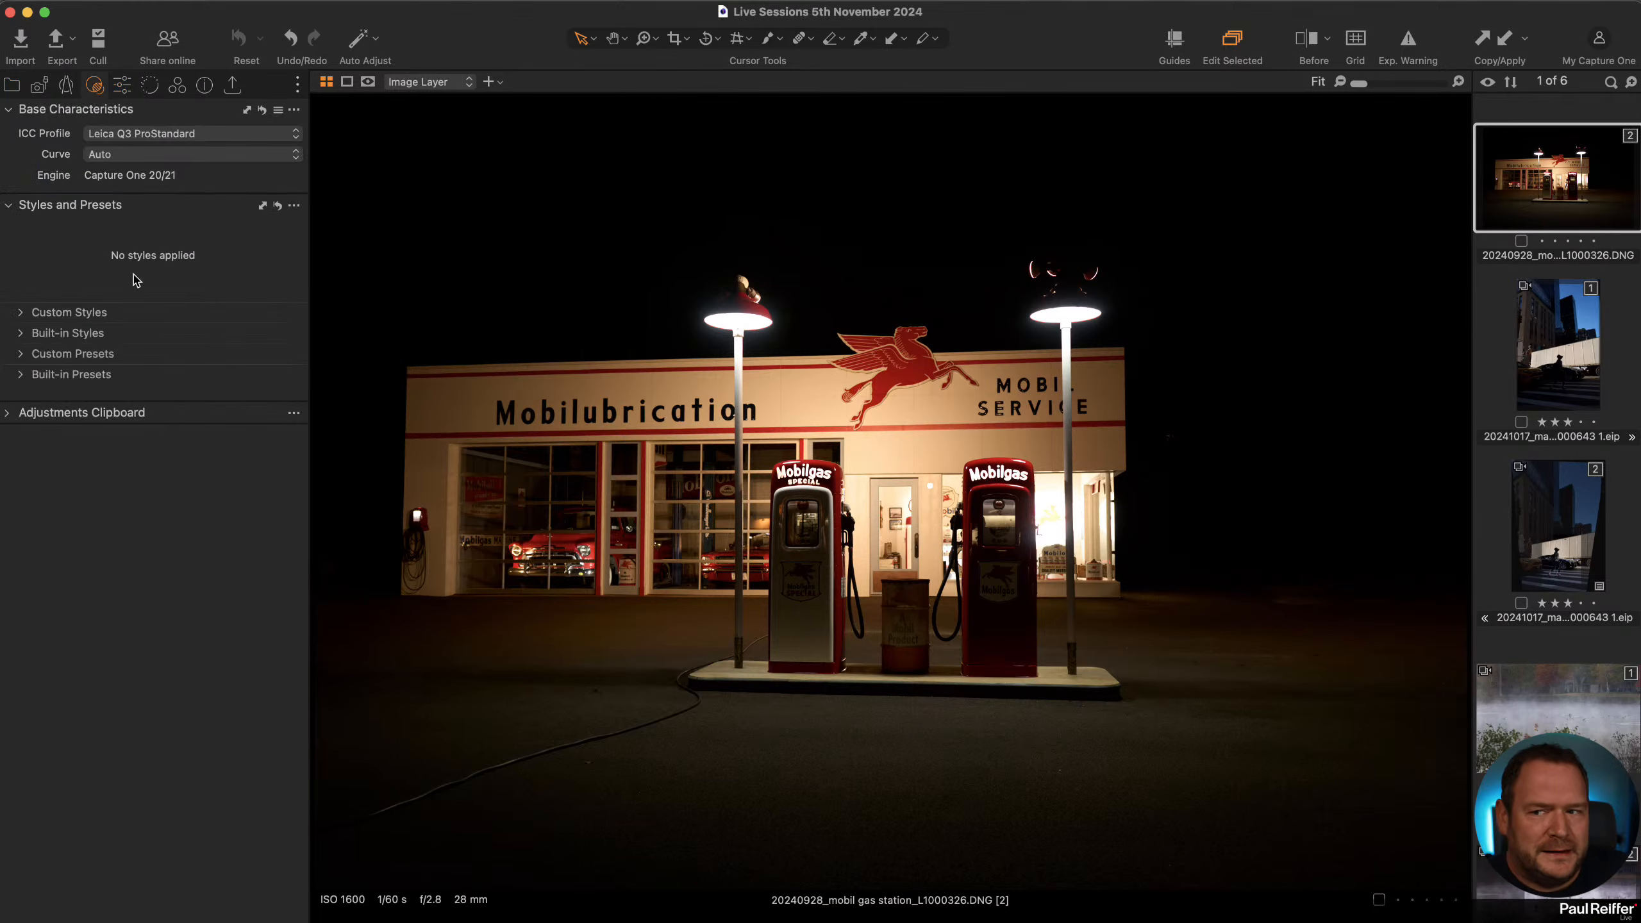
{"action": "left_click", "coordinate": [21, 334]}
{"action": "left_click", "coordinate": [18, 313]}
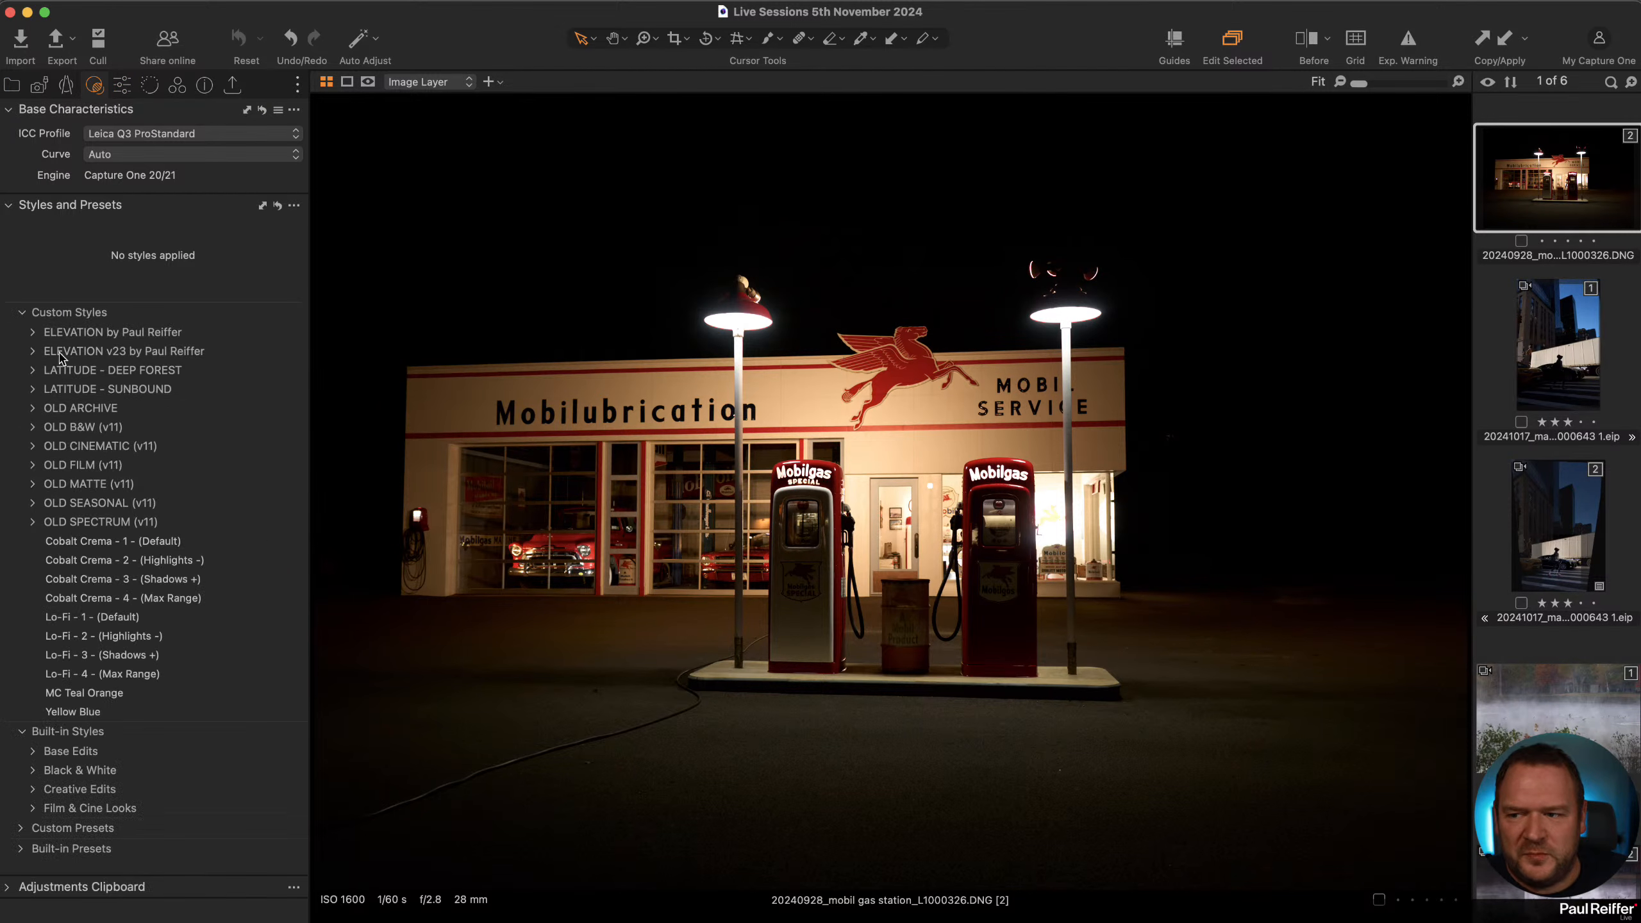
{"action": "left_click", "coordinate": [36, 351]}
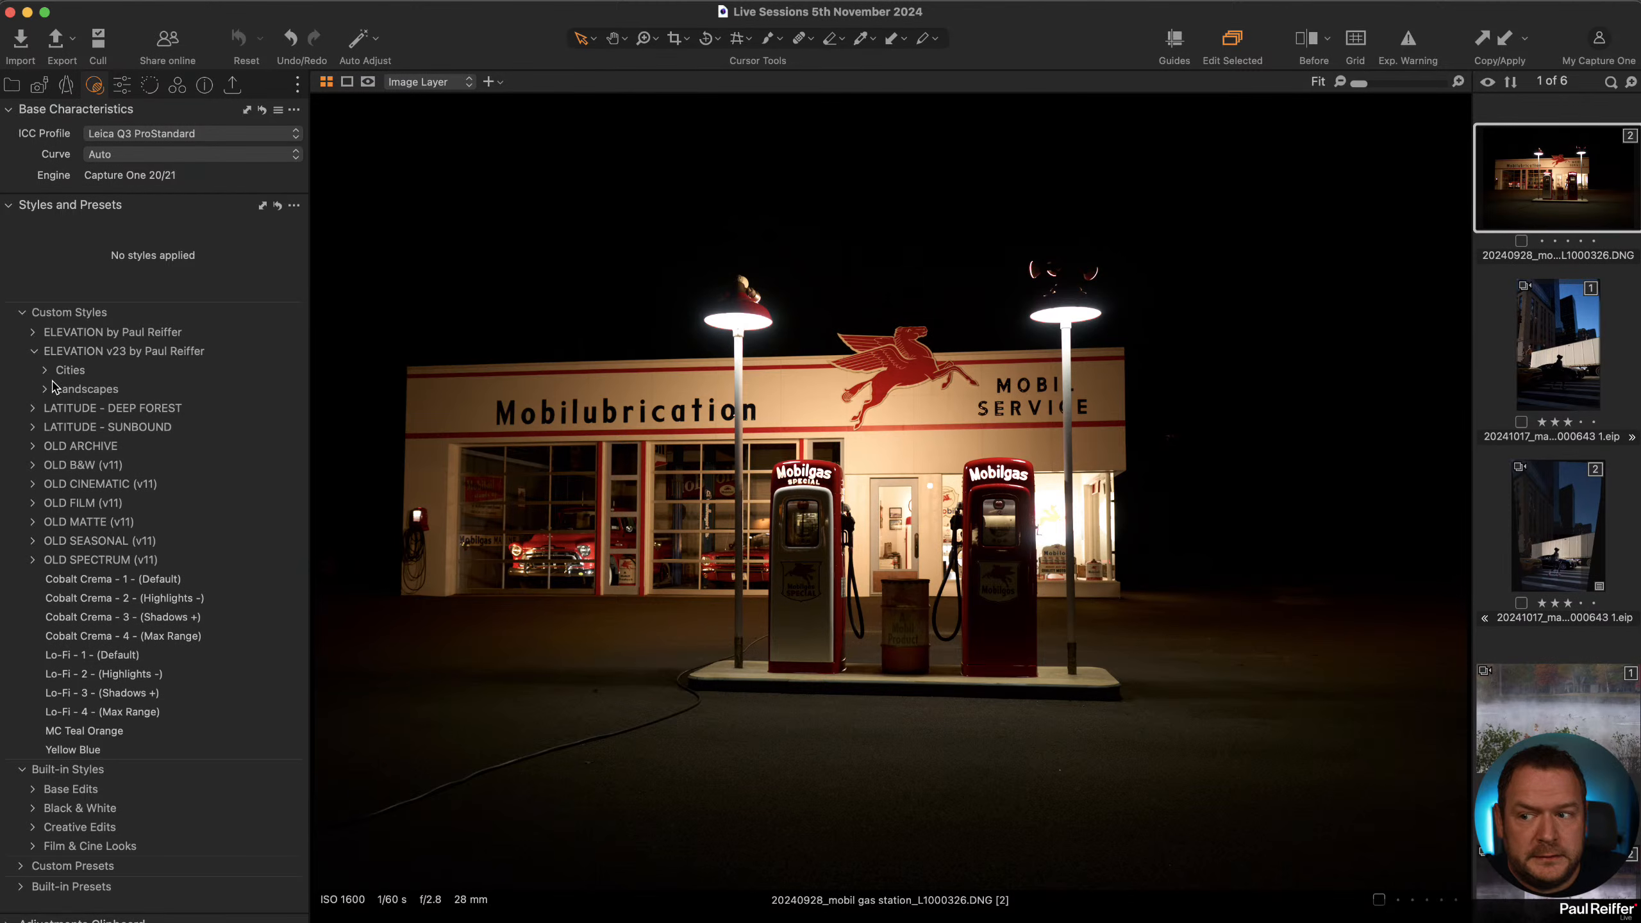
{"action": "left_click", "coordinate": [45, 370]}
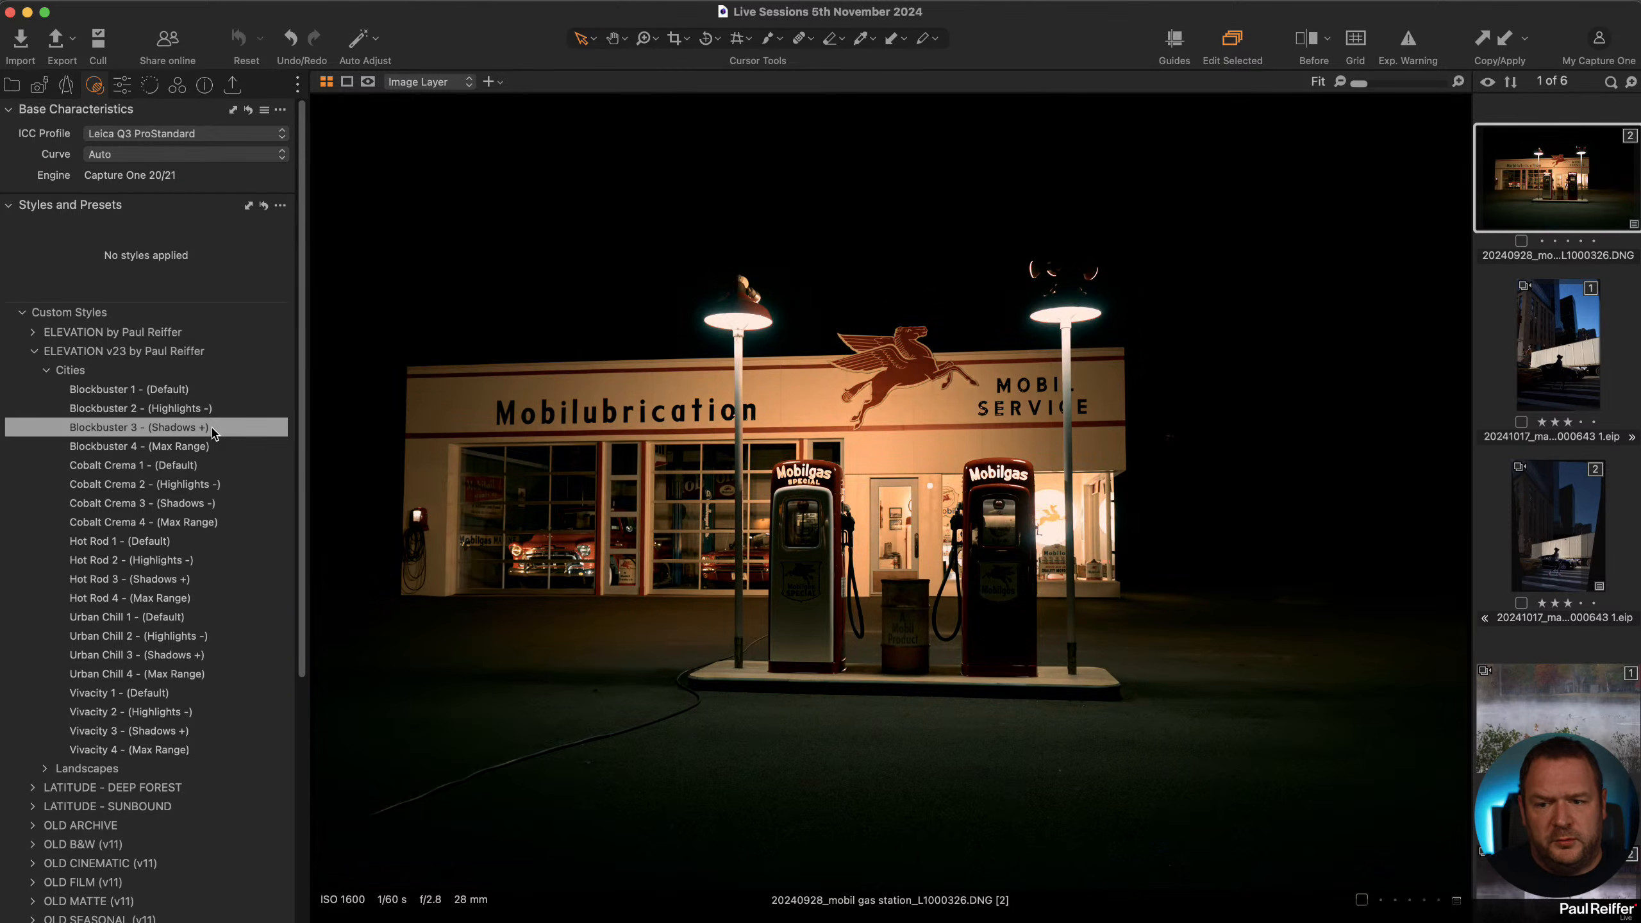
{"action": "left_click", "coordinate": [182, 391]}
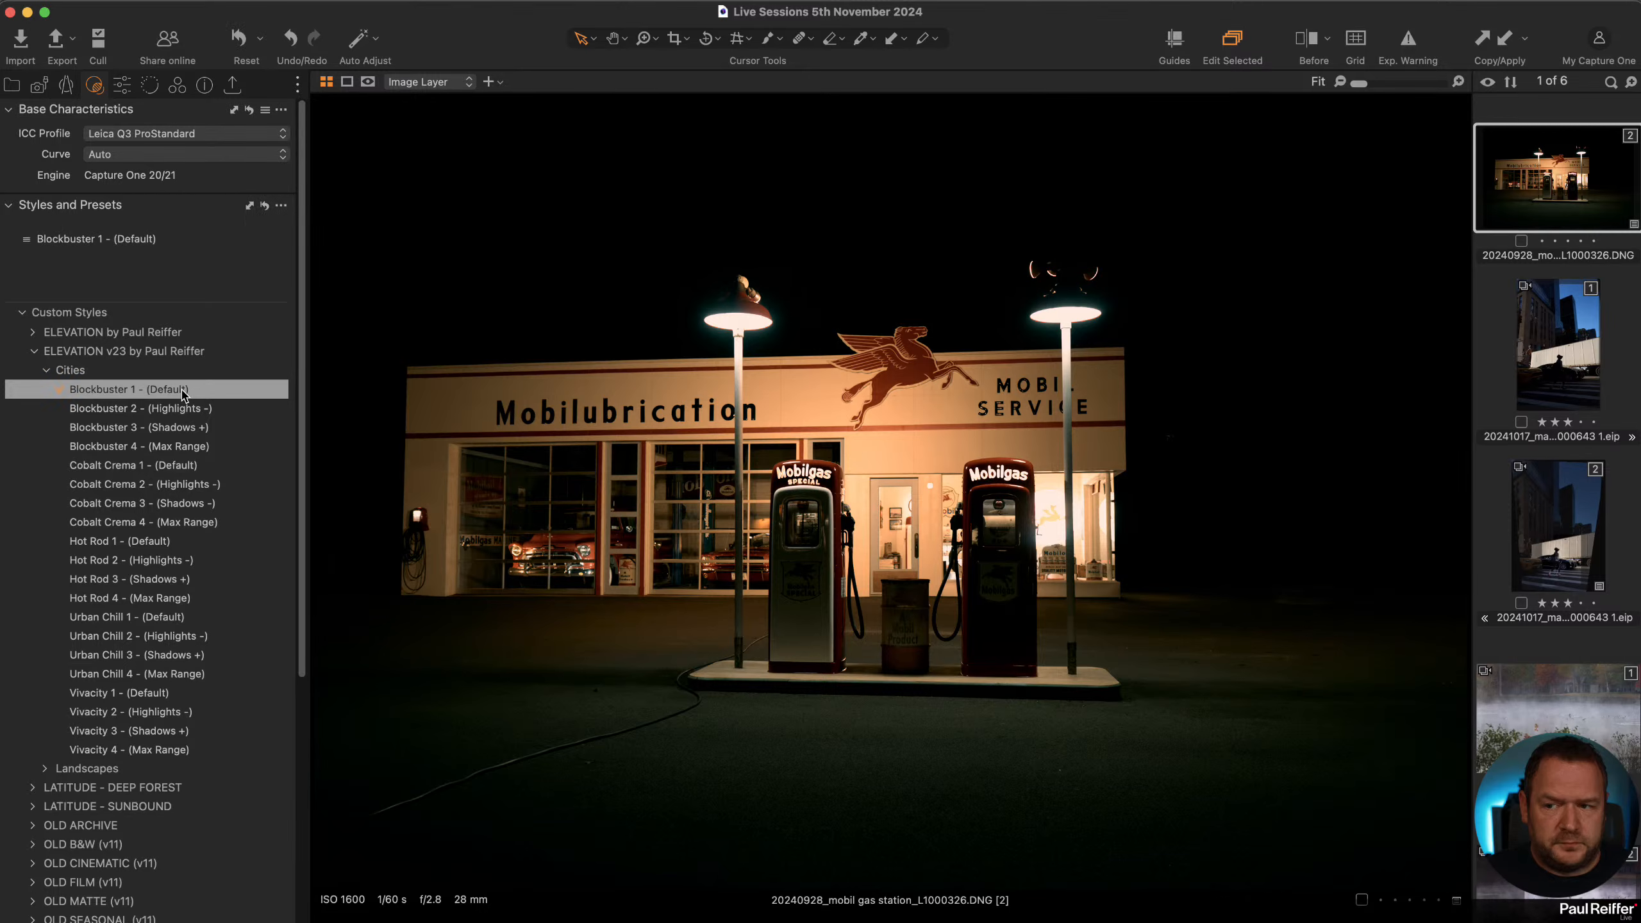
Clone the styled gas station variant and select the new copy.
{"action": "left_click", "coordinate": [122, 85]}
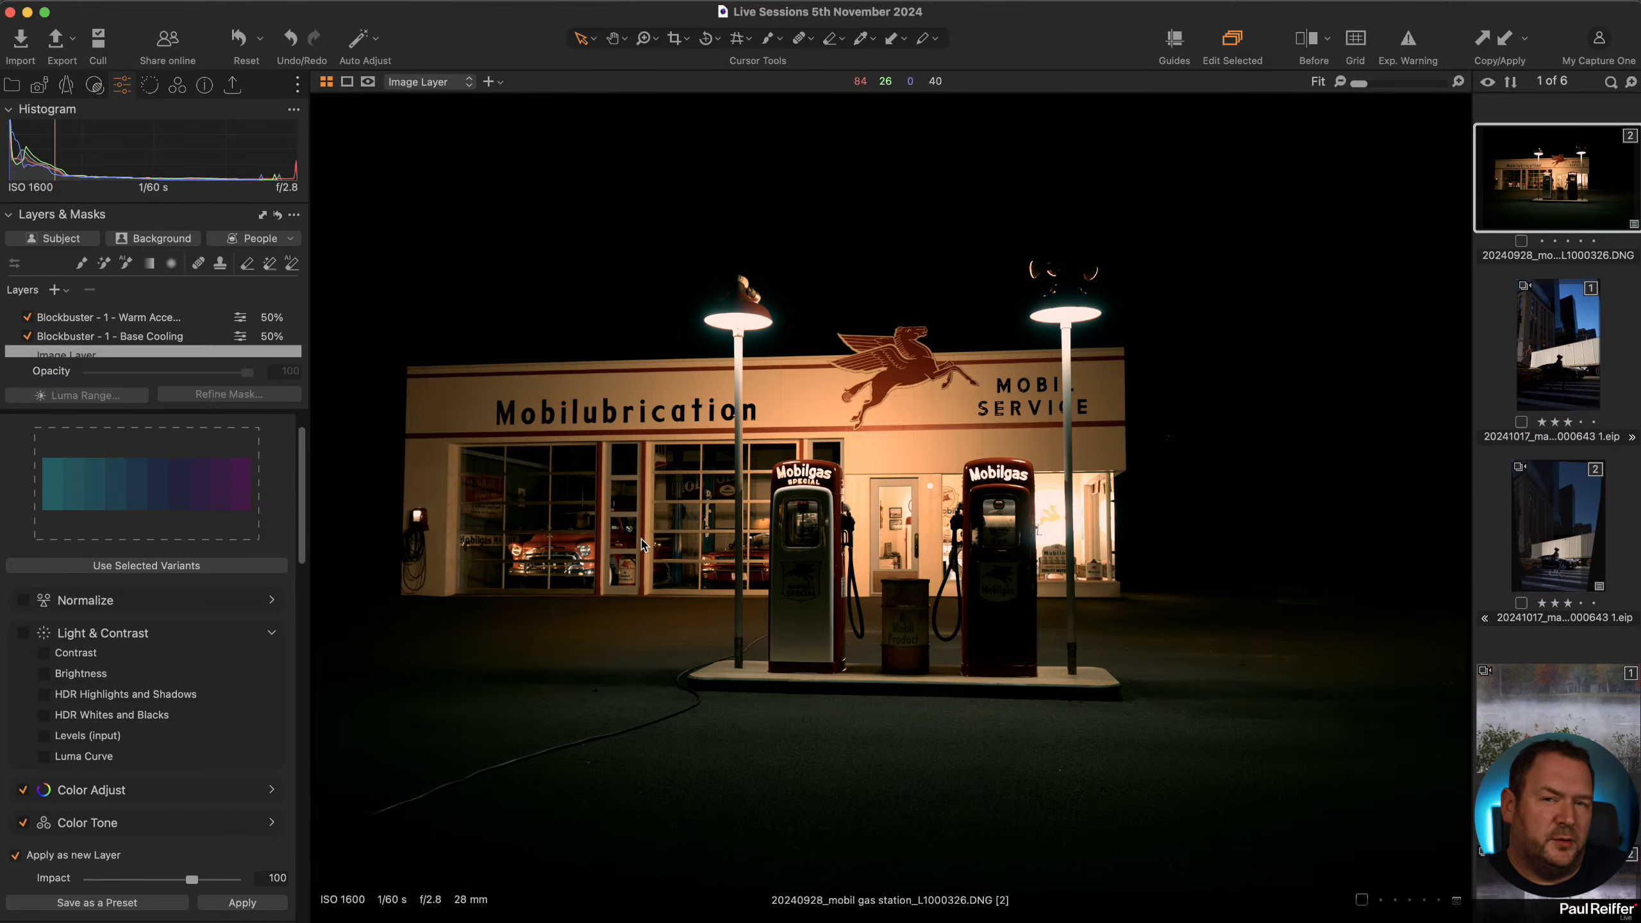
{"action": "scroll", "coordinate": [13, 455], "scroll_direction": "up", "scroll_amount": 2}
{"action": "left_click", "coordinate": [12, 451]}
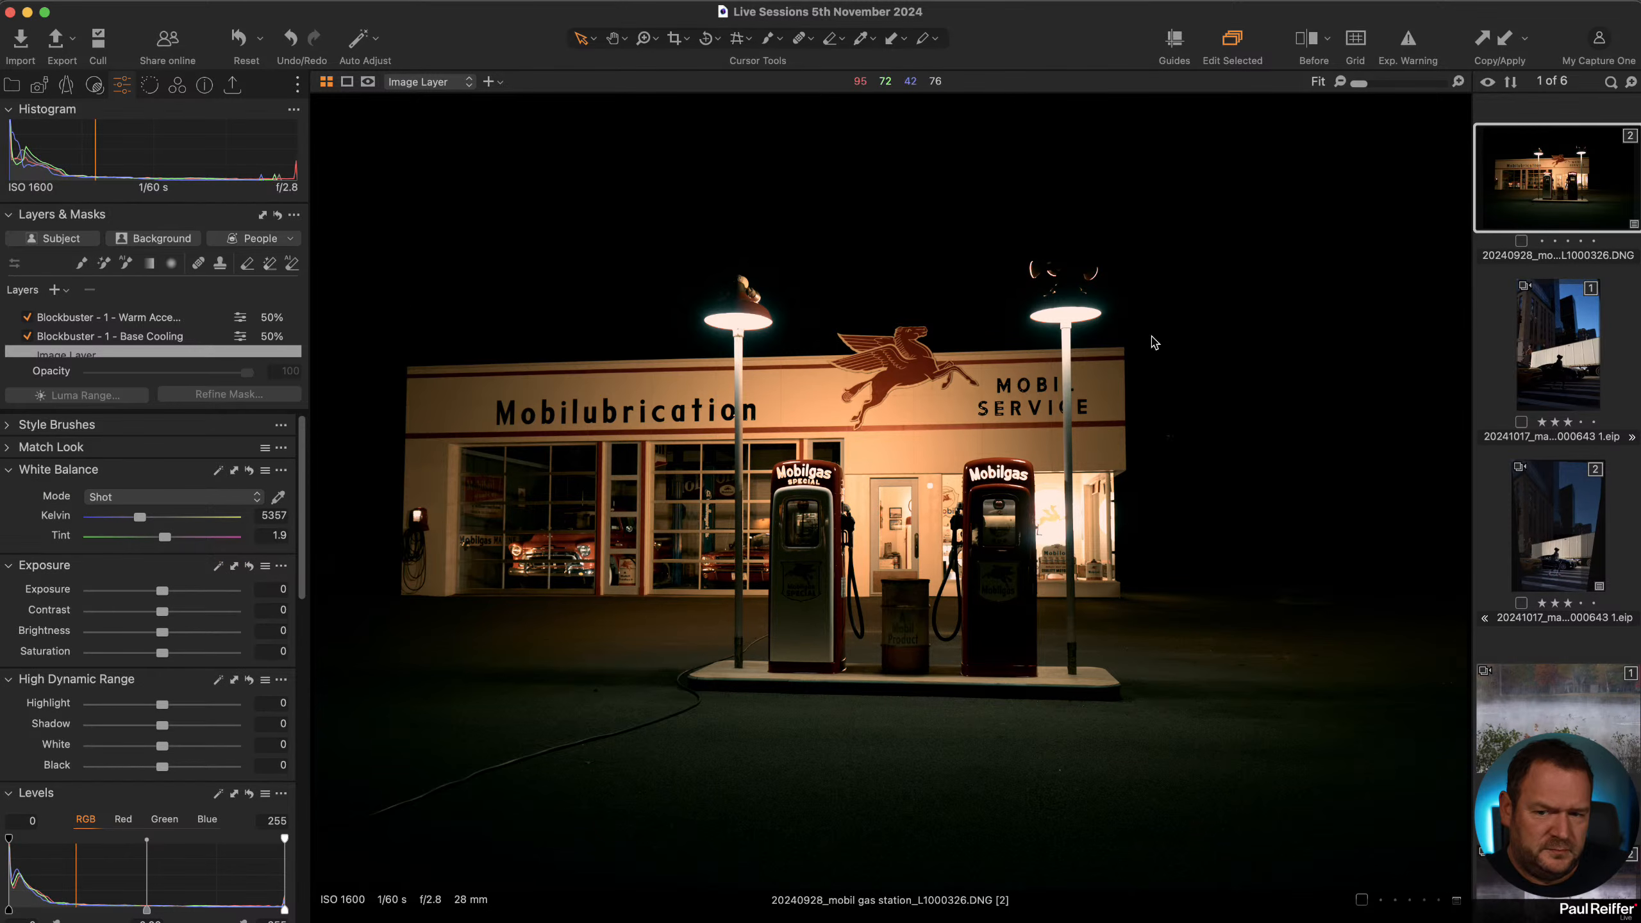
{"action": "right_click", "coordinate": [1513, 176]}
{"action": "left_click", "coordinate": [1560, 253]}
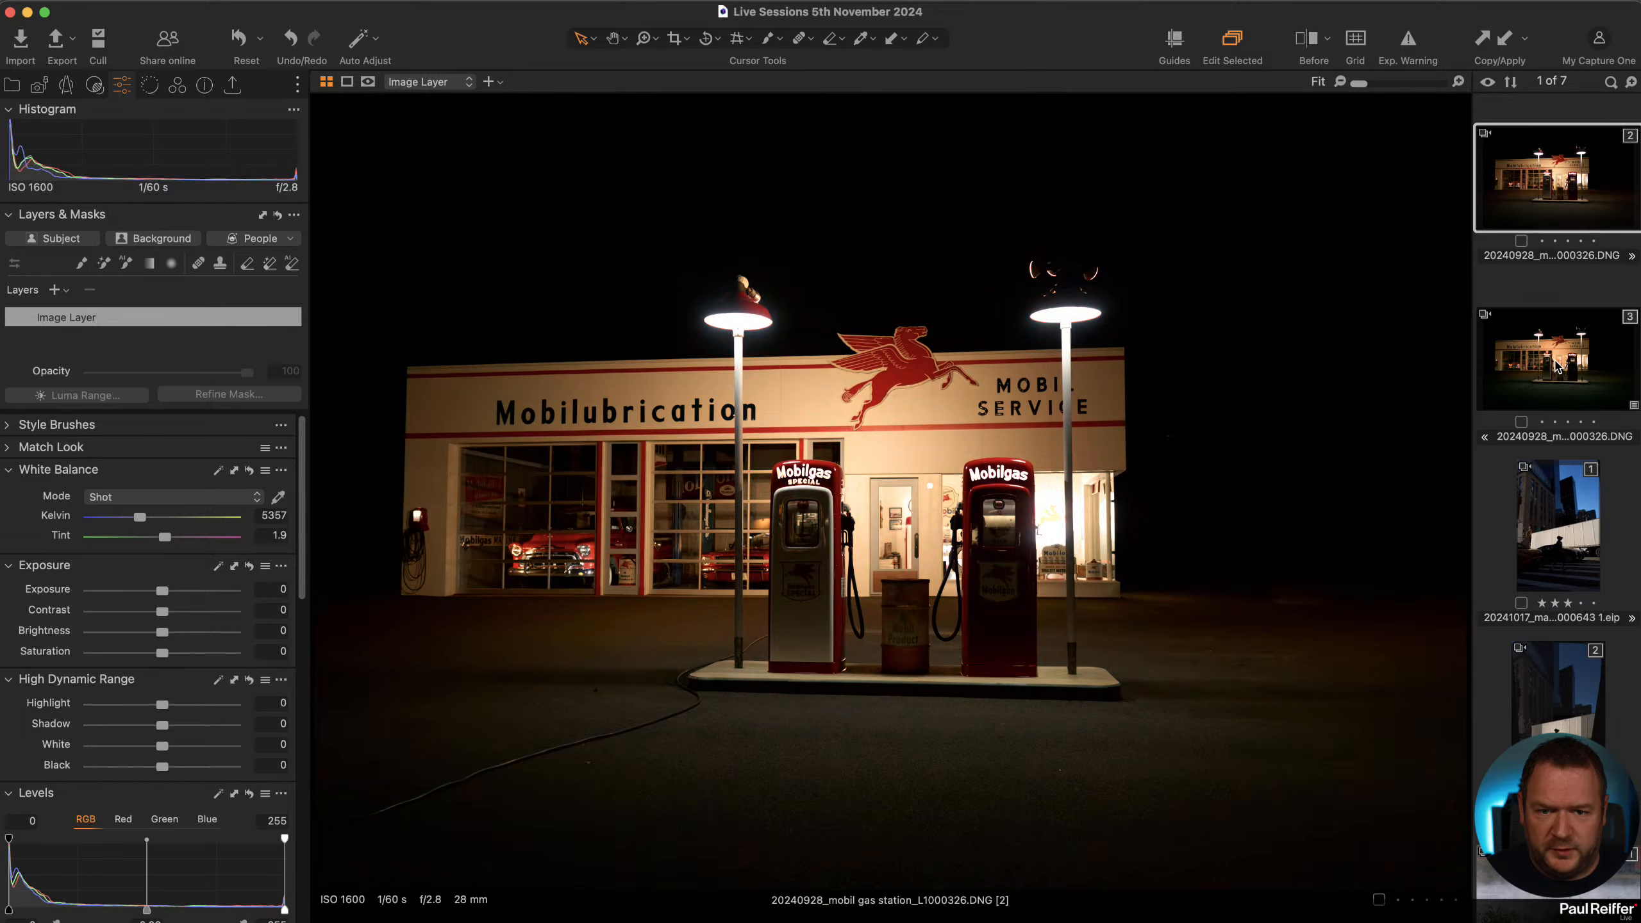
{"action": "left_click", "coordinate": [1541, 363]}
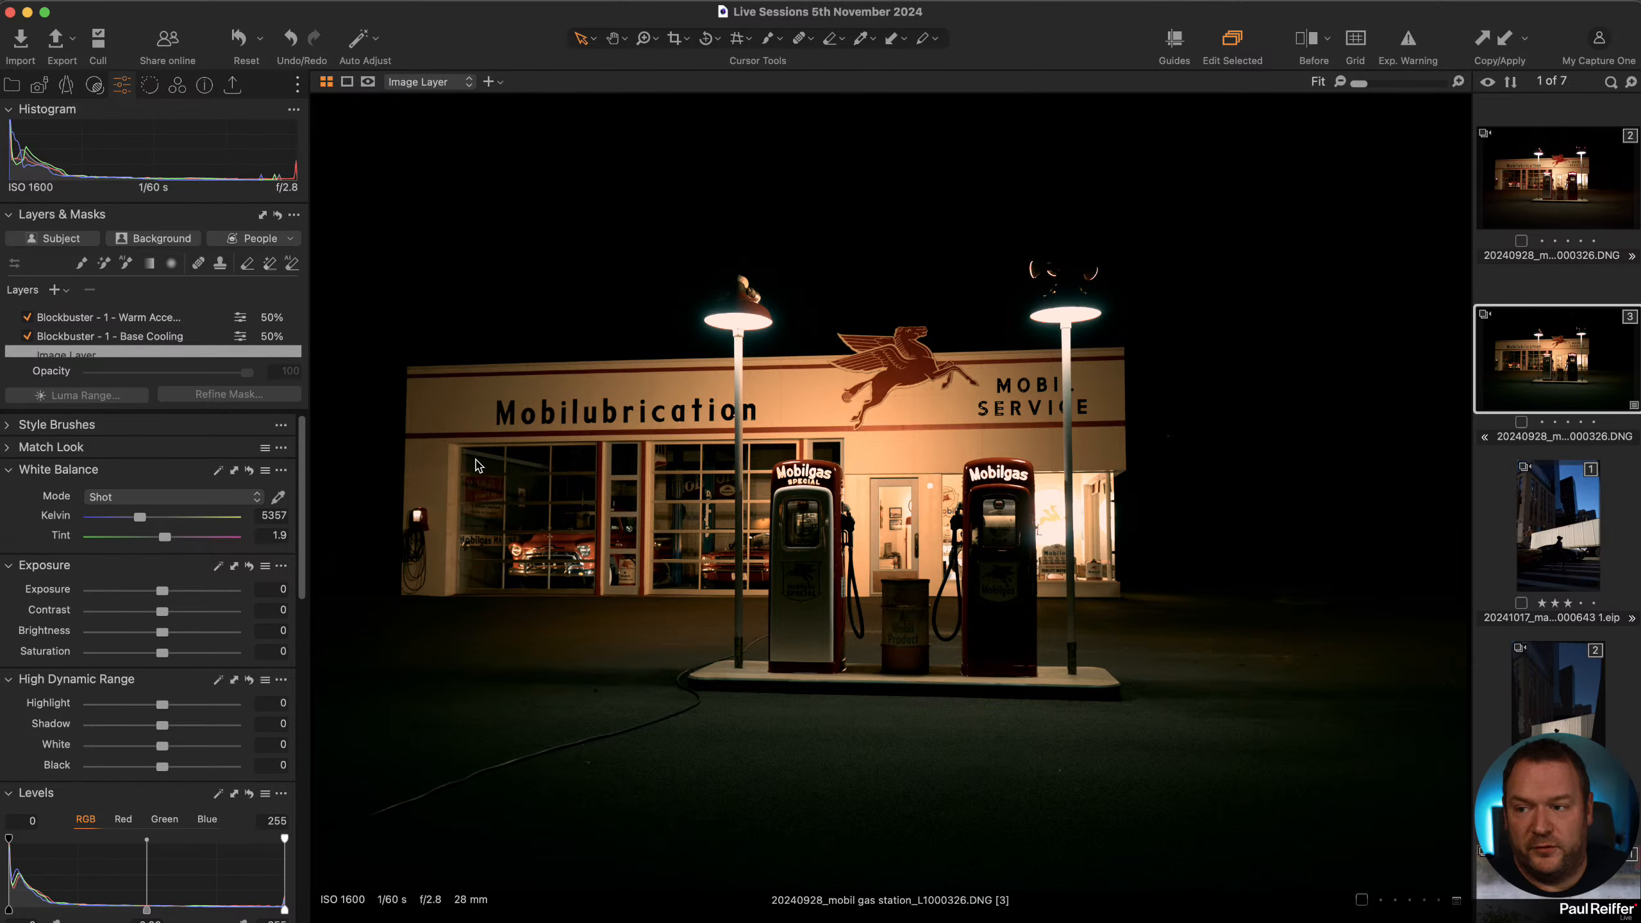
Try automatic vertical and full keystone corrections on the gas station photo, undo the last one and reset the keystone.
{"action": "left_click", "coordinate": [66, 84]}
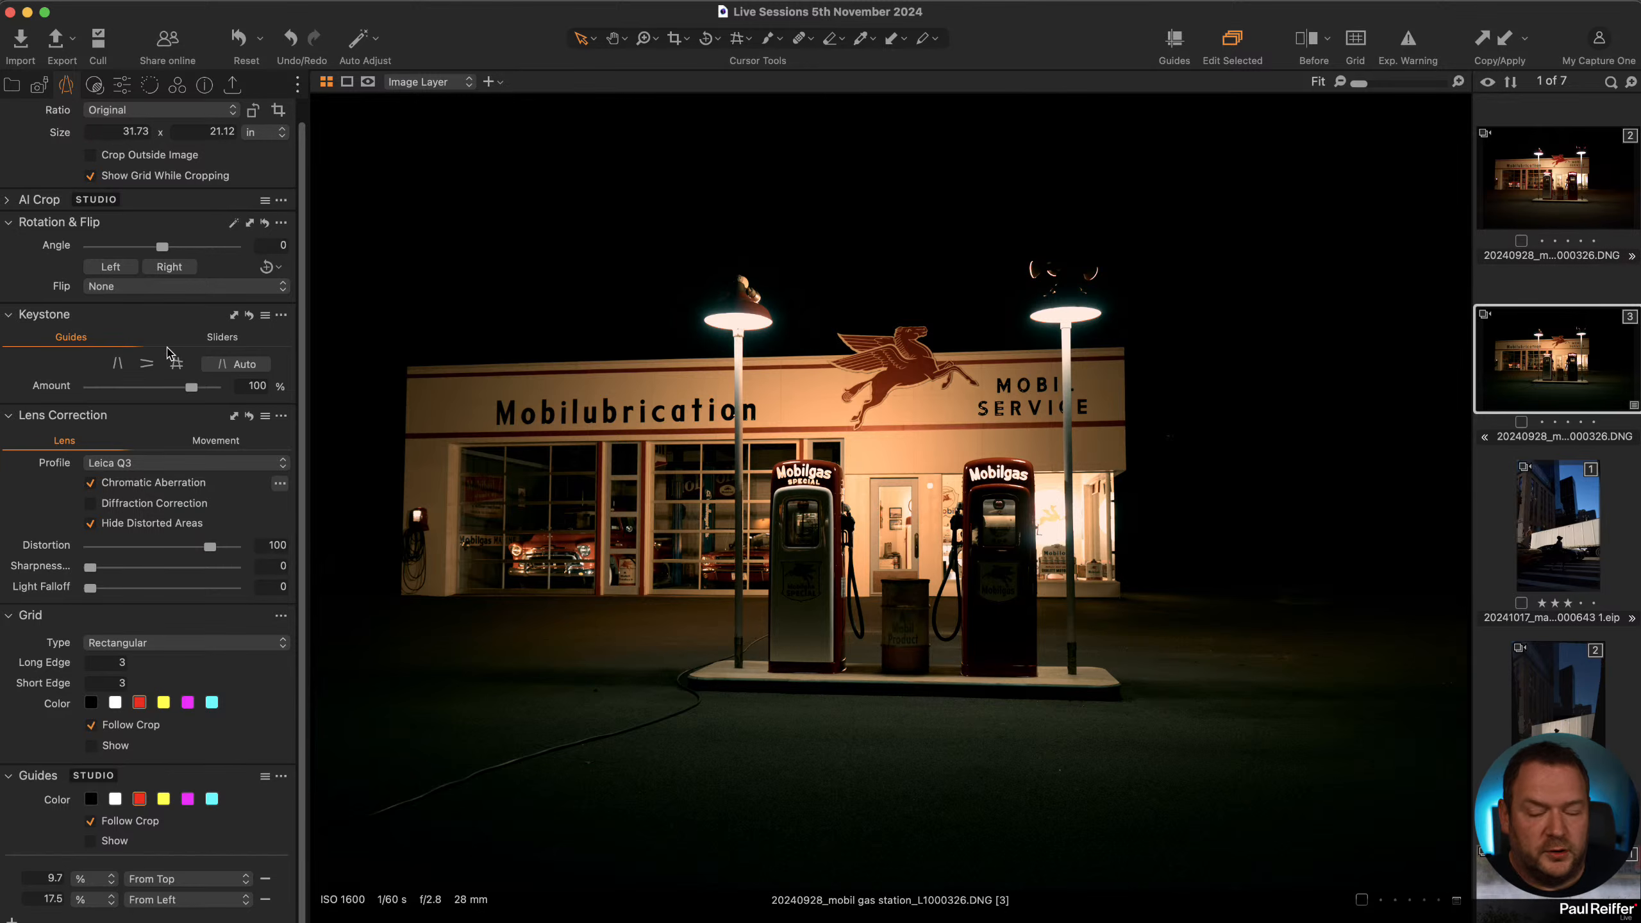
{"action": "left_click", "coordinate": [236, 365]}
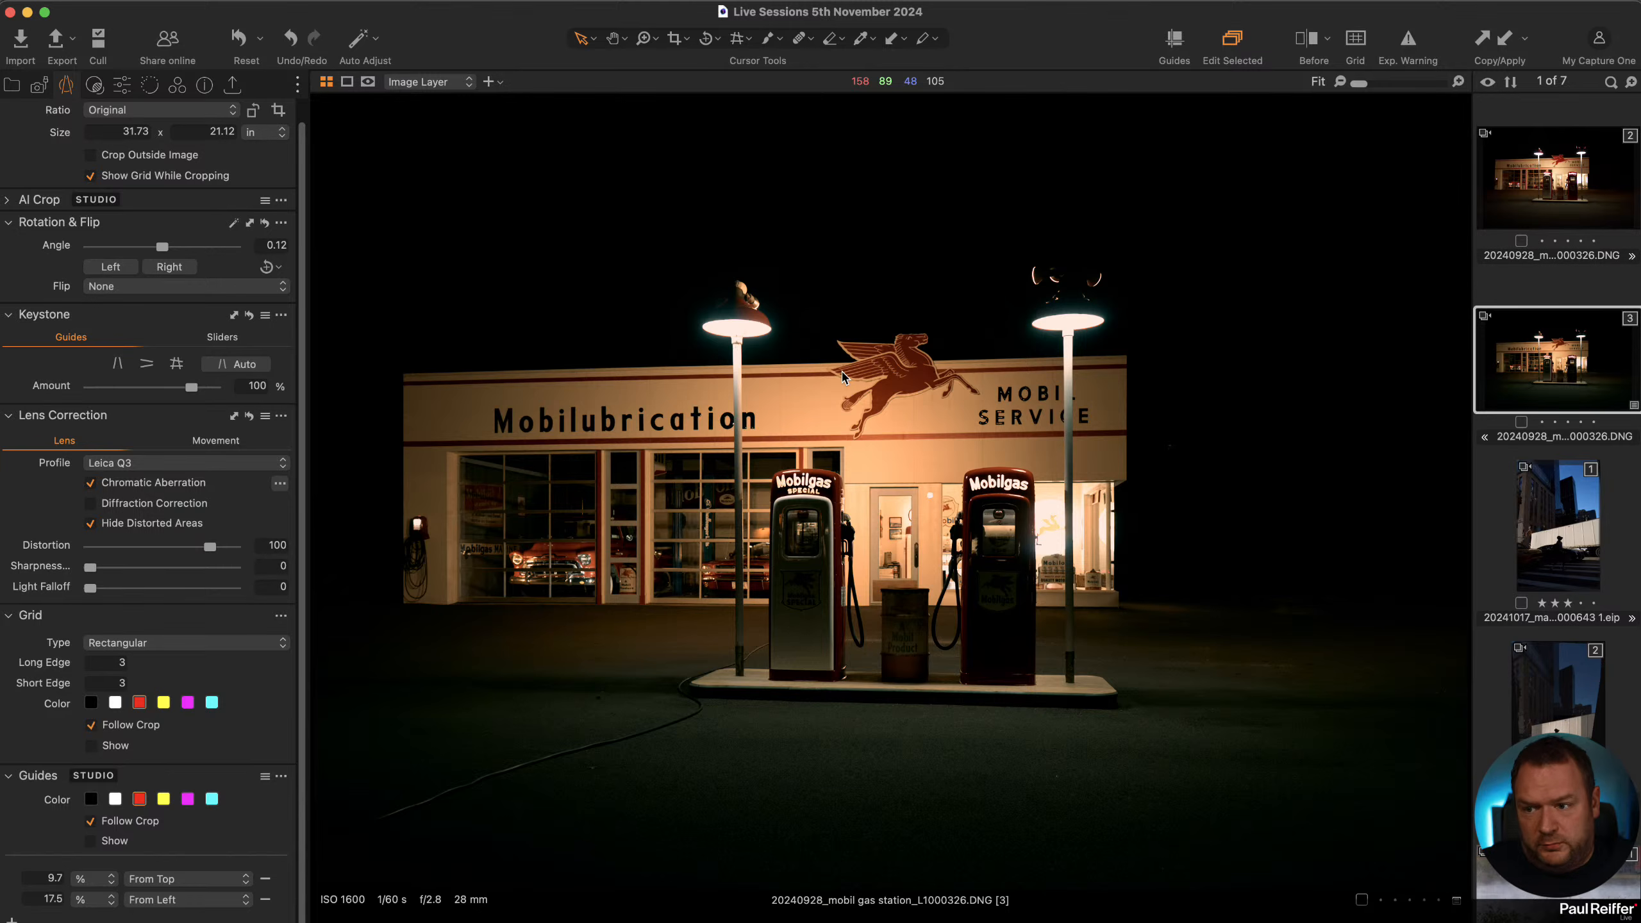
{"action": "left_click", "coordinate": [176, 365]}
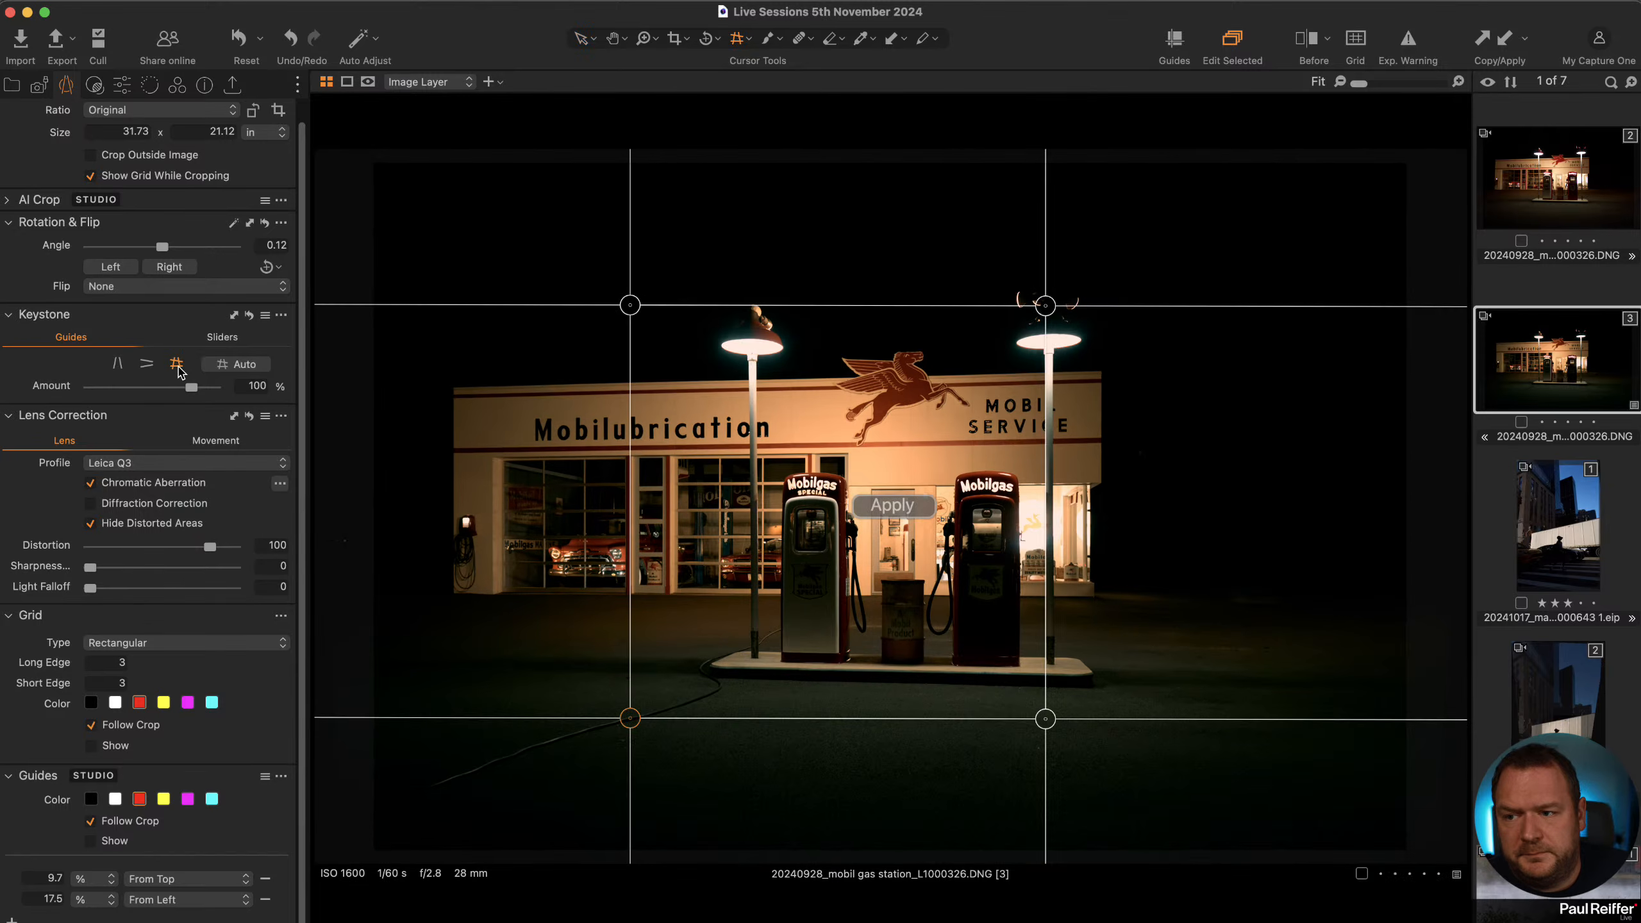
{"action": "left_click", "coordinate": [239, 366]}
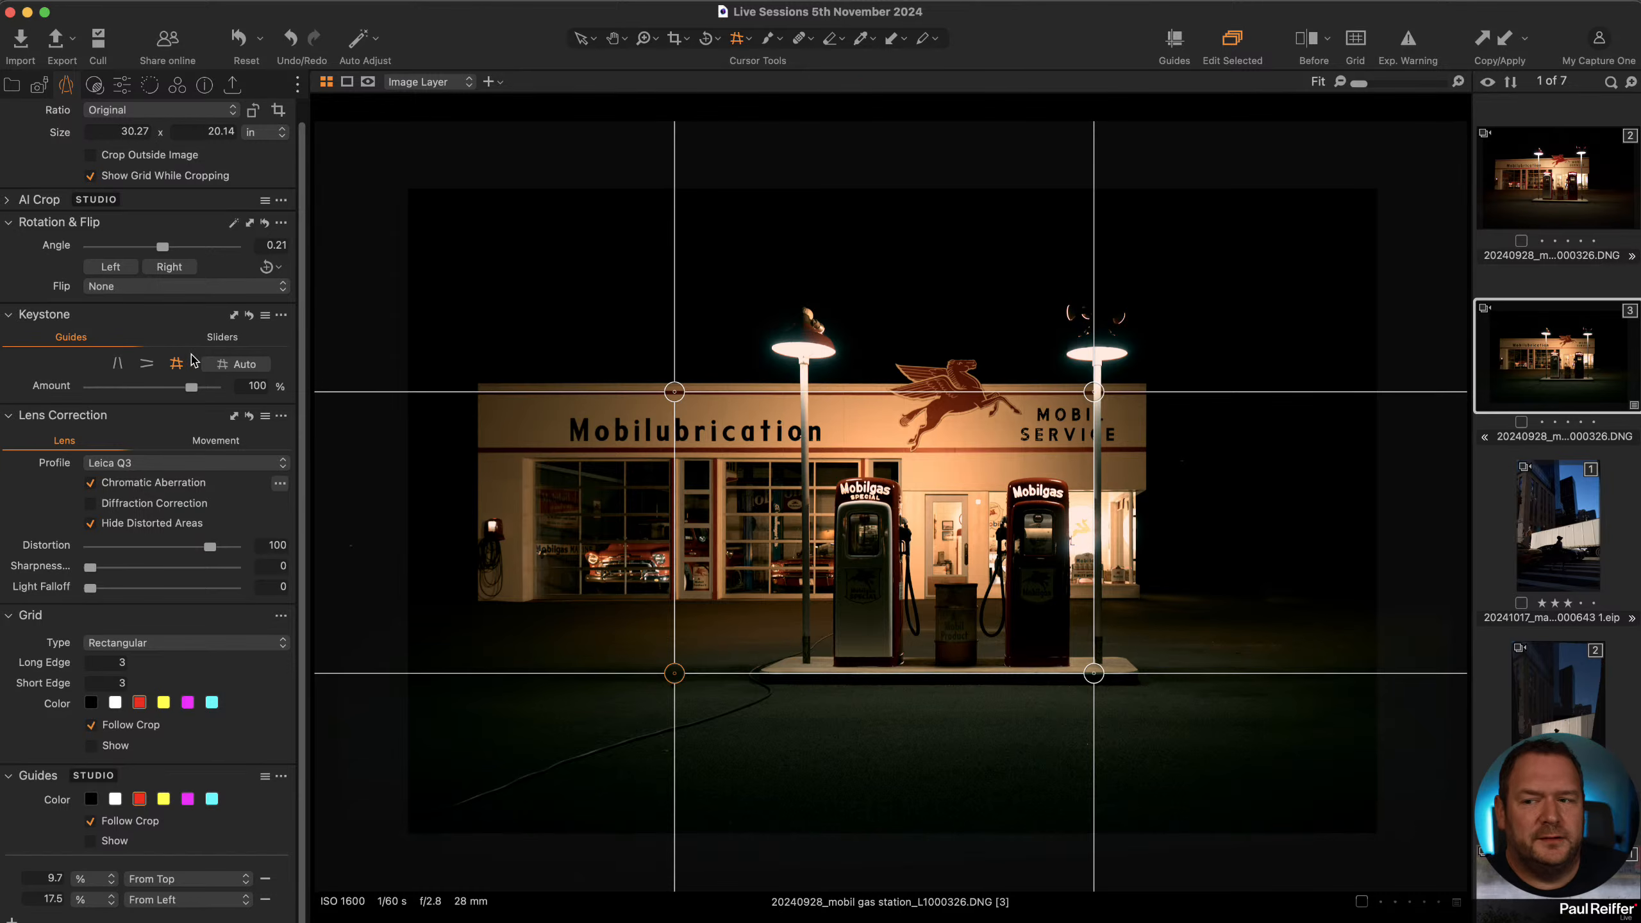
{"action": "left_click", "coordinate": [116, 367]}
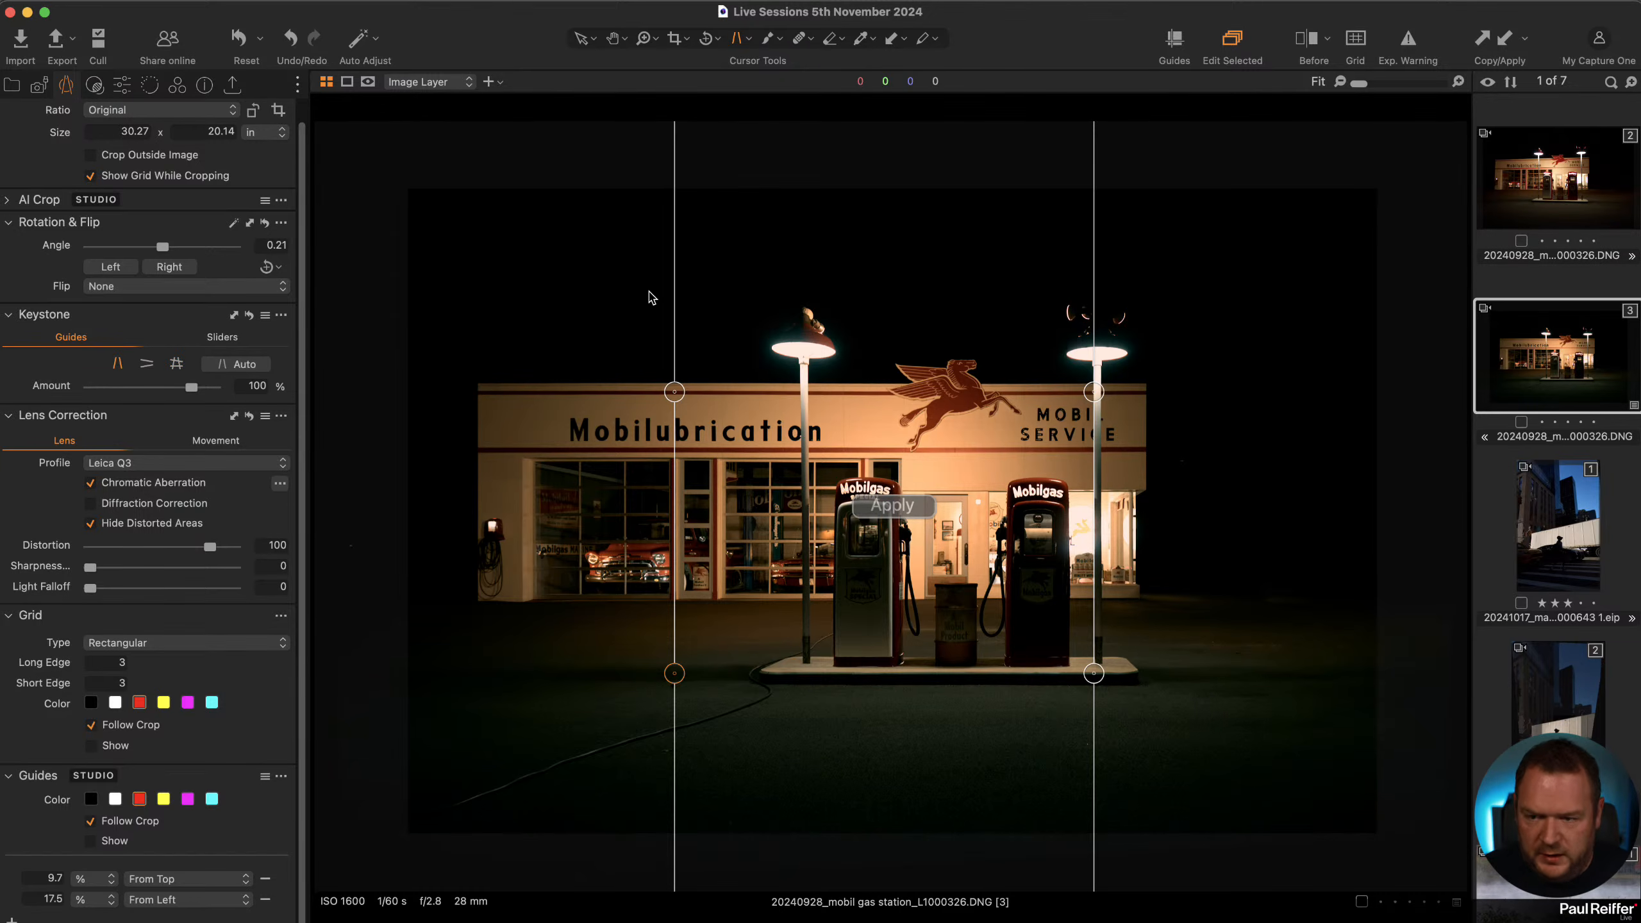
{"action": "key", "text": "super+z"}
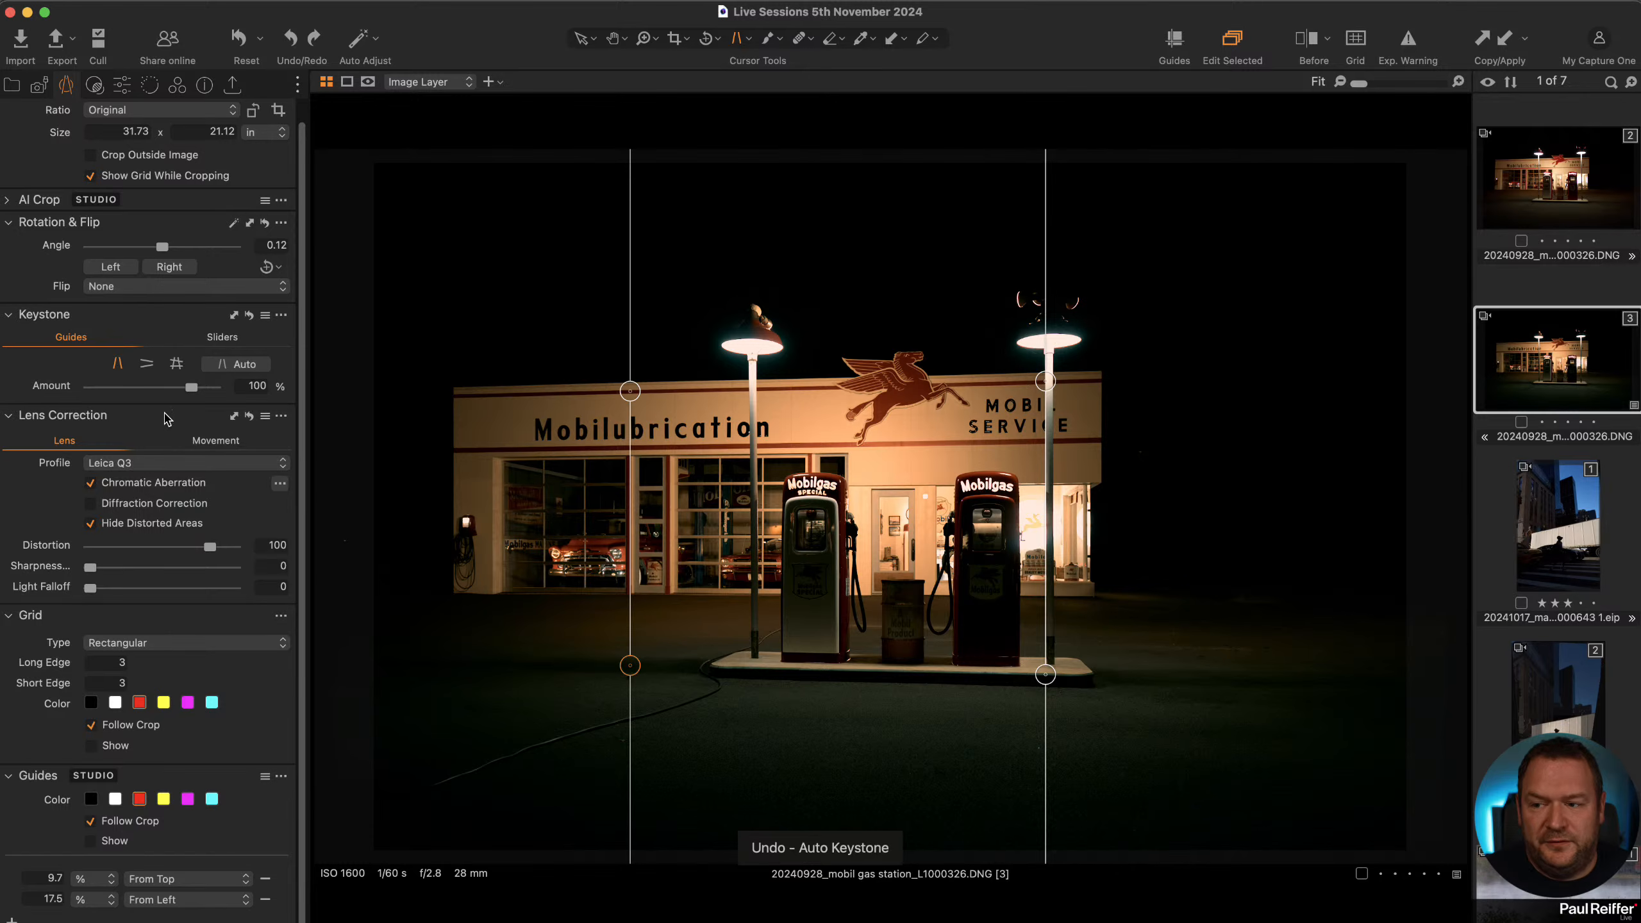
{"action": "left_click", "coordinate": [166, 416]}
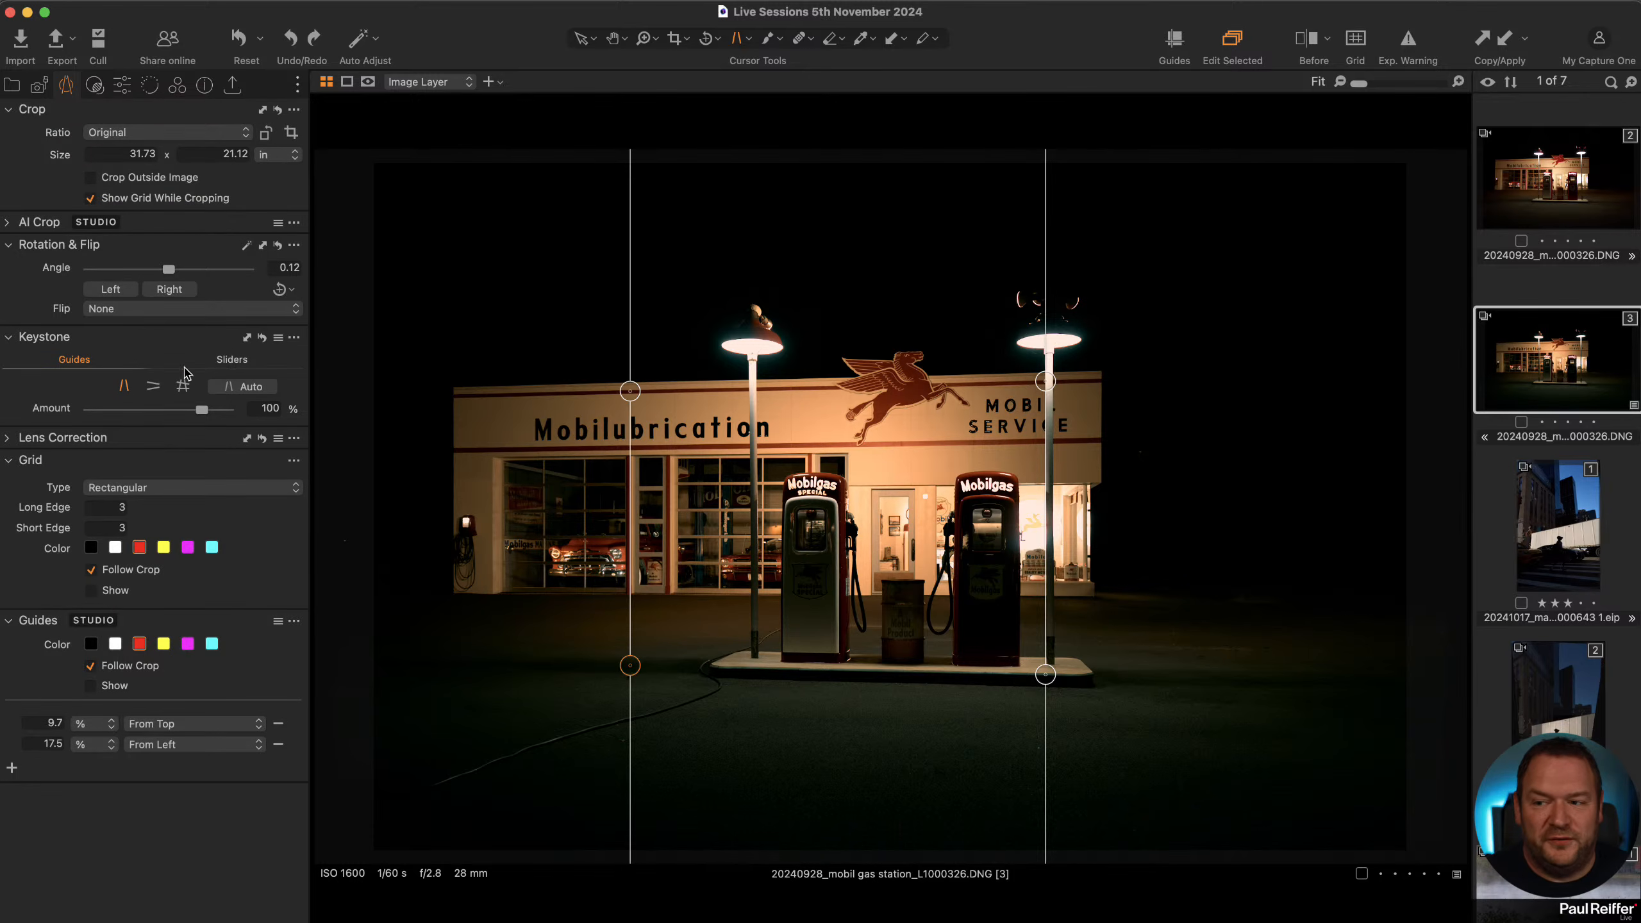
{"action": "left_click", "coordinate": [581, 39]}
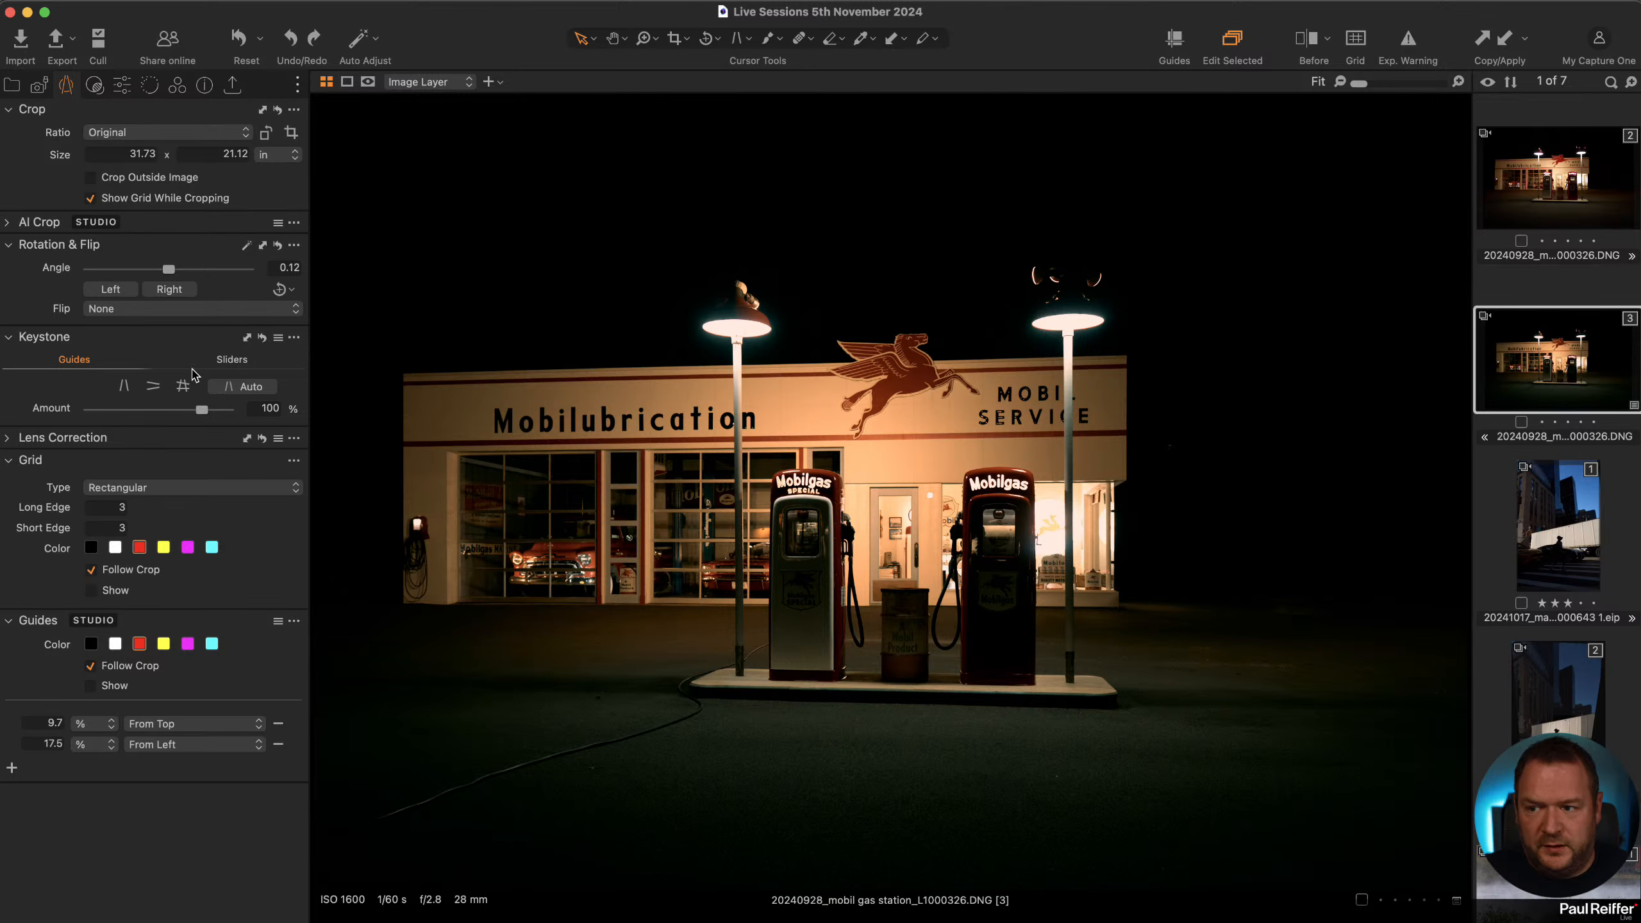
{"action": "left_click", "coordinate": [262, 337]}
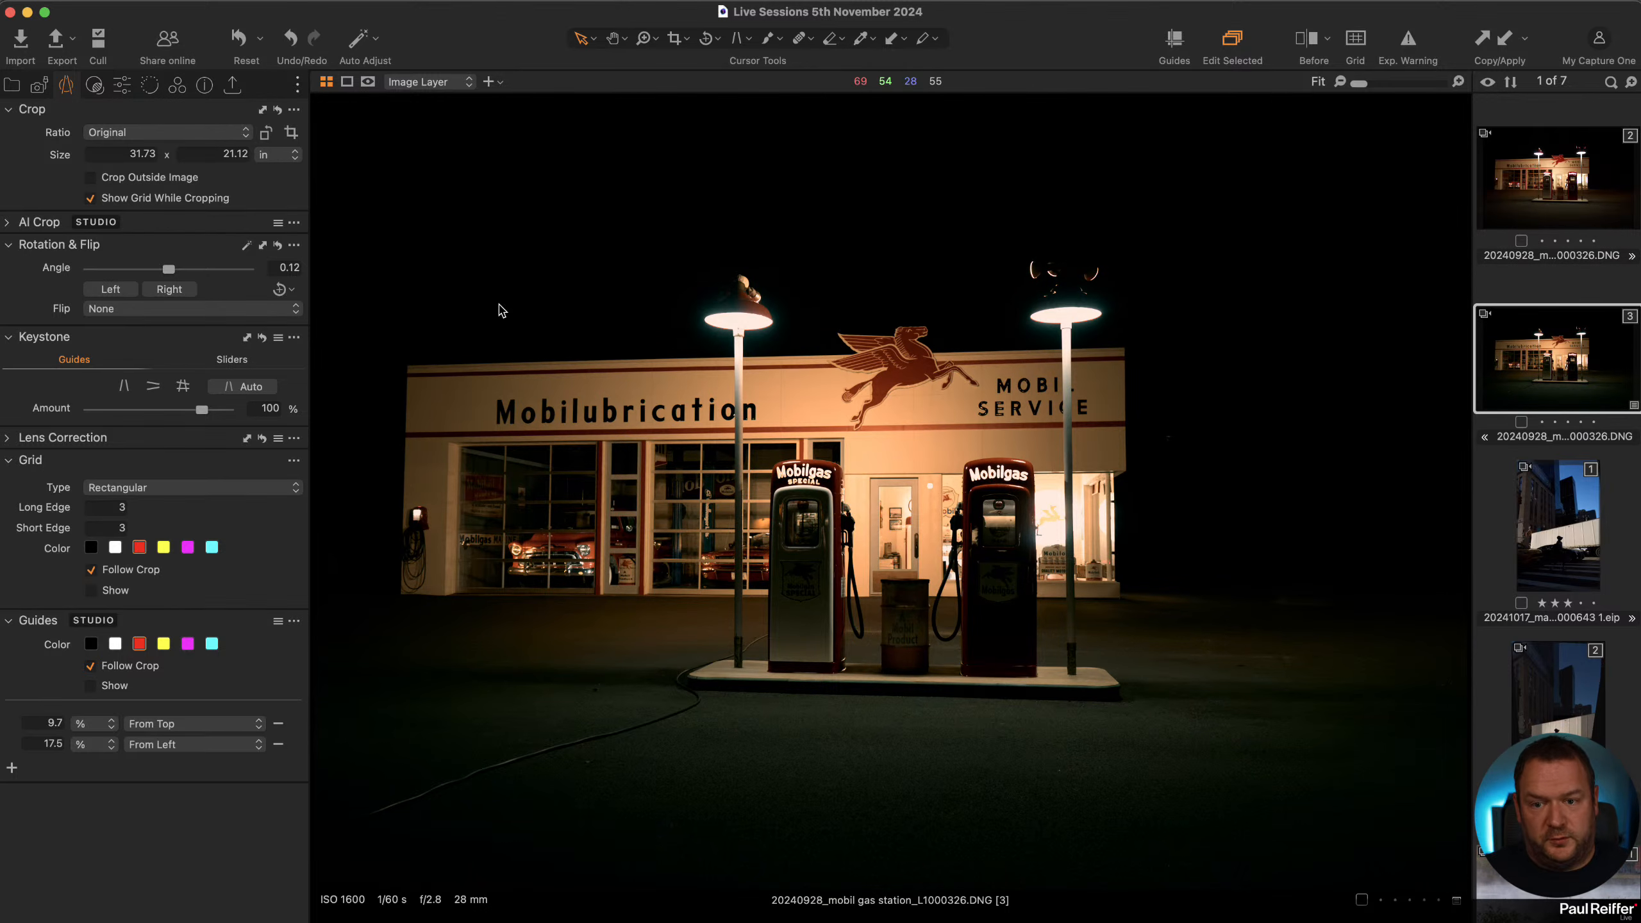
Show the guides, position them at 12.4% from top and 82.0% from left, and hide them again.
{"action": "left_click", "coordinate": [1174, 49]}
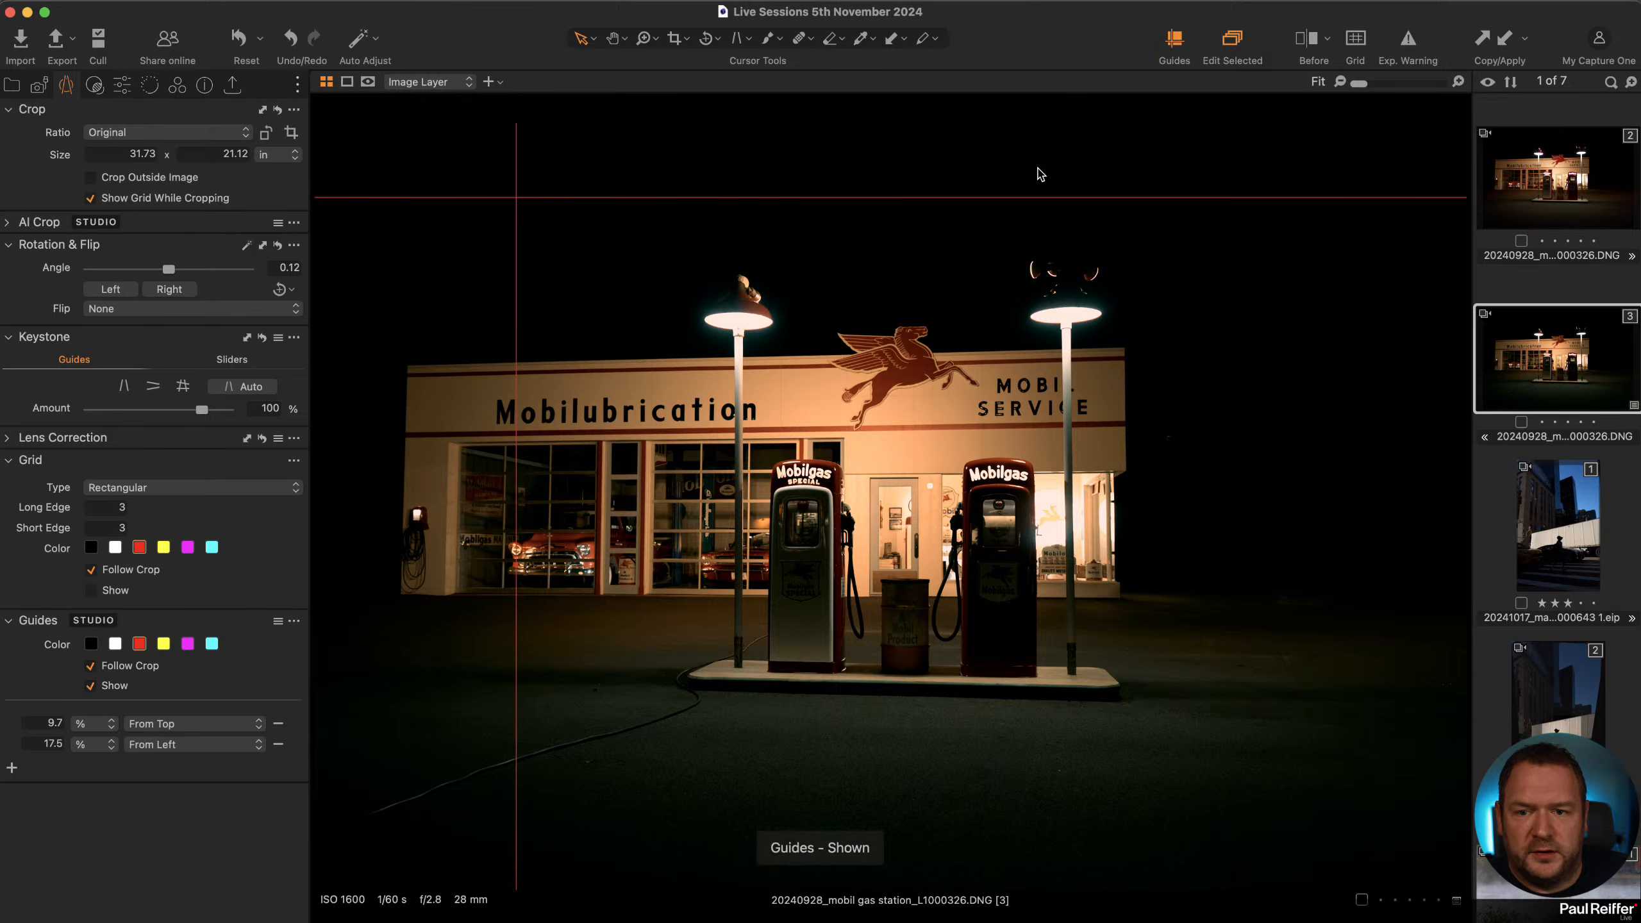
{"action": "left_click_drag", "start_coordinate": [516, 255], "coordinate": [400, 286]}
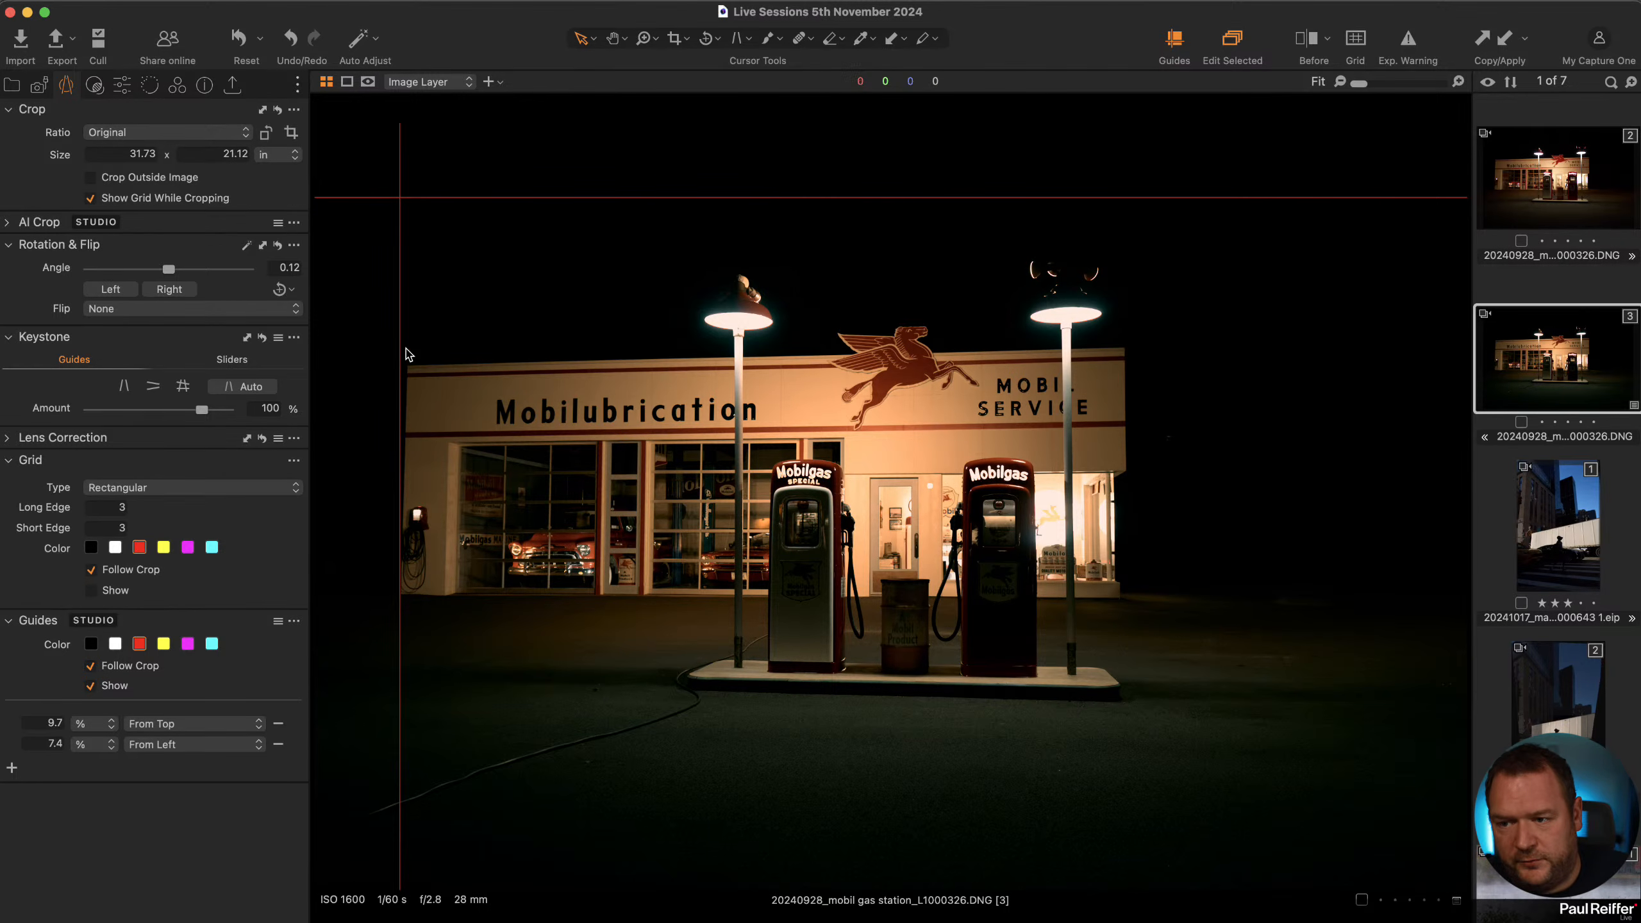
{"action": "left_click_drag", "start_coordinate": [401, 369], "coordinate": [1134, 459]}
{"action": "left_click_drag", "start_coordinate": [1132, 517], "coordinate": [1111, 546]}
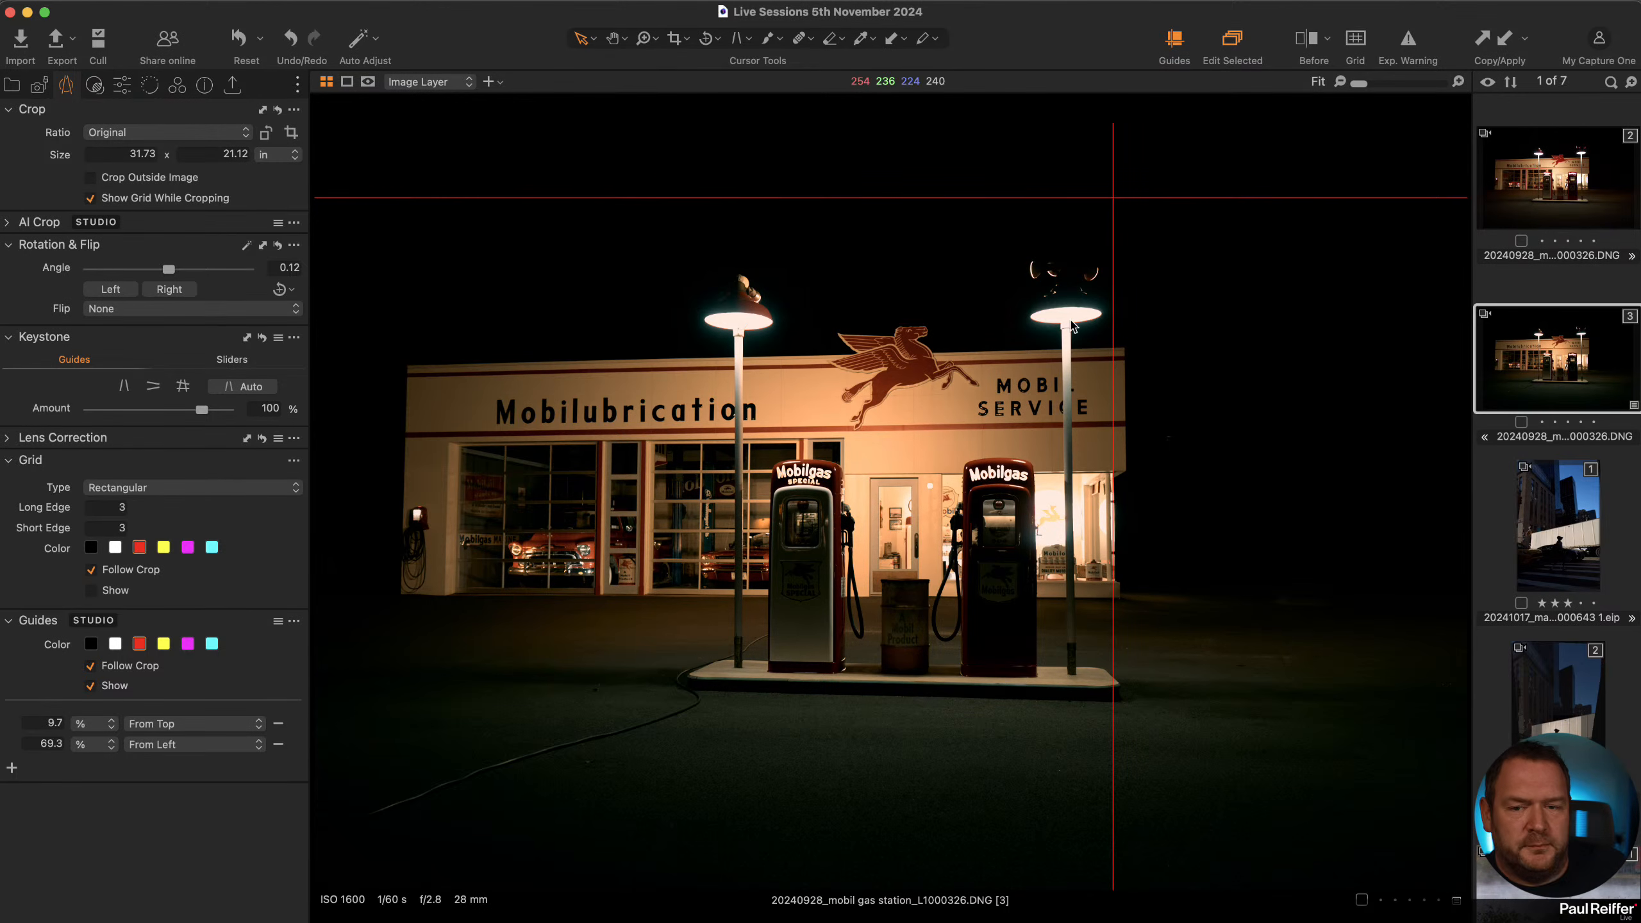
{"action": "left_click_drag", "start_coordinate": [1114, 305], "coordinate": [1255, 278]}
{"action": "left_click_drag", "start_coordinate": [1151, 201], "coordinate": [1168, 355]}
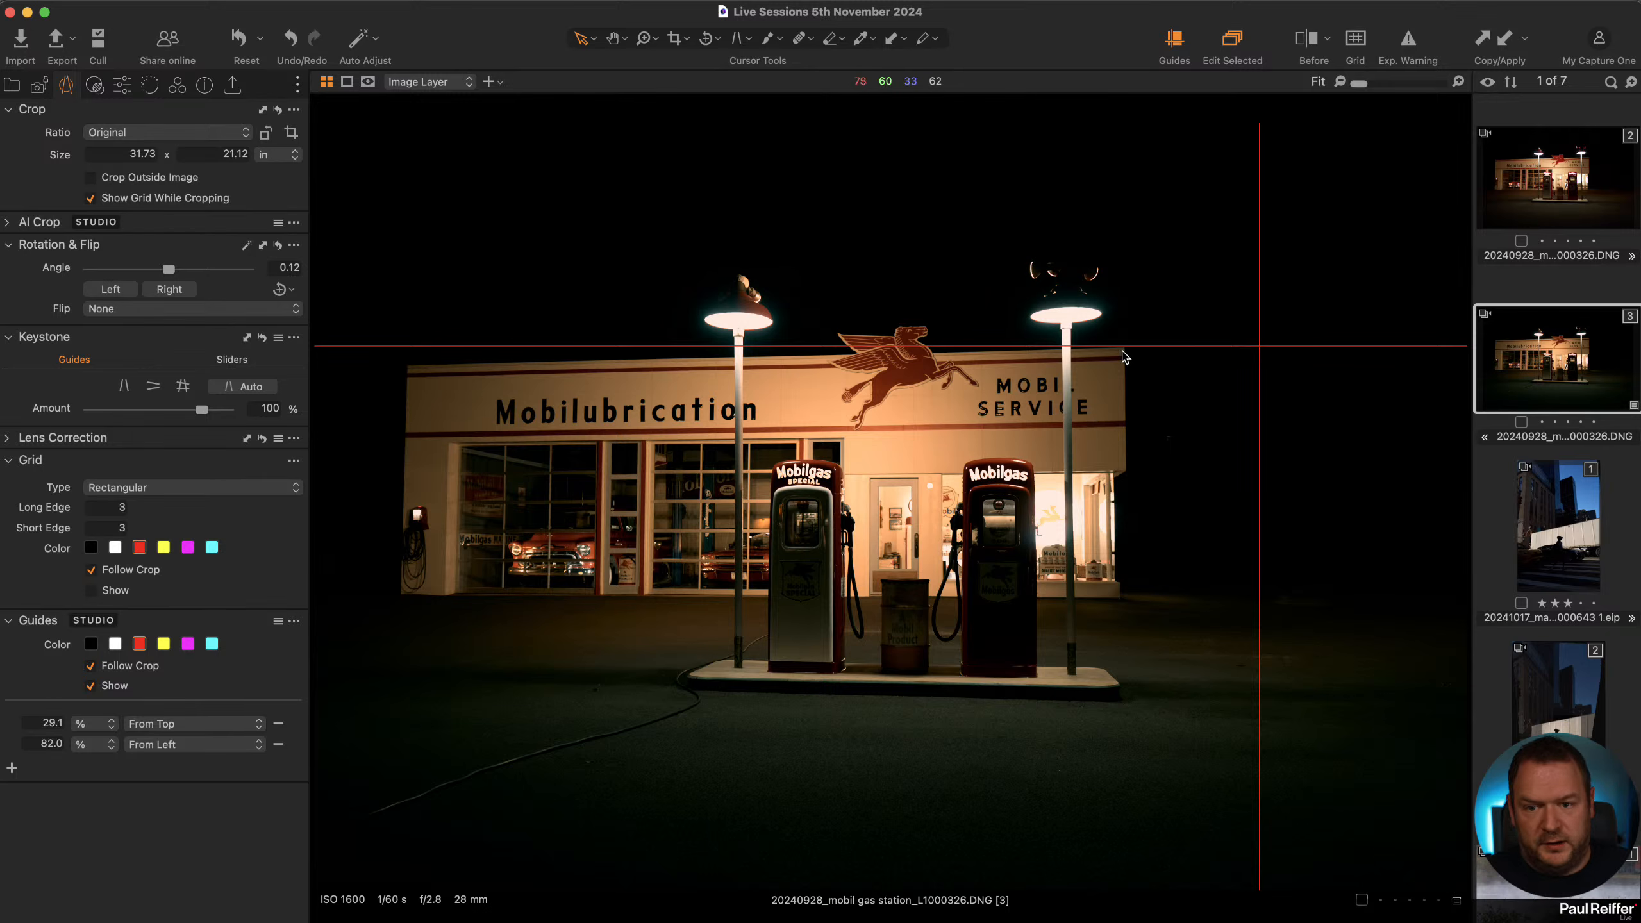
{"action": "left_click_drag", "start_coordinate": [1132, 349], "coordinate": [1149, 219]}
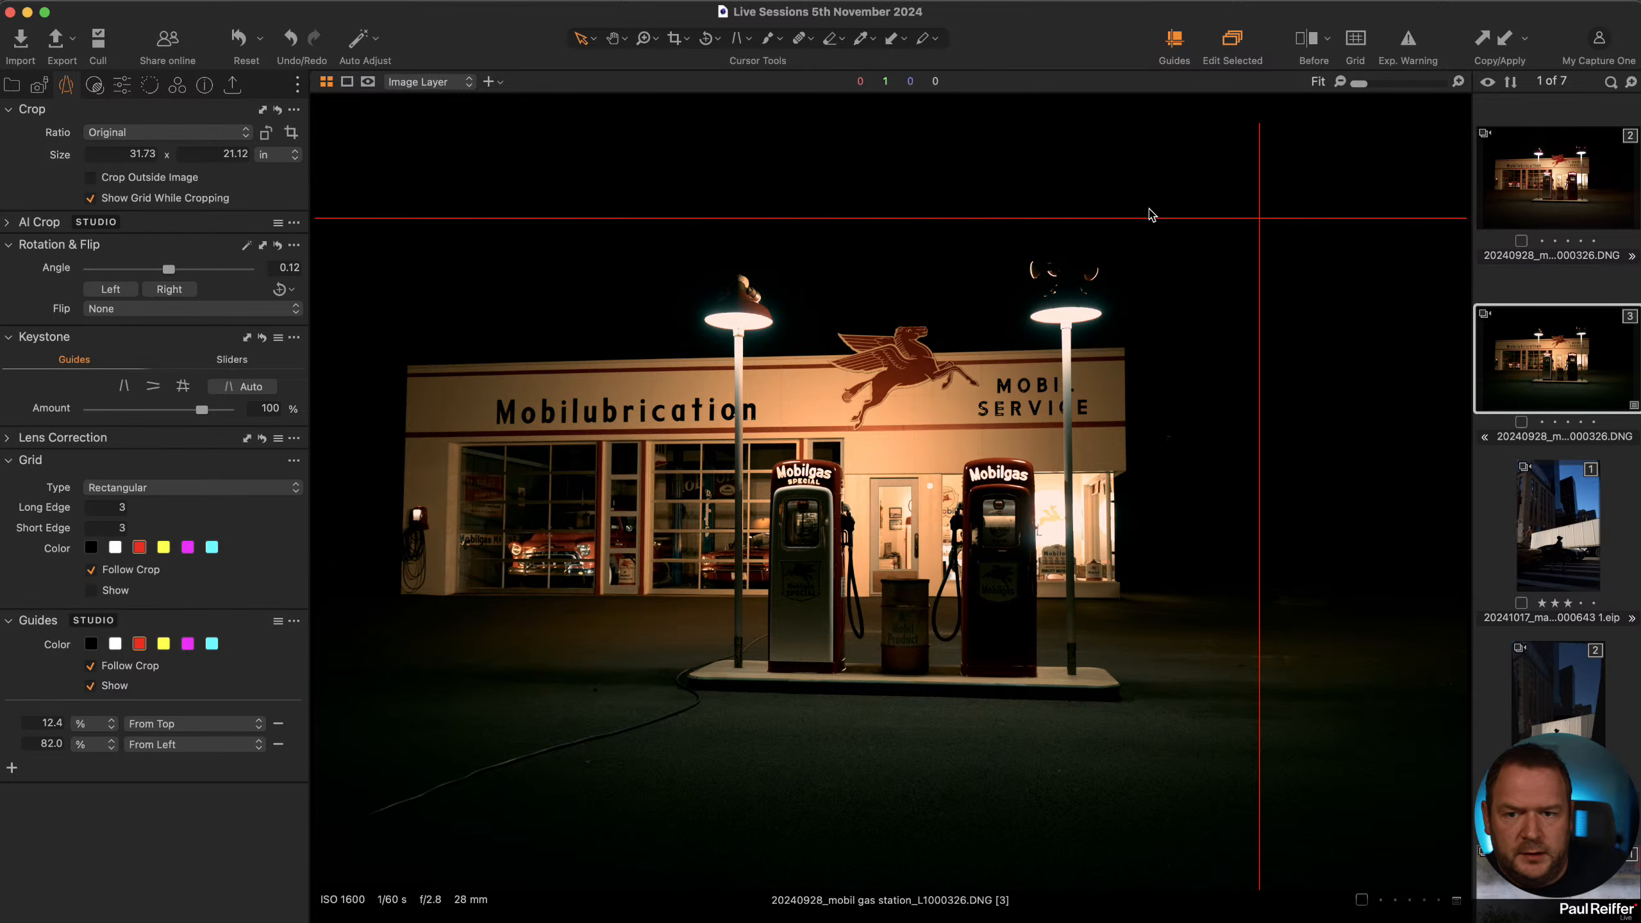
{"action": "left_click", "coordinate": [1174, 41]}
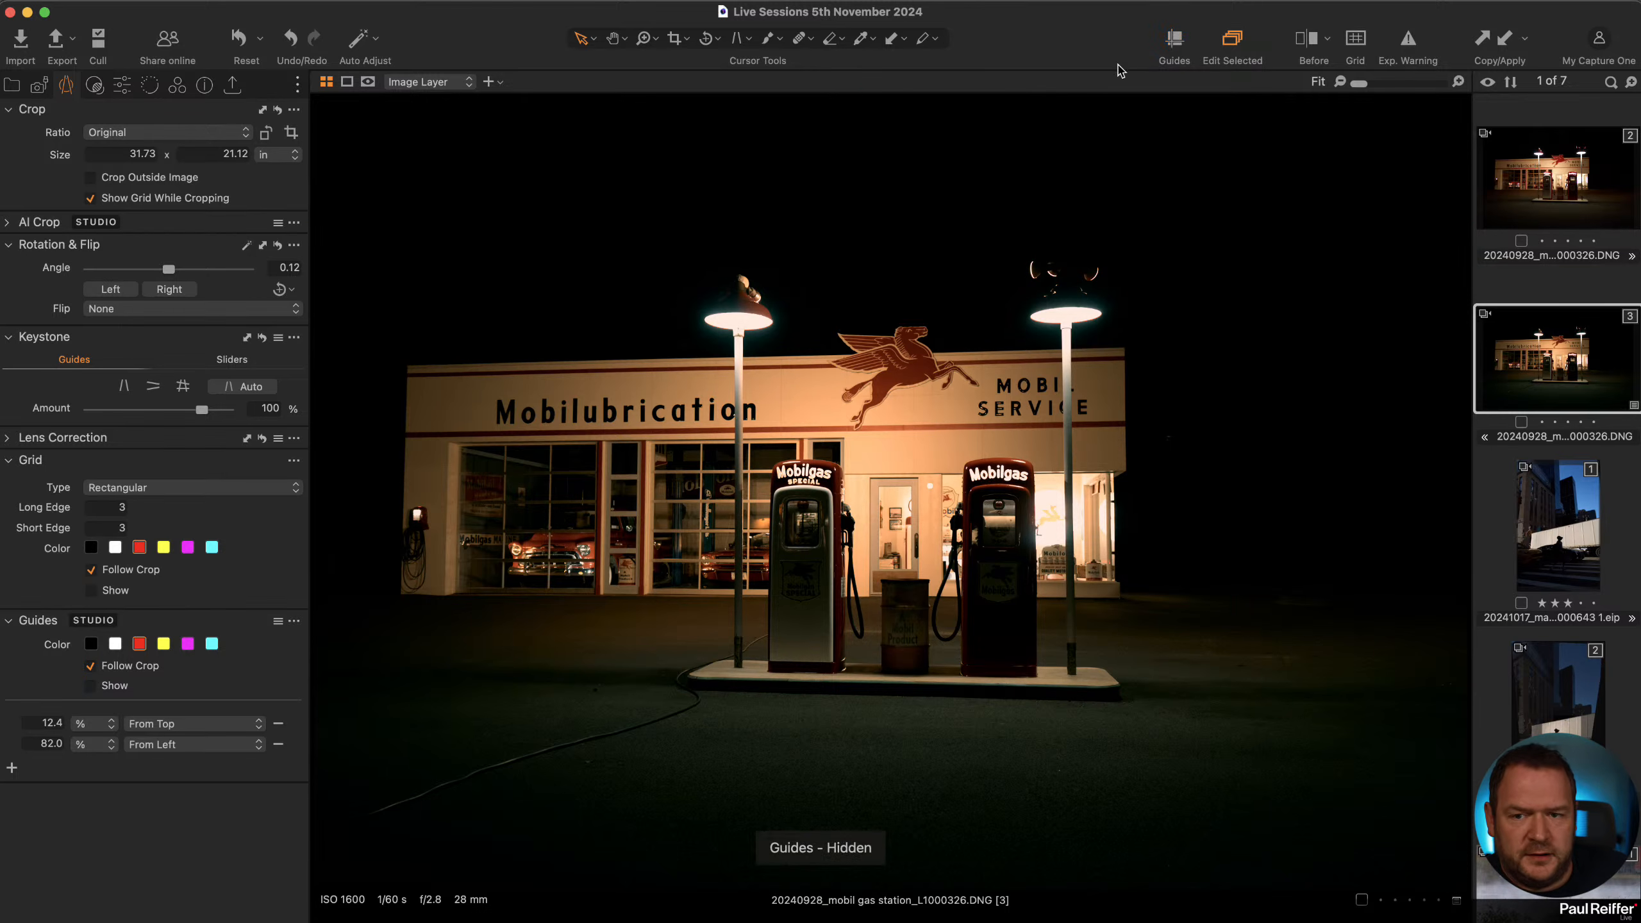
Apply a full automatic keystone correction to the cloned variant and switch to the original variant to compare.
{"action": "left_click", "coordinate": [121, 386]}
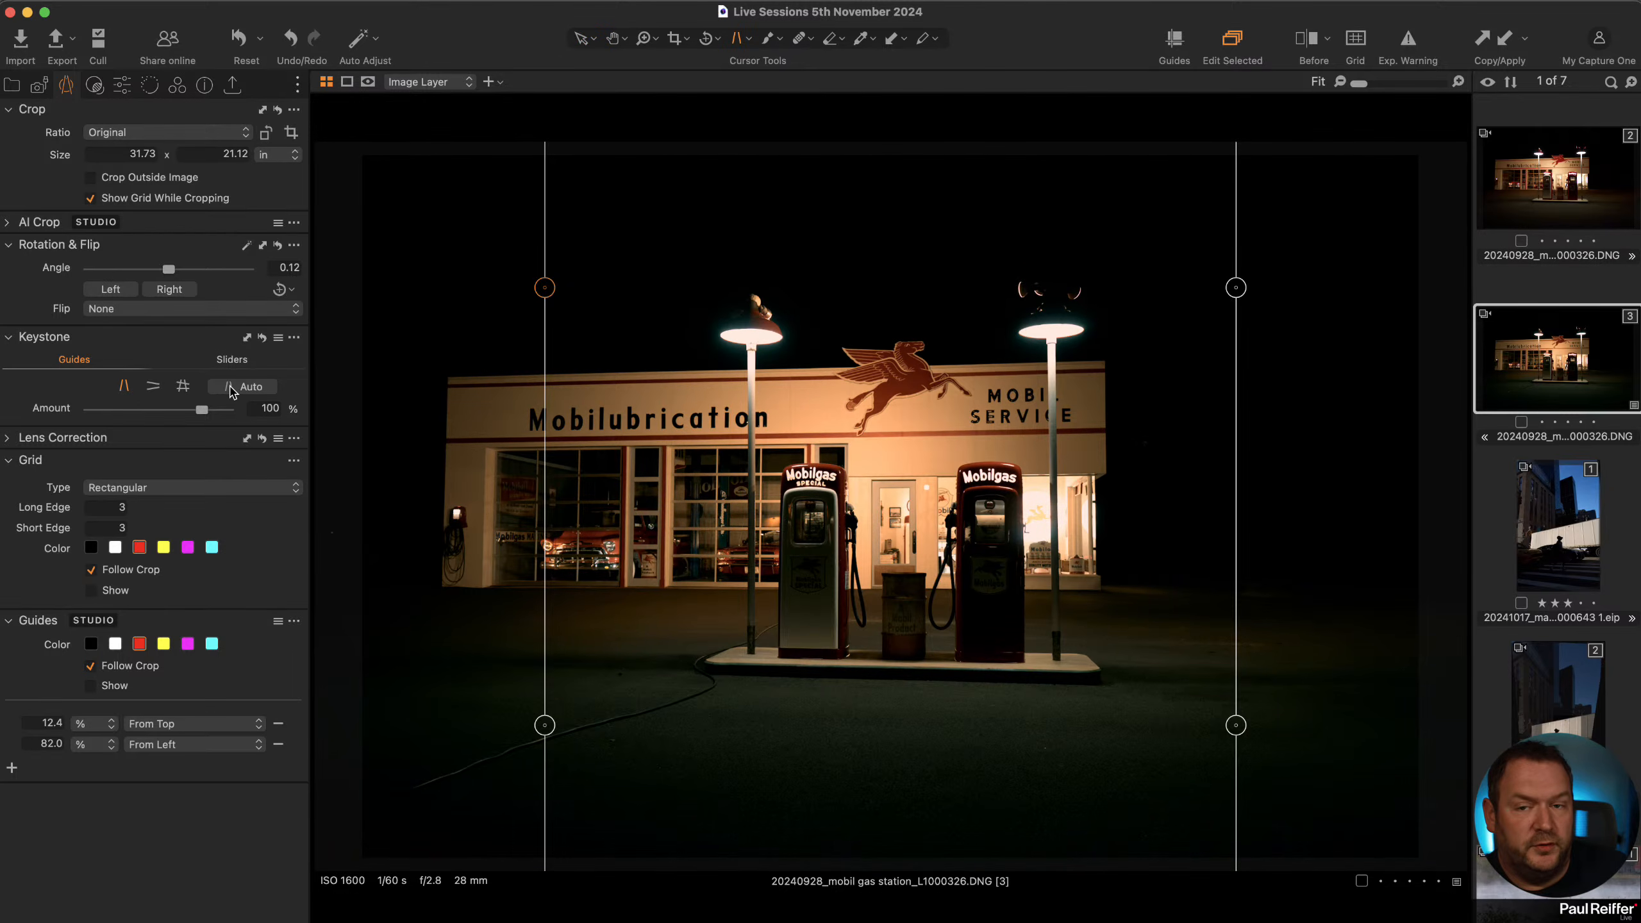
{"action": "left_click", "coordinate": [183, 387]}
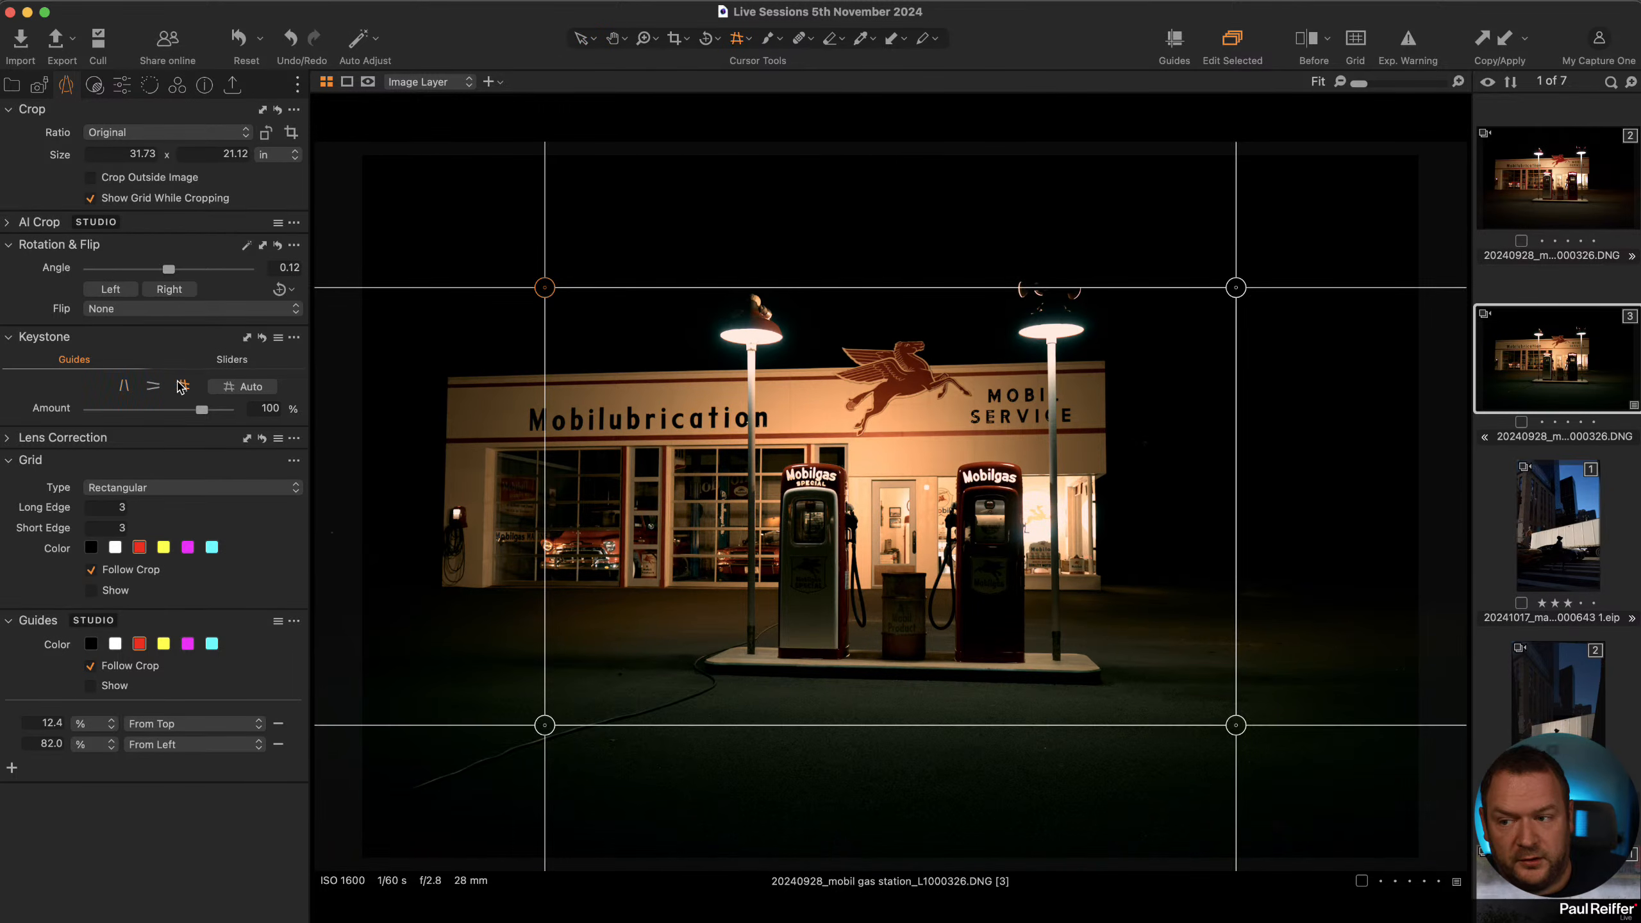
{"action": "left_click", "coordinate": [228, 390]}
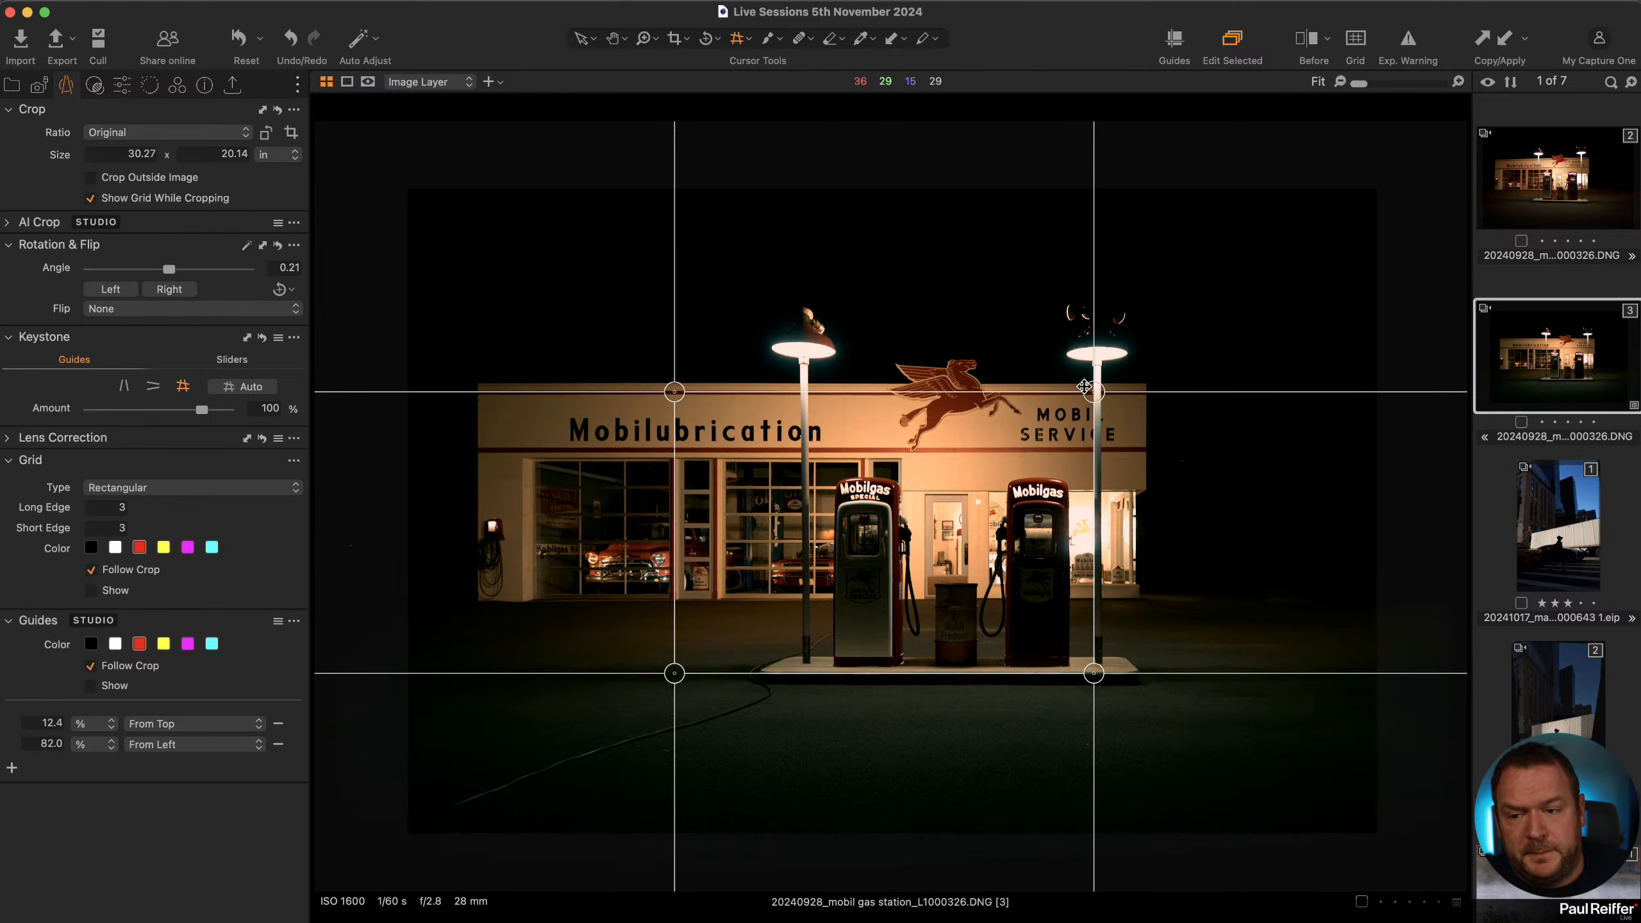
{"action": "left_click", "coordinate": [1548, 174]}
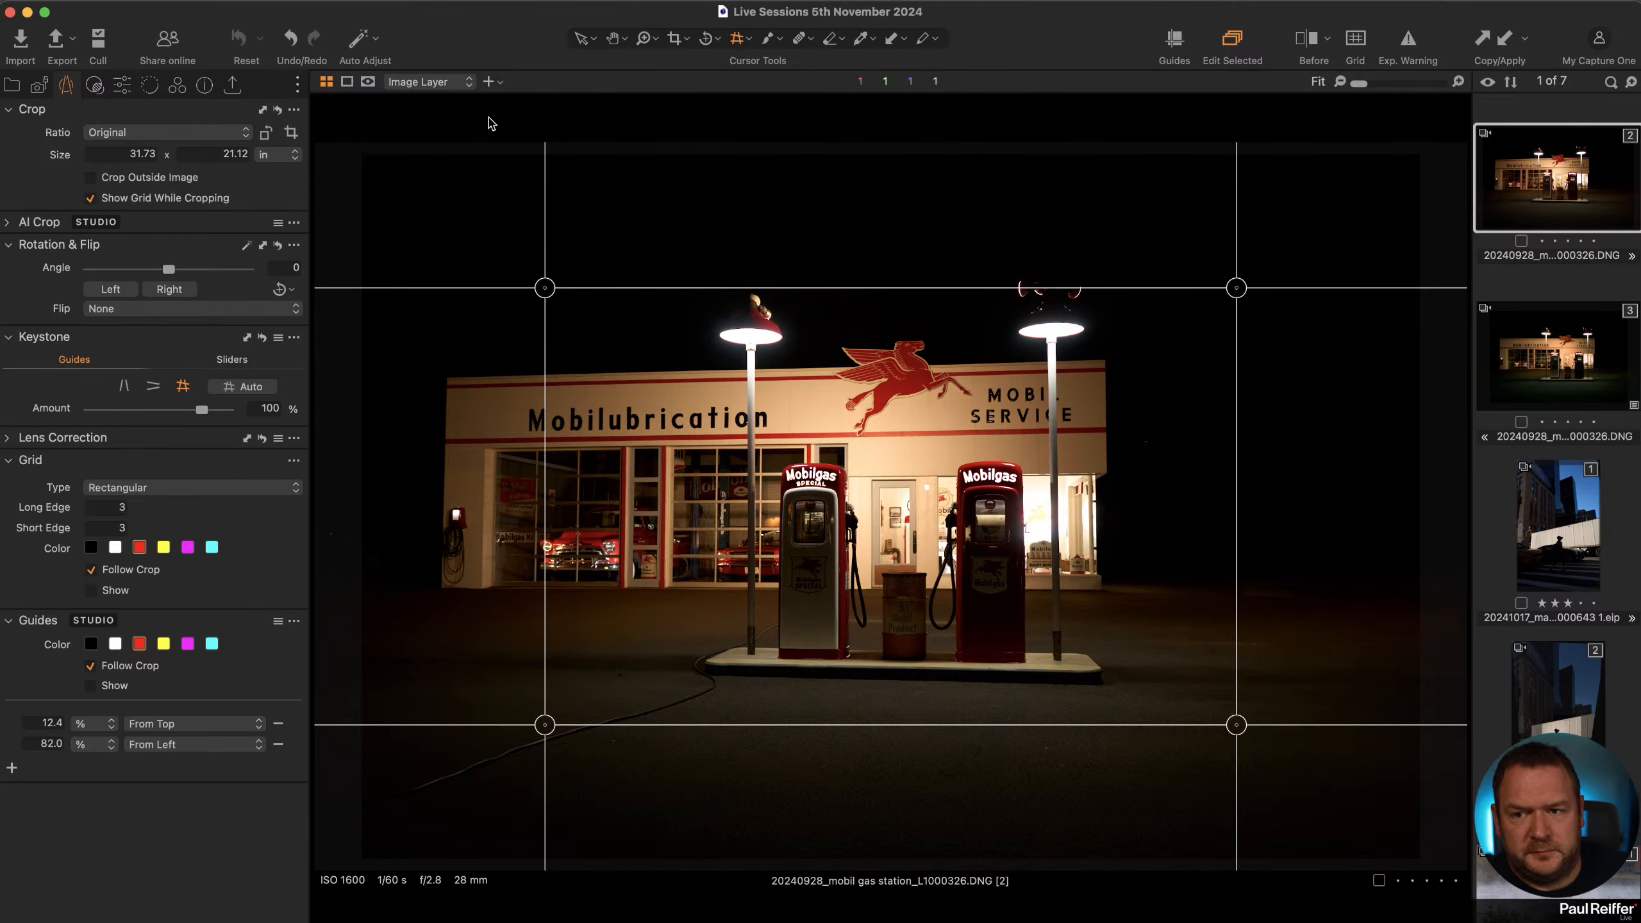
Compare the cloned keystone-corrected variant with the original variant of the gas station photo.
{"action": "left_click", "coordinate": [582, 39]}
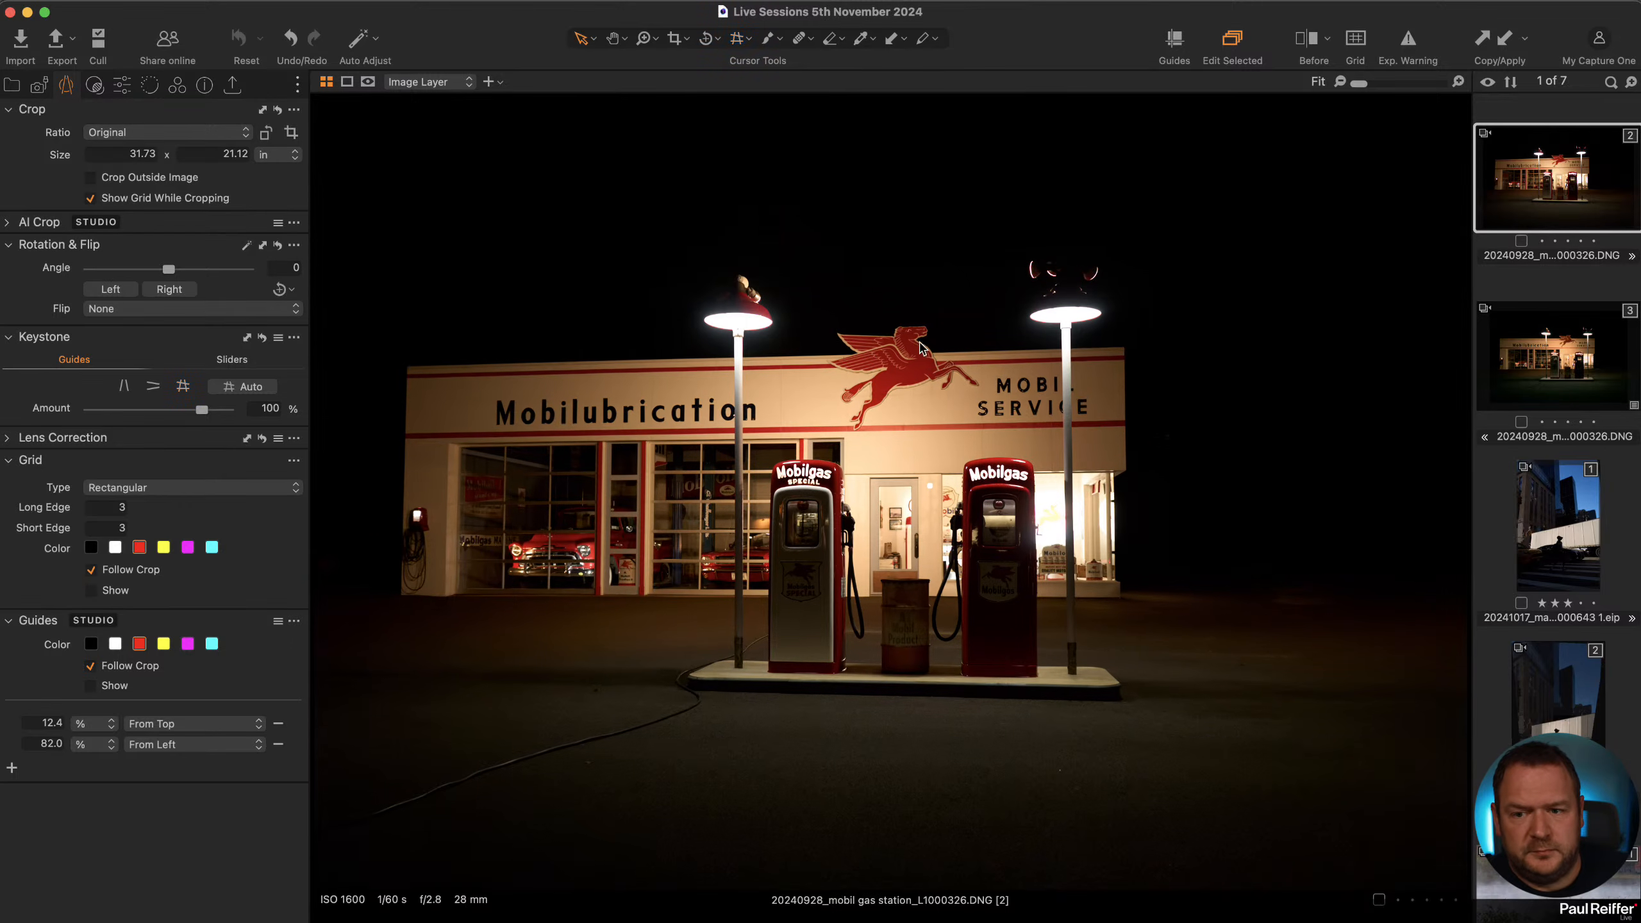
{"action": "left_click", "coordinate": [1614, 364]}
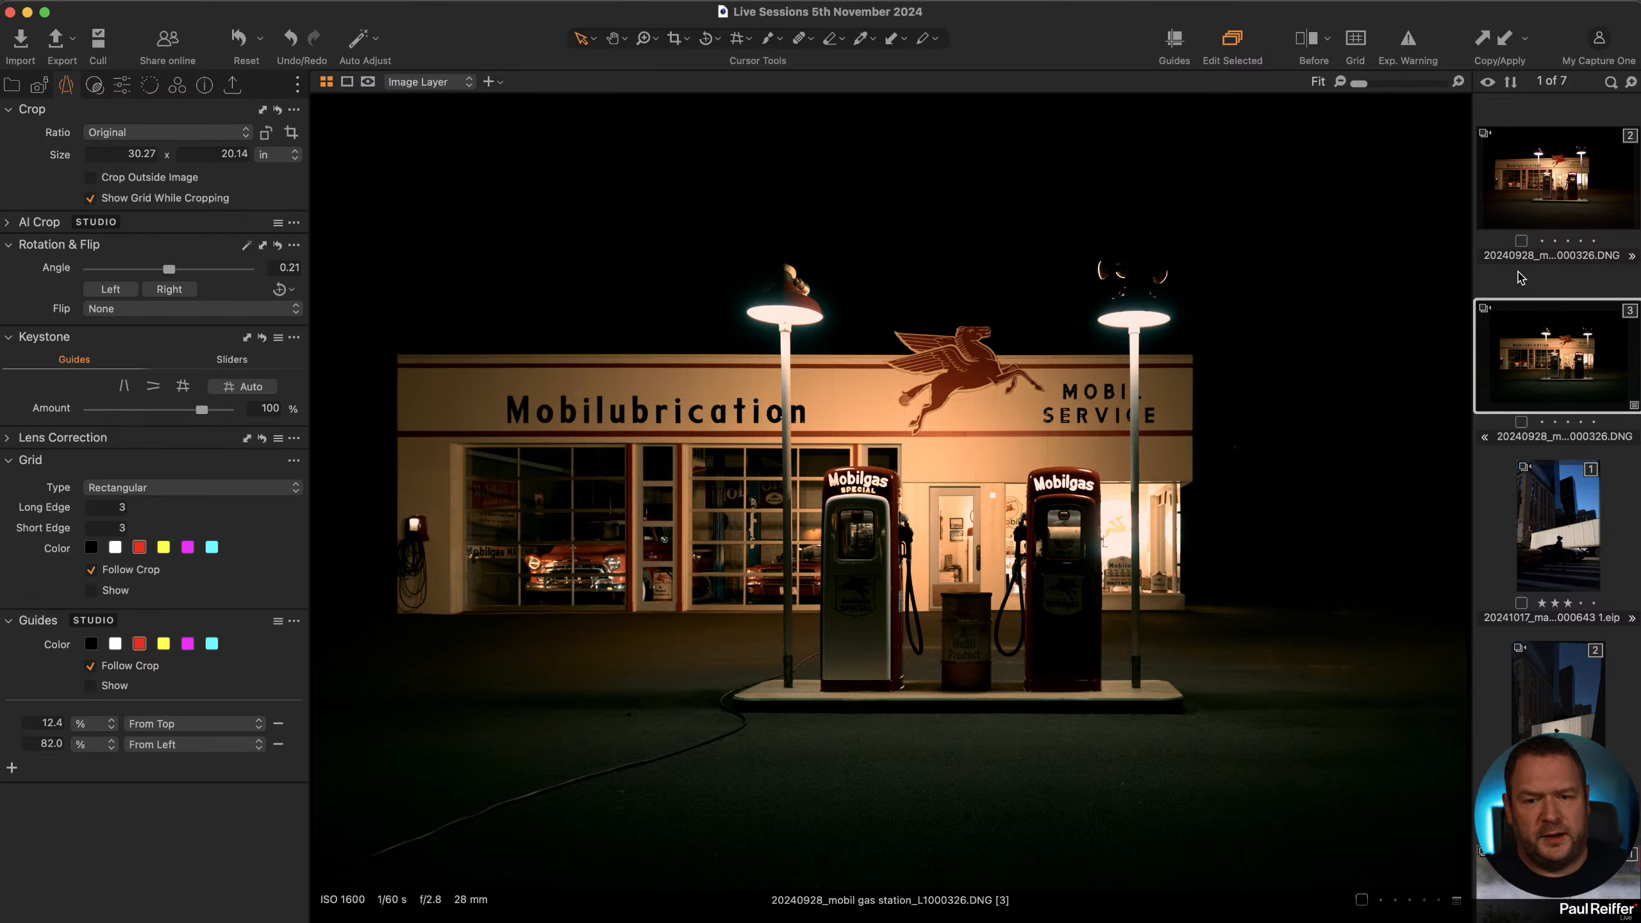
{"action": "left_click", "coordinate": [1529, 187]}
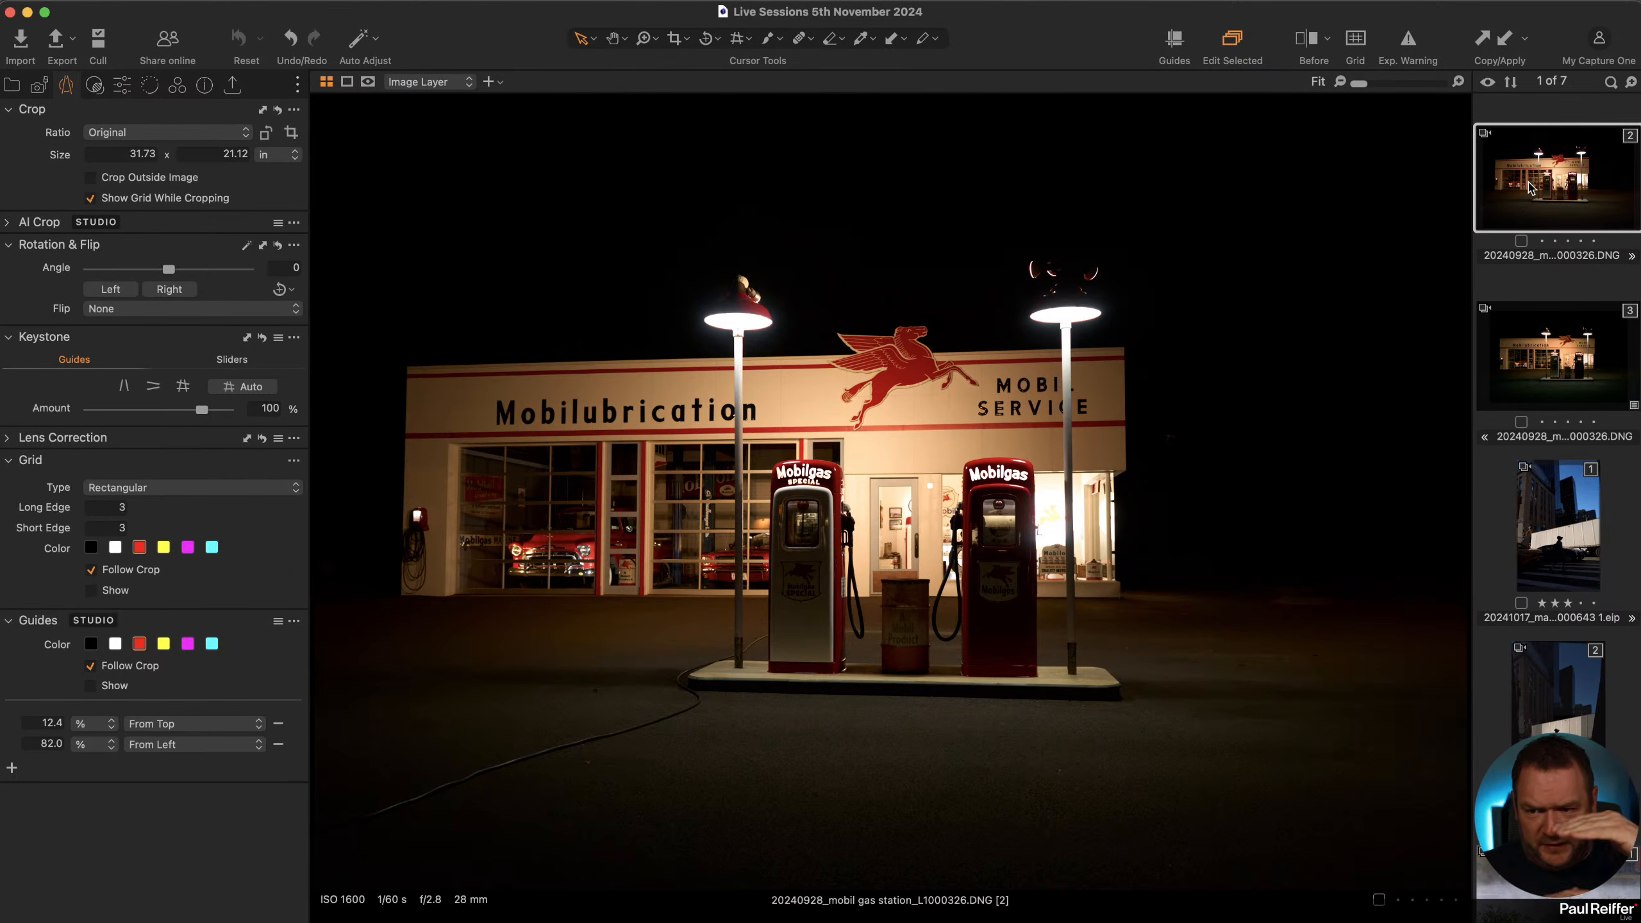
{"action": "left_click", "coordinate": [1586, 348]}
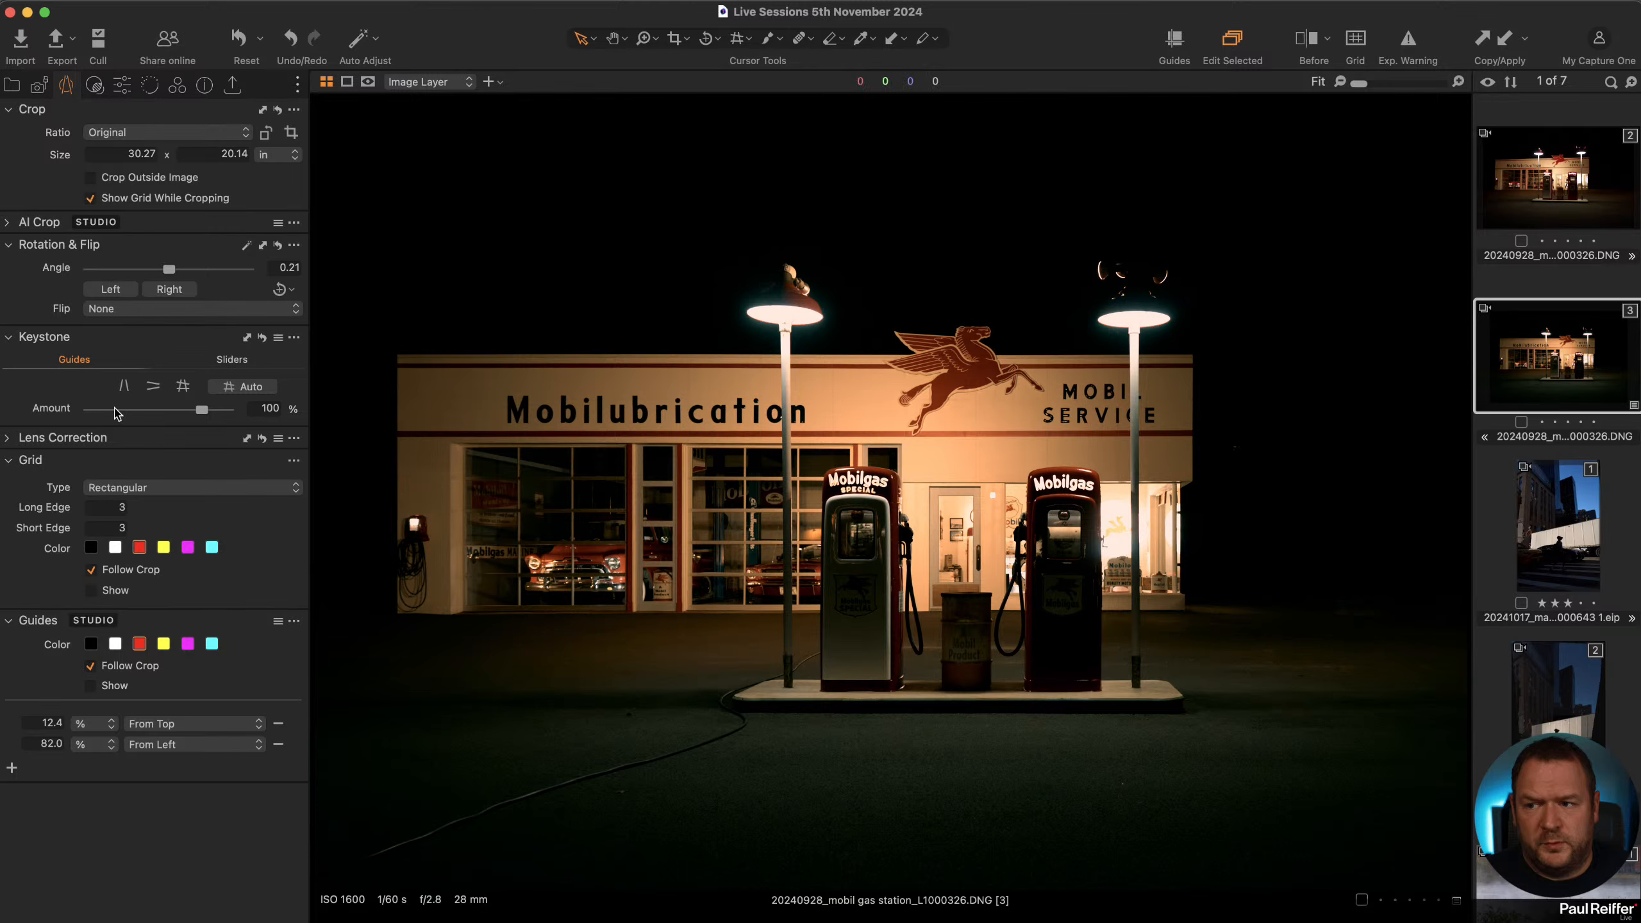
Show the keystone sliders and set the Aspect slider to -1 on the cloned variant.
{"action": "left_click", "coordinate": [231, 361]}
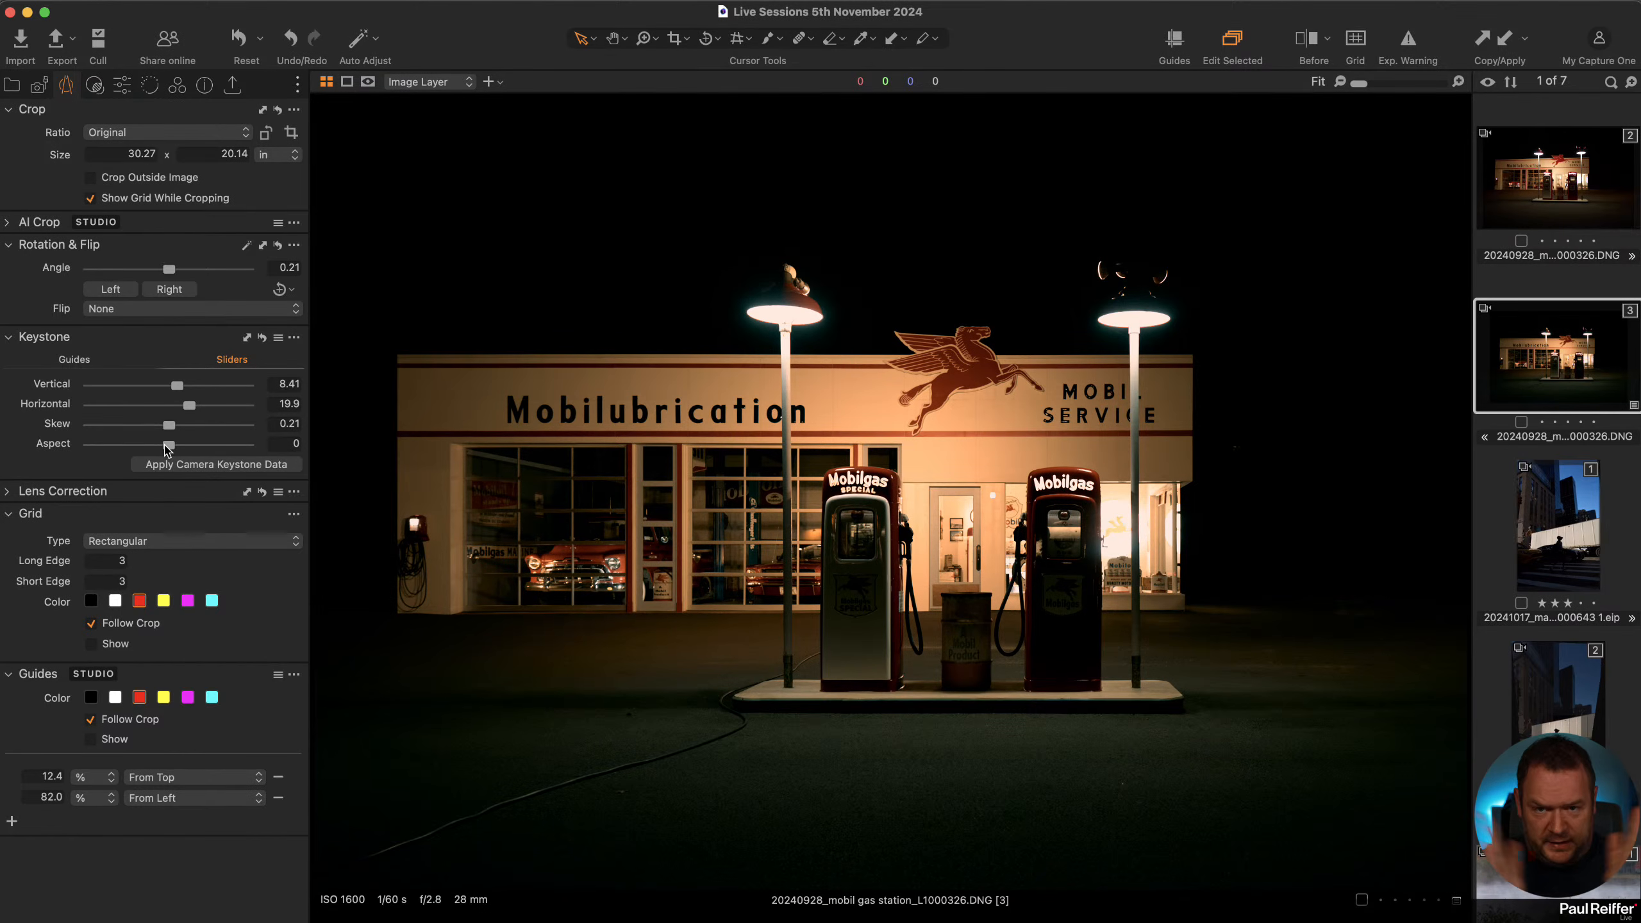
{"action": "mouse_move", "coordinate": [168, 451]}
{"action": "left_mouse_down"}
{"action": "mouse_move", "coordinate": [230, 453]}
{"action": "mouse_move", "coordinate": [162, 457]}
{"action": "left_mouse_up"}
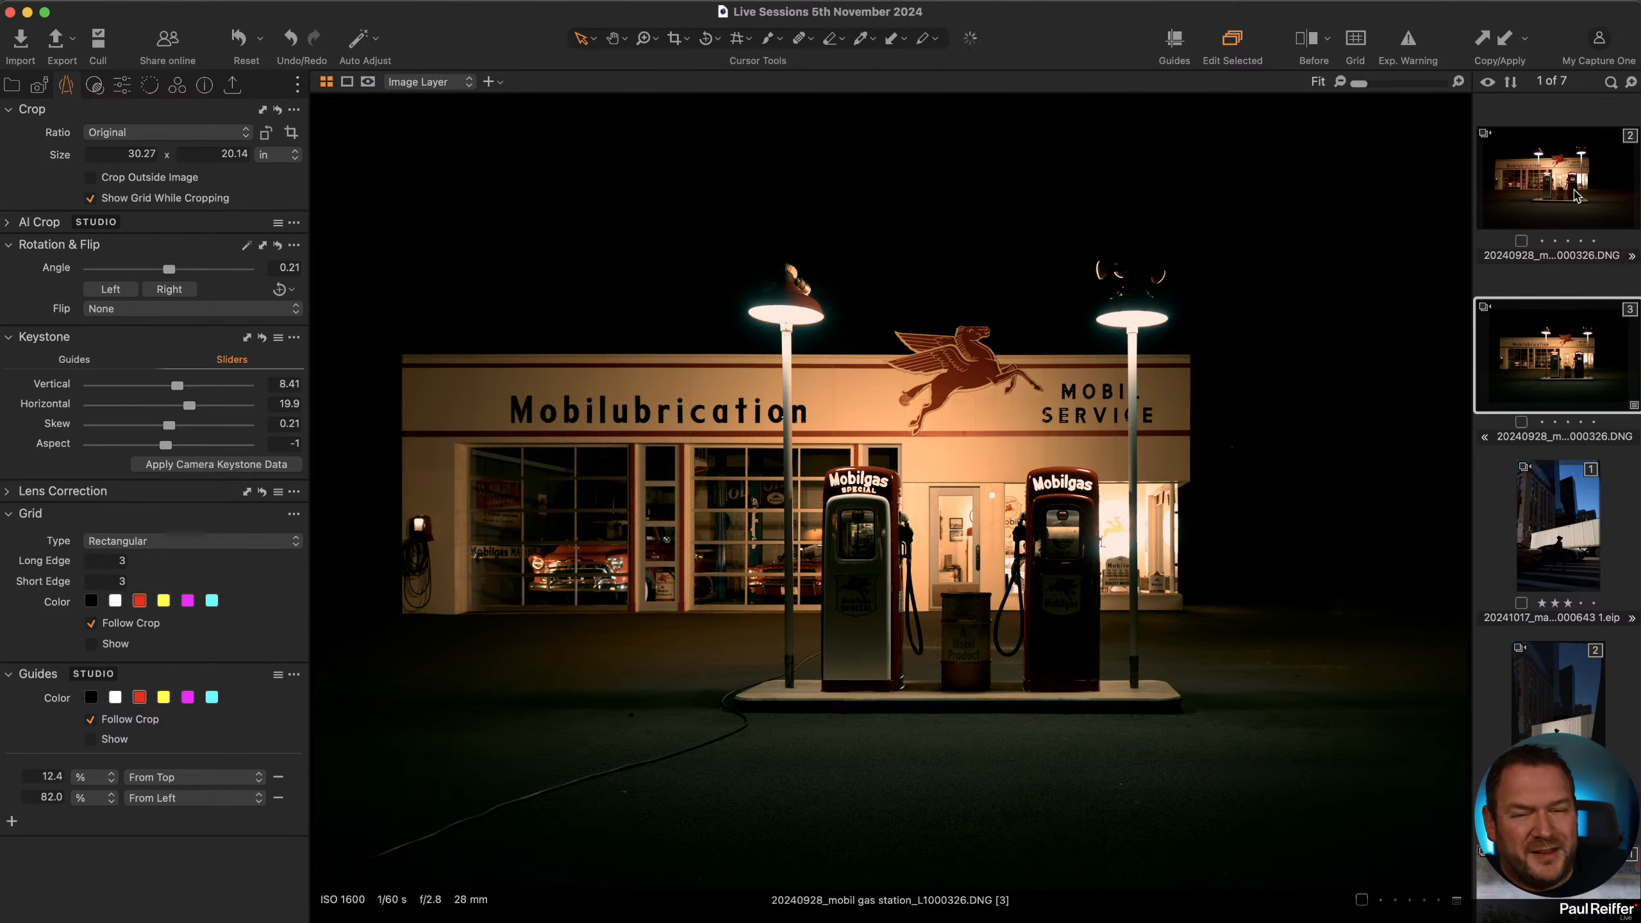
Switch back and forth between the original and cloned variants to compare the corrections.
{"action": "left_click", "coordinate": [1570, 201]}
{"action": "left_click", "coordinate": [1559, 339]}
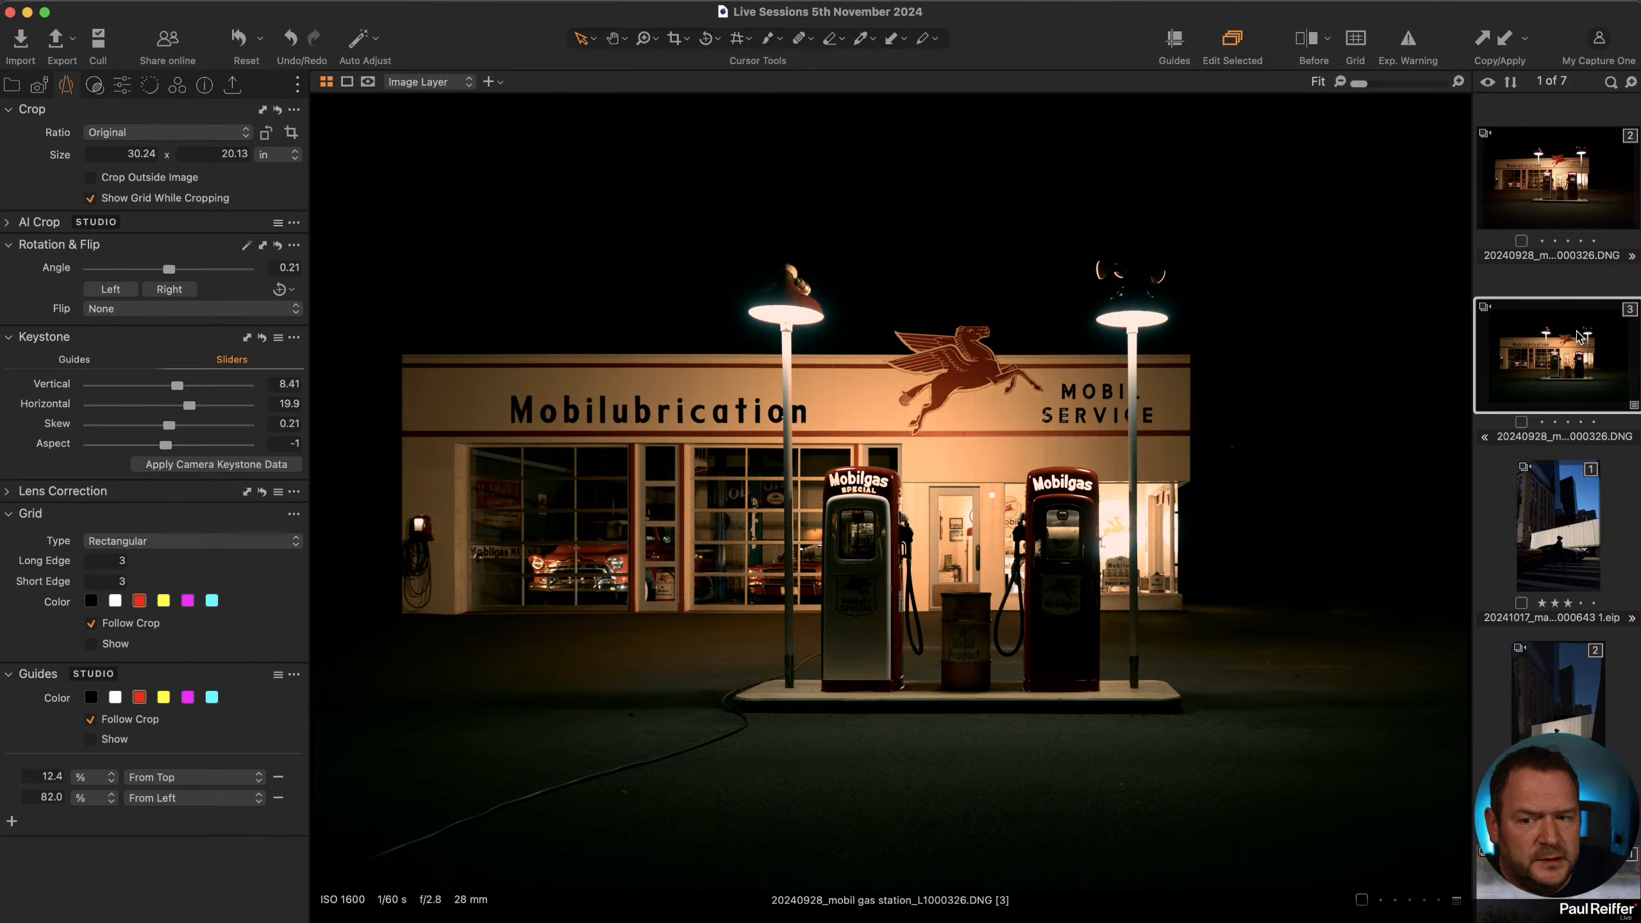
{"action": "left_click", "coordinate": [1556, 202]}
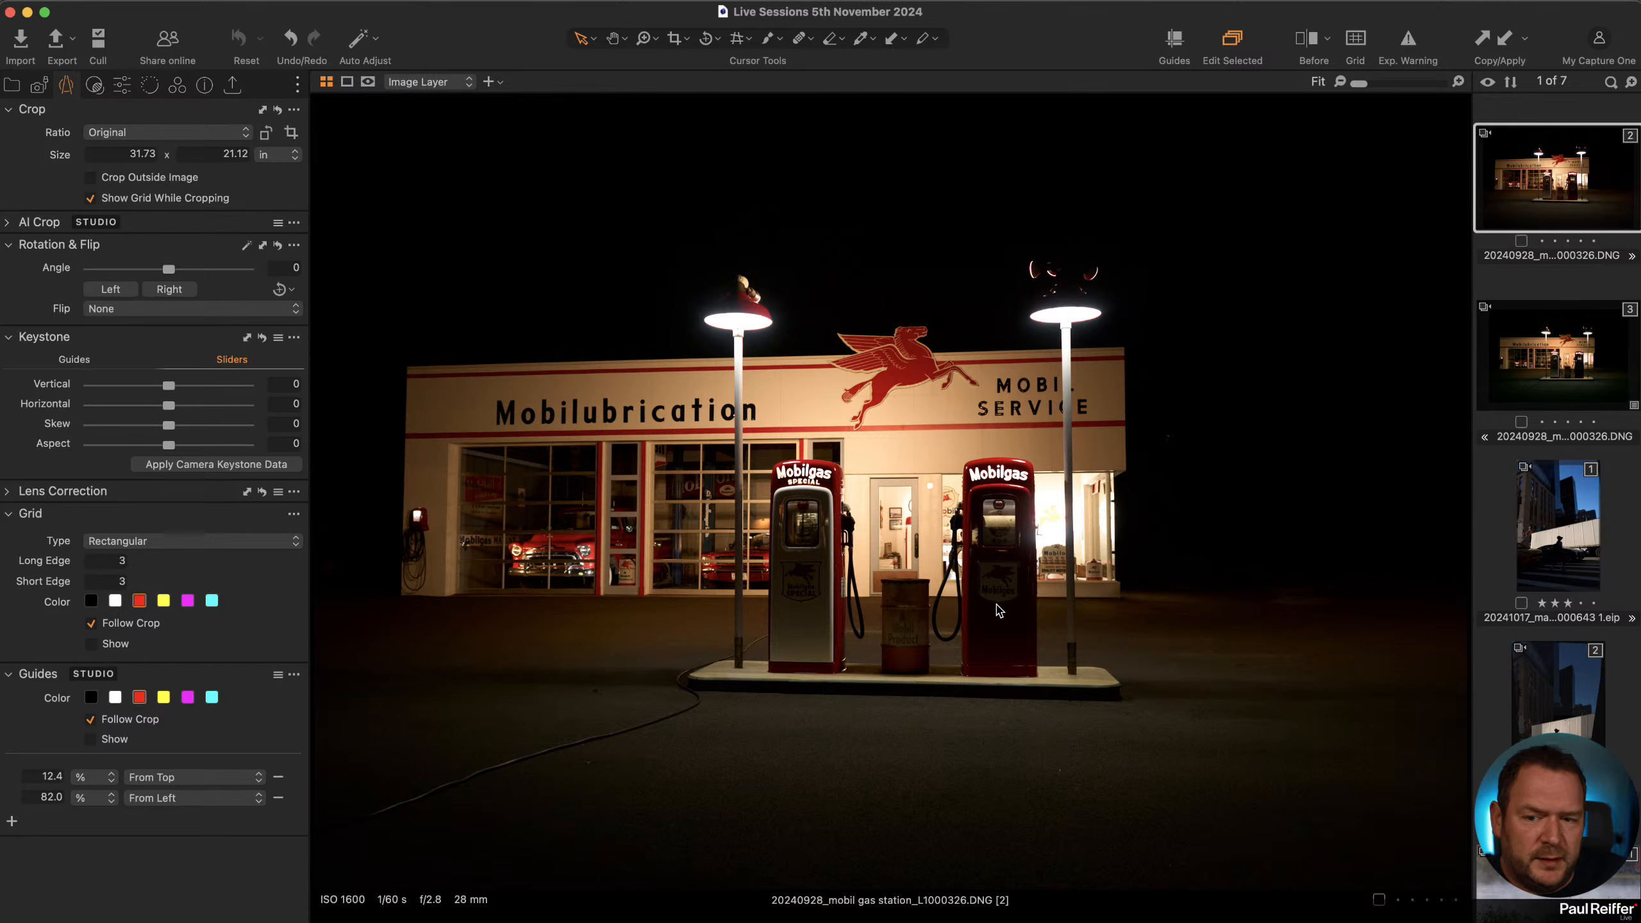
{"action": "left_click", "coordinate": [1571, 354]}
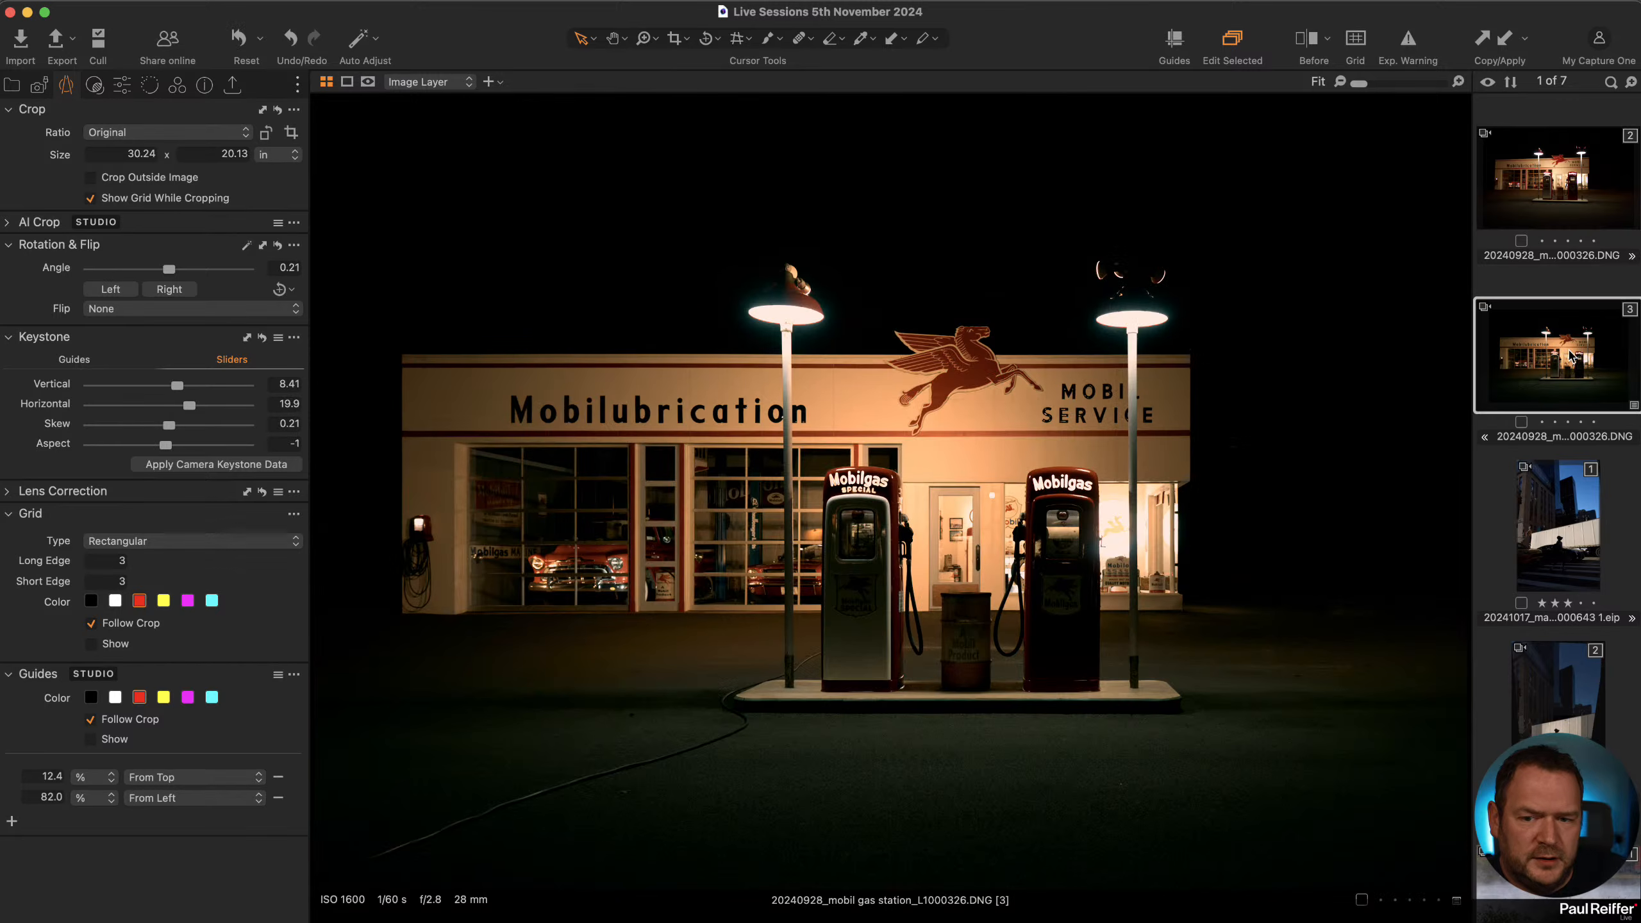
{"action": "left_click", "coordinate": [1547, 173]}
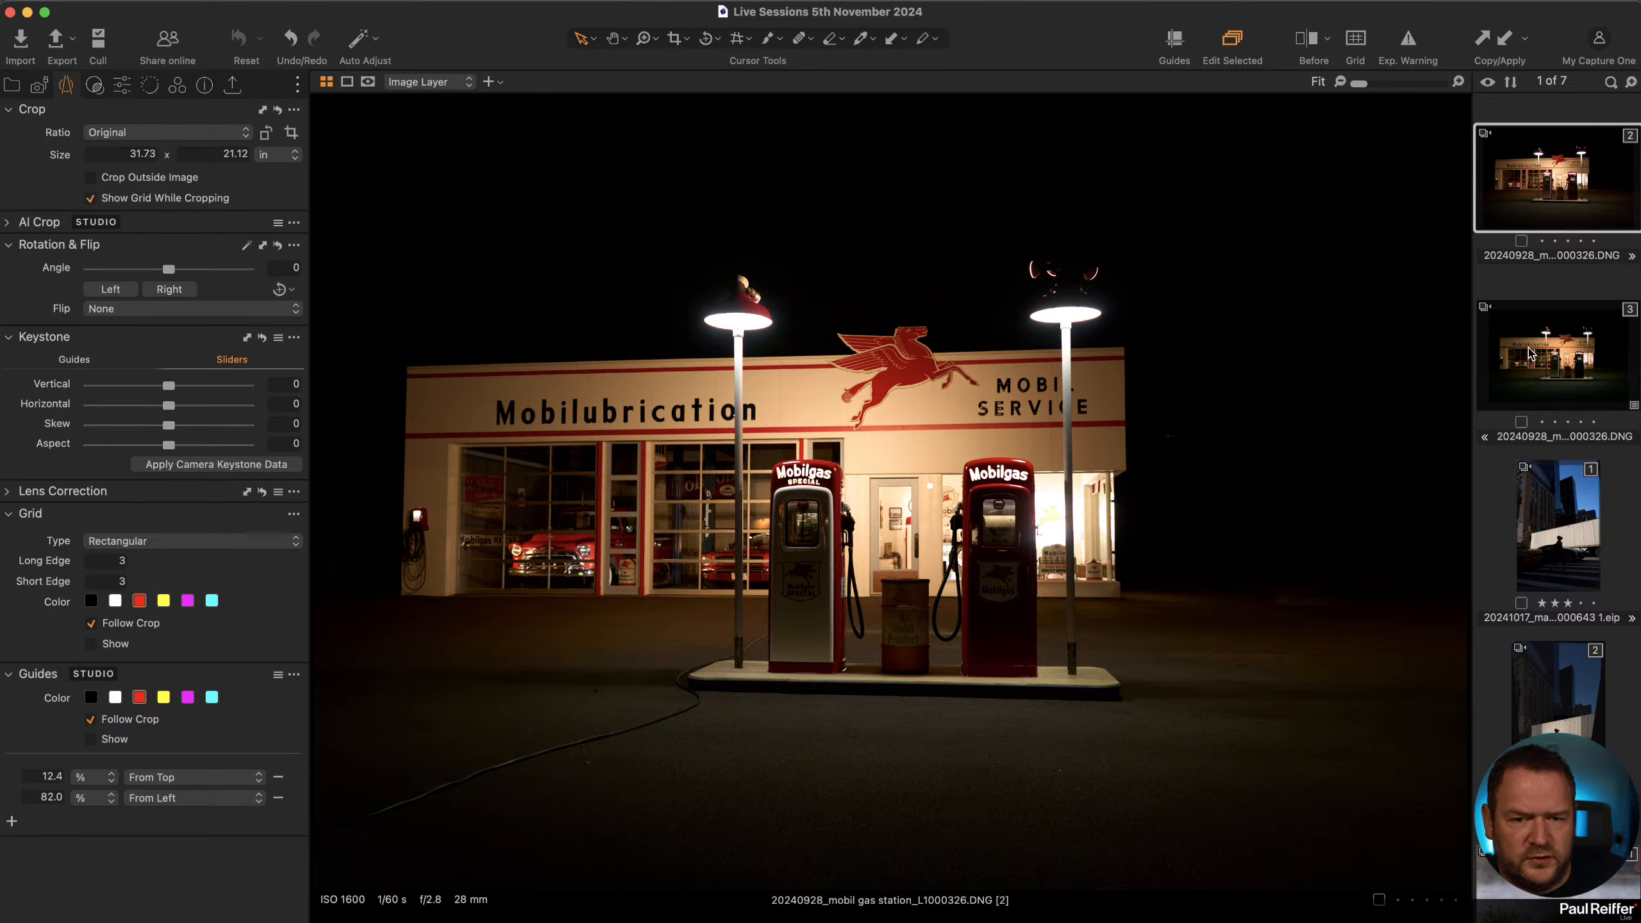
{"action": "left_click", "coordinate": [1531, 355]}
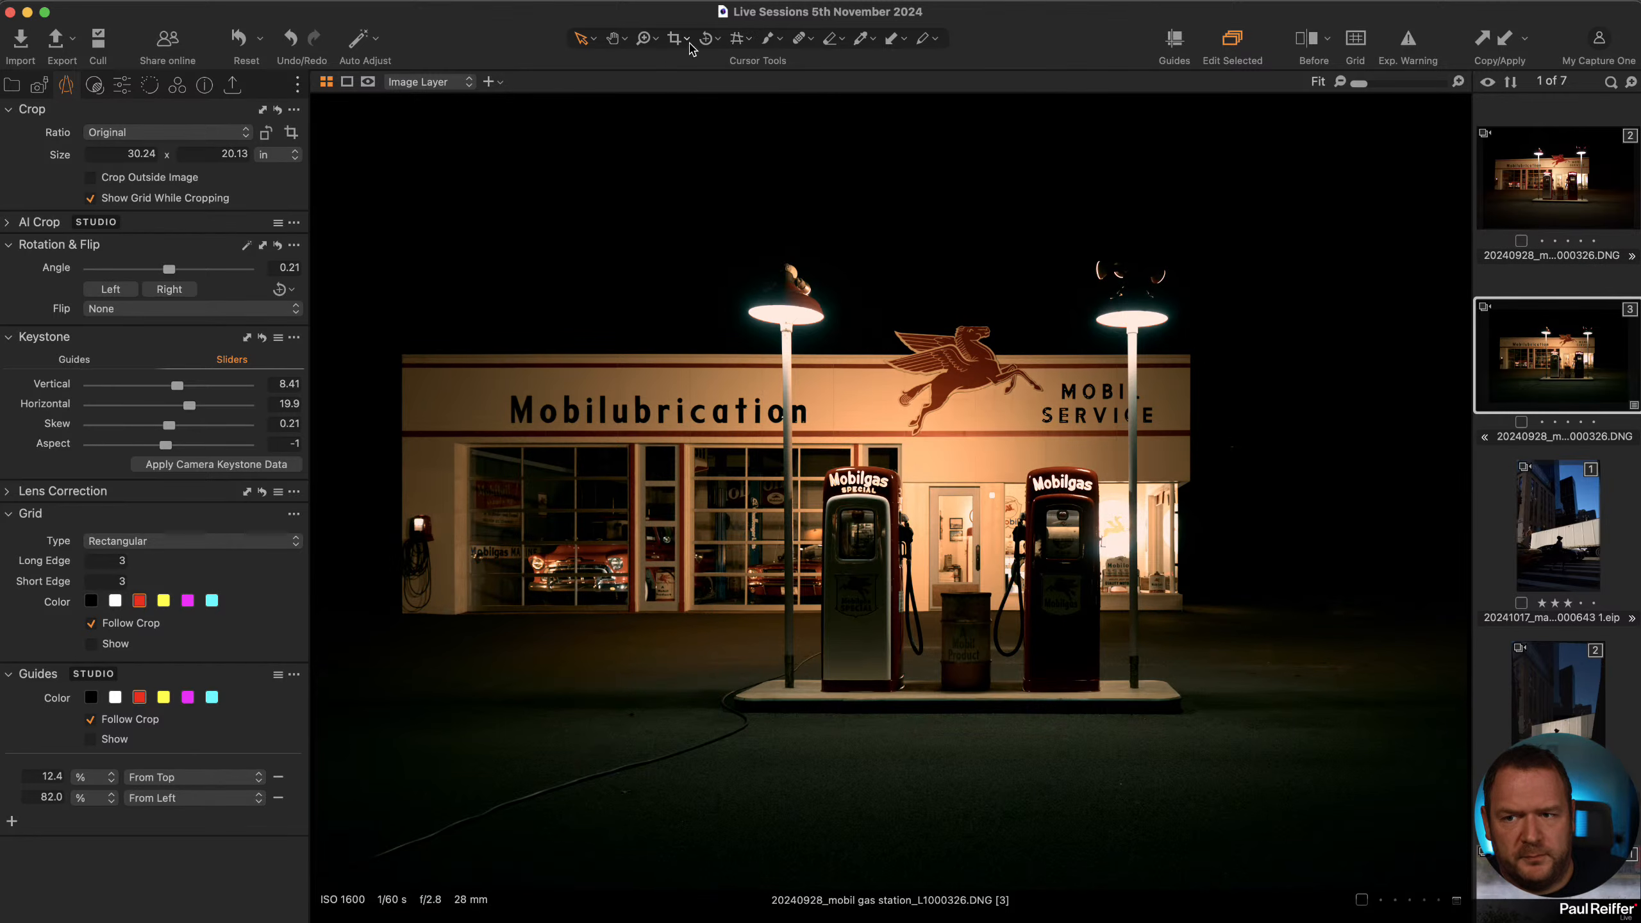
Activate the Crop tool with the Original aspect ratio and try to enlarge the crop beyond the frame.
{"action": "left_click", "coordinate": [675, 39]}
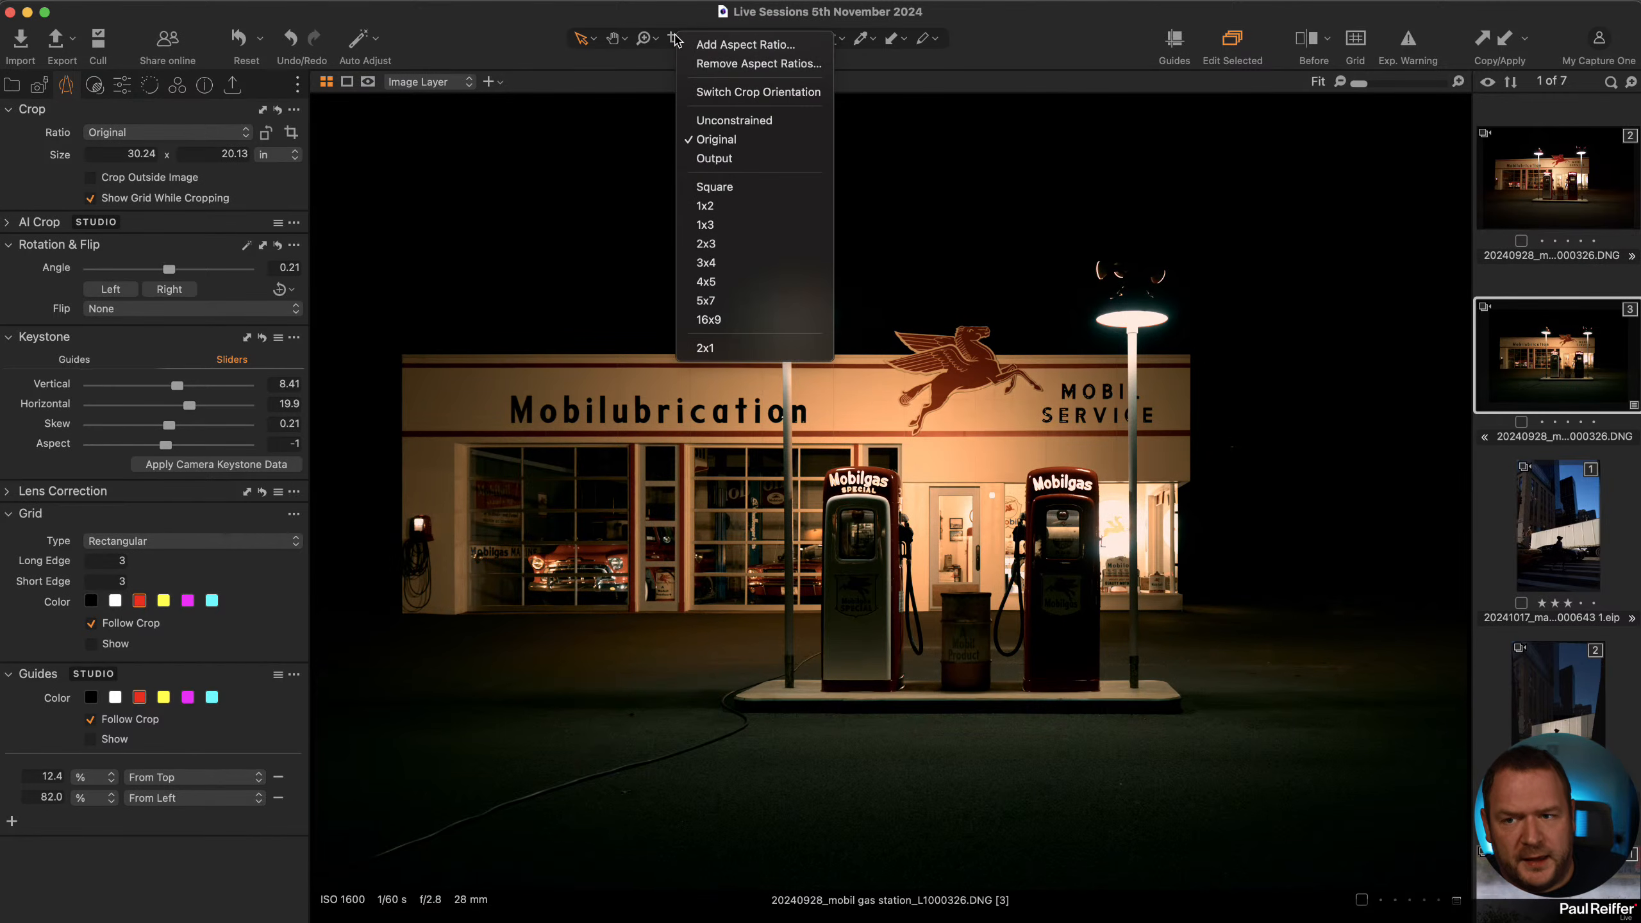
{"action": "left_click", "coordinate": [743, 140]}
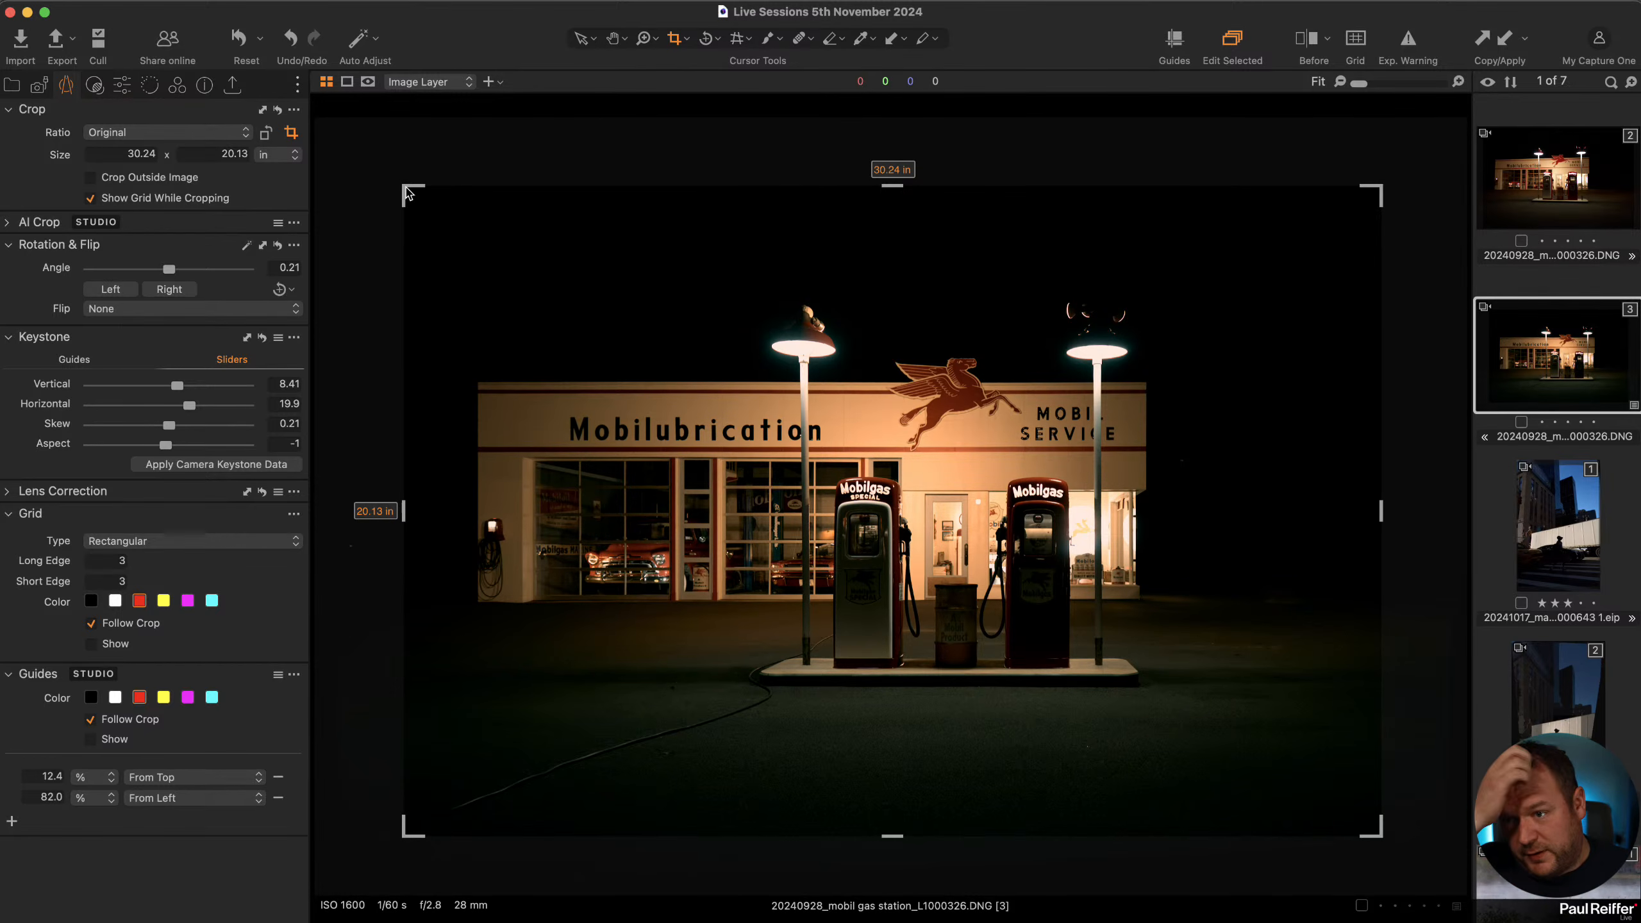
{"action": "left_click_drag", "start_coordinate": [1382, 188], "coordinate": [1576, 104]}
{"action": "left_click_drag", "start_coordinate": [1331, 501], "coordinate": [1124, 489]}
{"action": "left_click", "coordinate": [531, 141]}
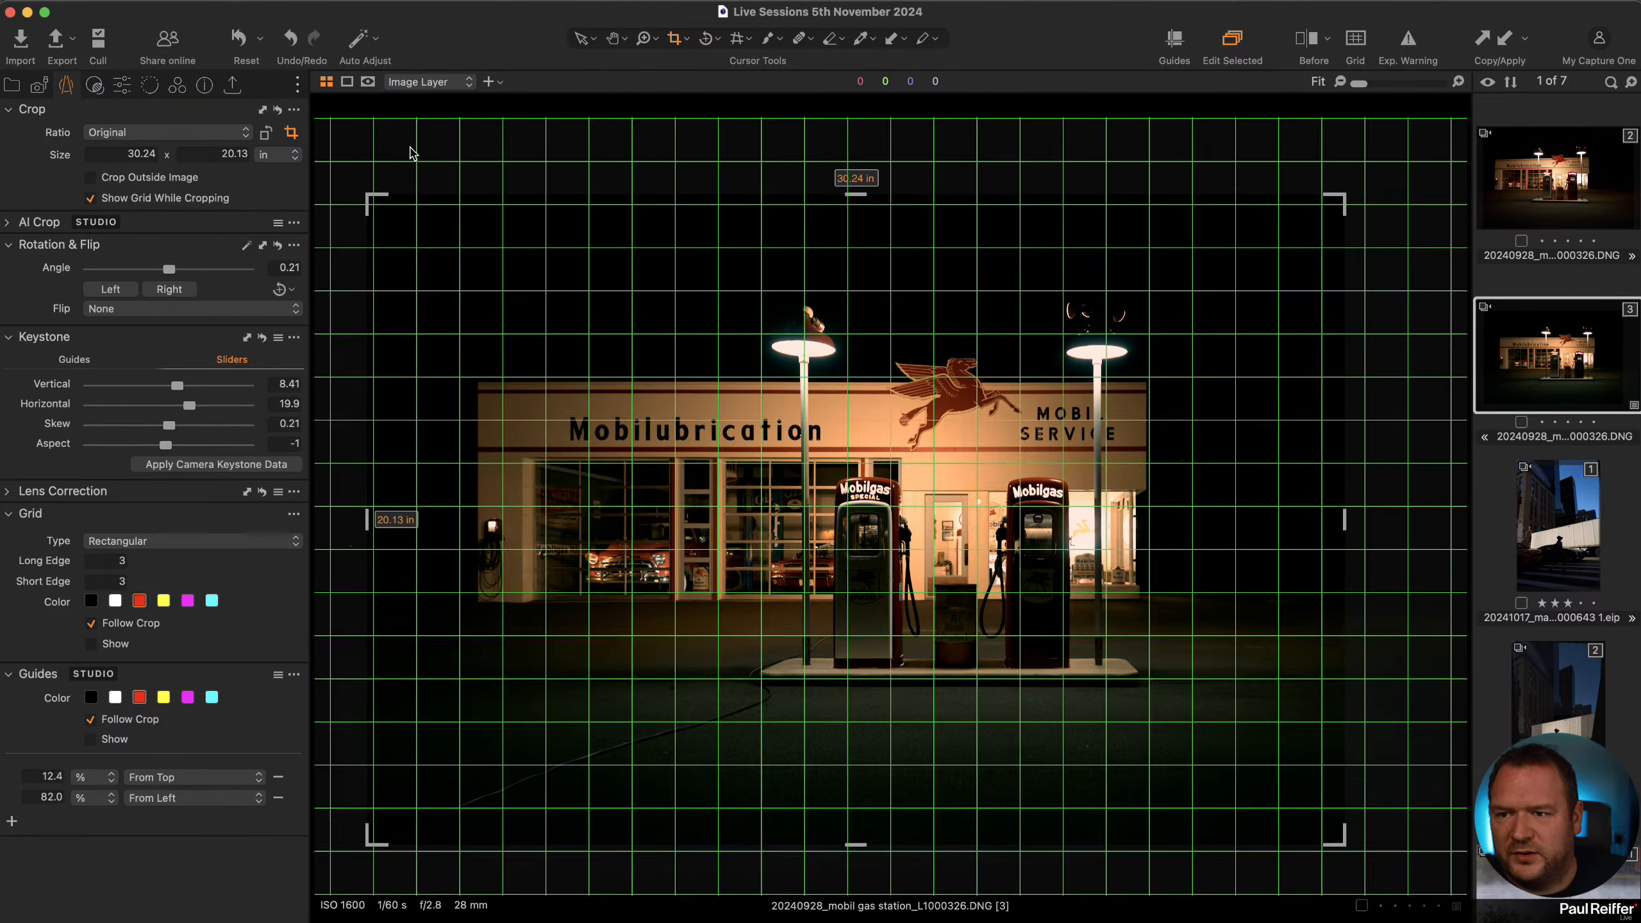
Set the viewer background colour to White.
{"action": "left_click", "coordinate": [347, 82]}
{"action": "right_click", "coordinate": [388, 155]}
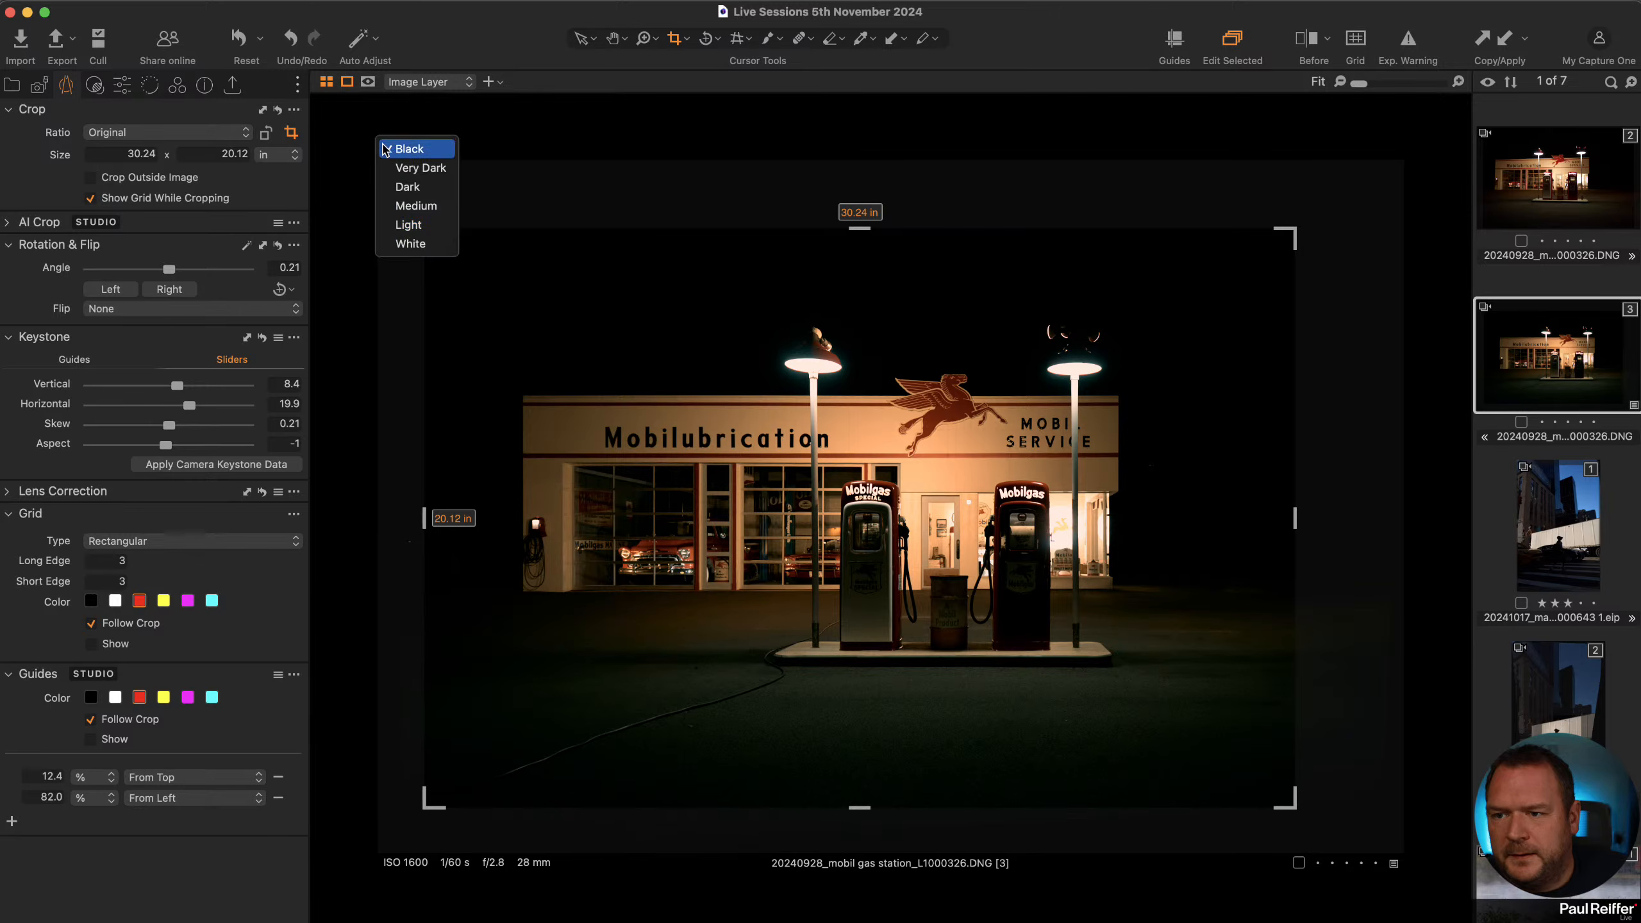
{"action": "left_click", "coordinate": [413, 243]}
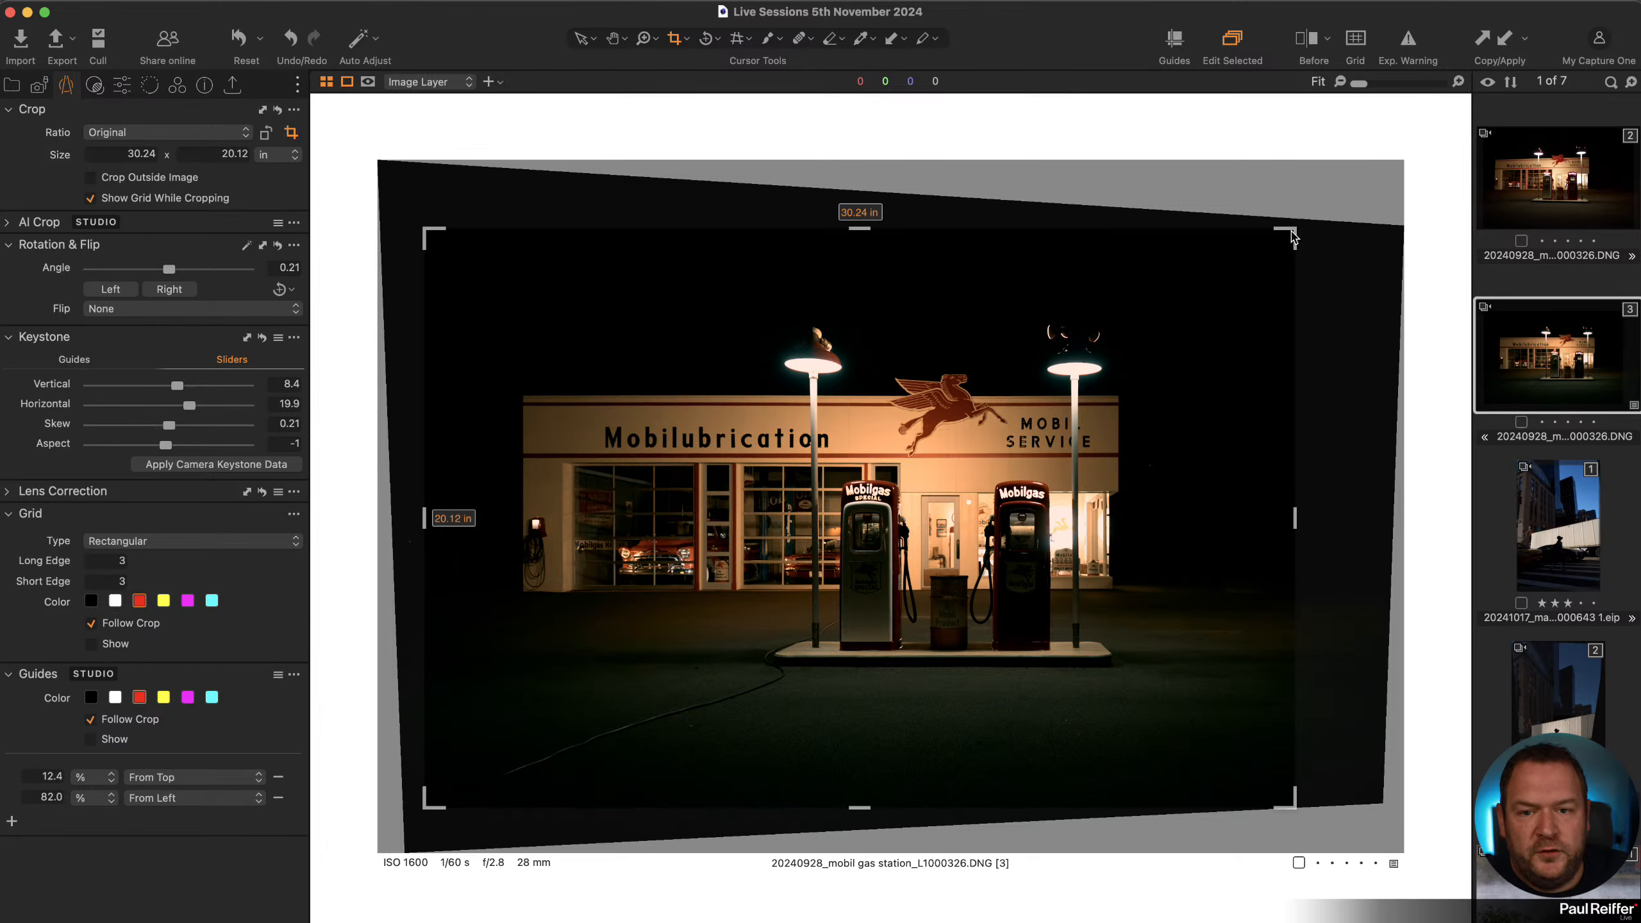
Enable Crop Outside Image and enlarge the crop beyond the image edges to about 33.27 x 22.14 in.
{"action": "left_click_drag", "start_coordinate": [1288, 241], "coordinate": [1292, 232]}
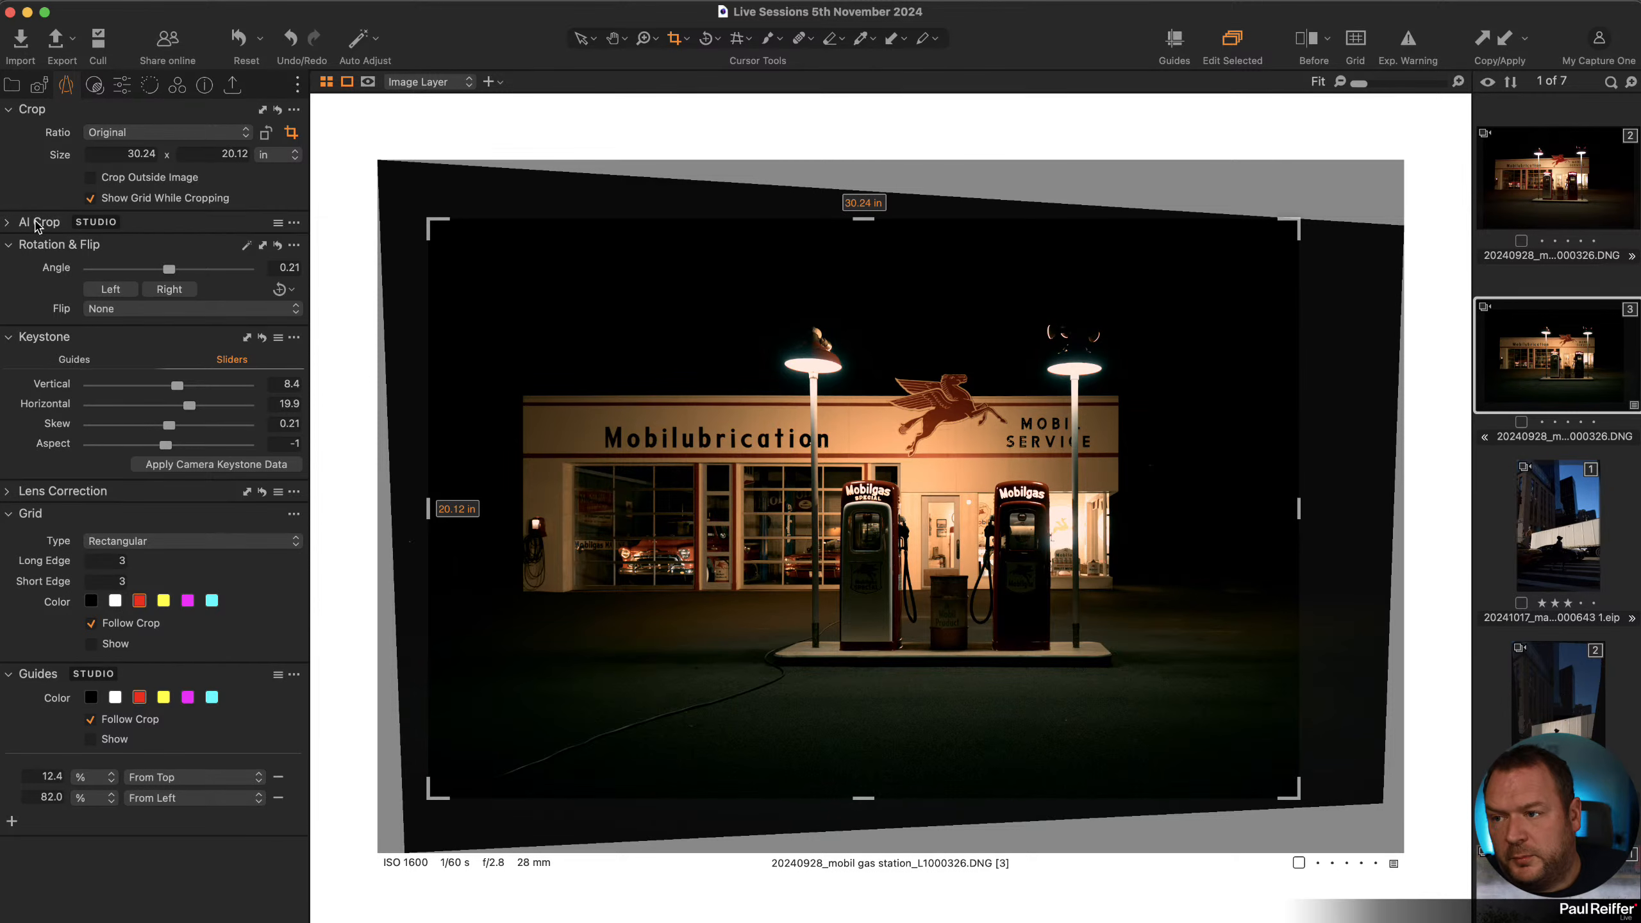
{"action": "left_click", "coordinate": [91, 179]}
{"action": "left_click_drag", "start_coordinate": [1297, 225], "coordinate": [1376, 205]}
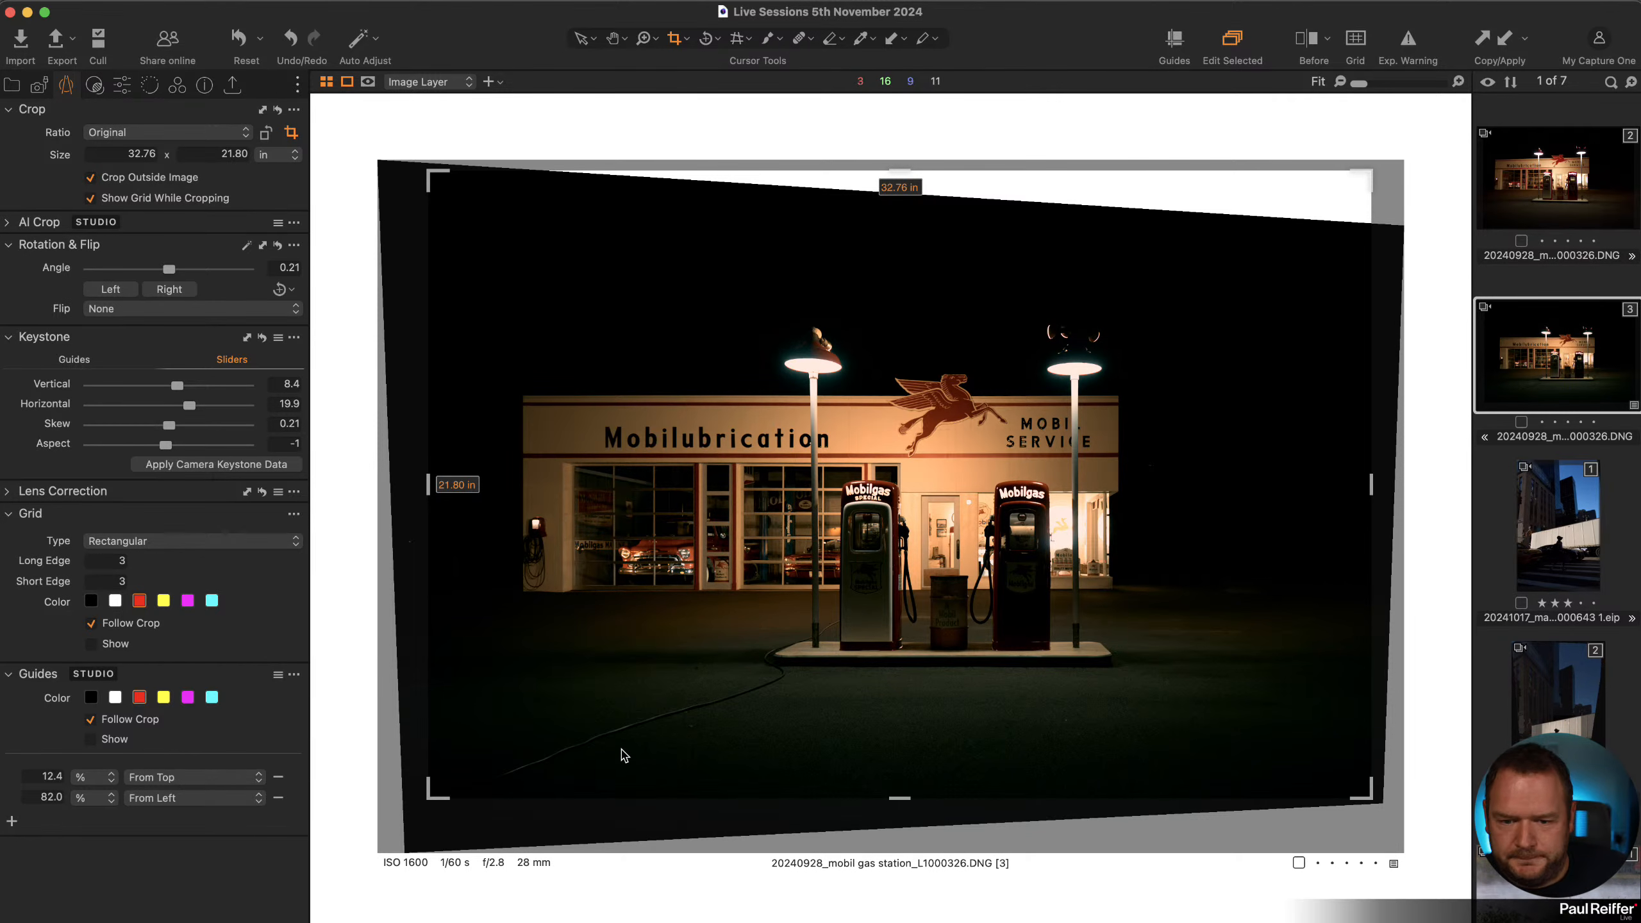
{"action": "left_click_drag", "start_coordinate": [625, 770], "coordinate": [595, 809]}
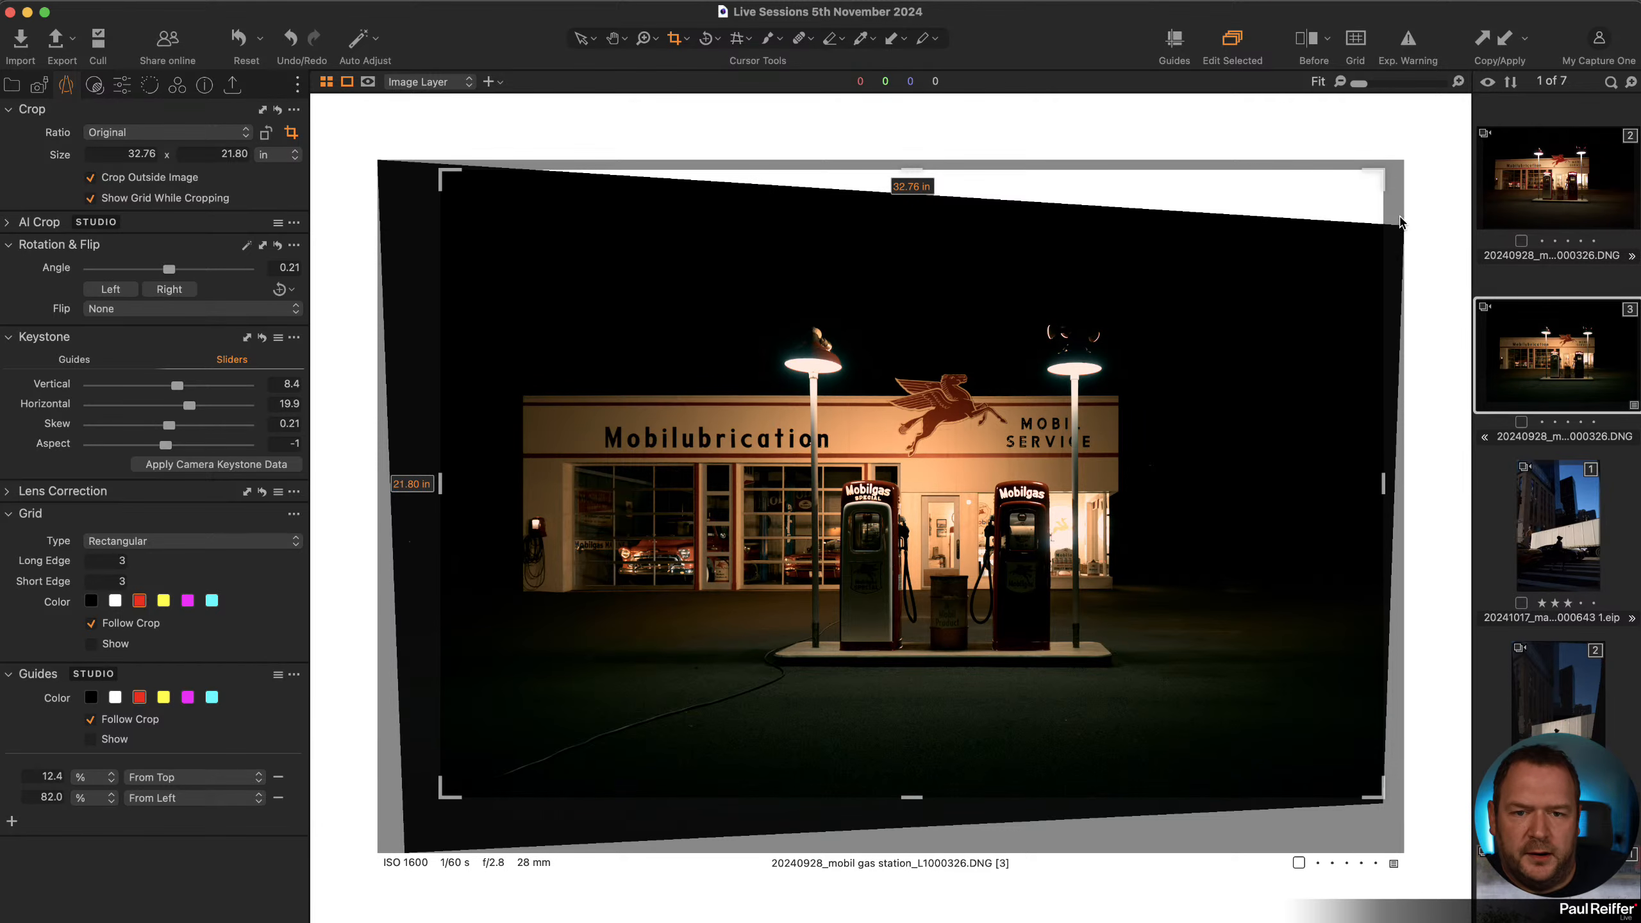
{"action": "left_click_drag", "start_coordinate": [1381, 176], "coordinate": [1419, 164]}
{"action": "left_click_drag", "start_coordinate": [901, 627], "coordinate": [908, 628]}
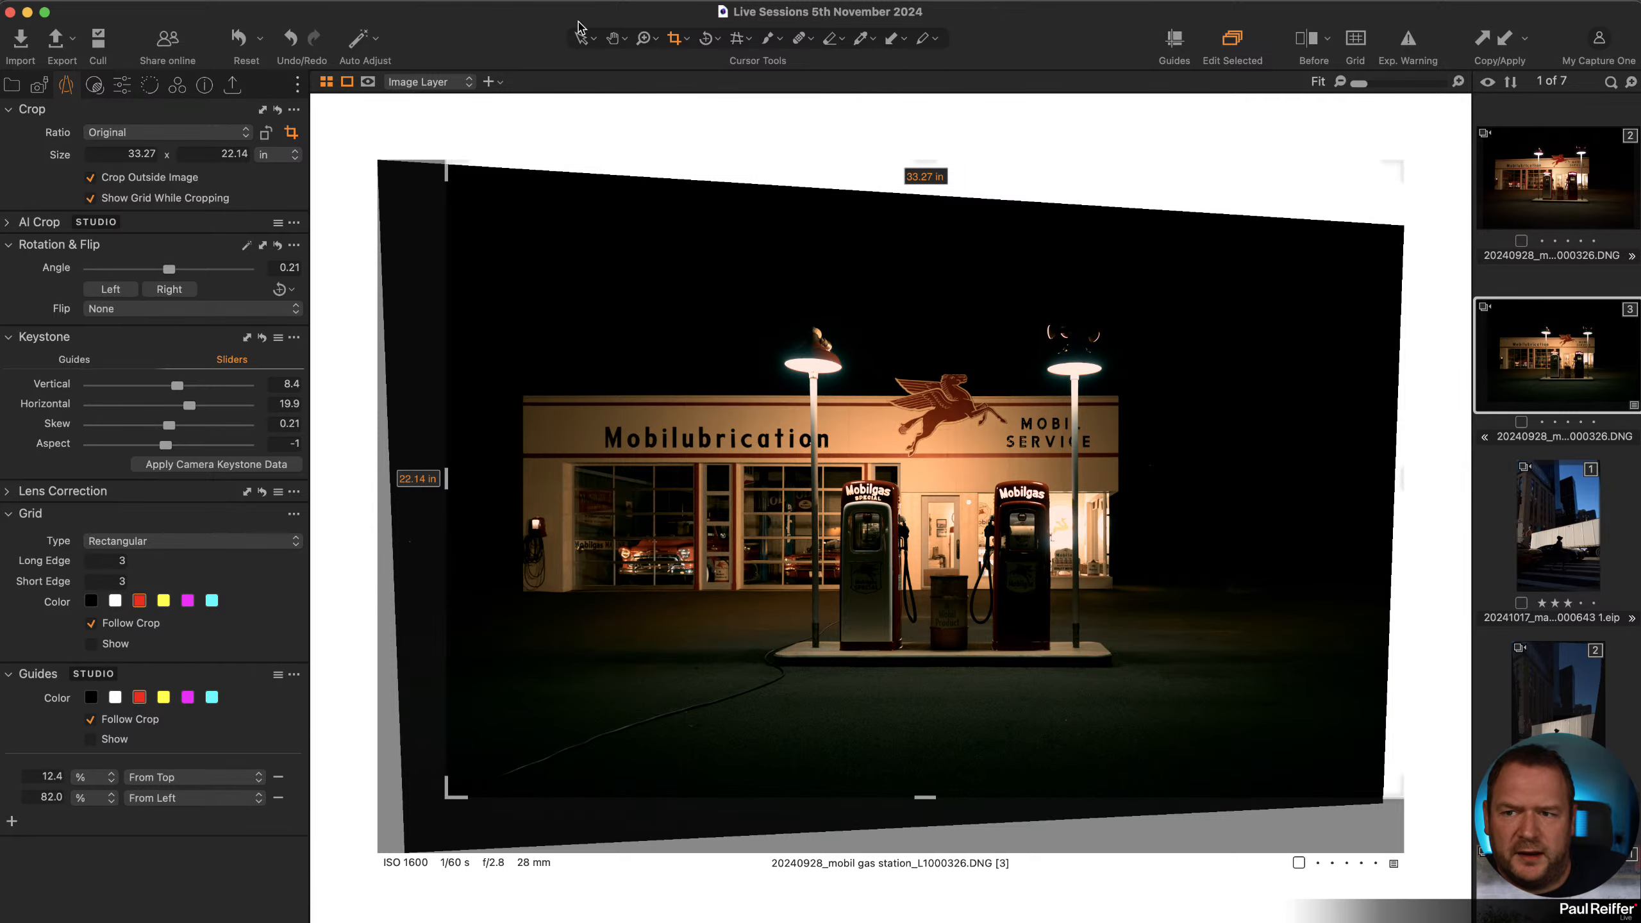
Leave the Crop tool and switch the viewer background to Very Dark and then White.
{"action": "left_click", "coordinate": [579, 41]}
{"action": "right_click", "coordinate": [414, 113]}
{"action": "left_click", "coordinate": [480, 125]}
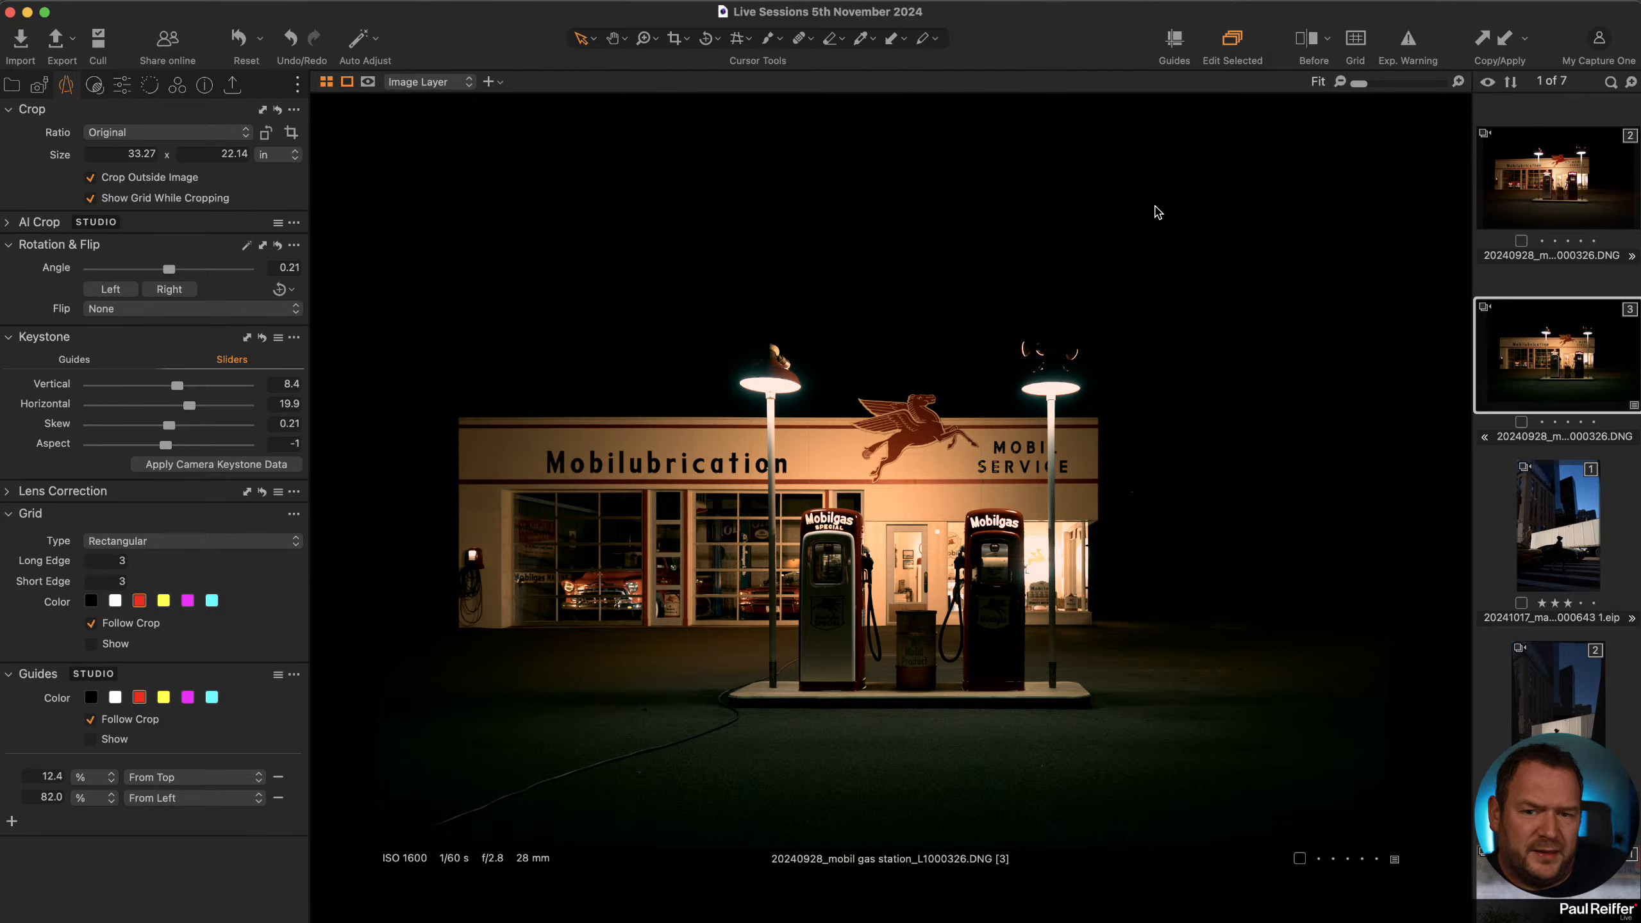
{"action": "right_click", "coordinate": [1150, 138]}
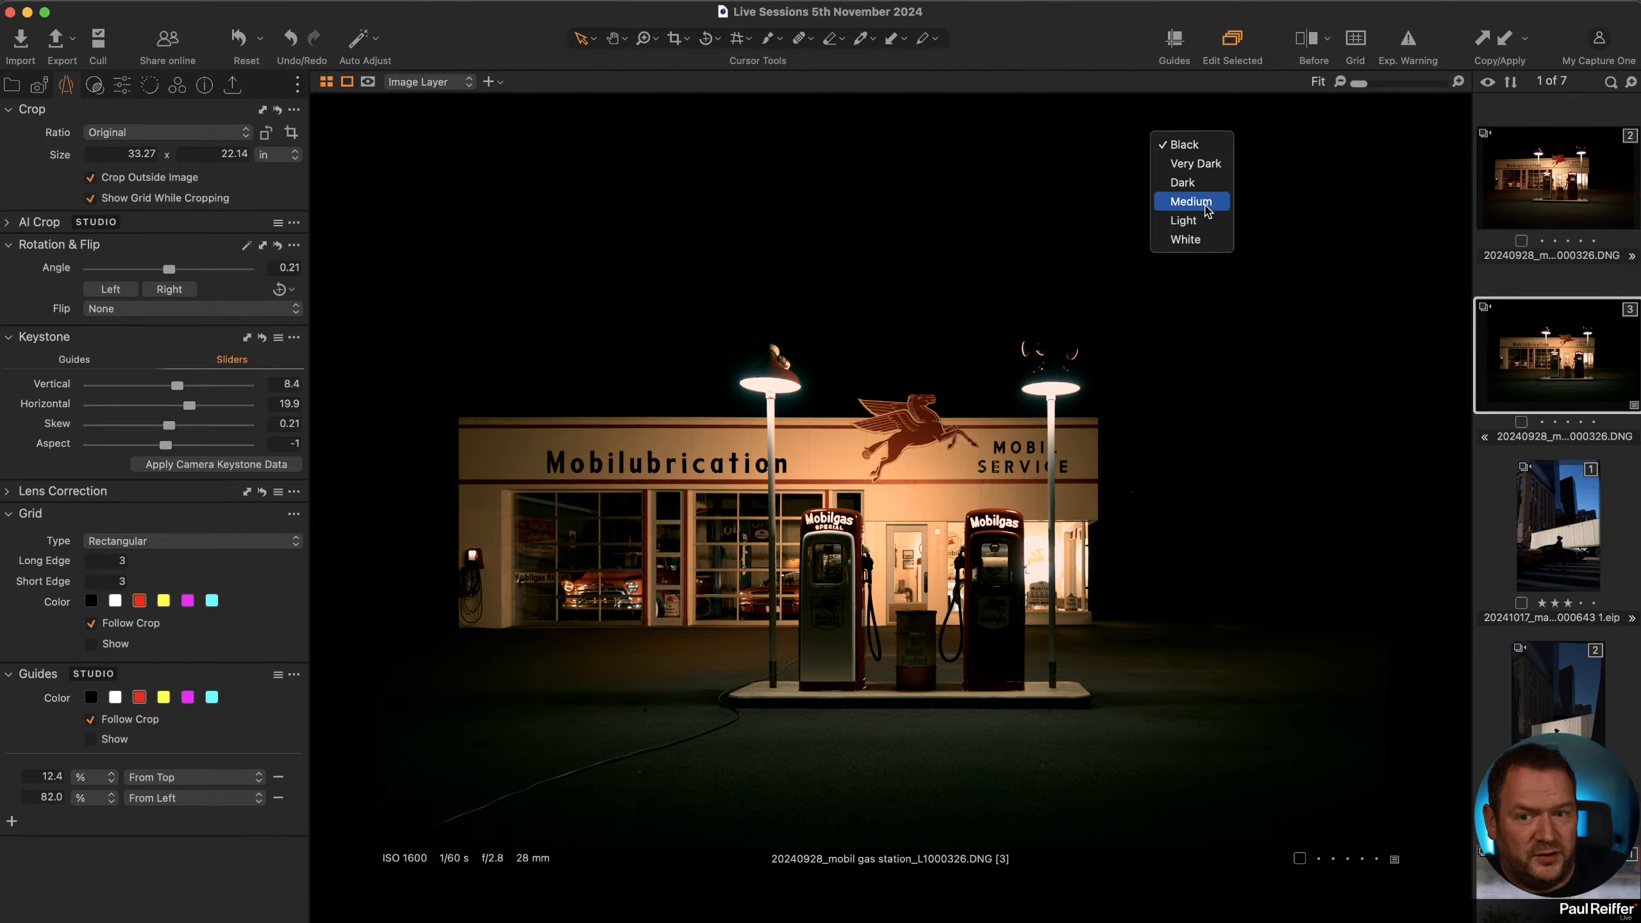
{"action": "left_click", "coordinate": [1218, 240]}
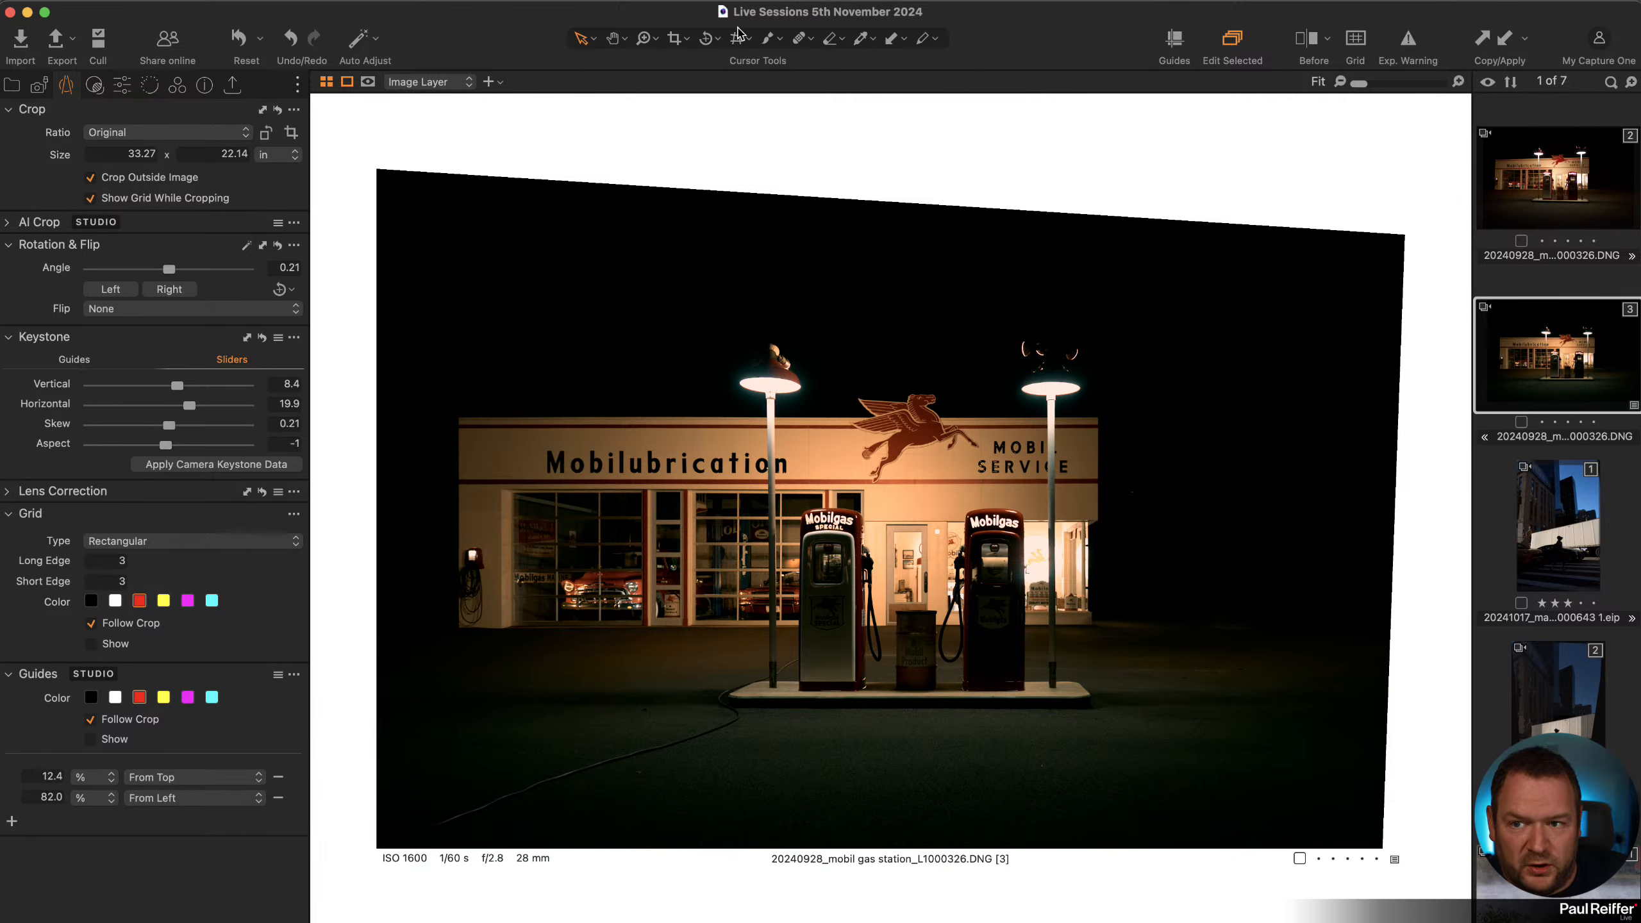
Return to the Crop tool and set the viewer background to Light.
{"action": "left_click", "coordinate": [674, 40]}
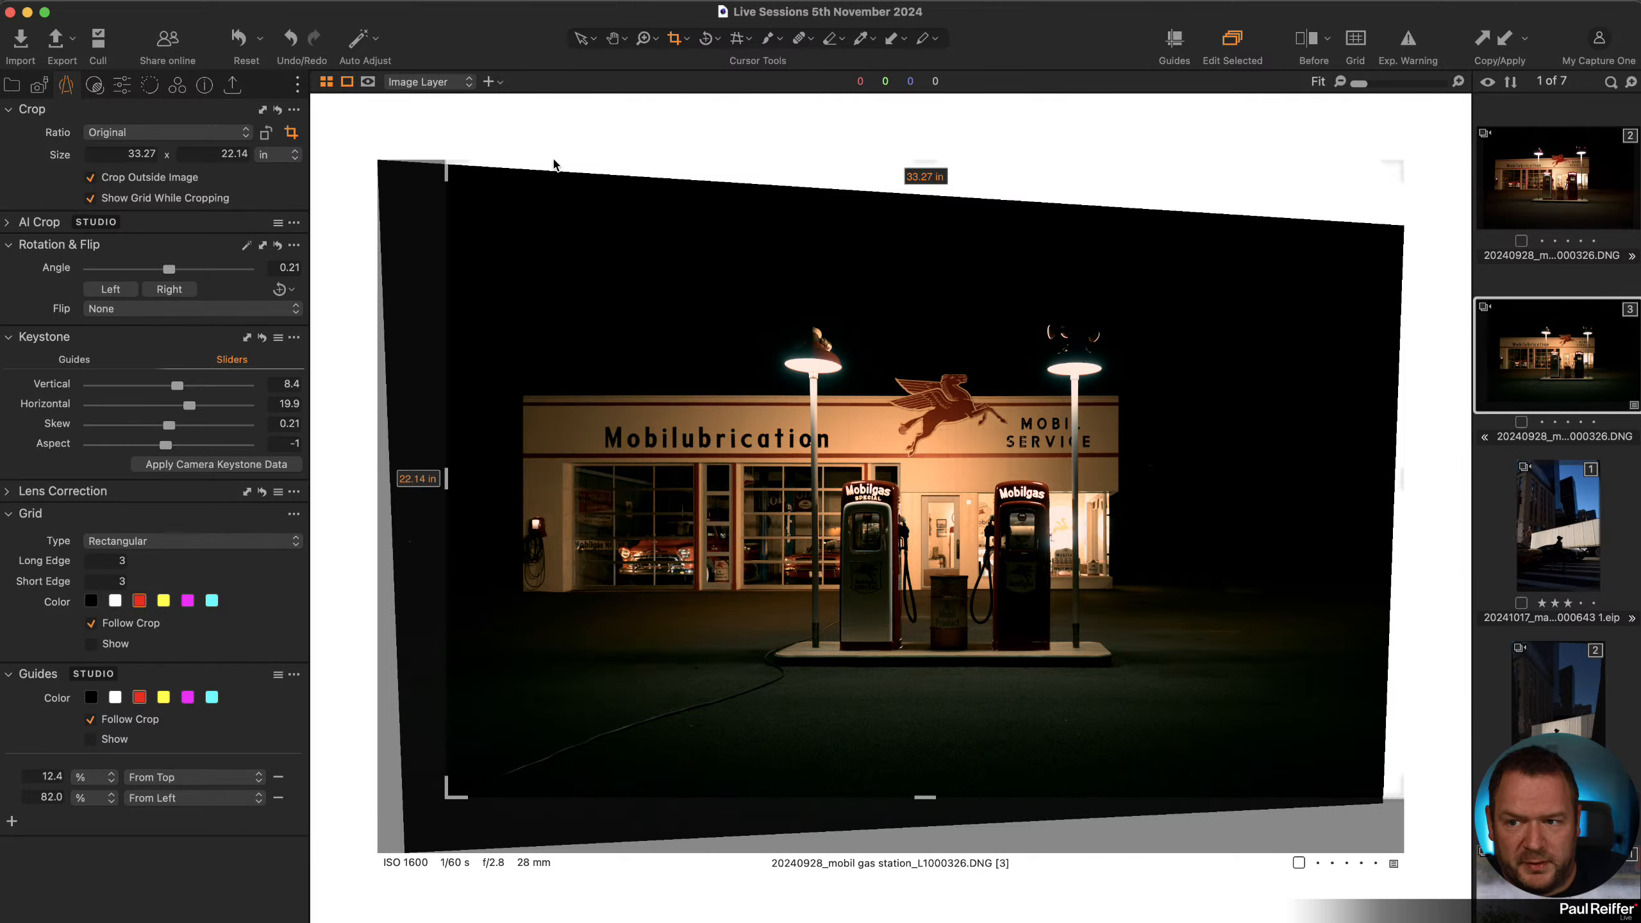
{"action": "right_click", "coordinate": [640, 114]}
{"action": "left_click", "coordinate": [681, 194]}
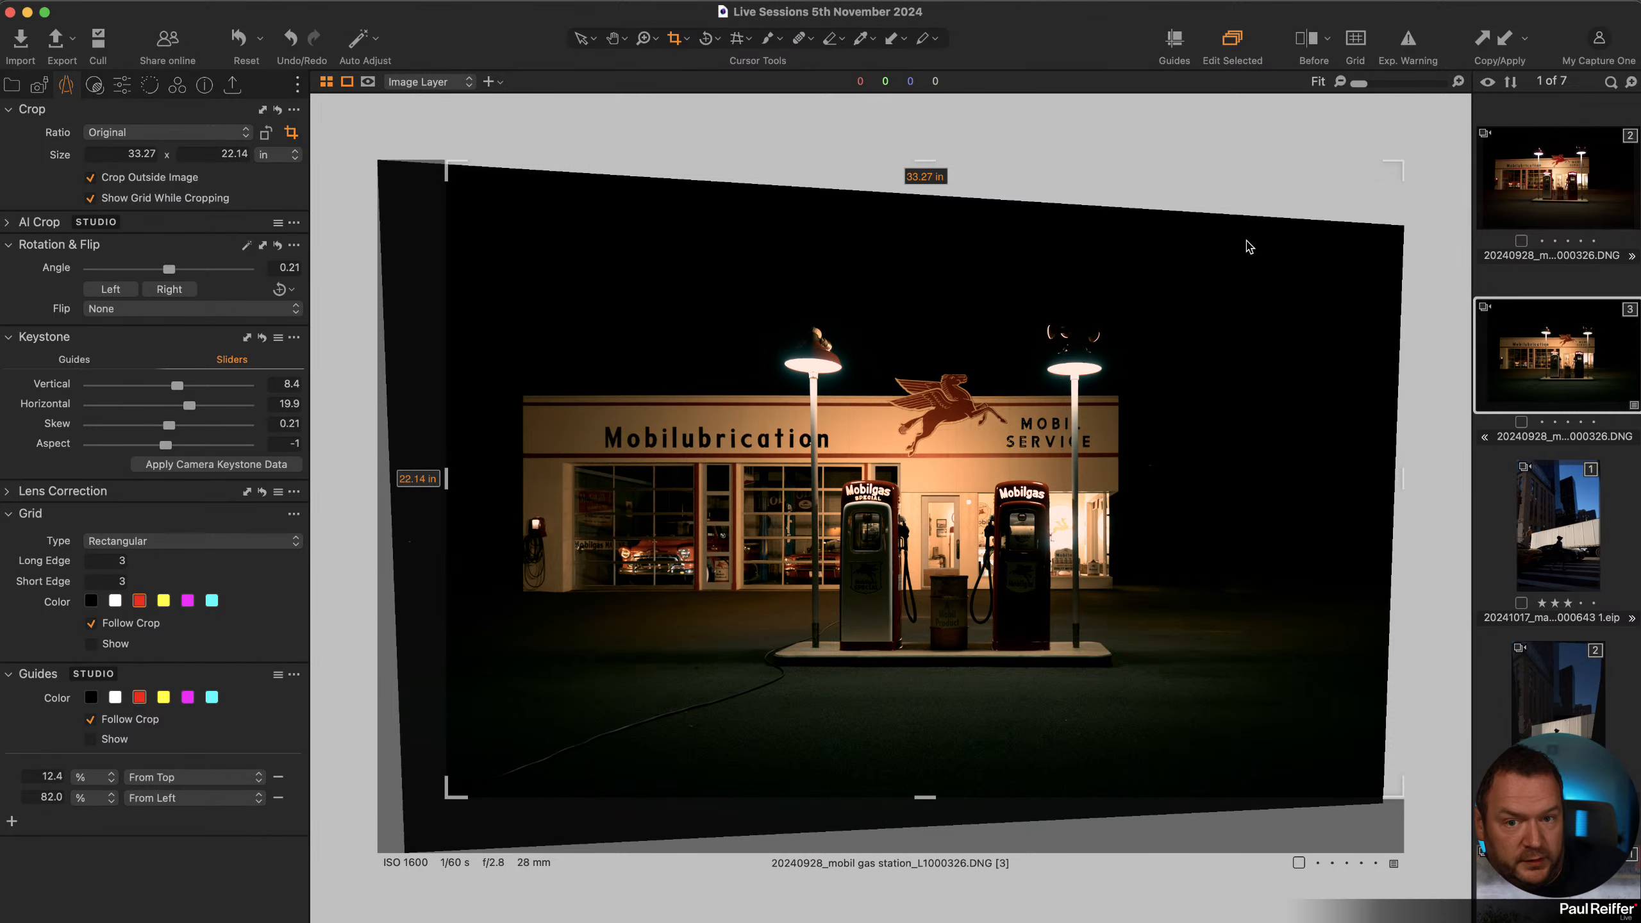
Set the crop ratio to 3x4 and resize the crop inside the image to about 26.69 x 20.01 in.
{"action": "left_click_drag", "start_coordinate": [1400, 167], "coordinate": [1291, 252]}
{"action": "left_click_drag", "start_coordinate": [1295, 243], "coordinate": [1300, 238]}
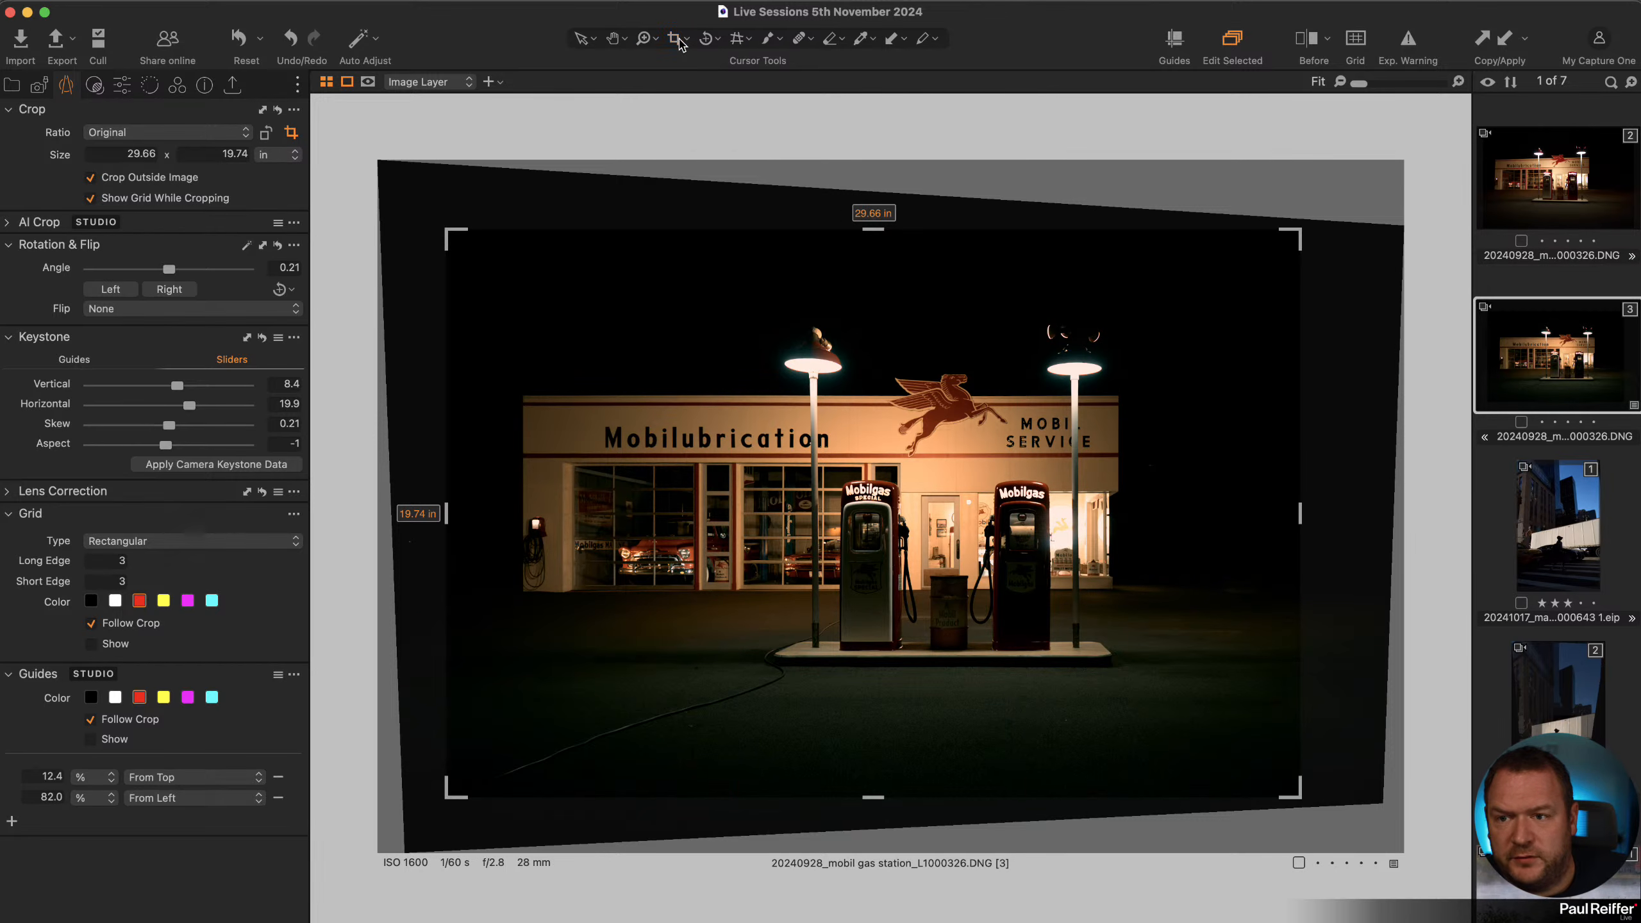
{"action": "left_click", "coordinate": [678, 41]}
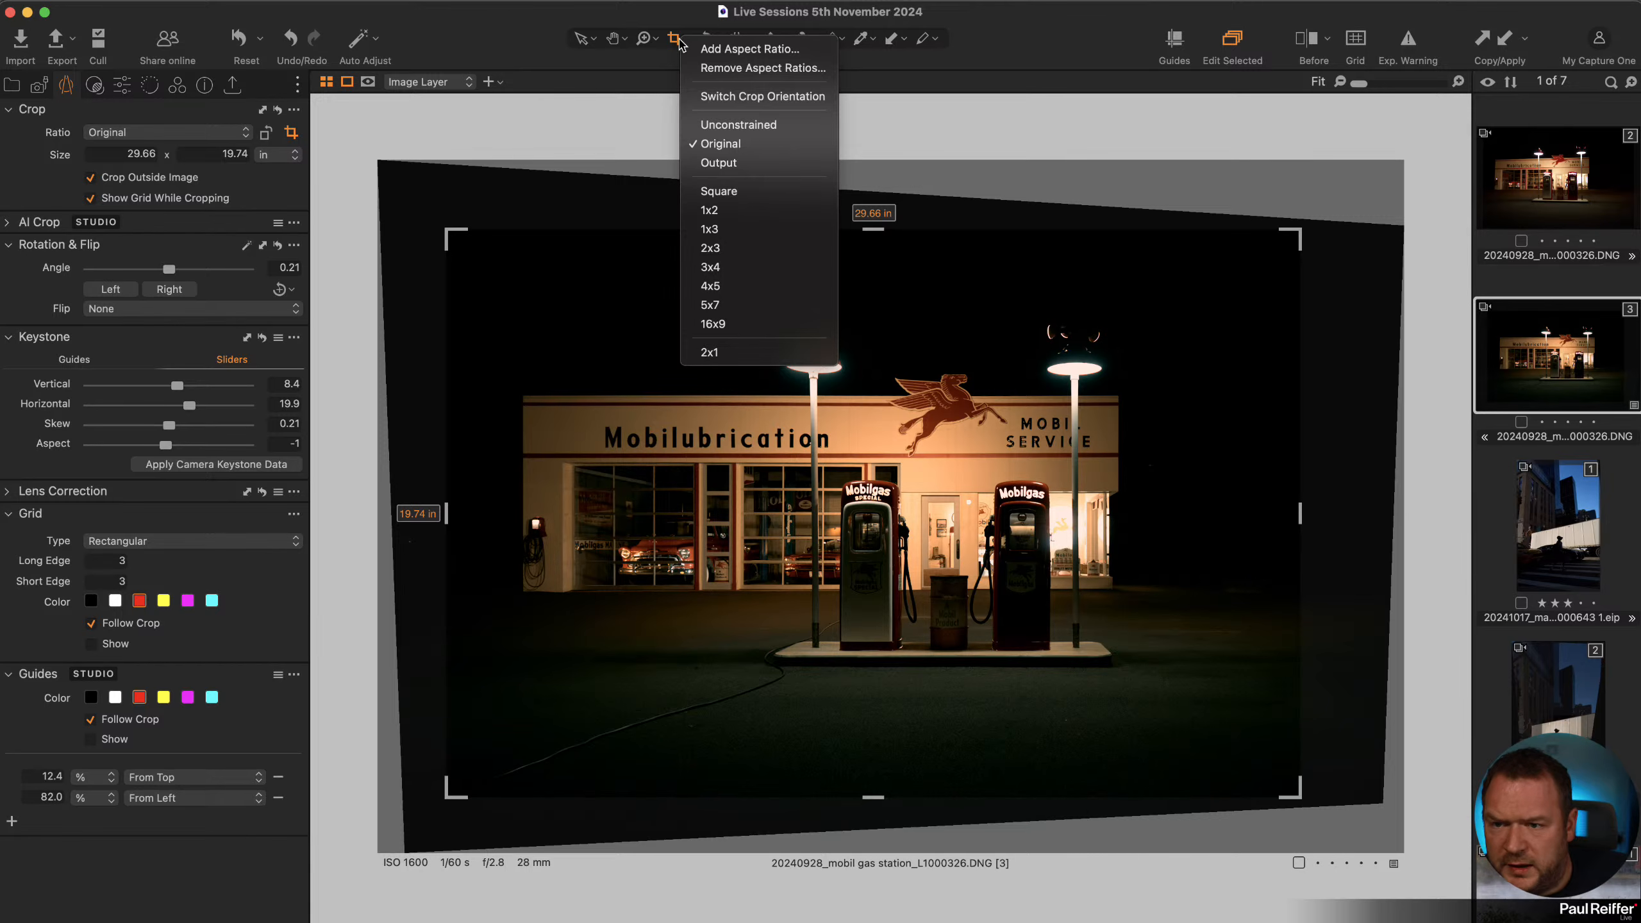
{"action": "left_click", "coordinate": [742, 267]}
{"action": "left_click_drag", "start_coordinate": [1084, 314], "coordinate": [1097, 292]}
{"action": "left_click_drag", "start_coordinate": [1241, 215], "coordinate": [1200, 255]}
{"action": "left_click_drag", "start_coordinate": [1125, 350], "coordinate": [1137, 341]}
{"action": "left_click_drag", "start_coordinate": [829, 582], "coordinate": [824, 575]}
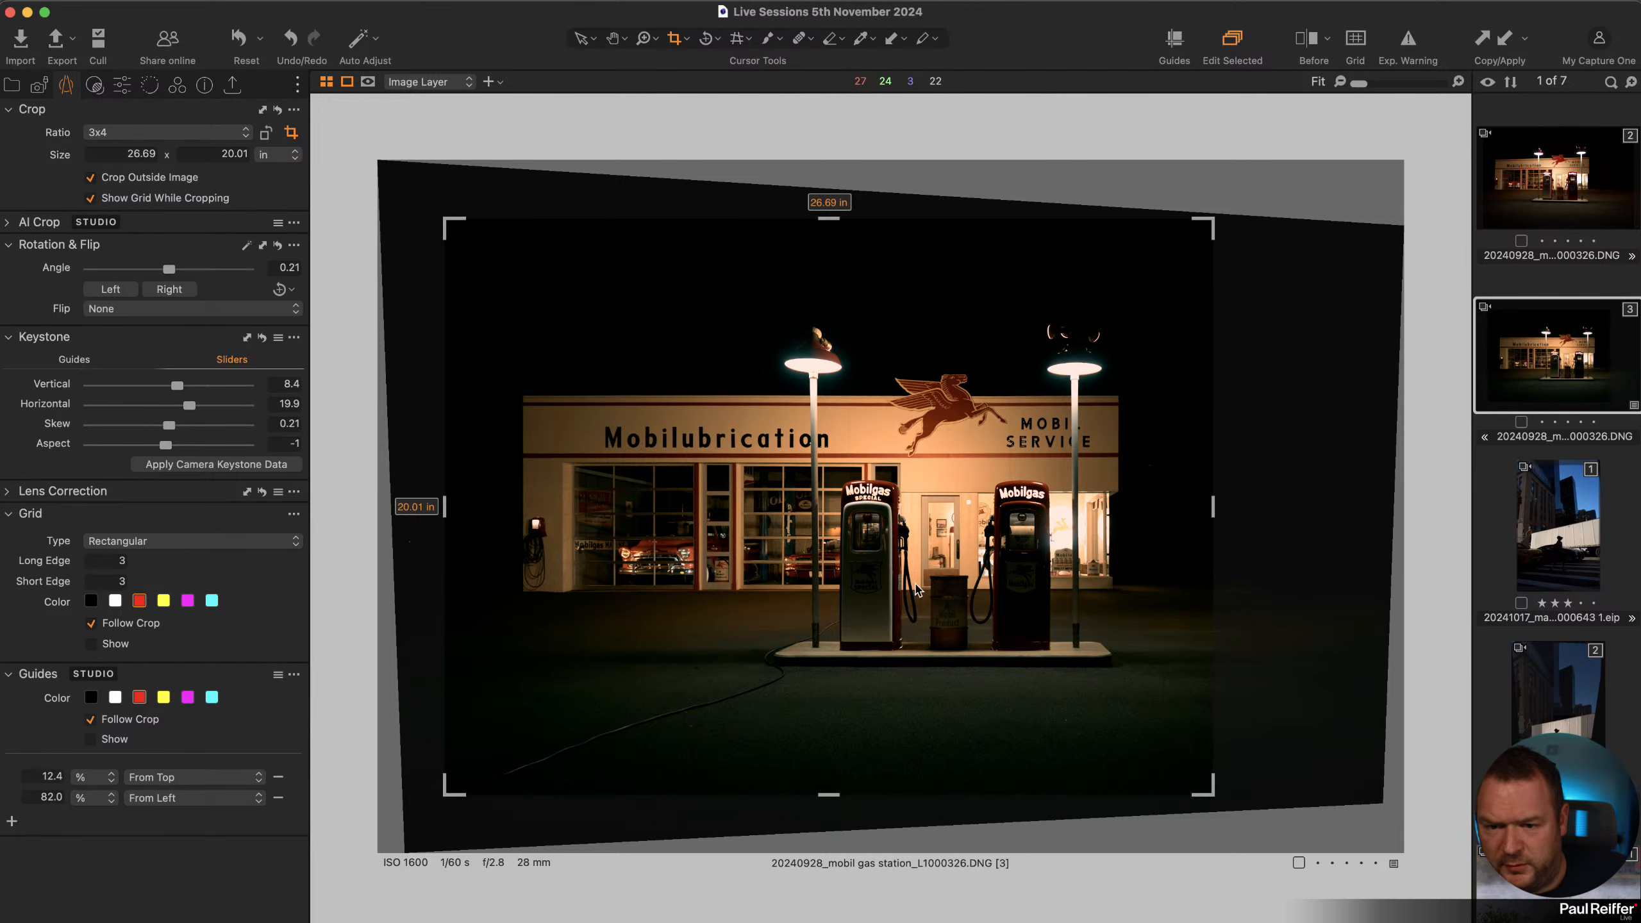
Leave the Crop tool and set the viewer background to Very Dark.
{"action": "key", "text": "v"}
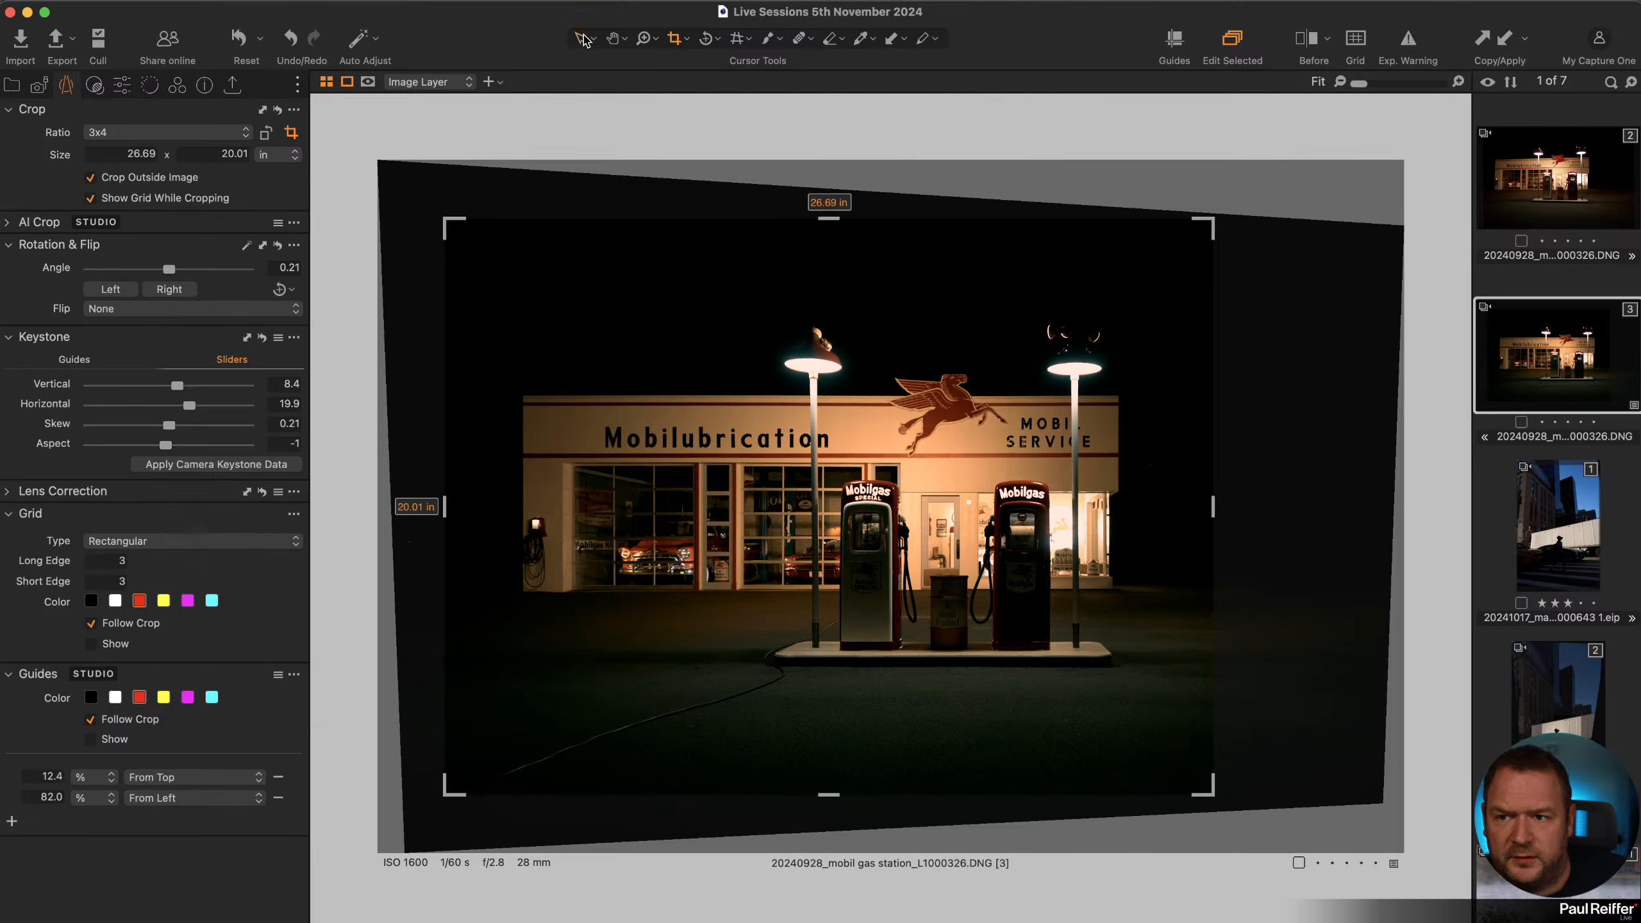
{"action": "right_click", "coordinate": [375, 140]}
{"action": "left_click", "coordinate": [409, 150]}
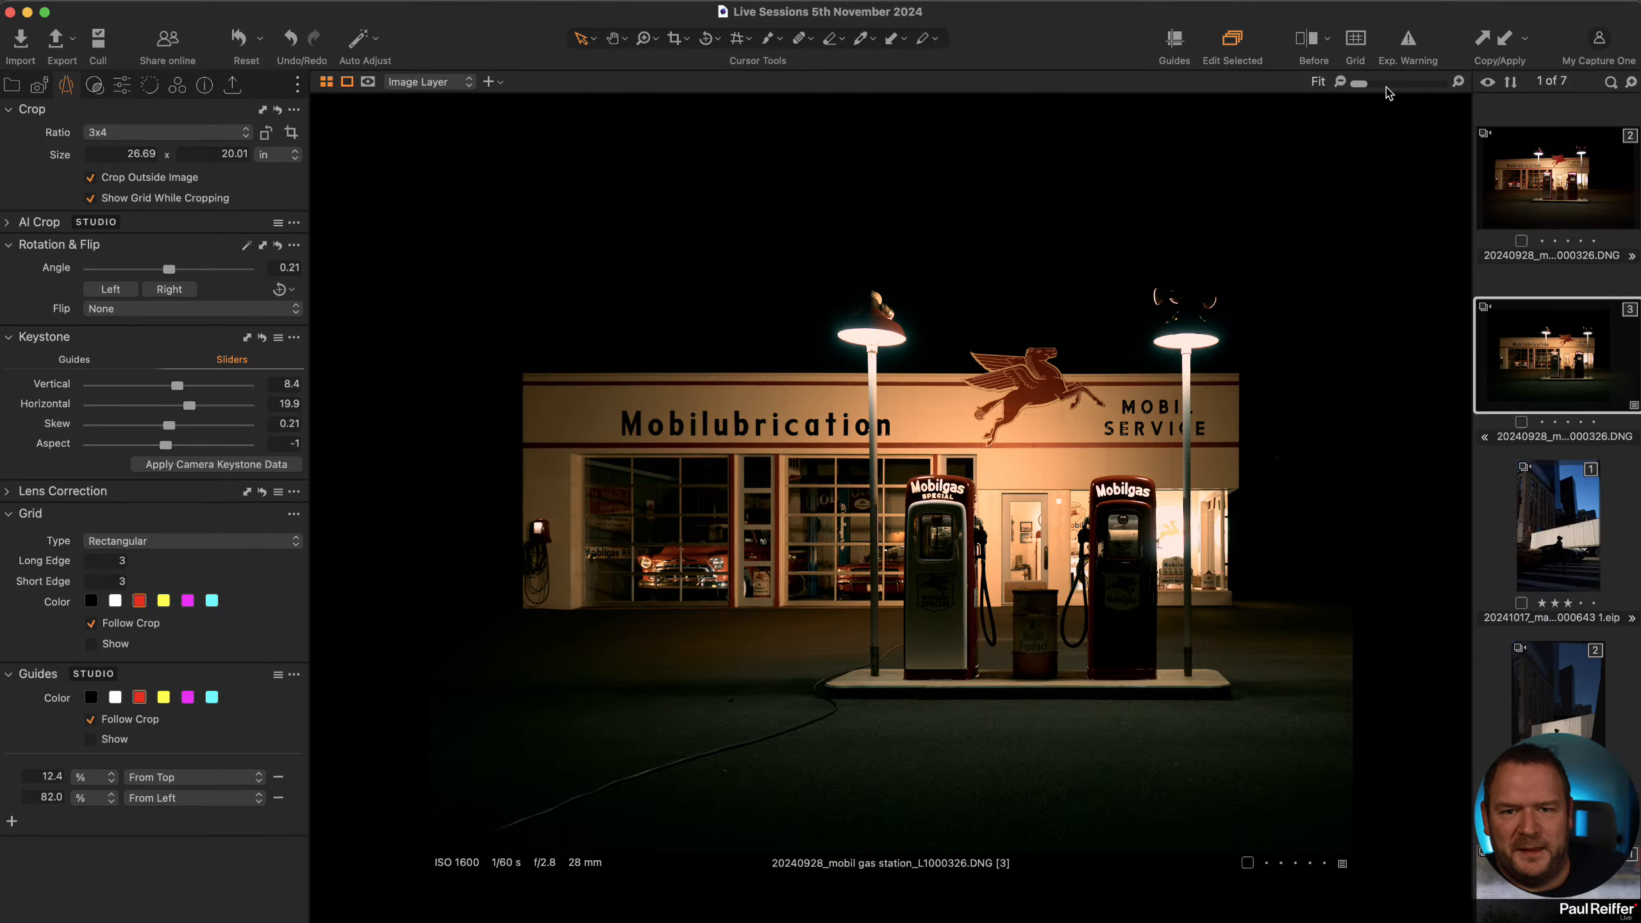
Zoom the cropped photo to 100% and back out to fit to inspect the result.
{"action": "left_click", "coordinate": [1459, 83]}
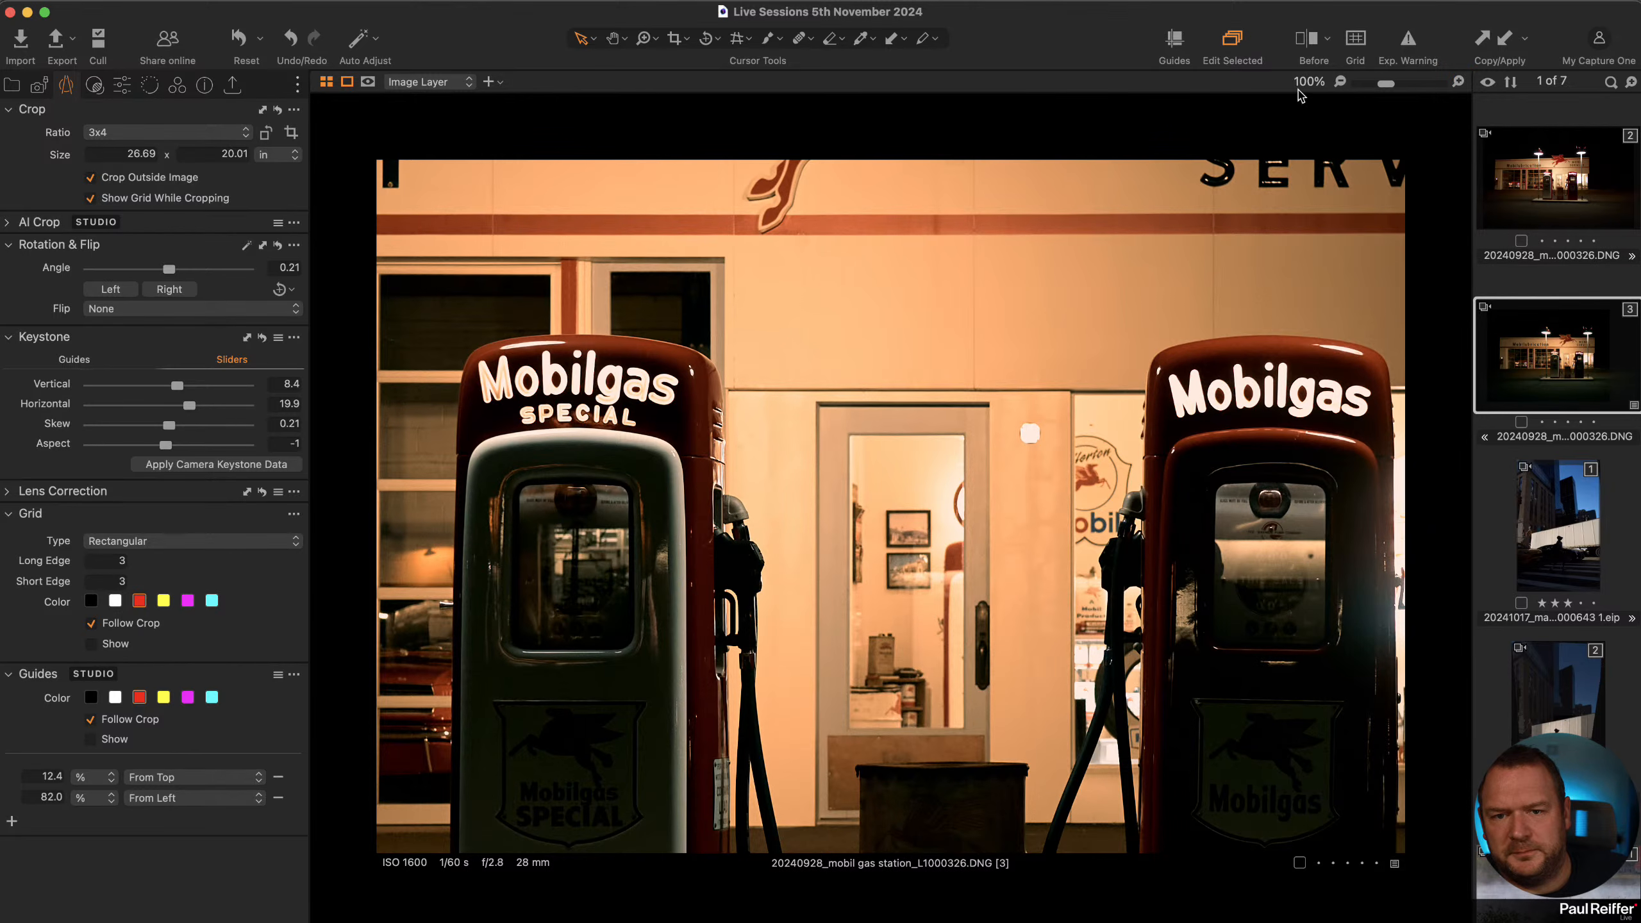
{"action": "double_click", "coordinate": [647, 41]}
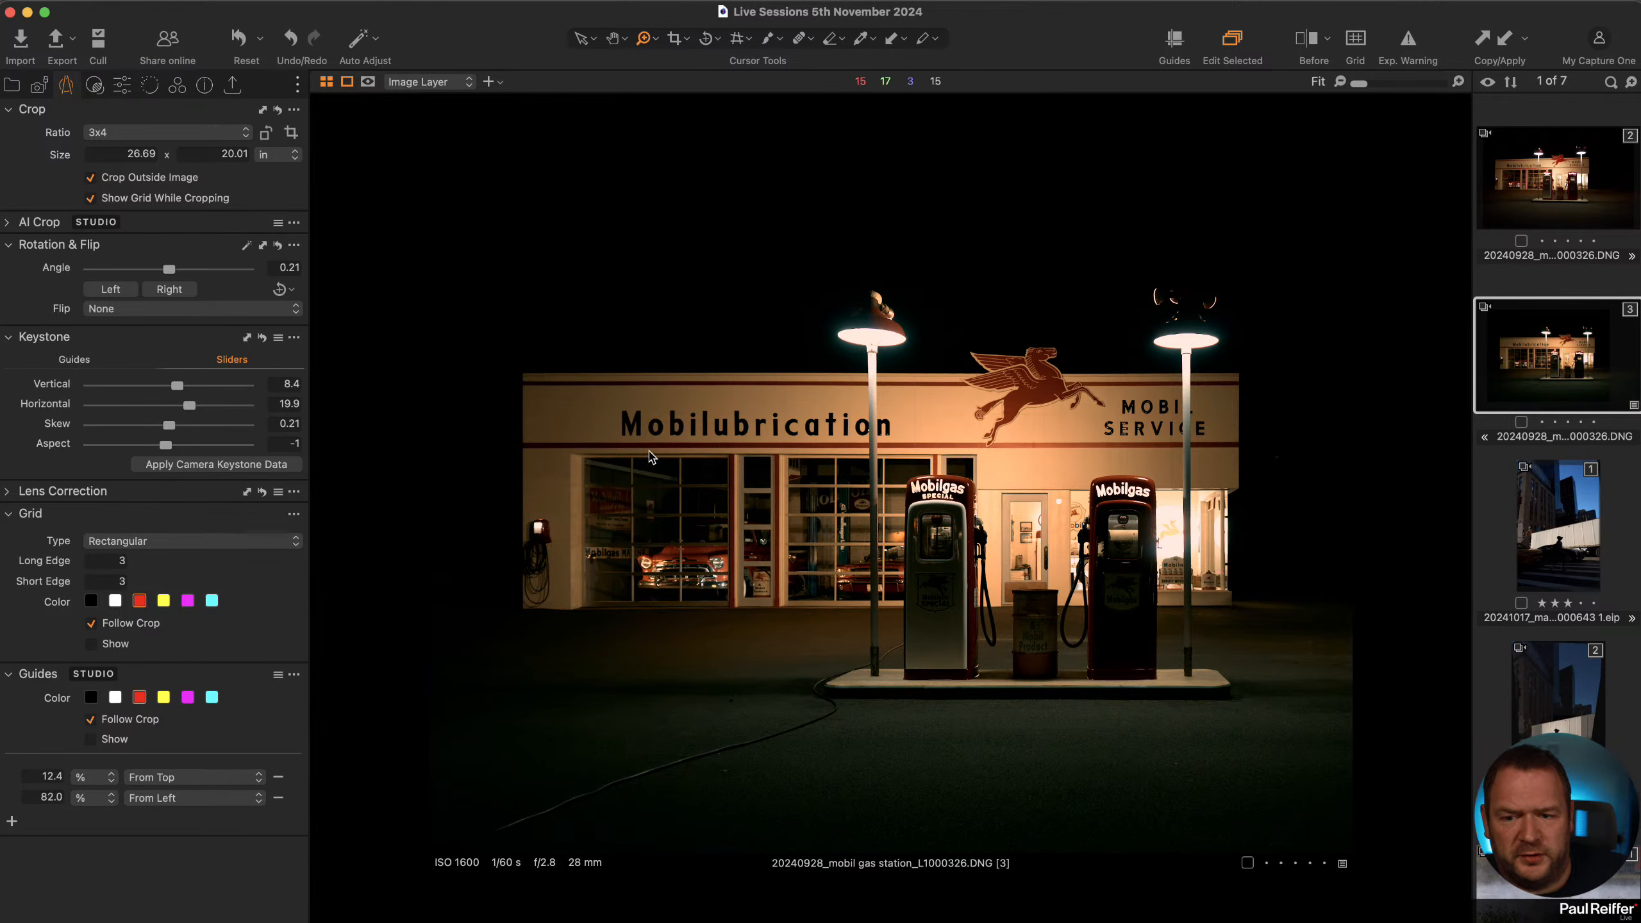
{"action": "left_click", "coordinate": [1060, 464]}
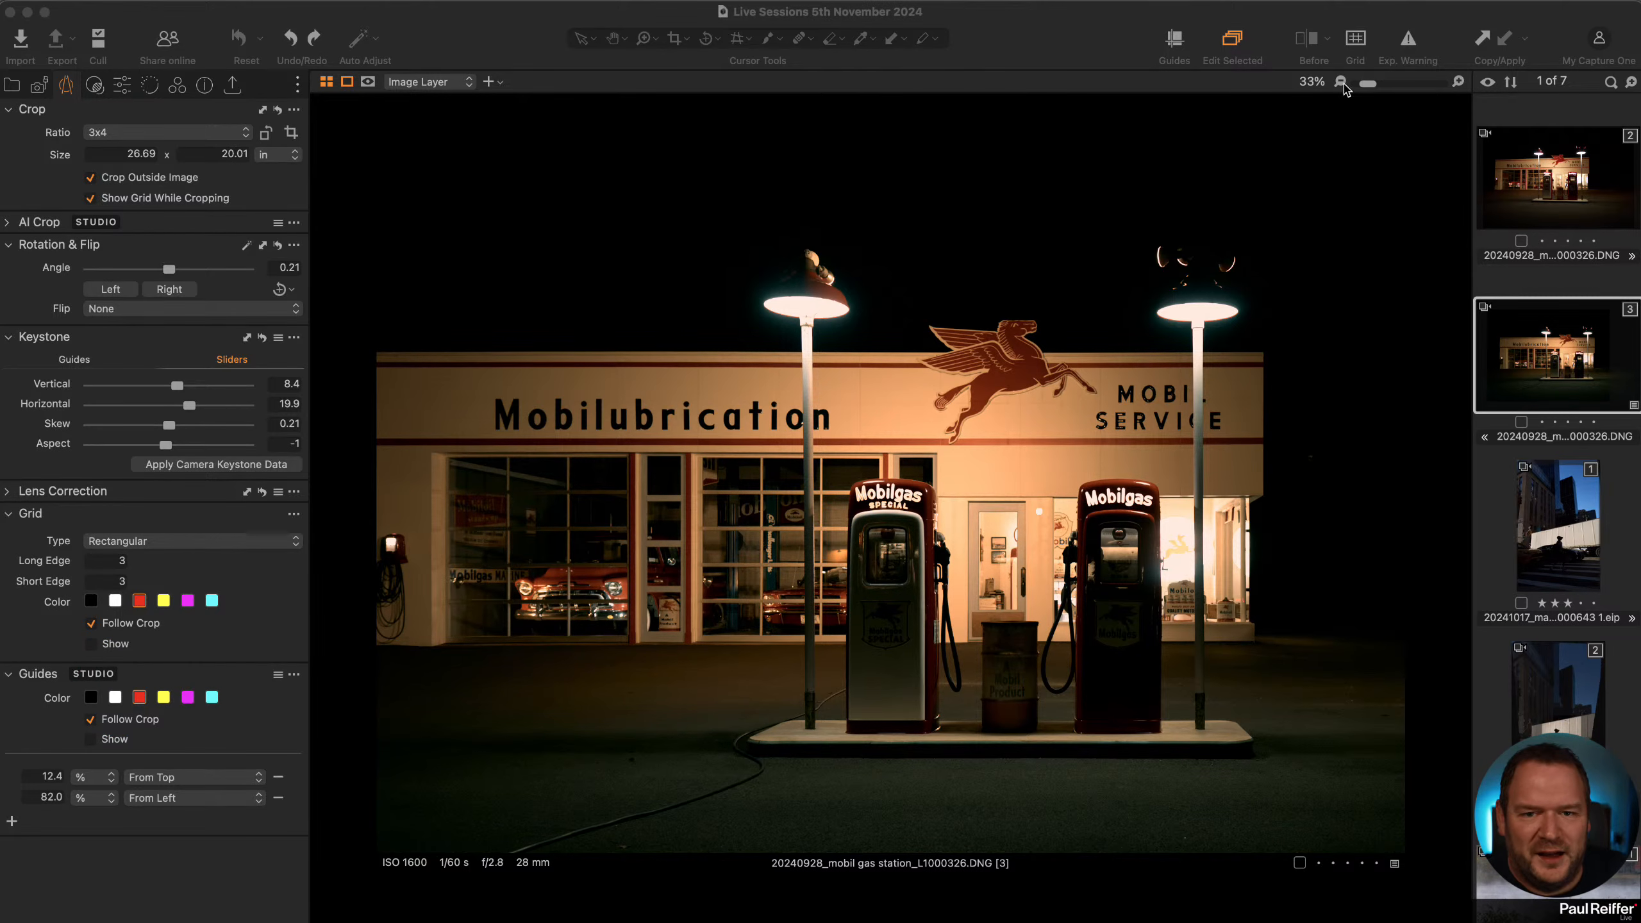
{"action": "left_click", "coordinate": [1343, 84]}
{"action": "left_click_drag", "start_coordinate": [1359, 85], "coordinate": [1363, 85]}
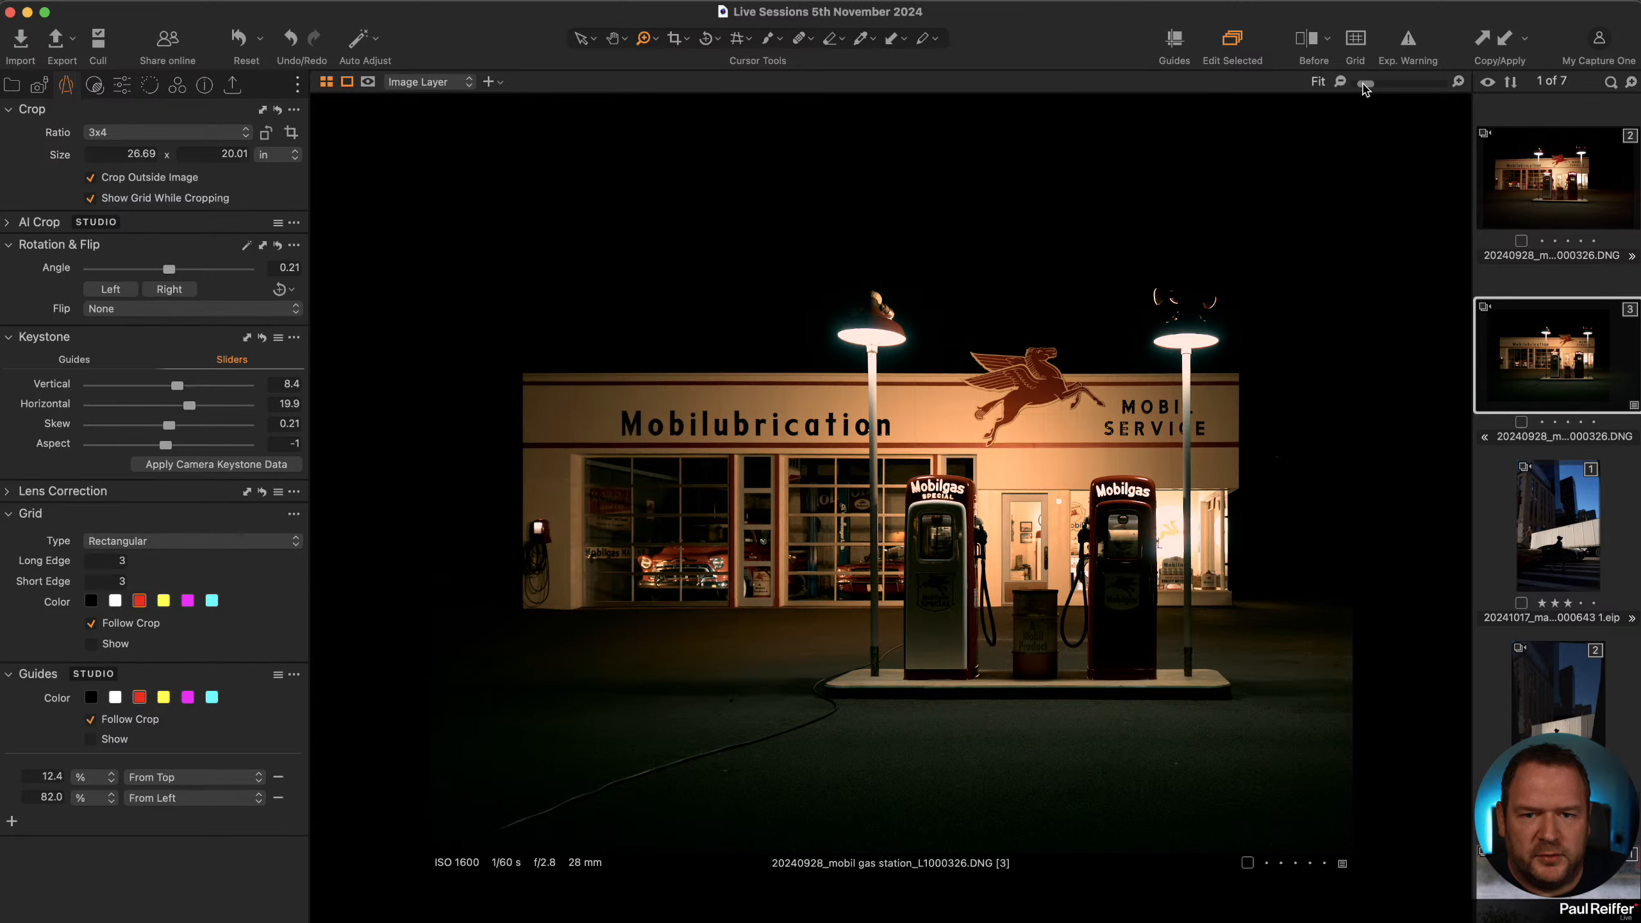
{"action": "left_click", "coordinate": [1460, 83]}
{"action": "left_click_drag", "start_coordinate": [1385, 85], "coordinate": [1366, 84]}
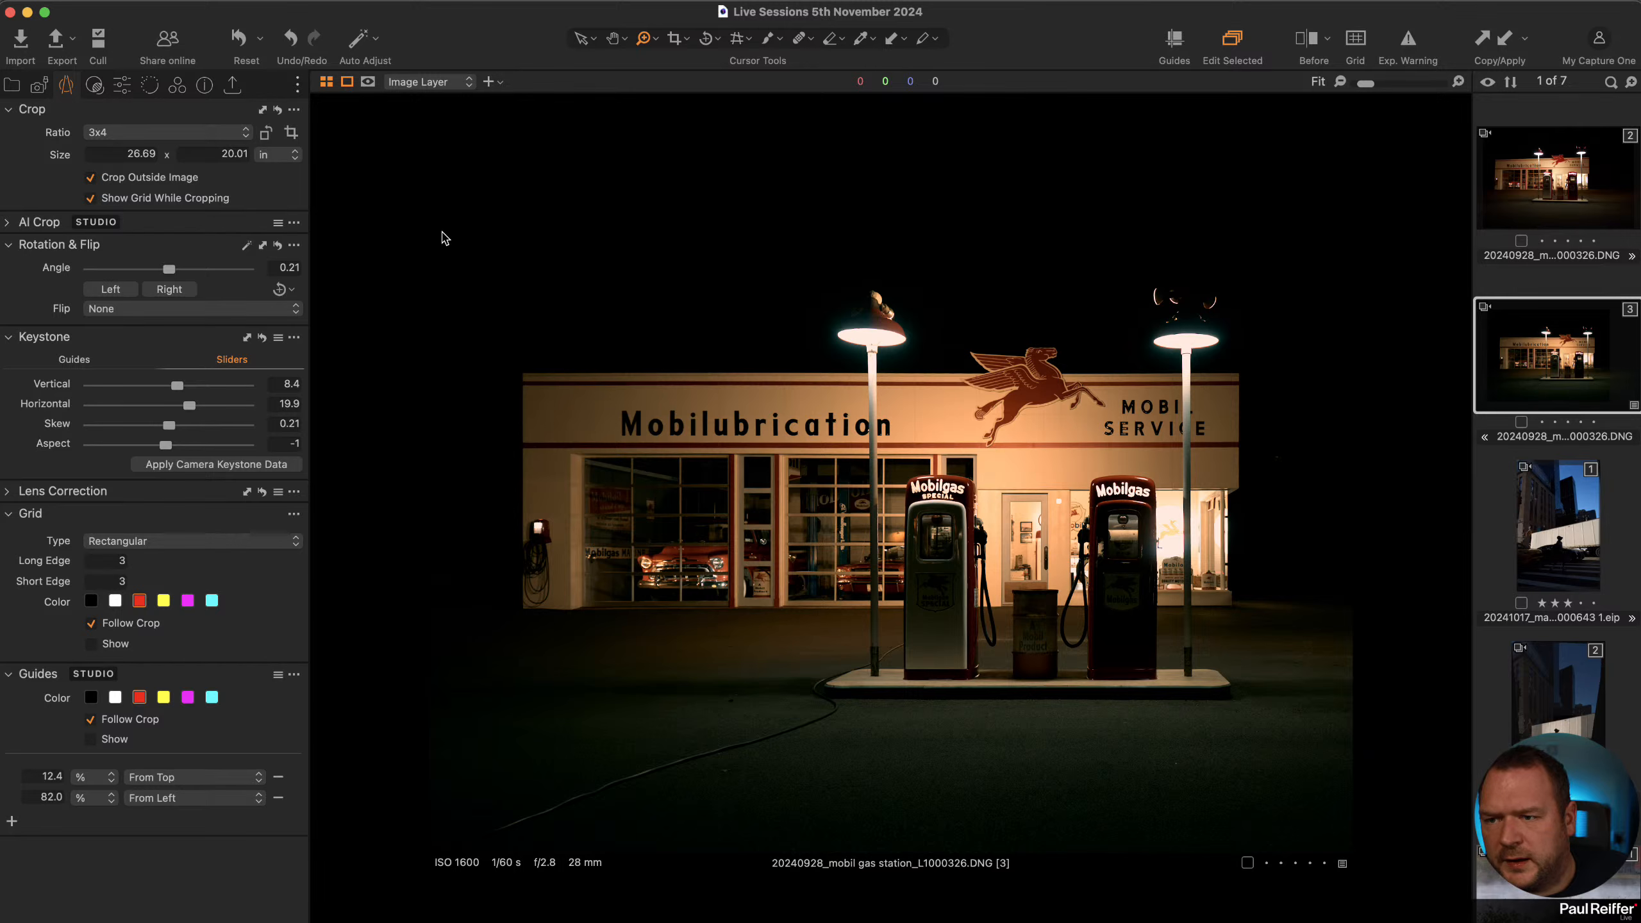
Zoom into the lamp post and window at 100% and pan around to inspect their alignment.
{"action": "left_click_drag", "start_coordinate": [432, 307], "coordinate": [1355, 818]}
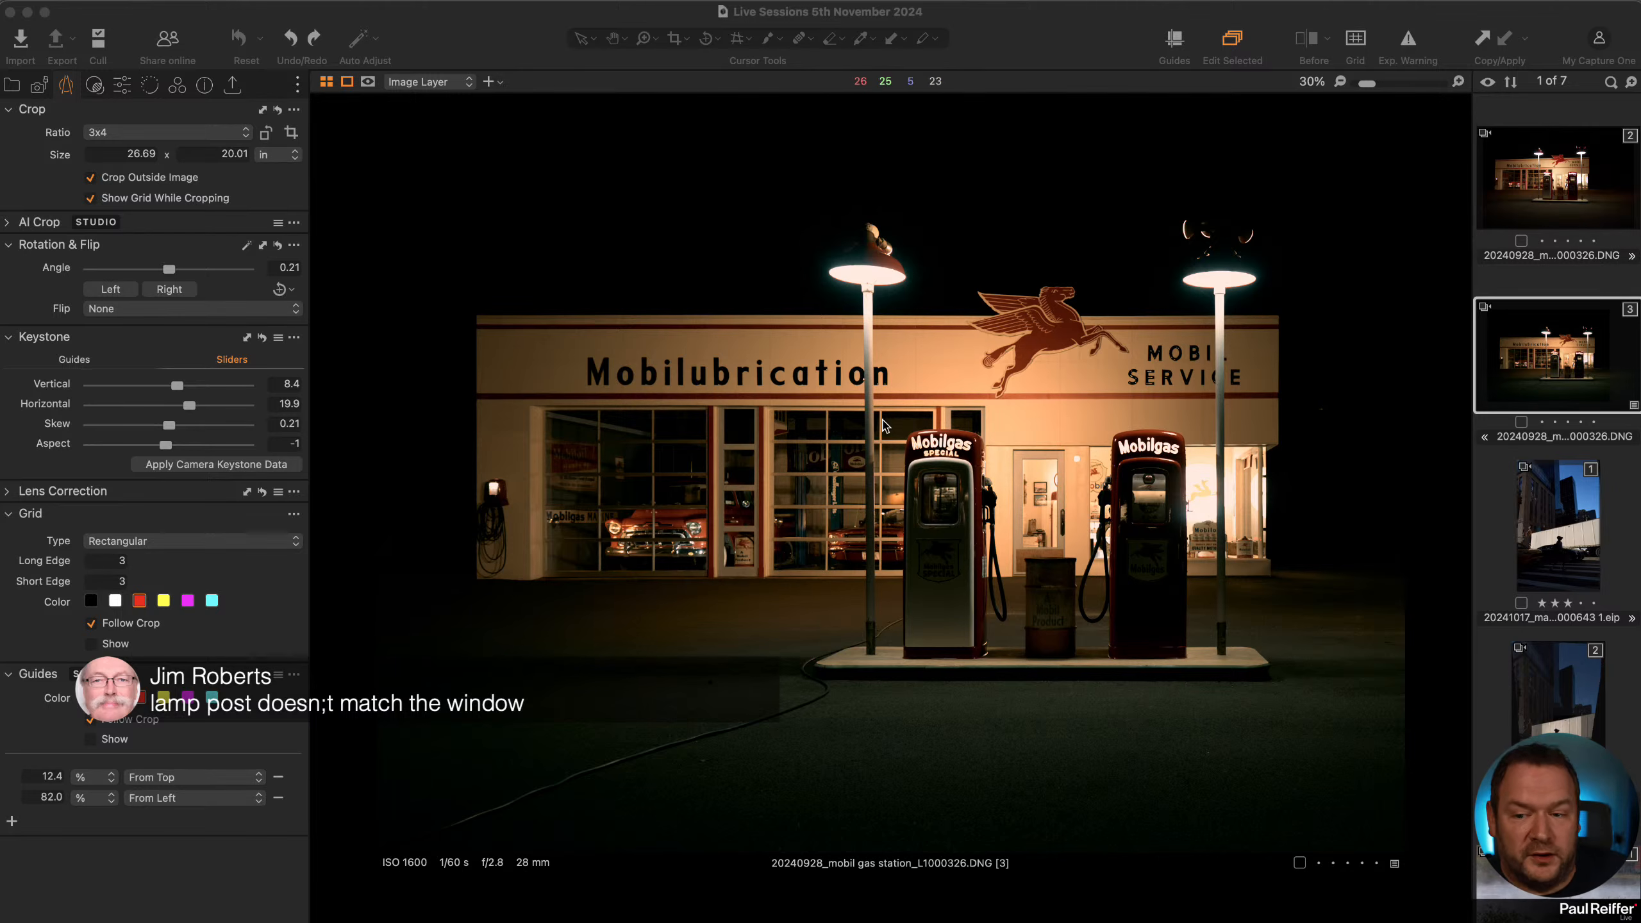
{"action": "scroll", "coordinate": [881, 418], "scroll_direction": "up", "scroll_amount": 5}
{"action": "scroll", "coordinate": [882, 418], "scroll_direction": "down", "scroll_amount": 3}
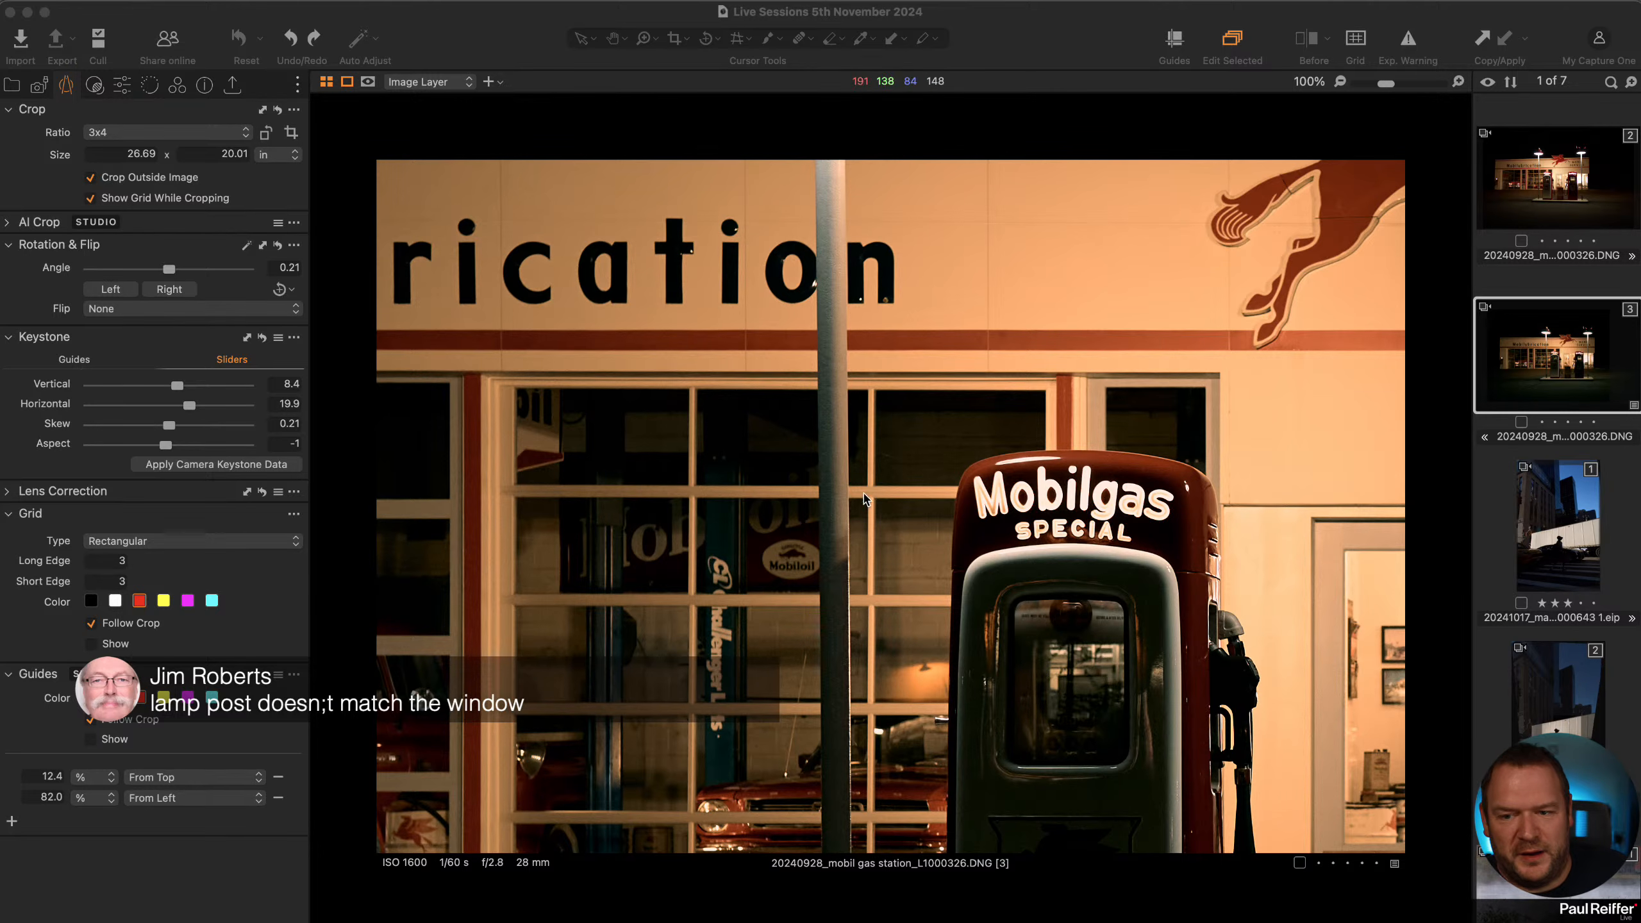
{"action": "left_click_drag", "start_coordinate": [921, 653], "coordinate": [916, 420]}
{"action": "key", "text": "."}
{"action": "key", "text": "h"}
{"action": "left_click_drag", "start_coordinate": [967, 703], "coordinate": [939, 619]}
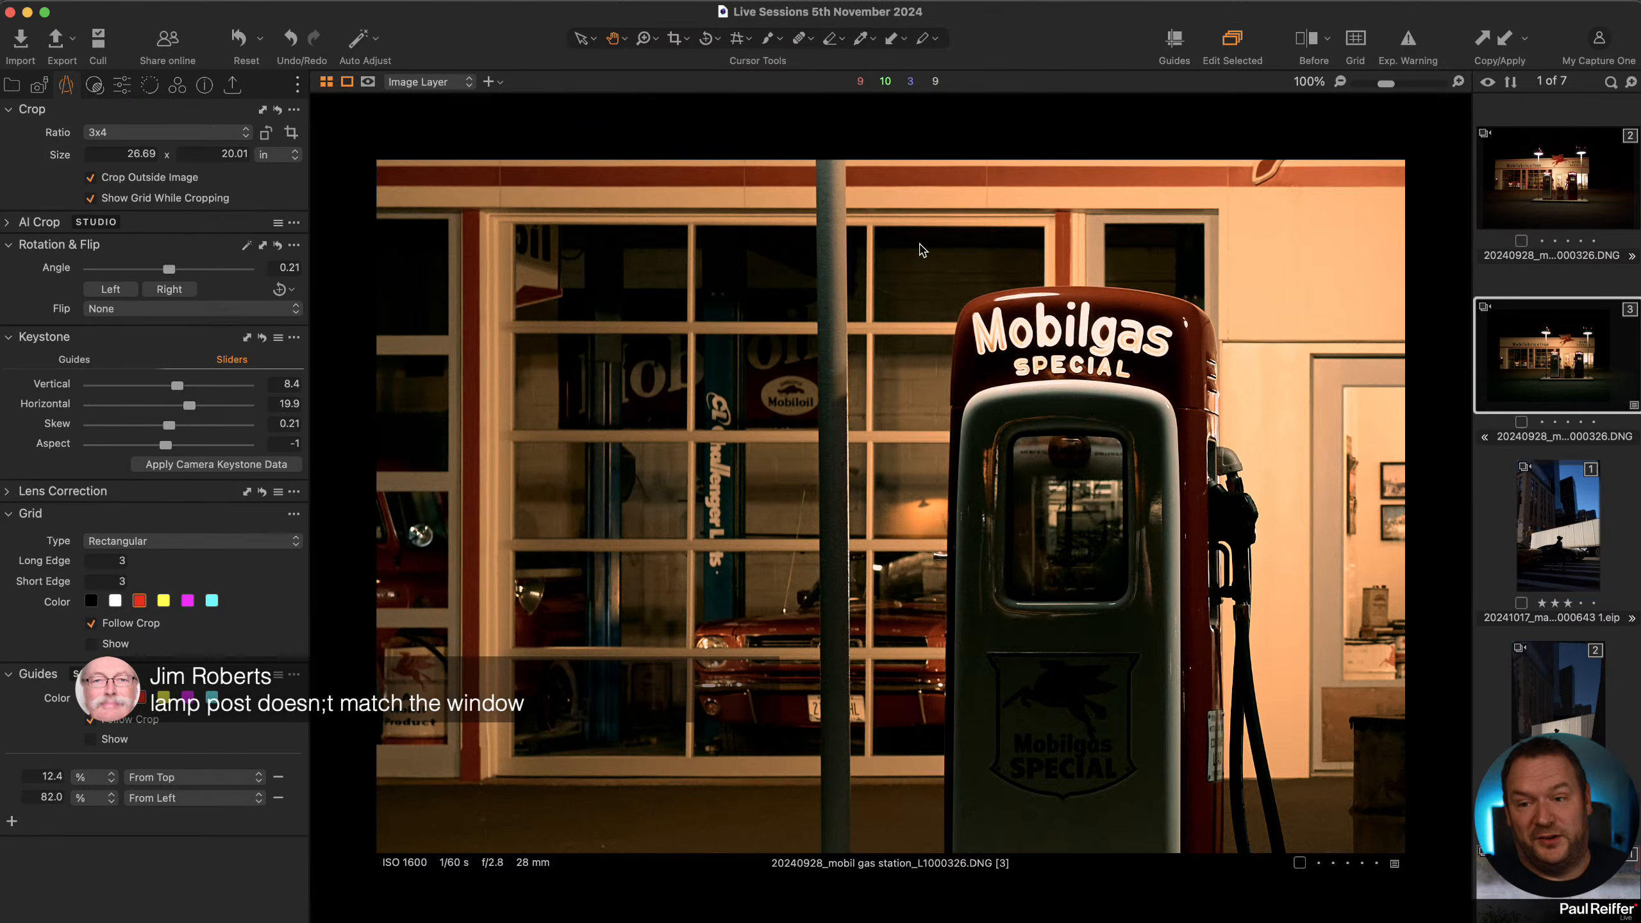
{"action": "key", "text": "z"}
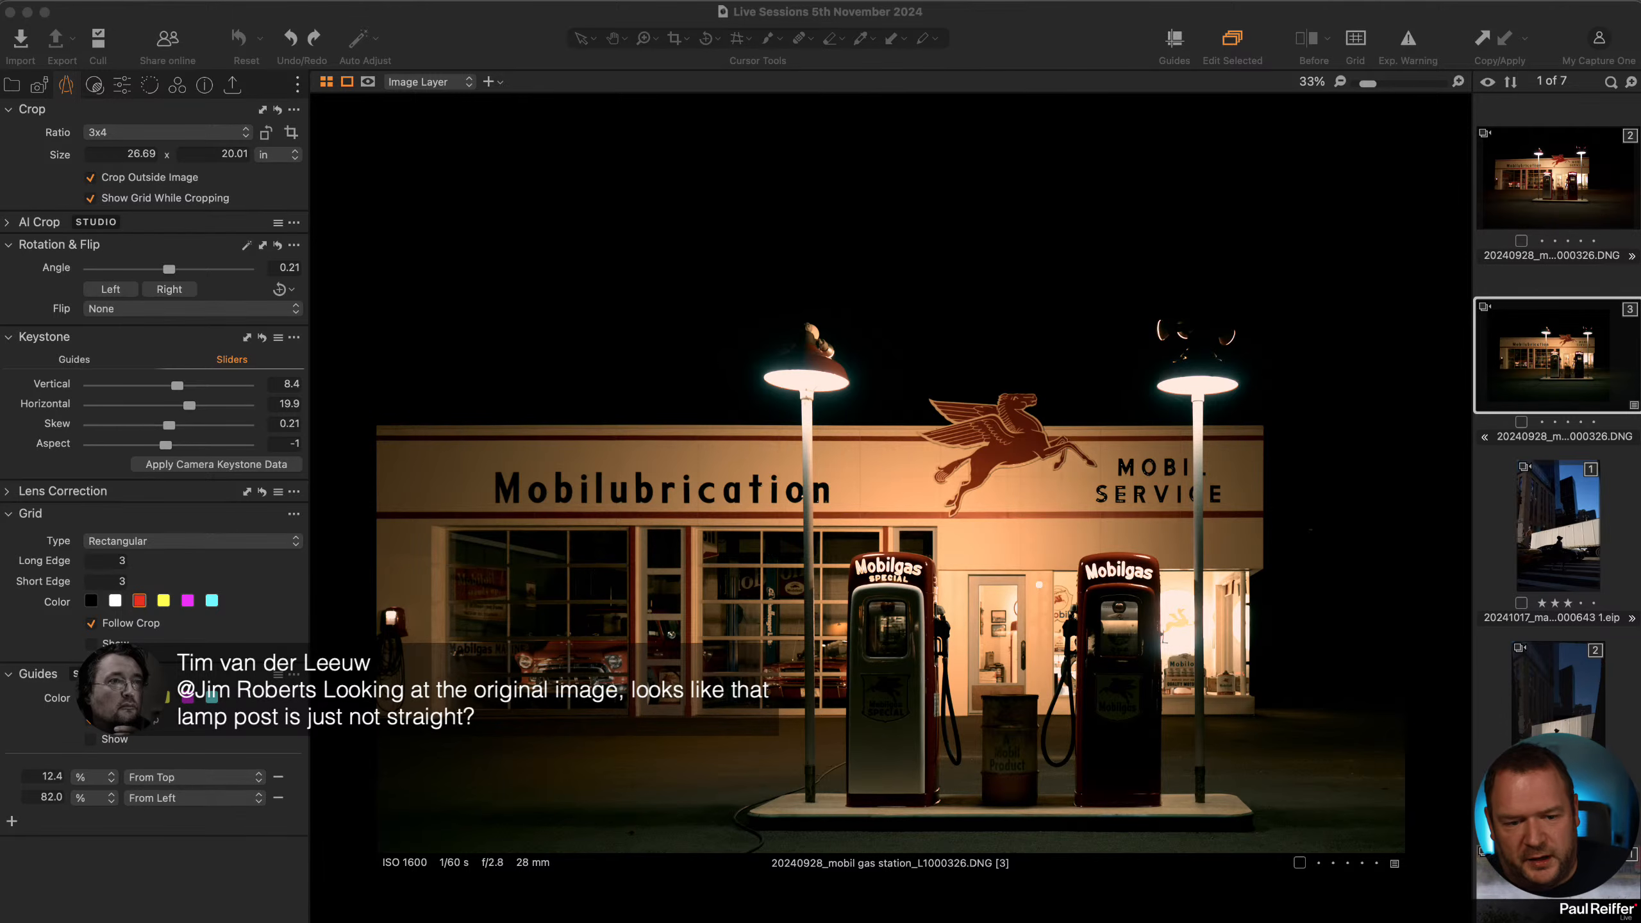
Compare the original variant with the cropped variant side by side, then return to the cropped variant.
{"action": "left_click", "coordinate": [1561, 173]}
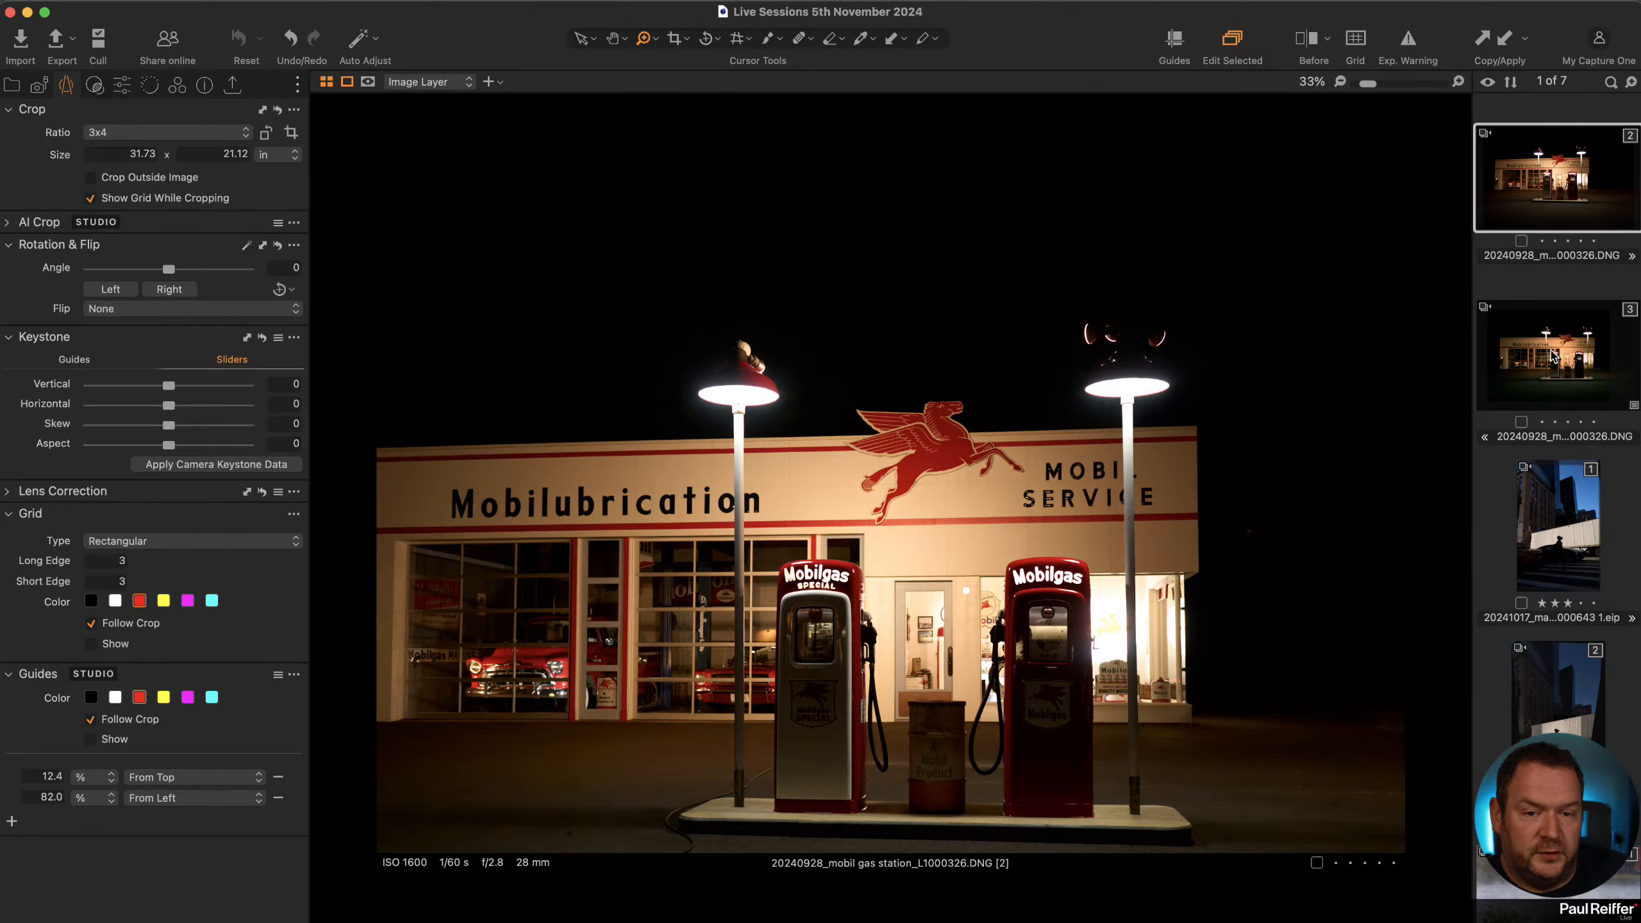
{"action": "left_click", "coordinate": [1551, 352]}
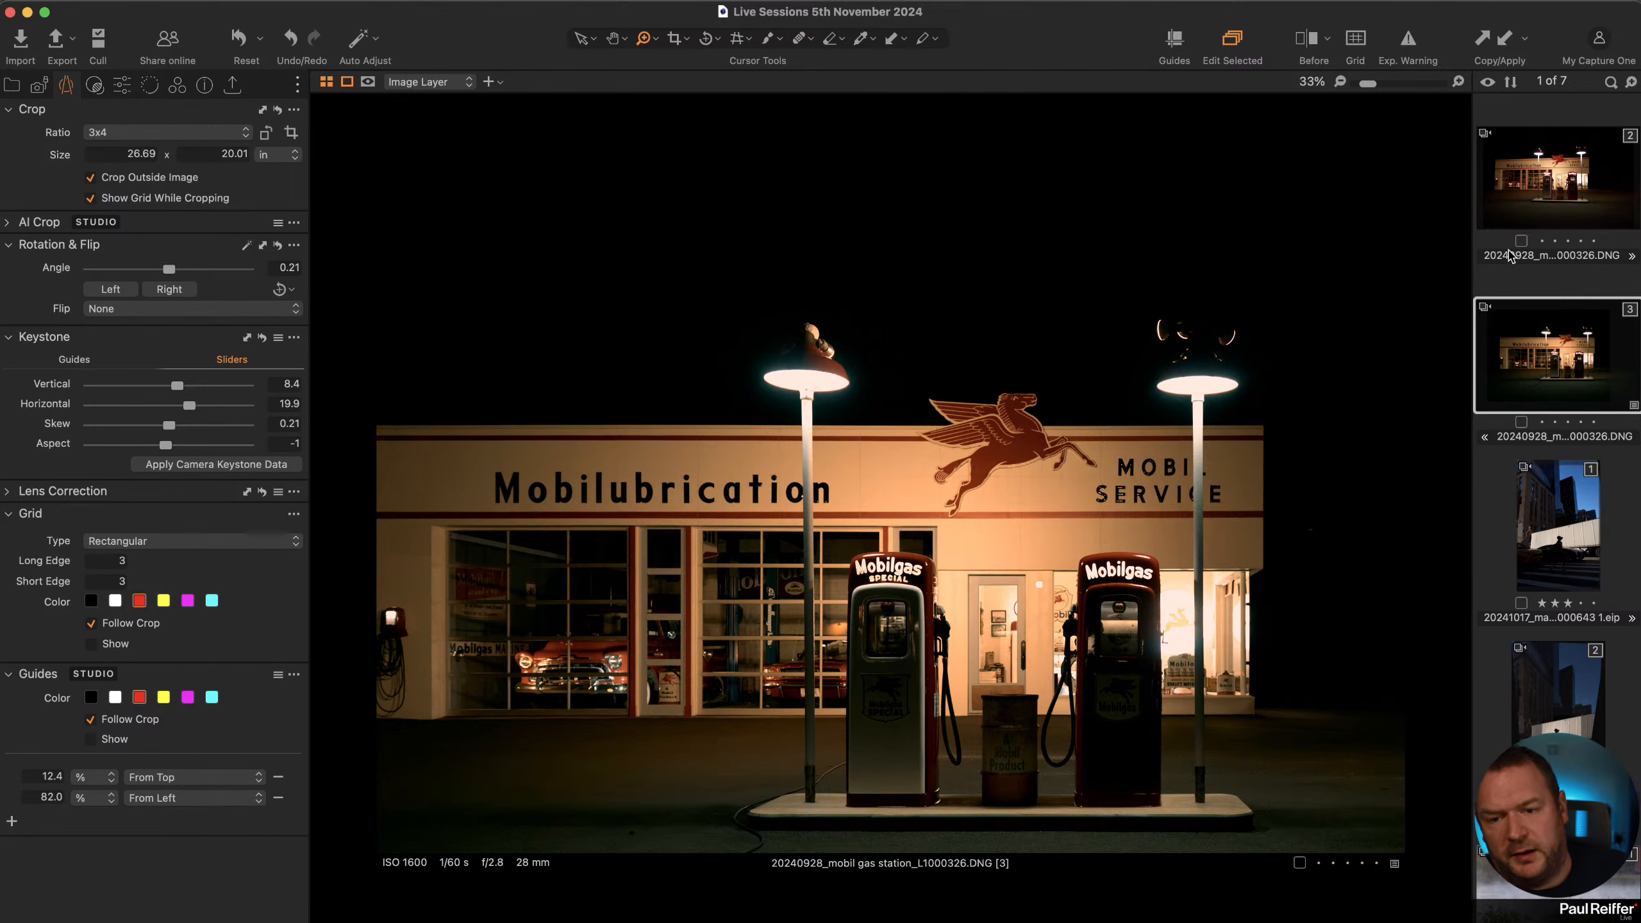
{"action": "left_click", "coordinate": [1565, 183], "text": "super"}
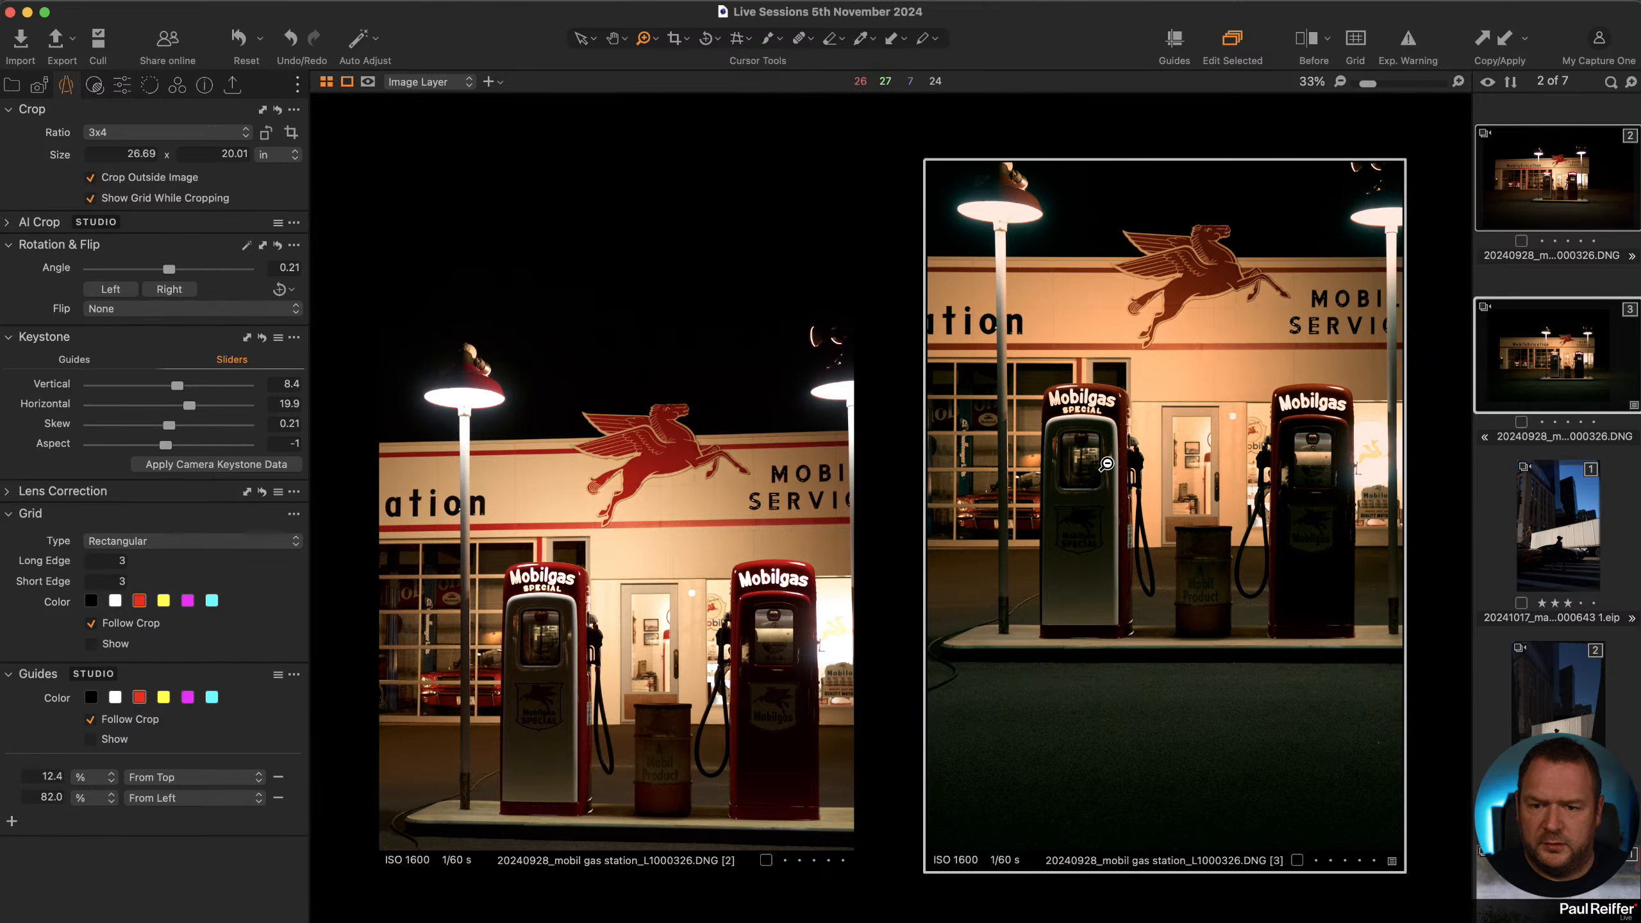
{"action": "left_click", "coordinate": [1106, 464]}
{"action": "left_click", "coordinate": [739, 557]}
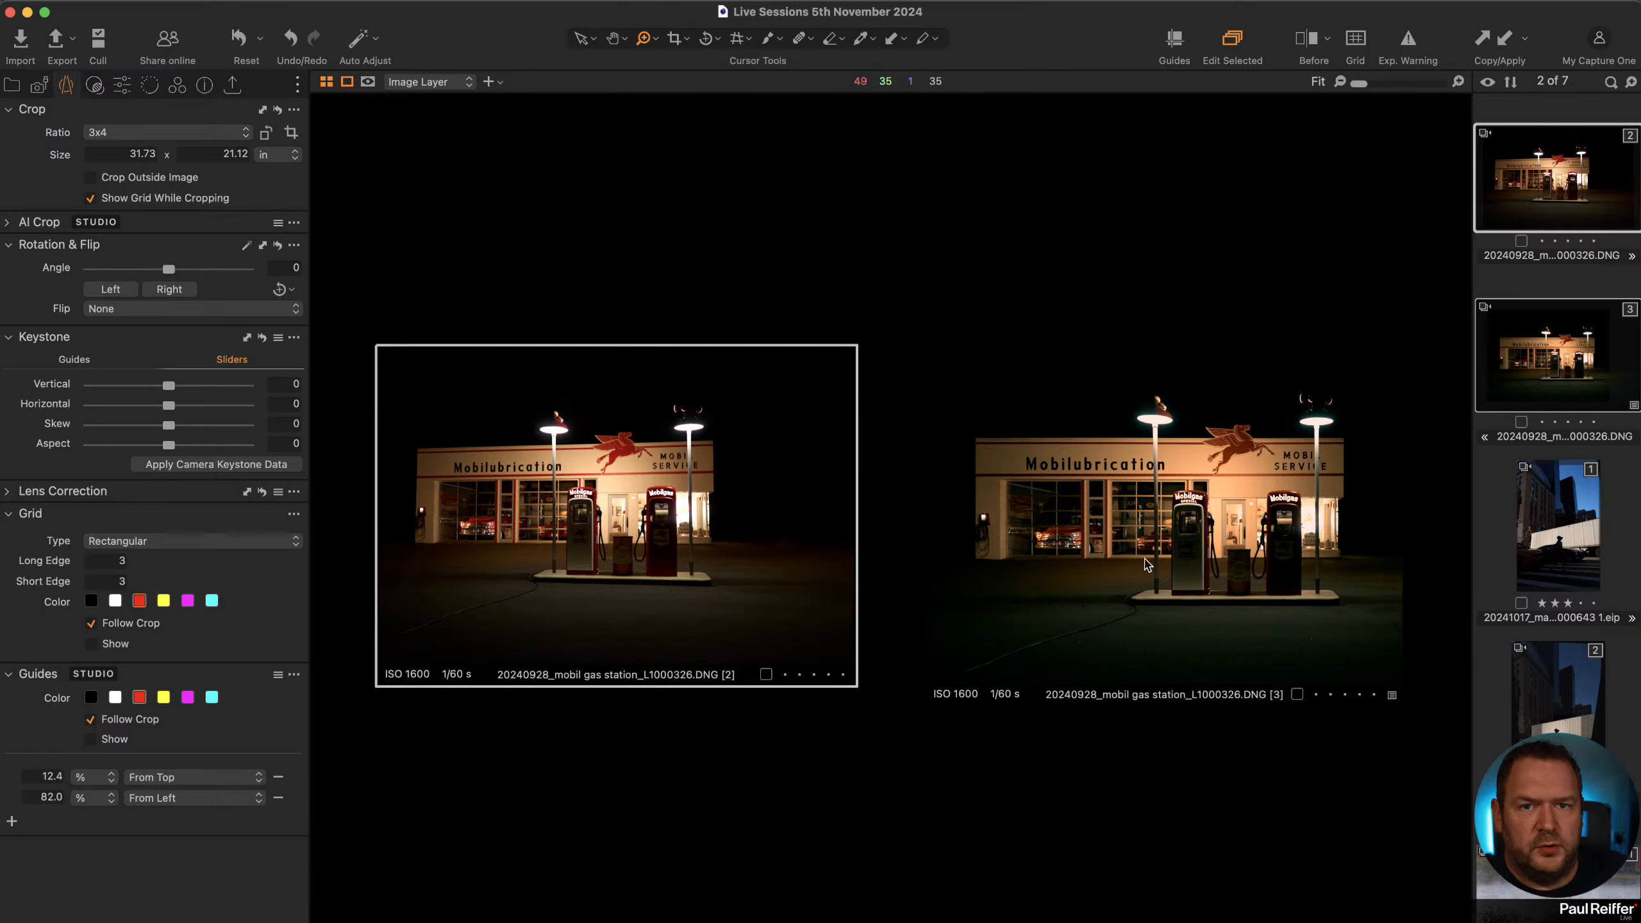
{"action": "left_click", "coordinate": [1514, 374]}
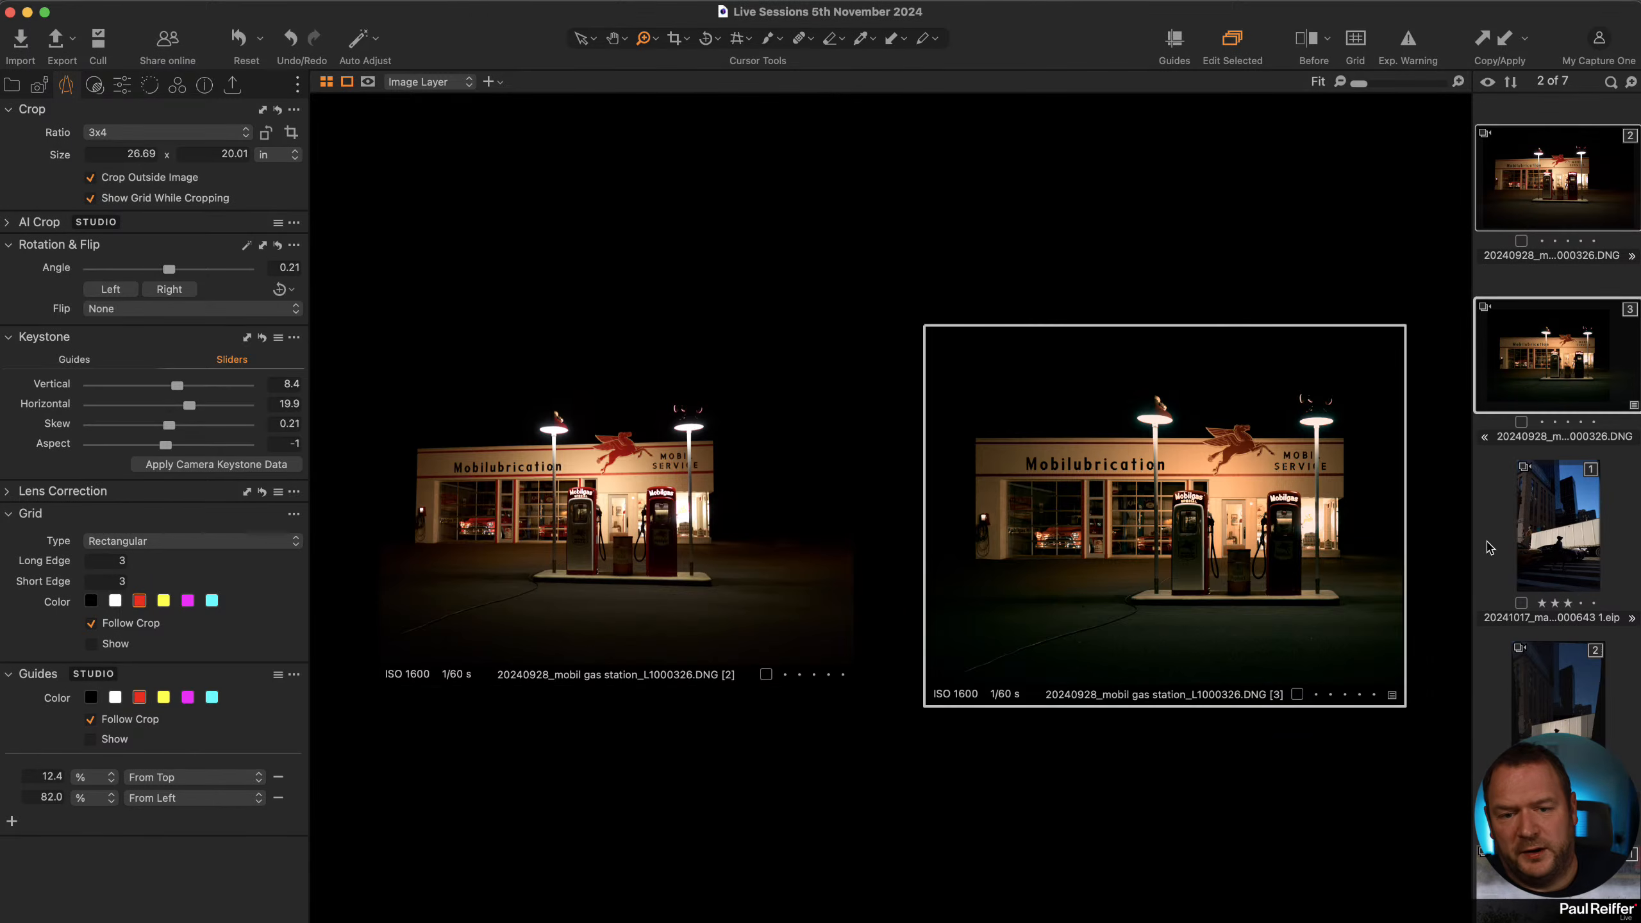
{"action": "left_click", "coordinate": [1487, 542]}
{"action": "left_click", "coordinate": [1554, 351]}
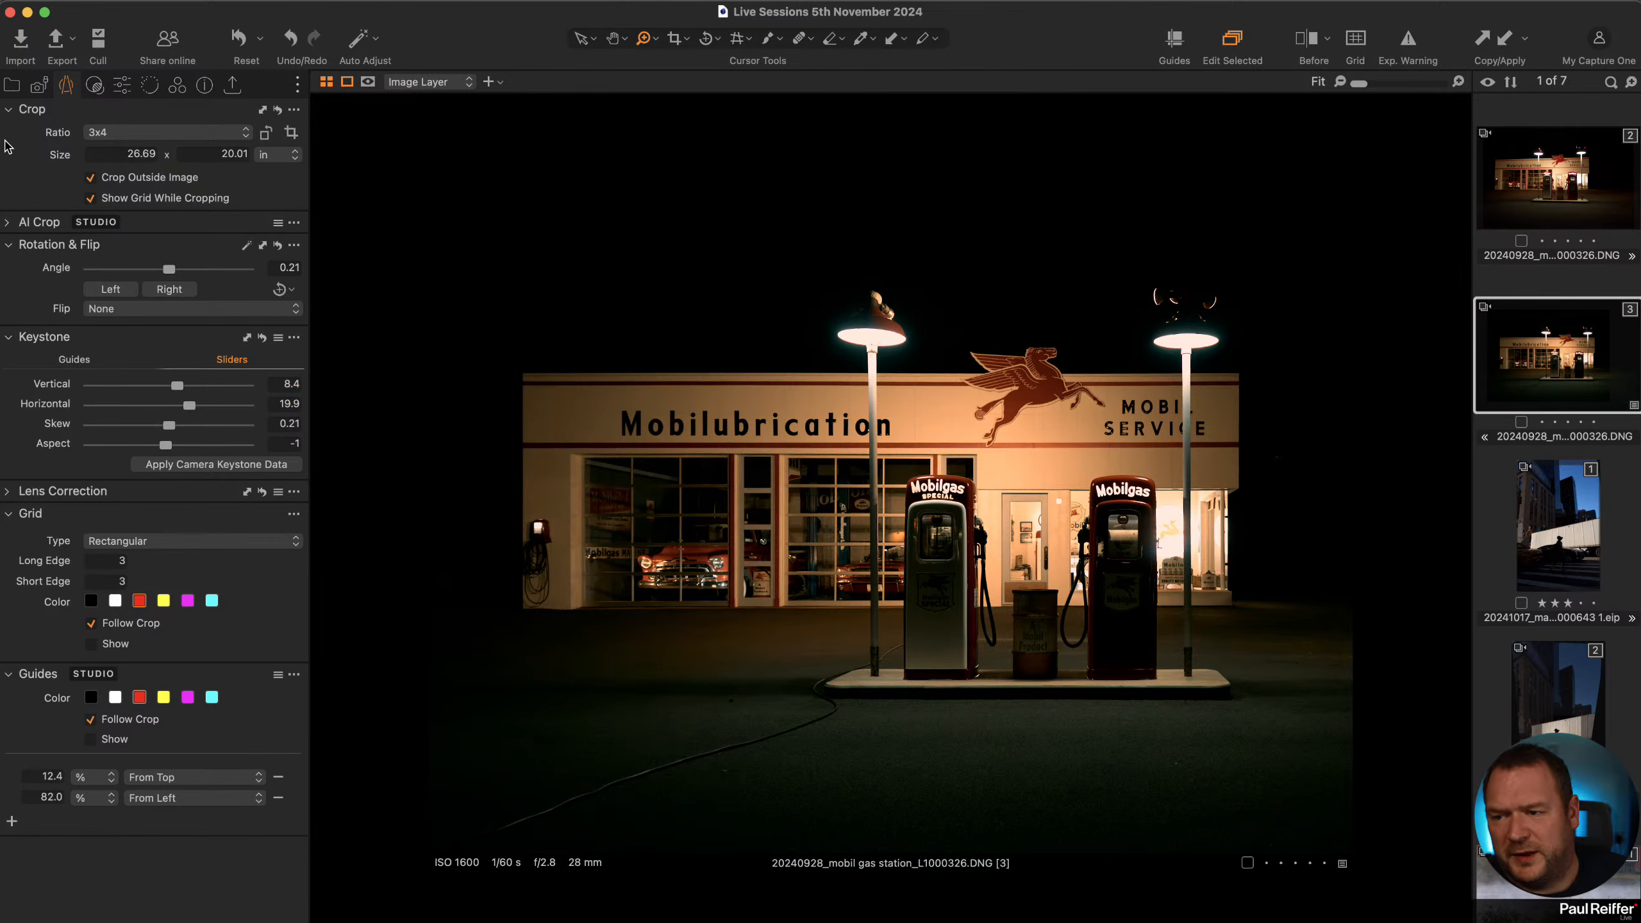
Lower the White slider to -81 while checking the exposure warning overlay.
{"action": "left_click", "coordinate": [122, 85]}
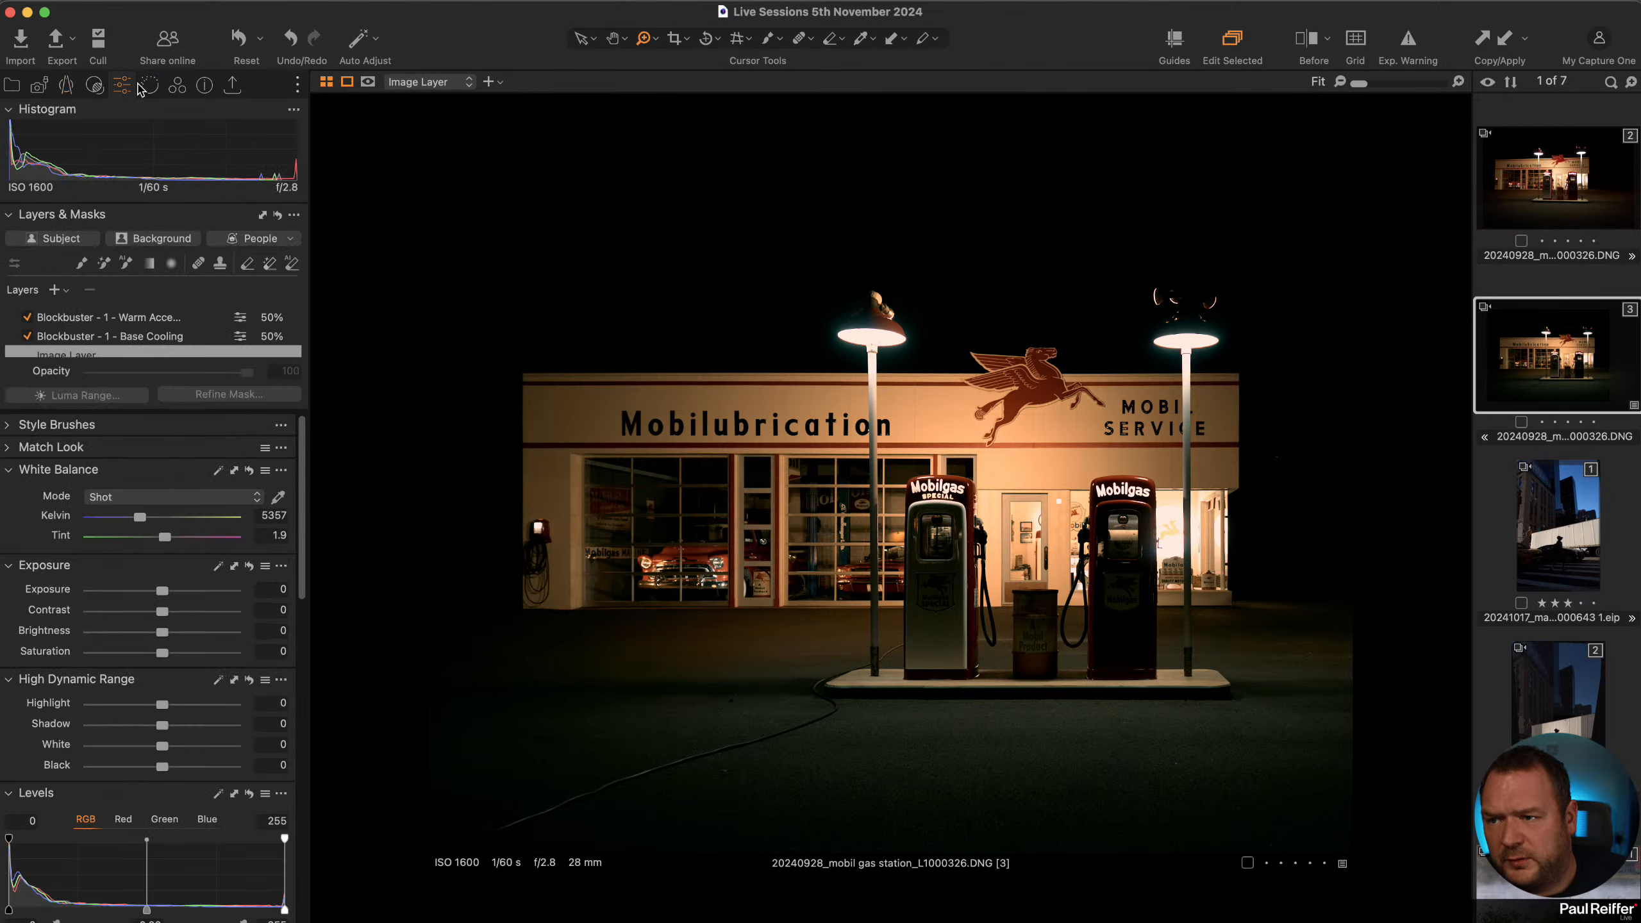
{"action": "left_click", "coordinate": [1408, 40]}
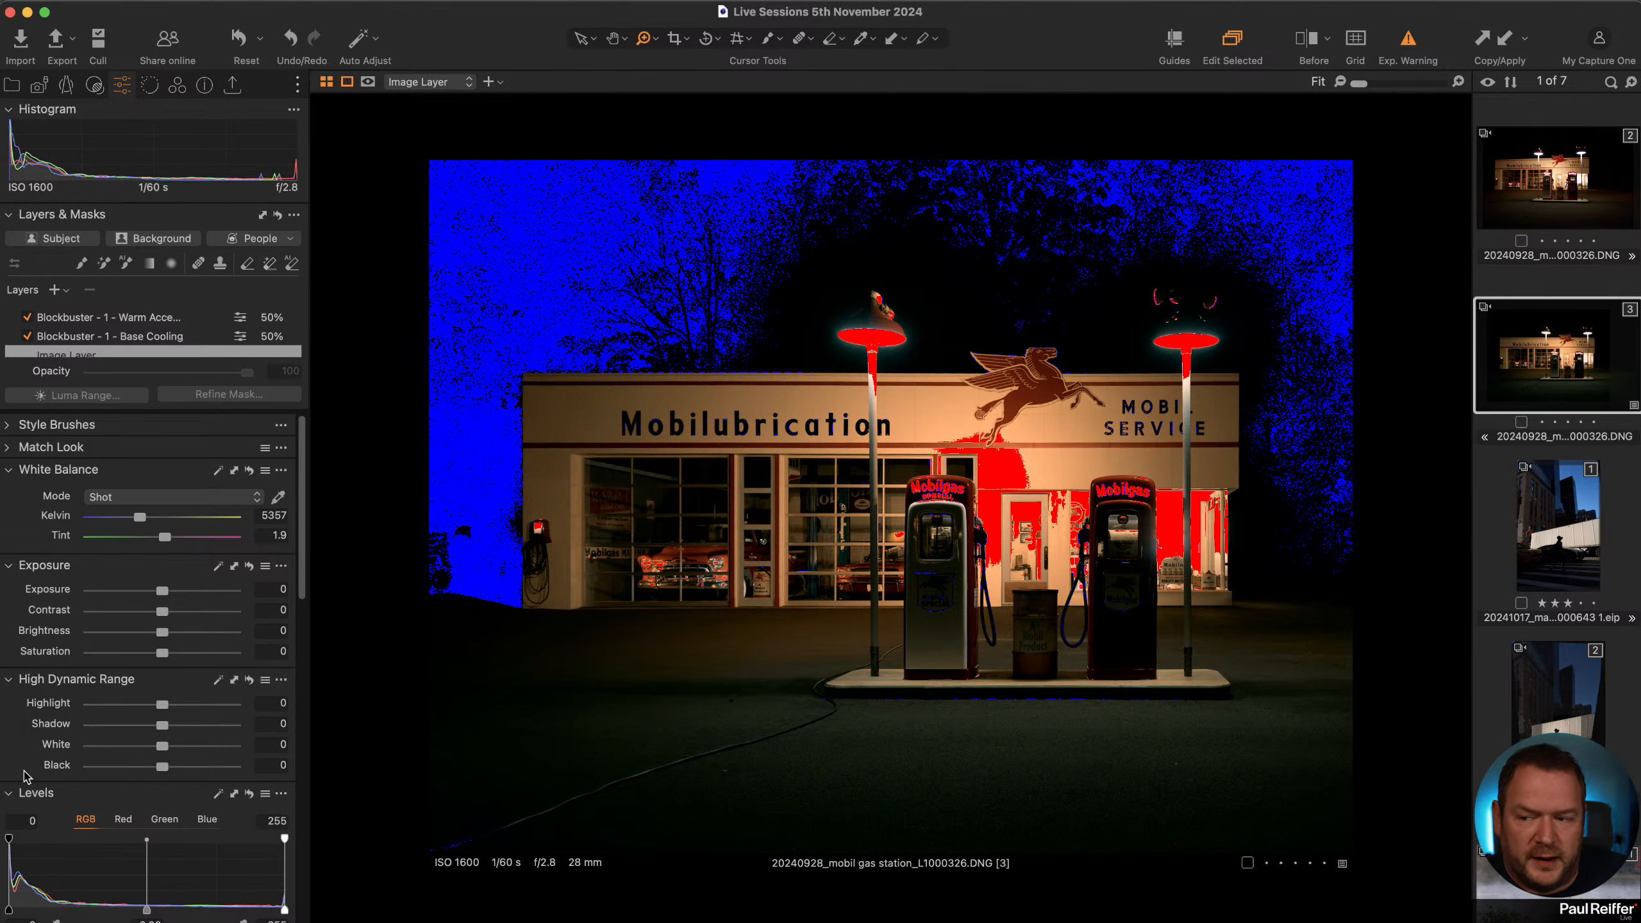
{"action": "left_click_drag", "start_coordinate": [169, 748], "coordinate": [106, 748]}
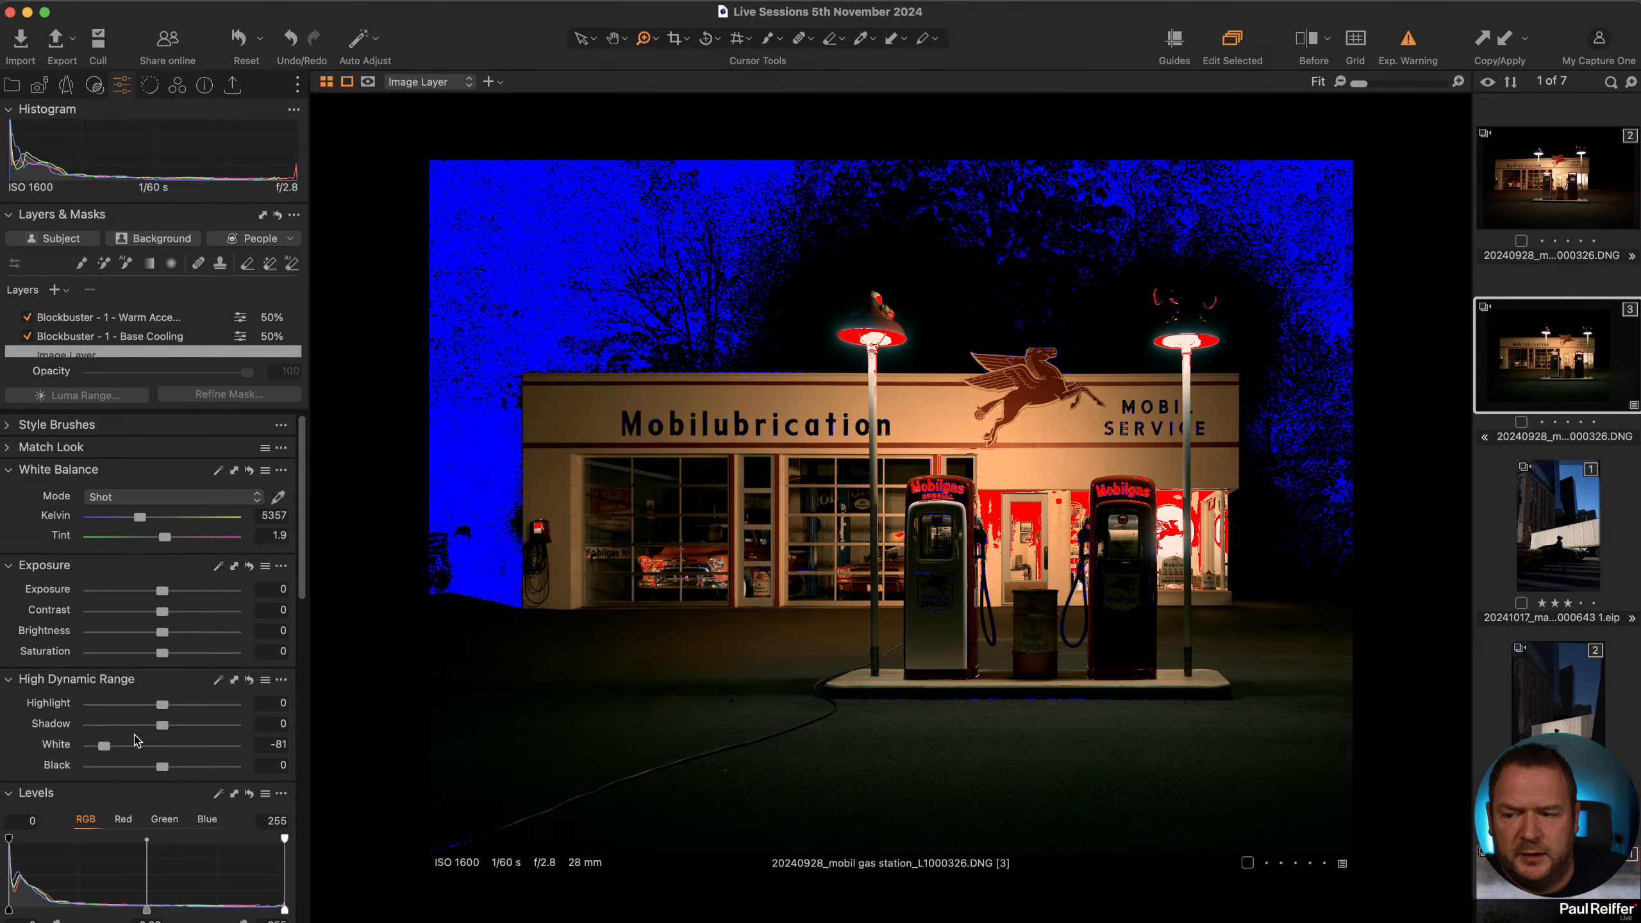
{"action": "left_click", "coordinate": [1407, 40]}
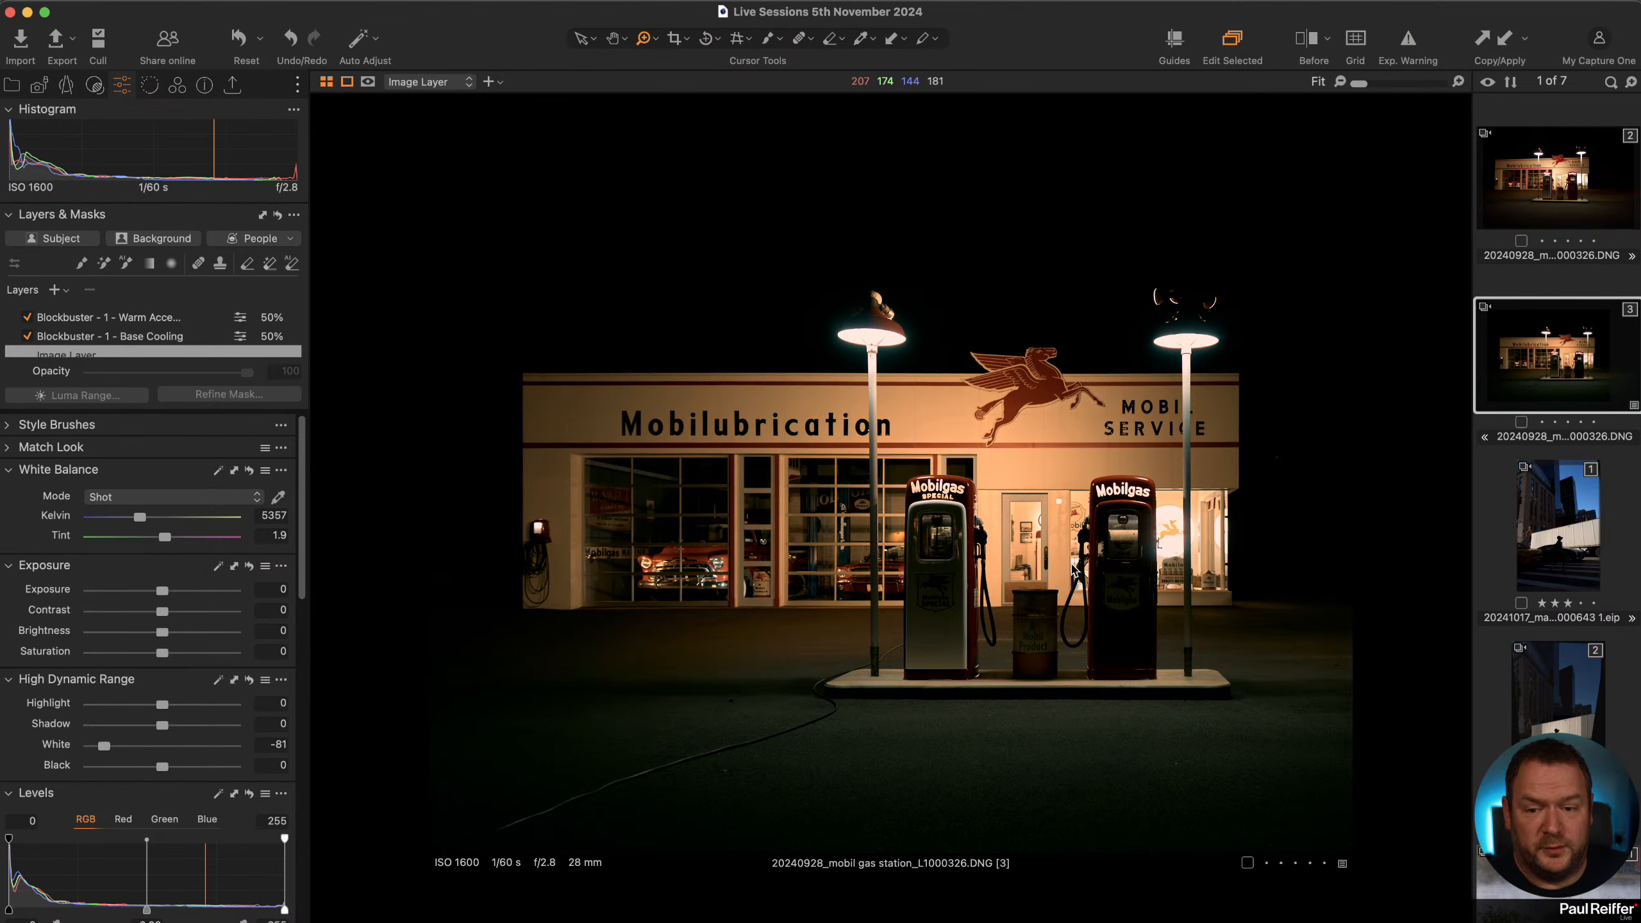
Reset and restore the White adjustment repeatedly to compare its effect.
{"action": "double_click", "coordinate": [57, 747]}
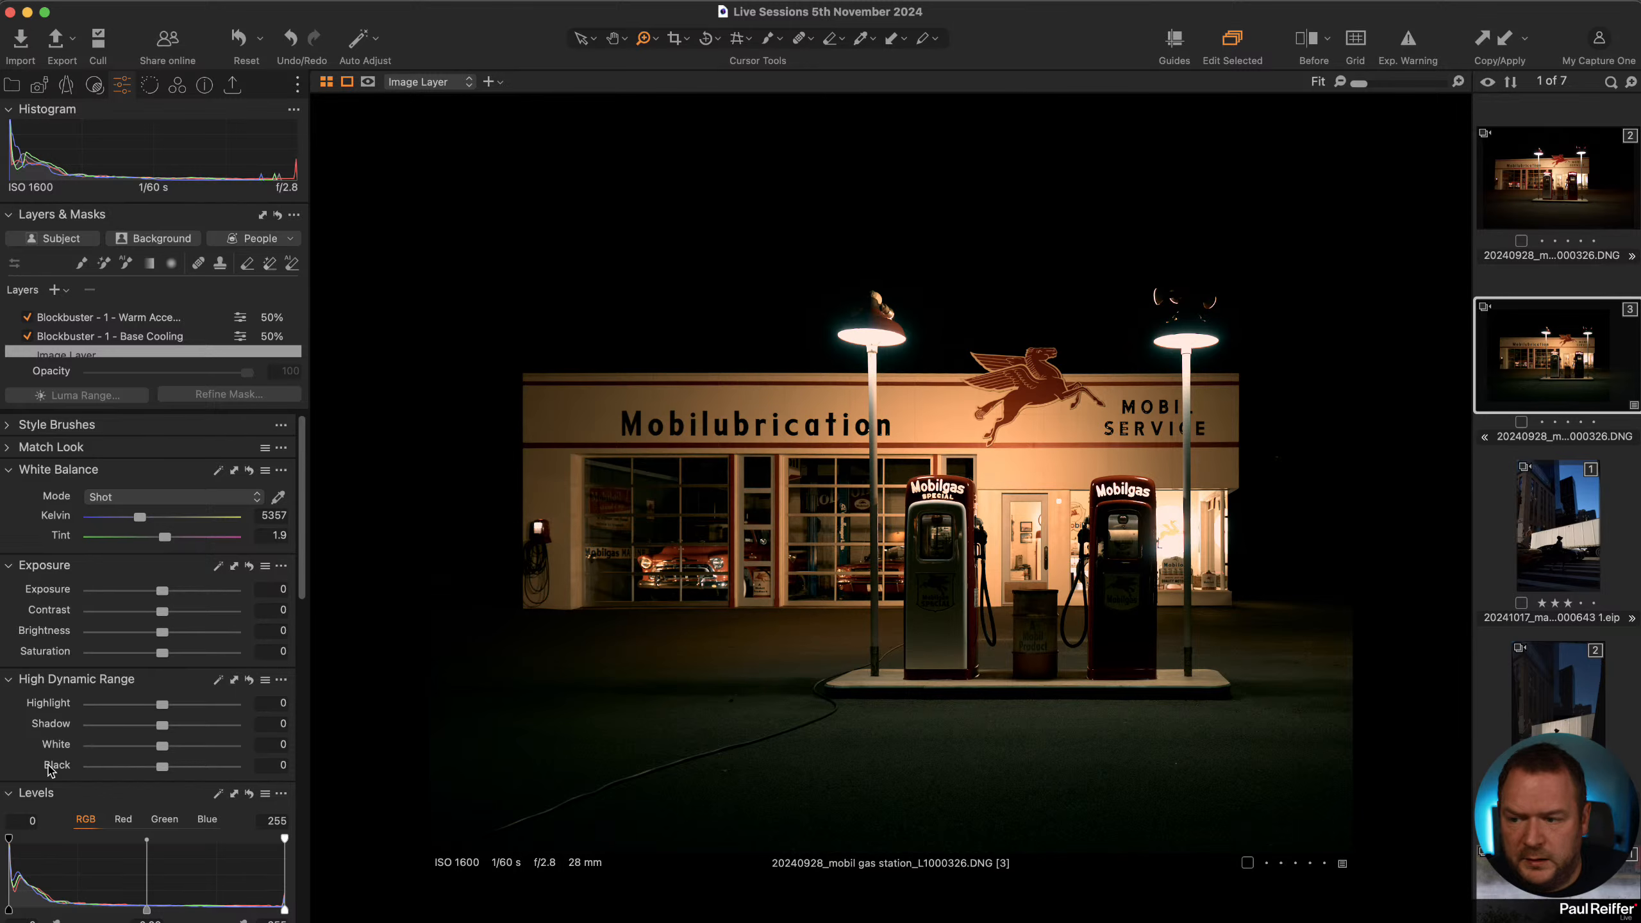
{"action": "double_click", "coordinate": [63, 748]}
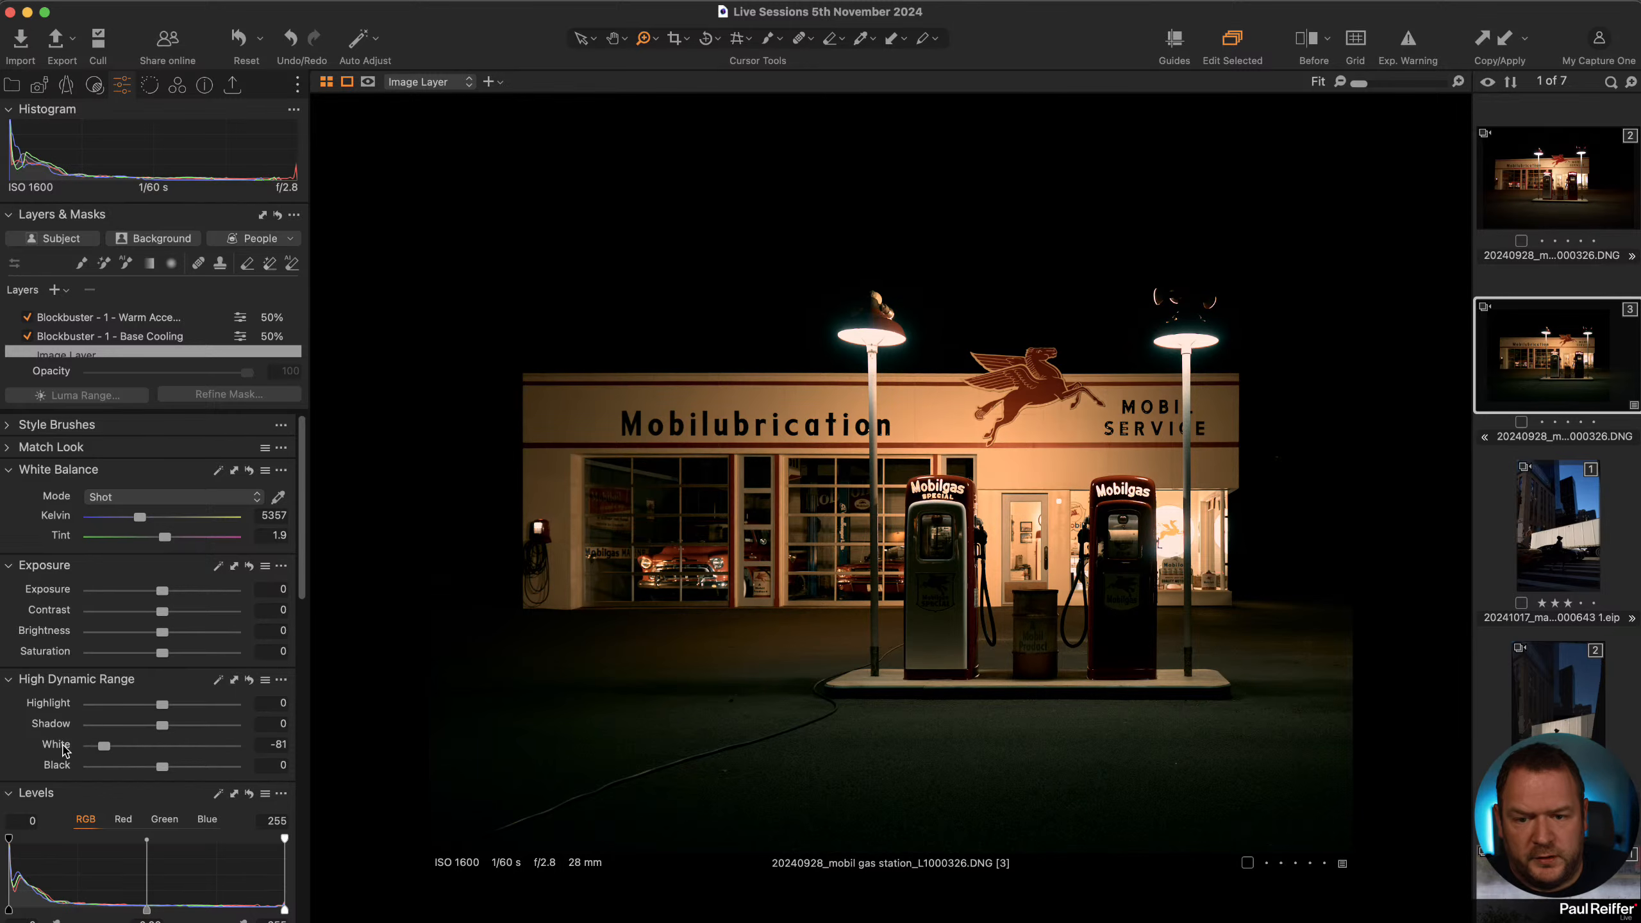
{"action": "double_click", "coordinate": [63, 749]}
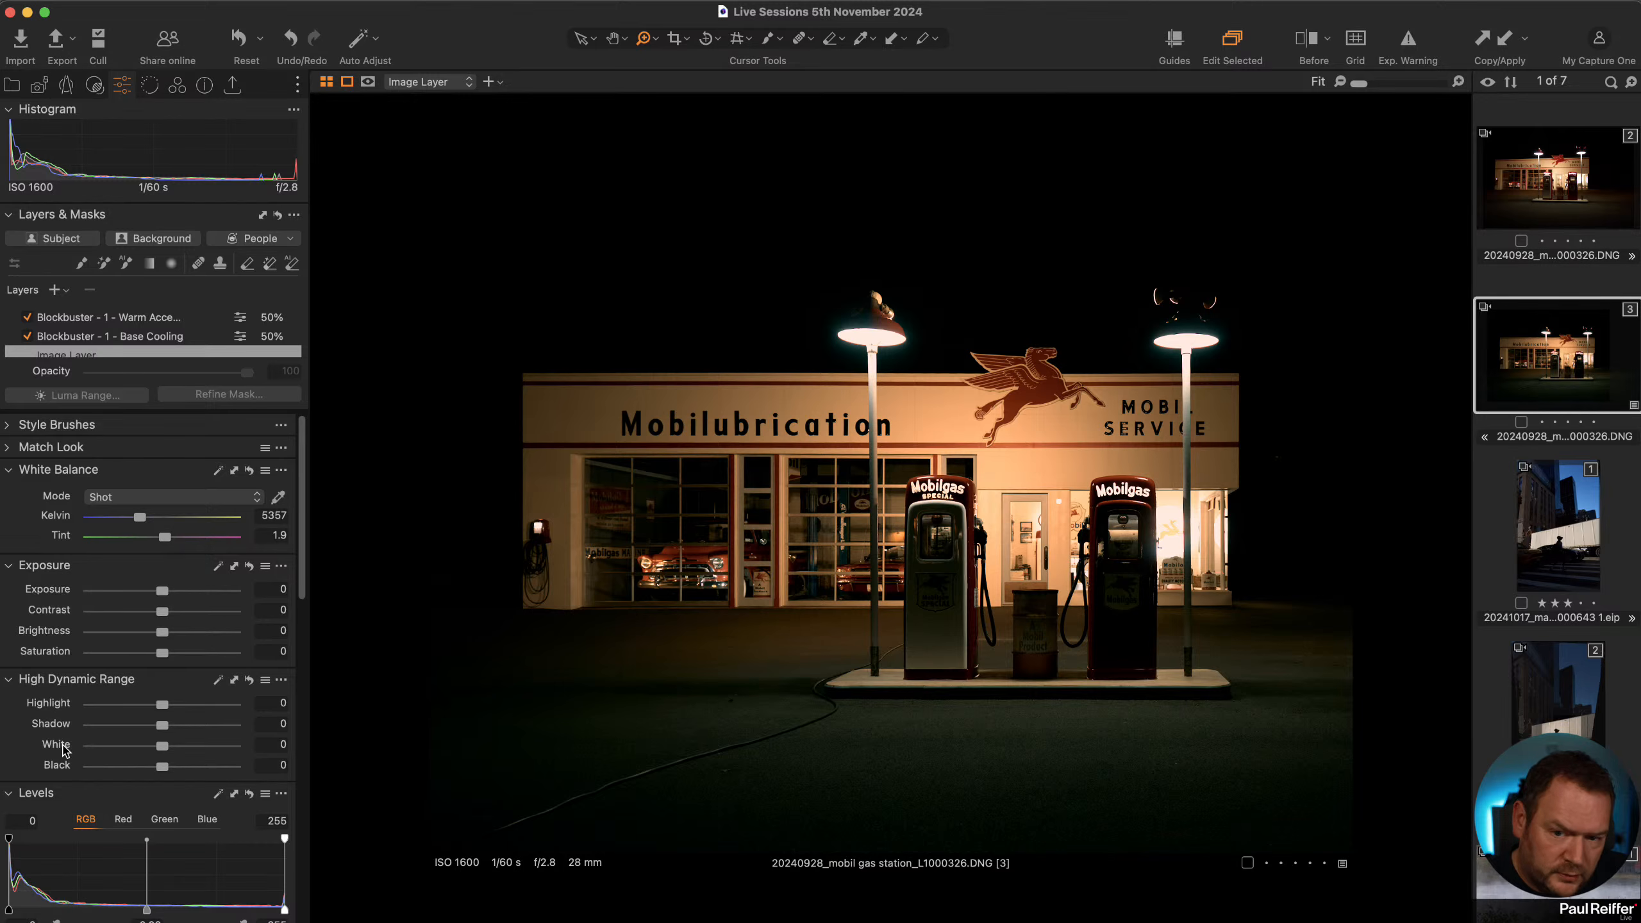
{"action": "double_click", "coordinate": [62, 748]}
{"action": "double_click", "coordinate": [63, 748]}
{"action": "double_click", "coordinate": [62, 748]}
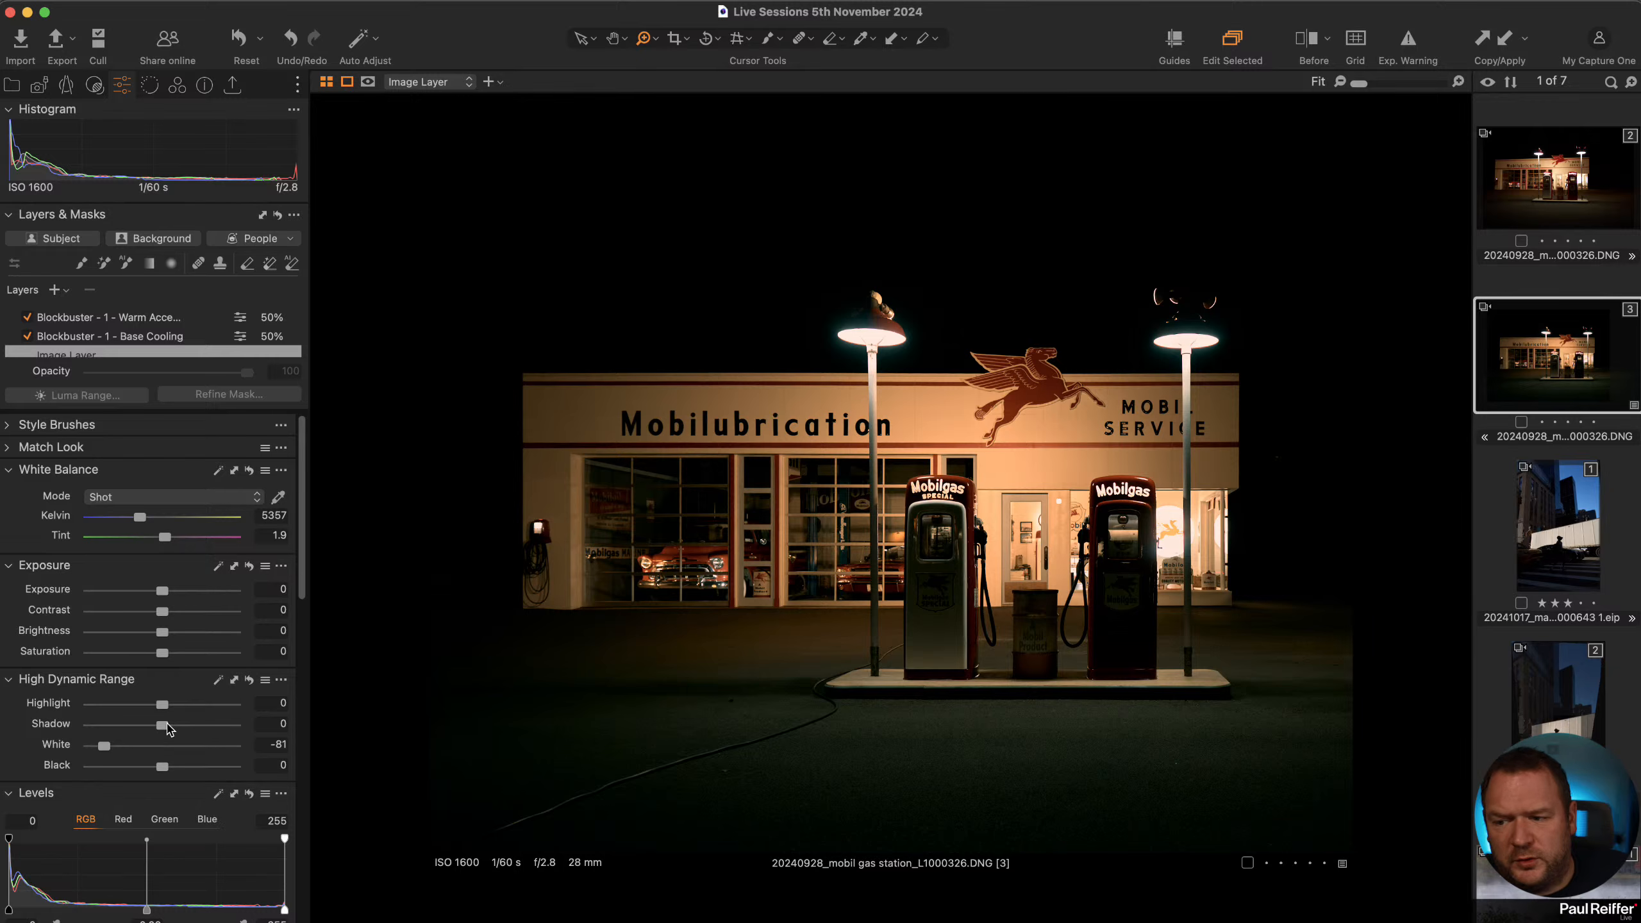
Try and reset a Shadow increase, then raise Brightness to 7.
{"action": "left_click_drag", "start_coordinate": [165, 730], "coordinate": [169, 732]}
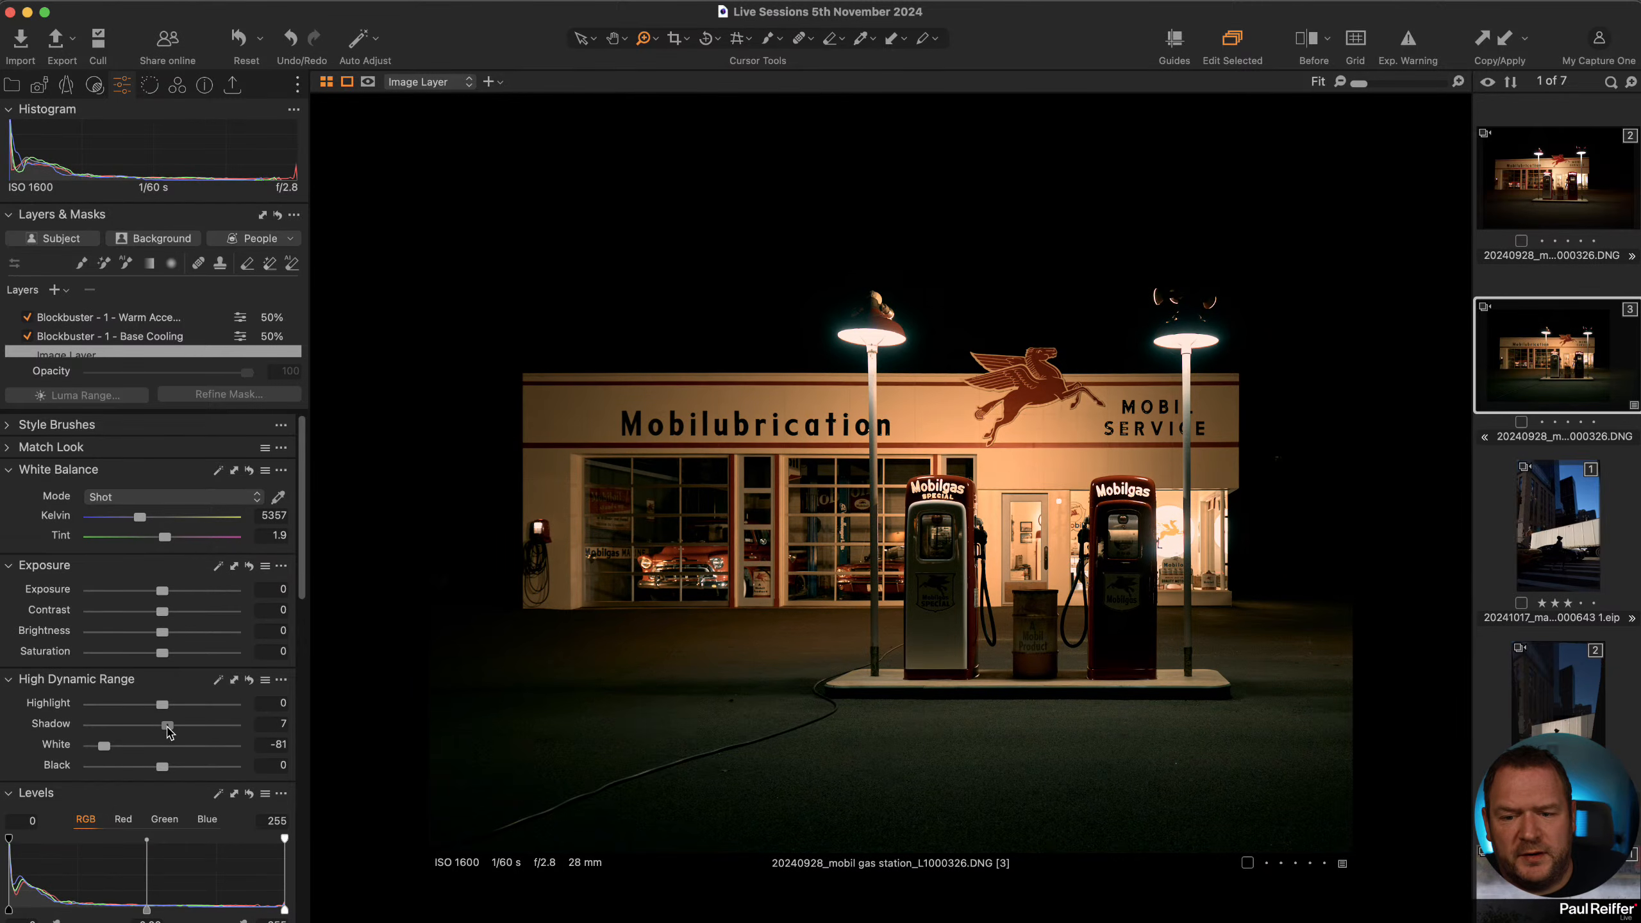
{"action": "double_click", "coordinate": [168, 727]}
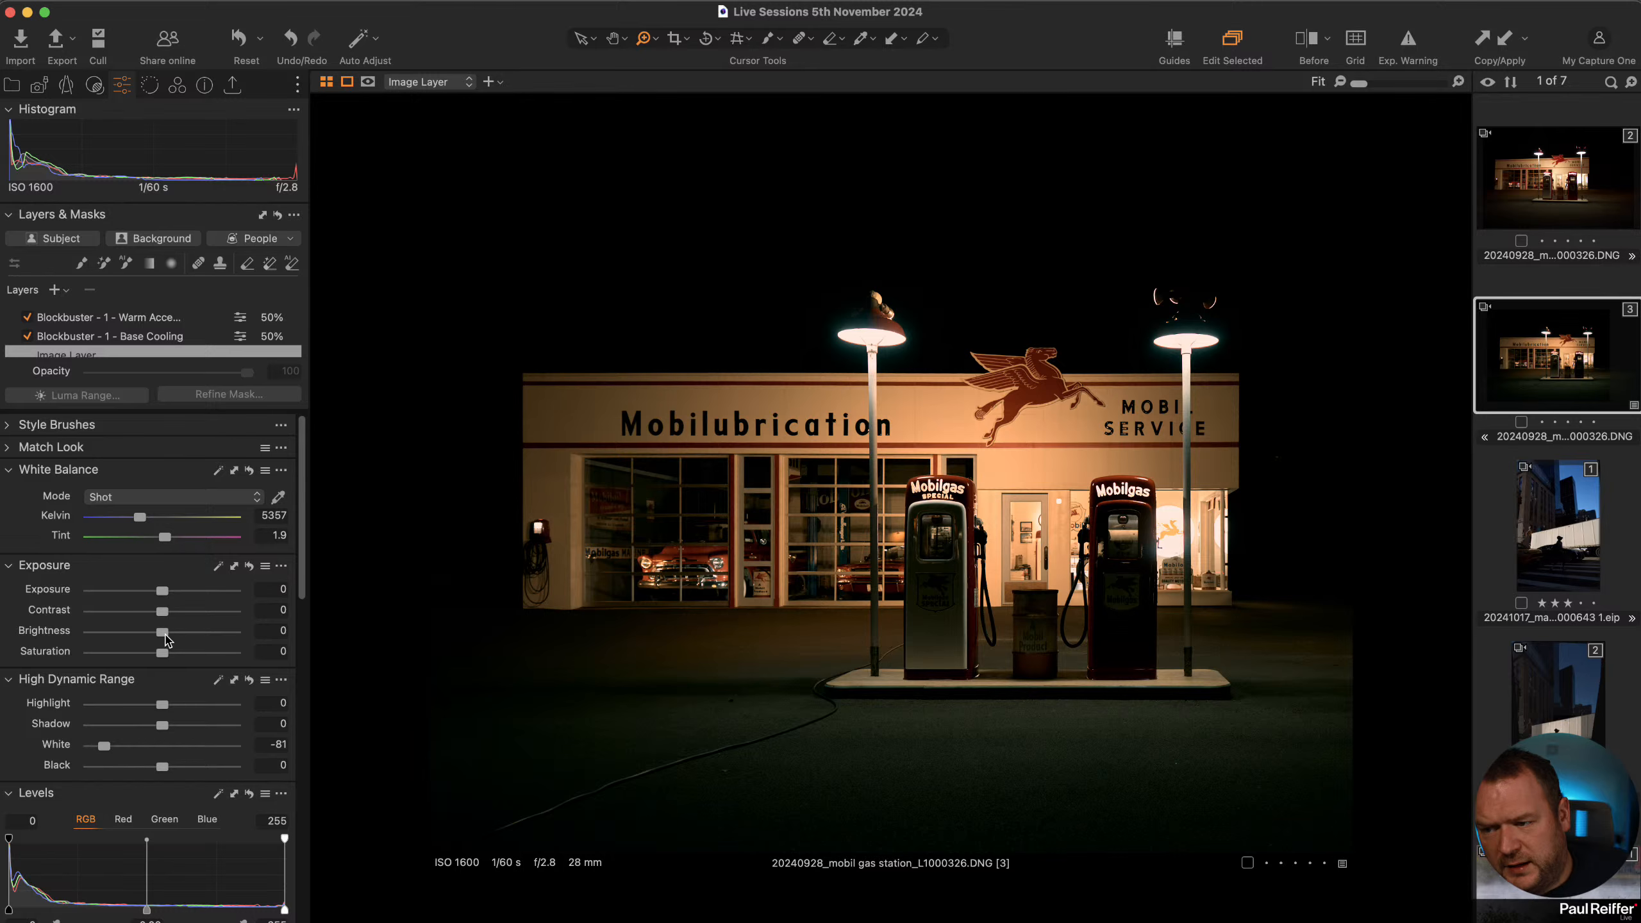
{"action": "left_click_drag", "start_coordinate": [167, 636], "coordinate": [174, 637]}
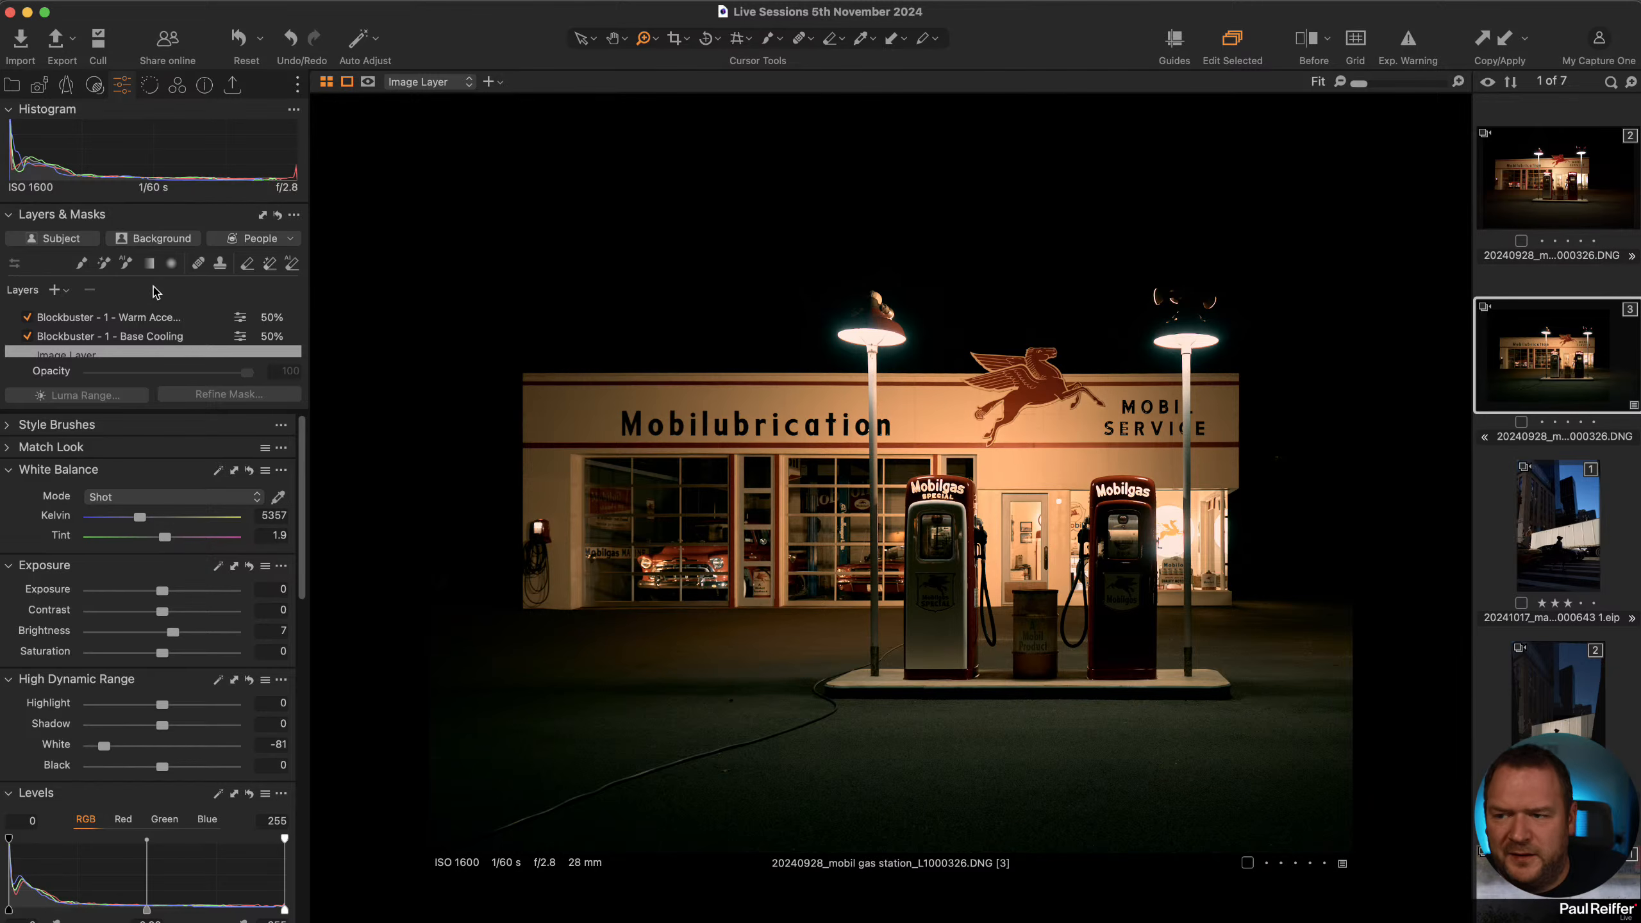
Add an adjustment layer and draw a linear gradient mask over the foreground ground.
{"action": "left_click", "coordinate": [54, 290]}
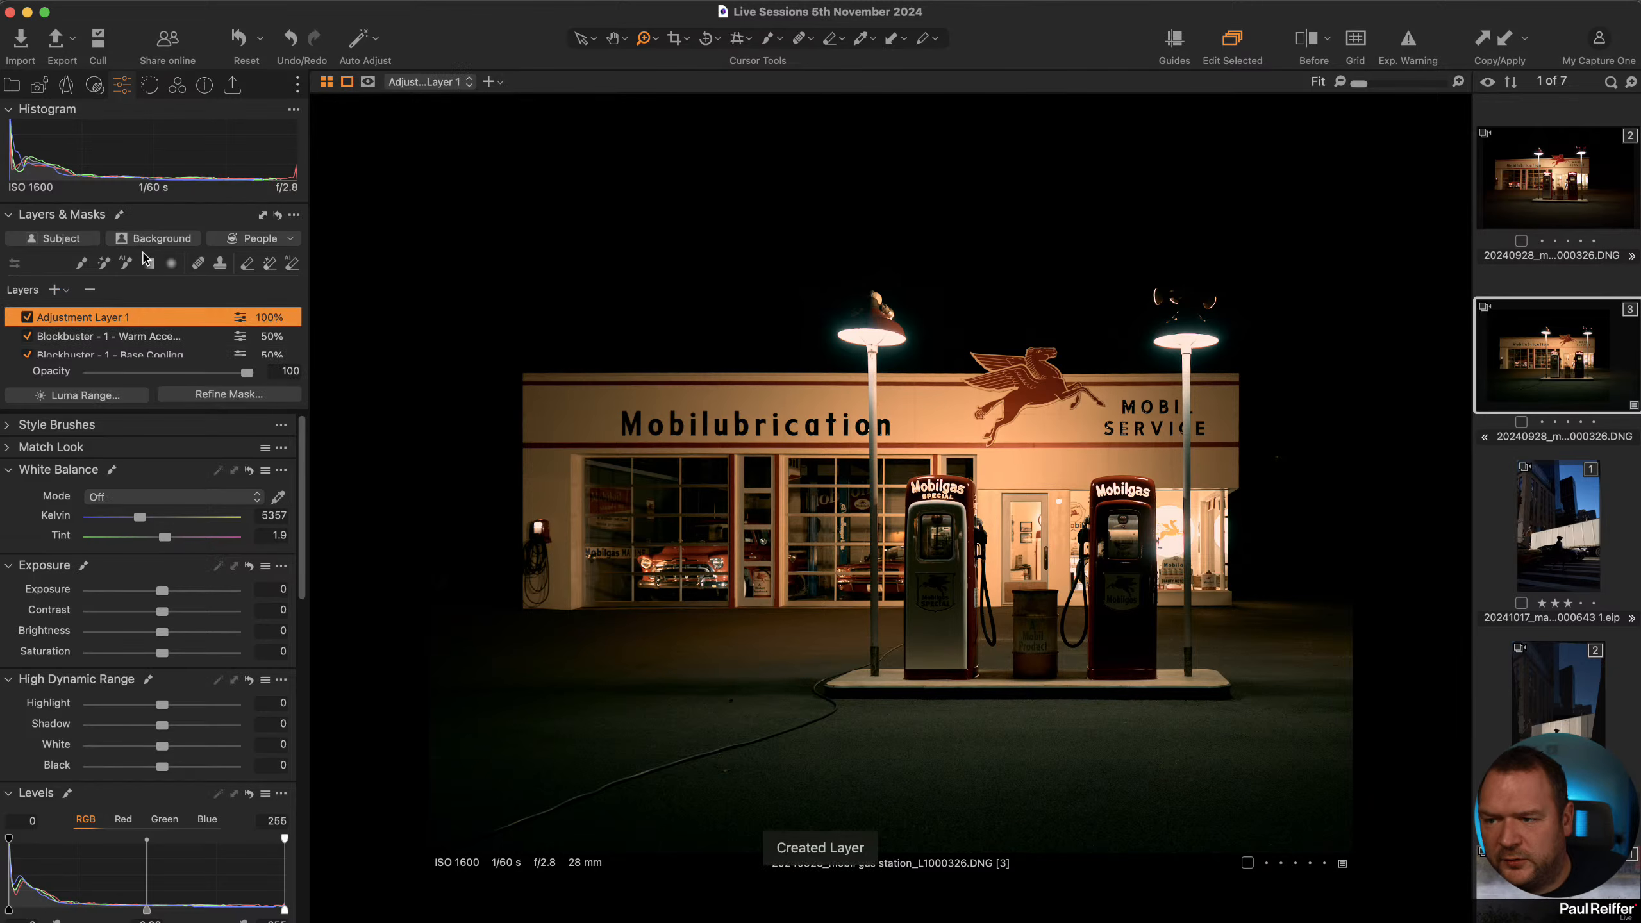
{"action": "left_click", "coordinate": [149, 265]}
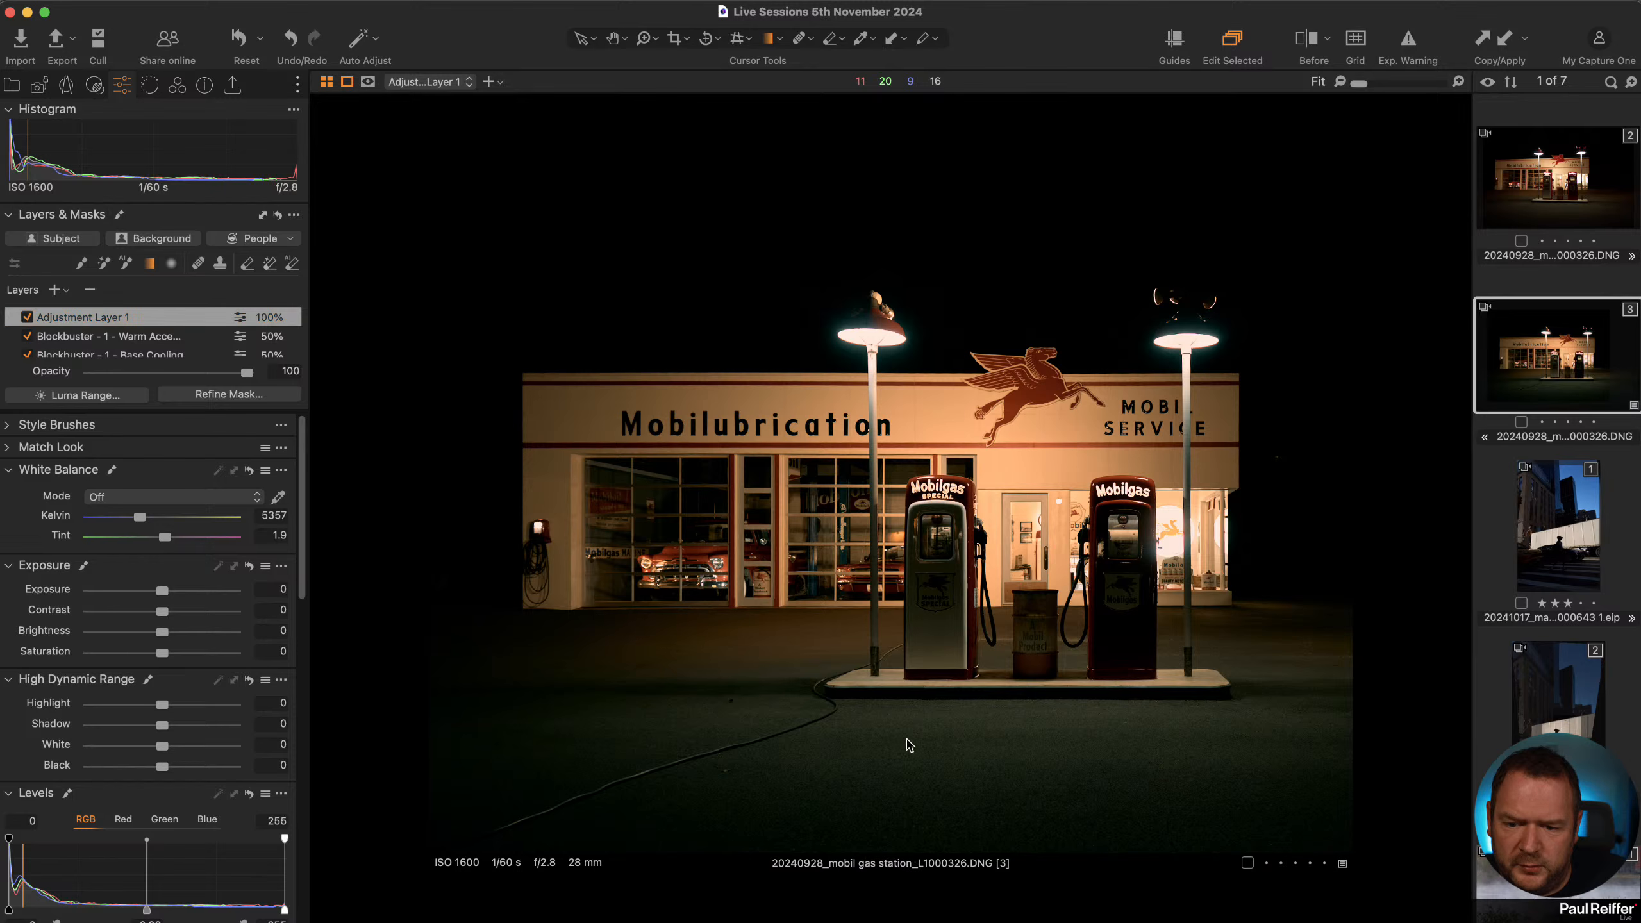
{"action": "left_click_drag", "start_coordinate": [913, 845], "coordinate": [922, 705]}
{"action": "left_click_drag", "start_coordinate": [915, 699], "coordinate": [919, 698]}
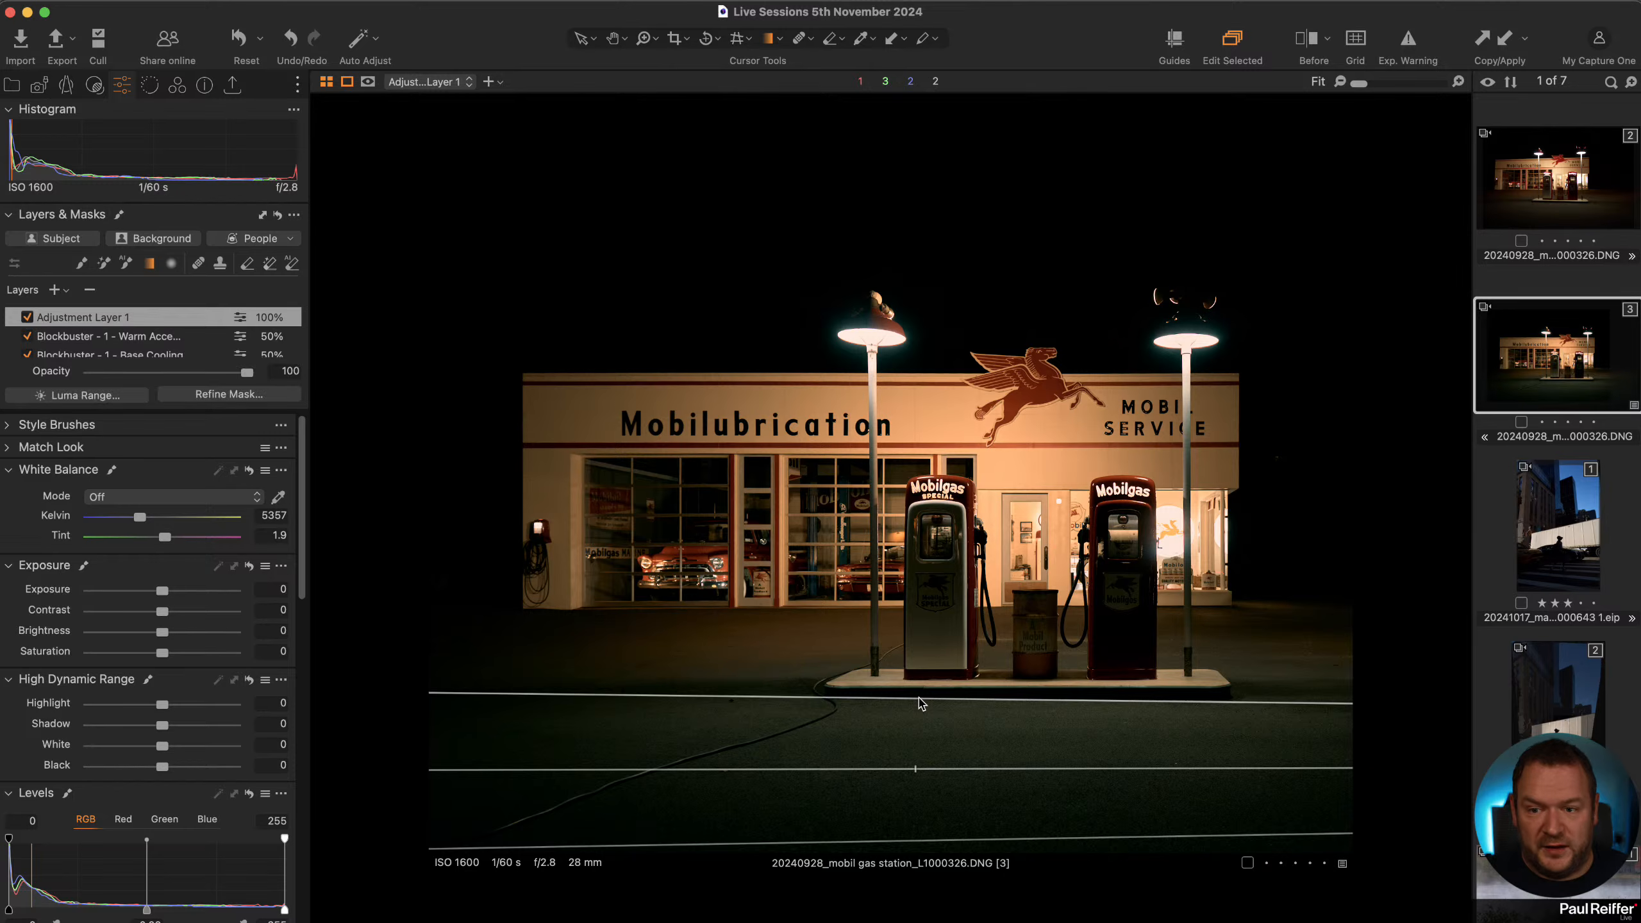
Set the gradient layer's Exposure to -1.05.
{"action": "left_click", "coordinate": [674, 41]}
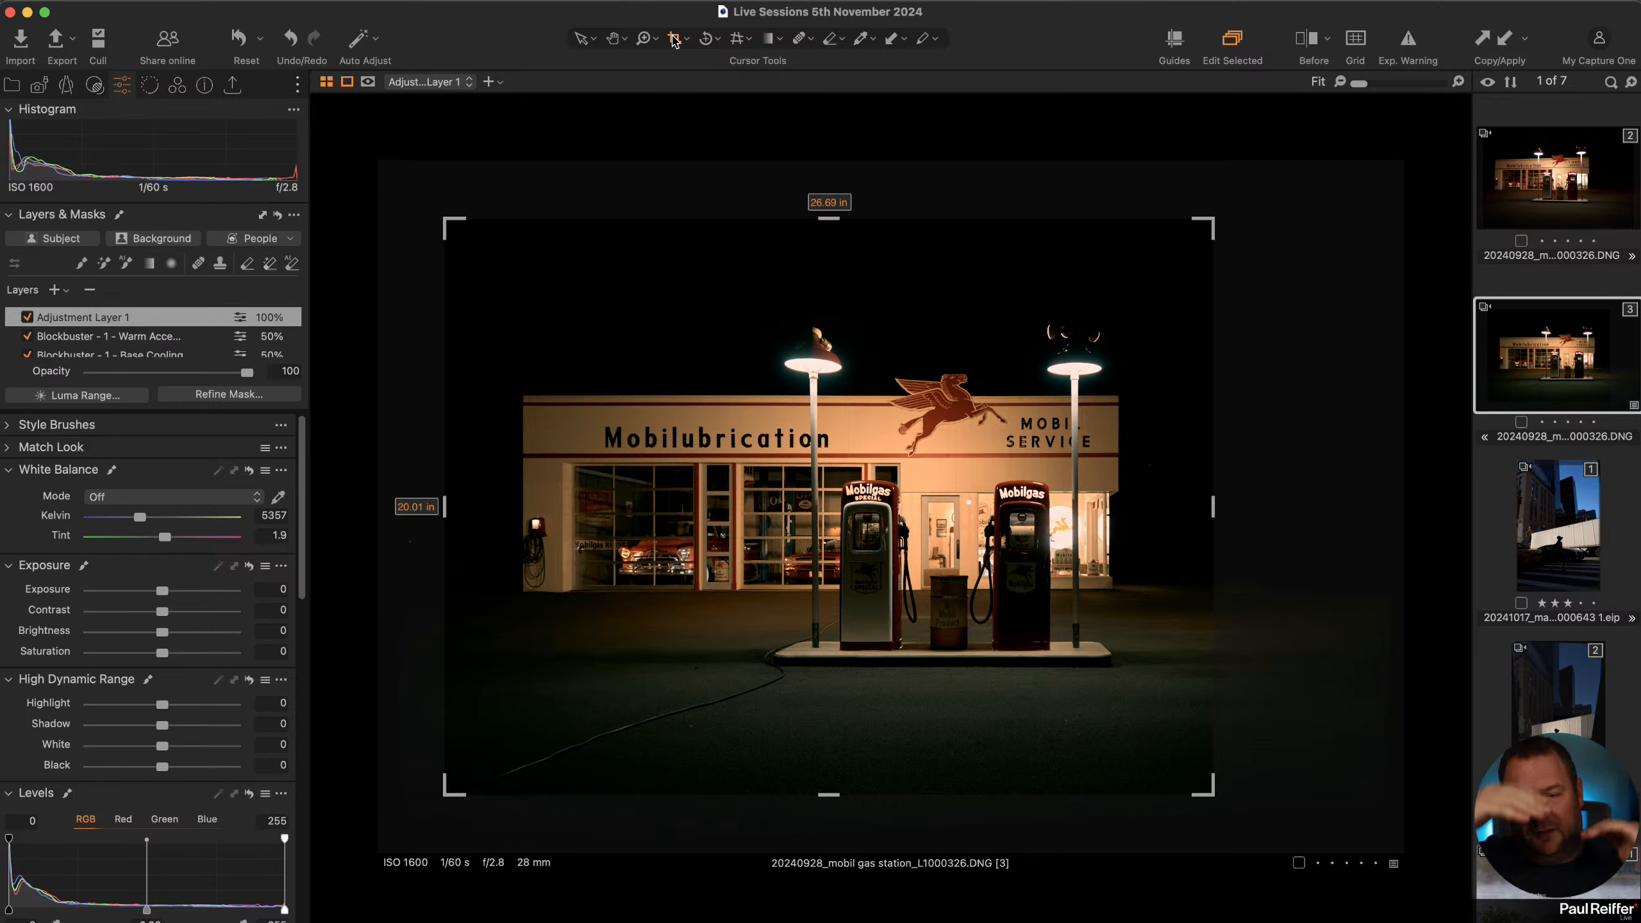
{"action": "left_click", "coordinate": [580, 38]}
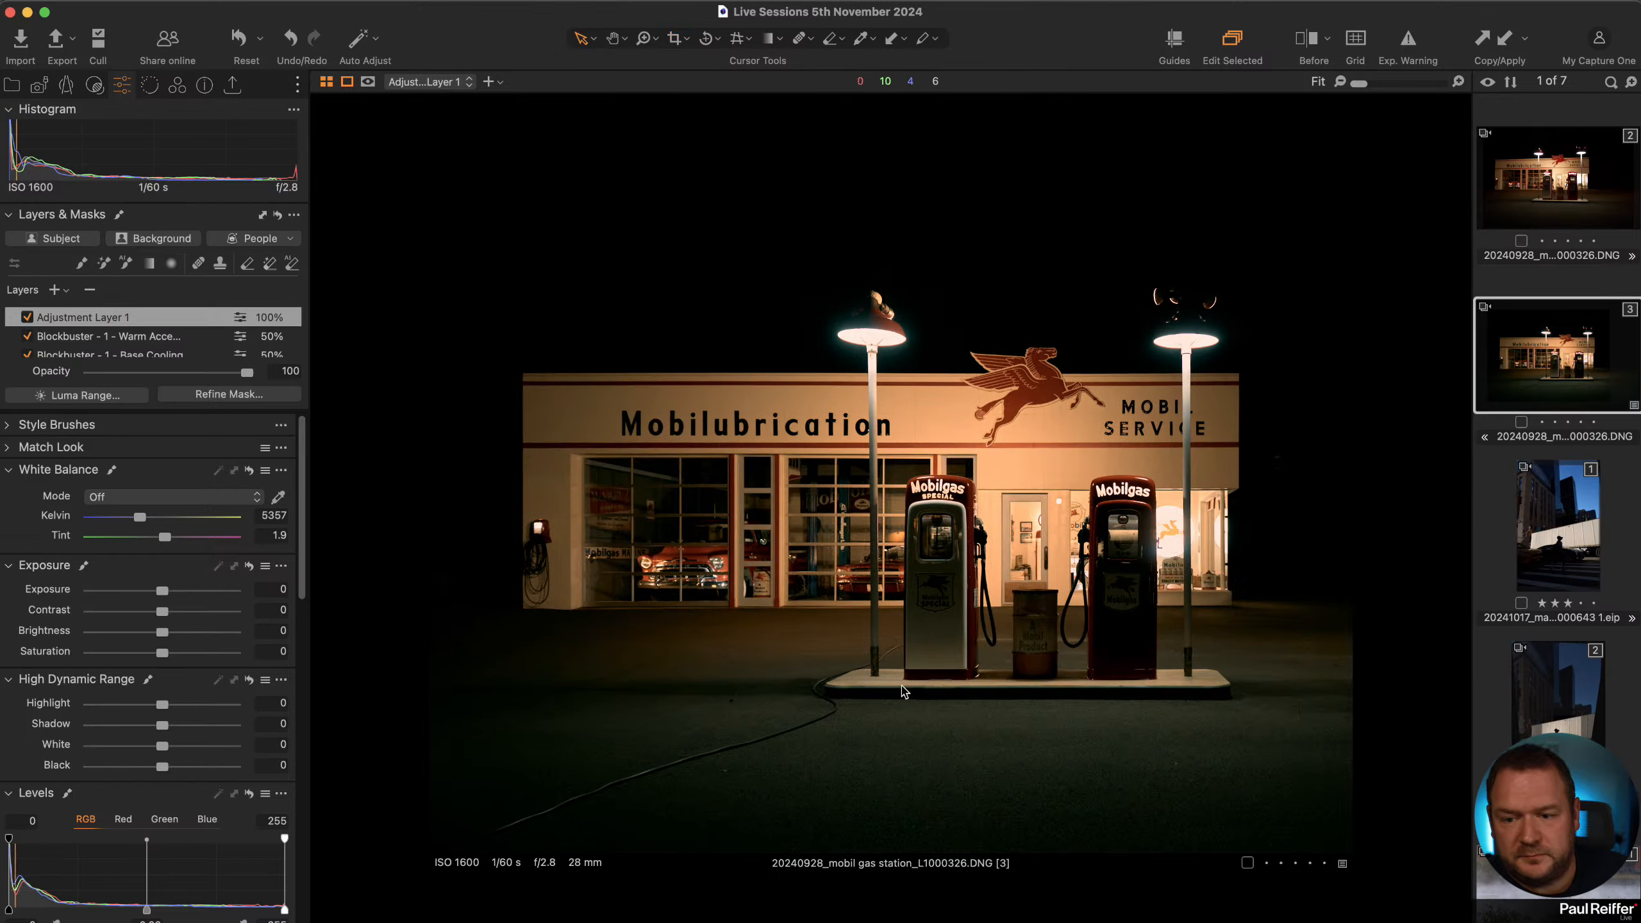
{"action": "left_click", "coordinate": [149, 264]}
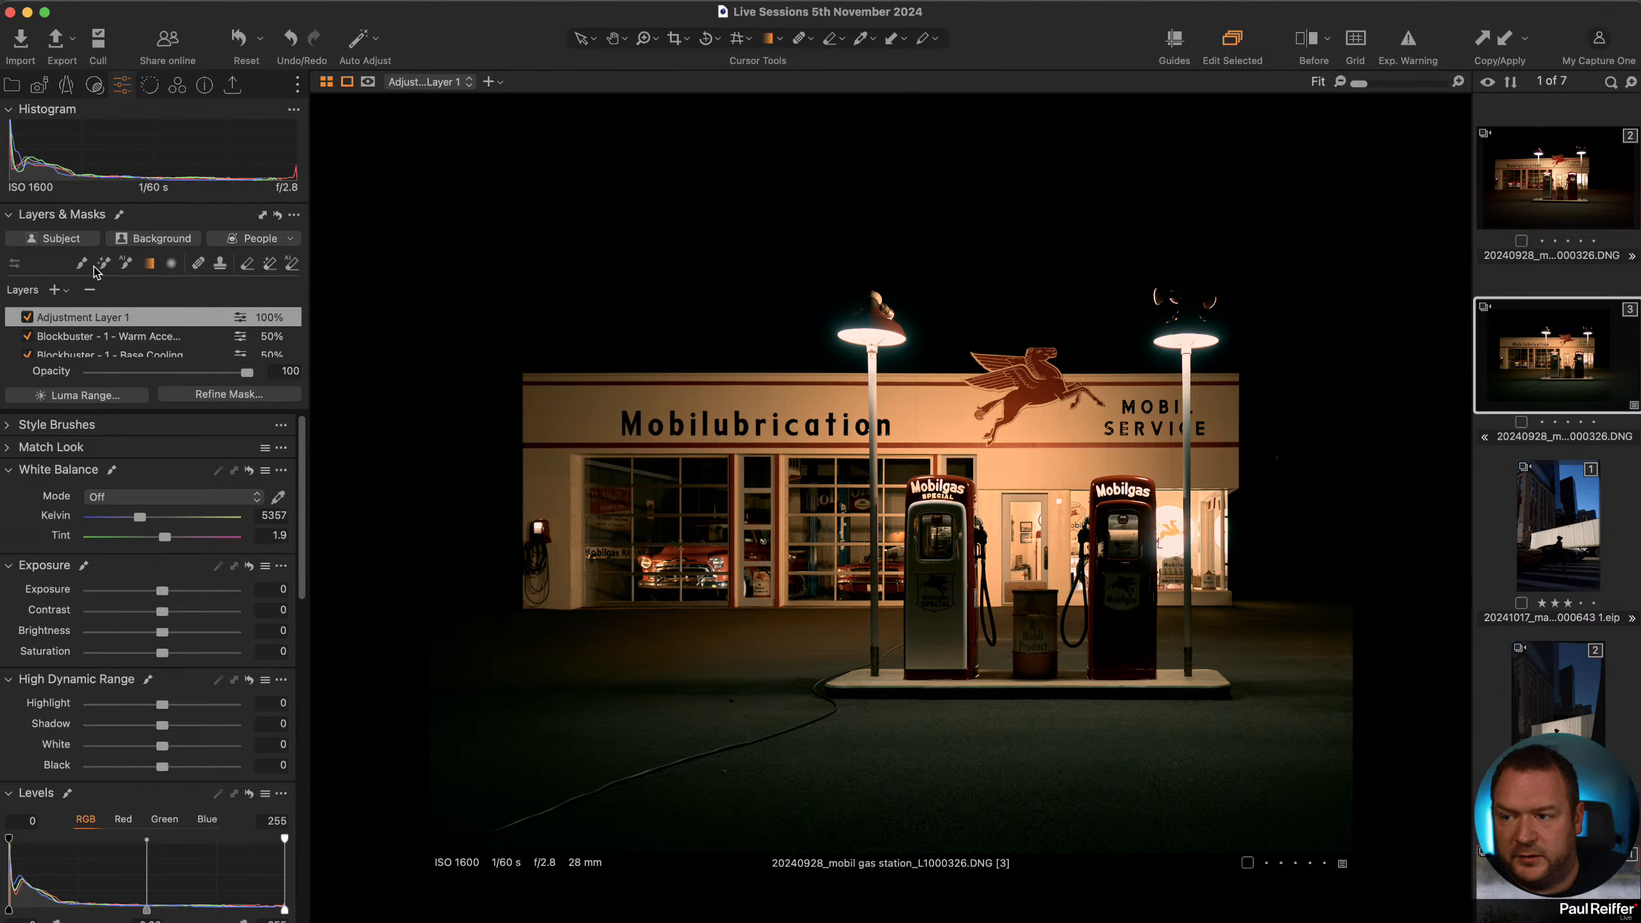
{"action": "left_click_drag", "start_coordinate": [163, 593], "coordinate": [143, 595]}
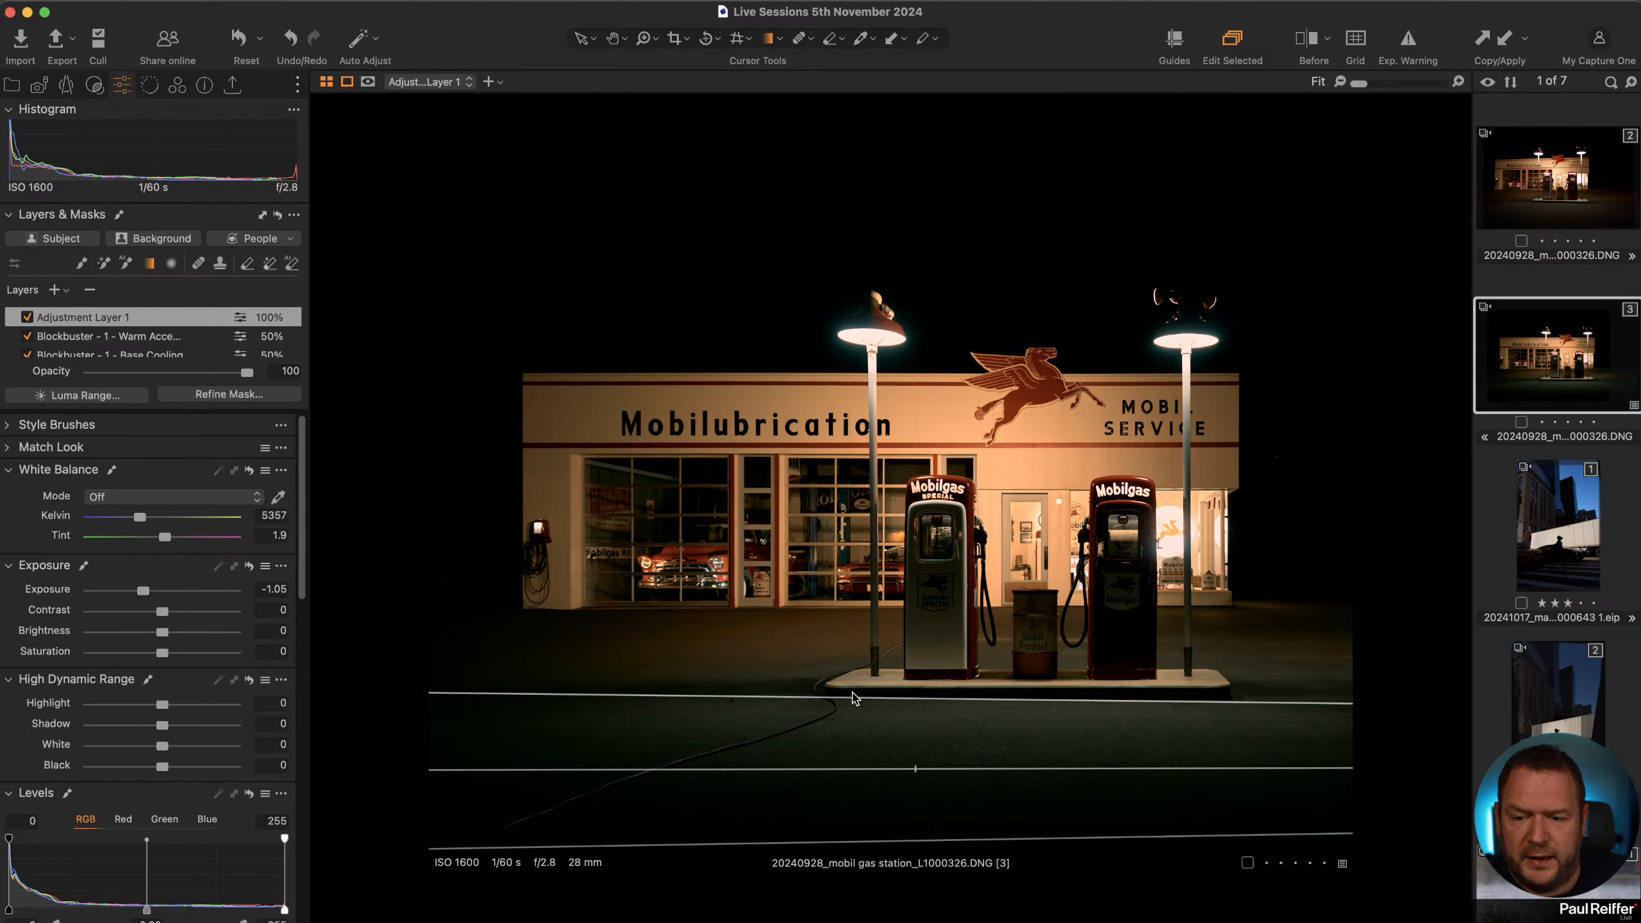
Move the gradient up to the pump island edge and toggle the layer off and on to compare.
{"action": "left_click_drag", "start_coordinate": [903, 702], "coordinate": [904, 660]}
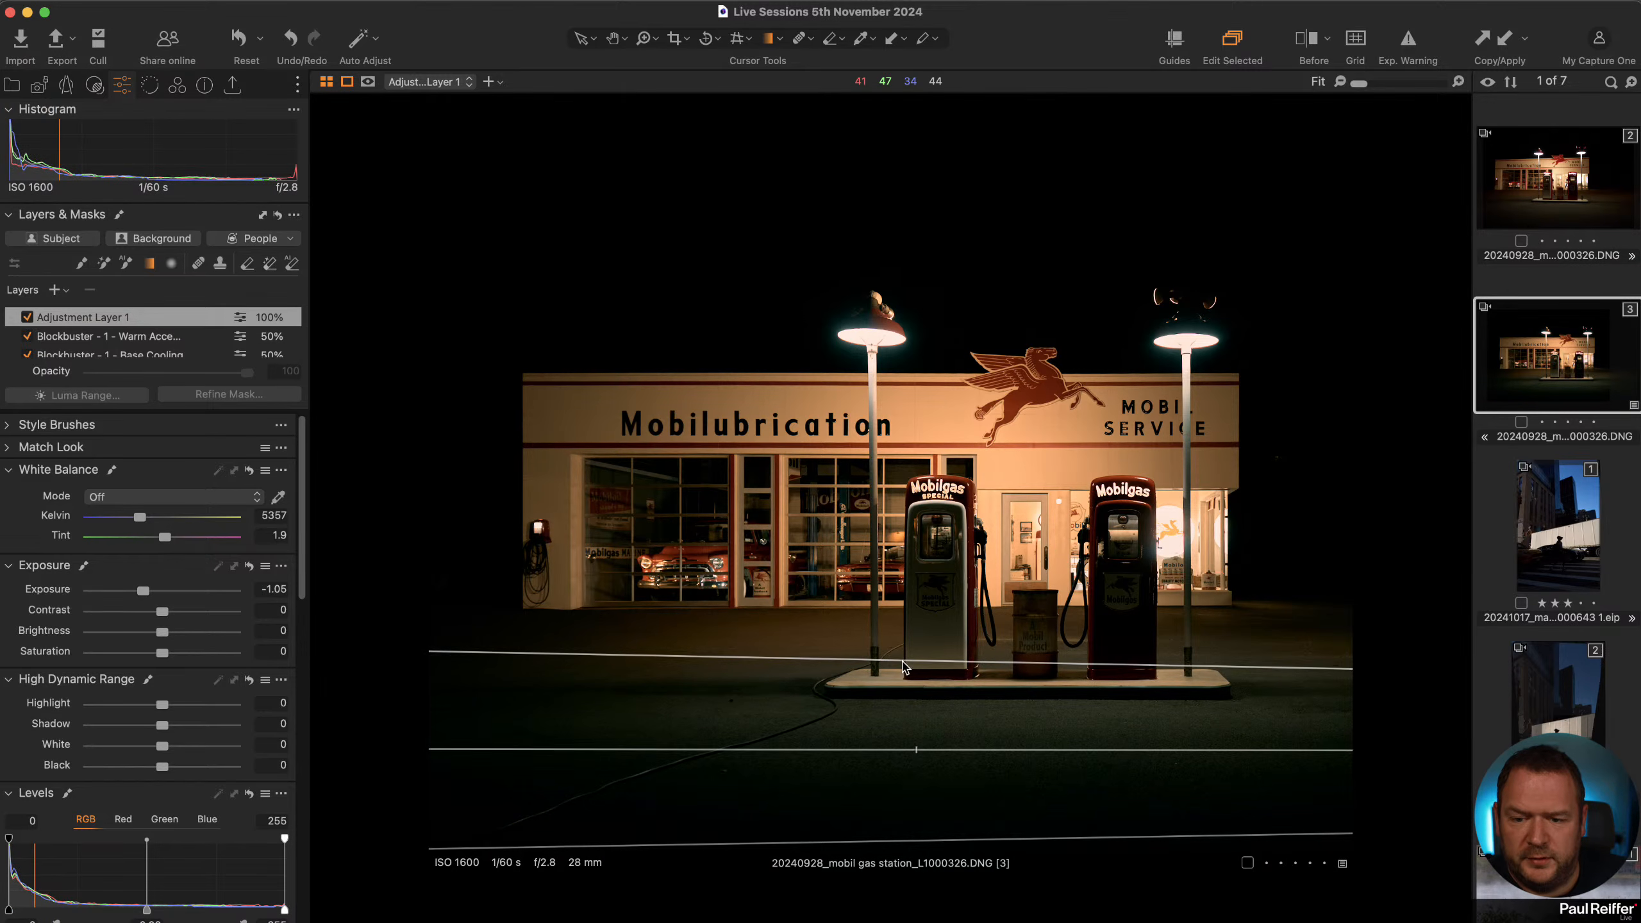
{"action": "left_click", "coordinate": [584, 39]}
{"action": "left_click", "coordinate": [27, 317]}
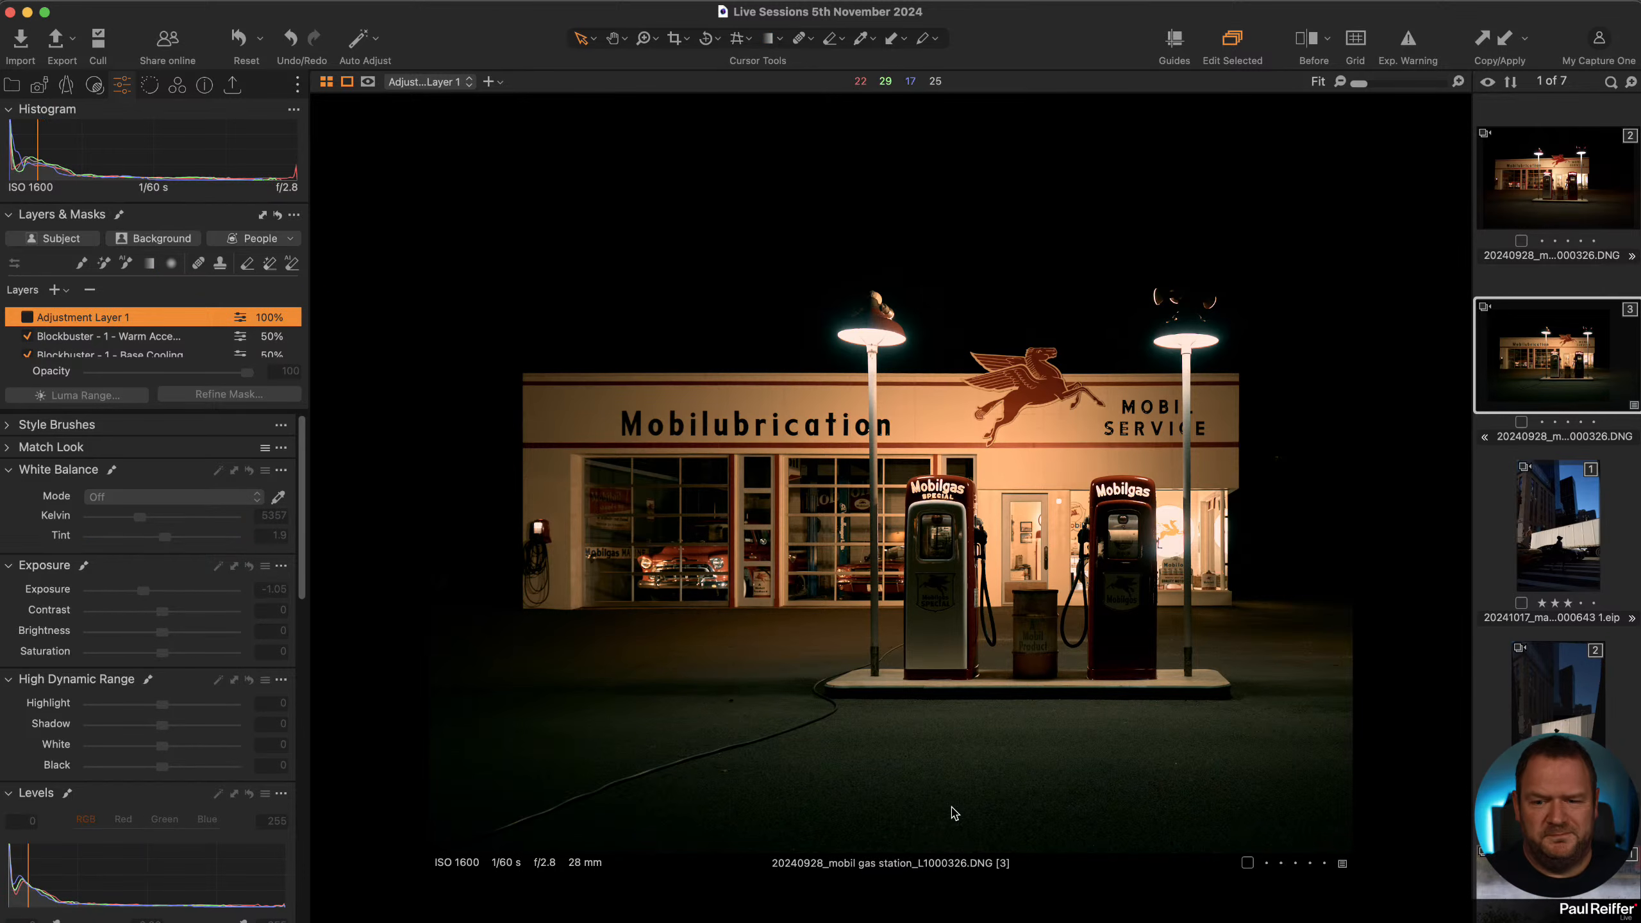
{"action": "left_click", "coordinate": [26, 316]}
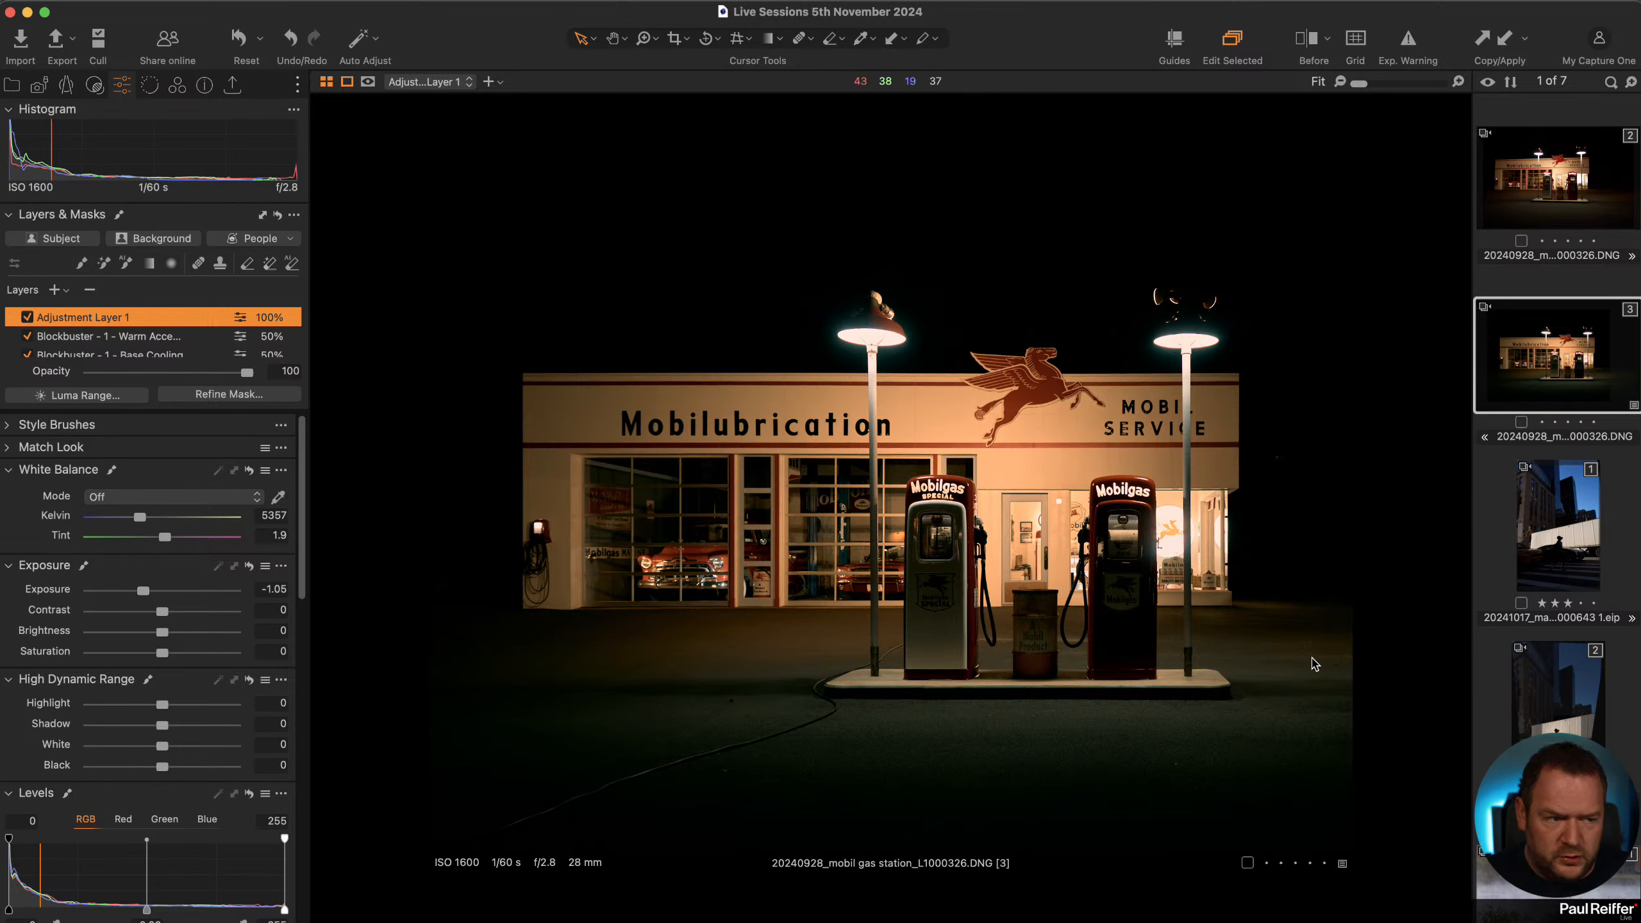
Set the layer's Vignetting Amount to -0.6.
{"action": "scroll", "coordinate": [157, 704], "scroll_direction": "down", "scroll_amount": 1}
{"action": "scroll", "coordinate": [157, 705], "scroll_direction": "down", "scroll_amount": 10}
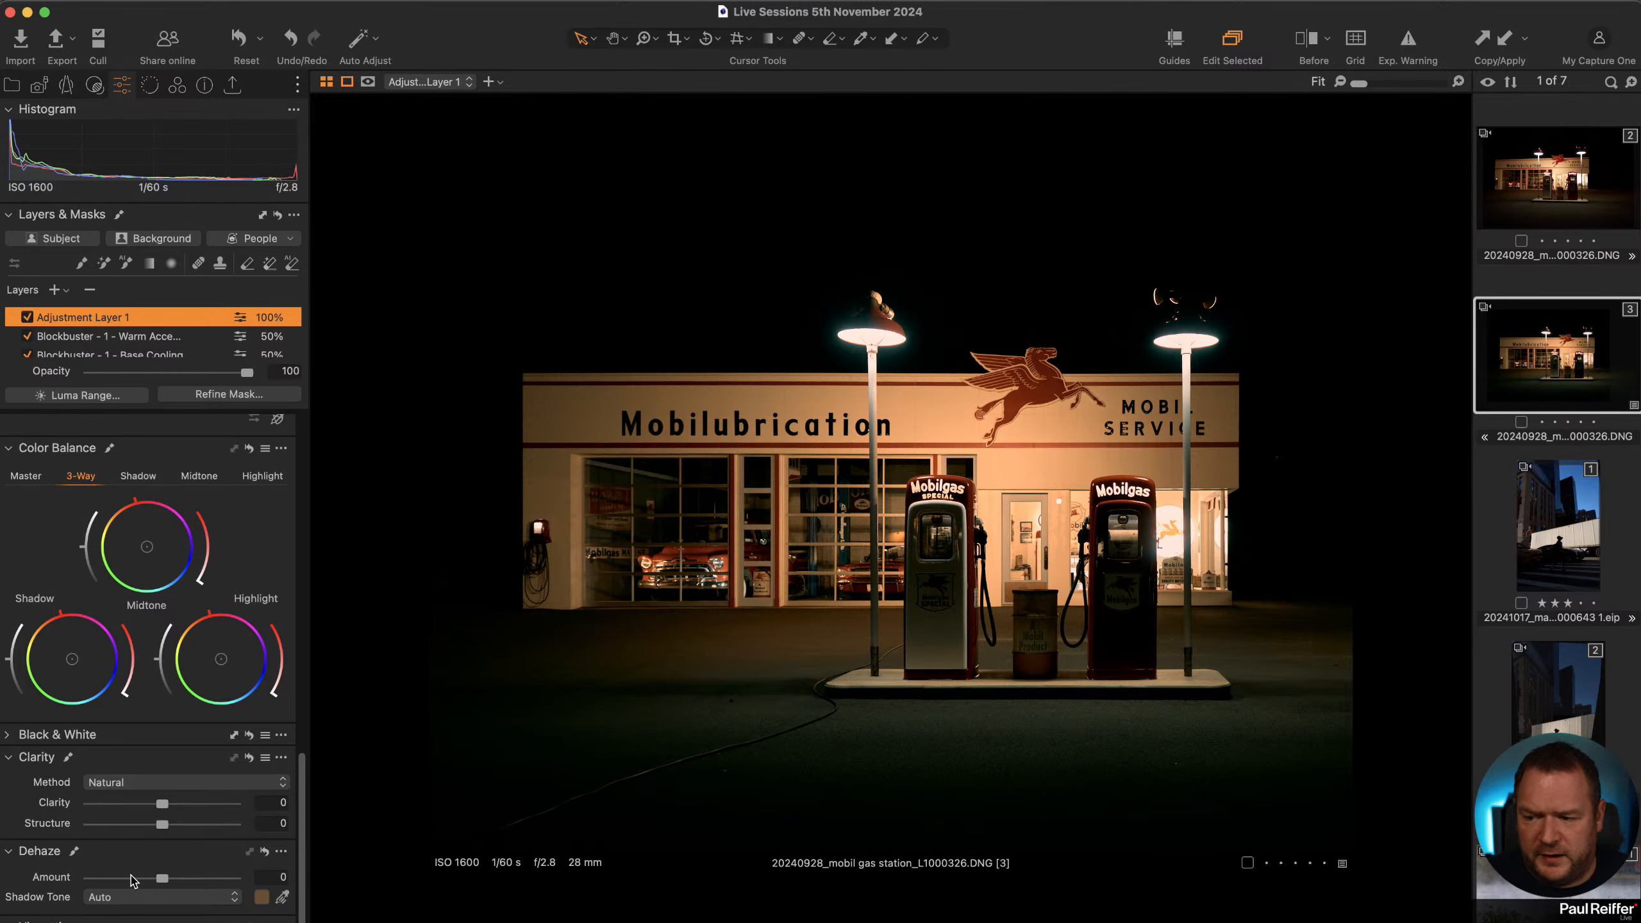
{"action": "scroll", "coordinate": [153, 912], "scroll_direction": "down", "scroll_amount": 5}
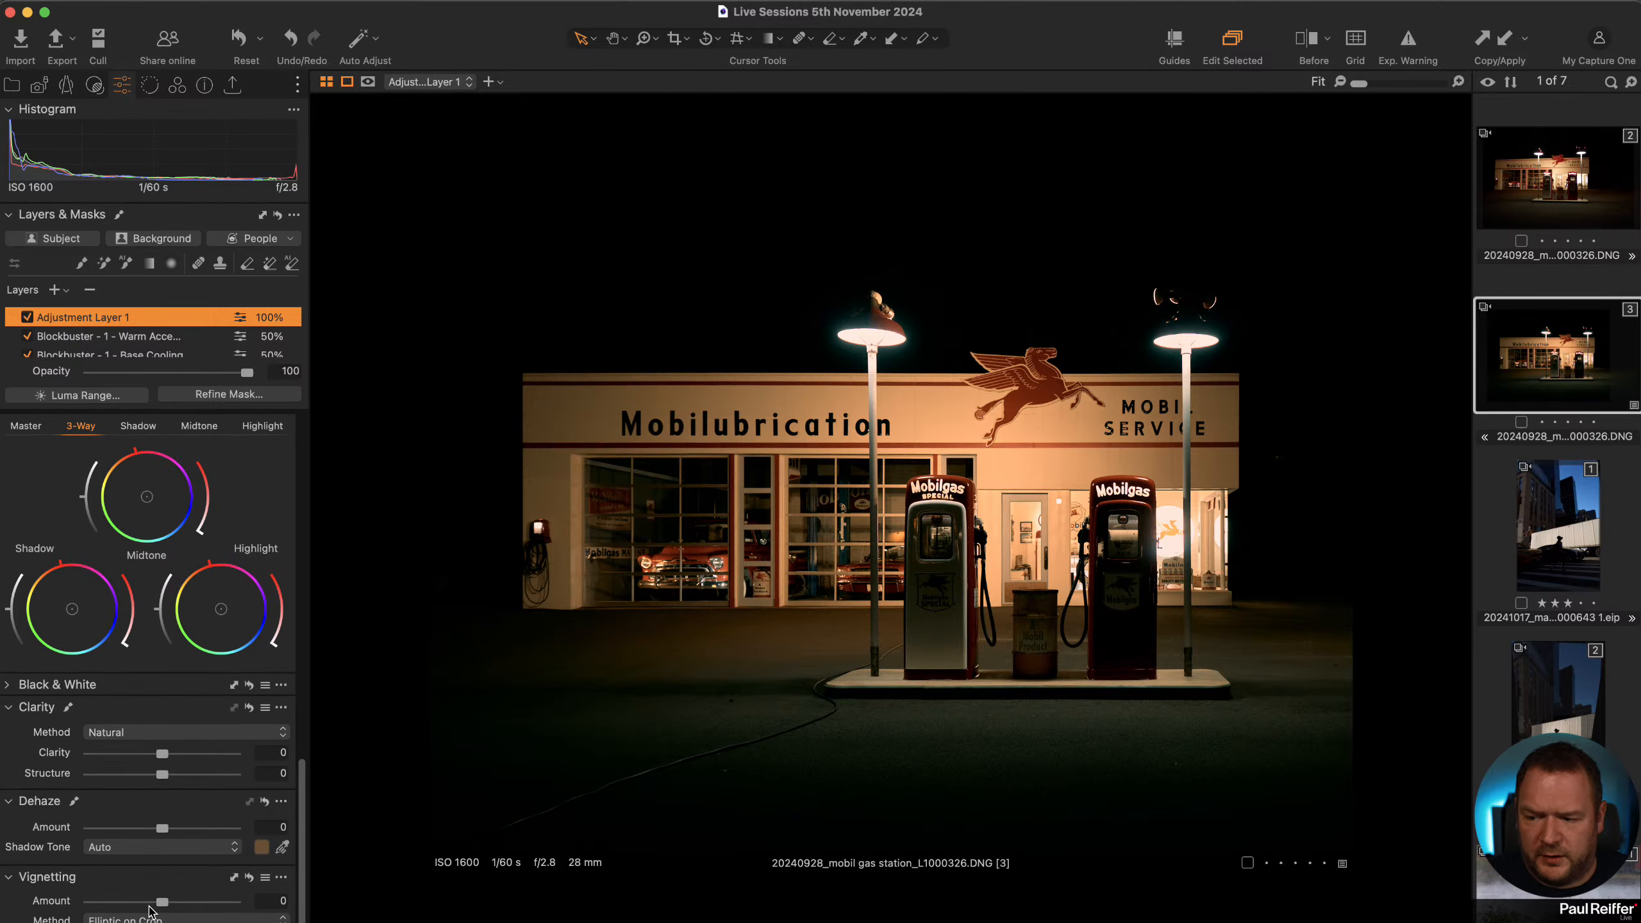
{"action": "left_click_drag", "start_coordinate": [162, 903], "coordinate": [154, 903]}
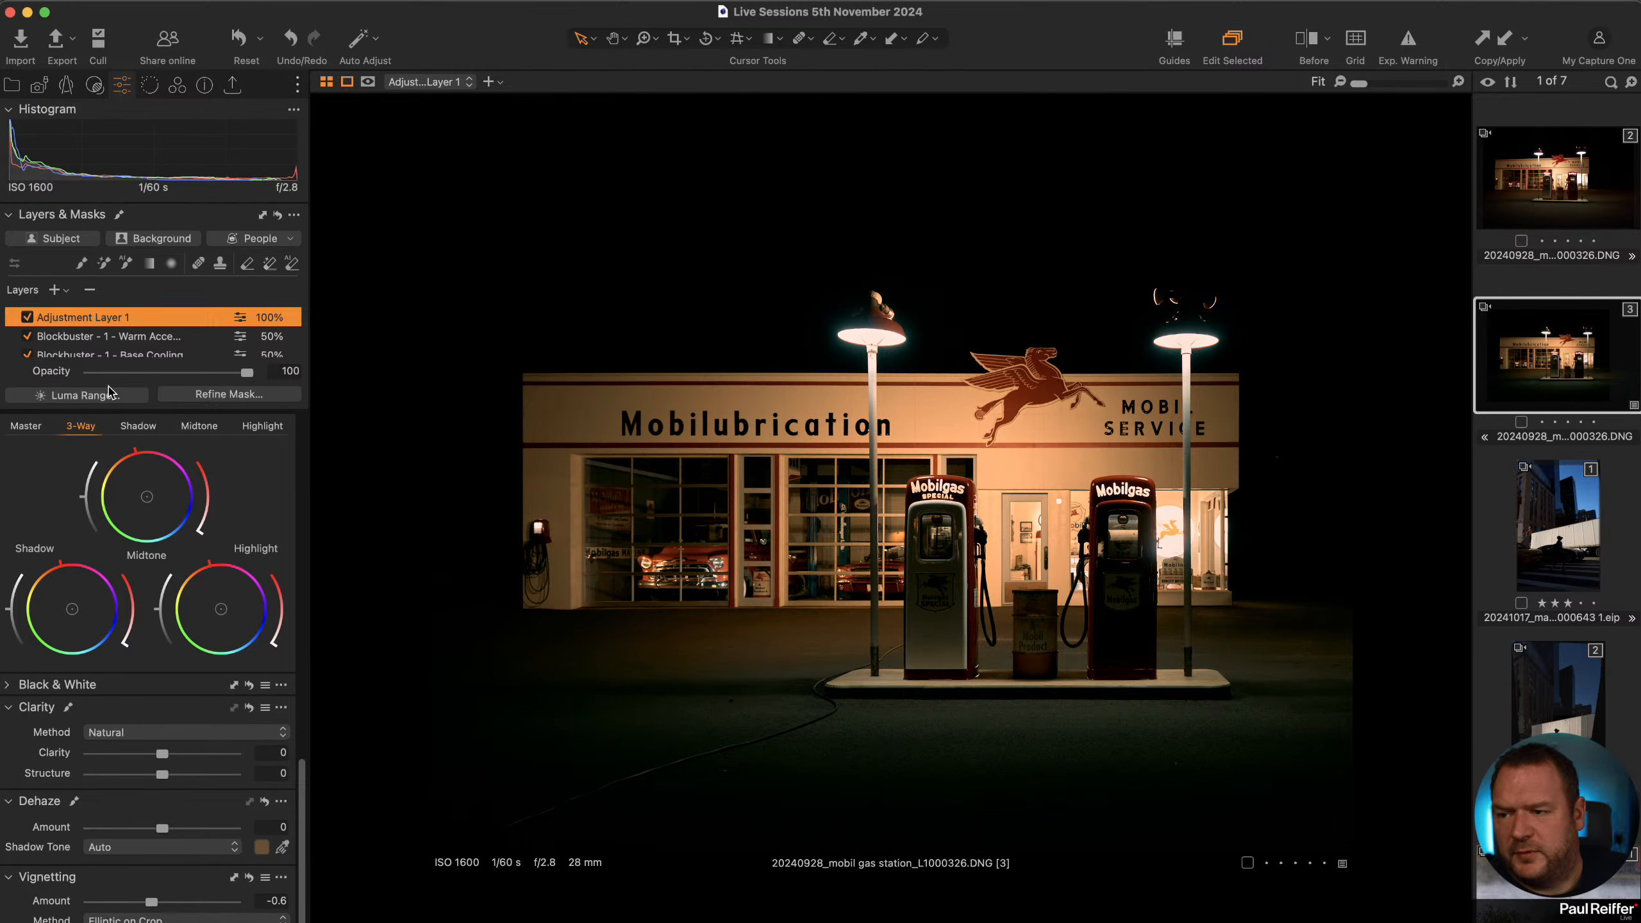
Add a second adjustment layer, create its mask, and apply Refine Mask to soften the mask edges.
{"action": "left_click", "coordinate": [55, 290]}
{"action": "left_click", "coordinate": [125, 263]}
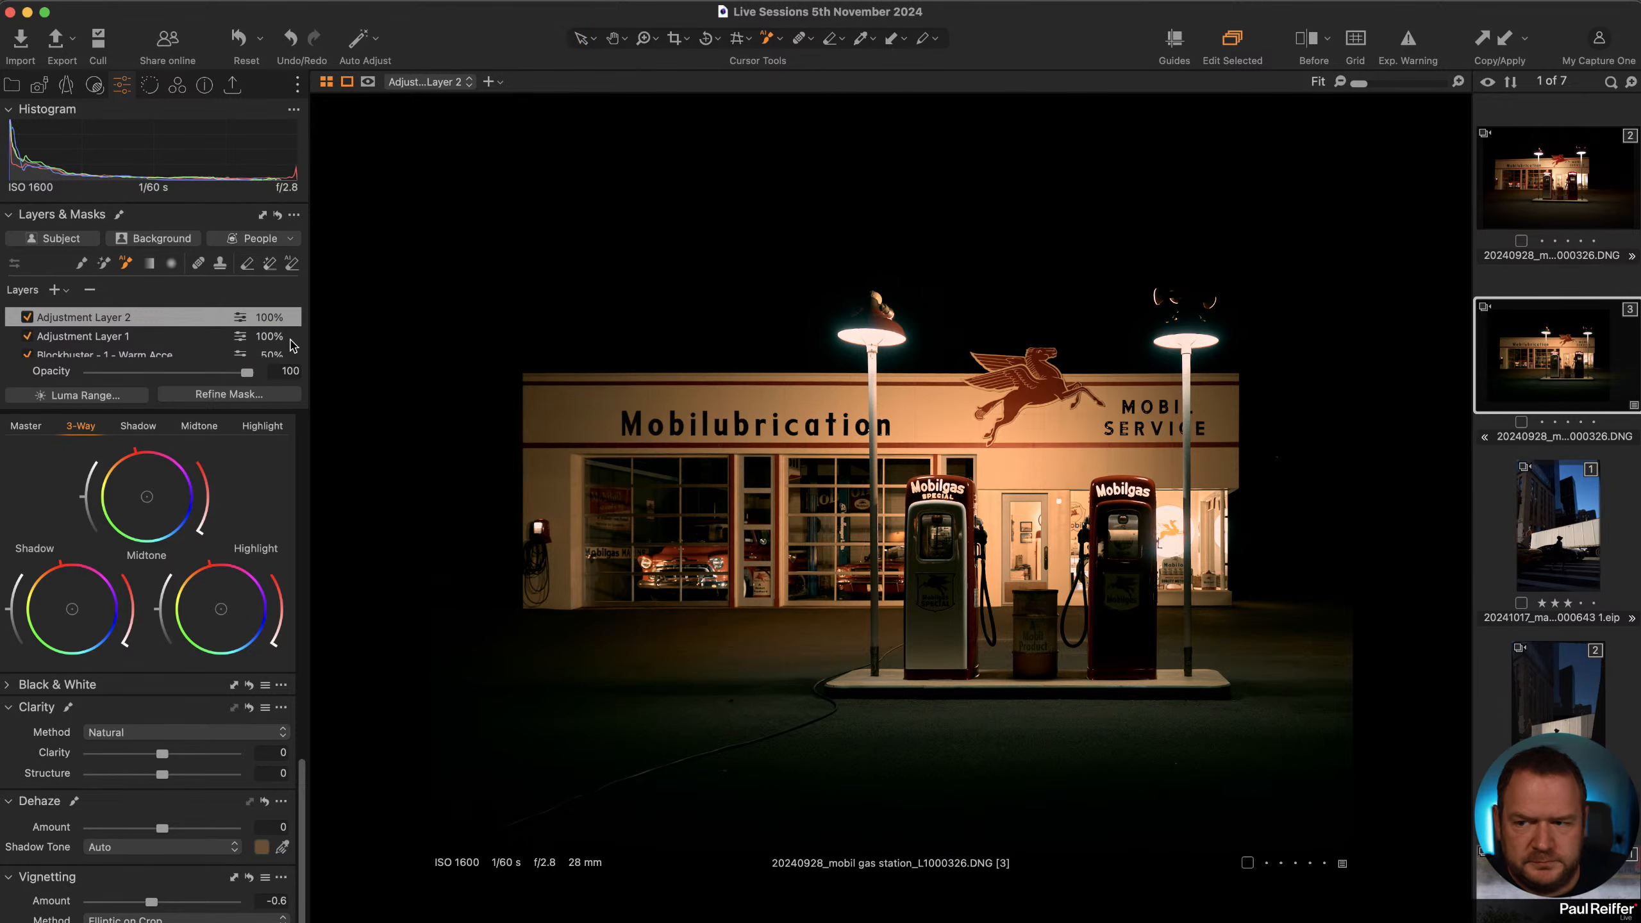
{"action": "left_click", "coordinate": [230, 394]}
{"action": "left_click", "coordinate": [1318, 373]}
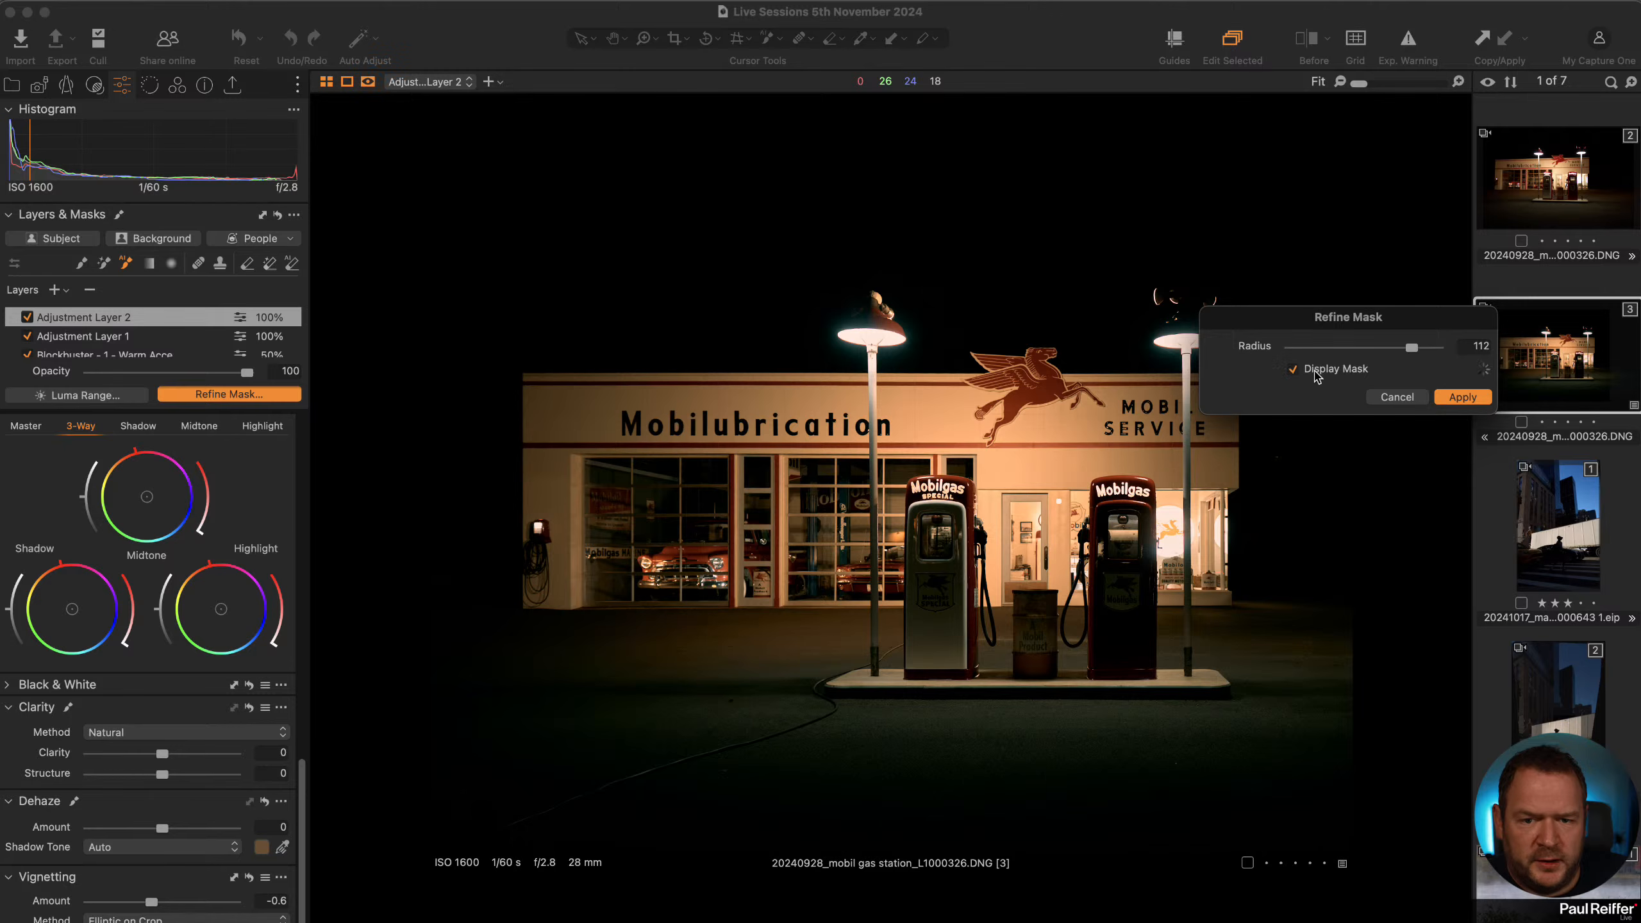
{"action": "left_click_drag", "start_coordinate": [1413, 349], "coordinate": [1400, 352]}
{"action": "left_click", "coordinate": [1462, 397]}
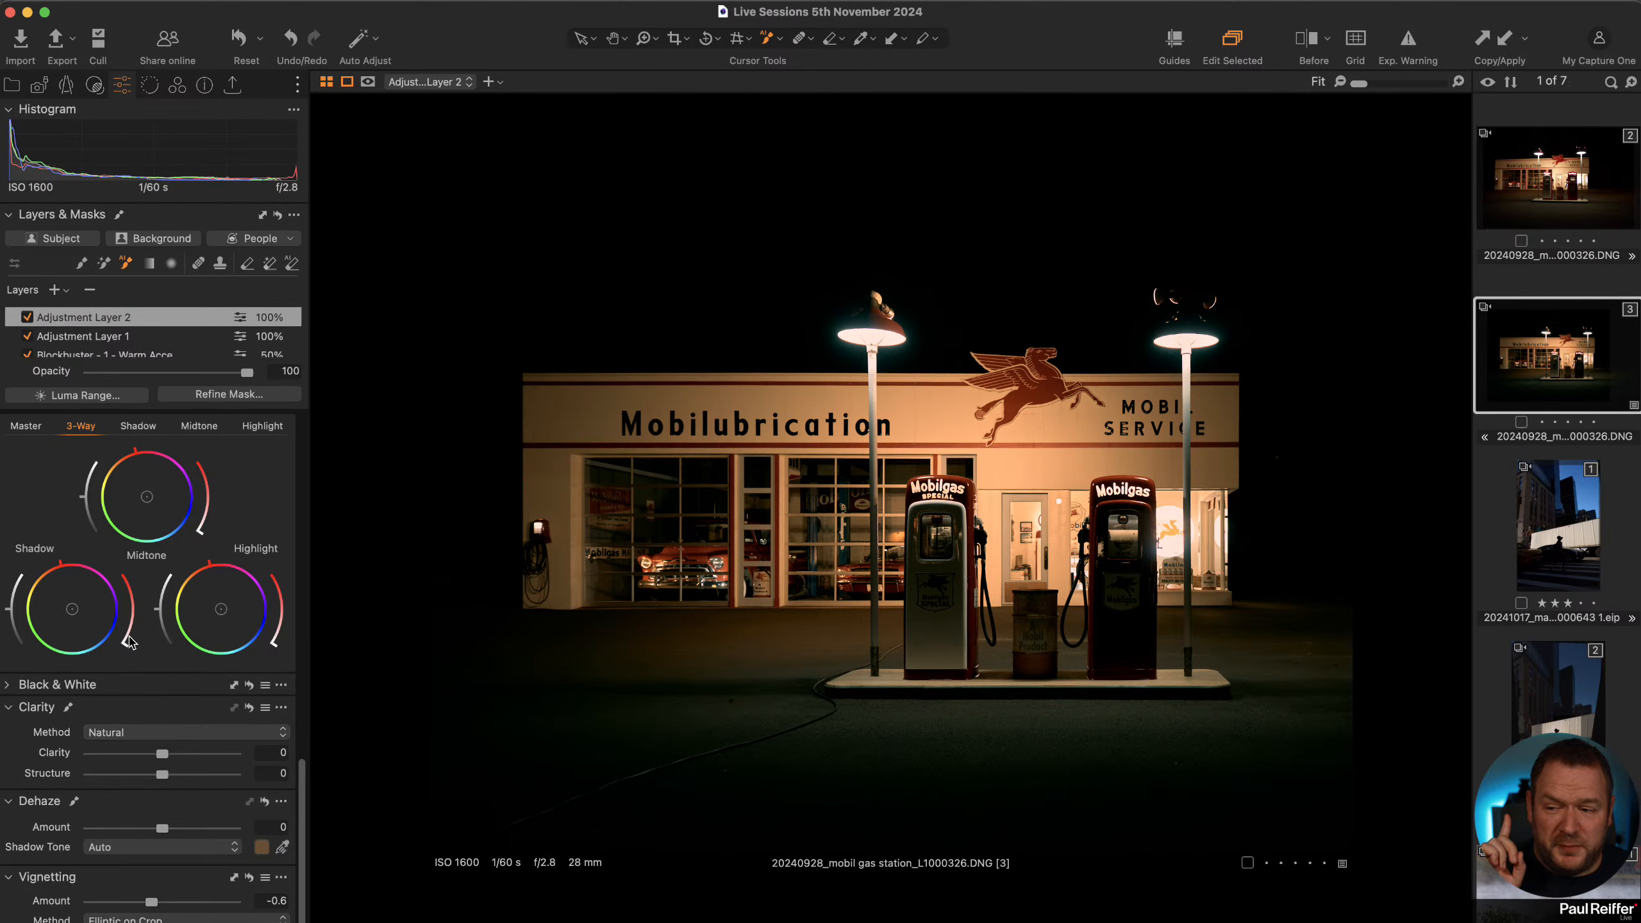
Set the new layer's High Dynamic Range Shadow to 24.
{"action": "scroll", "coordinate": [132, 640], "scroll_direction": "up", "scroll_amount": 3}
{"action": "scroll", "coordinate": [133, 640], "scroll_direction": "up", "scroll_amount": 10}
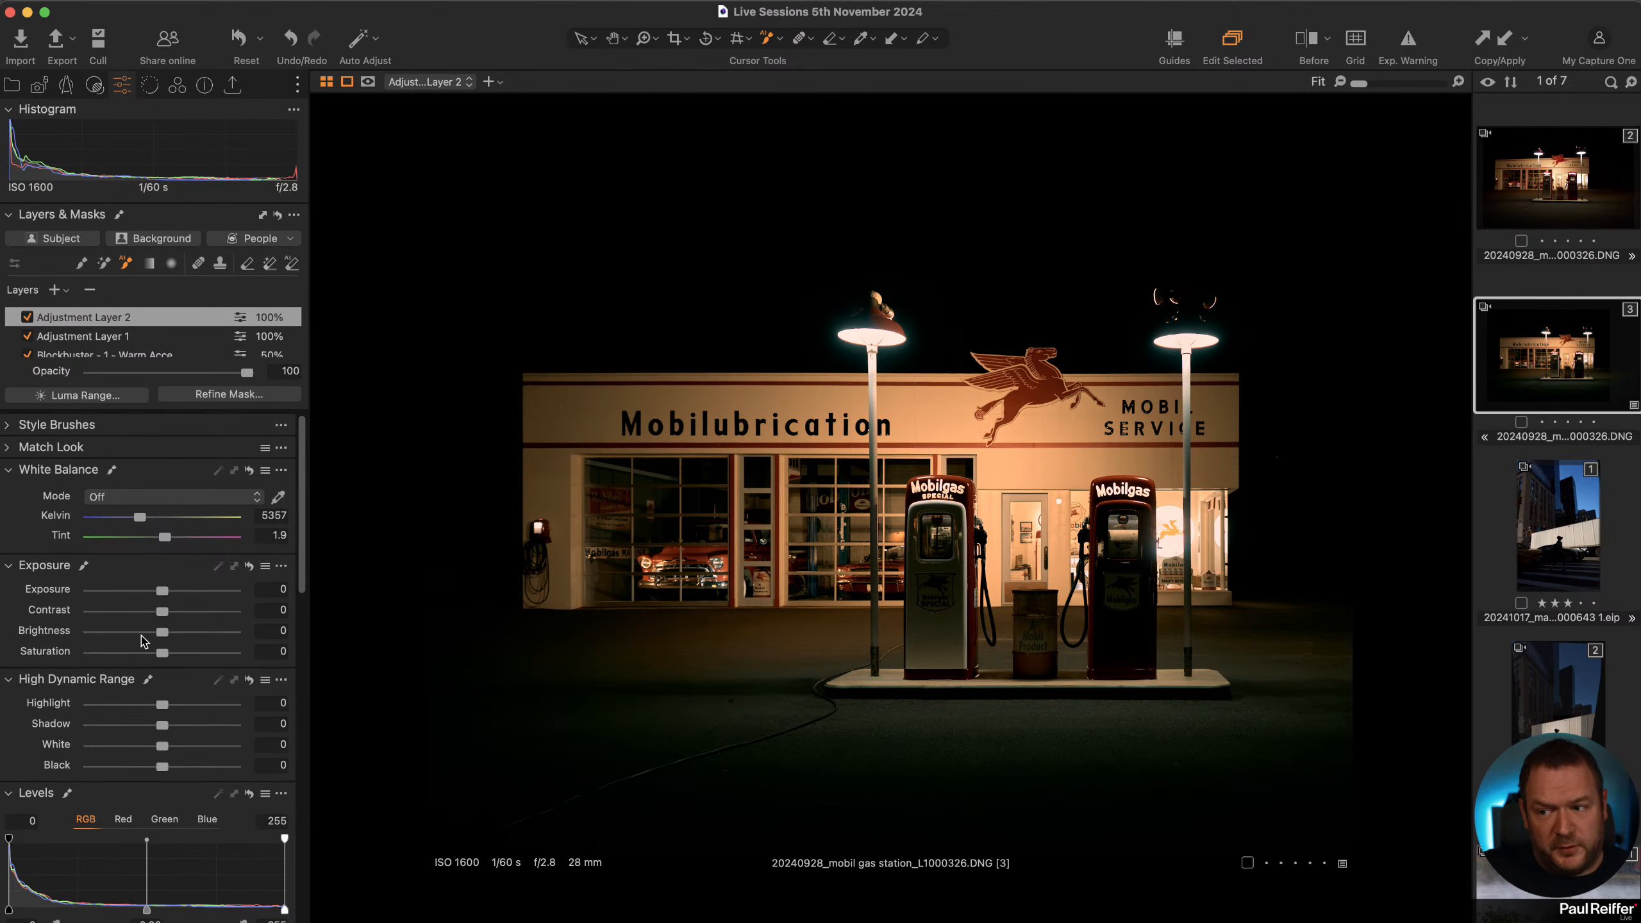
{"action": "left_click_drag", "start_coordinate": [166, 724], "coordinate": [178, 732]}
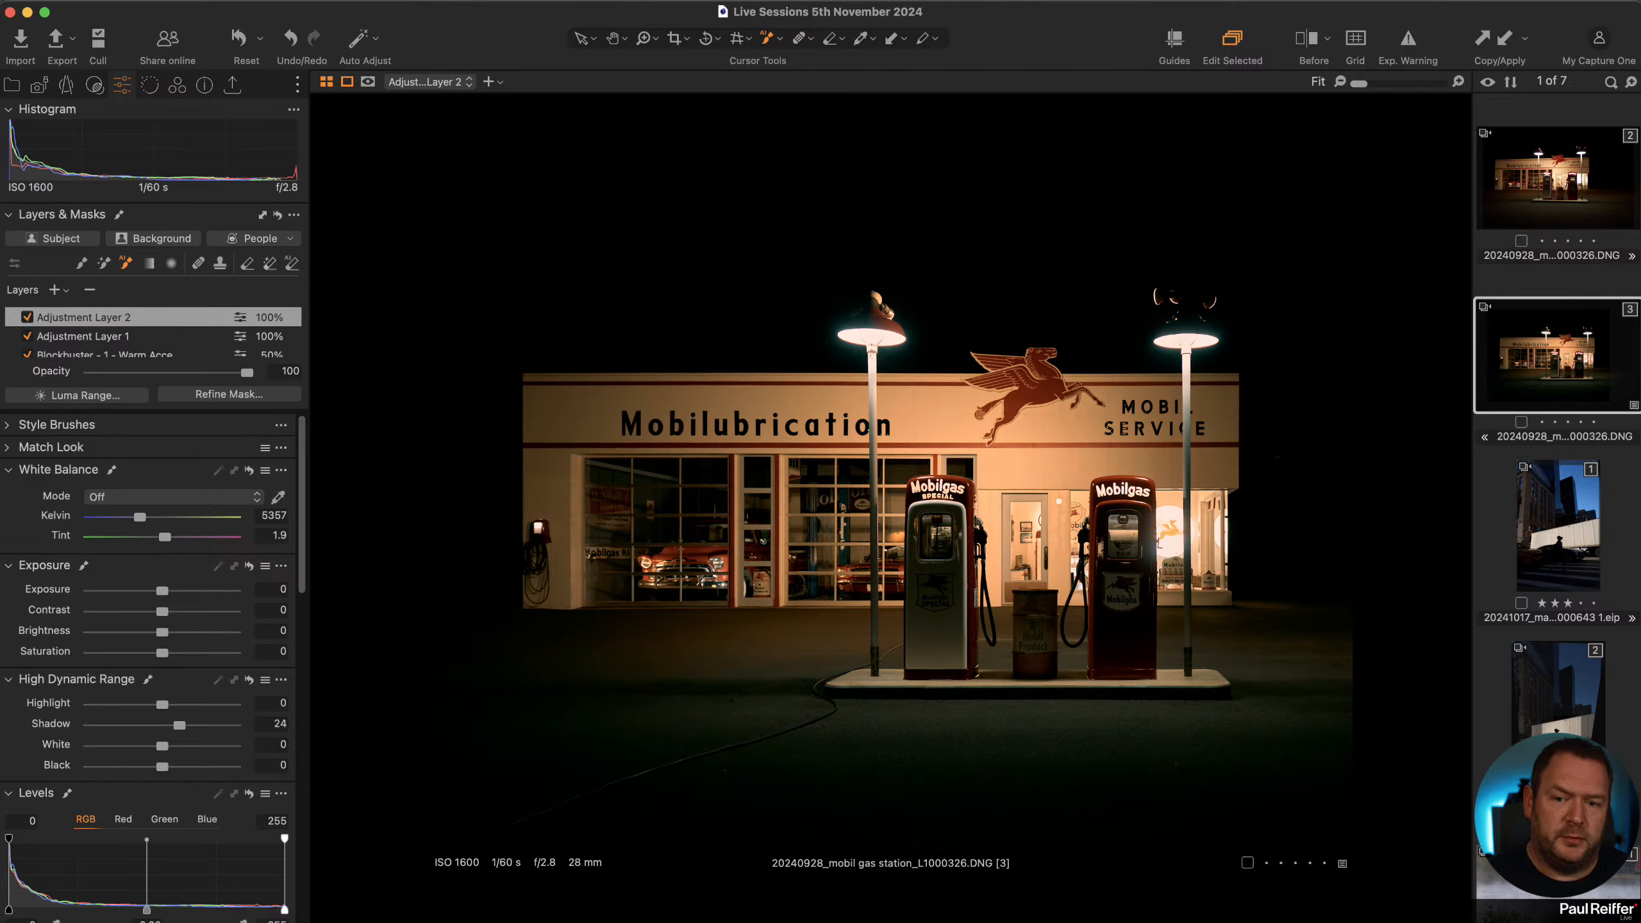
Compare the edited variant with the original variant of the gas station photo.
{"action": "left_click", "coordinate": [569, 36]}
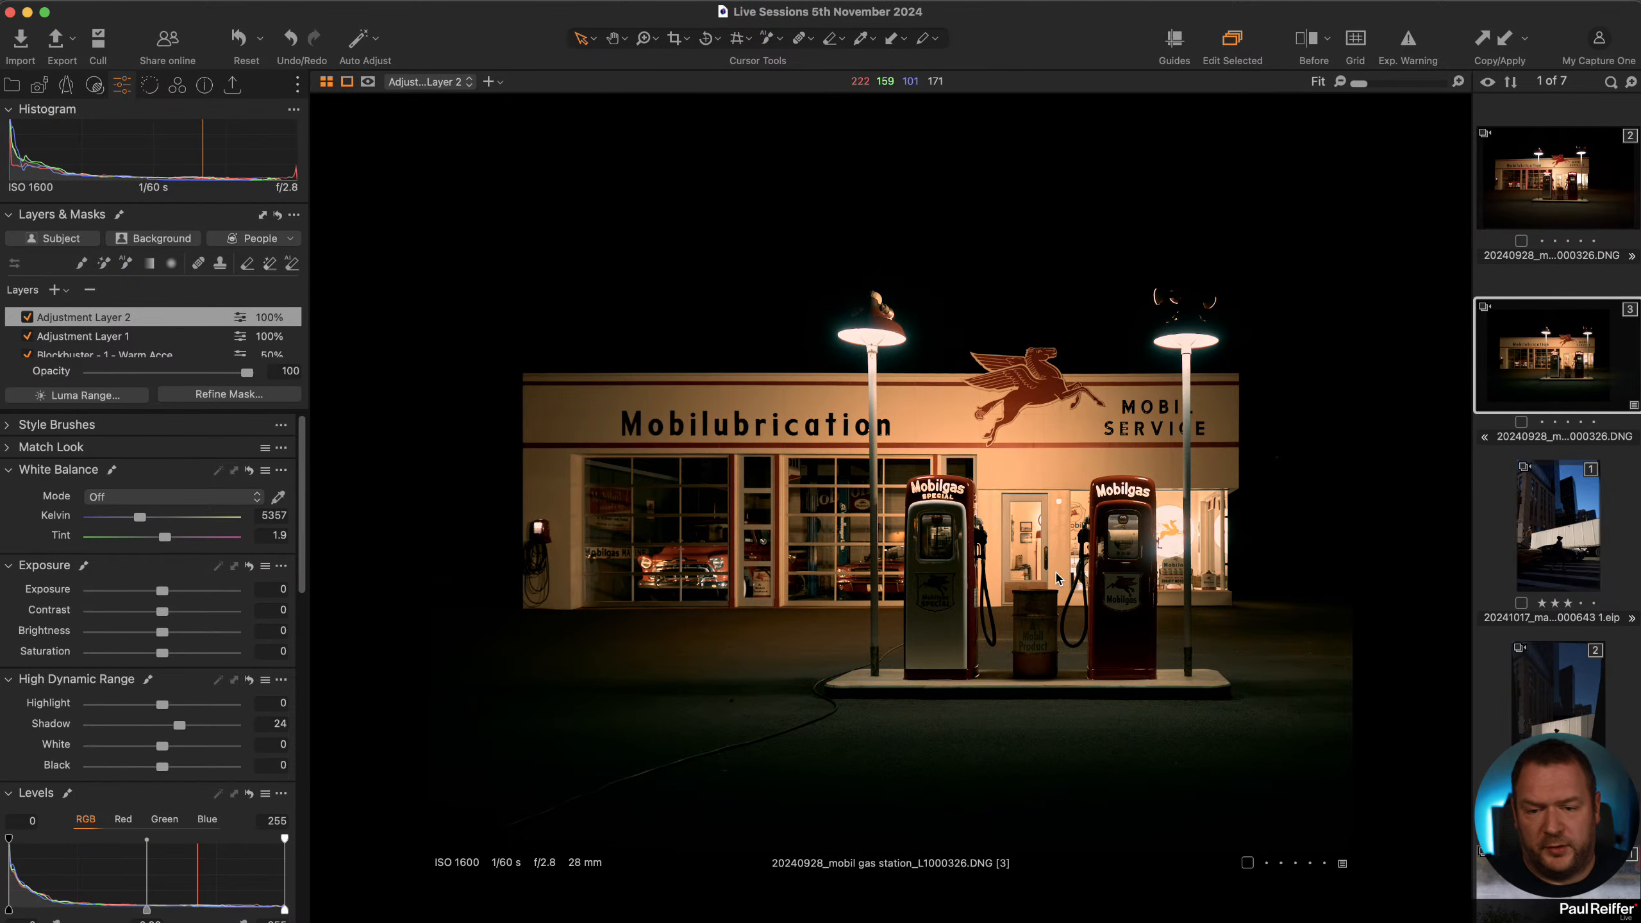
{"action": "left_click", "coordinate": [1566, 187]}
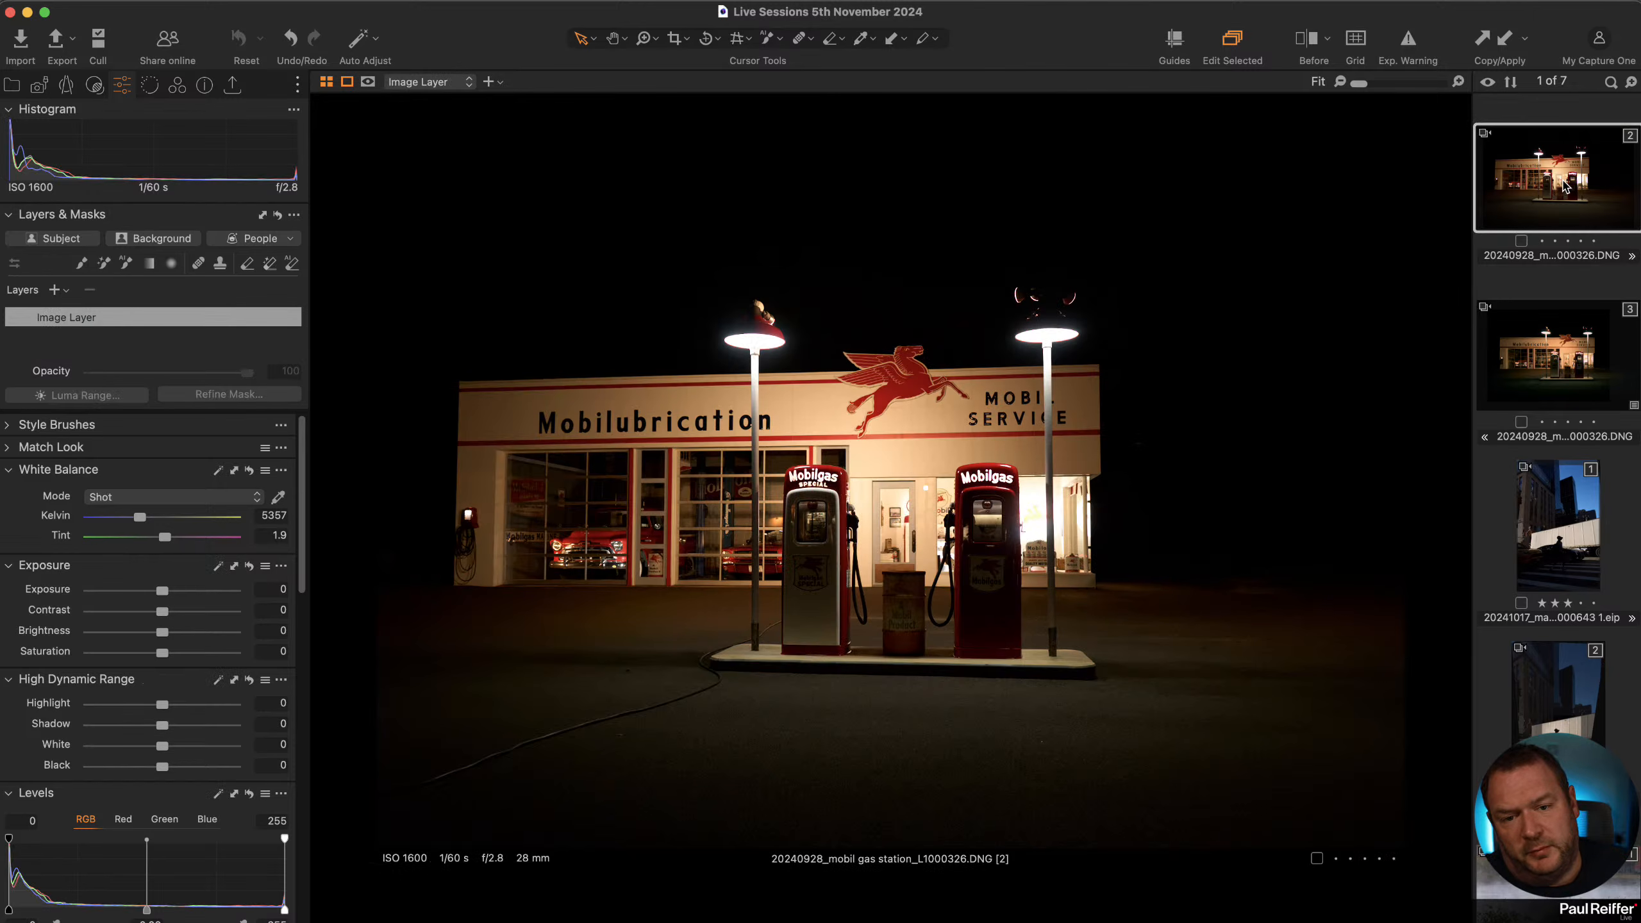
{"action": "left_click", "coordinate": [1559, 346]}
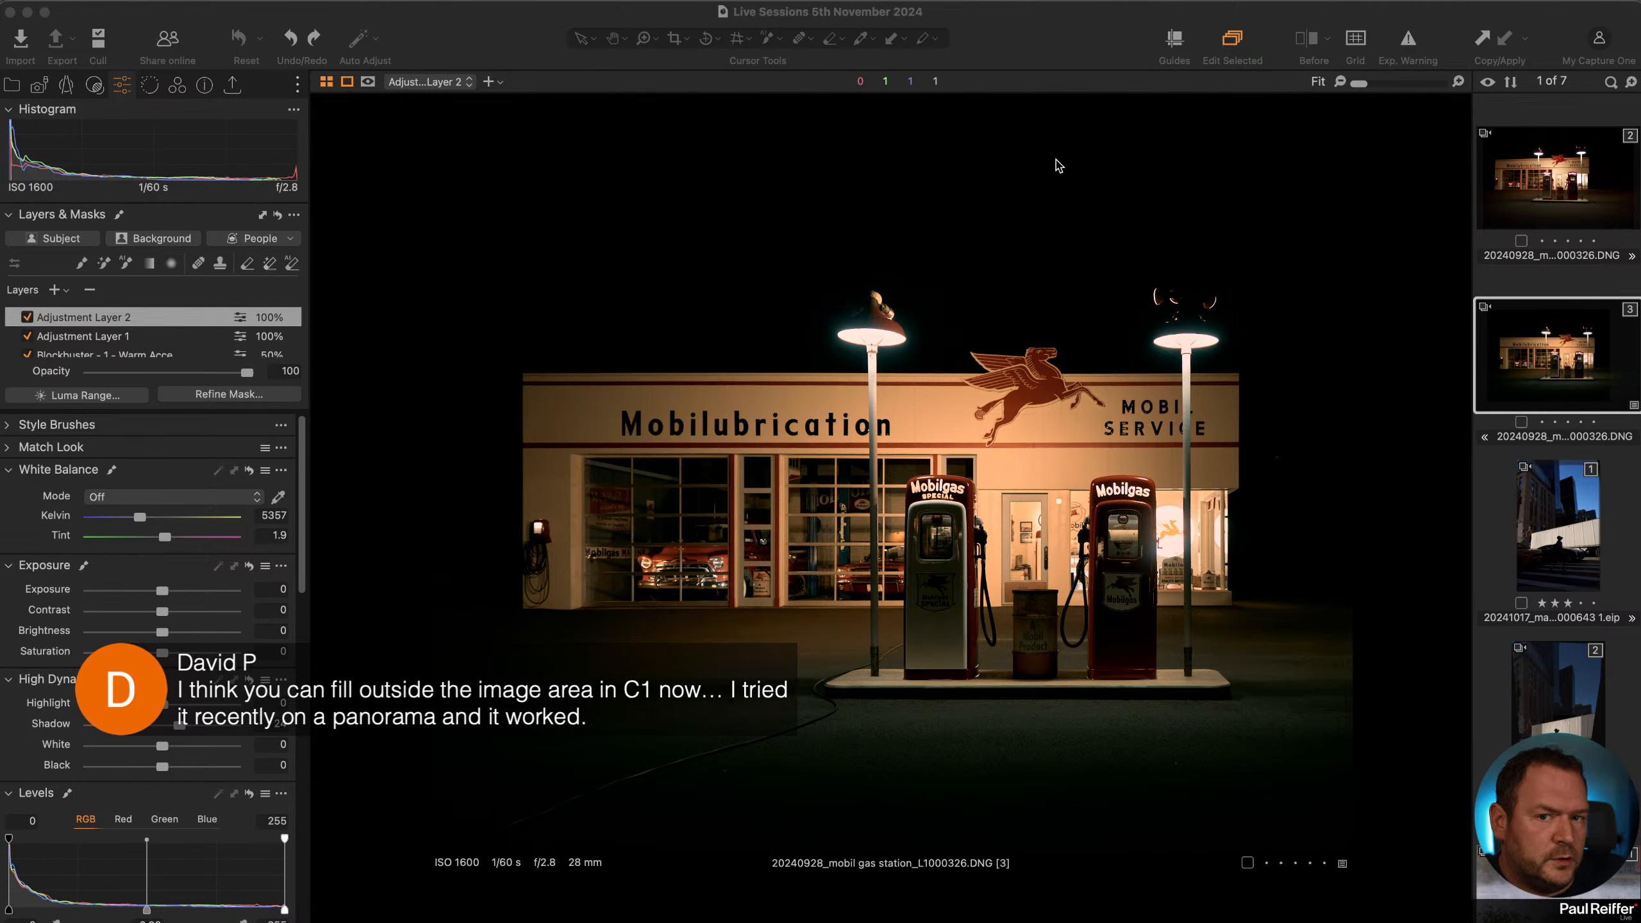
Set the viewer background colour to Light.
{"action": "right_click", "coordinate": [410, 114]}
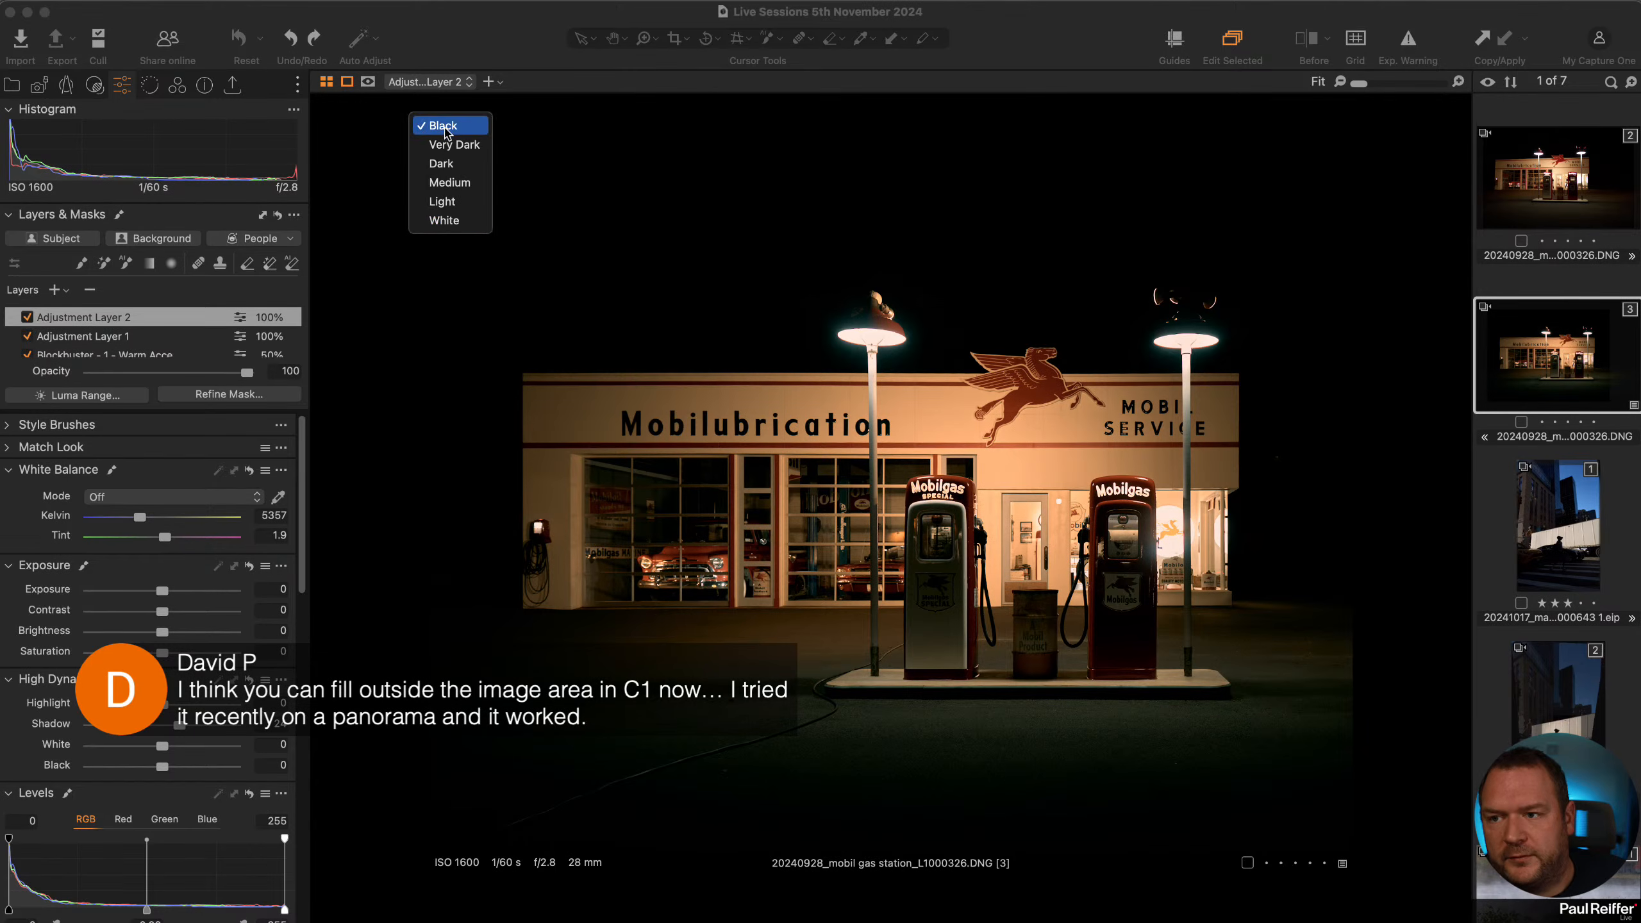
{"action": "left_click", "coordinate": [446, 201]}
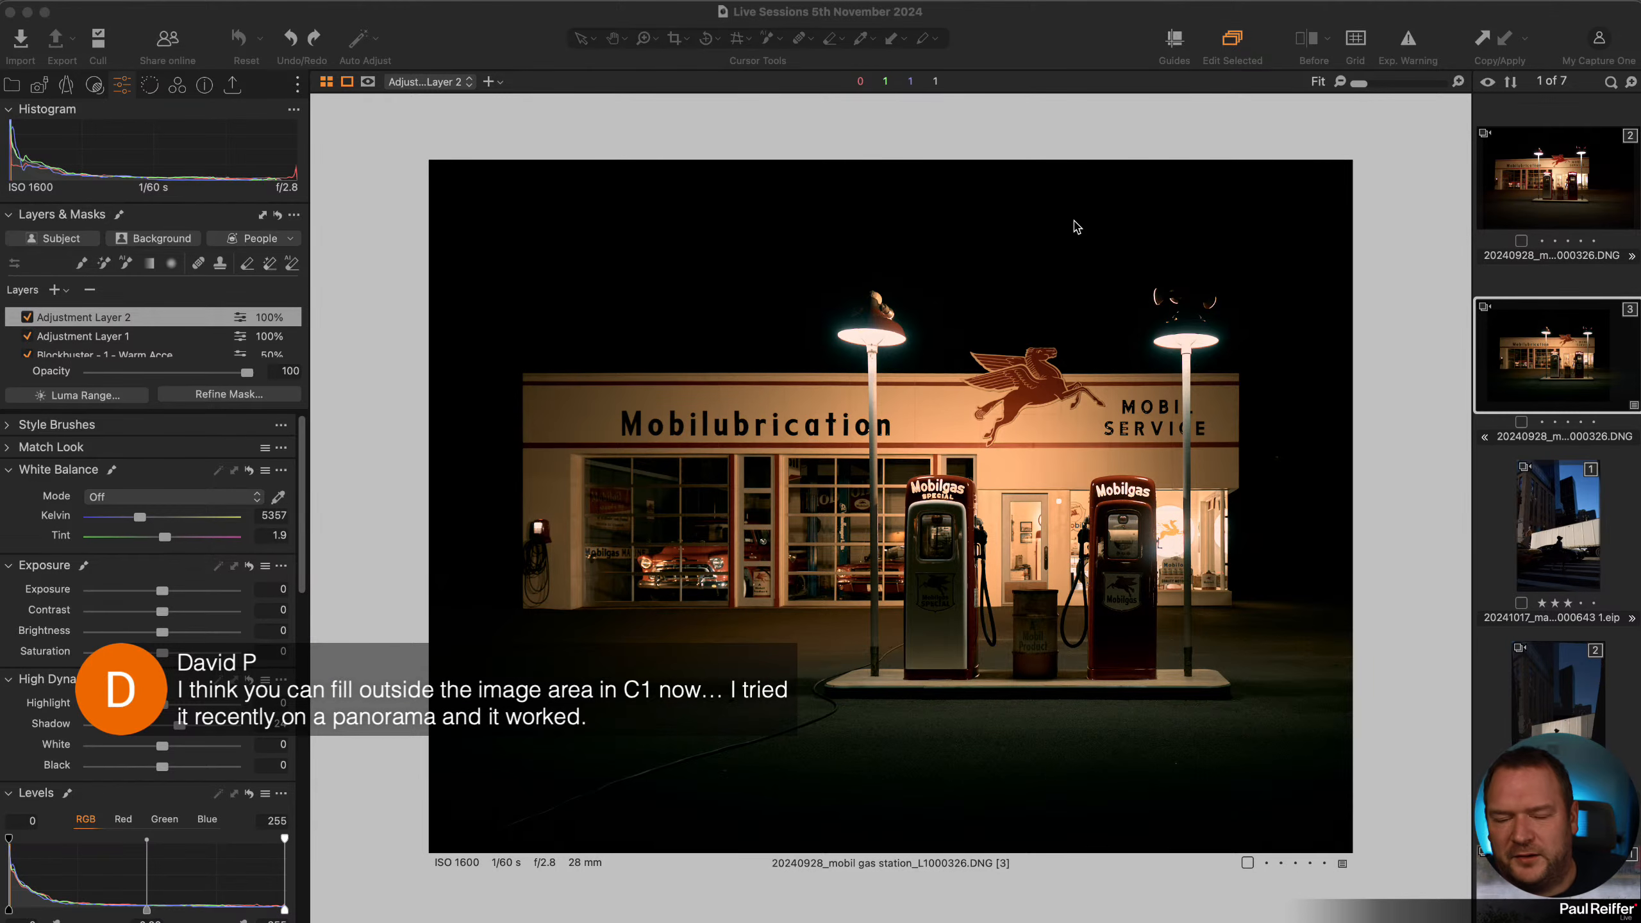
Clone the variant and rotate its crop so the frame extends beyond the image edges.
{"action": "right_click", "coordinate": [1545, 346]}
{"action": "left_click", "coordinate": [1608, 417]}
{"action": "left_click", "coordinate": [678, 40]}
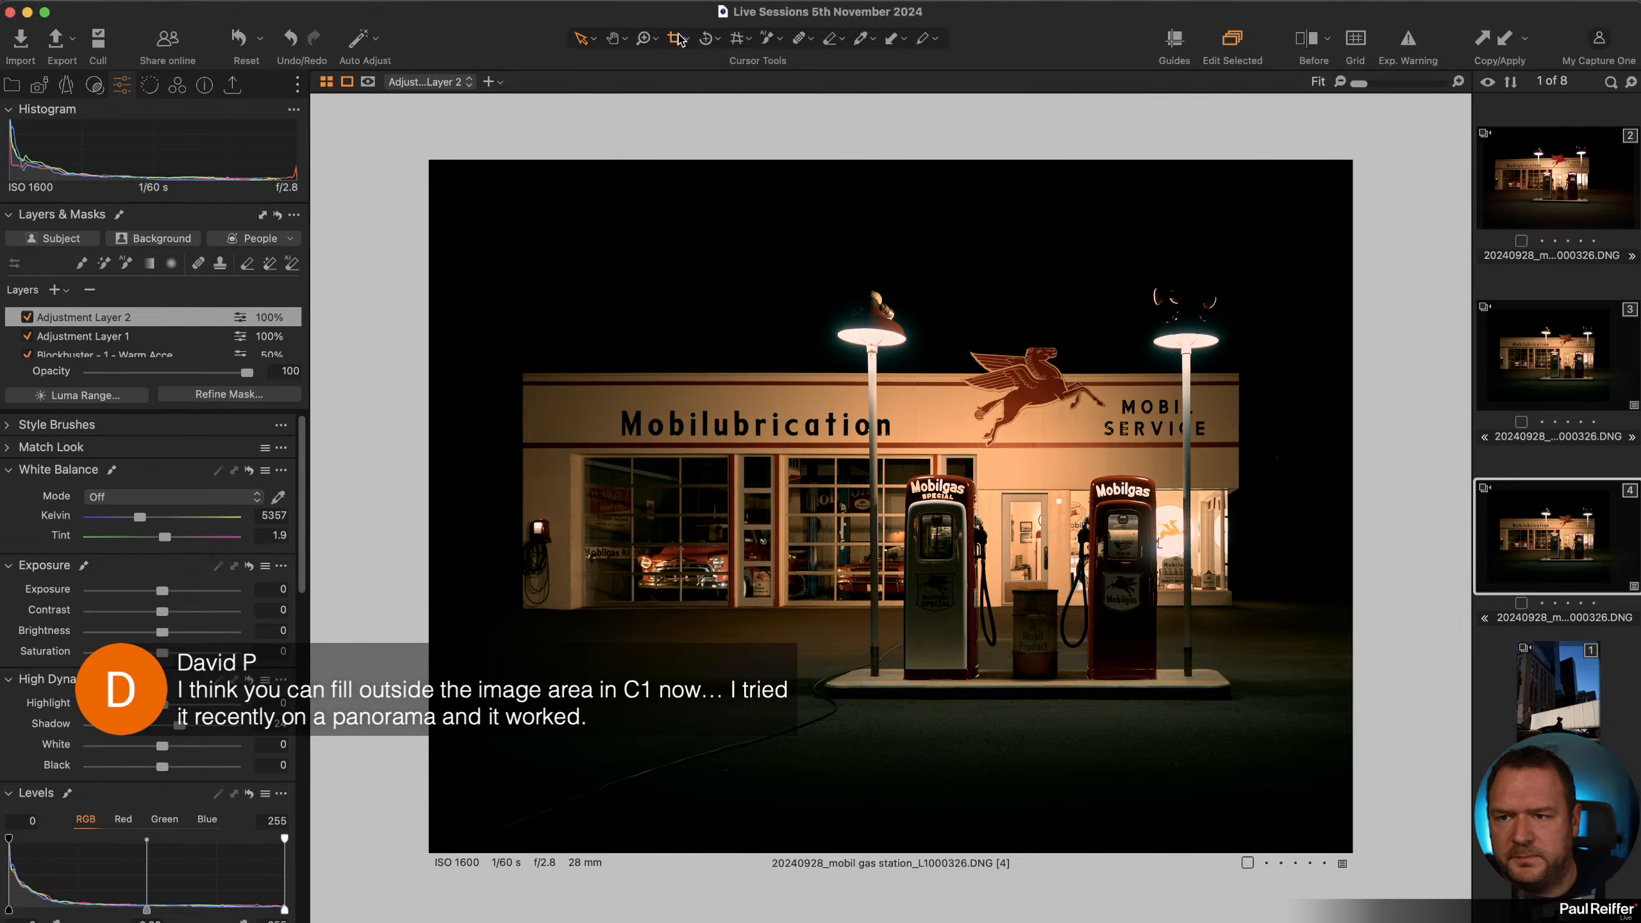
{"action": "left_click_drag", "start_coordinate": [1215, 225], "coordinate": [1269, 175]}
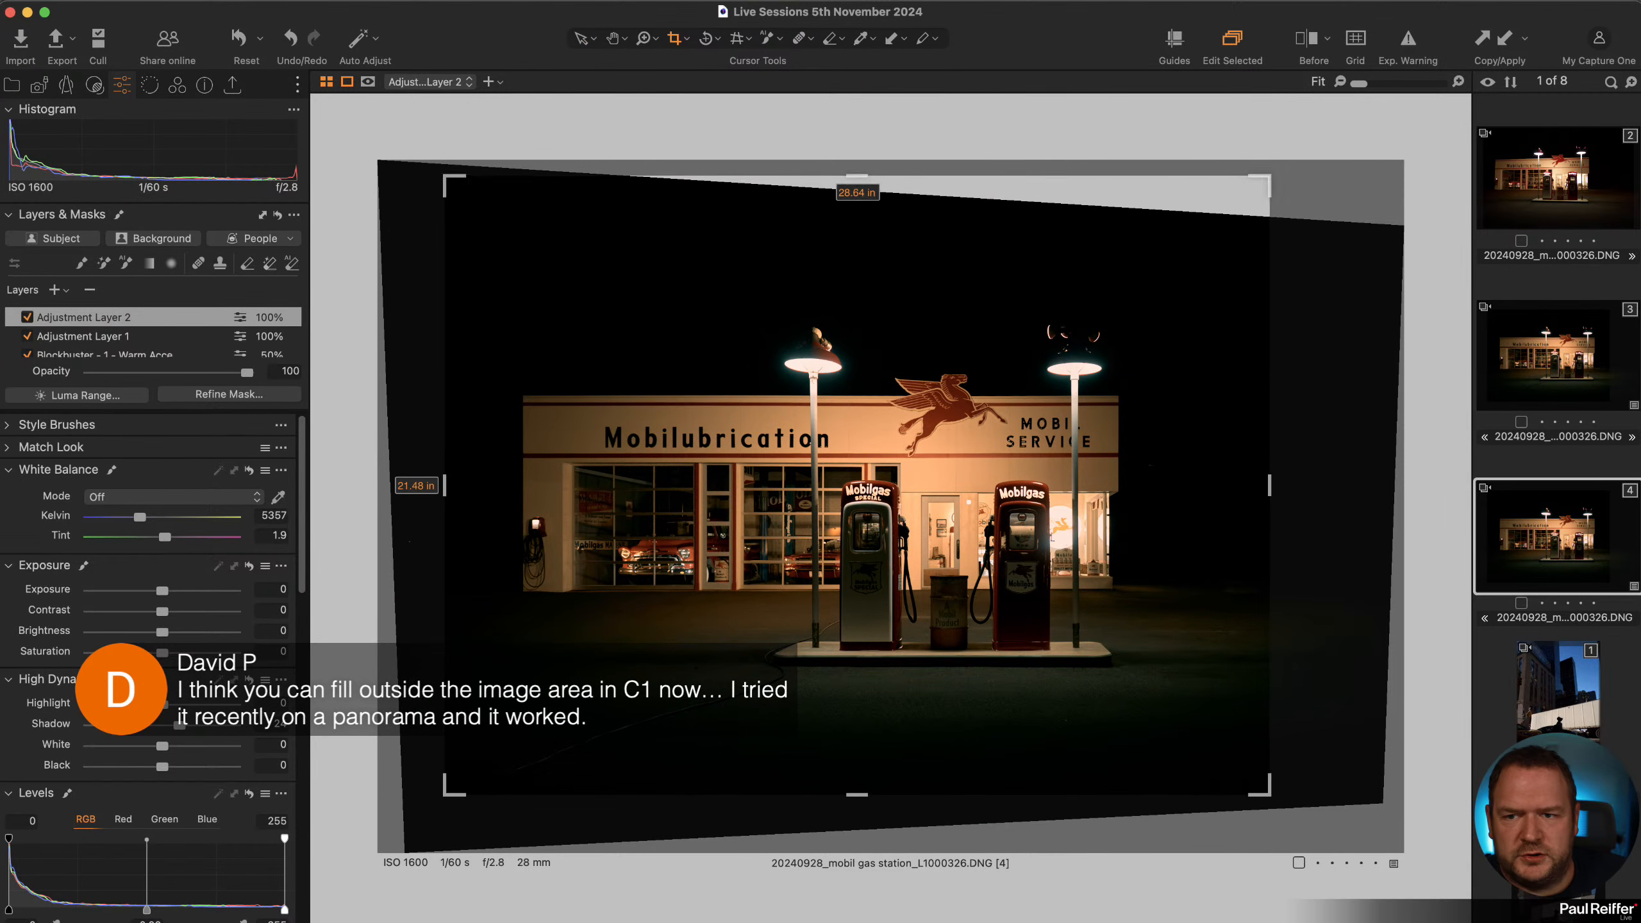
Try to fill the empty area outside the rotated image with a clone layer, then delete the cloned variant.
{"action": "left_click", "coordinate": [580, 39]}
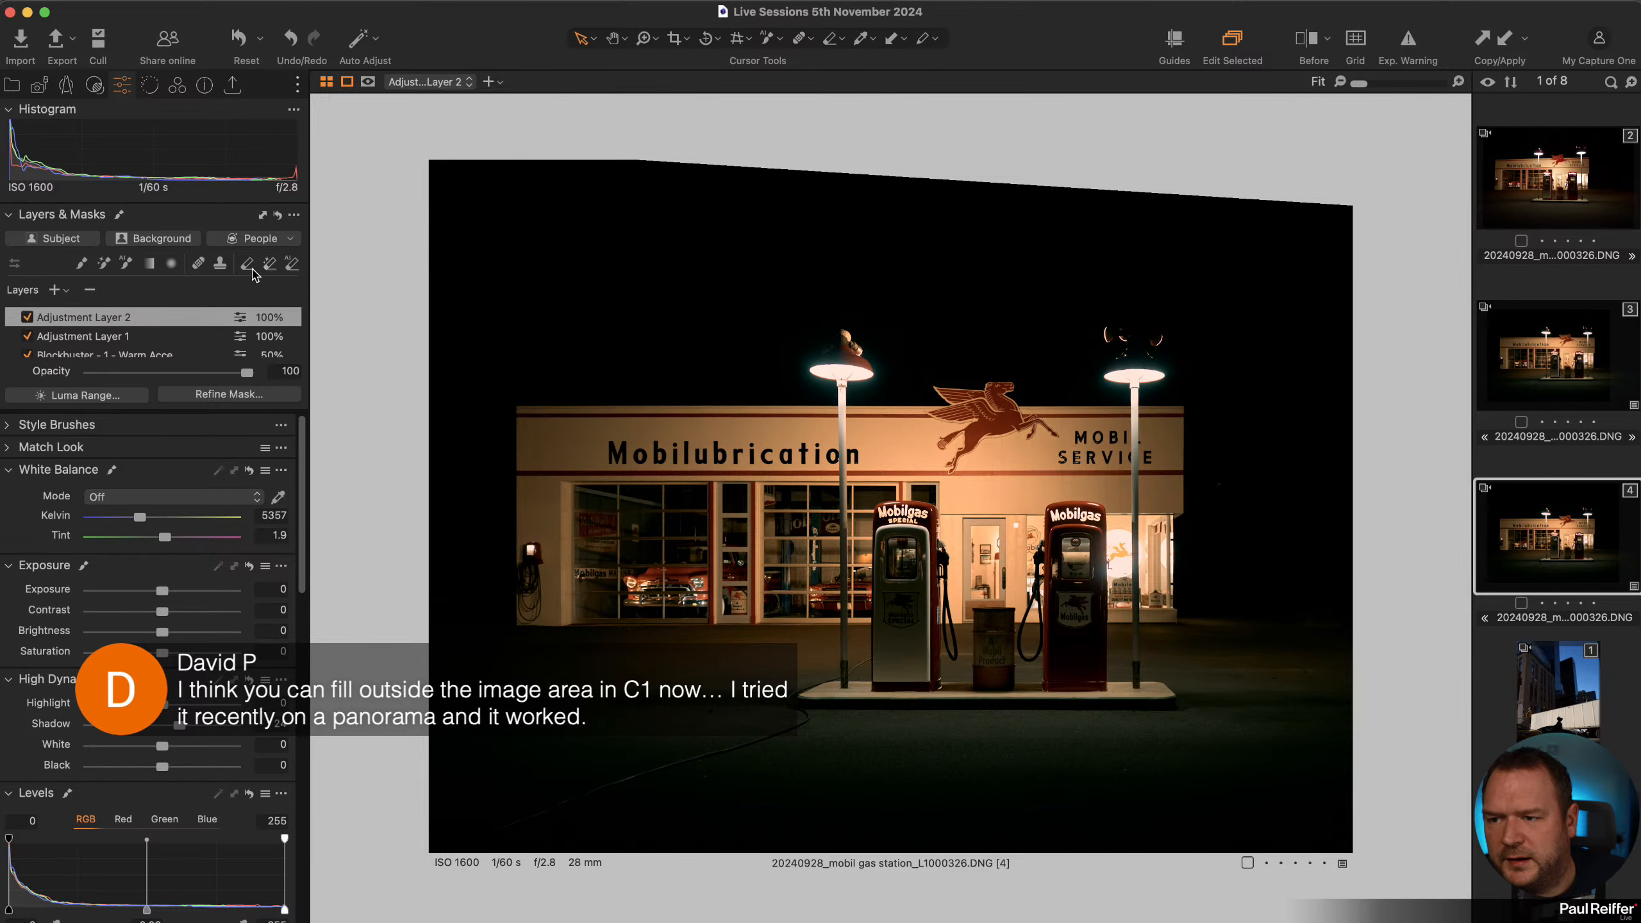
{"action": "left_click", "coordinate": [220, 265]}
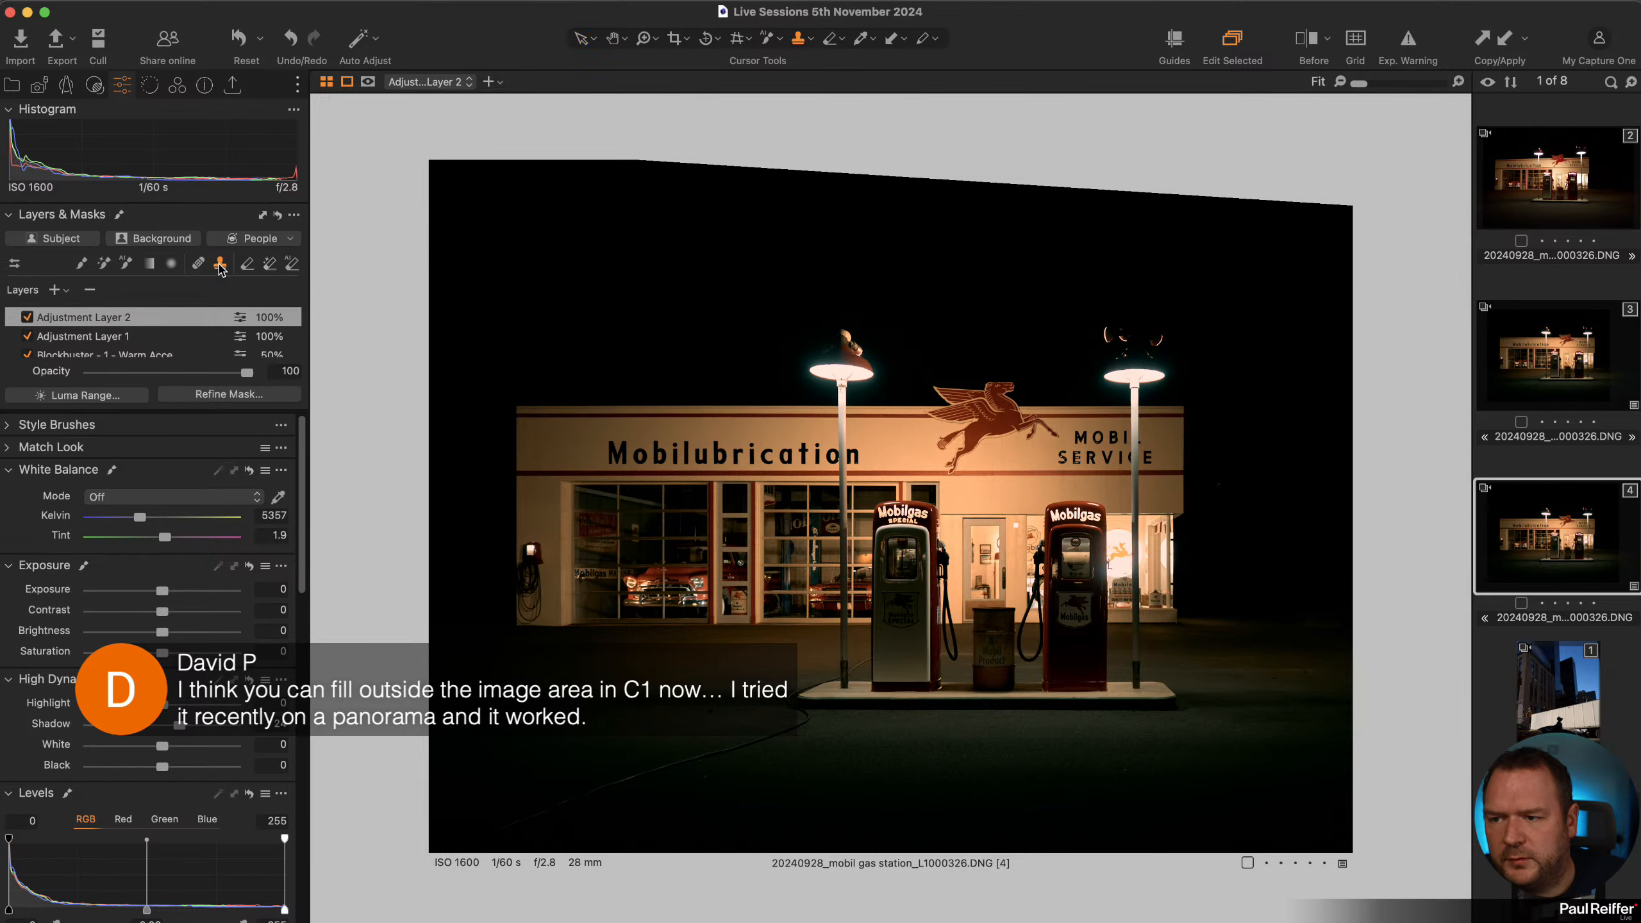
{"action": "left_click", "coordinate": [996, 255], "text": "alt"}
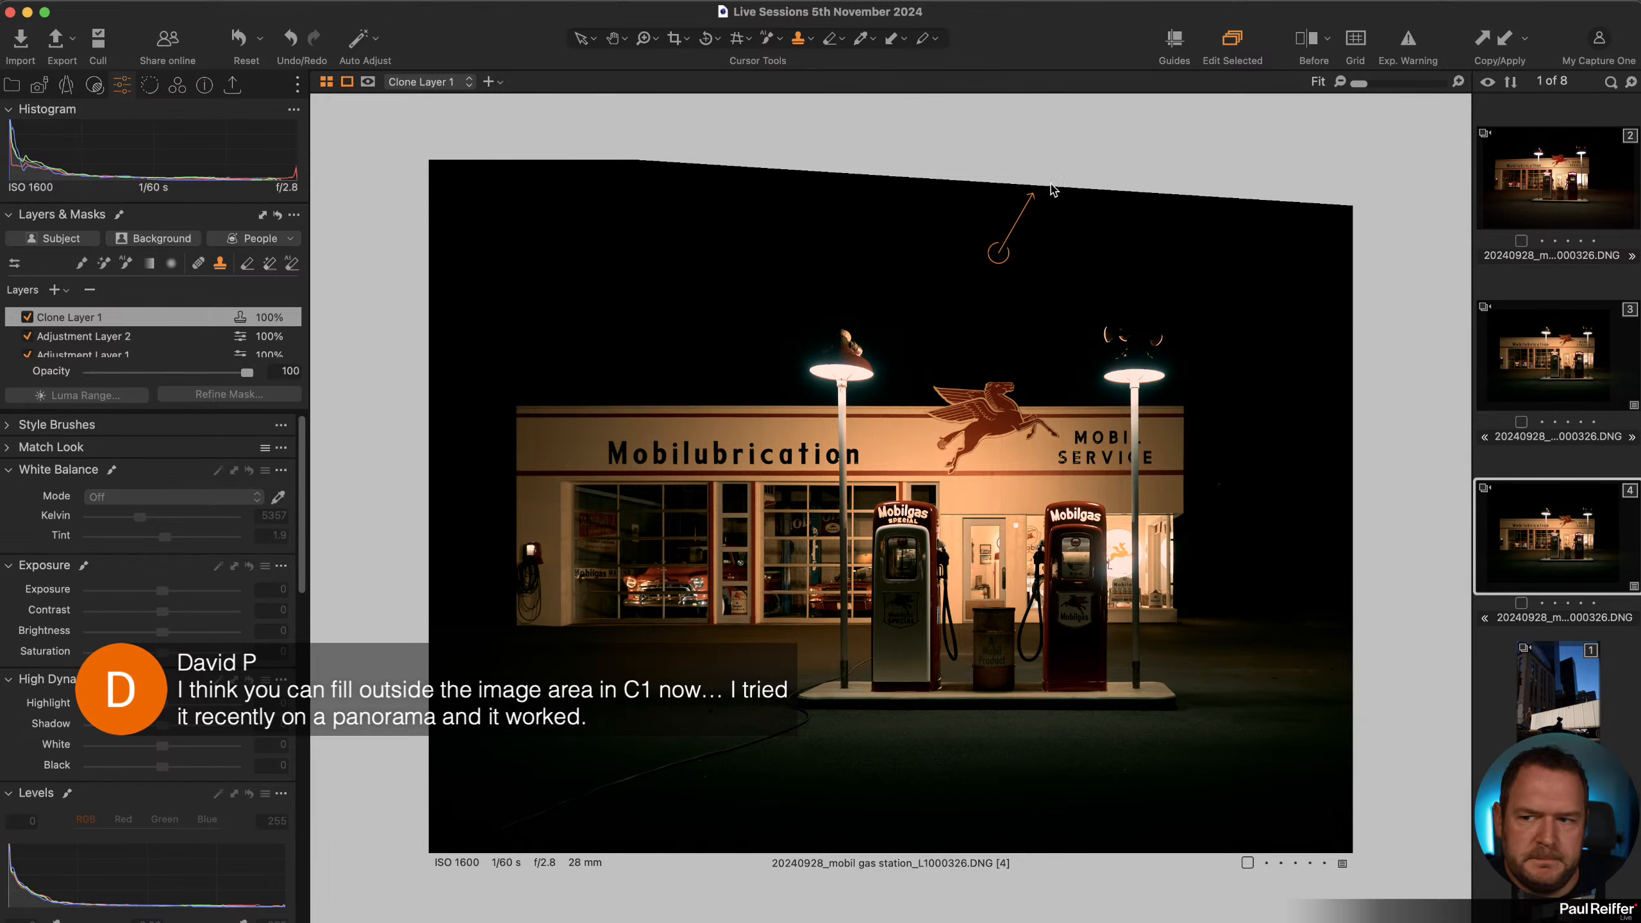
{"action": "right_click", "coordinate": [979, 183]}
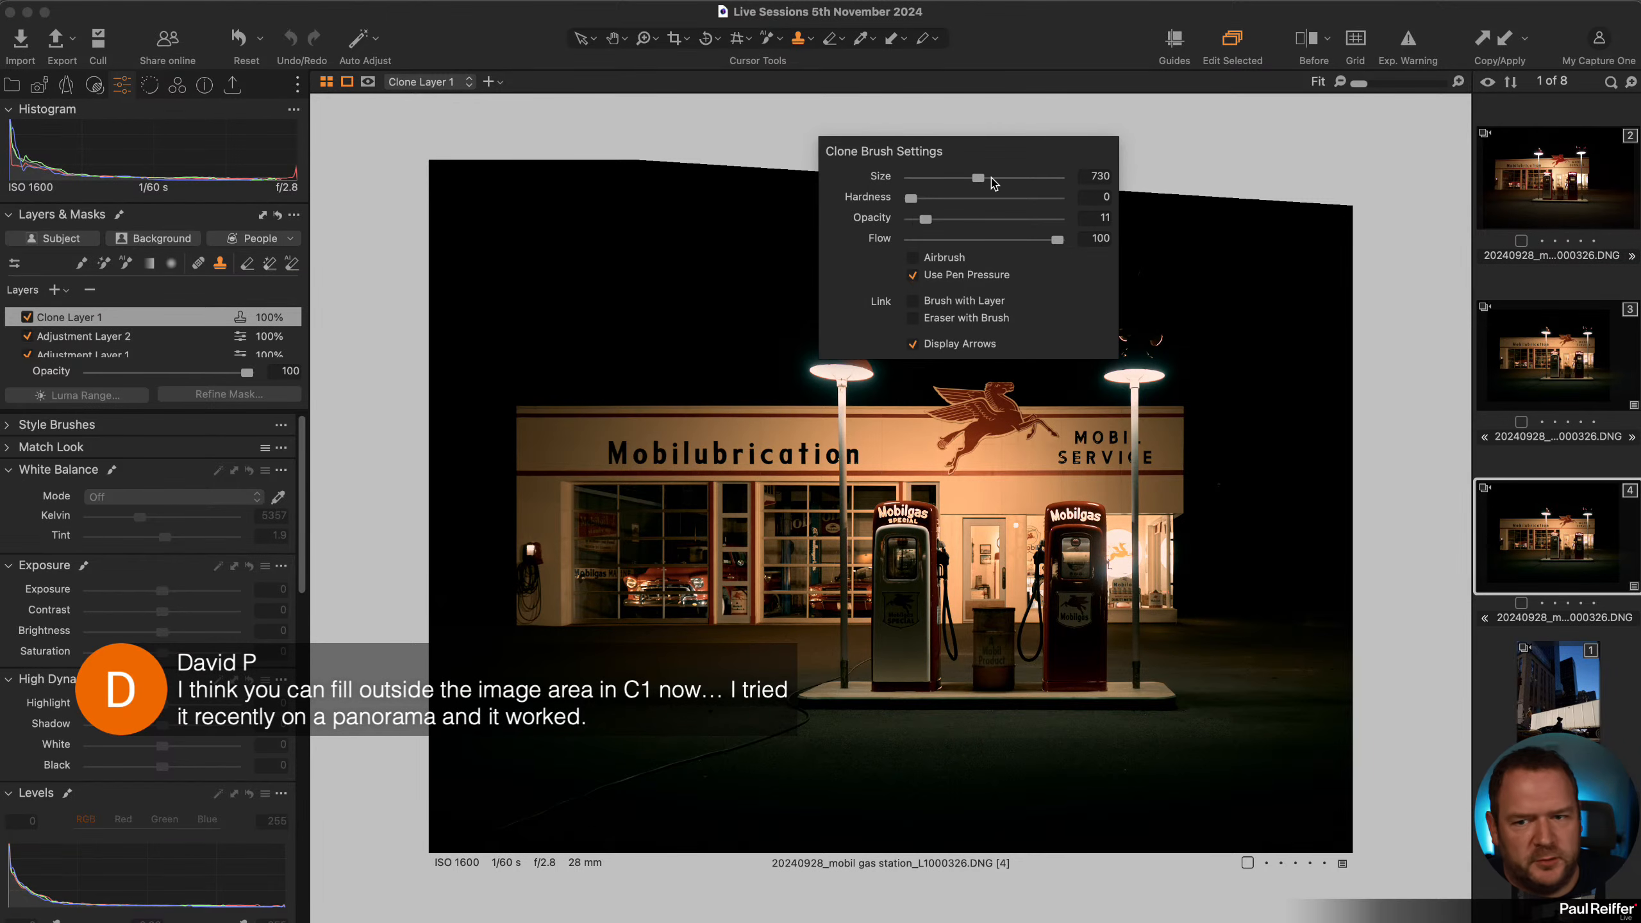
{"action": "left_click_drag", "start_coordinate": [925, 220], "coordinate": [1058, 221]}
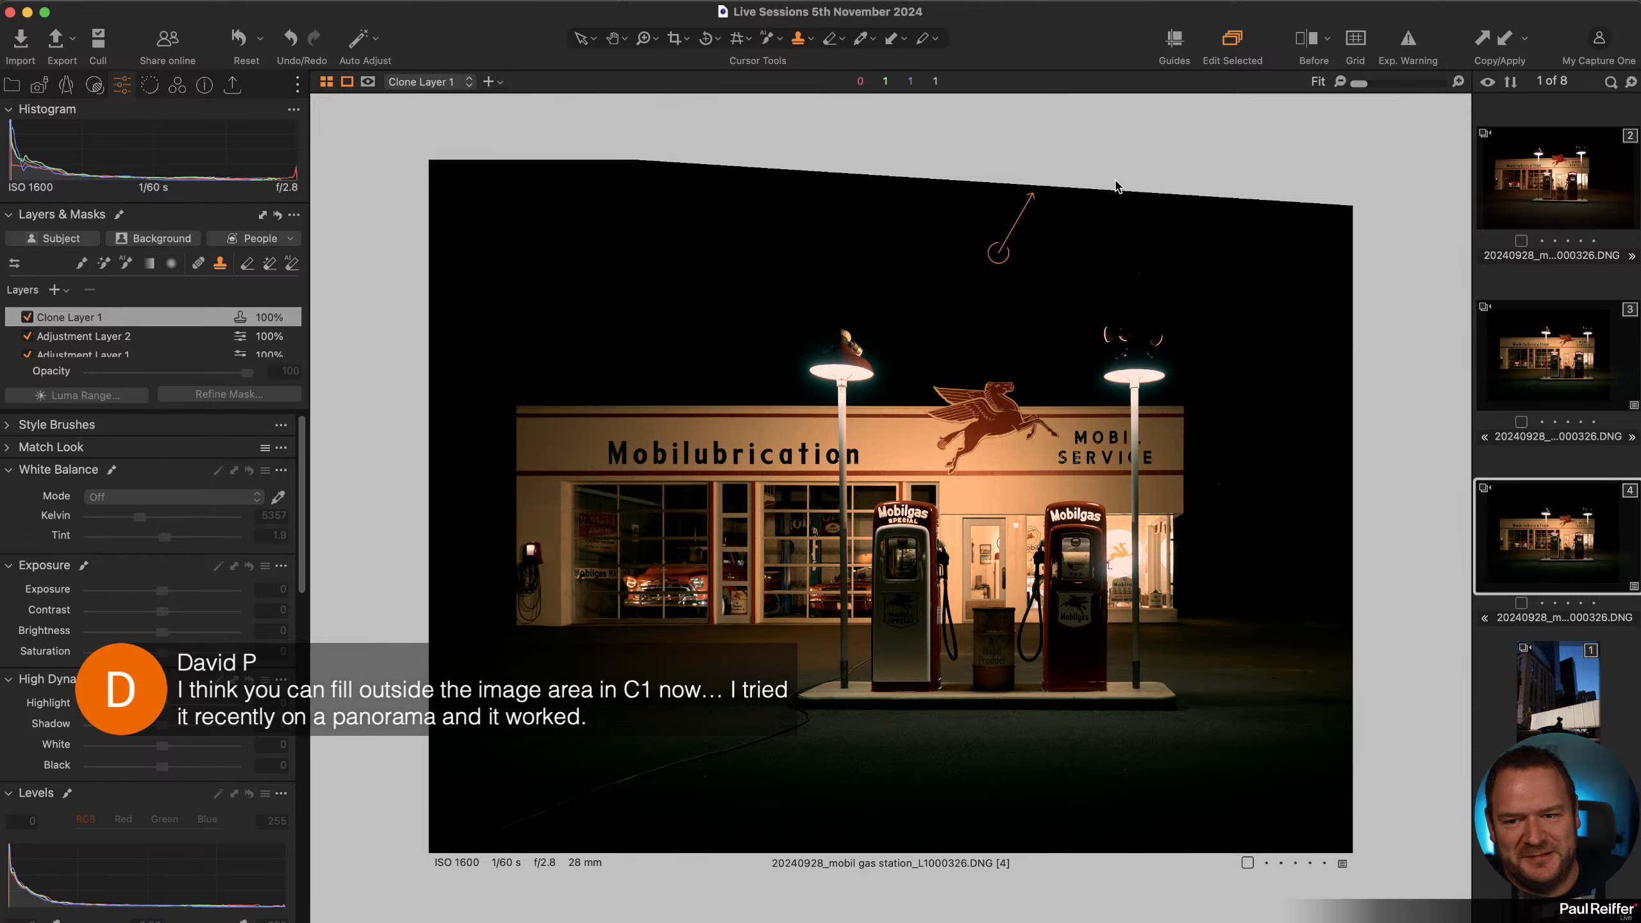
{"action": "left_click", "coordinate": [1144, 383]}
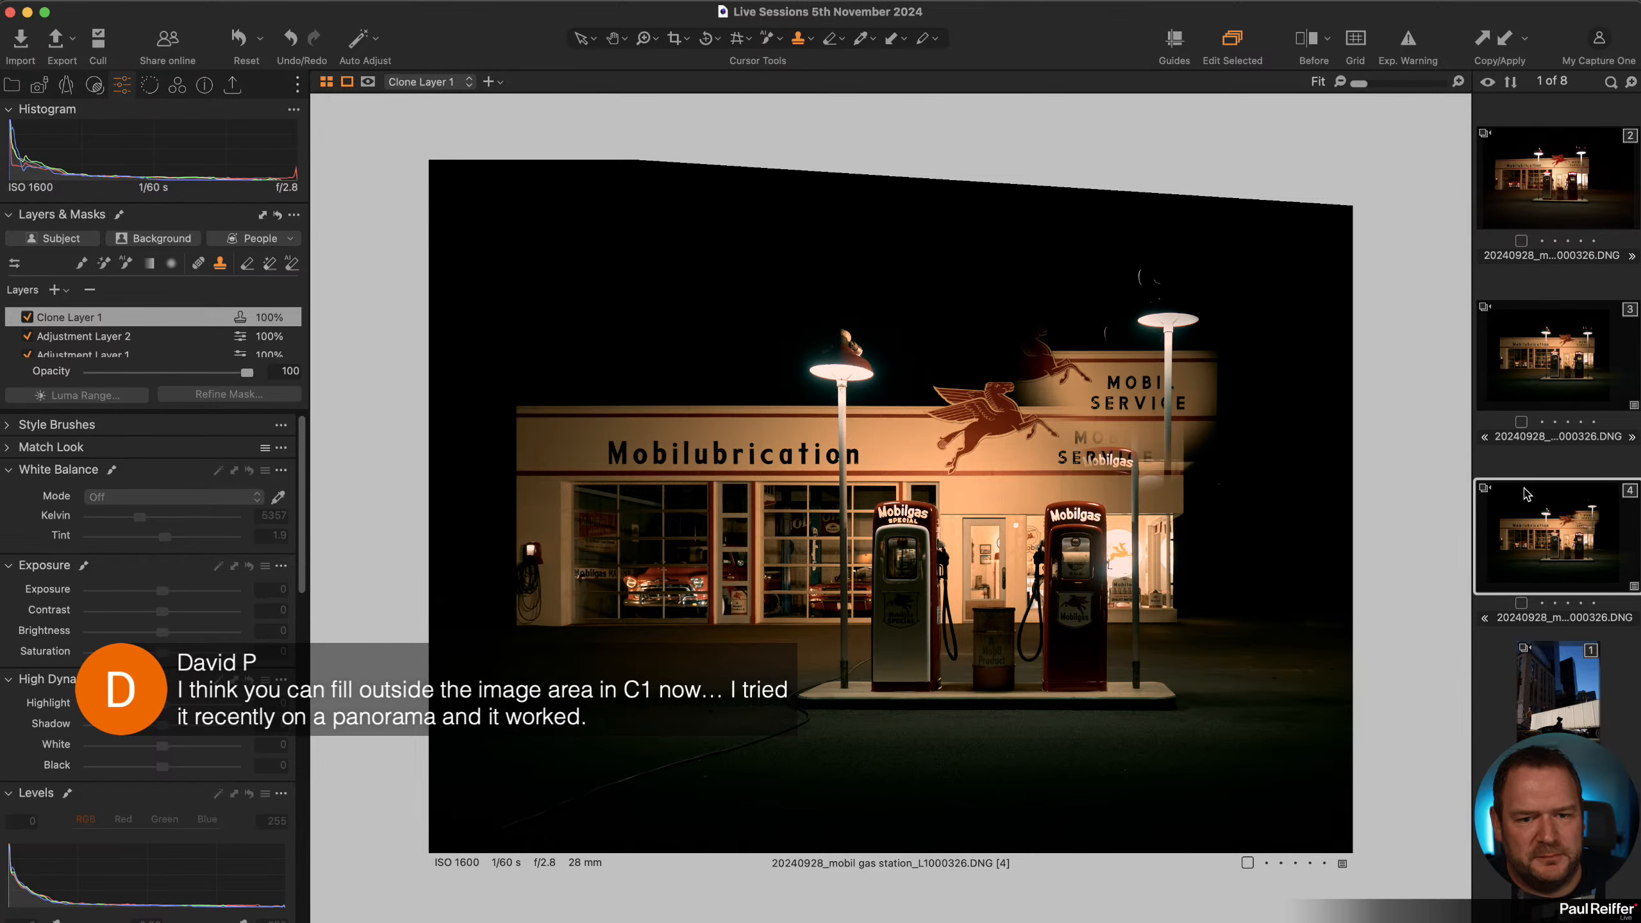
{"action": "key", "text": "BackSpace"}
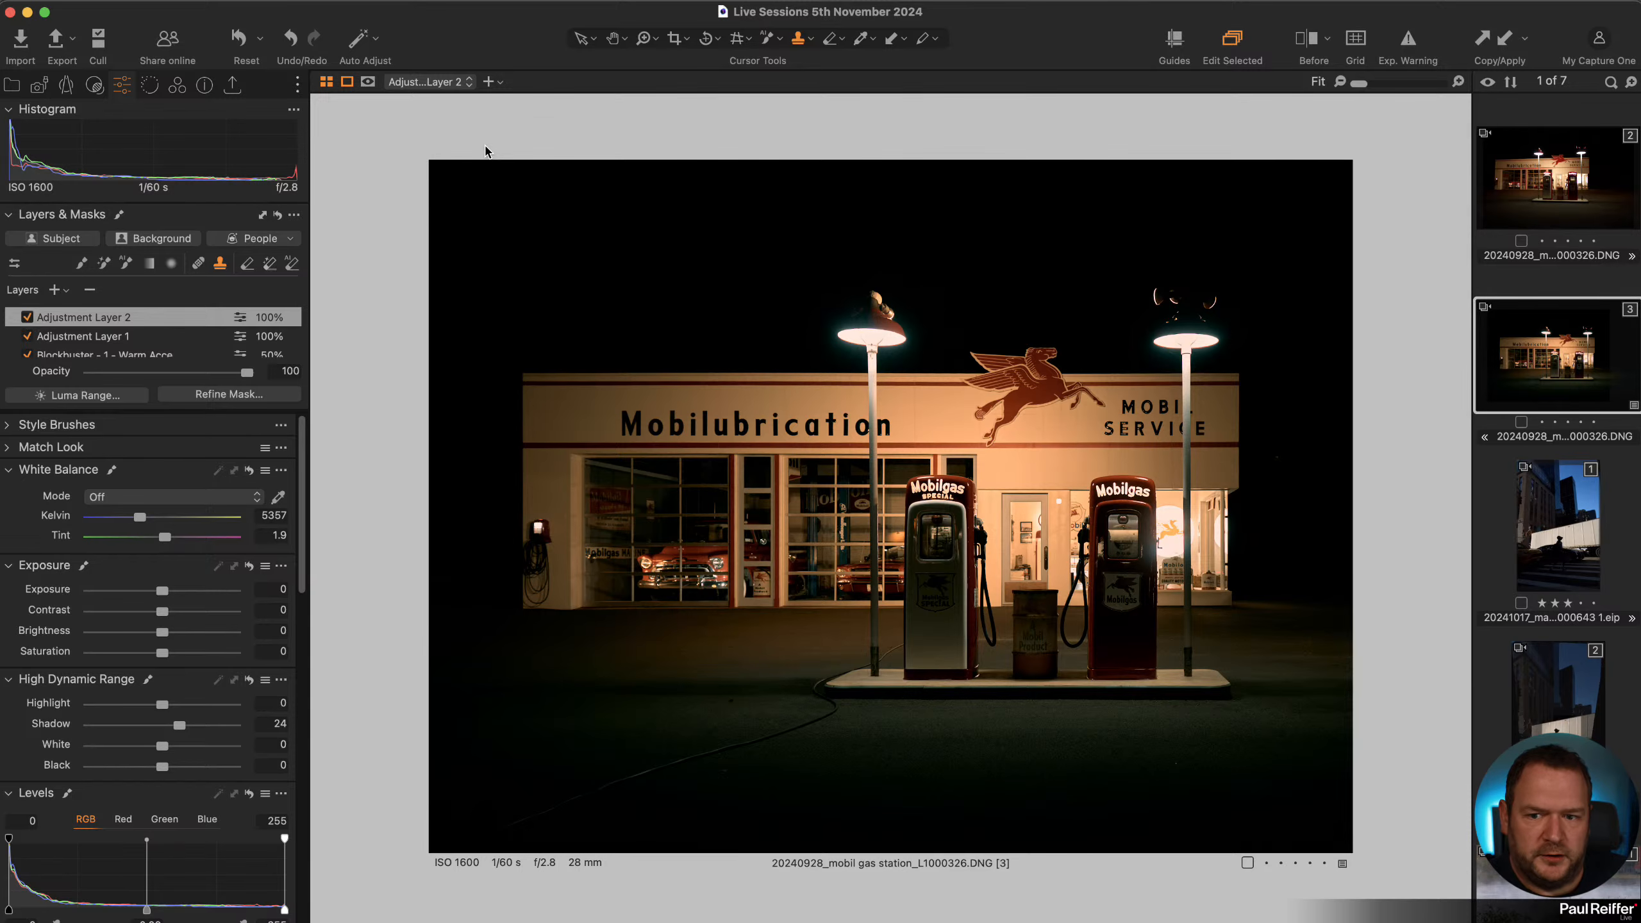
Toggle the viewer background colour between White and Black twice.
{"action": "right_click", "coordinate": [405, 129]}
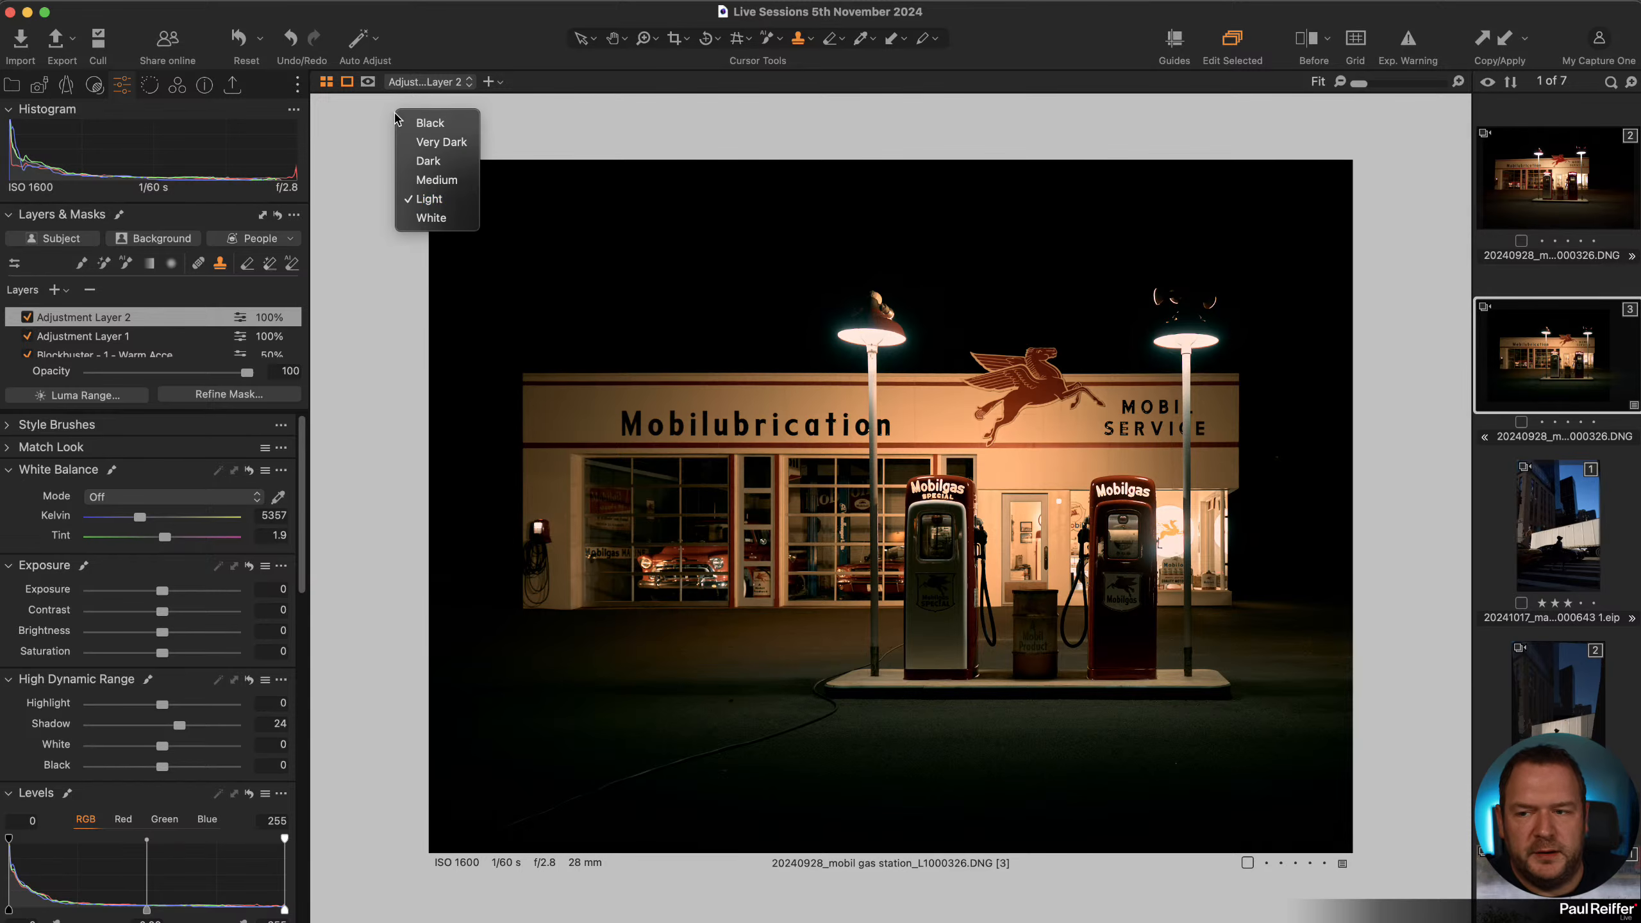
{"action": "left_click", "coordinate": [450, 217]}
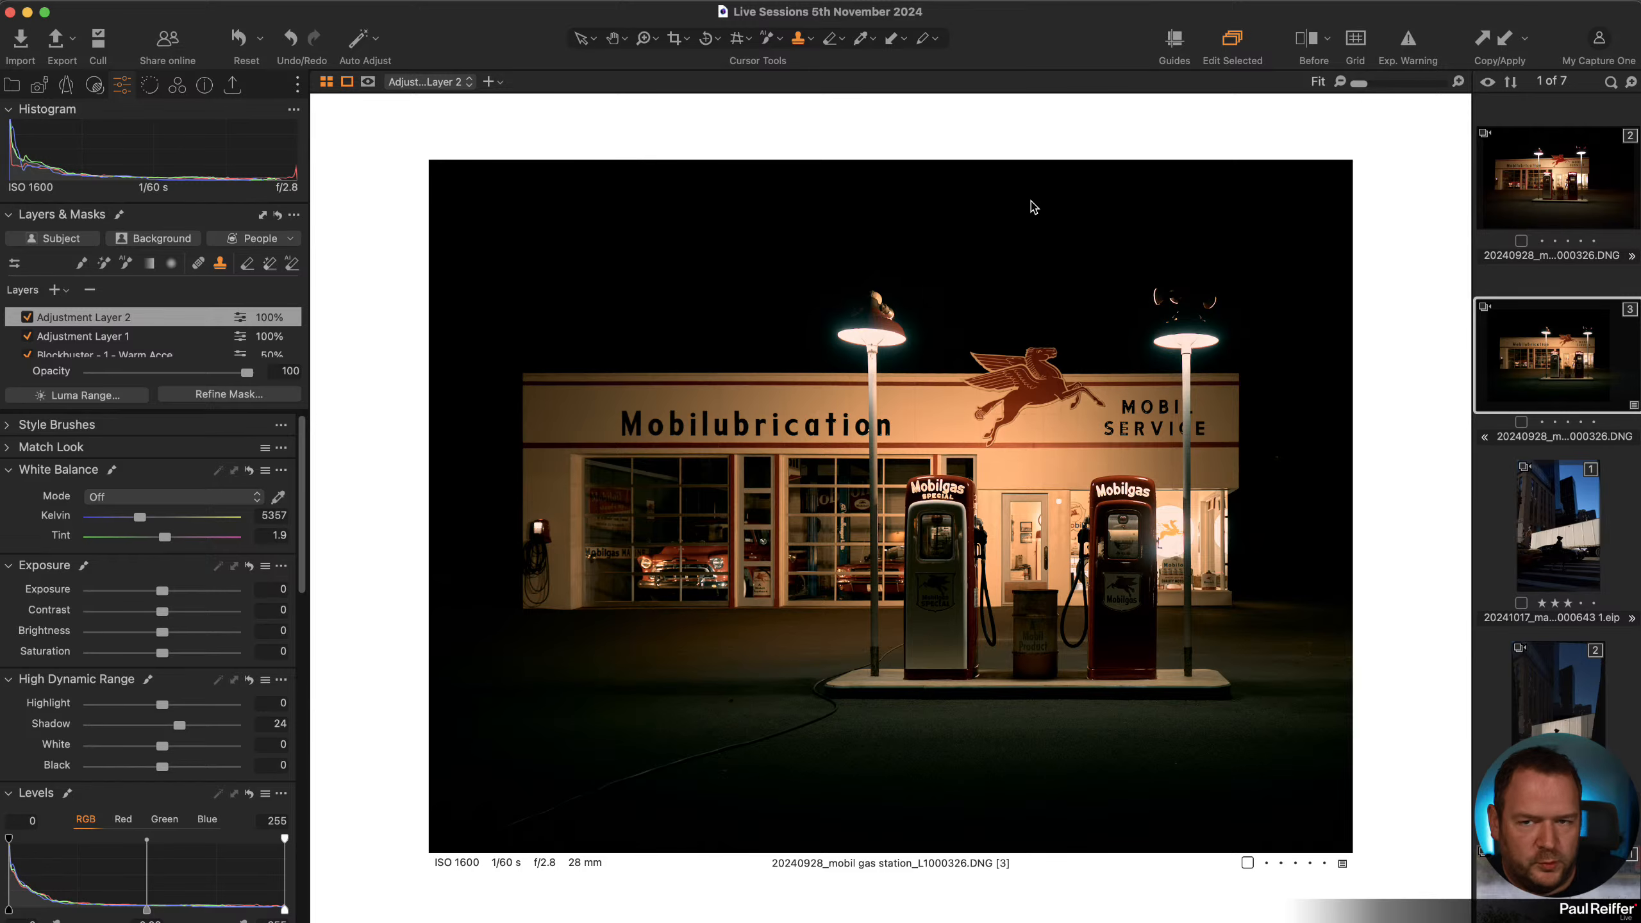
{"action": "right_click", "coordinate": [1049, 136]}
{"action": "left_click", "coordinate": [1070, 124]}
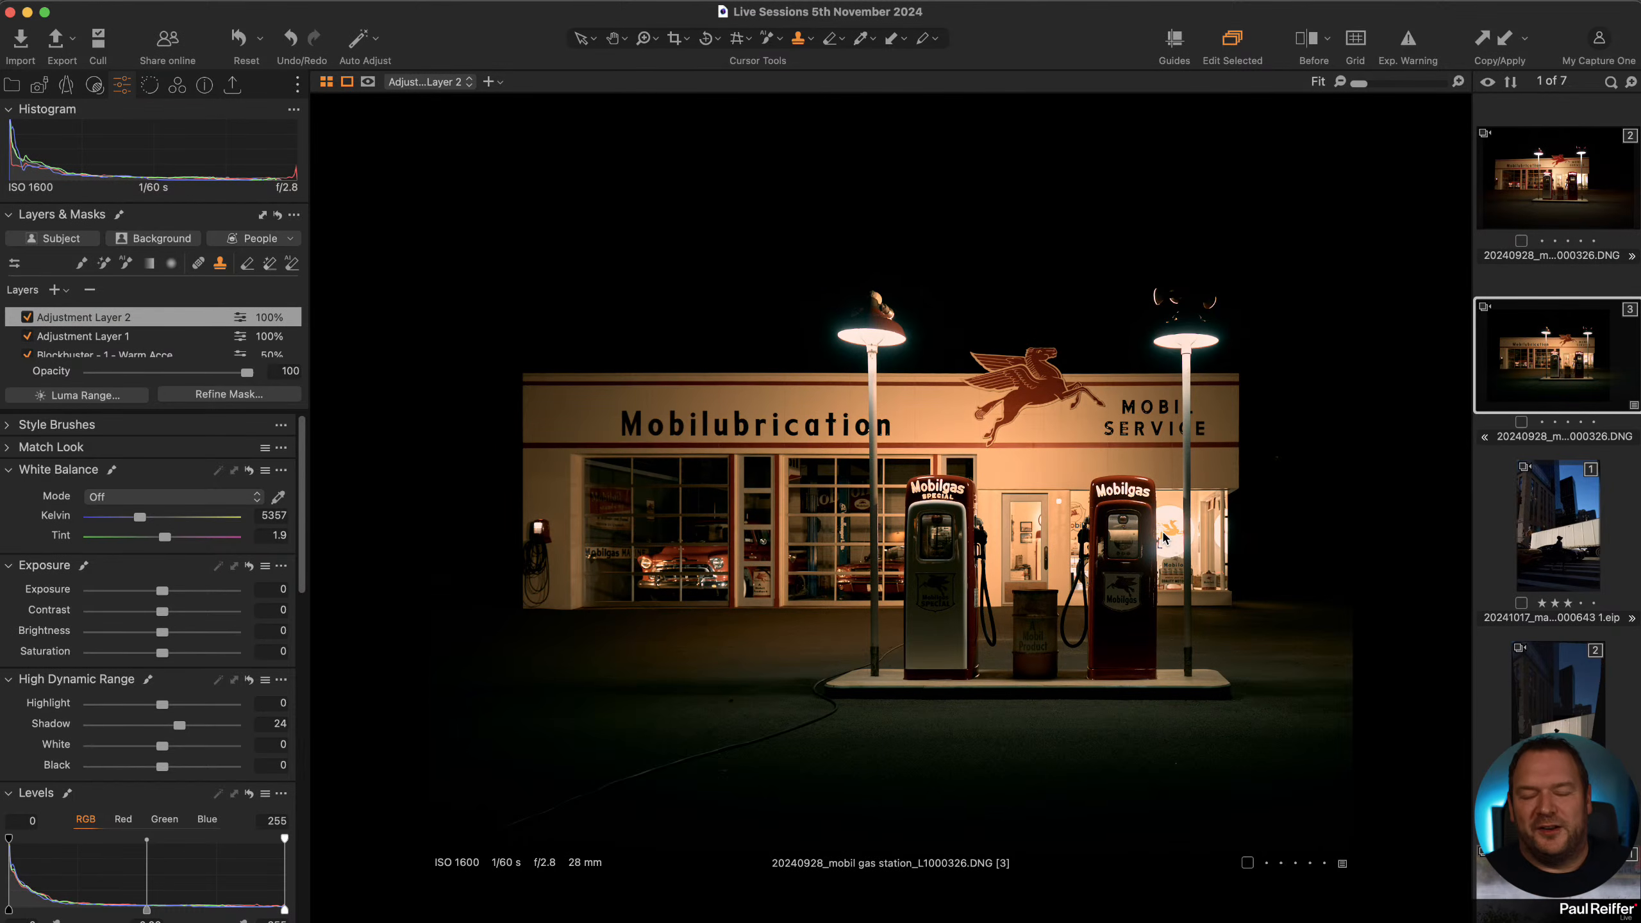
{"action": "right_click", "coordinate": [1034, 134]}
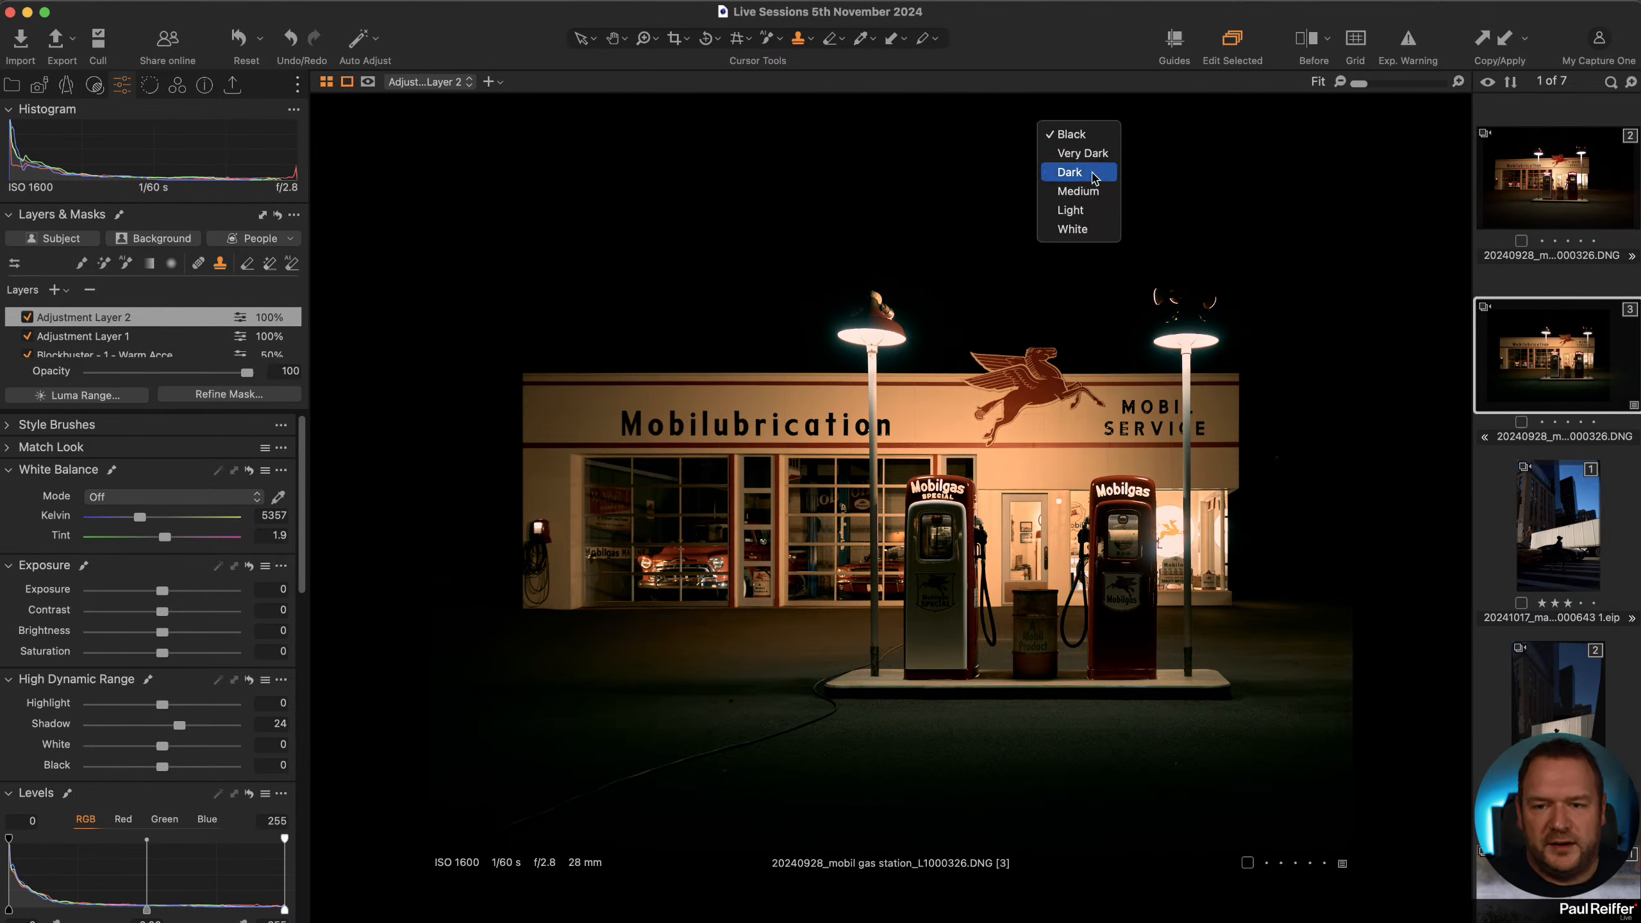
{"action": "left_click", "coordinate": [1073, 229]}
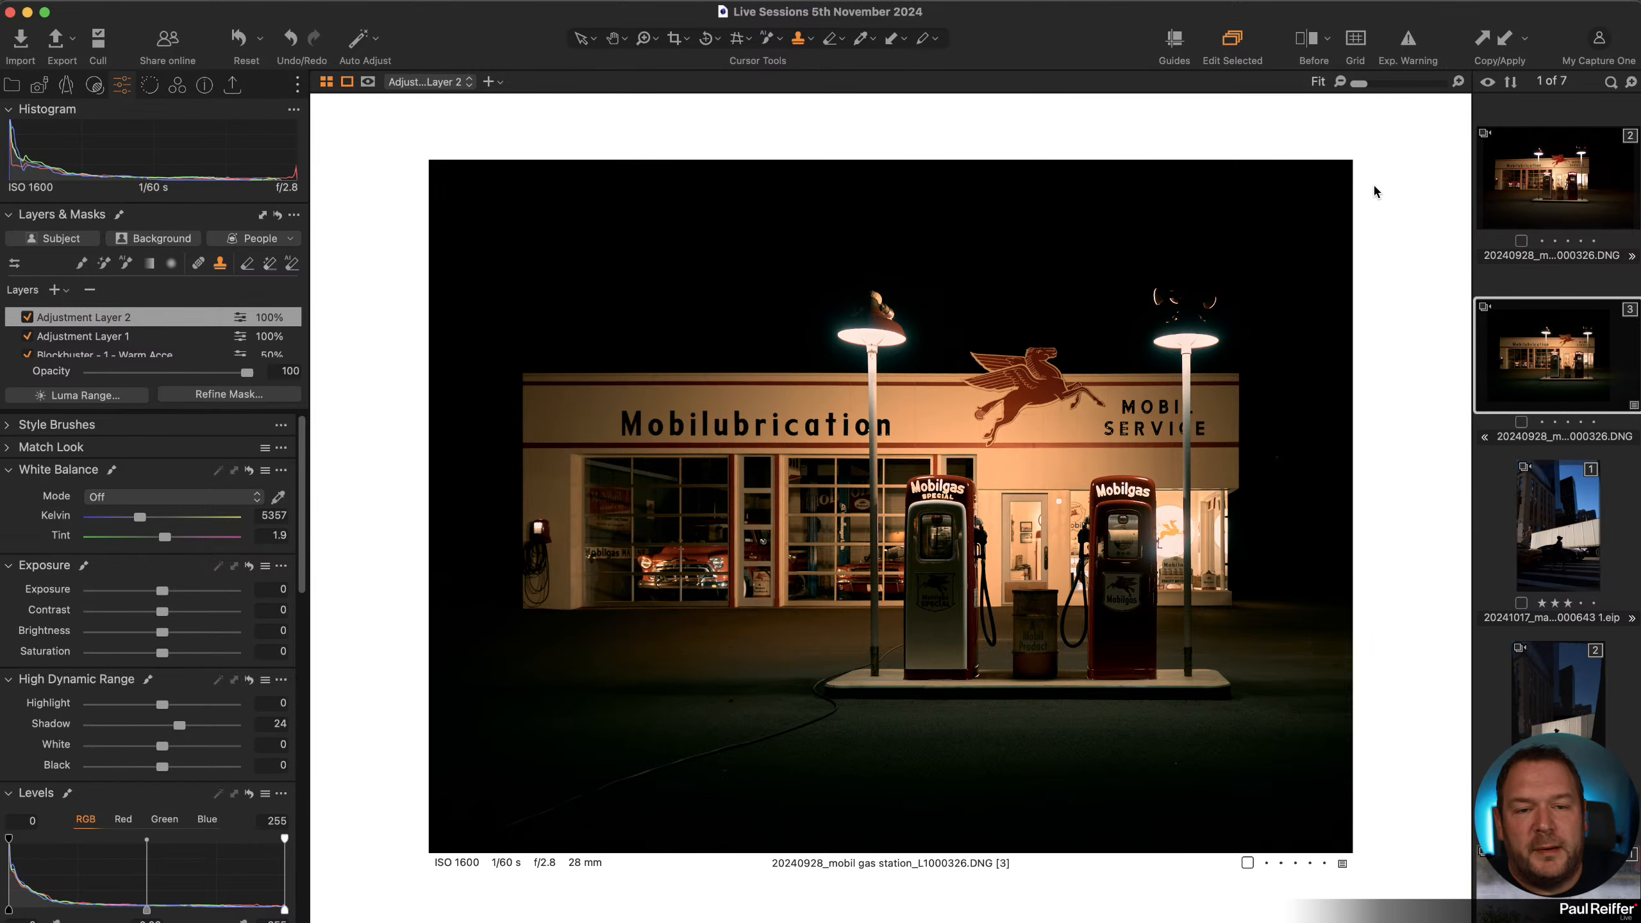
{"action": "right_click", "coordinate": [1383, 149]}
{"action": "left_click", "coordinate": [1426, 159]}
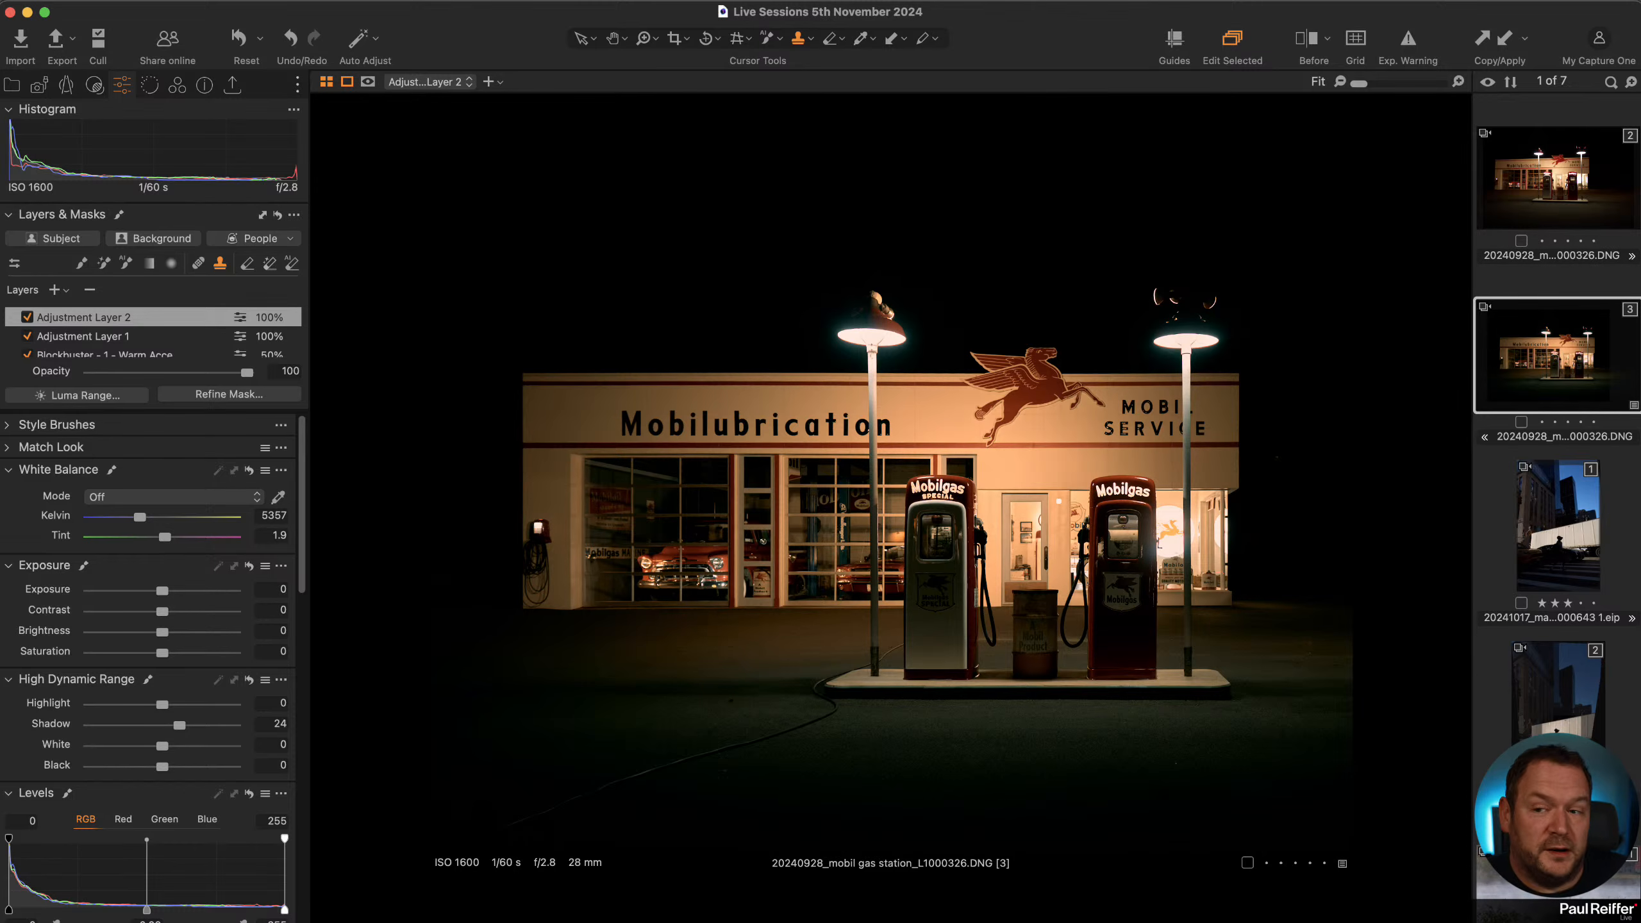
Open the Paul user collection in the Library.
{"action": "left_click", "coordinate": [11, 85]}
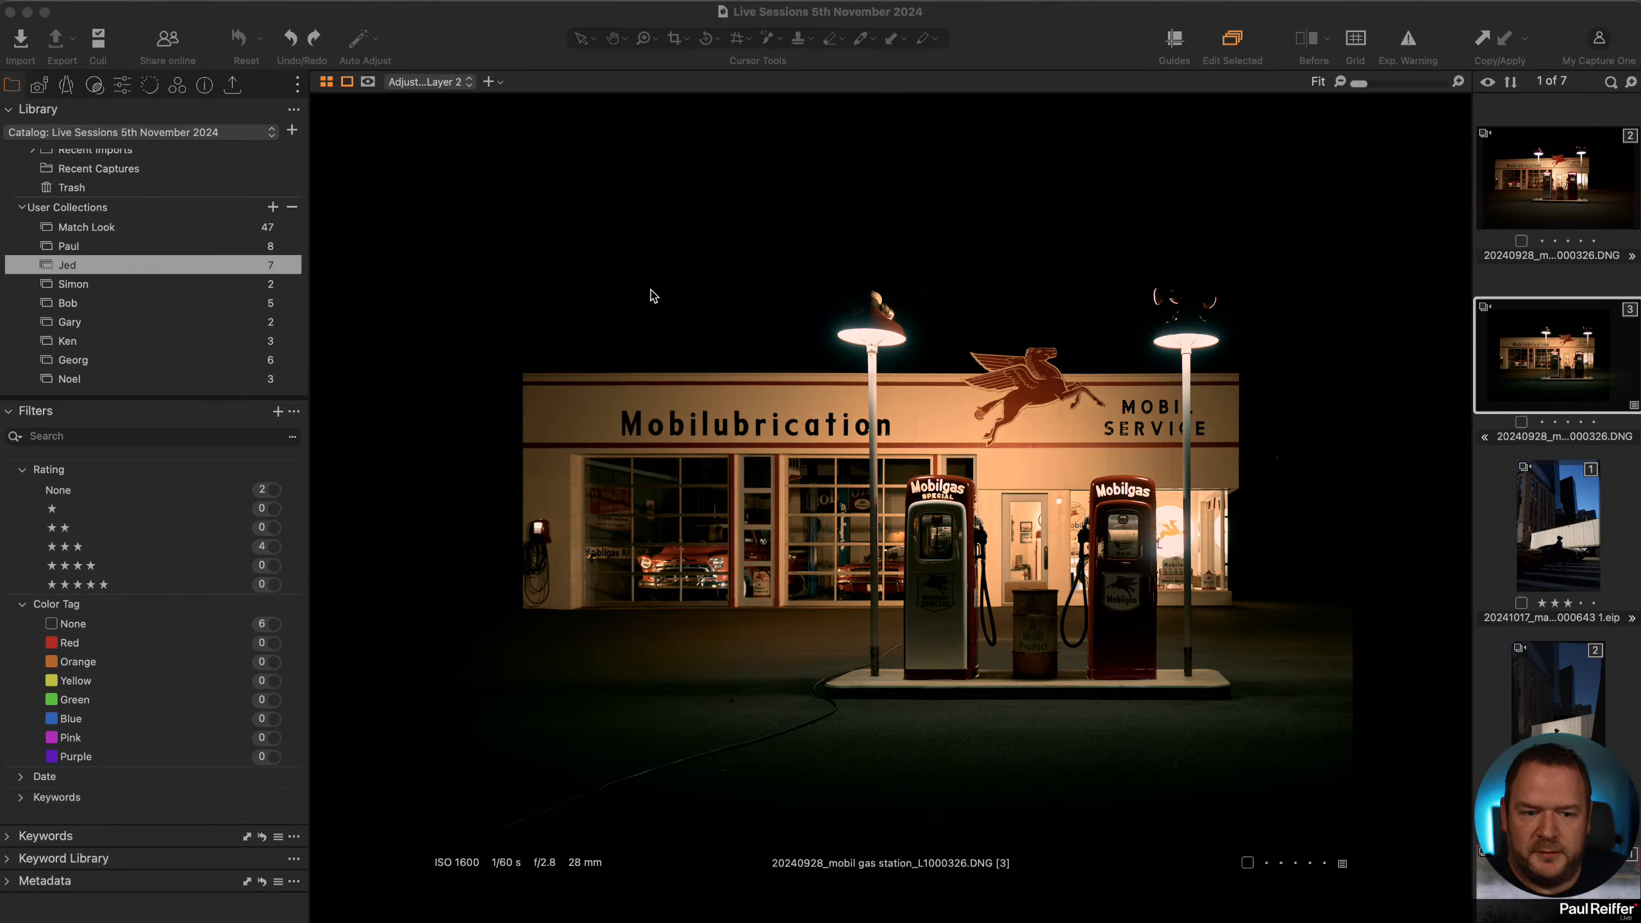
{"action": "left_click", "coordinate": [77, 250]}
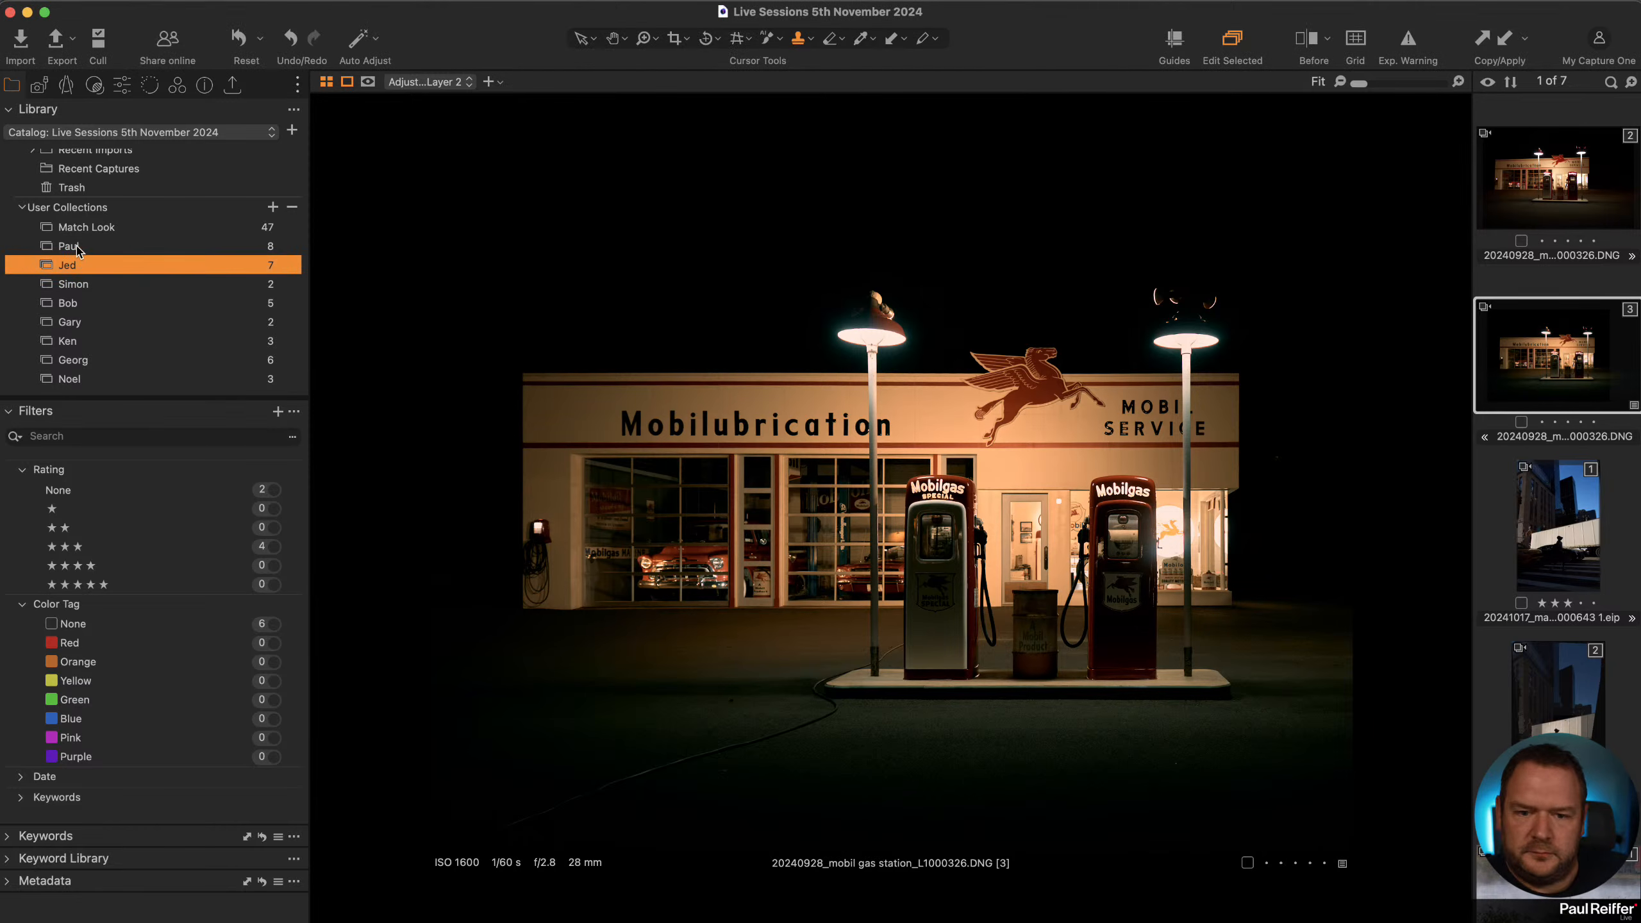
{"action": "left_click", "coordinate": [77, 248]}
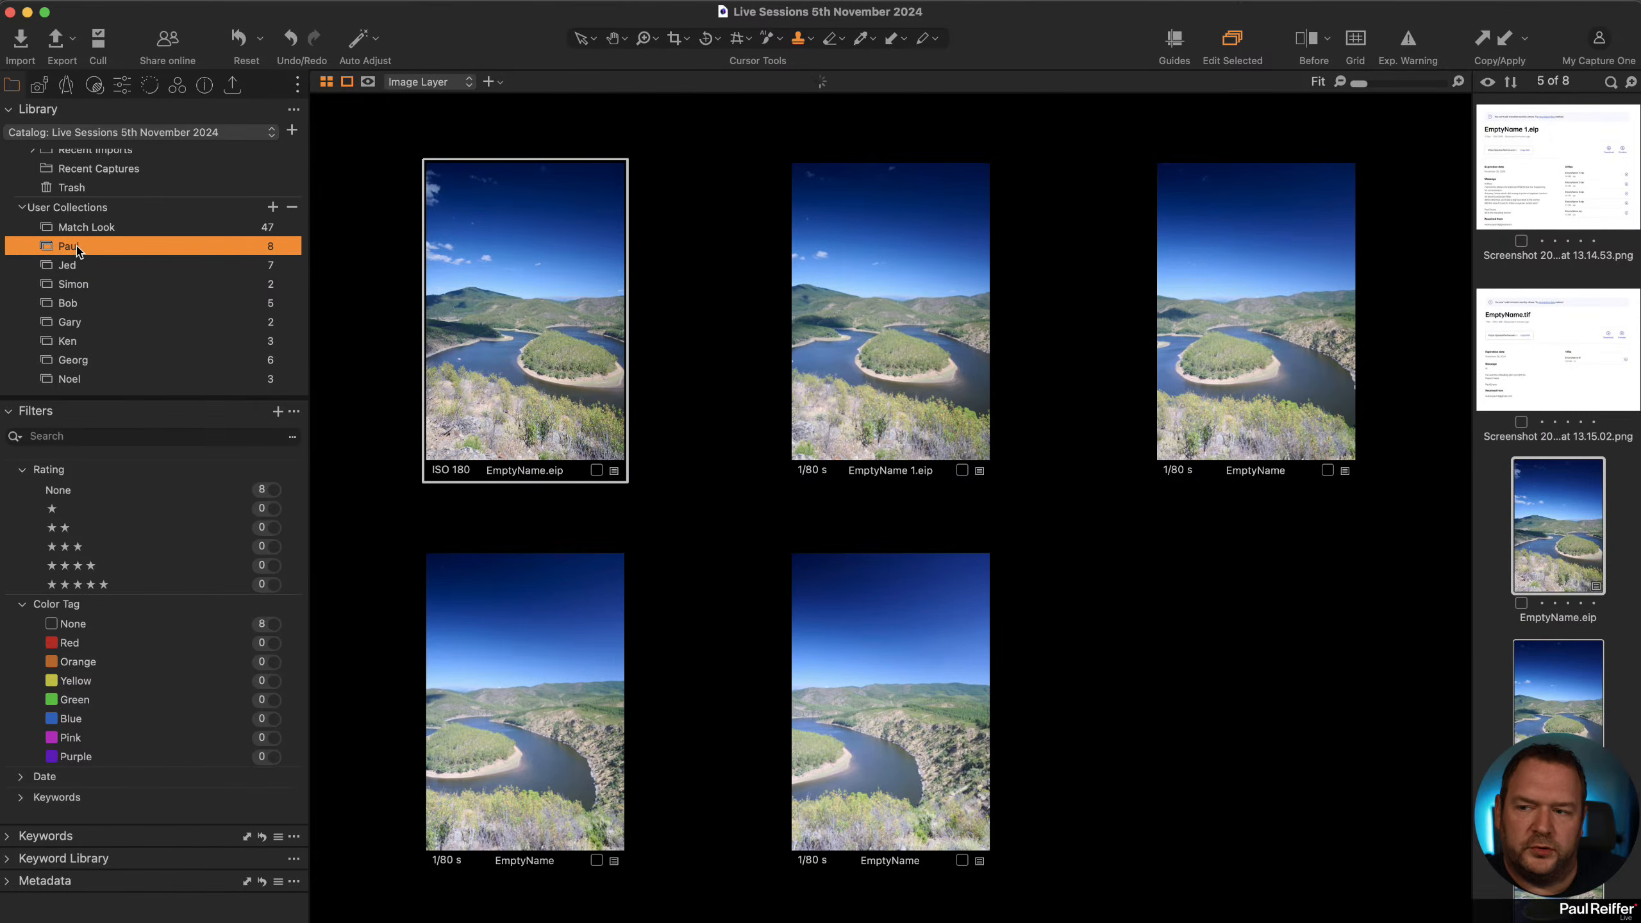
Browse the panorama TIFF and its source images in the collection.
{"action": "scroll", "coordinate": [1525, 258], "scroll_direction": "up", "scroll_amount": 3}
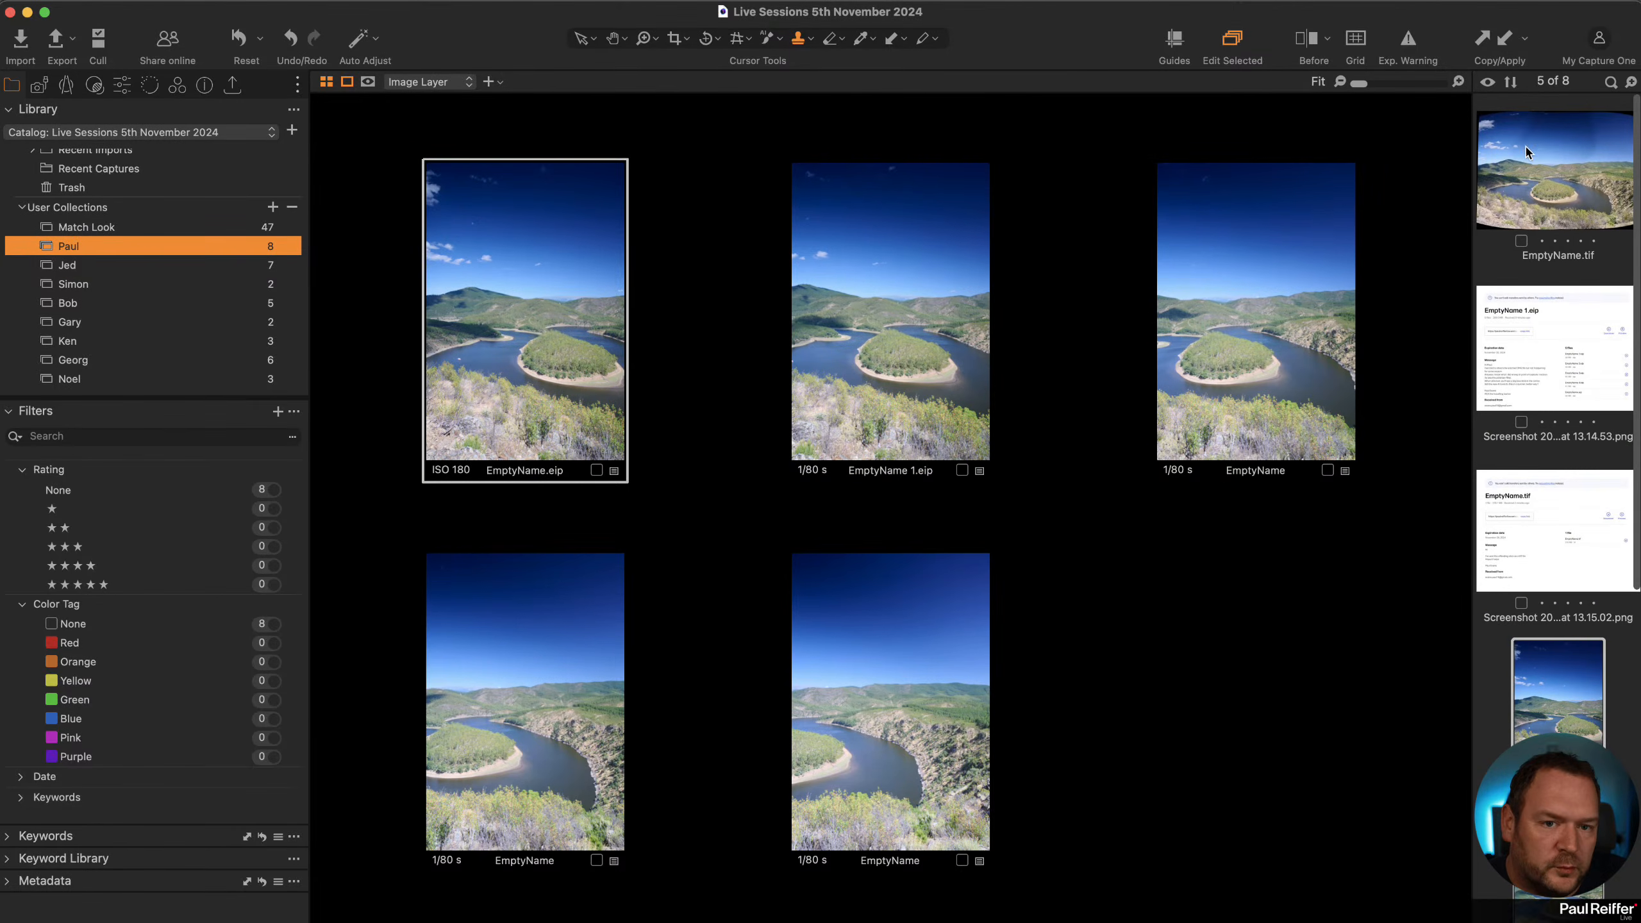
{"action": "left_click", "coordinate": [1530, 145]}
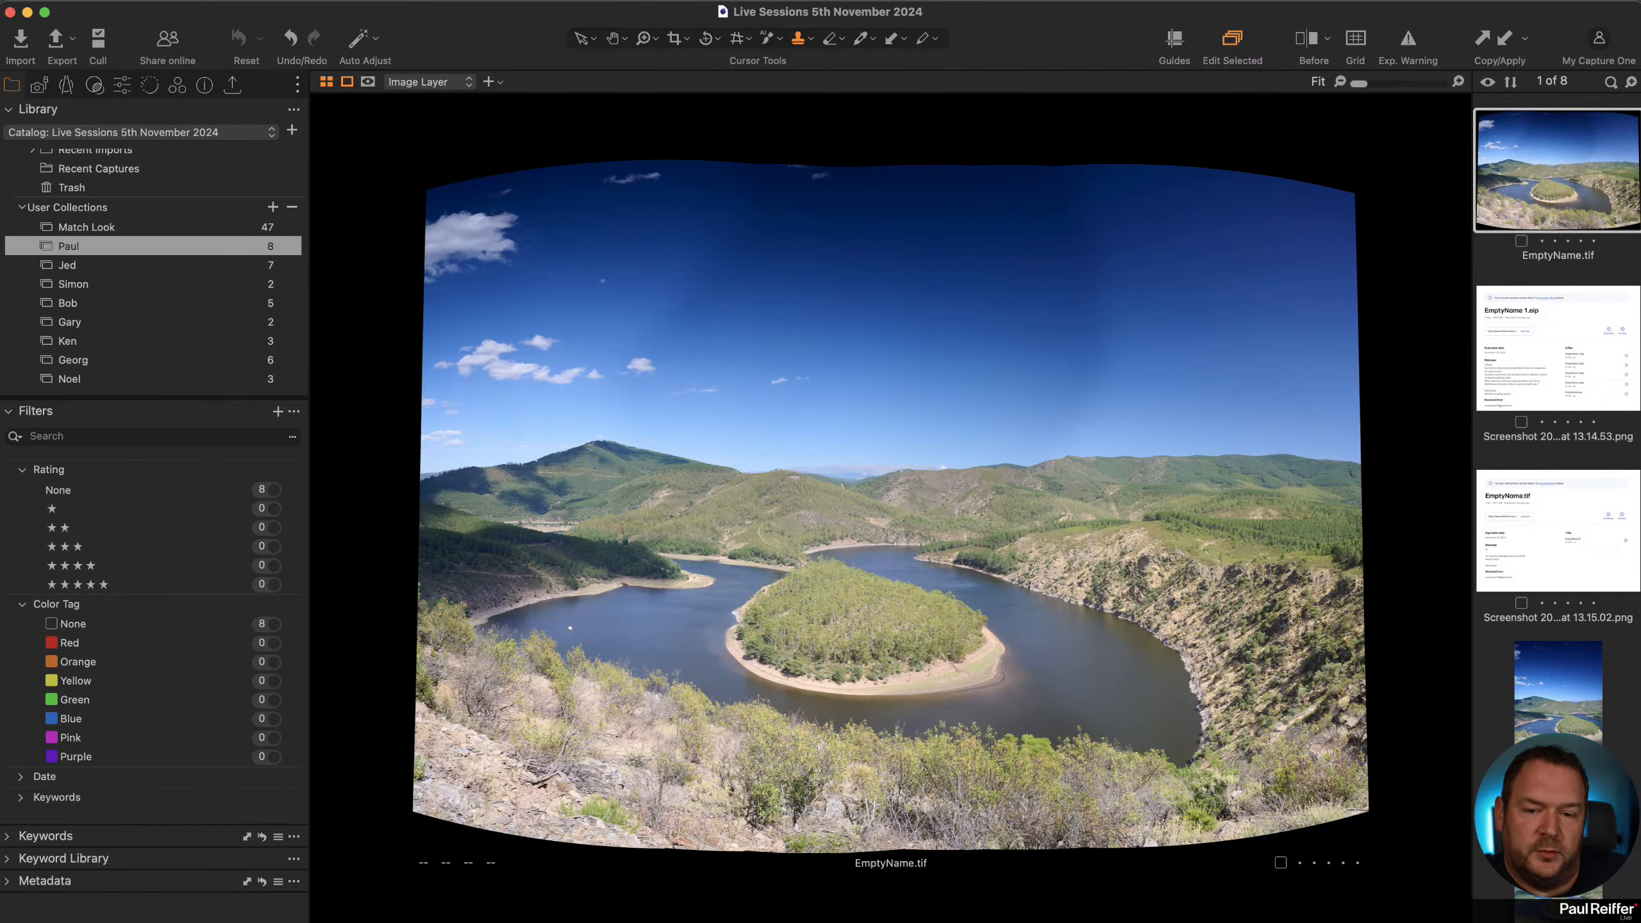
{"action": "left_click", "coordinate": [1537, 699]}
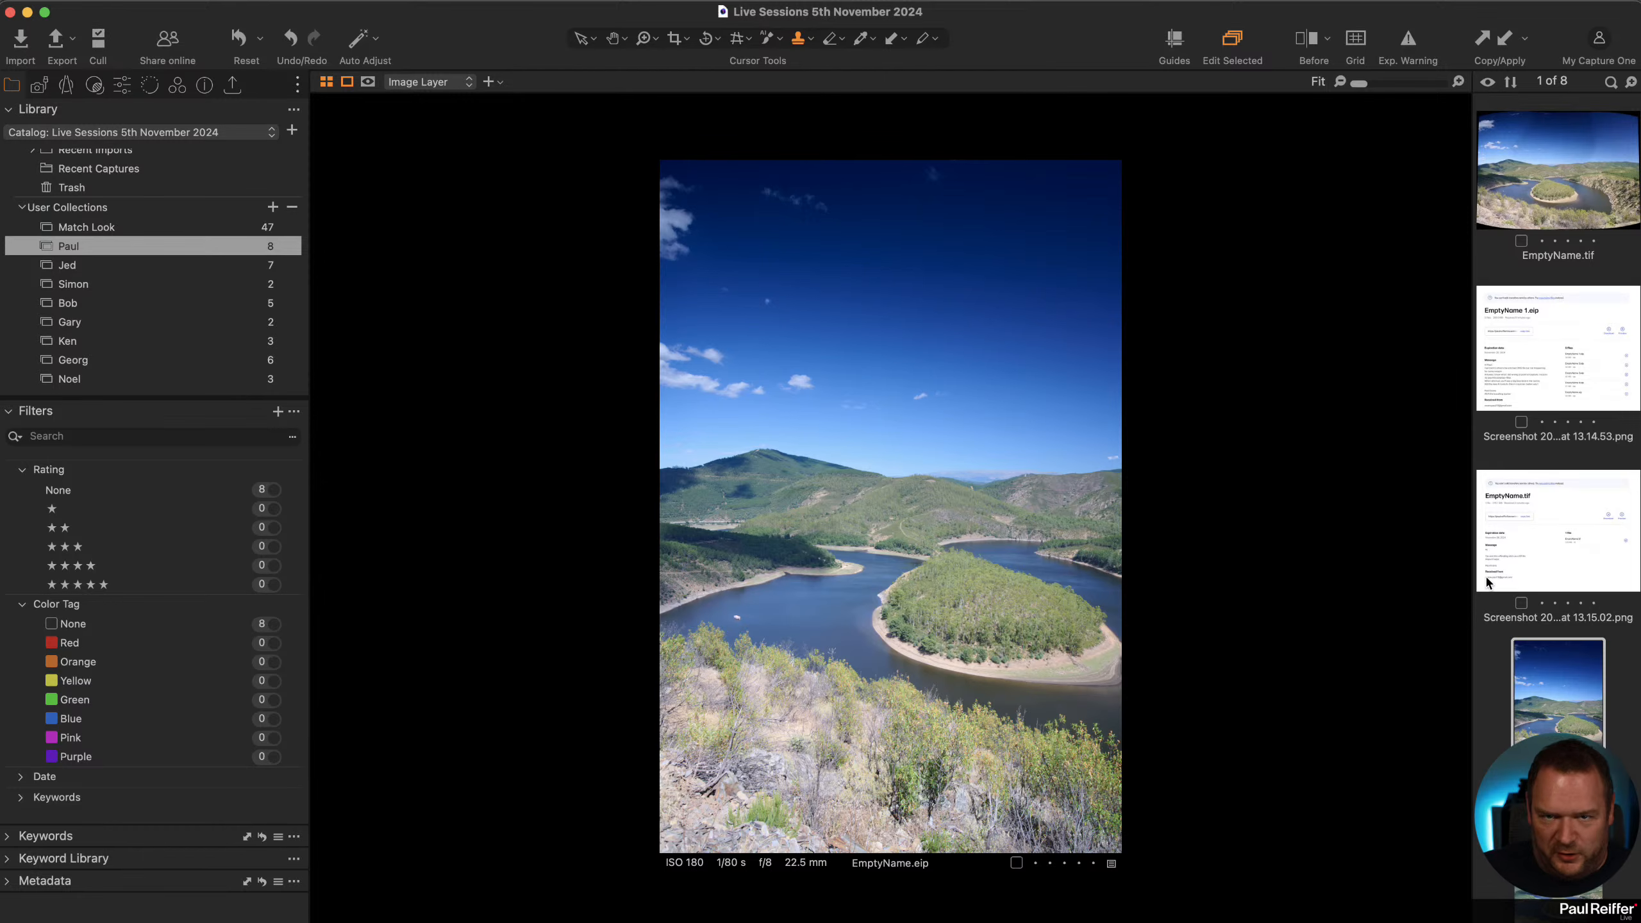
{"action": "scroll", "coordinate": [1557, 582], "scroll_direction": "down", "scroll_amount": 3}
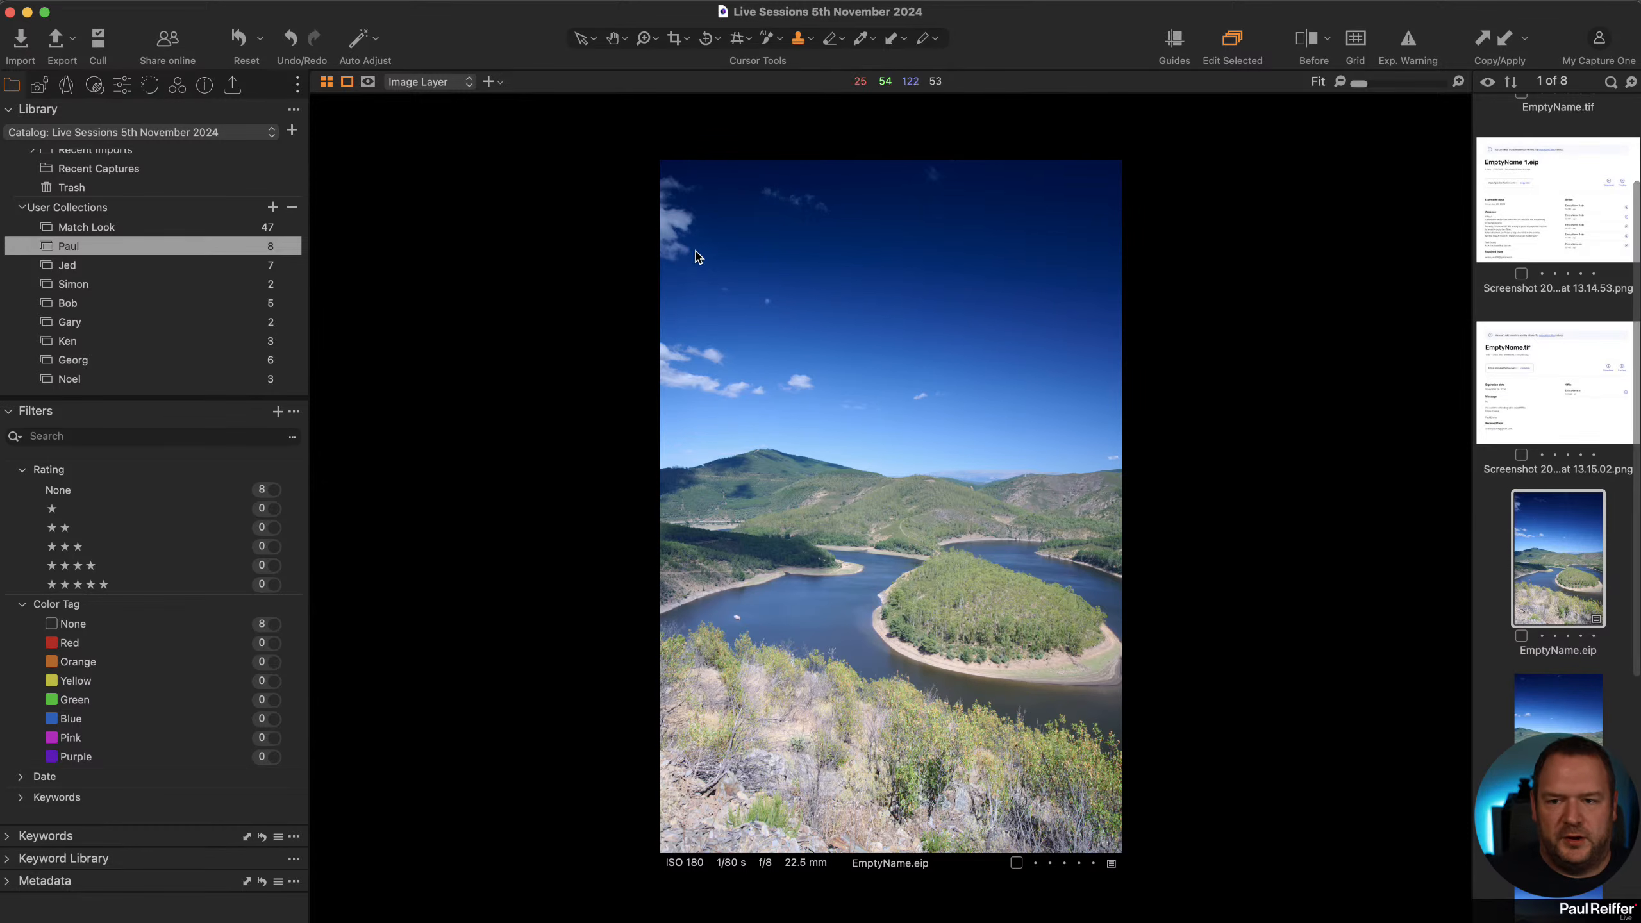
{"action": "left_click", "coordinate": [1586, 688]}
{"action": "scroll", "coordinate": [1550, 195], "scroll_direction": "up", "scroll_amount": 3}
{"action": "left_click", "coordinate": [1546, 138]}
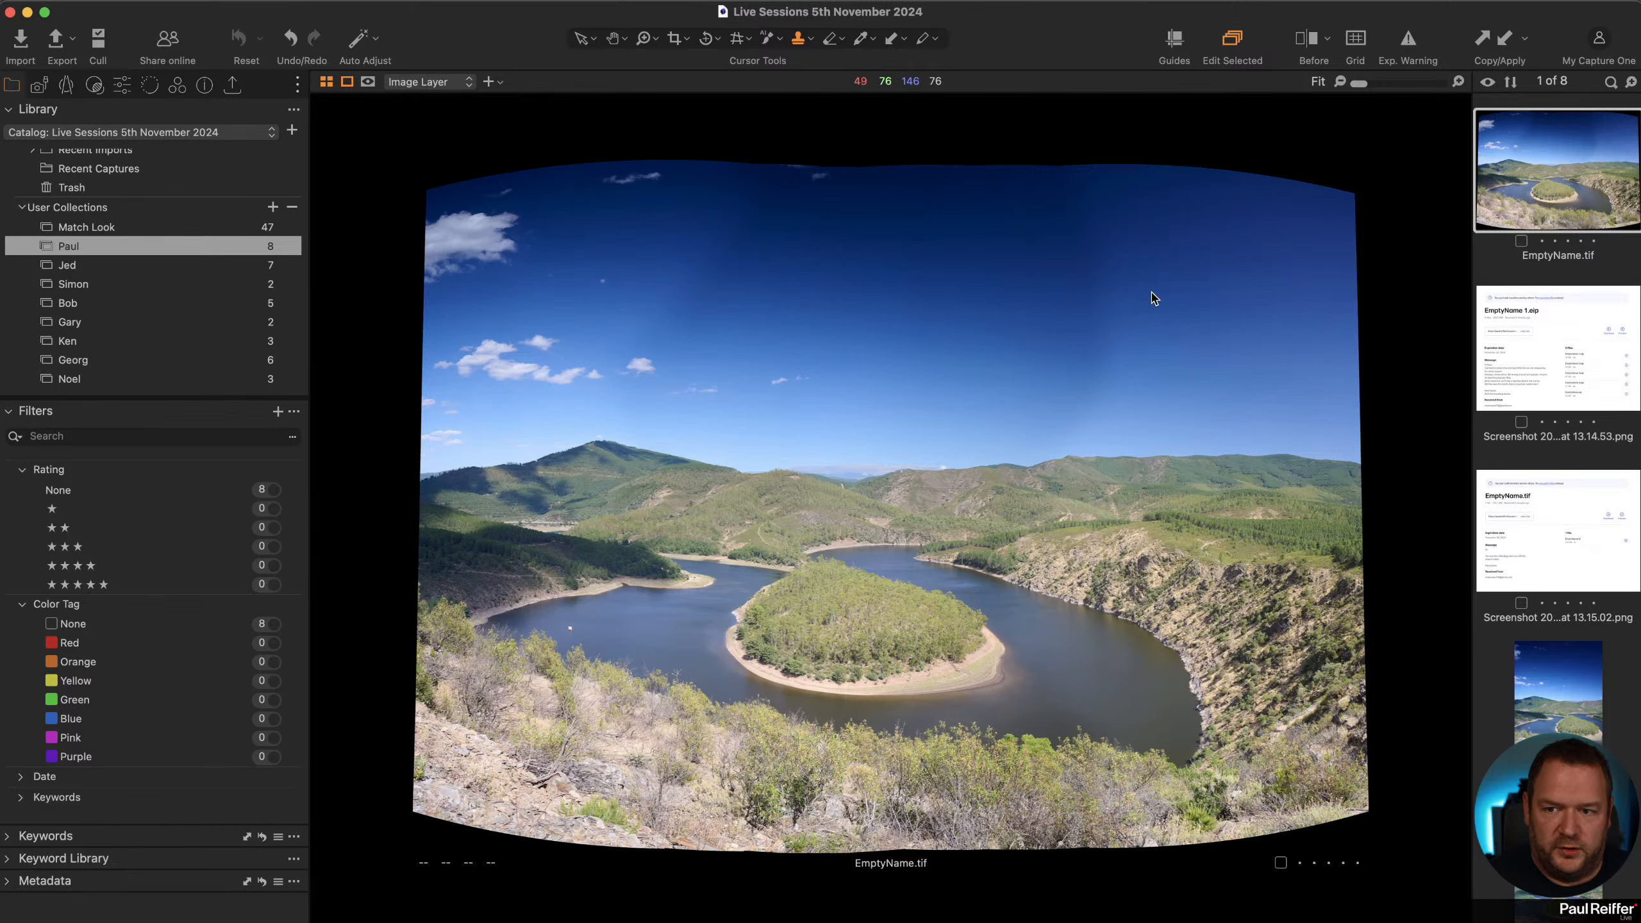
{"action": "left_click", "coordinate": [1573, 707]}
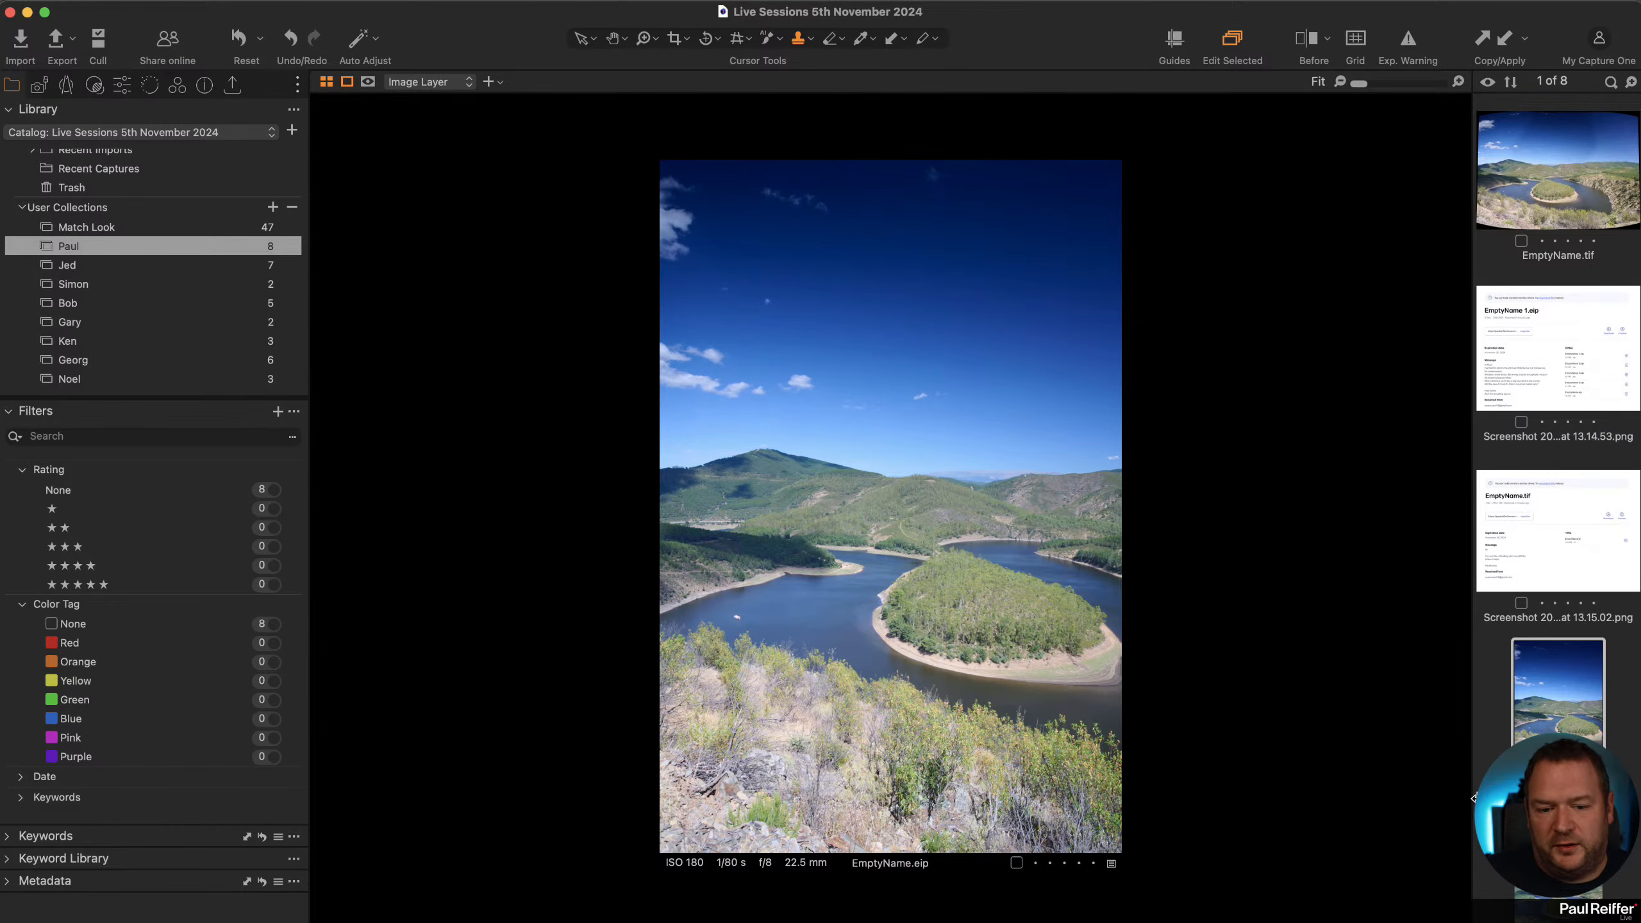
{"action": "key", "text": "Right"}
Step through the panorama's source frames in the collection and select the last frame.
{"action": "key", "text": "Right"}
{"action": "key", "text": "Right"}
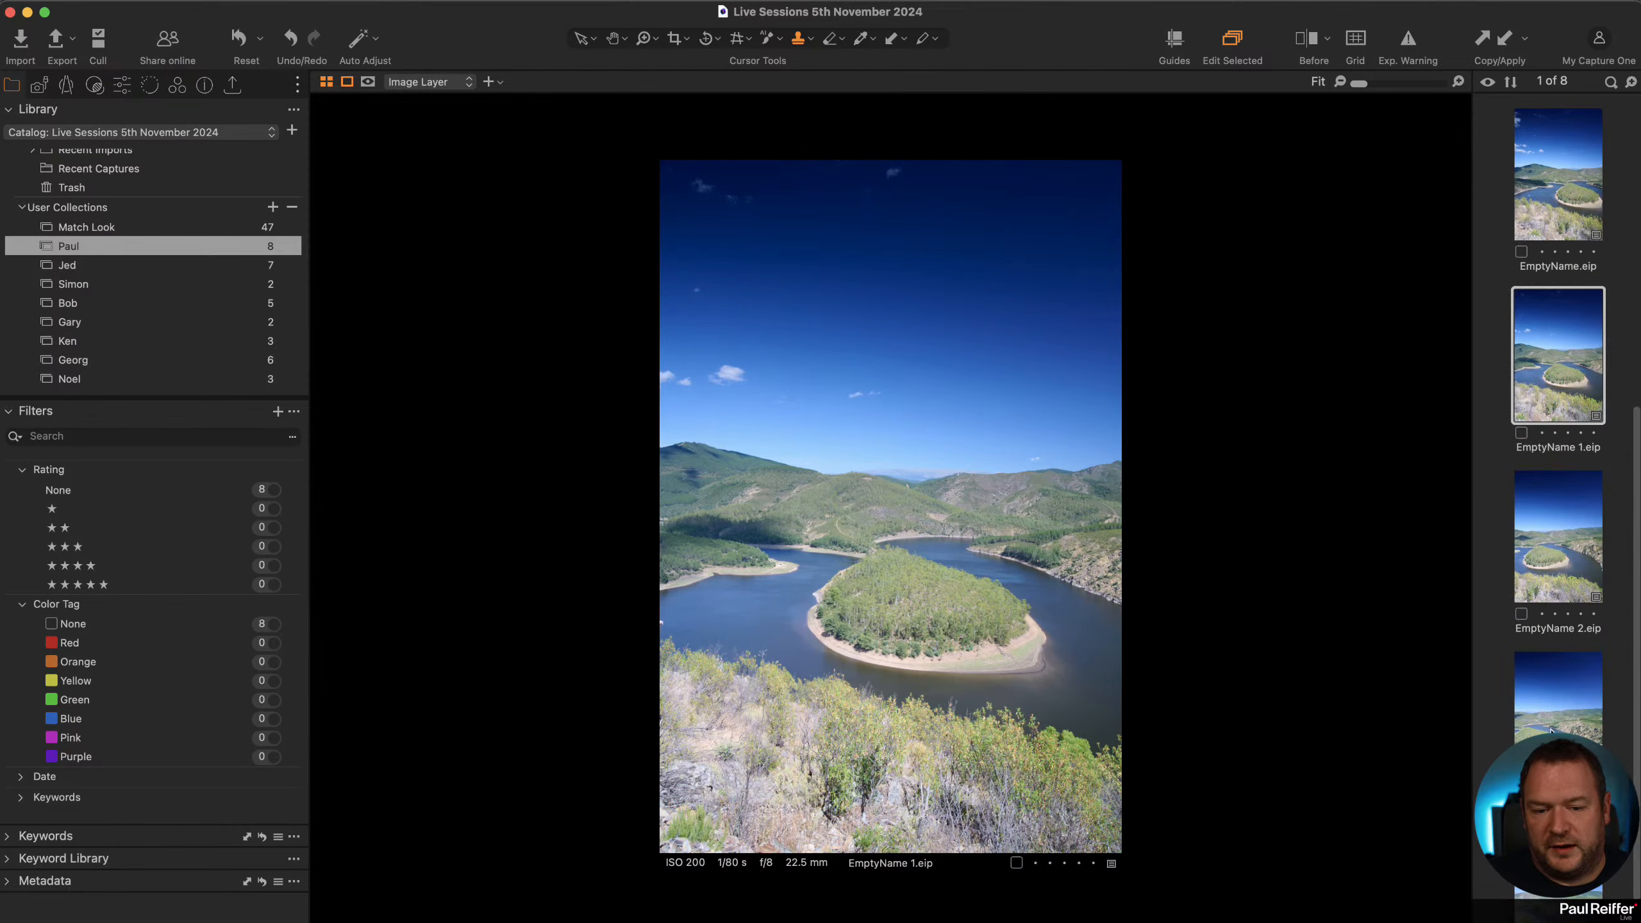
{"action": "key", "text": "Right"}
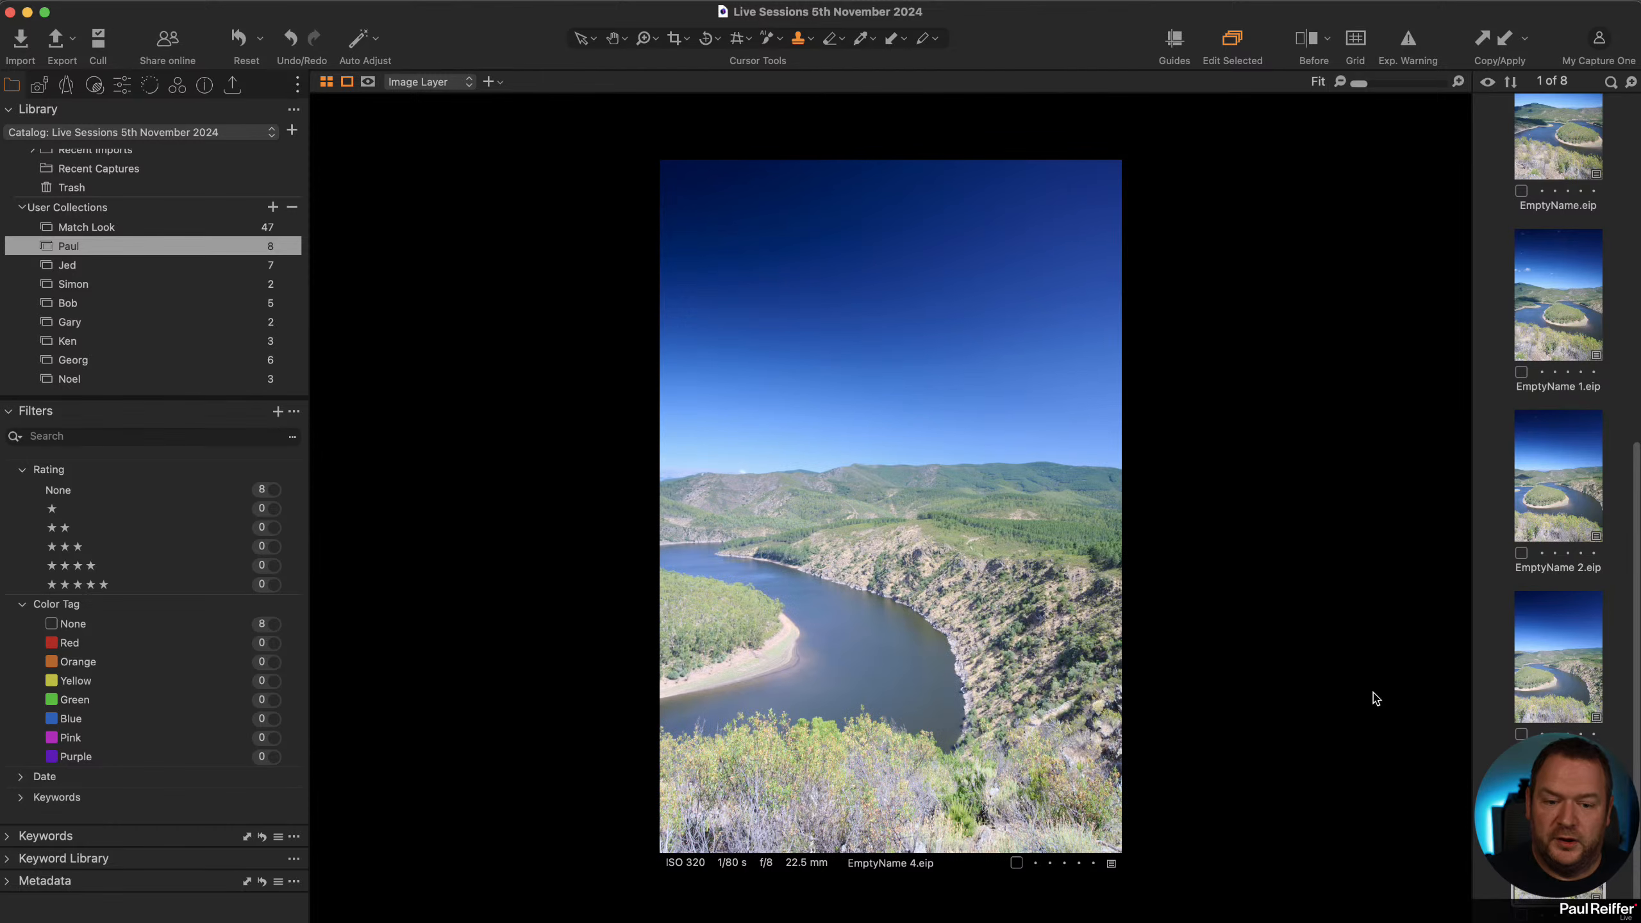
{"action": "scroll", "coordinate": [1591, 300], "scroll_direction": "down", "scroll_amount": 1}
{"action": "scroll", "coordinate": [1591, 300], "scroll_direction": "up", "scroll_amount": 2}
{"action": "left_click", "coordinate": [1591, 300], "text": "super"}
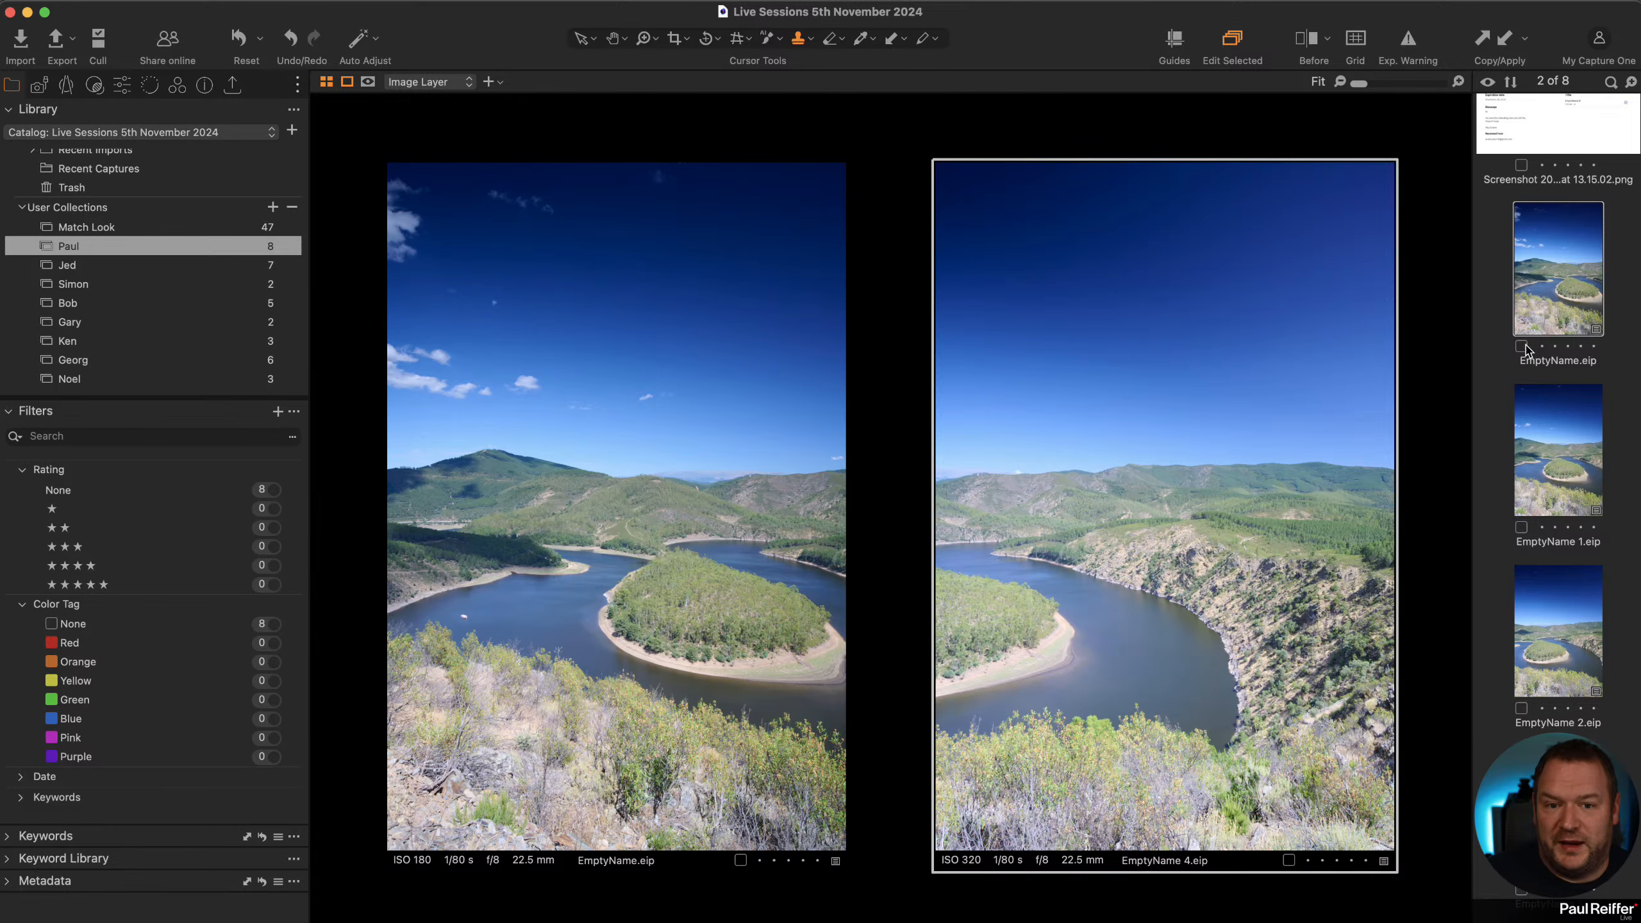
{"action": "left_click", "coordinate": [1494, 599]}
{"action": "scroll", "coordinate": [1493, 599], "scroll_direction": "down", "scroll_amount": 1}
{"action": "scroll", "coordinate": [1557, 507], "scroll_direction": "down", "scroll_amount": 3}
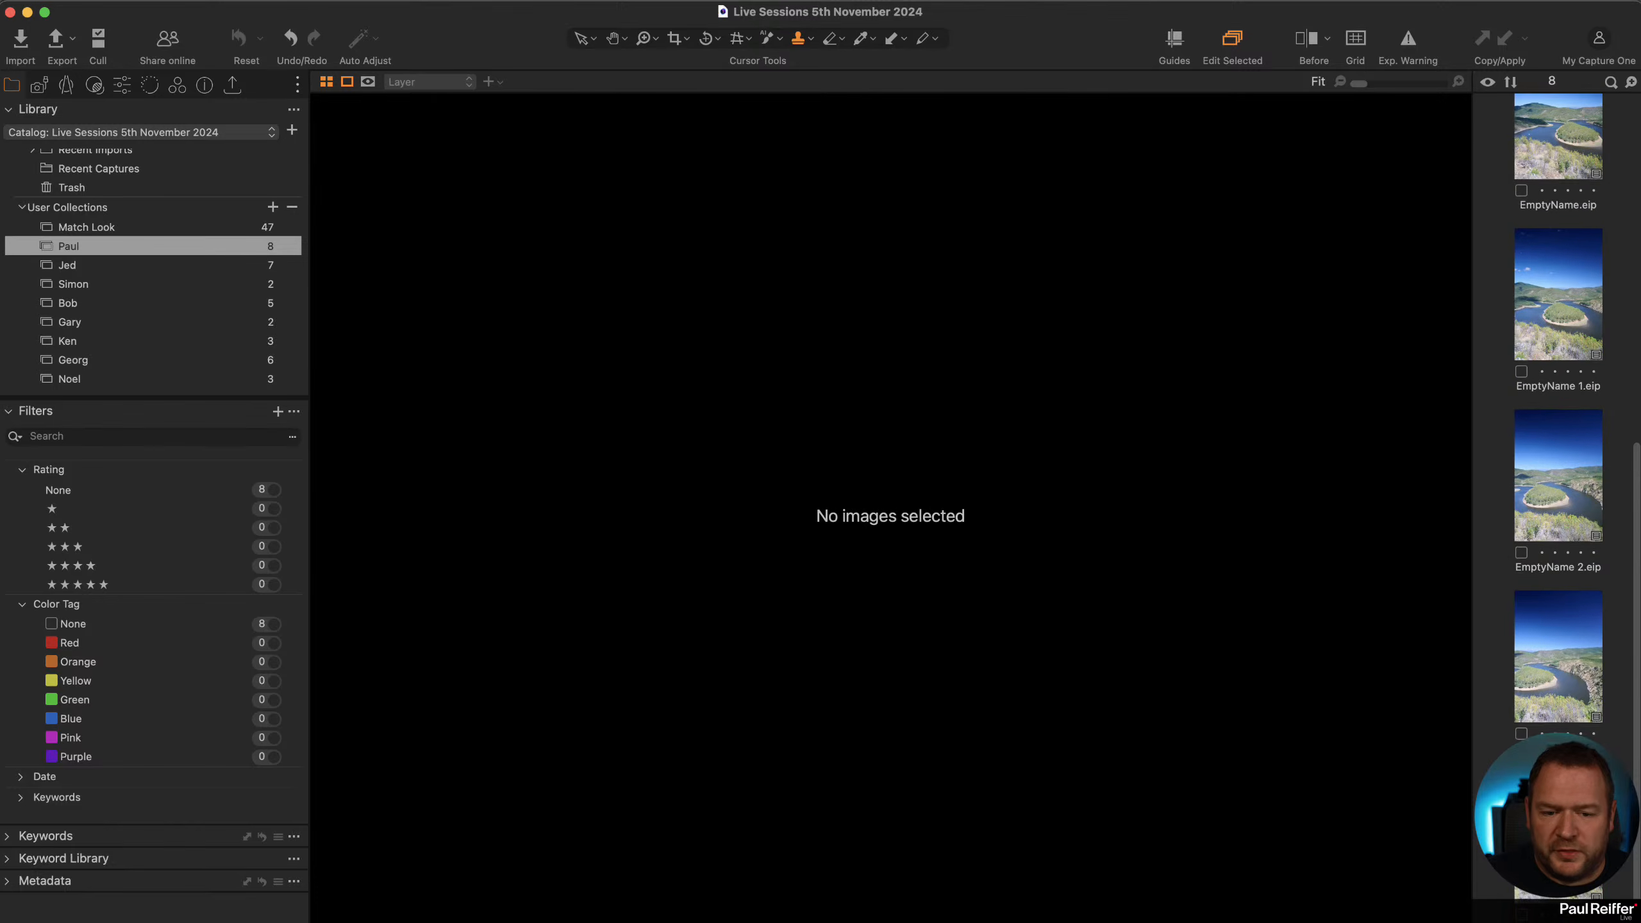
{"action": "left_click", "coordinate": [1558, 834]}
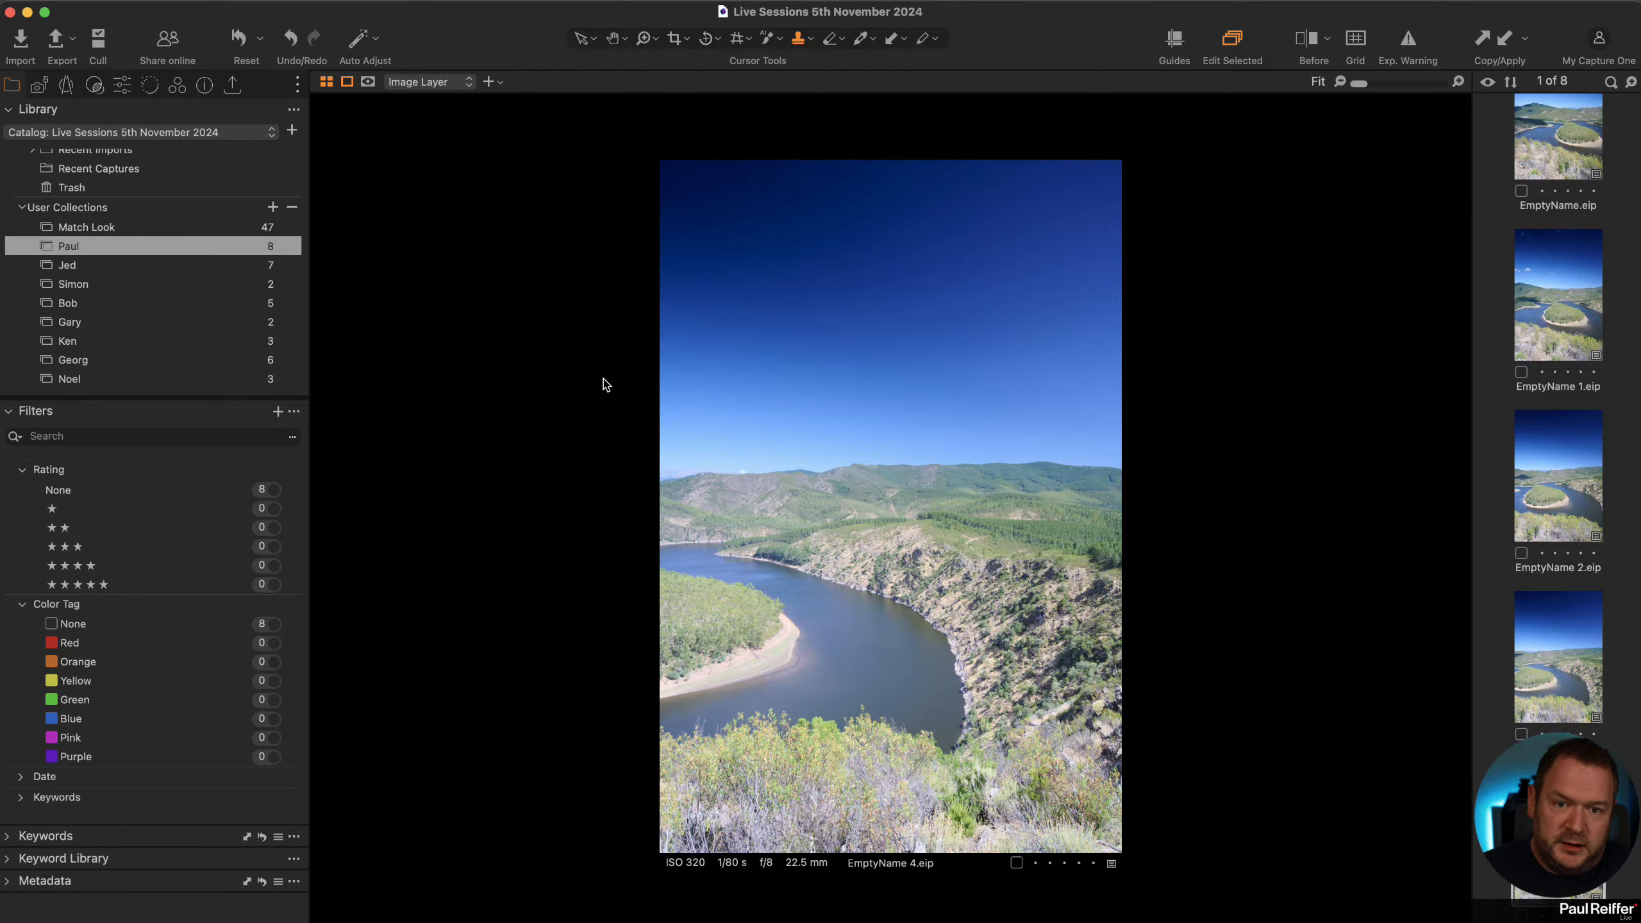
Pick the sky colour in the Color Editor's Advanced tab and shift its hue to 30.
{"action": "left_click", "coordinate": [100, 85]}
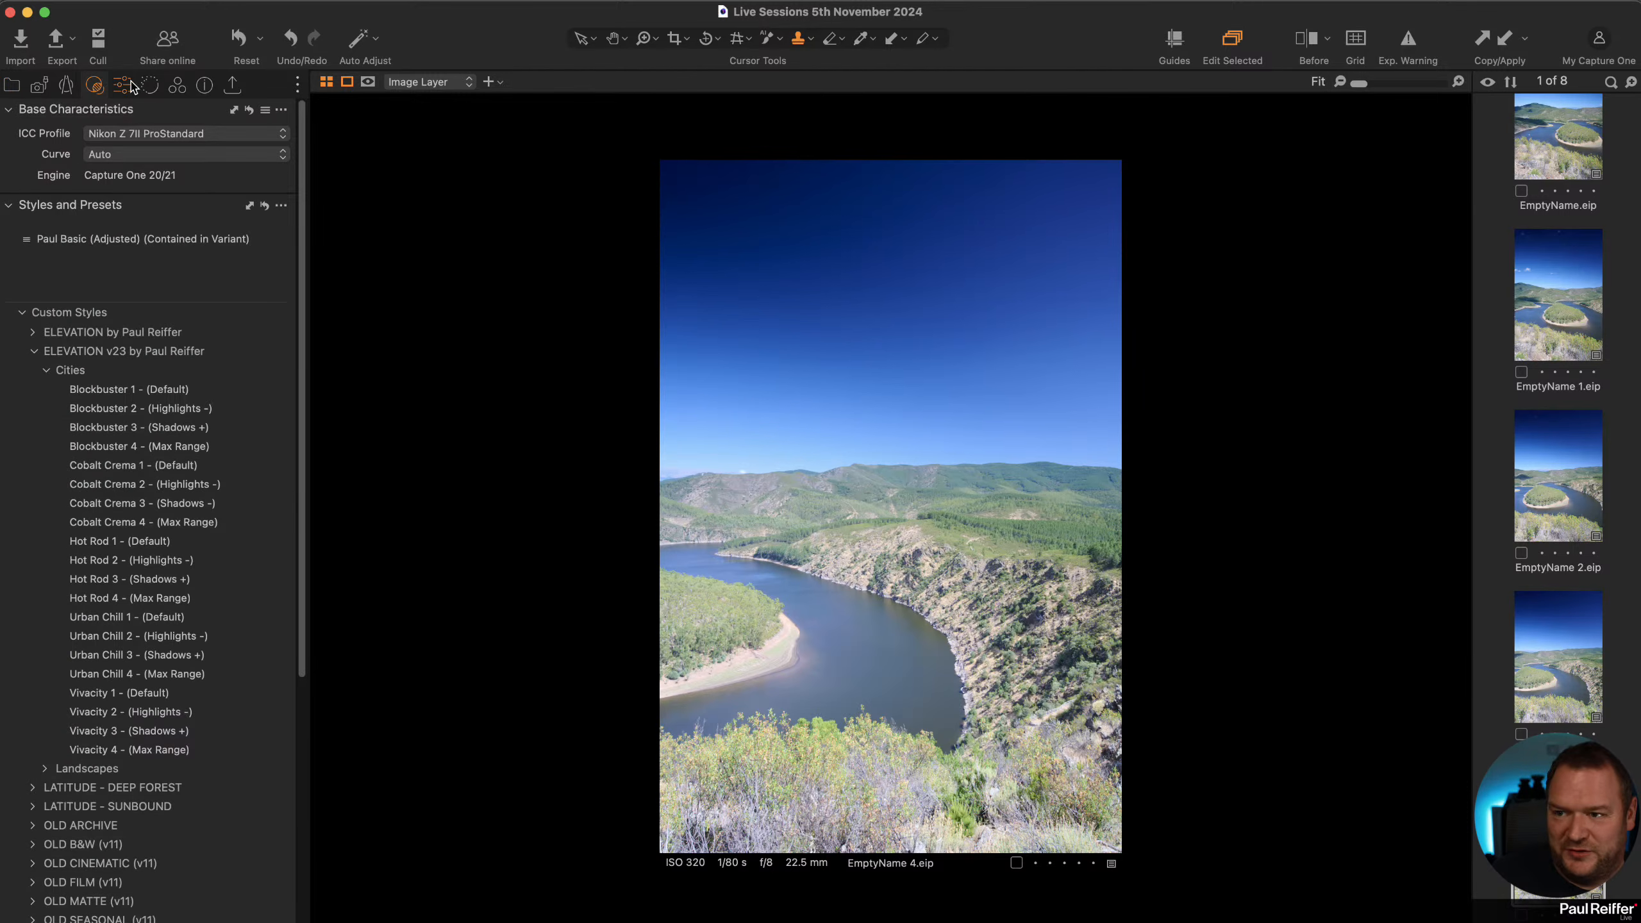
{"action": "left_click", "coordinate": [122, 84]}
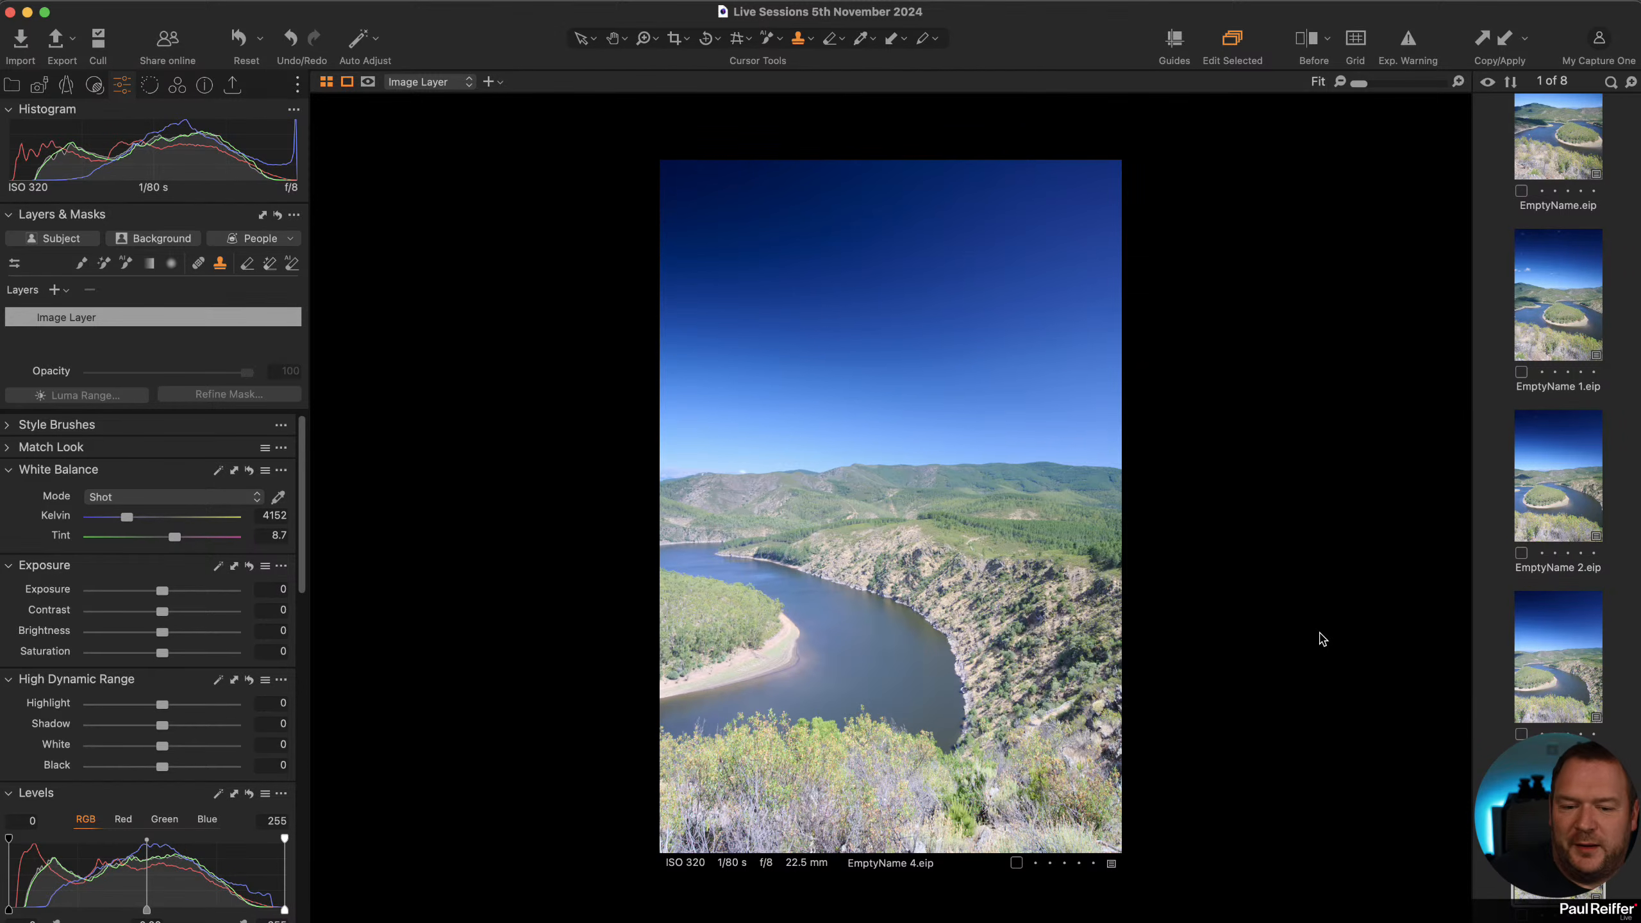
{"action": "scroll", "coordinate": [283, 564], "scroll_direction": "down", "scroll_amount": 5}
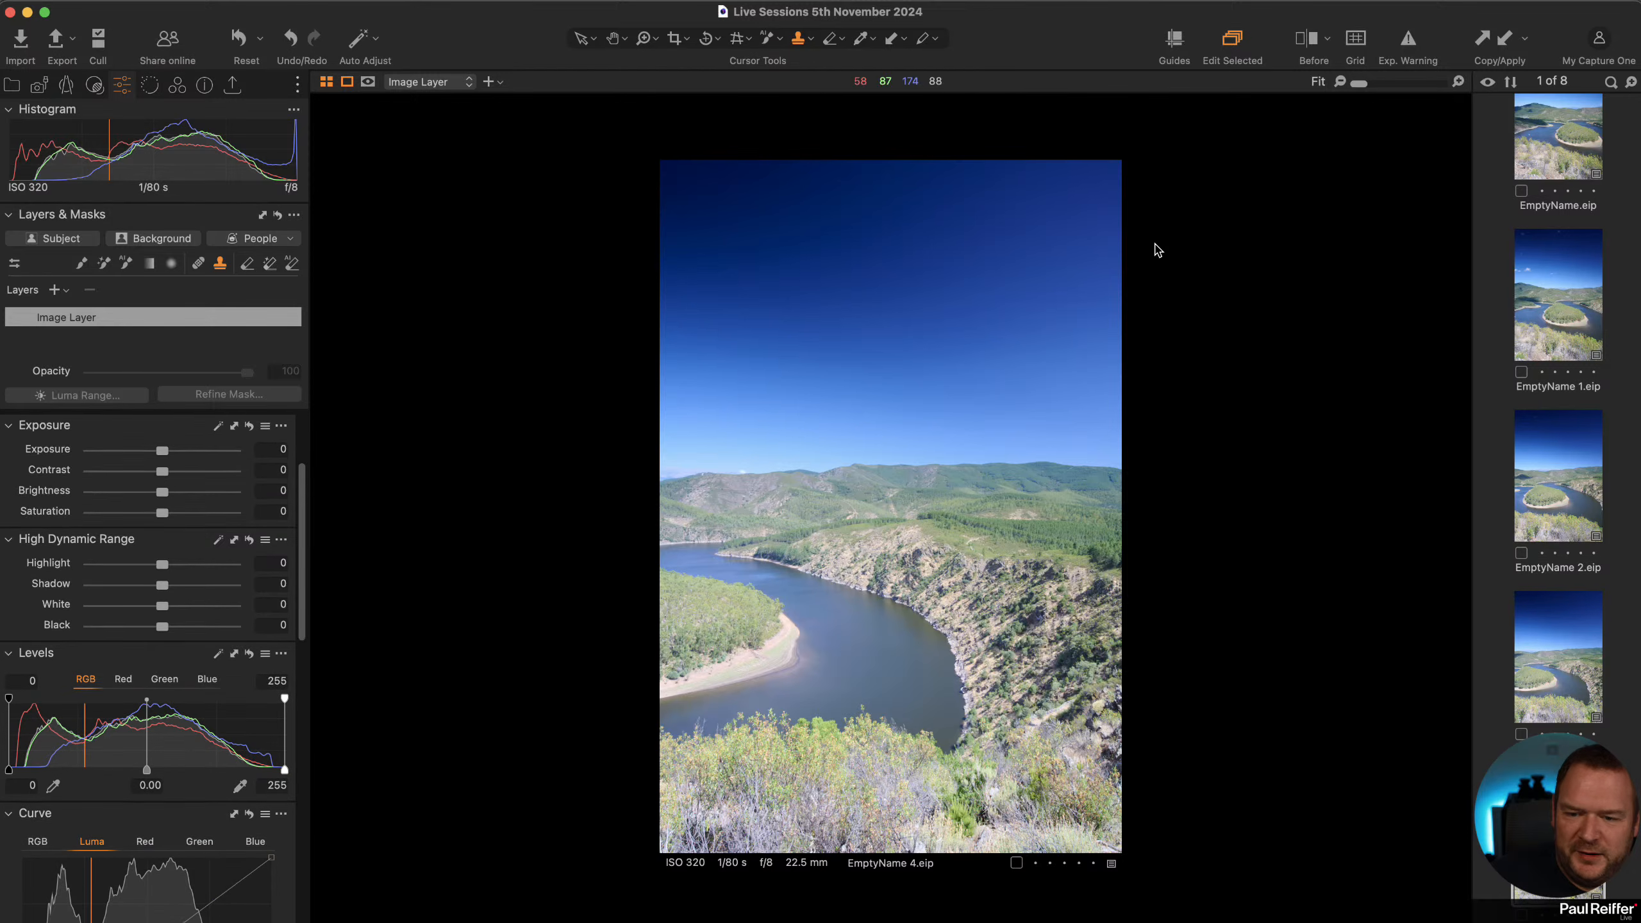
{"action": "scroll", "coordinate": [187, 602], "scroll_direction": "up", "scroll_amount": 5}
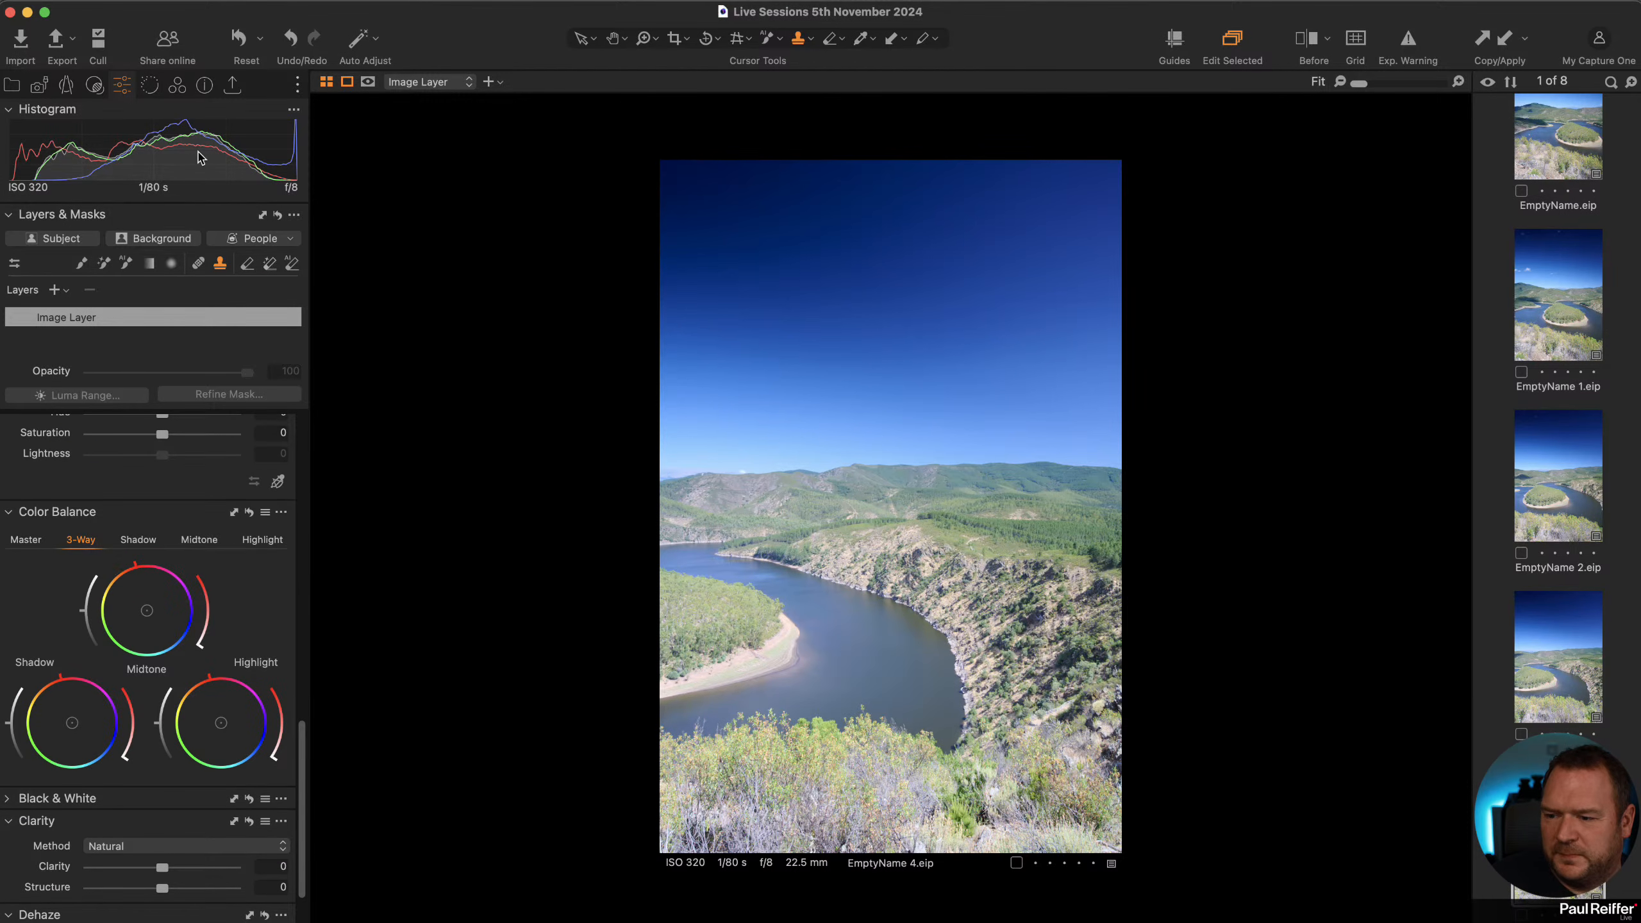
{"action": "left_click", "coordinate": [177, 85]}
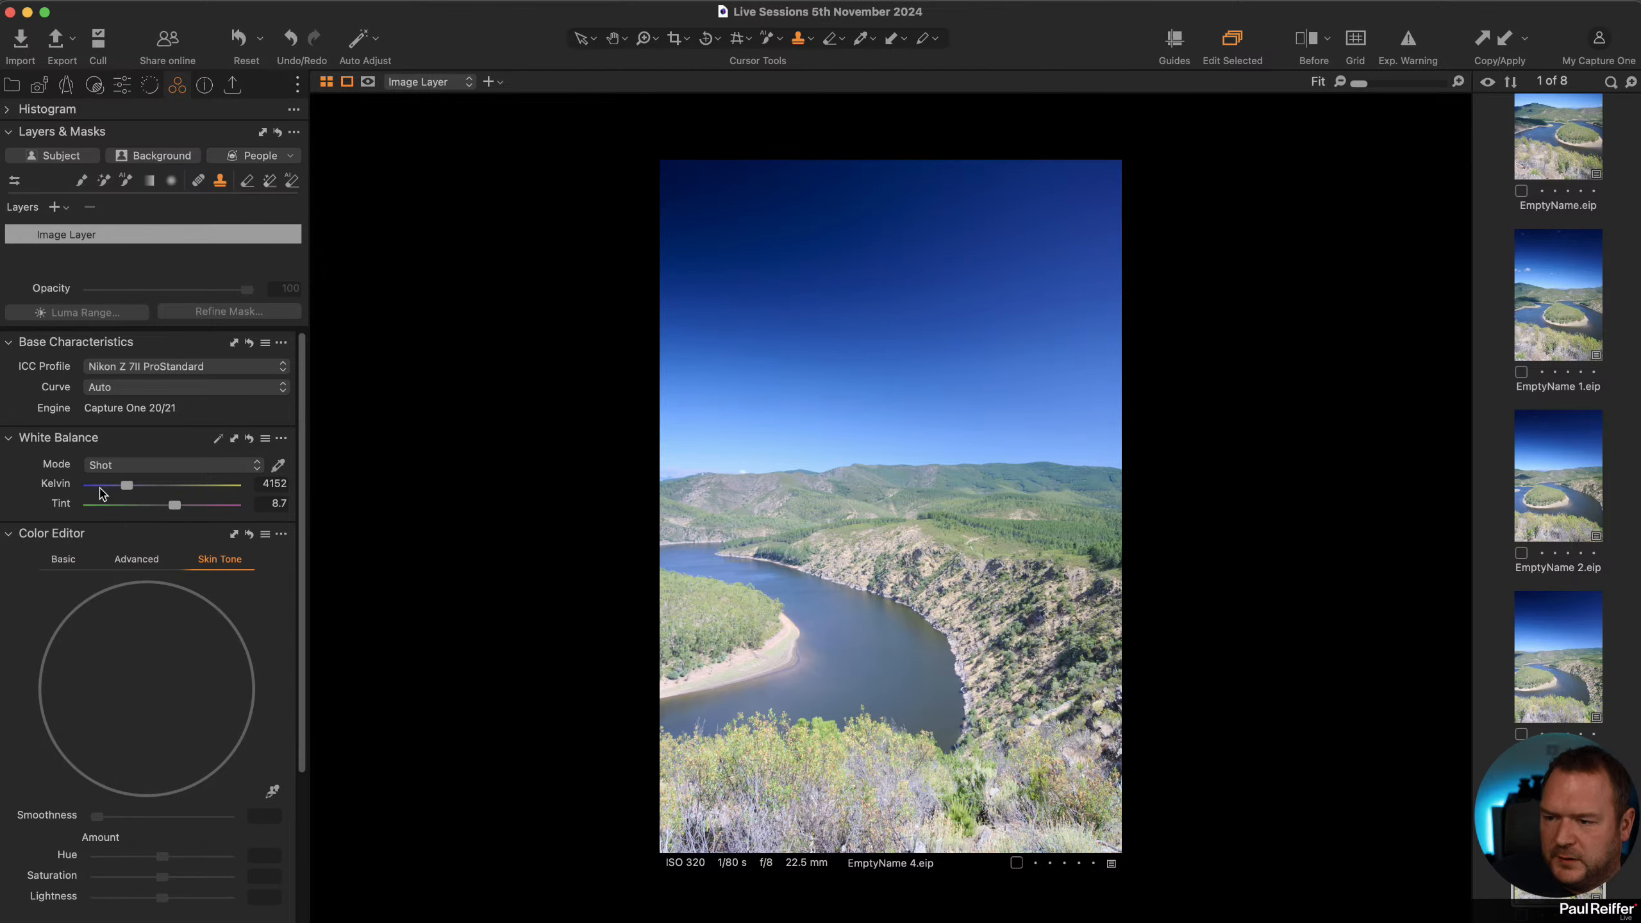
{"action": "left_click", "coordinate": [65, 560]}
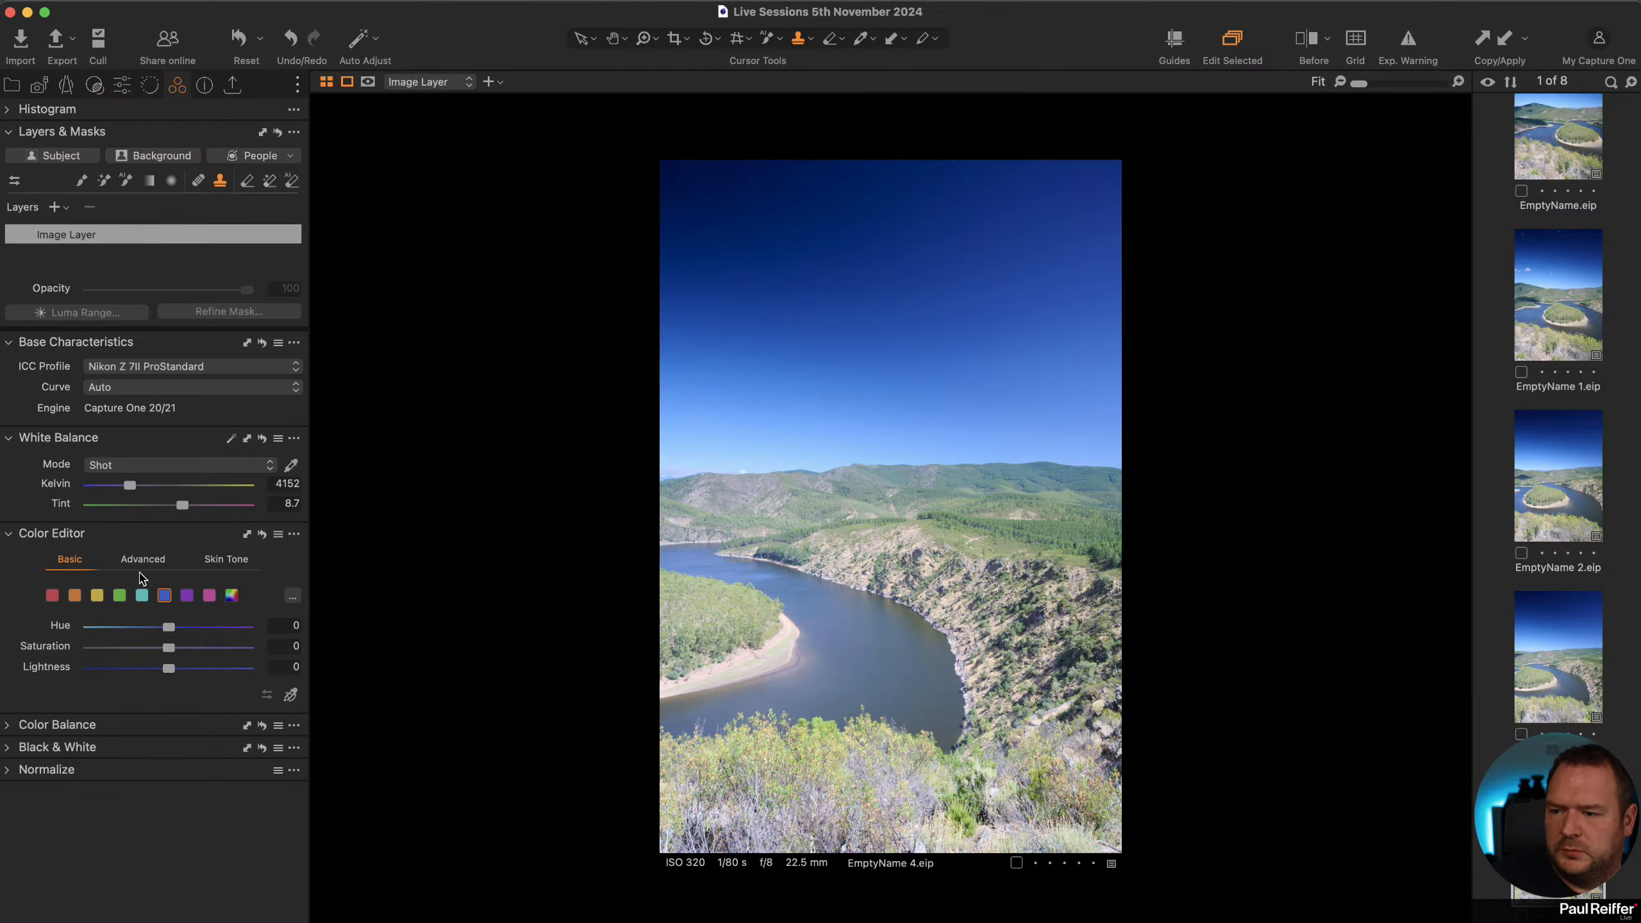
{"action": "left_click", "coordinate": [143, 558]}
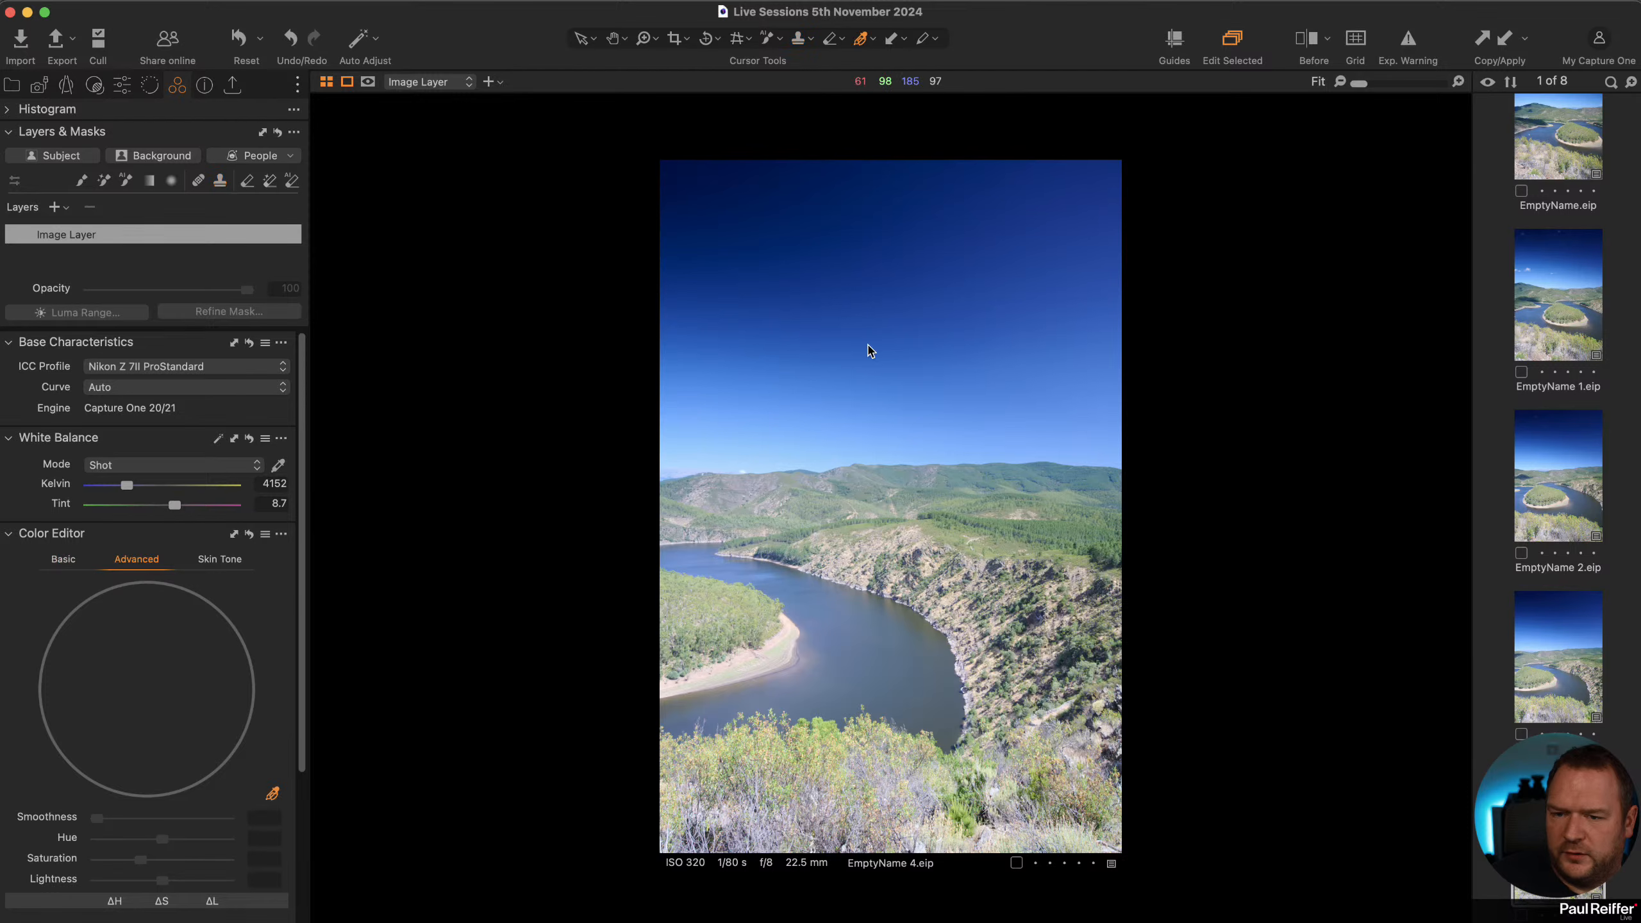
{"action": "left_click", "coordinate": [846, 273]}
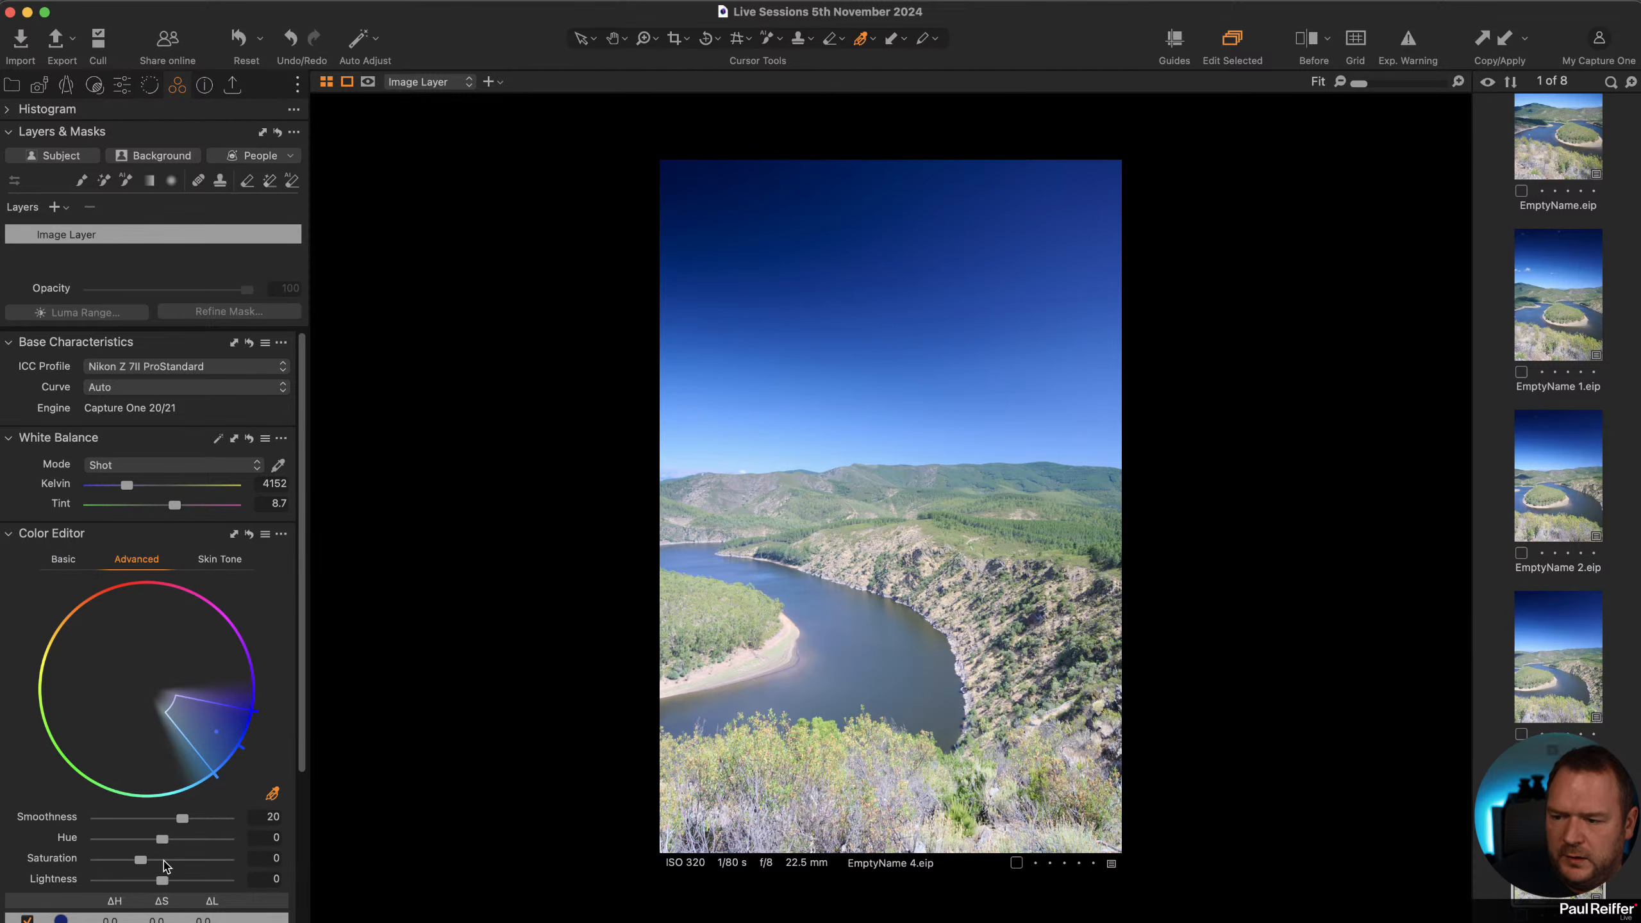
{"action": "left_click_drag", "start_coordinate": [163, 839], "coordinate": [353, 842]}
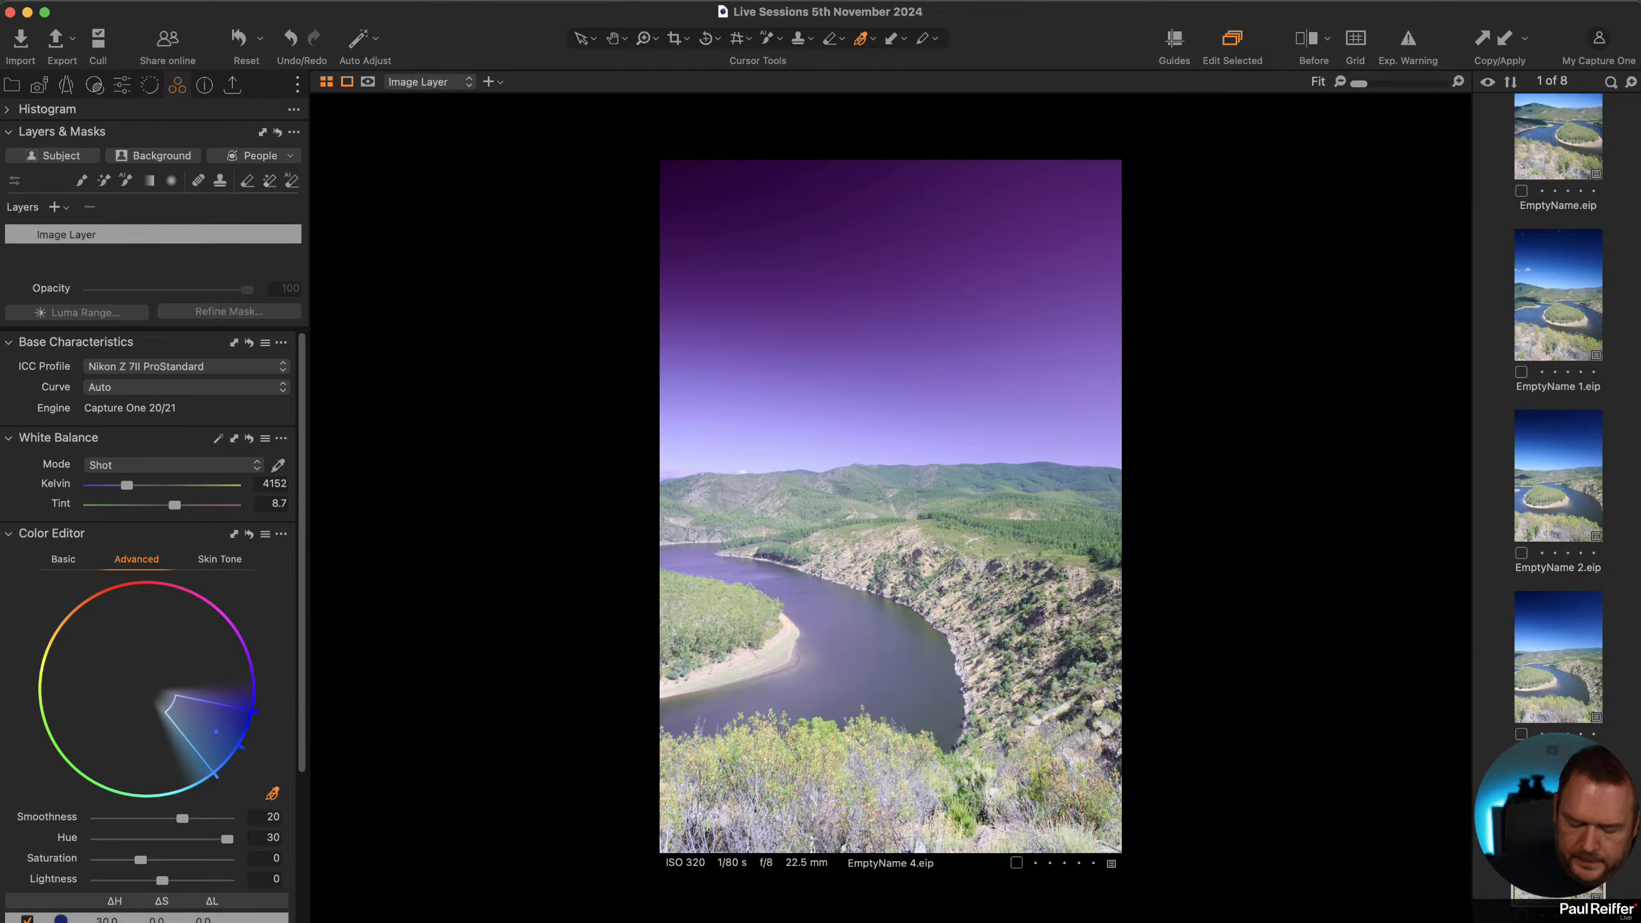
Copy the hue adjustment and apply it to the other four panorama source frames.
{"action": "key", "text": "super+shift+c"}
{"action": "scroll", "coordinate": [1592, 435], "scroll_direction": "up", "scroll_amount": 5}
{"action": "left_click", "coordinate": [1576, 424]}
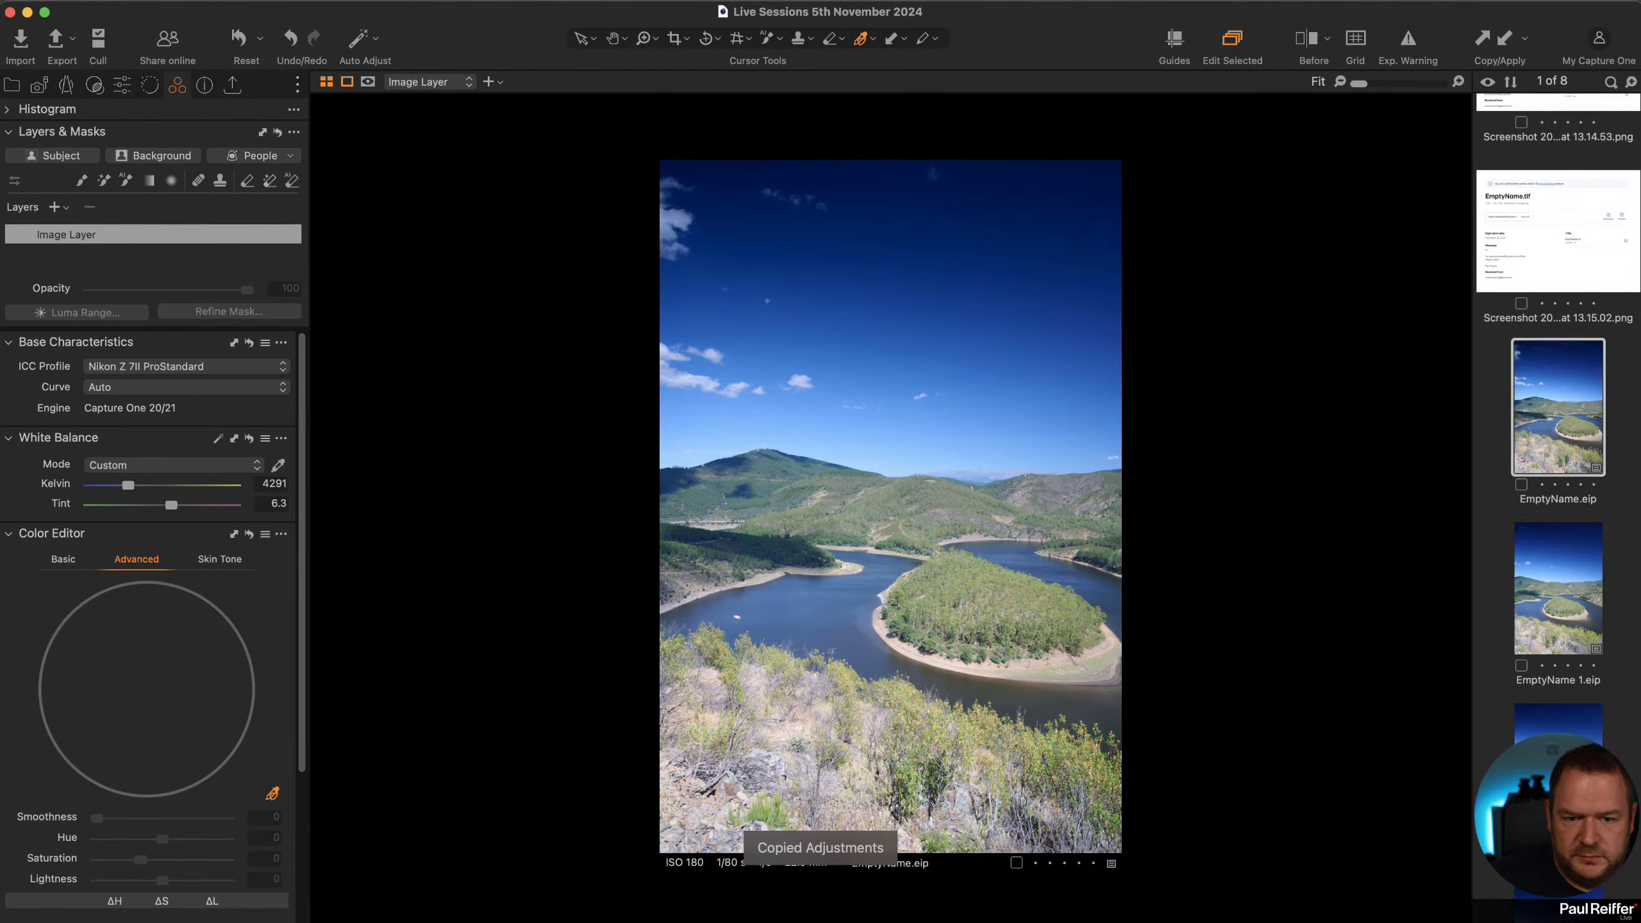
{"action": "scroll", "coordinate": [1576, 425], "scroll_direction": "down", "scroll_amount": 5}
{"action": "left_click", "coordinate": [1554, 694], "text": "shift"}
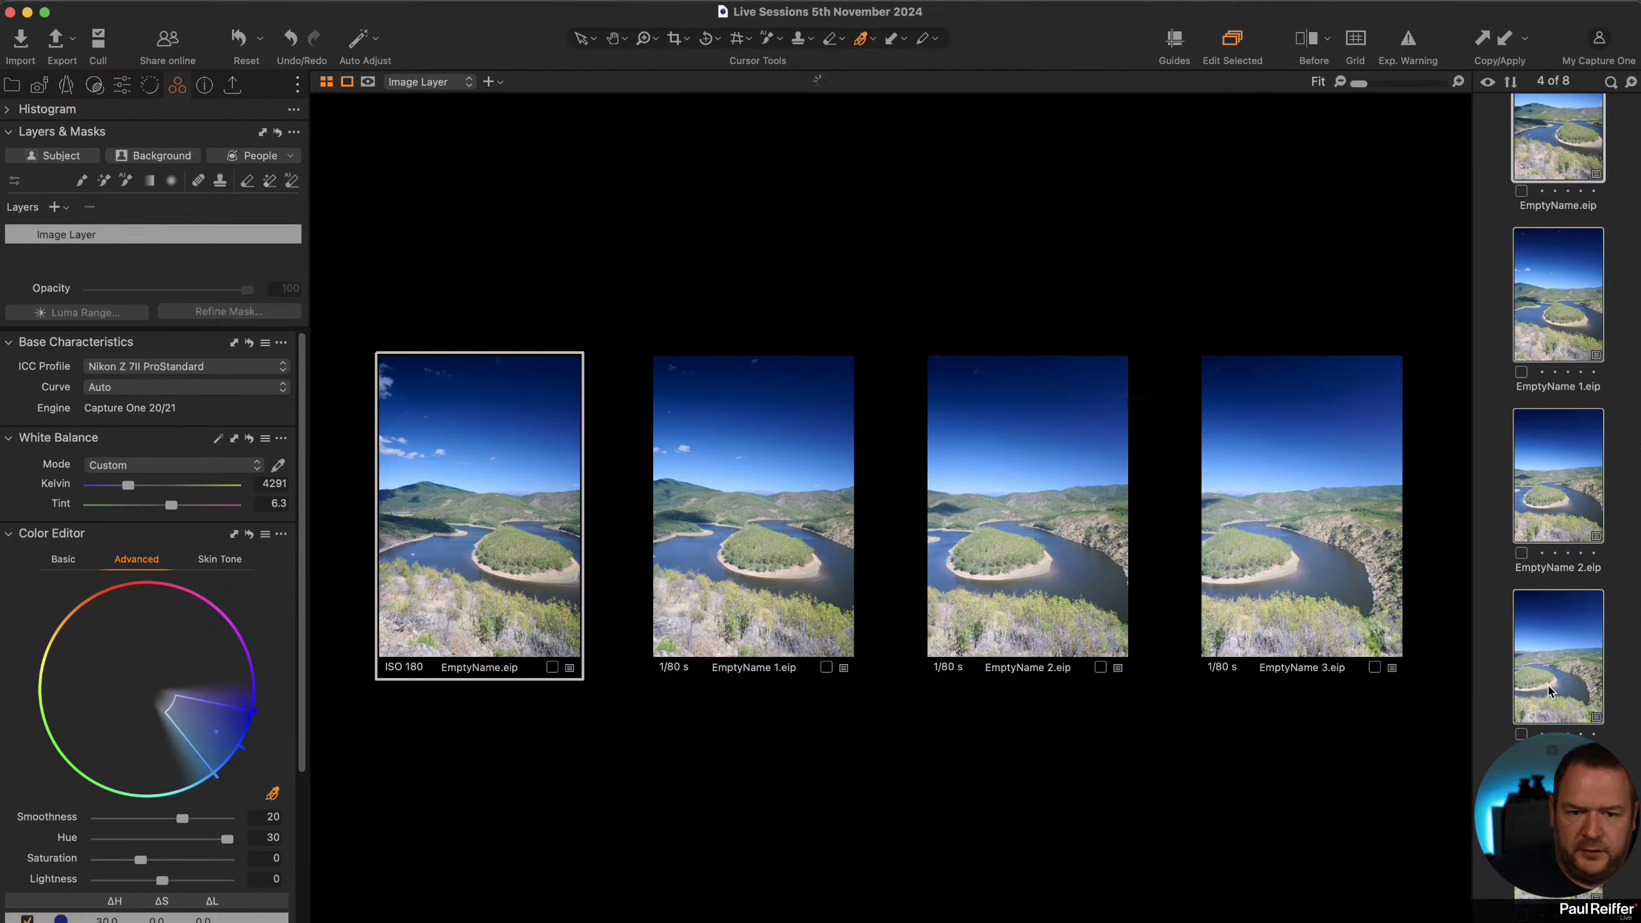
{"action": "key", "text": "super+shift+v"}
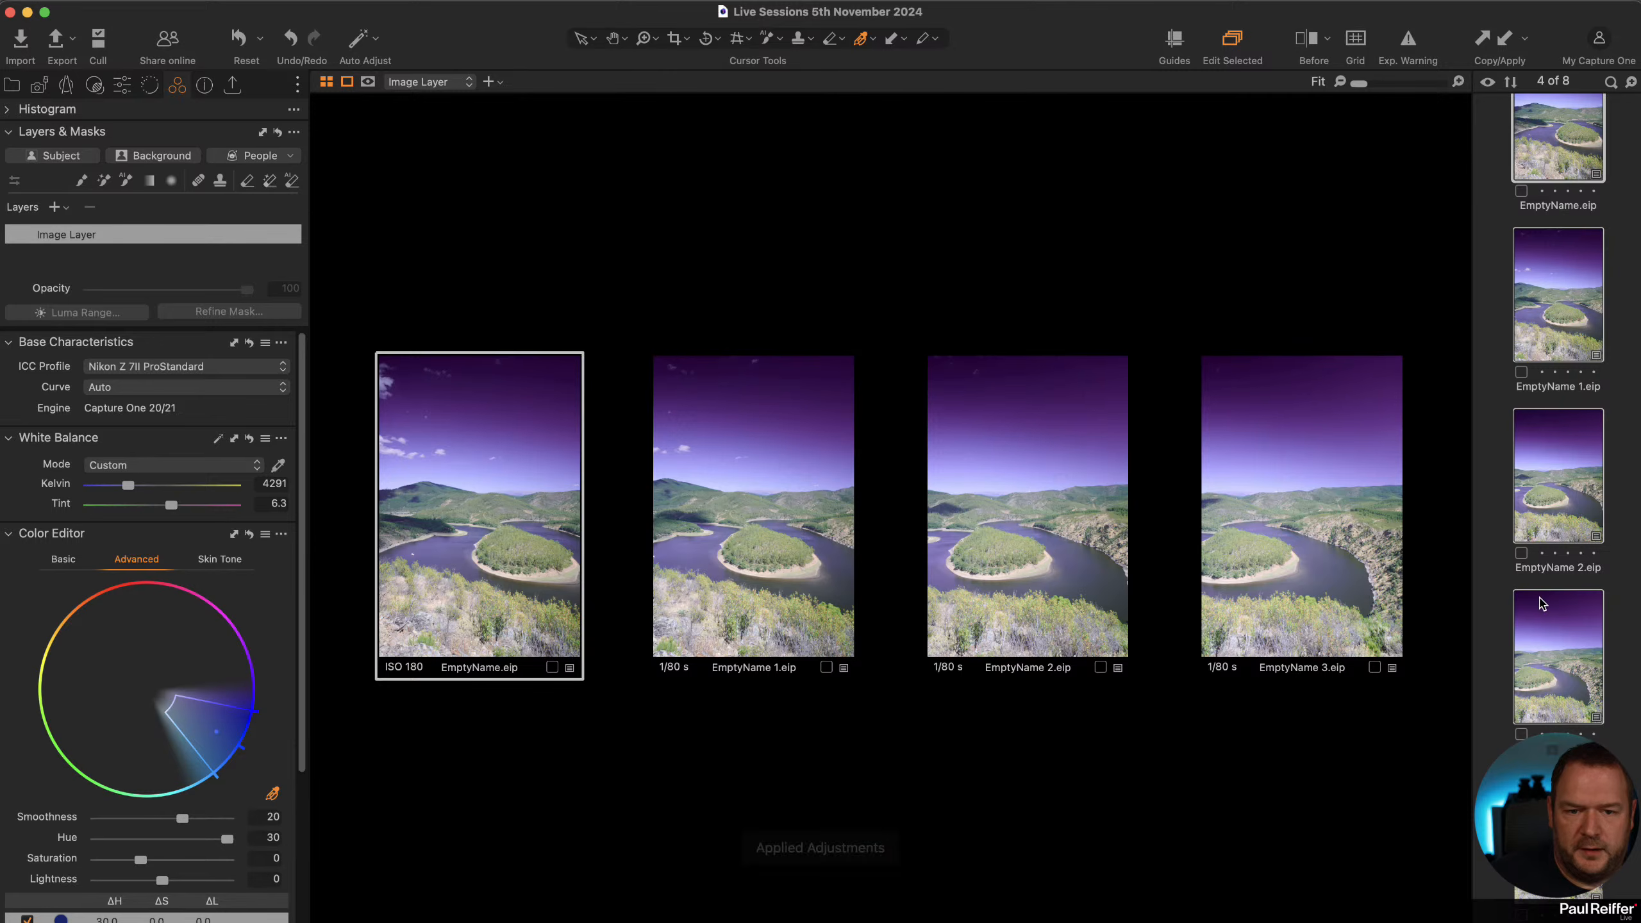
Select all five source frames and stitch them into a spherical panorama.
{"action": "scroll", "coordinate": [1544, 603], "scroll_direction": "down", "scroll_amount": 3}
{"action": "left_click", "coordinate": [1549, 711]}
{"action": "scroll", "coordinate": [1550, 711], "scroll_direction": "up", "scroll_amount": 2}
{"action": "scroll", "coordinate": [1537, 724], "scroll_direction": "up", "scroll_amount": 5}
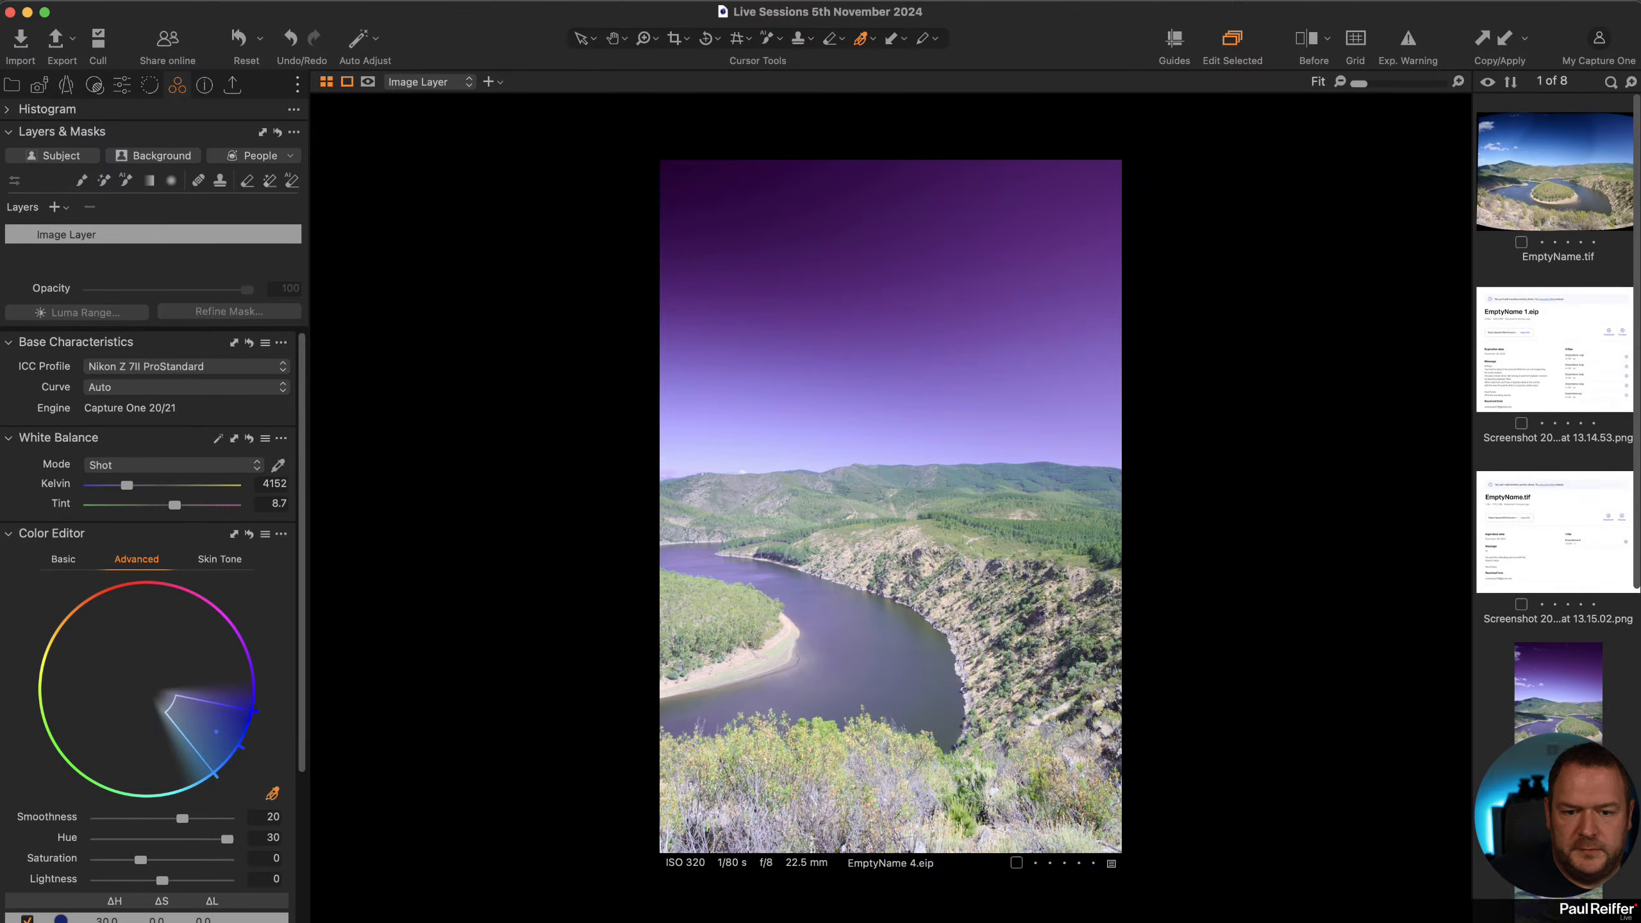
{"action": "left_click", "coordinate": [1536, 723], "text": "shift"}
{"action": "right_click", "coordinate": [1539, 687]}
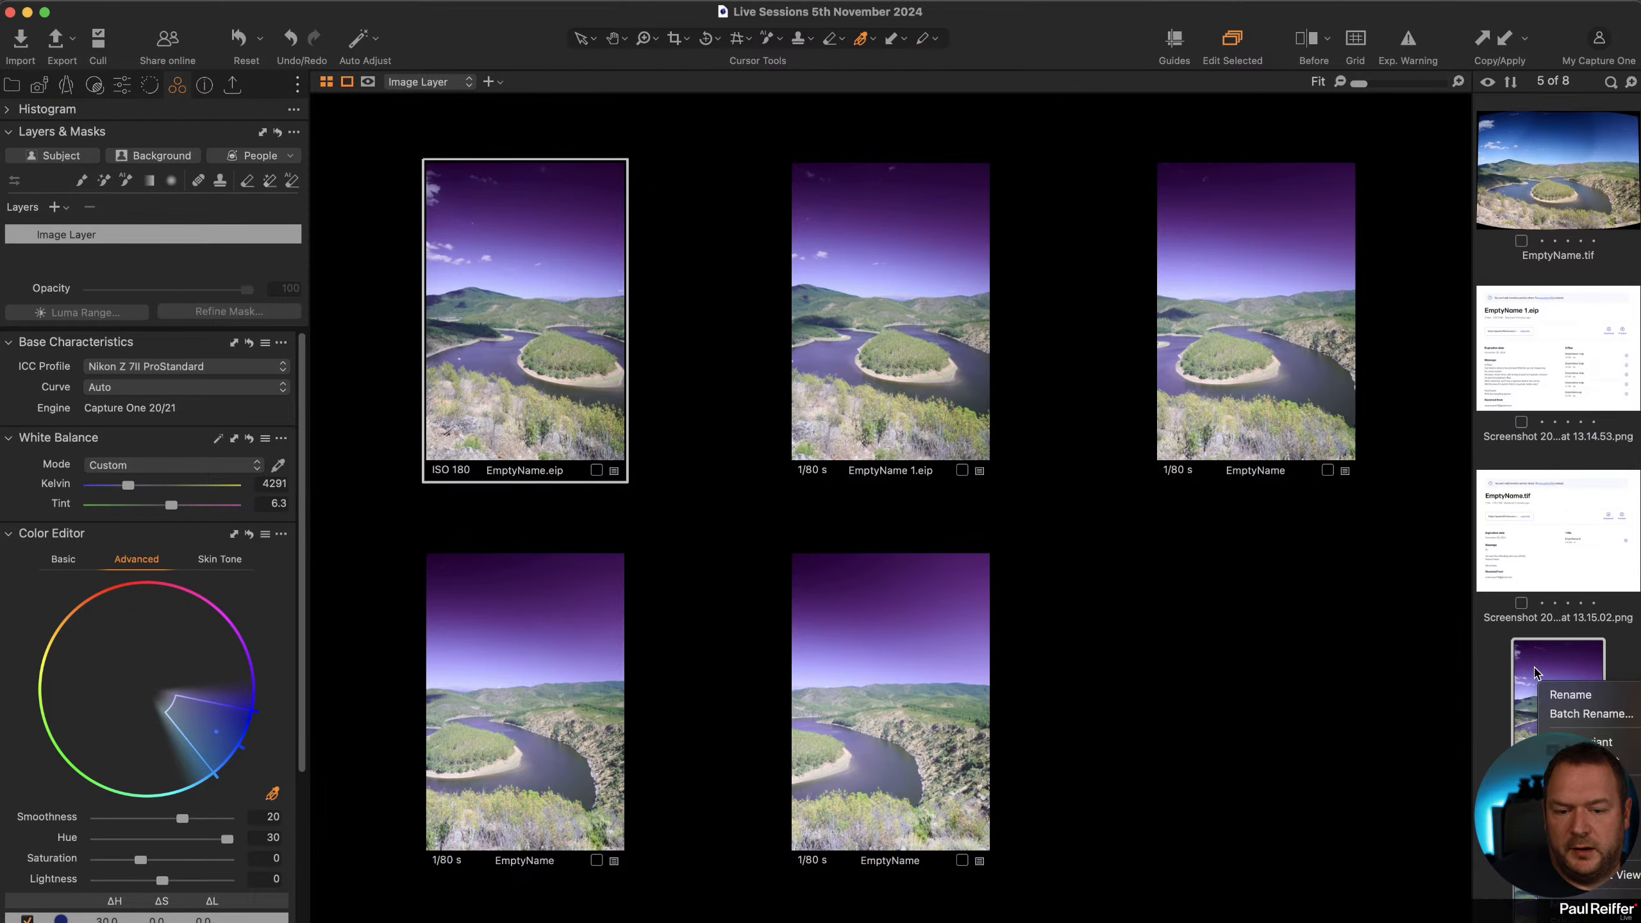
{"action": "left_click", "coordinate": [1529, 666]}
{"action": "scroll", "coordinate": [1515, 491], "scroll_direction": "down", "scroll_amount": 6}
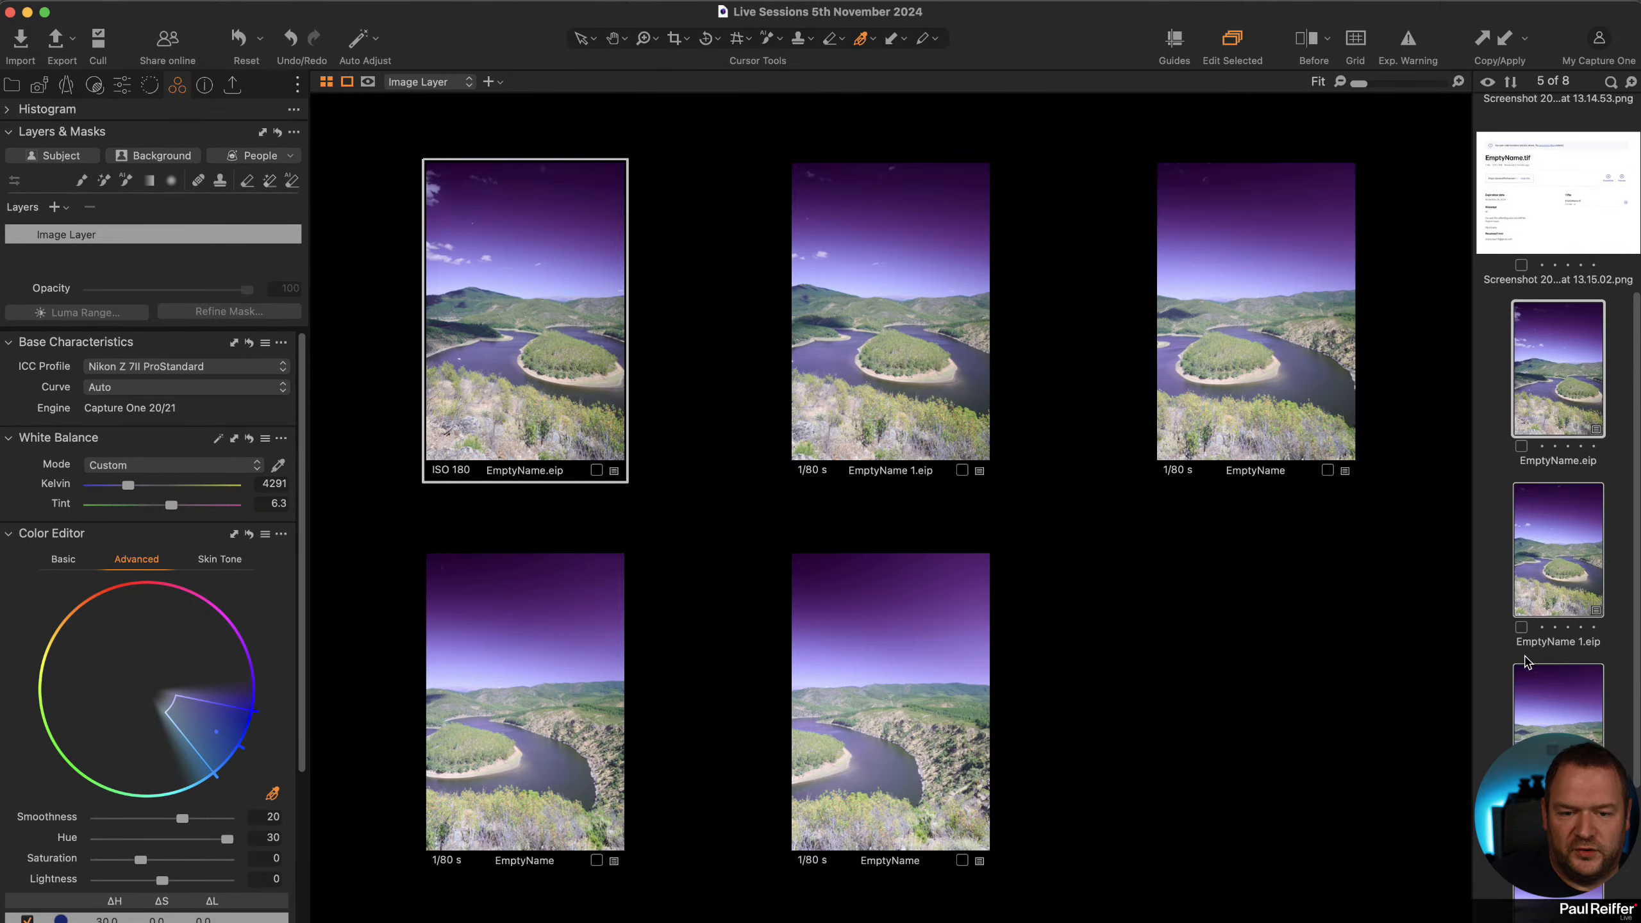
{"action": "right_click", "coordinate": [1517, 291]}
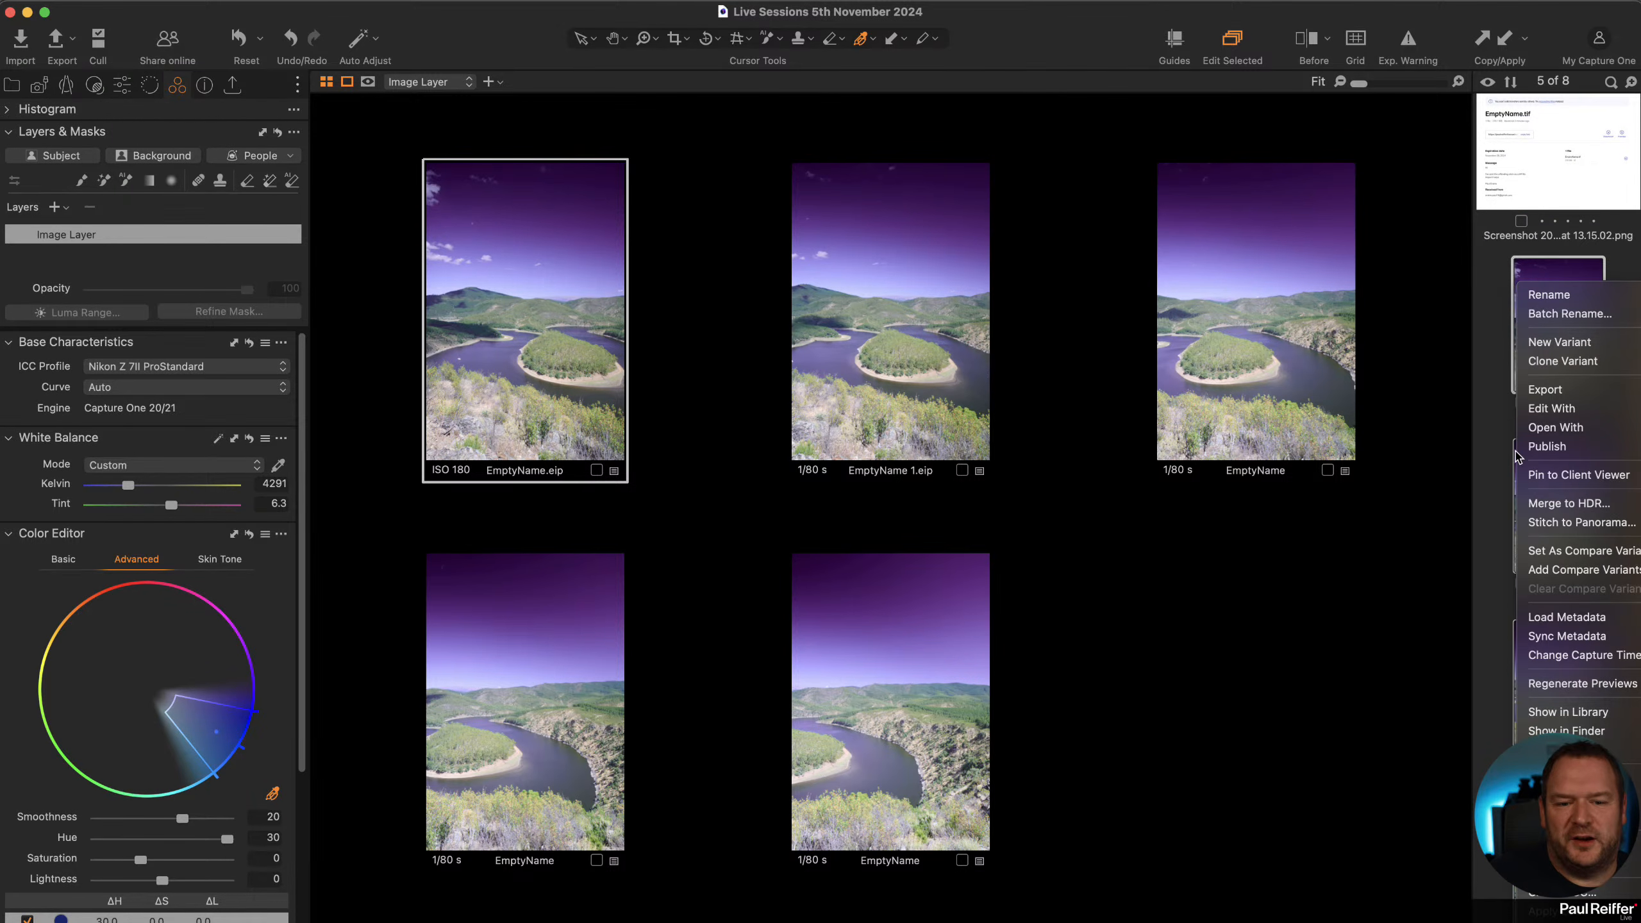
{"action": "left_click", "coordinate": [1580, 525]}
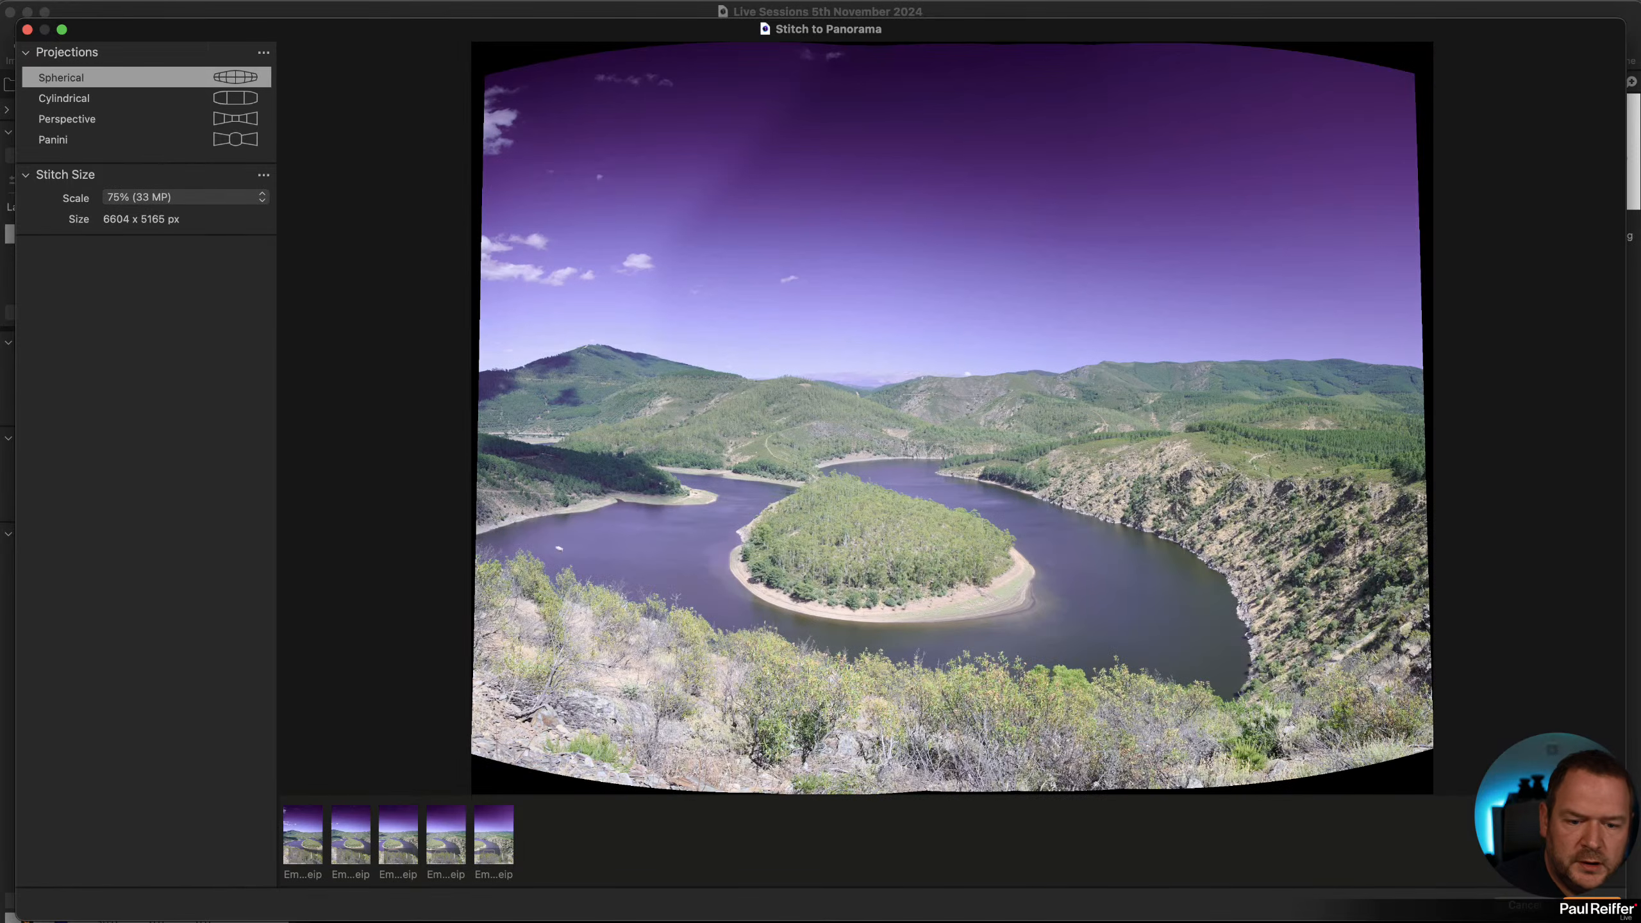
{"action": "left_click", "coordinate": [1591, 904]}
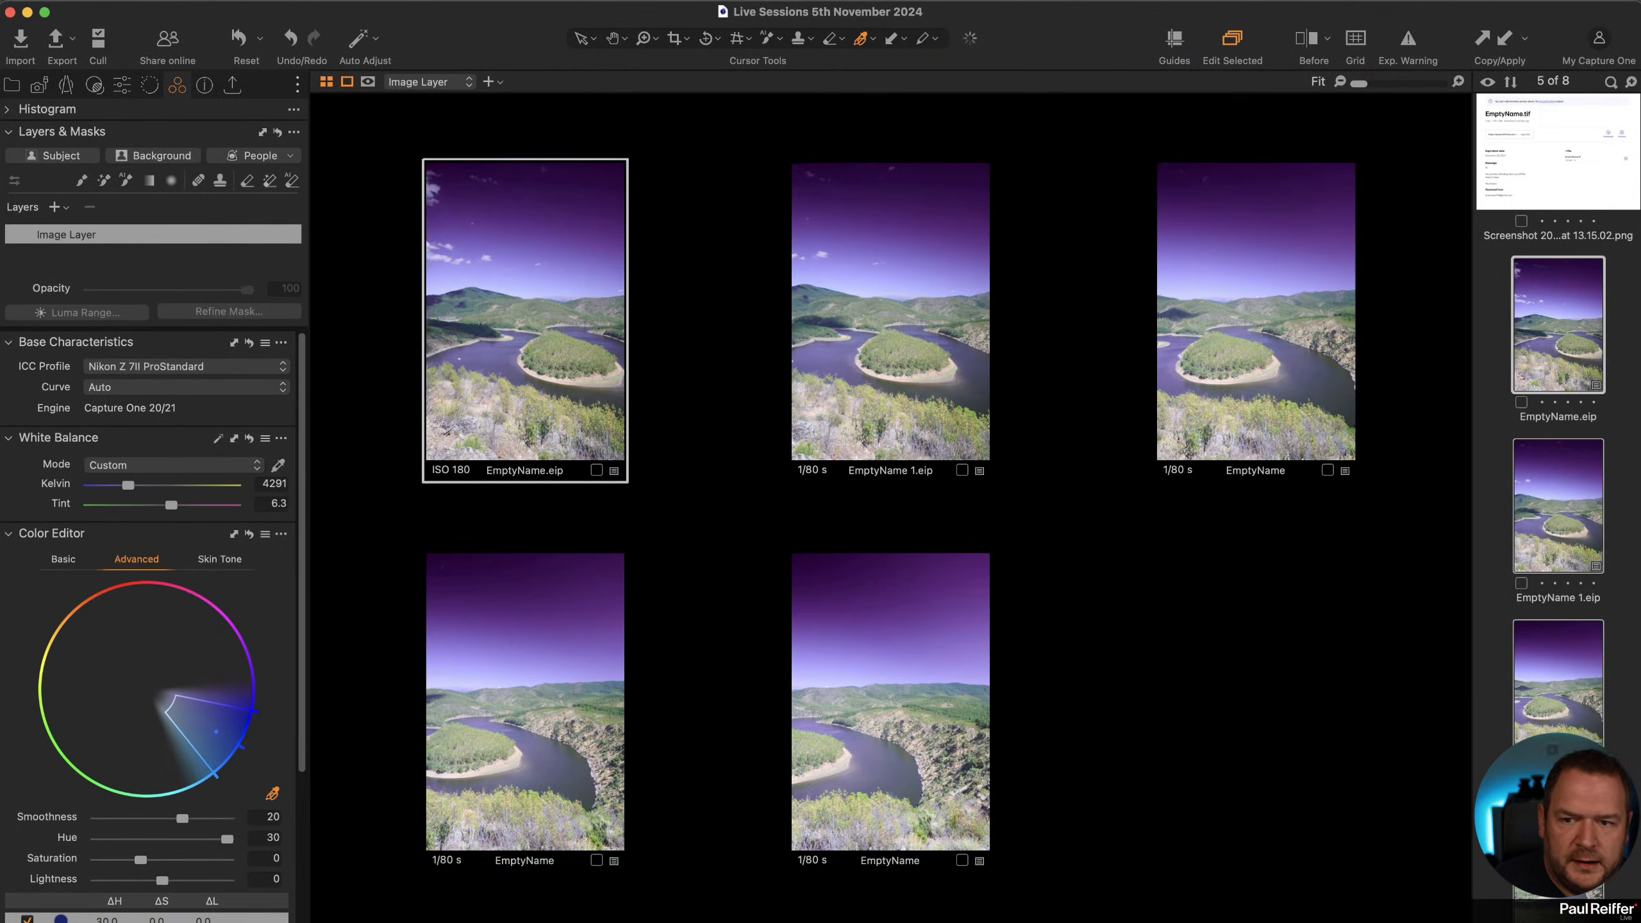
Open the stitched panorama DNG and remove it from the collection.
{"action": "scroll", "coordinate": [1514, 709], "scroll_direction": "down", "scroll_amount": 4}
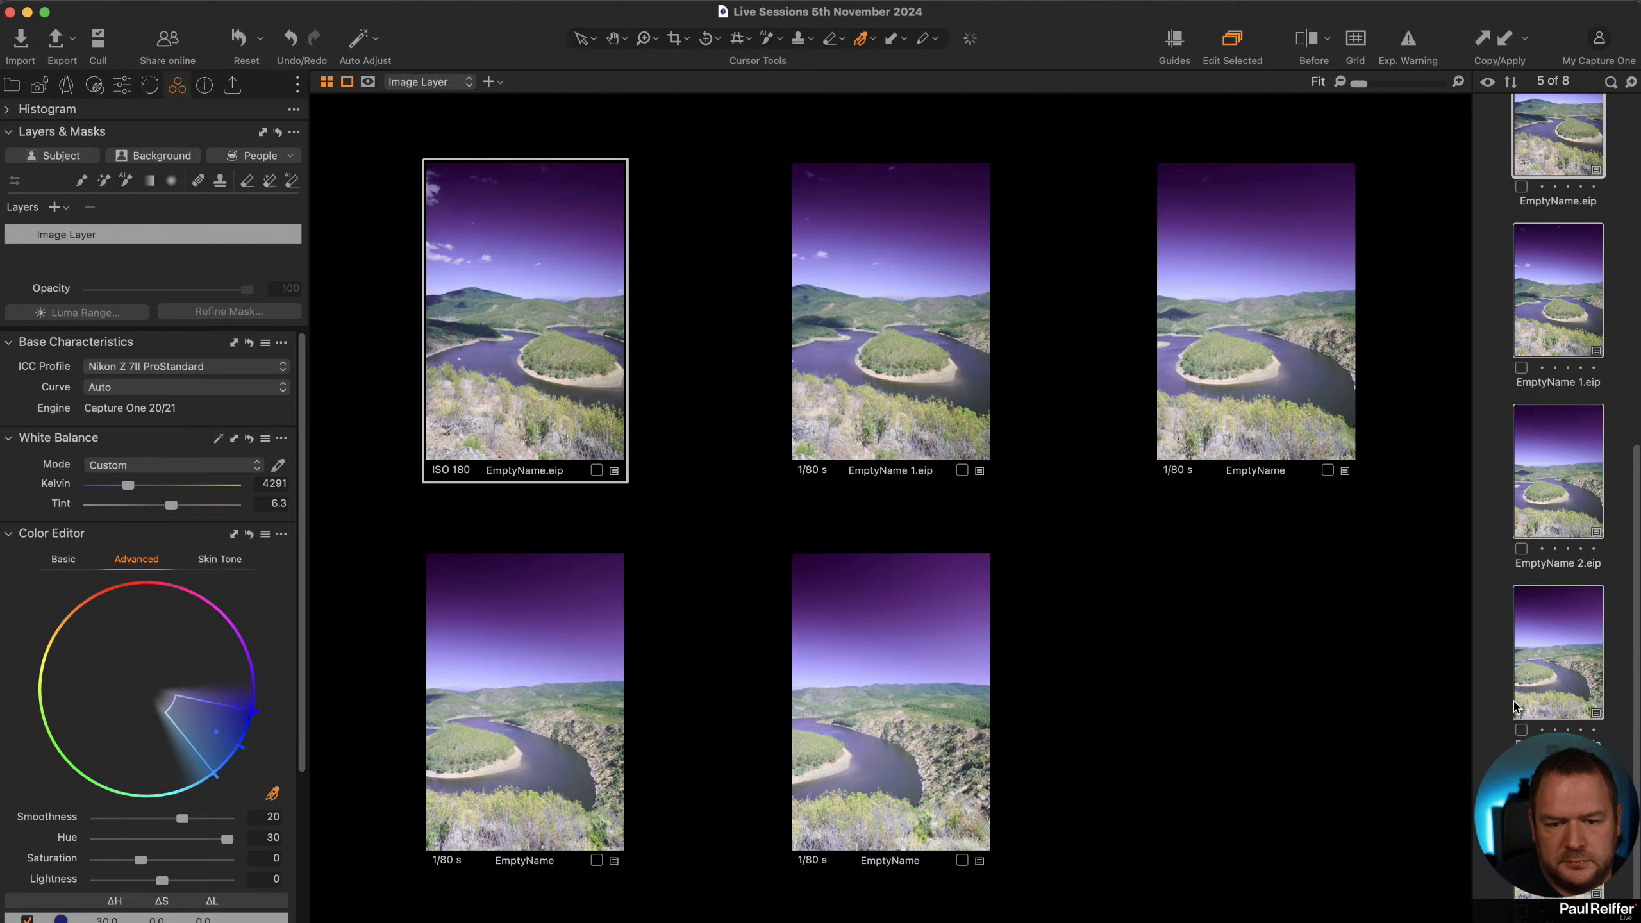
{"action": "scroll", "coordinate": [1516, 708], "scroll_direction": "up", "scroll_amount": 10}
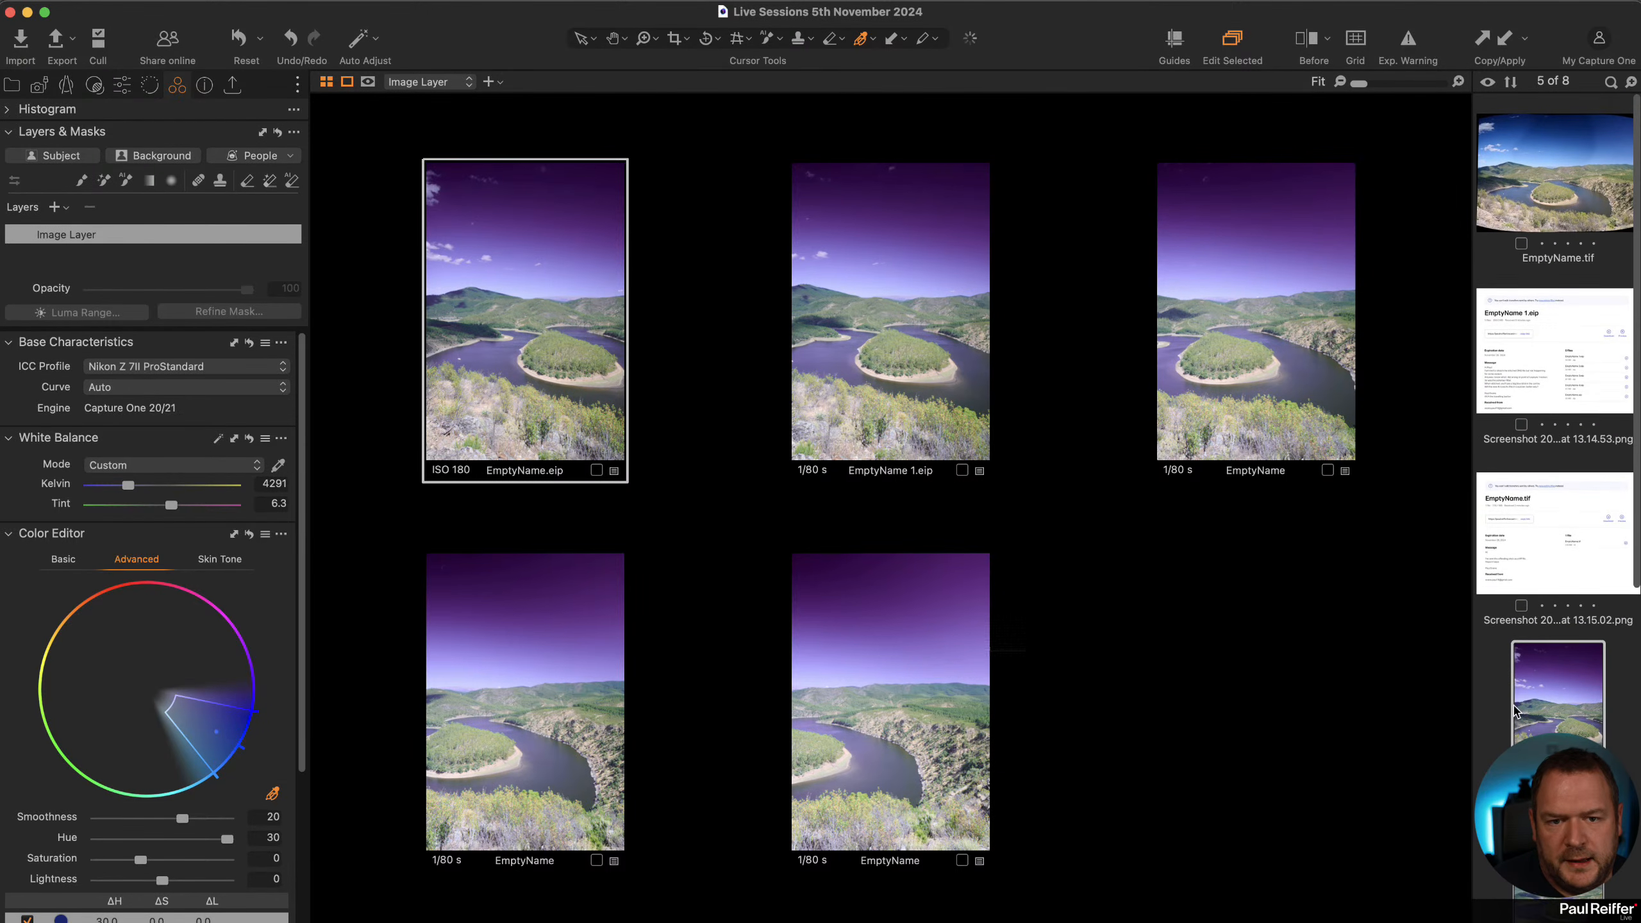
{"action": "scroll", "coordinate": [1525, 666], "scroll_direction": "down", "scroll_amount": 5}
{"action": "left_click", "coordinate": [1537, 434]}
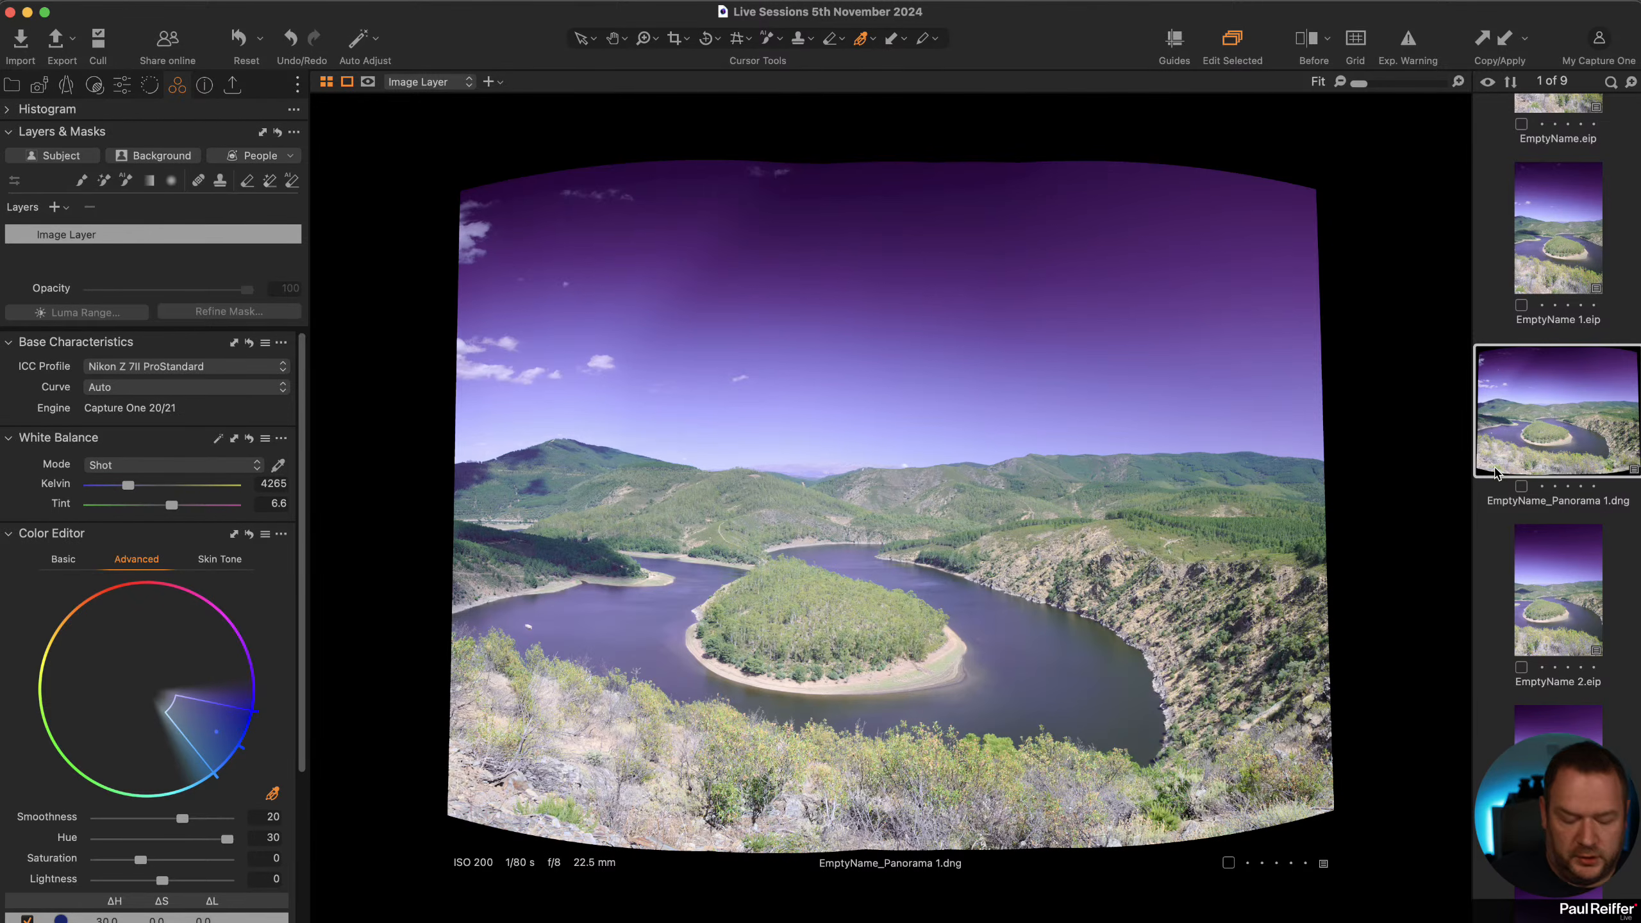
{"action": "key", "text": "super+BackSpace"}
Select all five source frames and reset their adjustments.
{"action": "scroll", "coordinate": [1492, 220], "scroll_direction": "up", "scroll_amount": 2}
{"action": "left_click", "coordinate": [1559, 287]}
{"action": "scroll", "coordinate": [1567, 258], "scroll_direction": "up", "scroll_amount": 5}
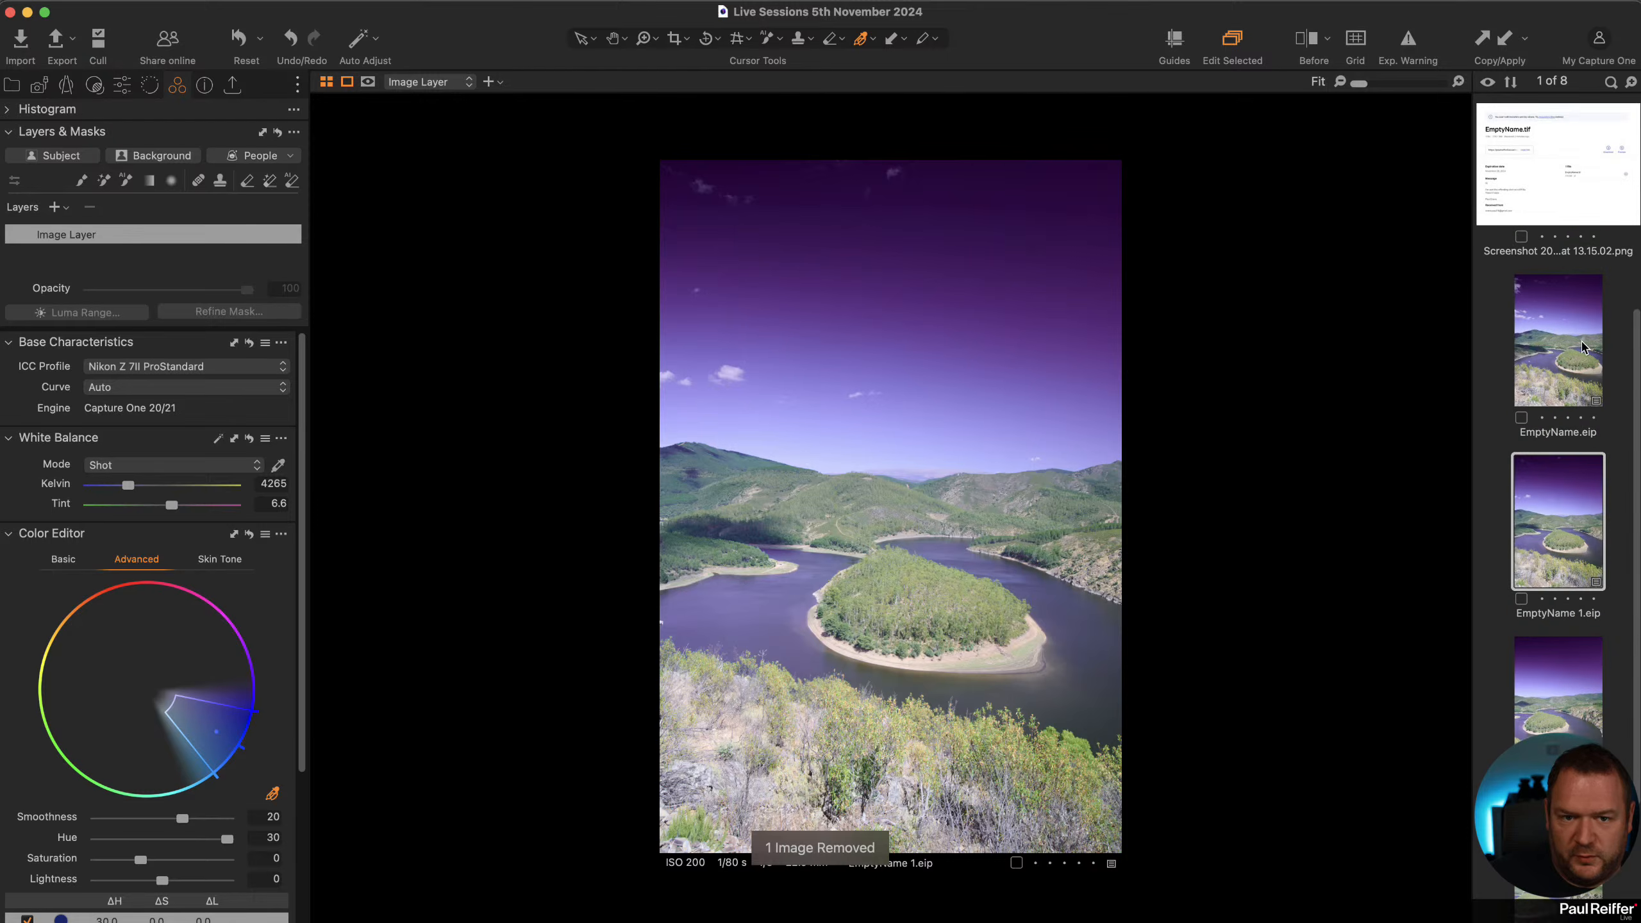
{"action": "left_click", "coordinate": [1584, 349]}
{"action": "scroll", "coordinate": [1582, 394], "scroll_direction": "down", "scroll_amount": 5}
{"action": "left_click", "coordinate": [1566, 822], "text": "shift"}
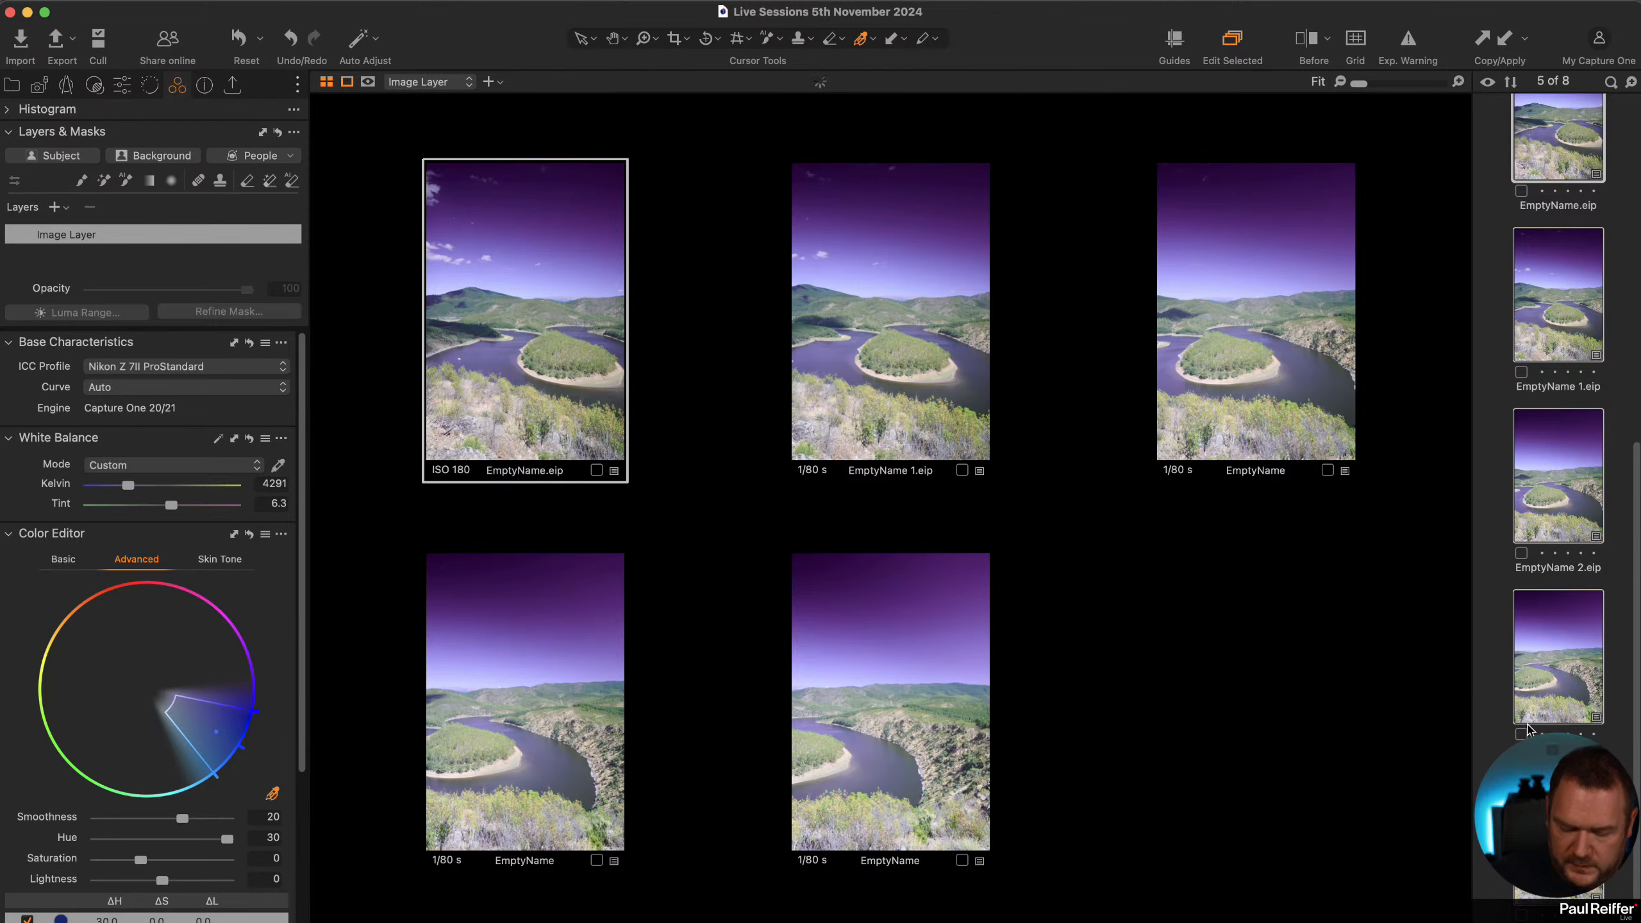
{"action": "key", "text": "super+r"}
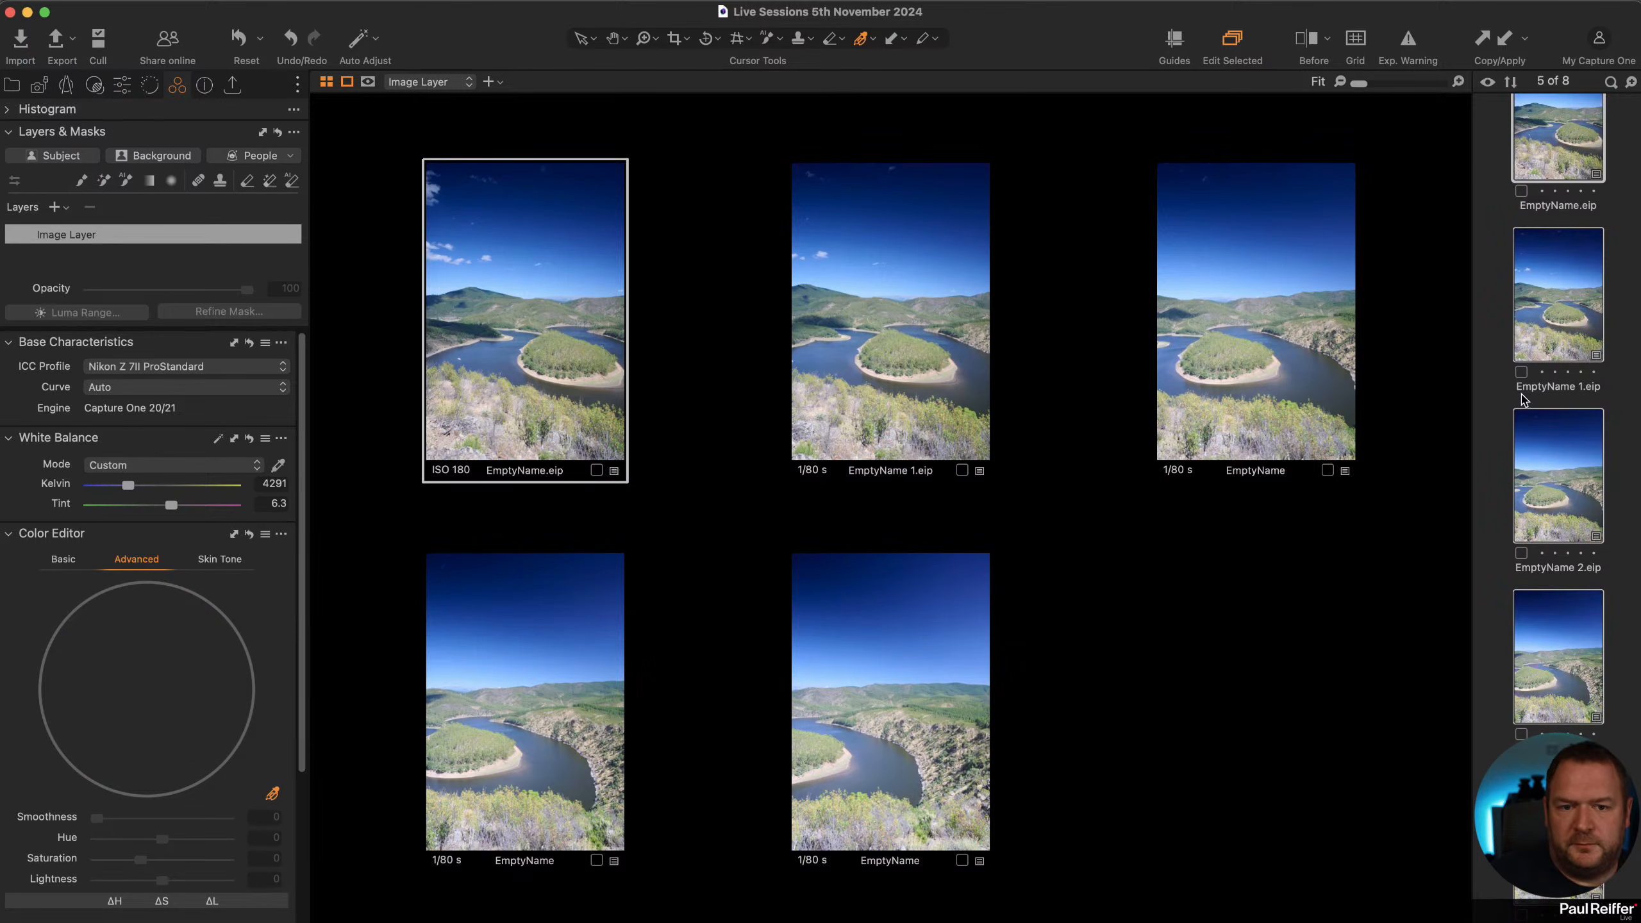
Pick the sky in the Skin Tone tab, set uniformity hue 92.1, saturation 95, lightness 100, then reset the Color Editor.
{"action": "left_click", "coordinate": [1492, 419]}
{"action": "left_click", "coordinate": [1563, 821]}
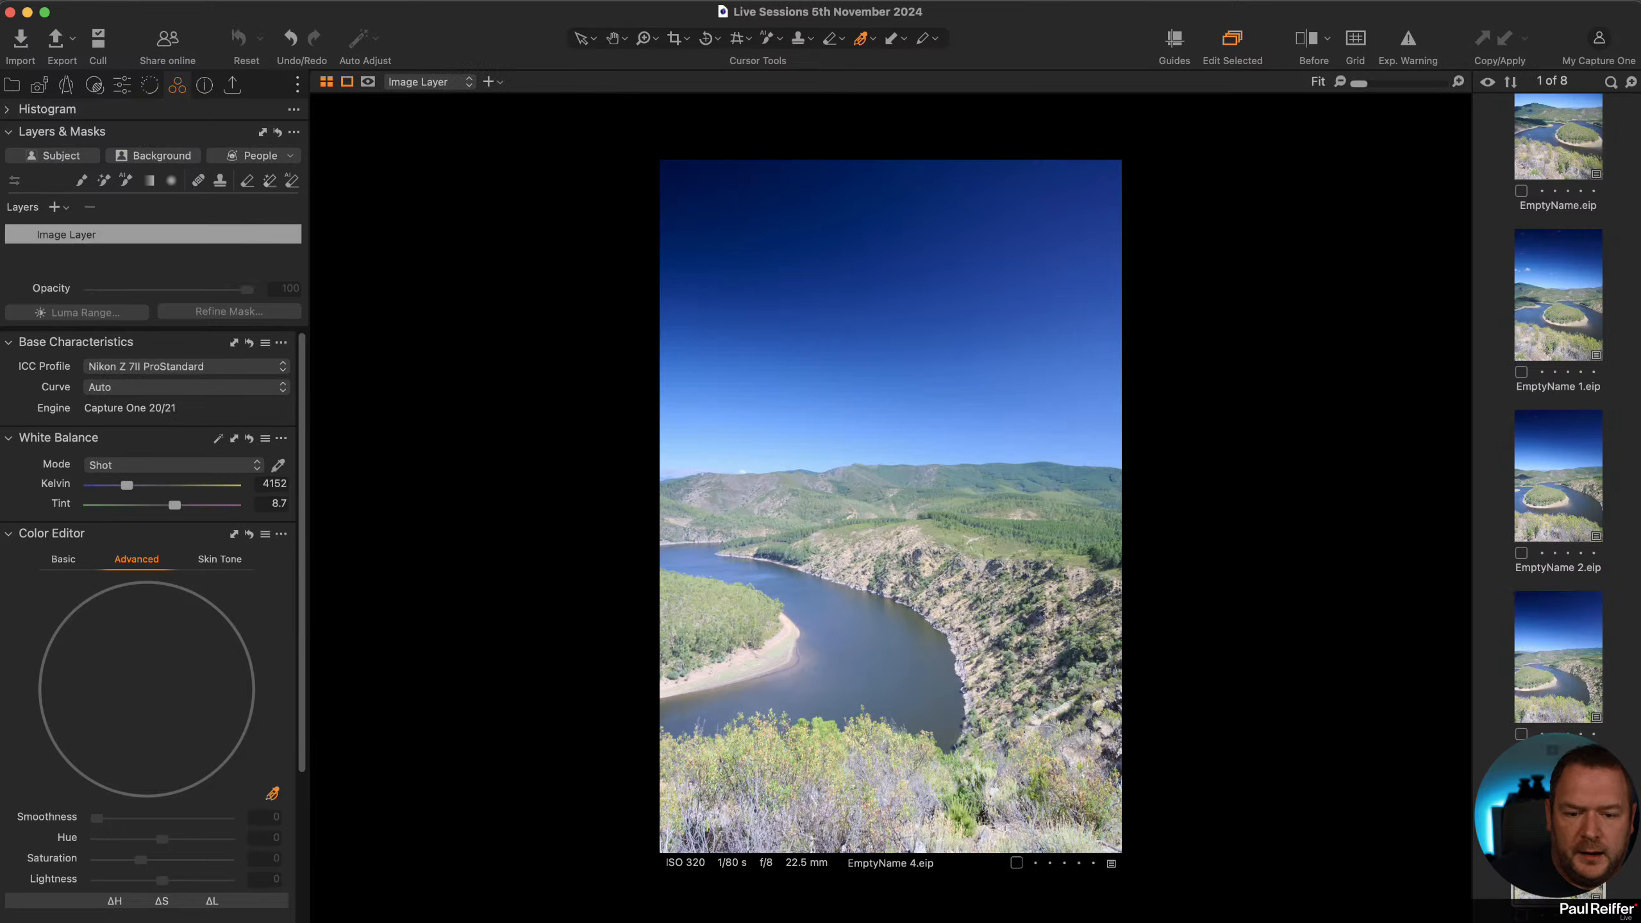
{"action": "left_click", "coordinate": [218, 560]}
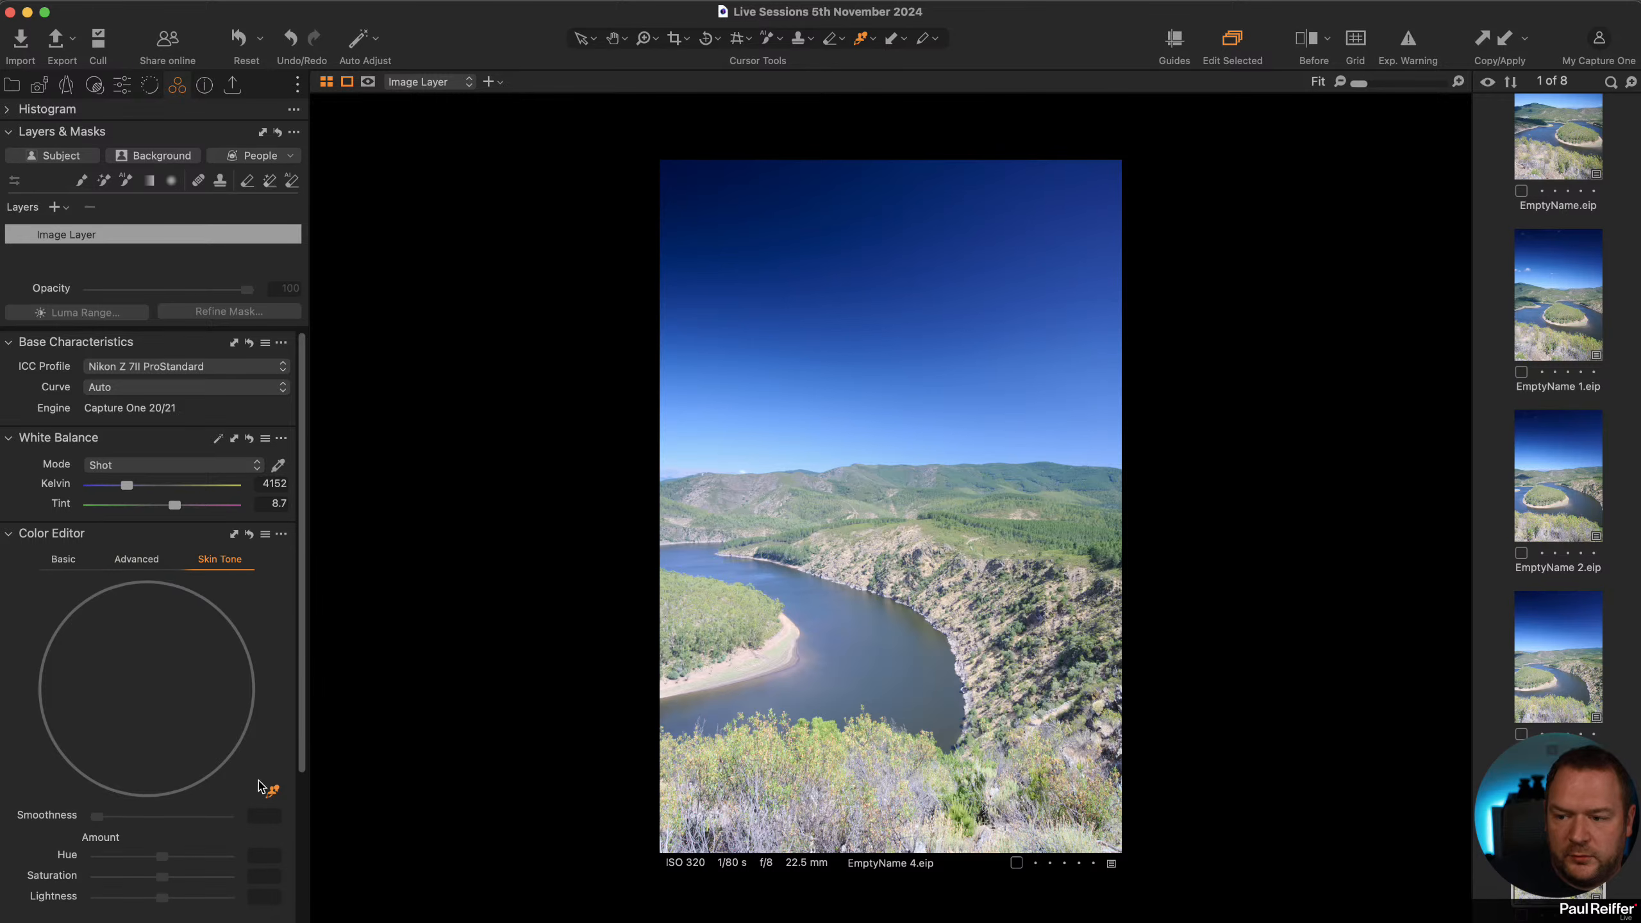
{"action": "left_click", "coordinate": [860, 286]}
{"action": "left_click_drag", "start_coordinate": [230, 703], "coordinate": [243, 667]}
{"action": "left_click_drag", "start_coordinate": [193, 753], "coordinate": [161, 694]}
{"action": "scroll", "coordinate": [134, 835], "scroll_direction": "down", "scroll_amount": 5}
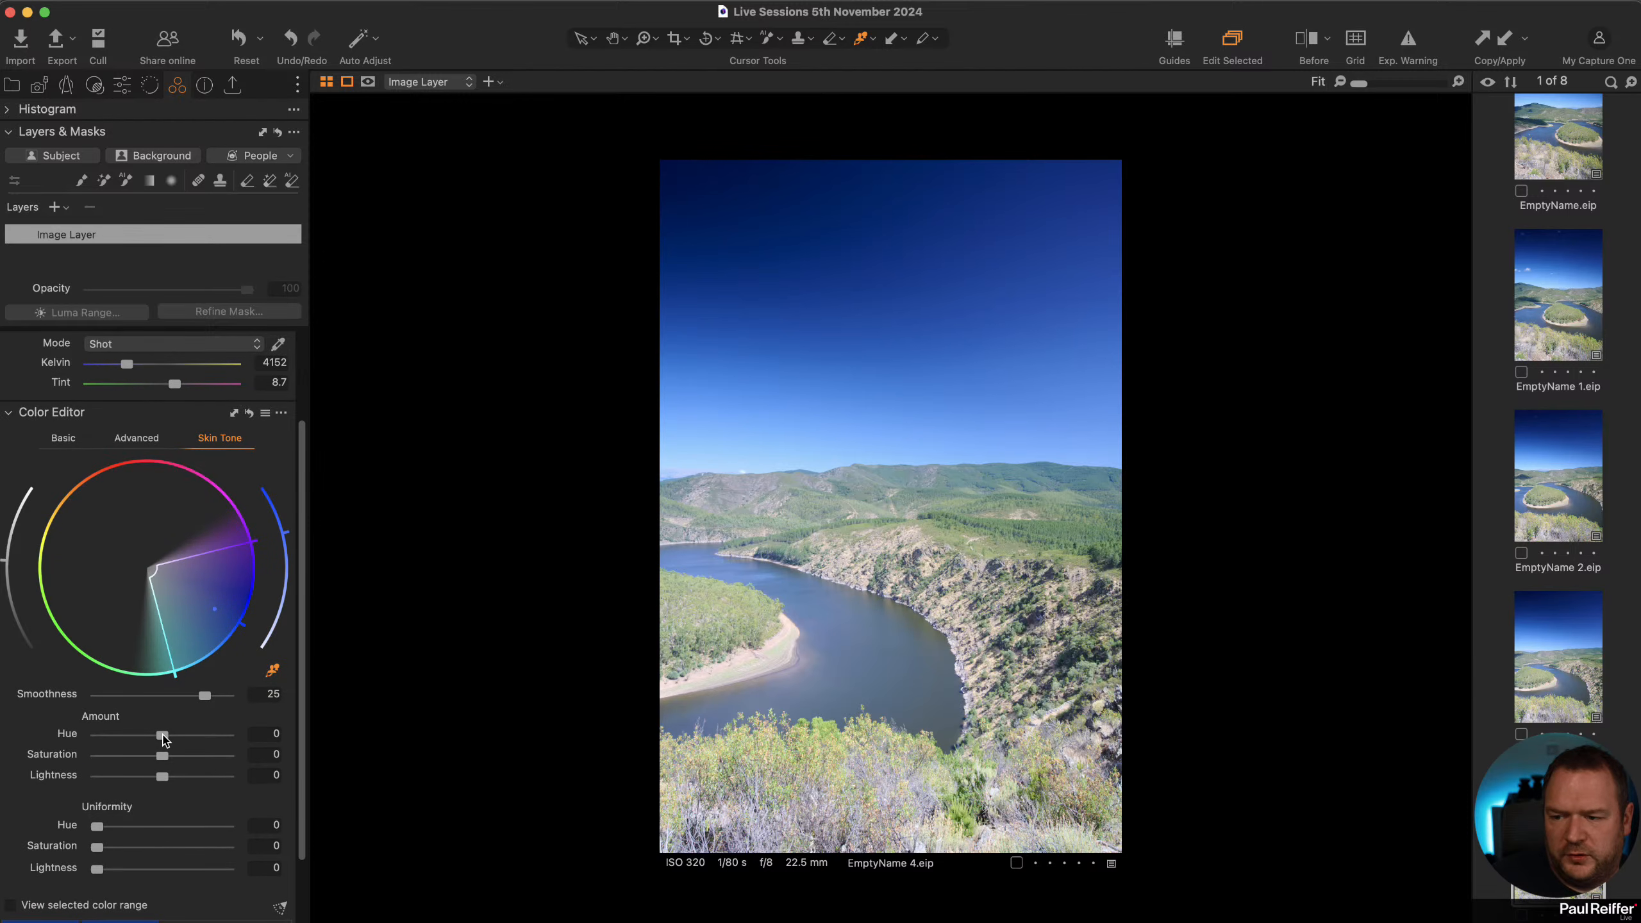
{"action": "left_click_drag", "start_coordinate": [162, 756], "coordinate": [167, 756]}
{"action": "left_click_drag", "start_coordinate": [96, 827], "coordinate": [217, 833]}
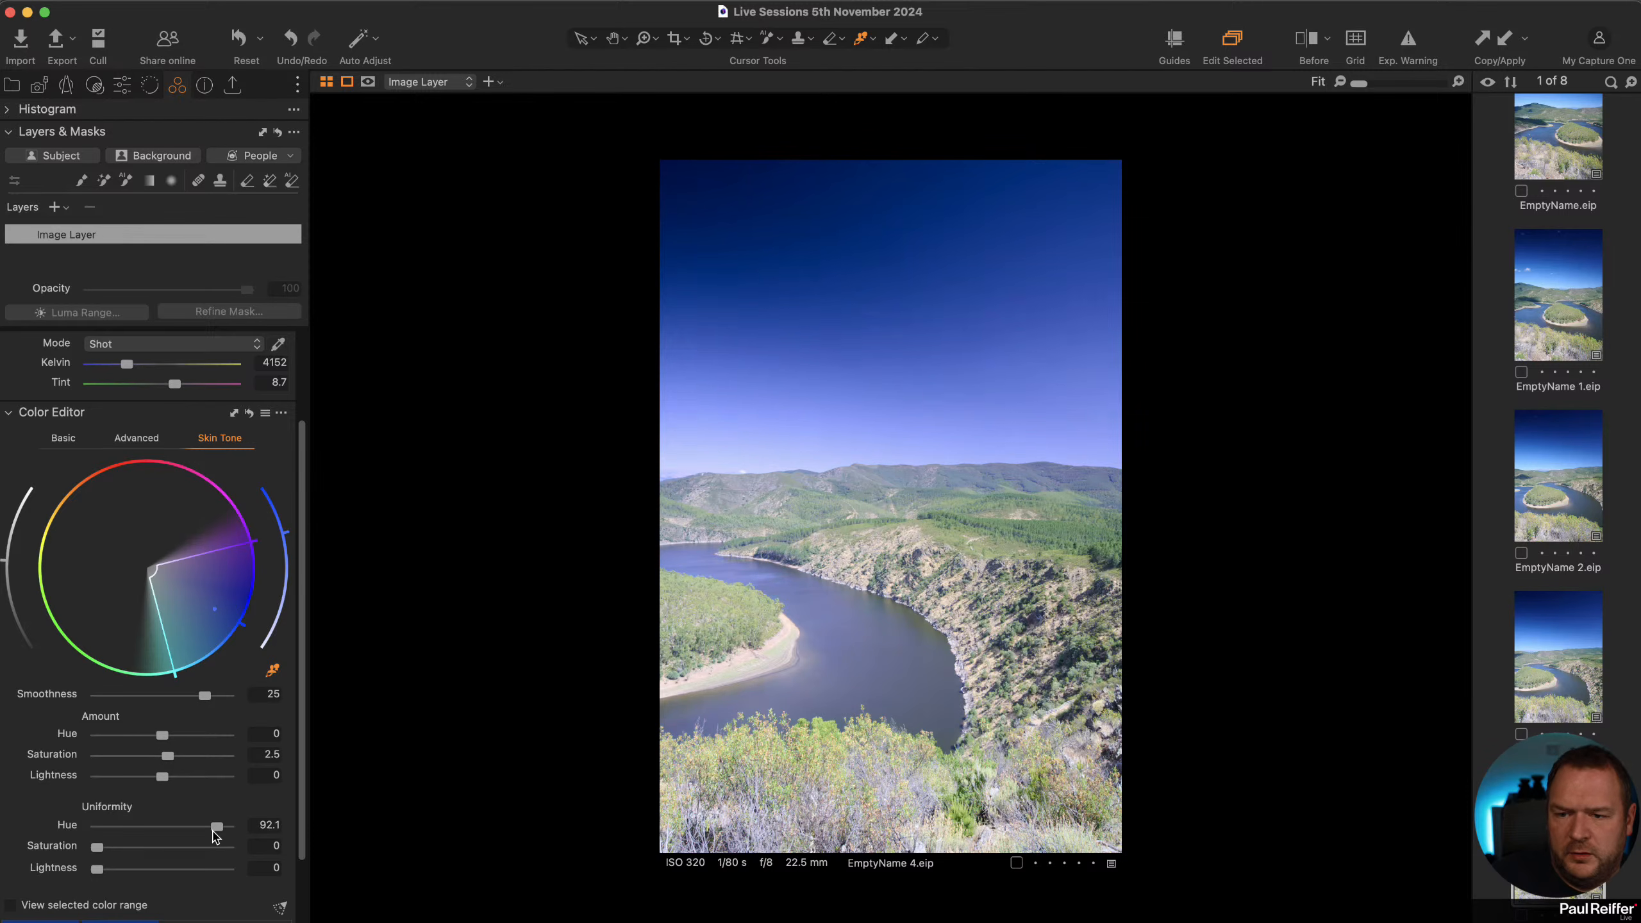
{"action": "left_click_drag", "start_coordinate": [97, 848], "coordinate": [221, 847]}
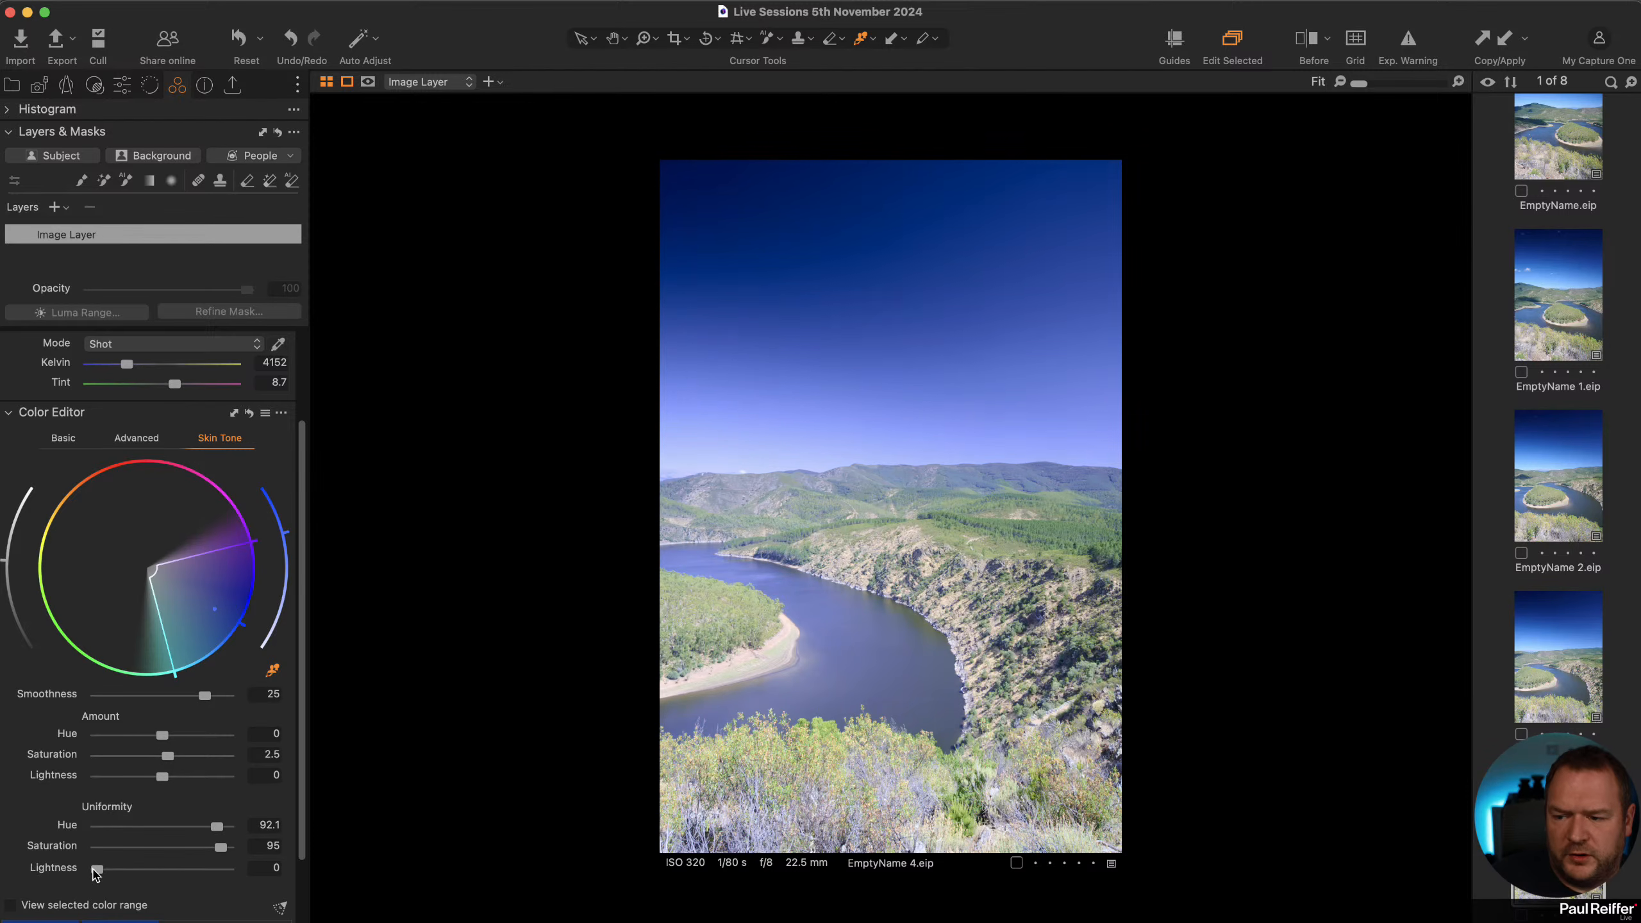
{"action": "left_click_drag", "start_coordinate": [95, 870], "coordinate": [227, 871]}
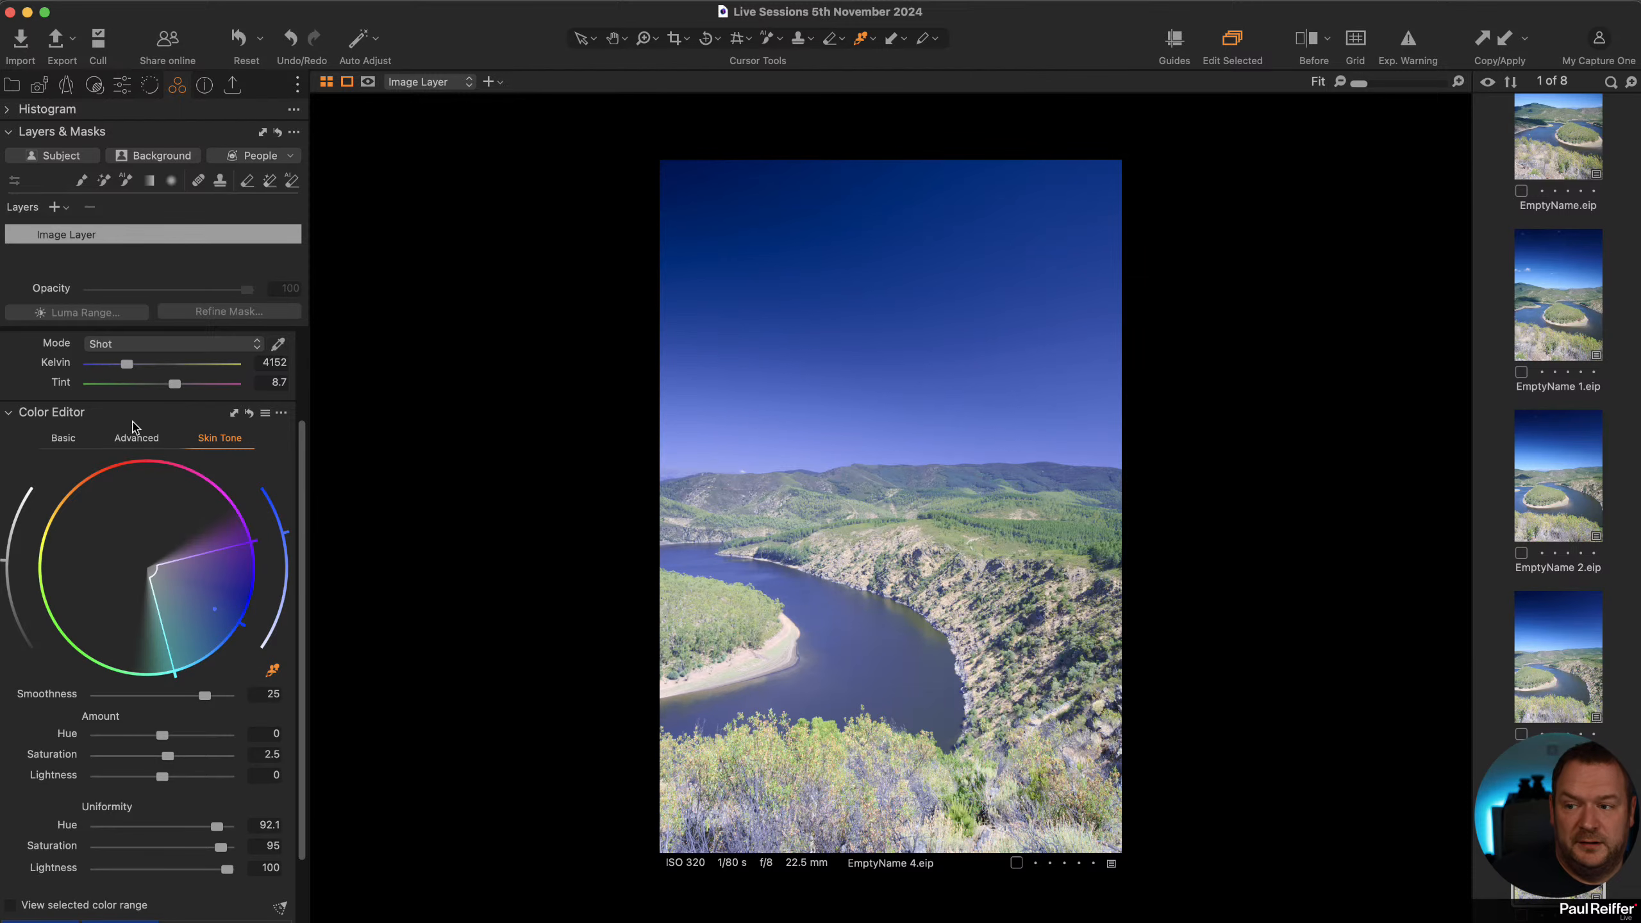
{"action": "left_click", "coordinate": [249, 413]}
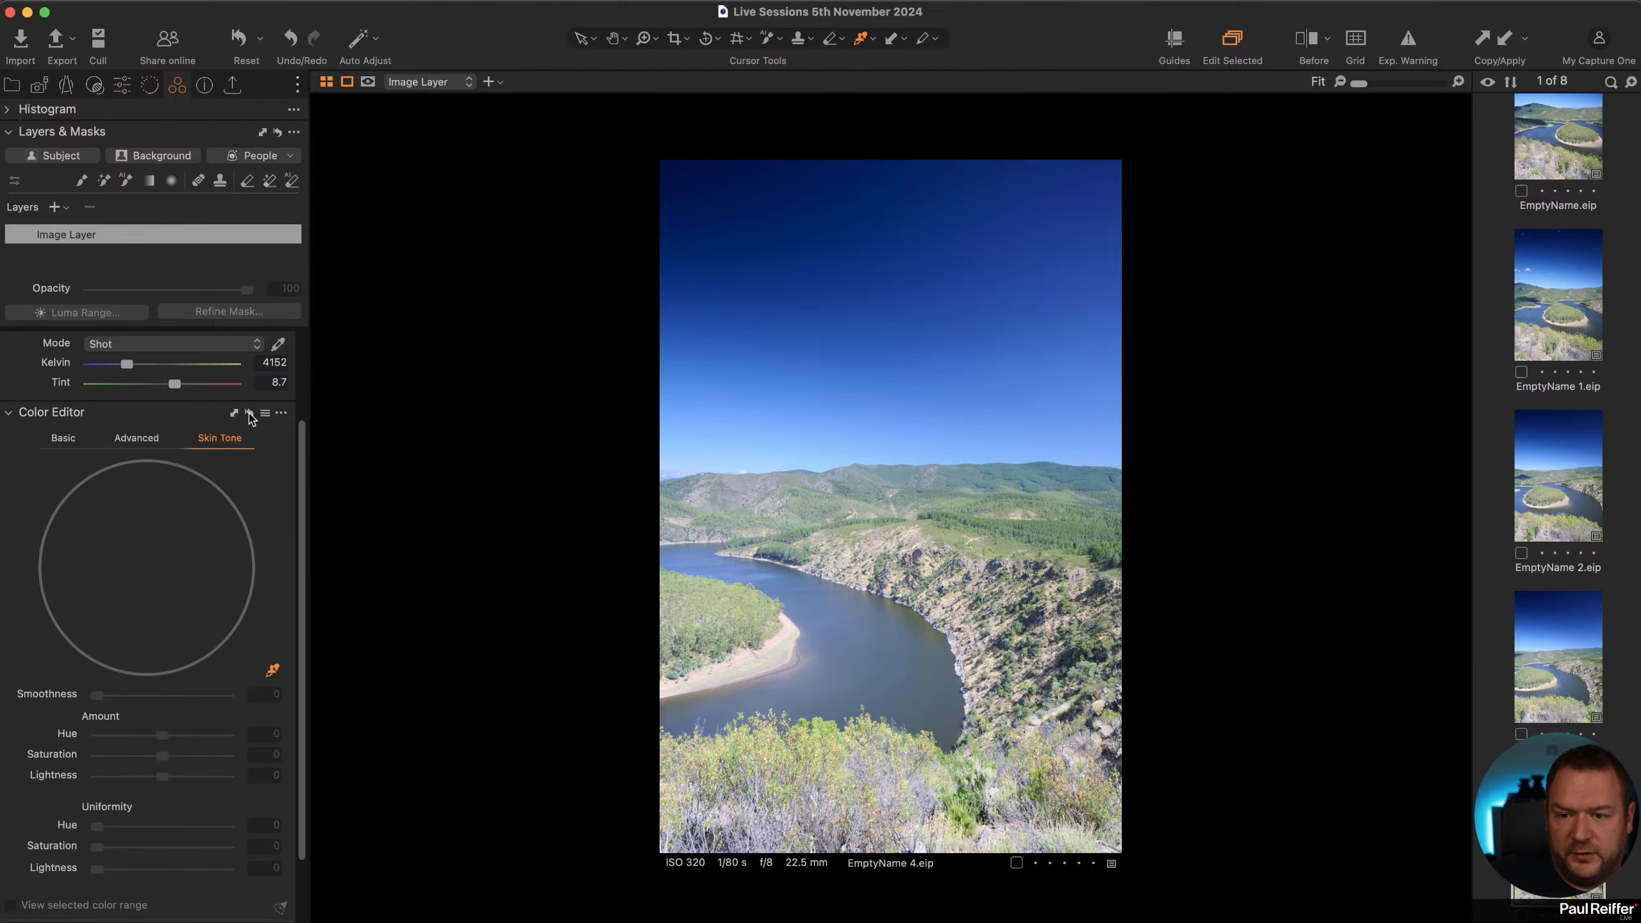
Restore the sky colour edit, copy its adjustments and apply them to the other four source frames.
{"action": "left_click", "coordinate": [250, 414], "text": "alt"}
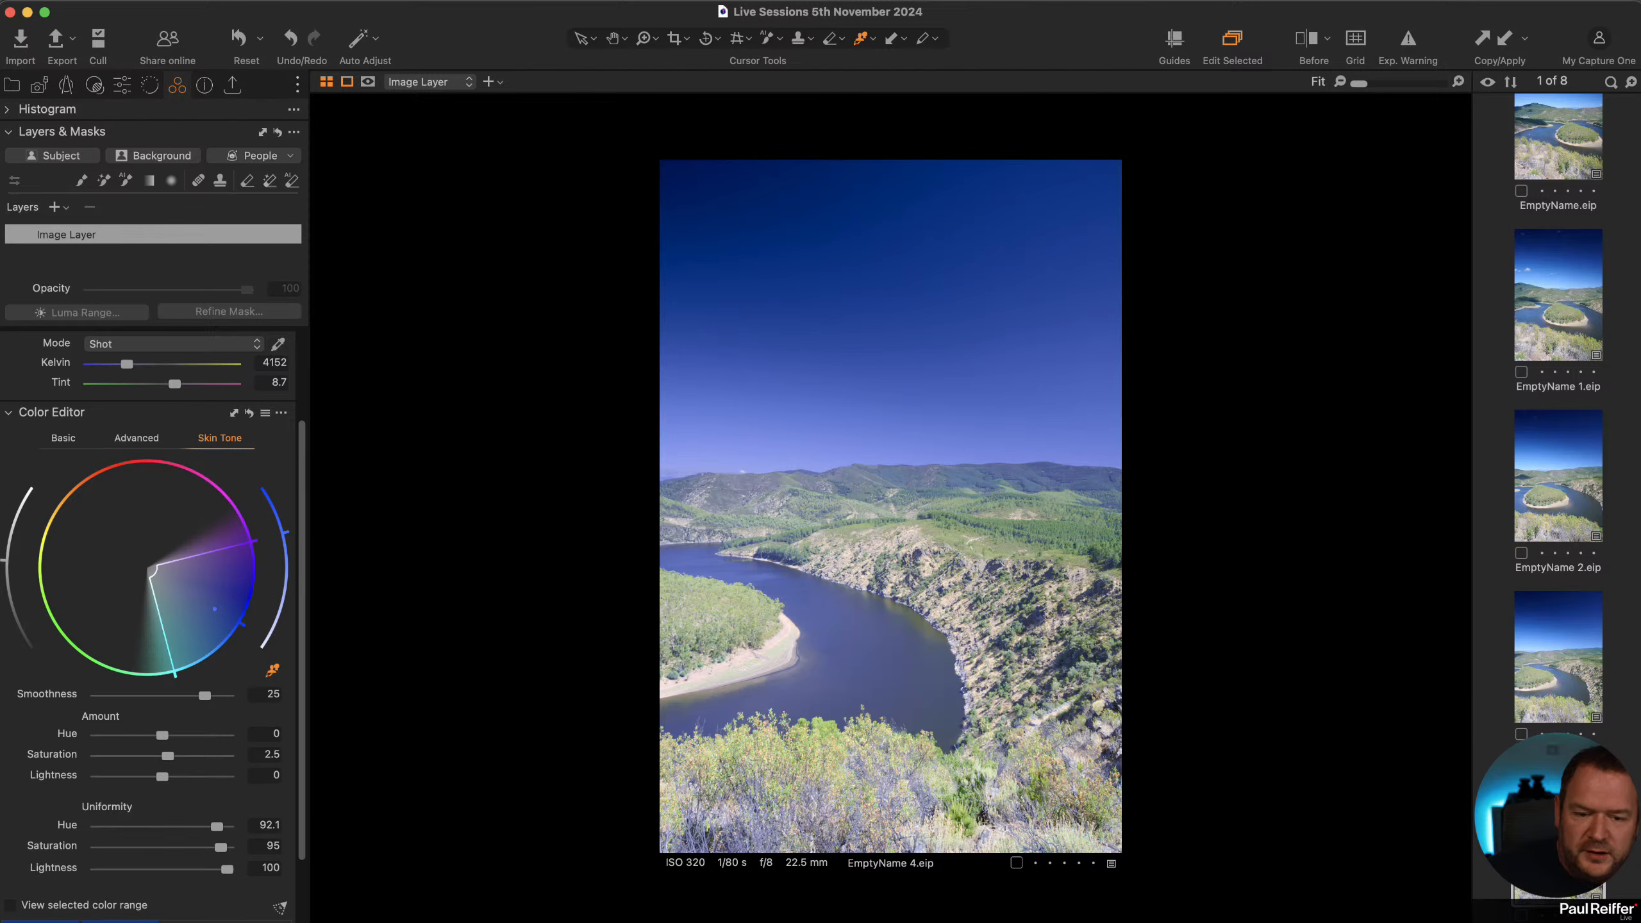
{"action": "key", "text": "super+shift+c"}
{"action": "left_click", "coordinate": [1559, 687]}
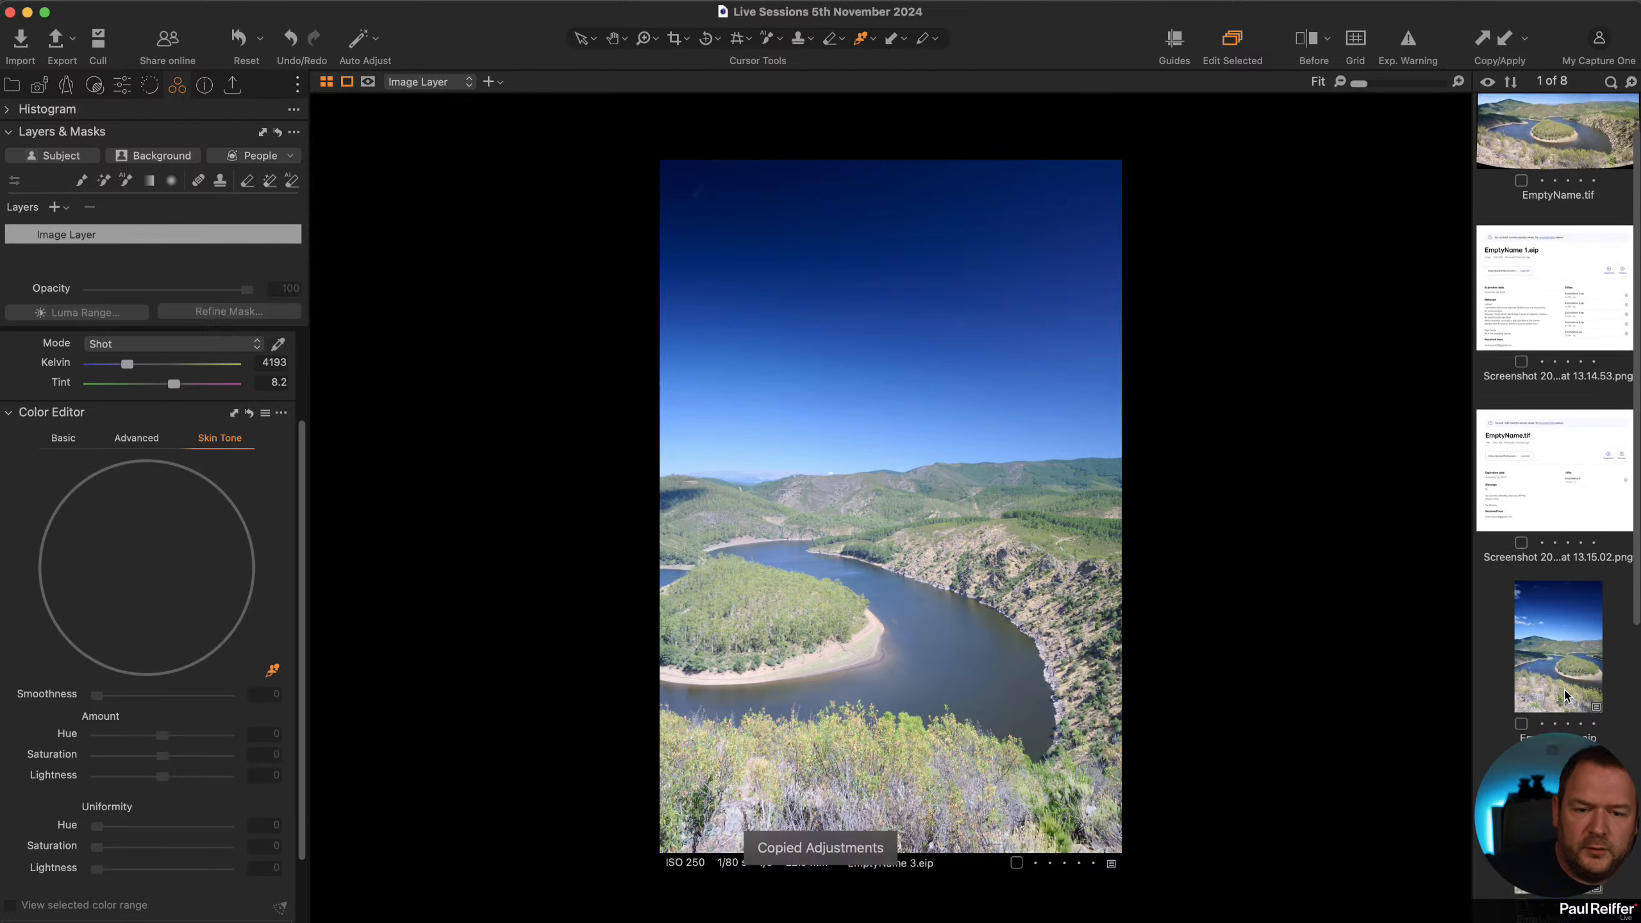
{"action": "left_click", "coordinate": [1559, 685], "text": "shift"}
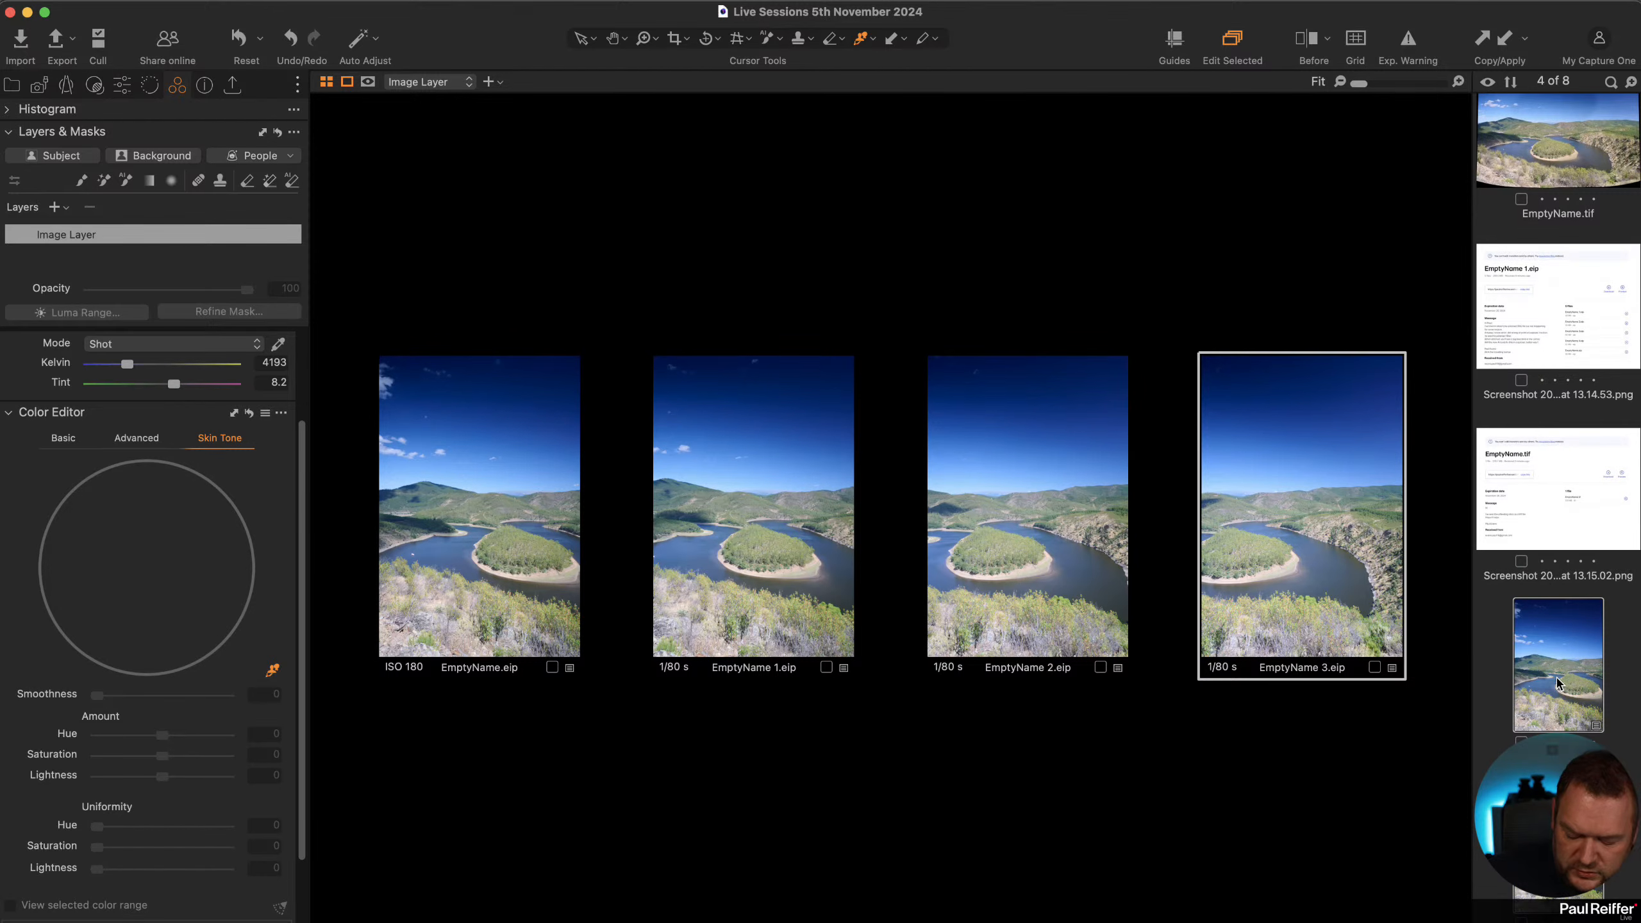
{"action": "key", "text": "super+shift+v"}
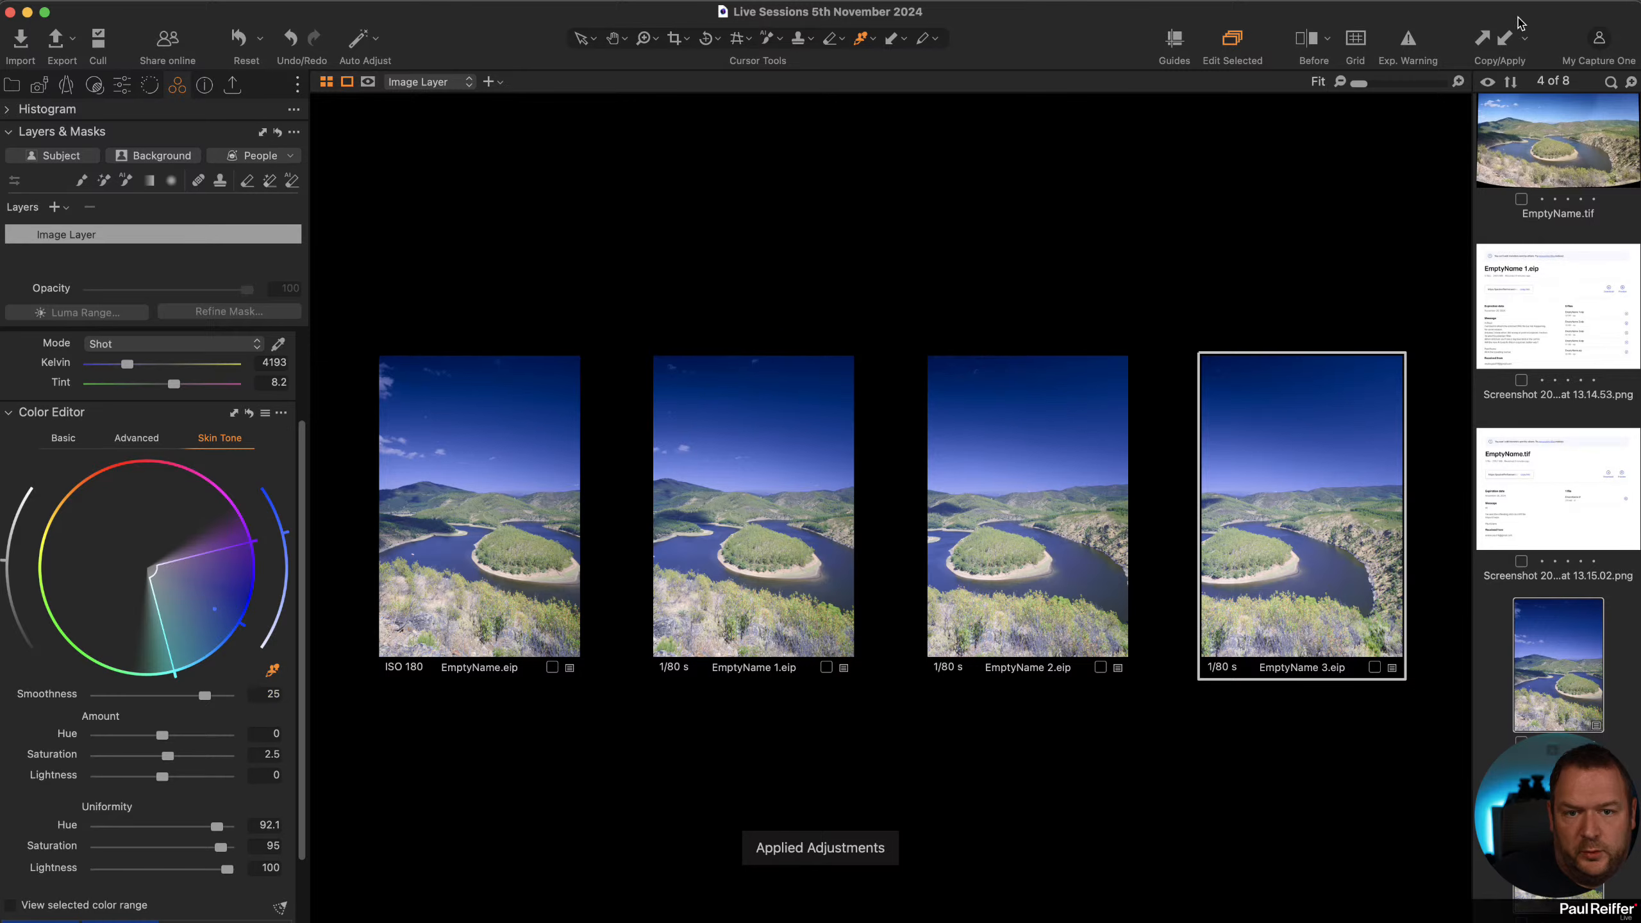
Select all five source frames and stitch them into a spherical panorama.
{"action": "left_click", "coordinate": [1493, 676]}
{"action": "key", "text": "Down"}
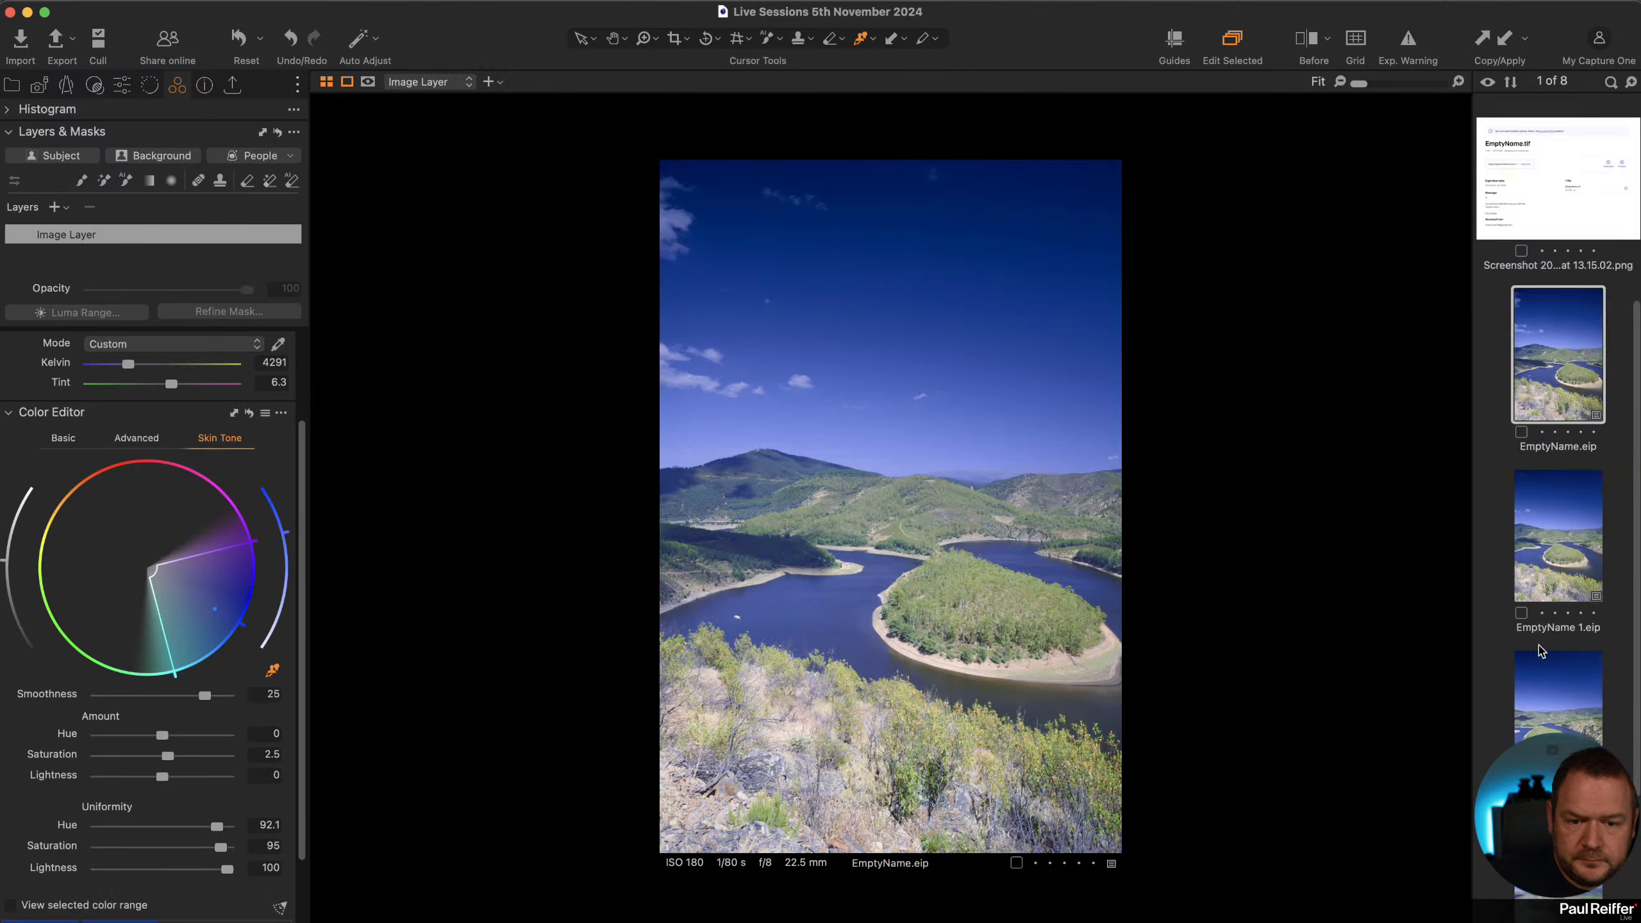
{"action": "key", "text": "shift+Down"}
{"action": "key", "text": "shift+Down"}
{"action": "key", "text": "shift+Down"}
{"action": "key", "text": "shift+Down"}
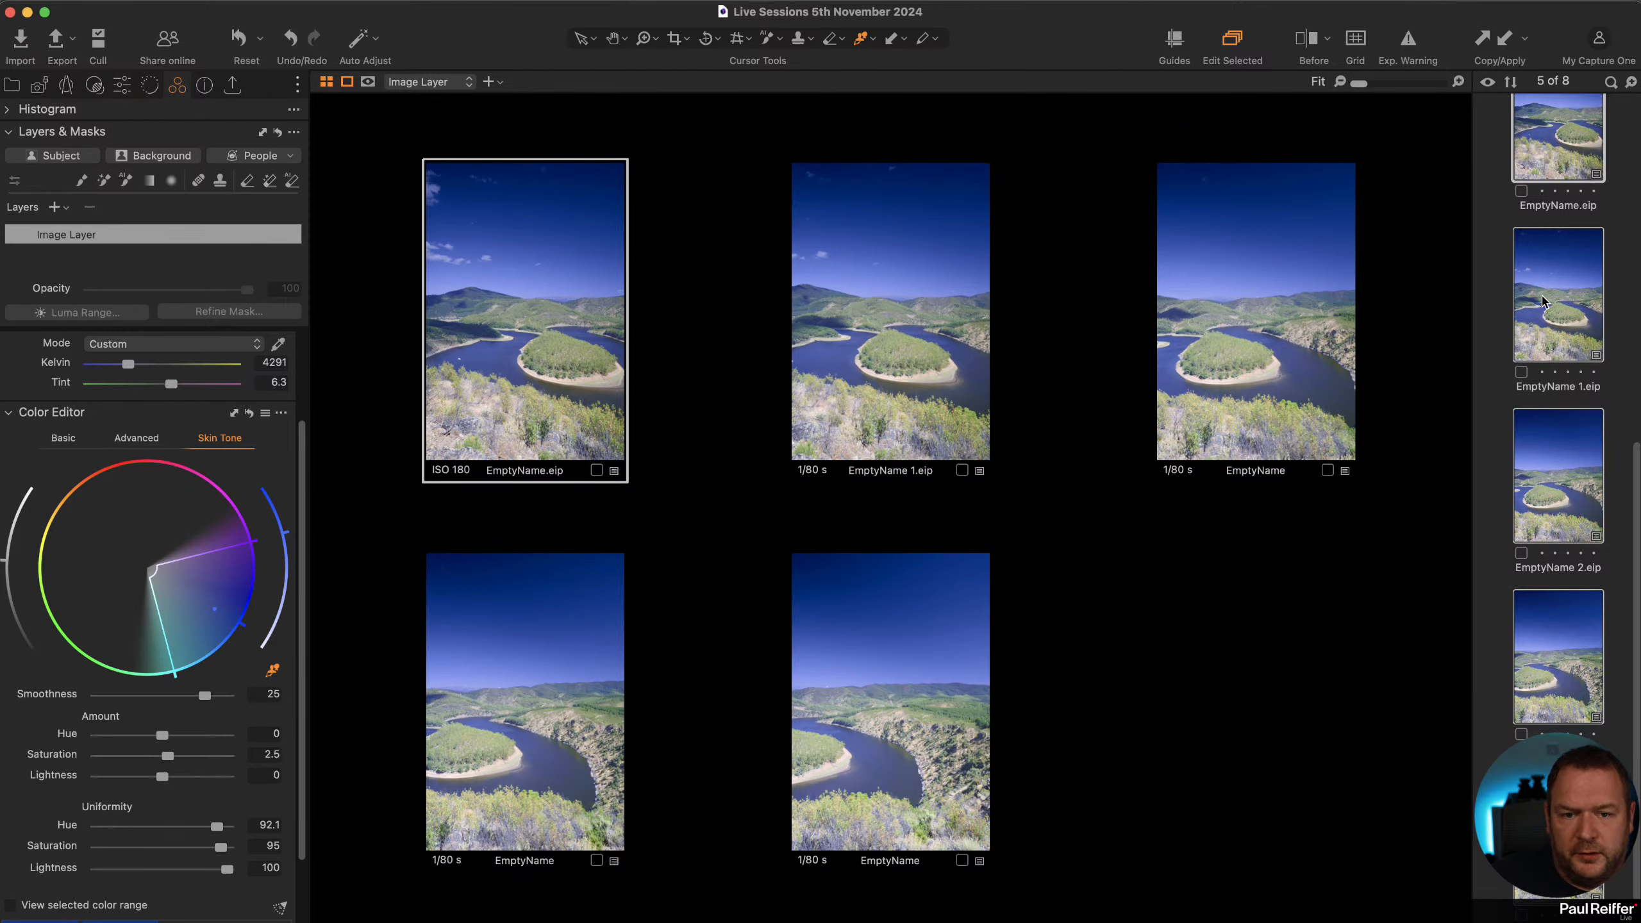
{"action": "right_click", "coordinate": [1548, 259]}
{"action": "left_click", "coordinate": [1595, 496]}
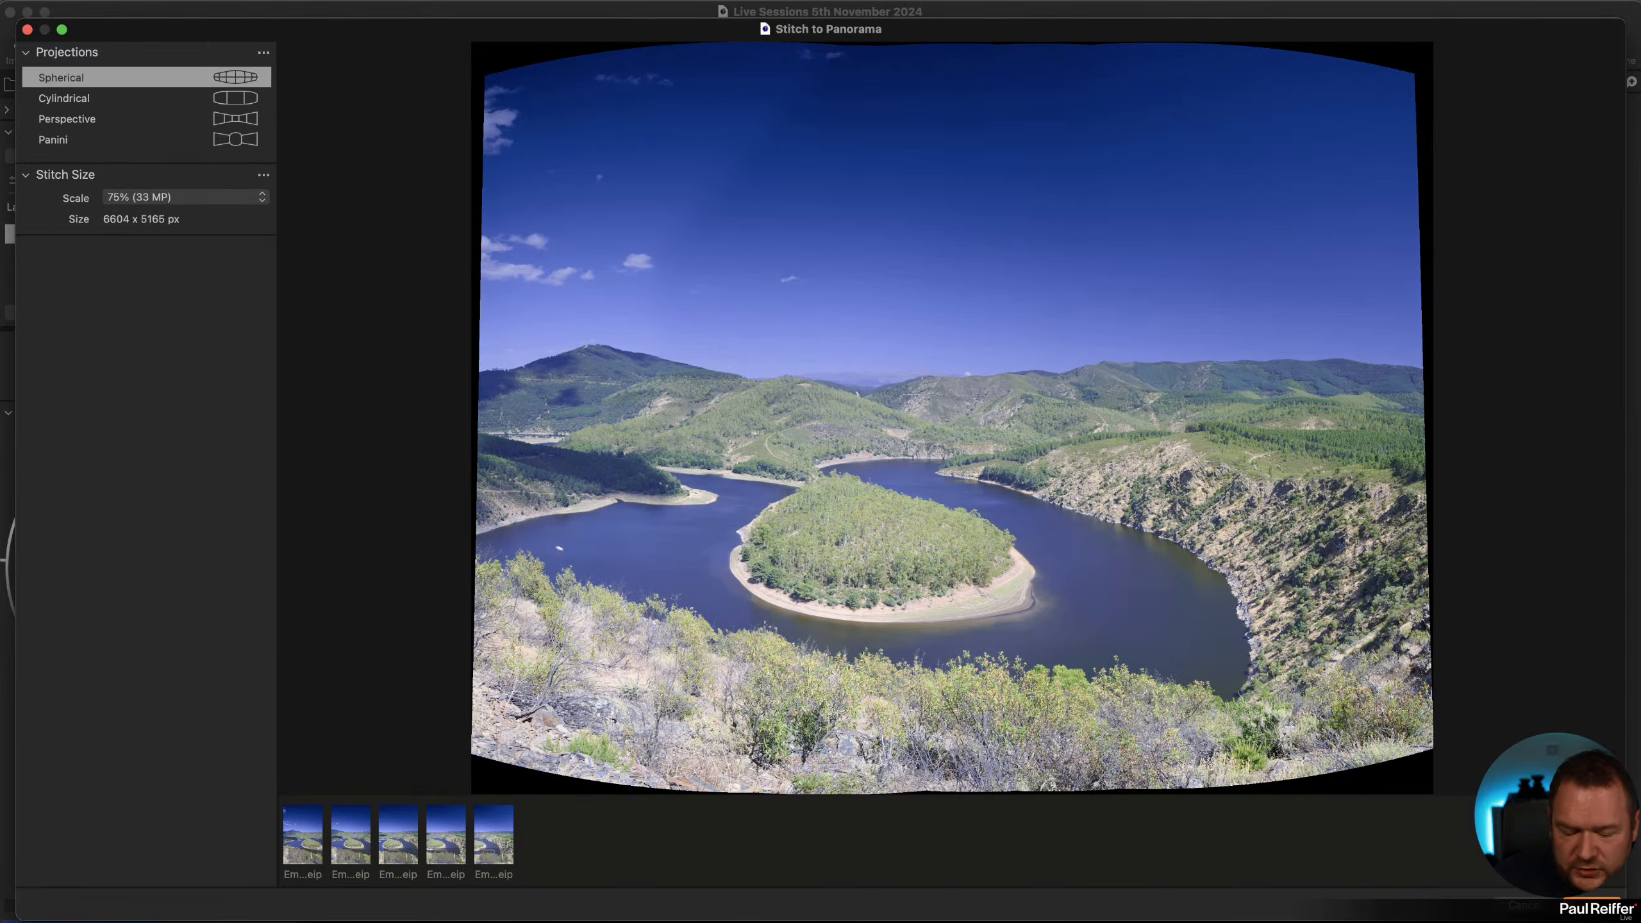
{"action": "left_click", "coordinate": [1592, 904]}
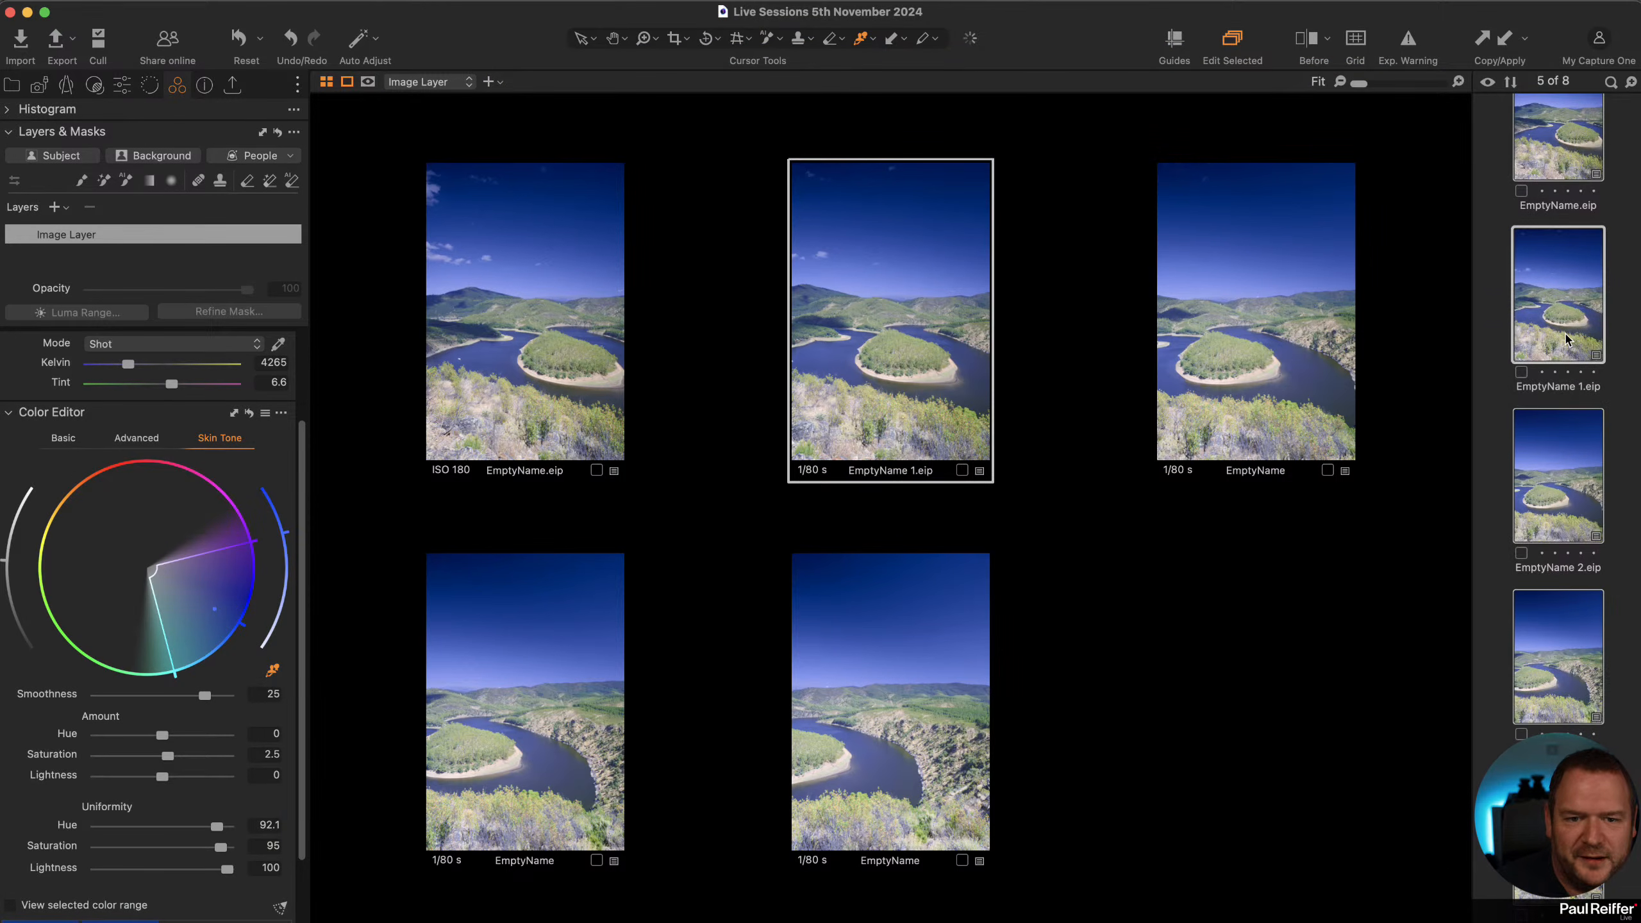
Compare the new stitched panorama DNG with the earlier TIFF panorama.
{"action": "scroll", "coordinate": [1566, 339], "scroll_direction": "up", "scroll_amount": 4}
{"action": "scroll", "coordinate": [1566, 339], "scroll_direction": "up", "scroll_amount": 5}
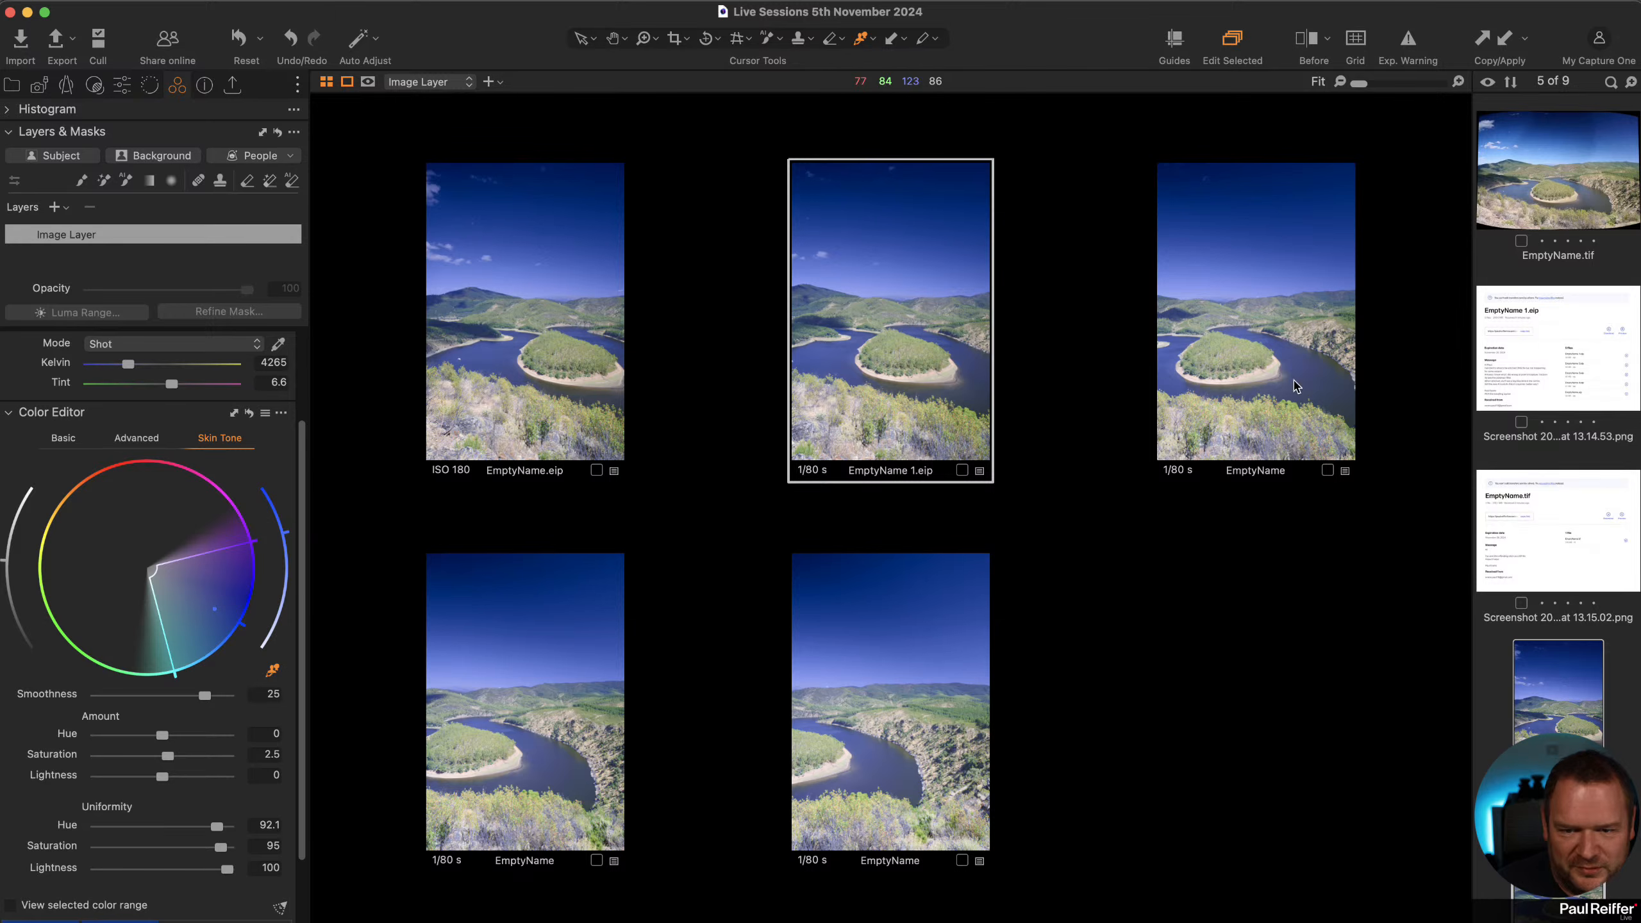
{"action": "scroll", "coordinate": [1497, 654], "scroll_direction": "down", "scroll_amount": 5}
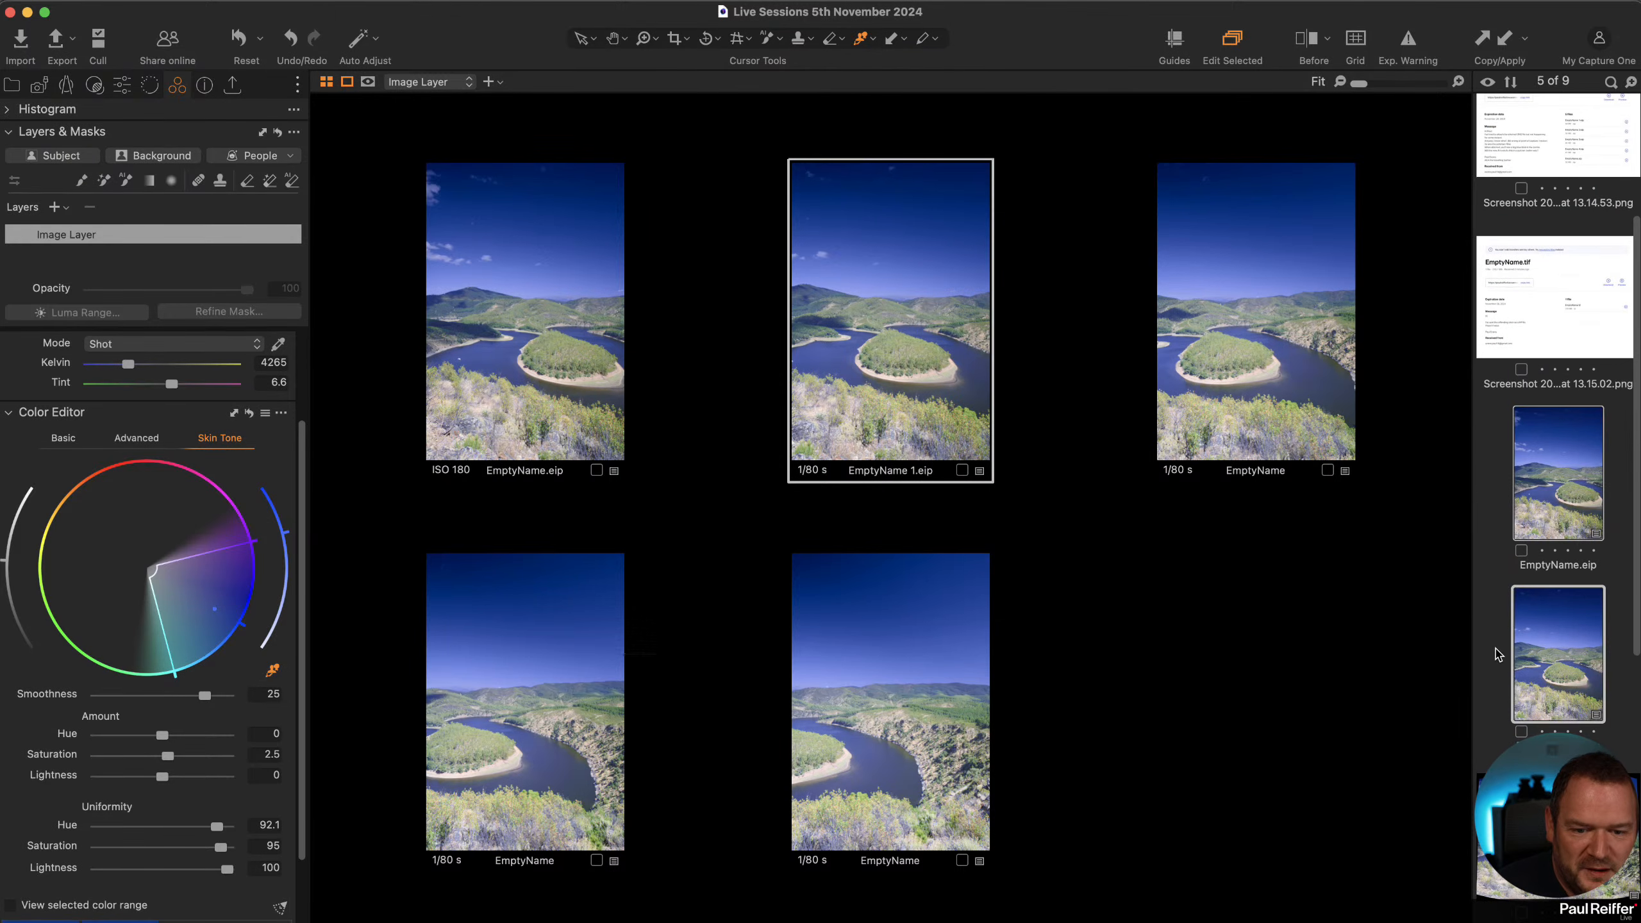
{"action": "left_click", "coordinate": [1520, 816]}
{"action": "scroll", "coordinate": [1549, 567], "scroll_direction": "up", "scroll_amount": 5}
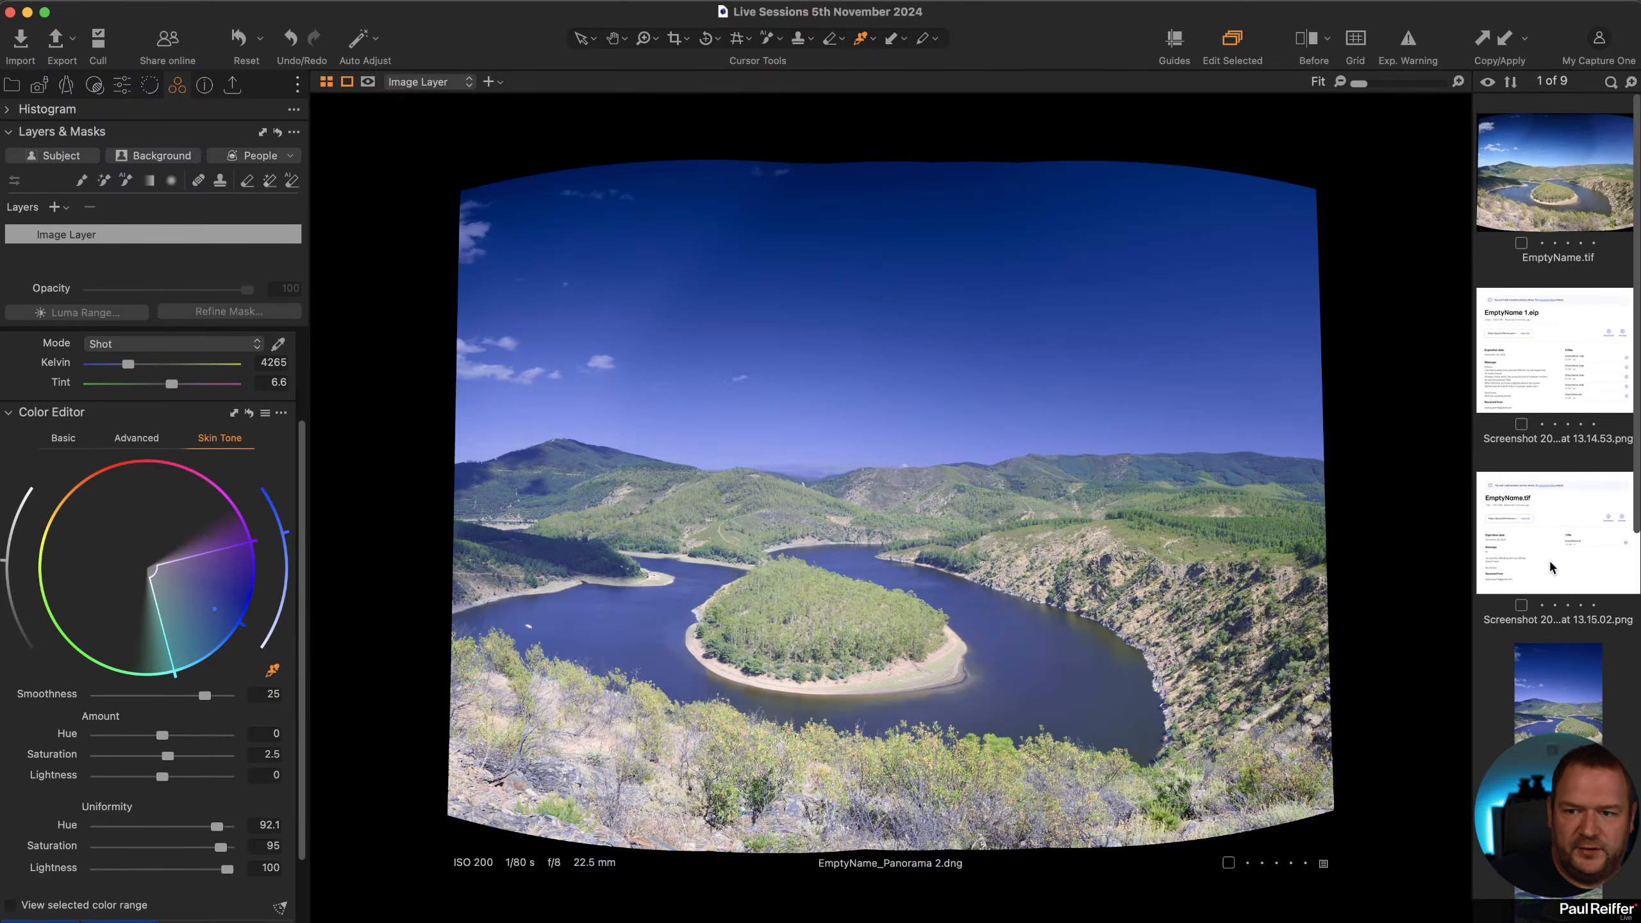
{"action": "left_click", "coordinate": [1564, 184], "text": "super"}
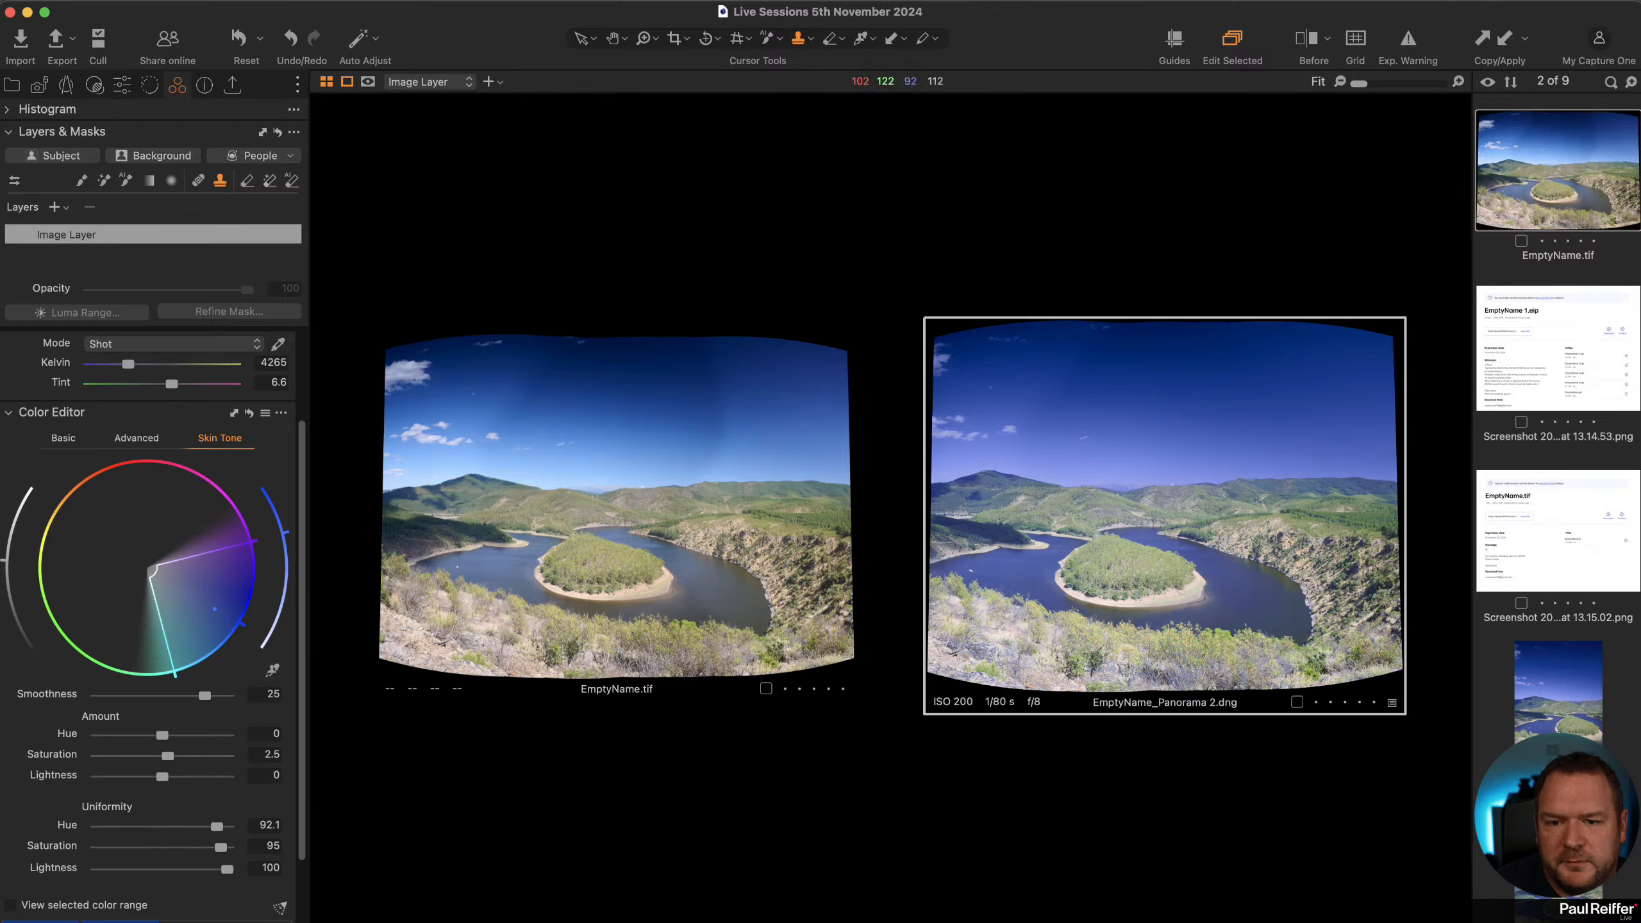
{"action": "left_click", "coordinate": [1500, 692]}
{"action": "left_click", "coordinate": [1547, 146]}
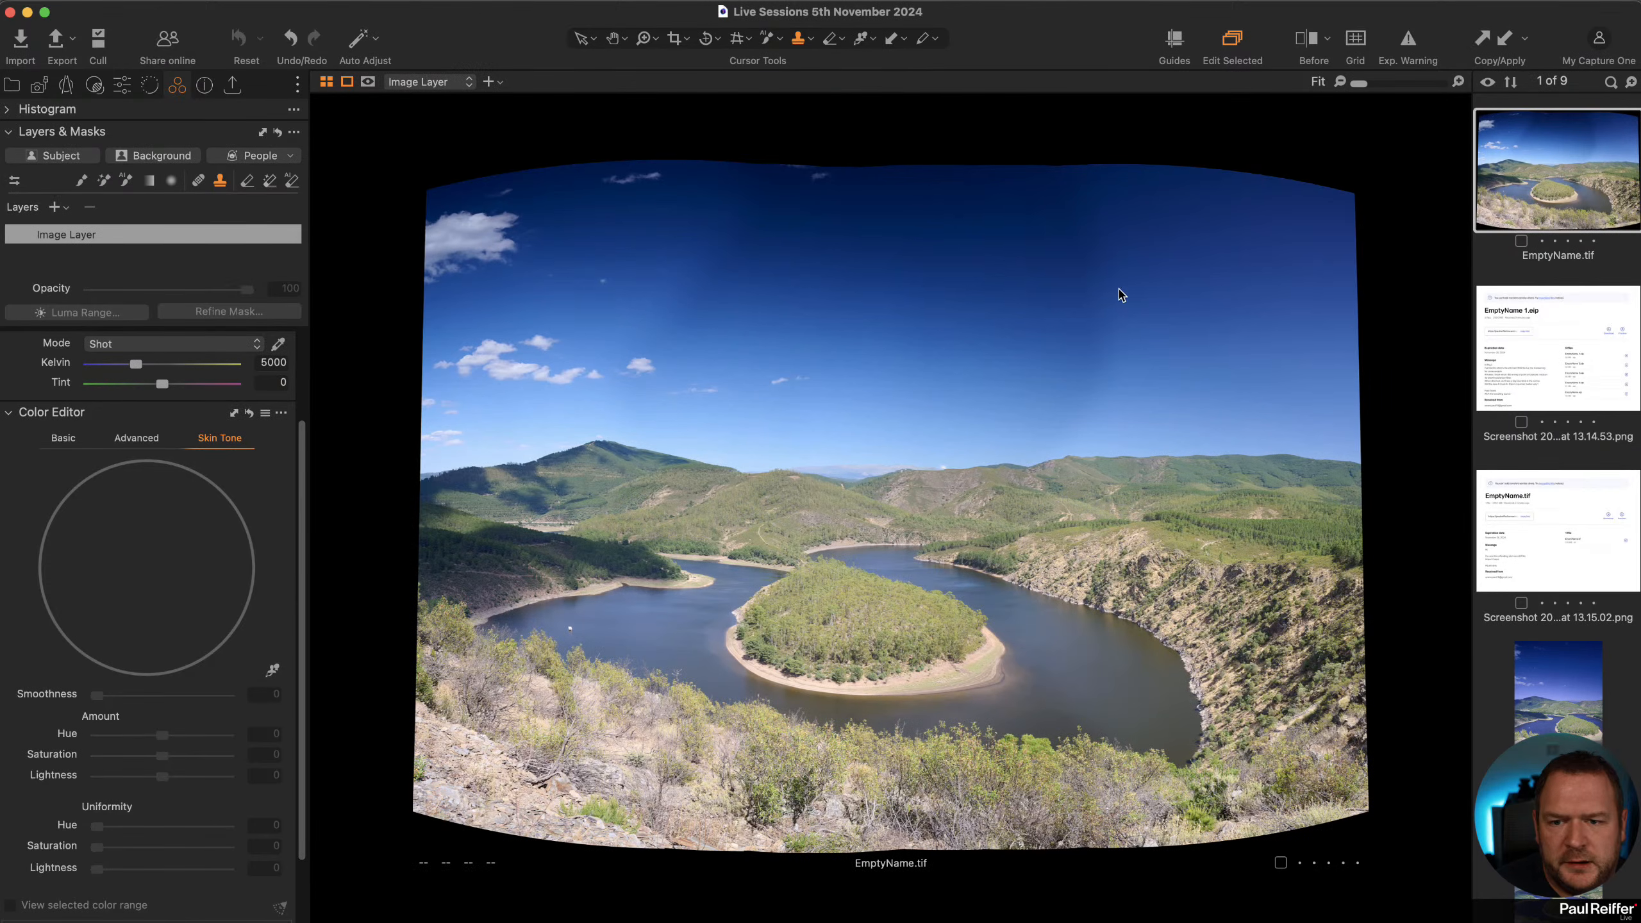
{"action": "scroll", "coordinate": [1626, 740], "scroll_direction": "down", "scroll_amount": 5}
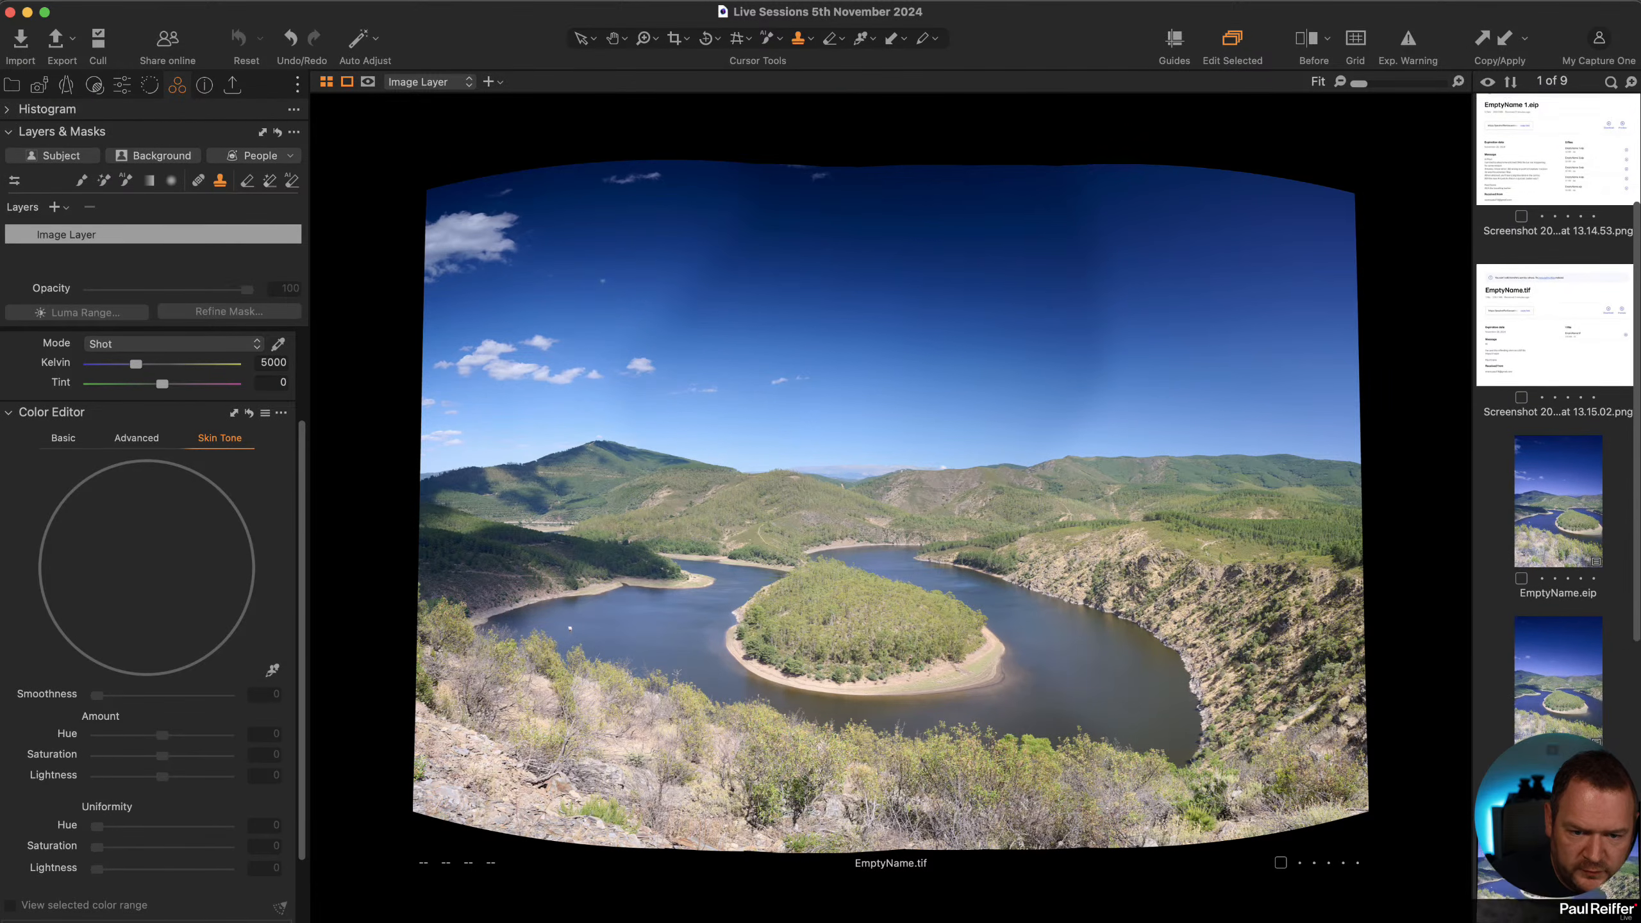
{"action": "left_click", "coordinate": [1557, 704]}
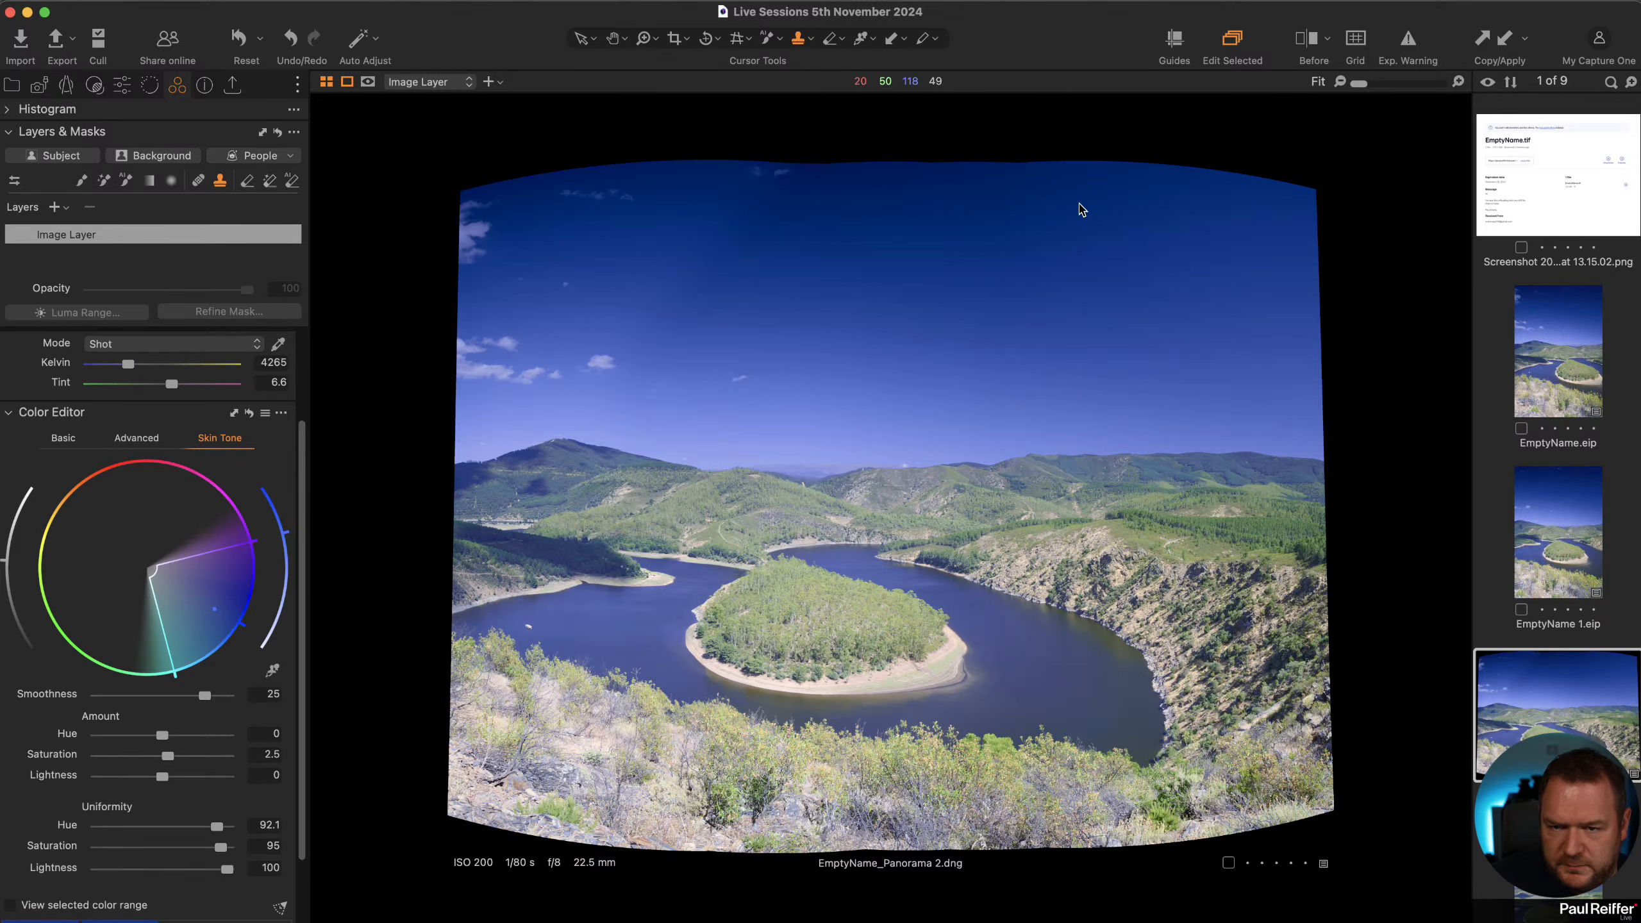
Fill the empty corners of the new panorama with sky using a clone layer.
{"action": "left_click", "coordinate": [1148, 216], "text": "alt"}
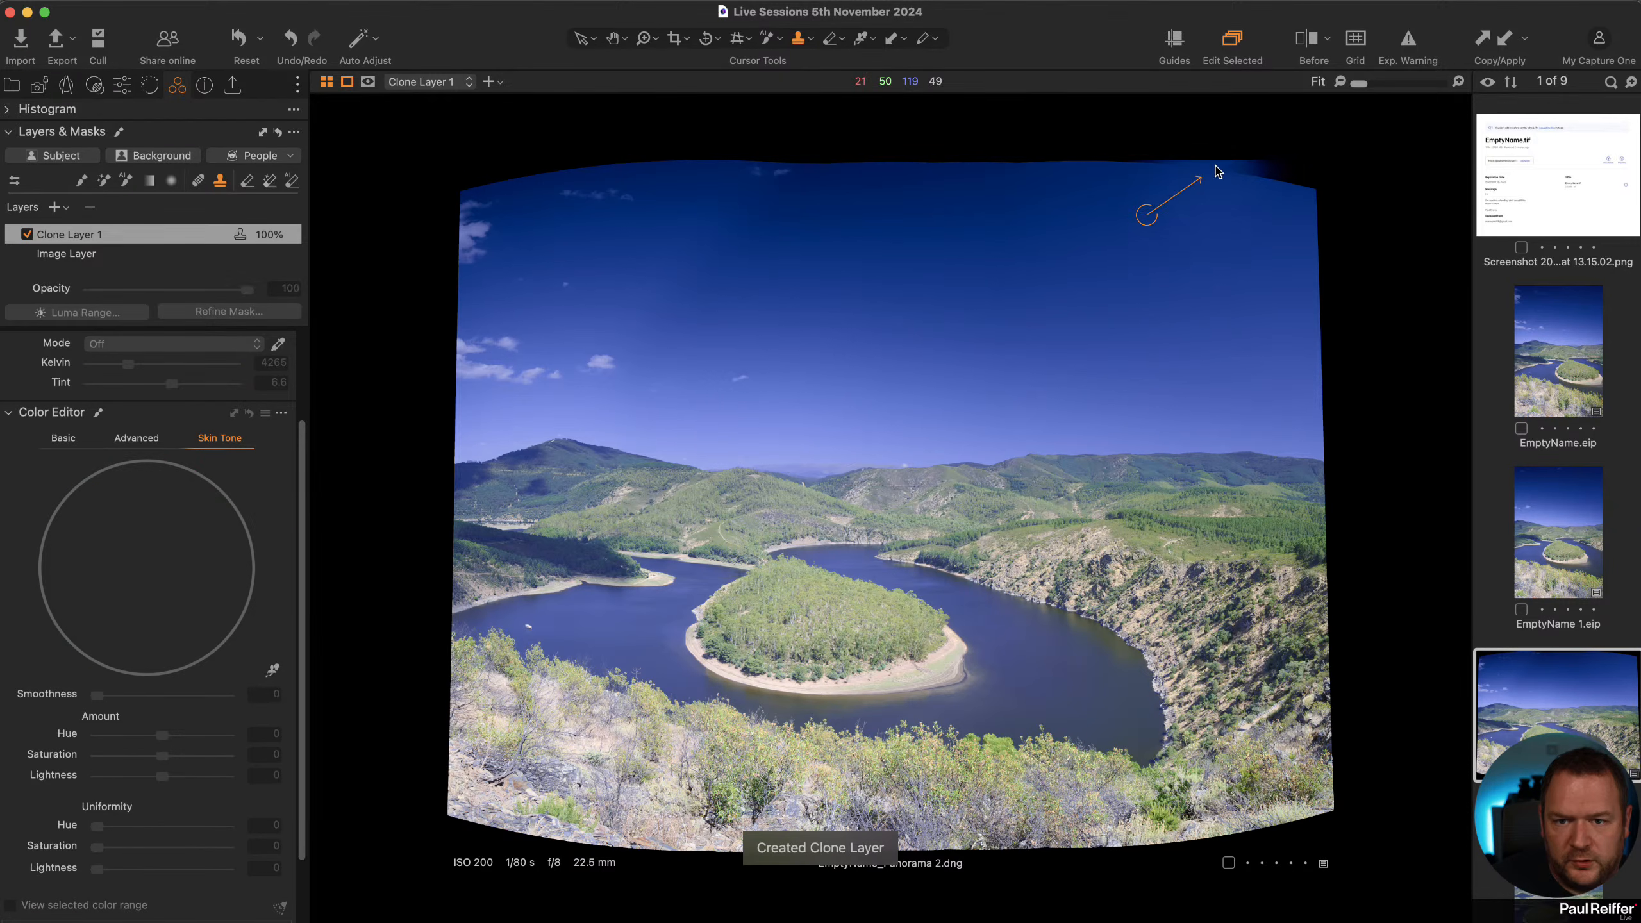
{"action": "mouse_move", "coordinate": [1147, 174]}
{"action": "left_mouse_down"}
{"action": "mouse_move", "coordinate": [1300, 192]}
{"action": "mouse_move", "coordinate": [1329, 374]}
{"action": "mouse_move", "coordinate": [1304, 287]}
{"action": "left_mouse_up"}
{"action": "left_click", "coordinate": [1067, 259], "text": "alt"}
{"action": "mouse_move", "coordinate": [1031, 173]}
{"action": "left_mouse_down"}
{"action": "mouse_move", "coordinate": [931, 146]}
{"action": "mouse_move", "coordinate": [938, 173]}
{"action": "left_mouse_up"}
{"action": "left_click", "coordinate": [632, 254], "text": "alt"}
{"action": "mouse_move", "coordinate": [570, 188]}
{"action": "left_mouse_down"}
{"action": "mouse_move", "coordinate": [442, 179]}
{"action": "mouse_move", "coordinate": [408, 210]}
{"action": "mouse_move", "coordinate": [424, 250]}
{"action": "mouse_move", "coordinate": [572, 279]}
{"action": "mouse_move", "coordinate": [593, 262]}
{"action": "mouse_move", "coordinate": [475, 264]}
{"action": "mouse_move", "coordinate": [429, 402]}
{"action": "left_mouse_up"}
{"action": "left_click", "coordinate": [592, 265], "text": "alt"}
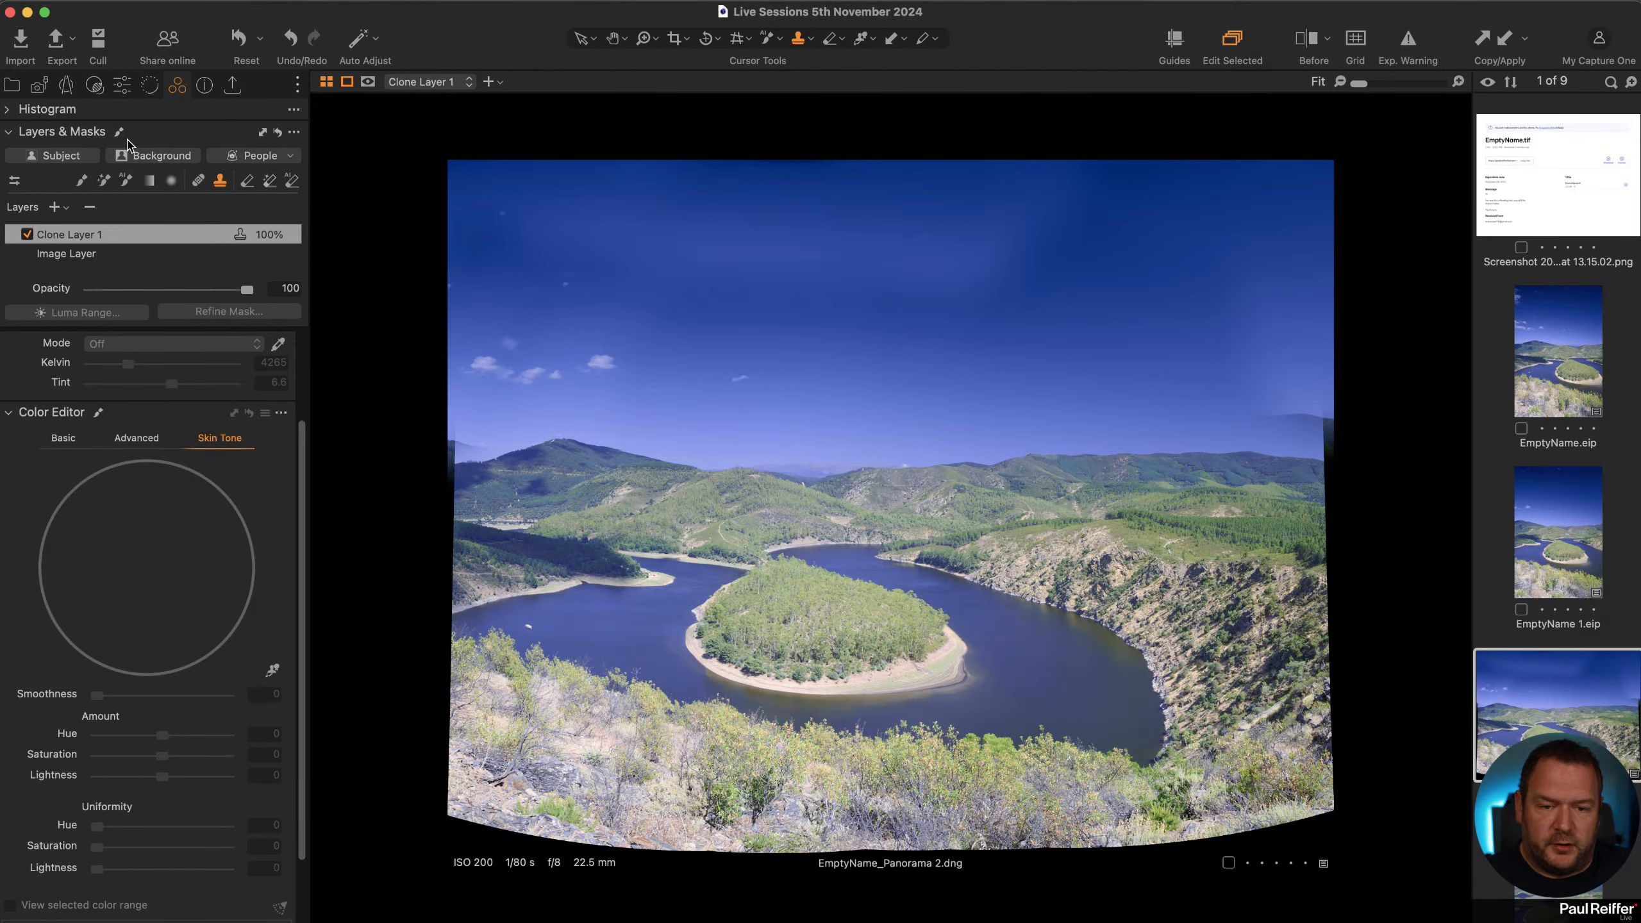
Open the tree photo in the Simon collection and inspect its branches and overhead wires up close.
{"action": "left_click", "coordinate": [12, 86]}
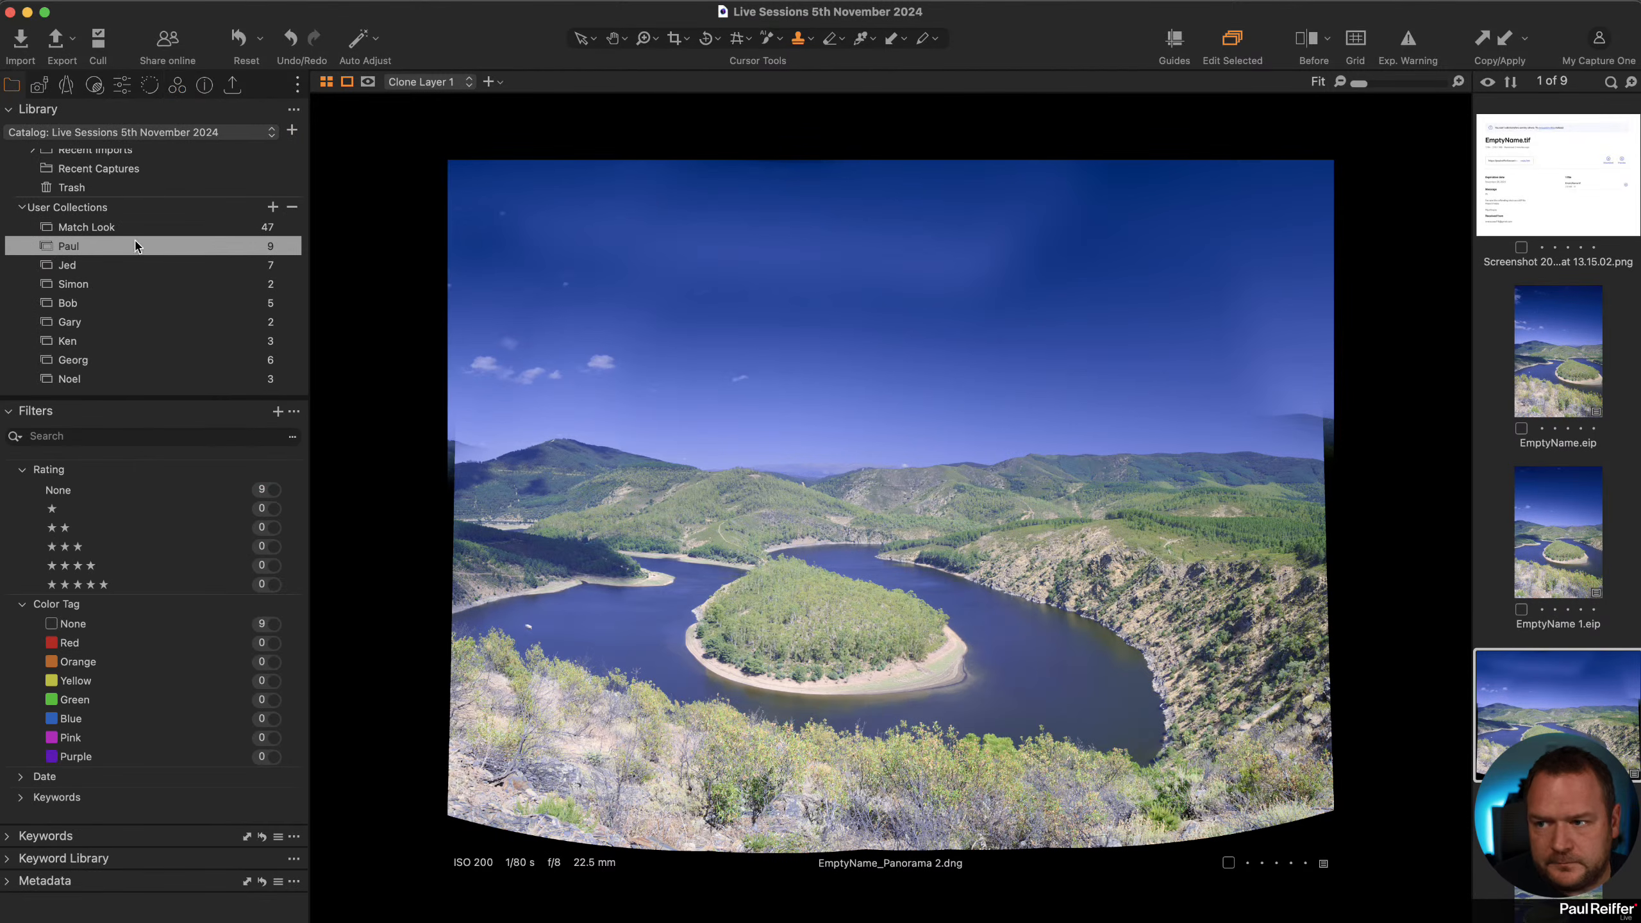
{"action": "left_click", "coordinate": [86, 287]}
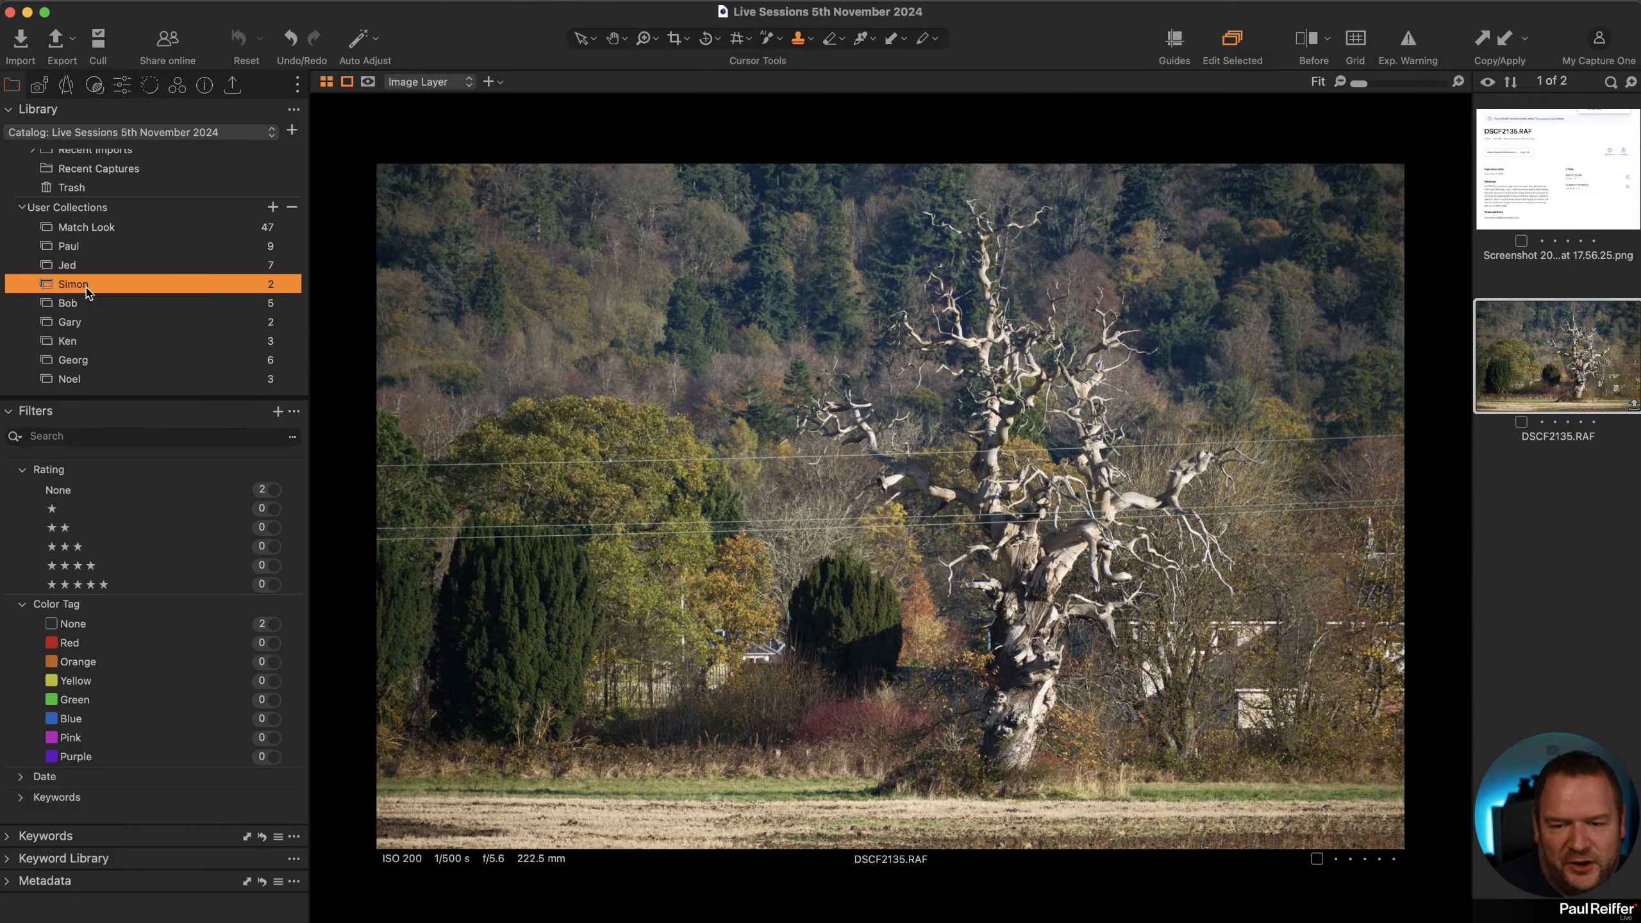
{"action": "left_click", "coordinate": [122, 87]}
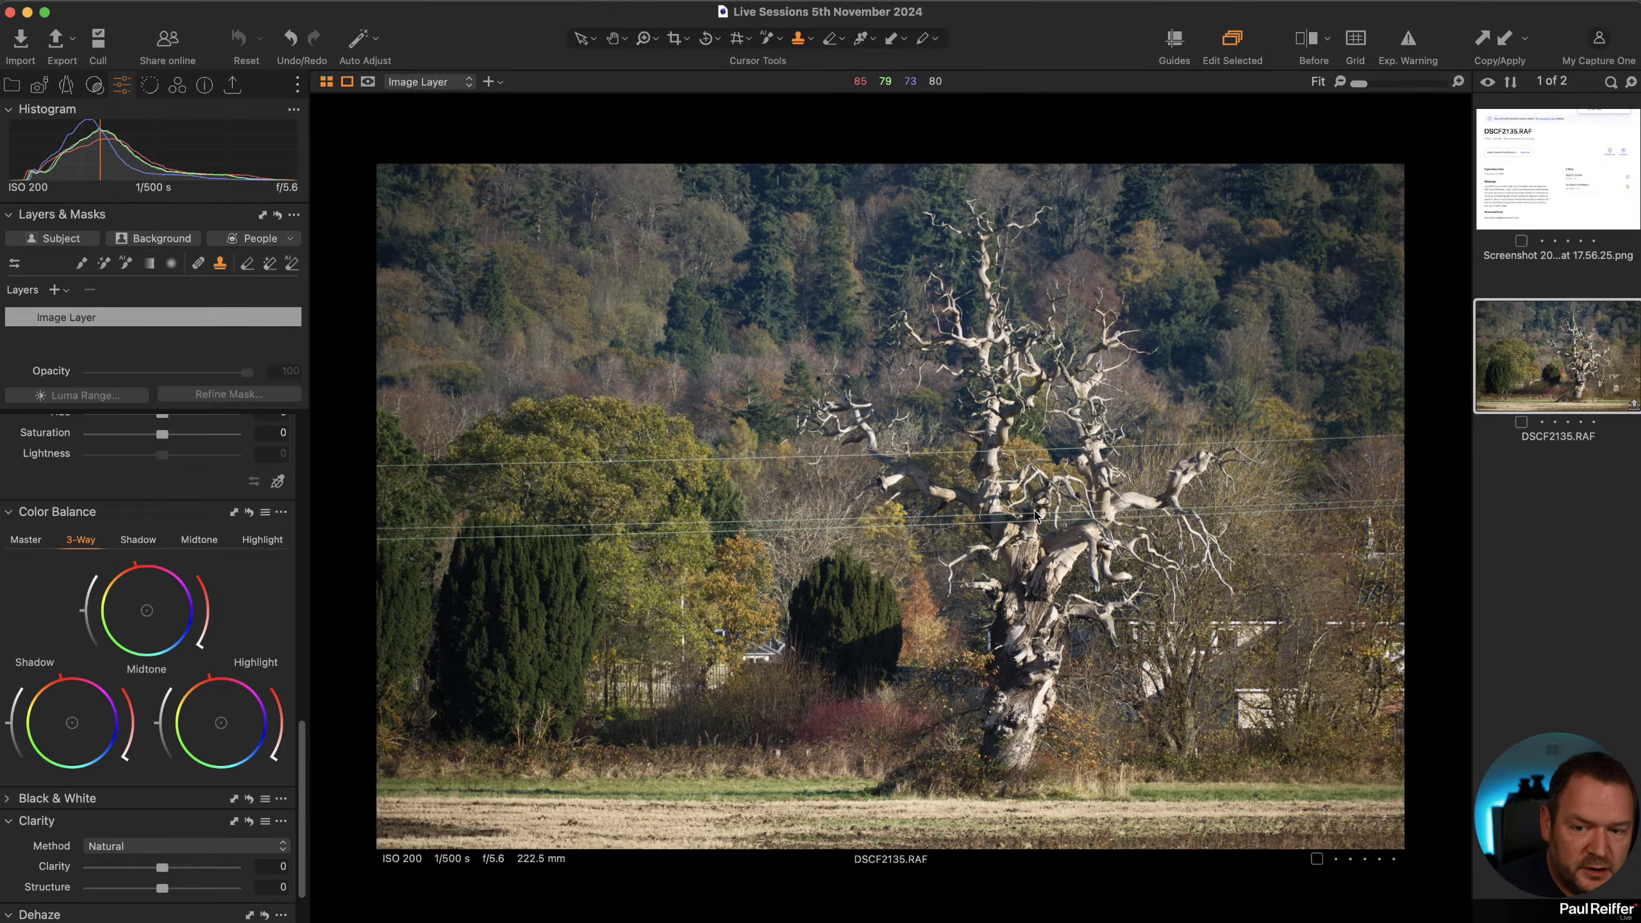
{"action": "scroll", "coordinate": [1035, 504], "scroll_direction": "up", "scroll_amount": 3}
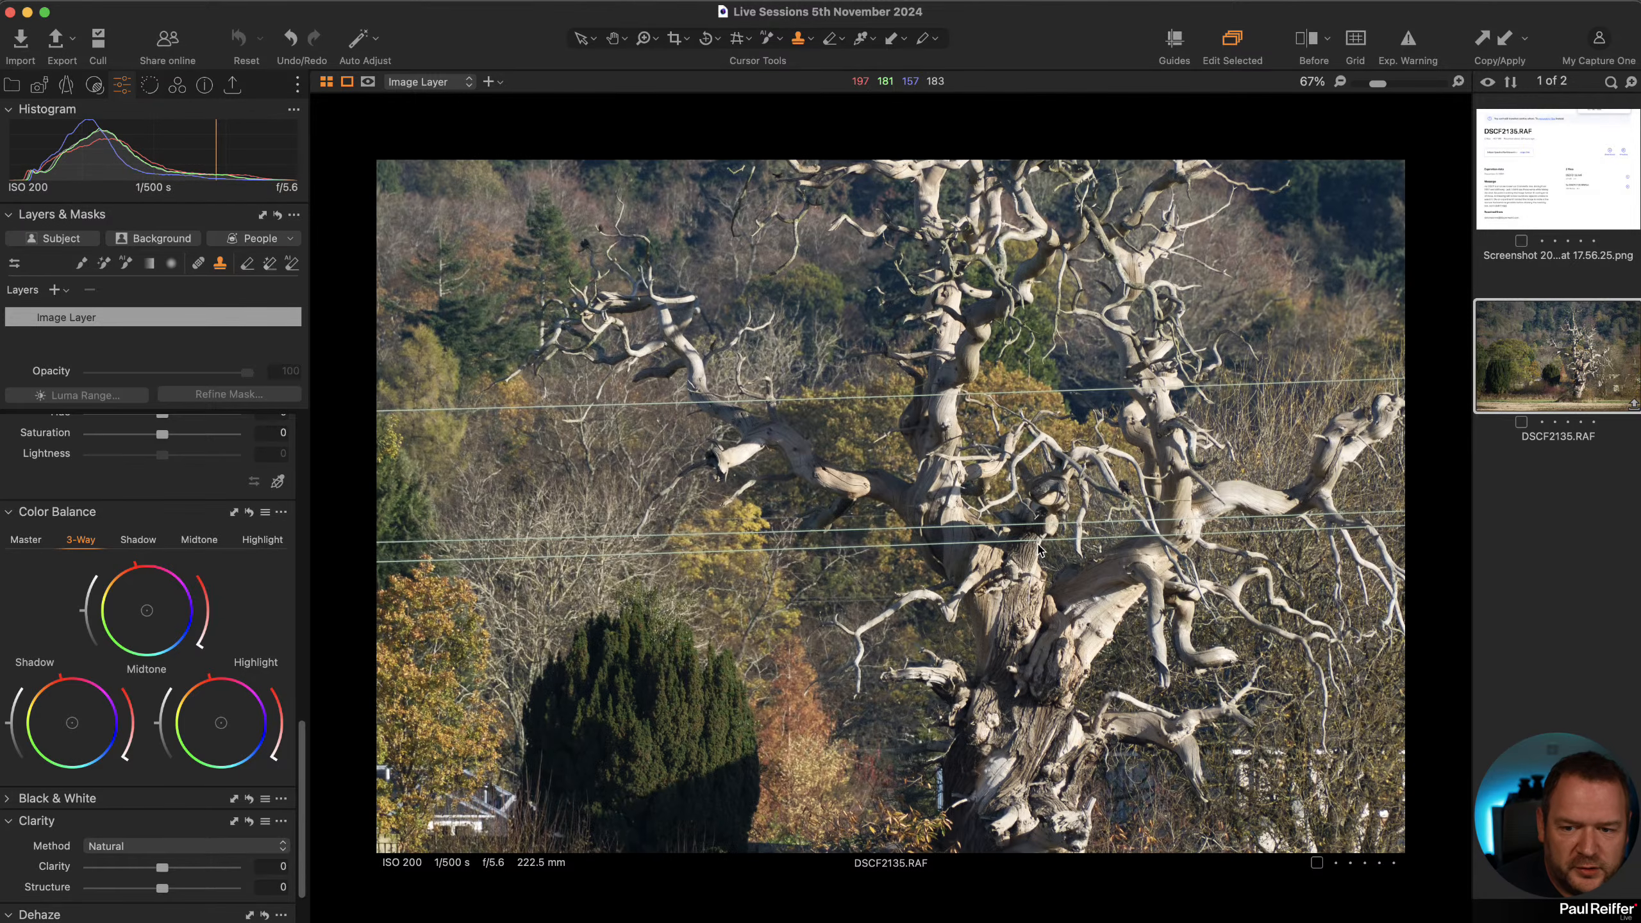
{"action": "scroll", "coordinate": [1032, 448], "scroll_direction": "up", "scroll_amount": 2}
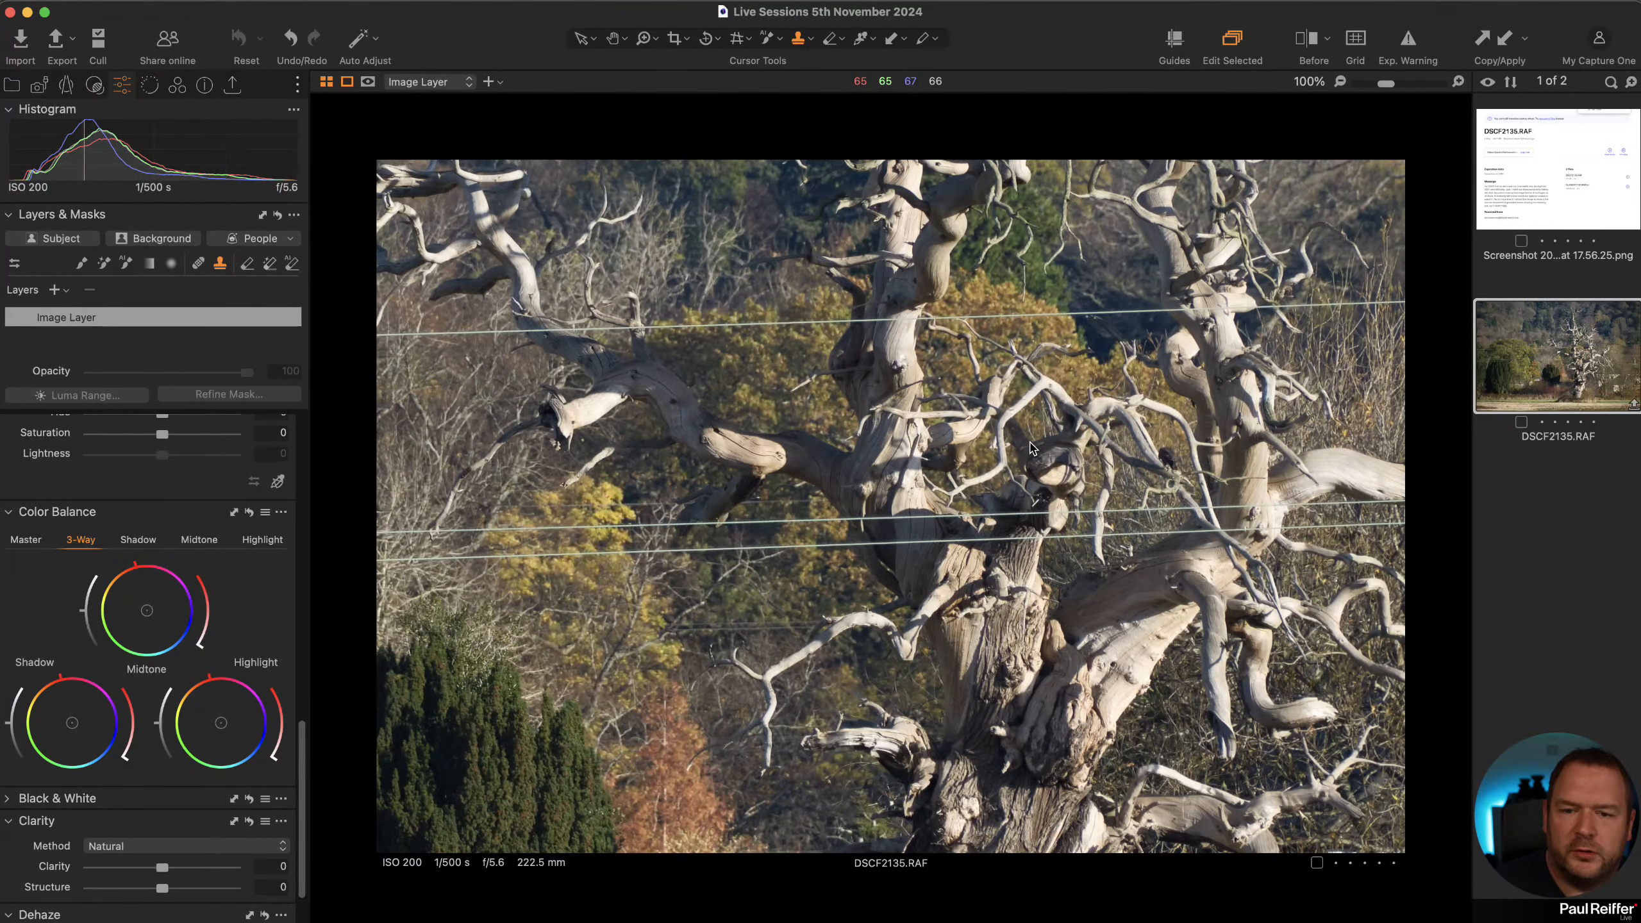
{"action": "scroll", "coordinate": [1032, 468], "scroll_direction": "down", "scroll_amount": 1}
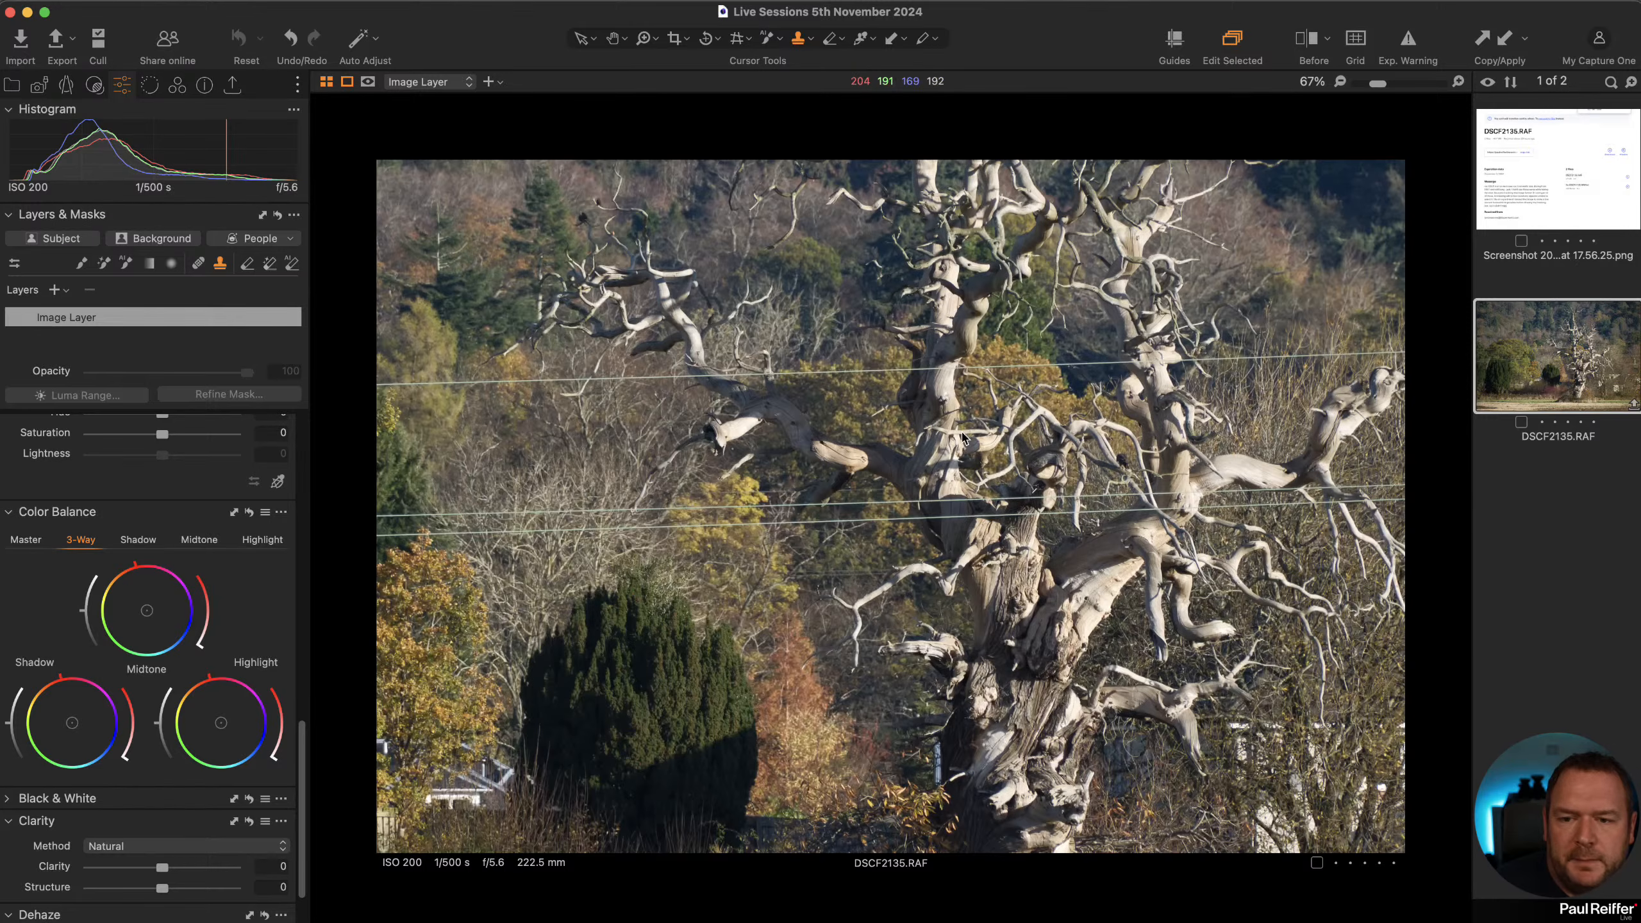
{"action": "scroll", "coordinate": [962, 434], "scroll_direction": "up", "scroll_amount": 1}
{"action": "scroll", "coordinate": [621, 541], "scroll_direction": "down", "scroll_amount": 3}
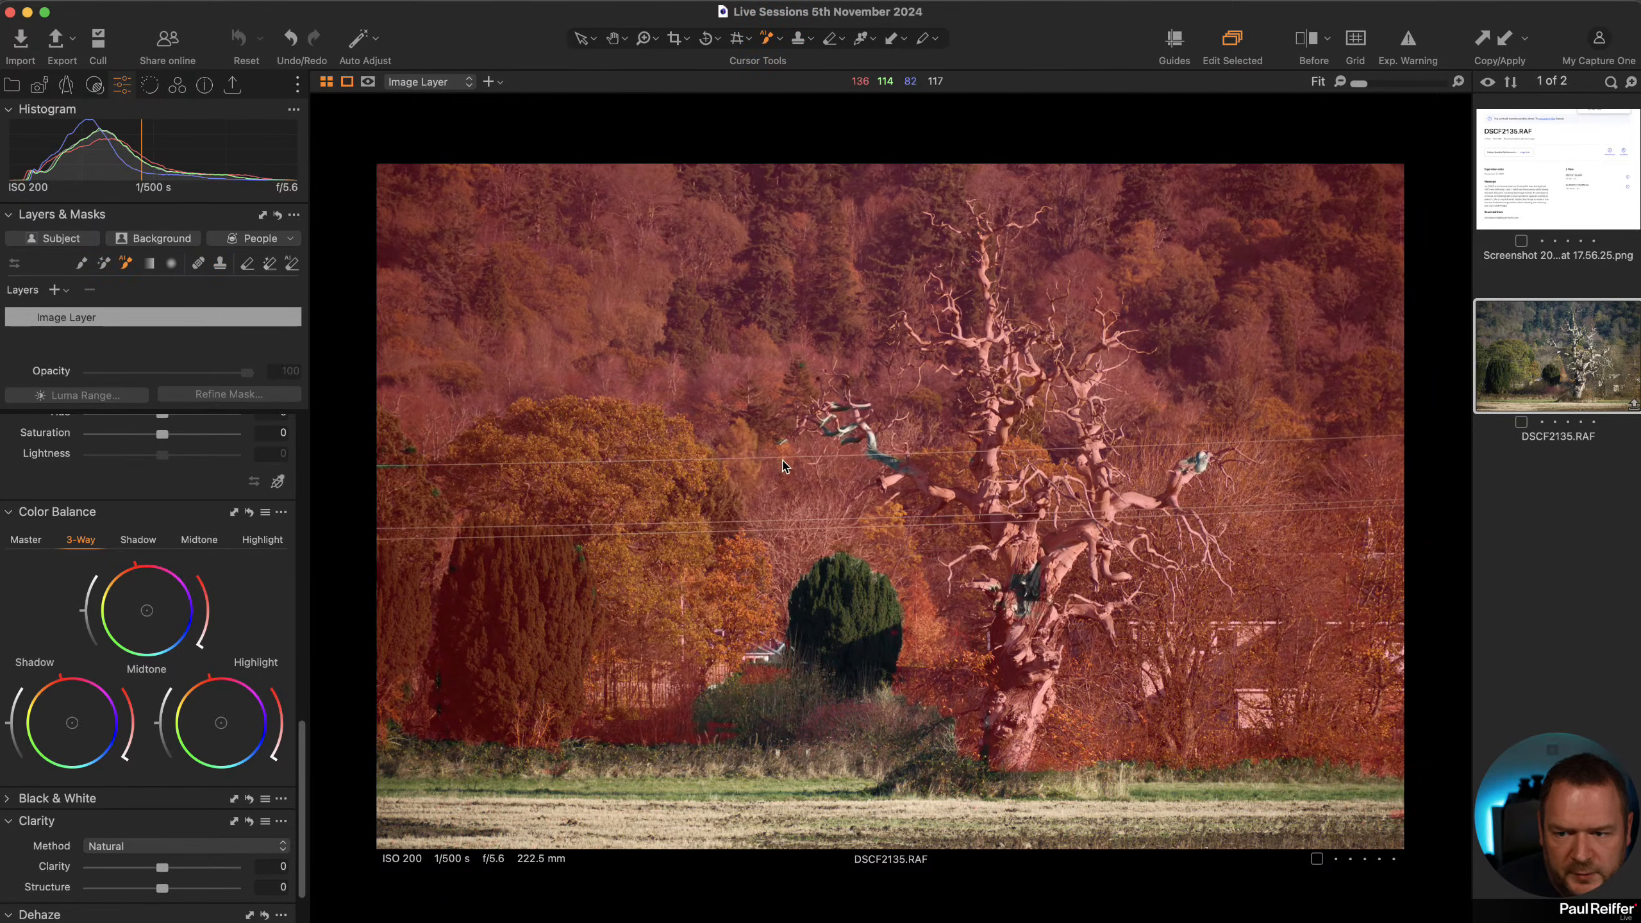
Try to select an overhead wire with an AI mask at high zoom, then undo the selection.
{"action": "key", "text": "z"}
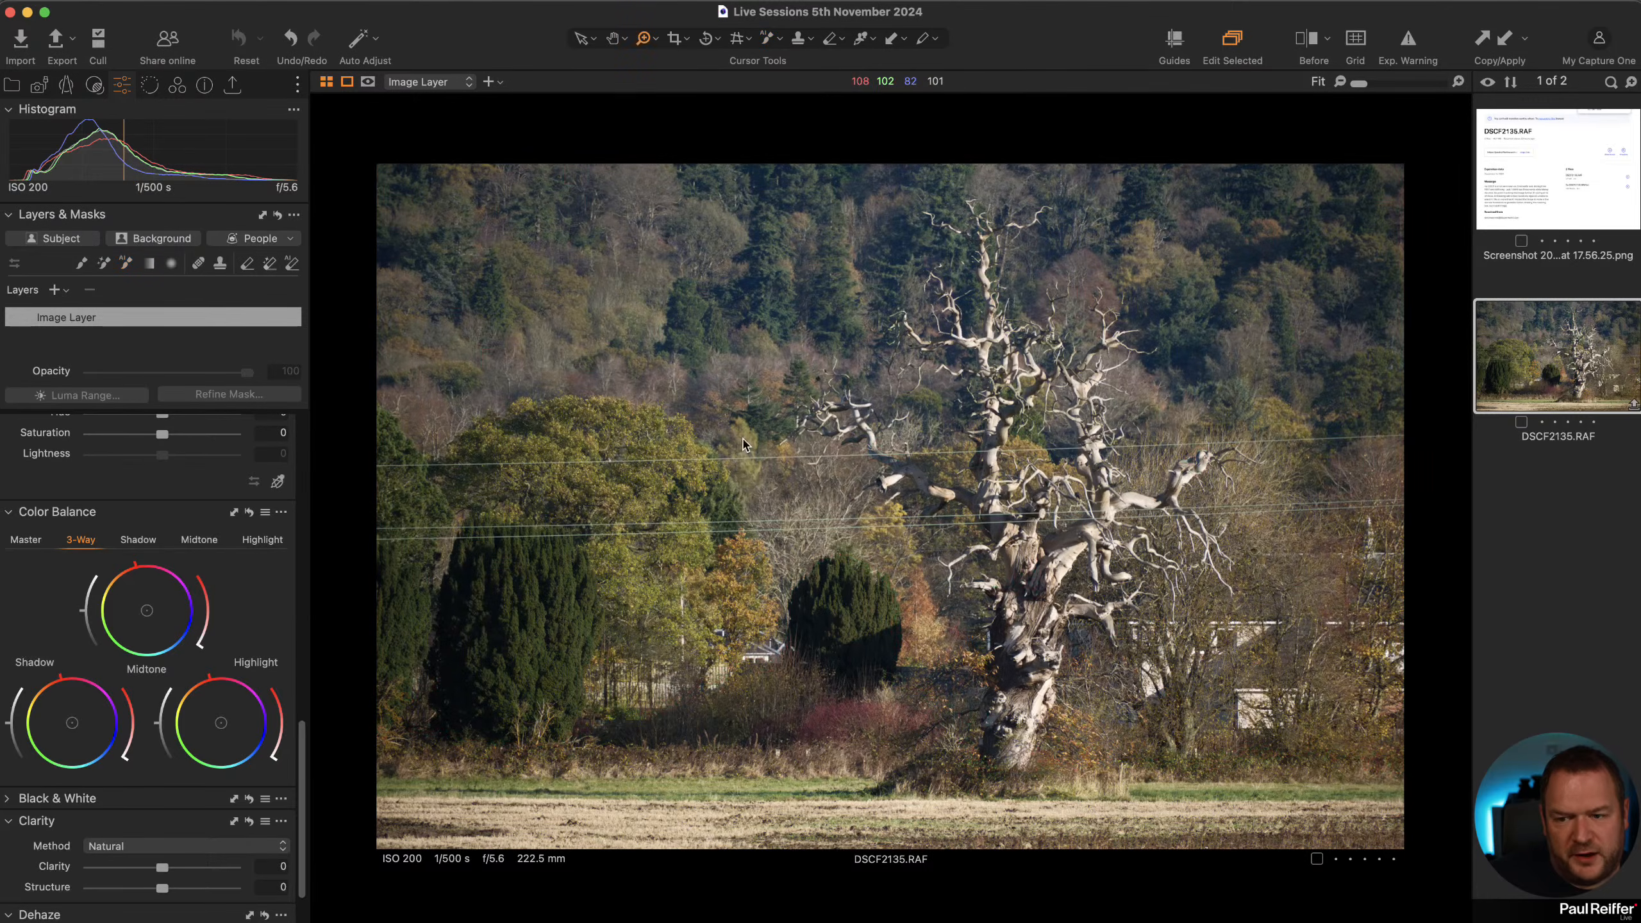
{"action": "left_click_drag", "start_coordinate": [843, 494], "coordinate": [843, 495]}
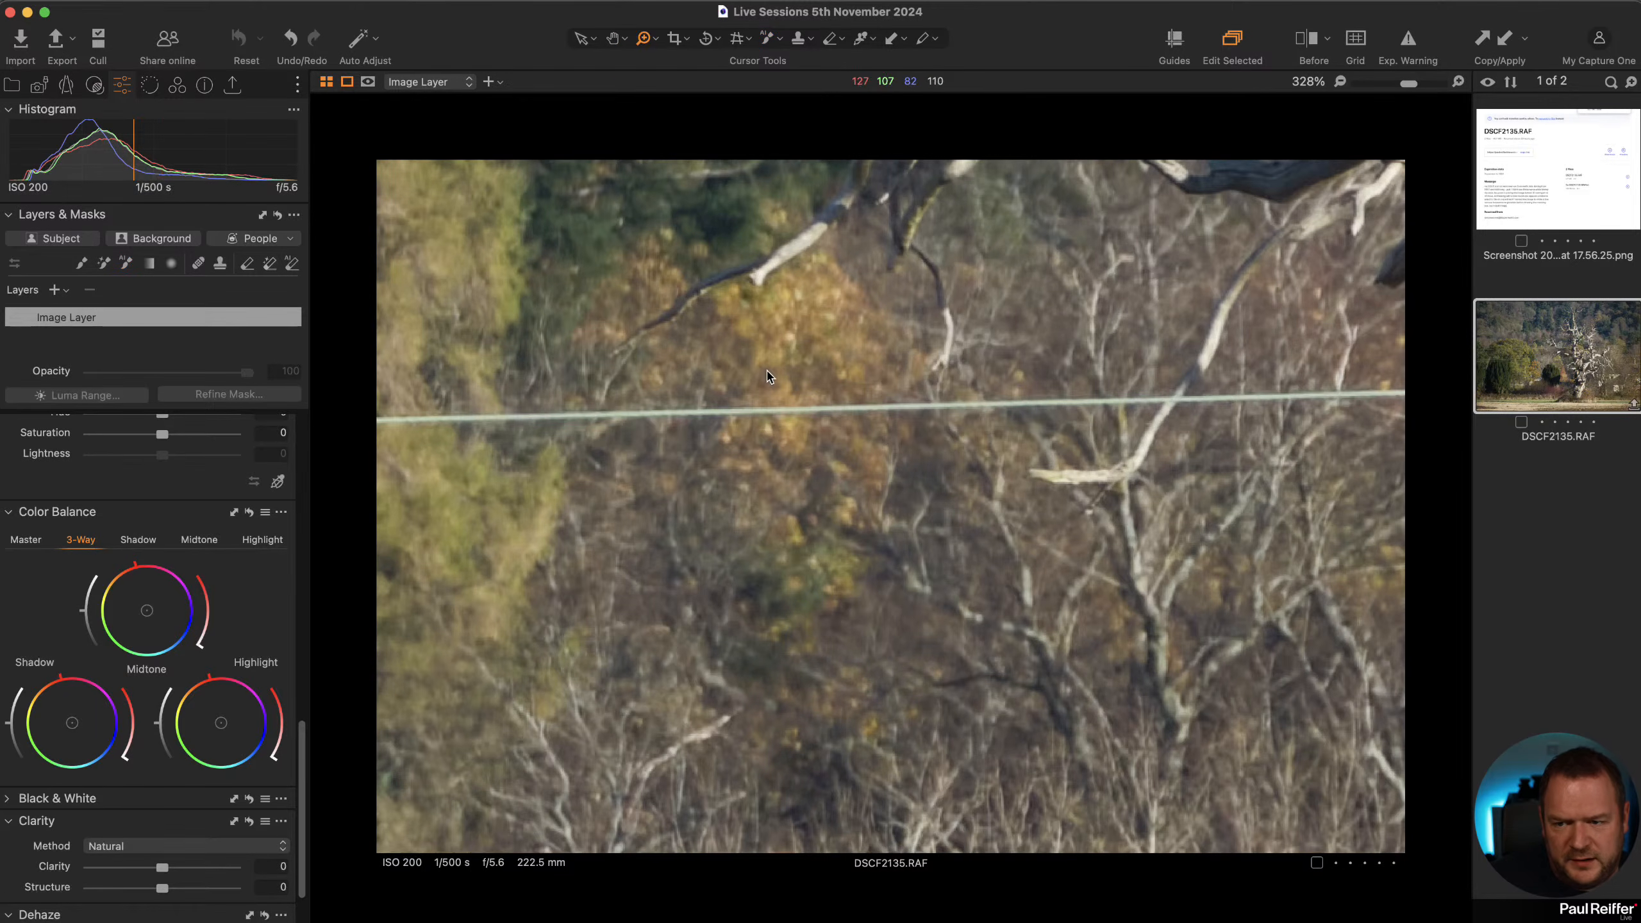
{"action": "left_click", "coordinate": [891, 414]}
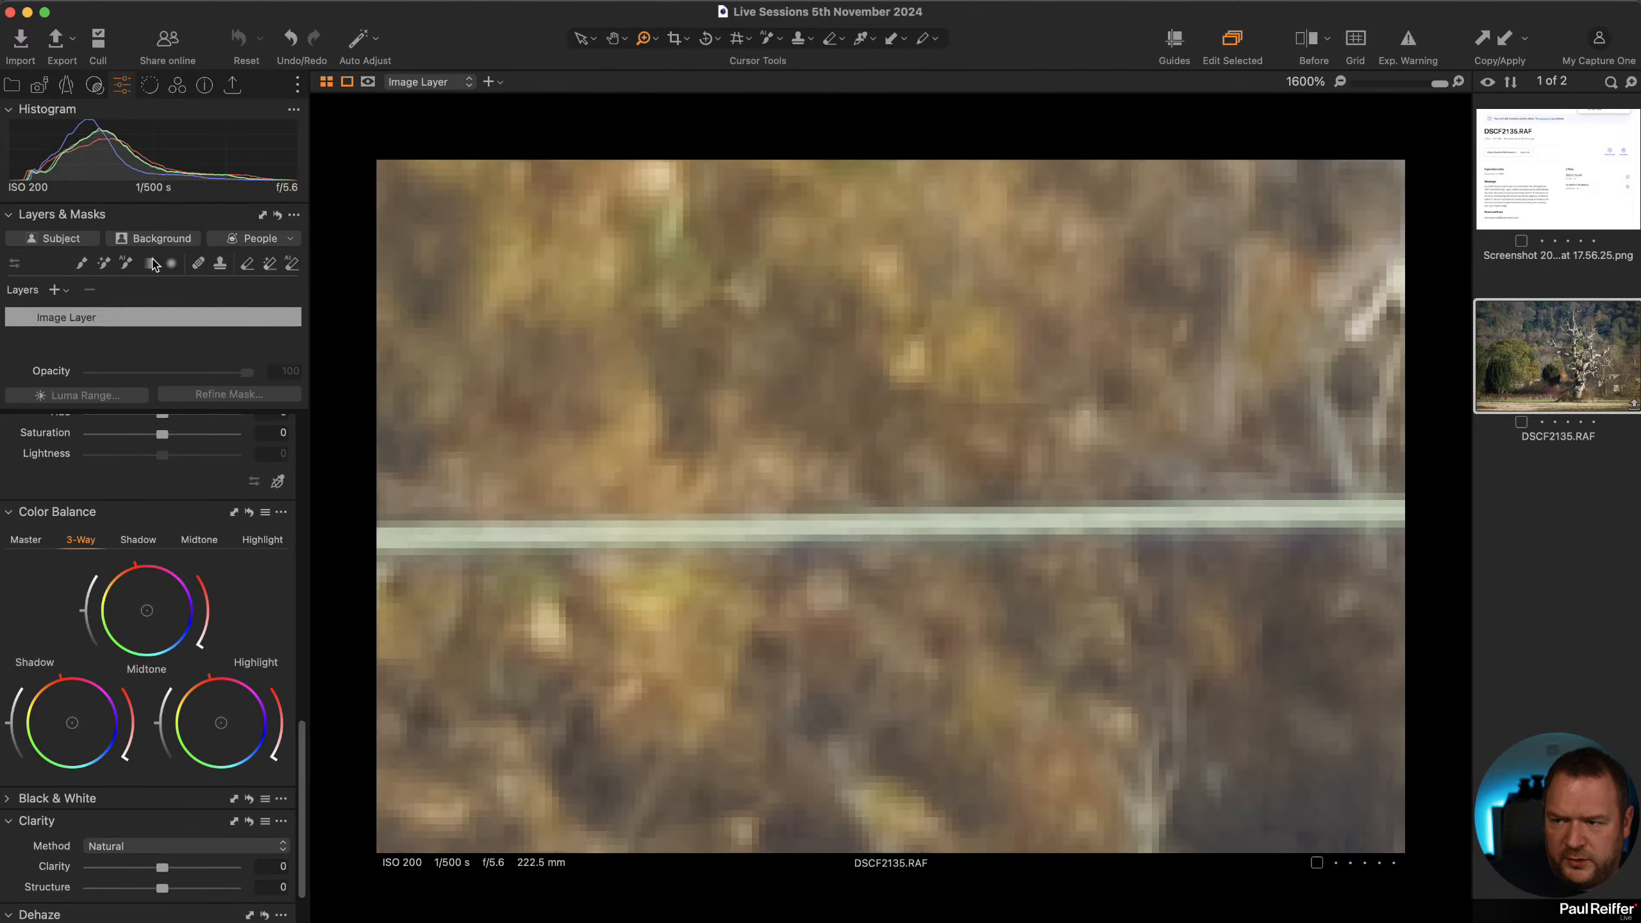
{"action": "left_click", "coordinate": [127, 265]}
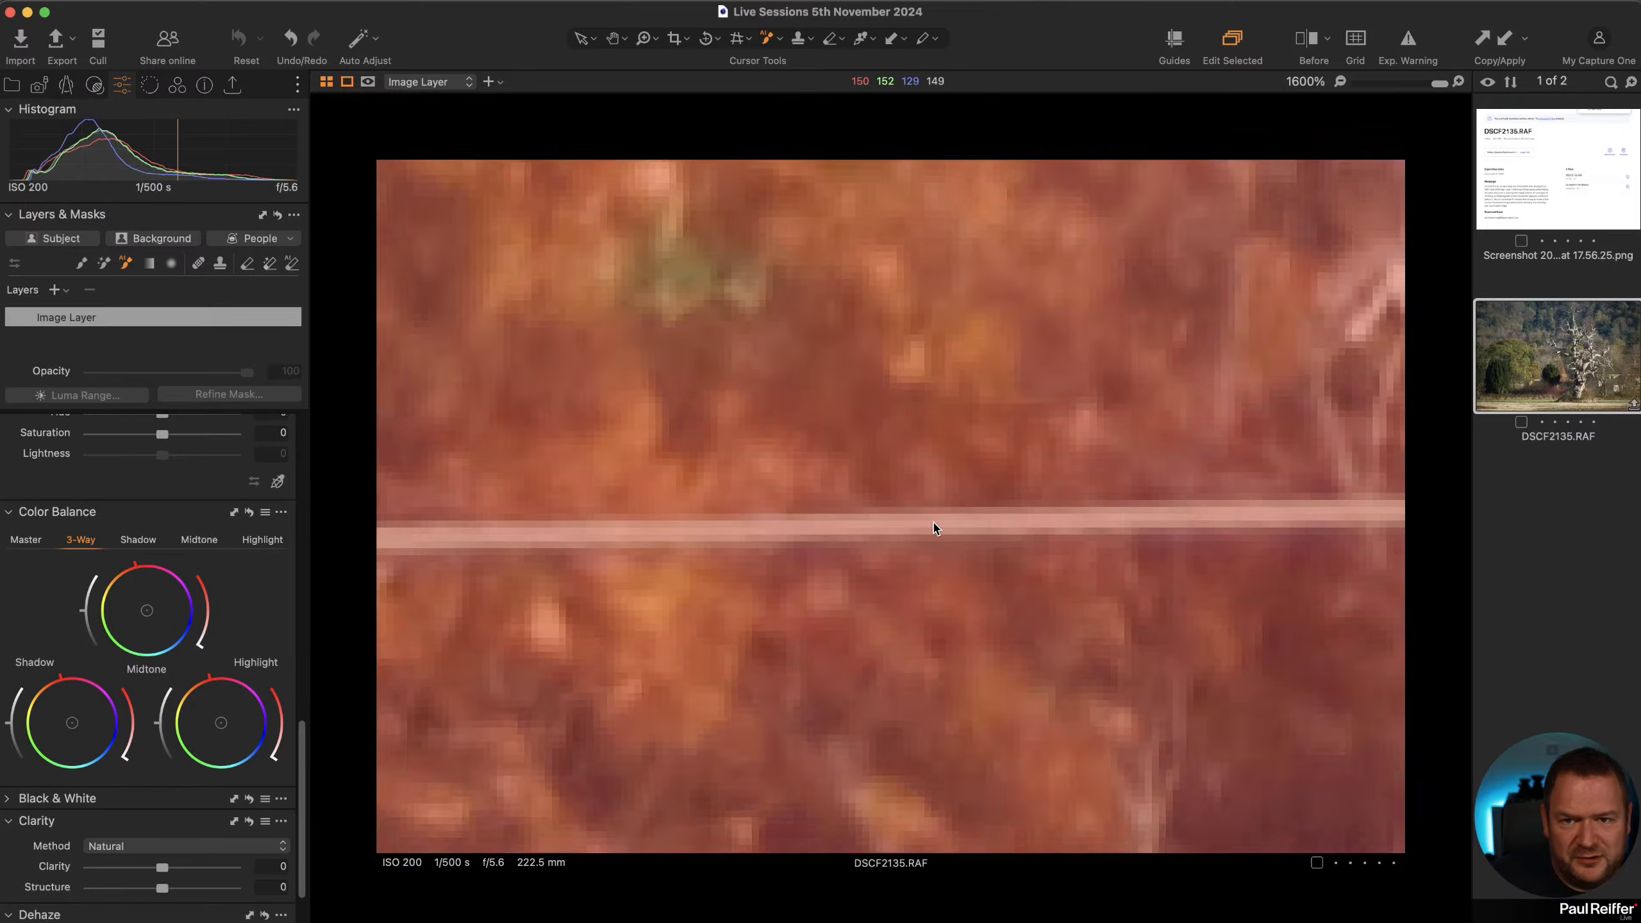
{"action": "left_click", "coordinate": [901, 524]}
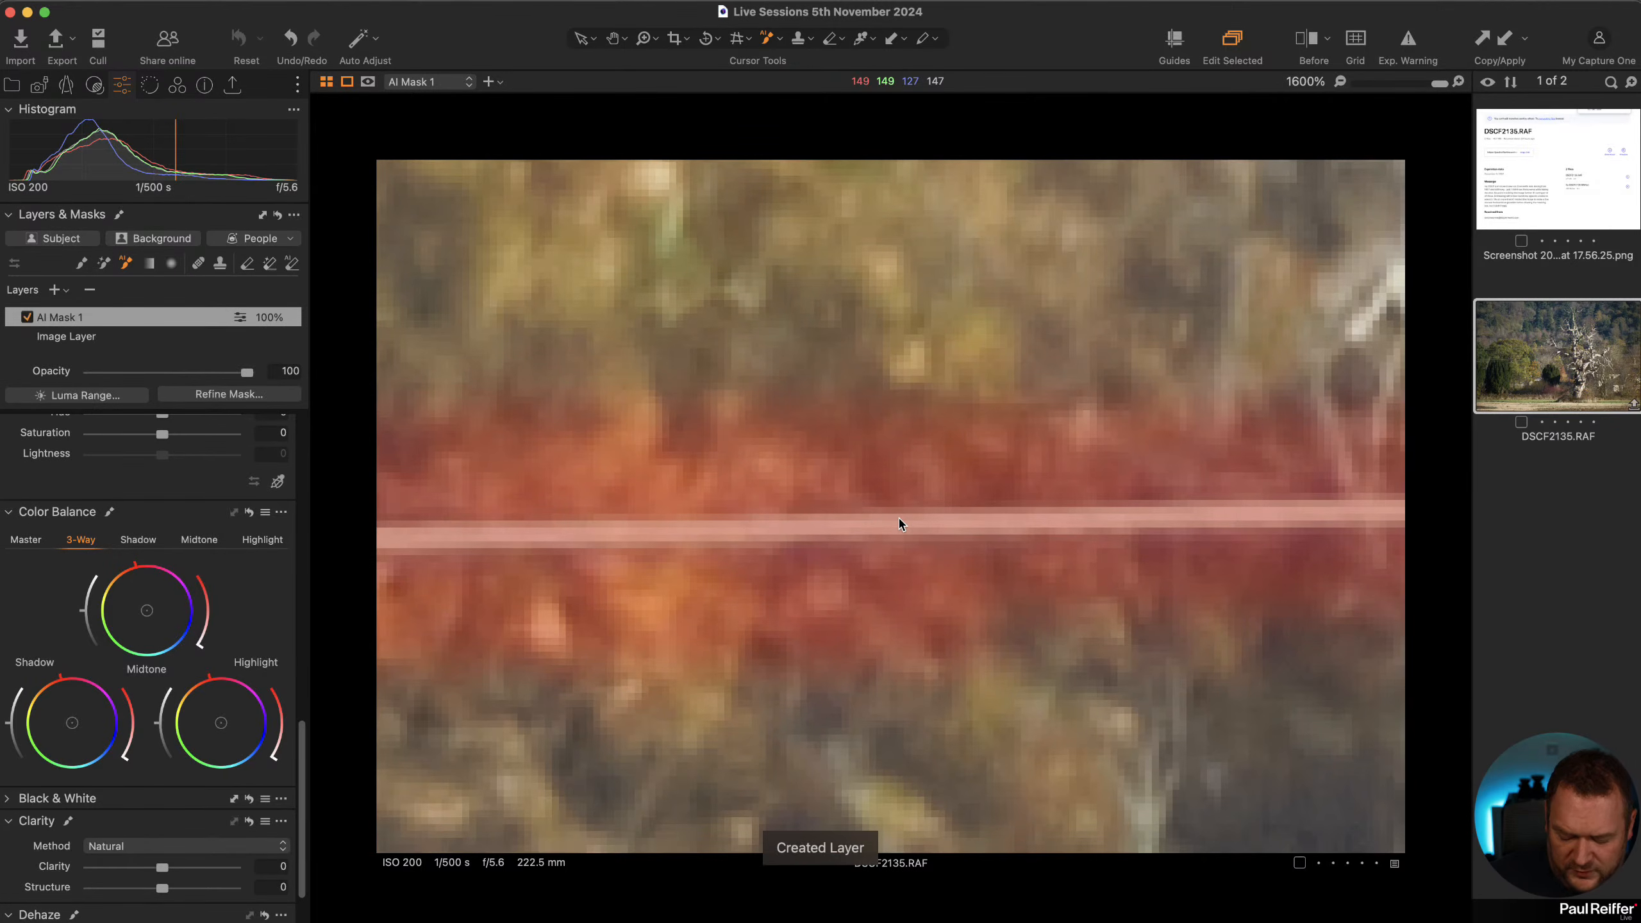
{"action": "key", "text": "z"}
{"action": "scroll", "coordinate": [902, 523], "scroll_direction": "down", "scroll_amount": 8}
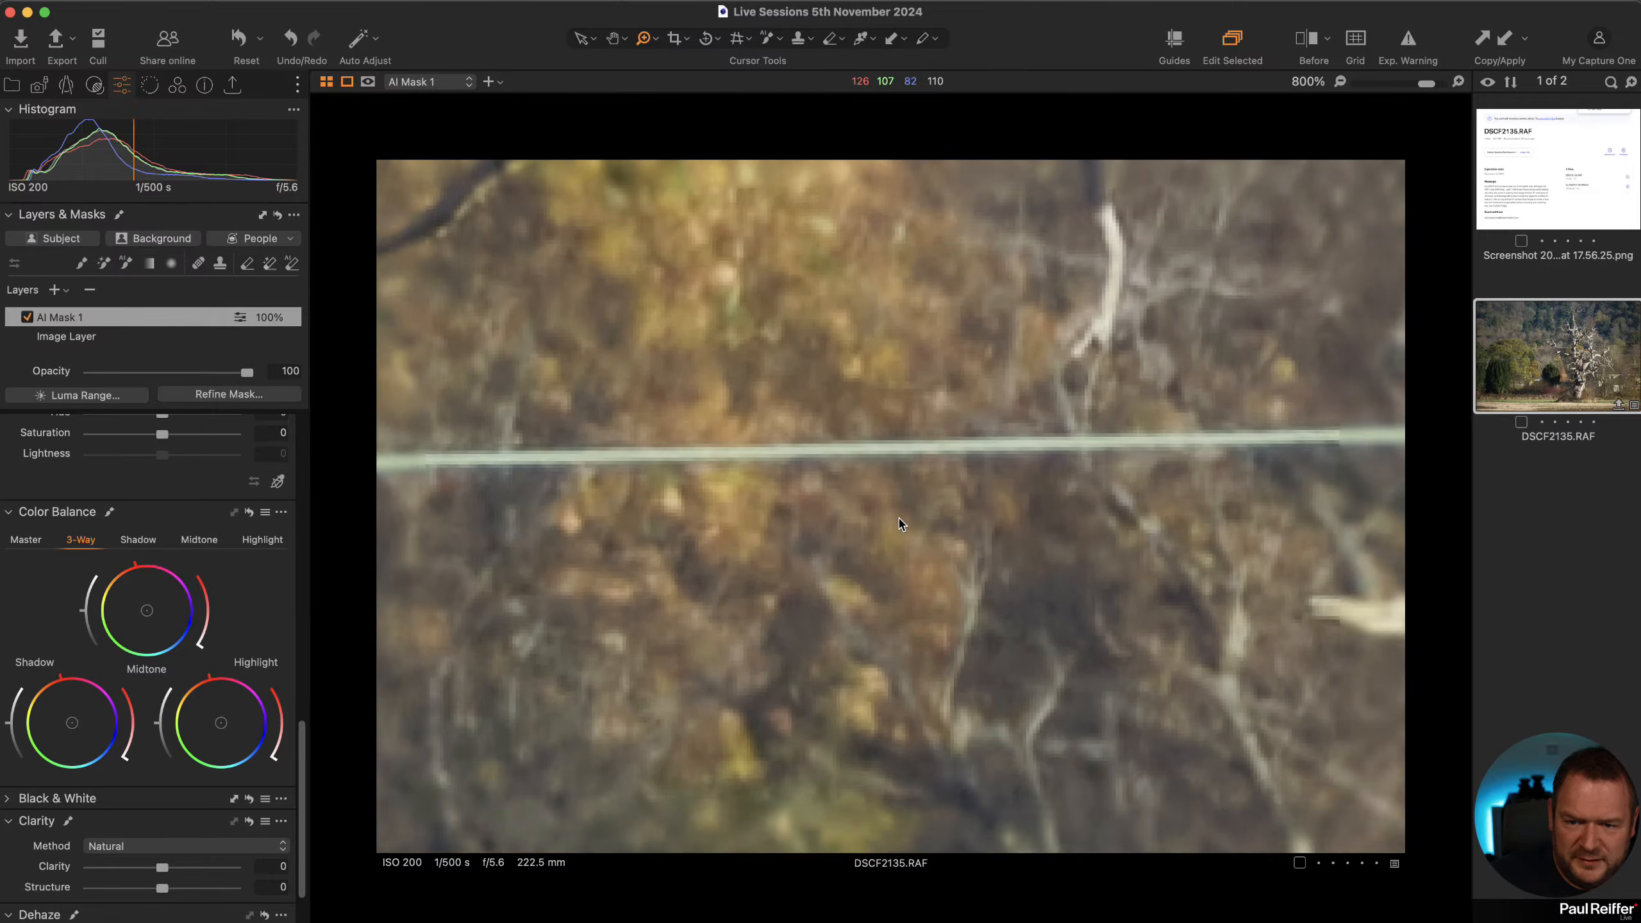
{"action": "scroll", "coordinate": [902, 524], "scroll_direction": "down", "scroll_amount": 10}
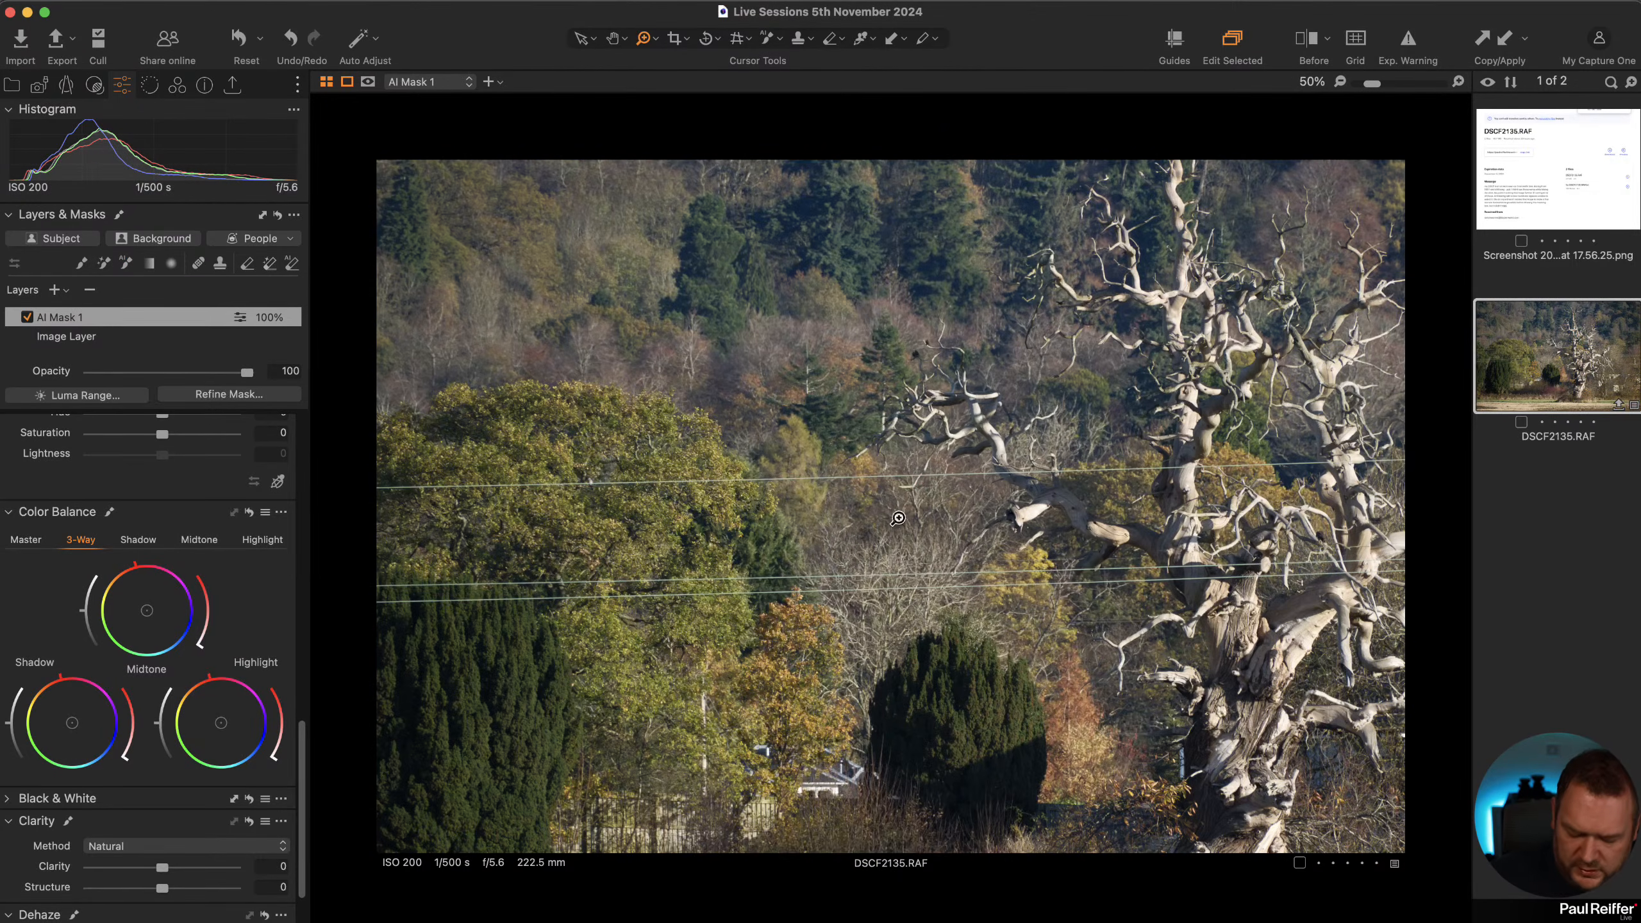
{"action": "key", "text": "m"}
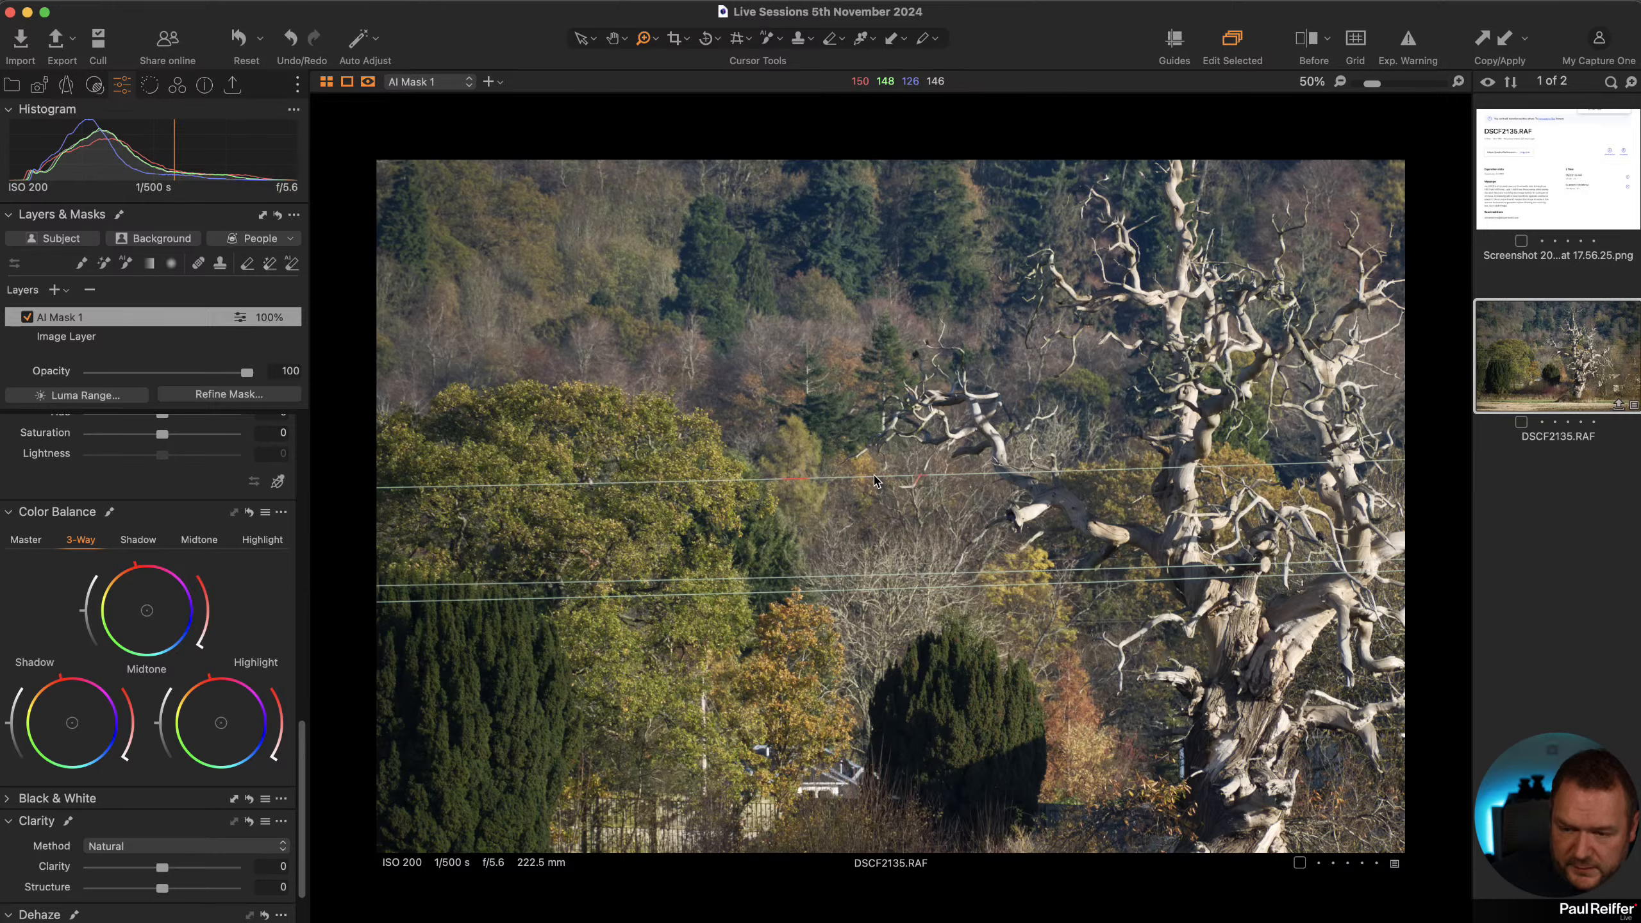
{"action": "key", "text": "super+z"}
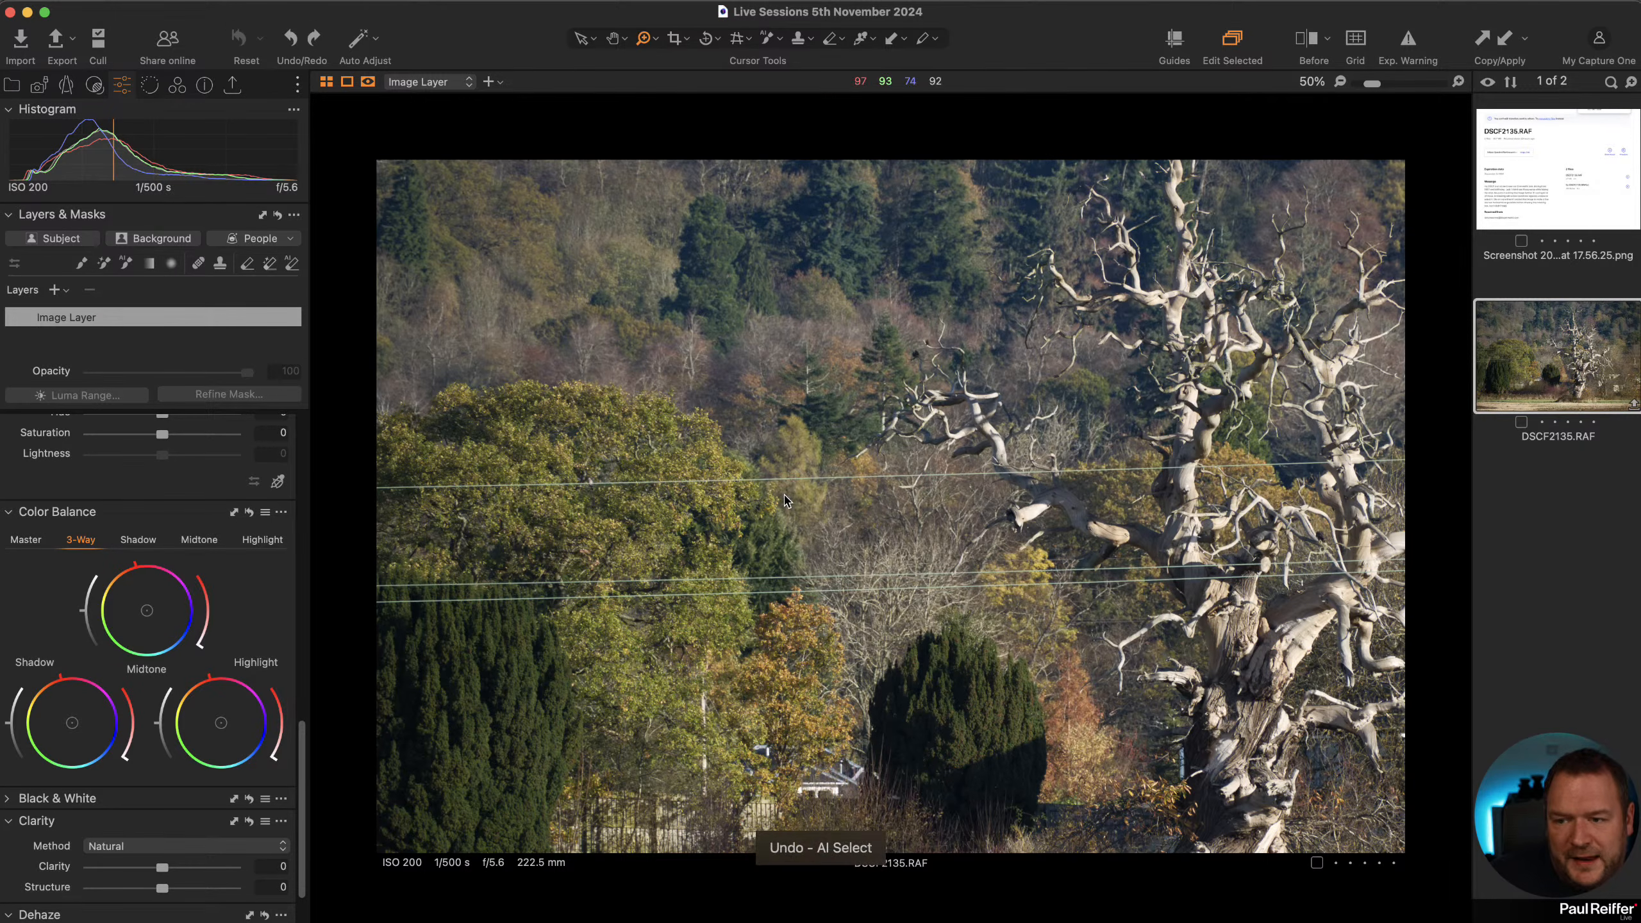
Zoom to 200% on the upper wire crossing the left tree, deleting the heal layer added by mistake.
{"action": "left_click", "coordinate": [200, 263]}
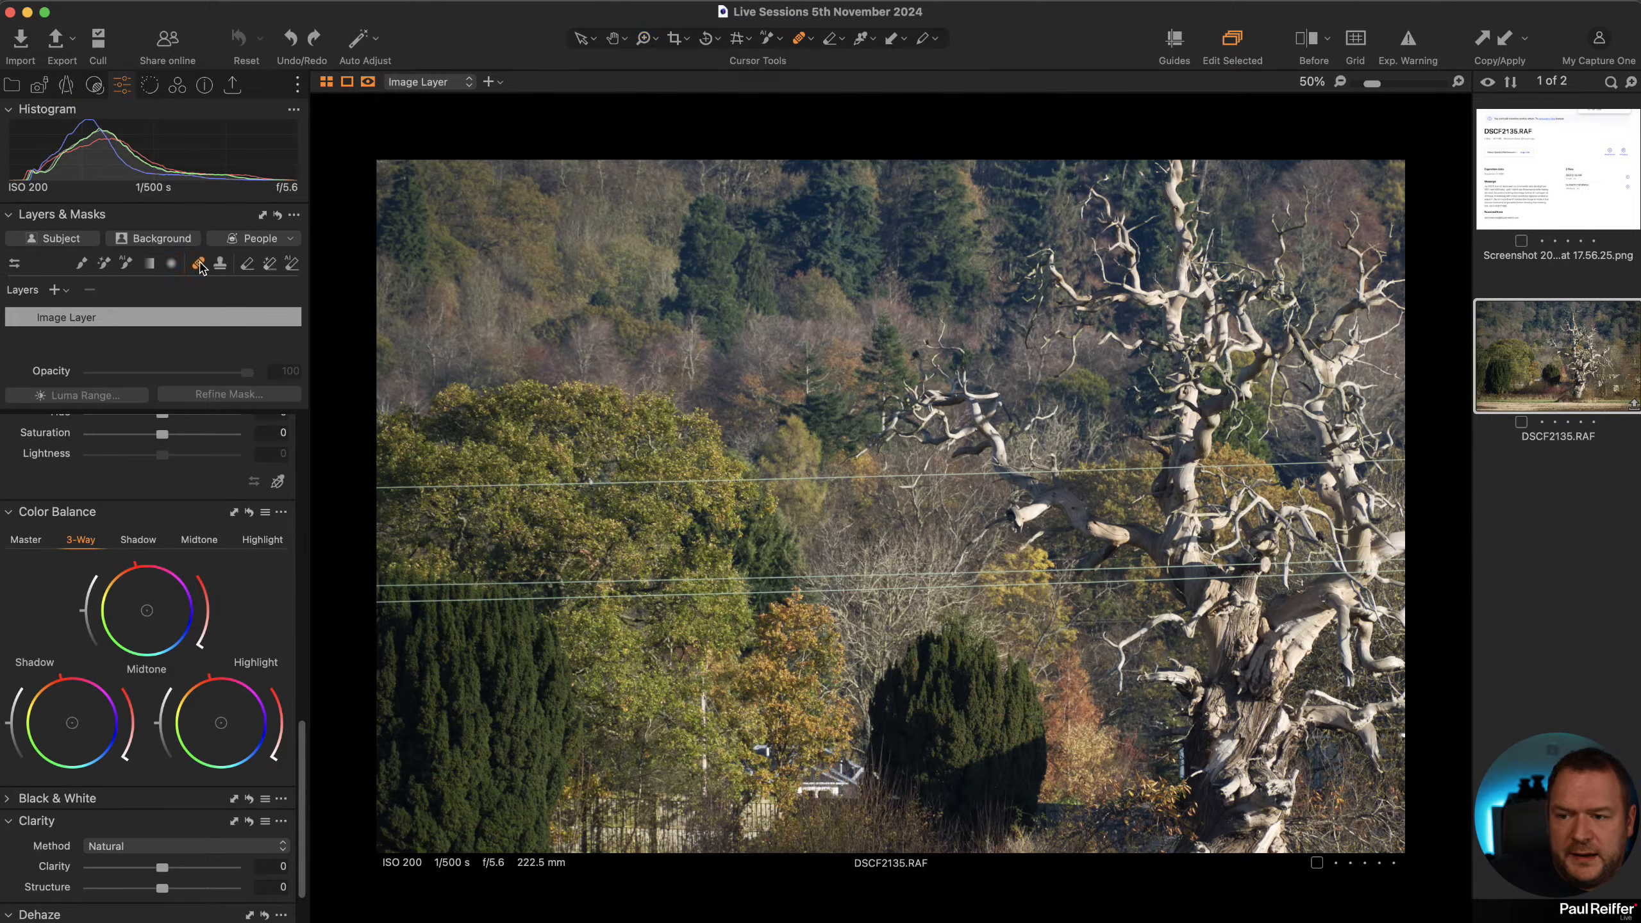
{"action": "left_click", "coordinate": [382, 464]}
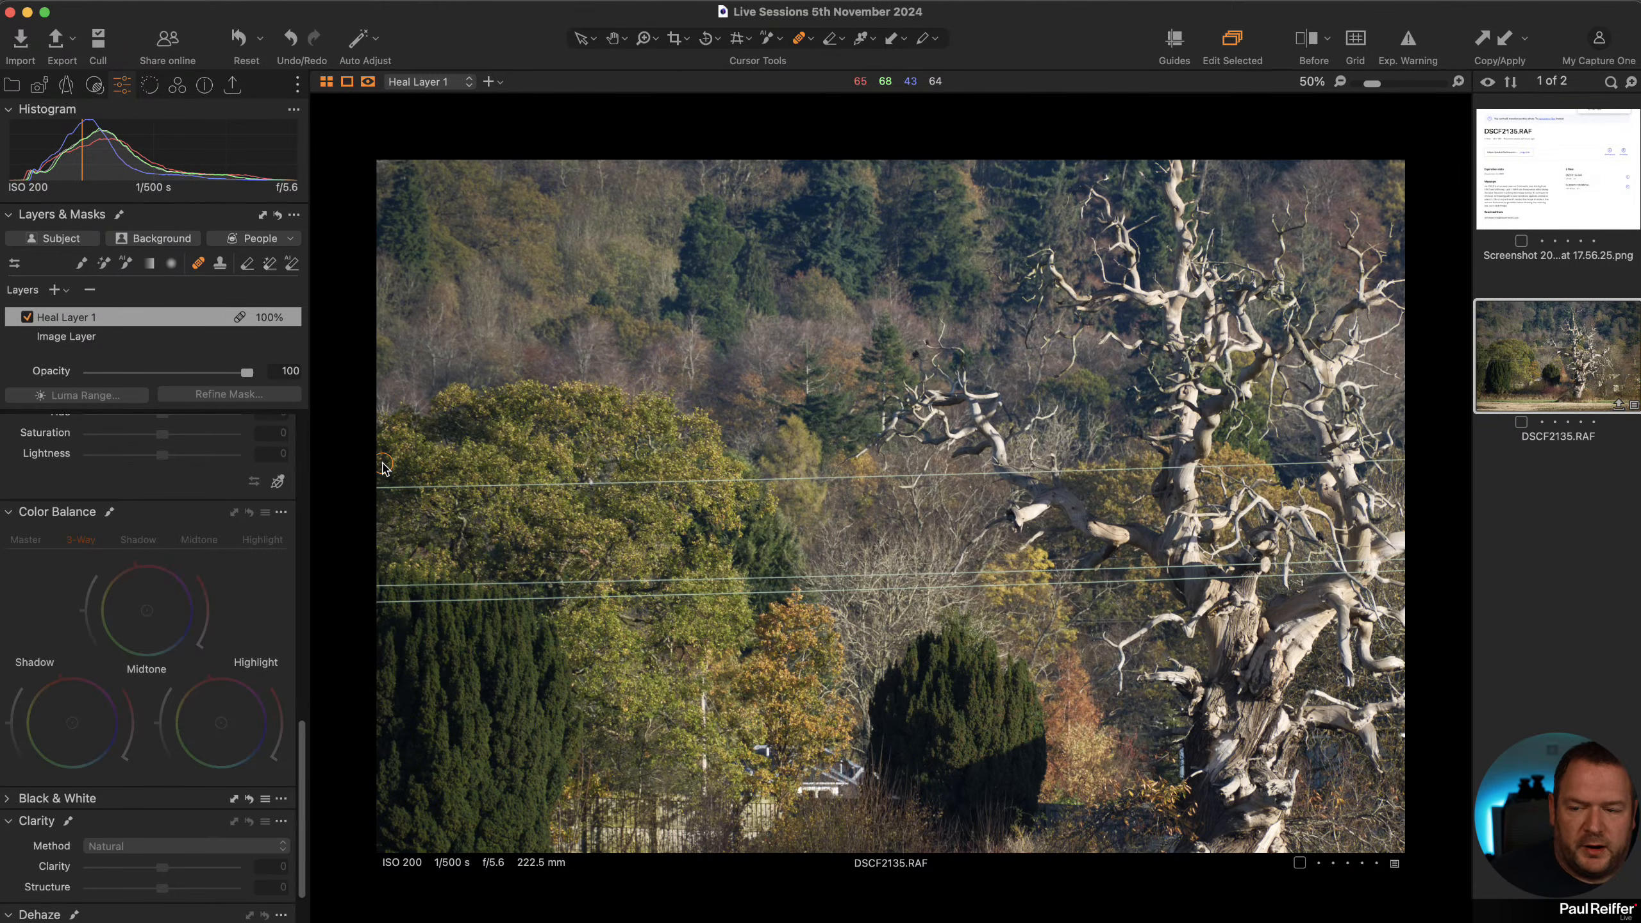
{"action": "key", "text": "z"}
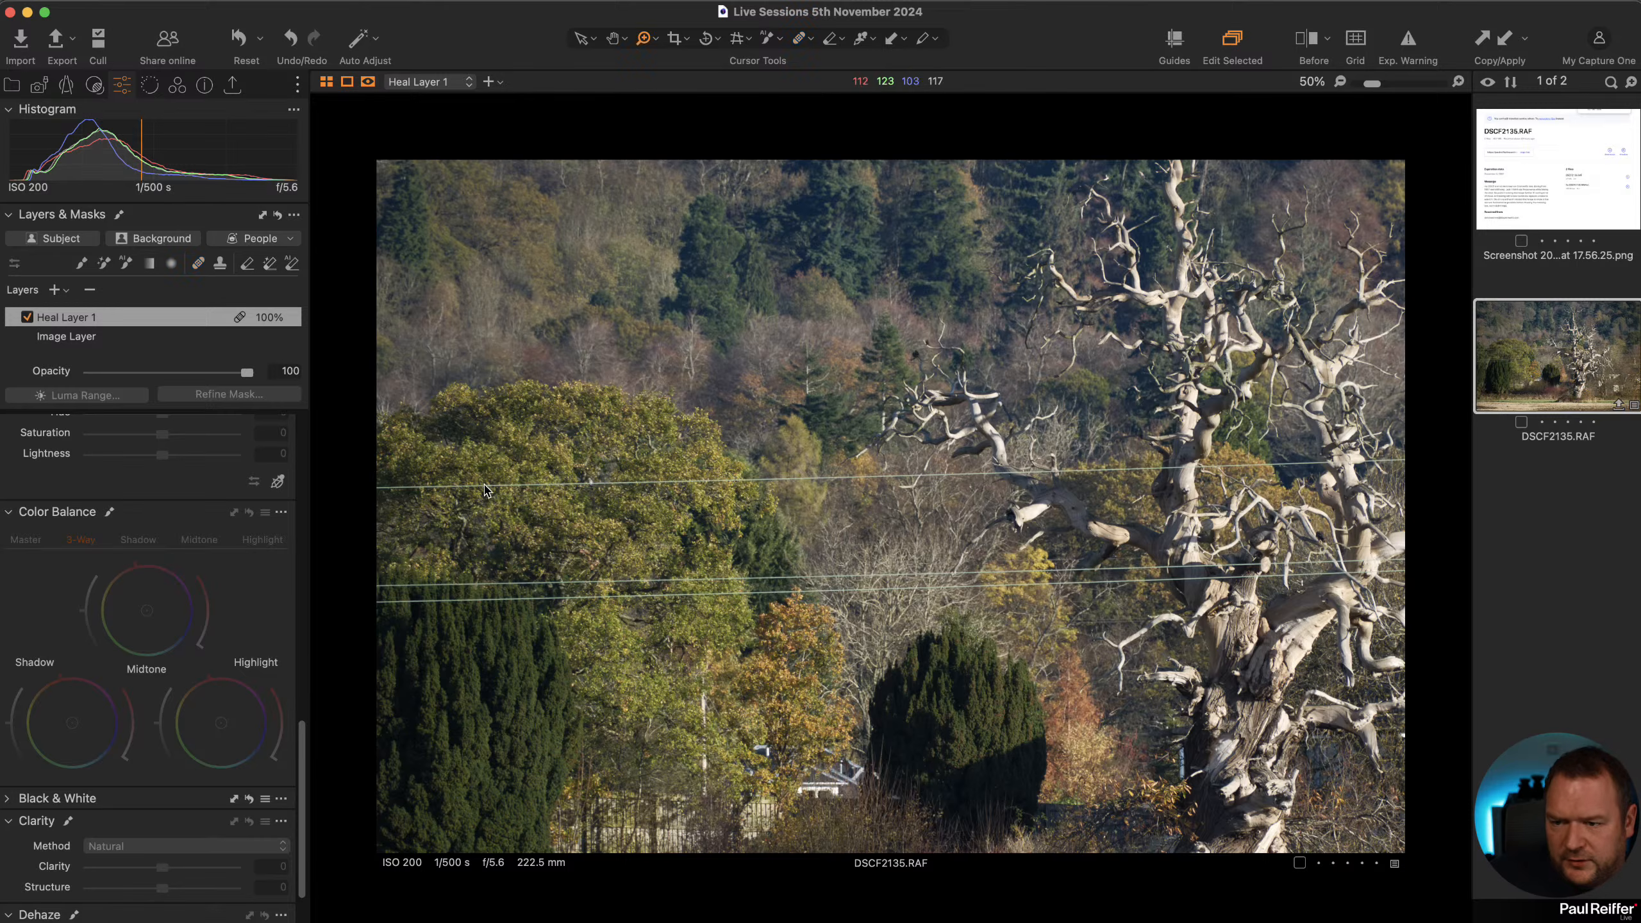
{"action": "left_click", "coordinate": [502, 489]}
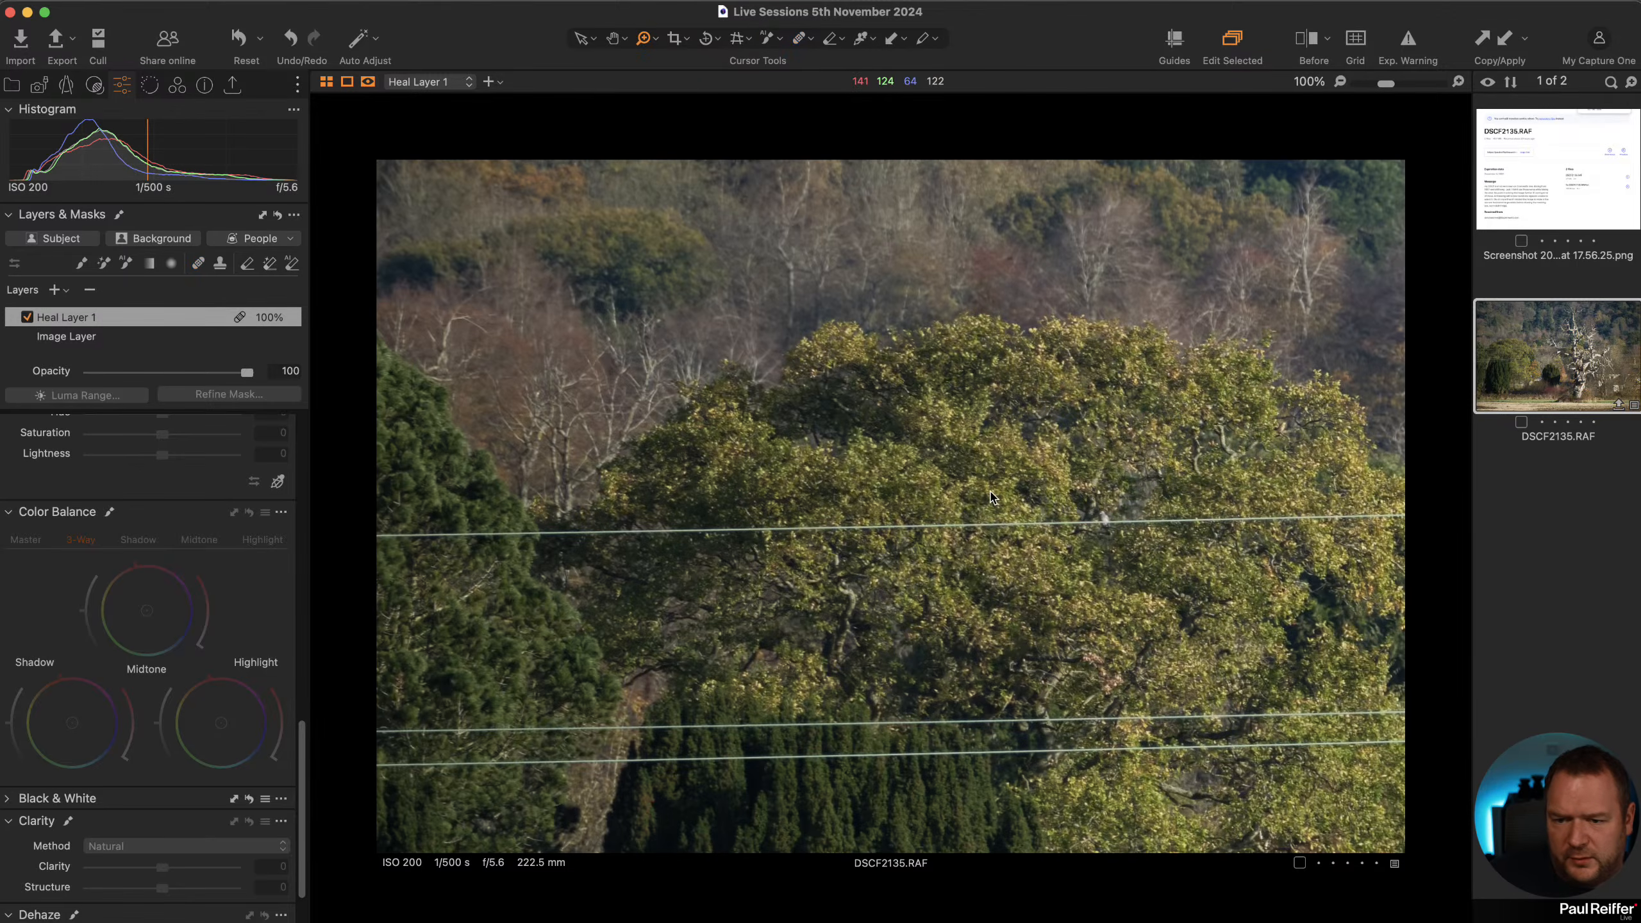
{"action": "left_click", "coordinate": [1018, 534]}
{"action": "left_click_drag", "start_coordinate": [991, 598], "coordinate": [911, 471]}
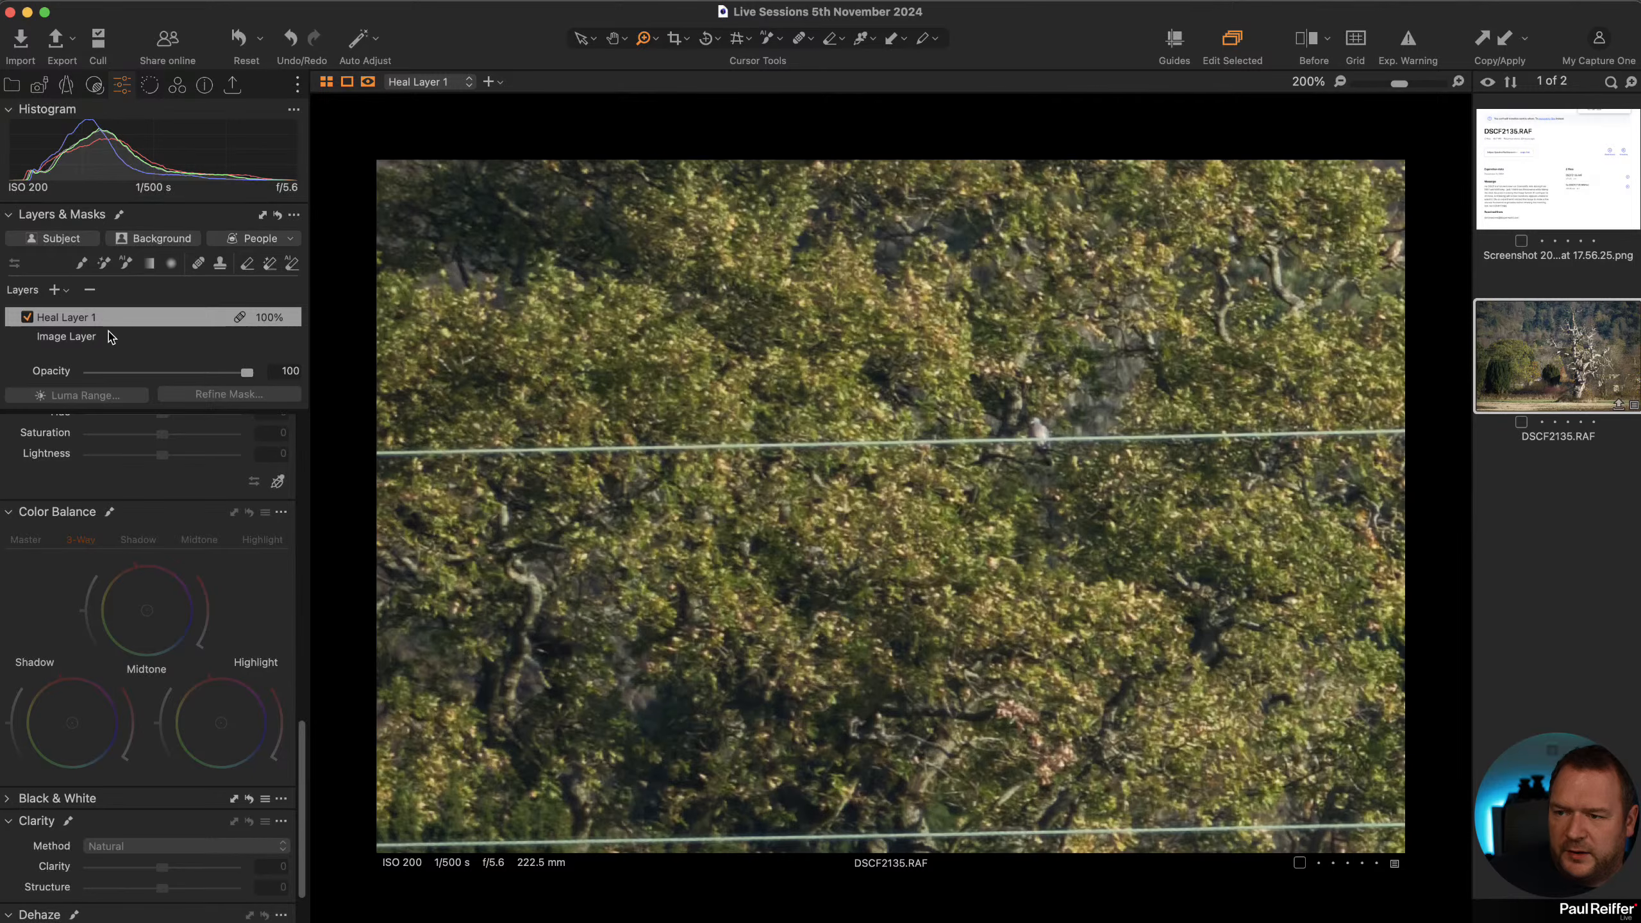
{"action": "left_click", "coordinate": [90, 290]}
Heal away the upper wire across the left tree with one straight heal-brush stroke at size 24, then hide the mask overlay.
{"action": "left_click", "coordinate": [198, 263]}
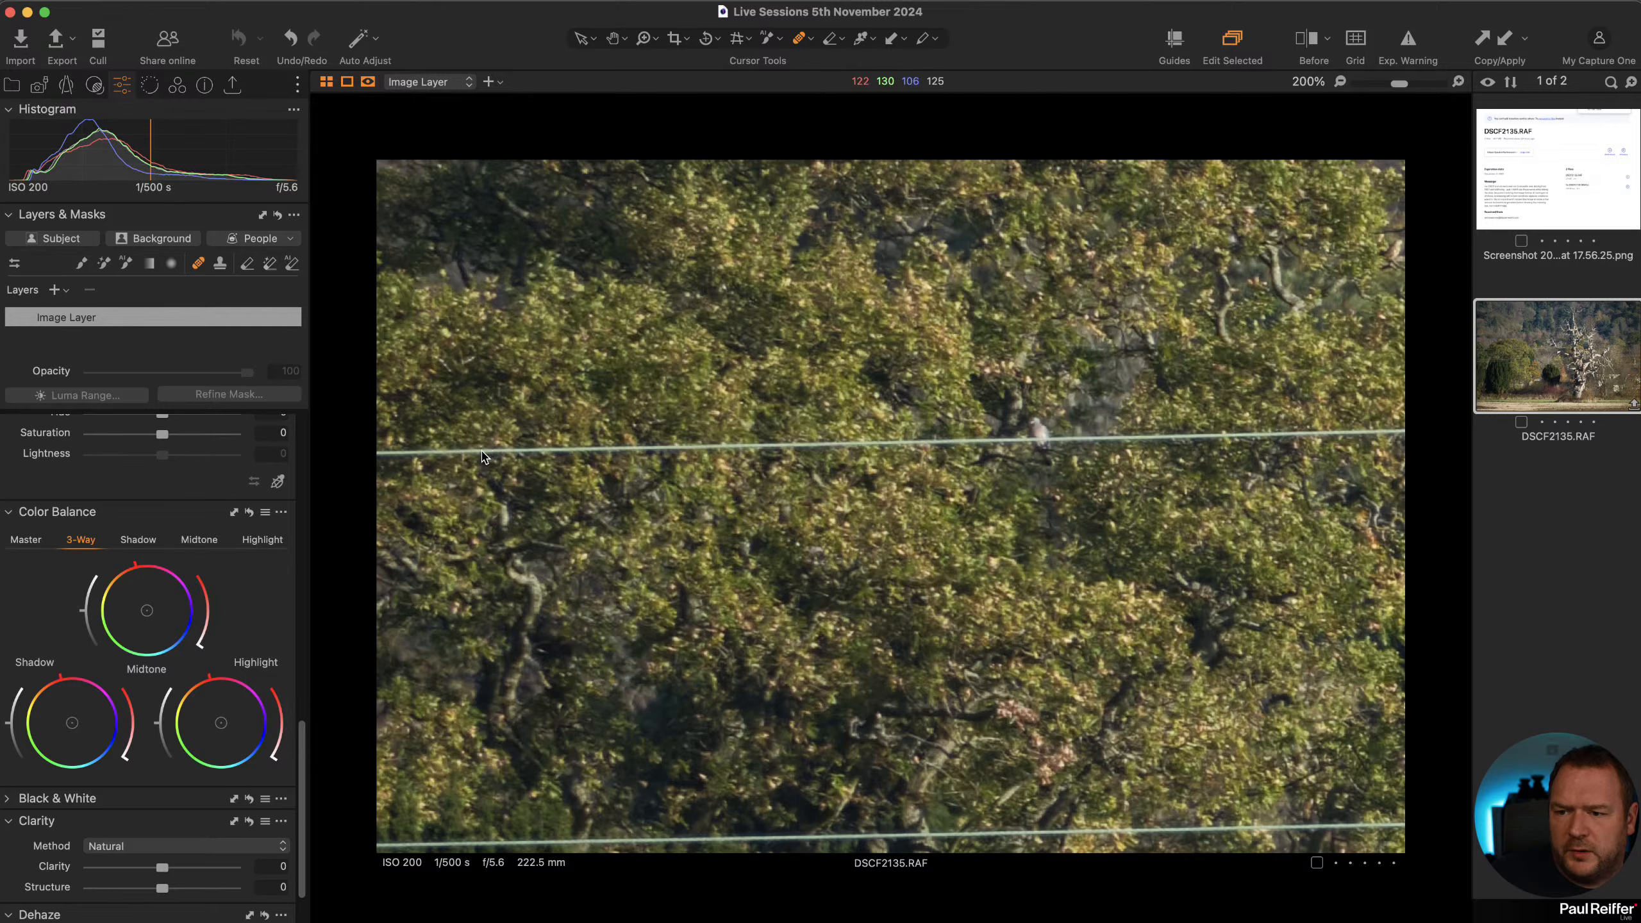
{"action": "right_click", "coordinate": [455, 420]}
{"action": "mouse_move", "coordinate": [436, 438]}
{"action": "left_mouse_down"}
{"action": "mouse_move", "coordinate": [522, 438]}
{"action": "mouse_move", "coordinate": [451, 415]}
{"action": "left_mouse_up"}
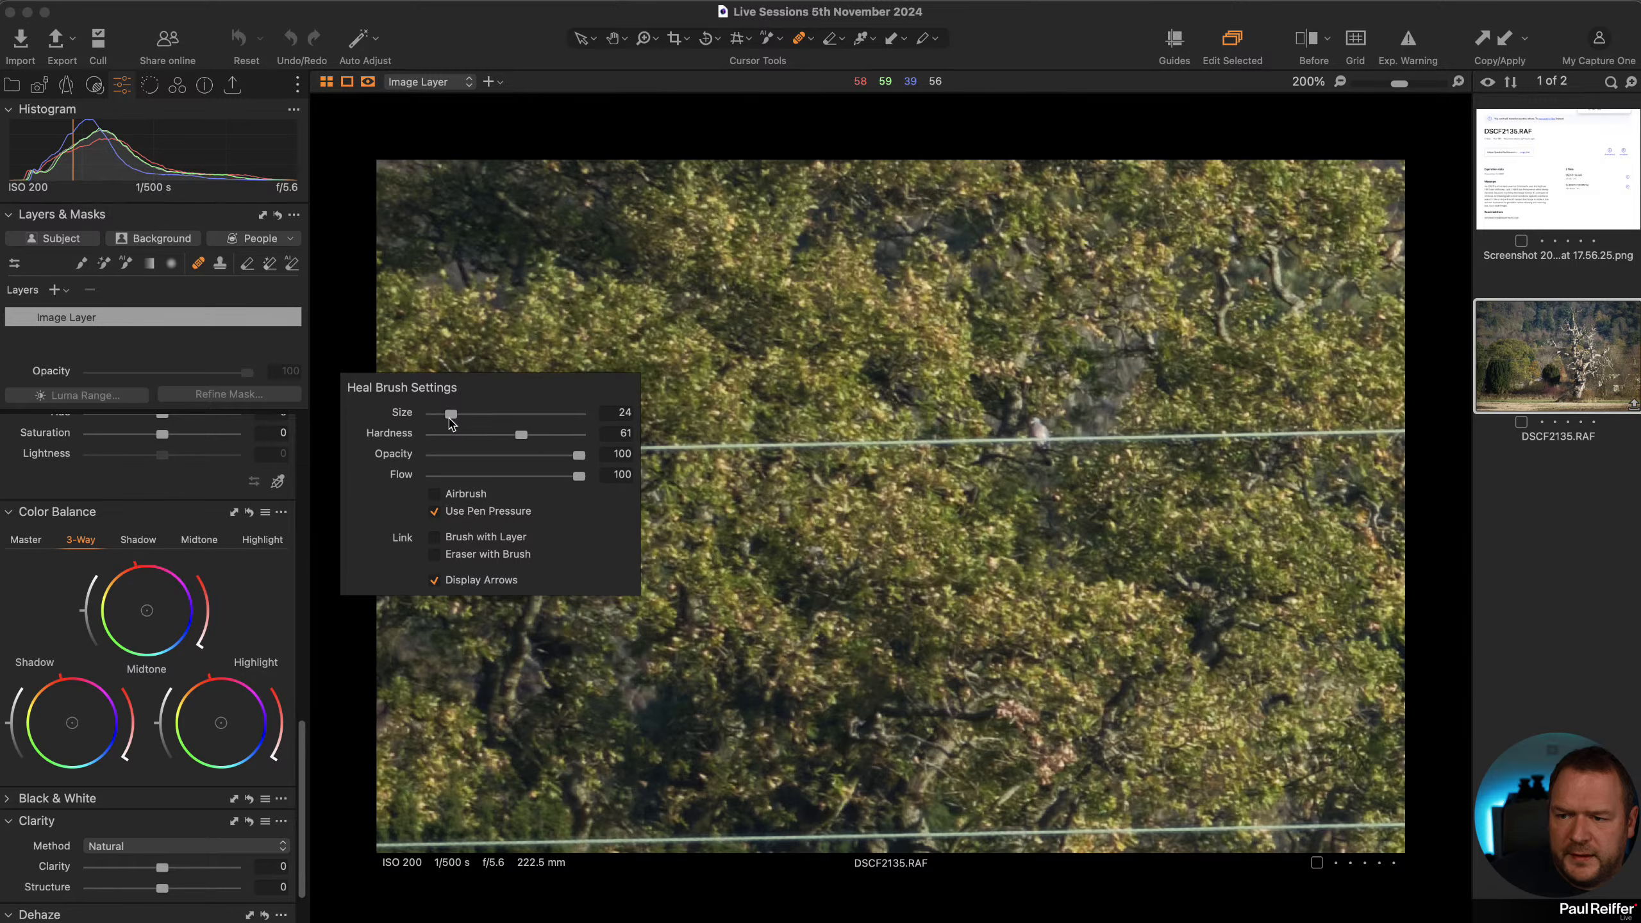
{"action": "key", "text": "Escape"}
{"action": "left_click", "coordinate": [432, 421]}
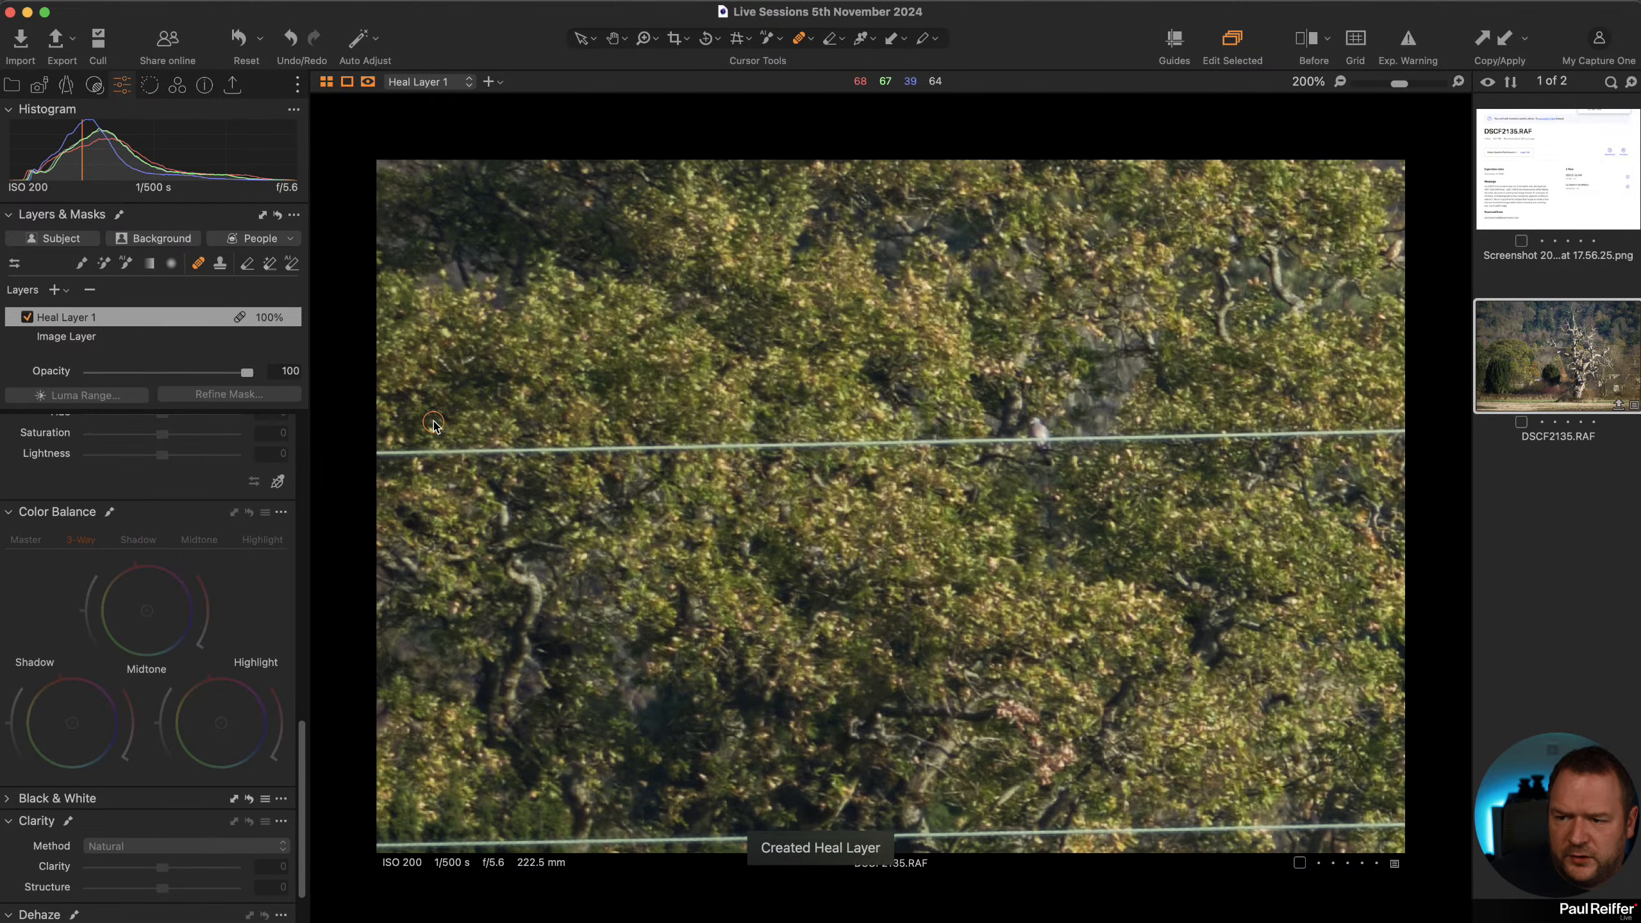
{"action": "left_click", "coordinate": [433, 454]}
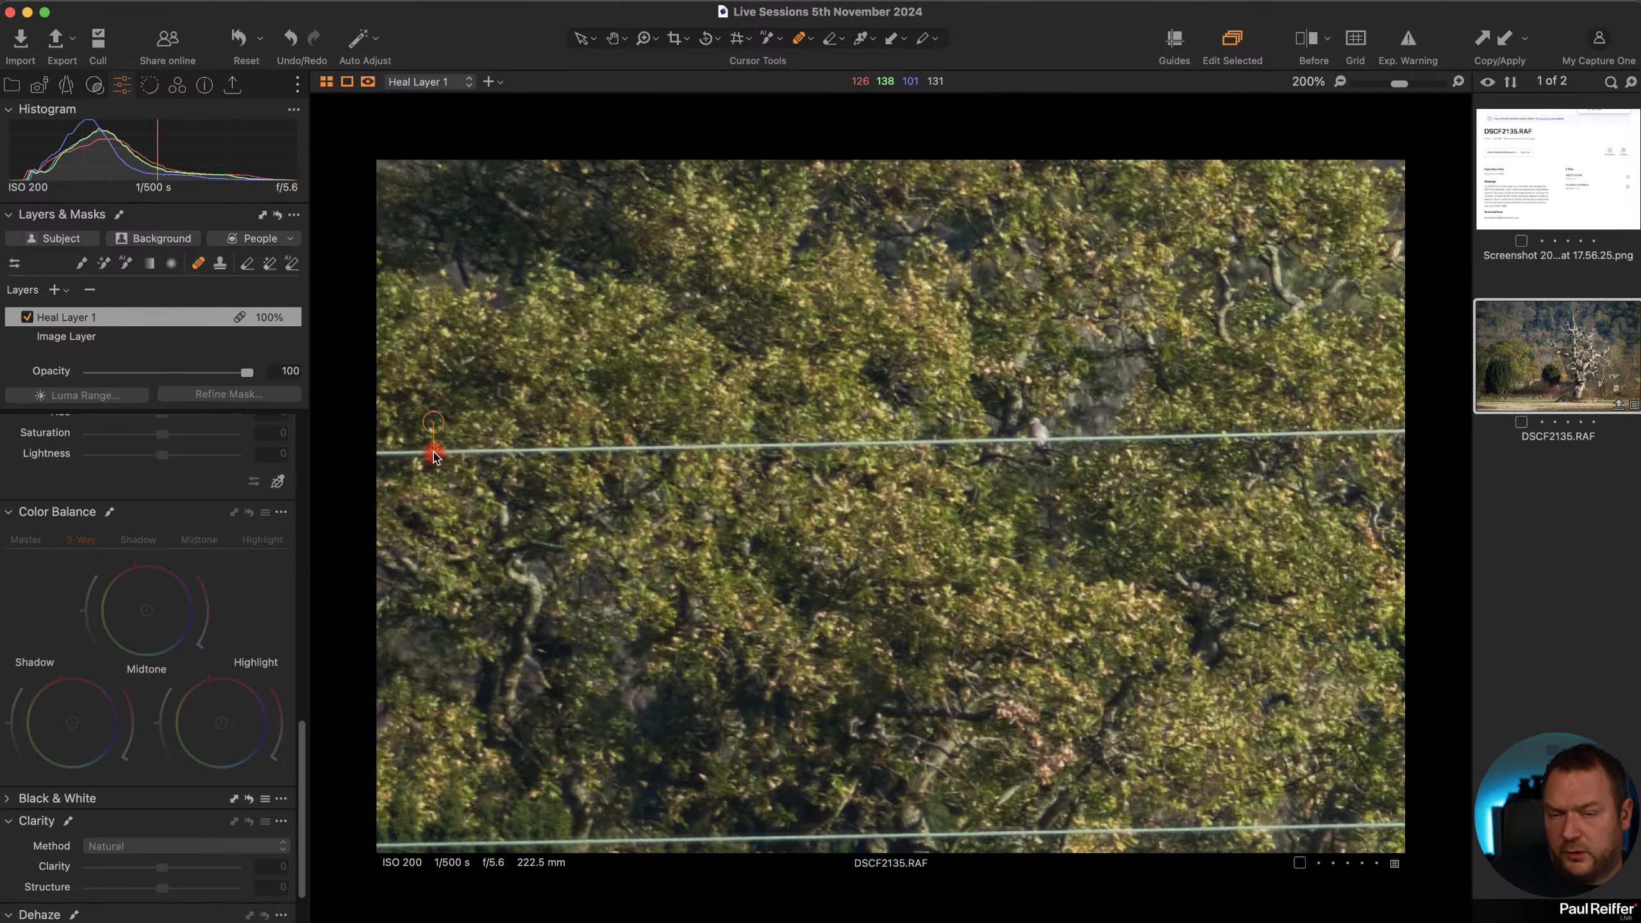
{"action": "left_click", "coordinate": [1375, 437], "text": "shift"}
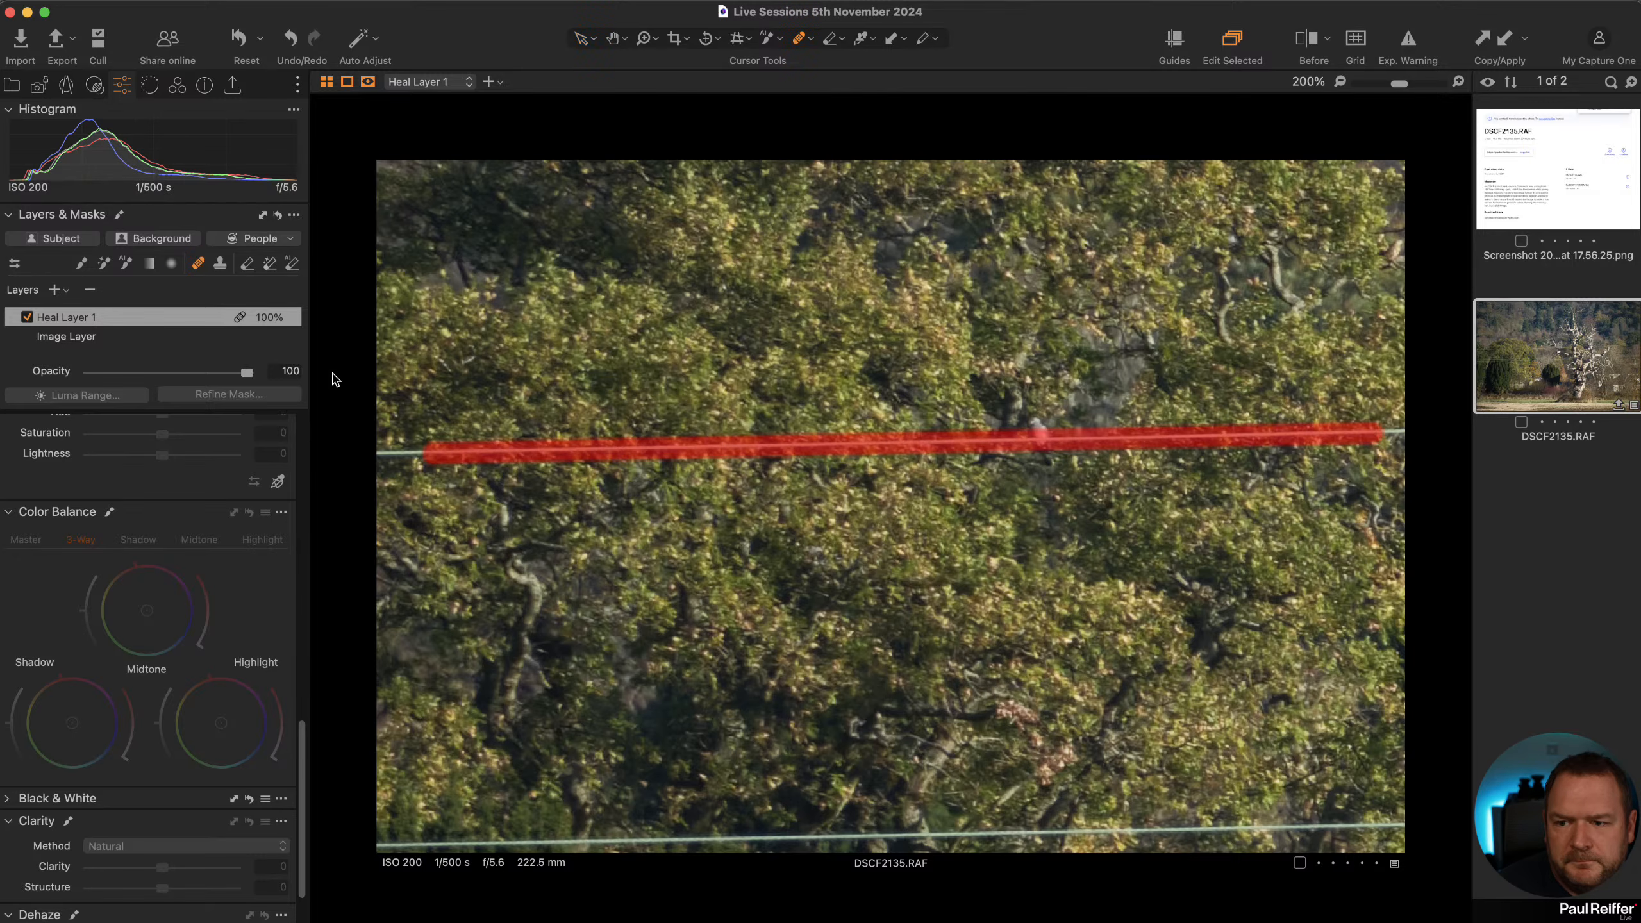
{"action": "key", "text": "v"}
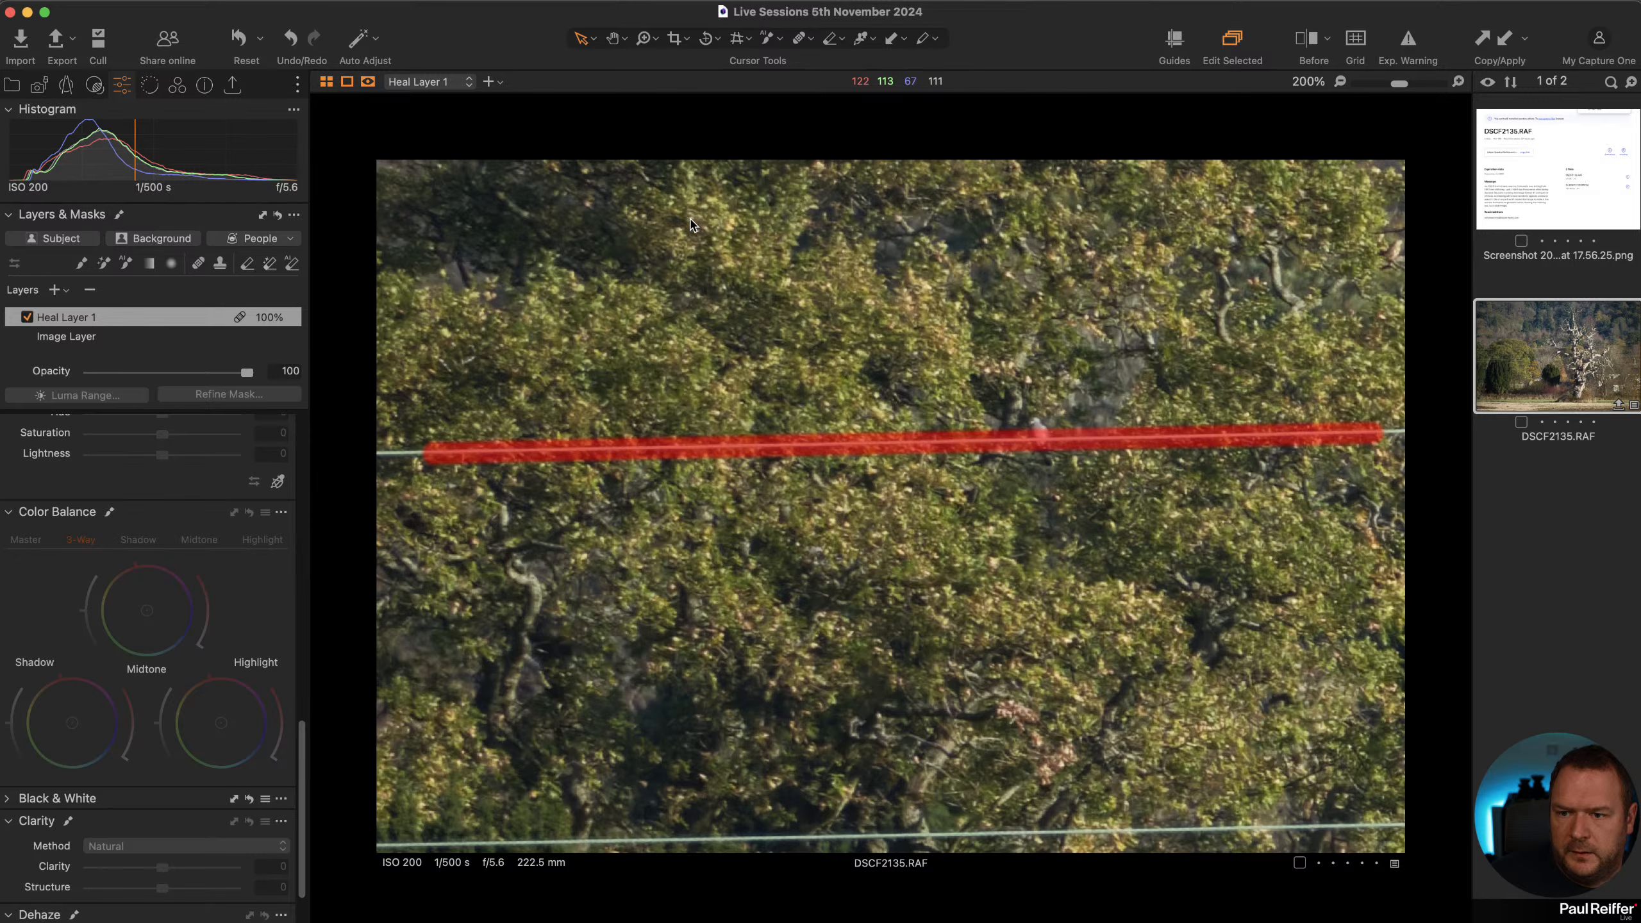
{"action": "key", "text": "m"}
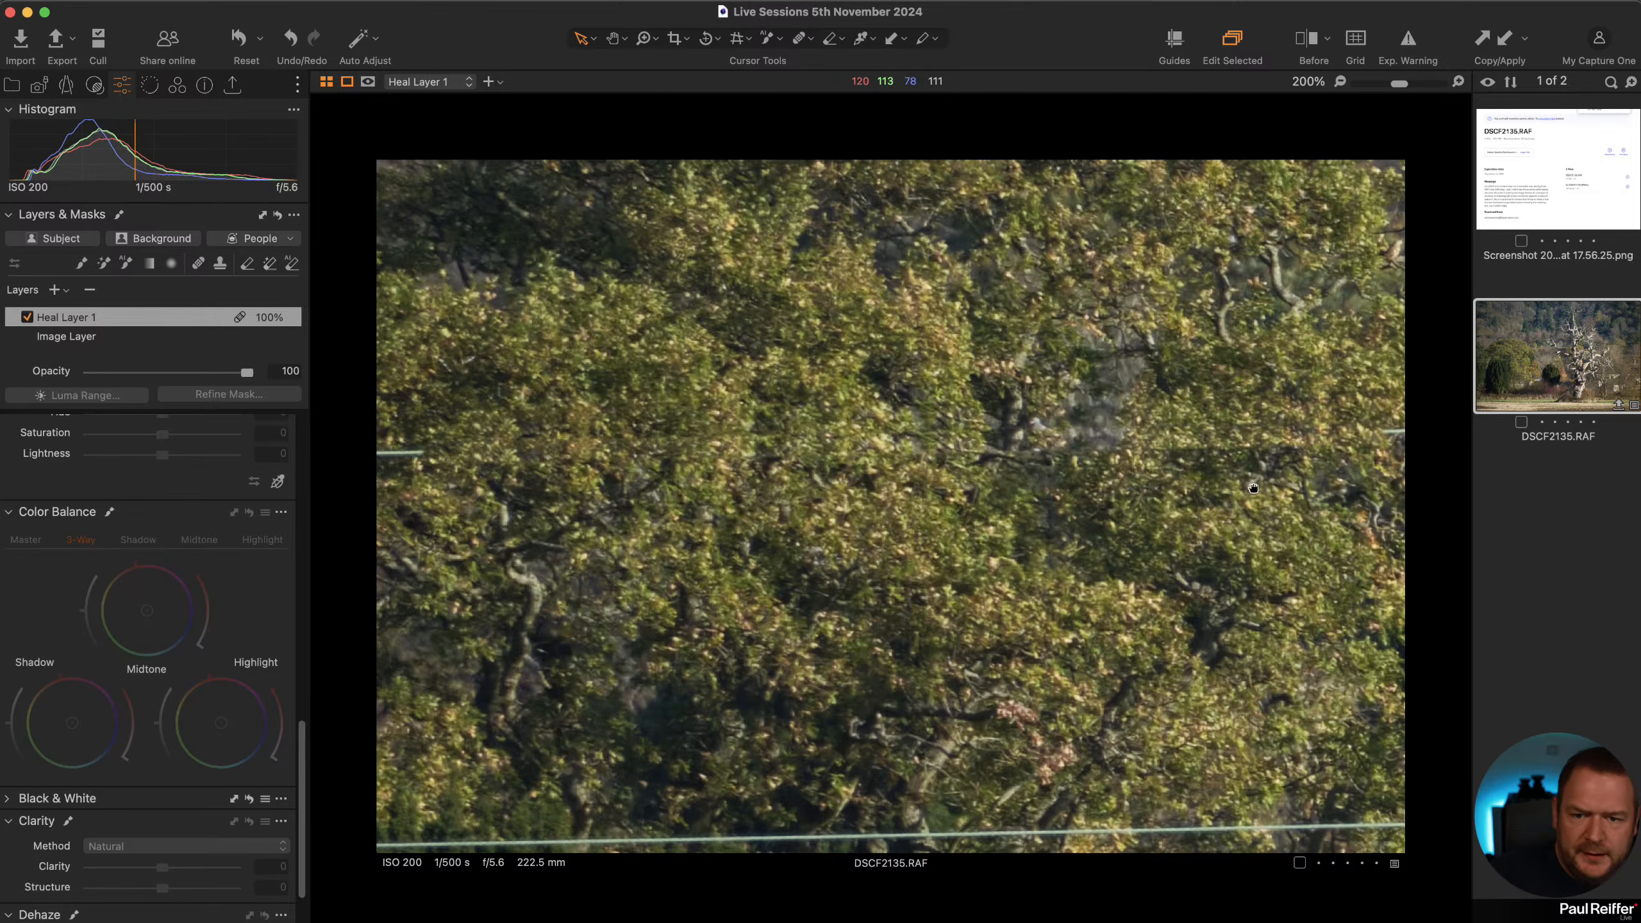
Heal the same wire where it crosses the dead tree trunk and surrounding foliage with several short heal strokes.
{"action": "left_click_drag", "start_coordinate": [1187, 451], "coordinate": [537, 476]}
{"action": "left_click_drag", "start_coordinate": [1241, 486], "coordinate": [510, 508]}
{"action": "left_click_drag", "start_coordinate": [1337, 503], "coordinate": [792, 500]}
{"action": "left_click_drag", "start_coordinate": [1141, 485], "coordinate": [558, 502]}
{"action": "left_click_drag", "start_coordinate": [1195, 475], "coordinate": [1317, 530]}
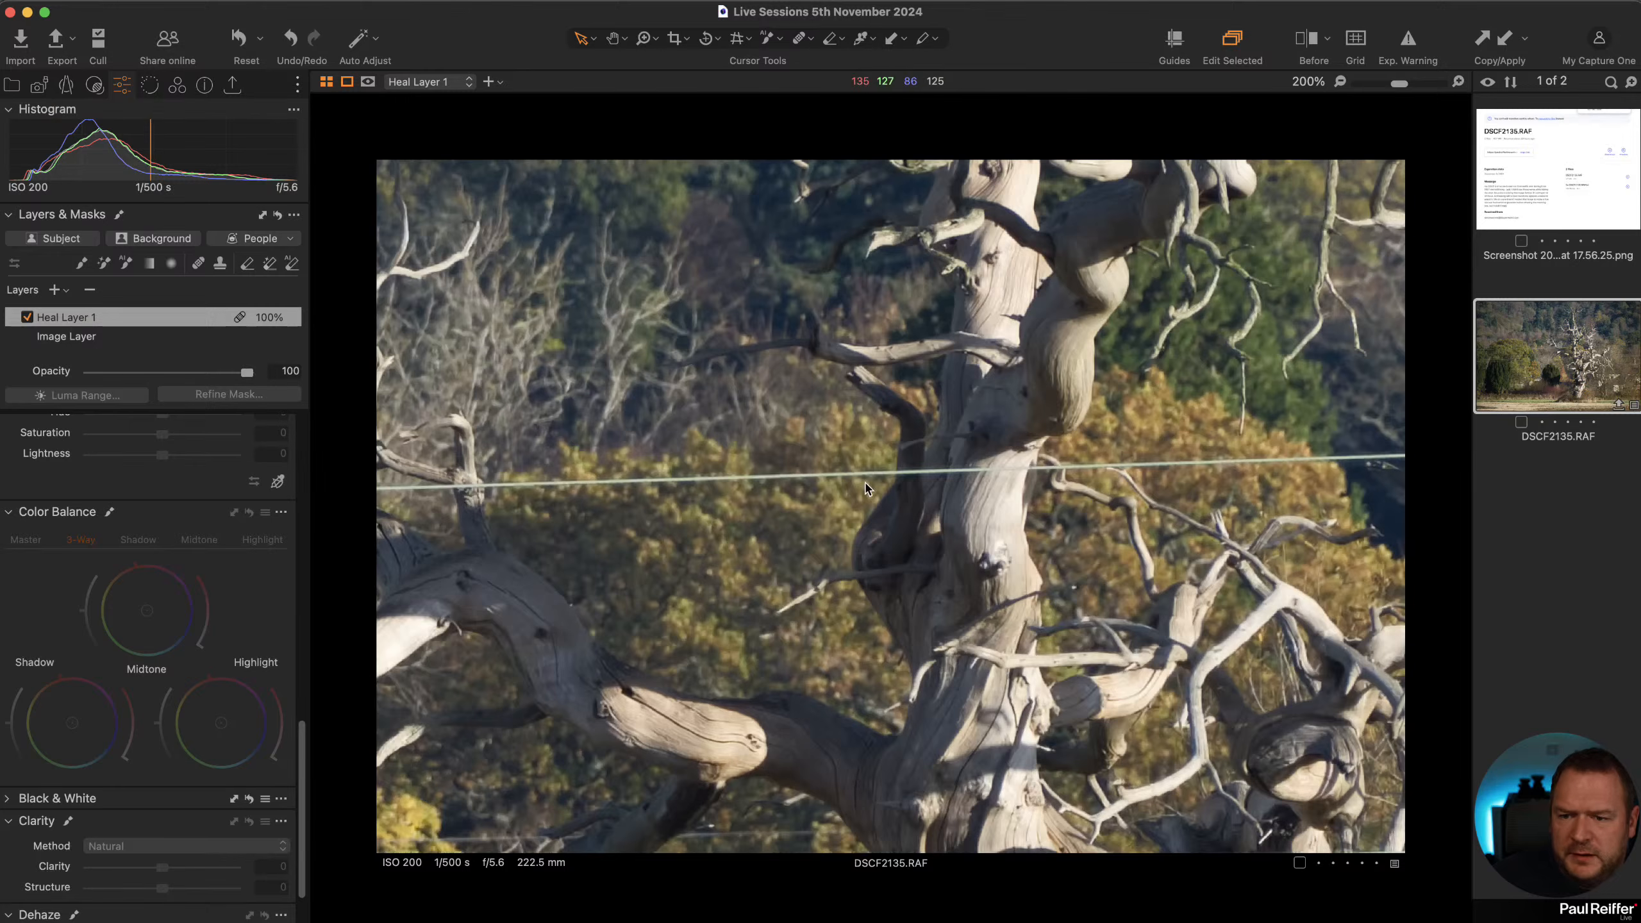
{"action": "left_click", "coordinate": [200, 263]}
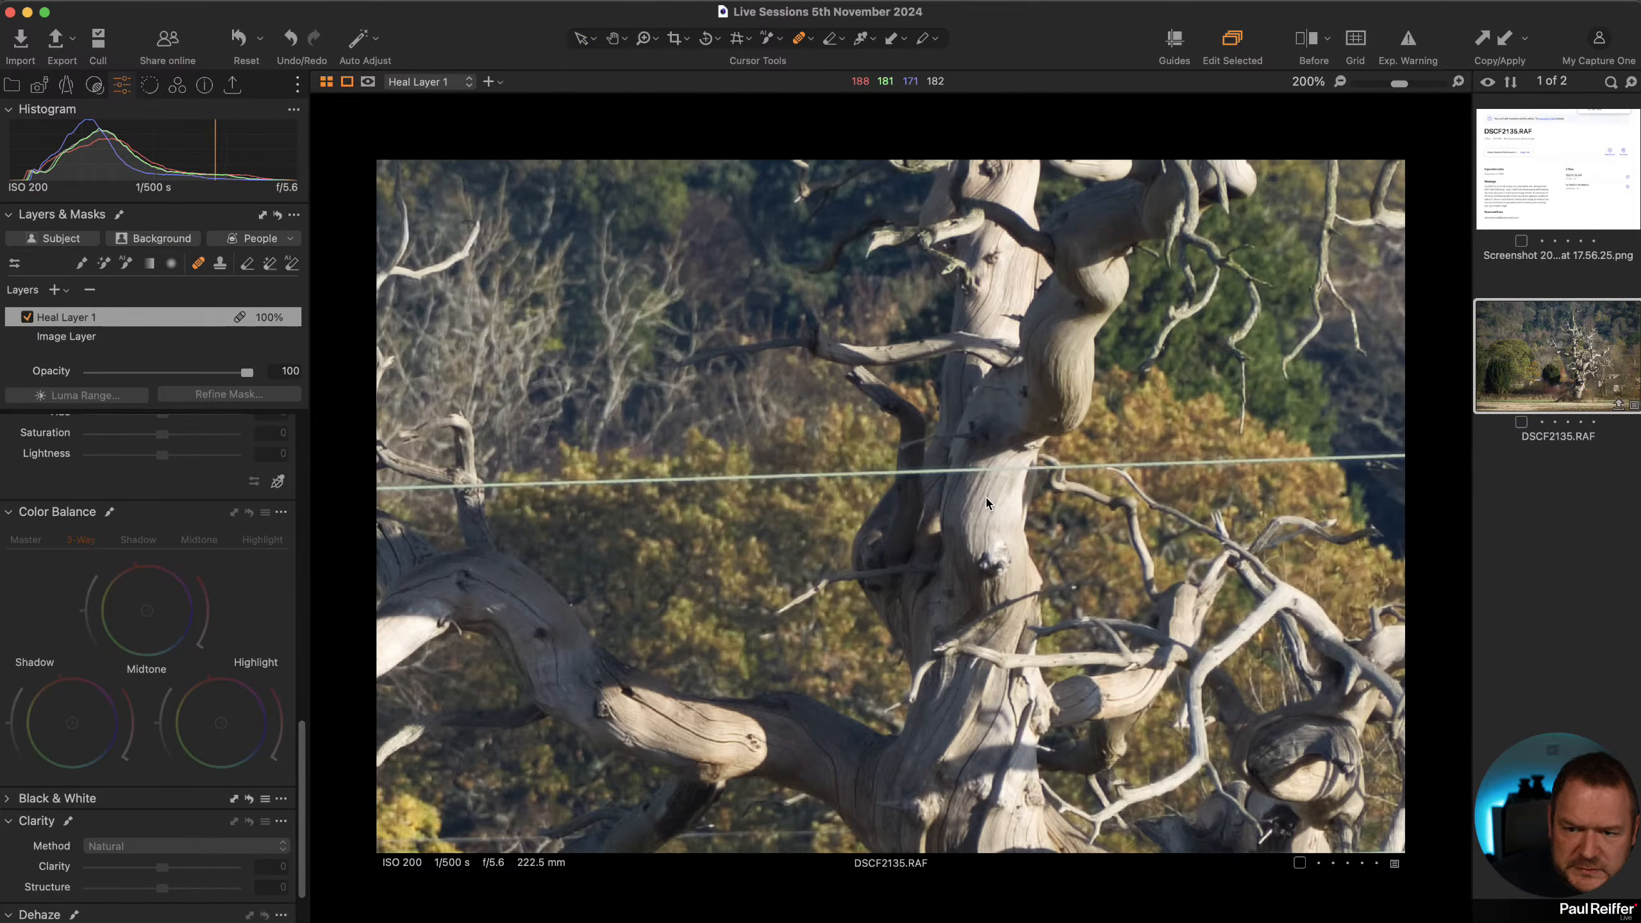
{"action": "left_click", "coordinate": [958, 495], "text": "alt"}
{"action": "mouse_move", "coordinate": [971, 474]}
{"action": "left_mouse_down"}
{"action": "mouse_move", "coordinate": [954, 472]}
{"action": "mouse_move", "coordinate": [1009, 470]}
{"action": "left_mouse_up"}
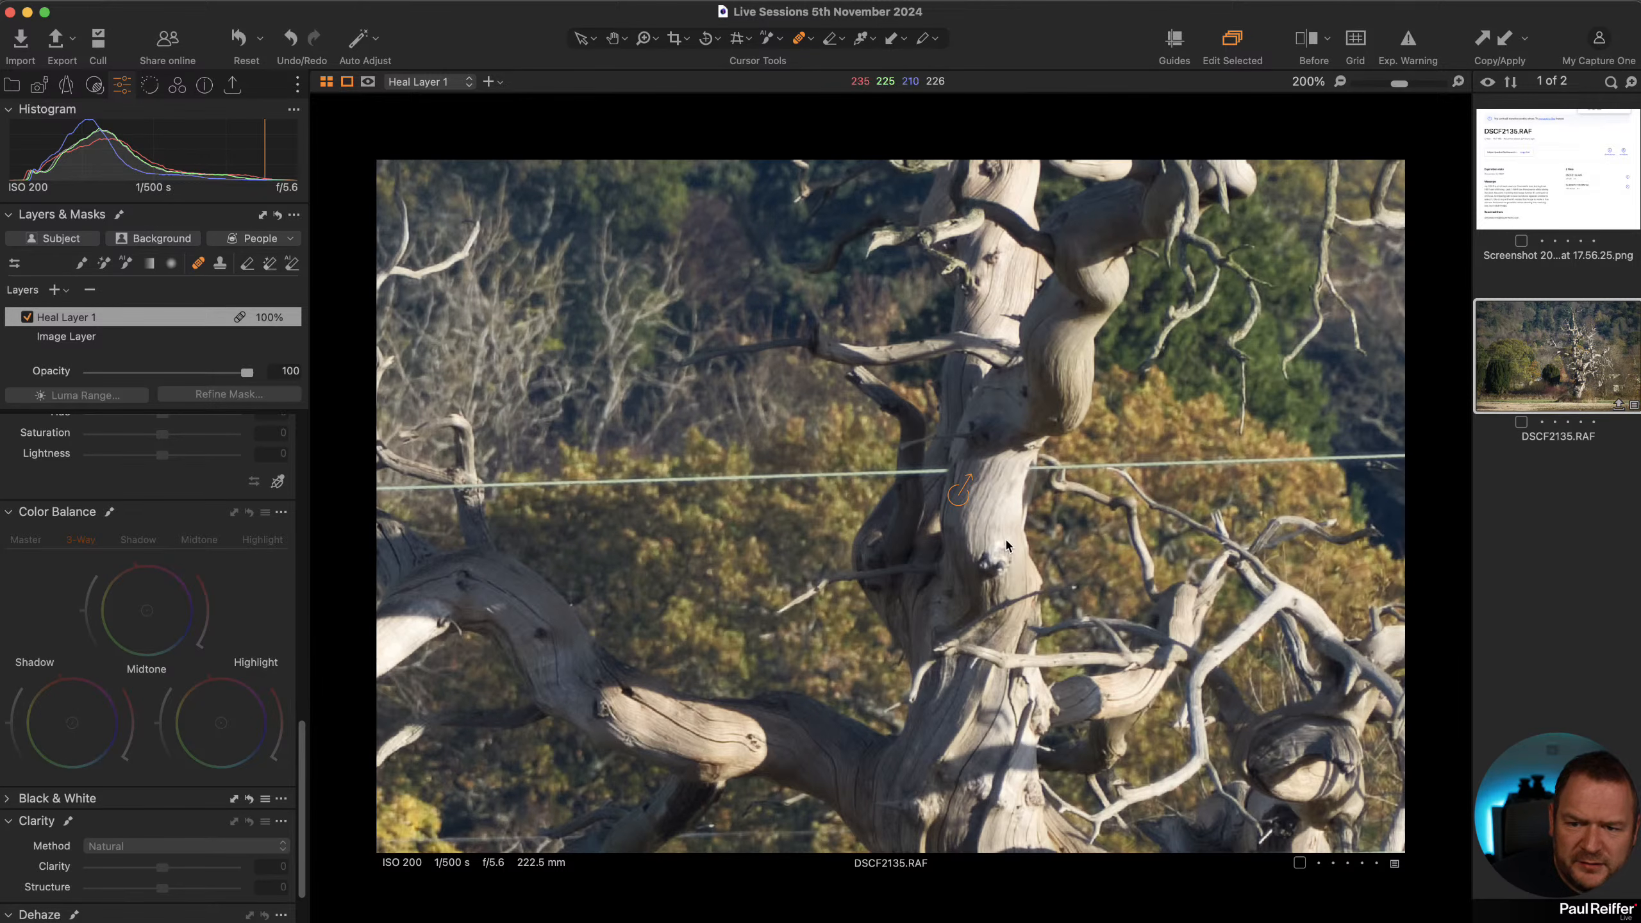
{"action": "left_click", "coordinate": [1041, 469]}
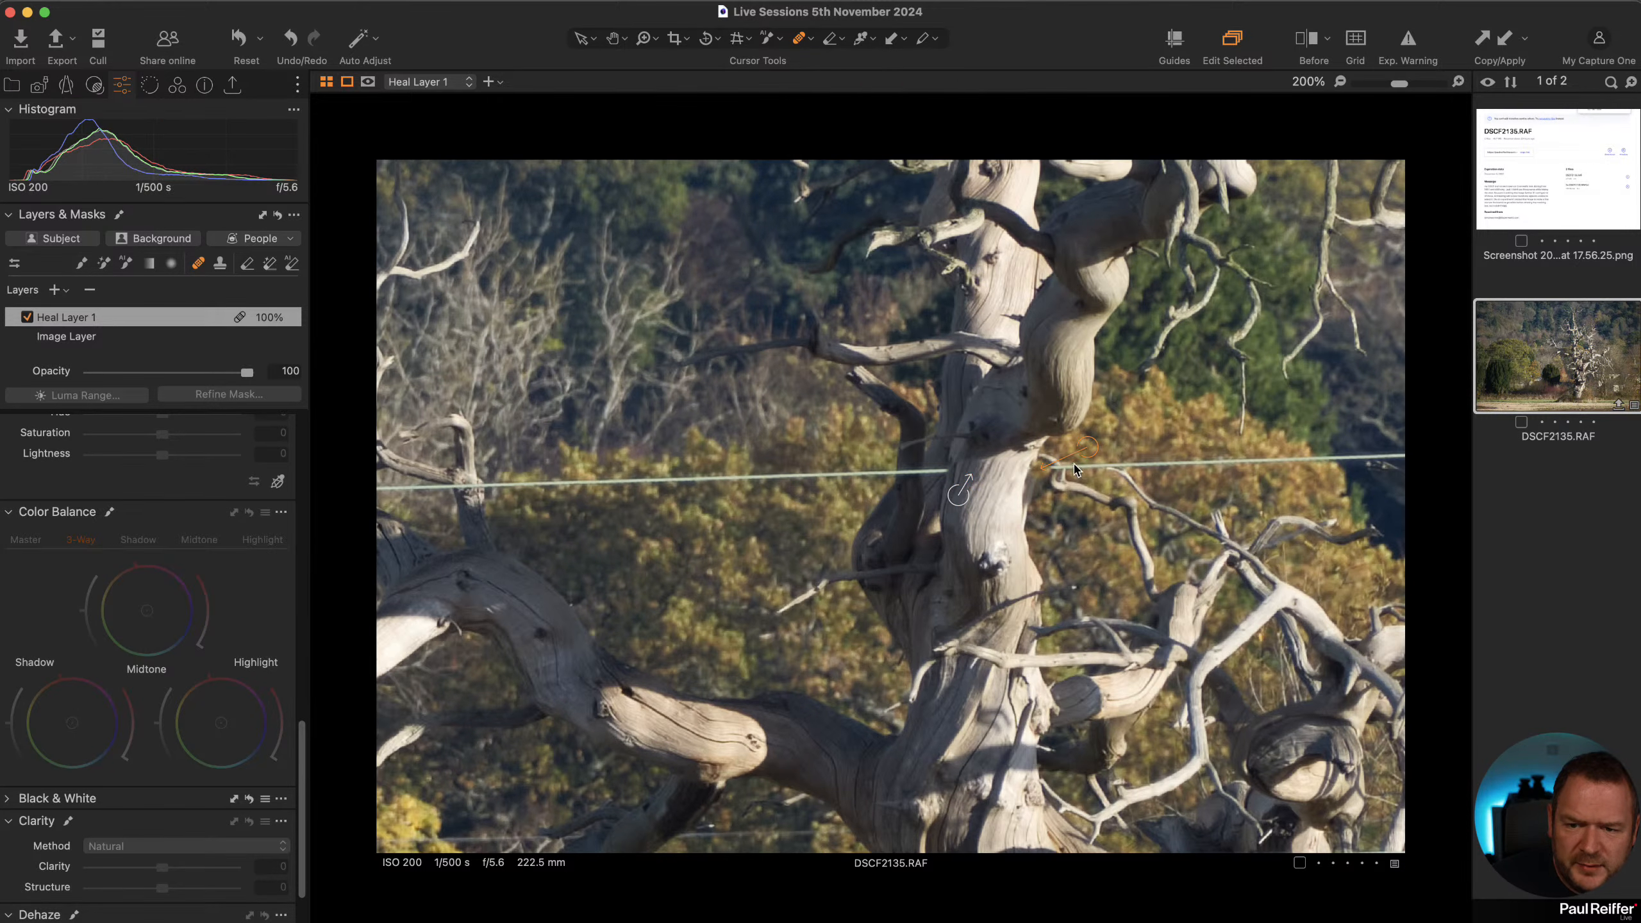
{"action": "left_click", "coordinate": [1098, 440], "text": "alt"}
{"action": "mouse_move", "coordinate": [1060, 463]}
{"action": "left_mouse_down"}
{"action": "mouse_move", "coordinate": [1248, 463]}
{"action": "mouse_move", "coordinate": [1321, 510]}
{"action": "mouse_move", "coordinate": [1173, 446]}
{"action": "mouse_move", "coordinate": [1286, 458]}
{"action": "left_mouse_up"}
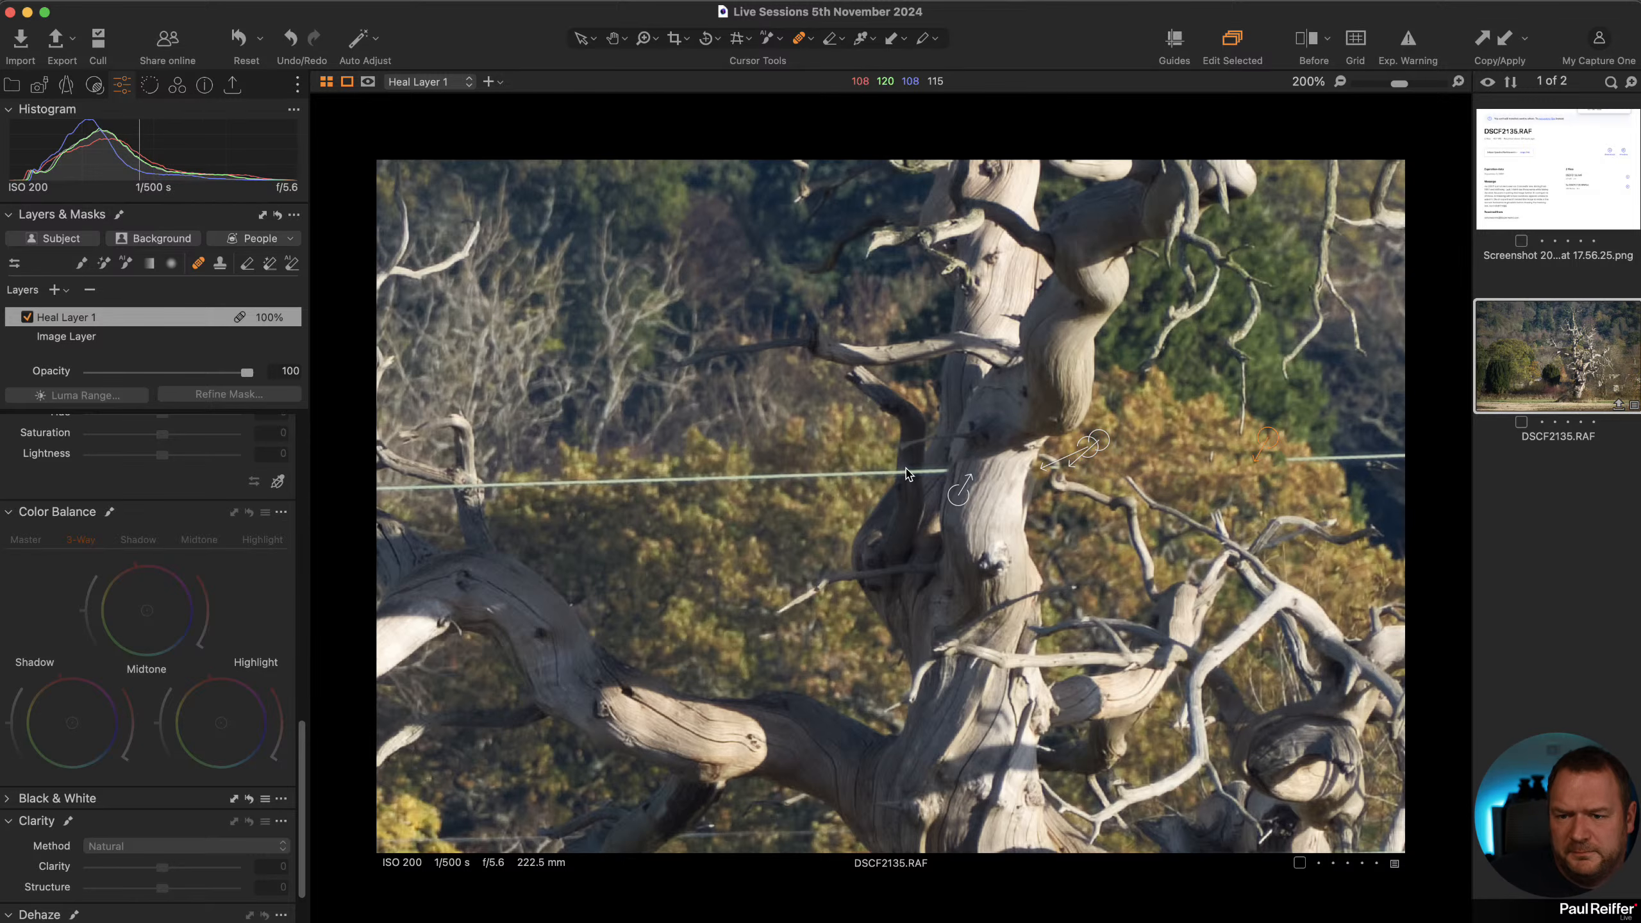
{"action": "left_click", "coordinate": [910, 493], "text": "alt"}
{"action": "mouse_move", "coordinate": [914, 479]}
{"action": "left_mouse_down"}
{"action": "mouse_move", "coordinate": [880, 497]}
{"action": "mouse_move", "coordinate": [877, 450]}
{"action": "mouse_move", "coordinate": [885, 474]}
{"action": "mouse_move", "coordinate": [532, 485]}
{"action": "left_mouse_up"}
{"action": "left_click", "coordinate": [880, 450], "text": "alt"}
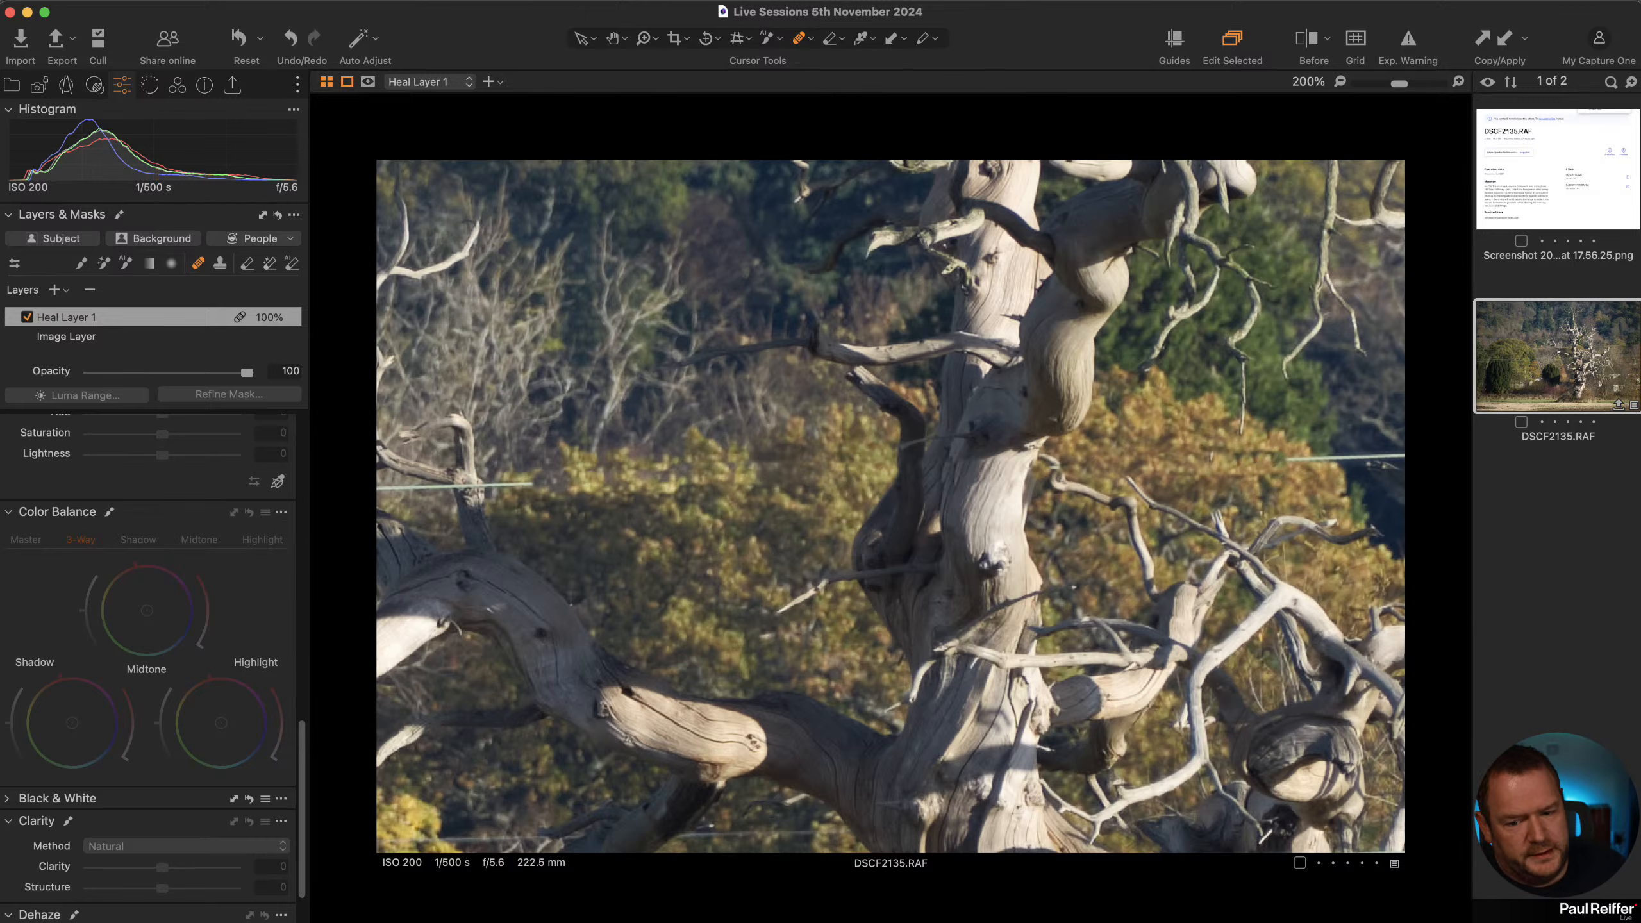
Switch to Photoshop and view the whole tree photo DSCF2135.tif at different zoom levels.
{"action": "key", "text": "super+Tab"}
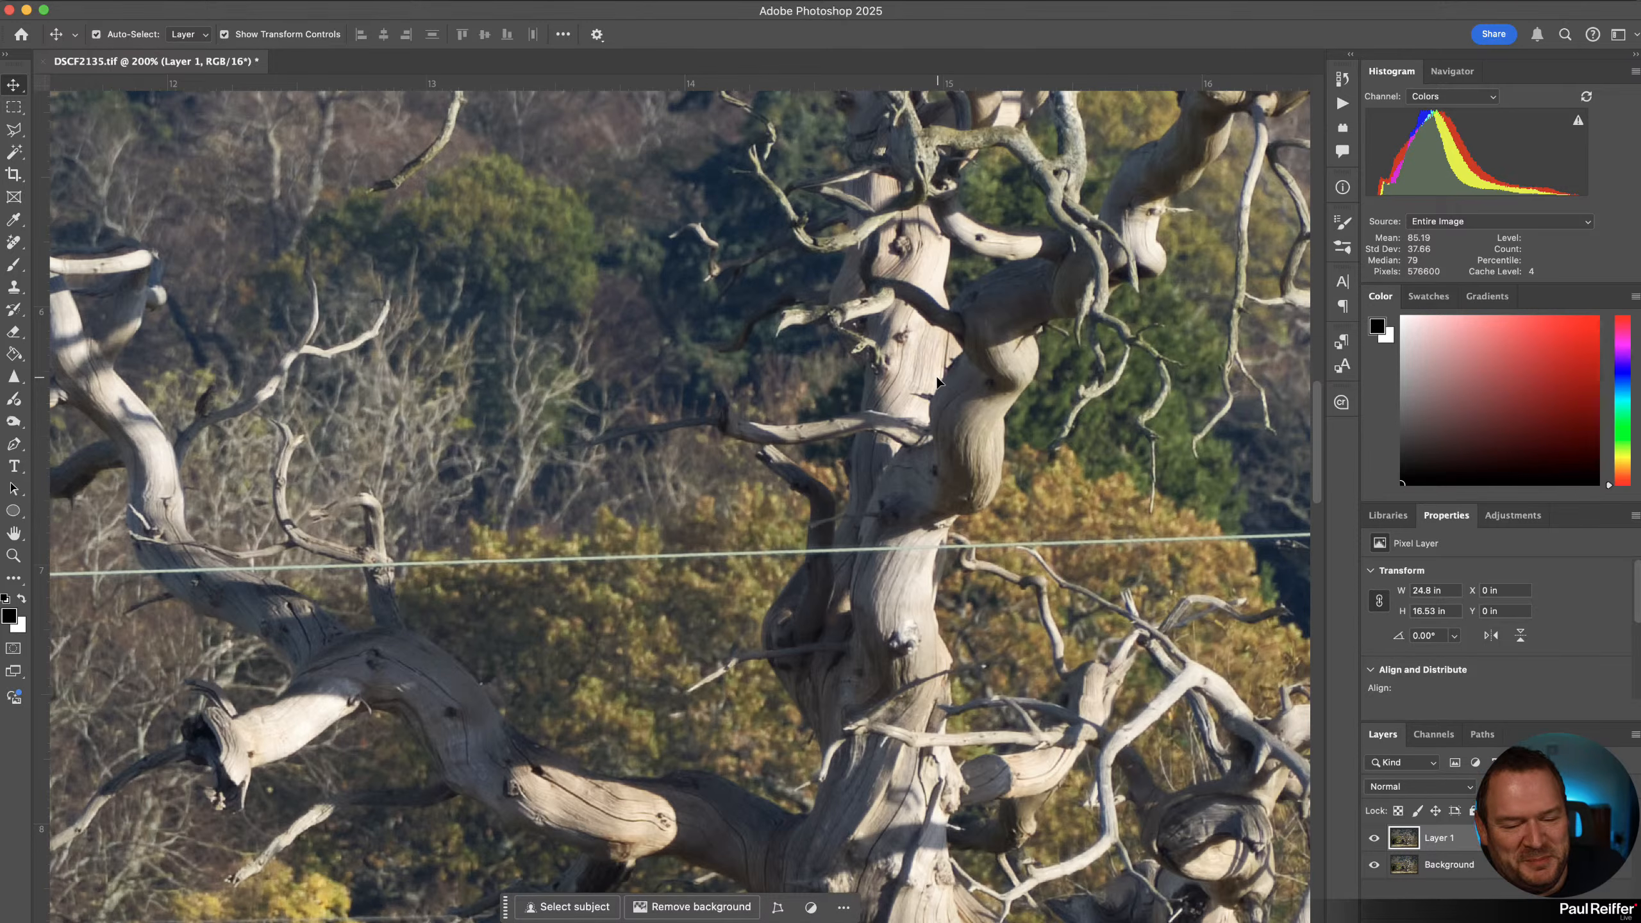
{"action": "scroll", "coordinate": [937, 561], "scroll_direction": "down", "scroll_amount": 5}
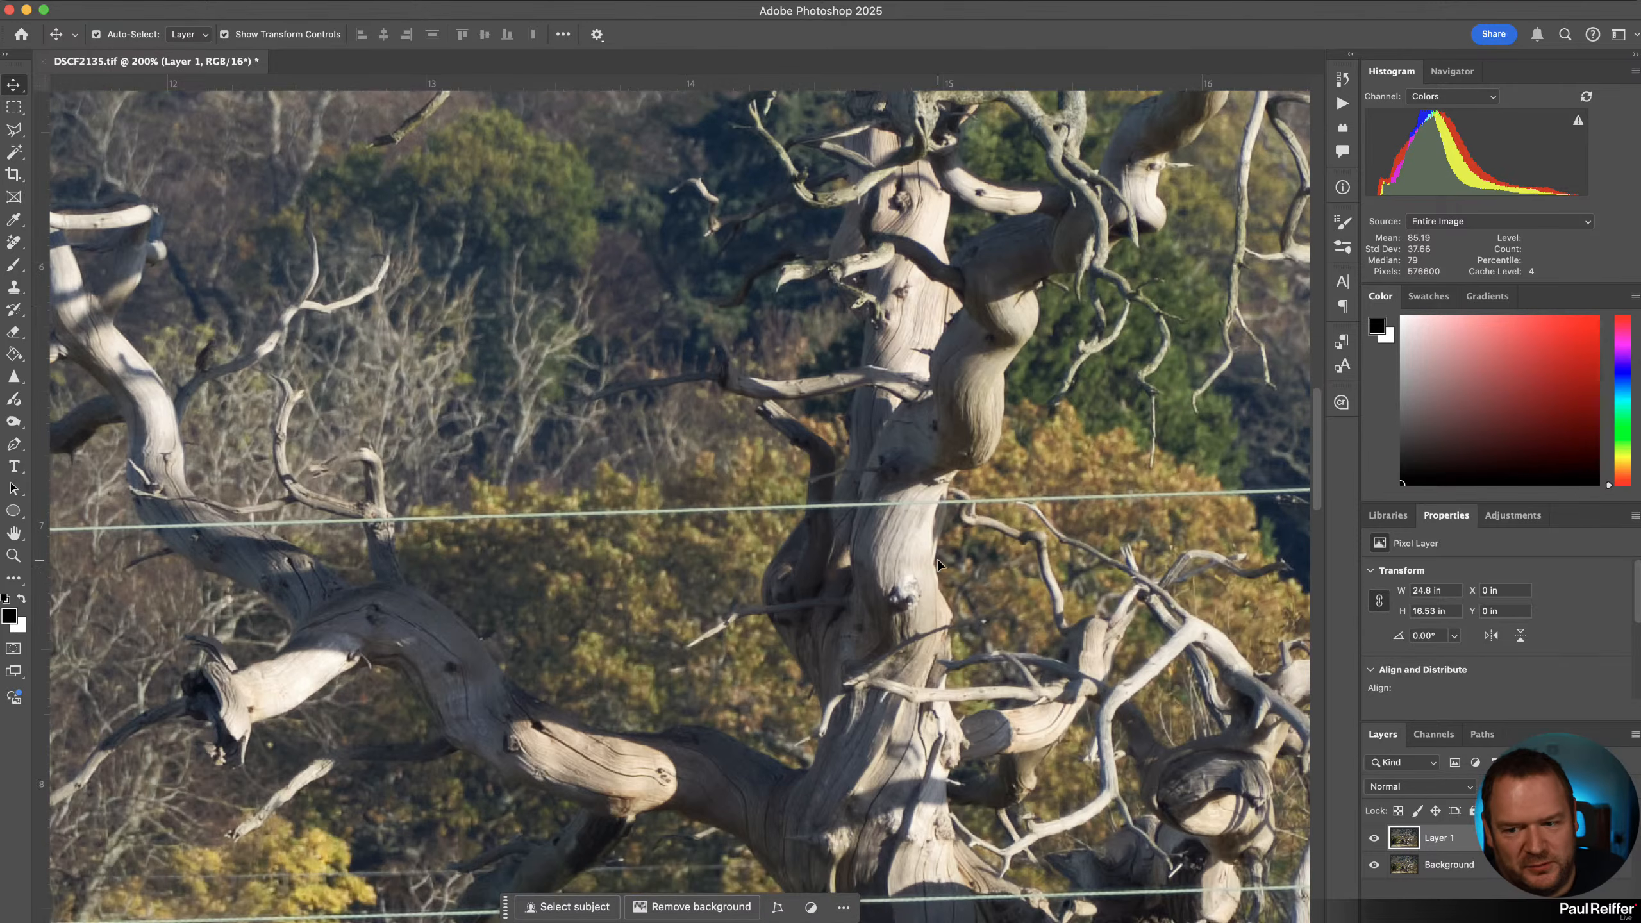
{"action": "key", "text": "z"}
{"action": "scroll", "coordinate": [808, 435], "scroll_direction": "down", "scroll_amount": 6}
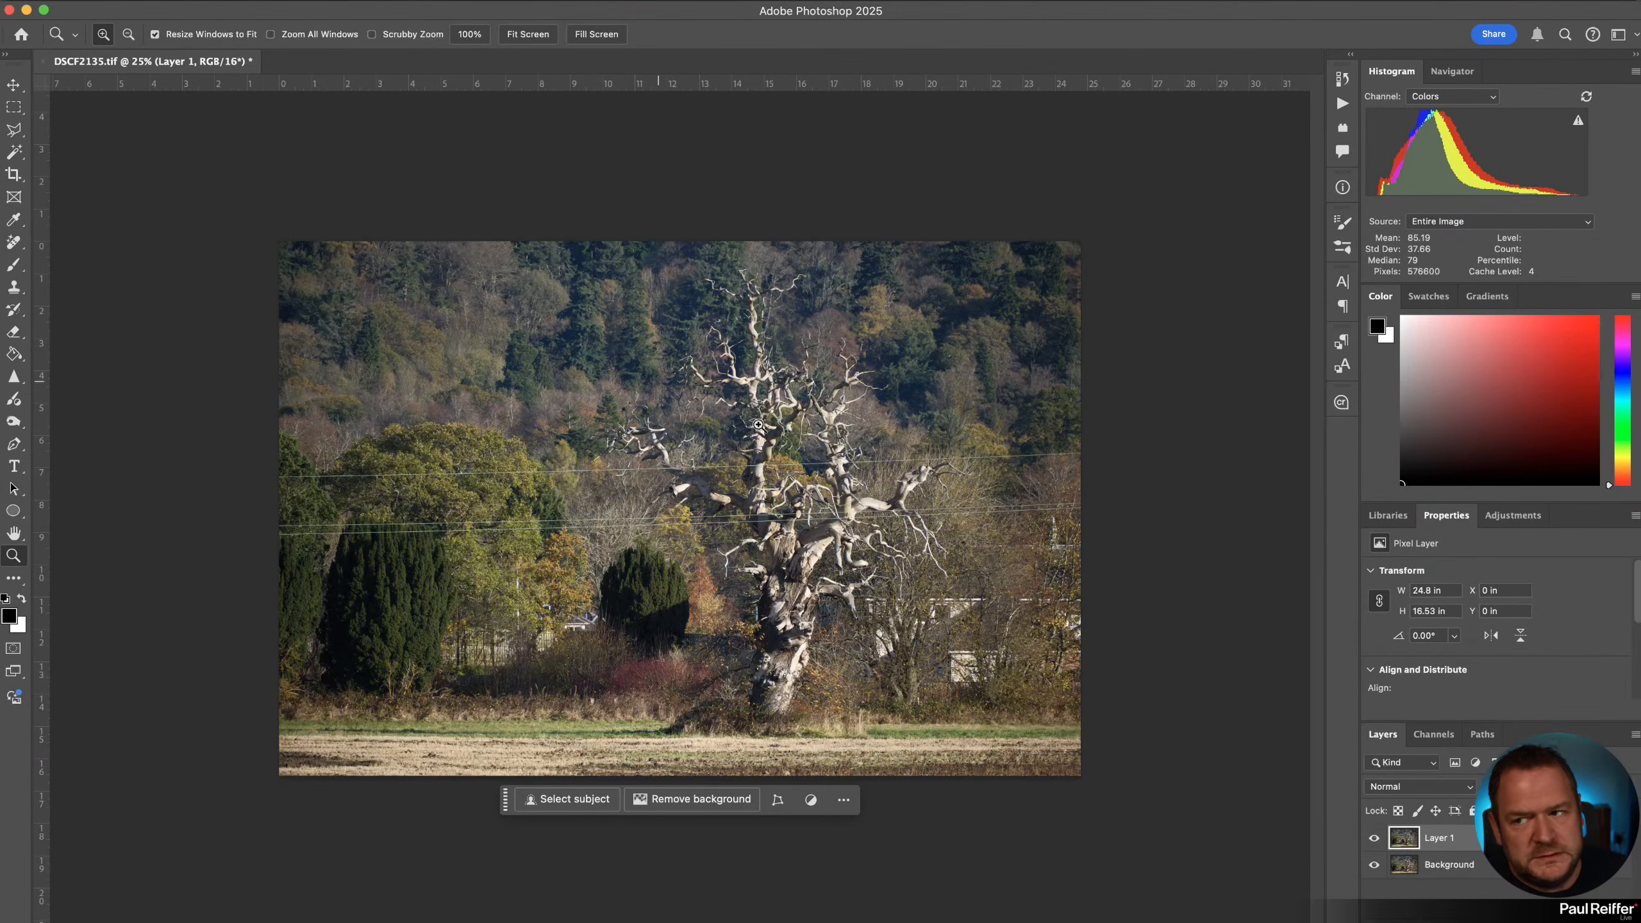
{"action": "left_click", "coordinate": [590, 481]}
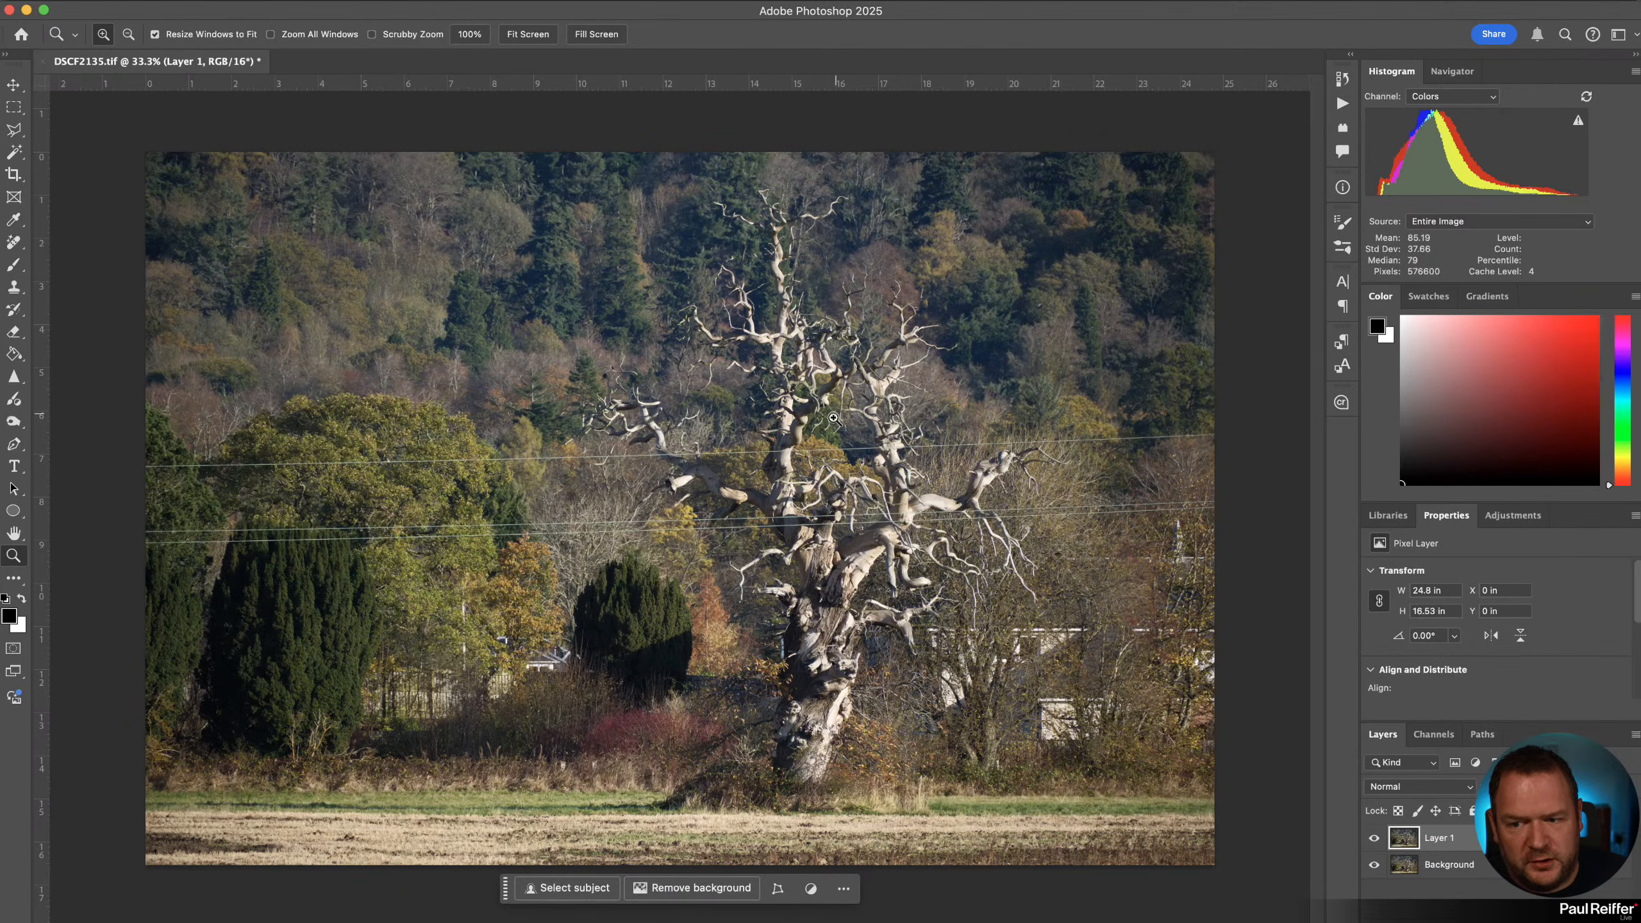
{"action": "left_click", "coordinate": [458, 301]}
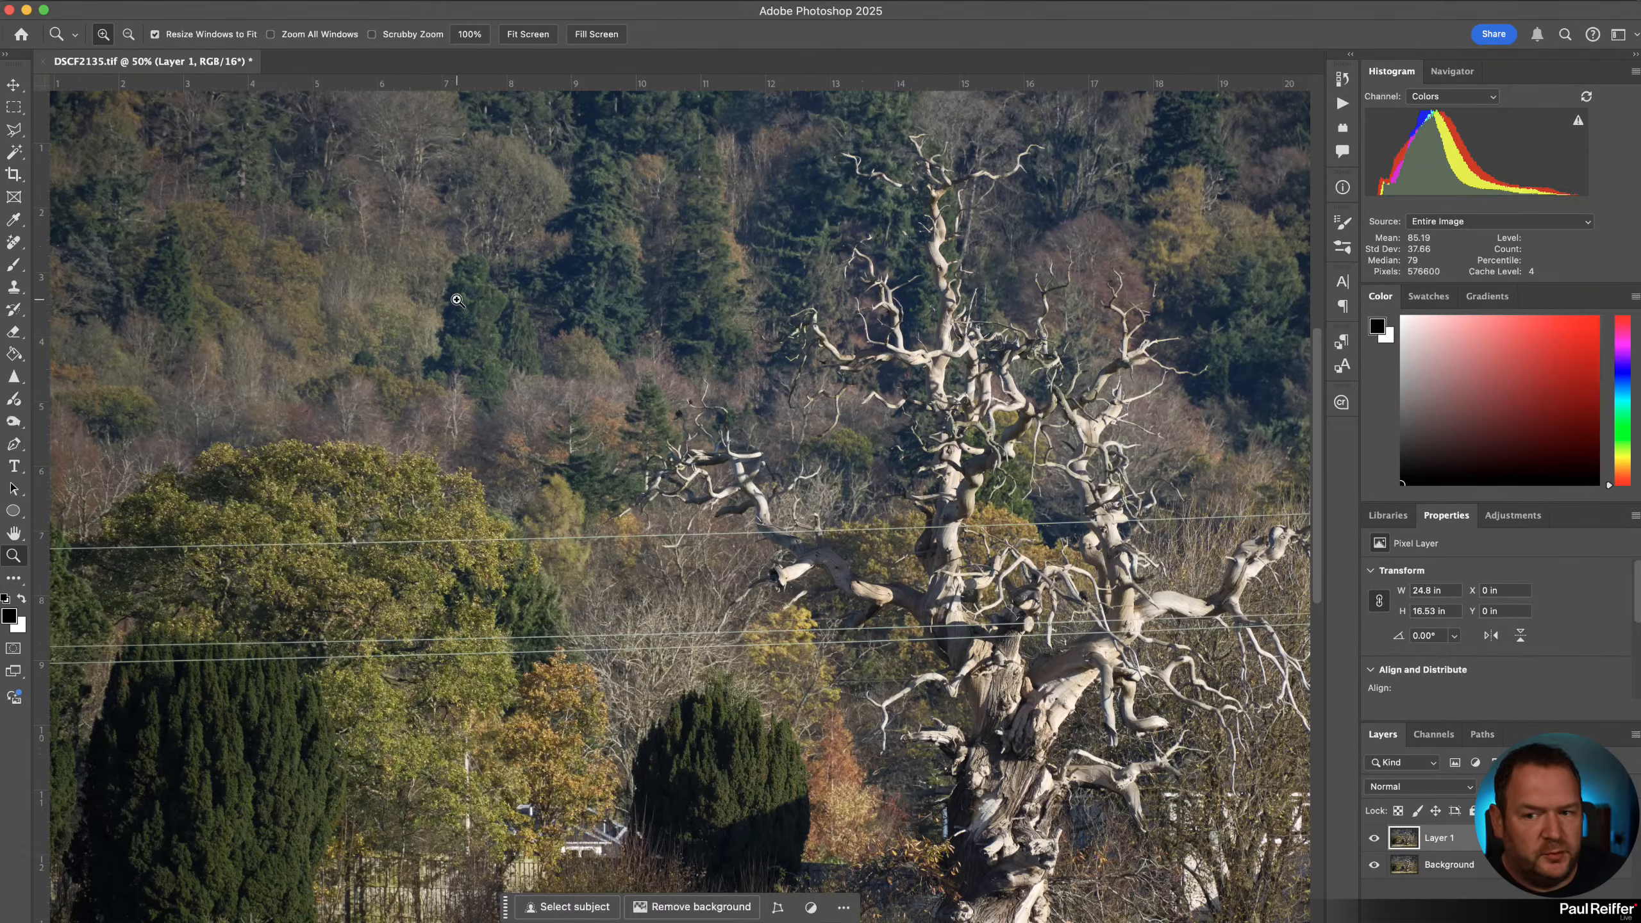
{"action": "left_click", "coordinate": [808, 384], "text": "alt"}
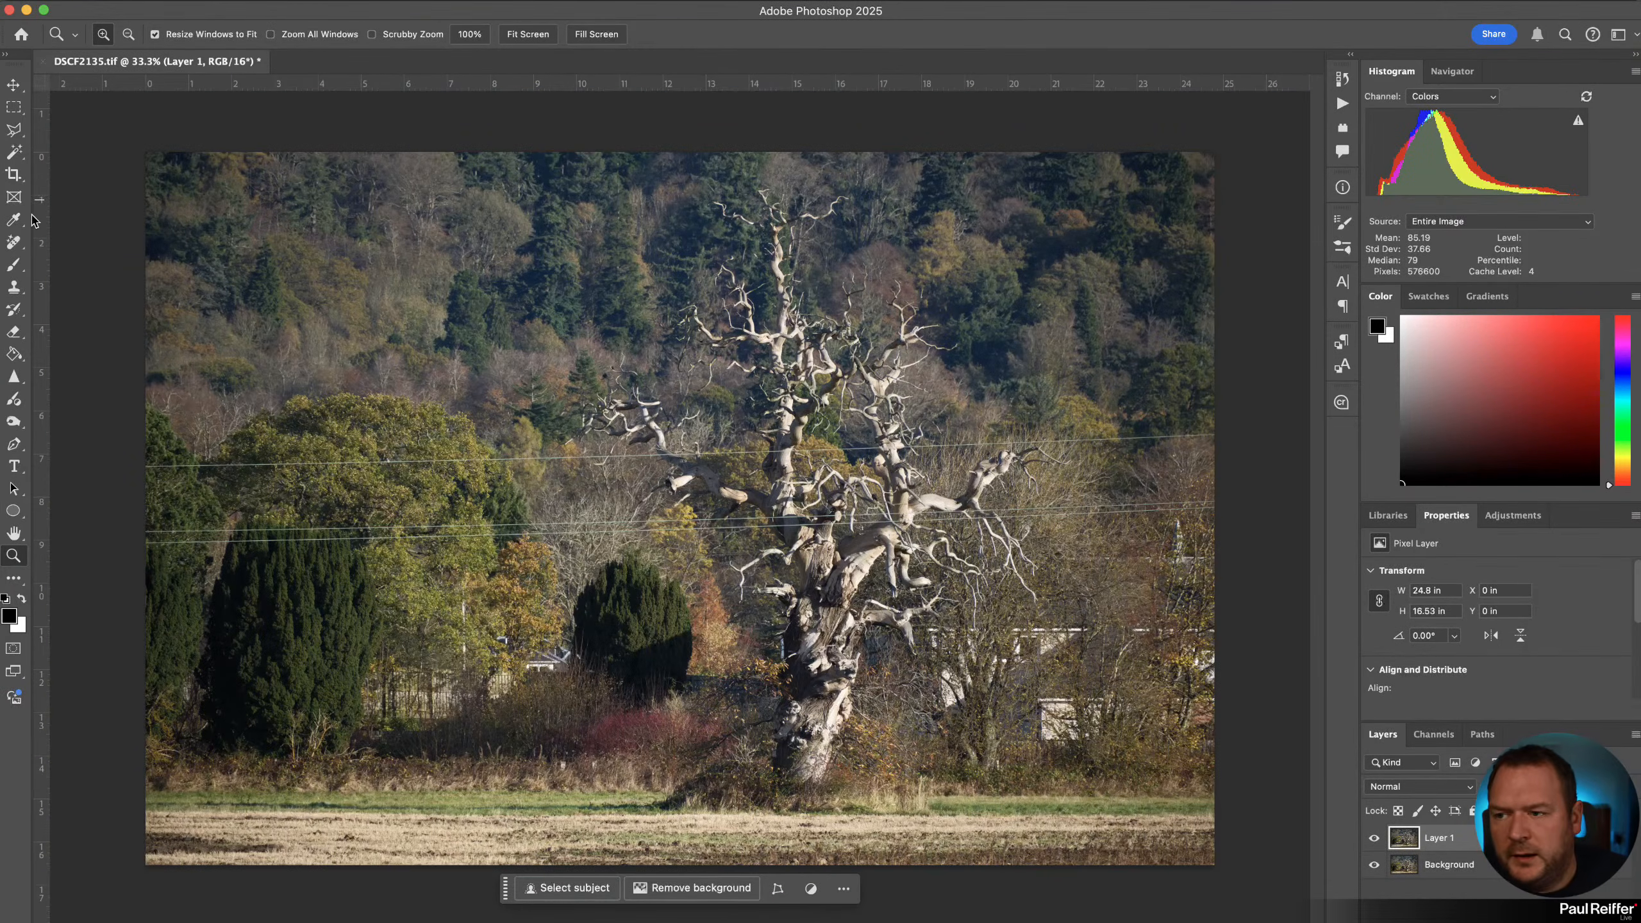
Remove the wires and cables automatically using the Remove Tool's Find distractions with Generative AI off.
{"action": "left_click", "coordinate": [14, 244]}
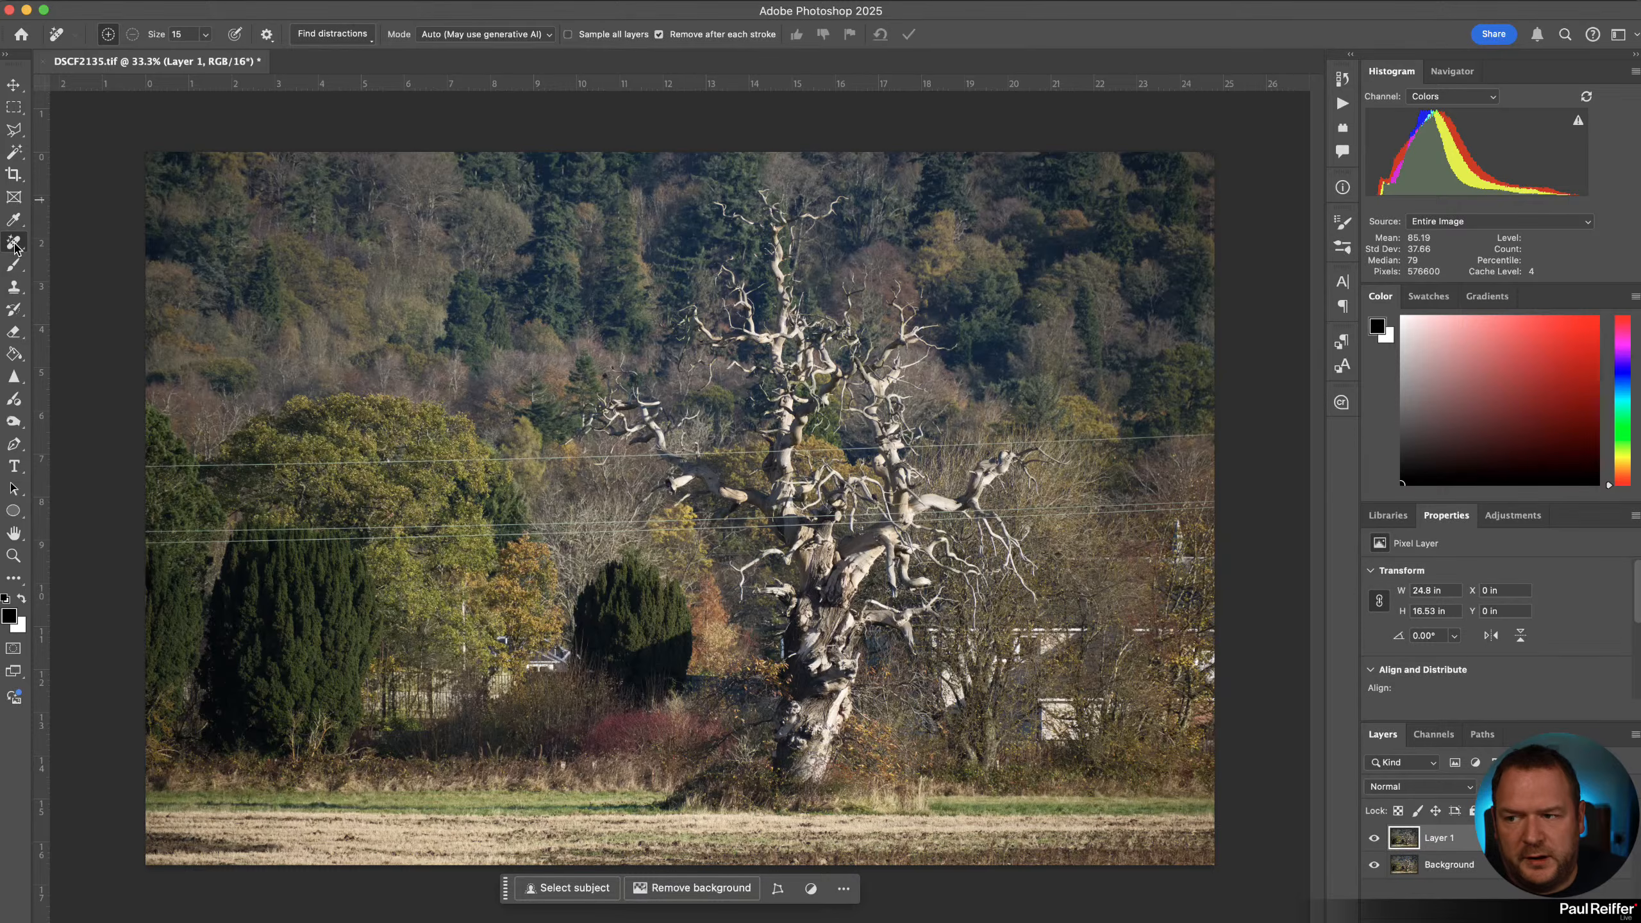
{"action": "right_click", "coordinate": [14, 248]}
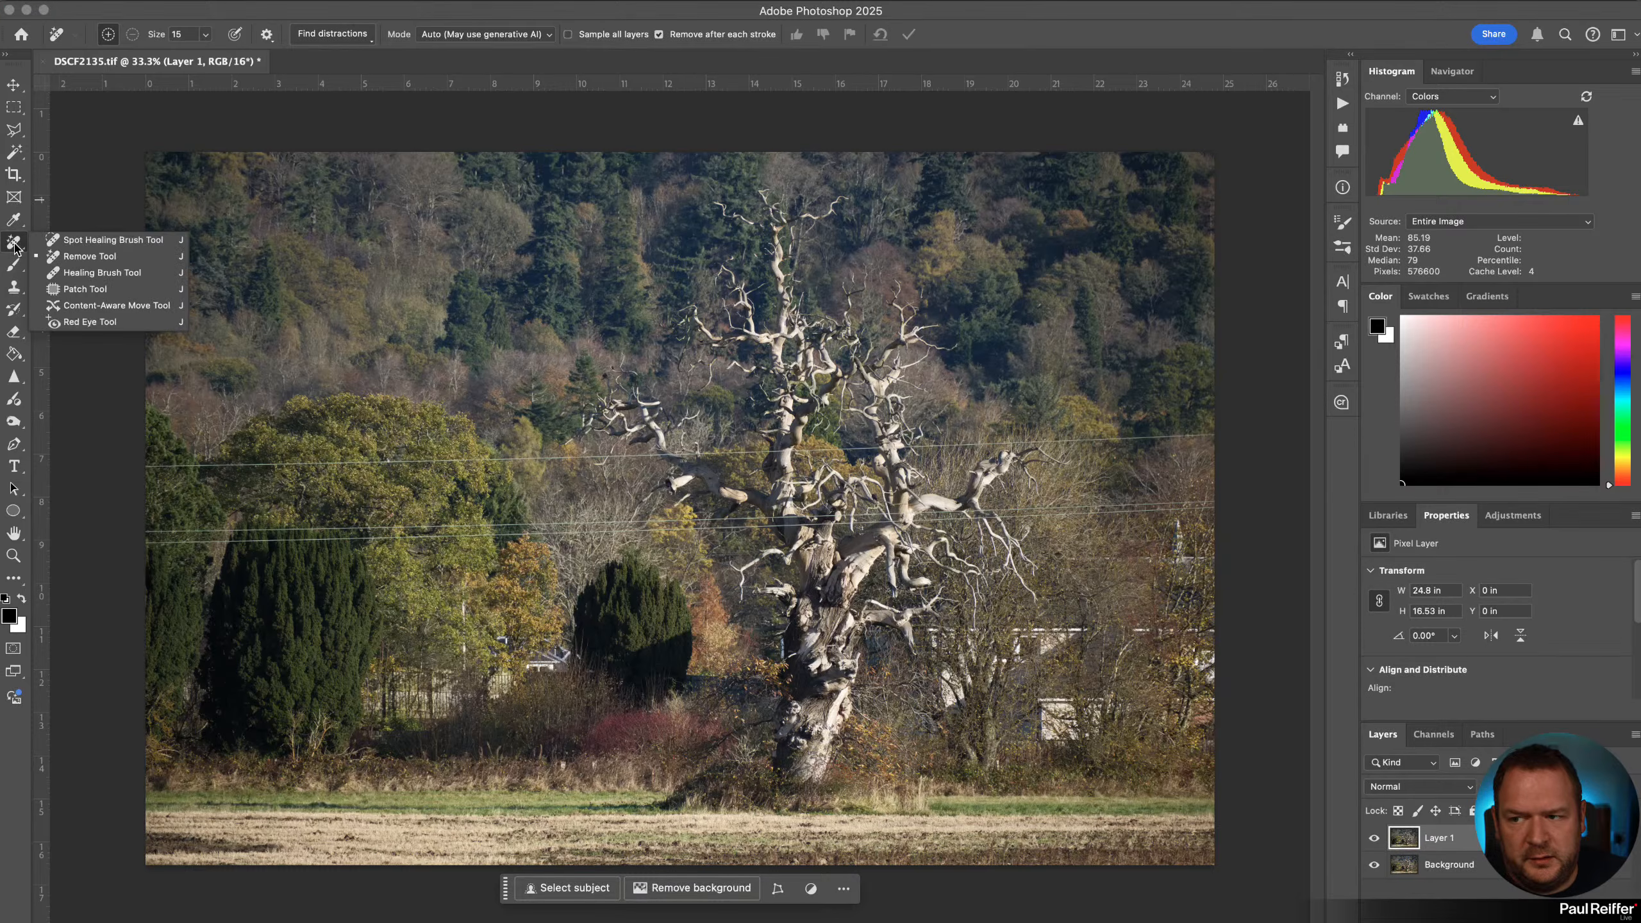
{"action": "left_click", "coordinate": [111, 261]}
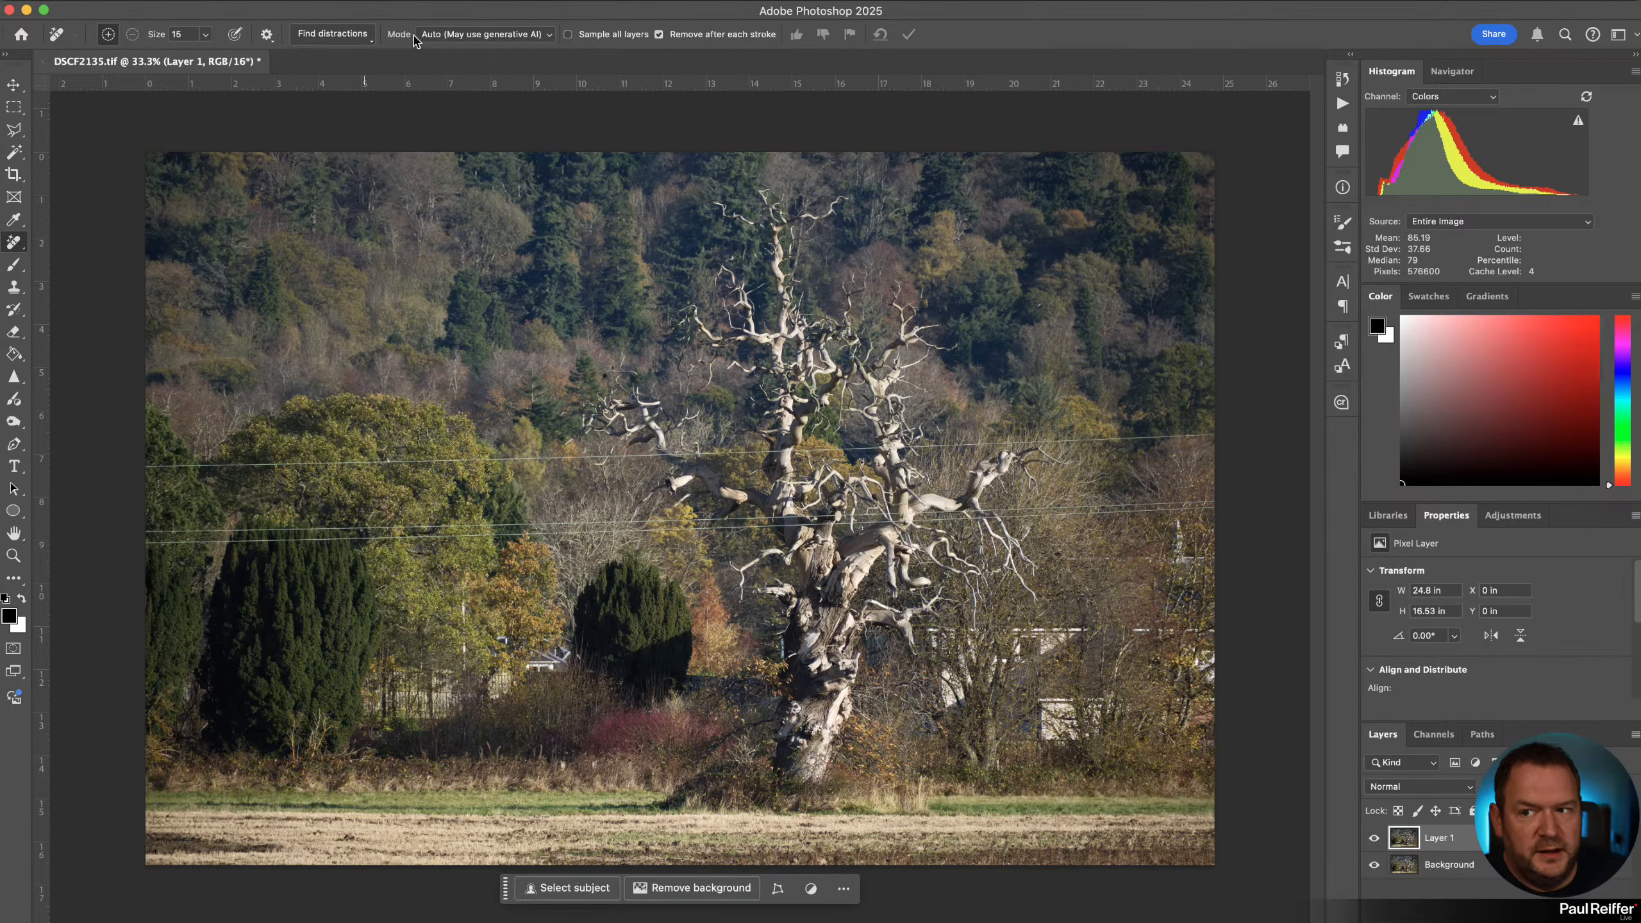
{"action": "left_click", "coordinate": [488, 35]}
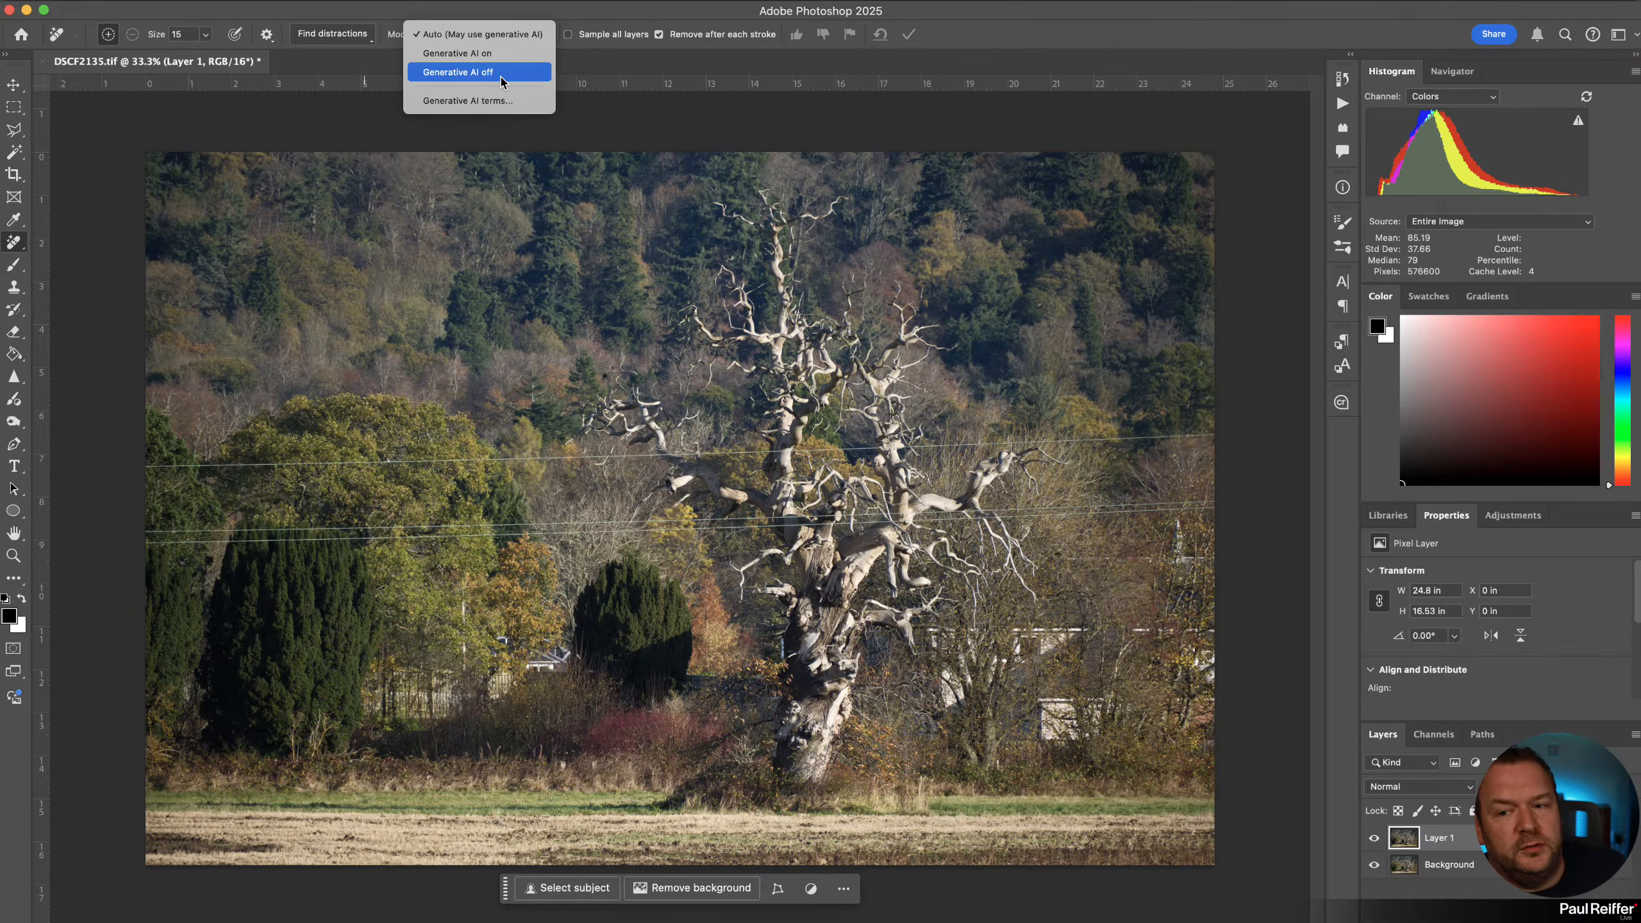
{"action": "left_click", "coordinate": [502, 72]}
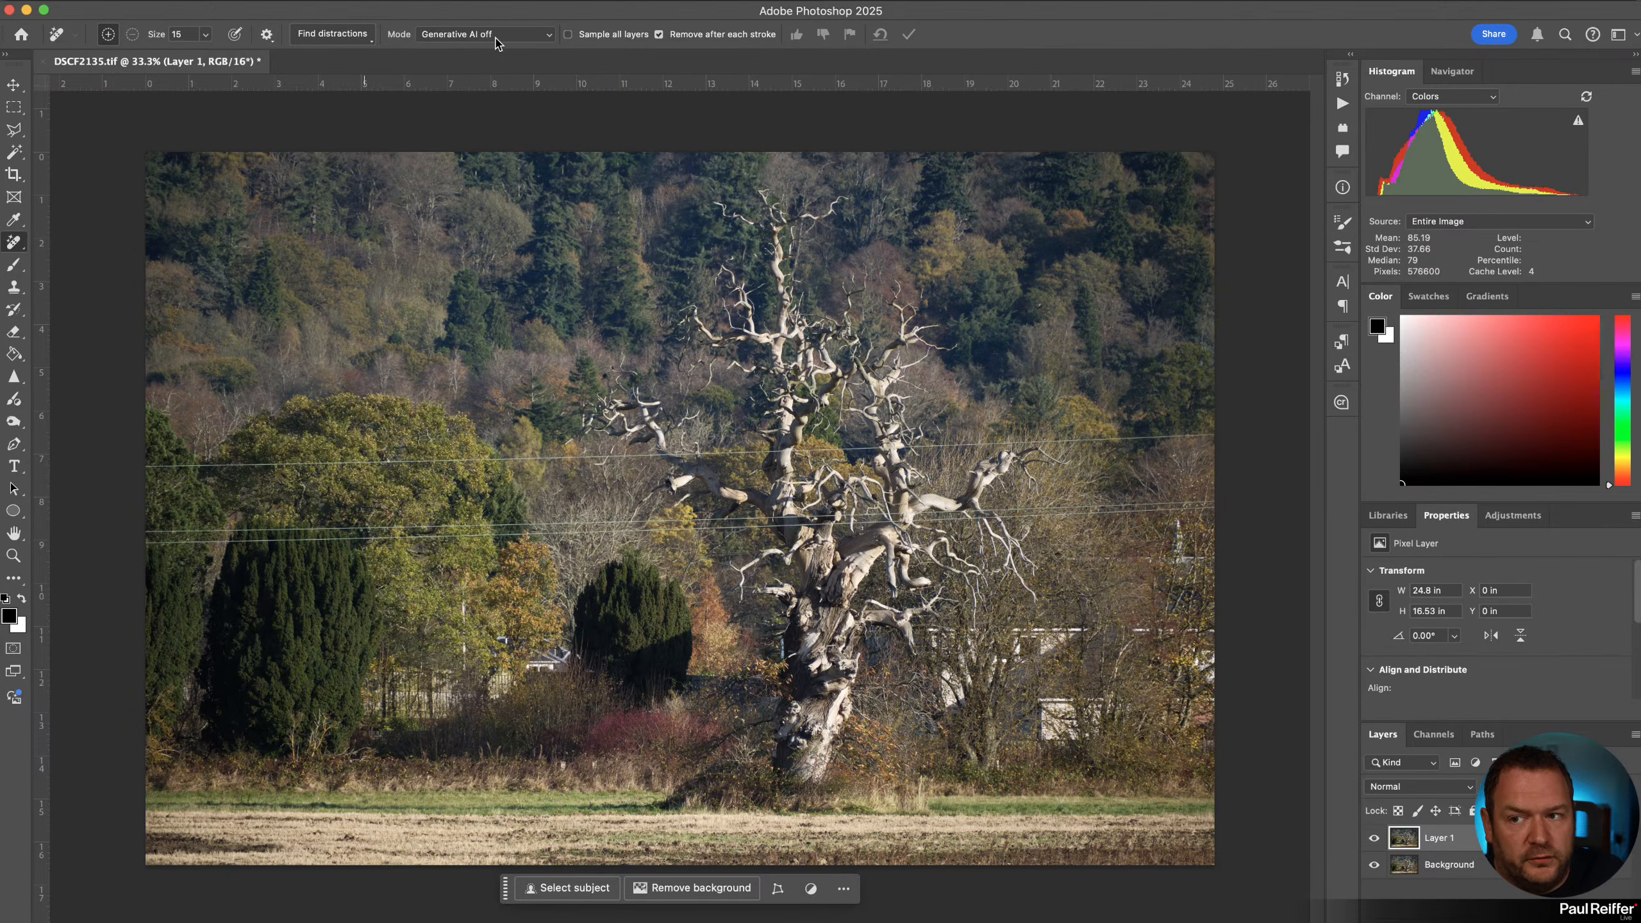
{"action": "left_click", "coordinate": [342, 36]}
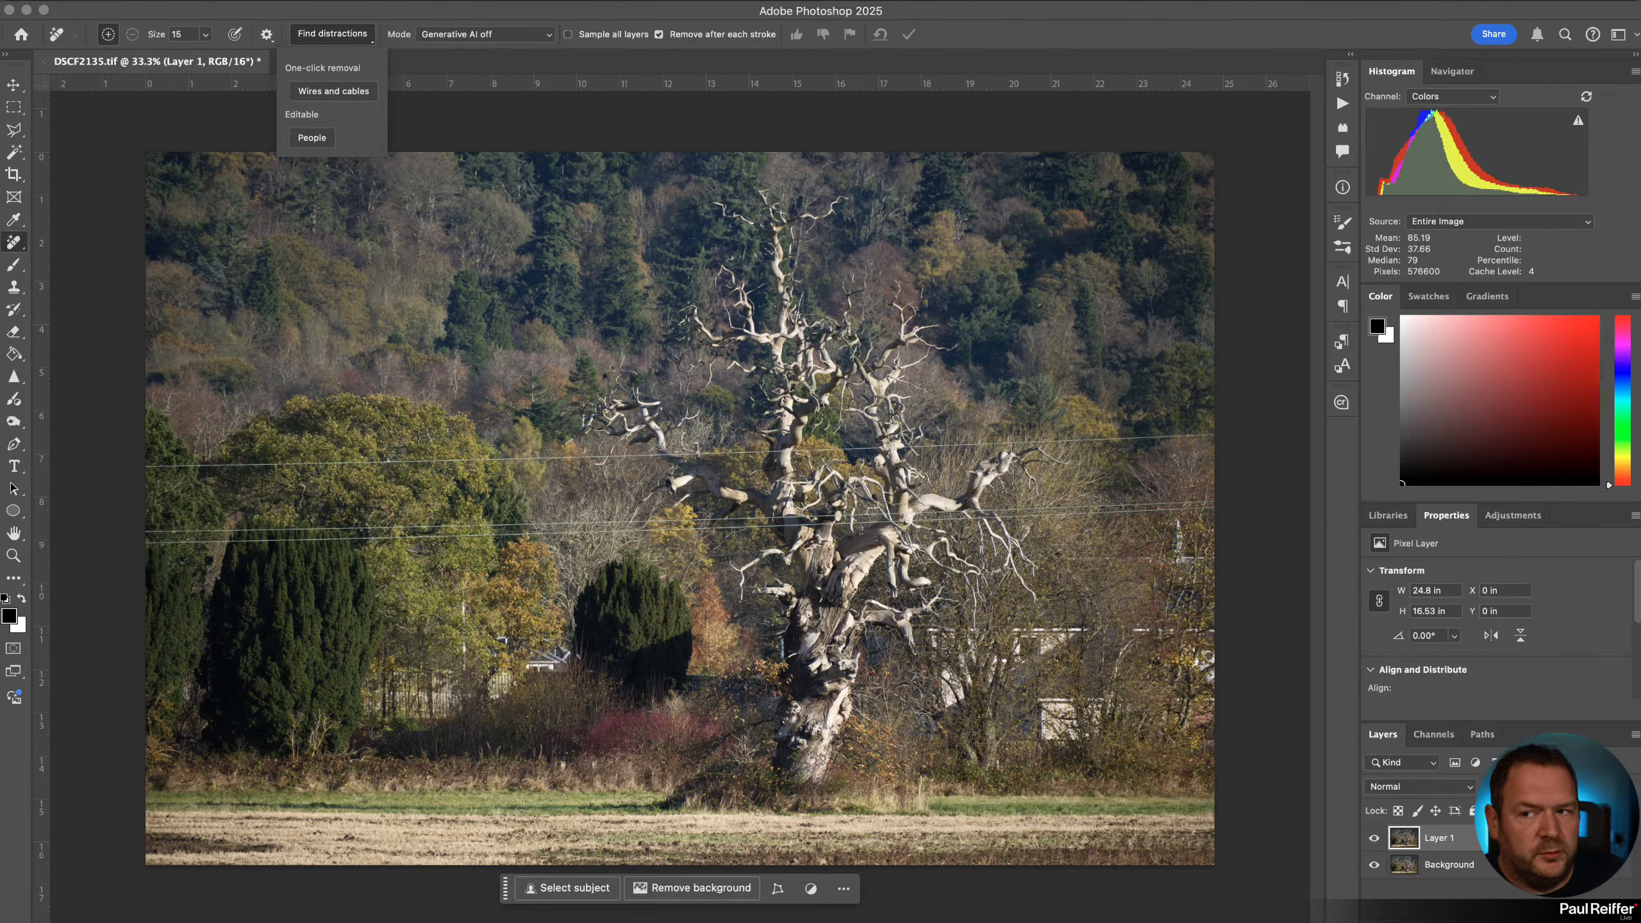
{"action": "left_click", "coordinate": [344, 95]}
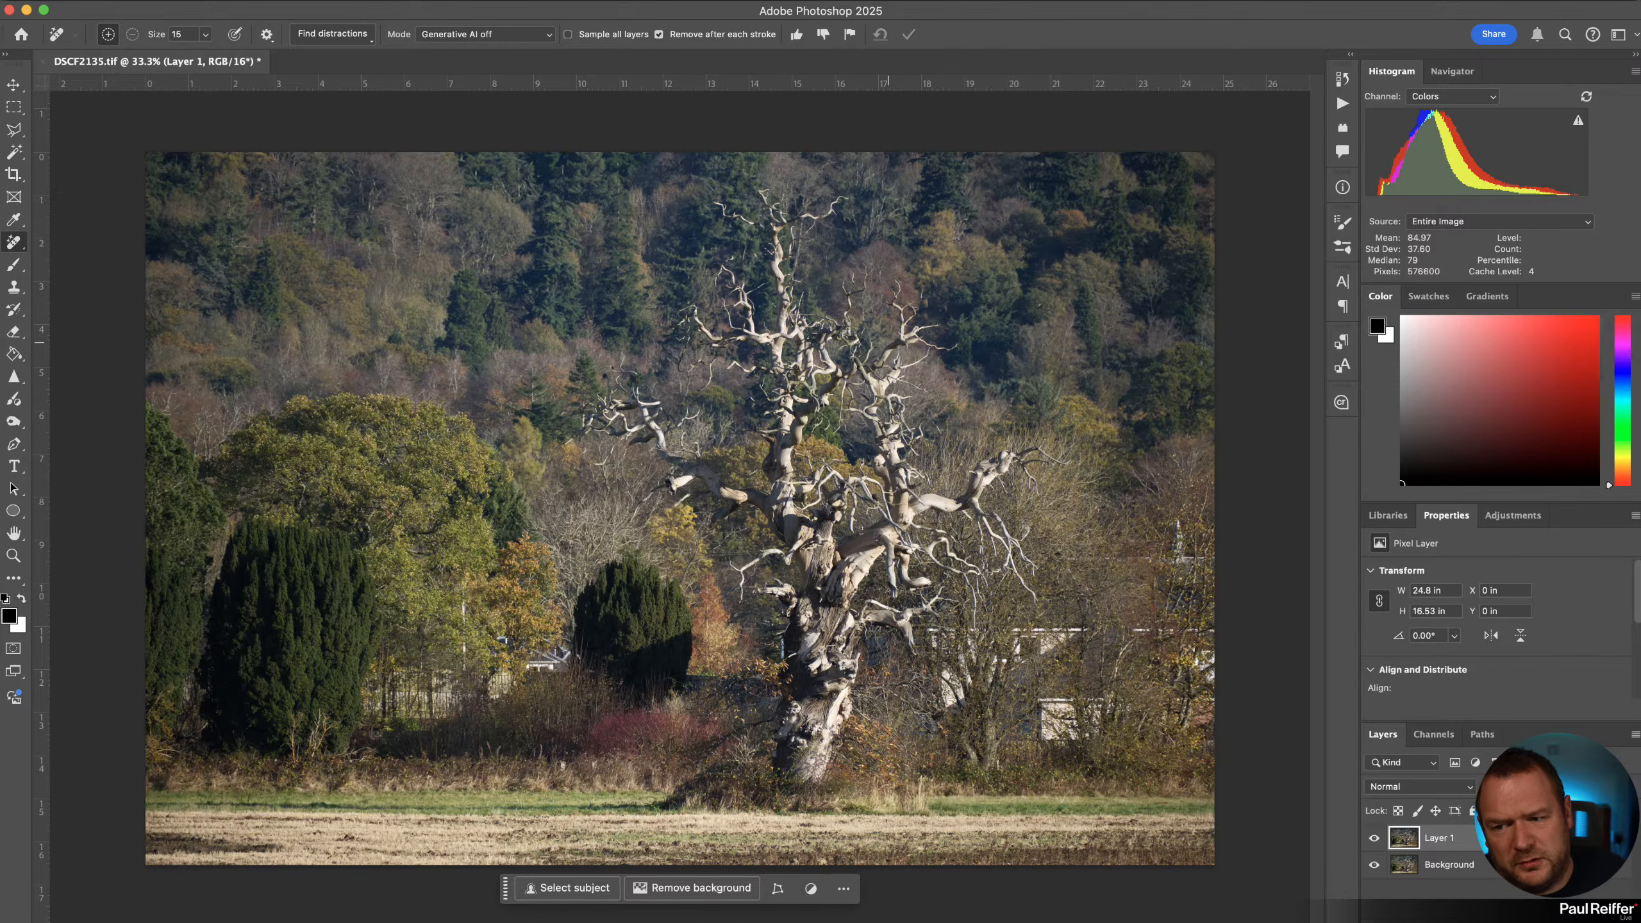
Toggle Layer 1's visibility to compare the photo with and without wires, also zoomed in on the trunk.
{"action": "left_click", "coordinate": [1375, 839]}
{"action": "left_click", "coordinate": [1374, 839]}
{"action": "left_click", "coordinate": [1375, 839]}
{"action": "left_click", "coordinate": [1376, 839]}
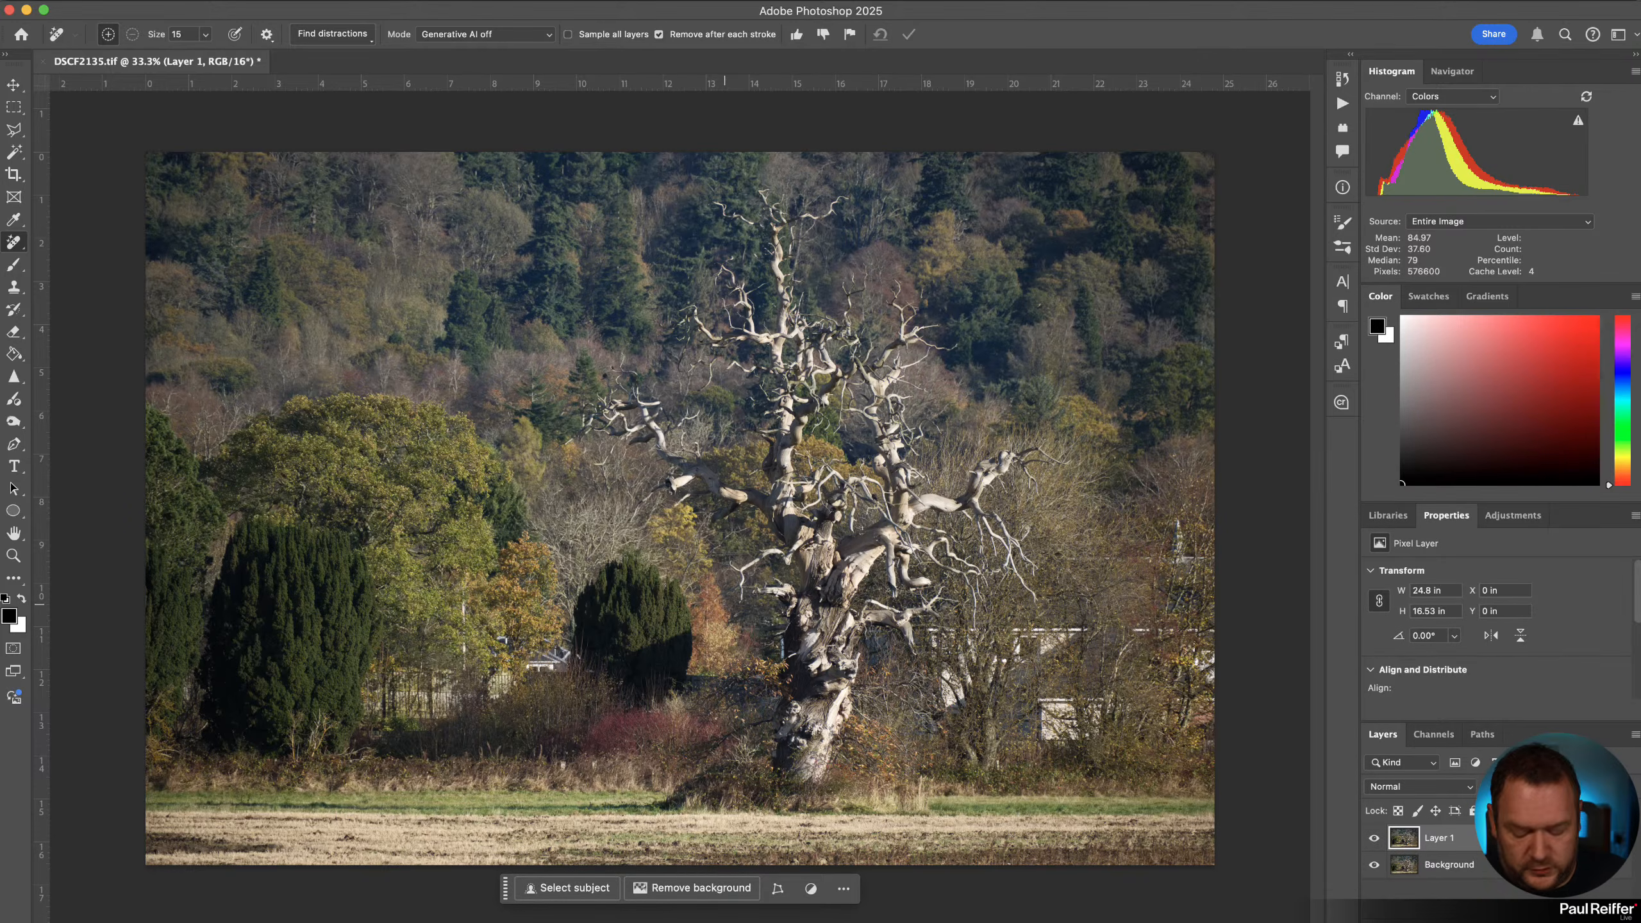
{"action": "key", "text": "z"}
{"action": "left_click_drag", "start_coordinate": [534, 386], "coordinate": [982, 619]}
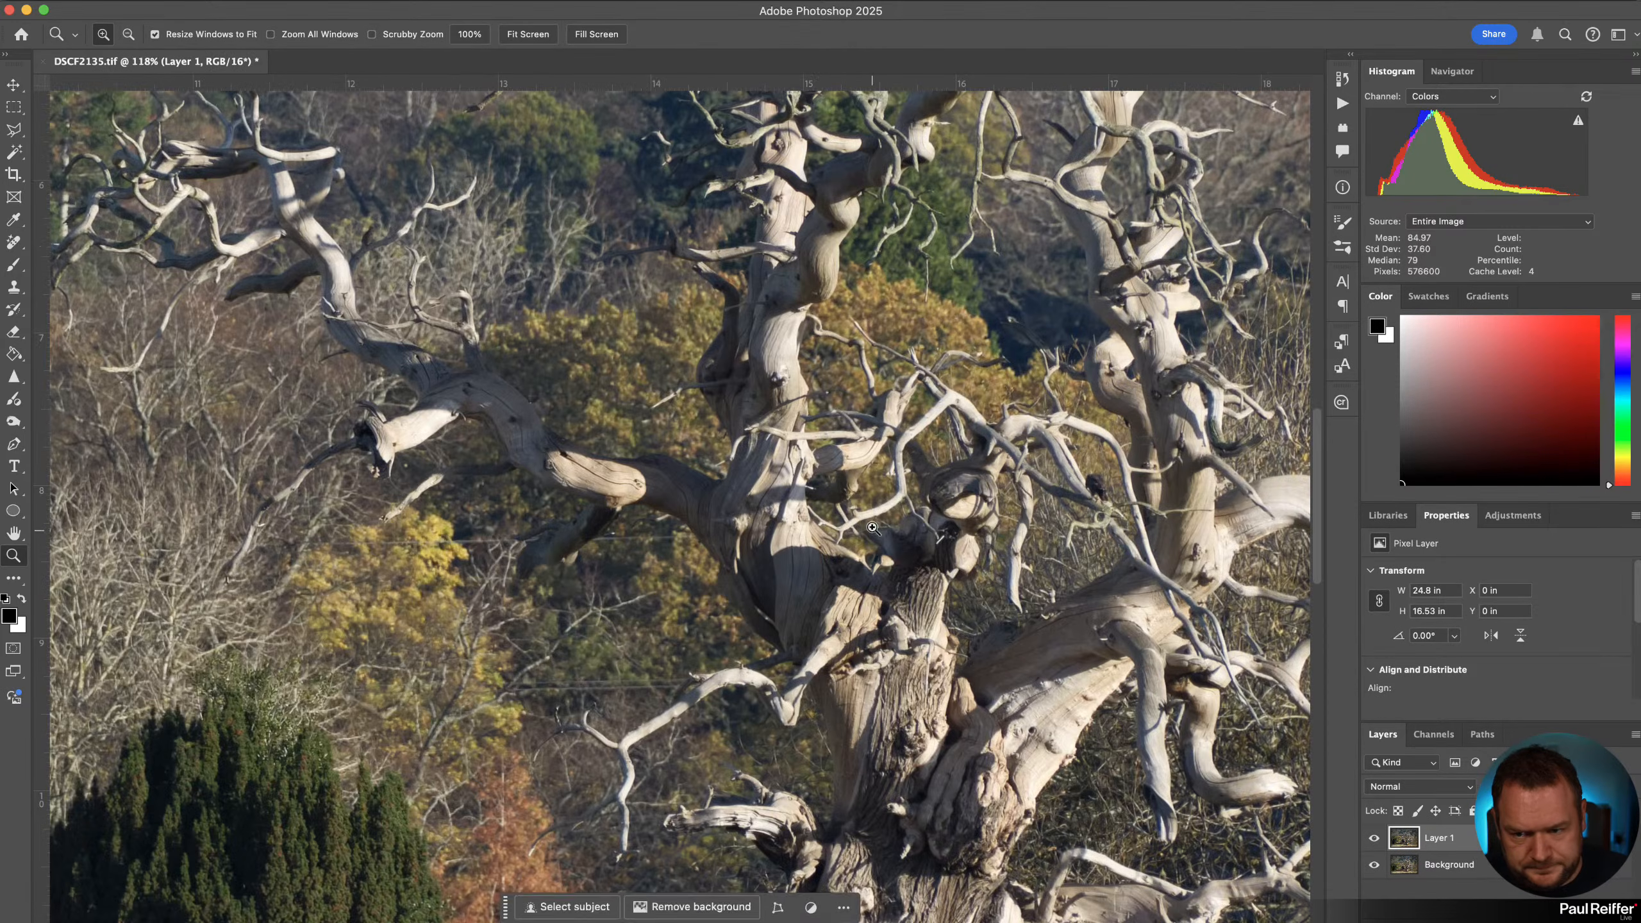
{"action": "left_click", "coordinate": [872, 529]}
{"action": "left_click", "coordinate": [1374, 838]}
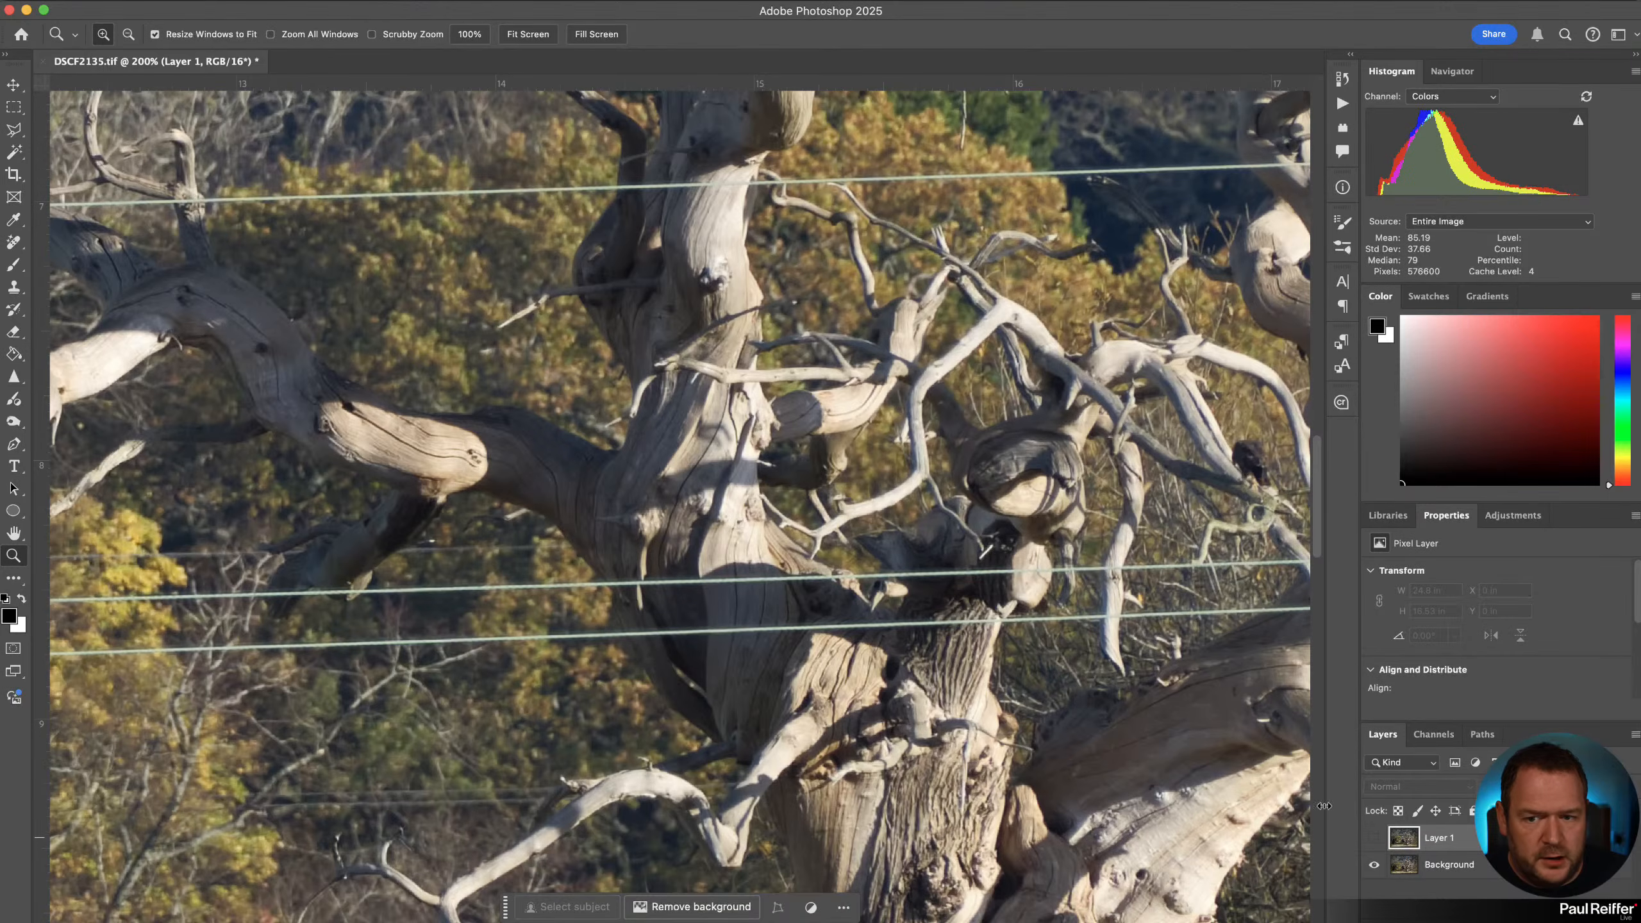
{"action": "scroll", "coordinate": [1288, 743], "scroll_direction": "up", "scroll_amount": 5}
{"action": "left_click", "coordinate": [1375, 839]}
{"action": "left_click", "coordinate": [1376, 840]}
{"action": "left_click", "coordinate": [1375, 839]}
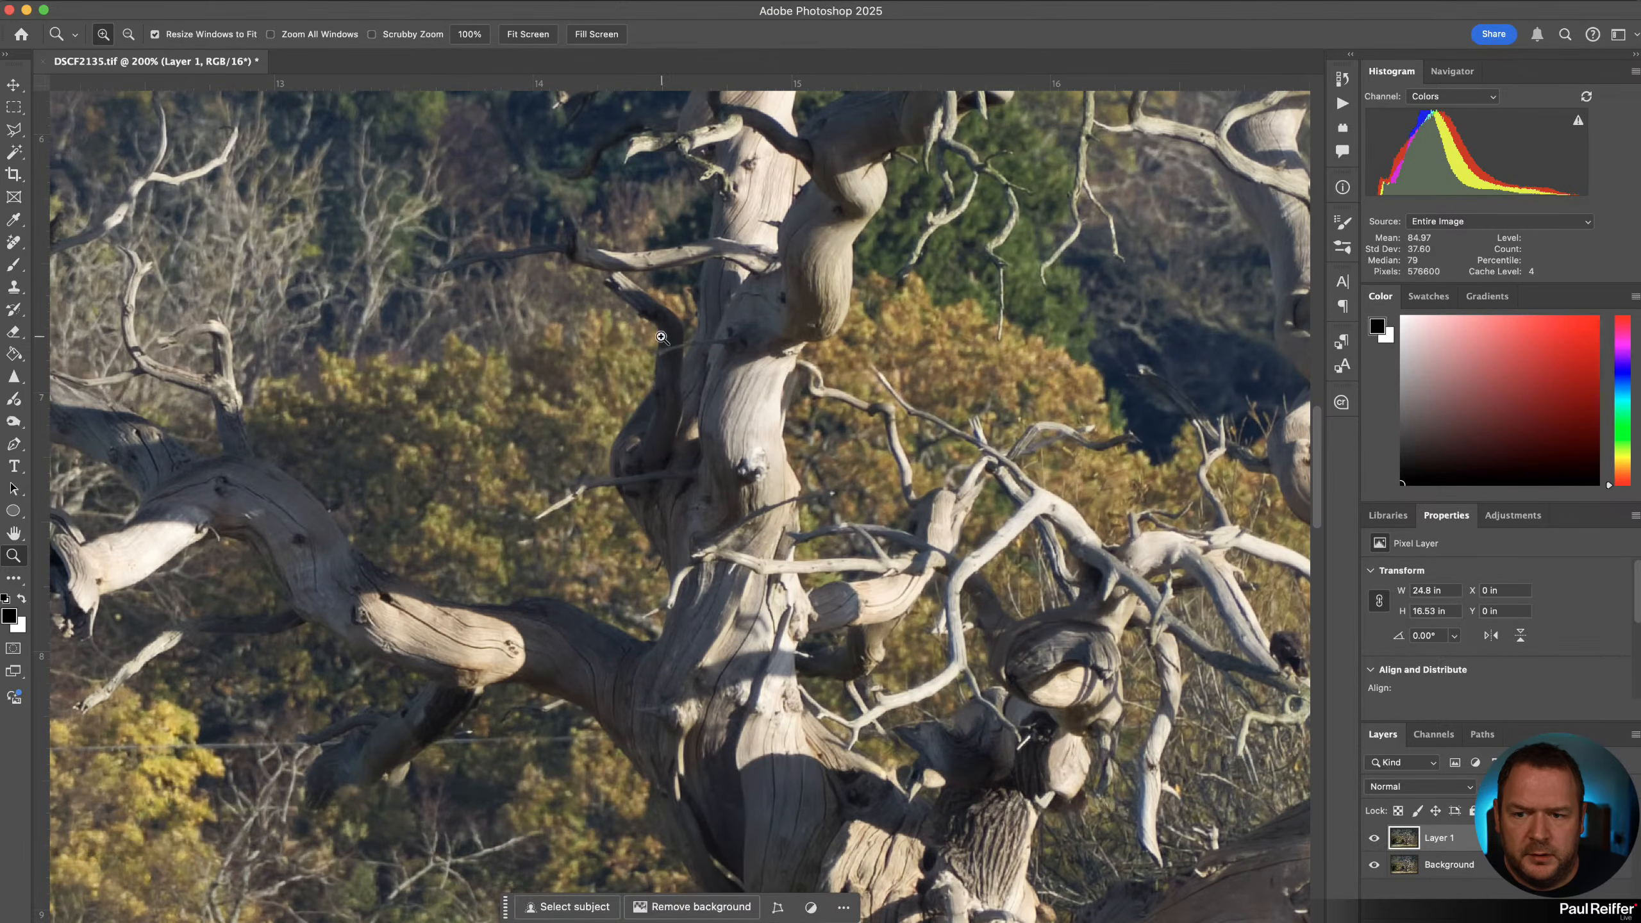
Zoom in to 400% on the upper trunk and toggle Layer 1 off and on to compare the wire removal.
{"action": "left_click", "coordinate": [860, 374]}
{"action": "left_click", "coordinate": [860, 373]}
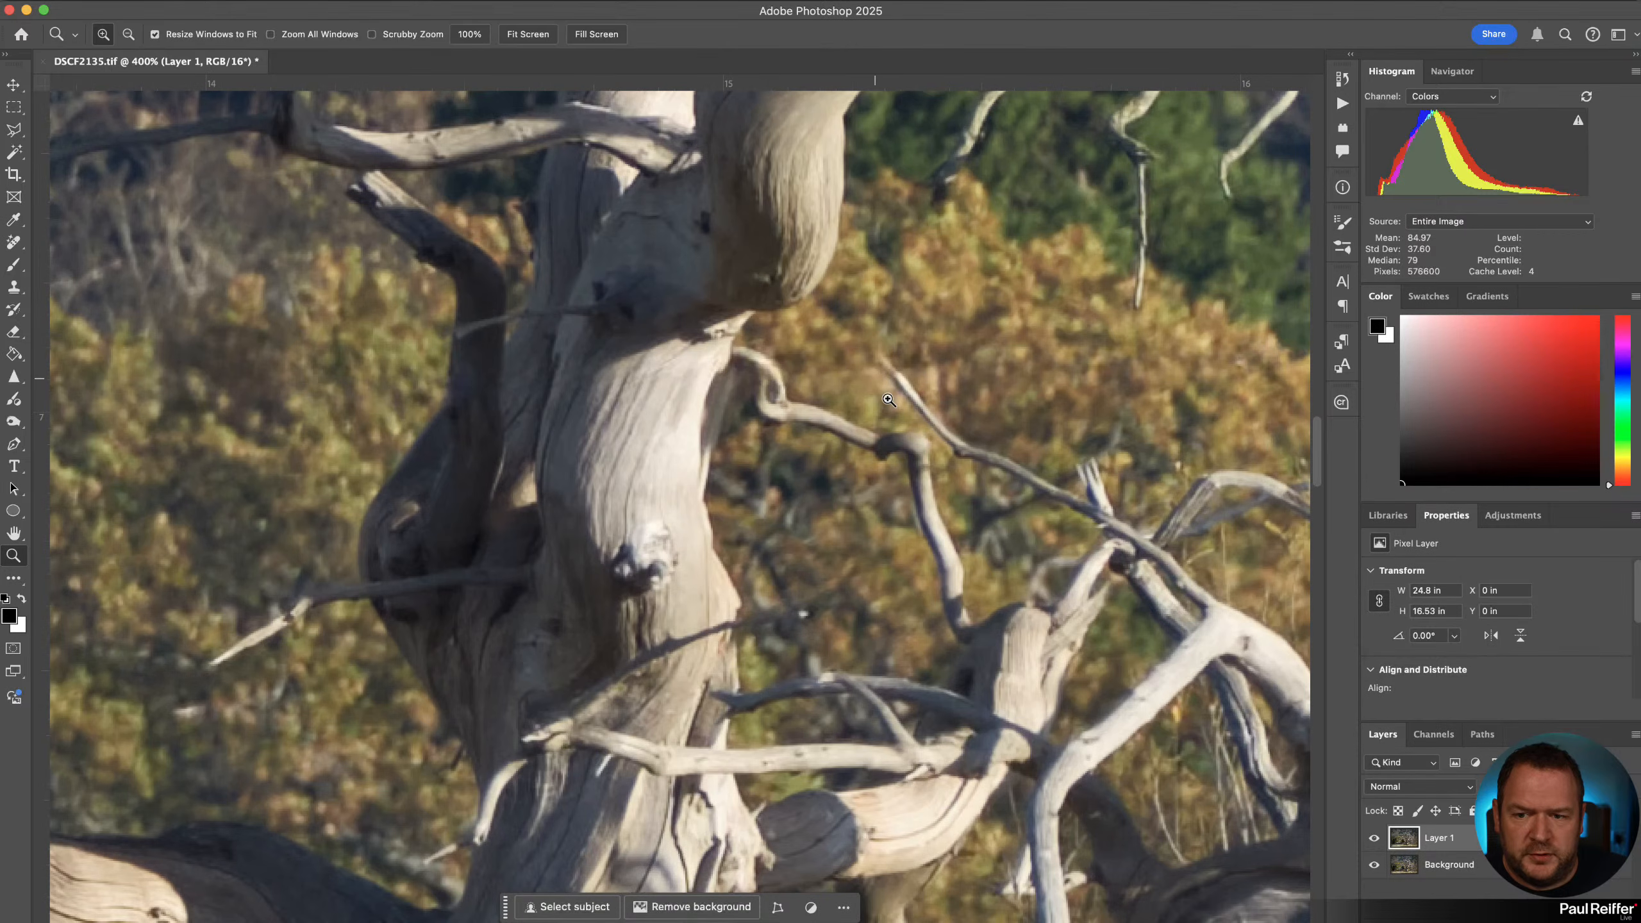
{"action": "left_click", "coordinate": [1369, 838]}
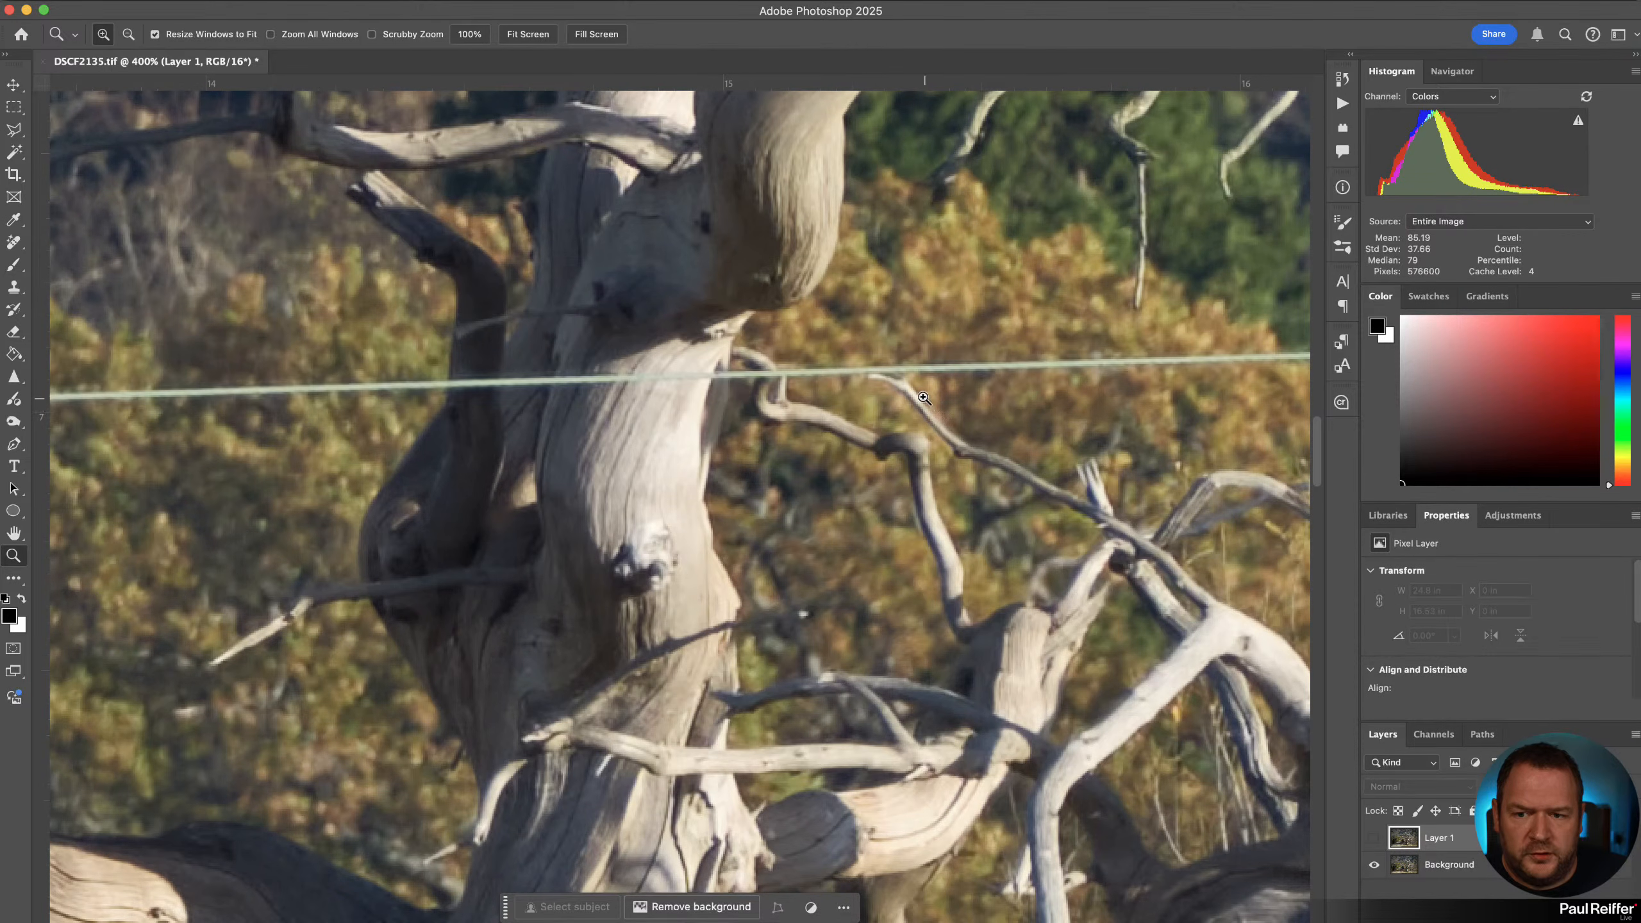
{"action": "left_click", "coordinate": [1373, 839]}
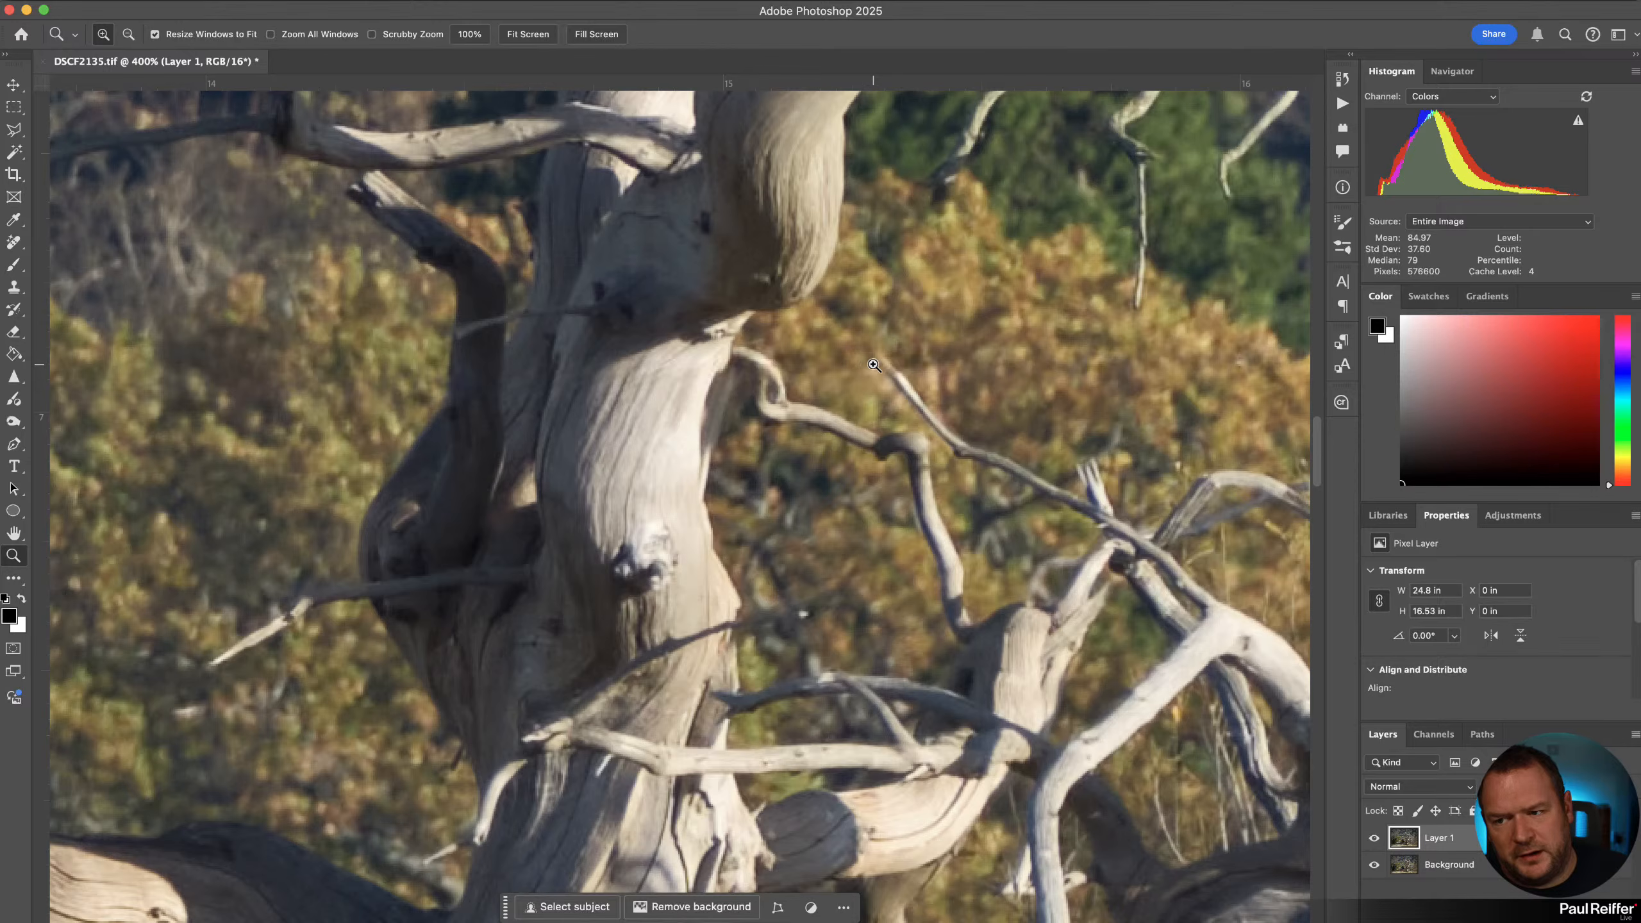
Pan along the wire's path across the lower trunk and toggle Layer 1 repeatedly to compare before and after.
{"action": "left_click_drag", "start_coordinate": [911, 408], "coordinate": [281, 336]}
{"action": "left_click", "coordinate": [1373, 838]}
{"action": "left_click_drag", "start_coordinate": [973, 451], "coordinate": [578, 535]}
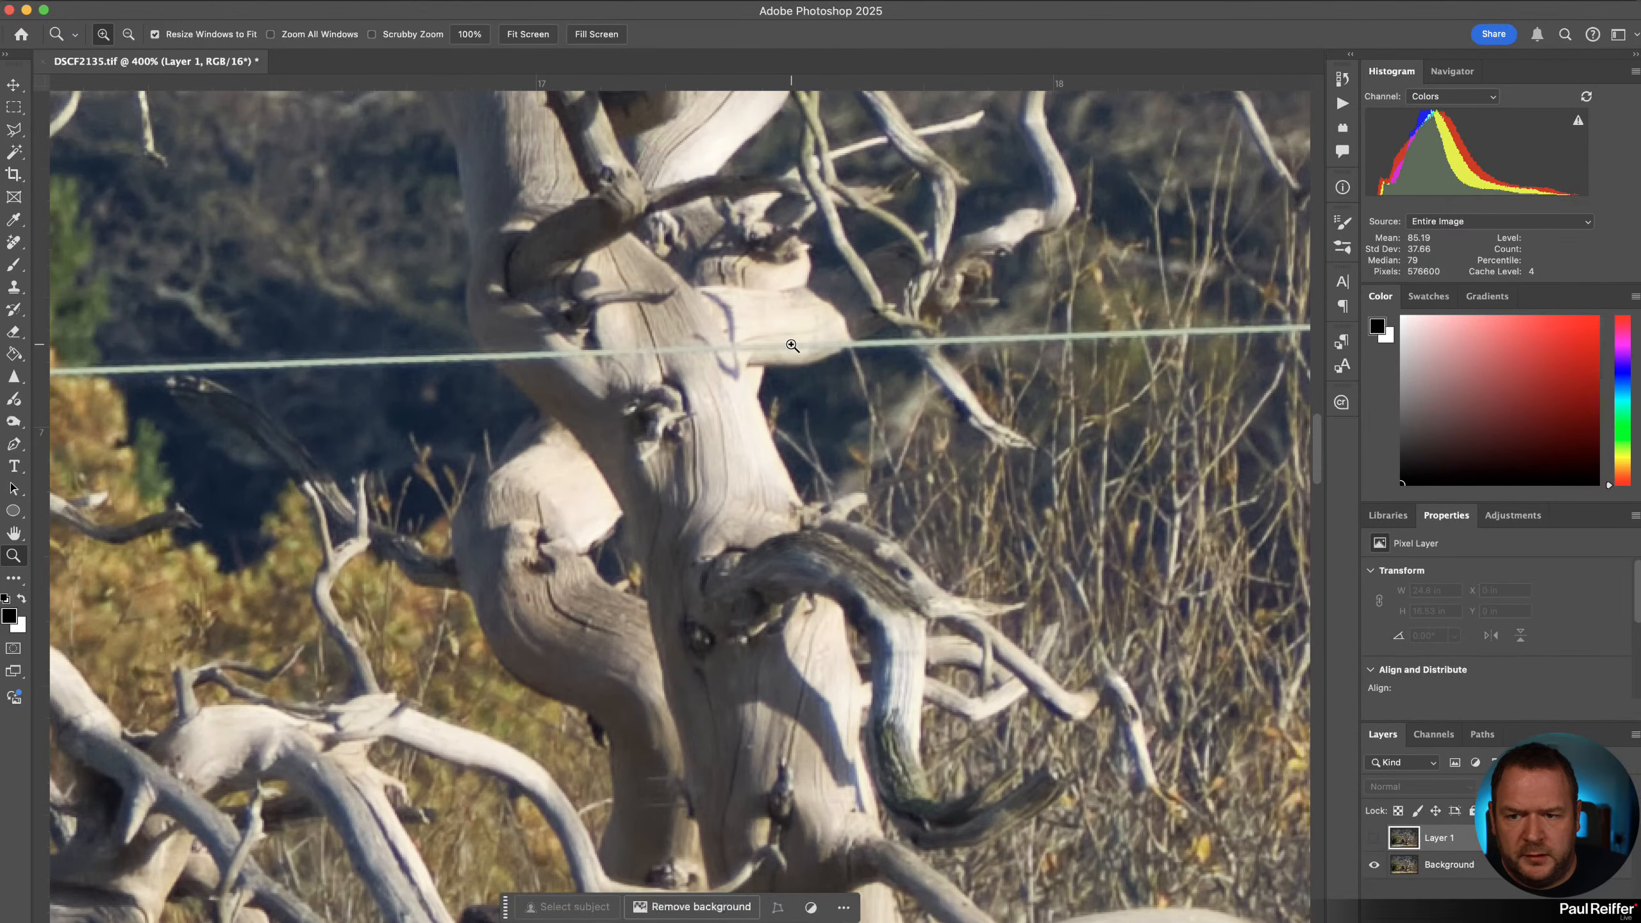
{"action": "left_click", "coordinate": [1373, 838]}
{"action": "left_click", "coordinate": [1373, 839]}
{"action": "left_click", "coordinate": [1372, 838]}
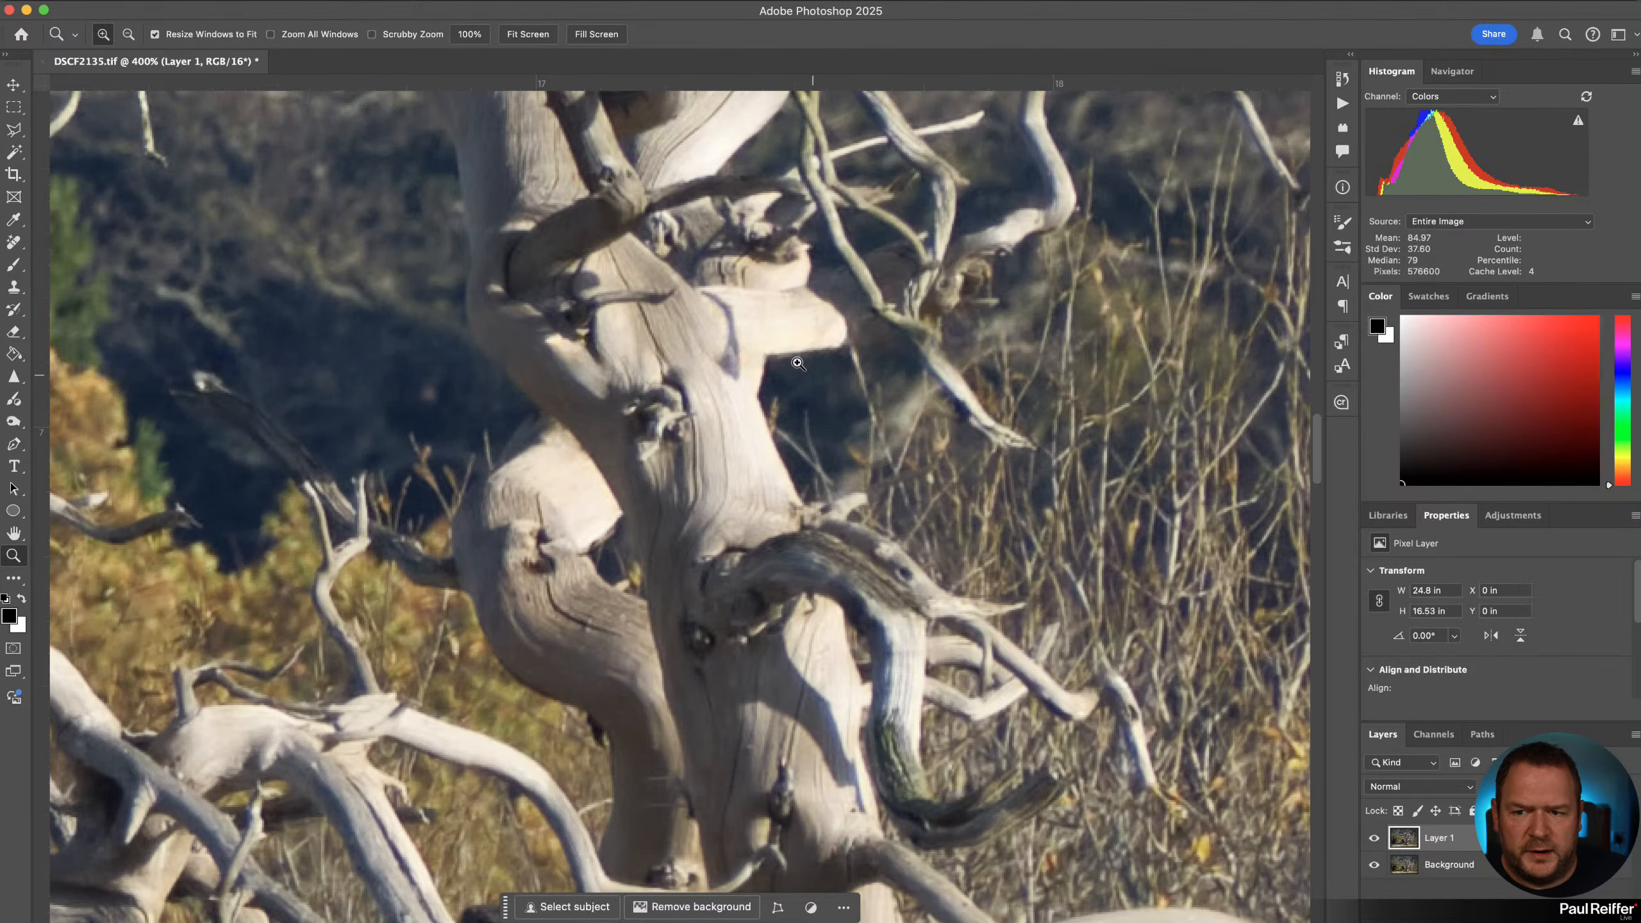
{"action": "left_click", "coordinate": [1373, 839]}
{"action": "left_click", "coordinate": [1372, 838]}
{"action": "left_click", "coordinate": [1373, 838]}
{"action": "left_click", "coordinate": [1372, 838]}
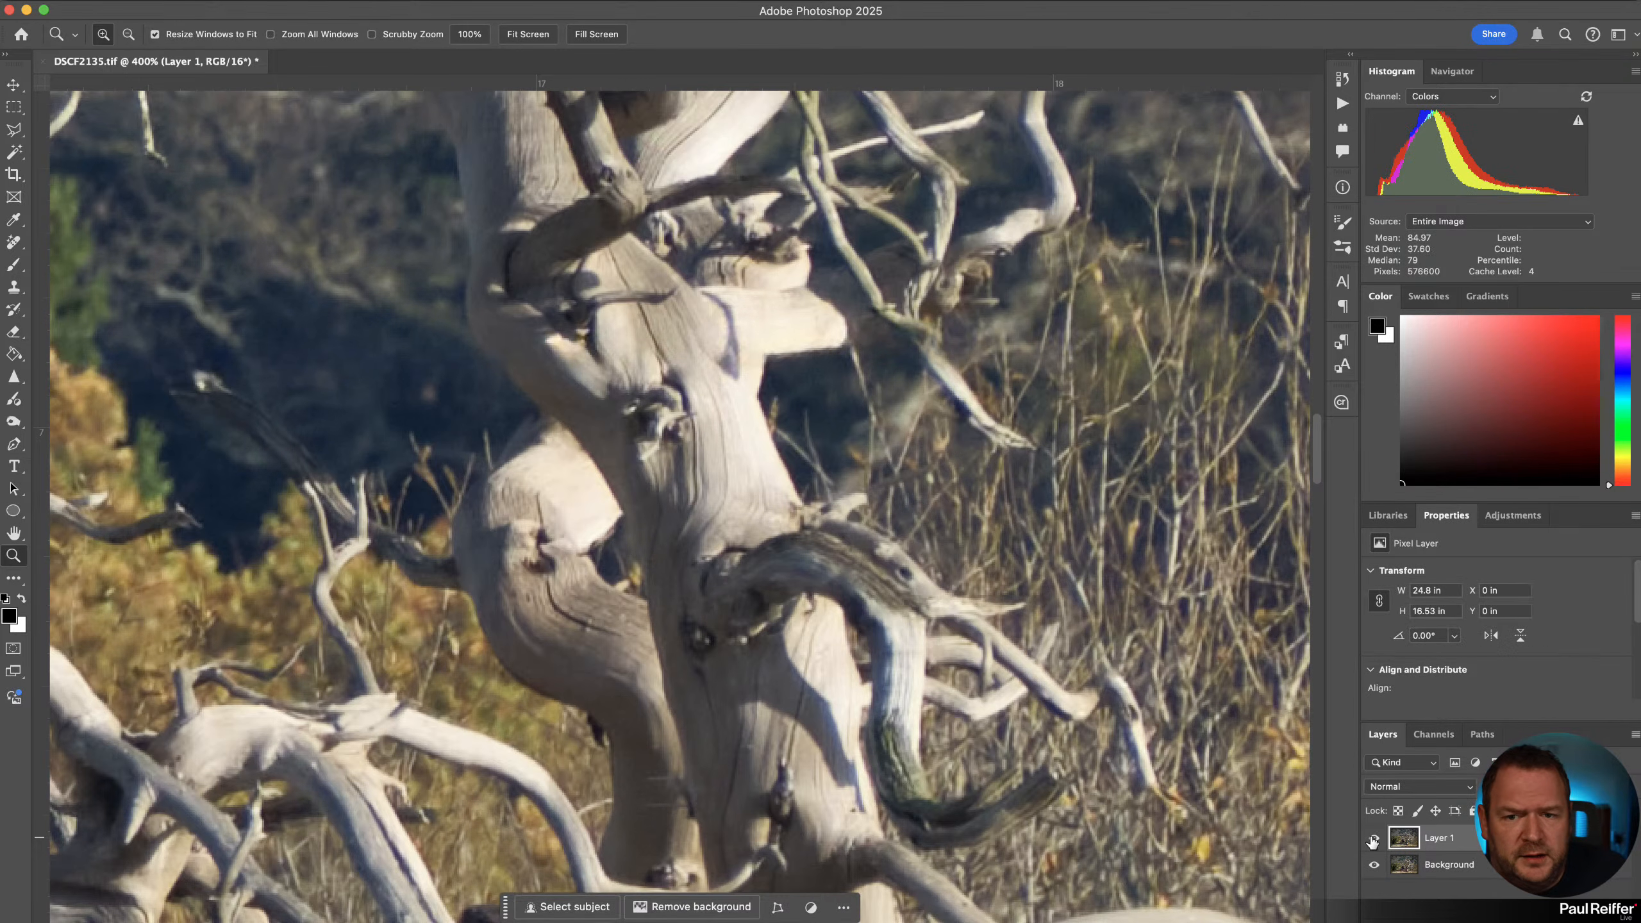
Inspect the fallen branch at 400% and zoom out to fit the whole photo on screen.
{"action": "left_click_drag", "start_coordinate": [1128, 394], "coordinate": [644, 494]}
{"action": "left_click_drag", "start_coordinate": [1054, 496], "coordinate": [860, 517]}
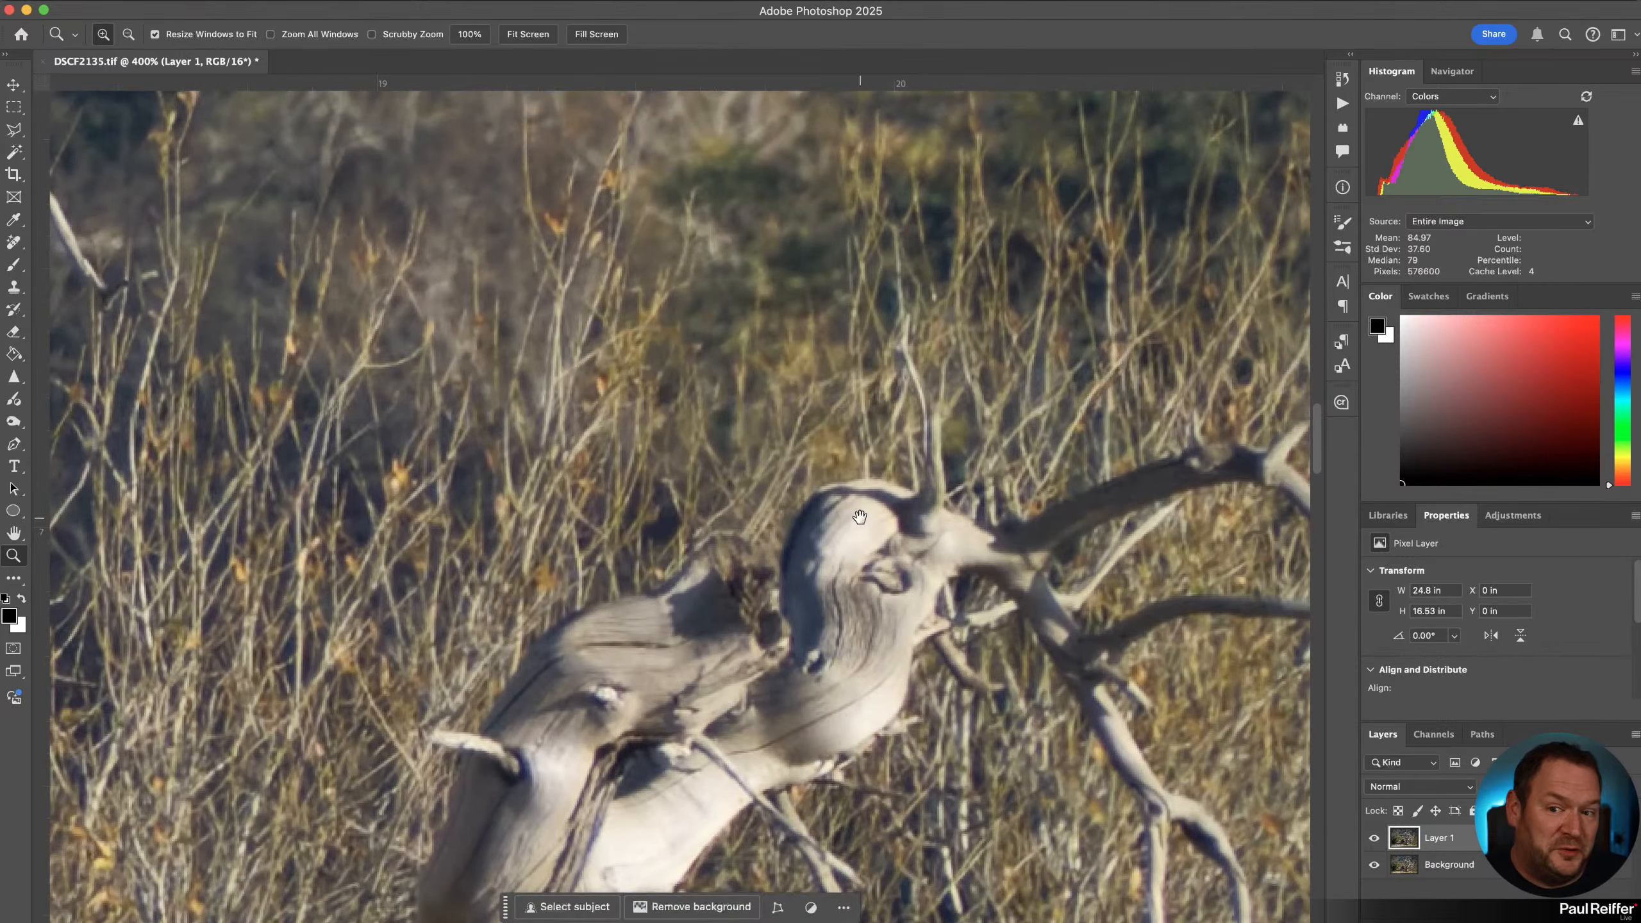
{"action": "scroll", "coordinate": [875, 477], "scroll_direction": "down", "scroll_amount": 3}
{"action": "left_click", "coordinate": [800, 435], "text": "alt"}
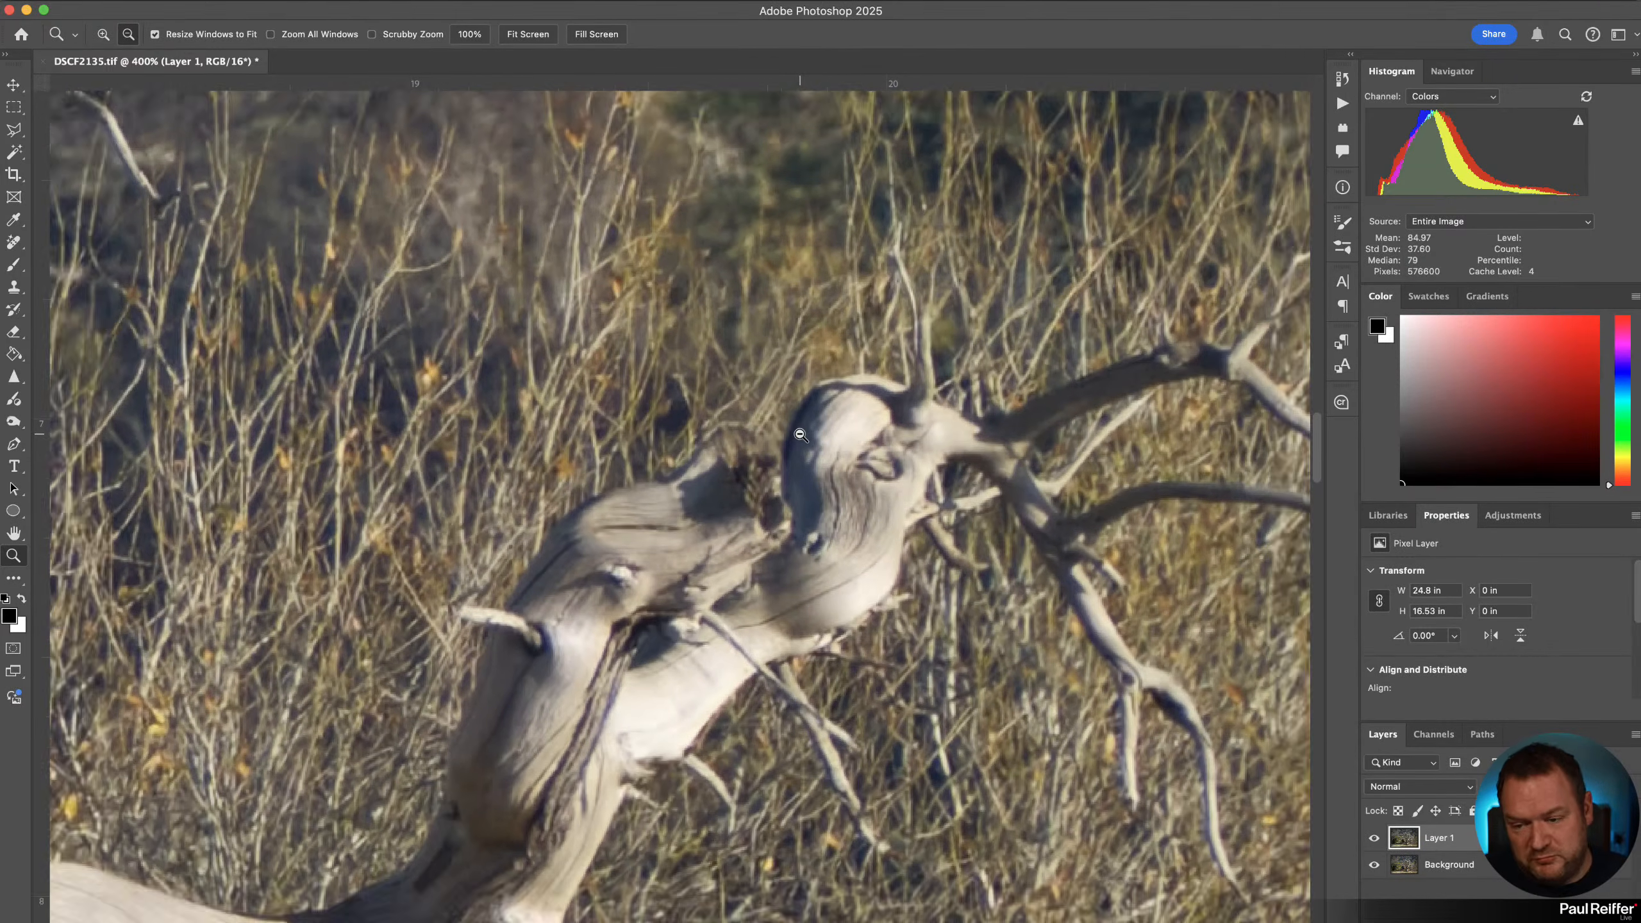
{"action": "left_click", "coordinate": [800, 435], "text": "alt"}
{"action": "left_click", "coordinate": [800, 435], "text": "alt"}
{"action": "left_click", "coordinate": [800, 435], "text": "alt"}
{"action": "left_click", "coordinate": [800, 435], "text": "alt"}
{"action": "left_click", "coordinate": [800, 435], "text": "alt"}
{"action": "left_click", "coordinate": [800, 435], "text": "alt"}
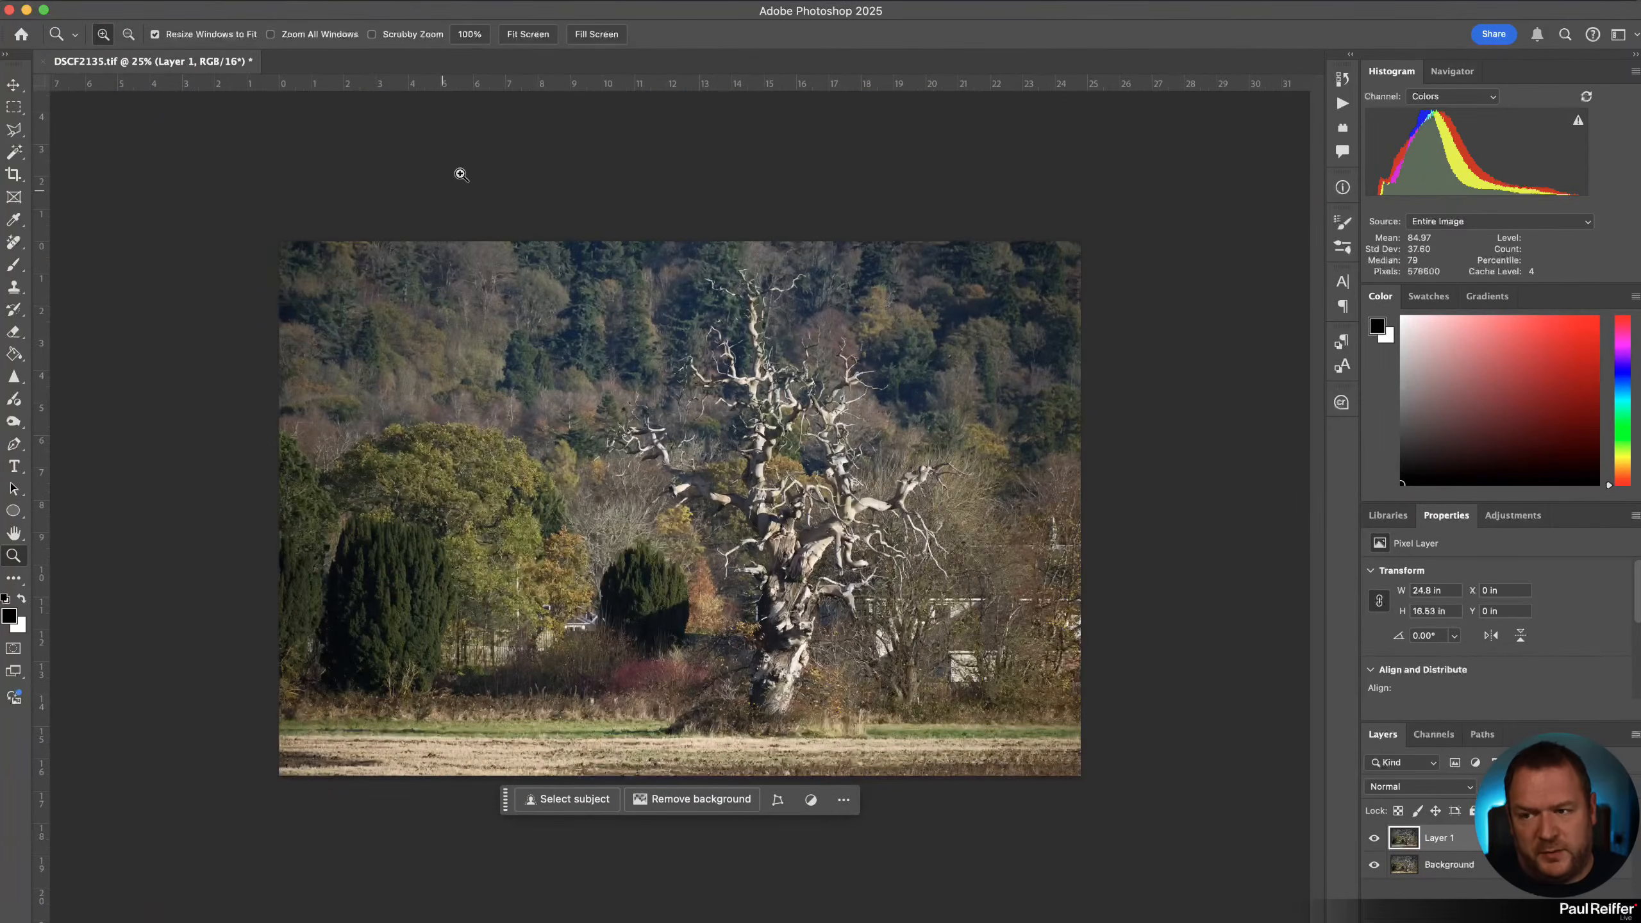
{"action": "left_click", "coordinate": [527, 34]}
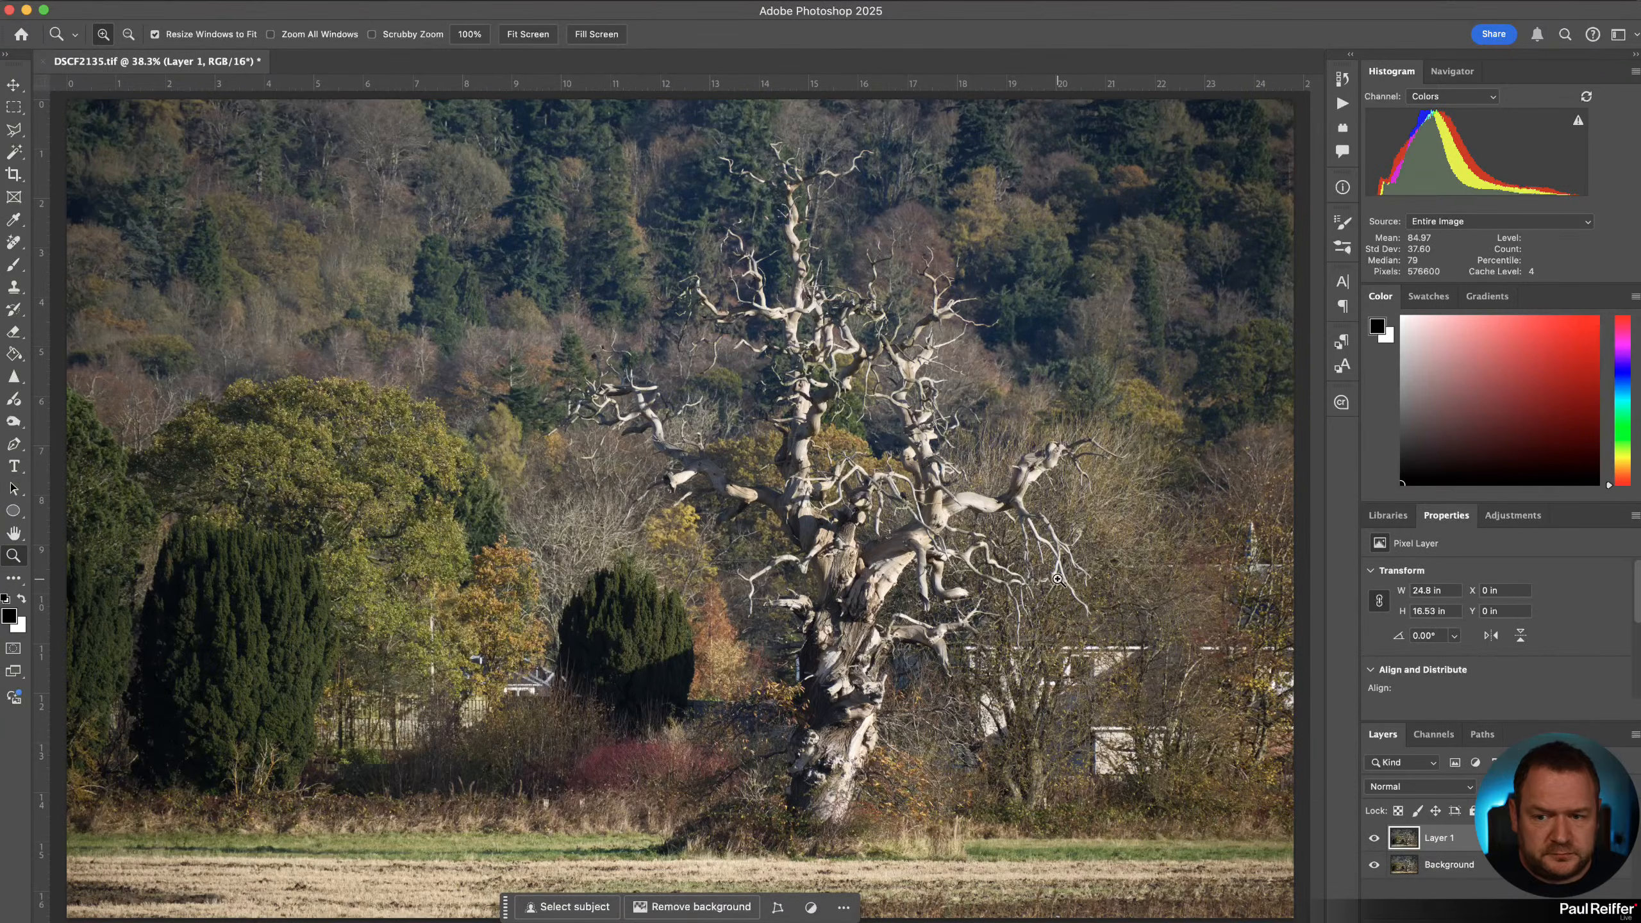
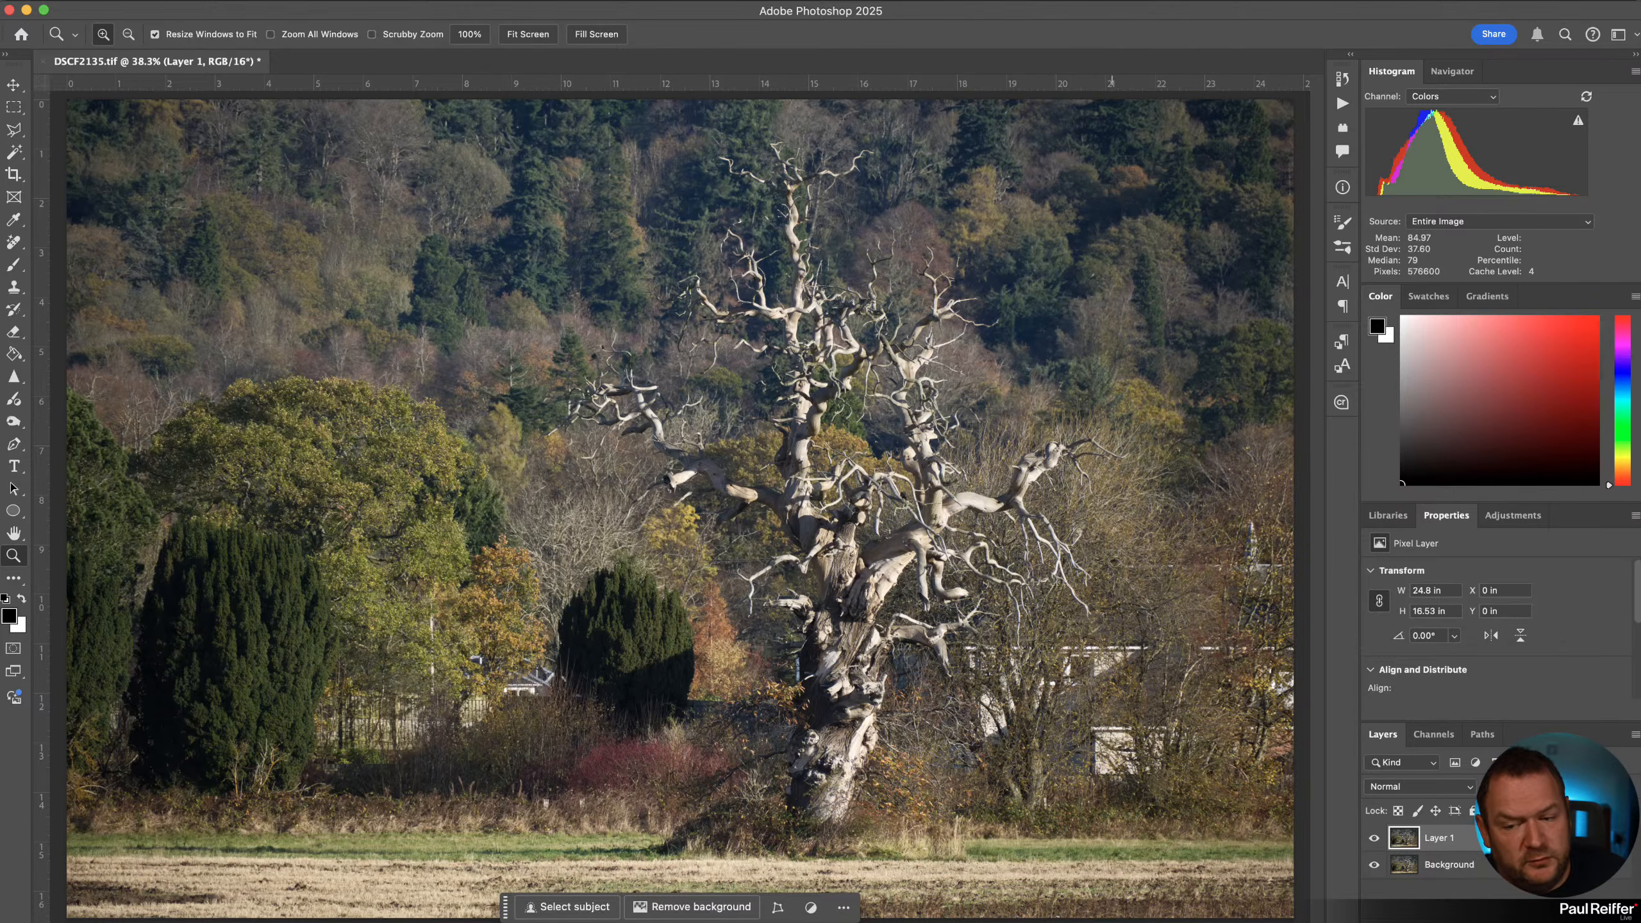
Switch back to Capture One and inspect the tree photo at fit, 100% and 400% zoom.
{"action": "key", "text": "super+Tab"}
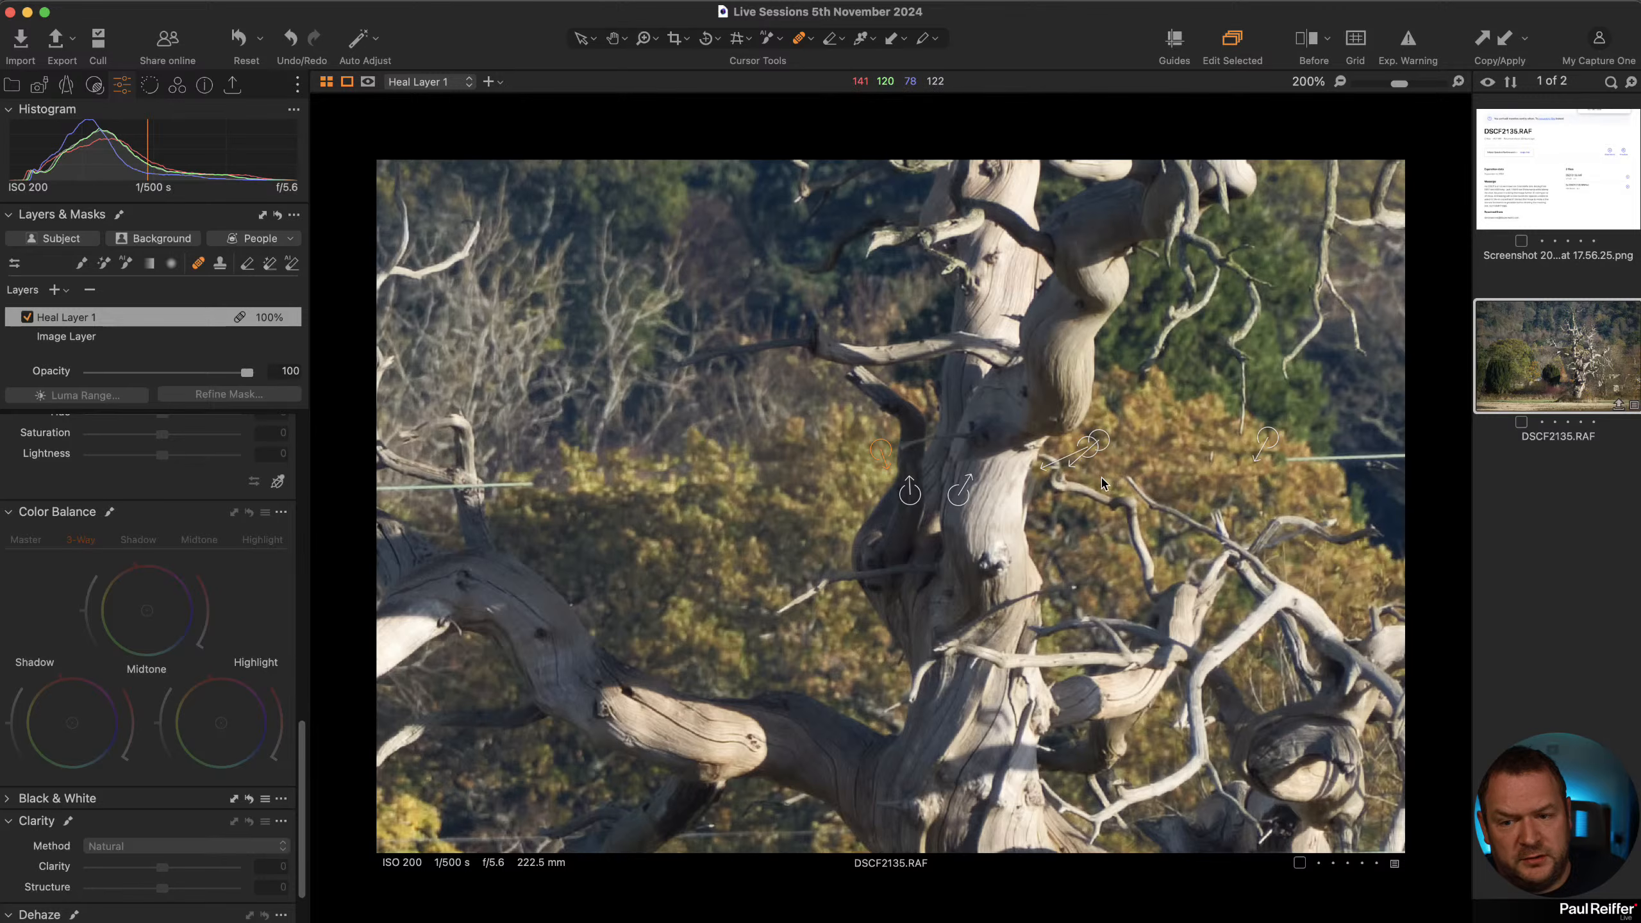
{"action": "key", "text": "super+minus"}
{"action": "left_click", "coordinate": [12, 85]}
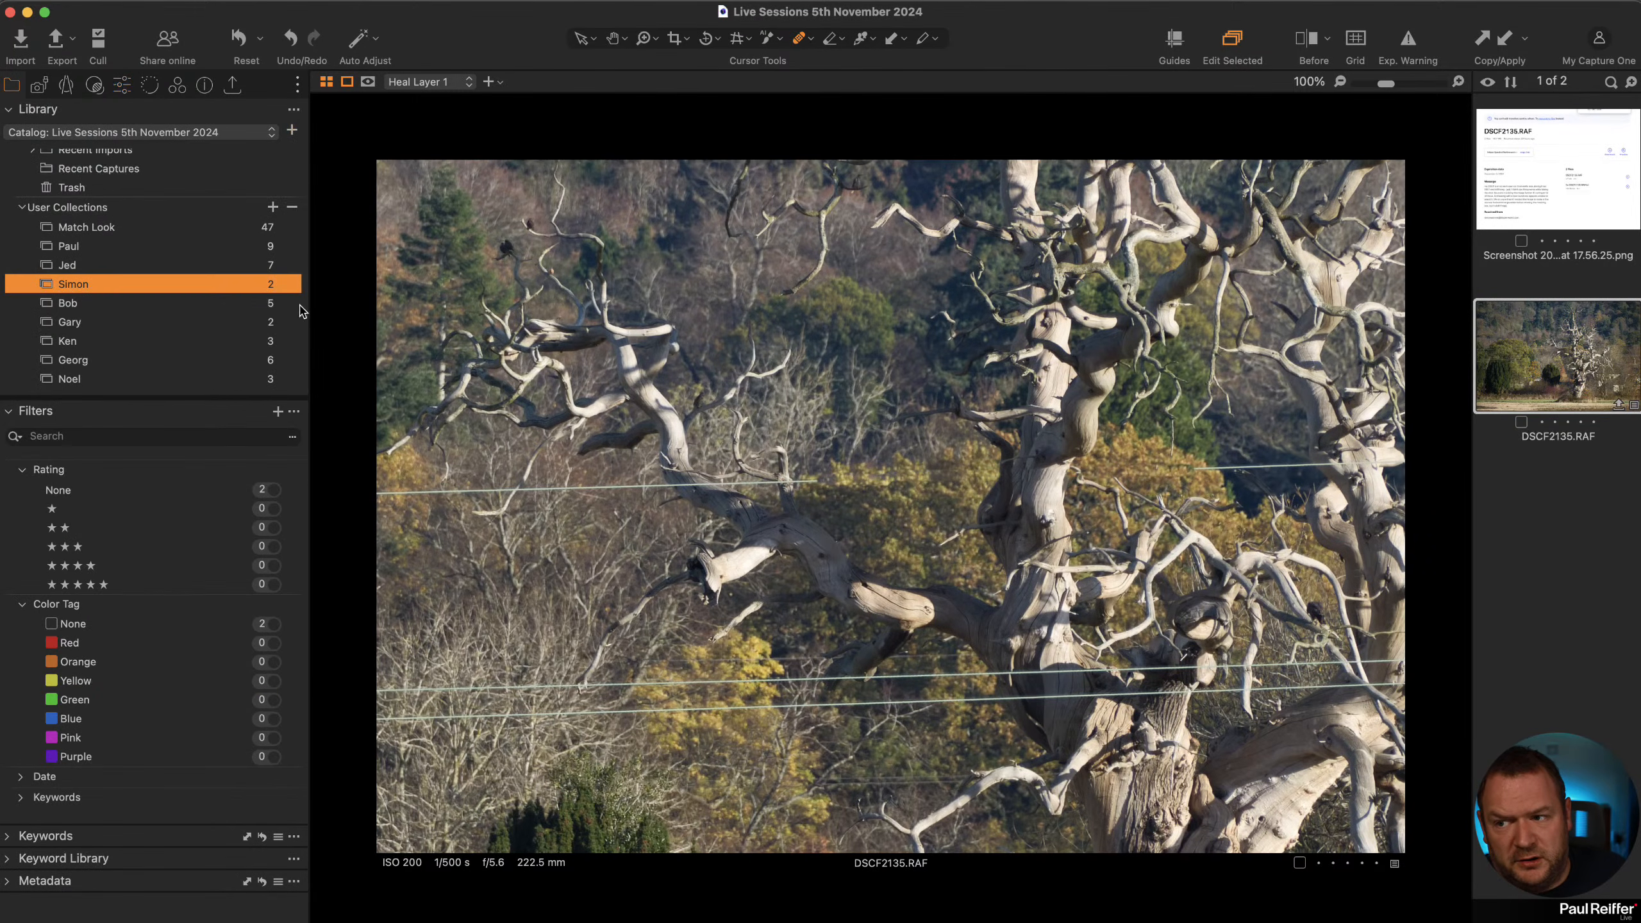
{"action": "left_click", "coordinate": [121, 86]}
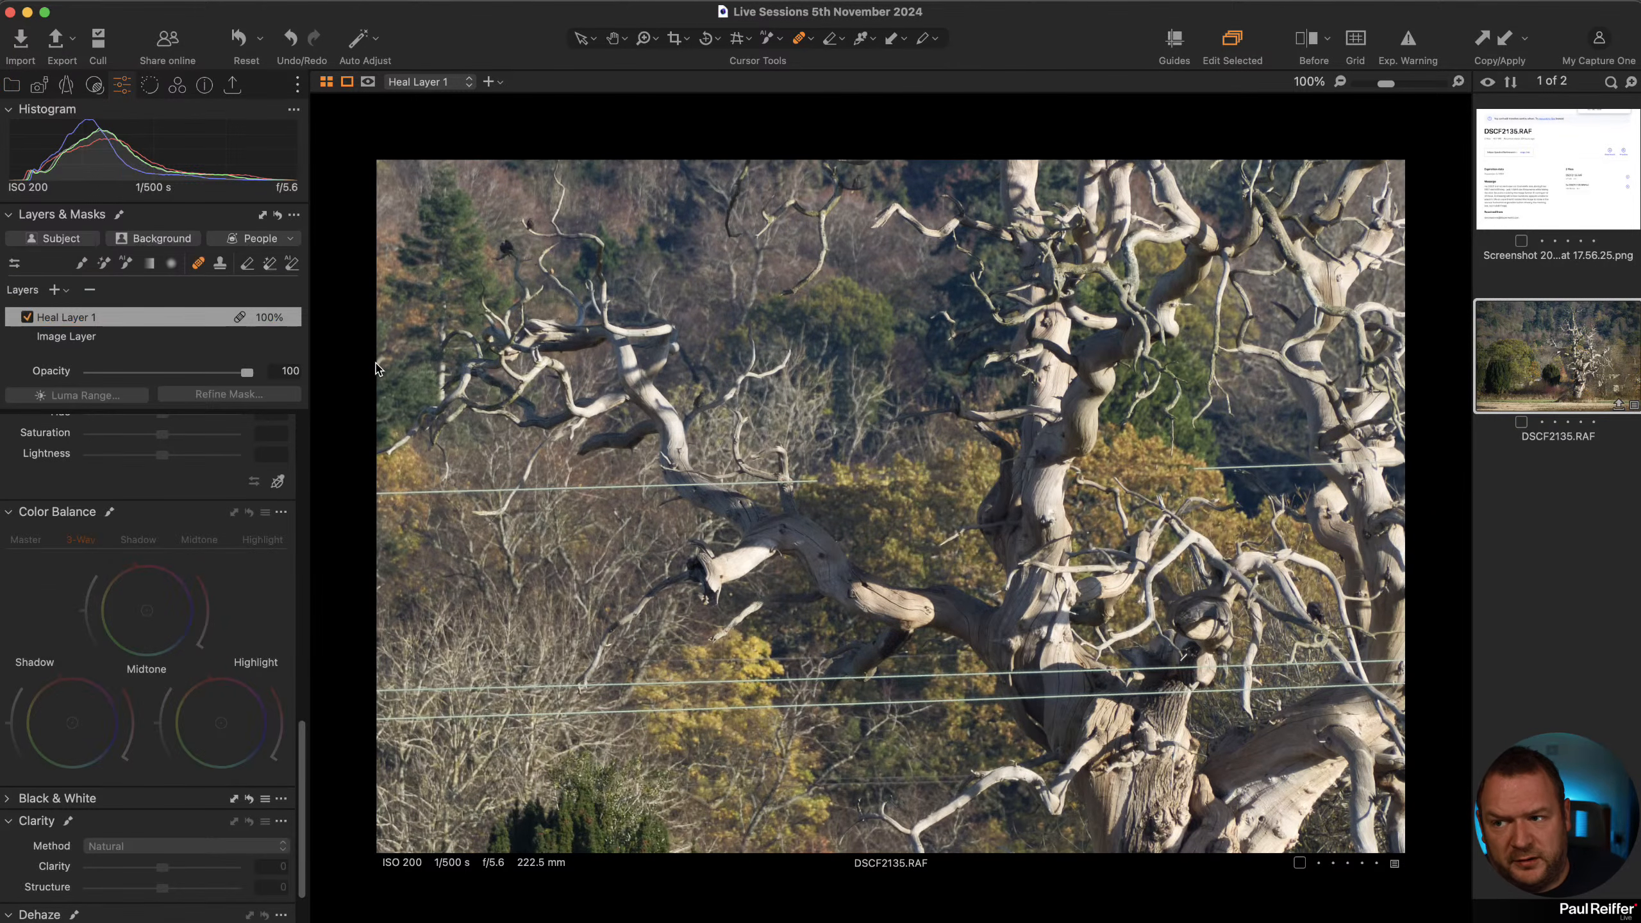
{"action": "key", "text": "super+minus"}
{"action": "key", "text": "super+minus"}
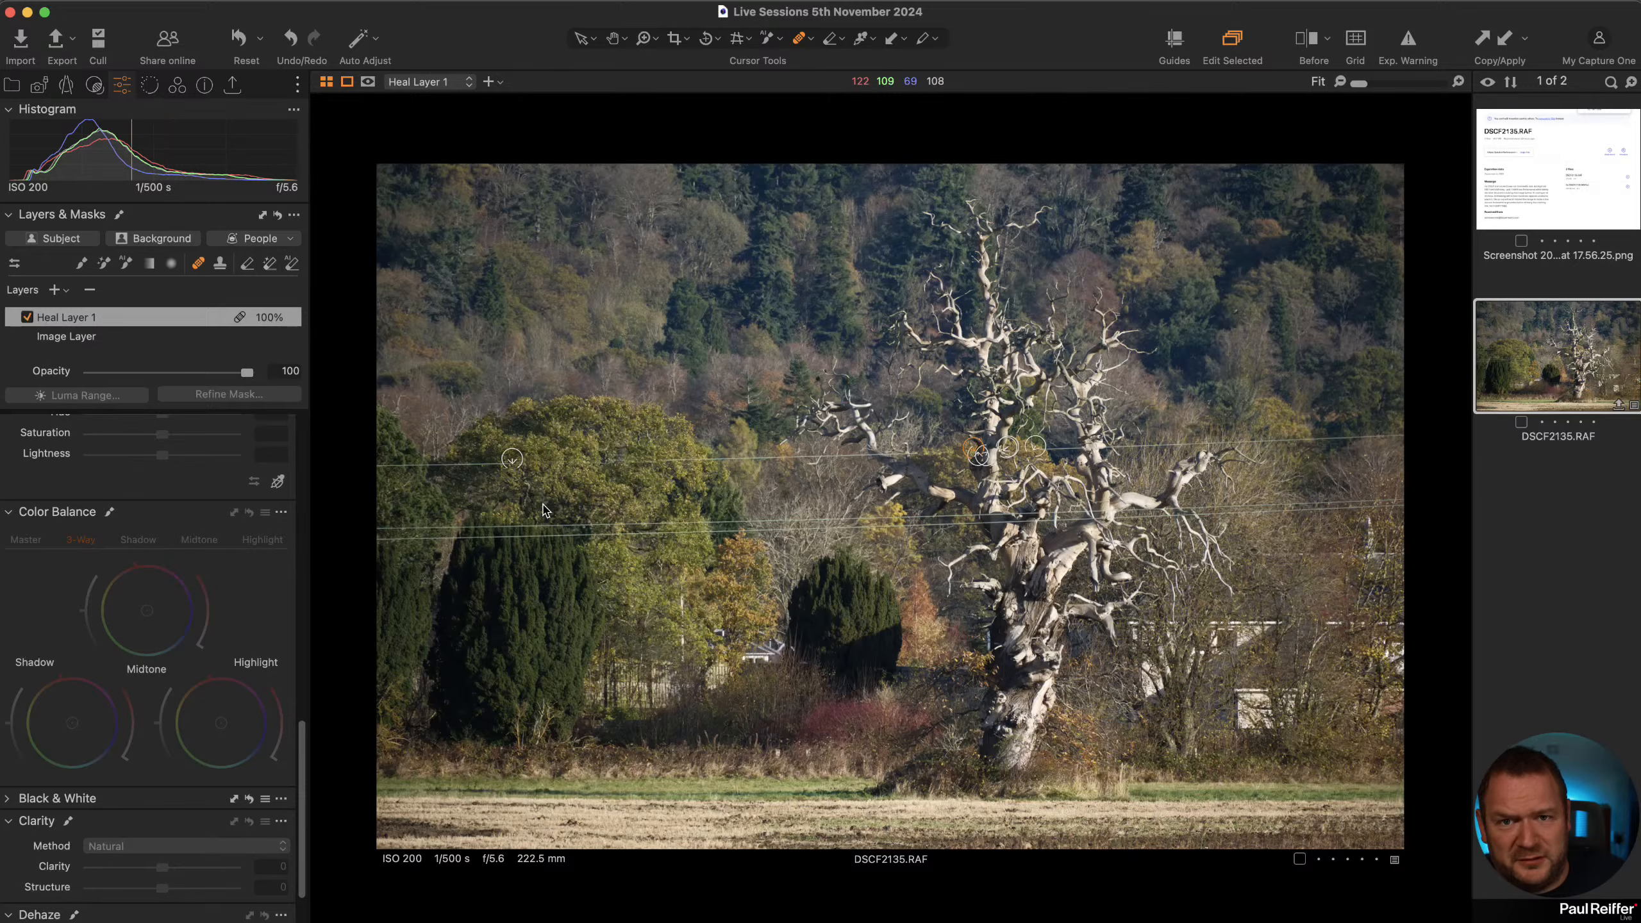
{"action": "scroll", "coordinate": [1092, 453], "scroll_direction": "up", "scroll_amount": 5}
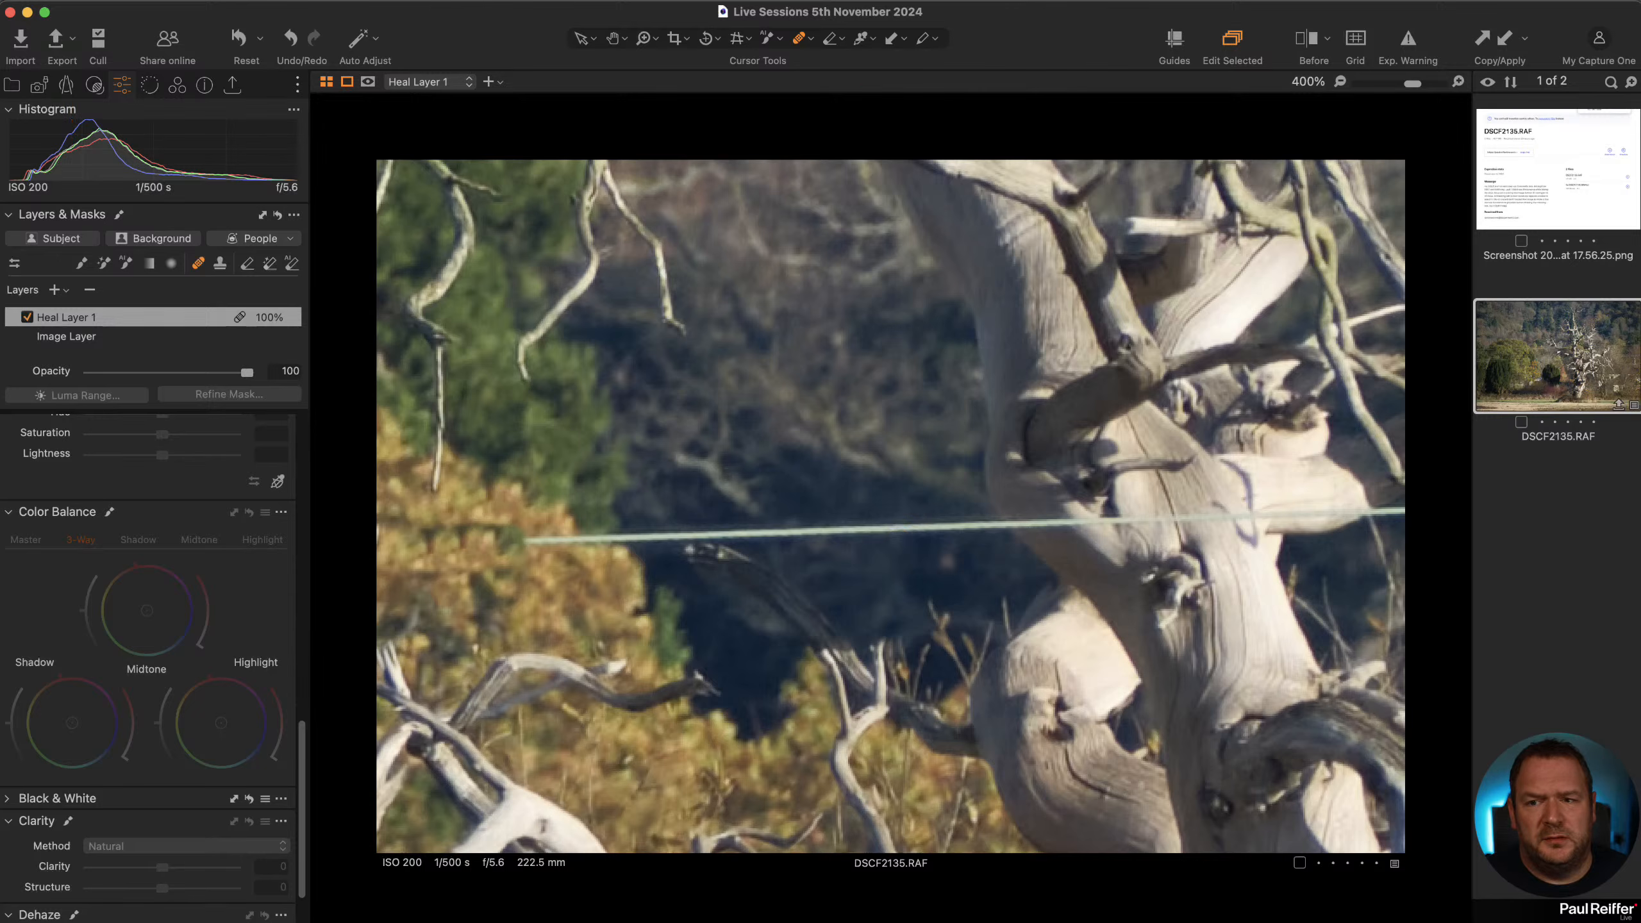
{"action": "left_click", "coordinate": [644, 38]}
{"action": "scroll", "coordinate": [880, 352], "scroll_direction": "down", "scroll_amount": 2}
{"action": "scroll", "coordinate": [880, 353], "scroll_direction": "down", "scroll_amount": 2}
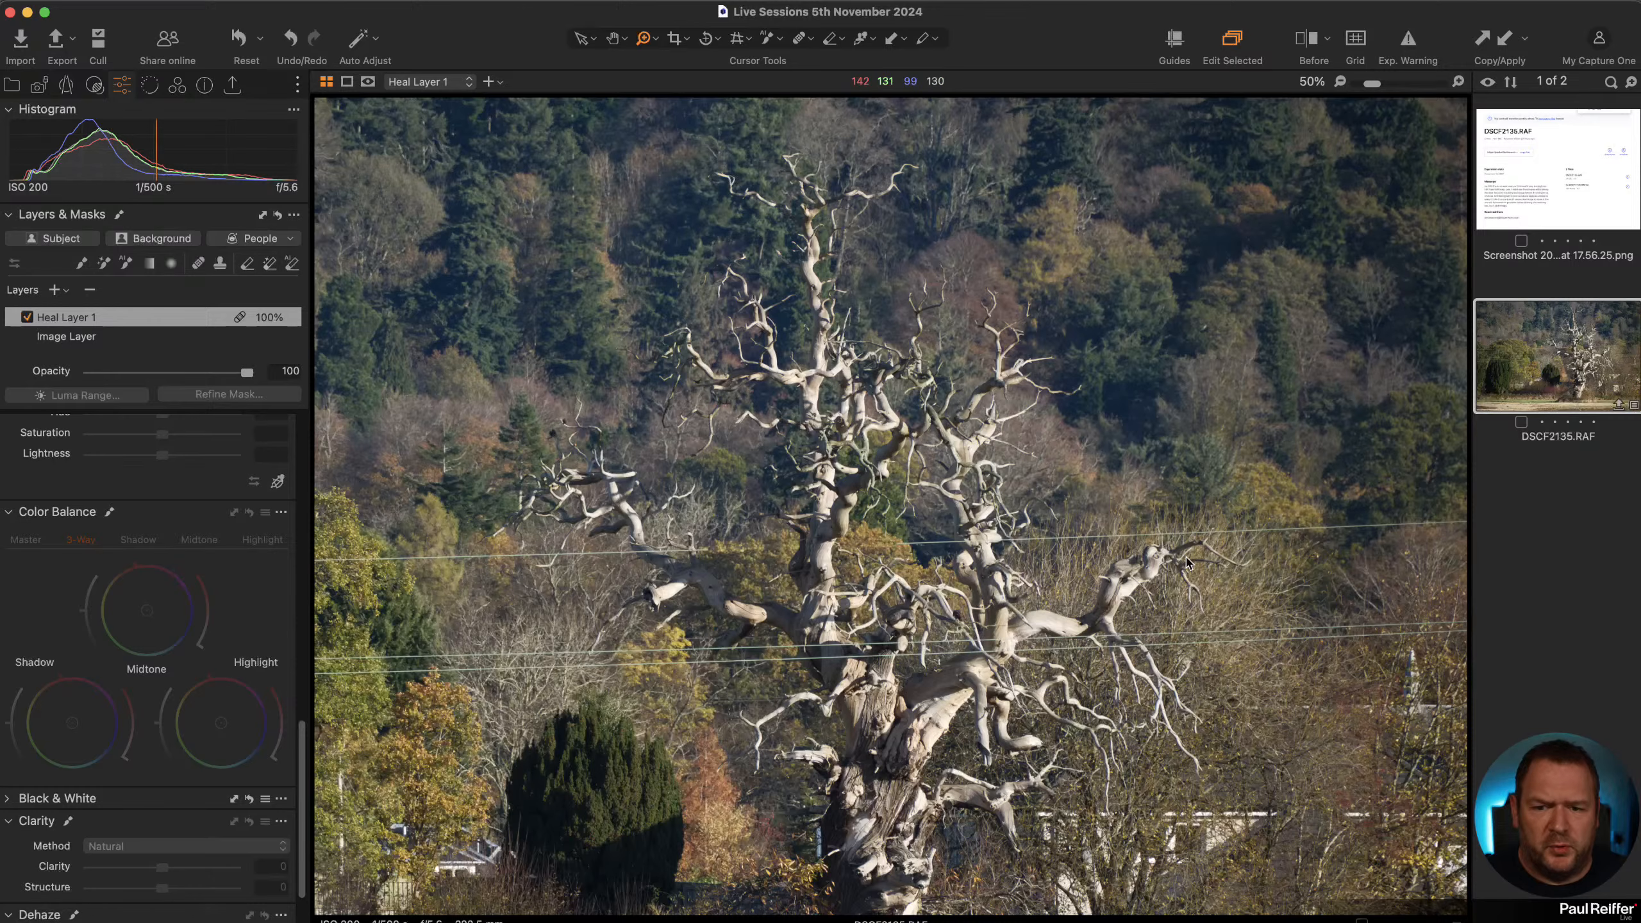
{"action": "scroll", "coordinate": [940, 540], "scroll_direction": "down", "scroll_amount": 1}
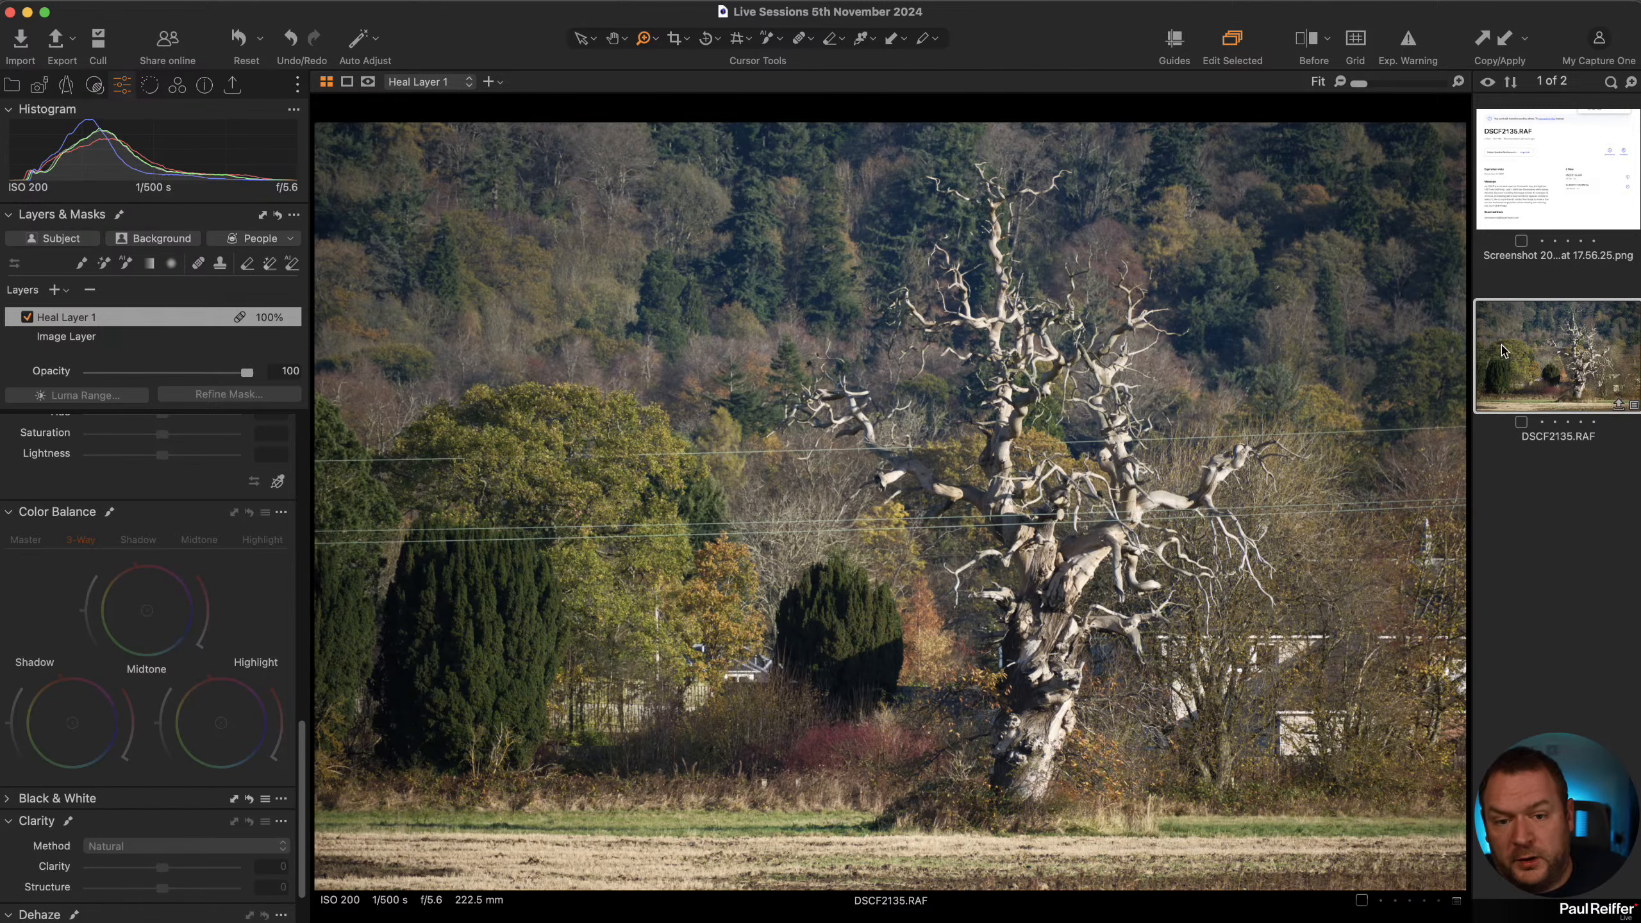
Delete the heal layer and add a new filled adjustment layer.
{"action": "left_click", "coordinate": [97, 88]}
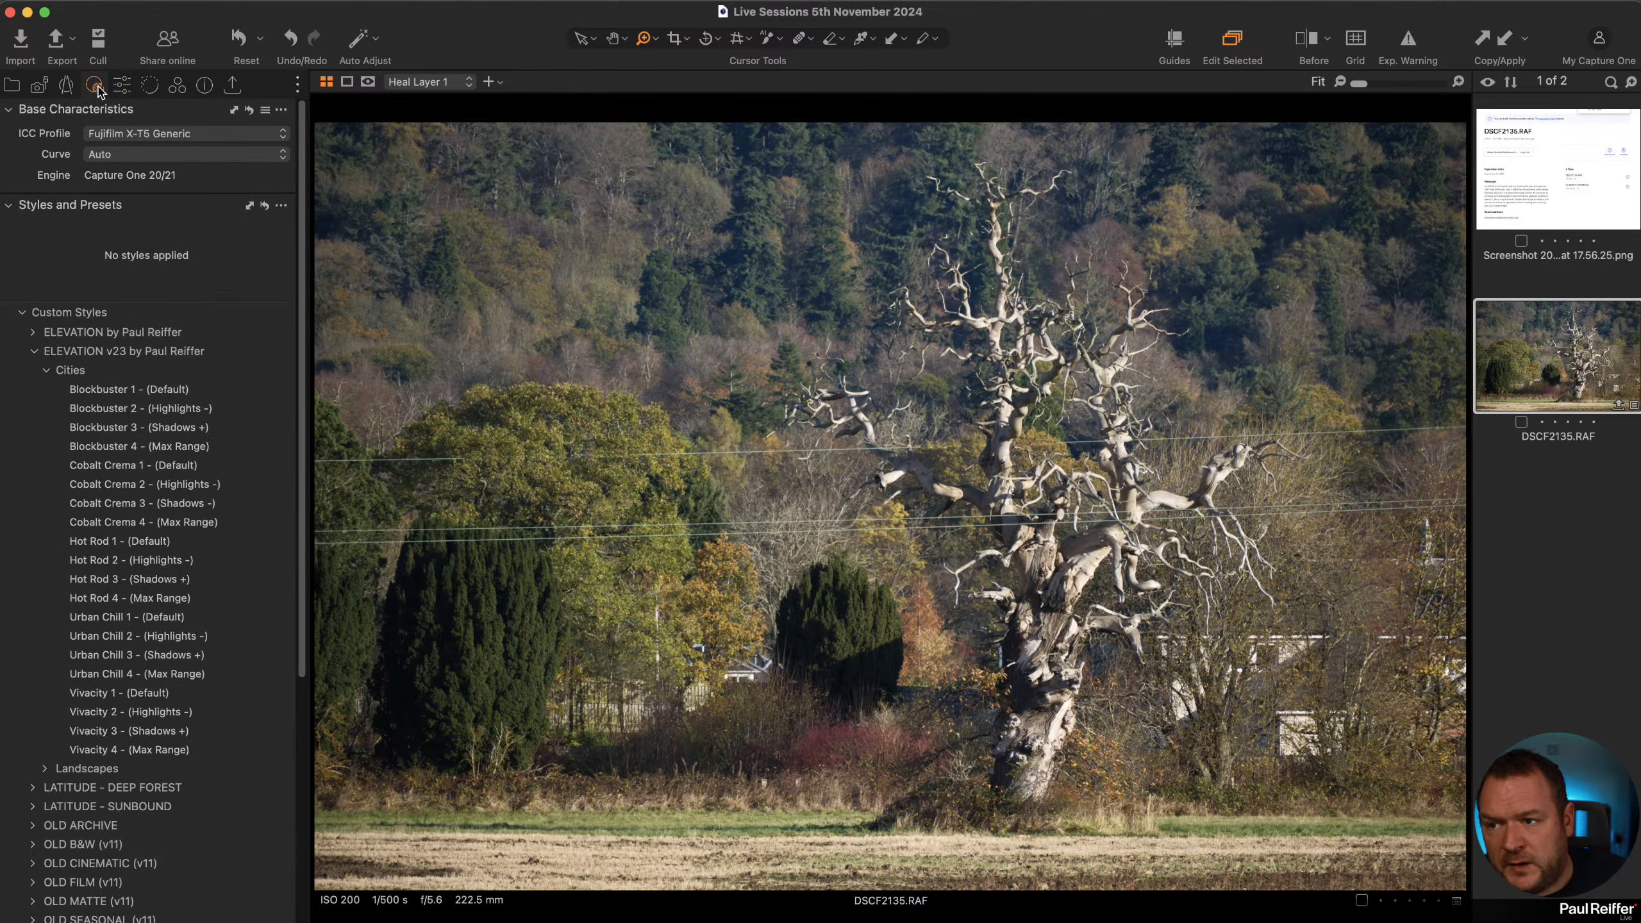
{"action": "left_click", "coordinate": [121, 86]}
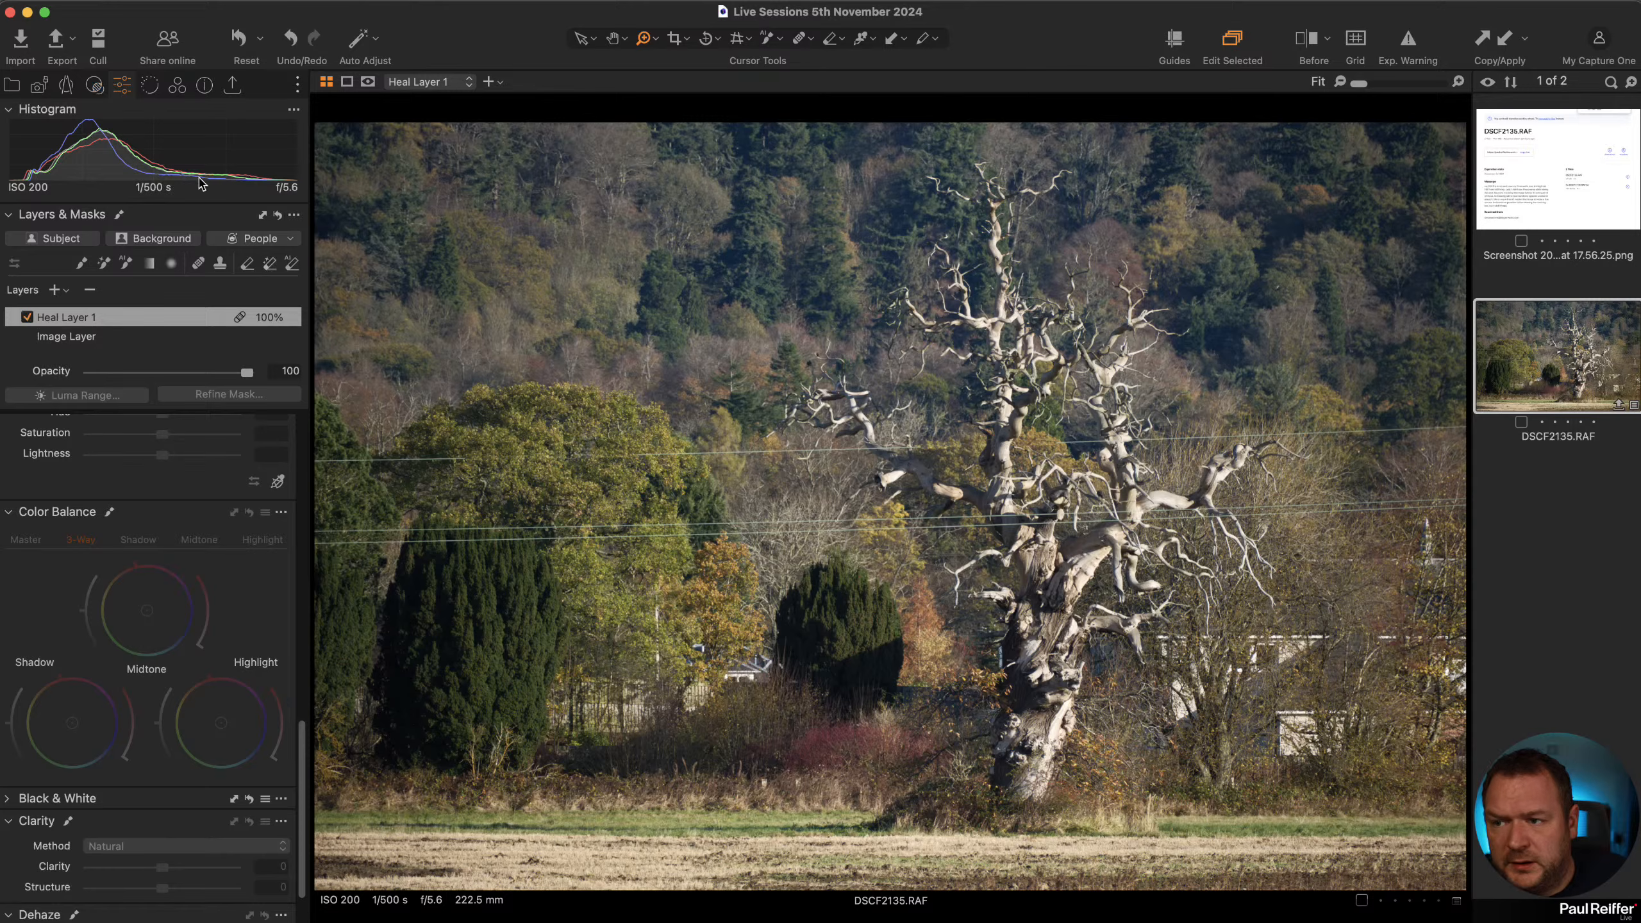
{"action": "left_click", "coordinate": [92, 290]}
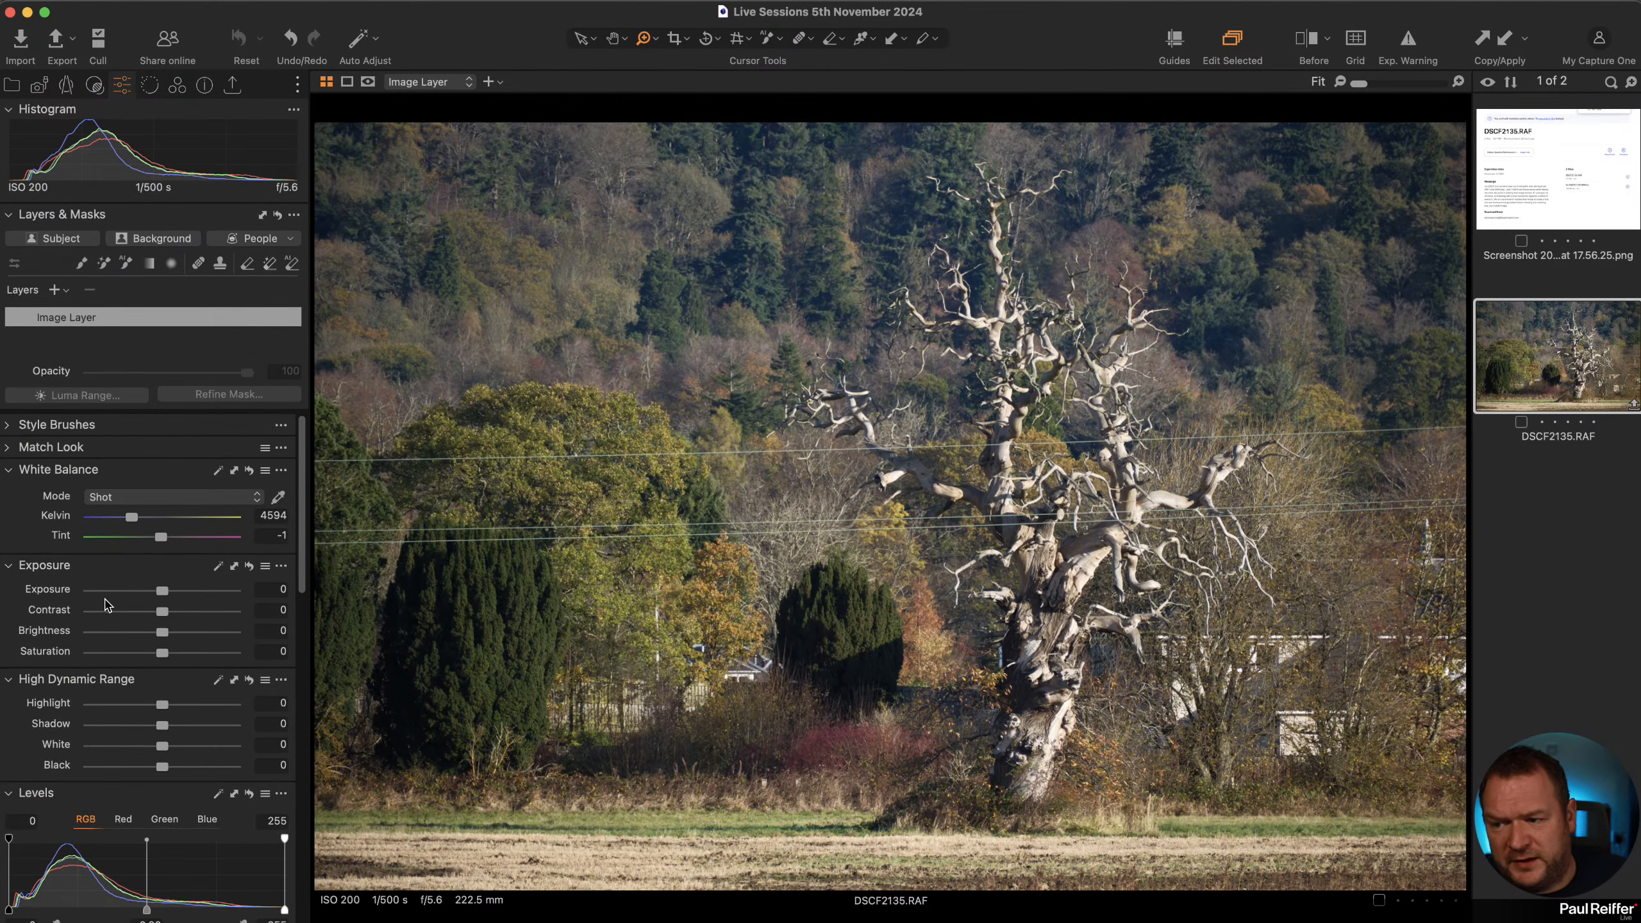
{"action": "left_click", "coordinate": [54, 289]}
{"action": "left_click", "coordinate": [152, 312]}
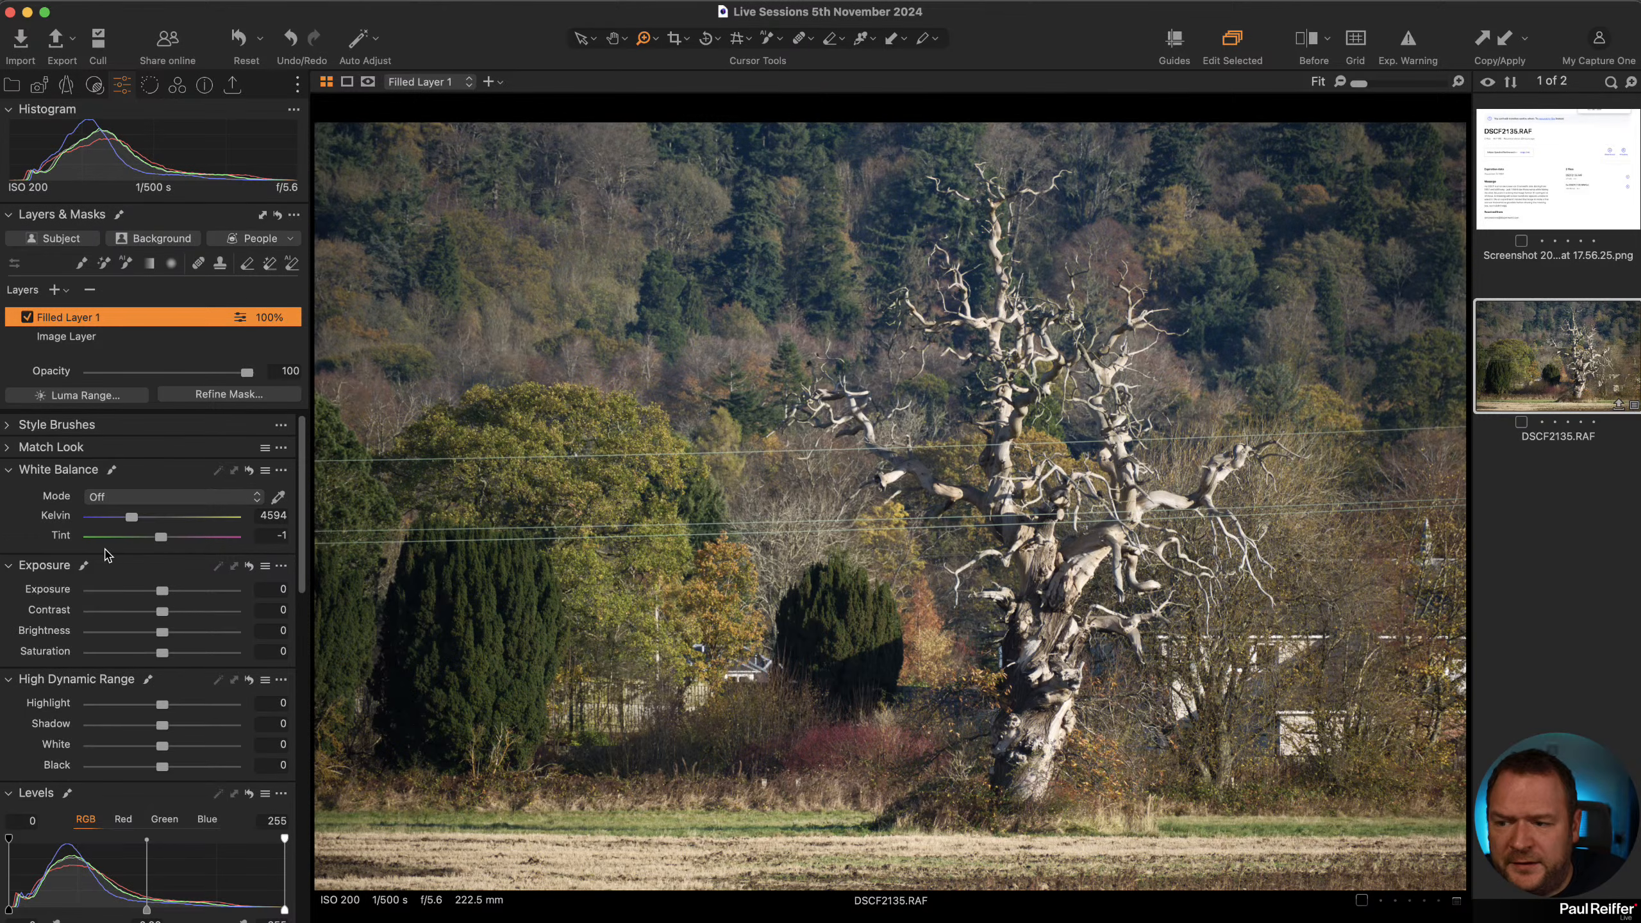
Shift the shadow, highlight and midtone Color Balance wheels slightly on the filled layer.
{"action": "scroll", "coordinate": [153, 617], "scroll_direction": "down", "scroll_amount": 10}
{"action": "scroll", "coordinate": [153, 617], "scroll_direction": "down", "scroll_amount": 5}
{"action": "left_click_drag", "start_coordinate": [71, 758], "coordinate": [81, 761]}
{"action": "left_click_drag", "start_coordinate": [226, 758], "coordinate": [213, 754]}
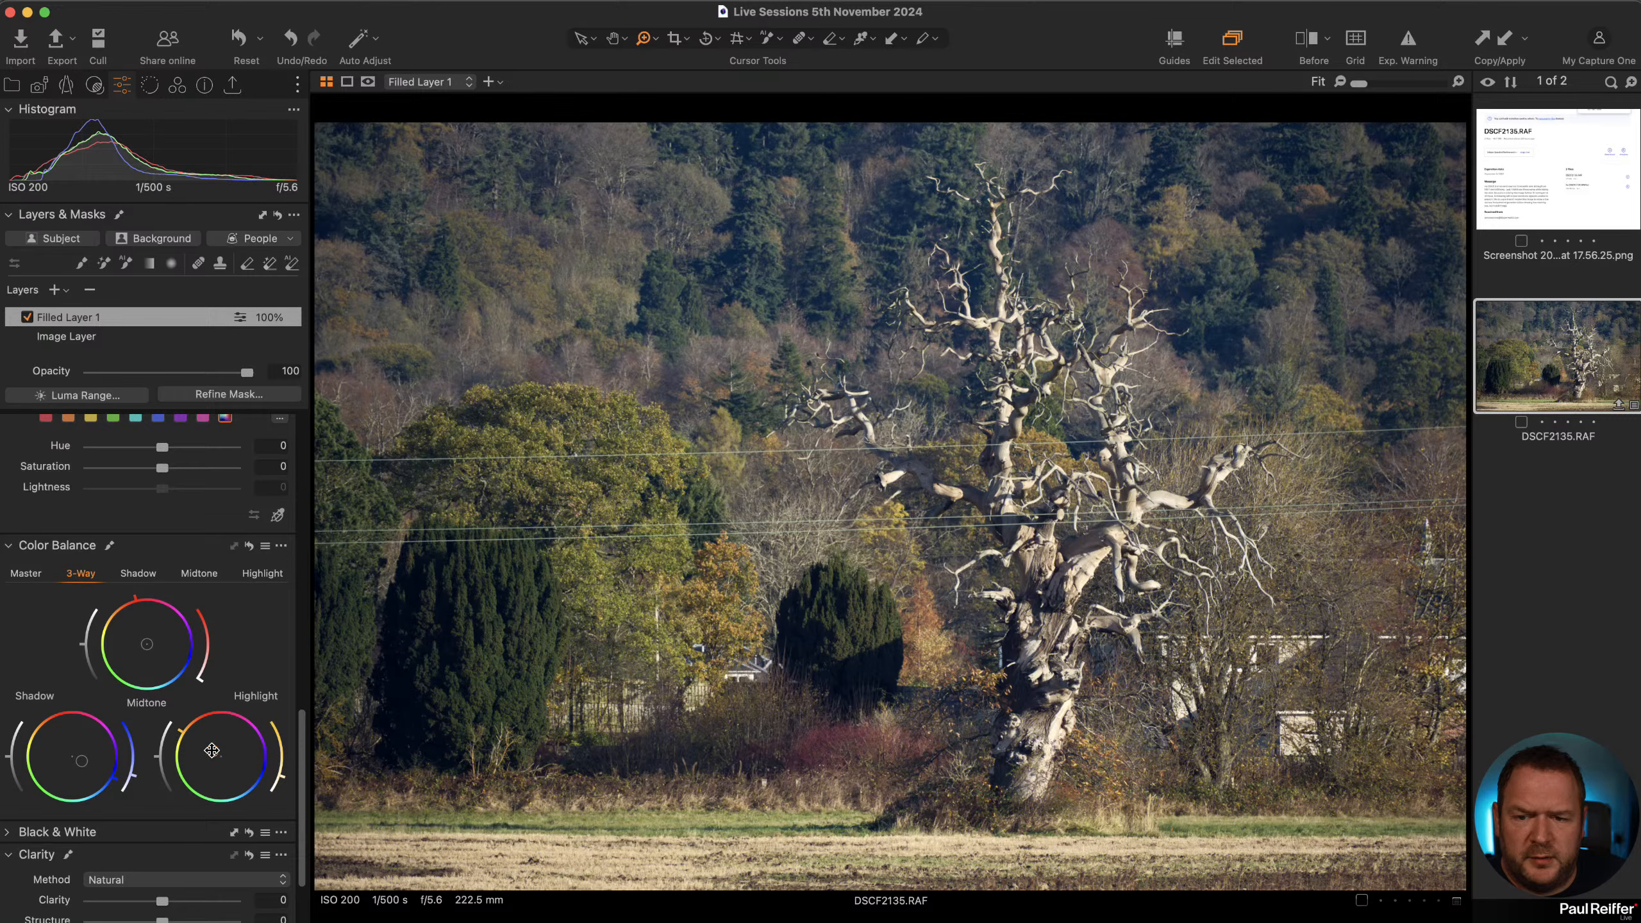
{"action": "left_click_drag", "start_coordinate": [147, 643], "coordinate": [149, 646]}
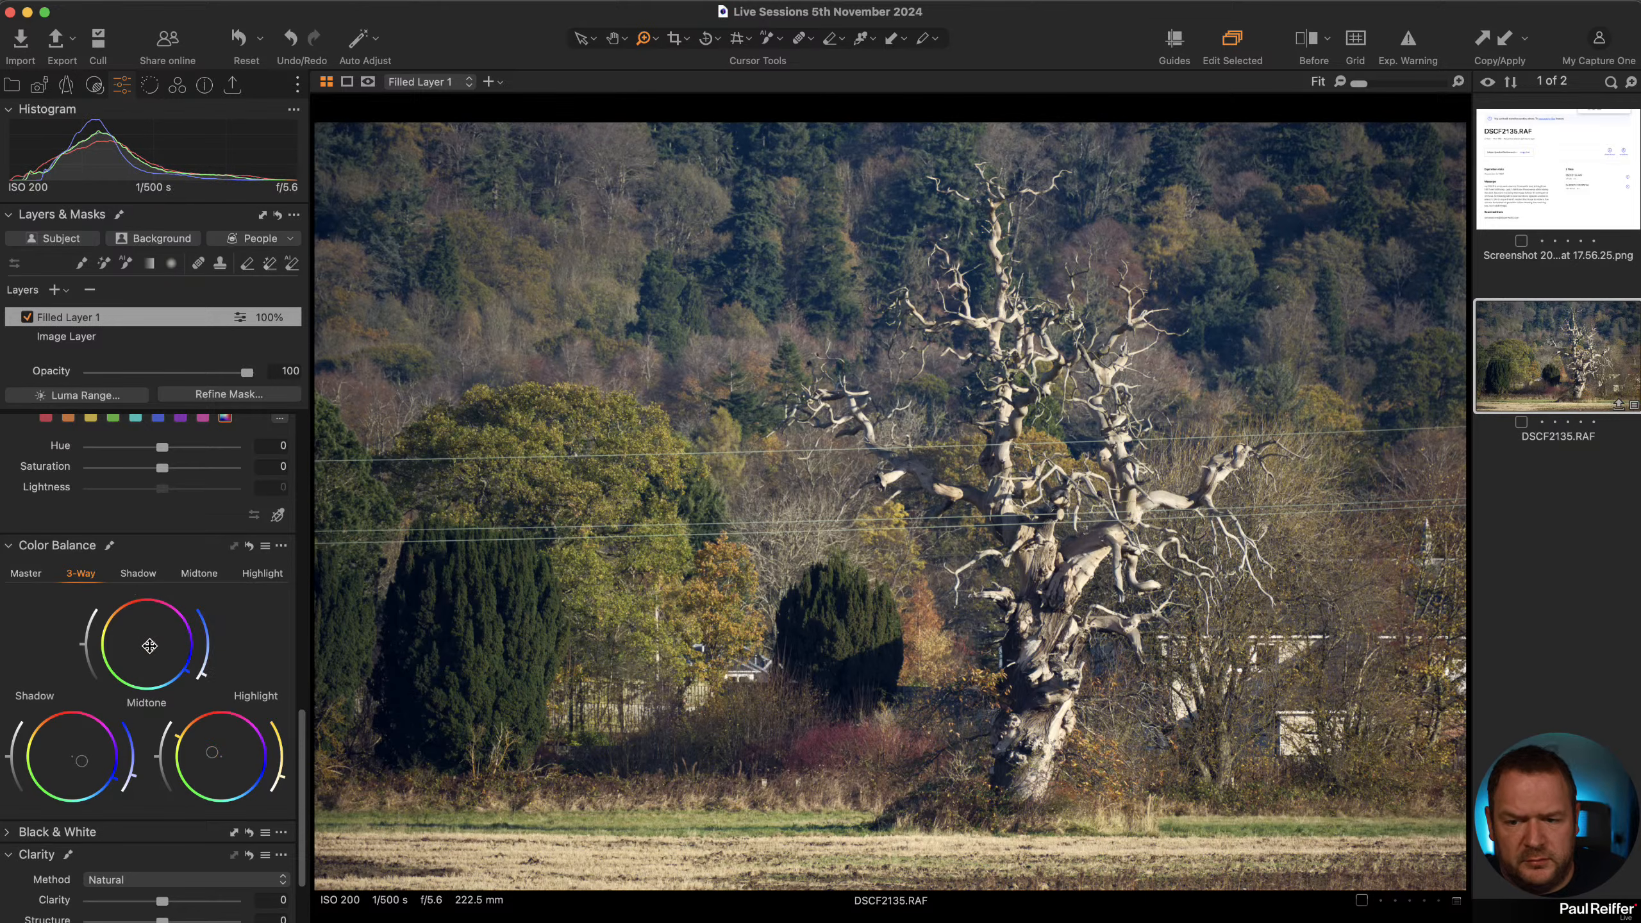
Set the filled layer's Contrast to 8, Dehaze to 7 and Clarity to 28.
{"action": "scroll", "coordinate": [168, 605], "scroll_direction": "up", "scroll_amount": 15}
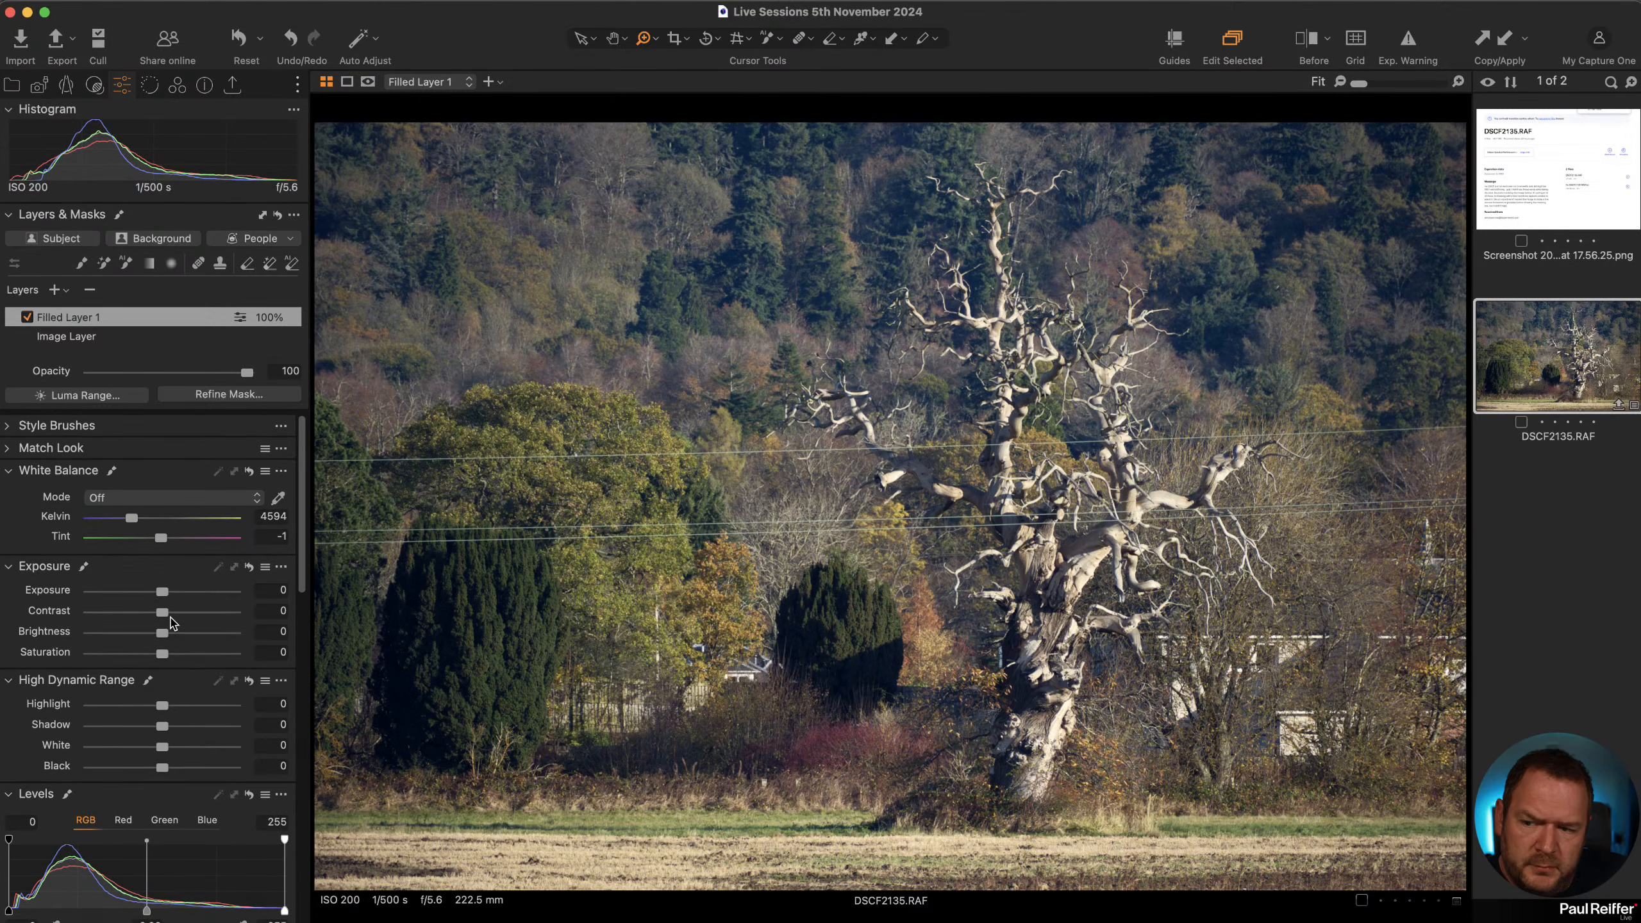
{"action": "left_click_drag", "start_coordinate": [163, 613], "coordinate": [177, 611]}
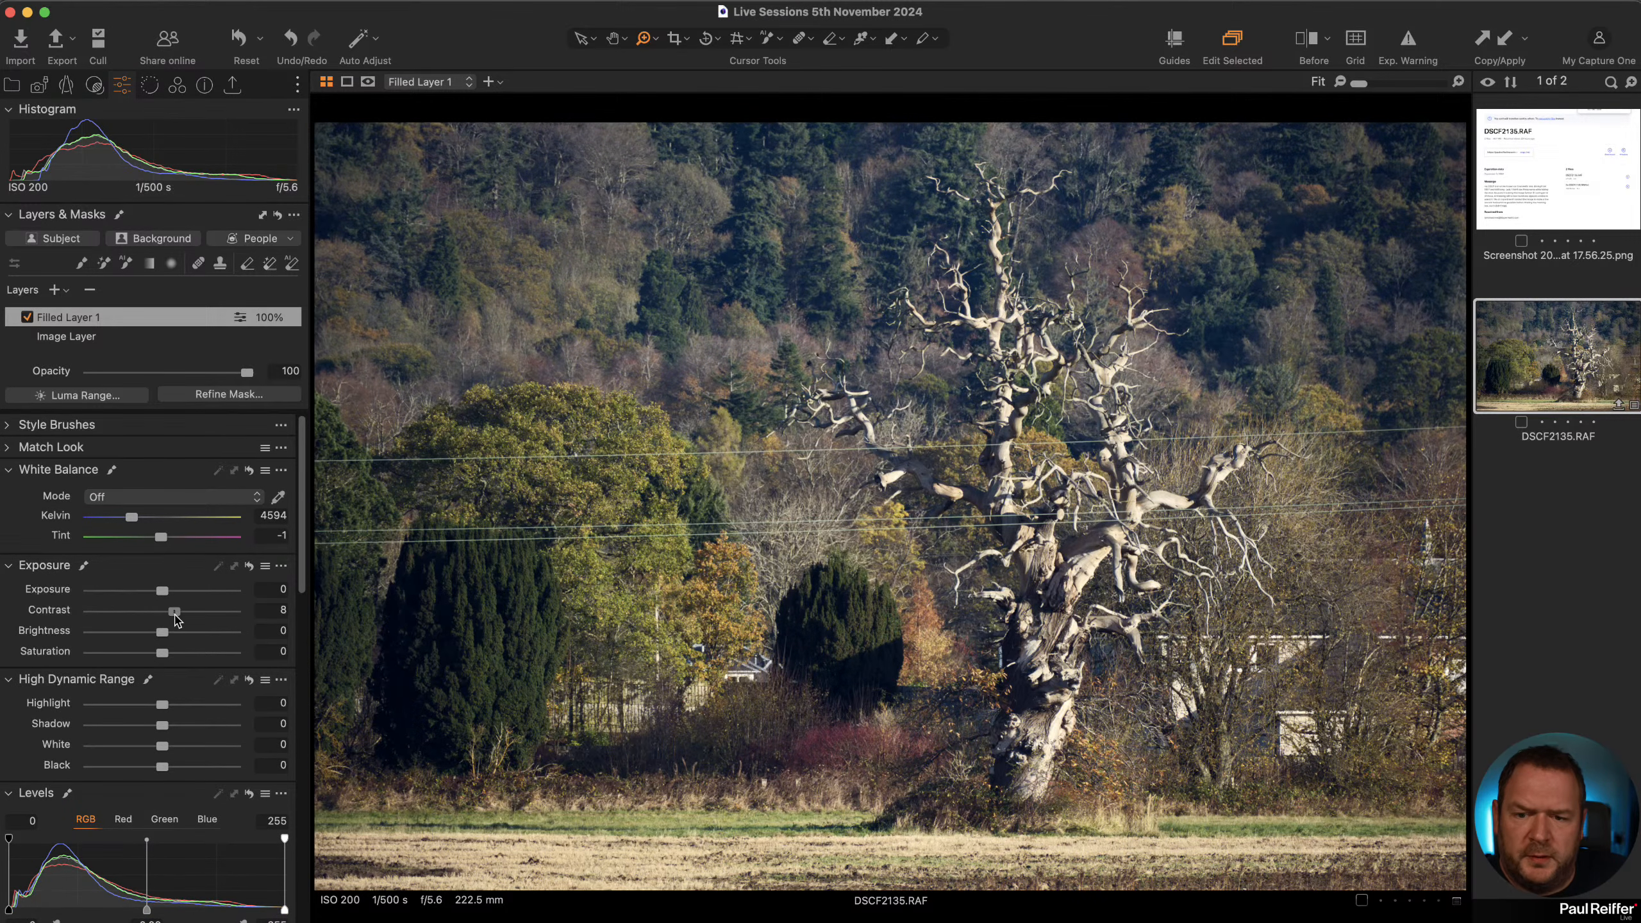
{"action": "scroll", "coordinate": [152, 773], "scroll_direction": "down", "scroll_amount": 10}
{"action": "scroll", "coordinate": [153, 768], "scroll_direction": "down", "scroll_amount": 5}
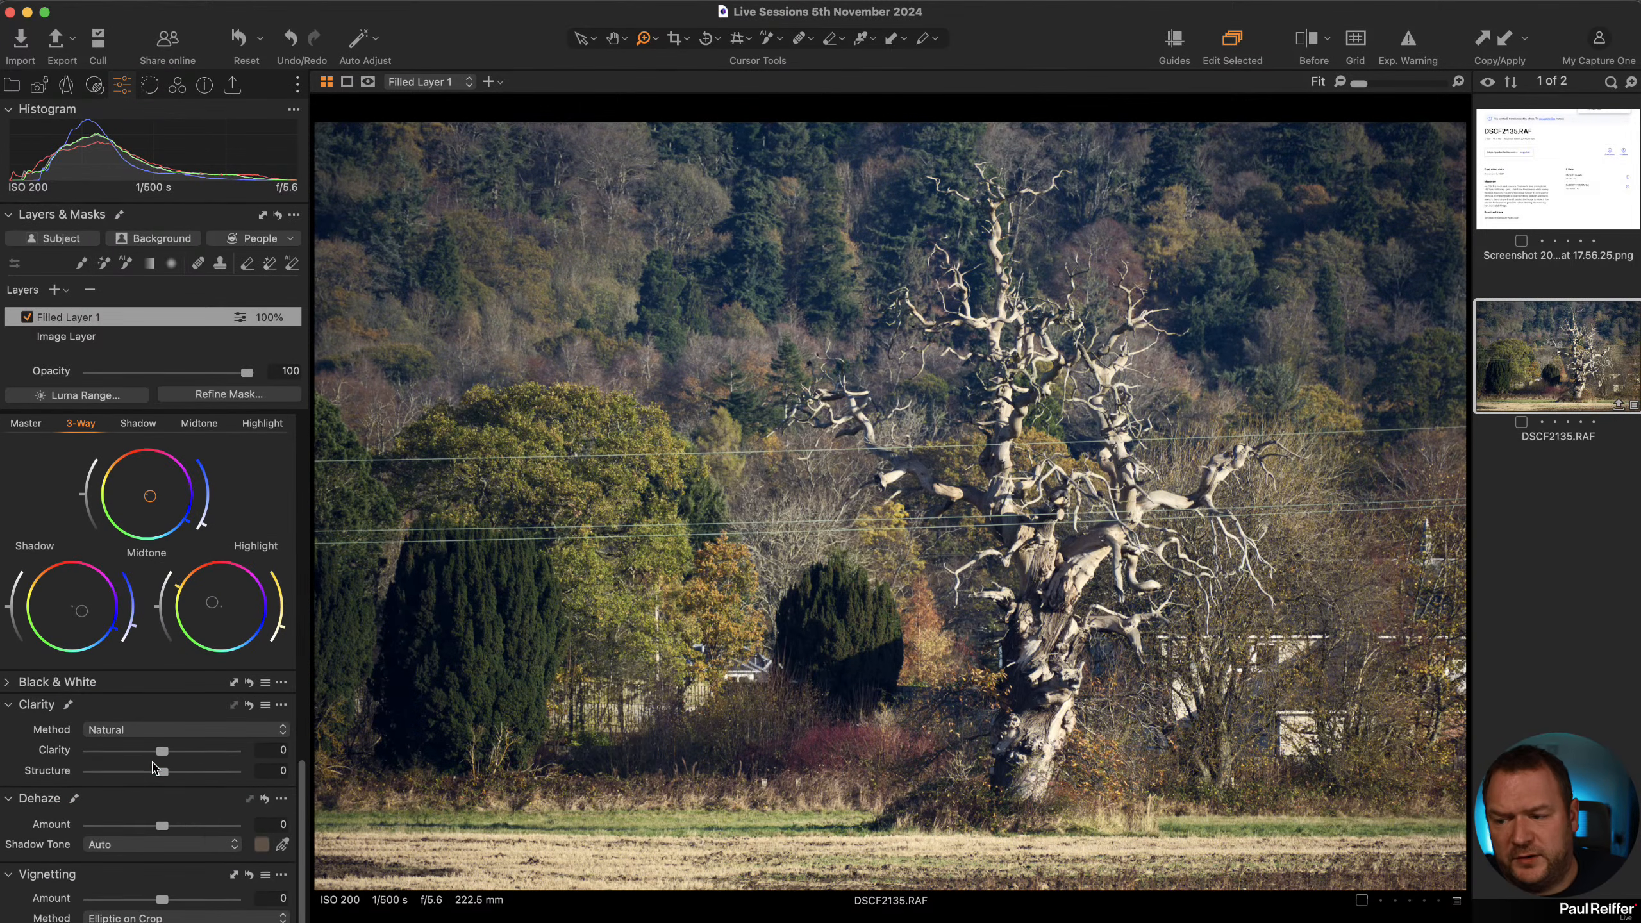
{"action": "left_click_drag", "start_coordinate": [162, 828], "coordinate": [167, 836]}
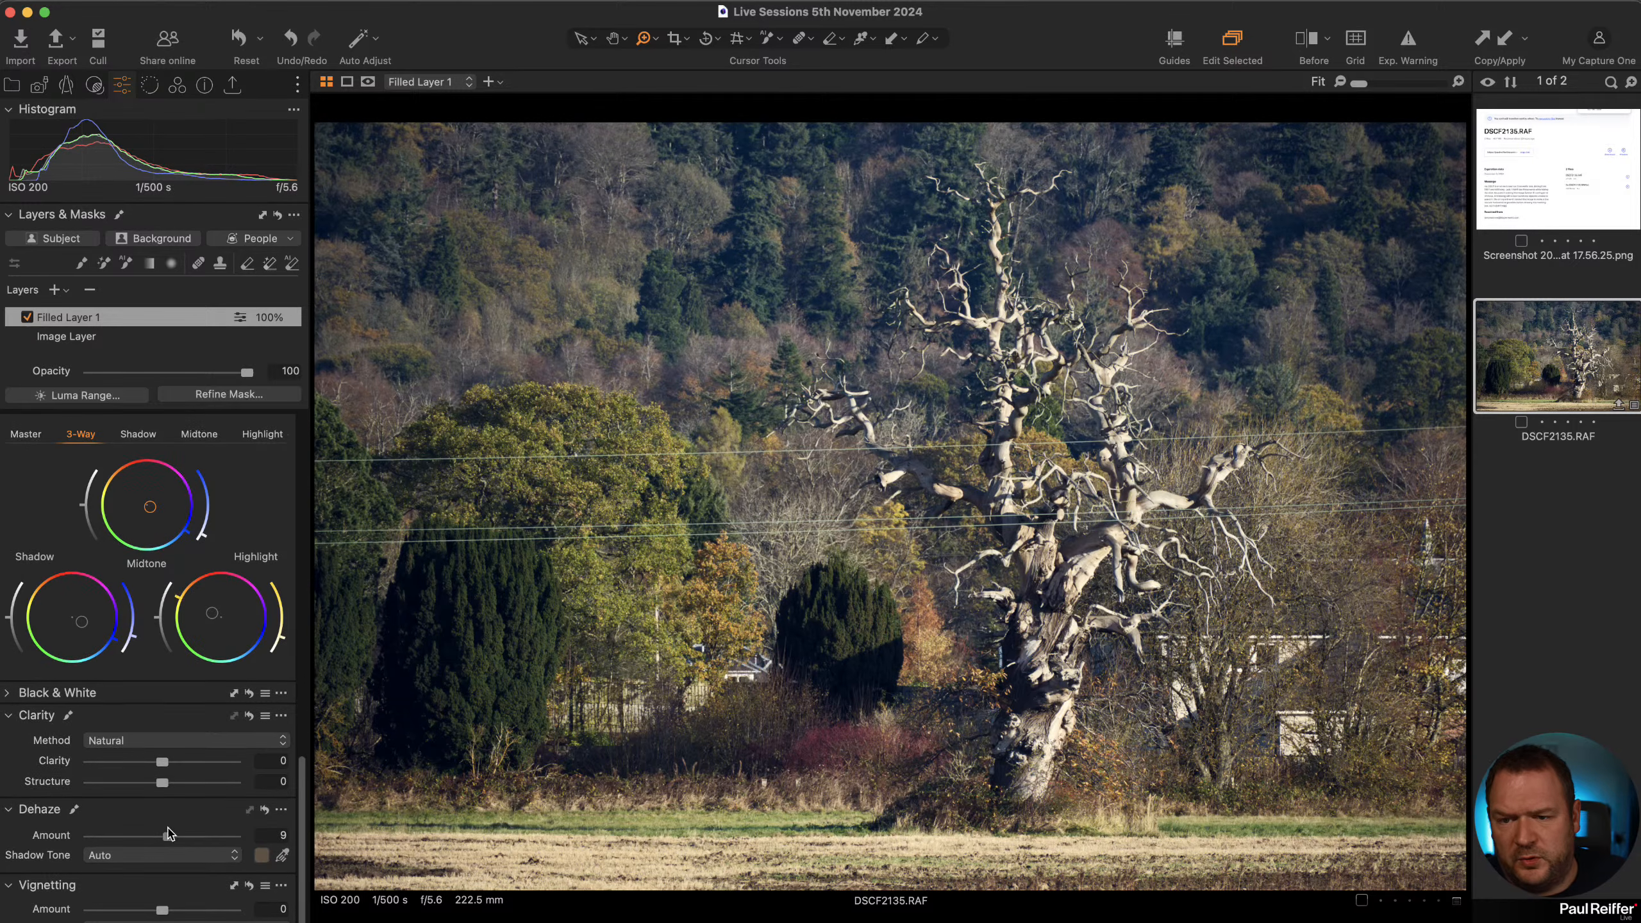
{"action": "left_click_drag", "start_coordinate": [173, 767], "coordinate": [180, 768]}
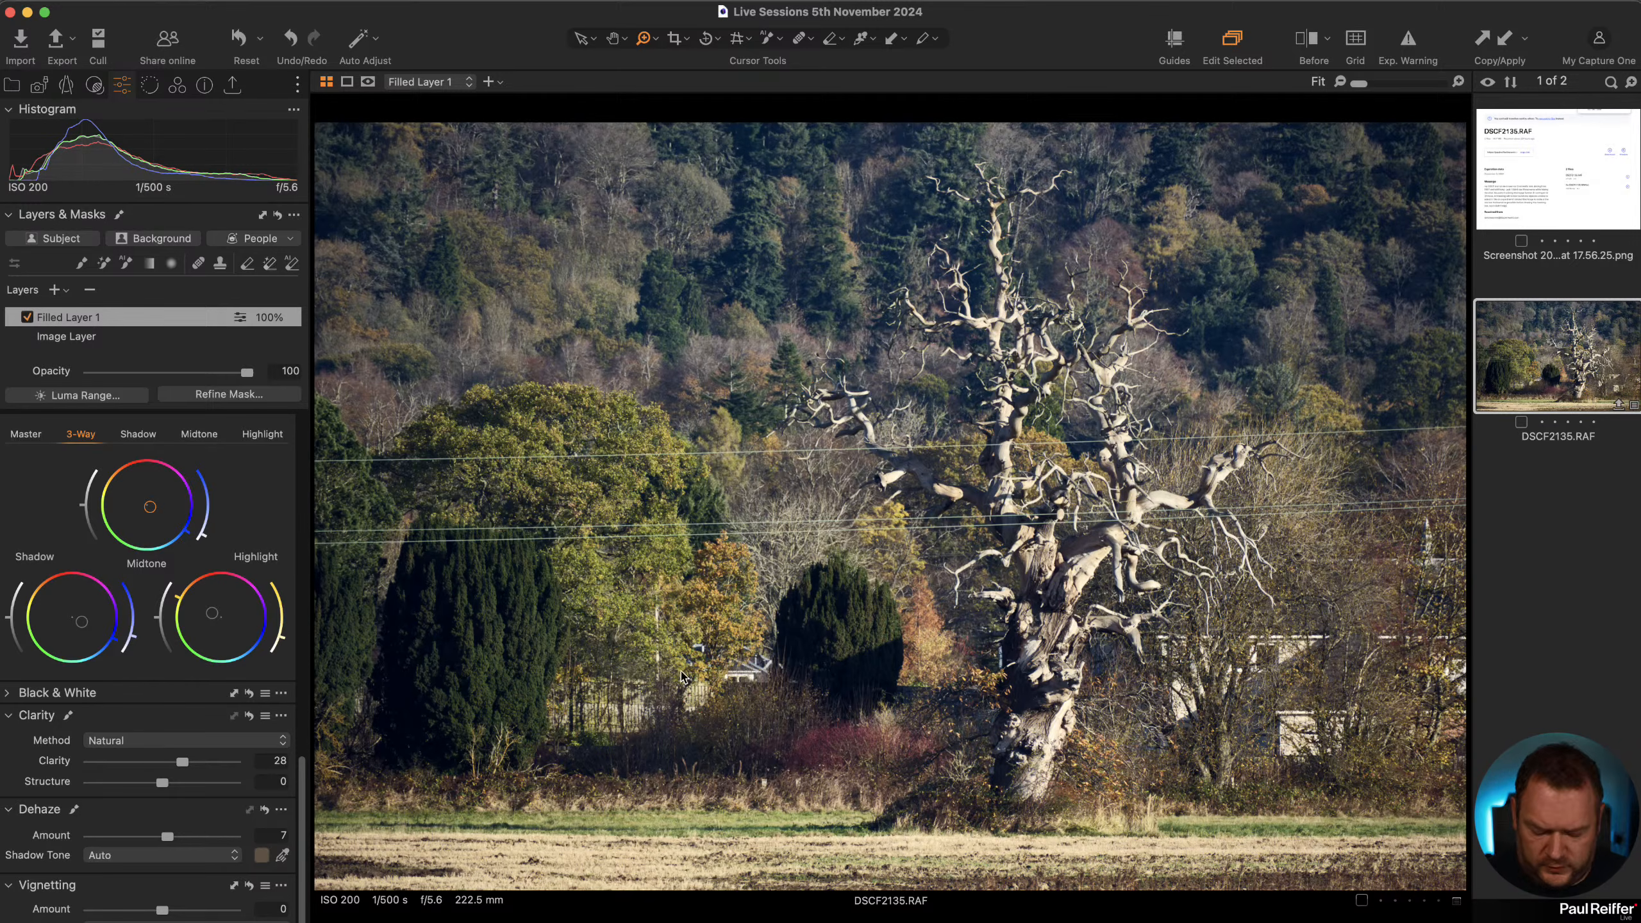
Compare before and after, apply a vignette of -0.52, and hide the before/after view.
{"action": "key", "text": "y"}
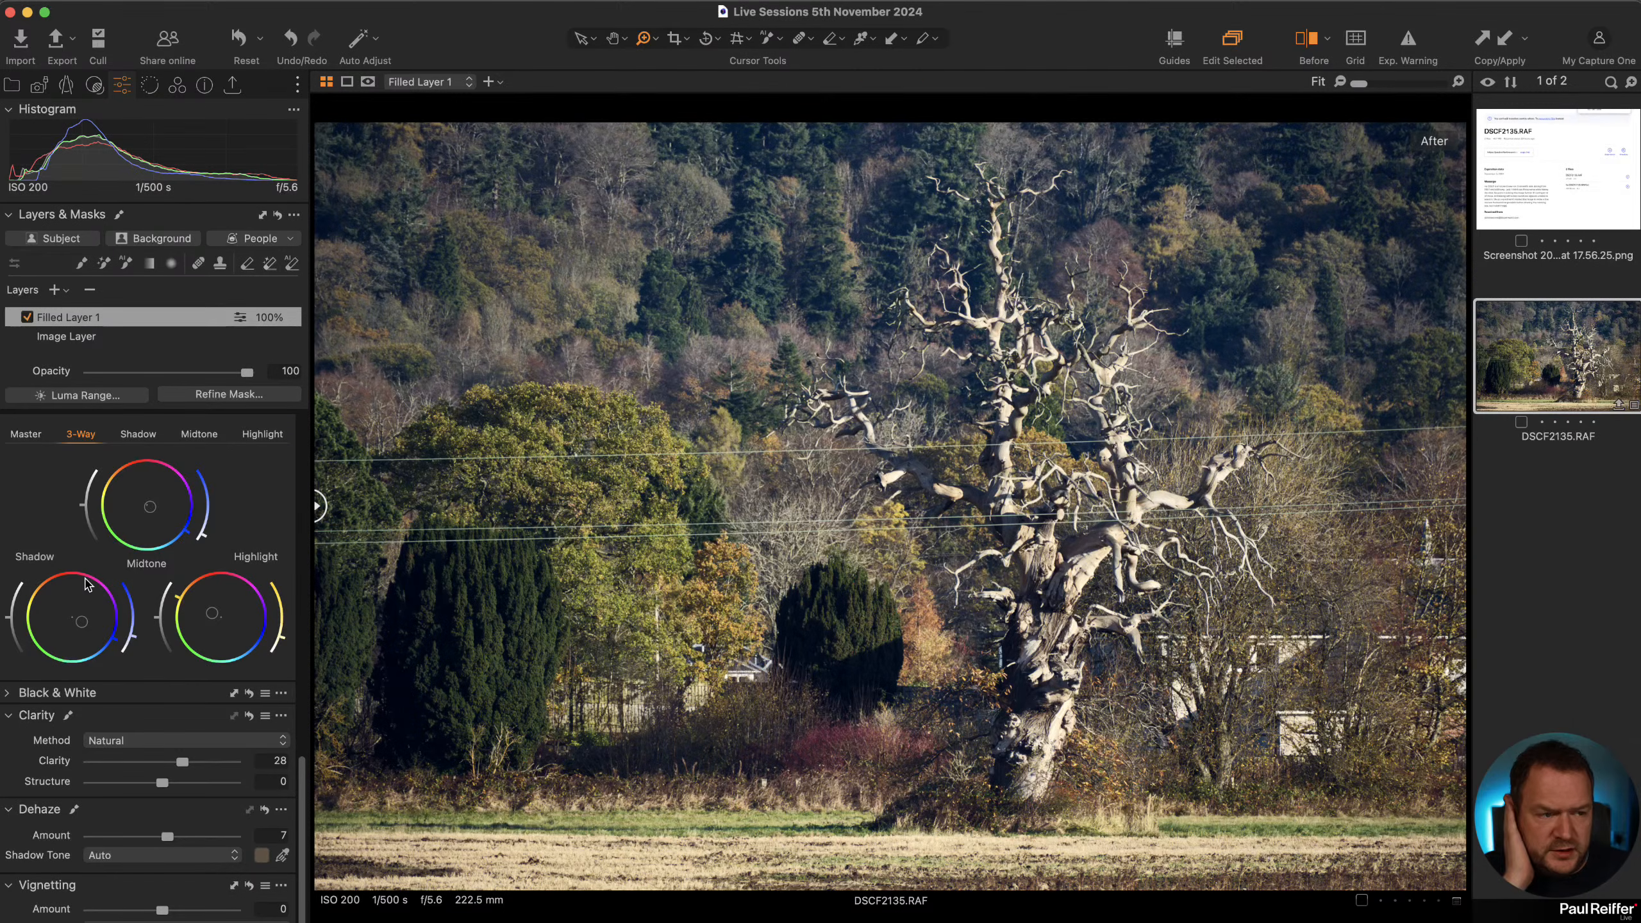
{"action": "scroll", "coordinate": [103, 797], "scroll_direction": "down", "scroll_amount": 2}
{"action": "scroll", "coordinate": [103, 794], "scroll_direction": "up", "scroll_amount": 1}
{"action": "left_click_drag", "start_coordinate": [161, 902], "coordinate": [152, 905]}
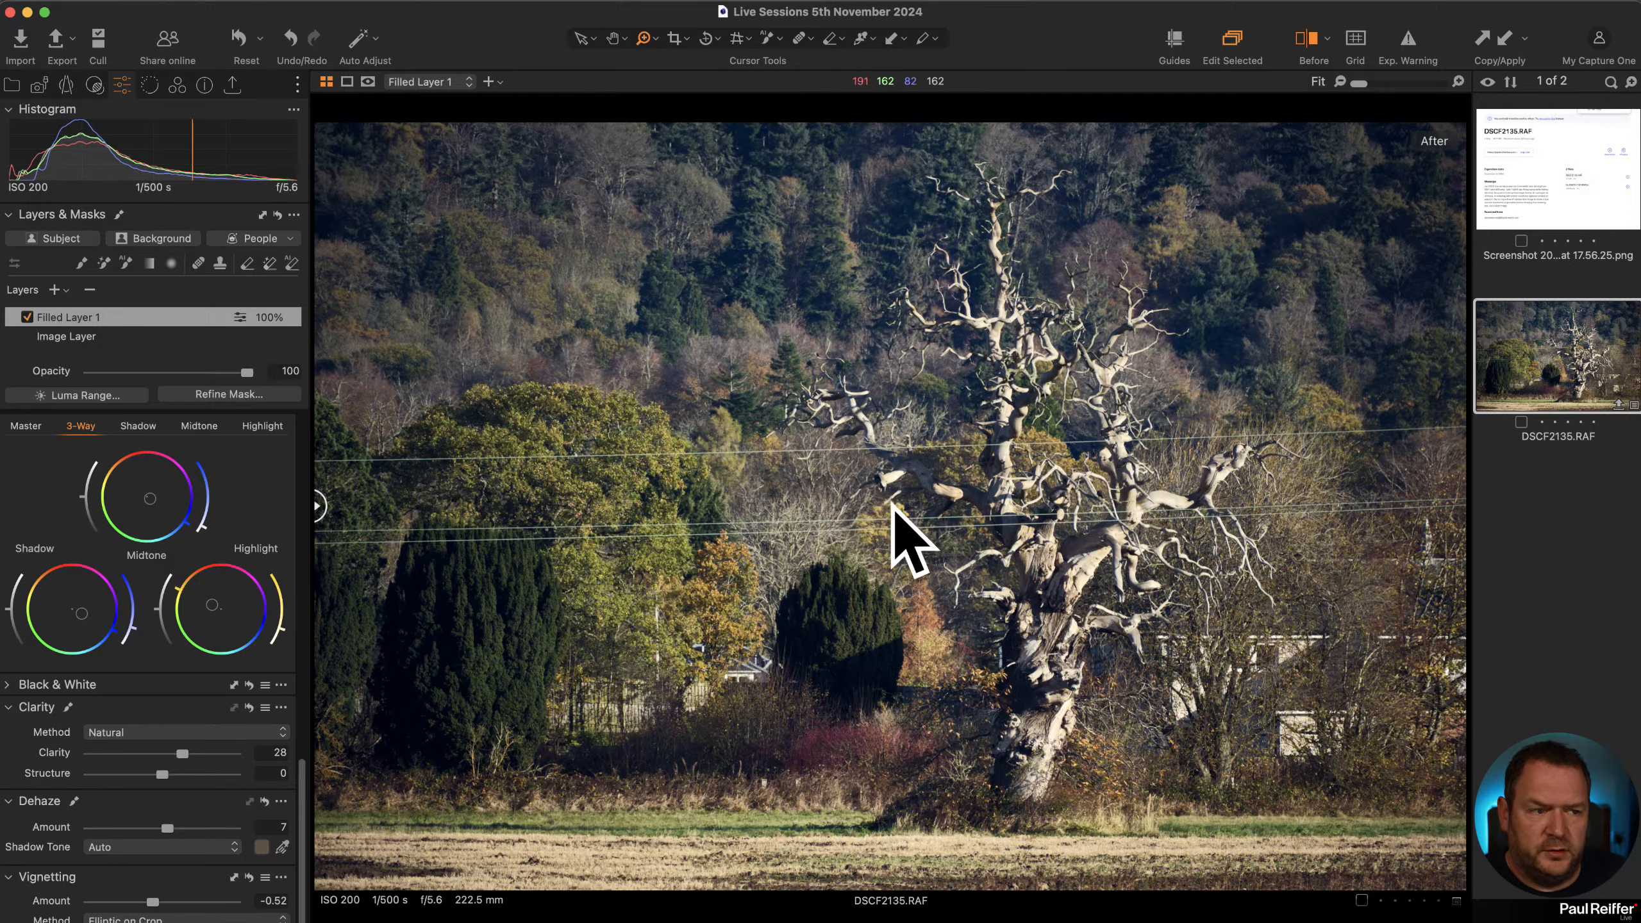
{"action": "left_click", "coordinate": [1312, 40]}
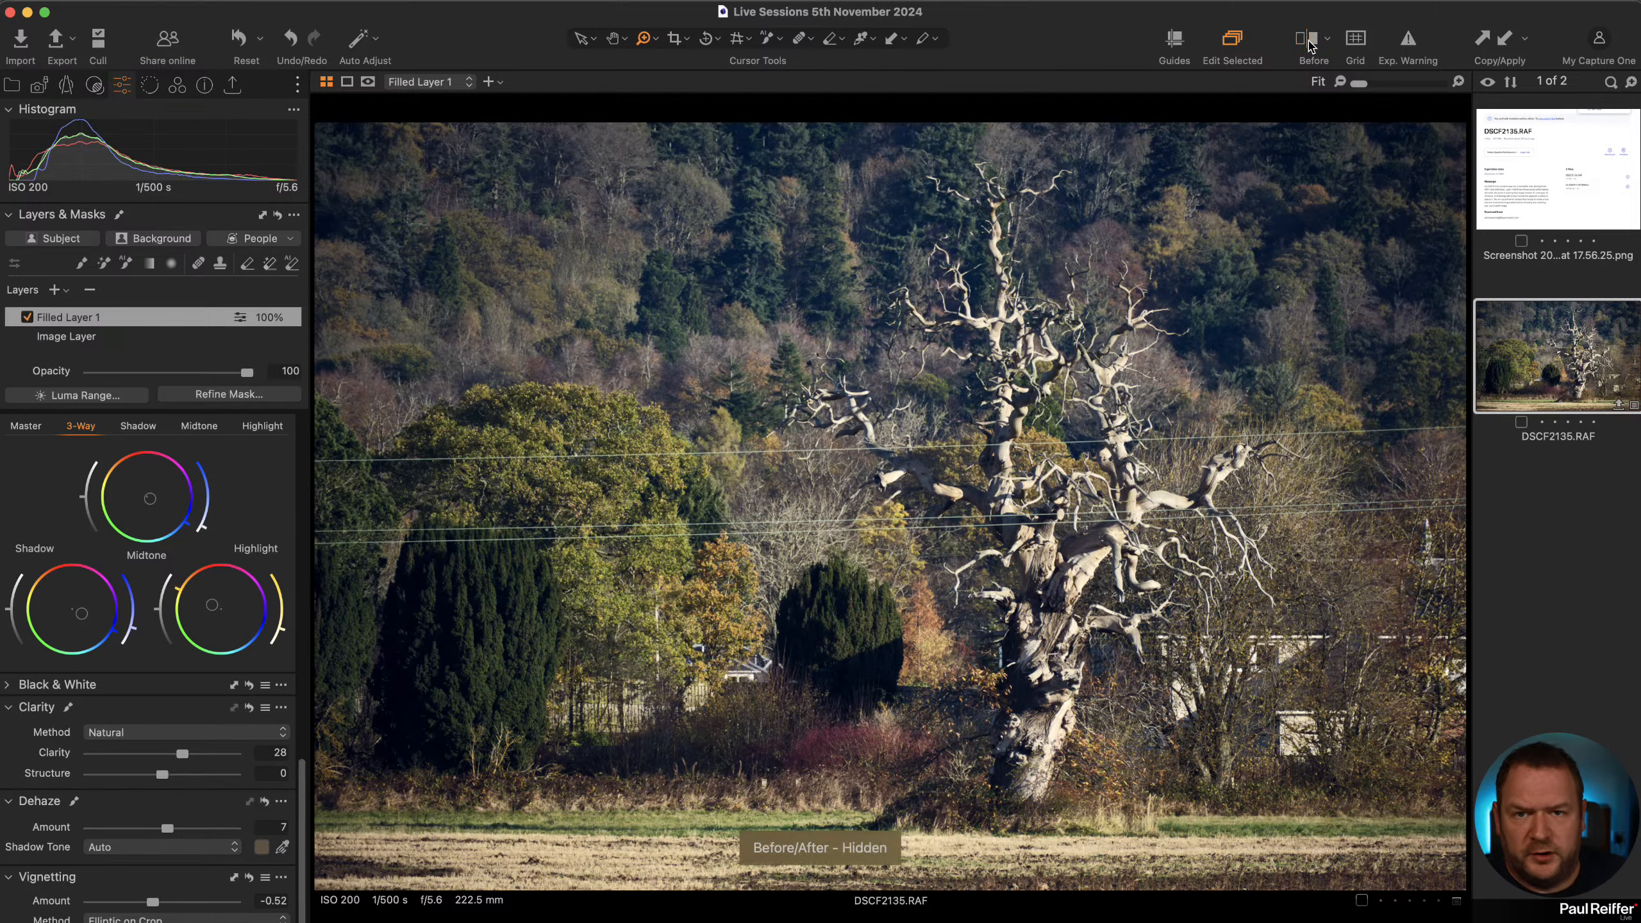
Set the lens correction Sharpening to 37.
{"action": "left_click", "coordinate": [68, 88]}
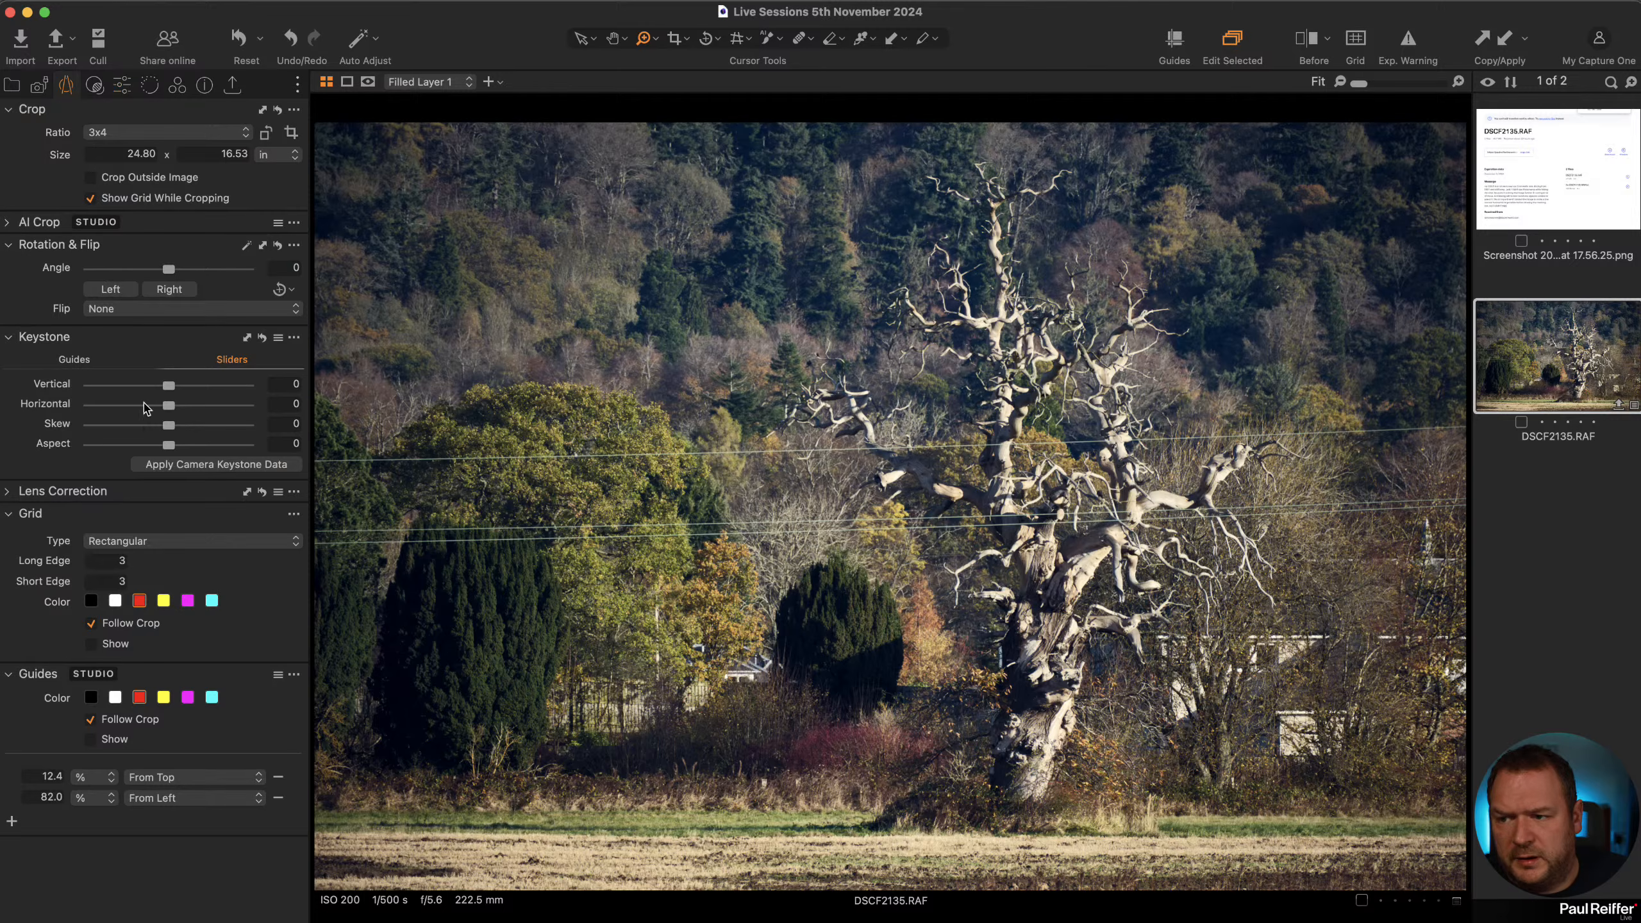
{"action": "left_click", "coordinate": [26, 498]}
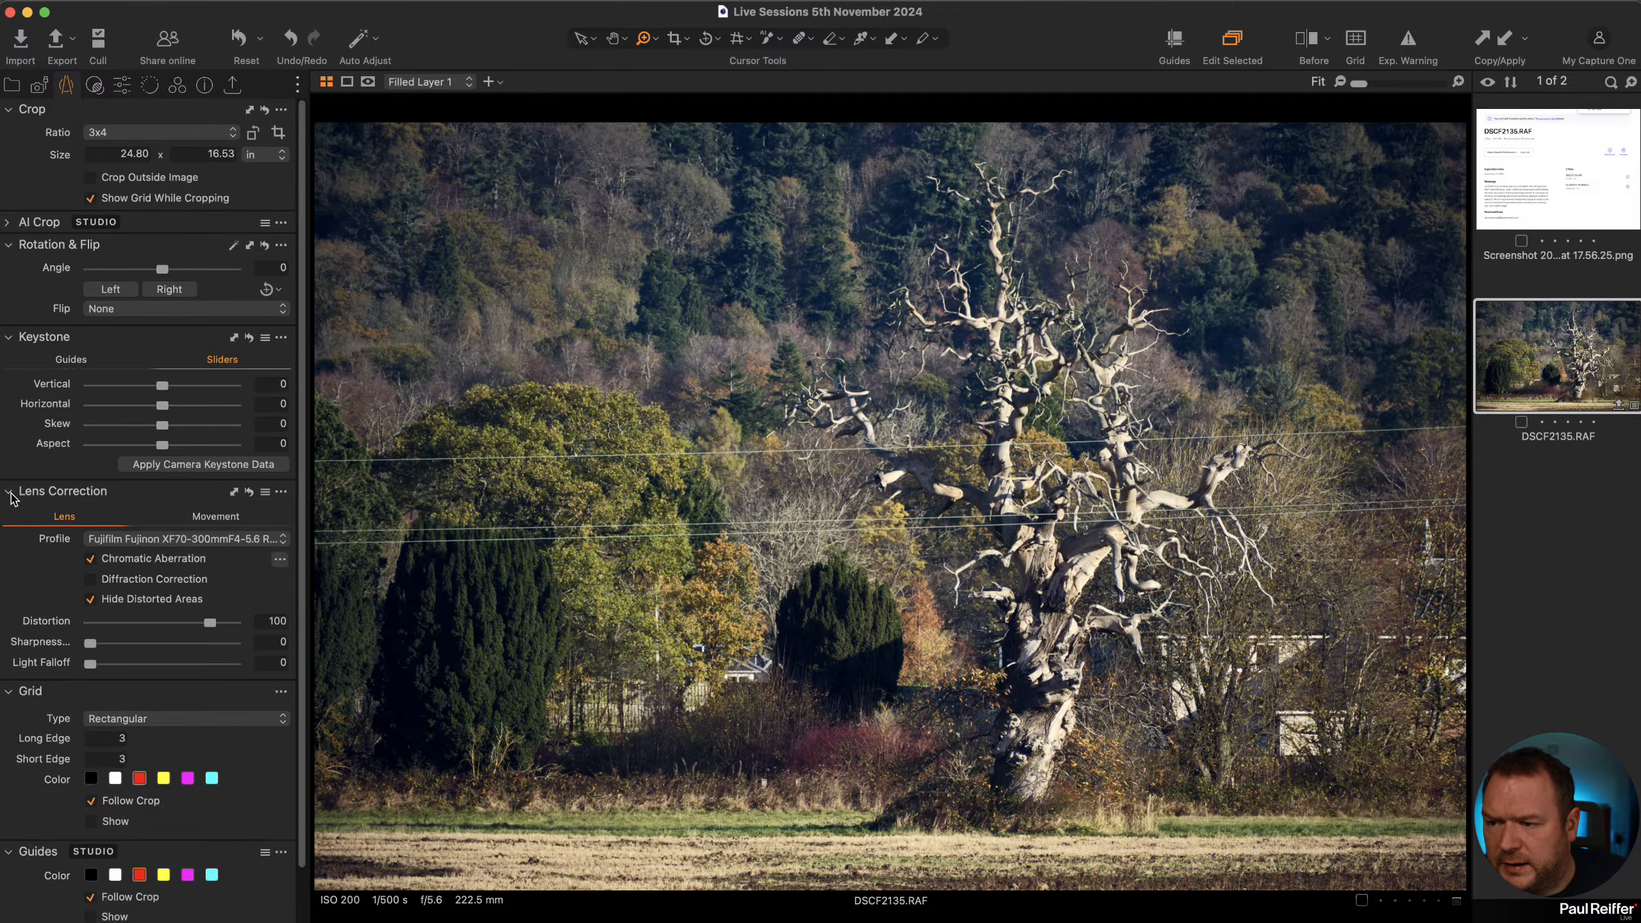
{"action": "left_click_drag", "start_coordinate": [92, 643], "coordinate": [111, 643]}
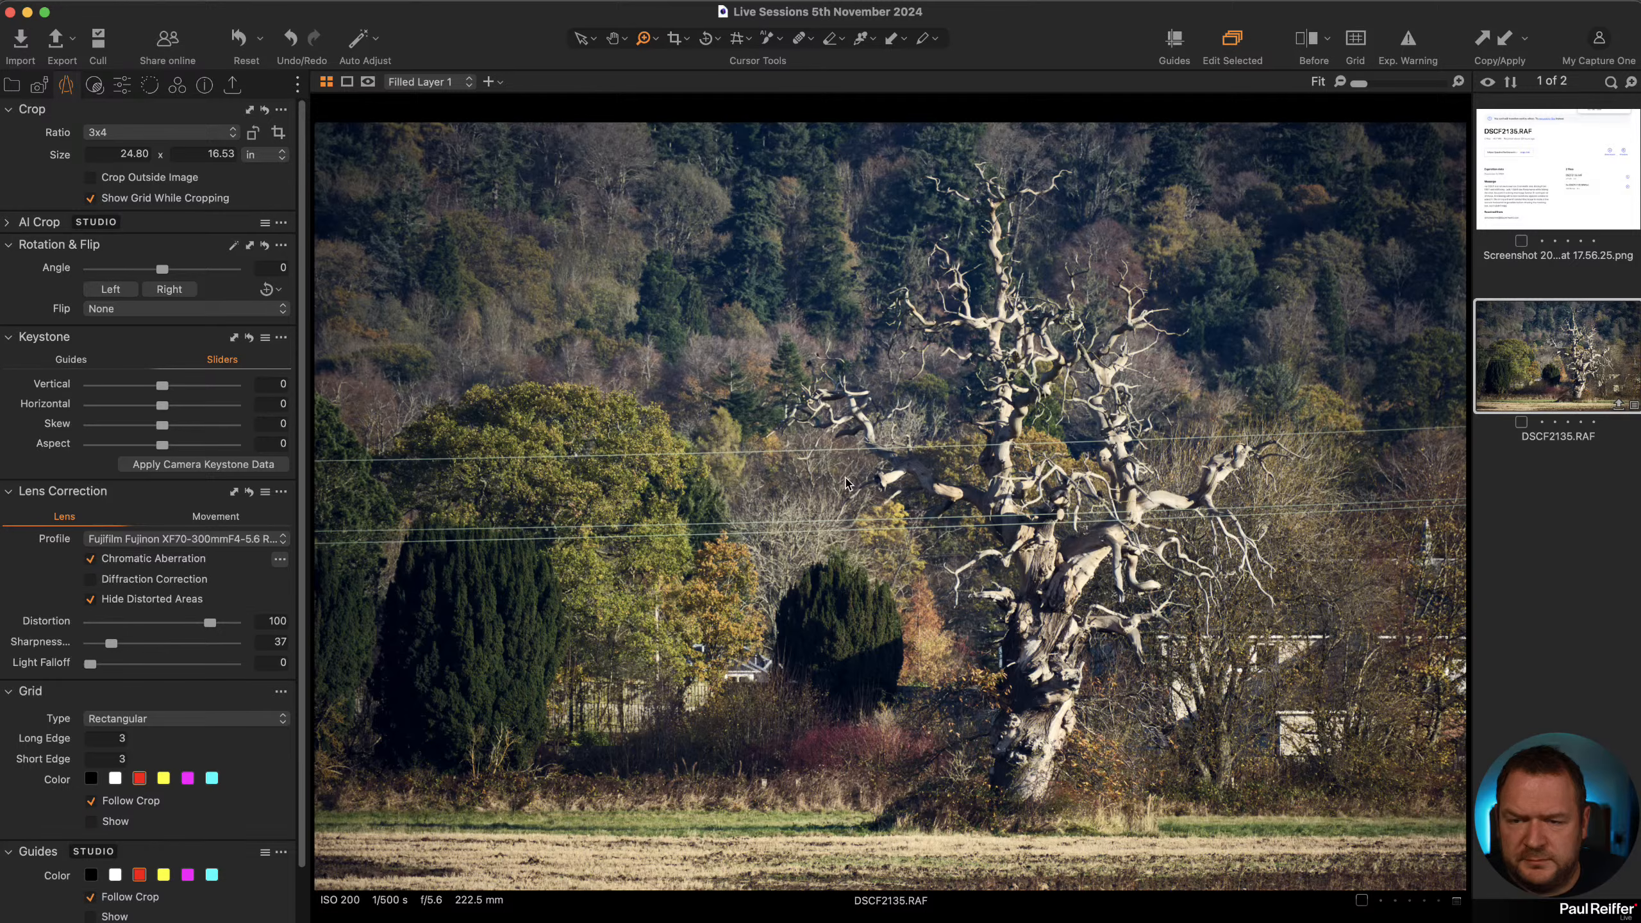
Edit a variant of the photo in Adobe Photoshop 2025 as an uncompressed 16-bit TIFF in Adobe RGB (1998).
{"action": "right_click", "coordinate": [1492, 324]}
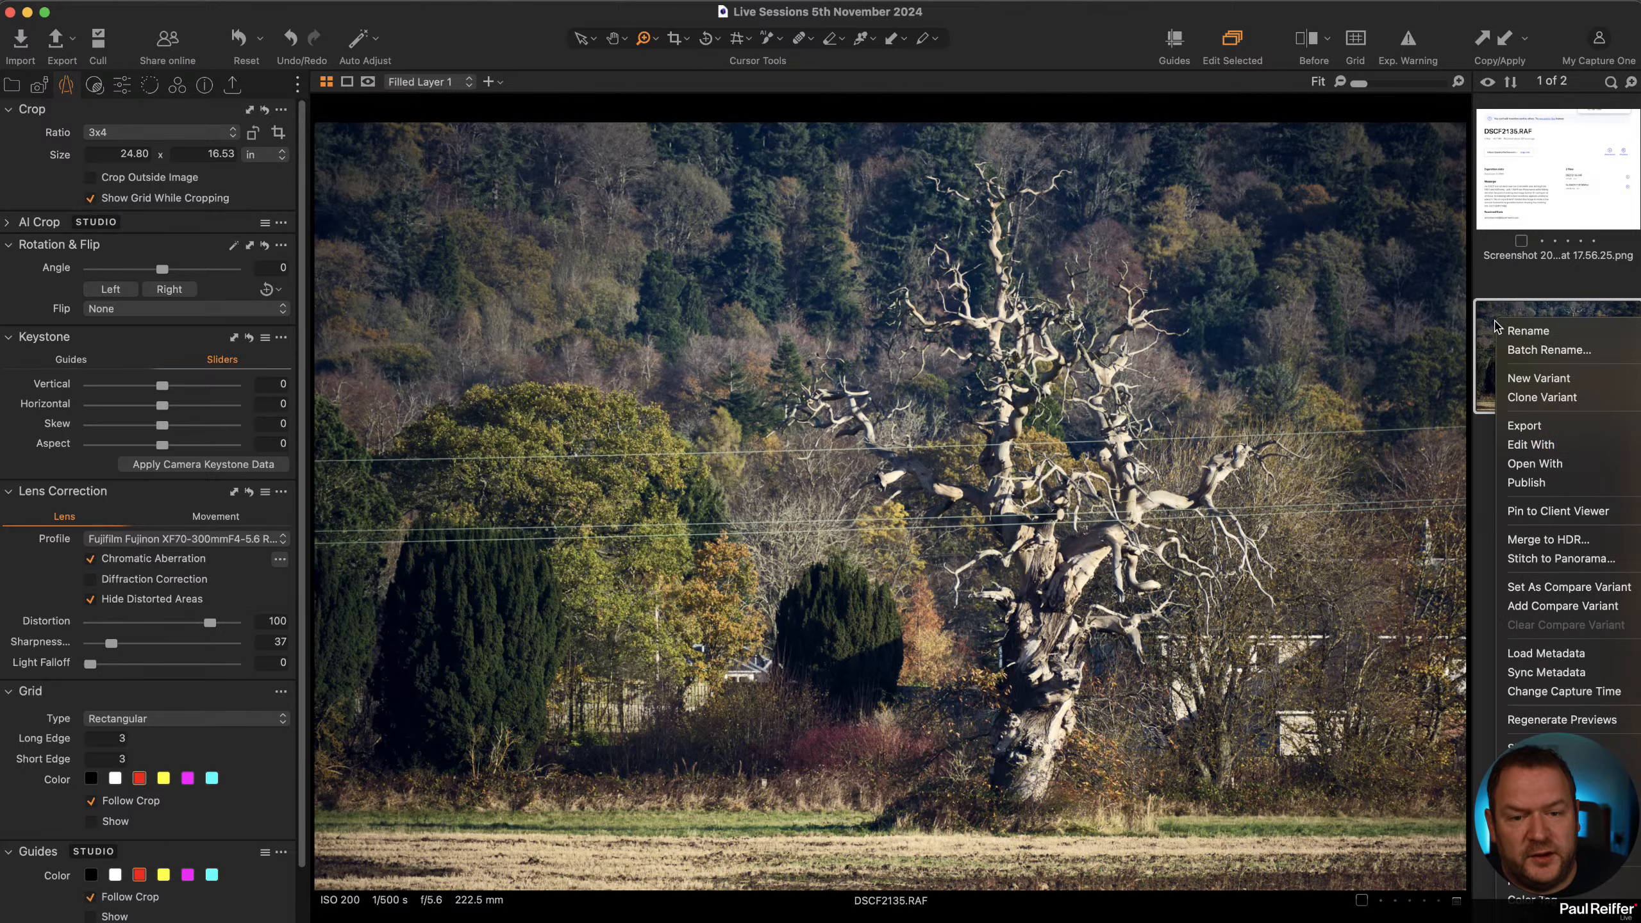
{"action": "right_click", "coordinate": [641, 266]}
{"action": "mouse_move", "coordinate": [711, 388]}
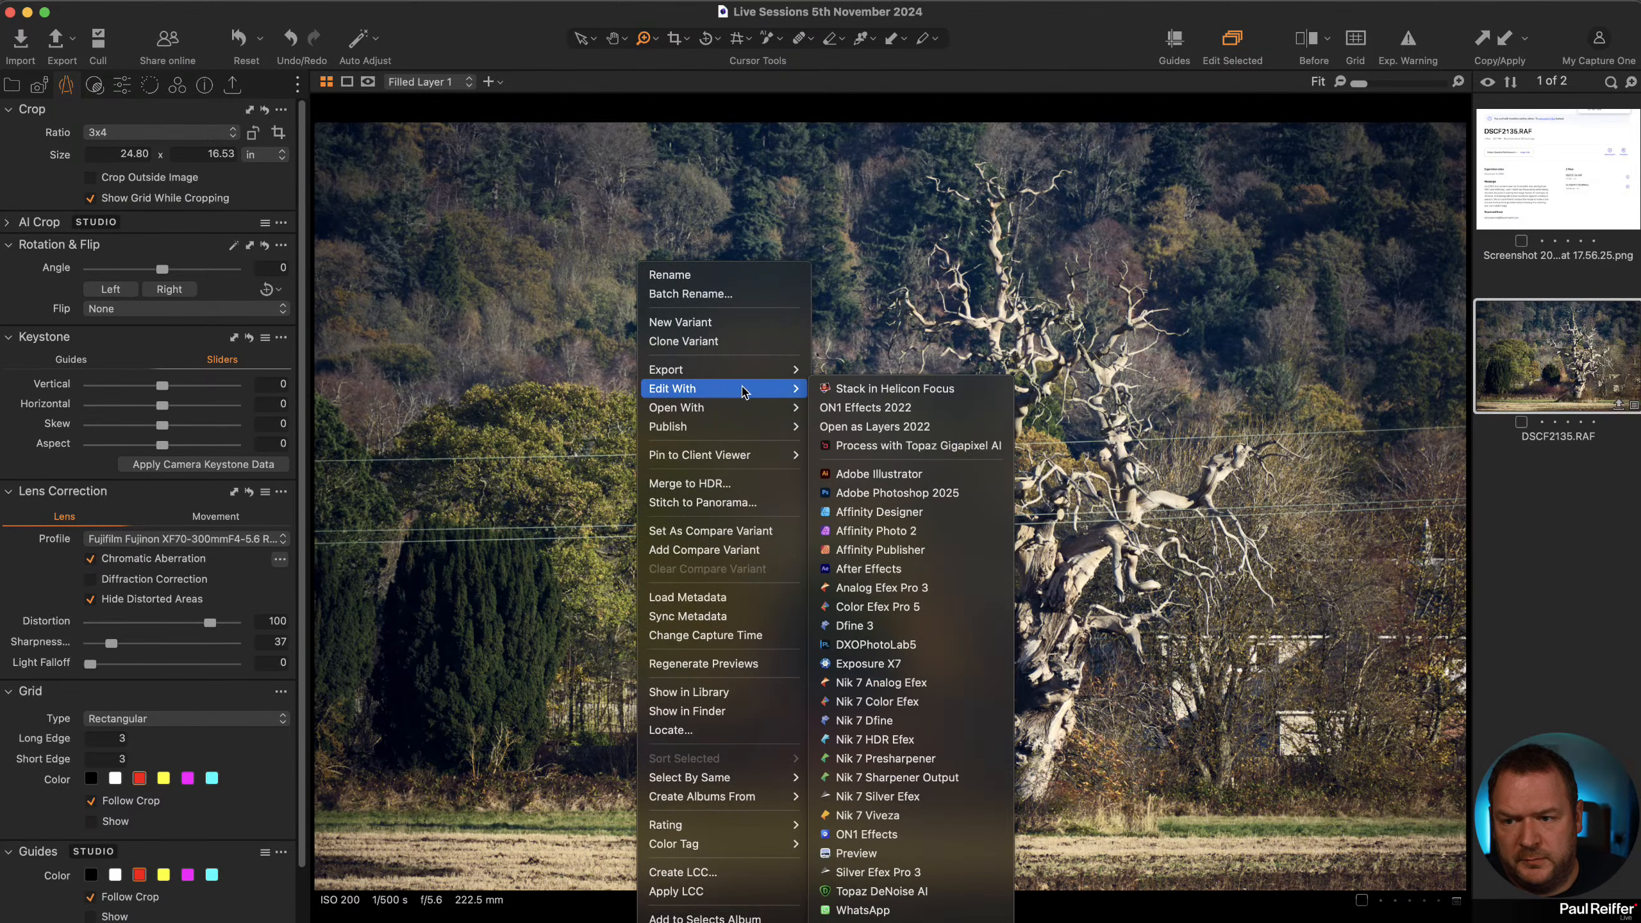
{"action": "left_click", "coordinate": [945, 500]}
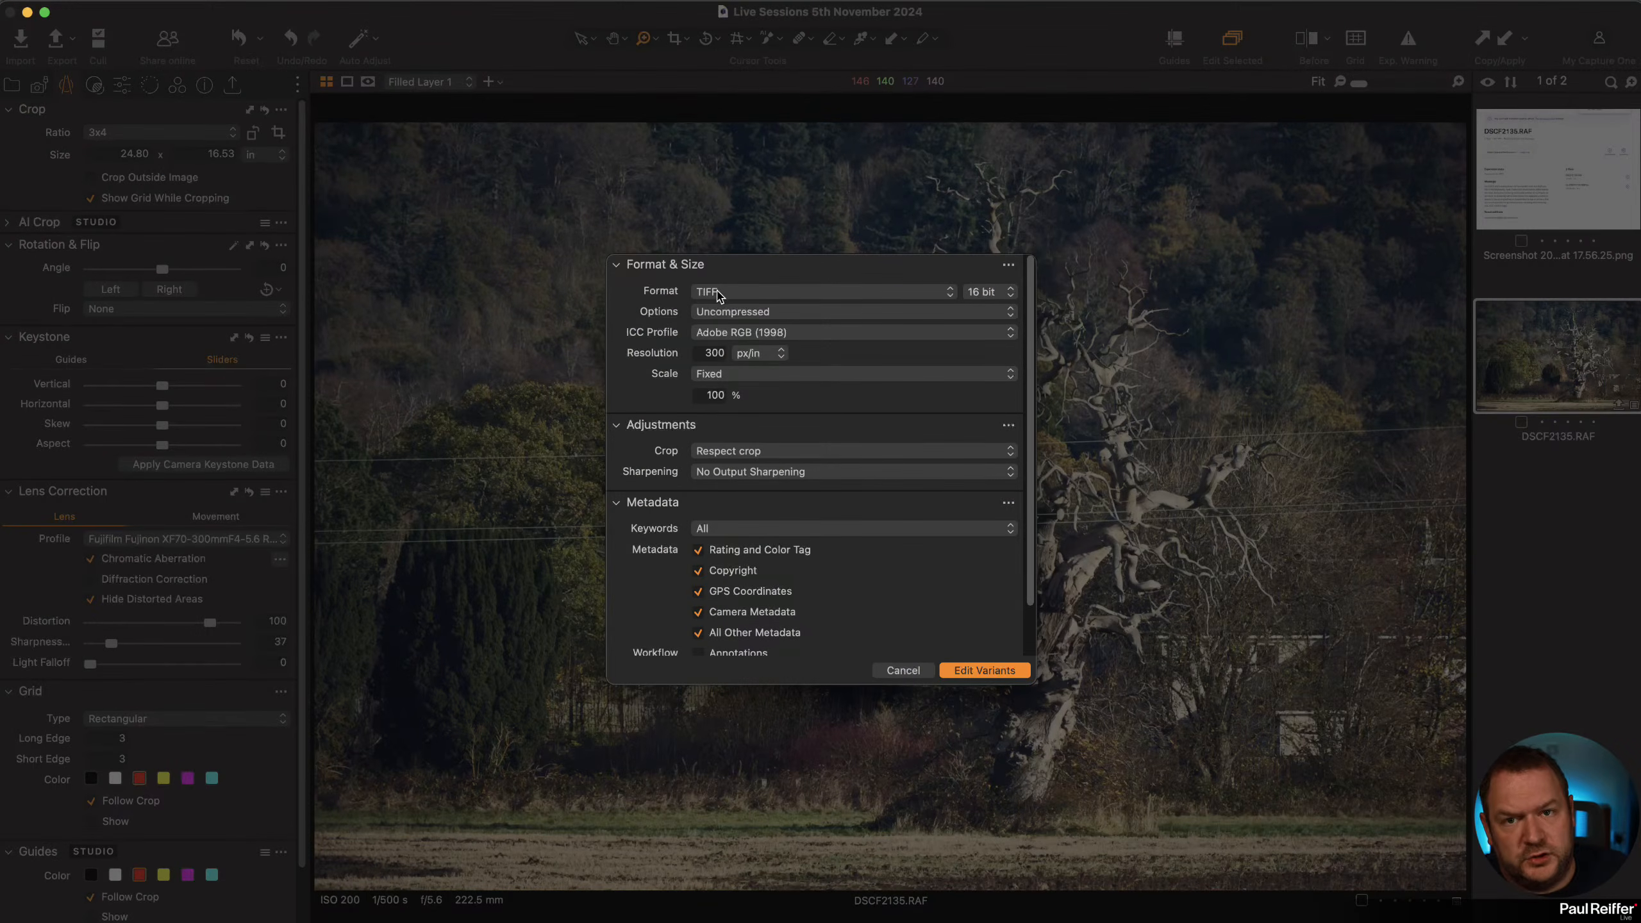
{"action": "left_click", "coordinate": [991, 298]}
{"action": "left_click", "coordinate": [989, 294]}
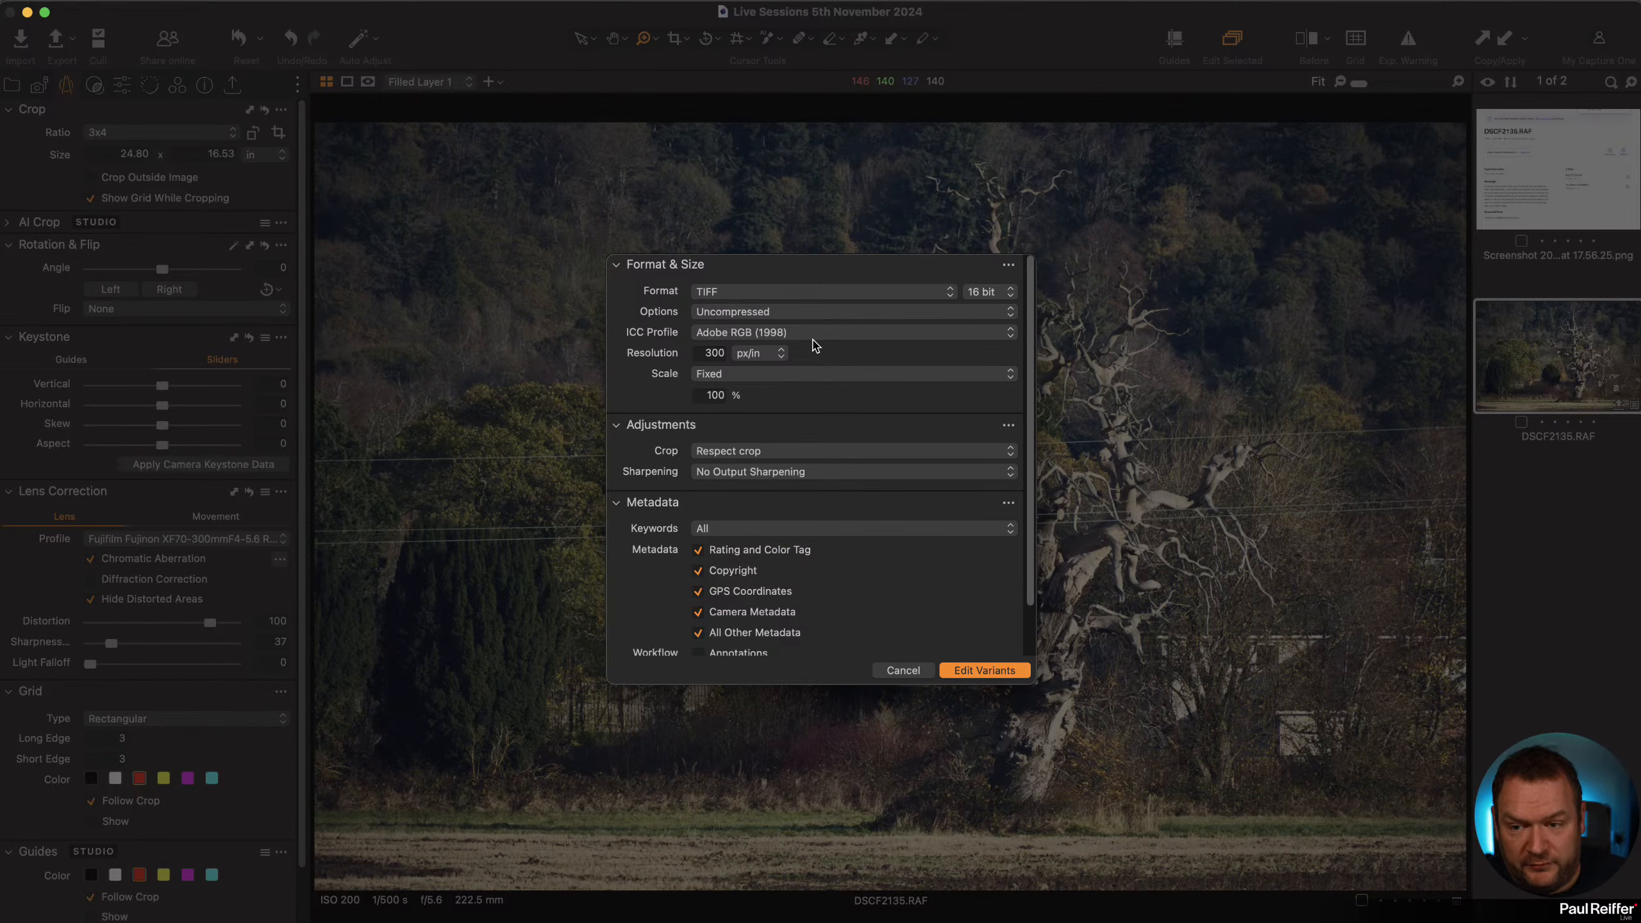
{"action": "left_click", "coordinate": [985, 670]}
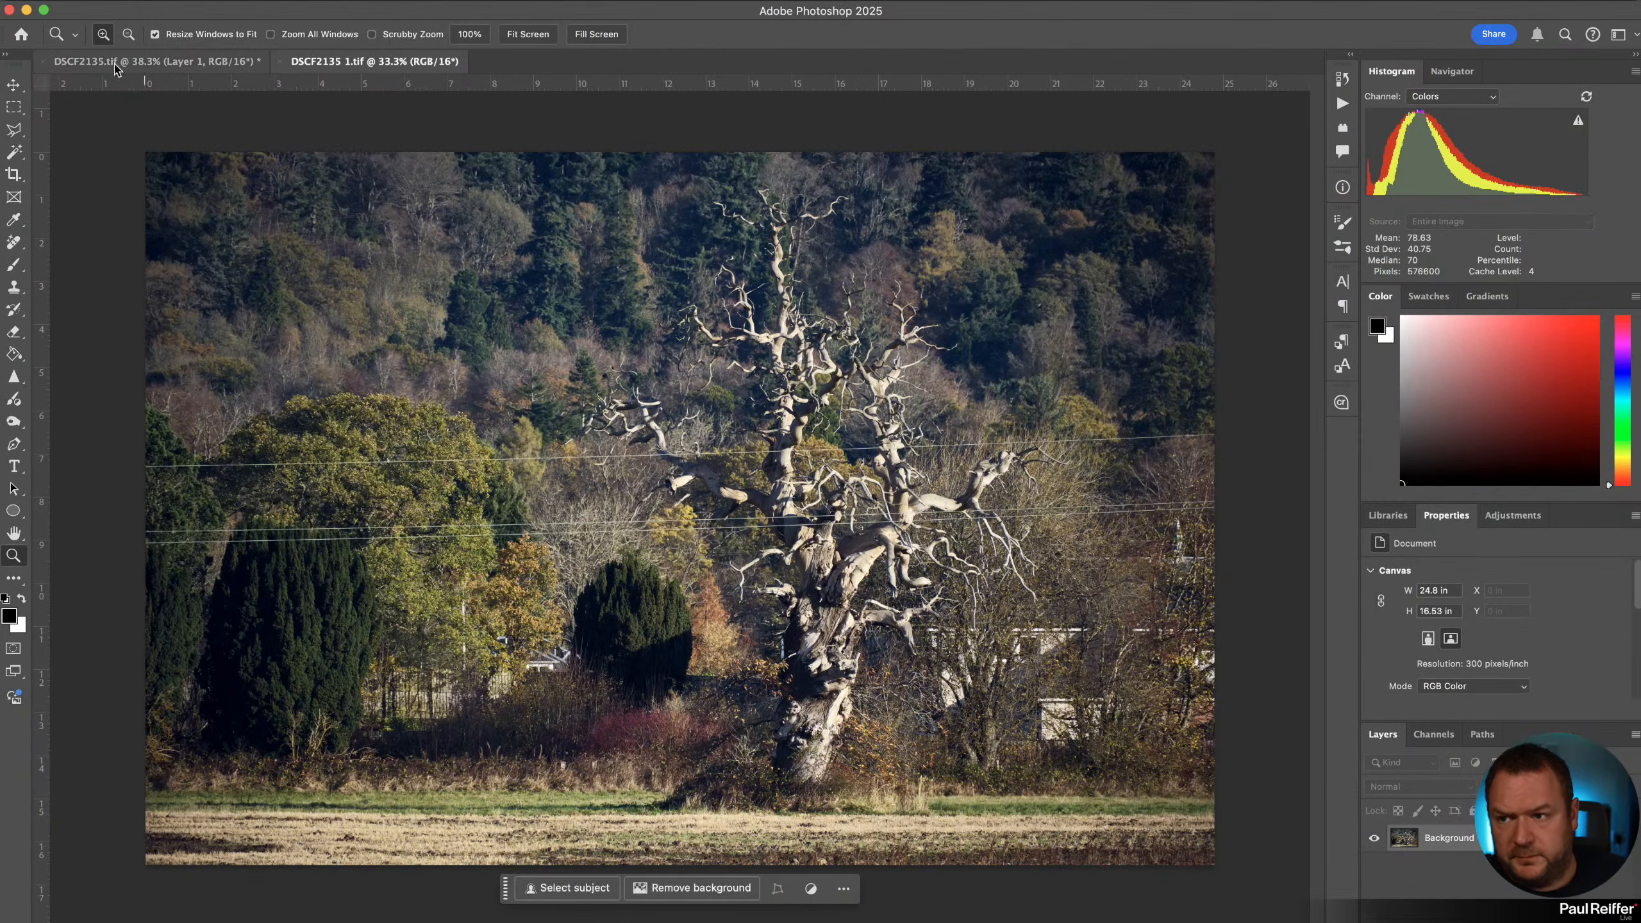
Close the earlier Photoshop document and duplicate the Background layer of the new TIFF.
{"action": "left_click", "coordinate": [43, 61]}
{"action": "left_click", "coordinate": [1122, 490]}
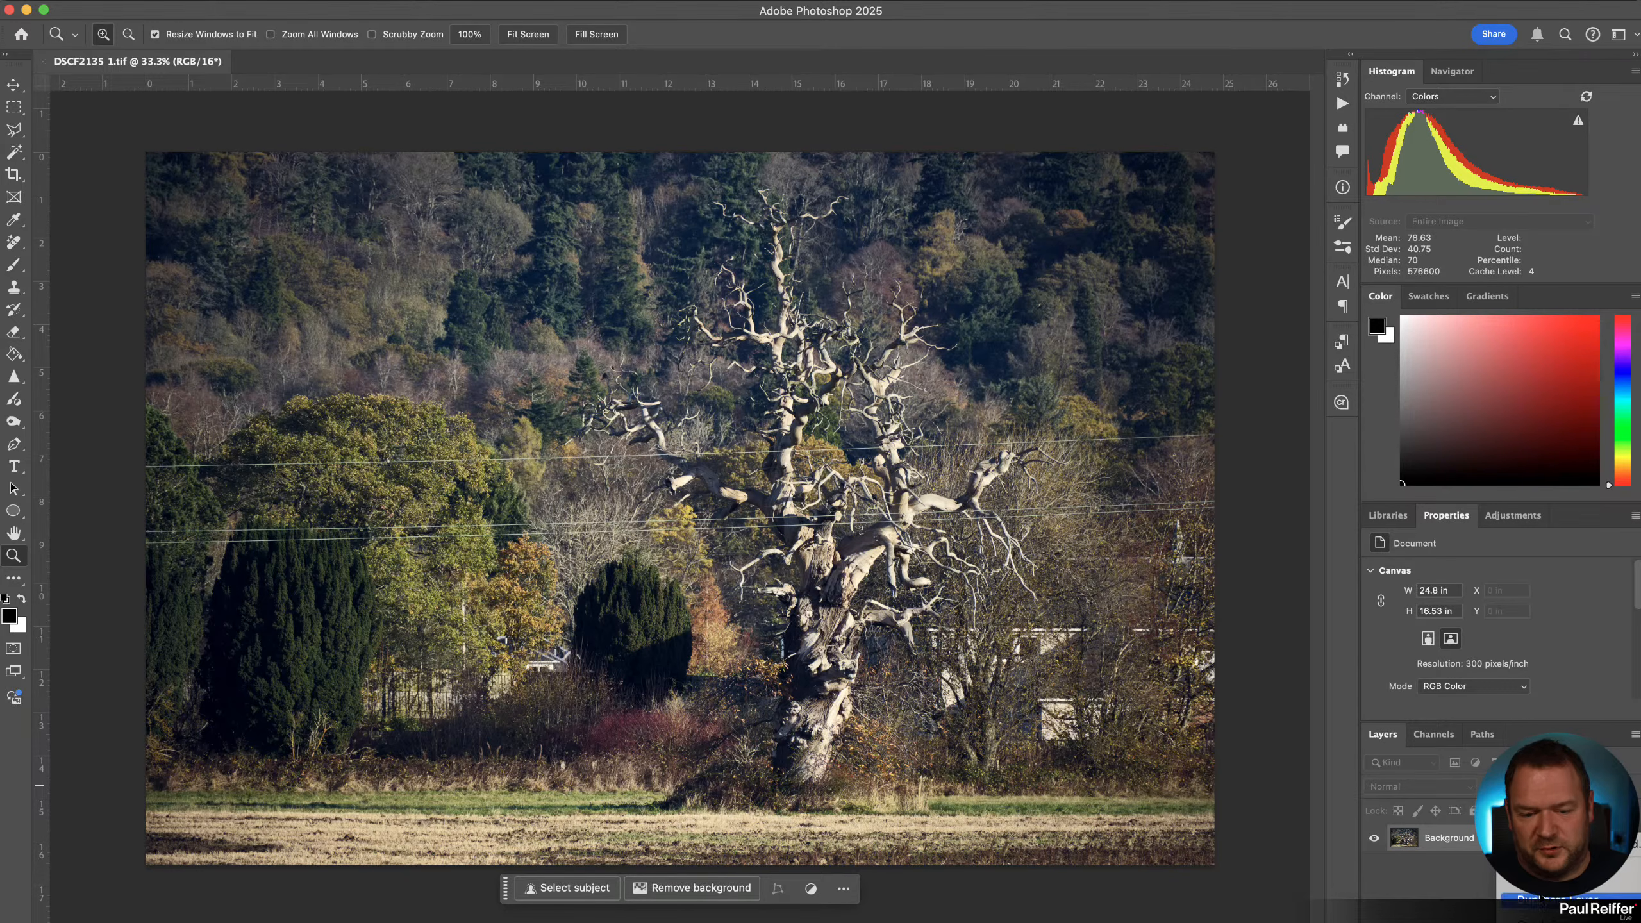
{"action": "left_click", "coordinate": [1544, 902]}
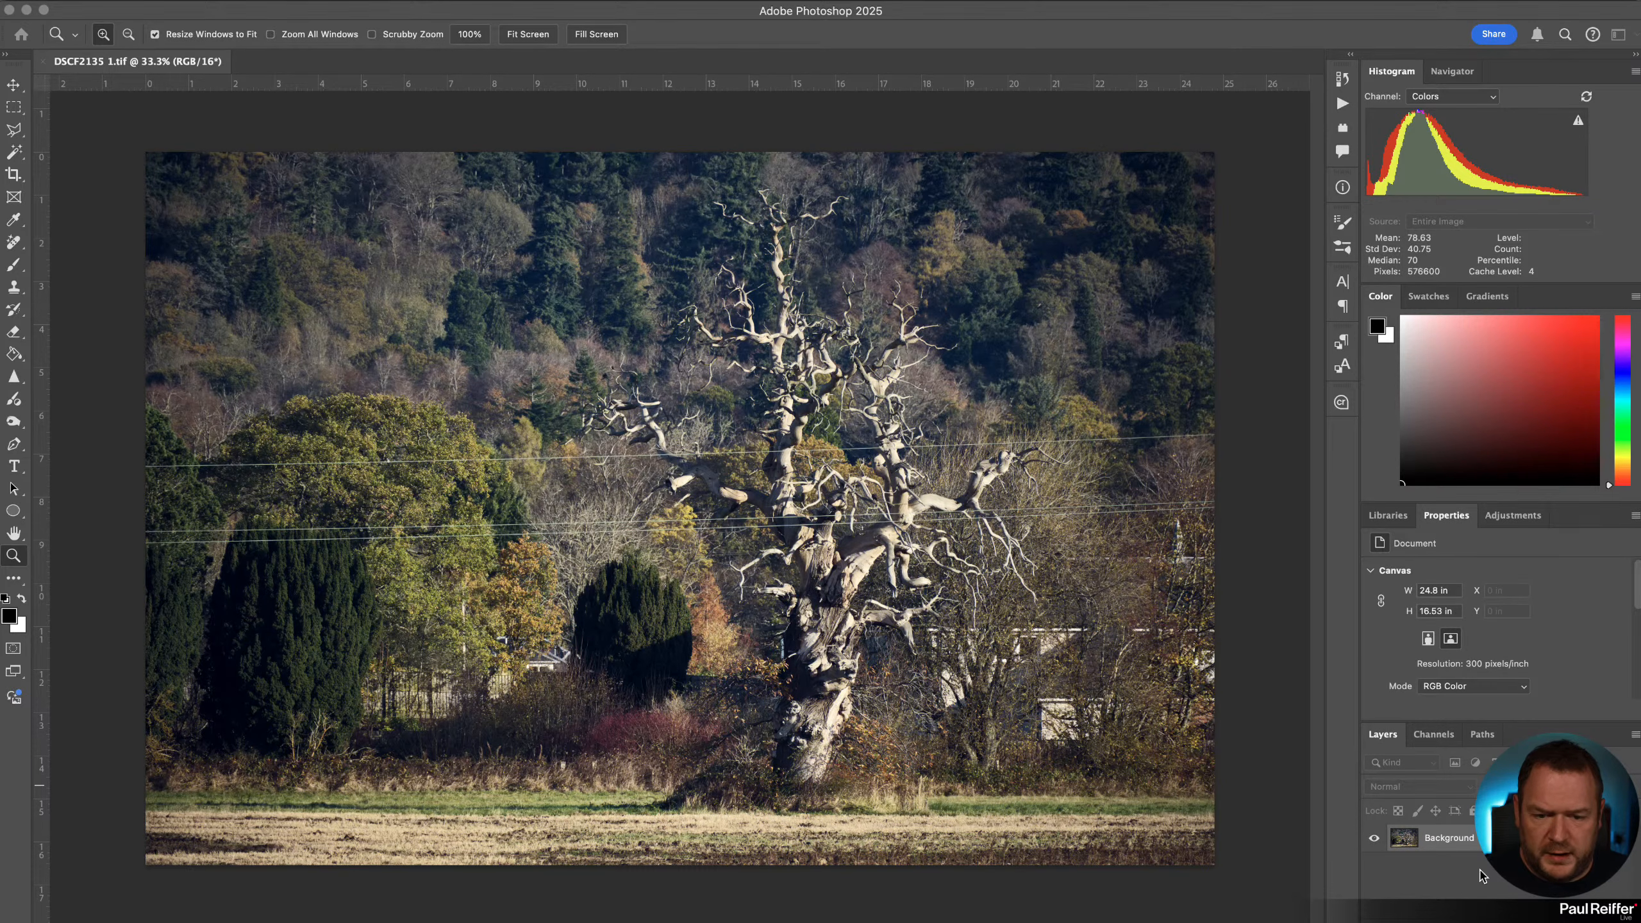
{"action": "key", "text": "Return"}
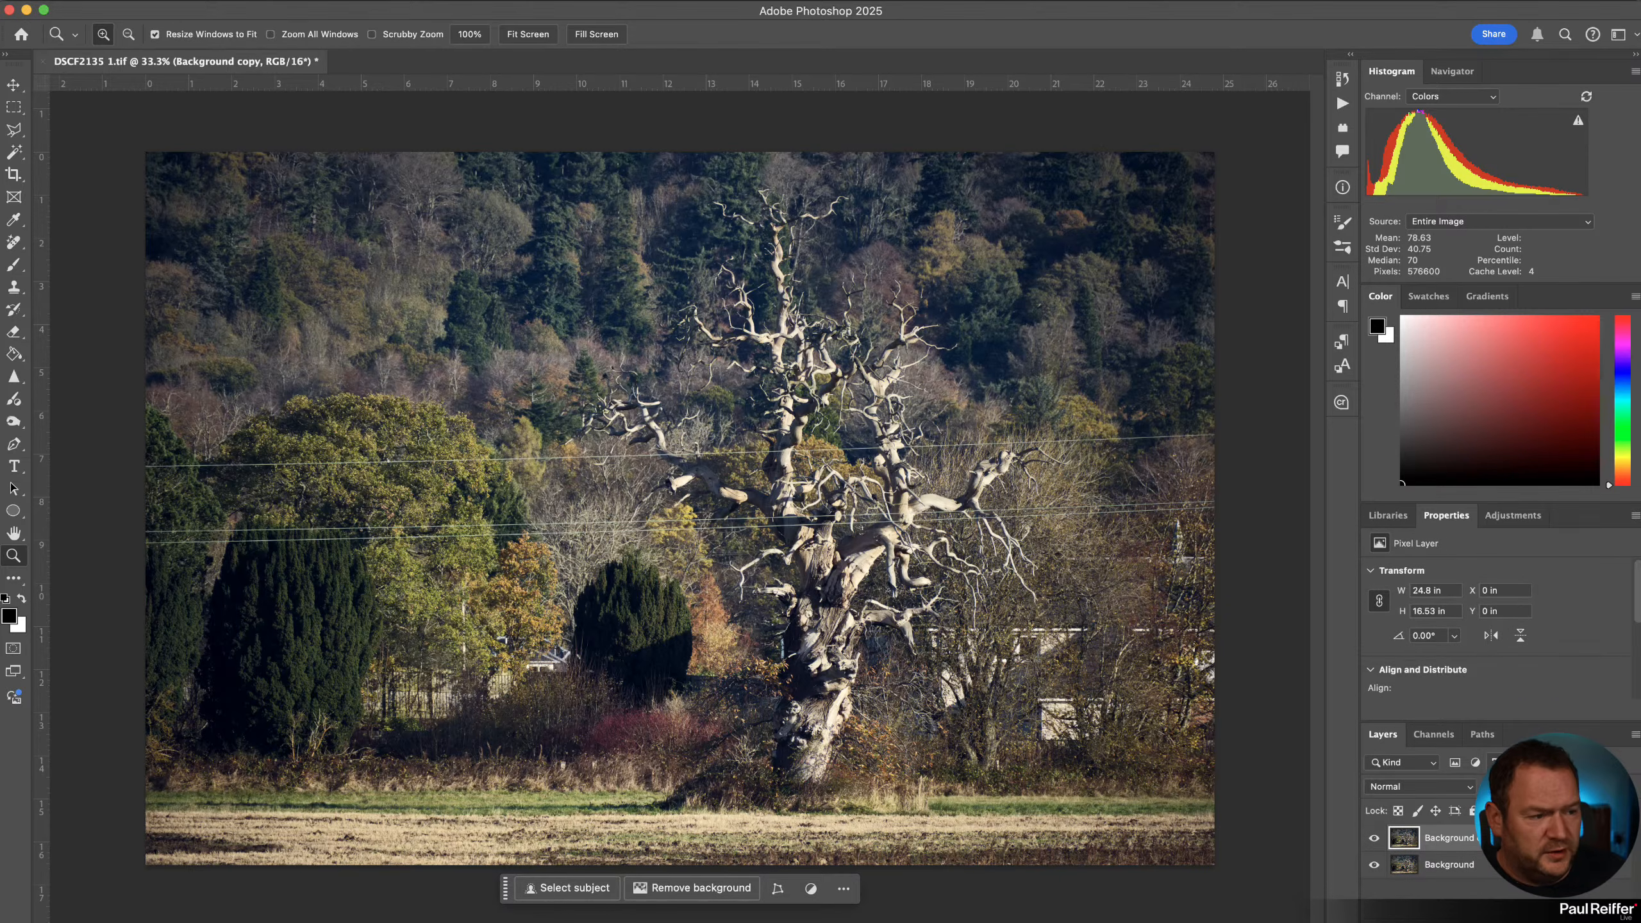
Rearrange the panels so the Layers panel sits beneath the Histogram.
{"action": "left_click_drag", "start_coordinate": [1521, 743], "coordinate": [1523, 512]}
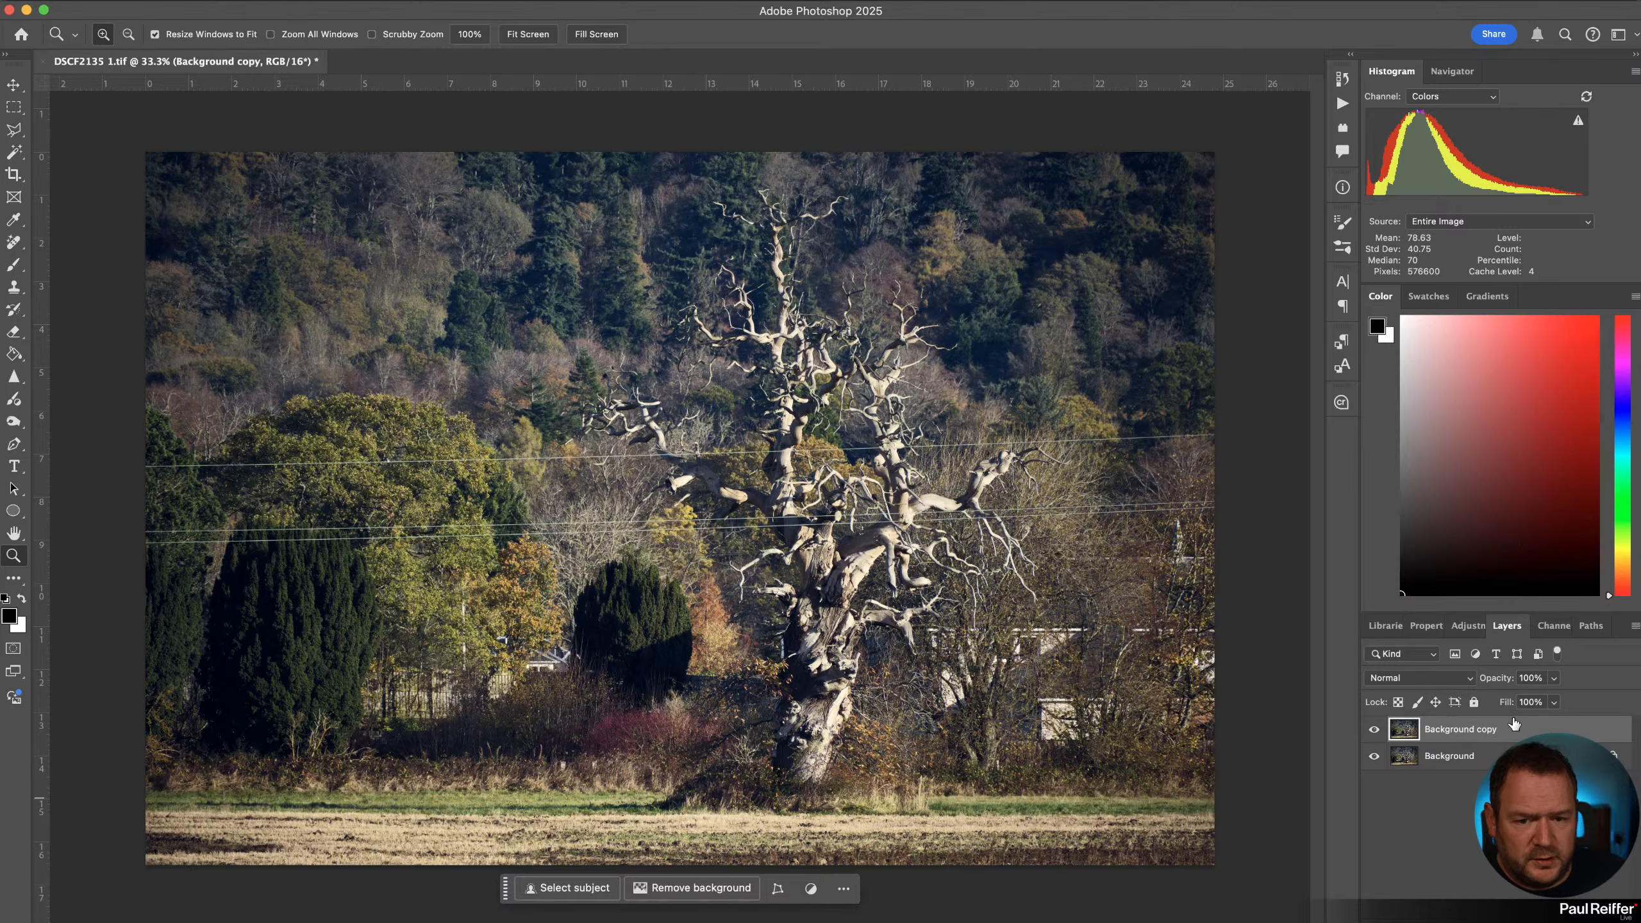
{"action": "left_click_drag", "start_coordinate": [1507, 625], "coordinate": [1406, 292]}
{"action": "left_click_drag", "start_coordinate": [1460, 406], "coordinate": [1614, 477]}
{"action": "left_click_drag", "start_coordinate": [1457, 400], "coordinate": [1593, 475]}
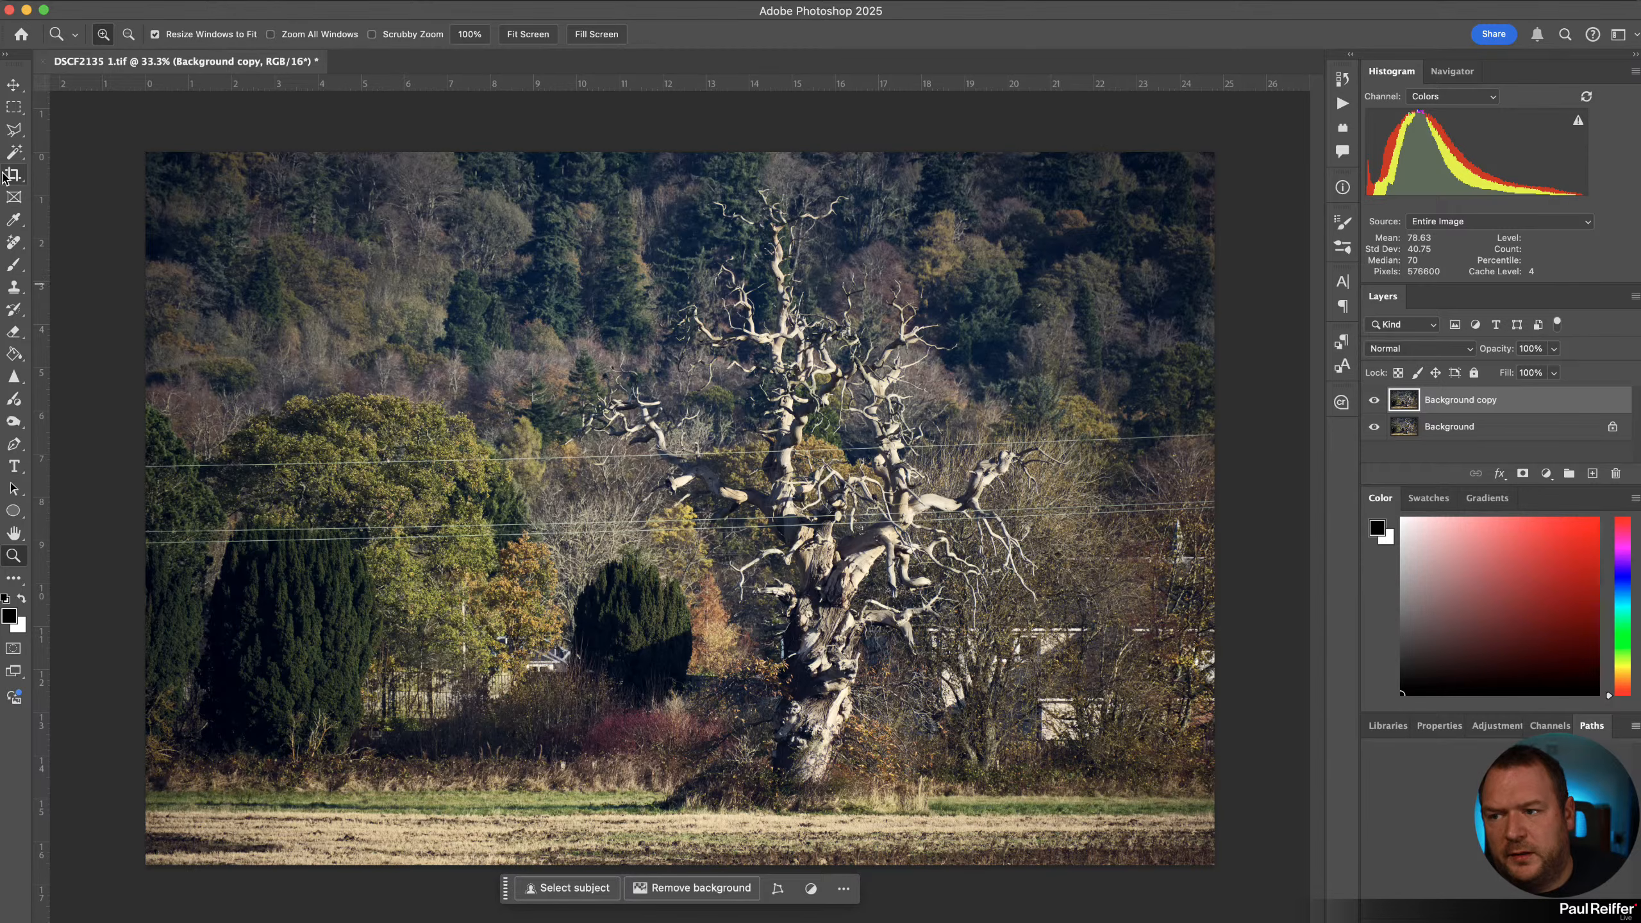
Use the Remove tool's Find distractions option to automatically remove the wires and cables from the photo.
{"action": "left_click", "coordinate": [14, 243]}
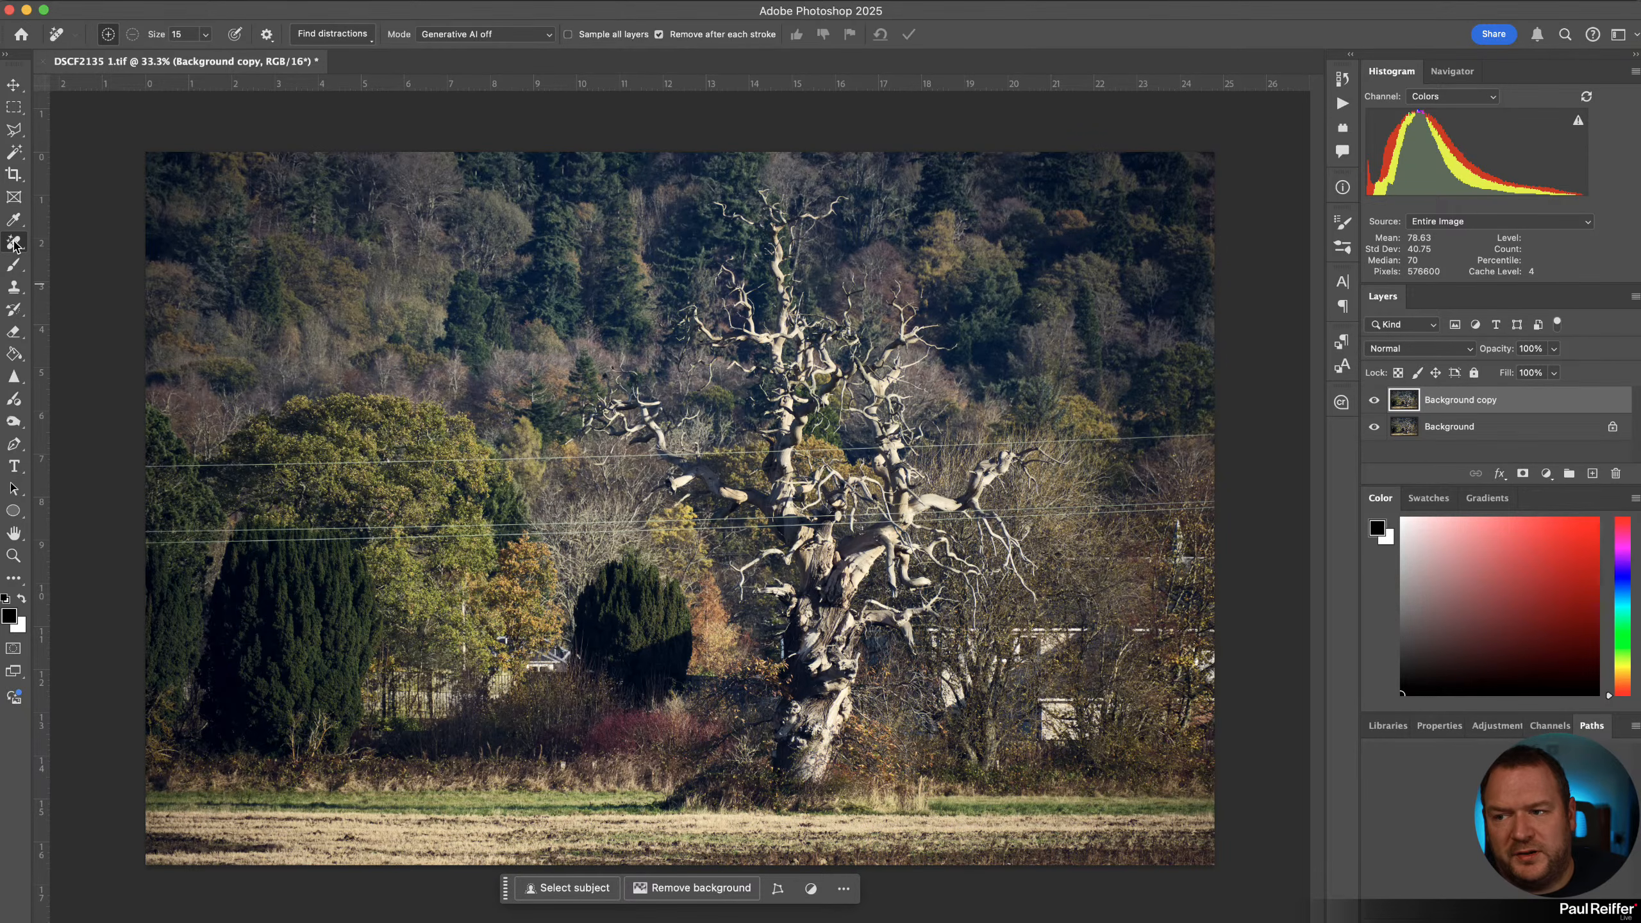
{"action": "right_click", "coordinate": [14, 243]}
{"action": "left_click", "coordinate": [116, 273]}
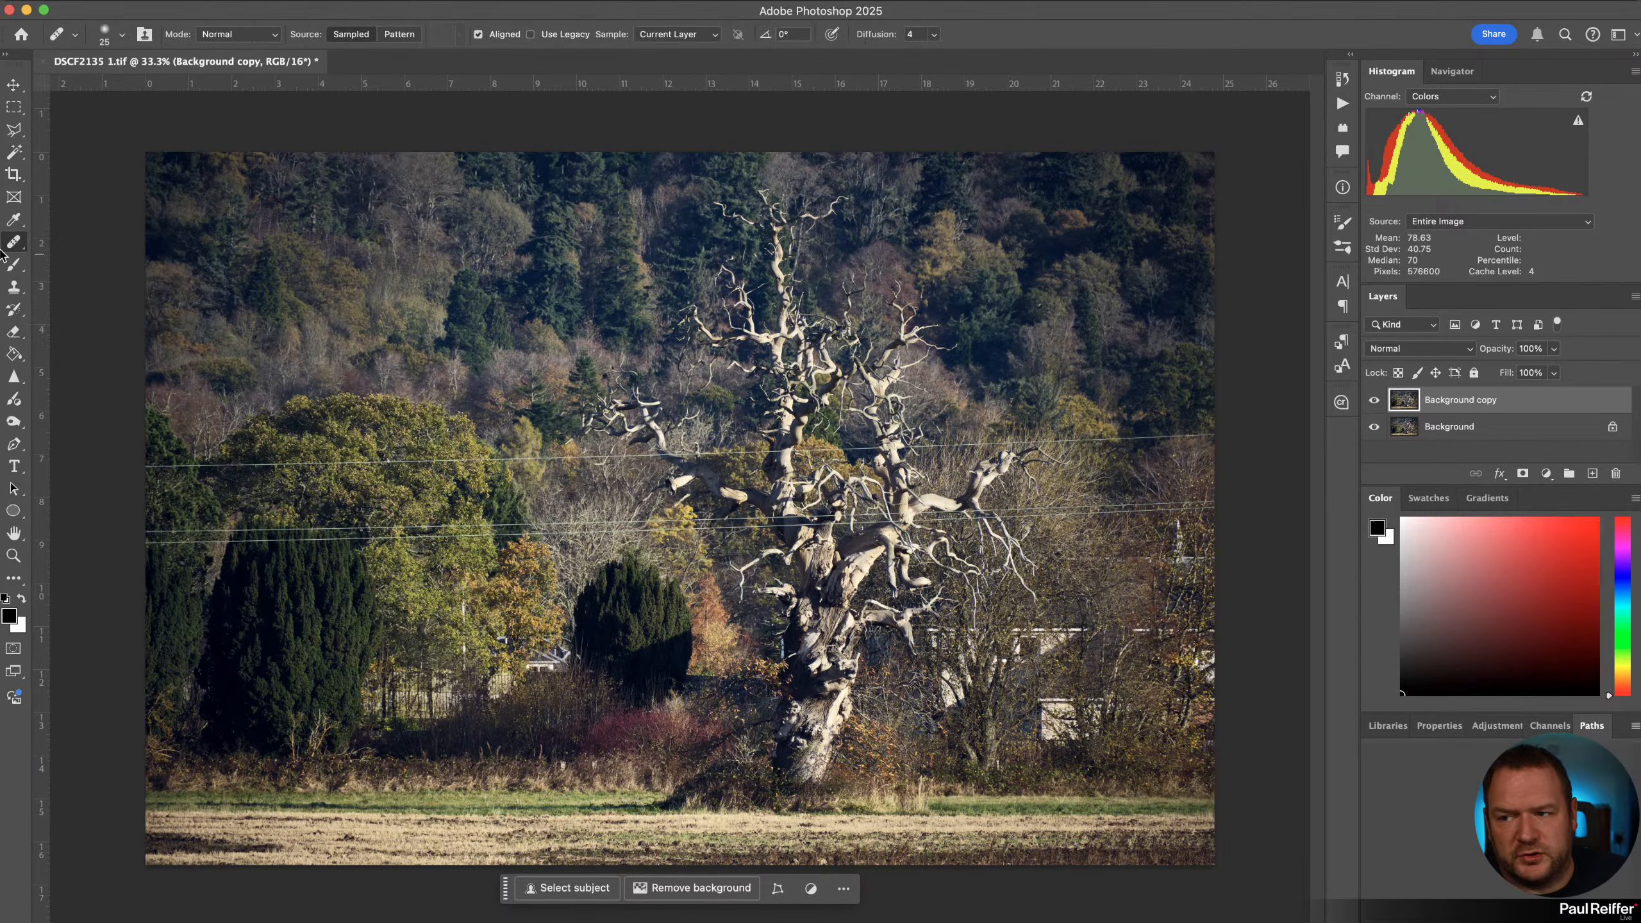
{"action": "right_click", "coordinate": [15, 247]}
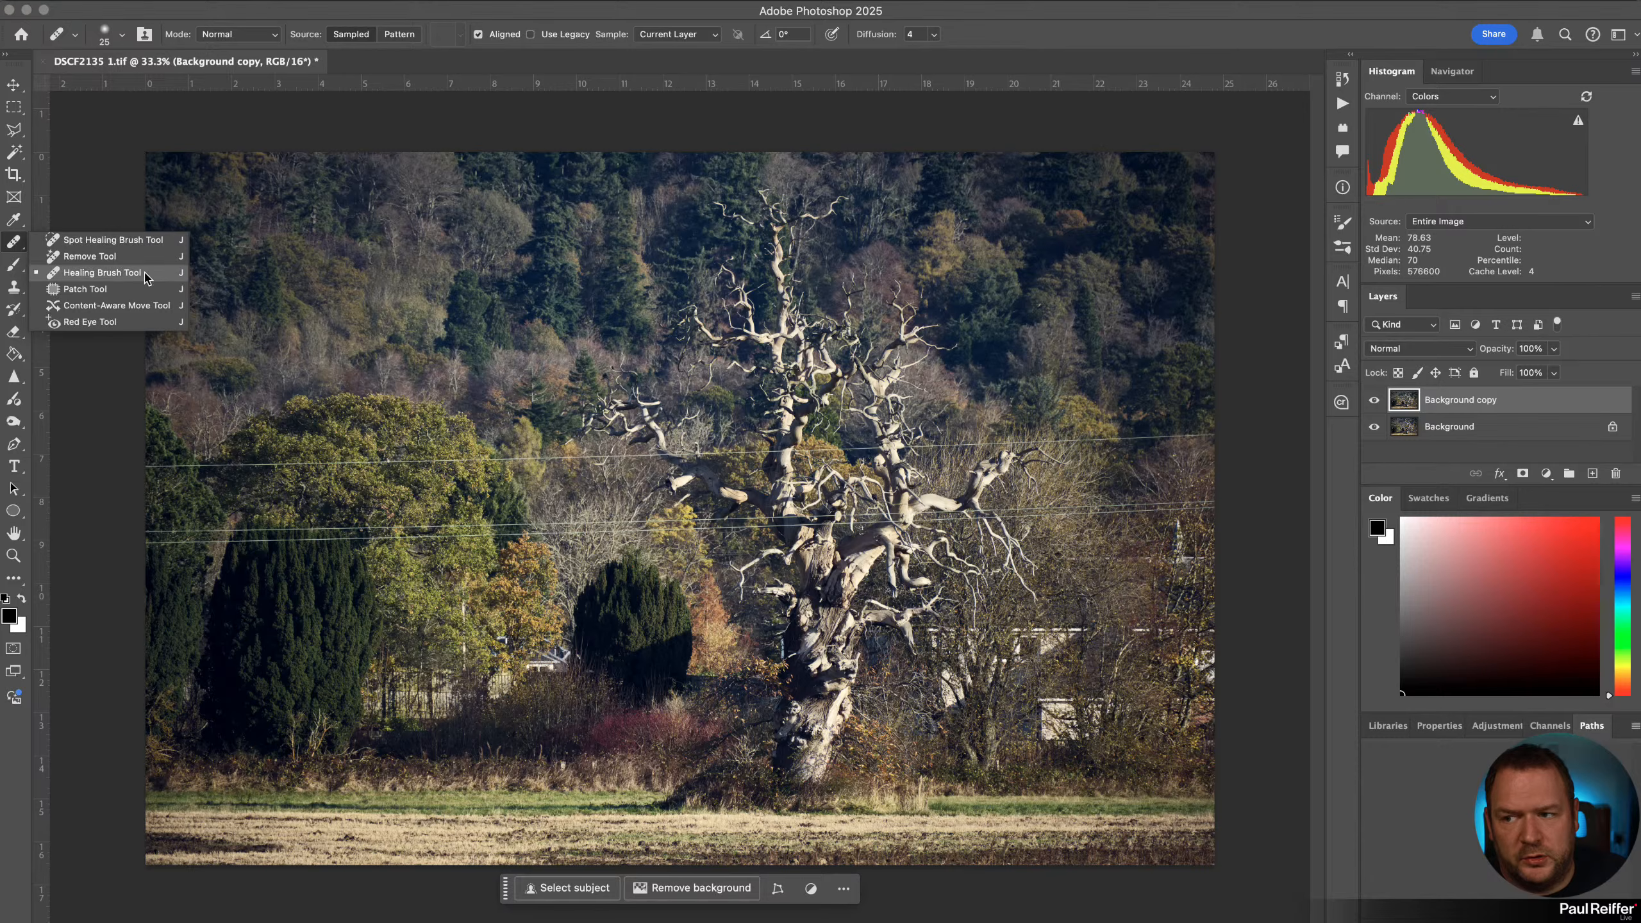
{"action": "left_click", "coordinate": [101, 257]}
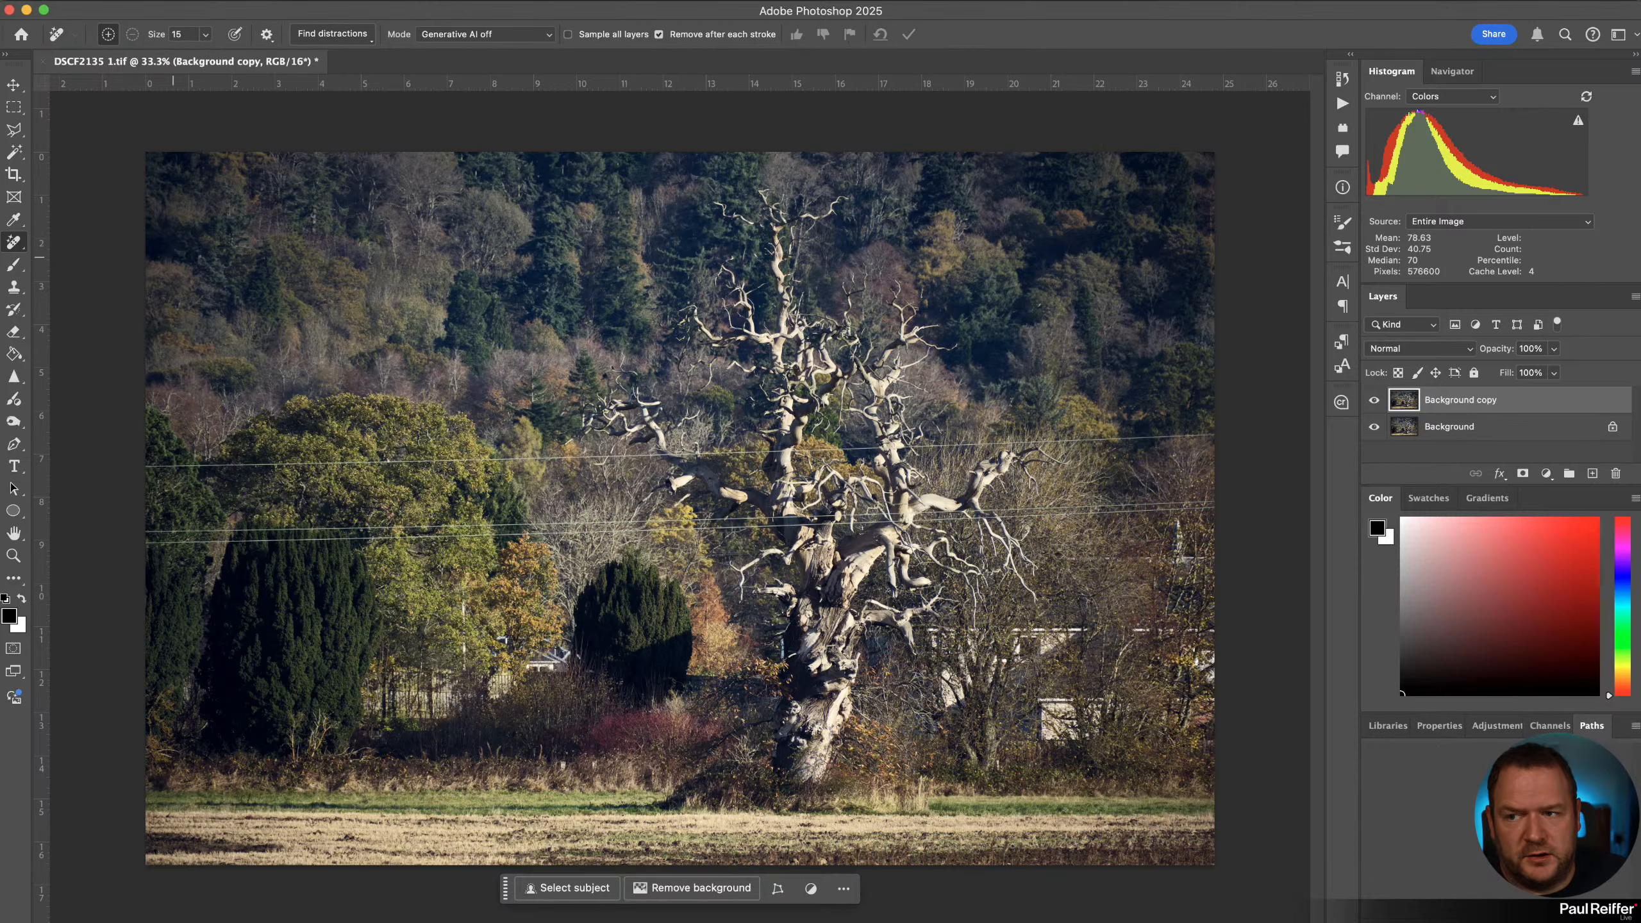
{"action": "left_click", "coordinate": [514, 35]}
{"action": "left_click", "coordinate": [495, 37]}
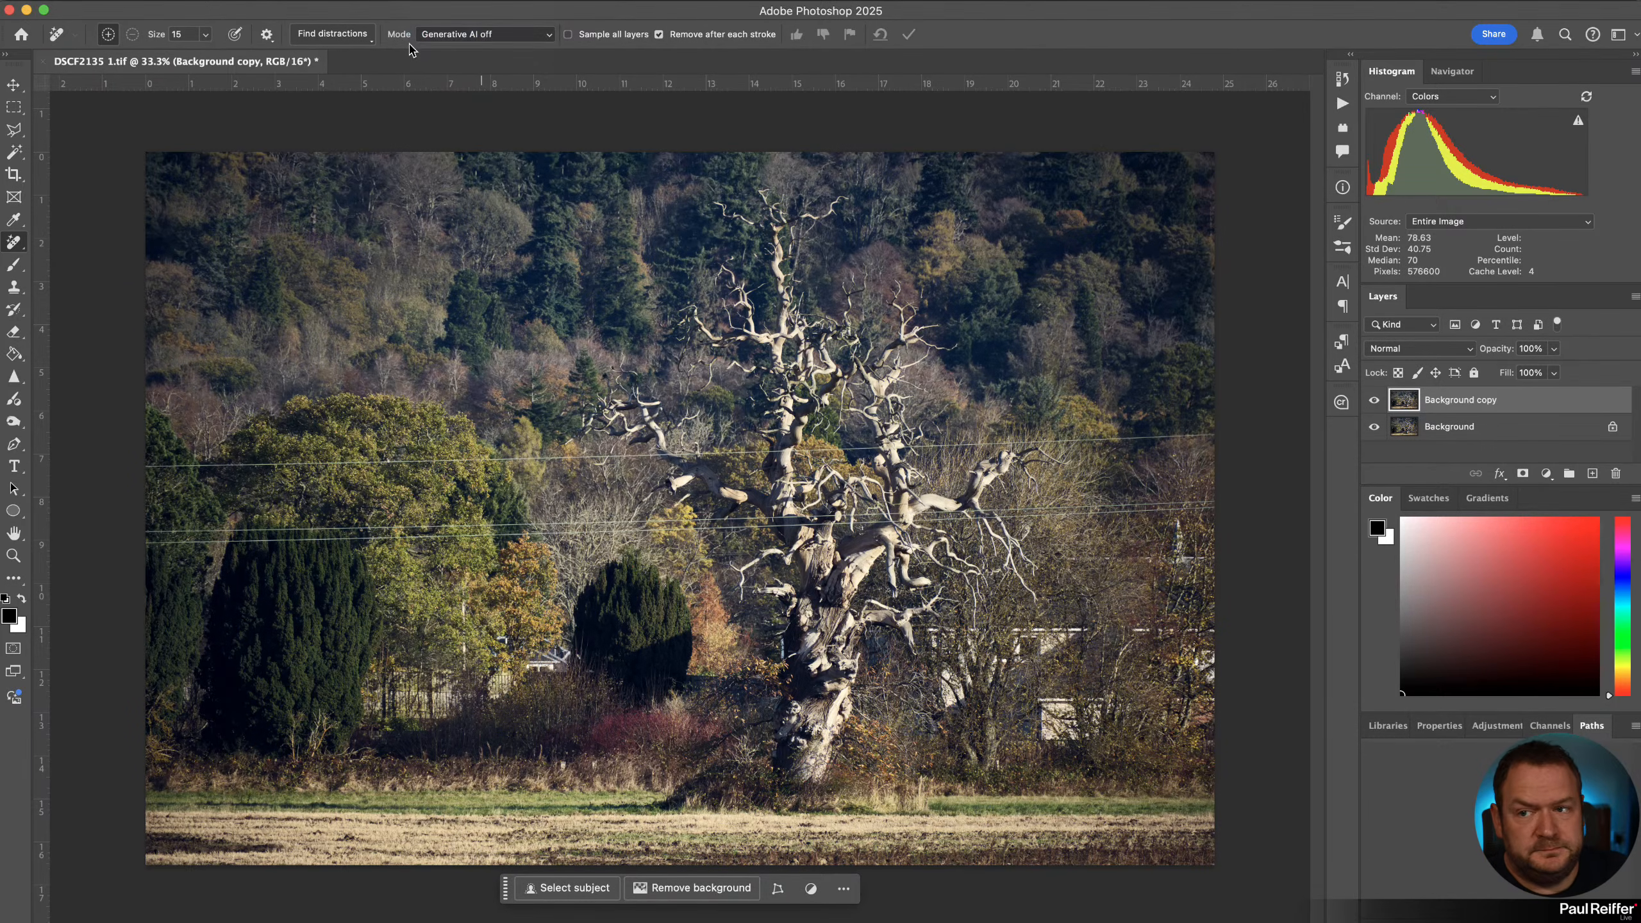
{"action": "left_click", "coordinate": [362, 40]}
{"action": "left_click", "coordinate": [334, 91]}
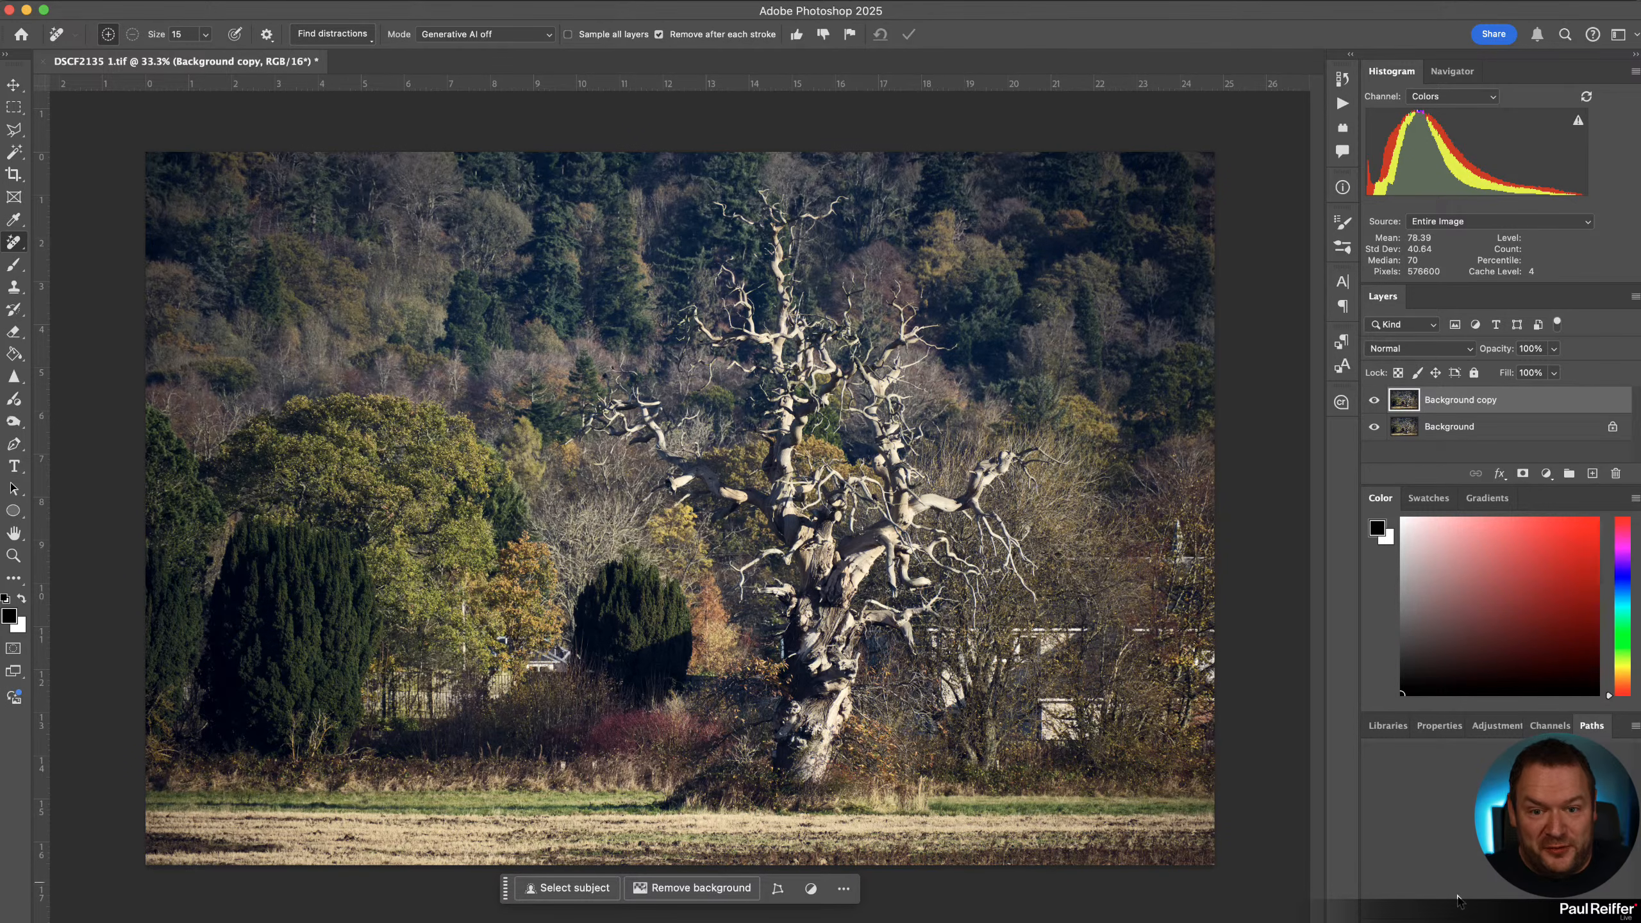
Toggle the Background copy layer's visibility to compare the image with and without the wire removal.
{"action": "left_click", "coordinate": [1375, 400]}
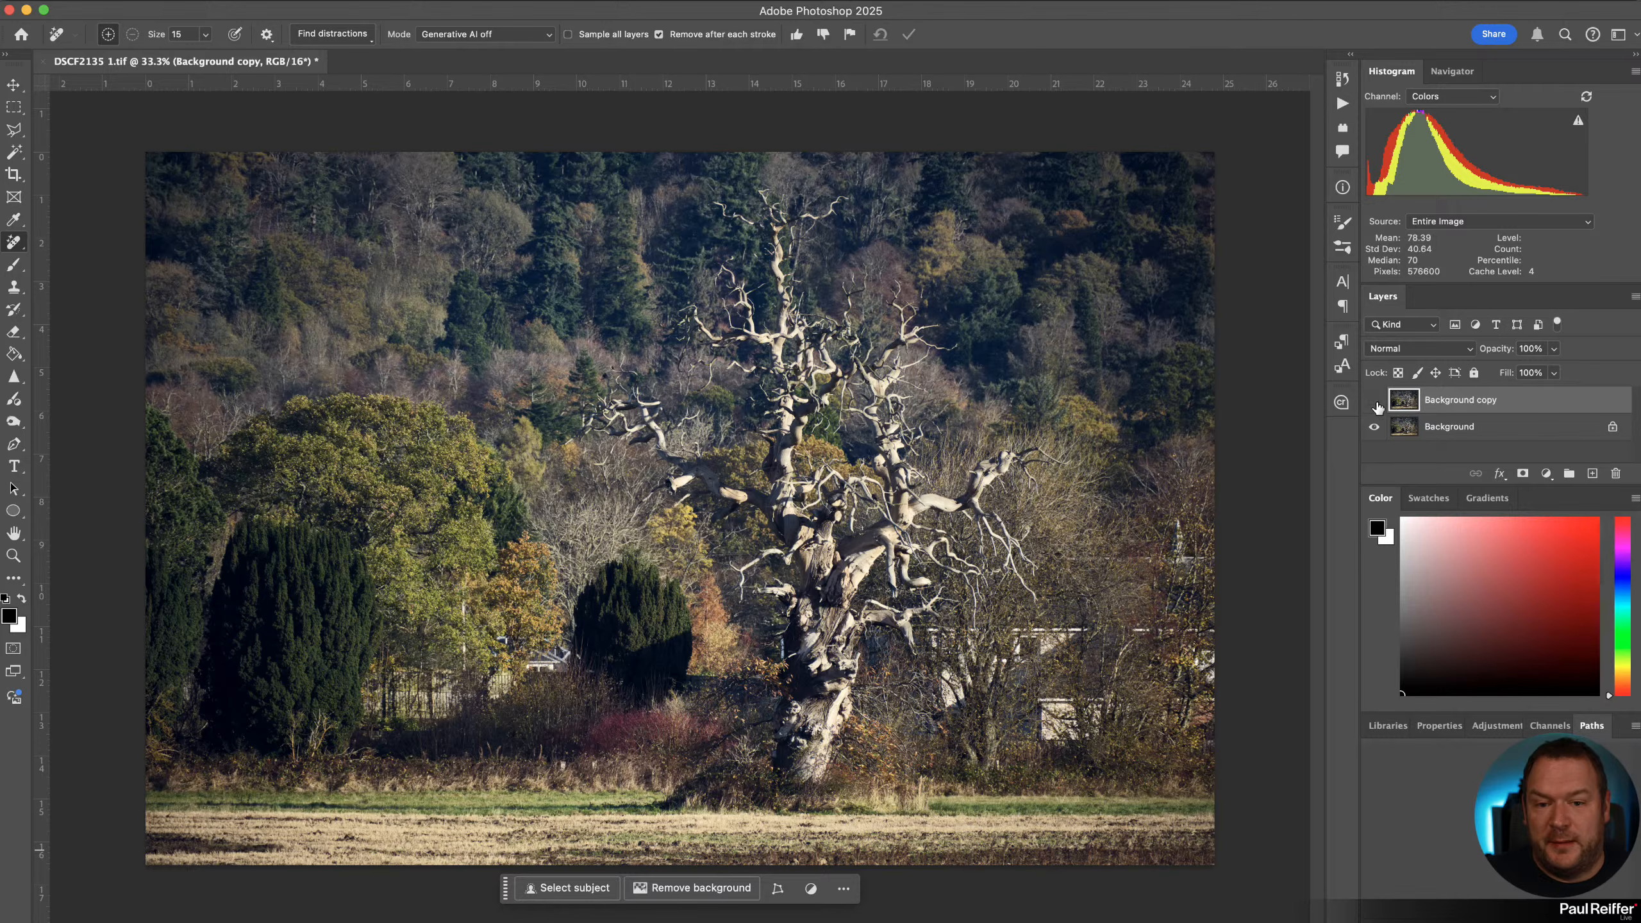
{"action": "left_click", "coordinate": [1375, 400]}
{"action": "left_click", "coordinate": [1375, 401]}
{"action": "left_click", "coordinate": [1375, 401]}
{"action": "left_click", "coordinate": [1375, 401]}
{"action": "left_click", "coordinate": [1375, 401]}
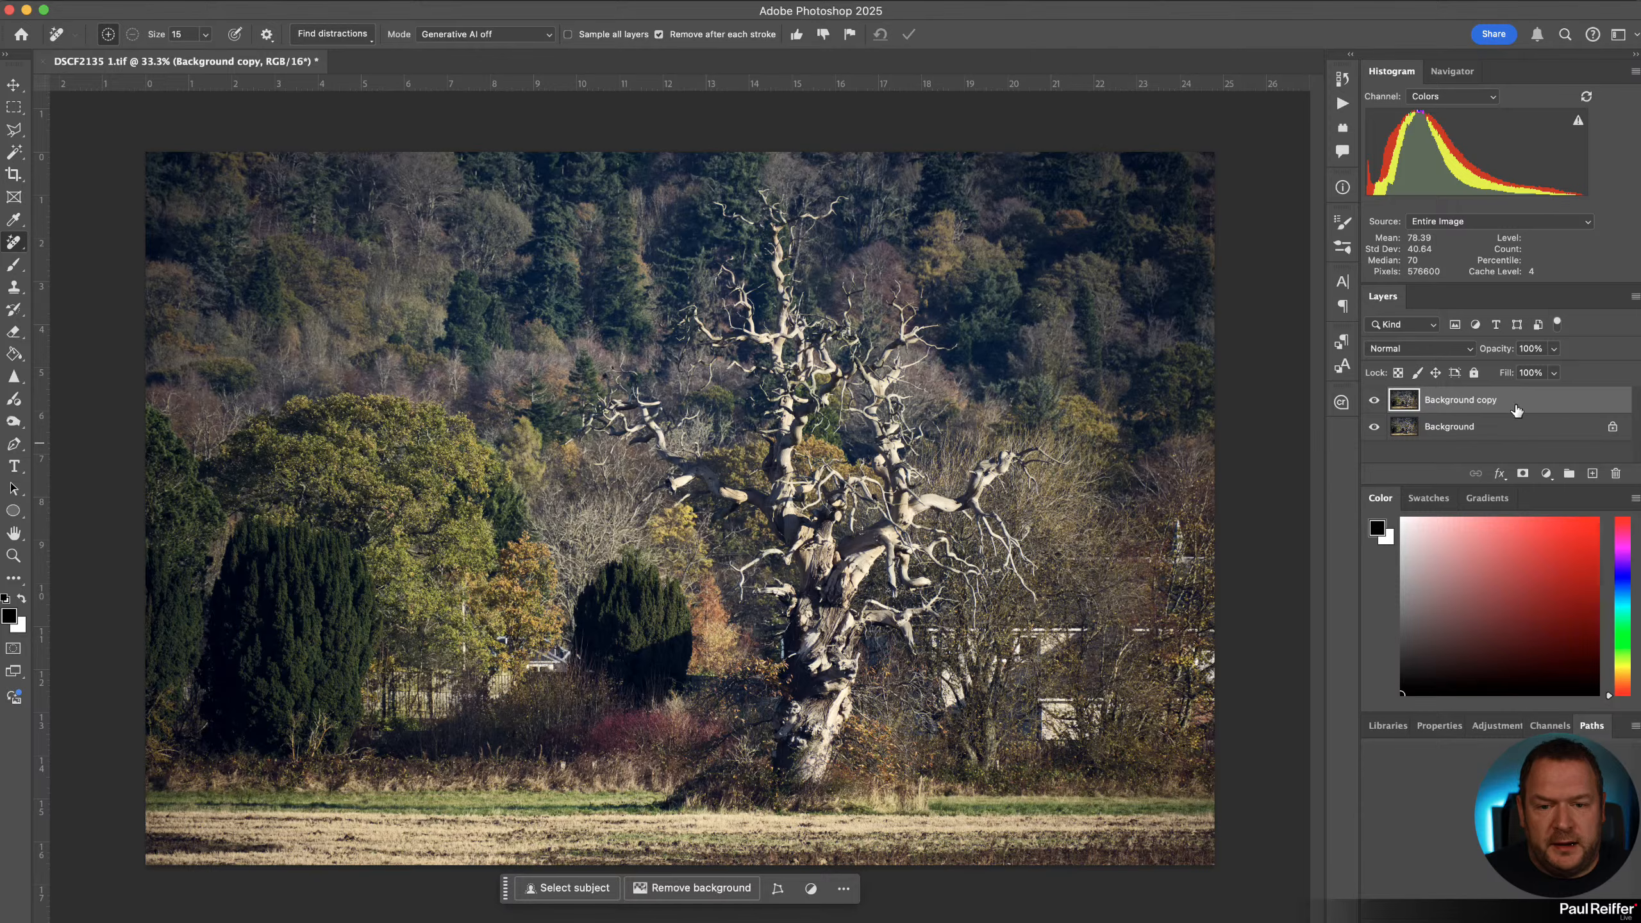
Delete the Background copy layer and save the TIFF document.
{"action": "key", "text": "Delete"}
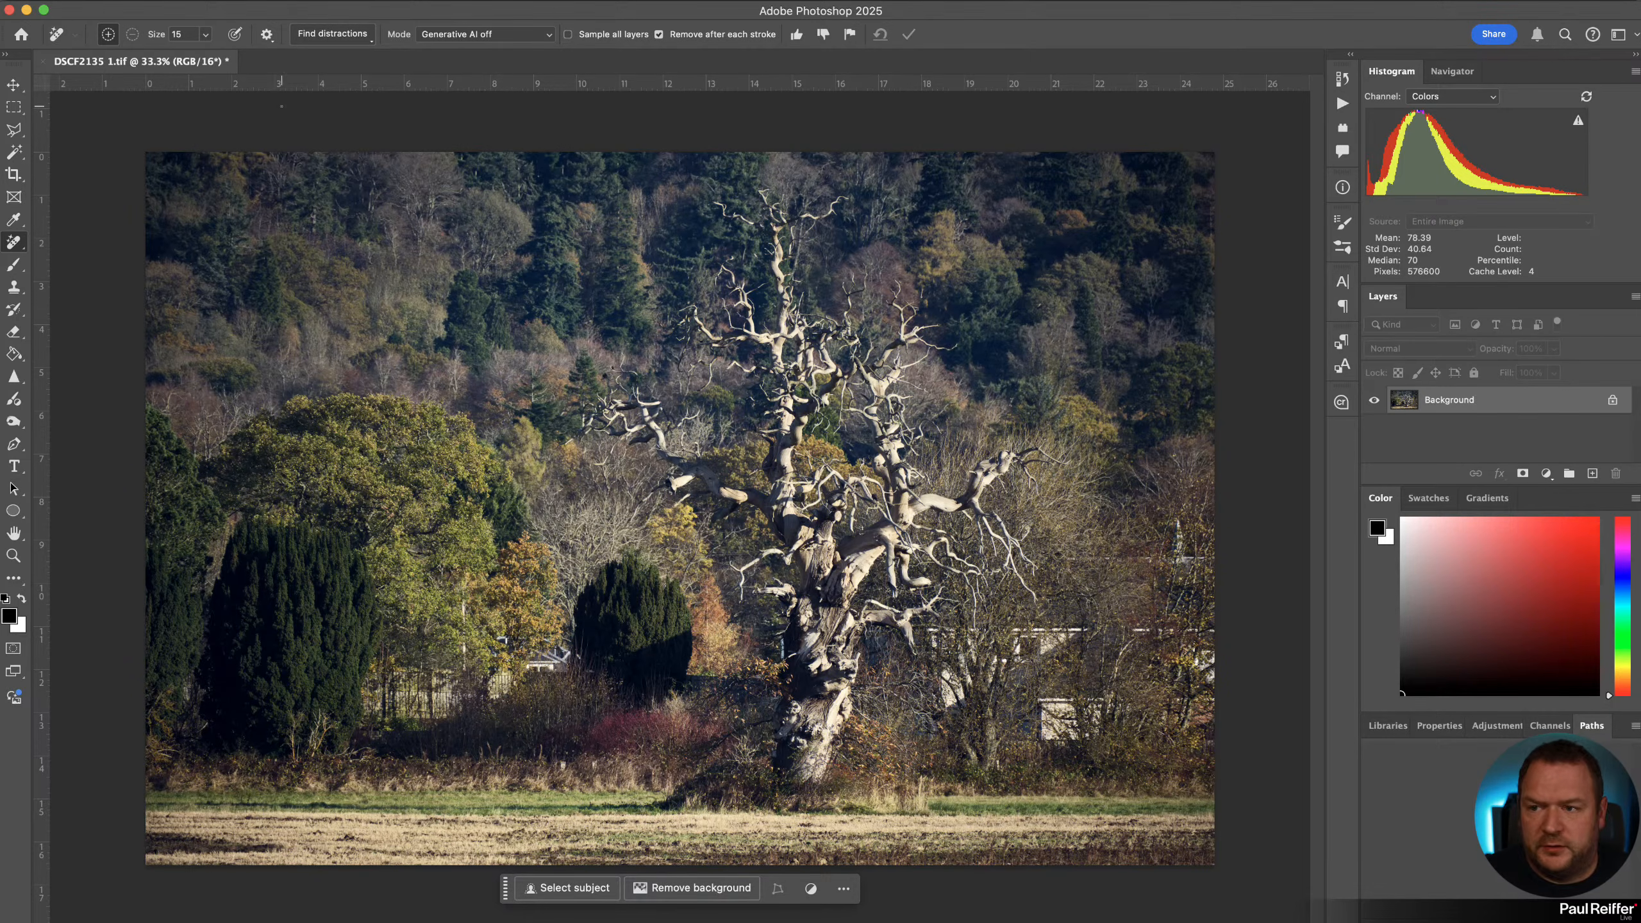
{"action": "left_click", "coordinate": [62, 2]}
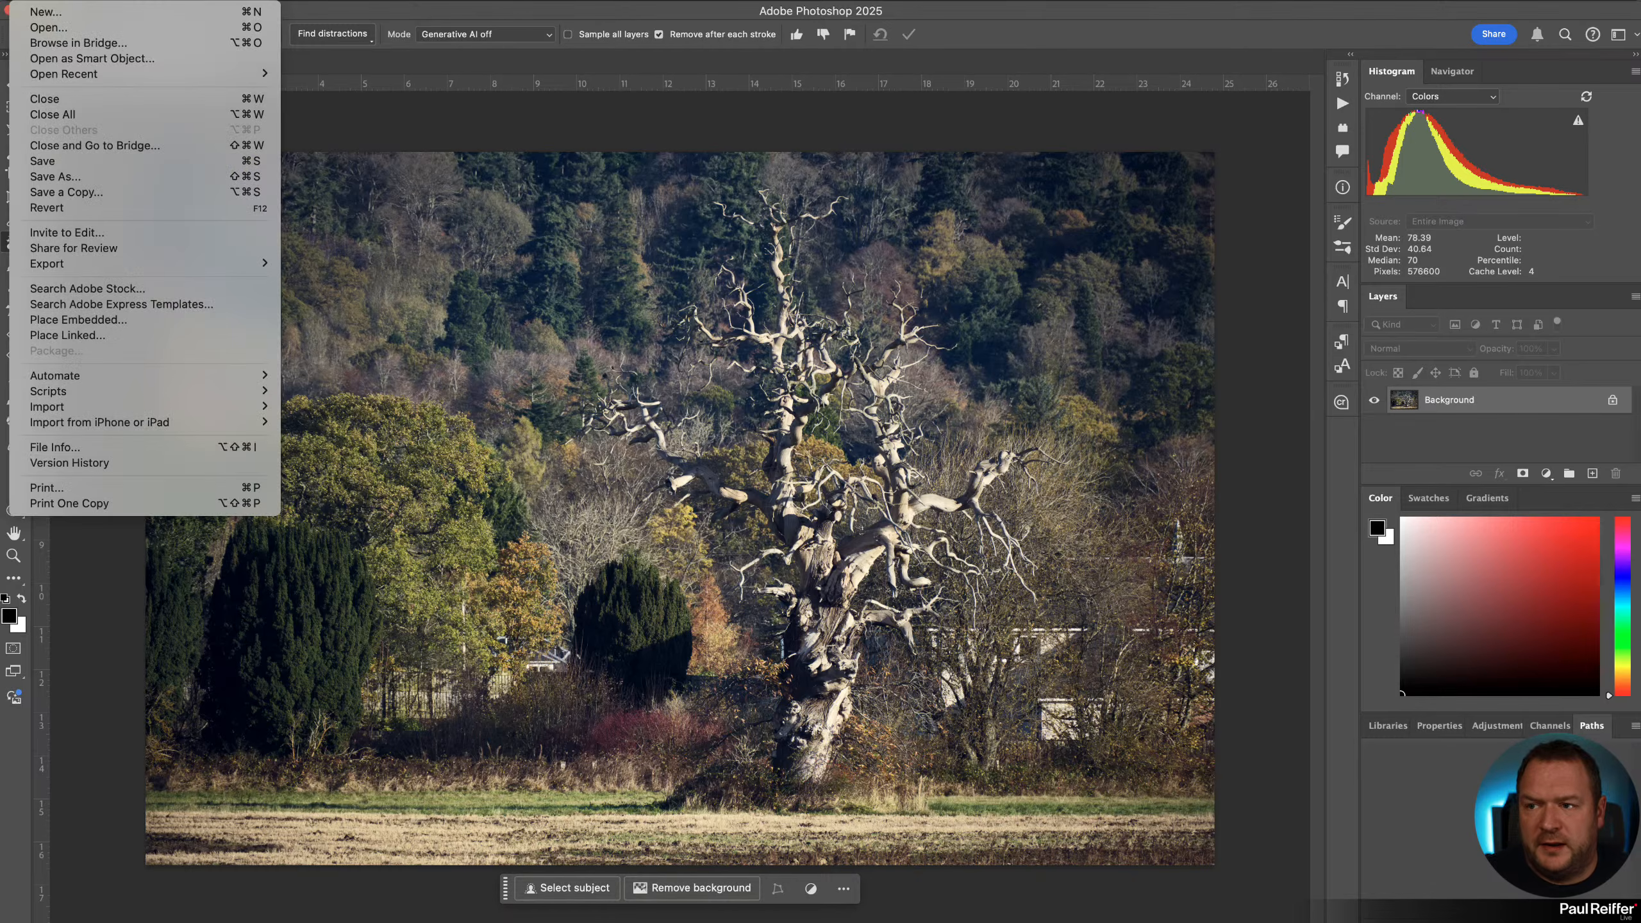
{"action": "left_click", "coordinate": [86, 162]}
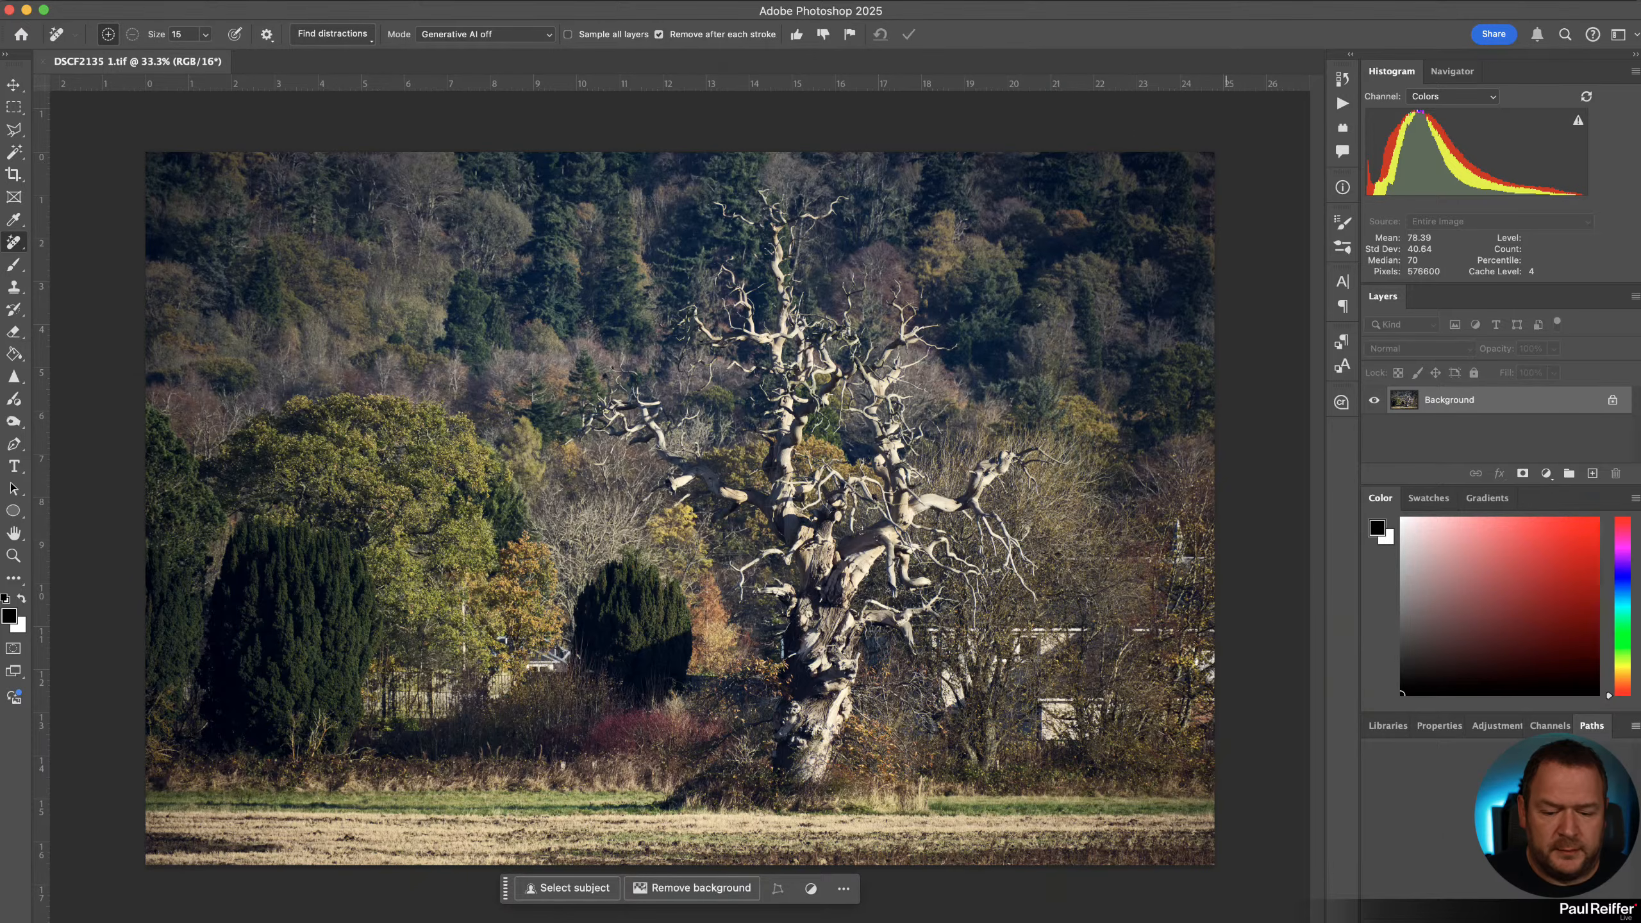
Switch back to Capture One and compare the edited TIFF with the original RAF in the browser.
{"action": "key", "text": "super+Tab"}
{"action": "left_click", "coordinate": [1579, 530]}
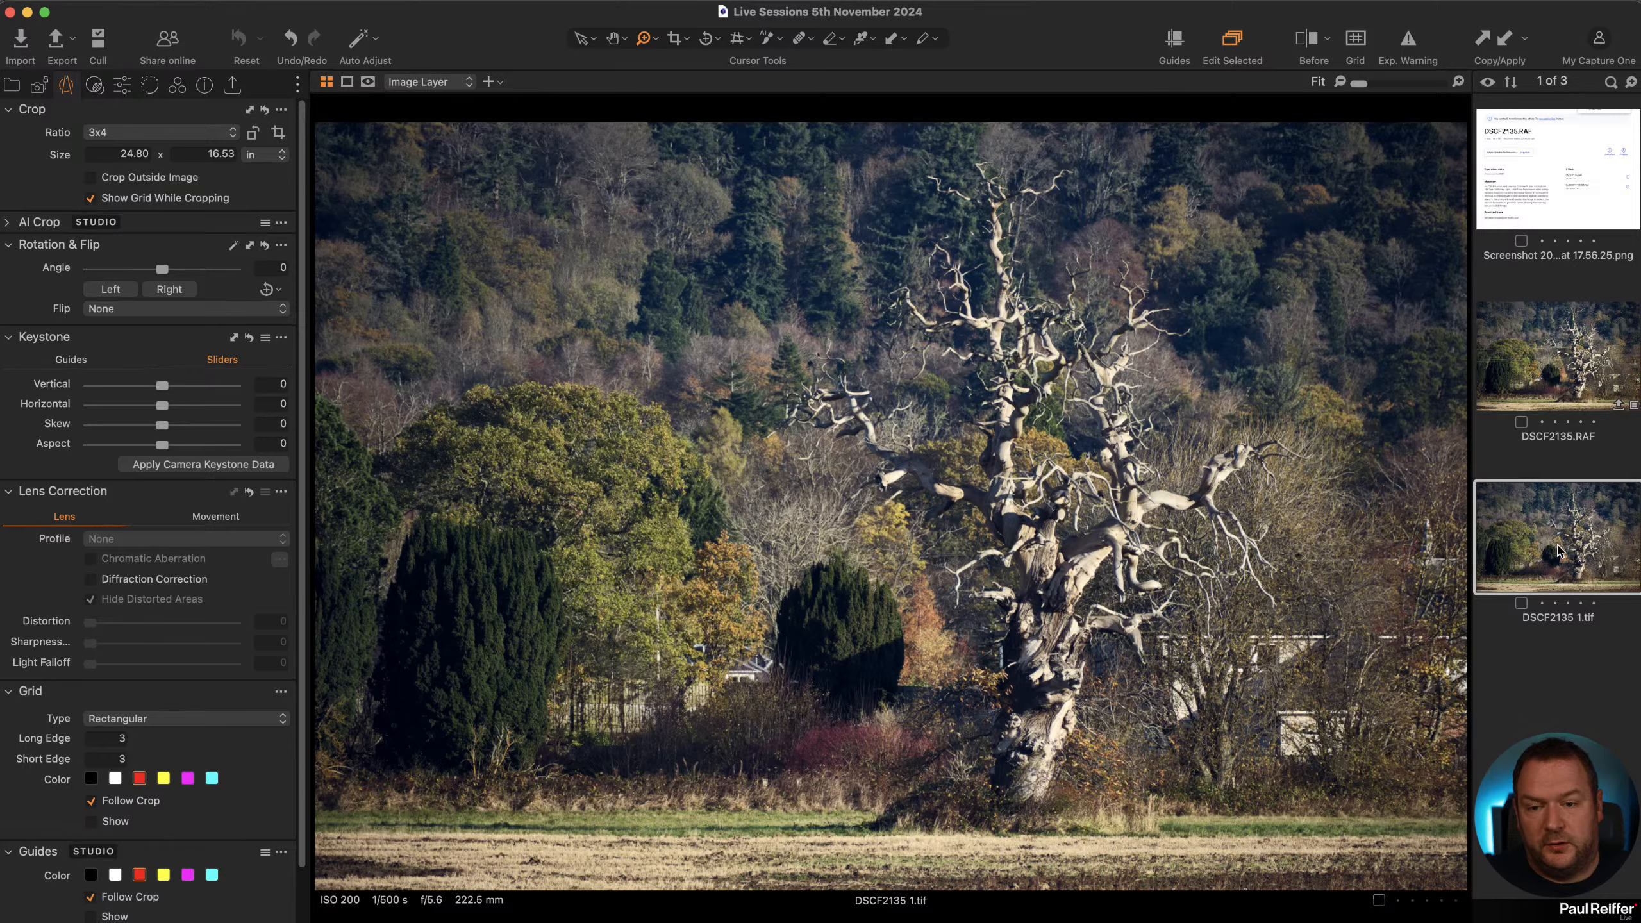
{"action": "left_click", "coordinate": [1576, 378]}
{"action": "left_click", "coordinate": [1577, 563]}
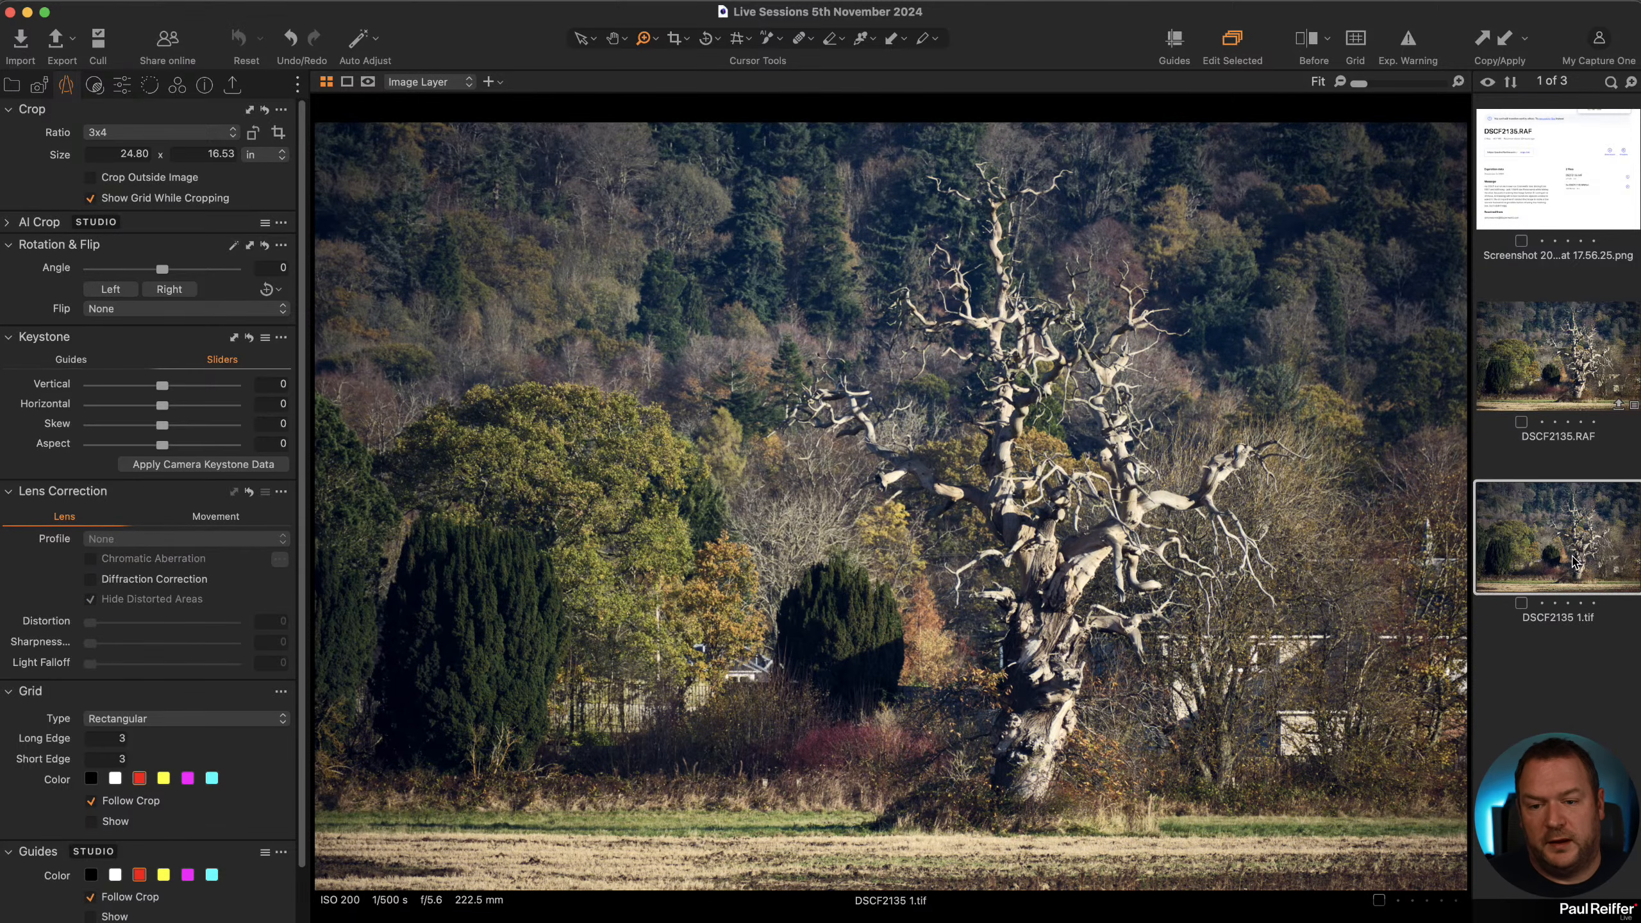
{"action": "left_click", "coordinate": [1564, 398]}
{"action": "left_click", "coordinate": [1576, 498]}
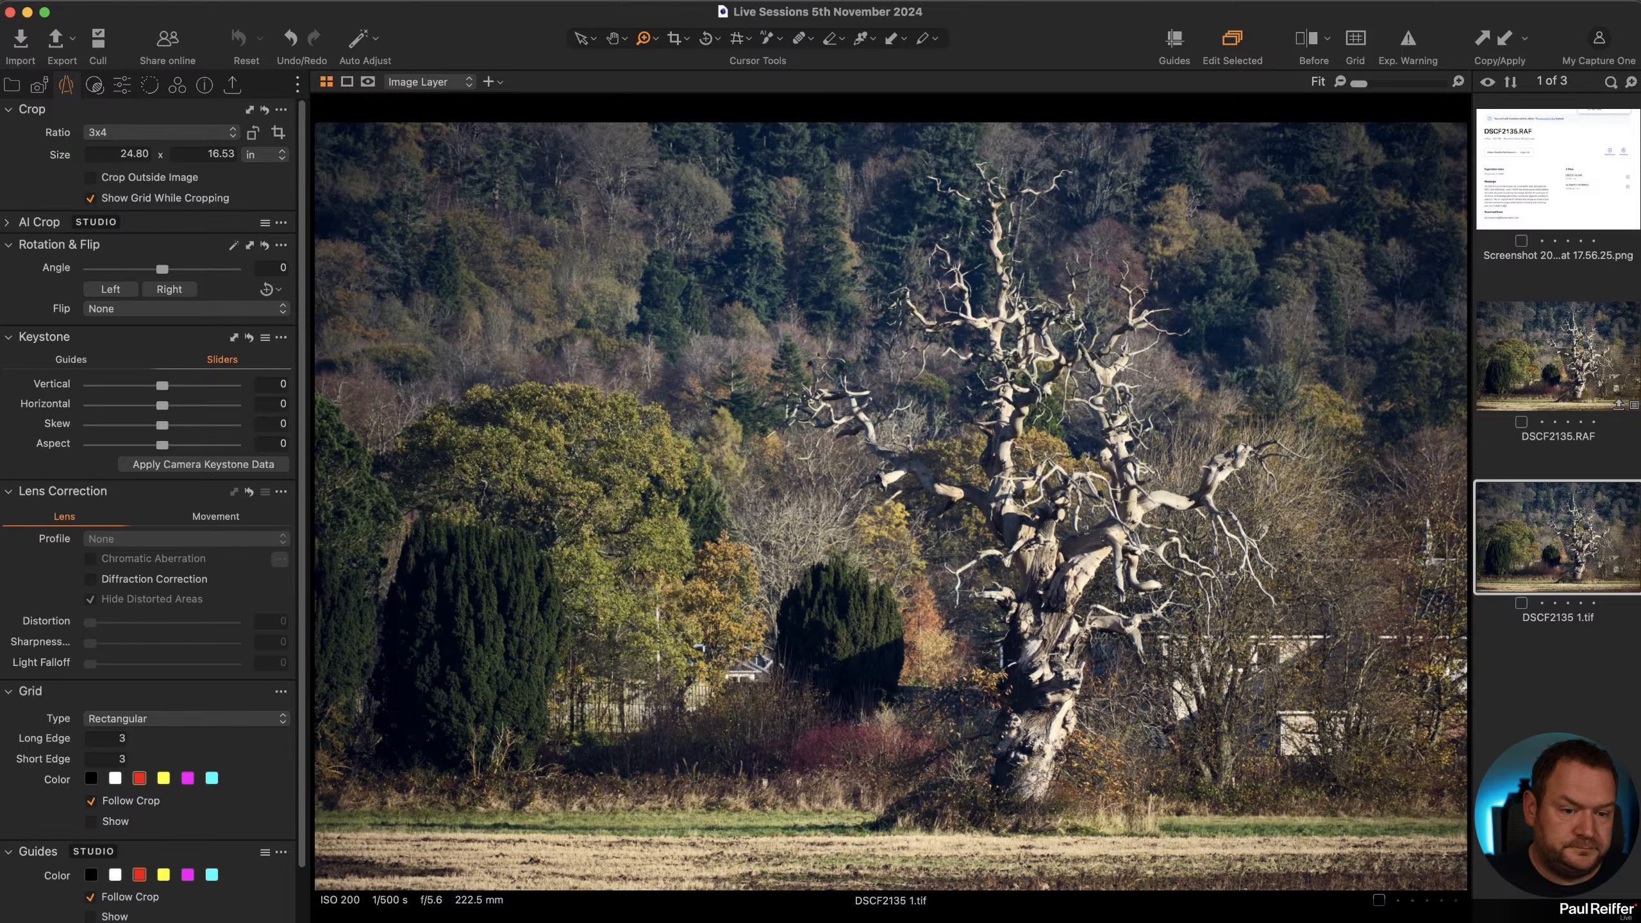
{"action": "scroll", "coordinate": [1544, 491], "scroll_direction": "down", "scroll_amount": 1}
{"action": "scroll", "coordinate": [1543, 491], "scroll_direction": "up", "scroll_amount": 1}
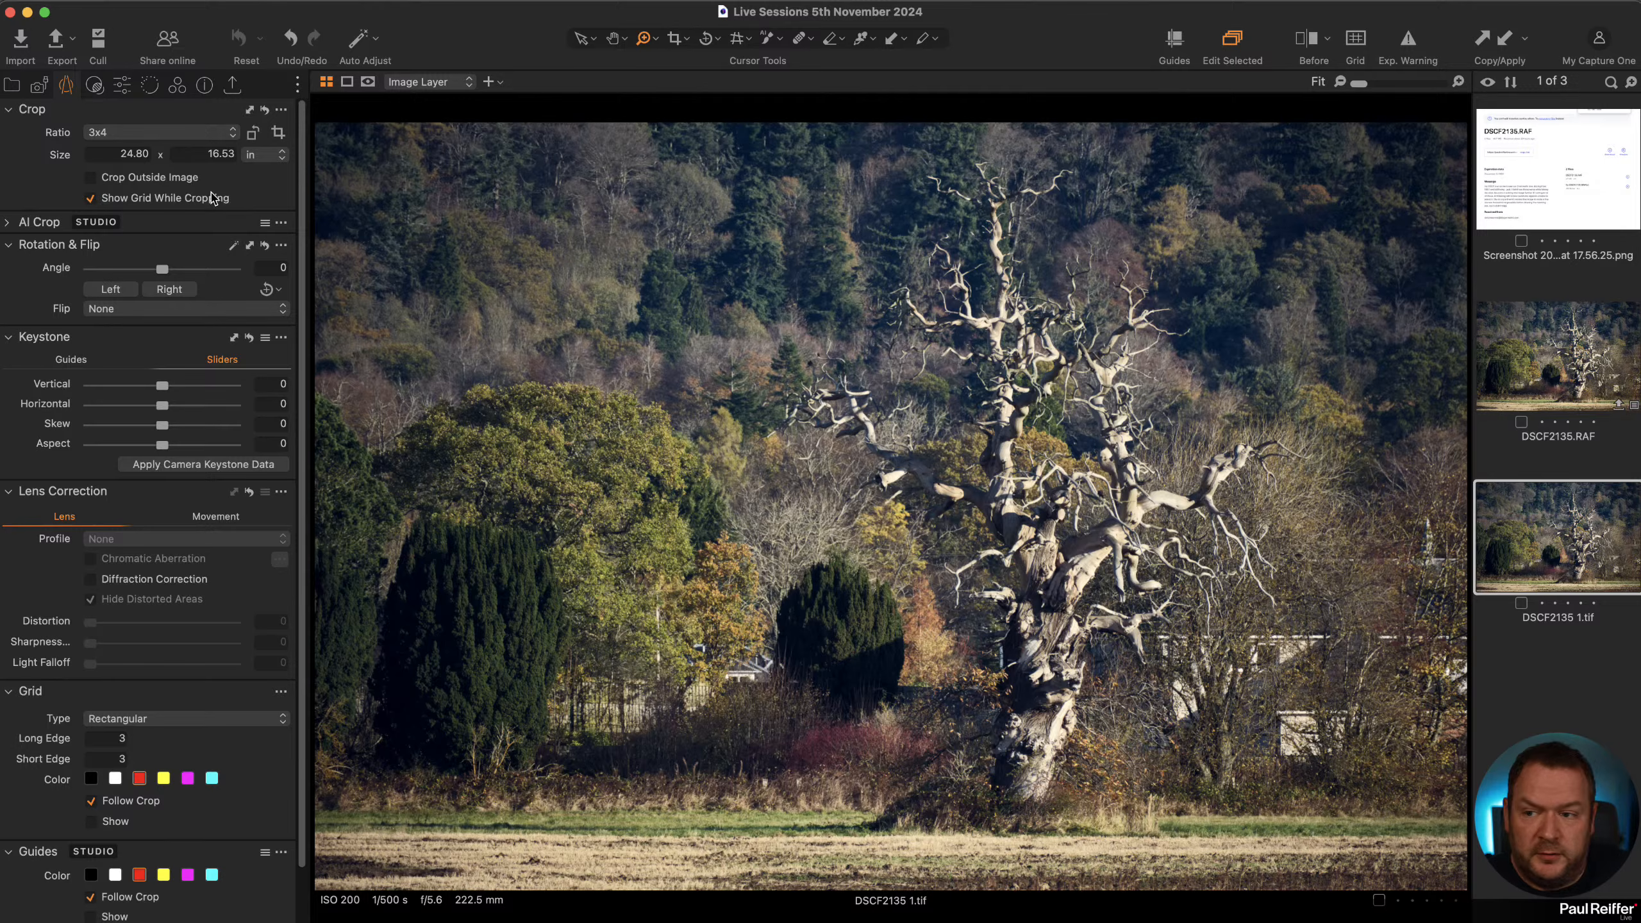
Open the adjustments and try a High Dynamic Range Highlight of 23, then reset it.
{"action": "left_click", "coordinate": [122, 86]}
{"action": "scroll", "coordinate": [158, 489], "scroll_direction": "up", "scroll_amount": 3}
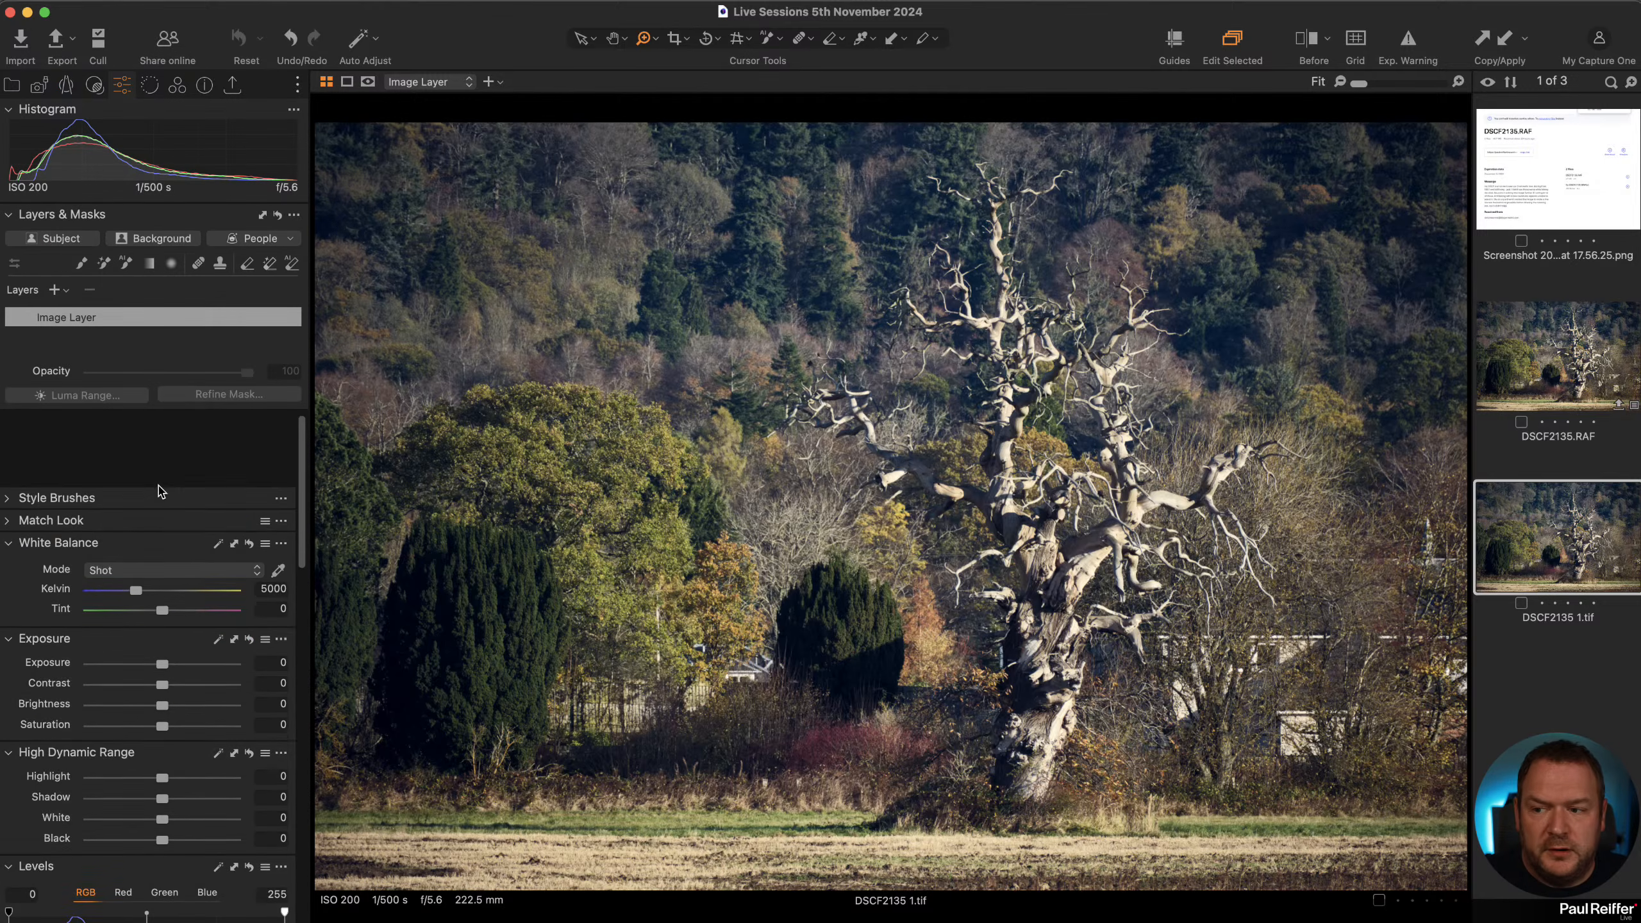
{"action": "scroll", "coordinate": [189, 545], "scroll_direction": "down", "scroll_amount": 1}
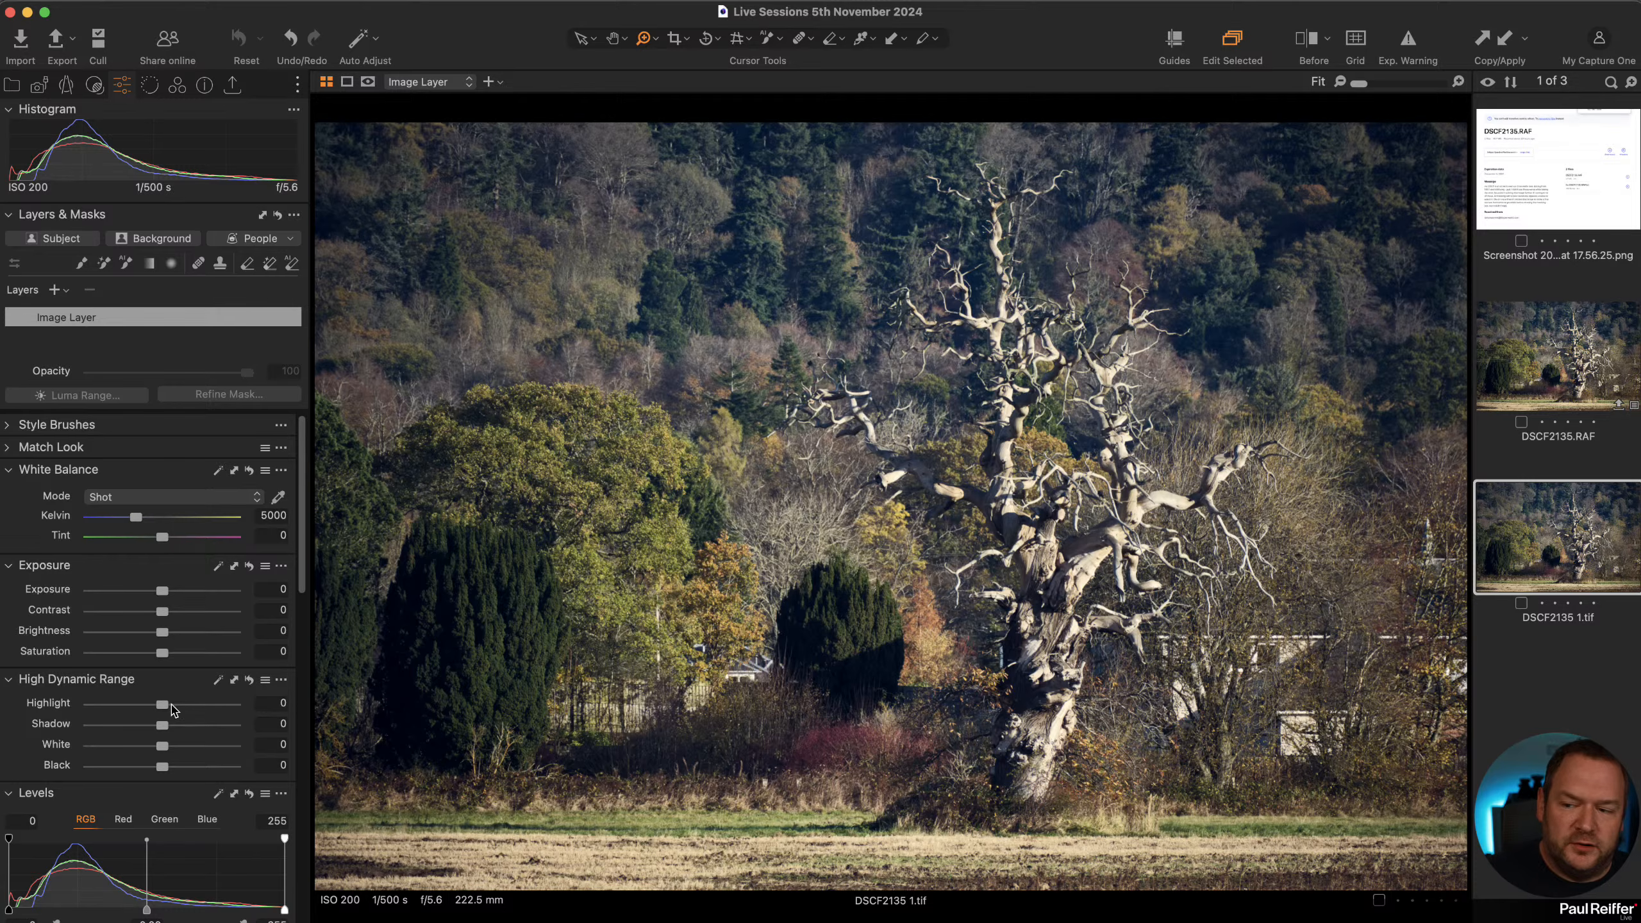
{"action": "mouse_move", "coordinate": [165, 710]}
{"action": "left_mouse_down"}
{"action": "mouse_move", "coordinate": [138, 710]}
{"action": "mouse_move", "coordinate": [181, 710]}
{"action": "left_mouse_up"}
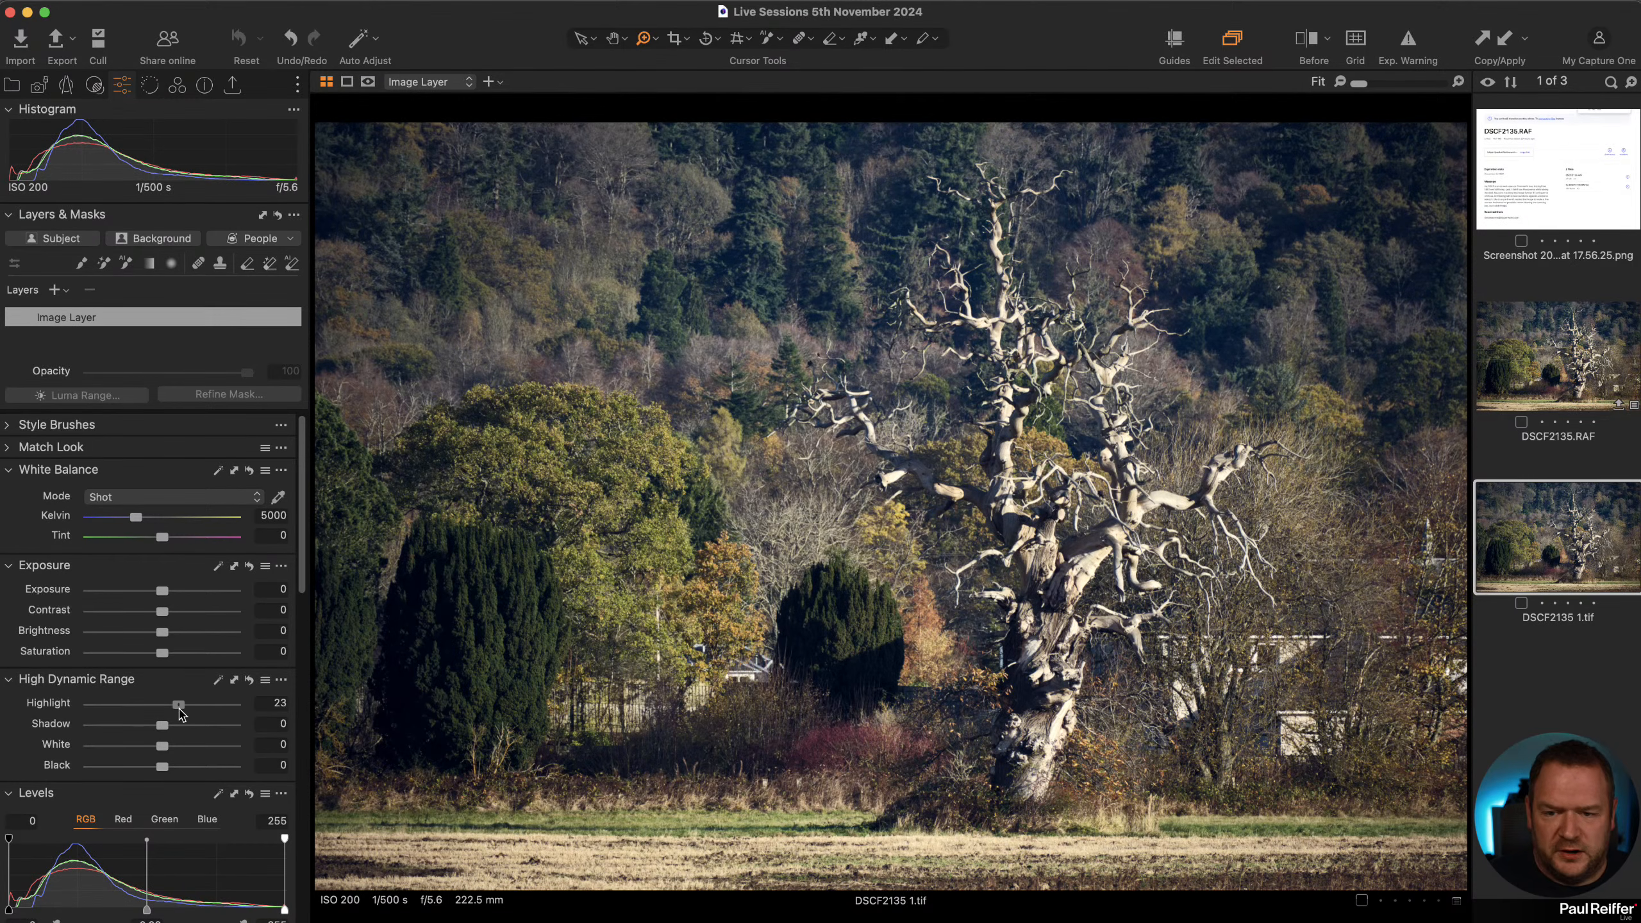
{"action": "double_click", "coordinate": [179, 706]}
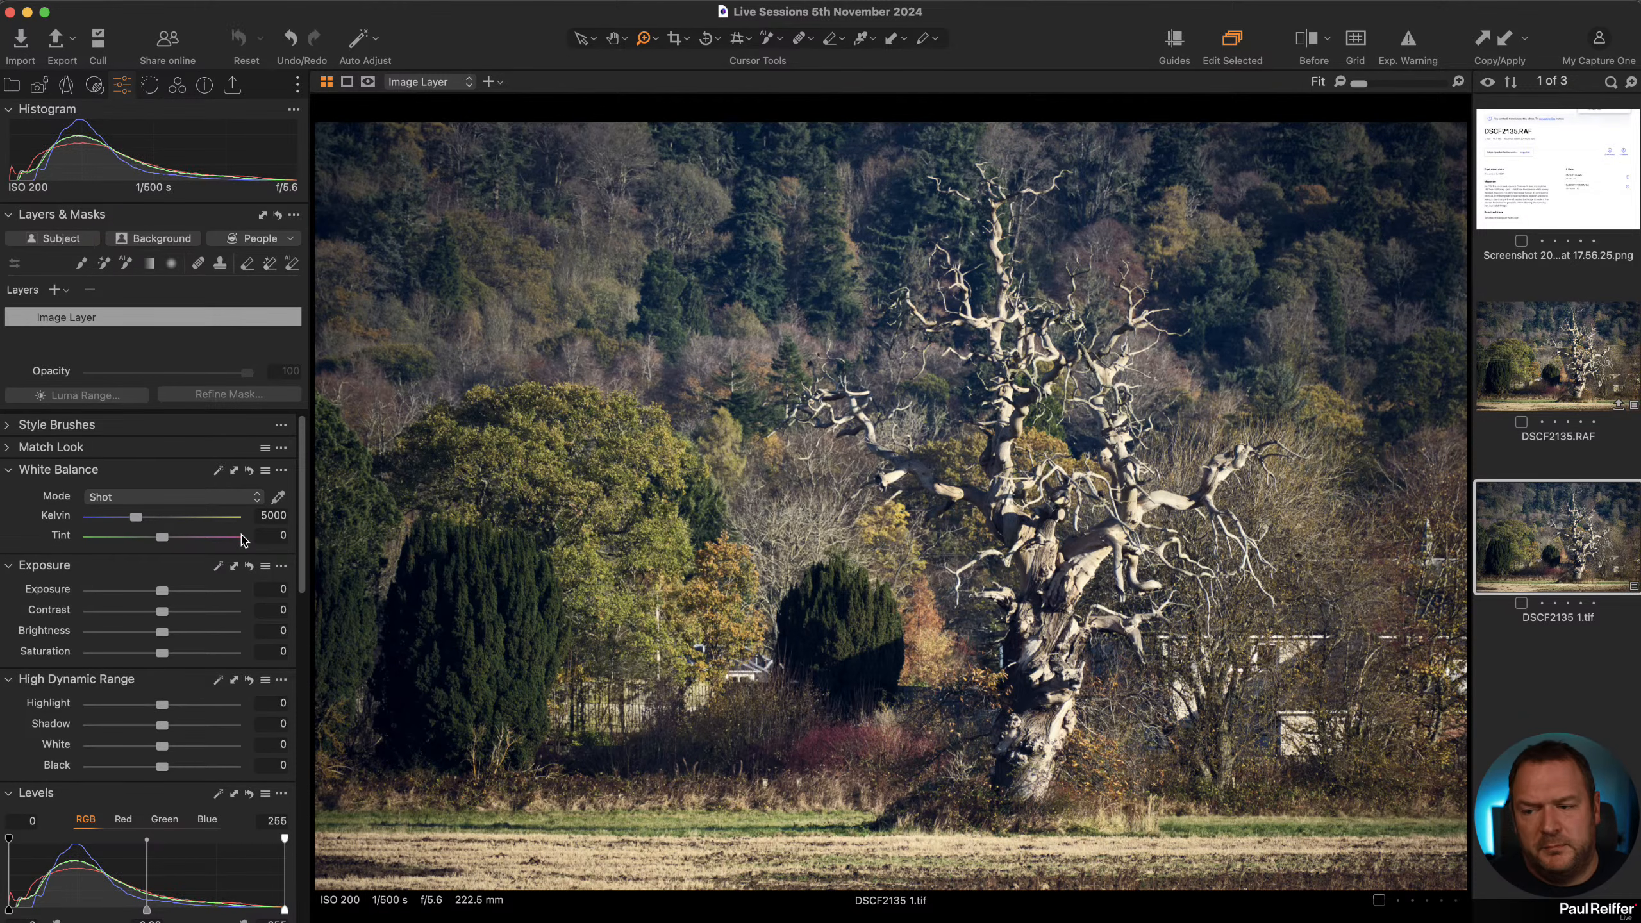
Apply the built-in Enhancements style brush Deep Sky to the image as a new layer.
{"action": "left_click", "coordinate": [9, 425]}
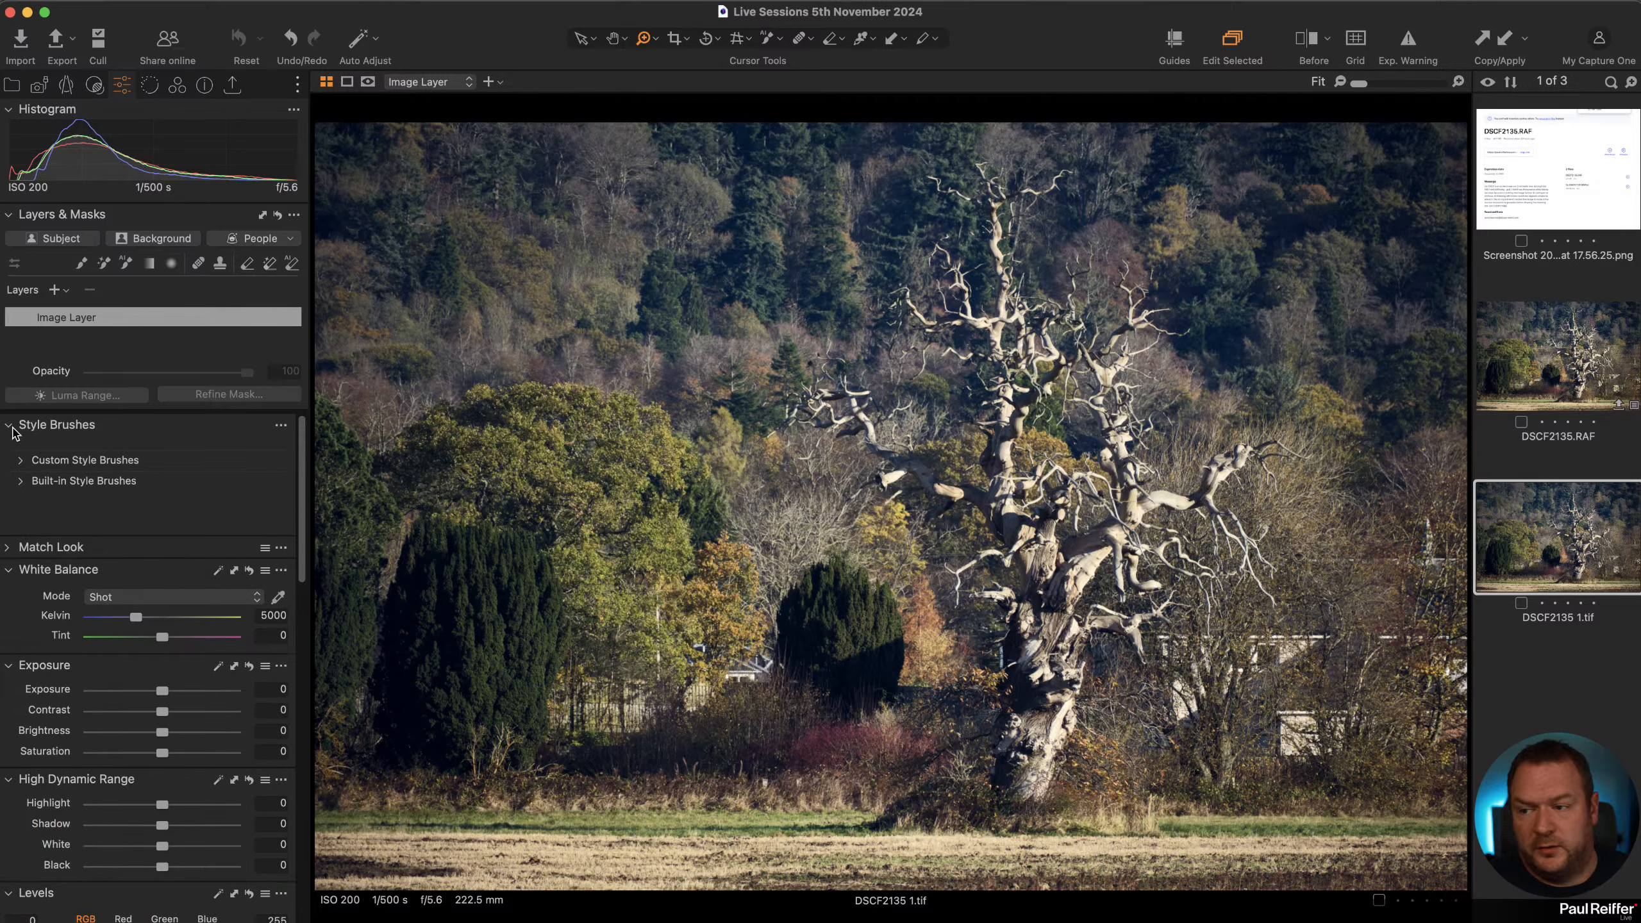
{"action": "left_click", "coordinate": [21, 480]}
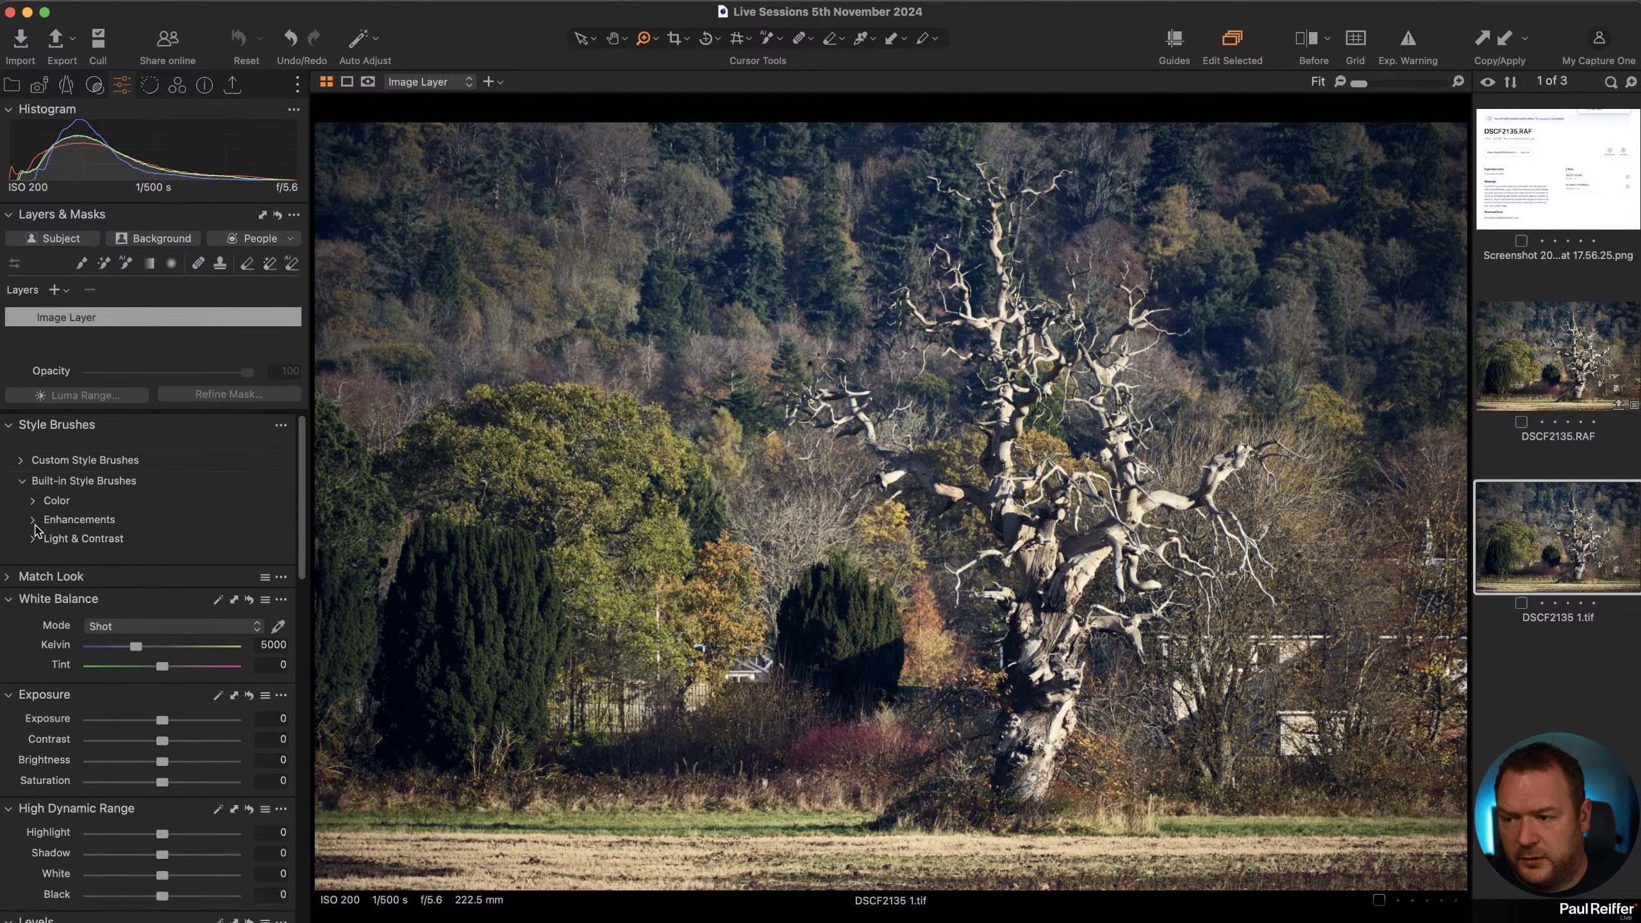
{"action": "left_click", "coordinate": [34, 520]}
{"action": "left_click", "coordinate": [81, 557]}
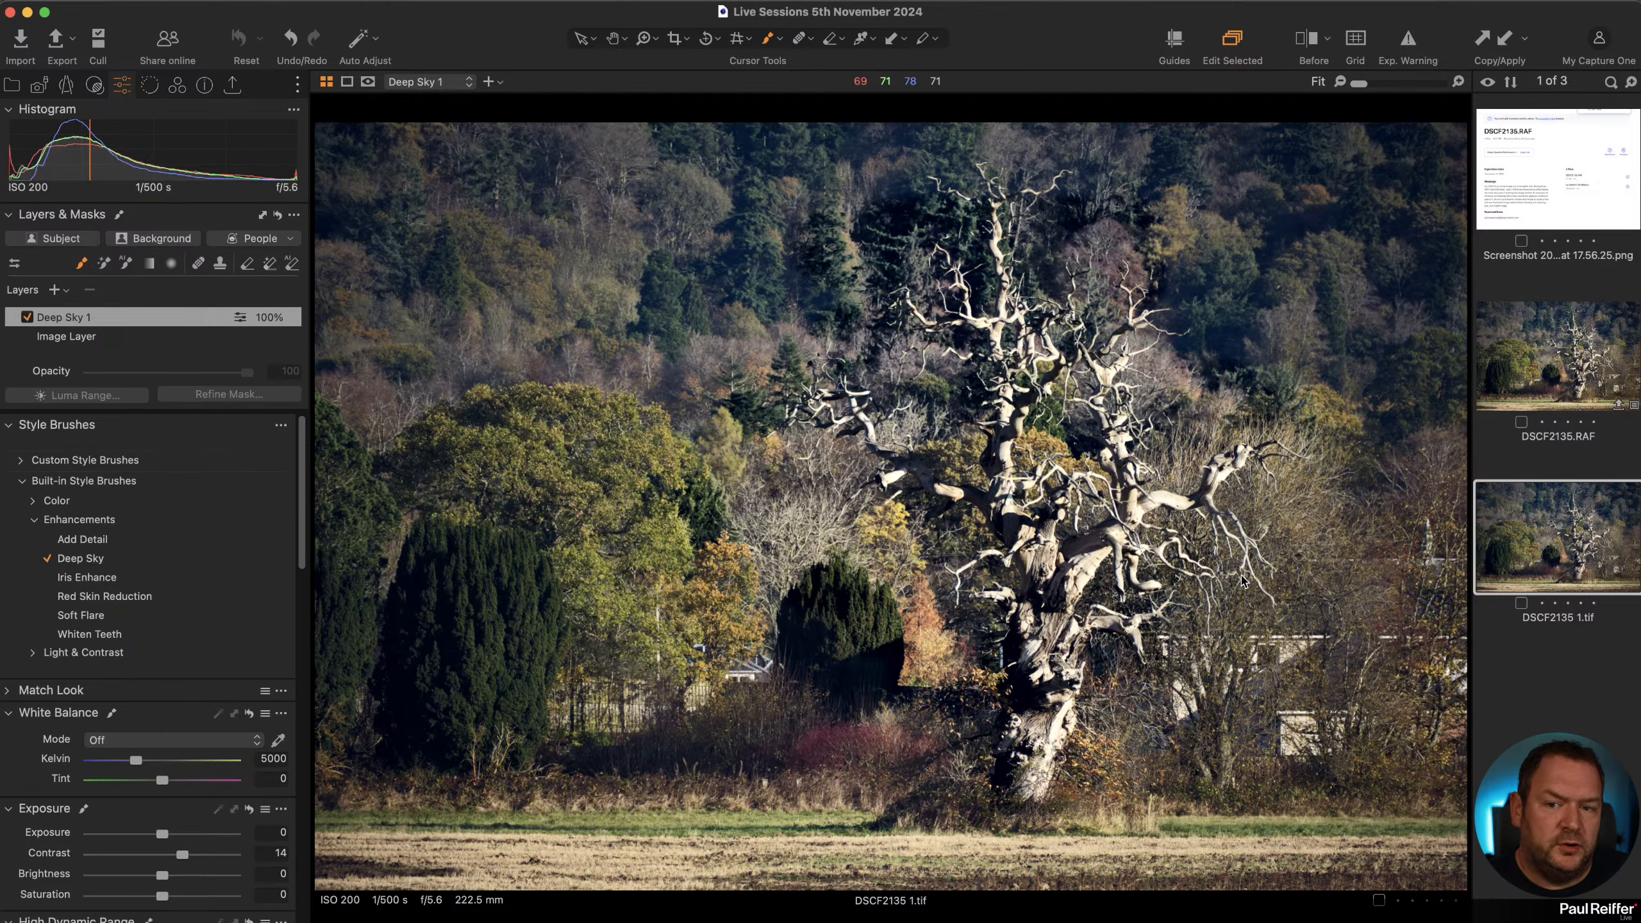
Invert the Deep Sky layer's mask, then delete the Deep Sky layer.
{"action": "right_click", "coordinate": [121, 319]}
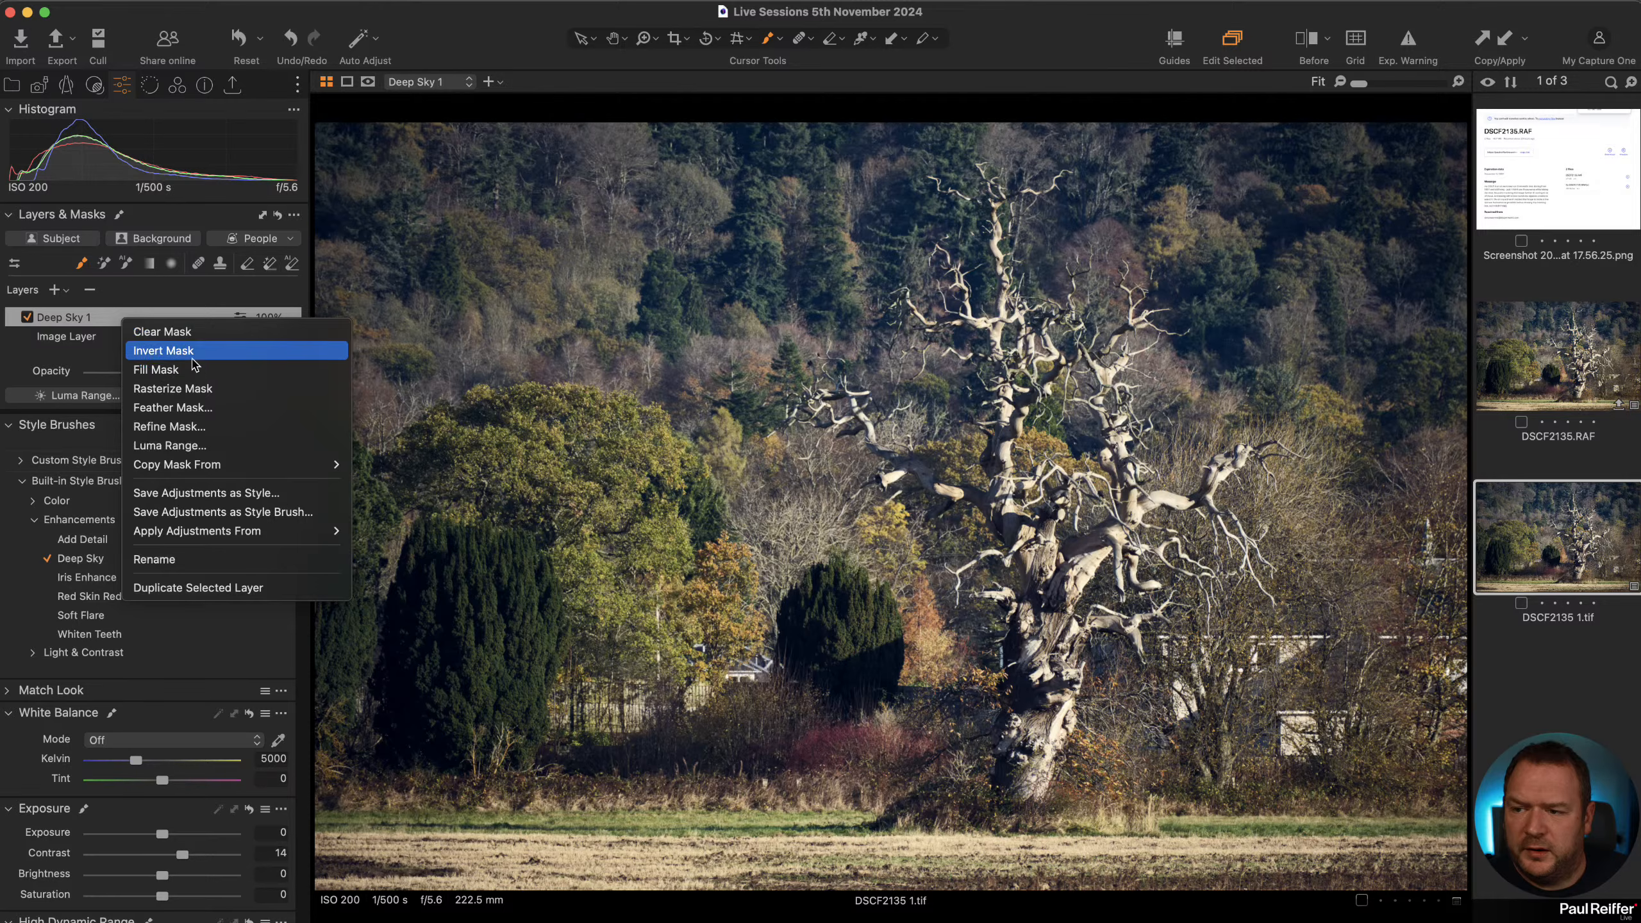
{"action": "left_click", "coordinate": [194, 370]}
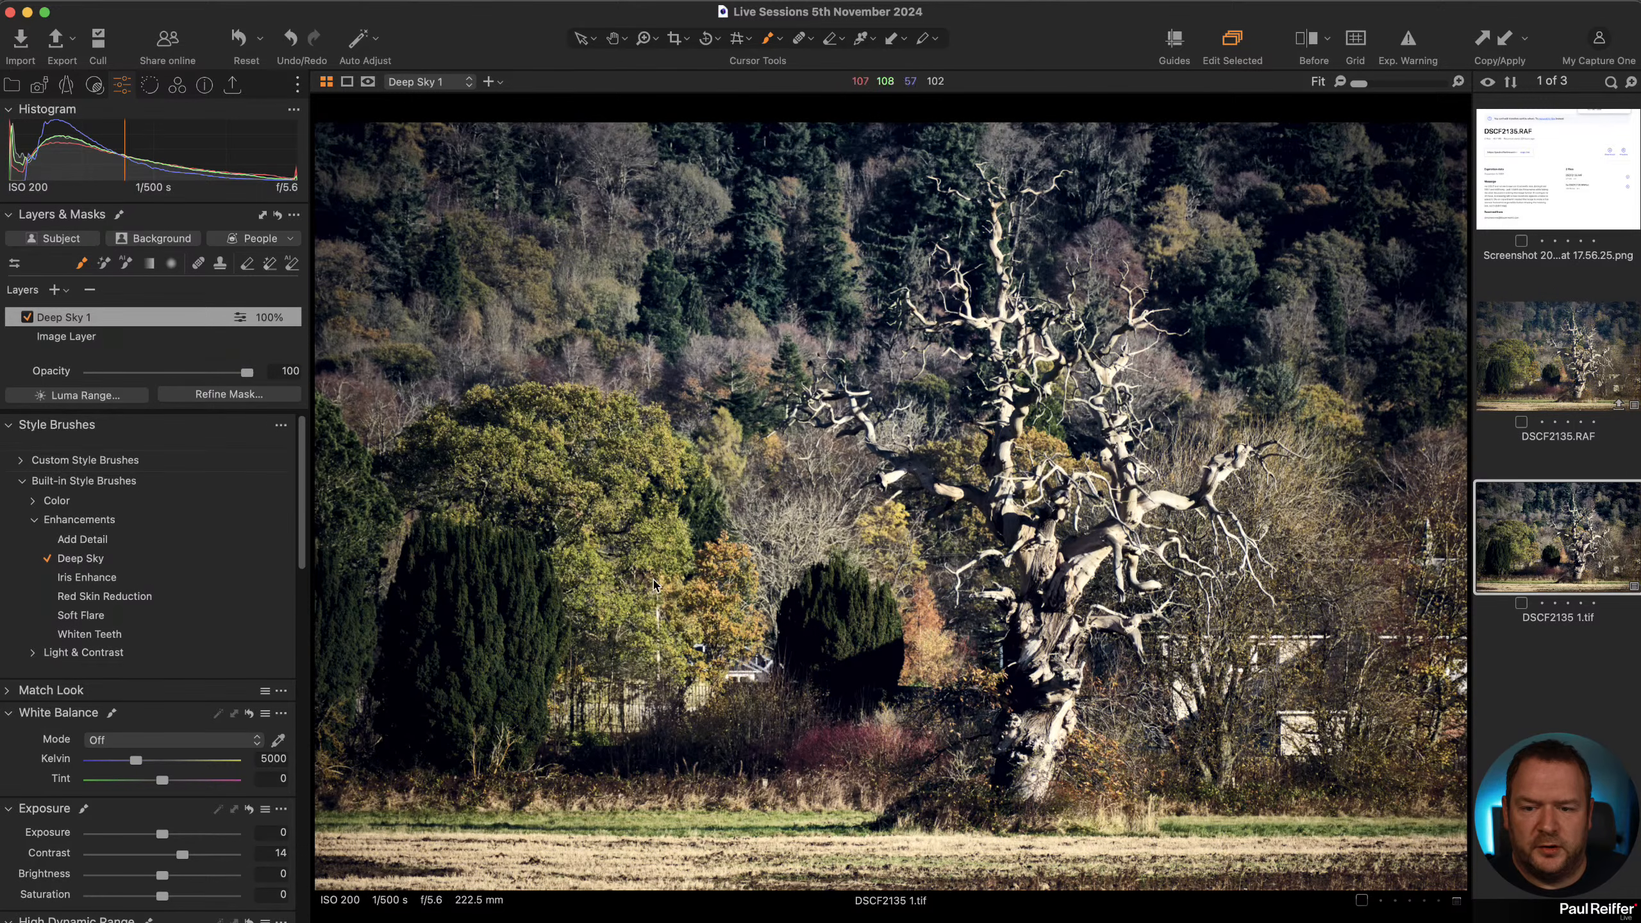
{"action": "left_click", "coordinate": [89, 291]}
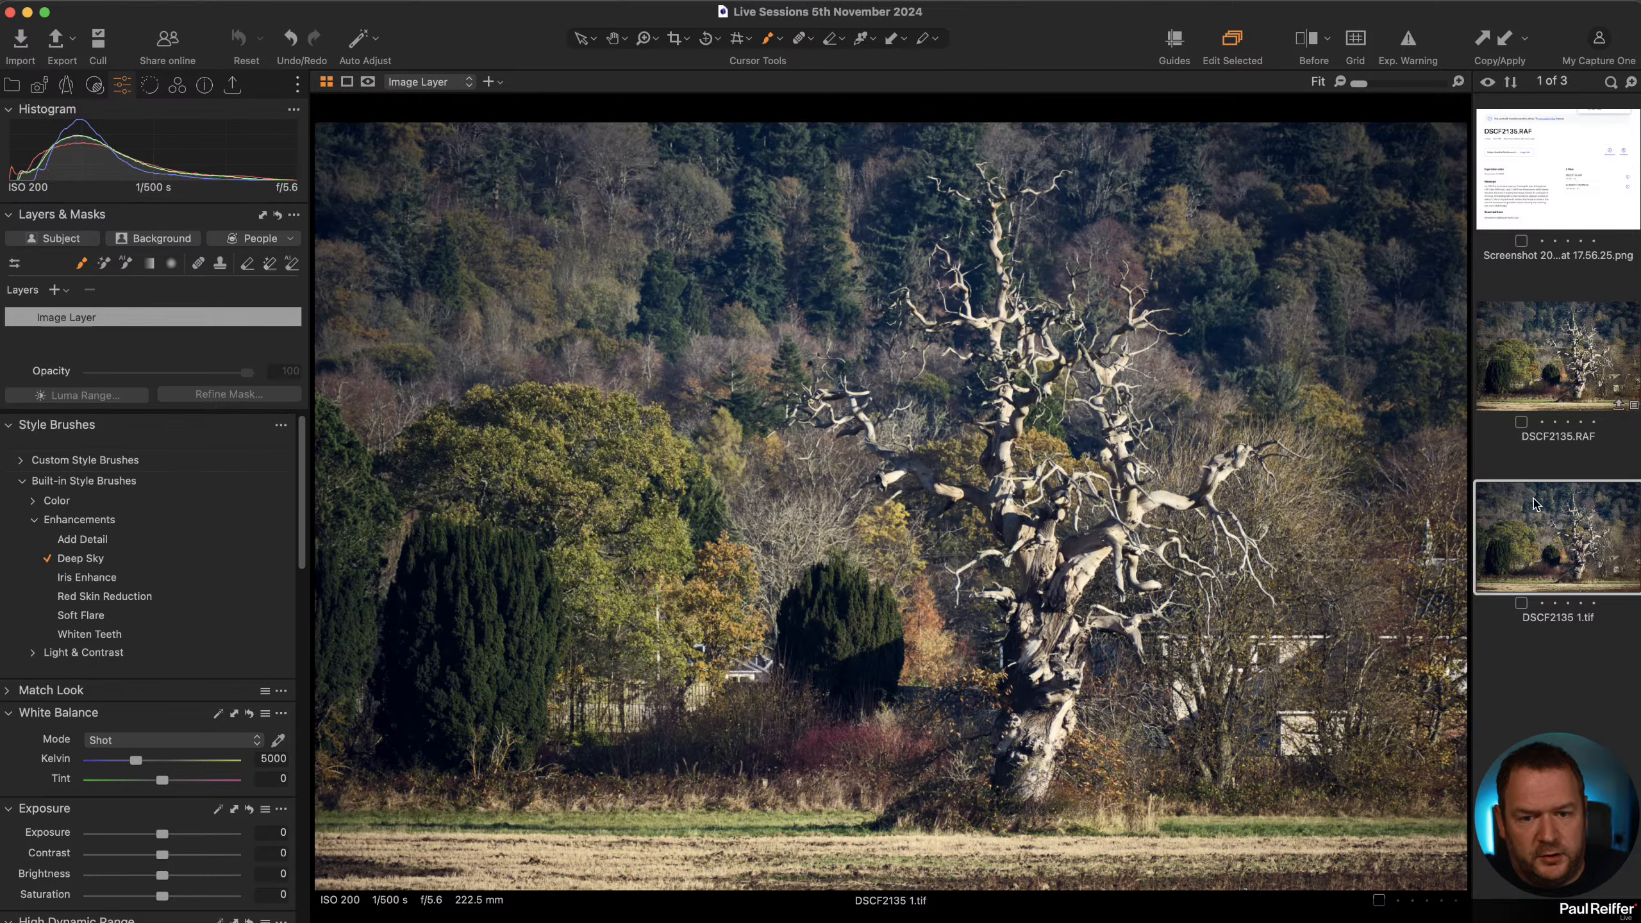
Open the Bob user collection in the library and select the drift wood.eip image for adjustment.
{"action": "left_click", "coordinate": [13, 85]}
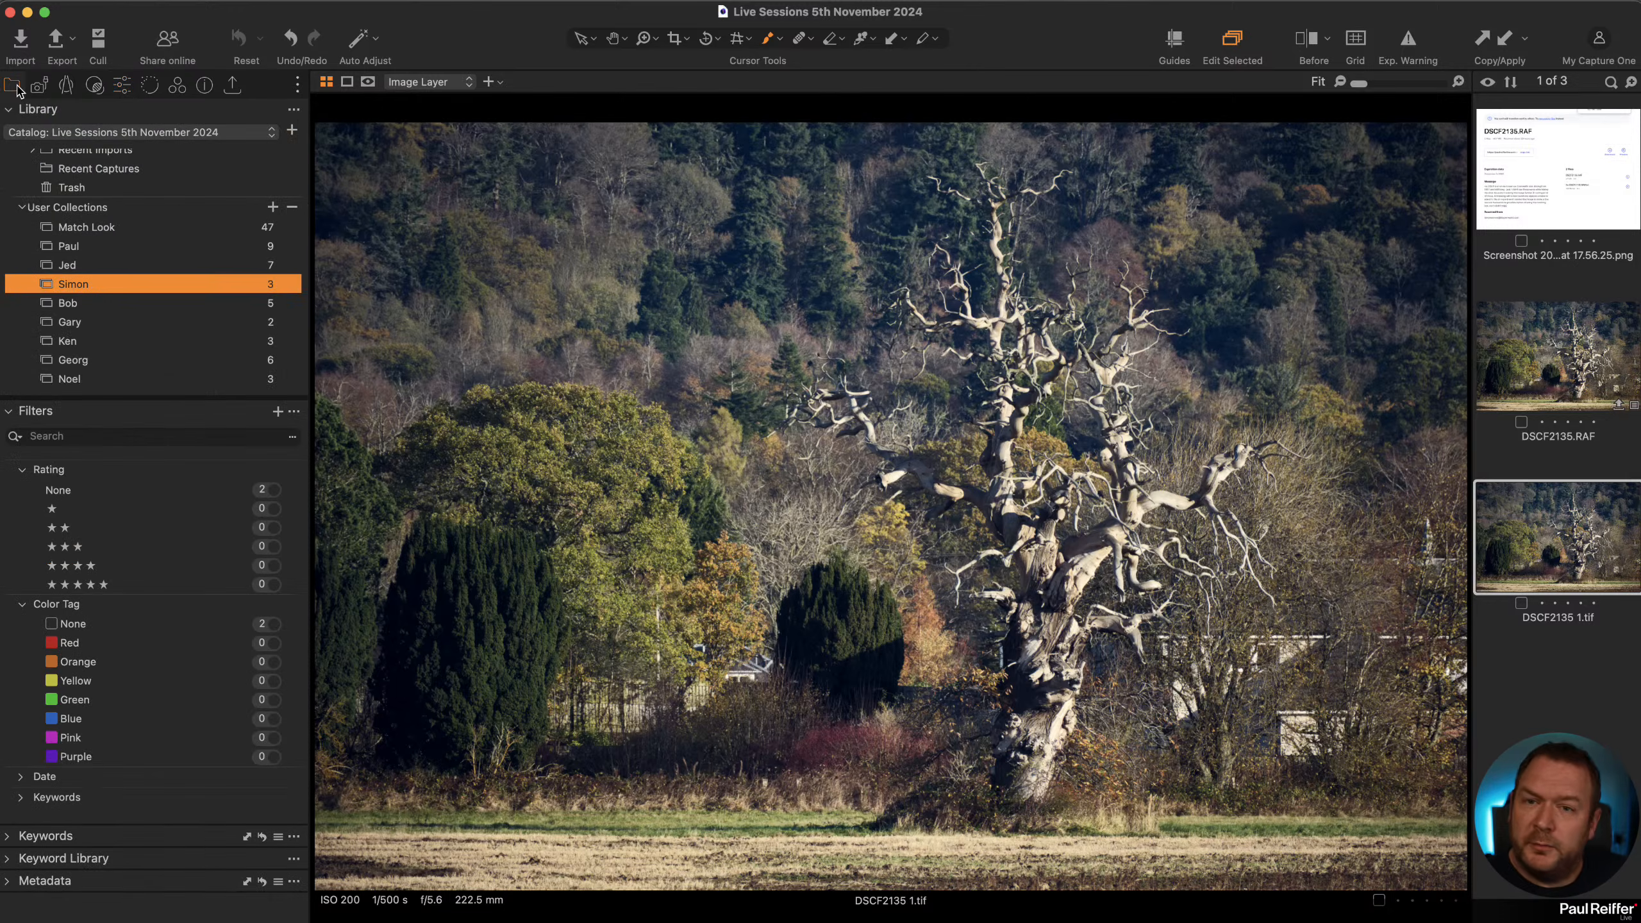
{"action": "left_click", "coordinate": [127, 305]}
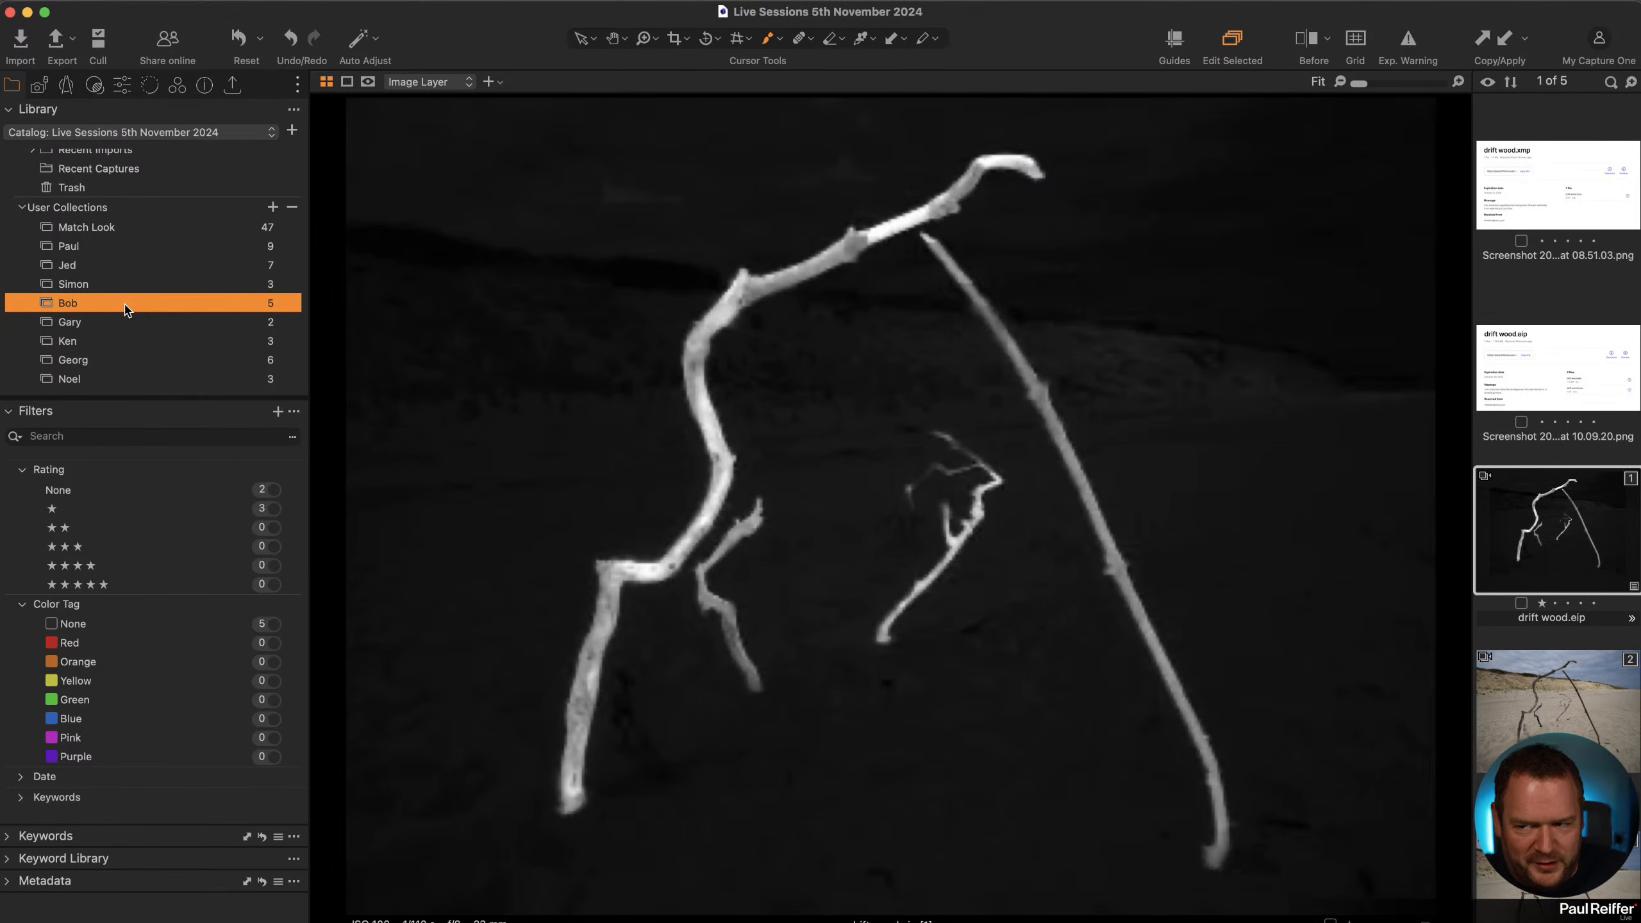
{"action": "left_click", "coordinate": [122, 85]}
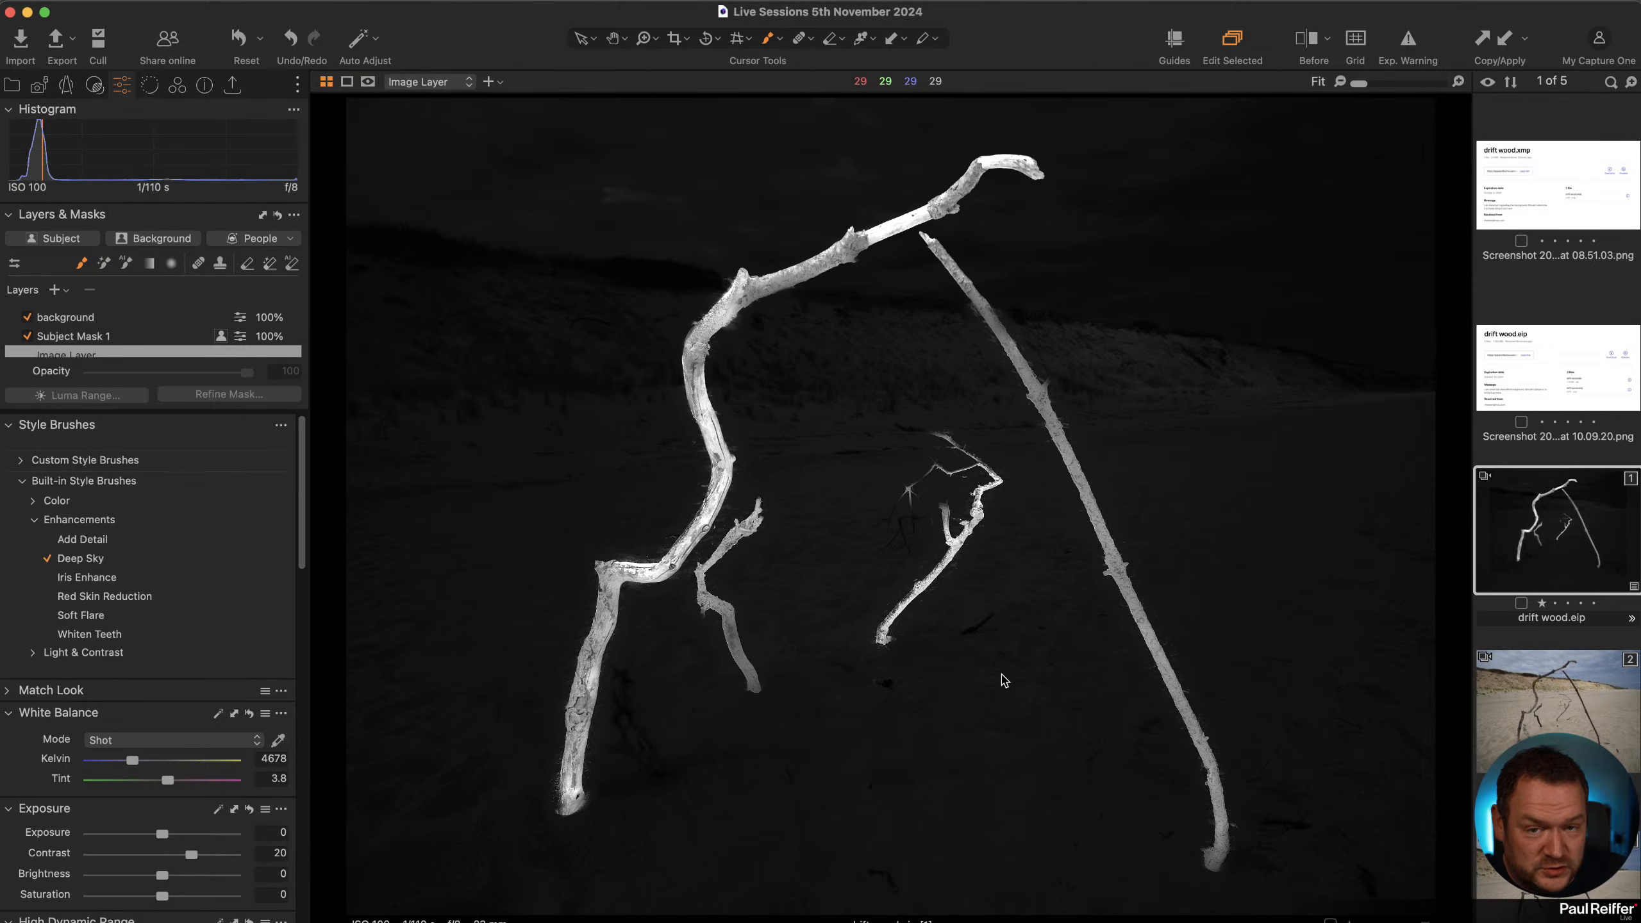
{"action": "left_click", "coordinate": [1546, 719]}
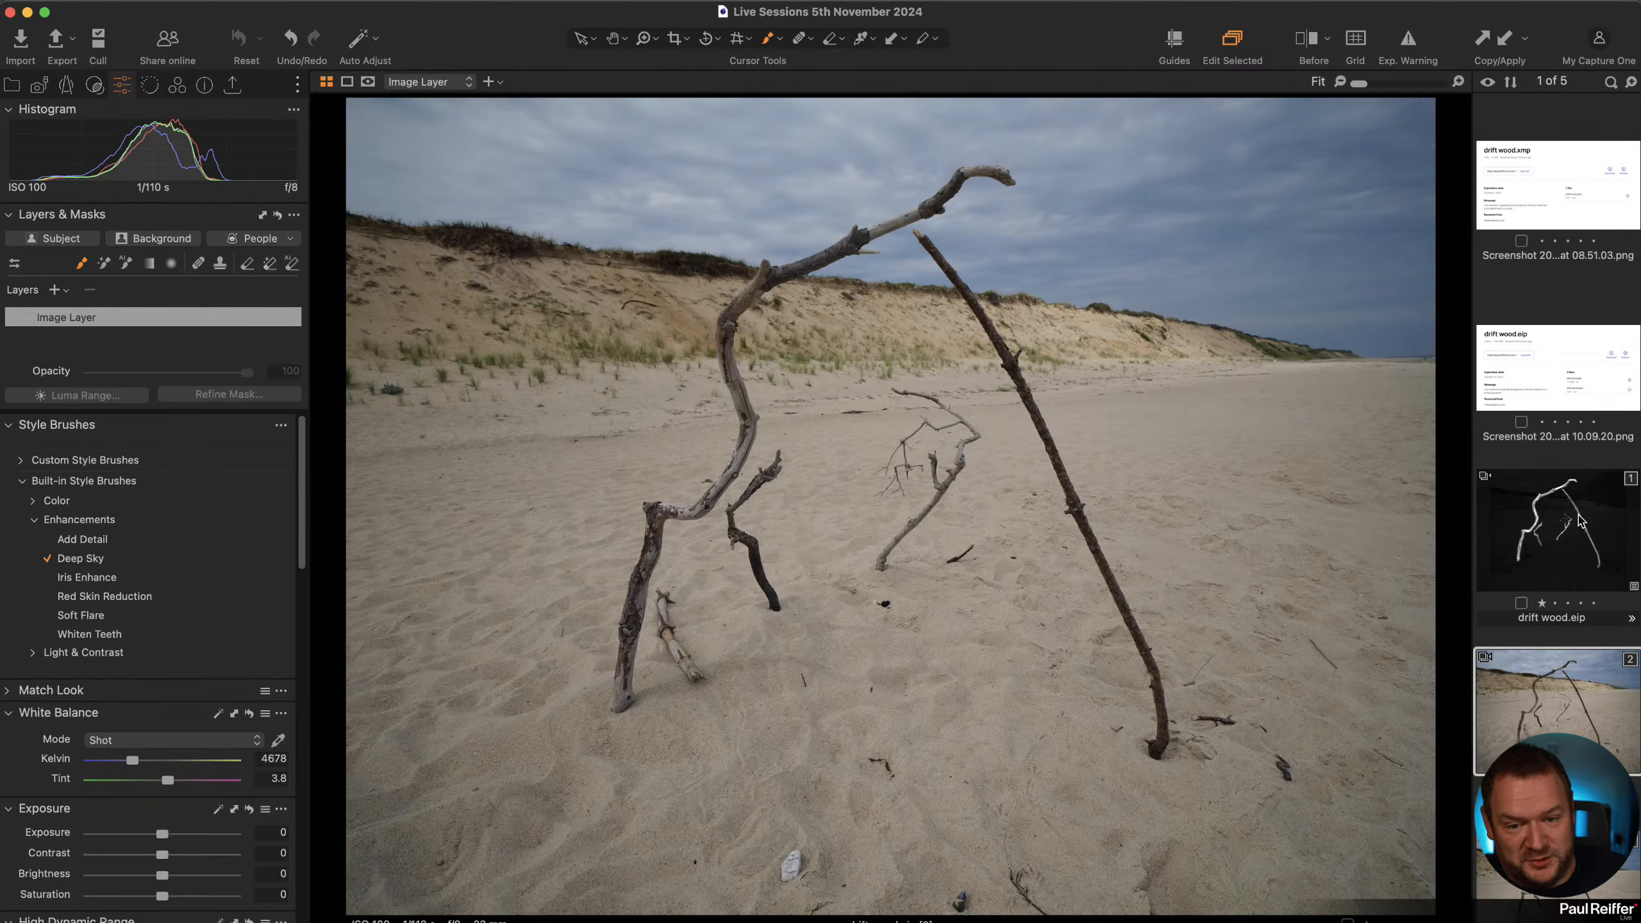
{"action": "left_click", "coordinate": [1580, 538]}
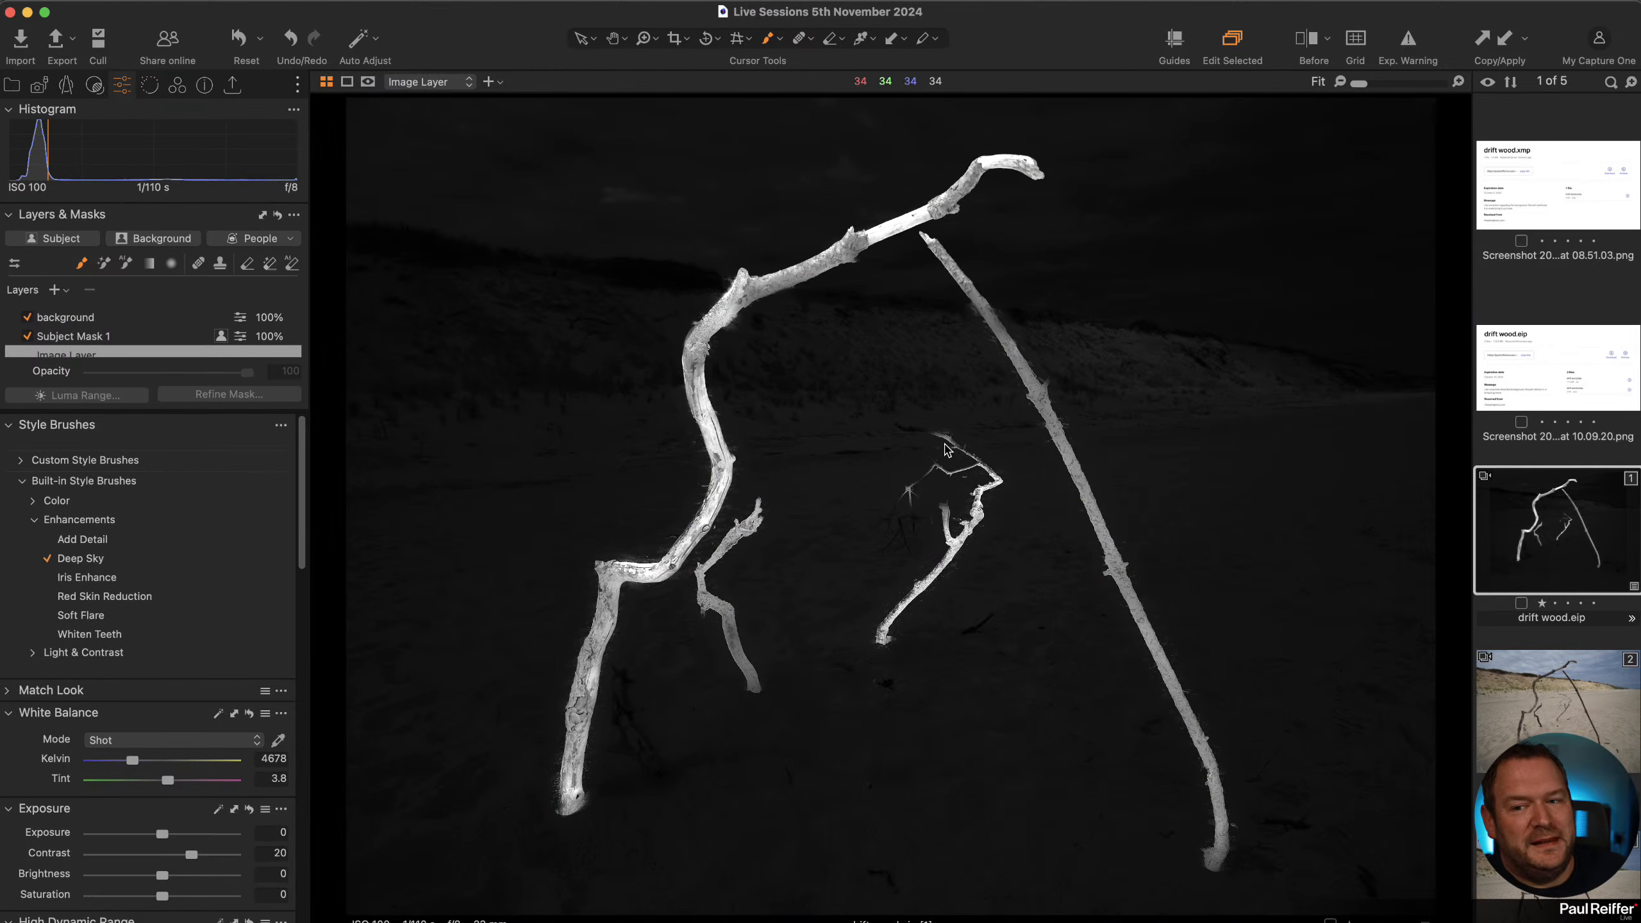
Toggle the Subject Mask 1 and background layers on and off to examine each layer's effect.
{"action": "left_click", "coordinate": [92, 337]}
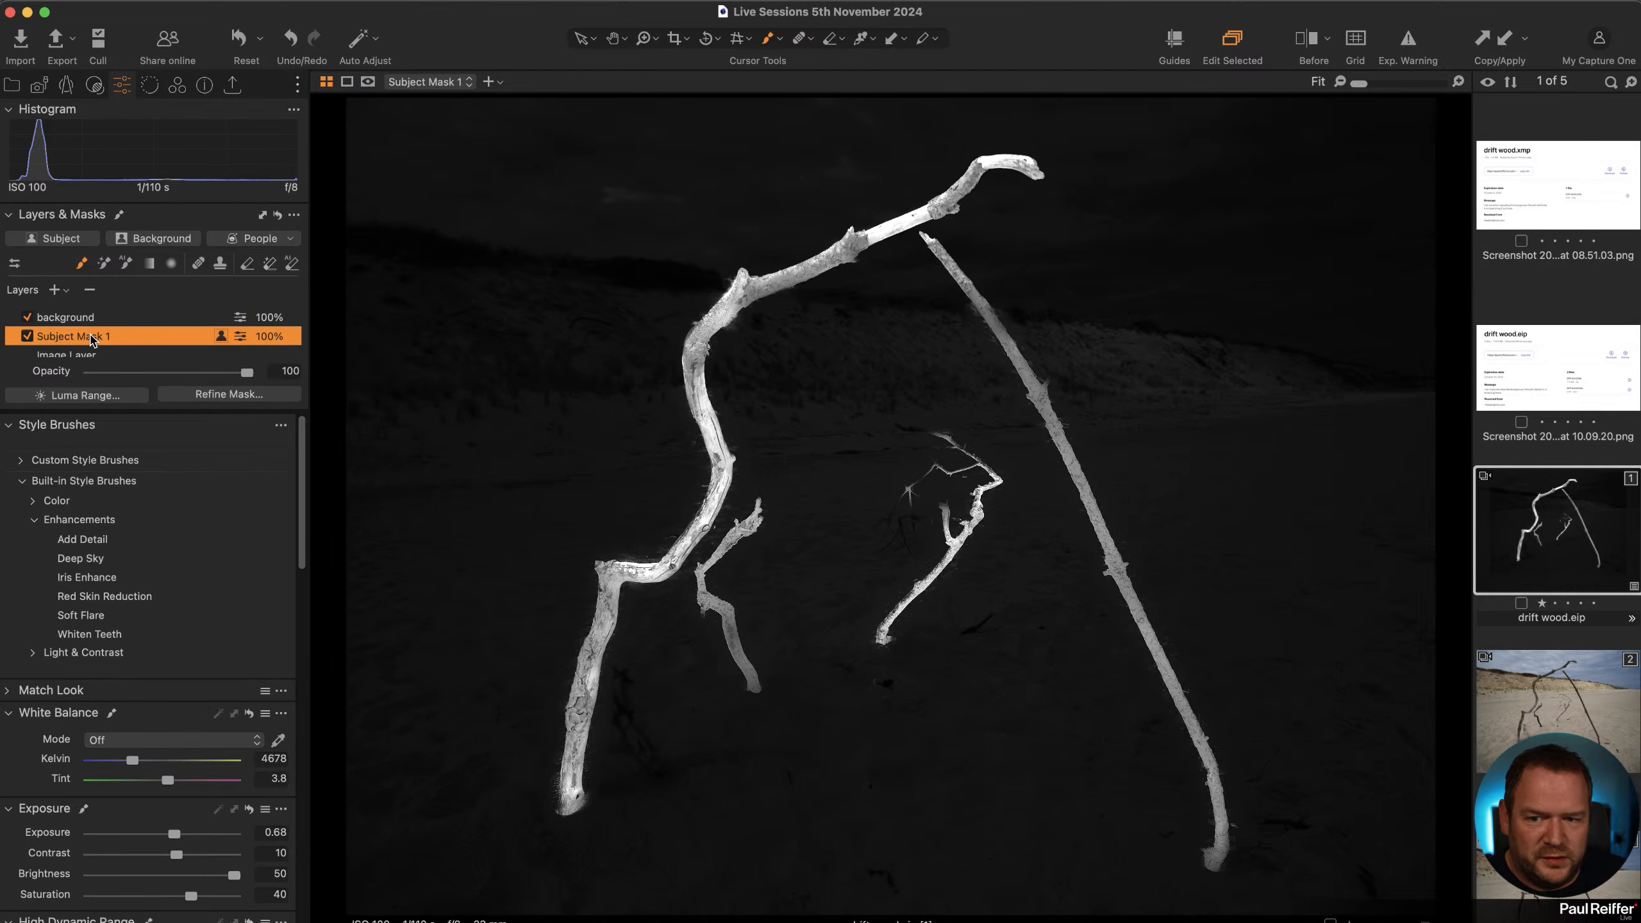
{"action": "left_click", "coordinate": [27, 336]}
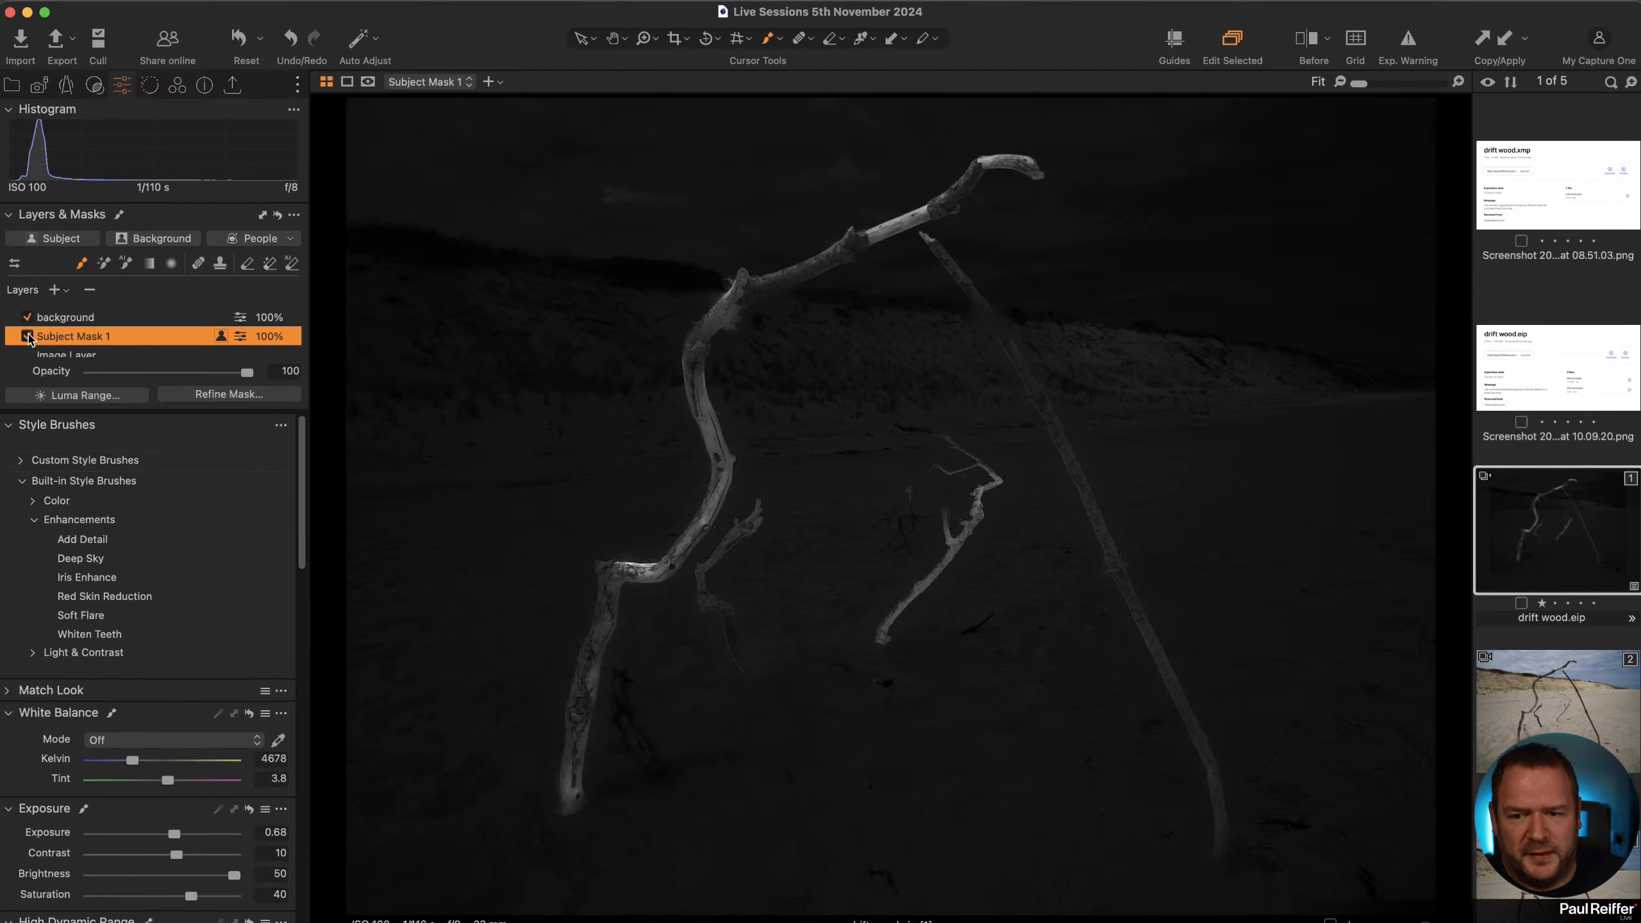
{"action": "left_click", "coordinate": [33, 321]}
{"action": "left_click", "coordinate": [27, 316]}
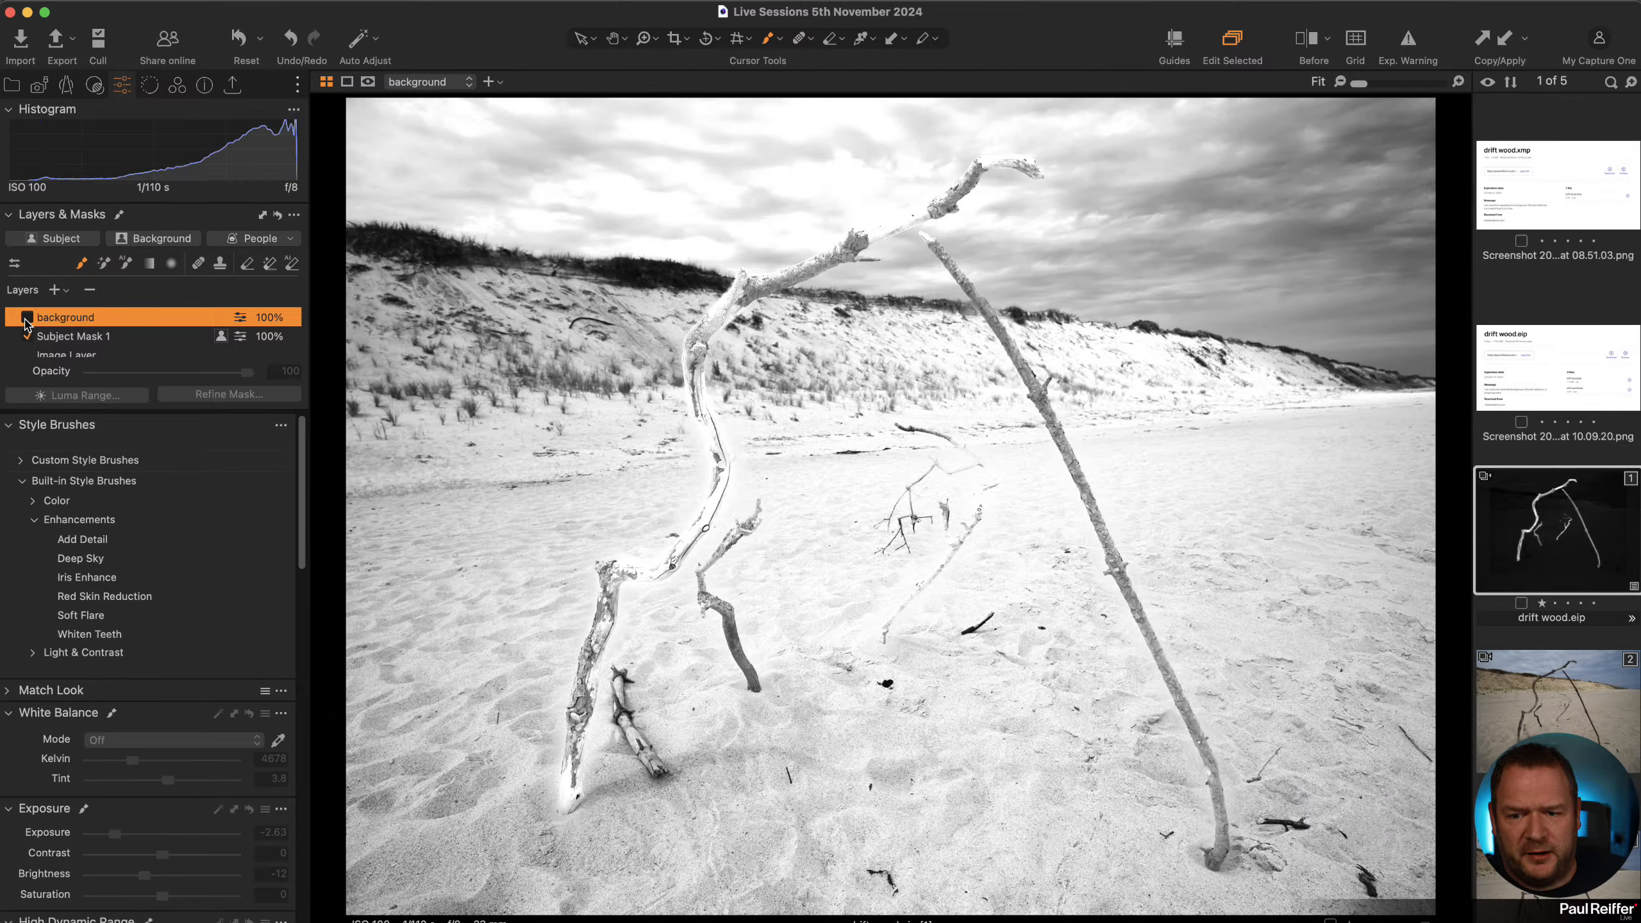
{"action": "left_click", "coordinate": [26, 317]}
{"action": "scroll", "coordinate": [211, 640], "scroll_direction": "down", "scroll_amount": 15}
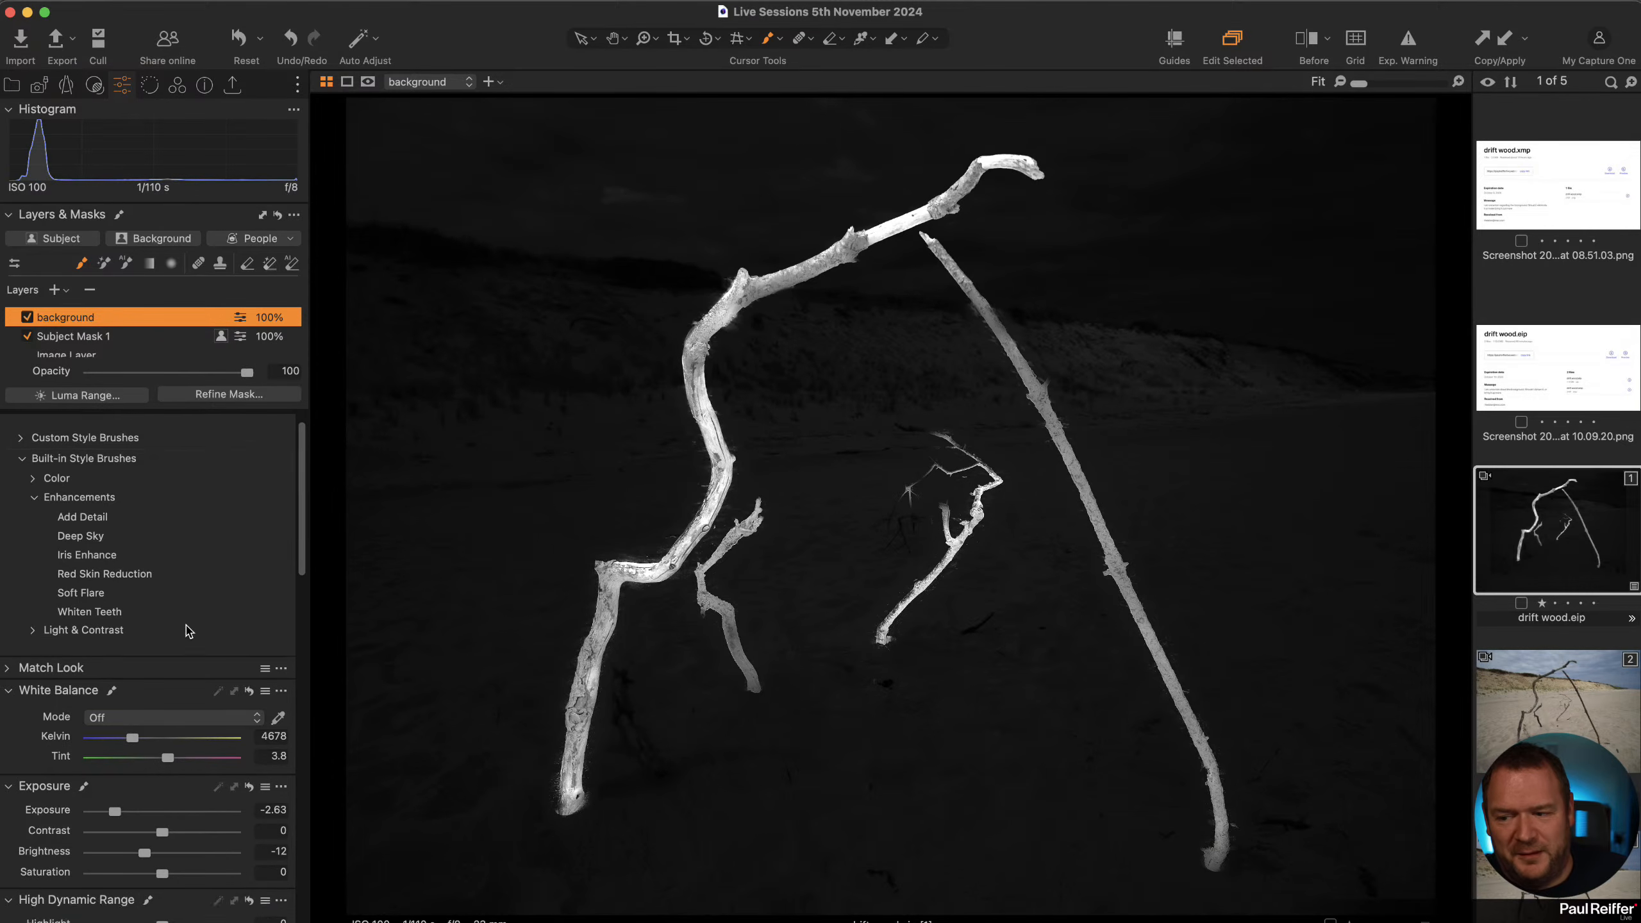
{"action": "scroll", "coordinate": [161, 595], "scroll_direction": "up", "scroll_amount": 2}
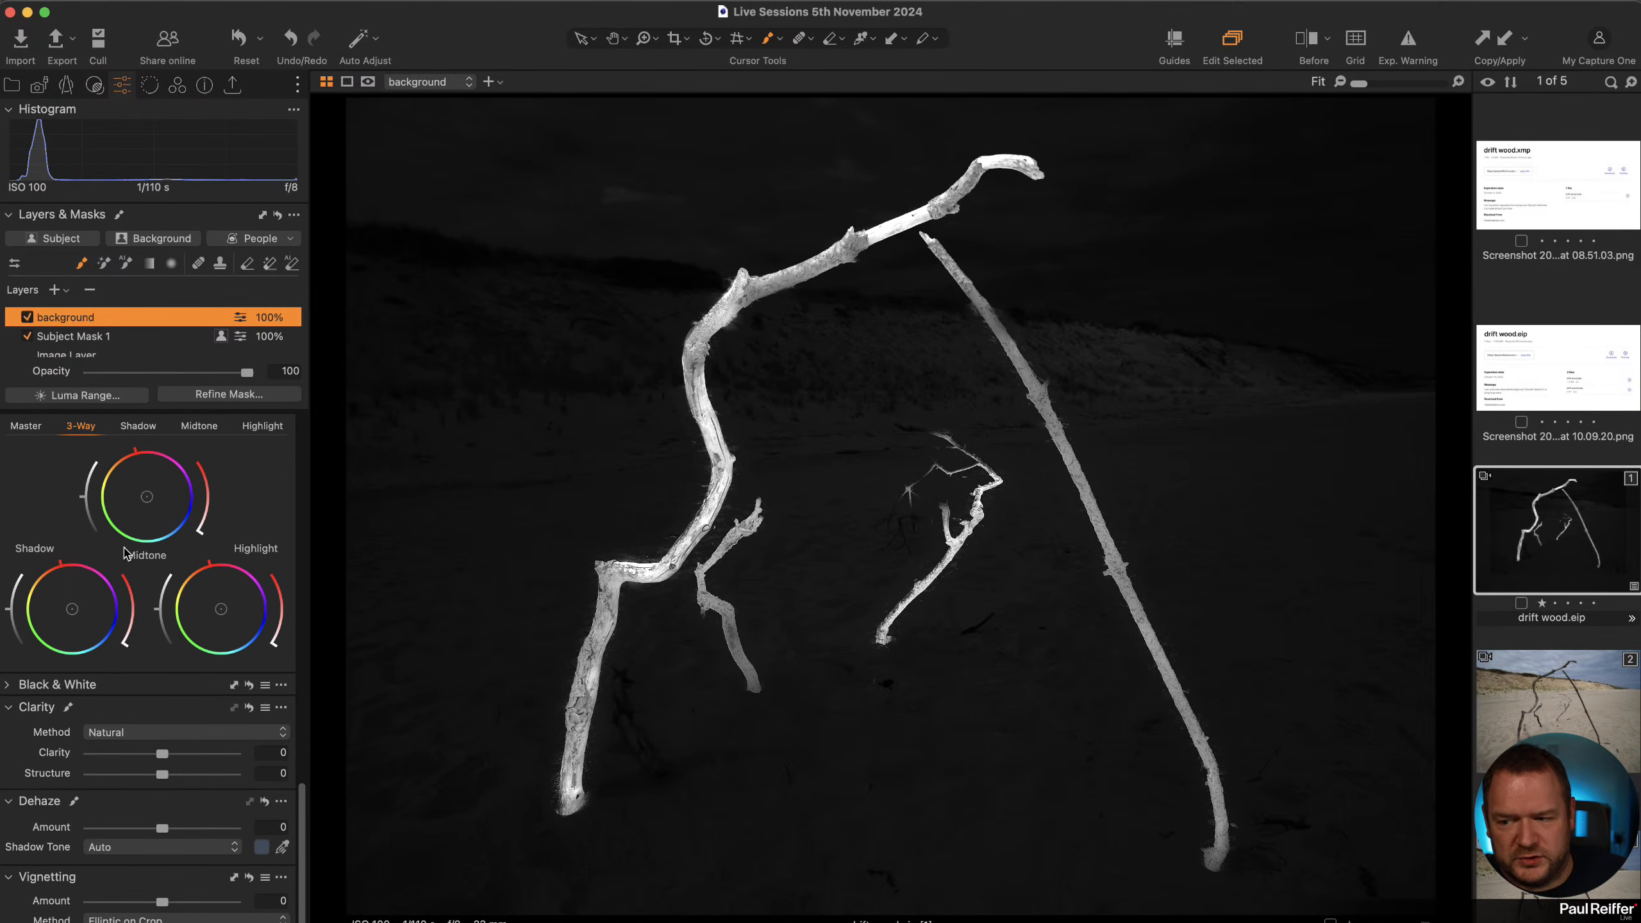
Review the Black & White and Clarity settings on the drift wood layers and compare them against the unedited beach photo.
{"action": "left_click", "coordinate": [5, 686]}
{"action": "scroll", "coordinate": [166, 650], "scroll_direction": "down", "scroll_amount": 4}
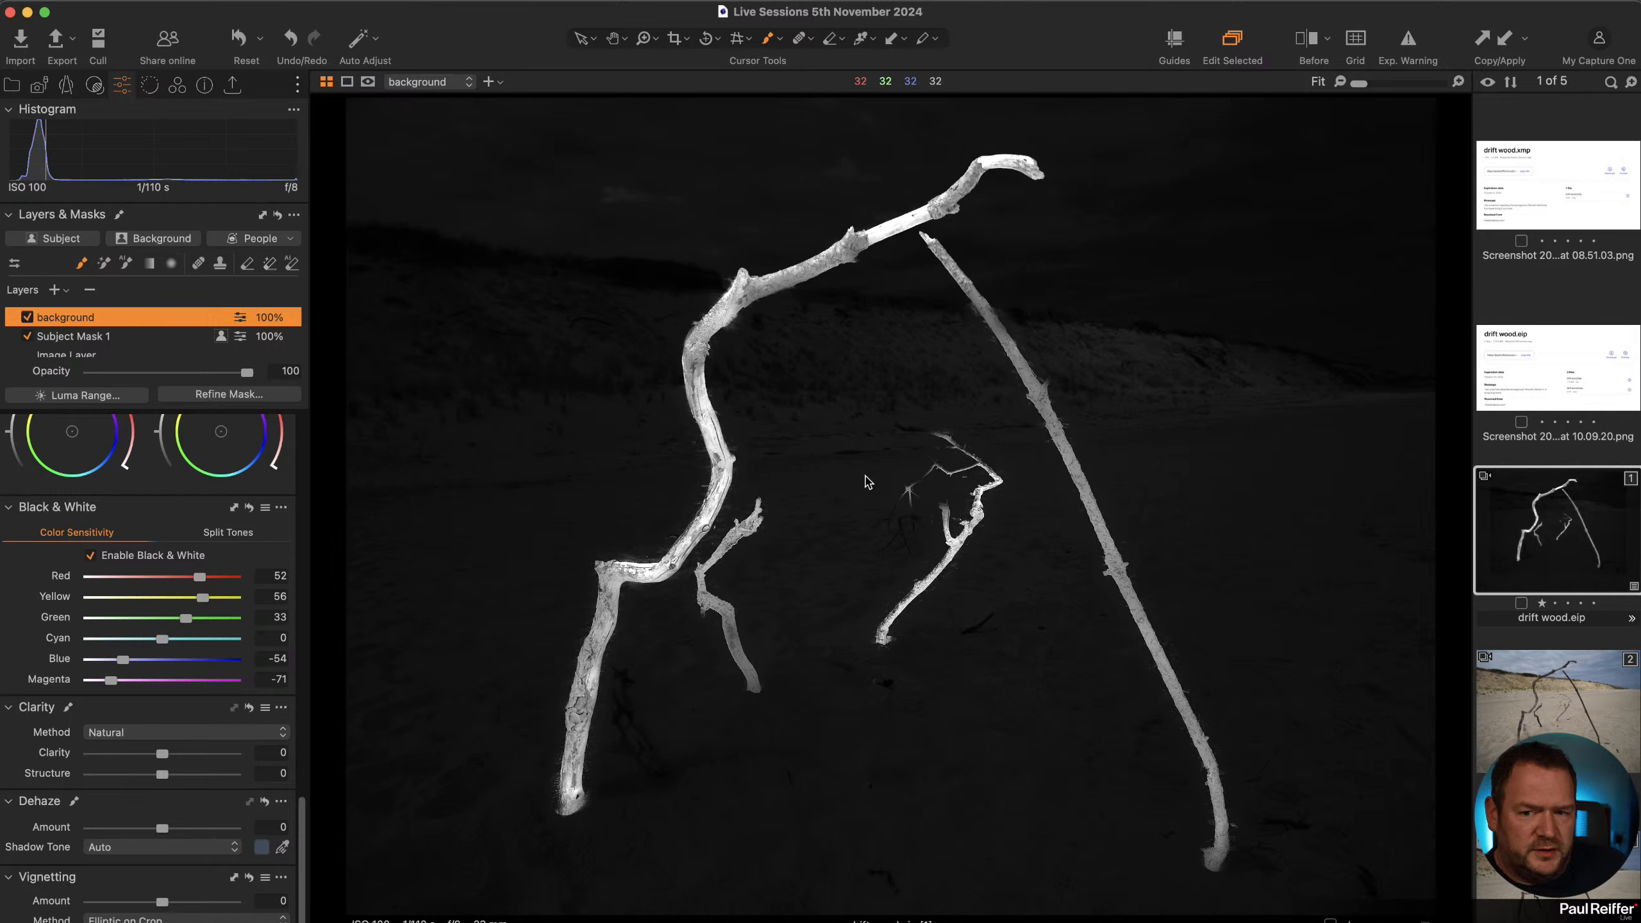
{"action": "left_click", "coordinate": [92, 336]}
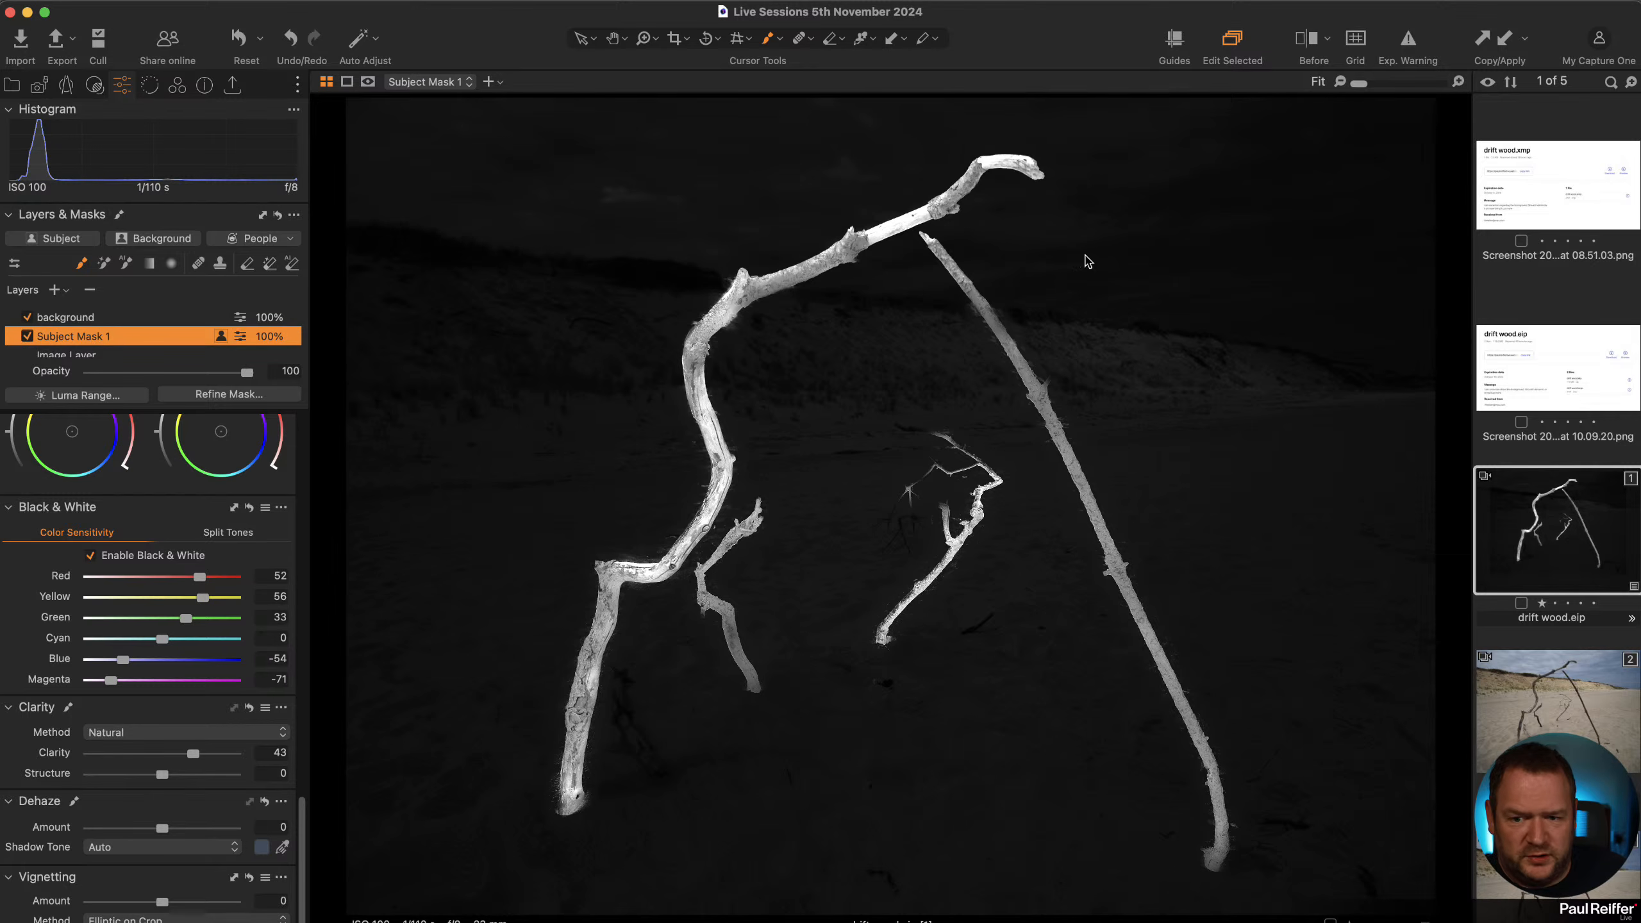
{"action": "left_click", "coordinate": [1580, 696]}
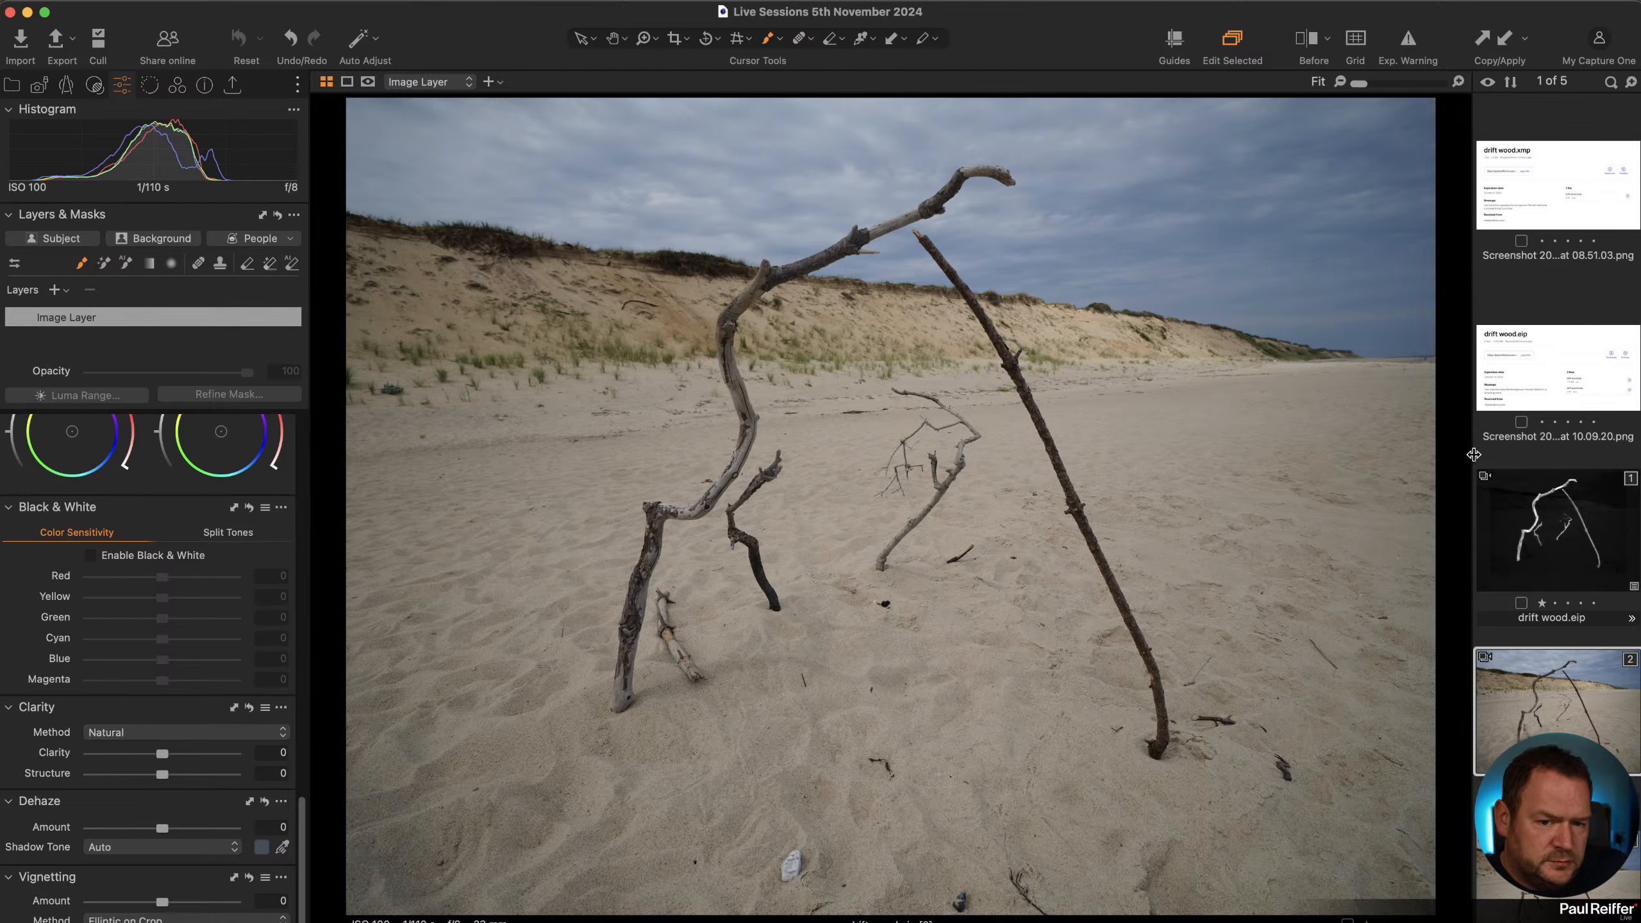
{"action": "left_click", "coordinate": [1544, 557]}
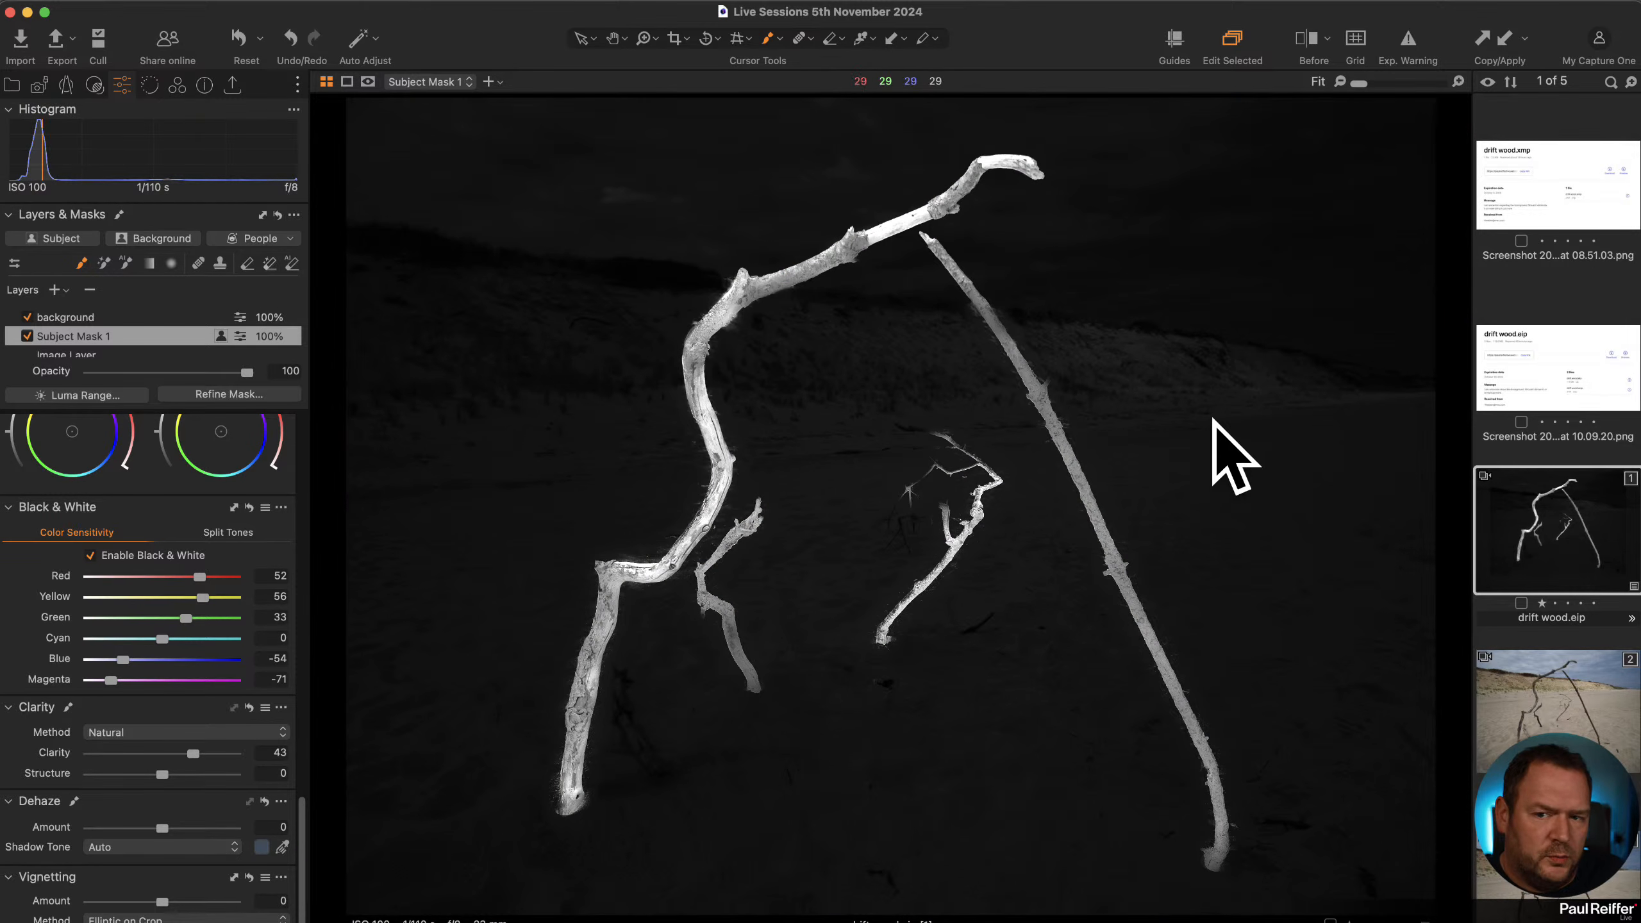
{"action": "left_click", "coordinate": [1612, 747]}
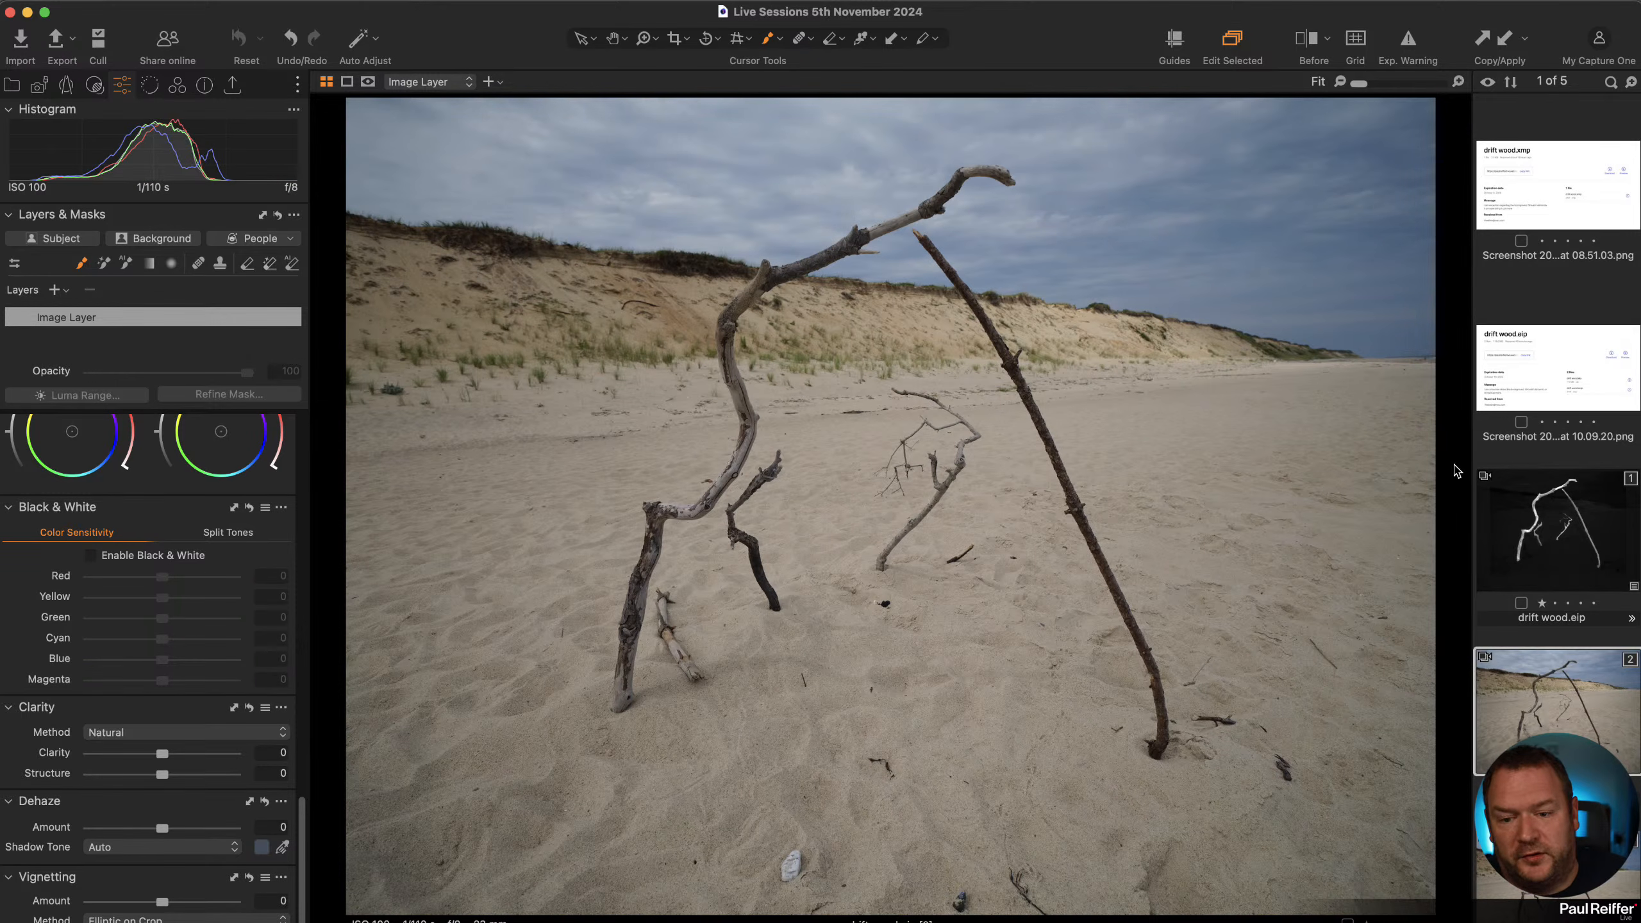
{"action": "scroll", "coordinate": [110, 440], "scroll_direction": "up", "scroll_amount": 10}
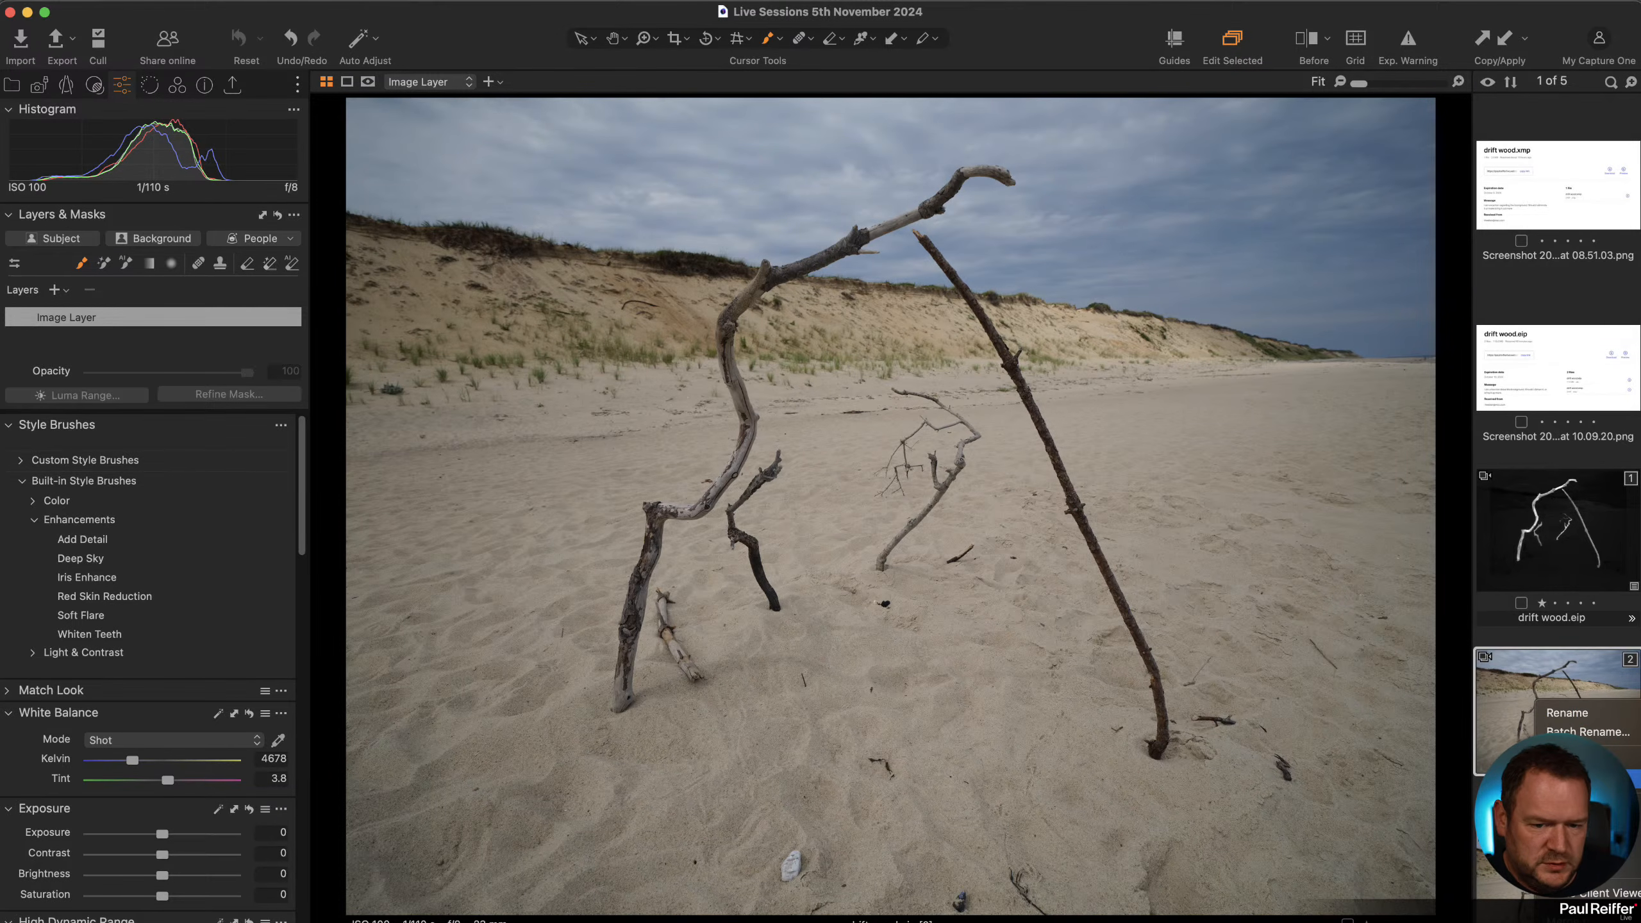
Create a new variant of the unedited drift wood photo and add an automatic Subject mask layer to it.
{"action": "left_click", "coordinate": [1574, 761]}
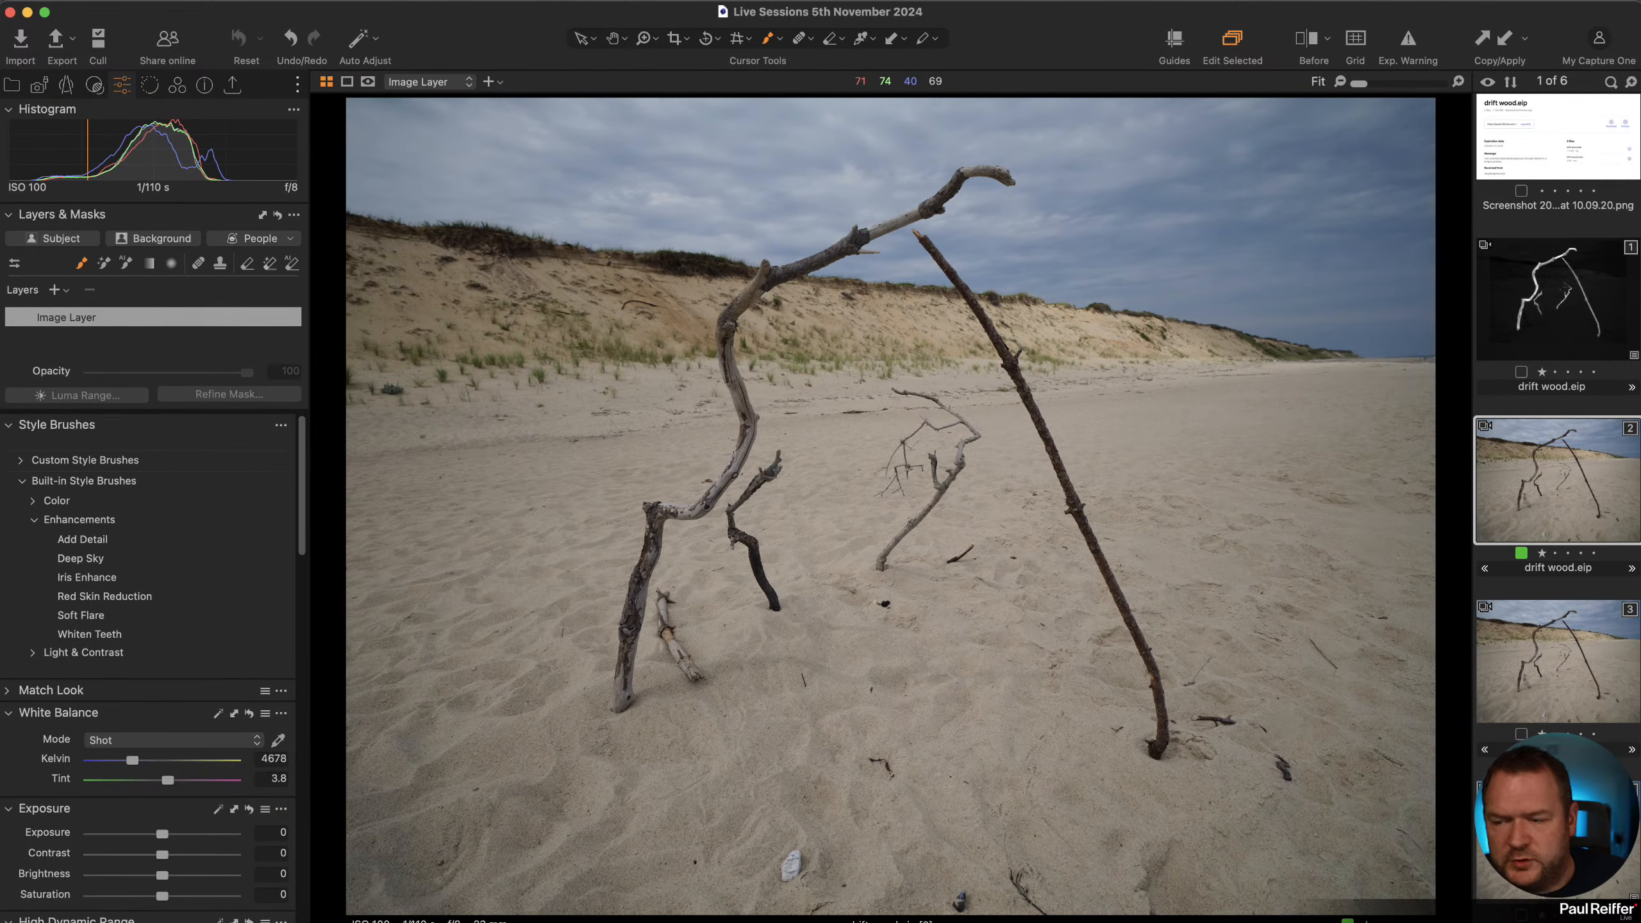
{"action": "left_click", "coordinate": [63, 238]}
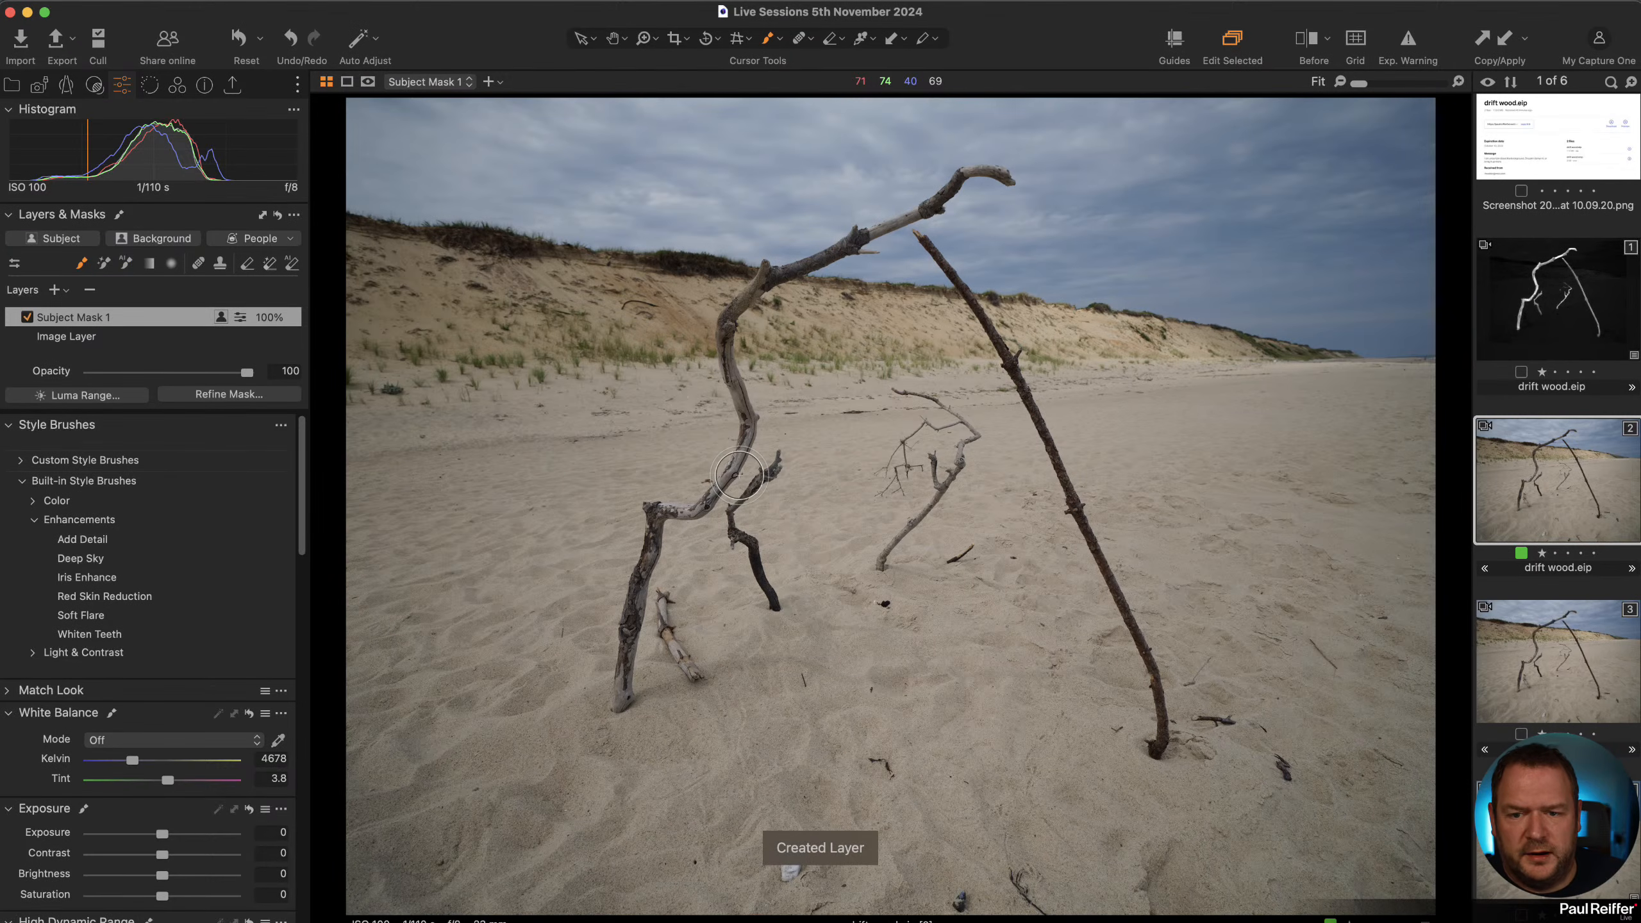
Show the mask overlay and add the dark standing stick and the small lying stick to Subject Mask 1.
{"action": "key", "text": "m"}
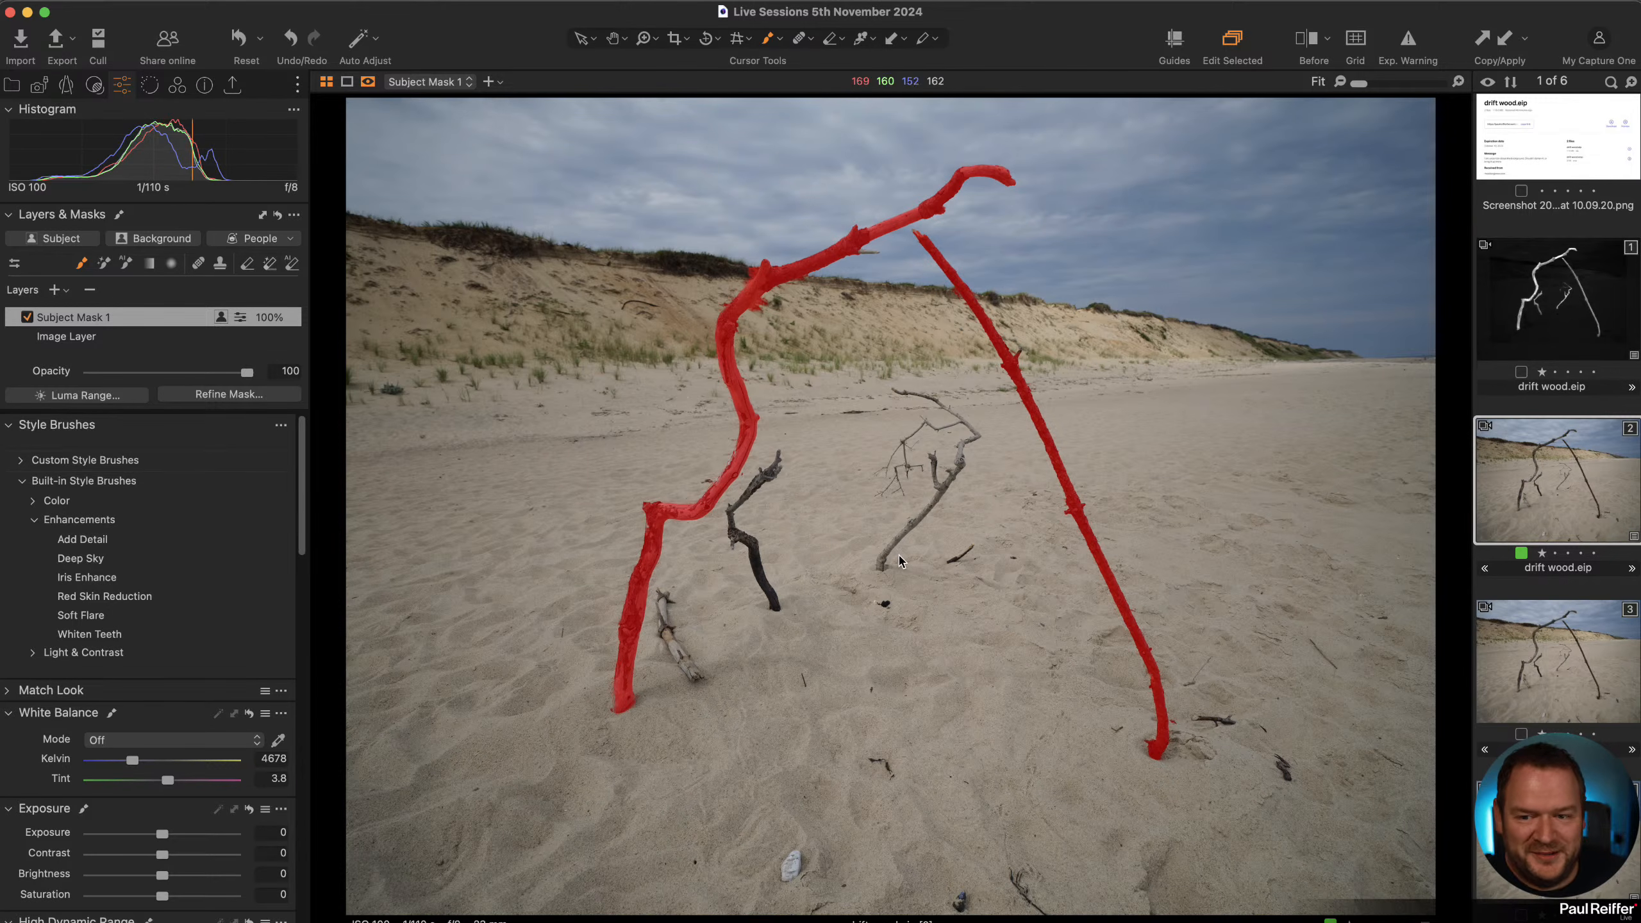
{"action": "key", "text": "z"}
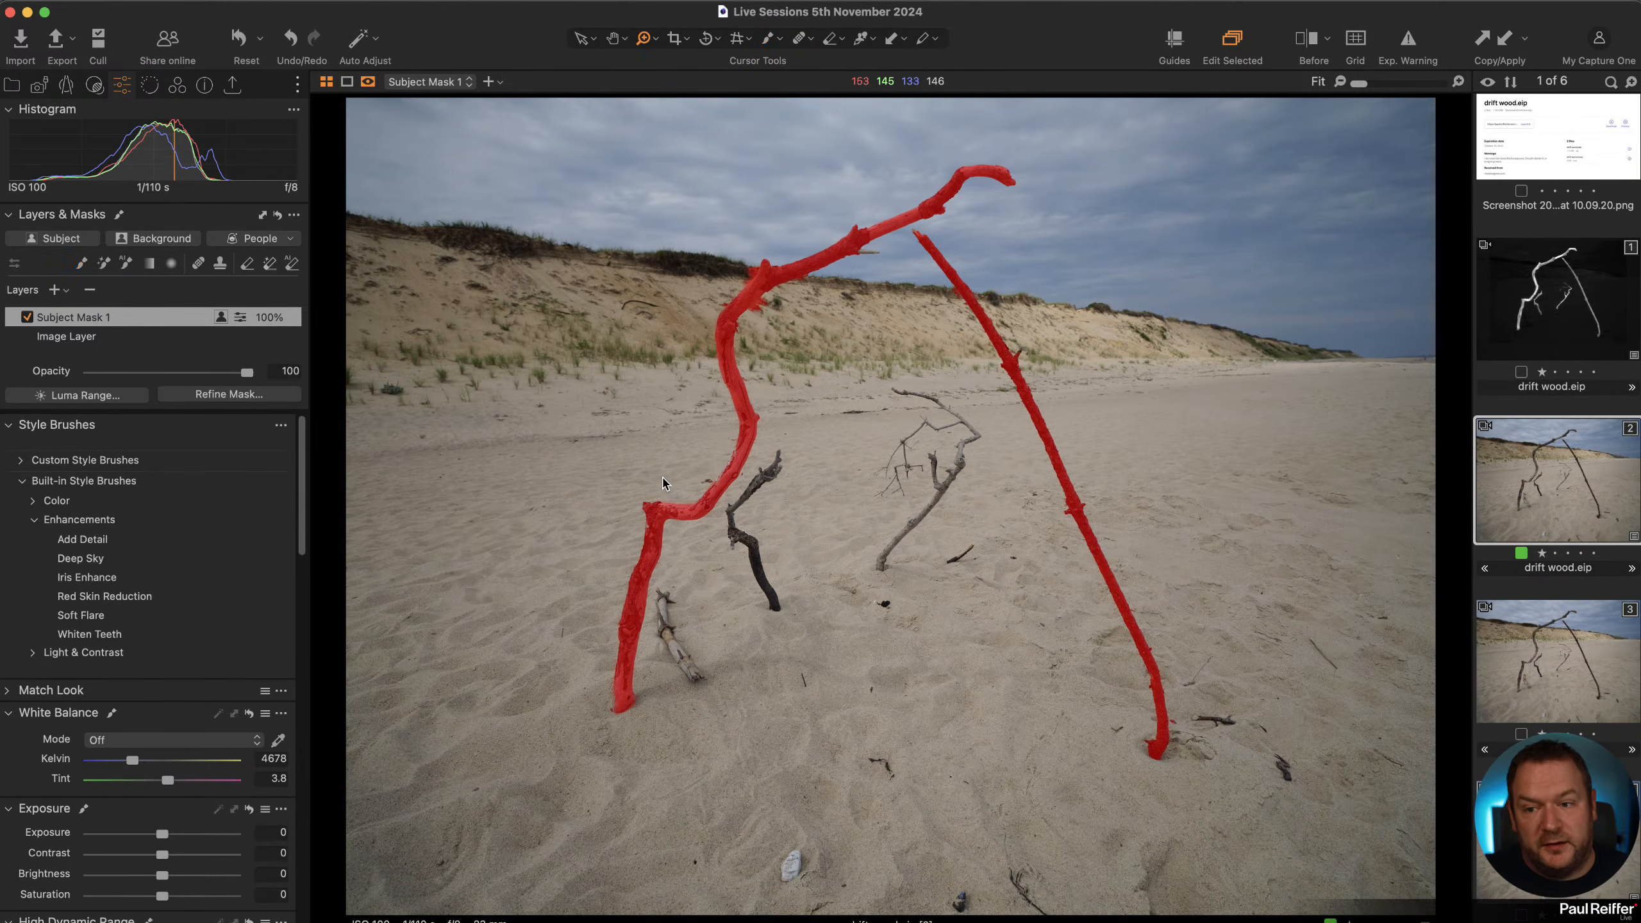
{"action": "left_click", "coordinate": [749, 541]}
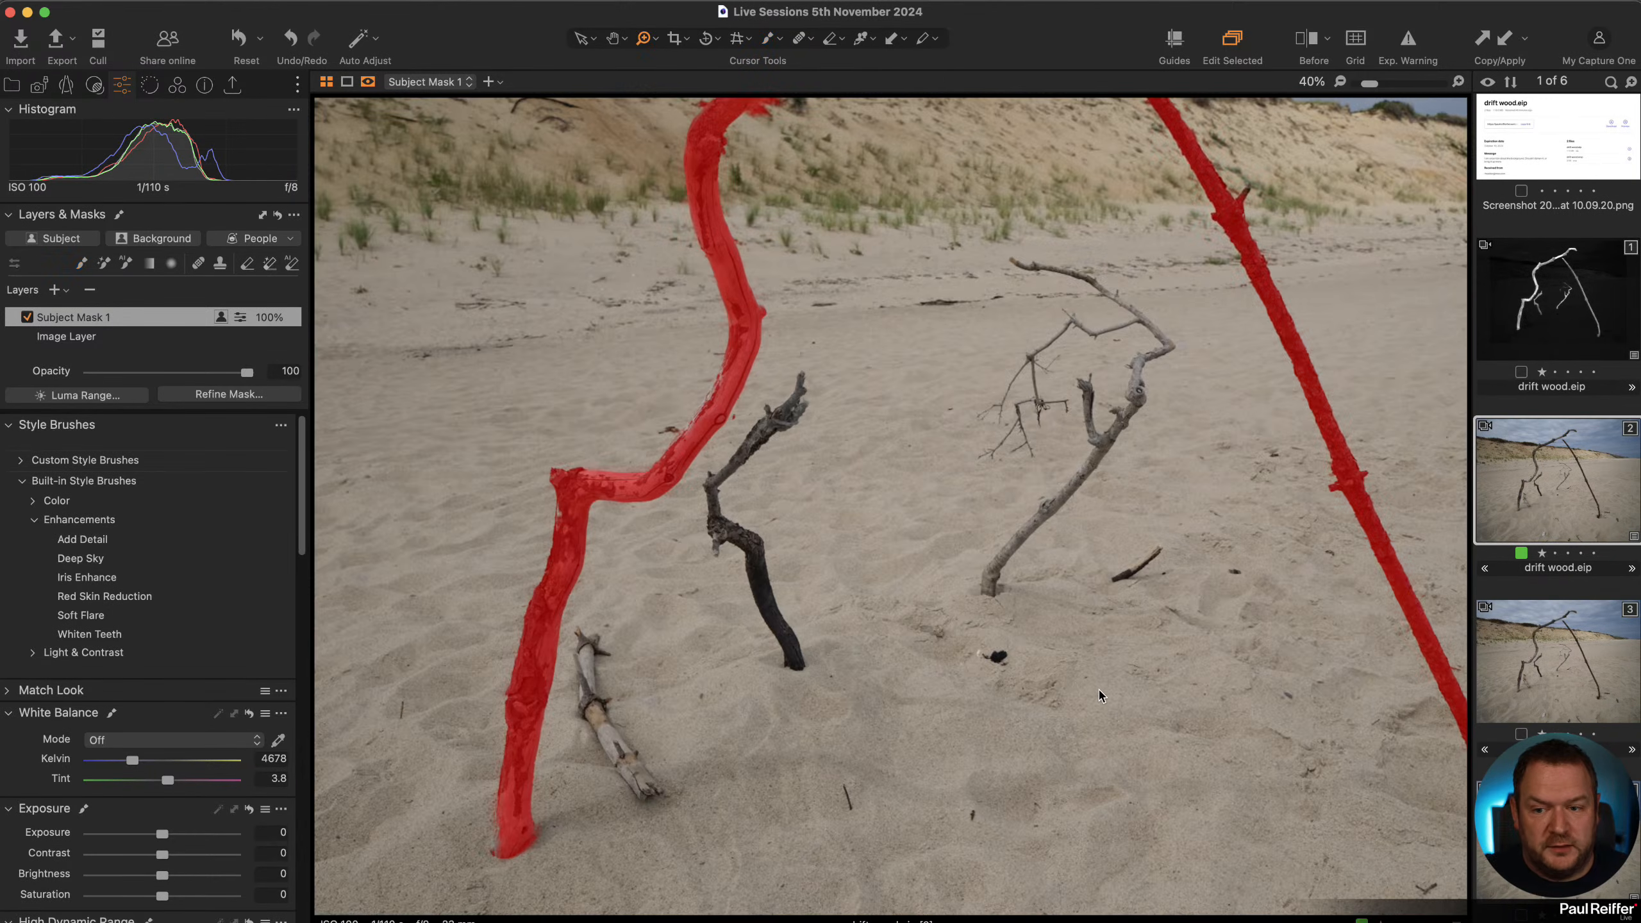
{"action": "left_click", "coordinate": [762, 606]}
{"action": "left_click", "coordinate": [840, 491]}
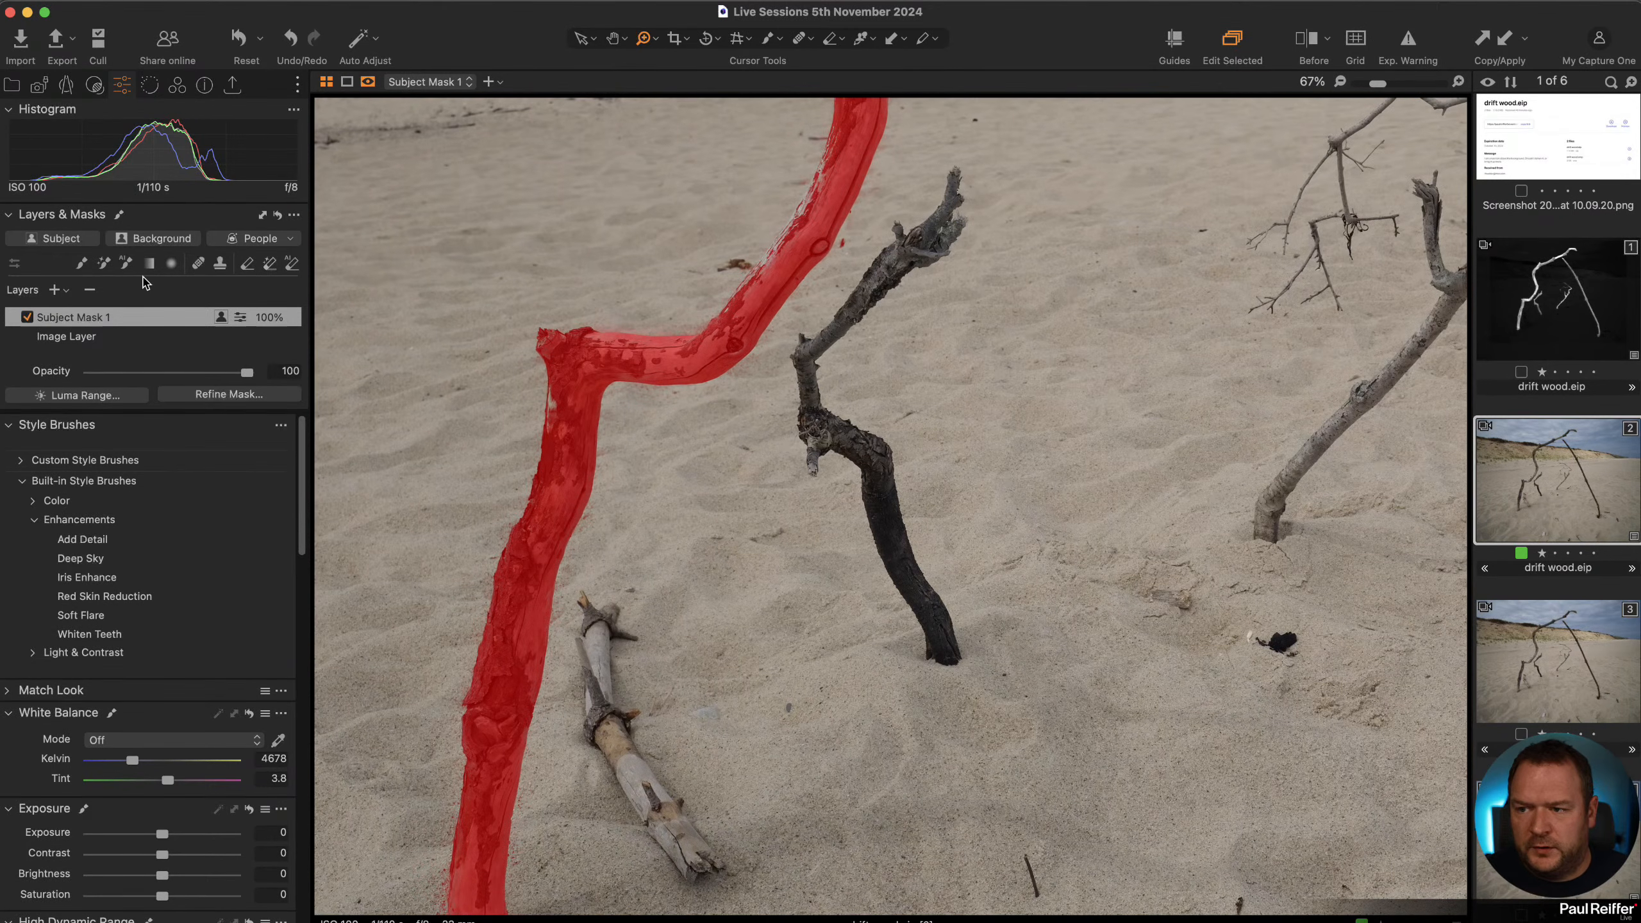
{"action": "left_click", "coordinate": [127, 264]}
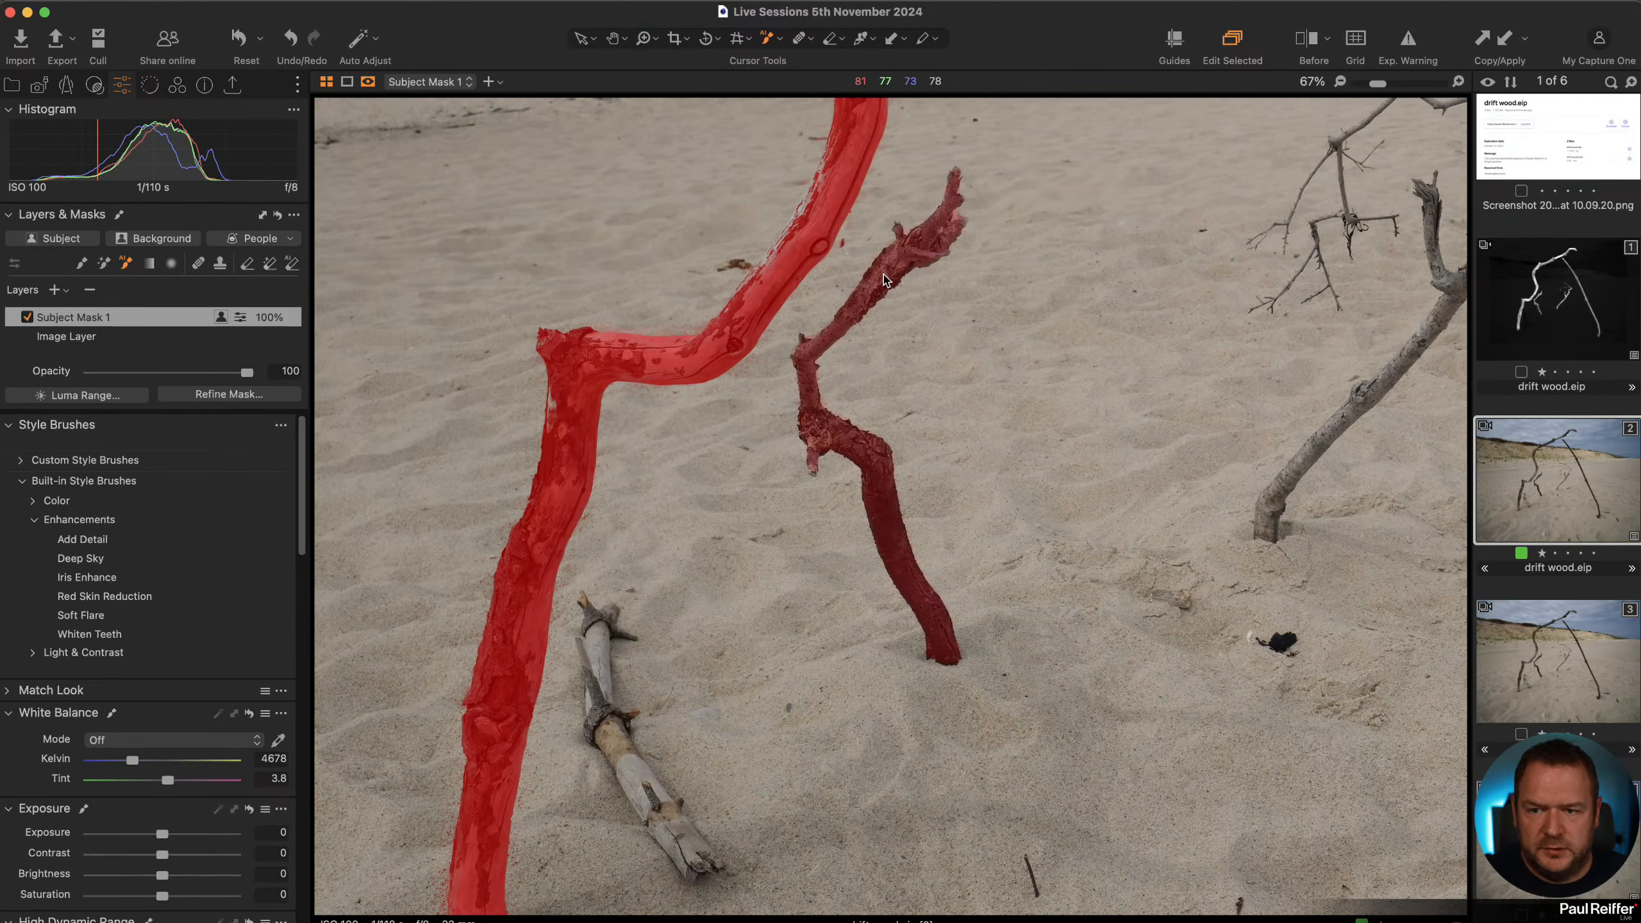
{"action": "left_click", "coordinate": [886, 280]}
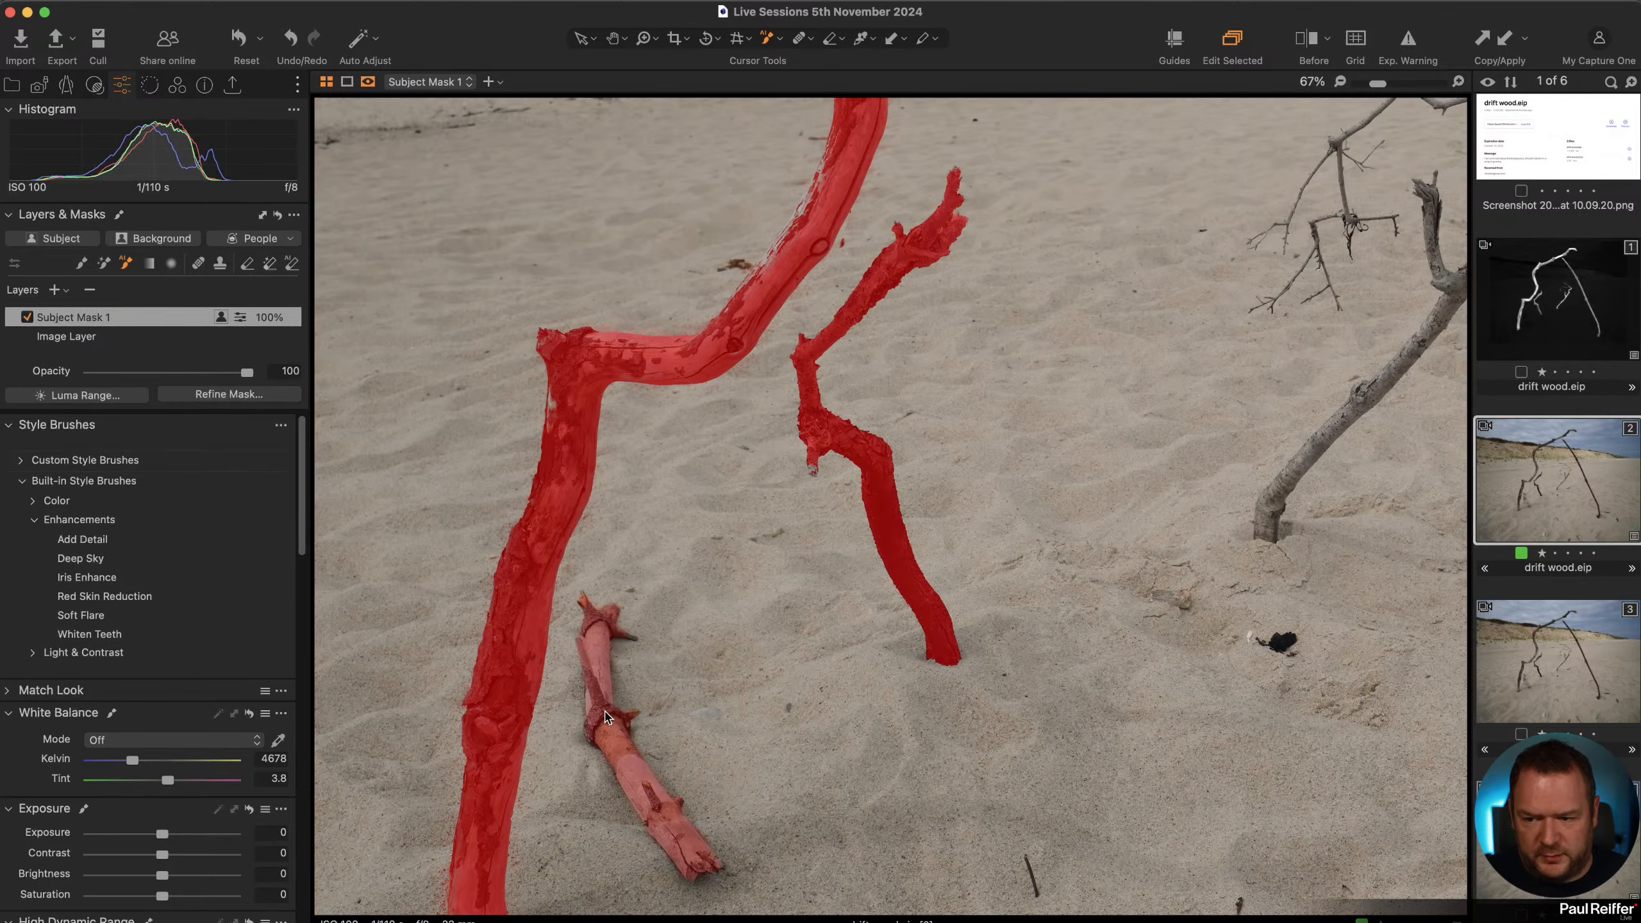
{"action": "left_click", "coordinate": [607, 716]}
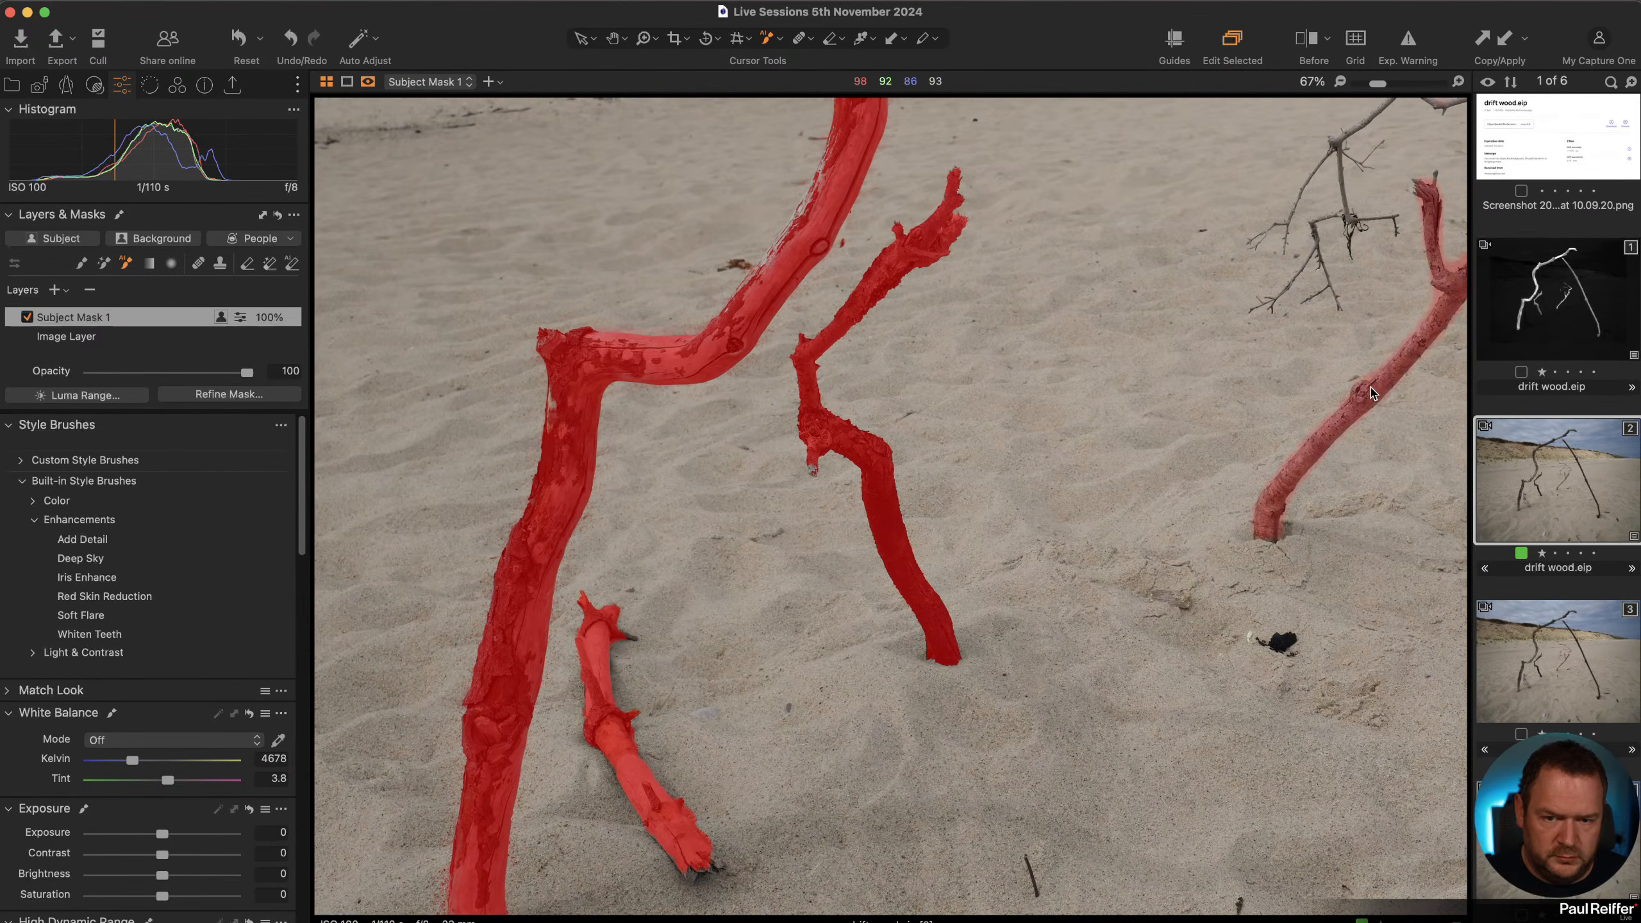
Add the thin branches of the middle drift wood piece to Subject Mask 1.
{"action": "left_click_drag", "start_coordinate": [1400, 433], "coordinate": [893, 876]}
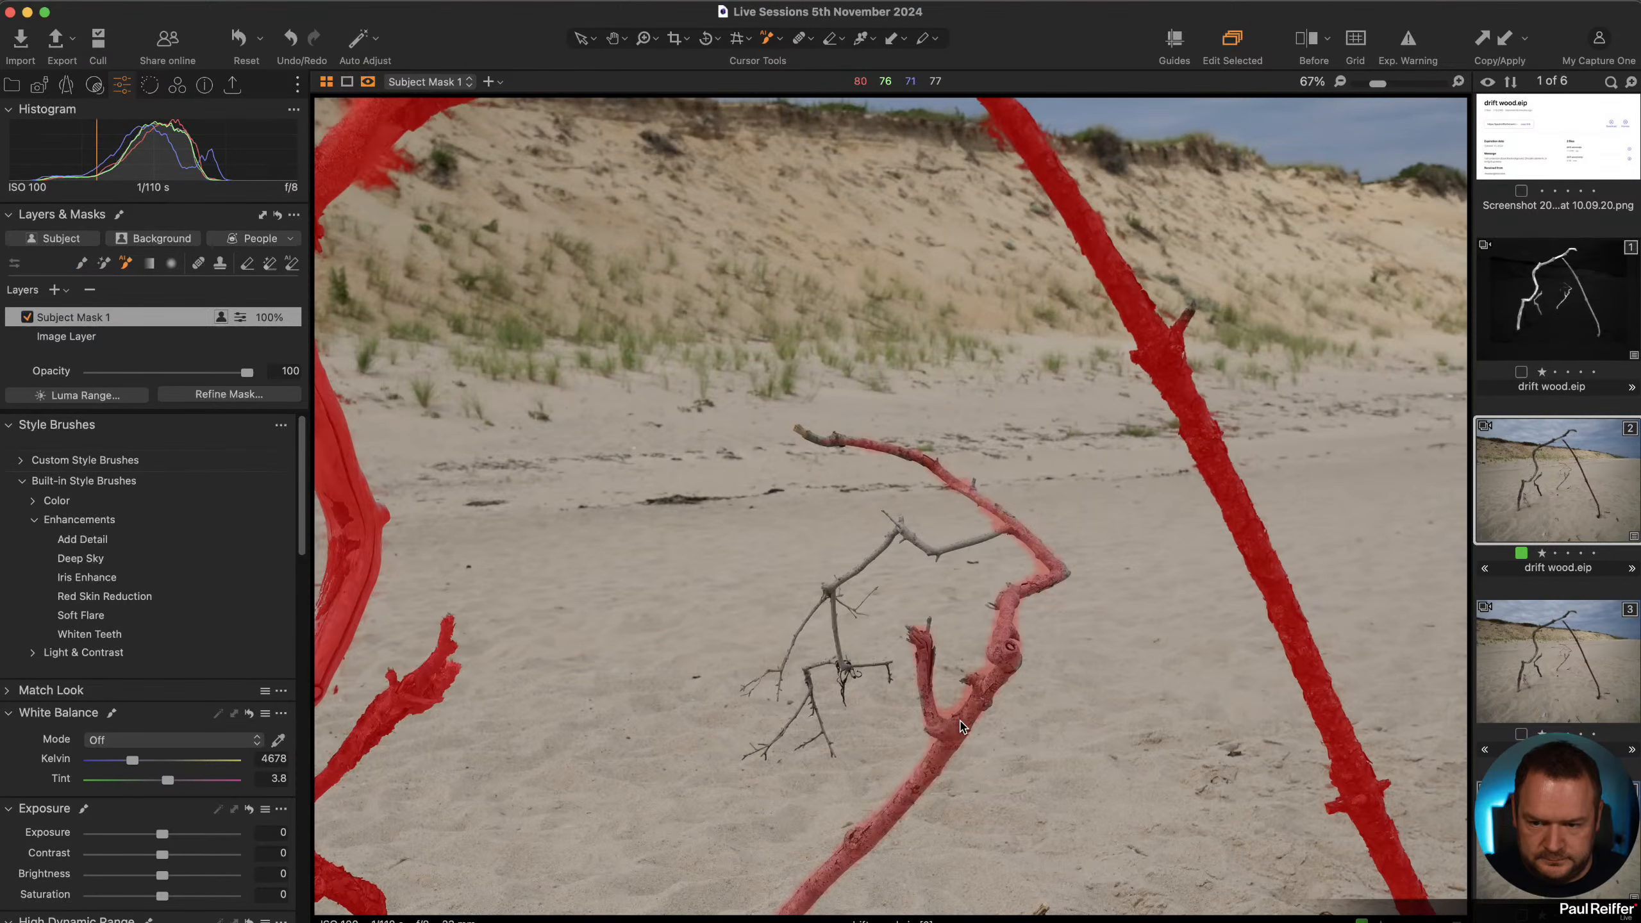
{"action": "scroll", "coordinate": [917, 723], "scroll_direction": "down", "scroll_amount": 5}
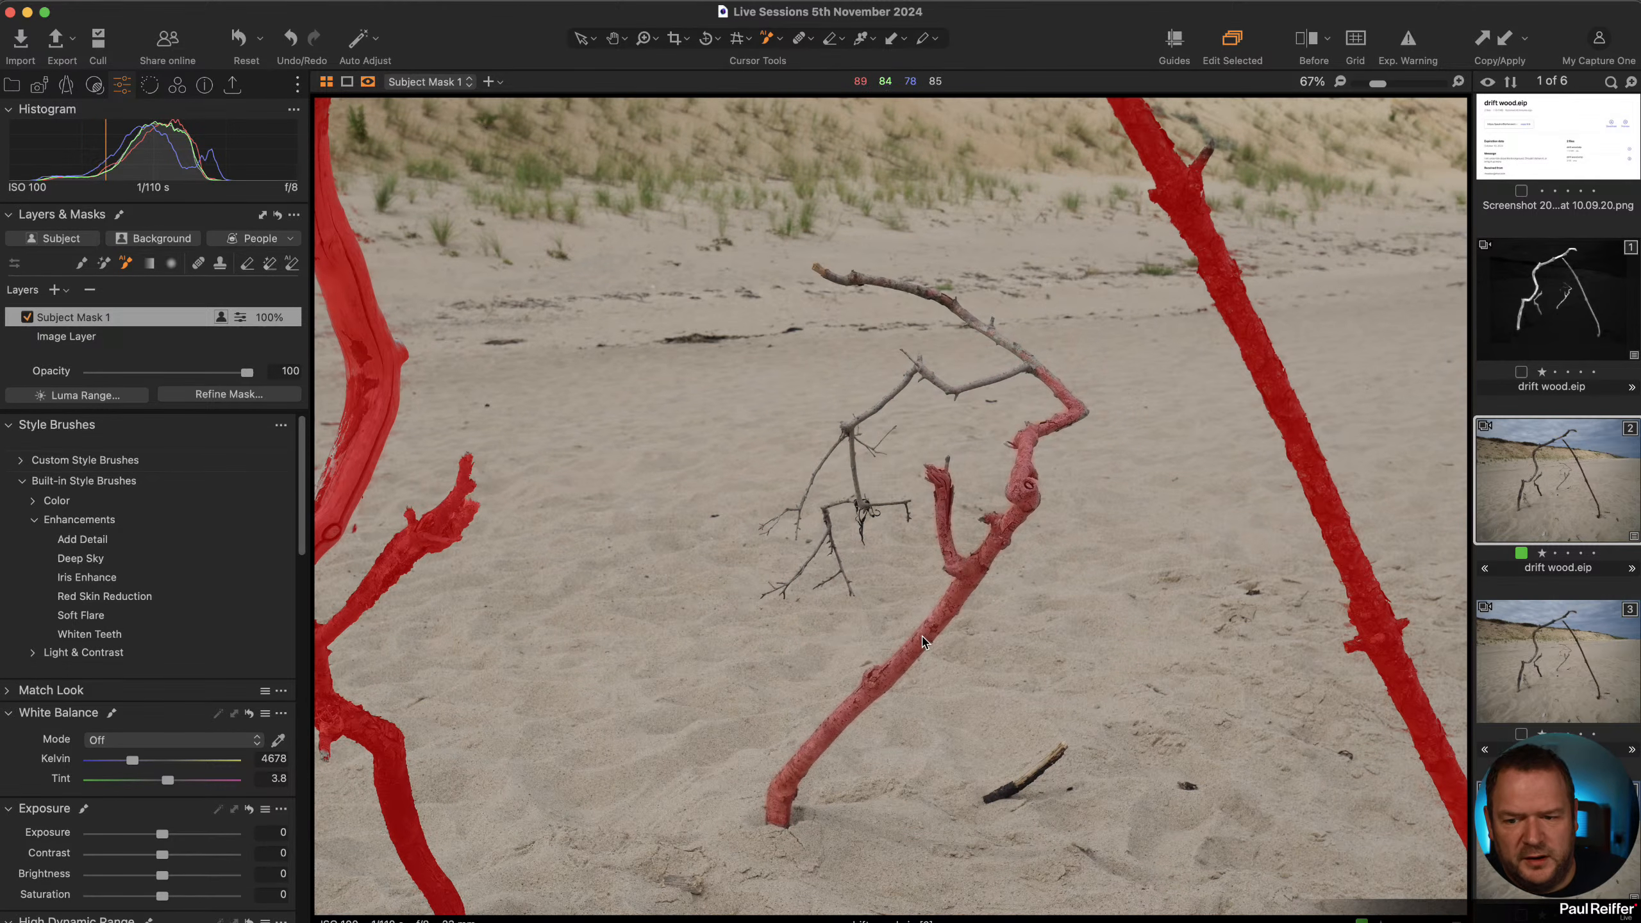
{"action": "left_click", "coordinate": [1007, 543]}
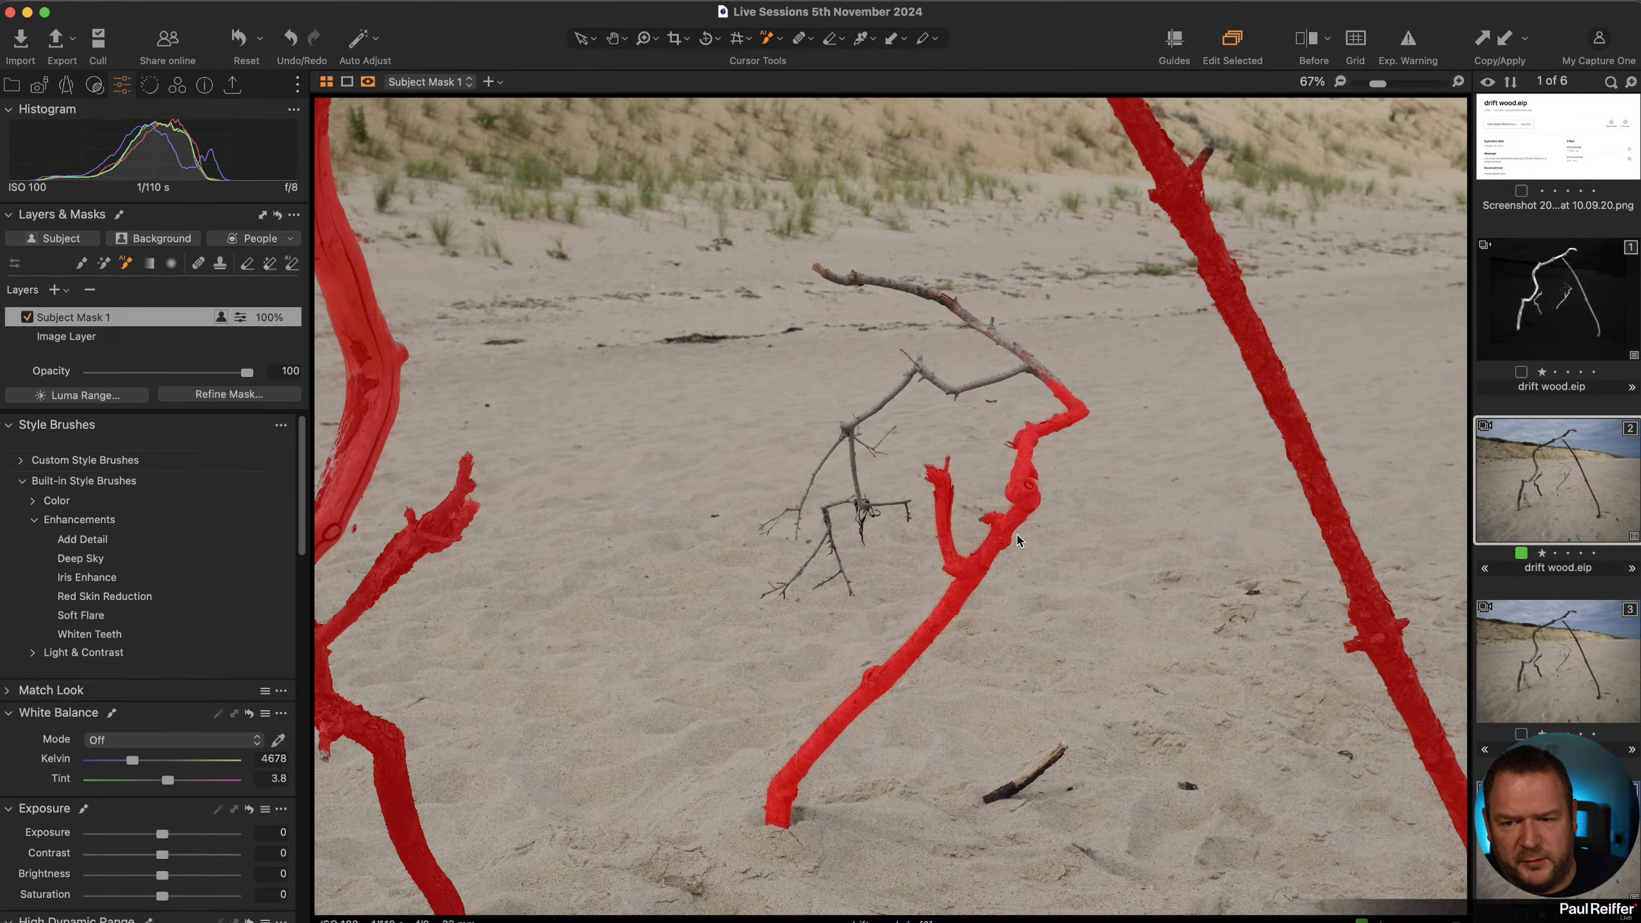
{"action": "left_click", "coordinate": [1022, 371]}
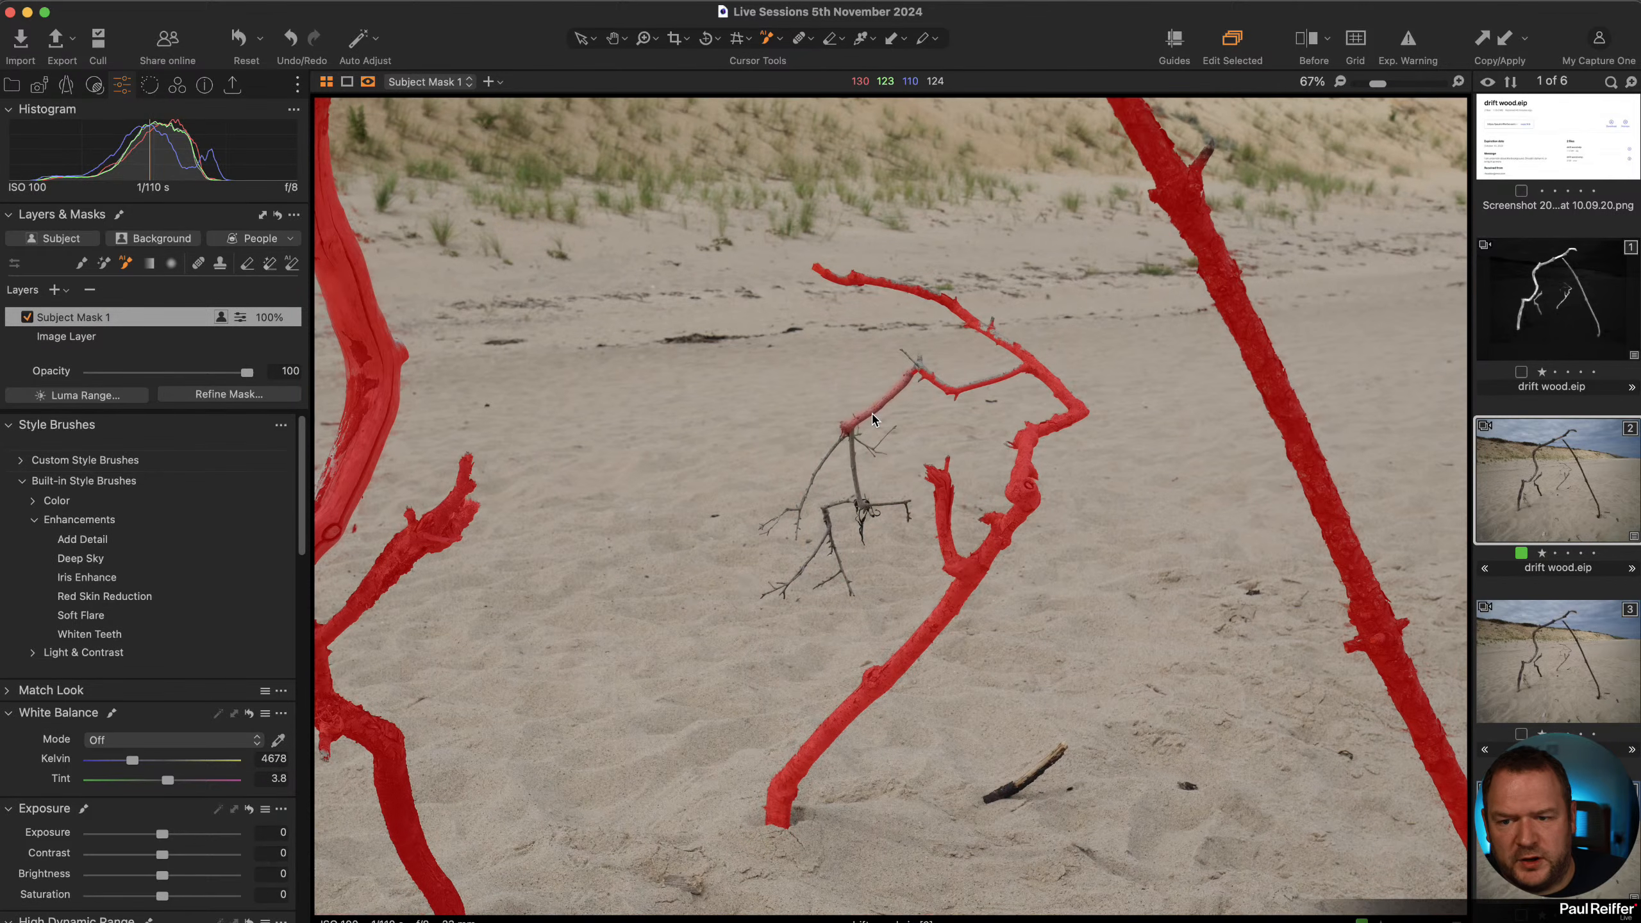
{"action": "left_click", "coordinate": [914, 373]}
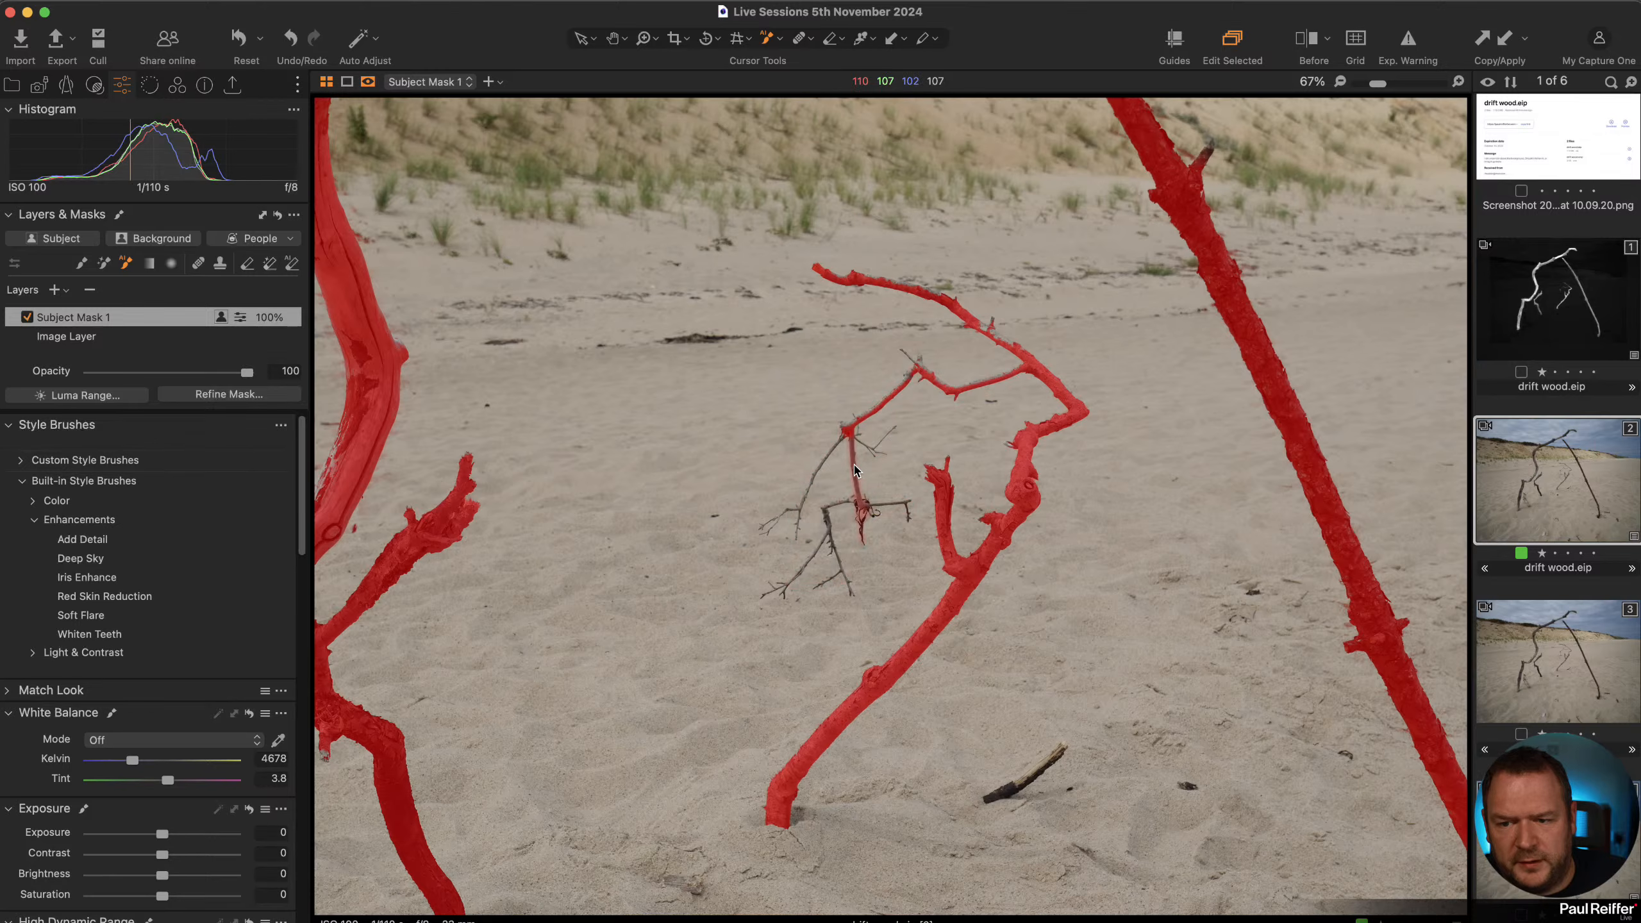
{"action": "left_click", "coordinate": [820, 518]}
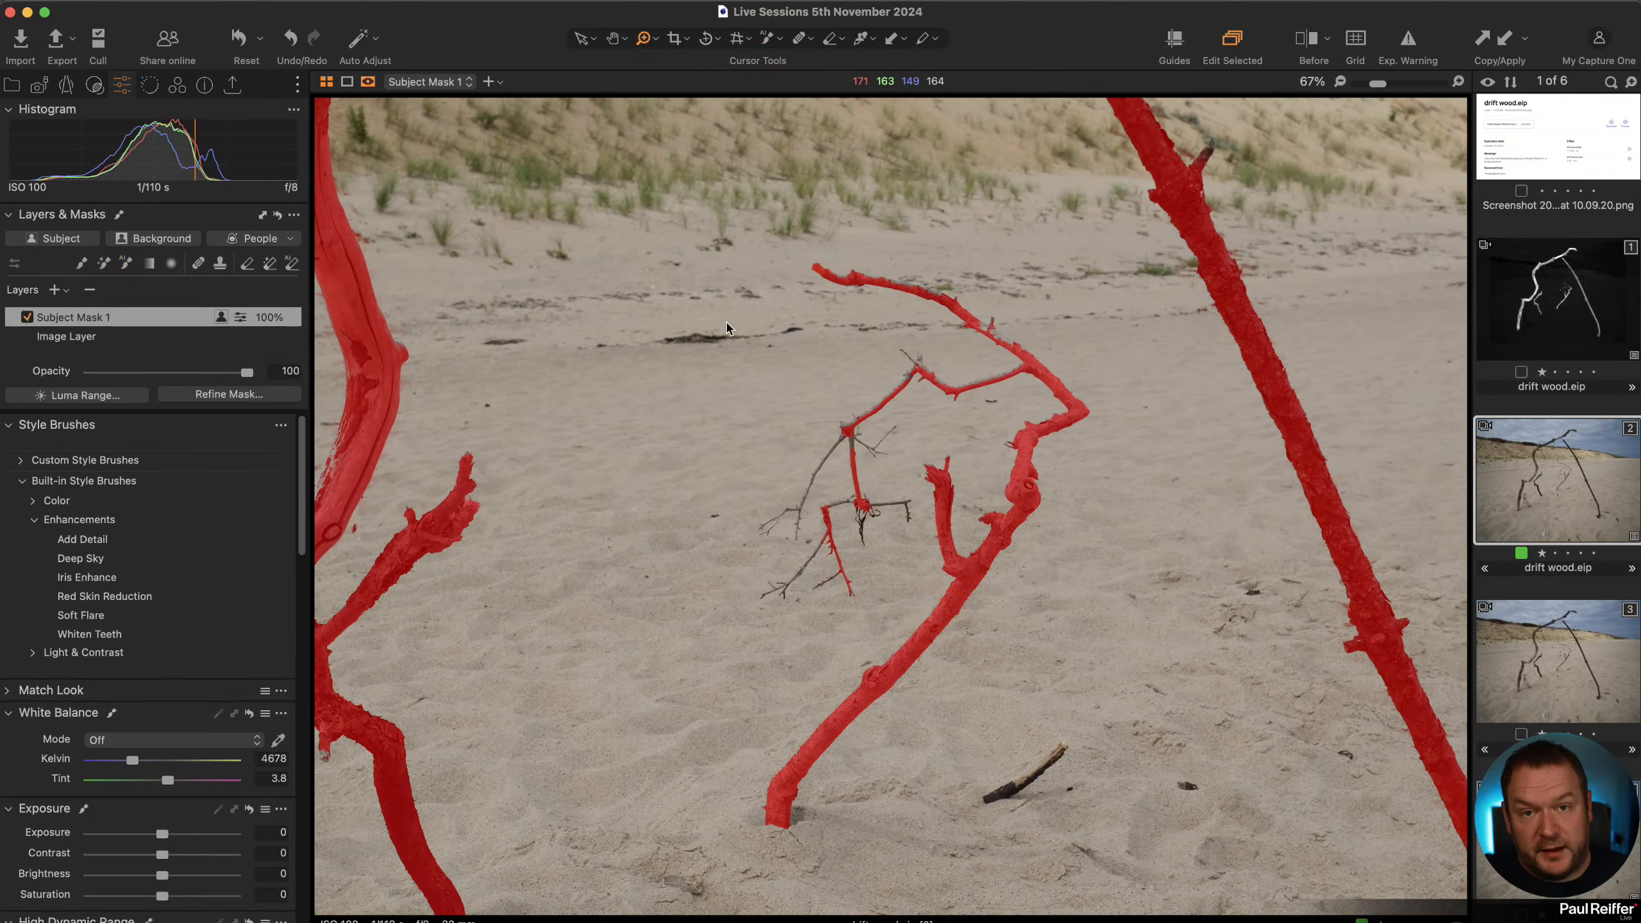
{"action": "left_click_drag", "start_coordinate": [707, 316], "coordinate": [957, 652]}
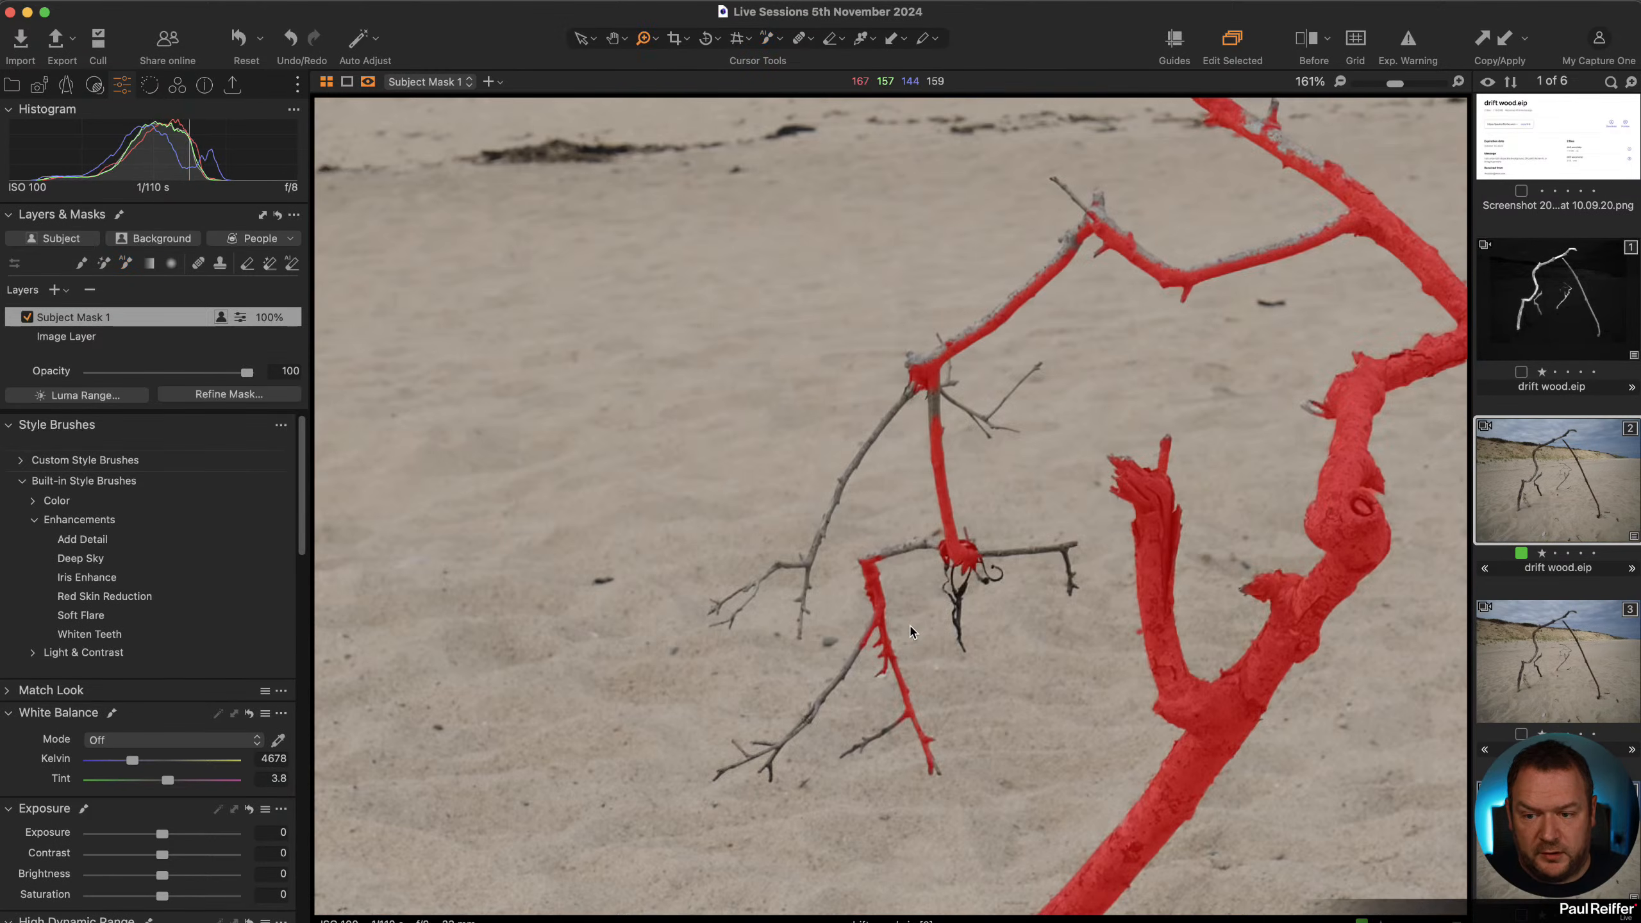
{"action": "left_click", "coordinate": [941, 575]}
Add the remaining fine twigs at the lower left of the middle branch to the subject mask.
{"action": "left_click", "coordinate": [127, 263]}
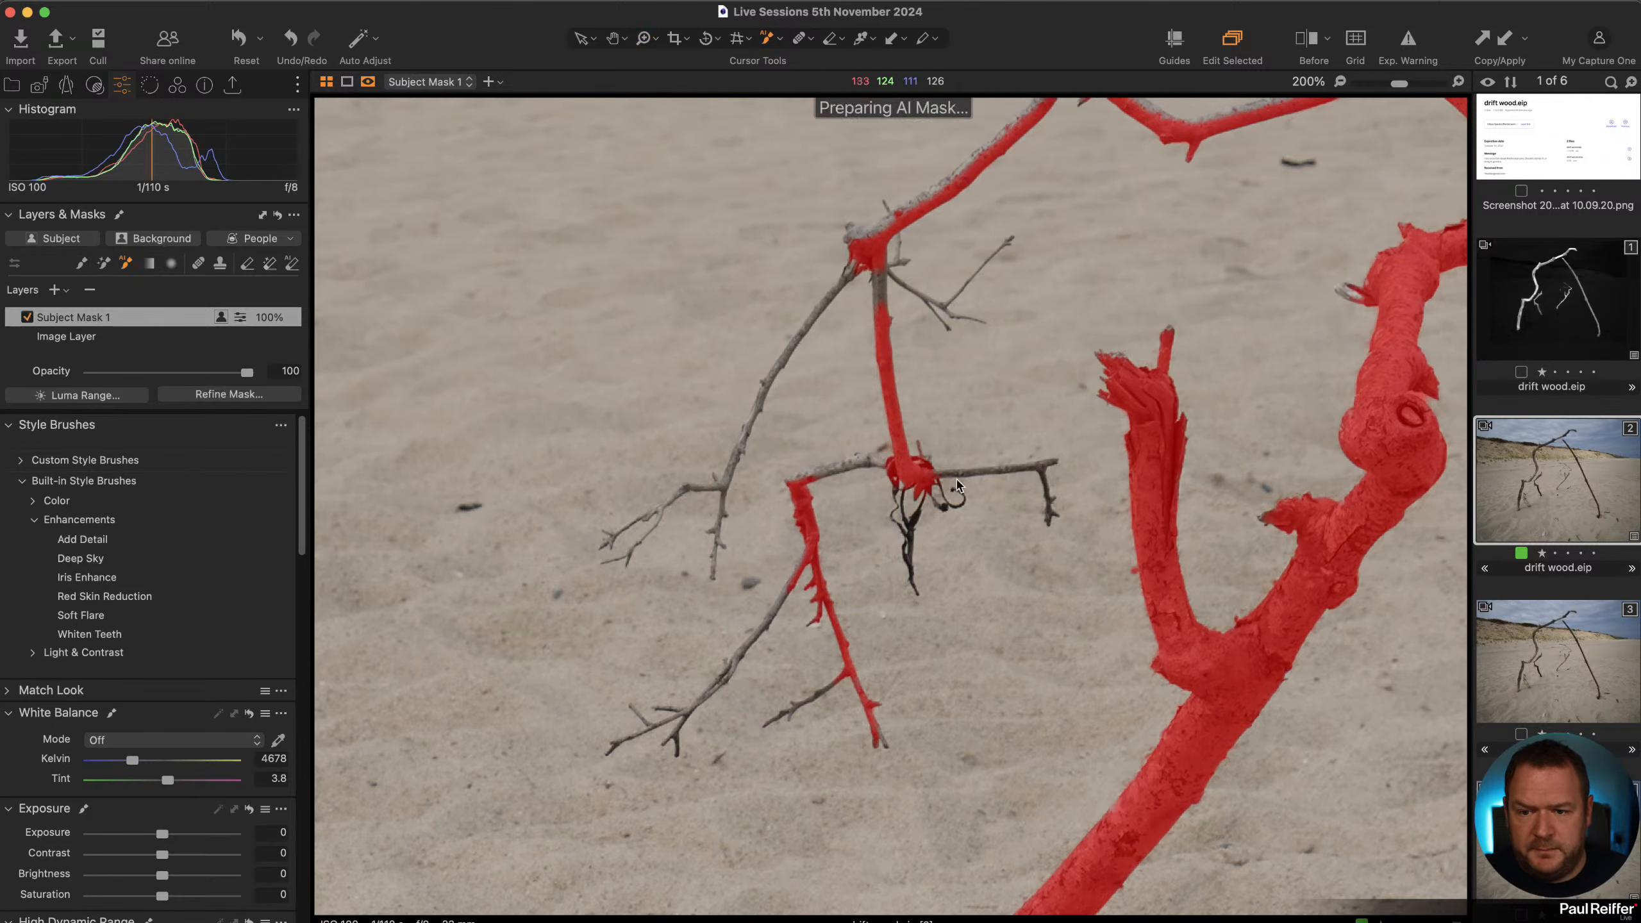
{"action": "left_click", "coordinate": [1043, 471]}
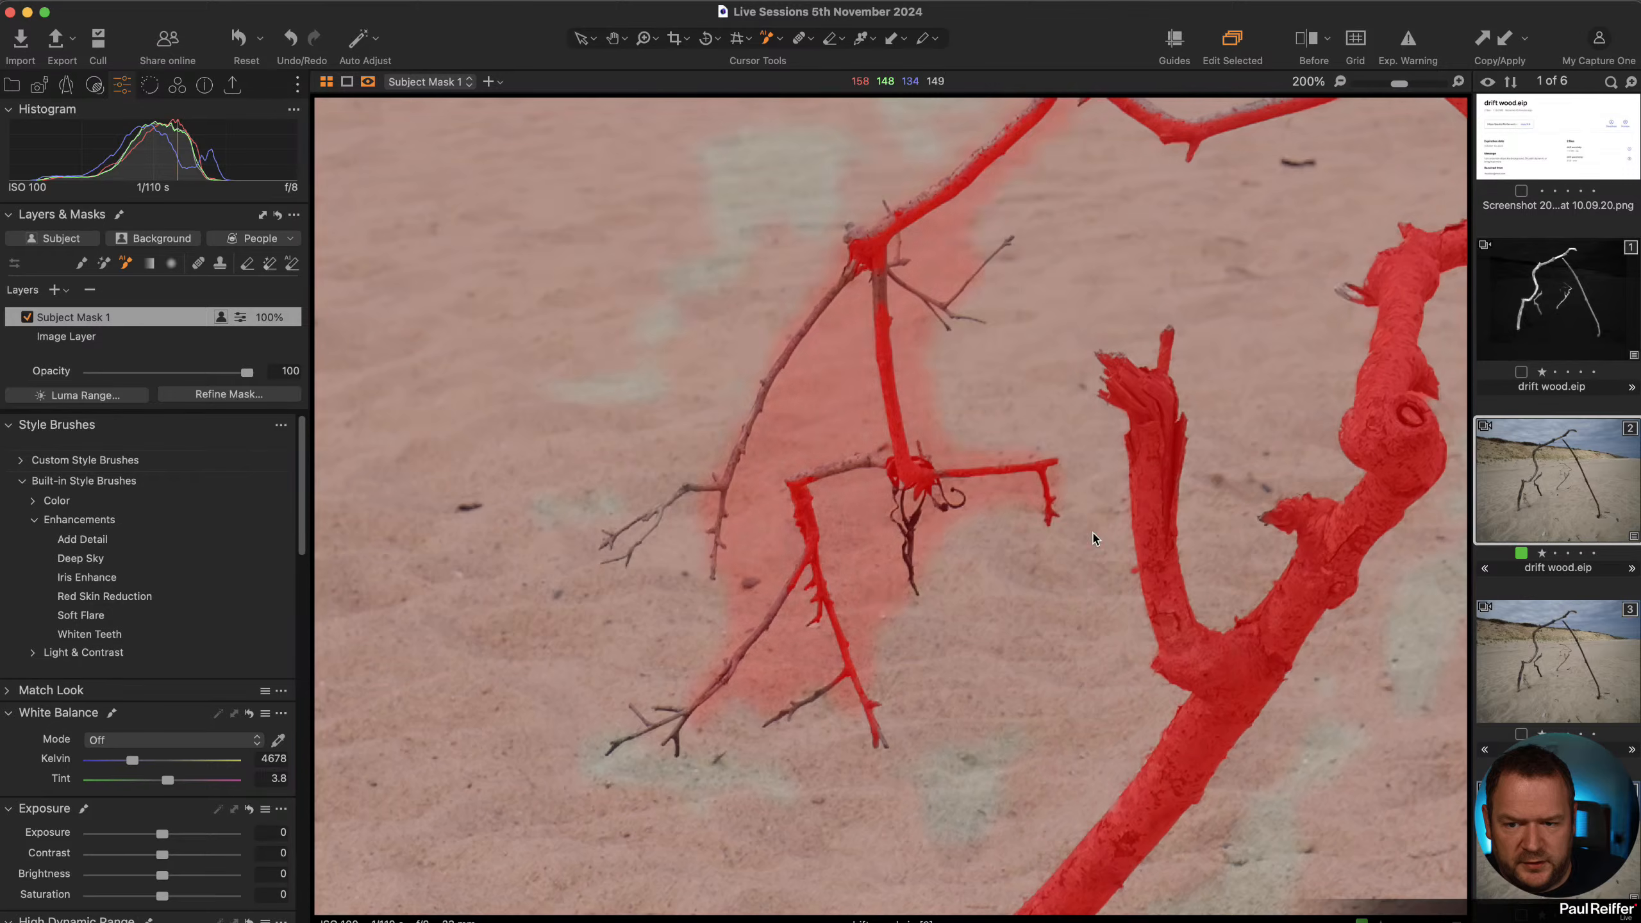
{"action": "left_click", "coordinate": [913, 531]}
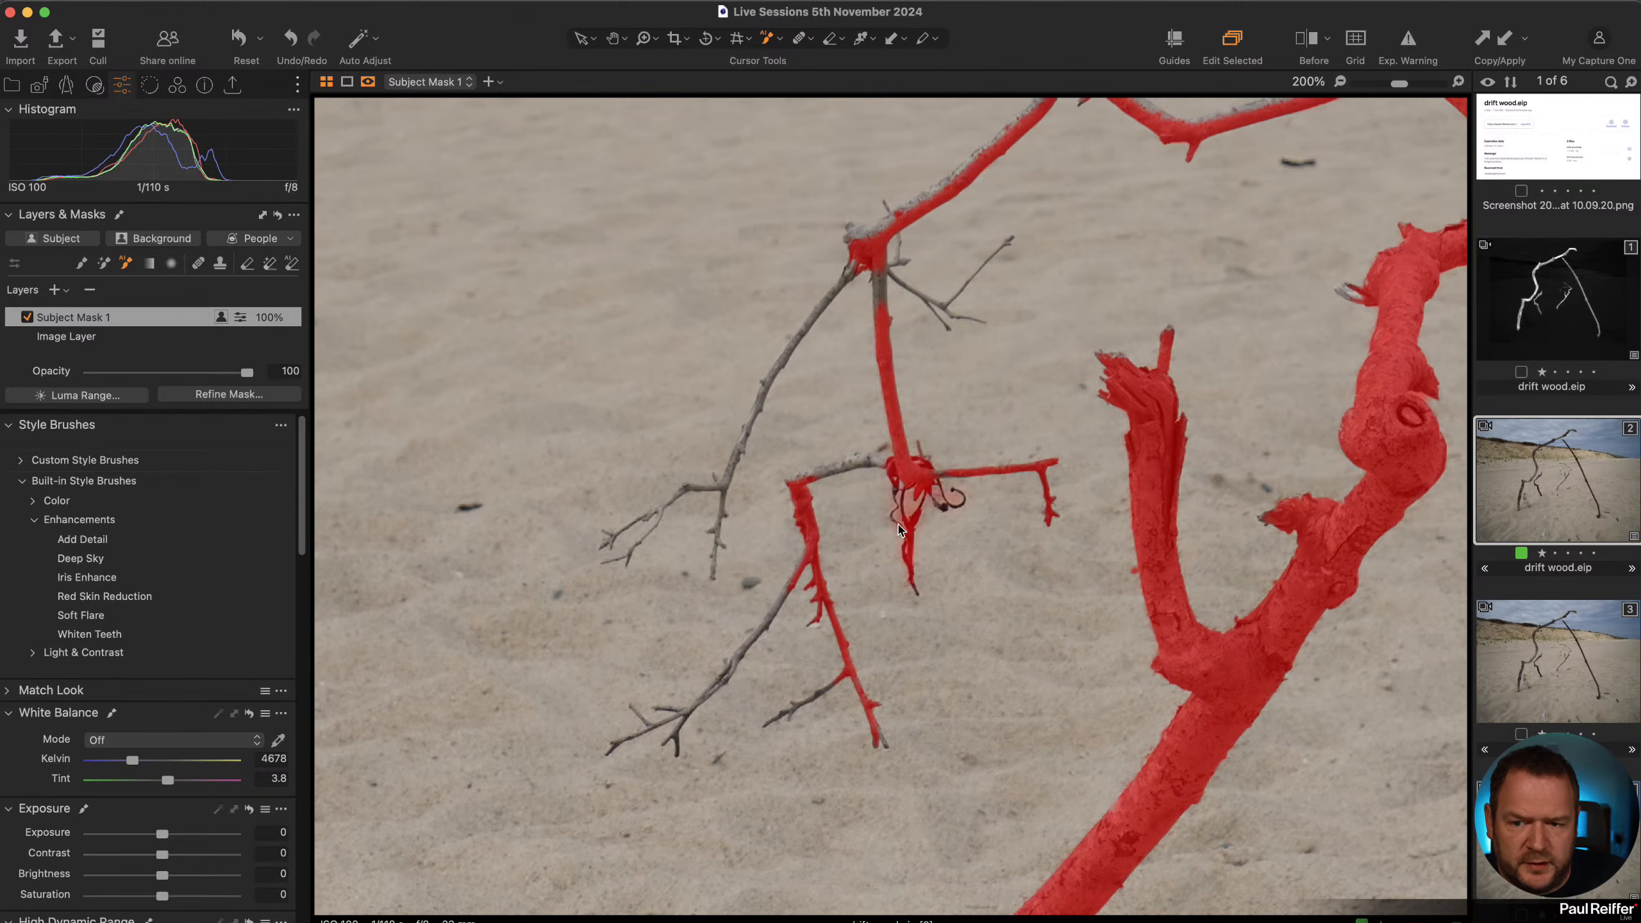
{"action": "left_click", "coordinate": [771, 625]}
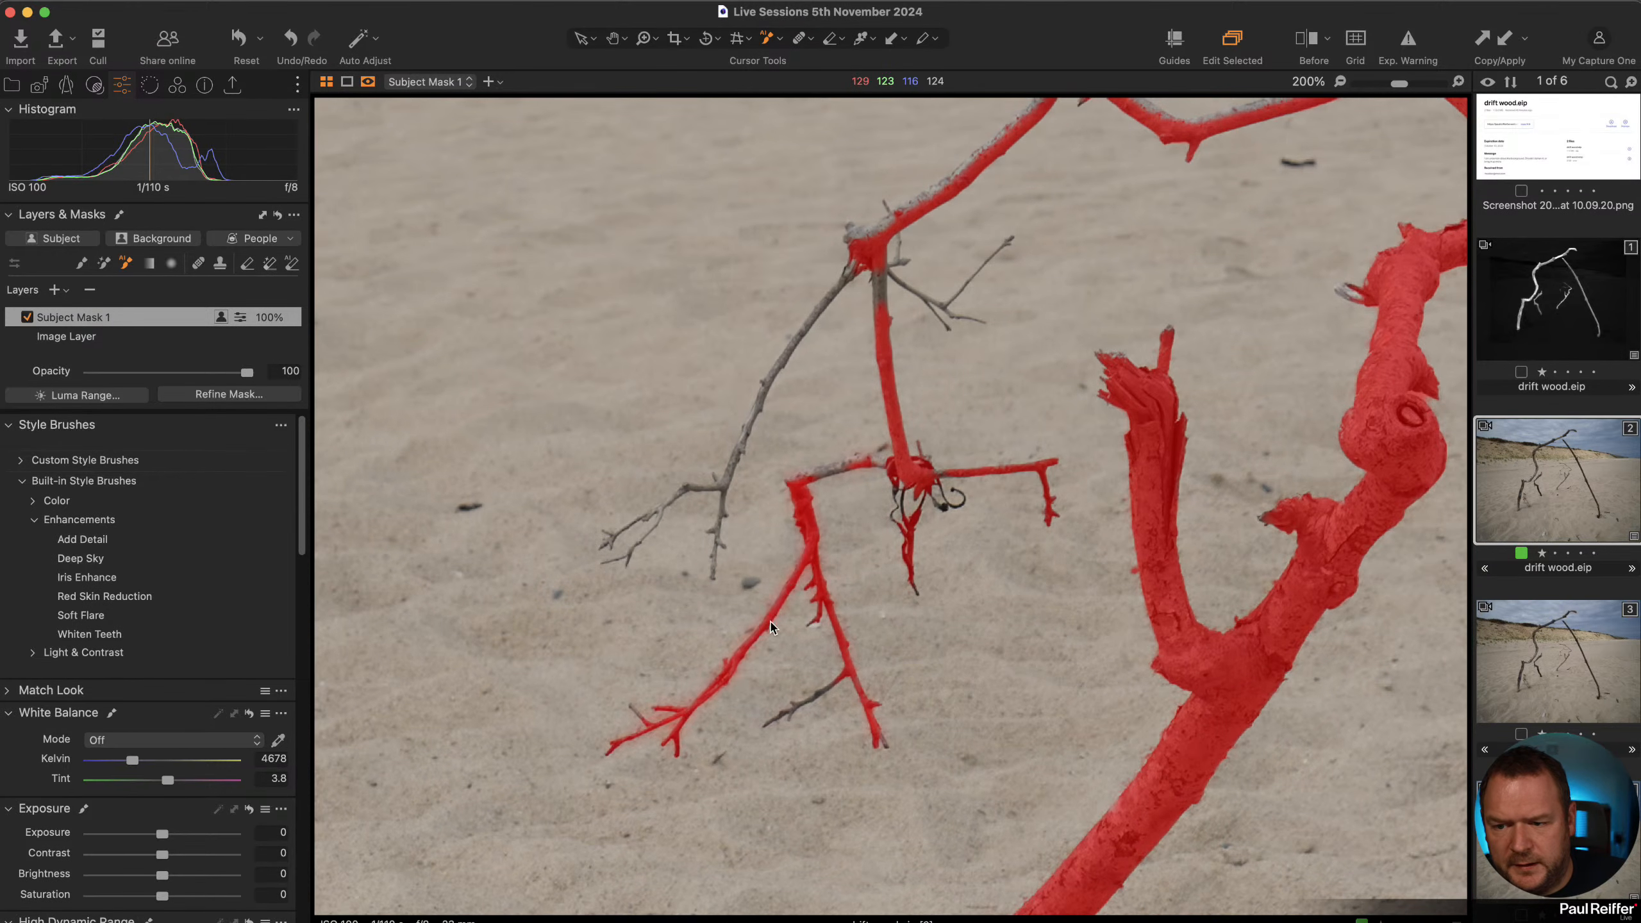
{"action": "left_click", "coordinate": [722, 492]}
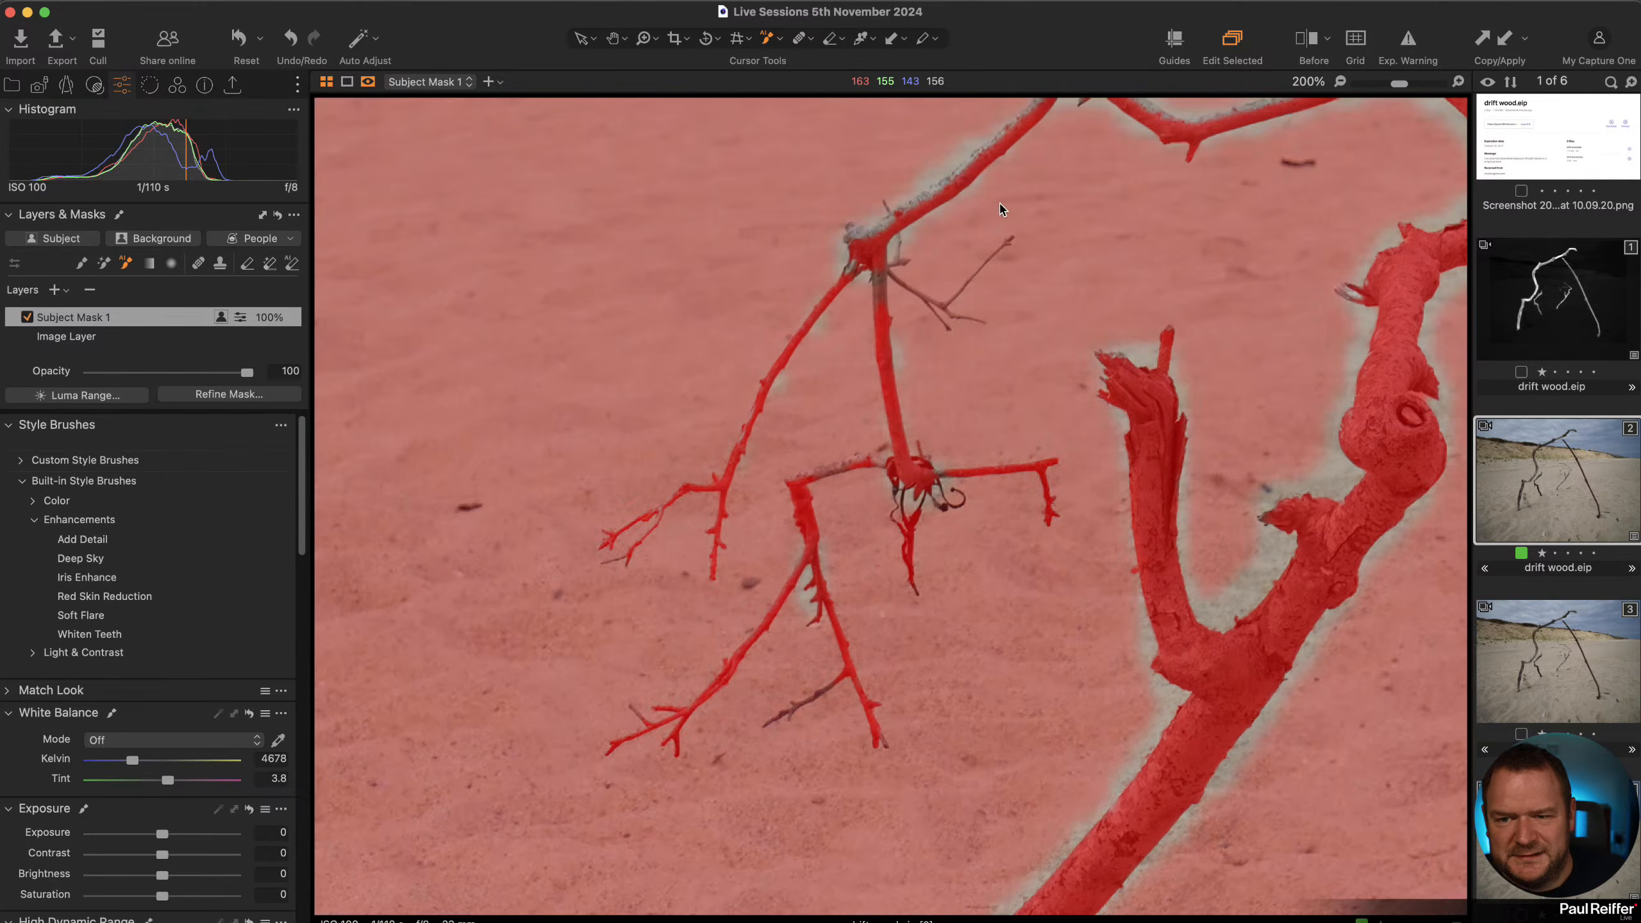
{"action": "scroll", "coordinate": [1047, 549], "scroll_direction": "up", "scroll_amount": 5}
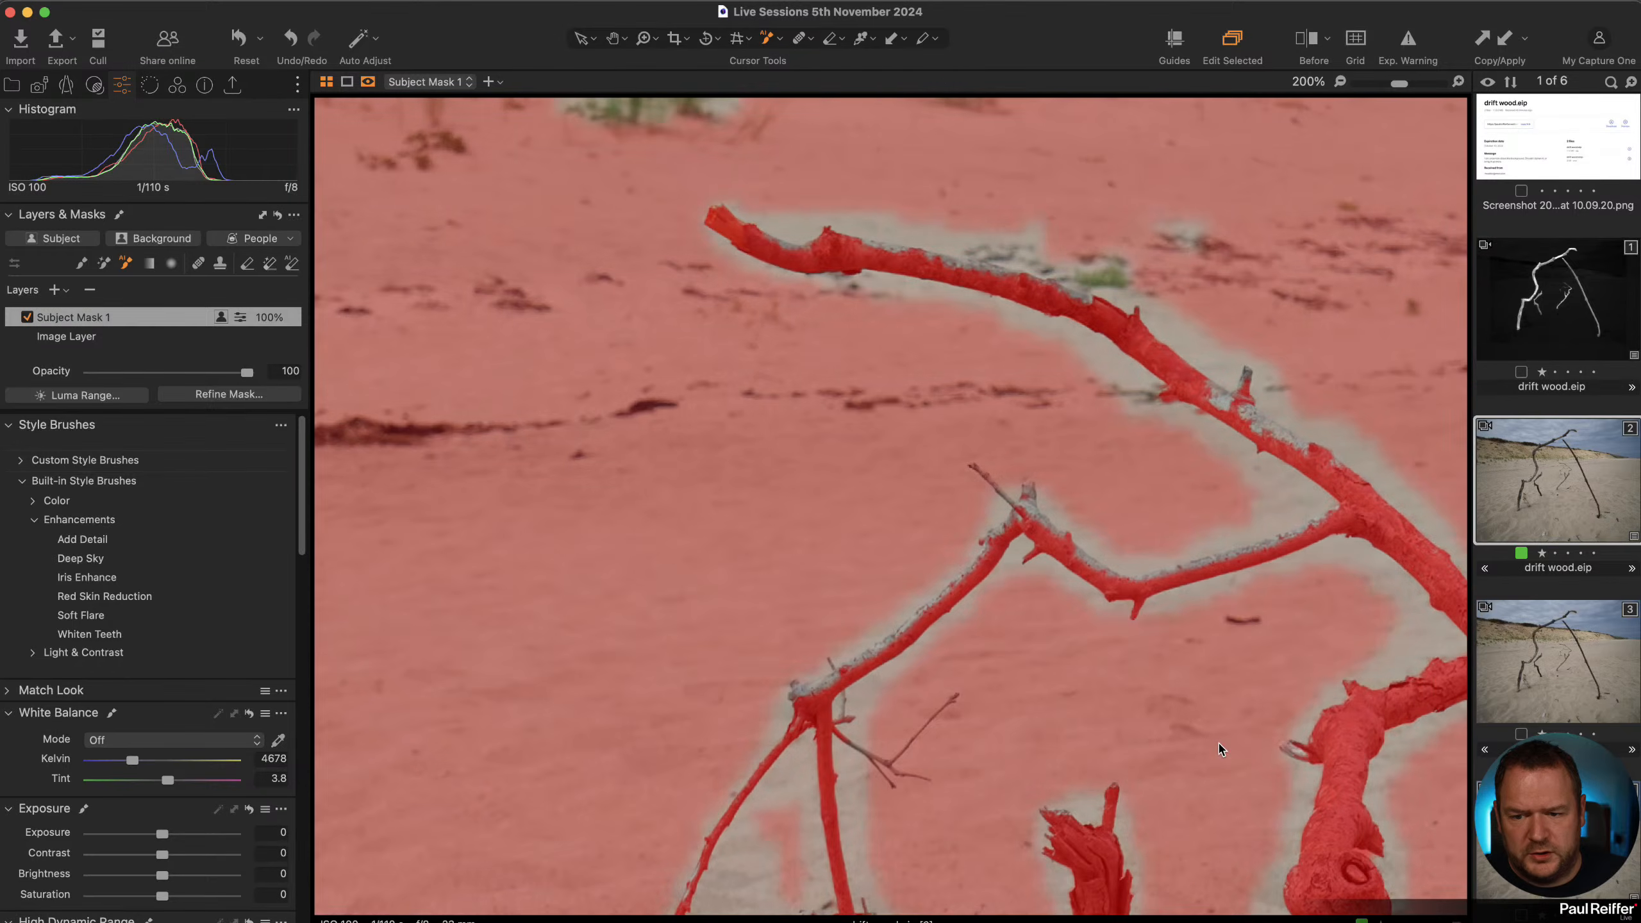
Display Subject Mask 1 as a grayscale mask over the whole image.
{"action": "key", "text": "m"}
{"action": "key", "text": "m"}
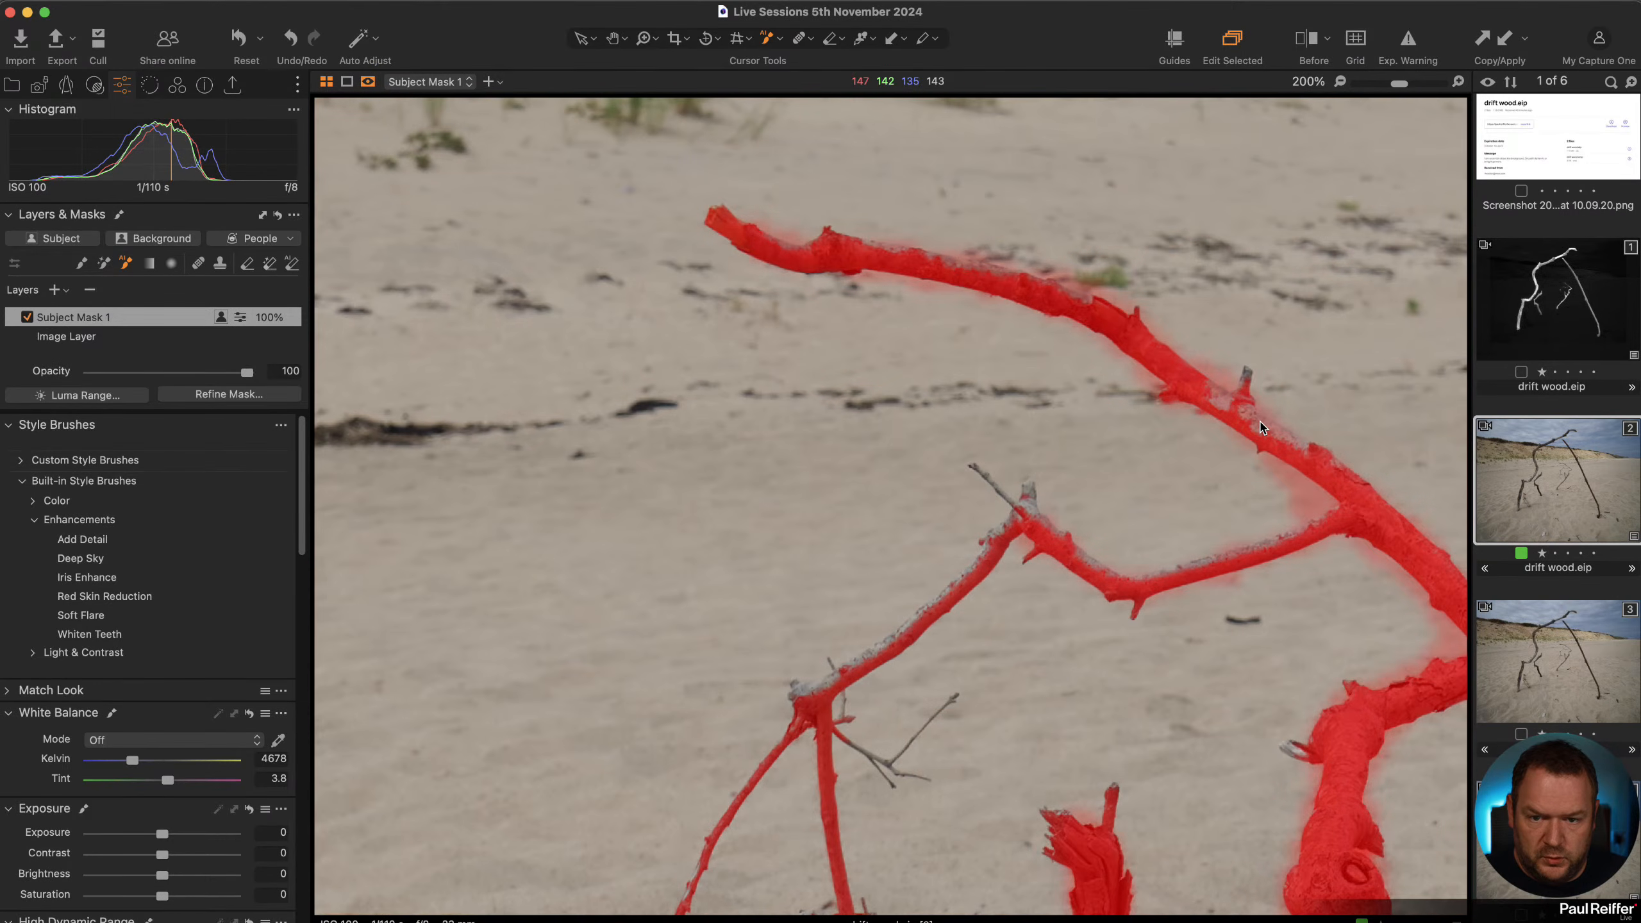
{"action": "key", "text": "z"}
{"action": "left_click", "coordinate": [1263, 471], "text": "alt"}
{"action": "left_click", "coordinate": [1145, 530], "text": "alt"}
{"action": "left_click", "coordinate": [1144, 535], "text": "alt"}
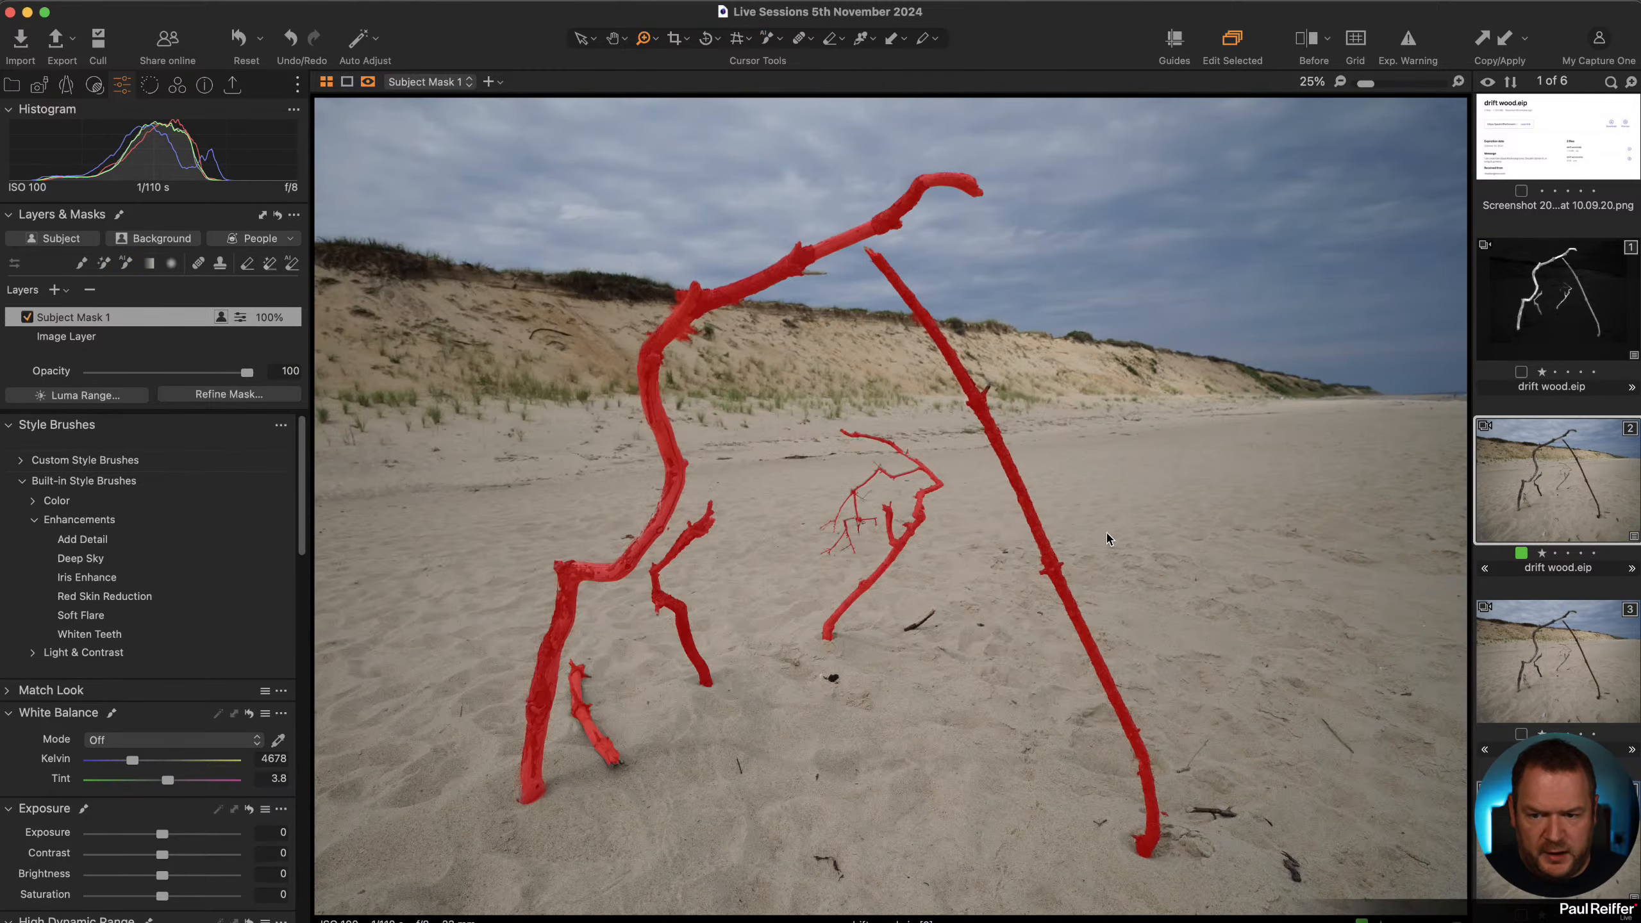
{"action": "key", "text": "alt+m"}
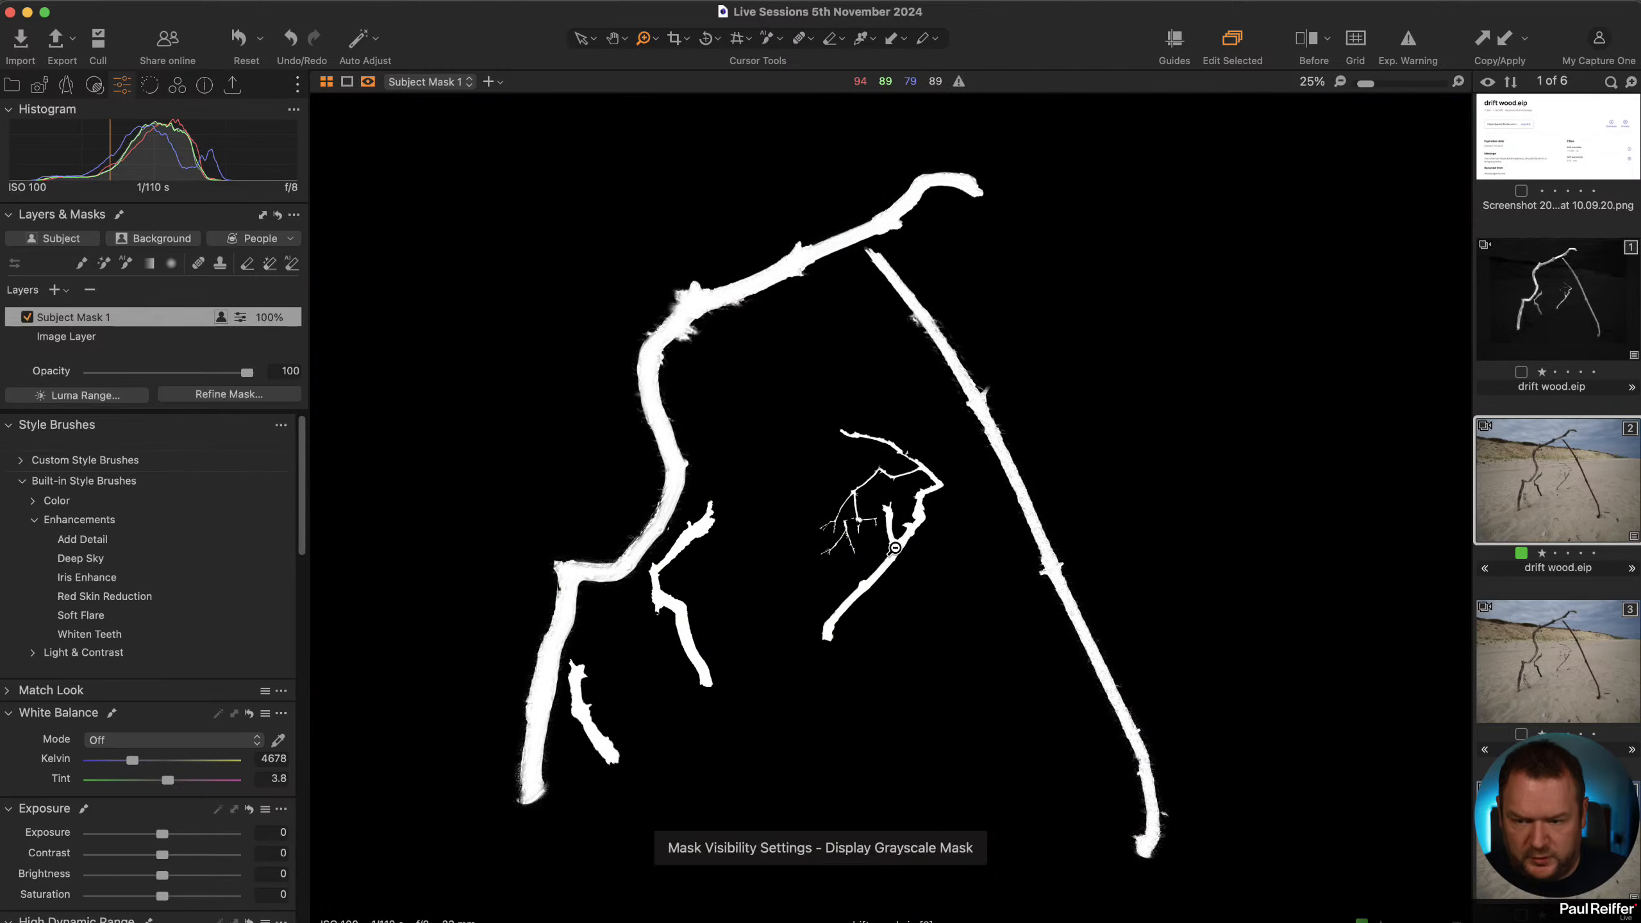
{"action": "left_click", "coordinate": [373, 87]}
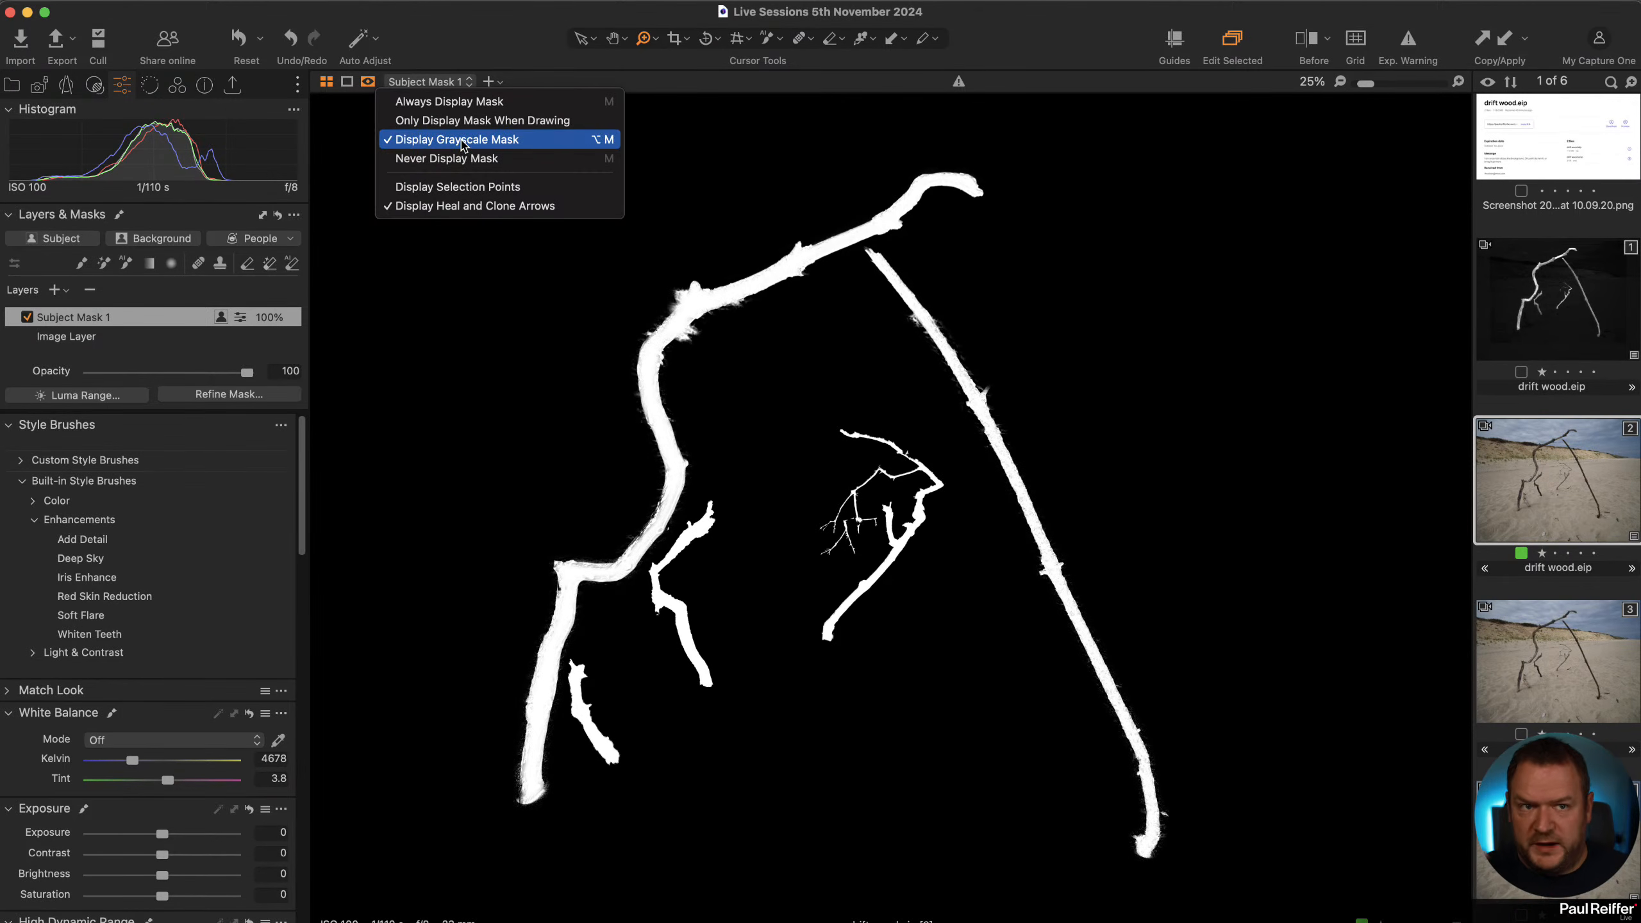
{"action": "left_click", "coordinate": [1043, 37]}
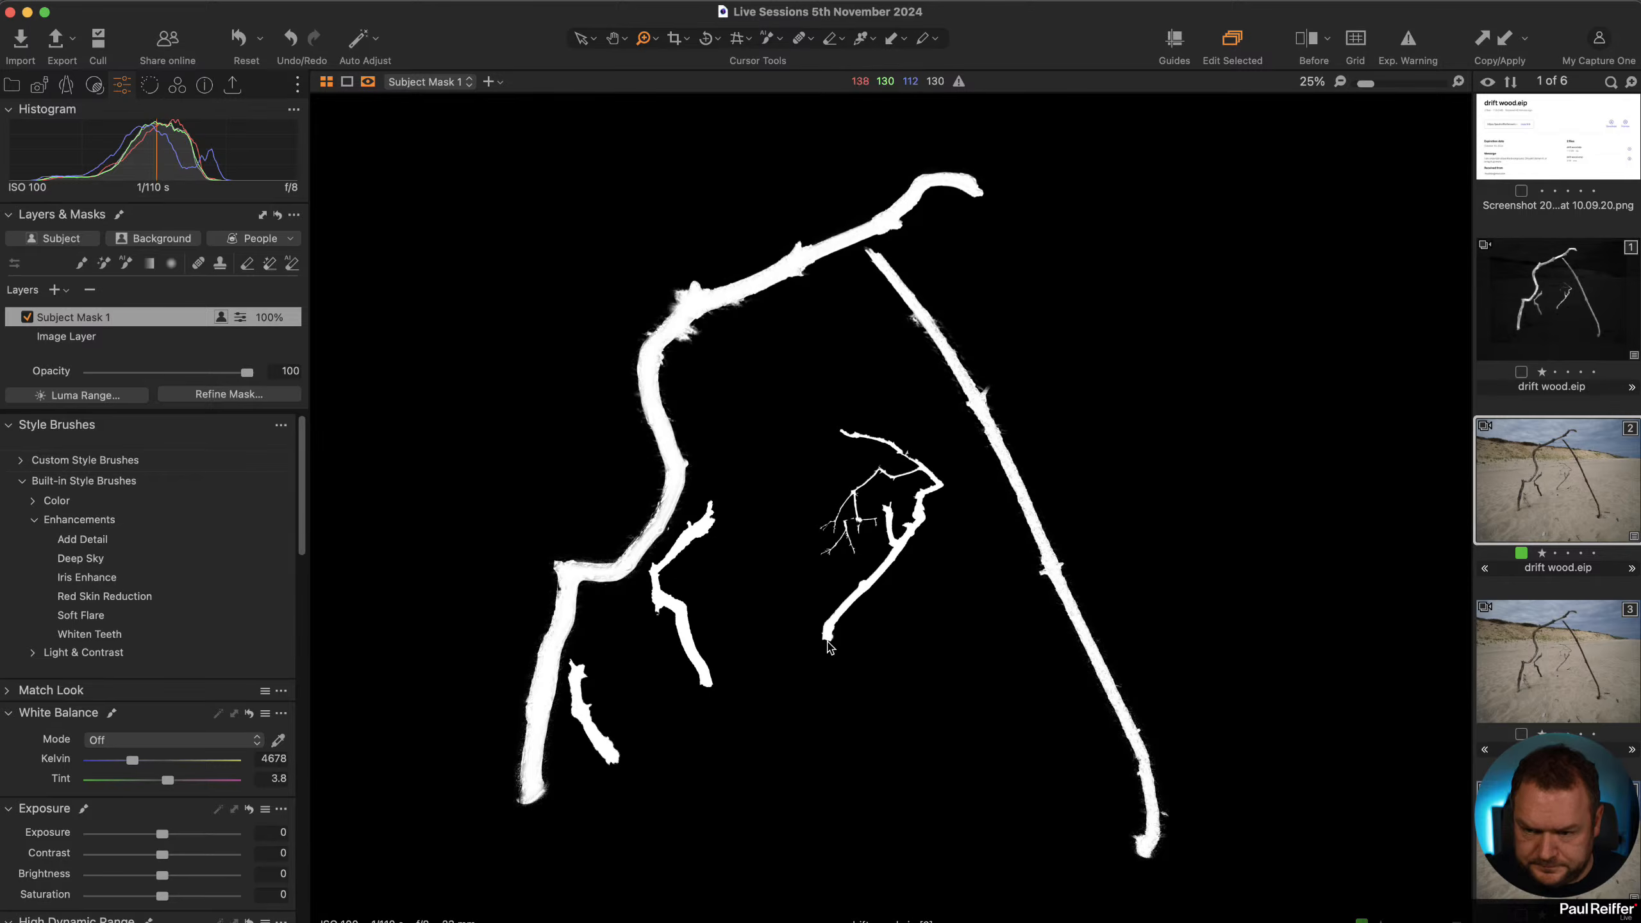
Refine Subject Mask 1's edges with a radius of 26 while viewing the twigs closely.
{"action": "left_click", "coordinate": [866, 560]}
{"action": "left_click", "coordinate": [865, 560]}
{"action": "left_click", "coordinate": [948, 342]}
{"action": "left_click", "coordinate": [829, 470]}
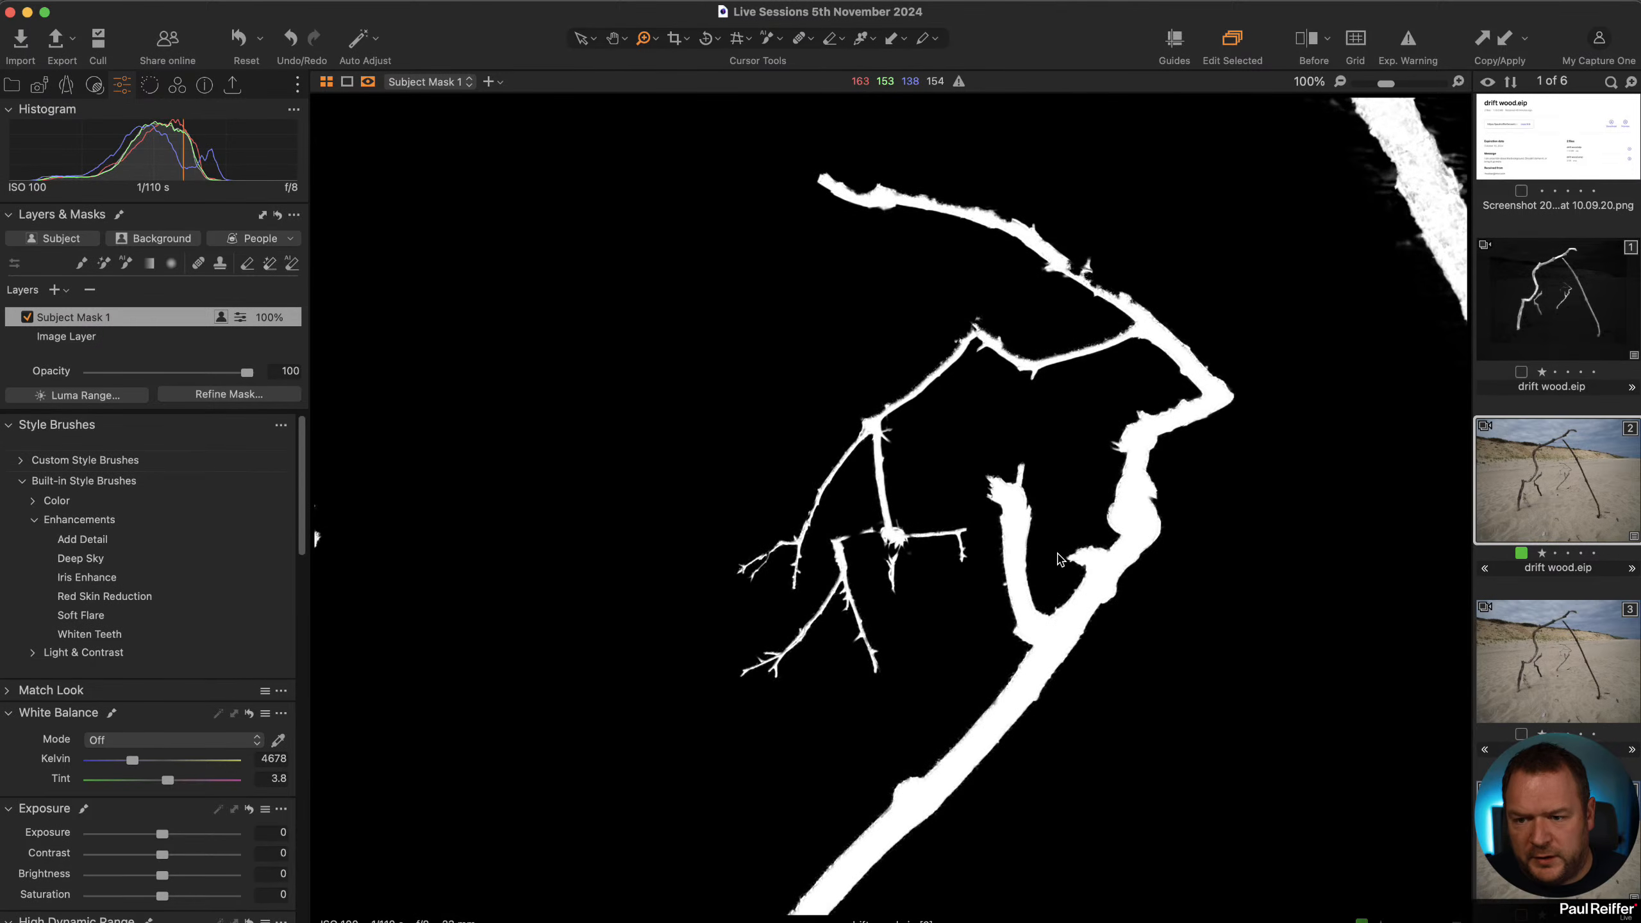
{"action": "left_click", "coordinate": [230, 395]}
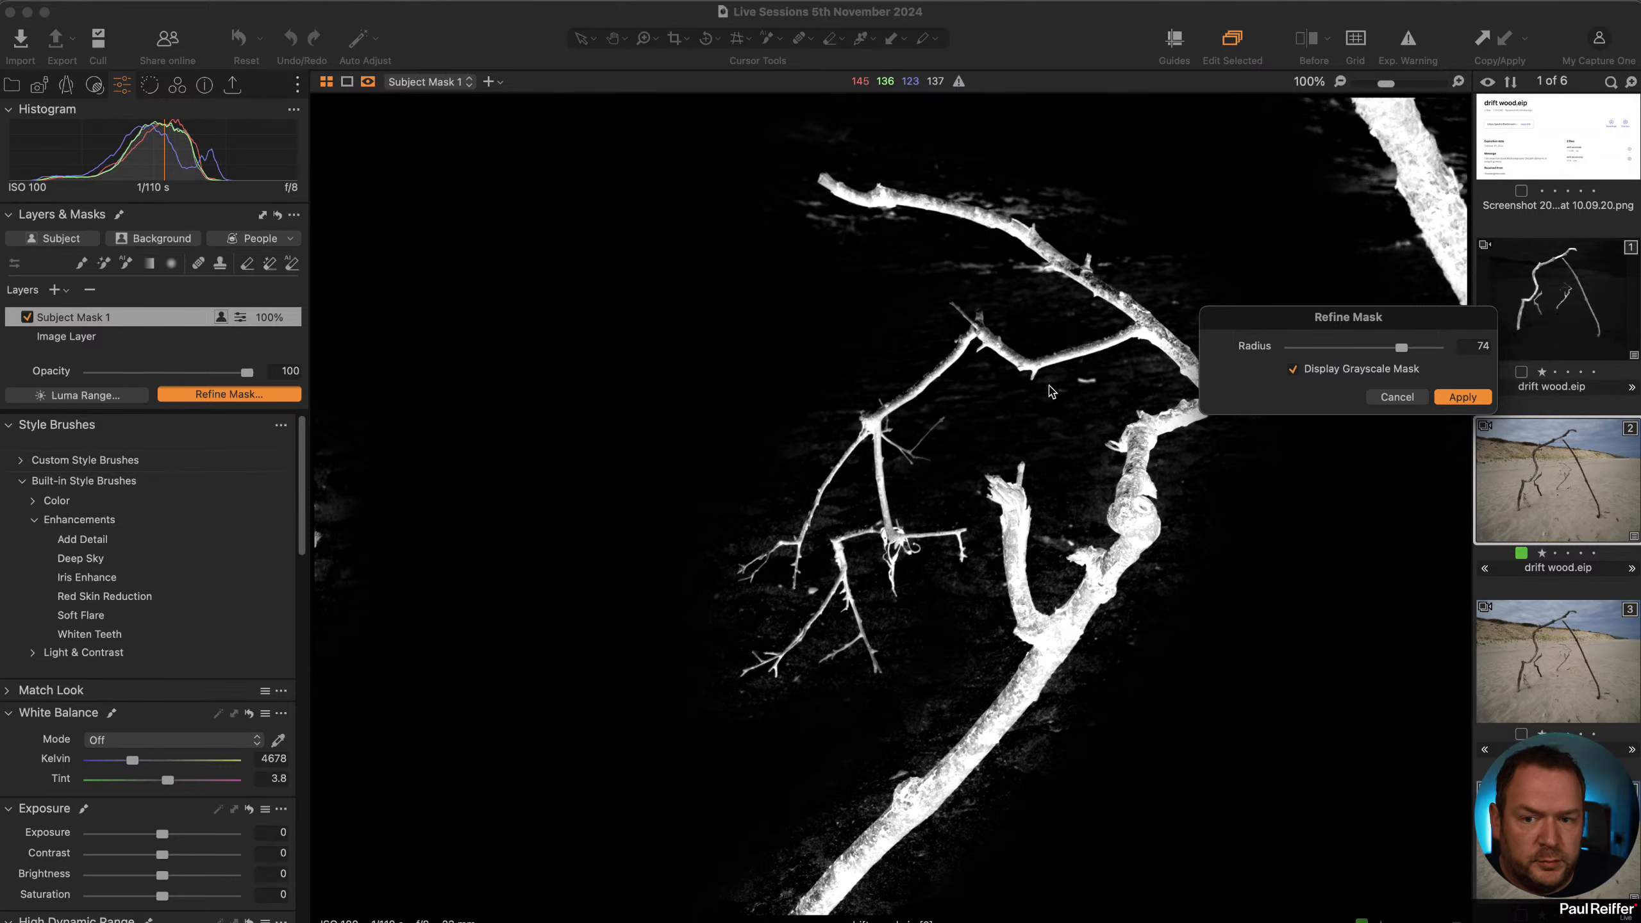
{"action": "left_click_drag", "start_coordinate": [1400, 349], "coordinate": [1375, 360]}
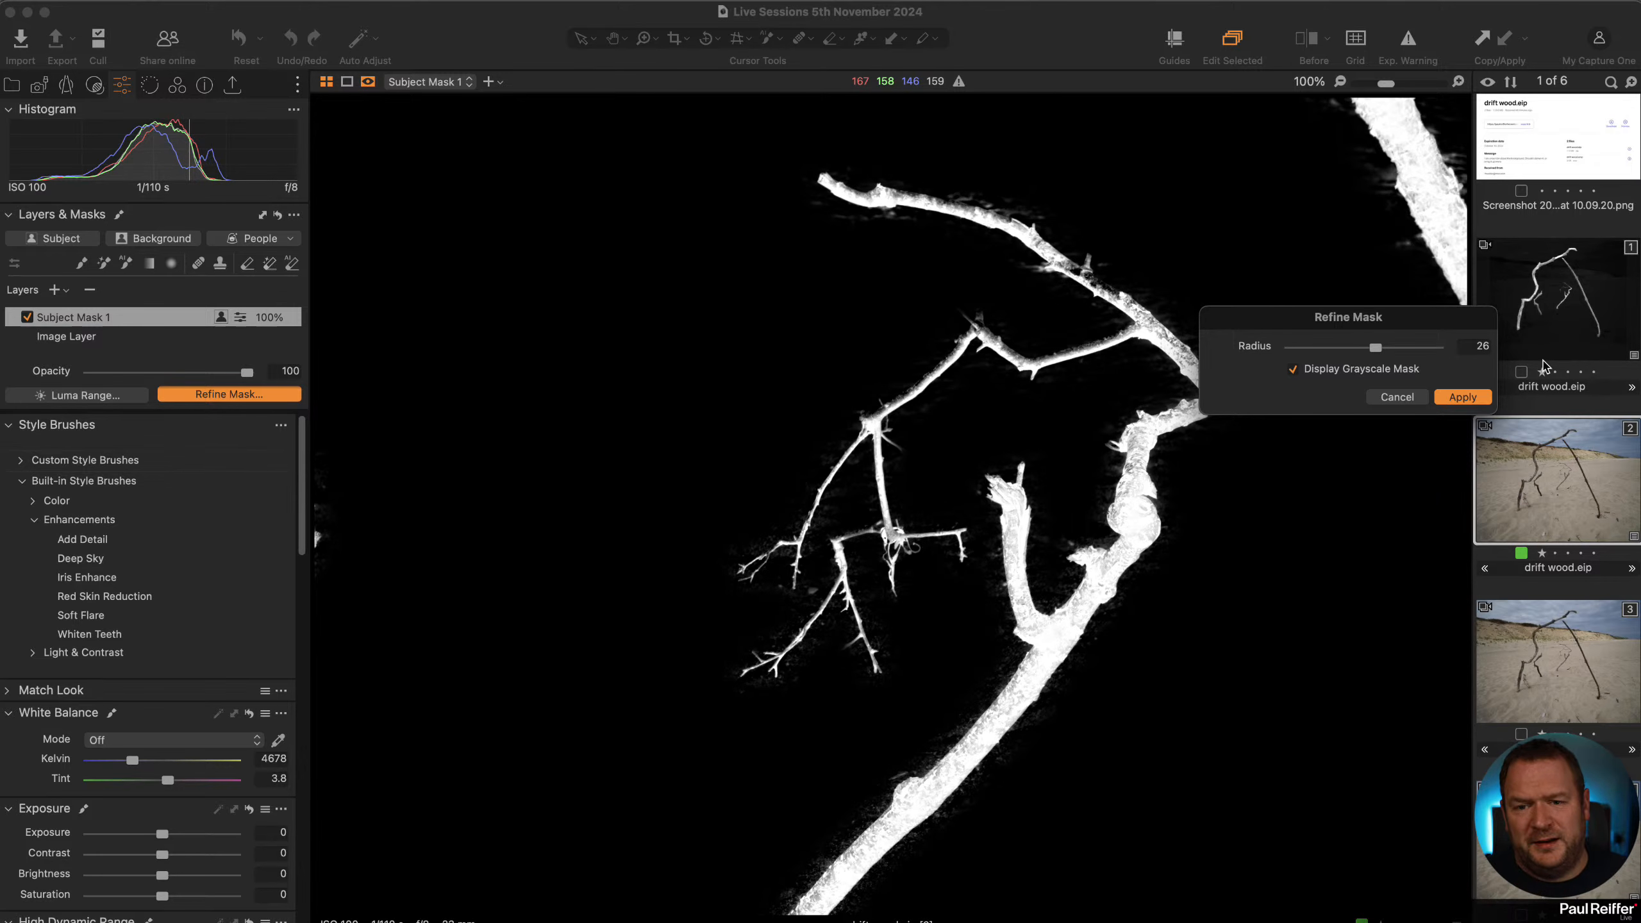
{"action": "left_click", "coordinate": [1463, 396]}
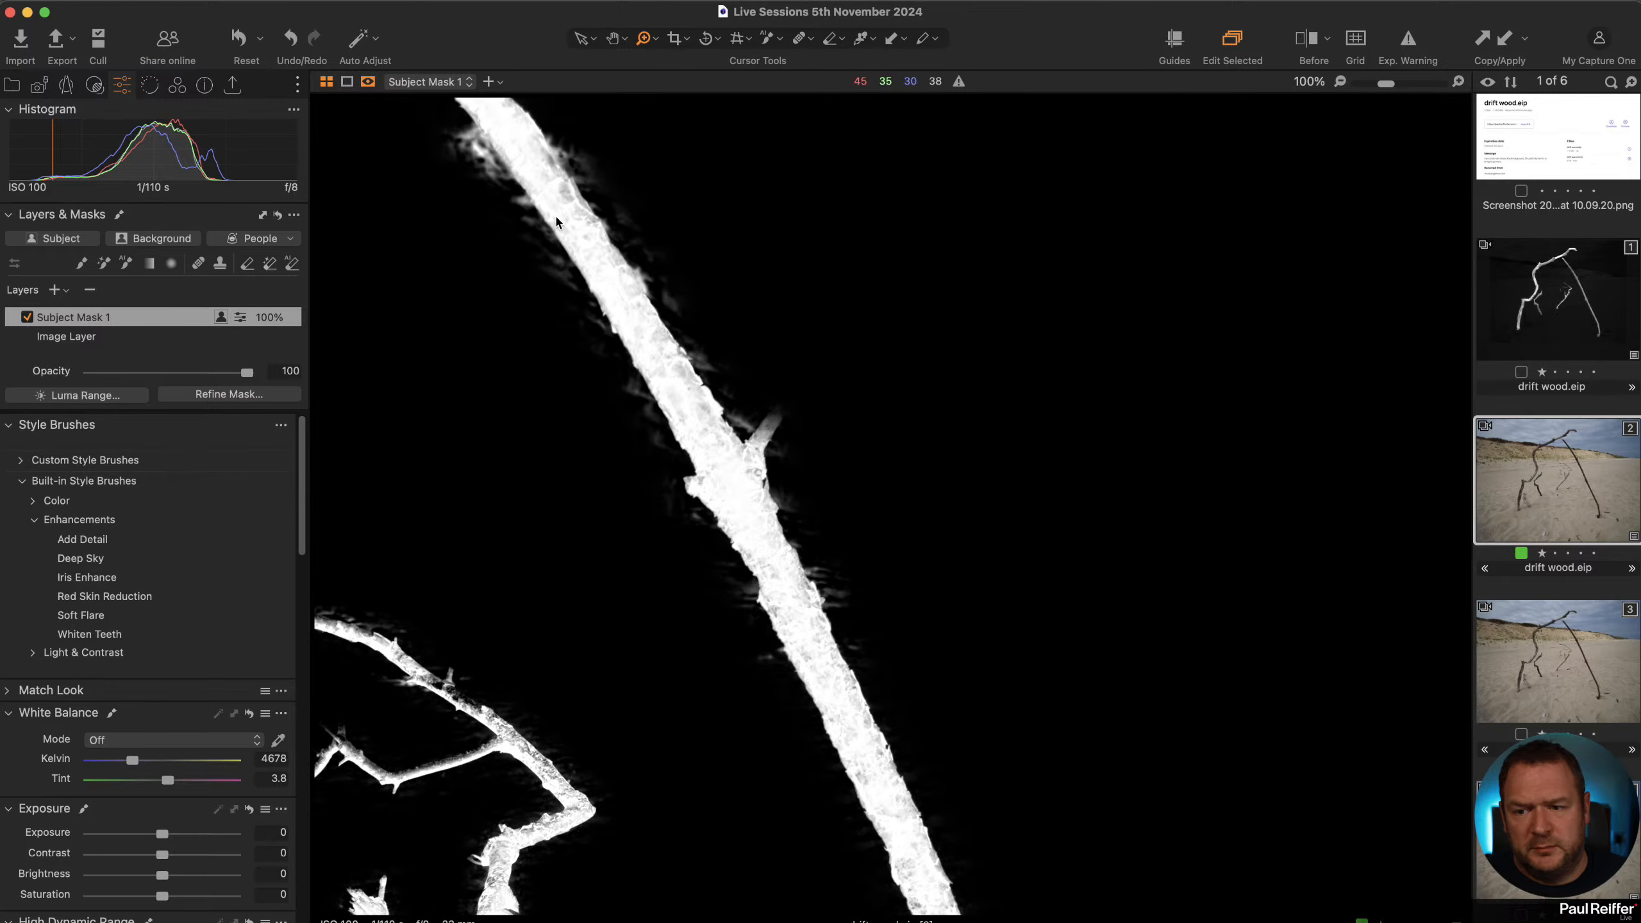
Rename the Subject Mask 1 layer to Sticks.
{"action": "double_click", "coordinate": [690, 393]}
{"action": "key", "text": "m"}
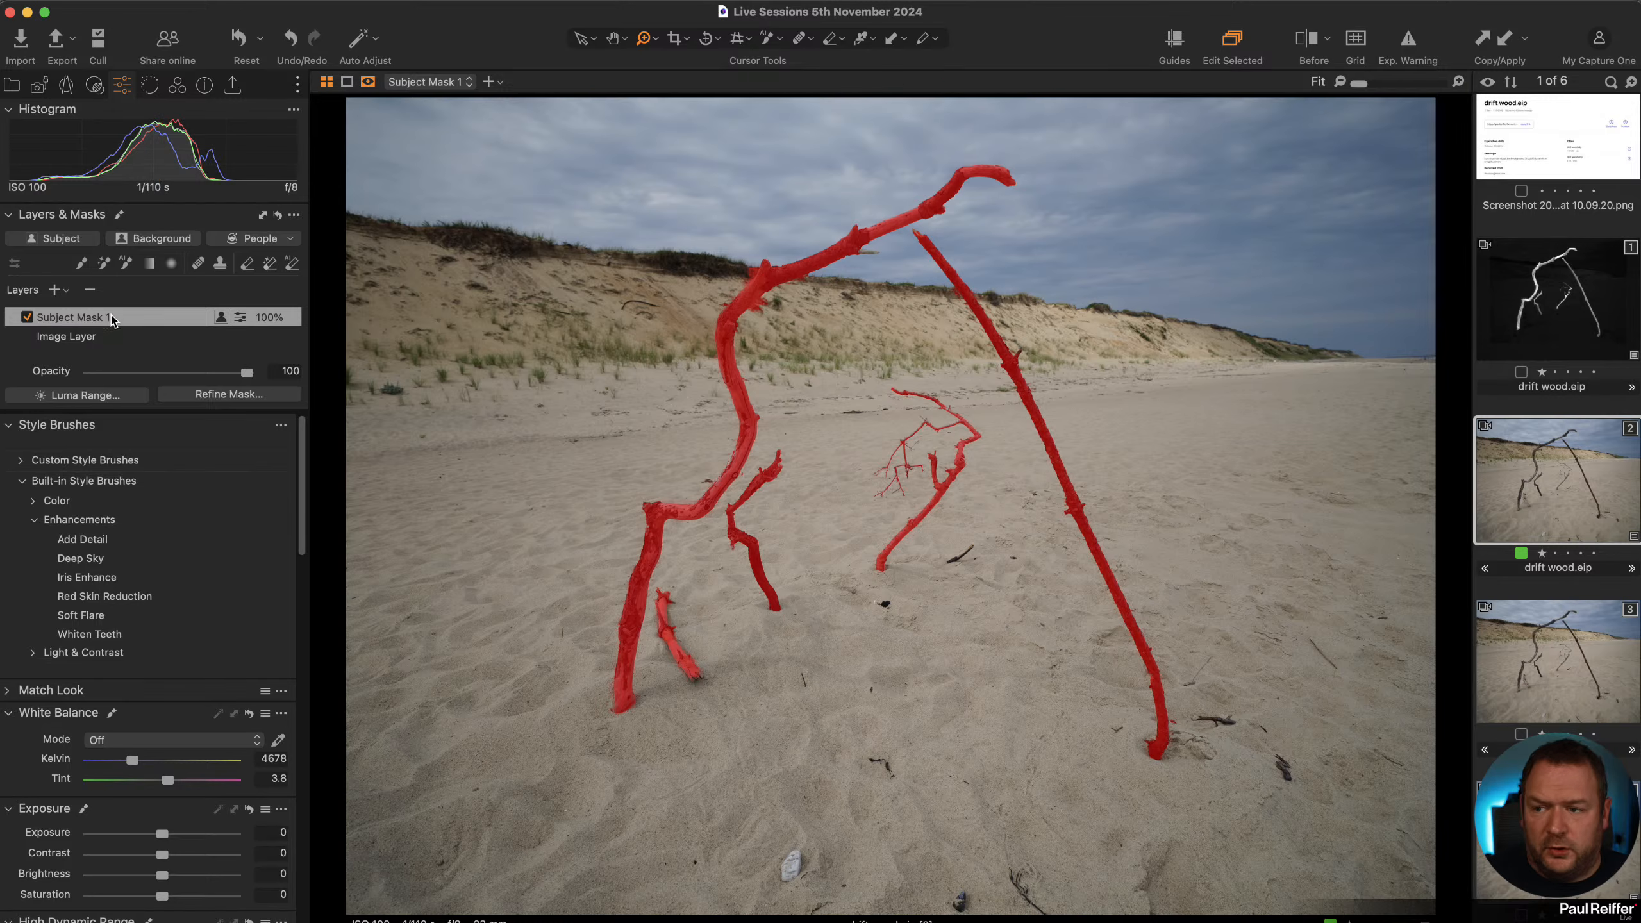
{"action": "double_click", "coordinate": [92, 318]}
{"action": "type", "text": "S"}
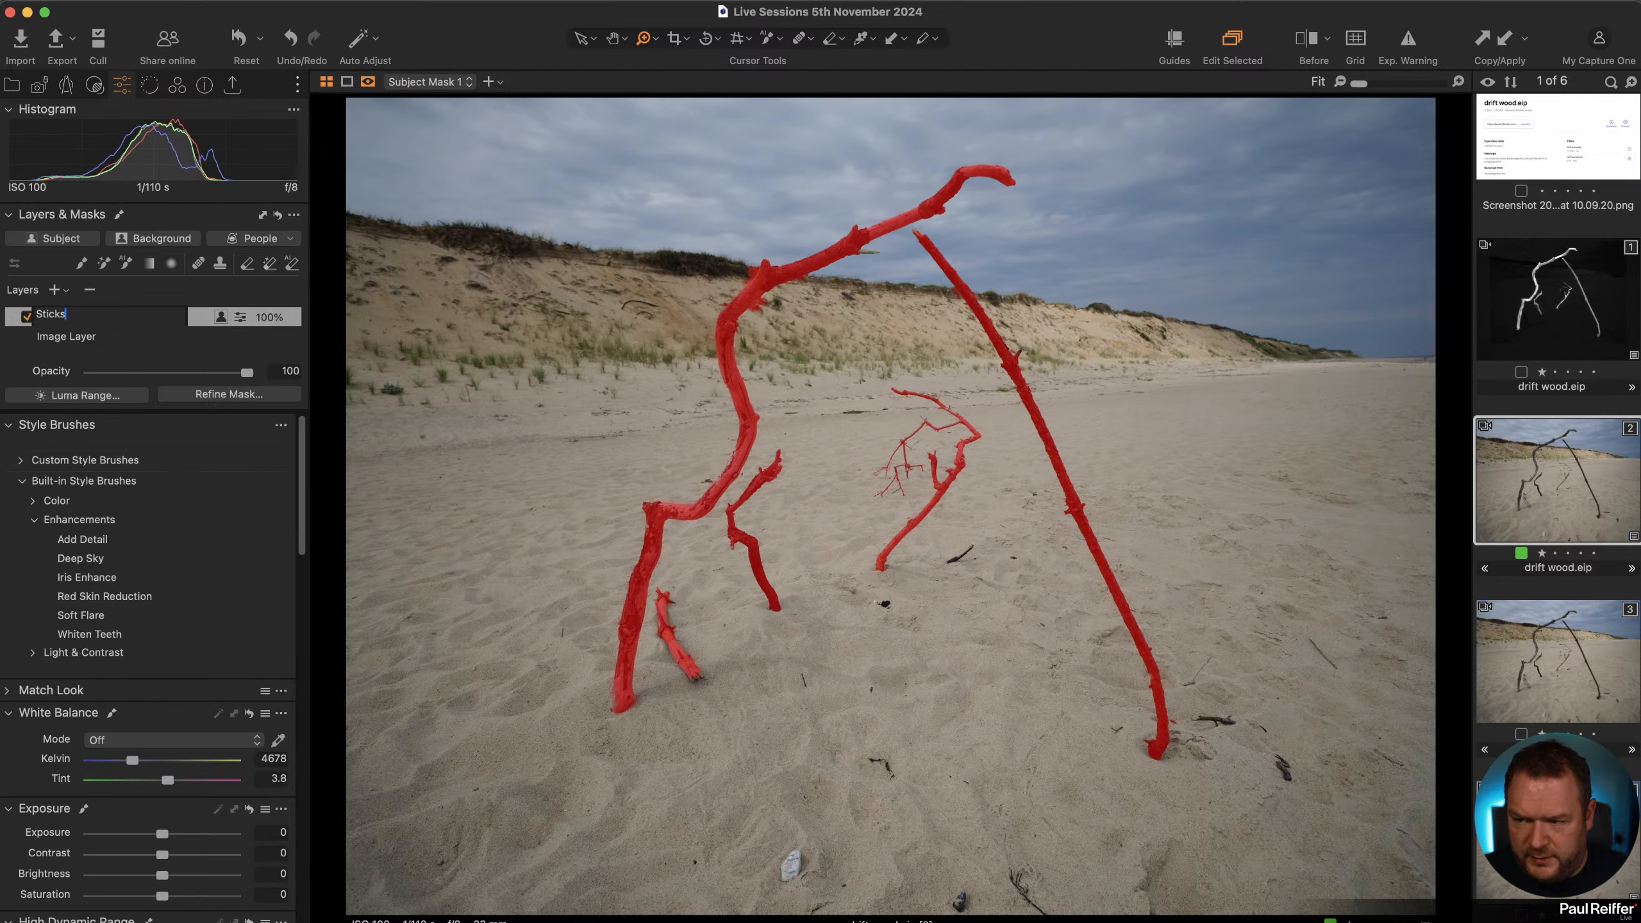
{"action": "type", "text": "ticks"}
{"action": "key", "text": "Return"}
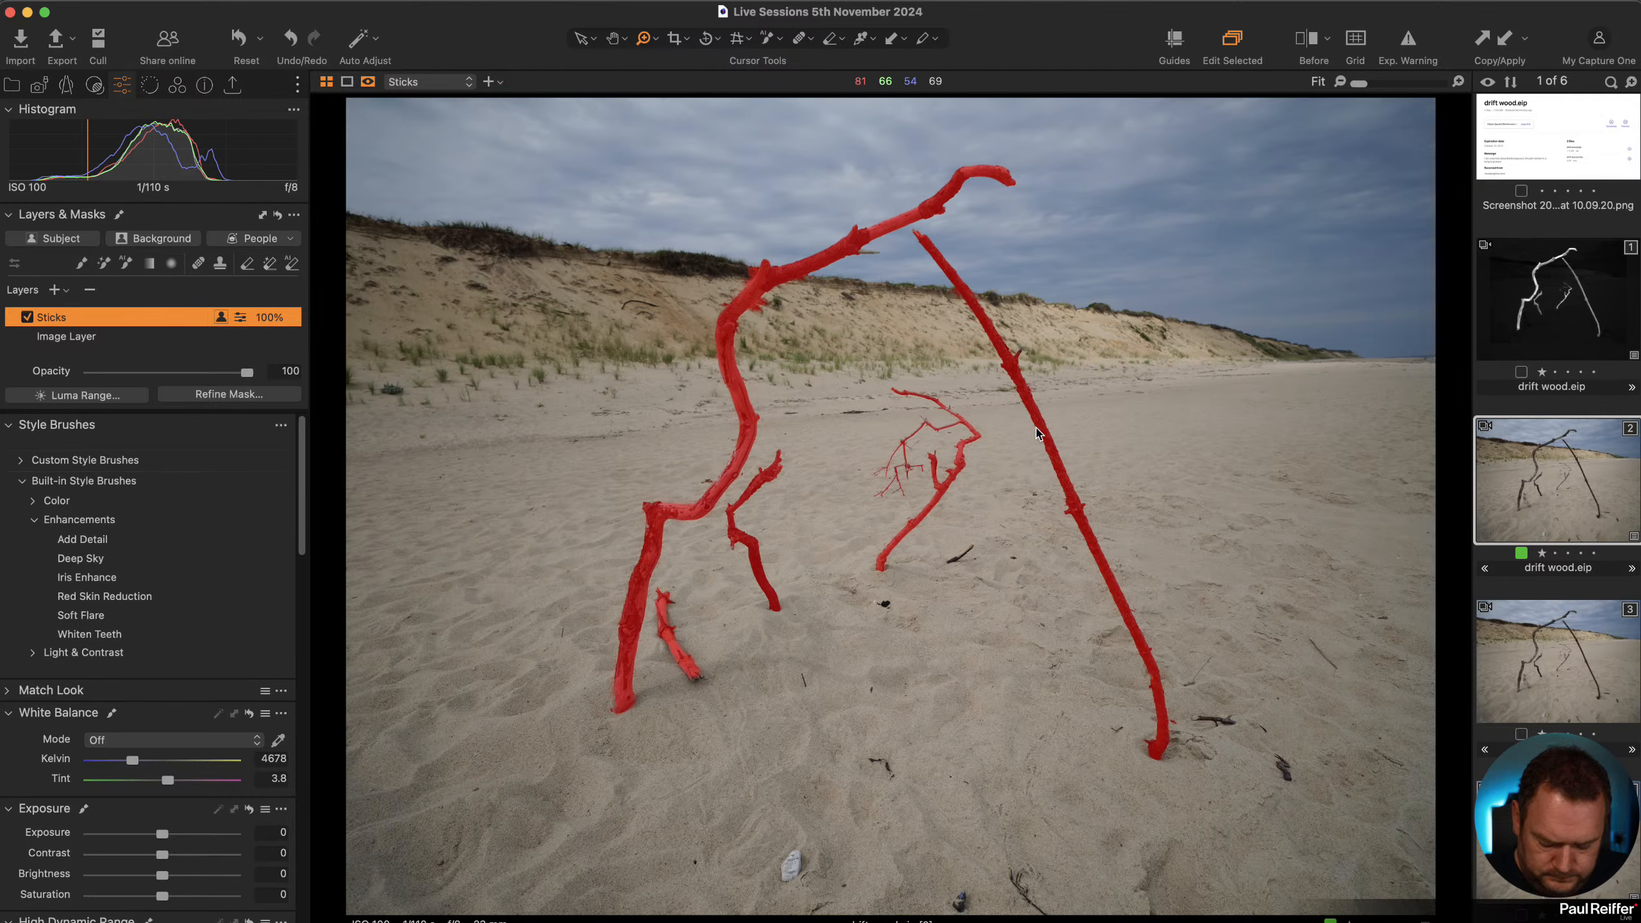
Add a new adjustment layer and copy the mask from the Sticks layer into it.
{"action": "key", "text": "m"}
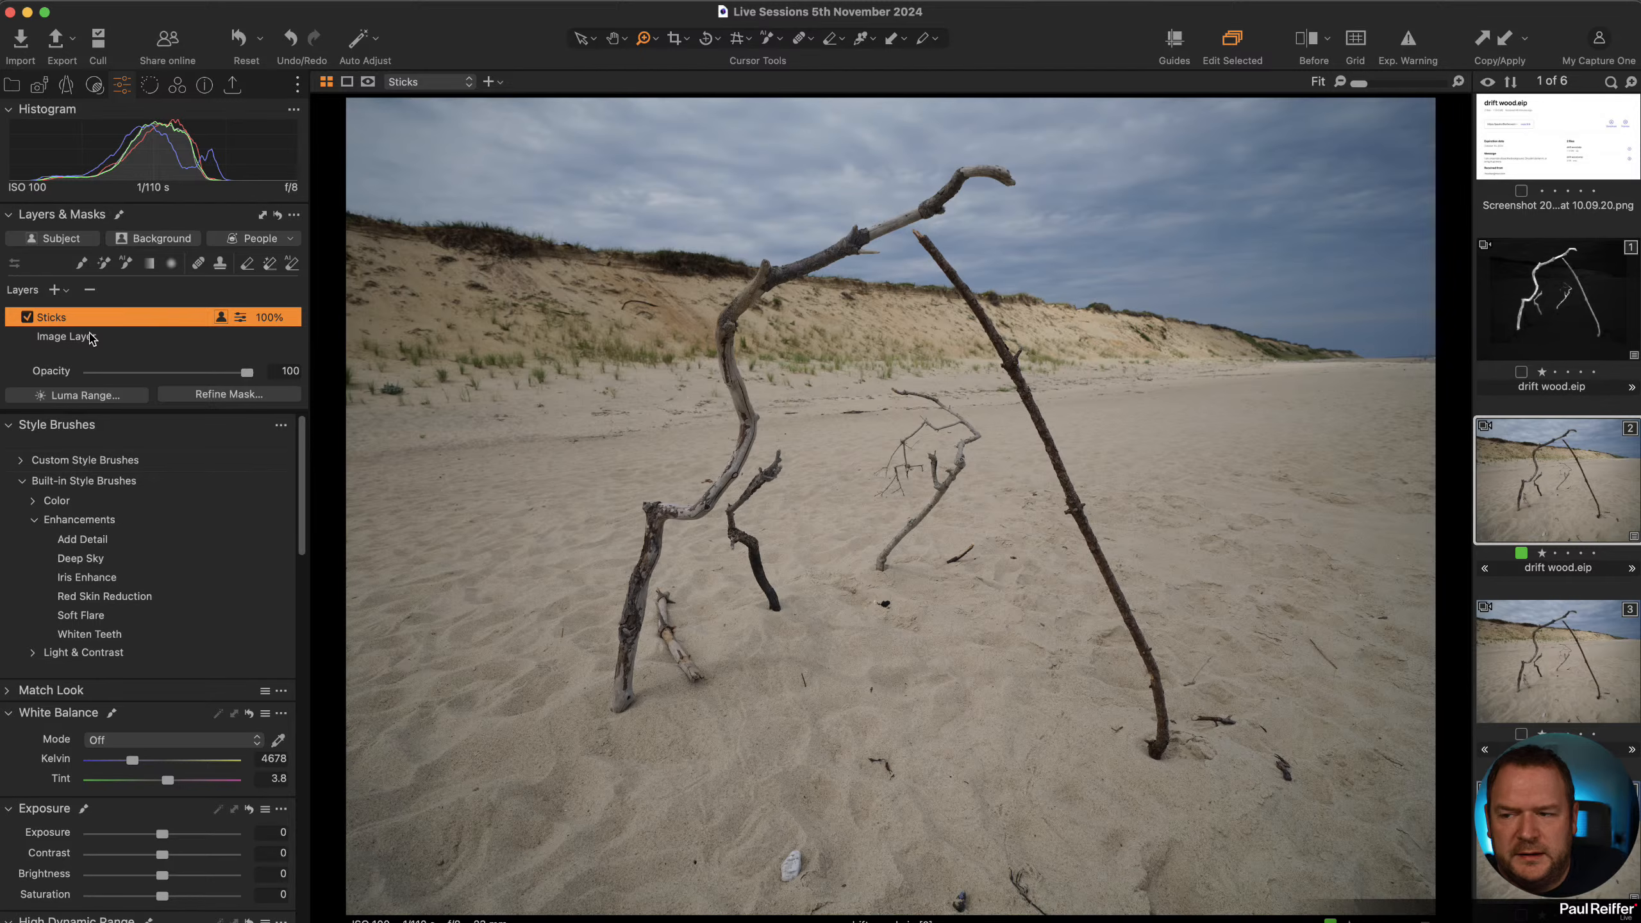
{"action": "left_click", "coordinate": [55, 290]}
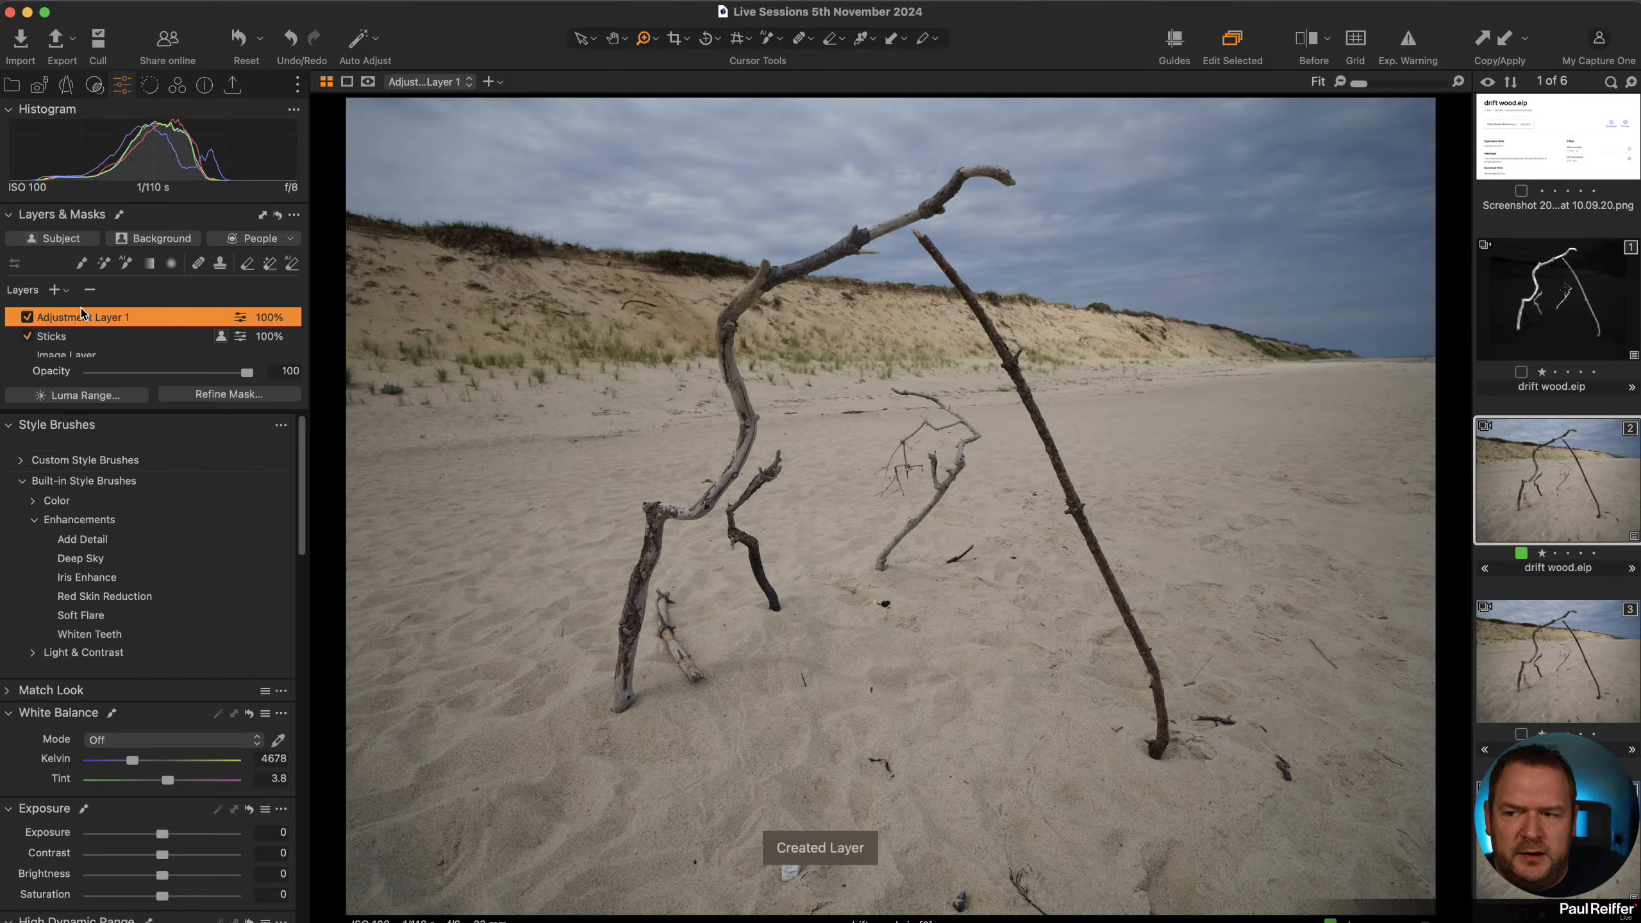
{"action": "right_click", "coordinate": [92, 317]}
{"action": "mouse_move", "coordinate": [233, 463]}
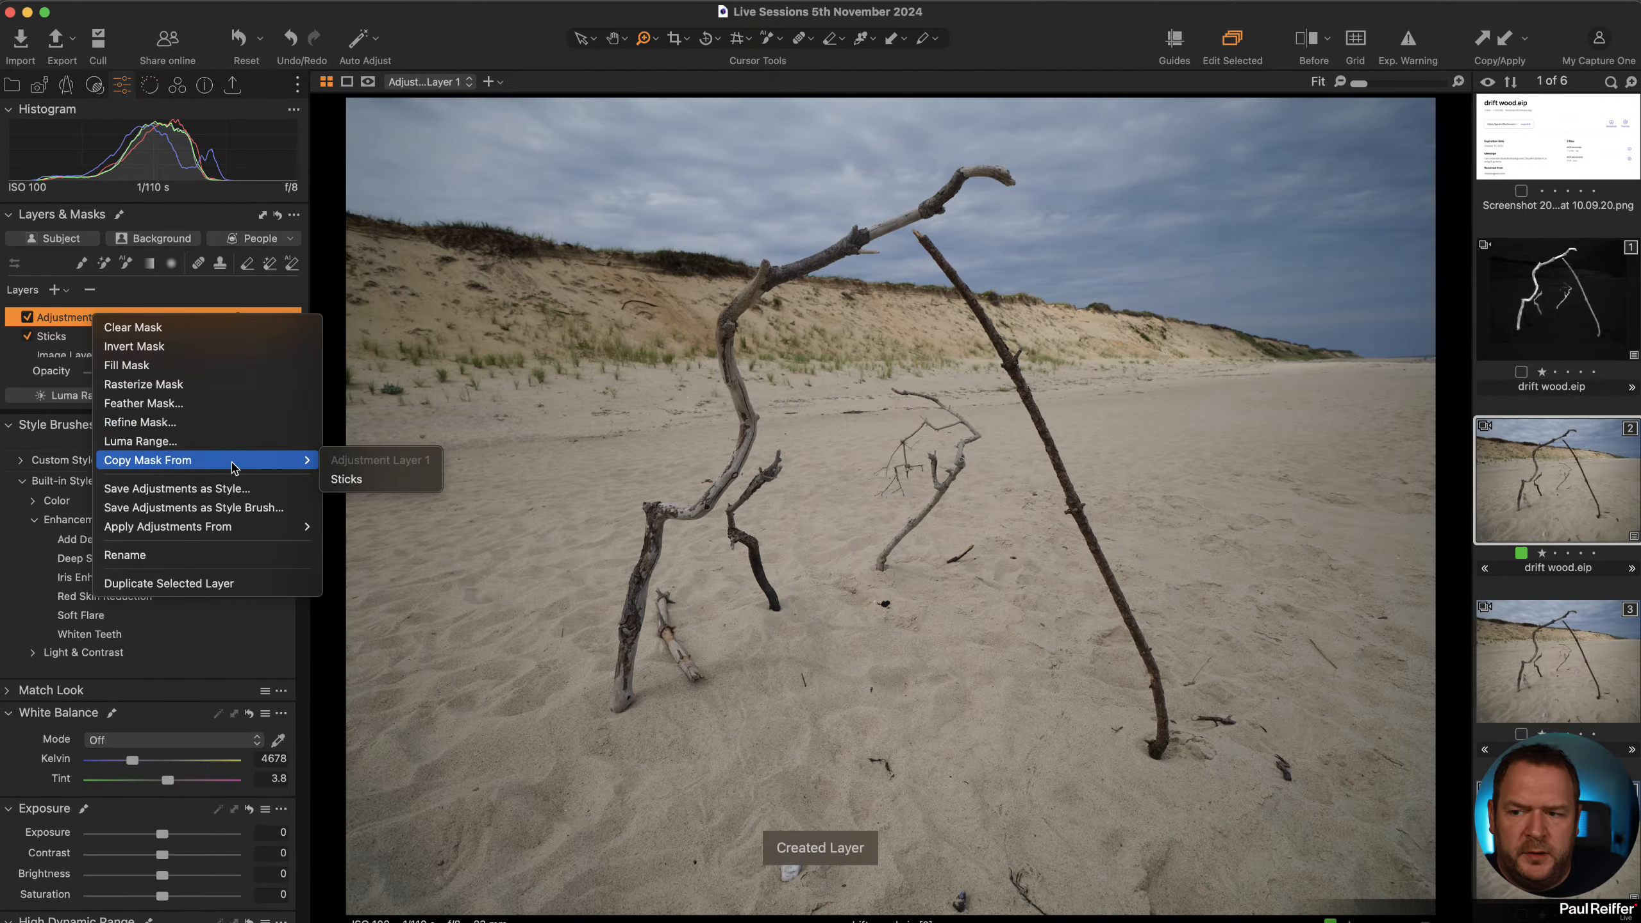
{"action": "left_click", "coordinate": [346, 479]}
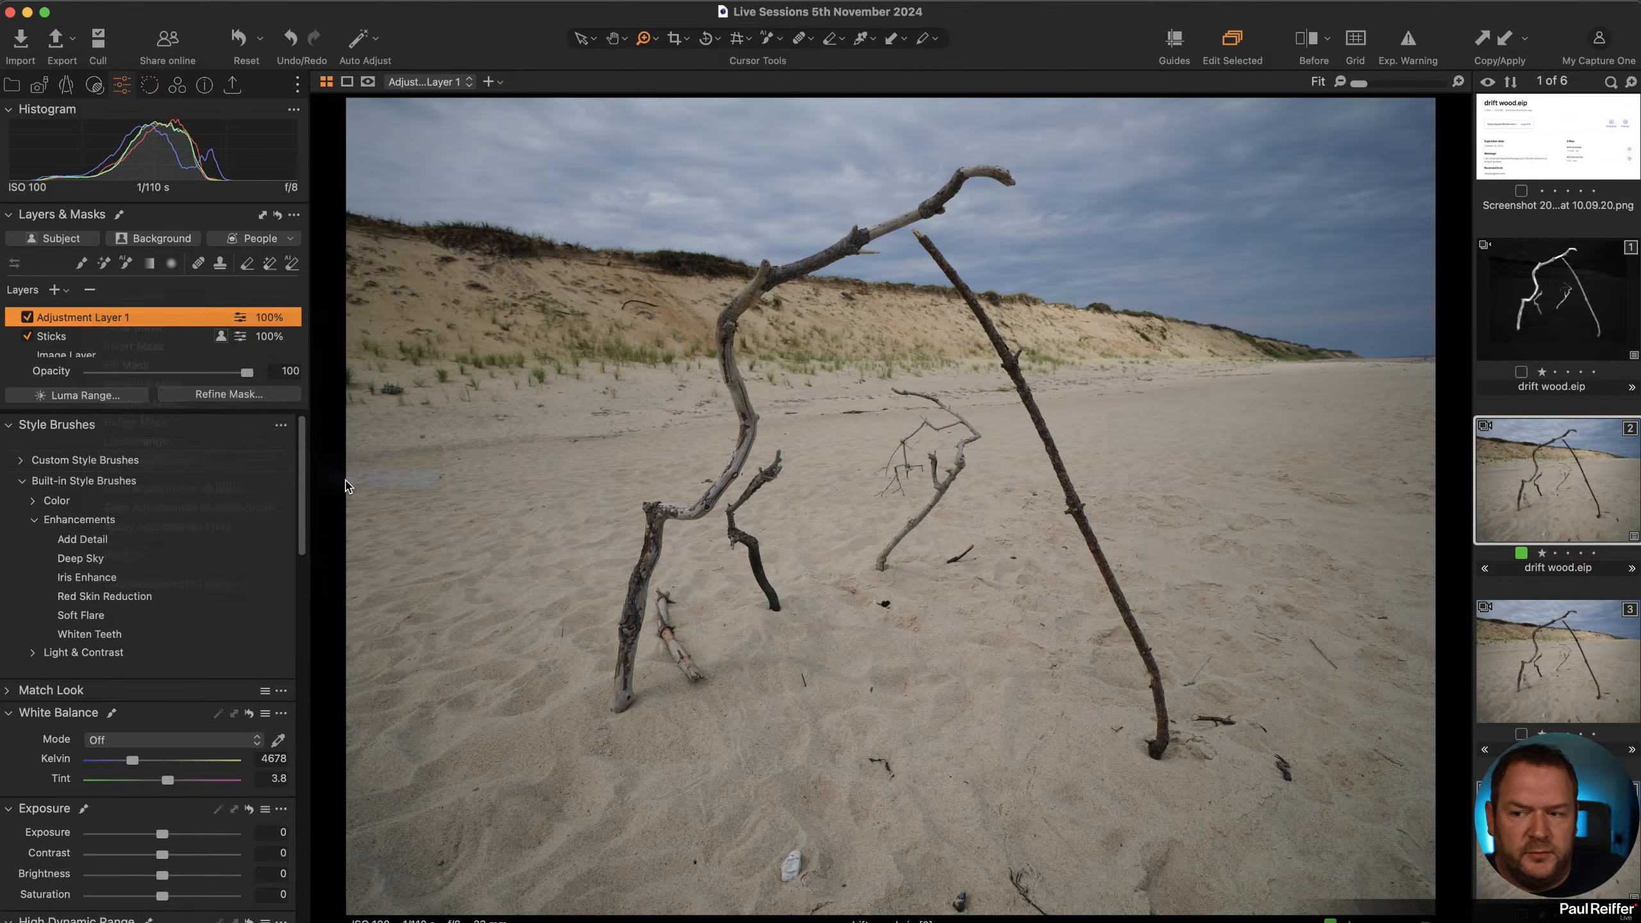
Invert the new adjustment layer's mask and show it as an overlay.
{"action": "right_click", "coordinate": [73, 322]}
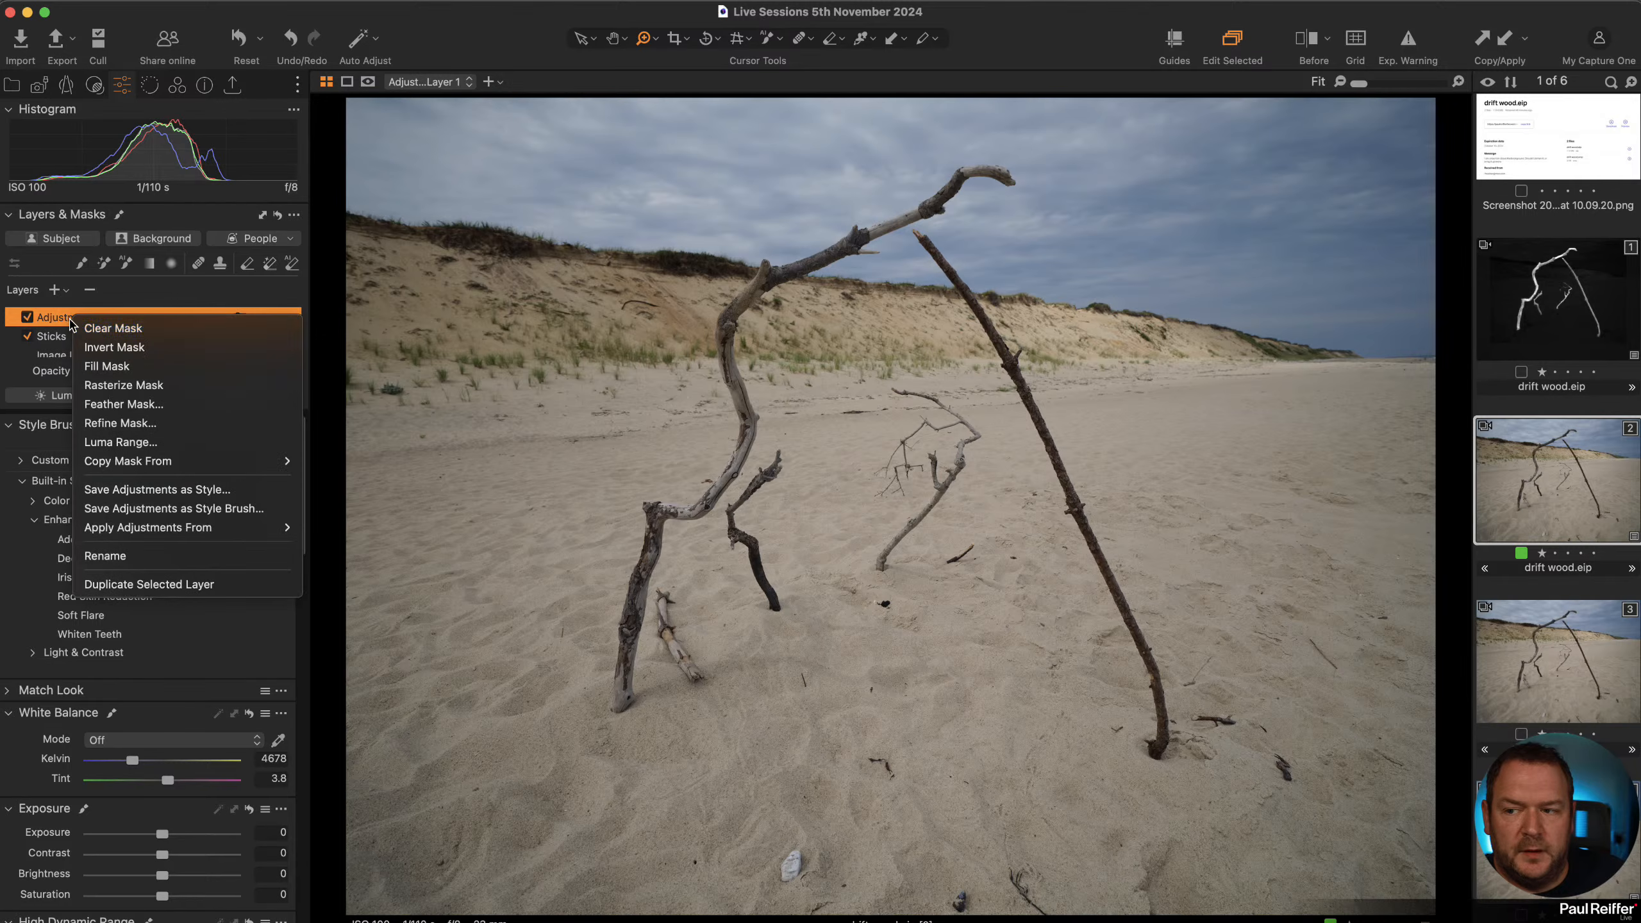
{"action": "left_click", "coordinate": [132, 353]}
{"action": "key", "text": "m"}
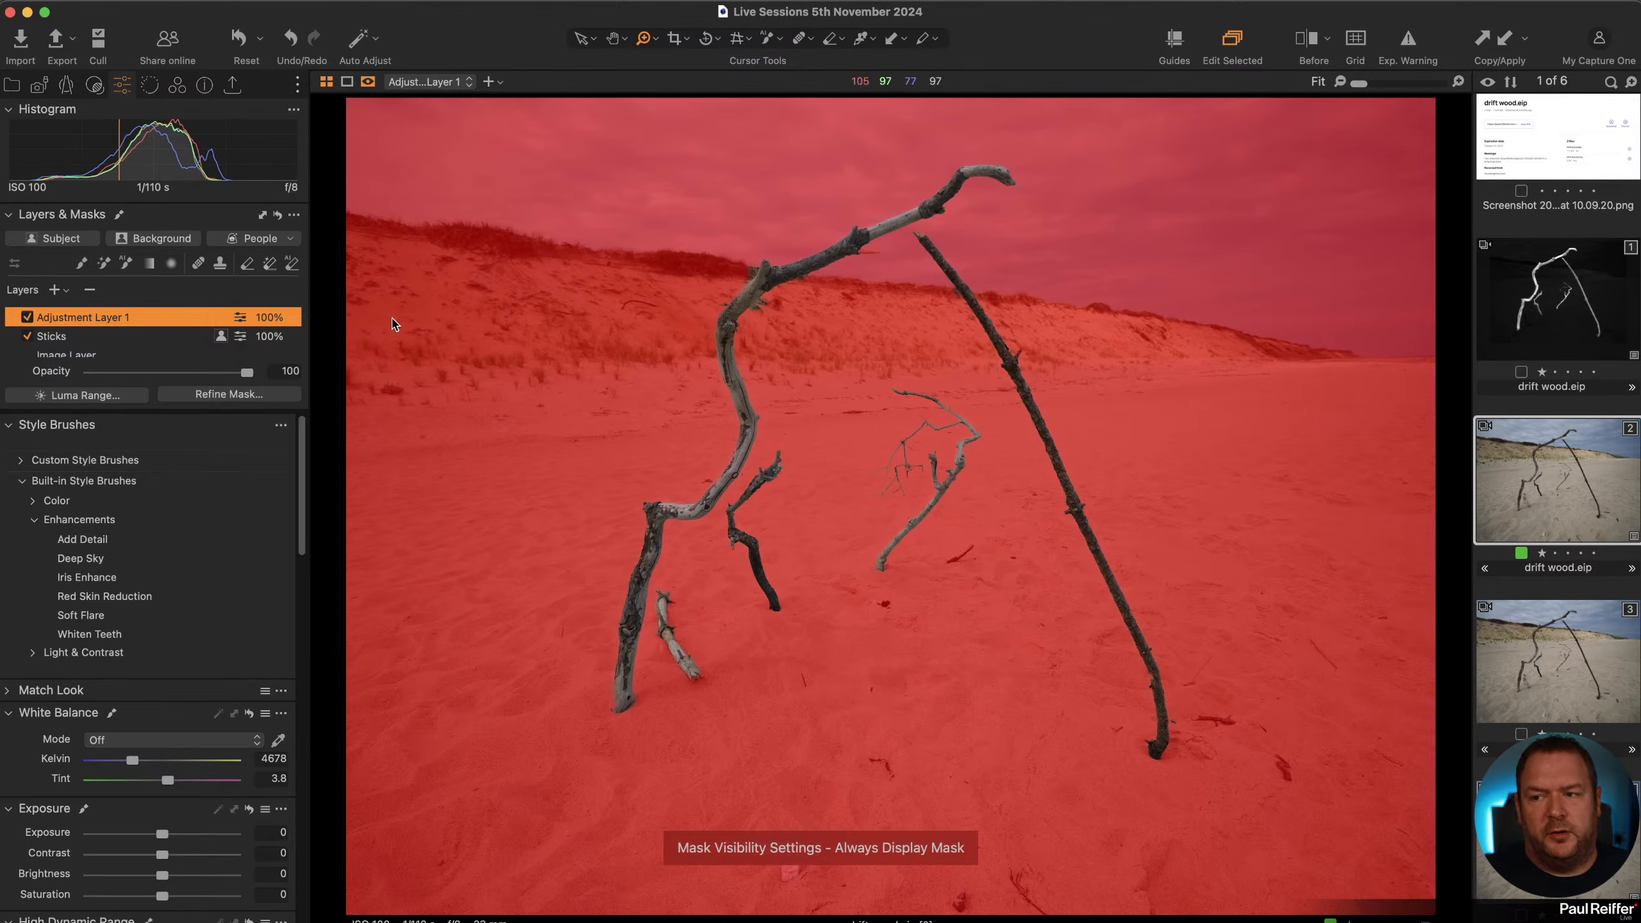
Rename the inverted adjustment layer to Not Sticks.
{"action": "left_click", "coordinate": [71, 336]}
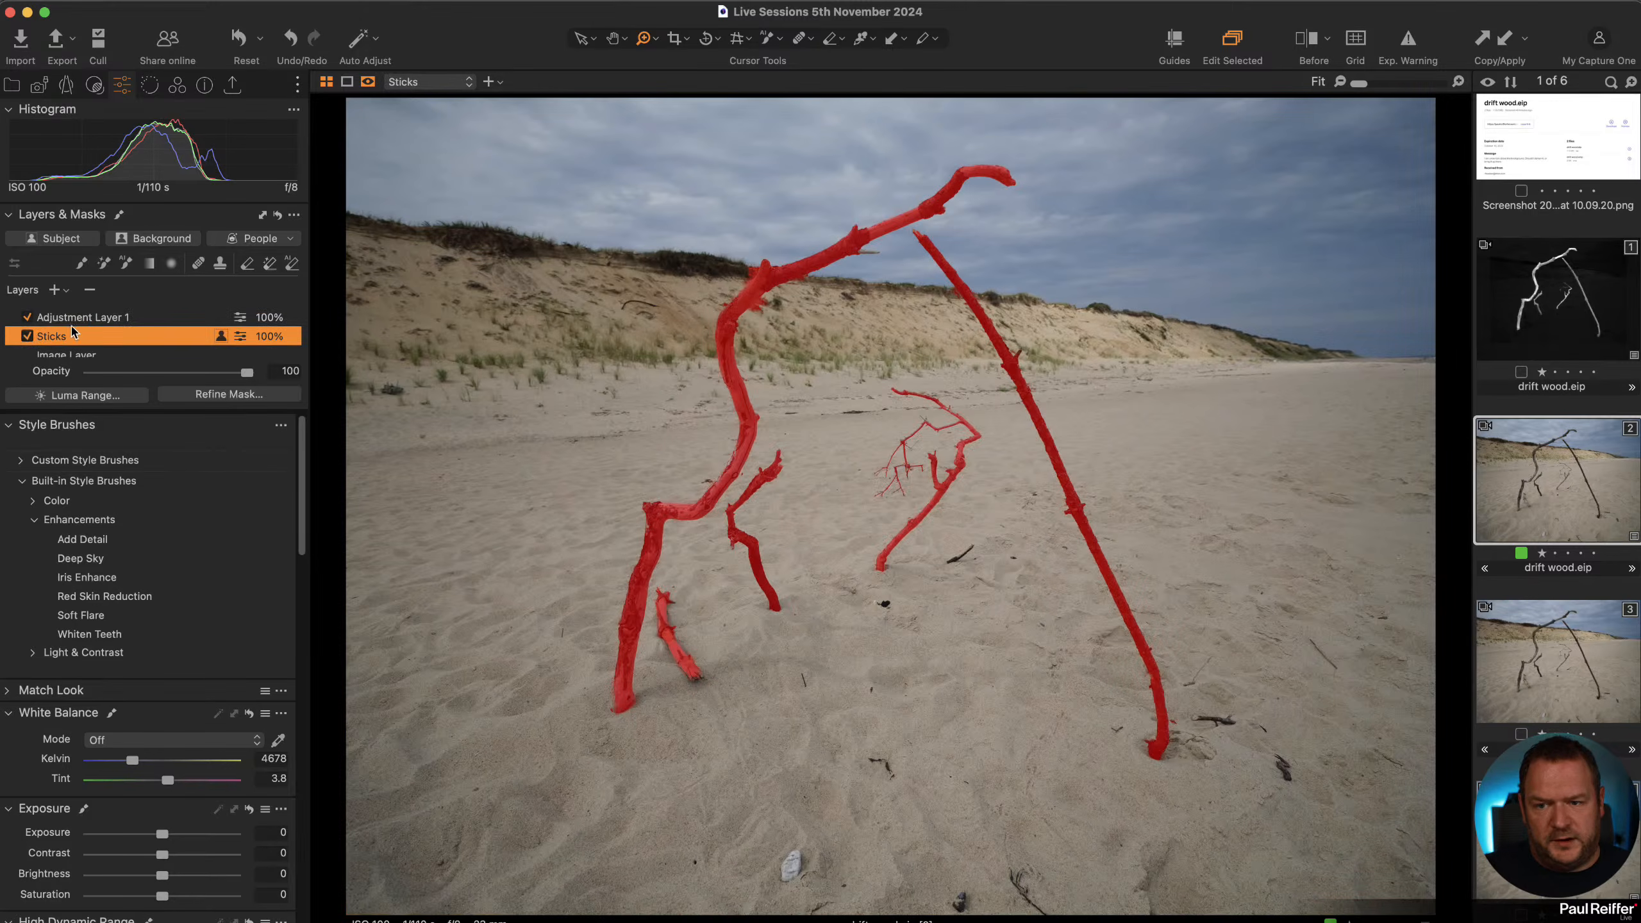
{"action": "left_click", "coordinate": [81, 318]}
{"action": "double_click", "coordinate": [85, 318]}
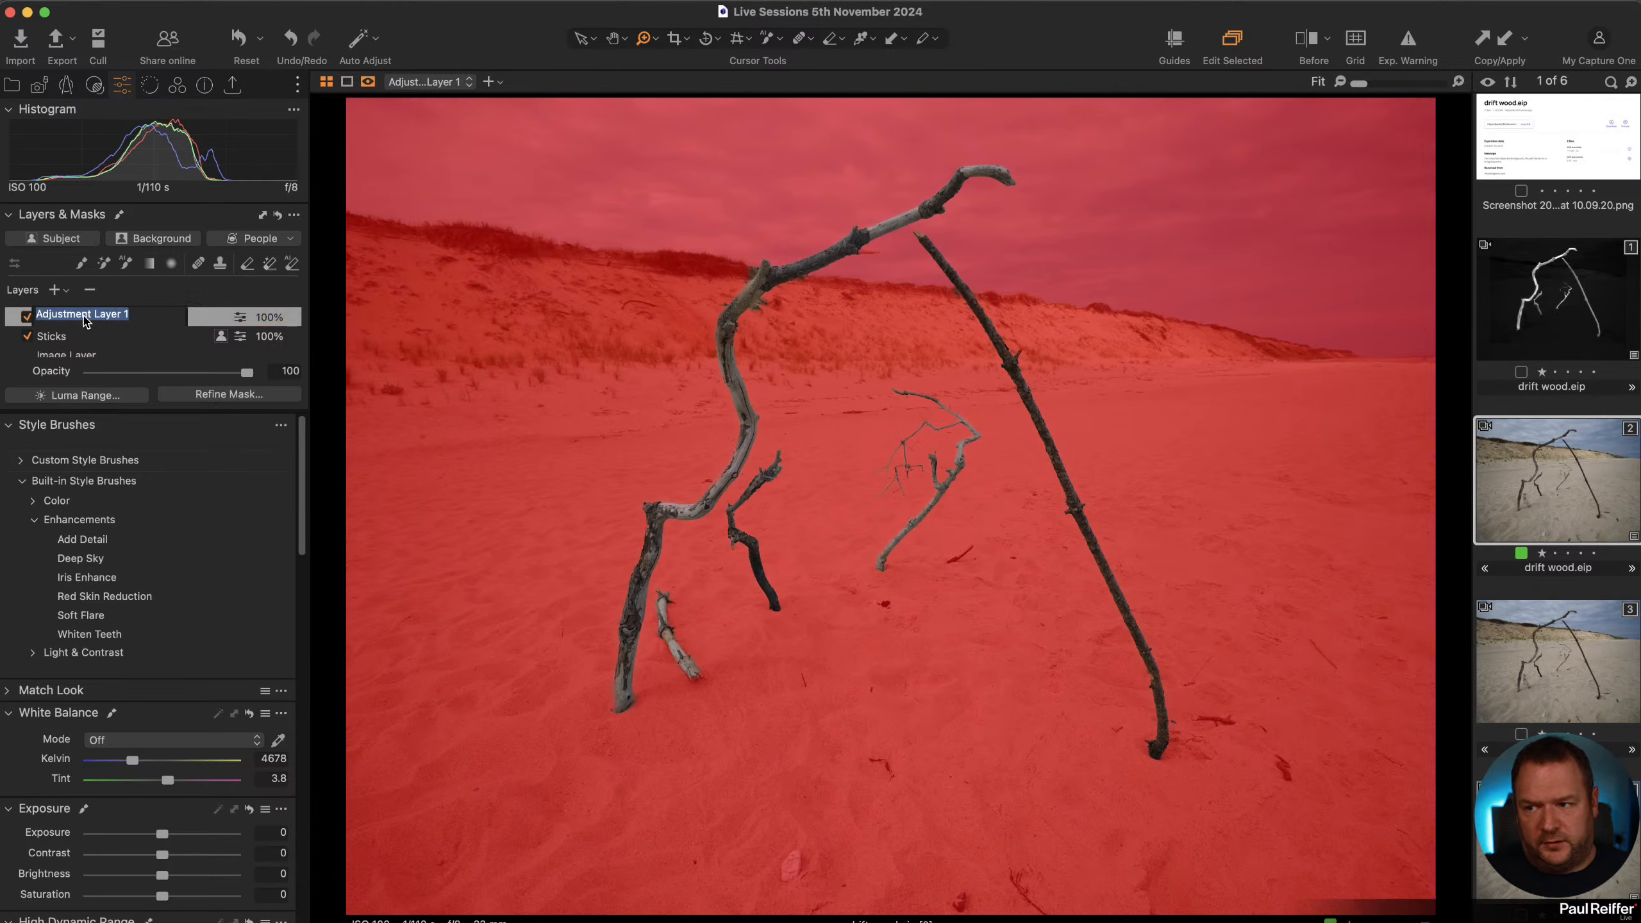
{"action": "type", "text": "Not Sticks"}
{"action": "key", "text": "Return"}
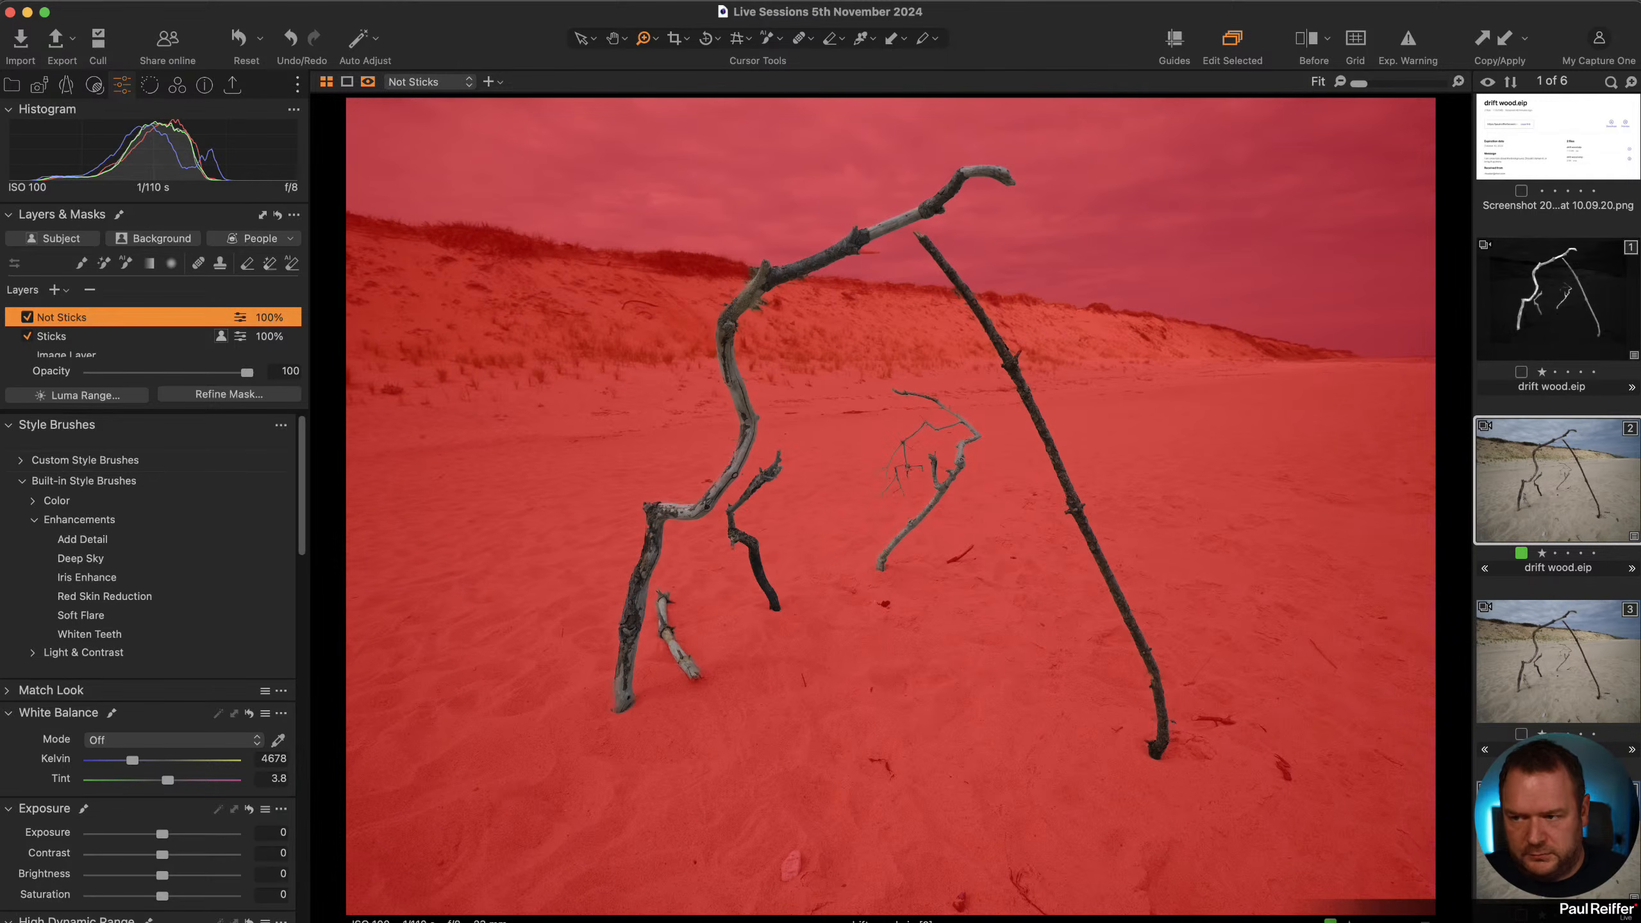
Try darkening the Not Sticks layer with exposure -1.1, comparing it toggled on and off, then reset exposure.
{"action": "key", "text": "m"}
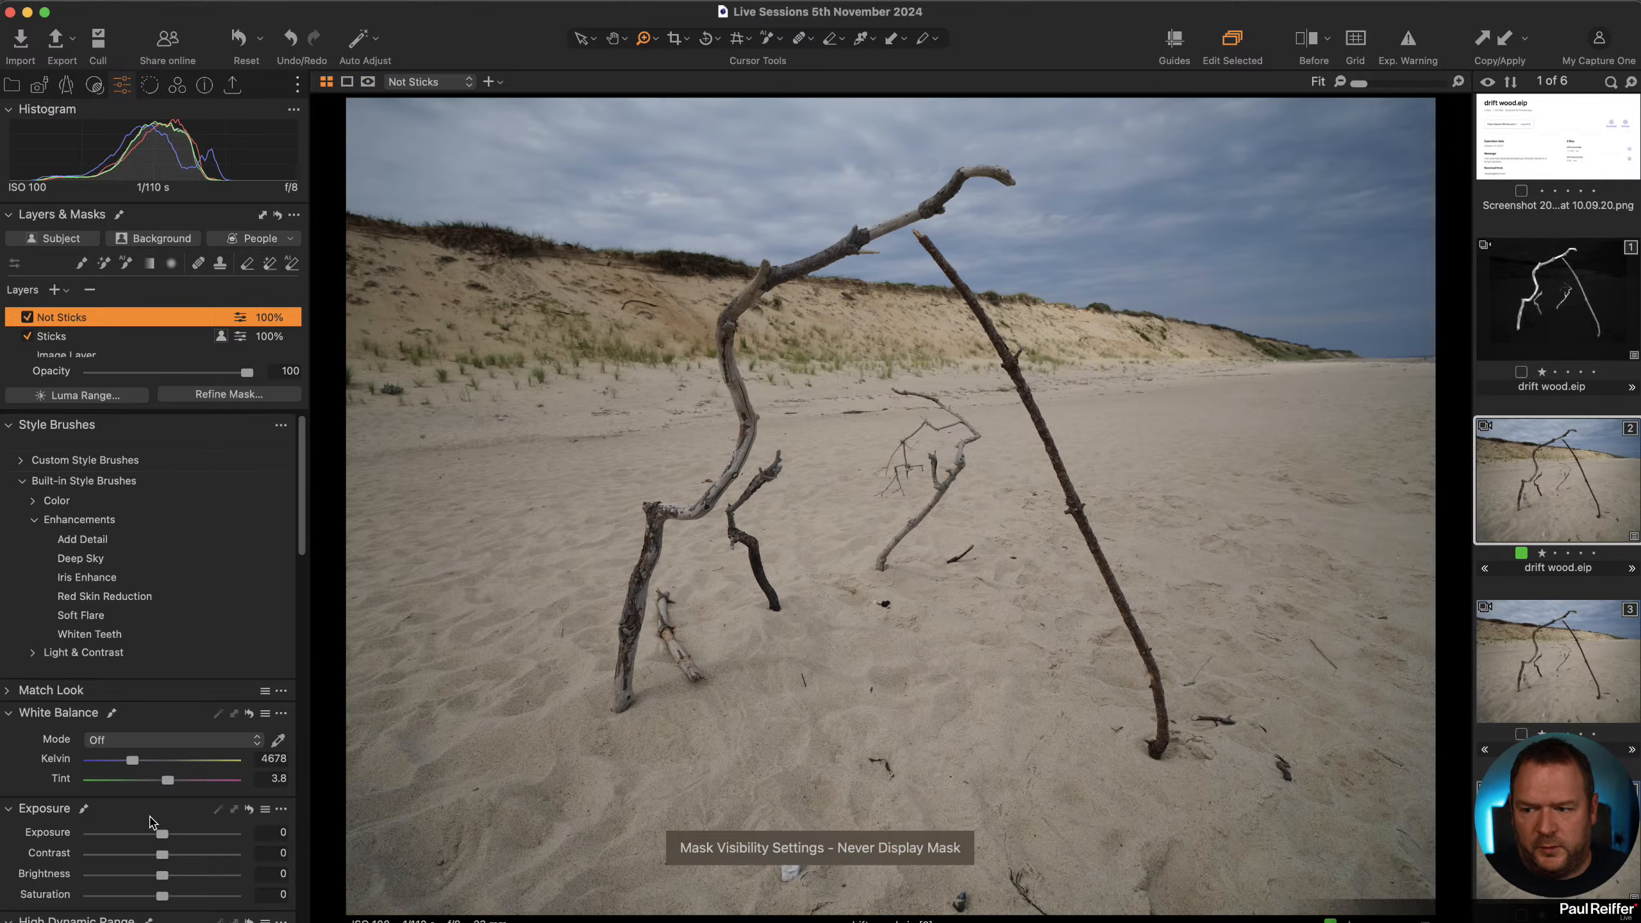
{"action": "left_click_drag", "start_coordinate": [162, 834], "coordinate": [143, 834]}
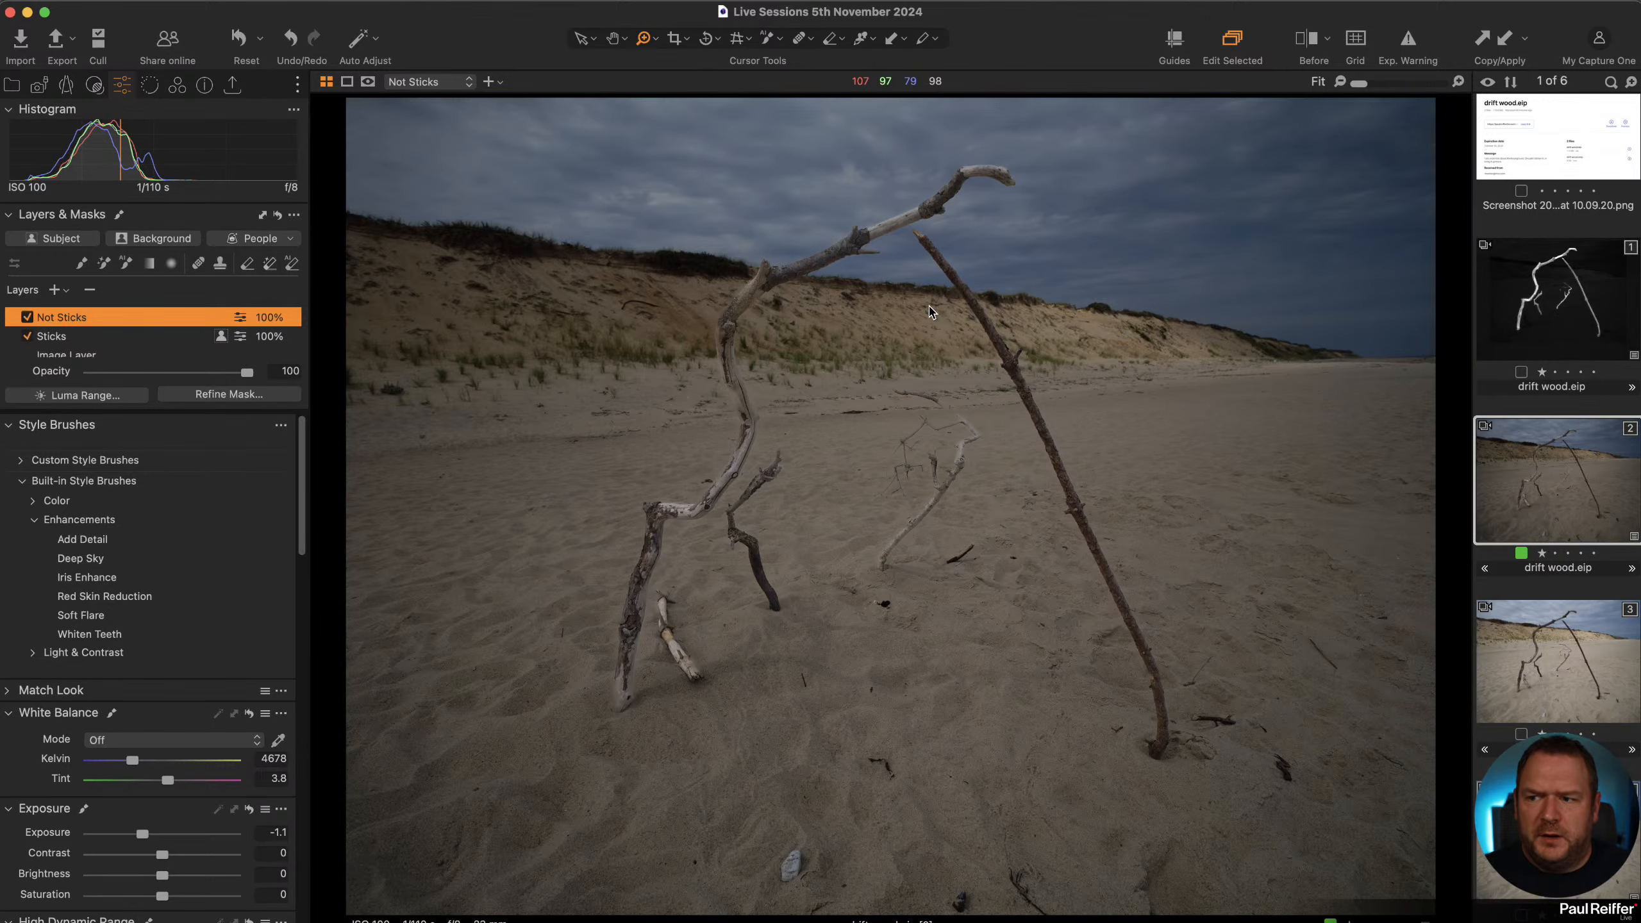
{"action": "left_click", "coordinate": [26, 317]}
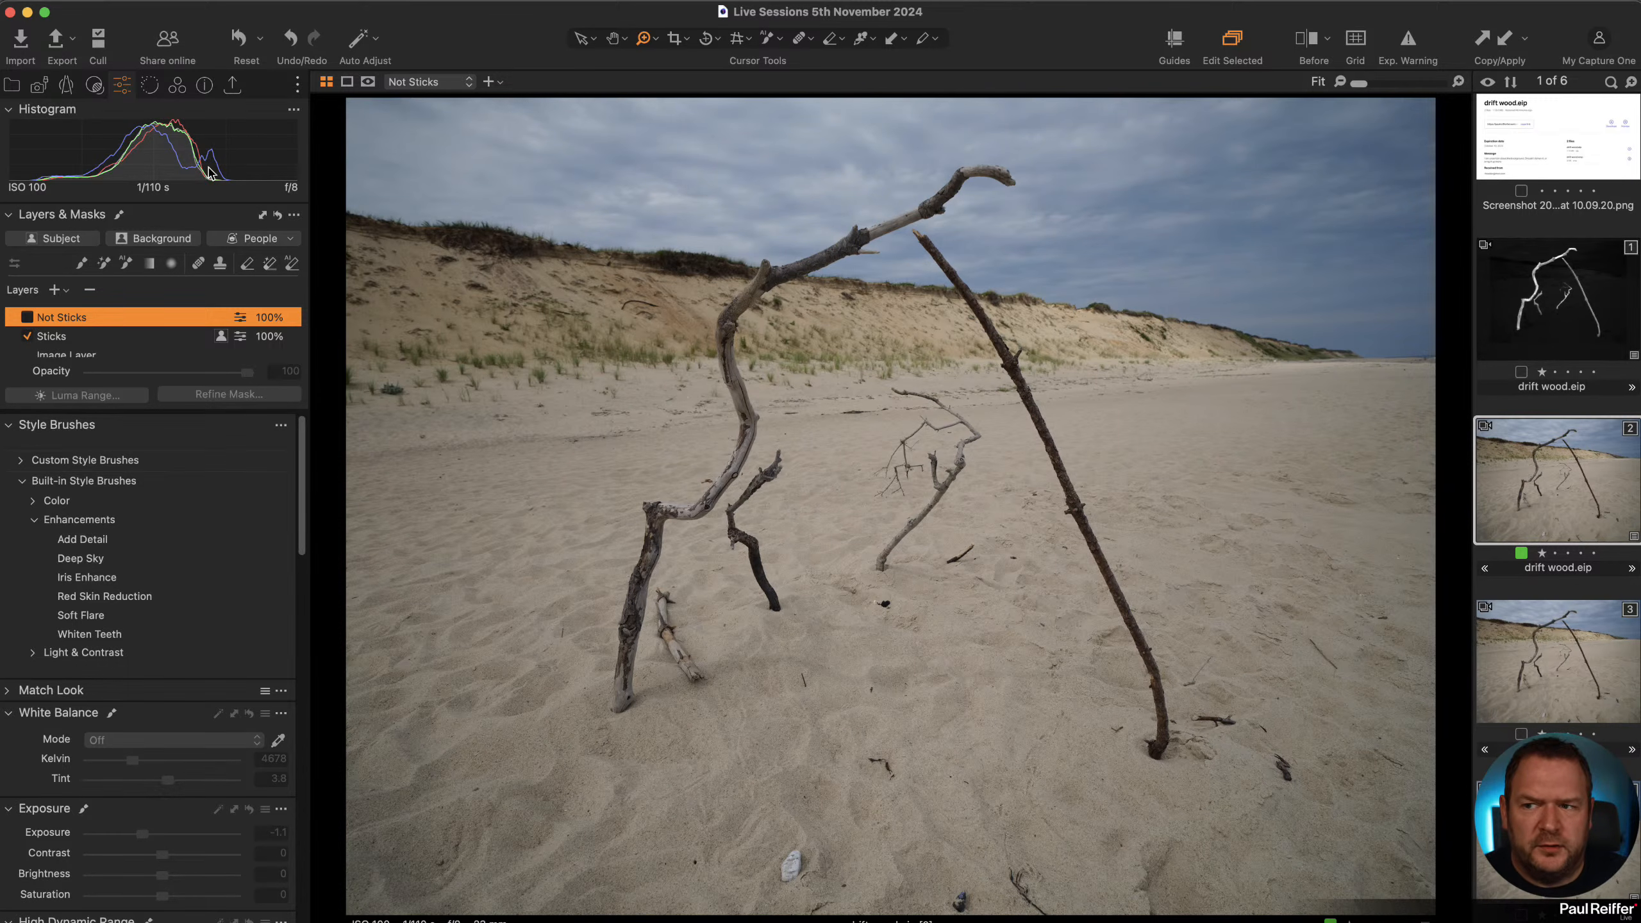
{"action": "left_click", "coordinate": [26, 318]}
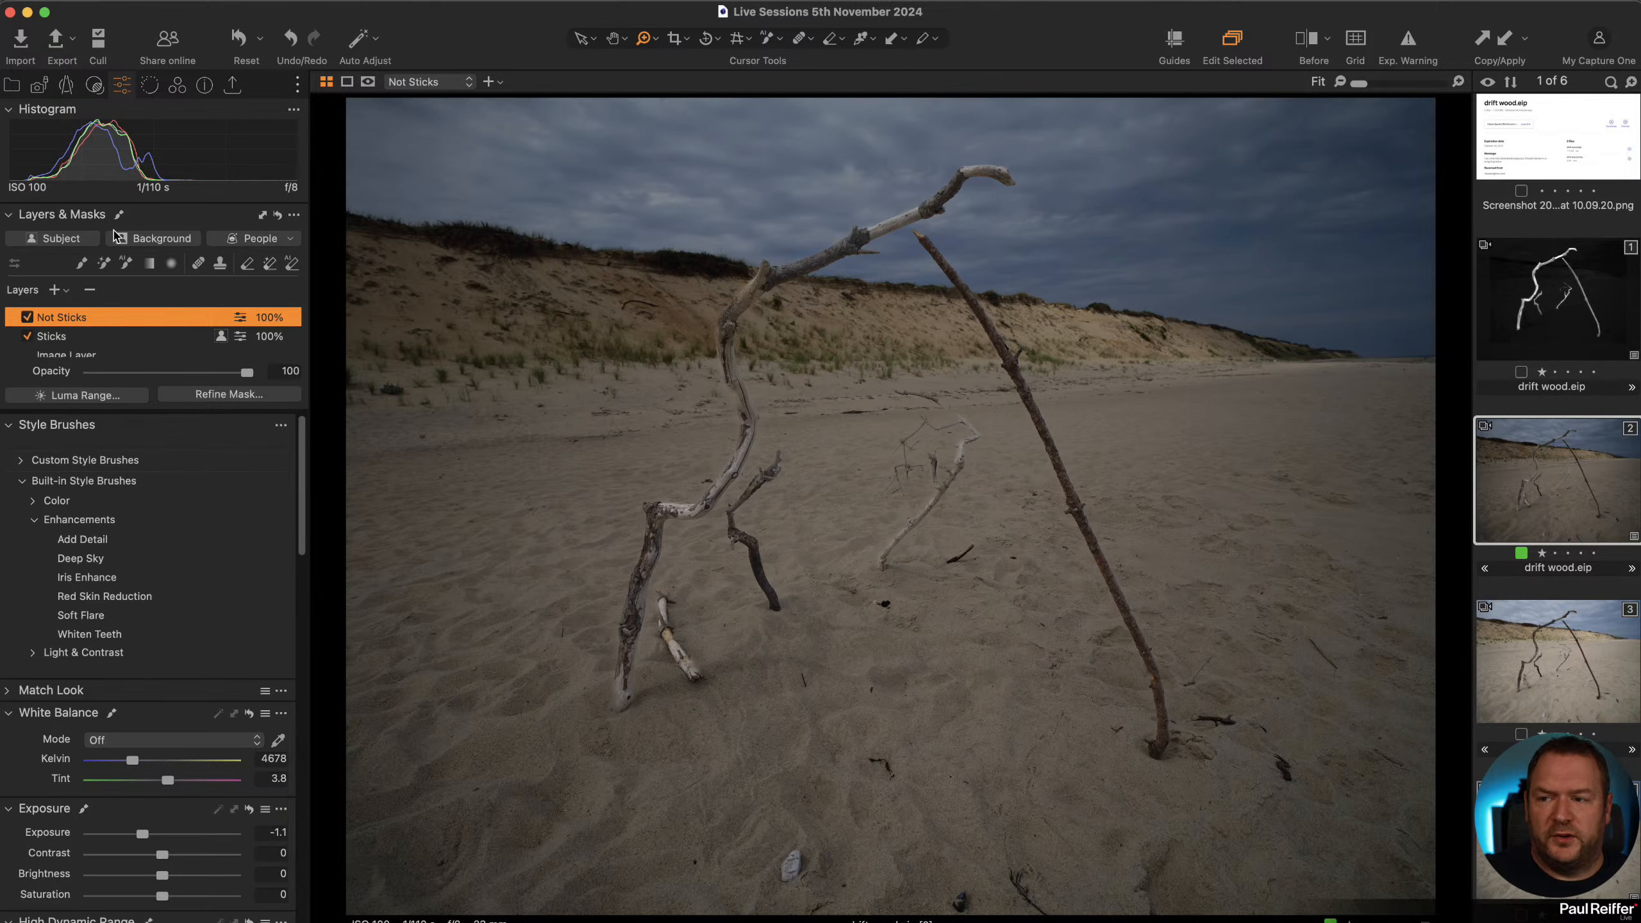
{"action": "left_click", "coordinate": [26, 317]}
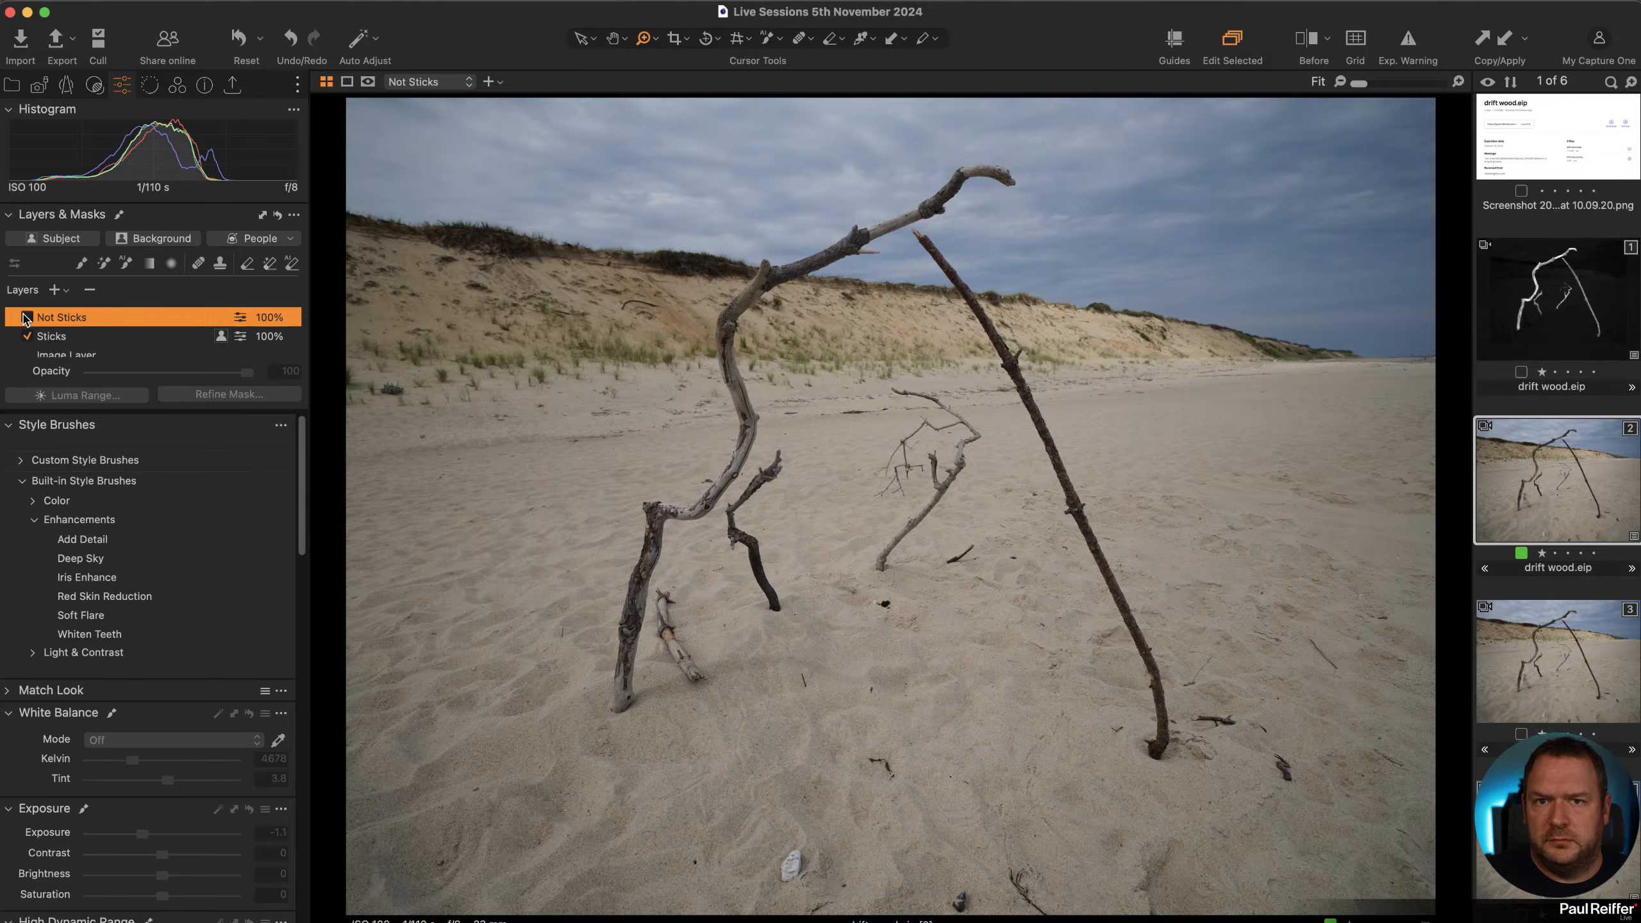
{"action": "left_click", "coordinate": [26, 317]}
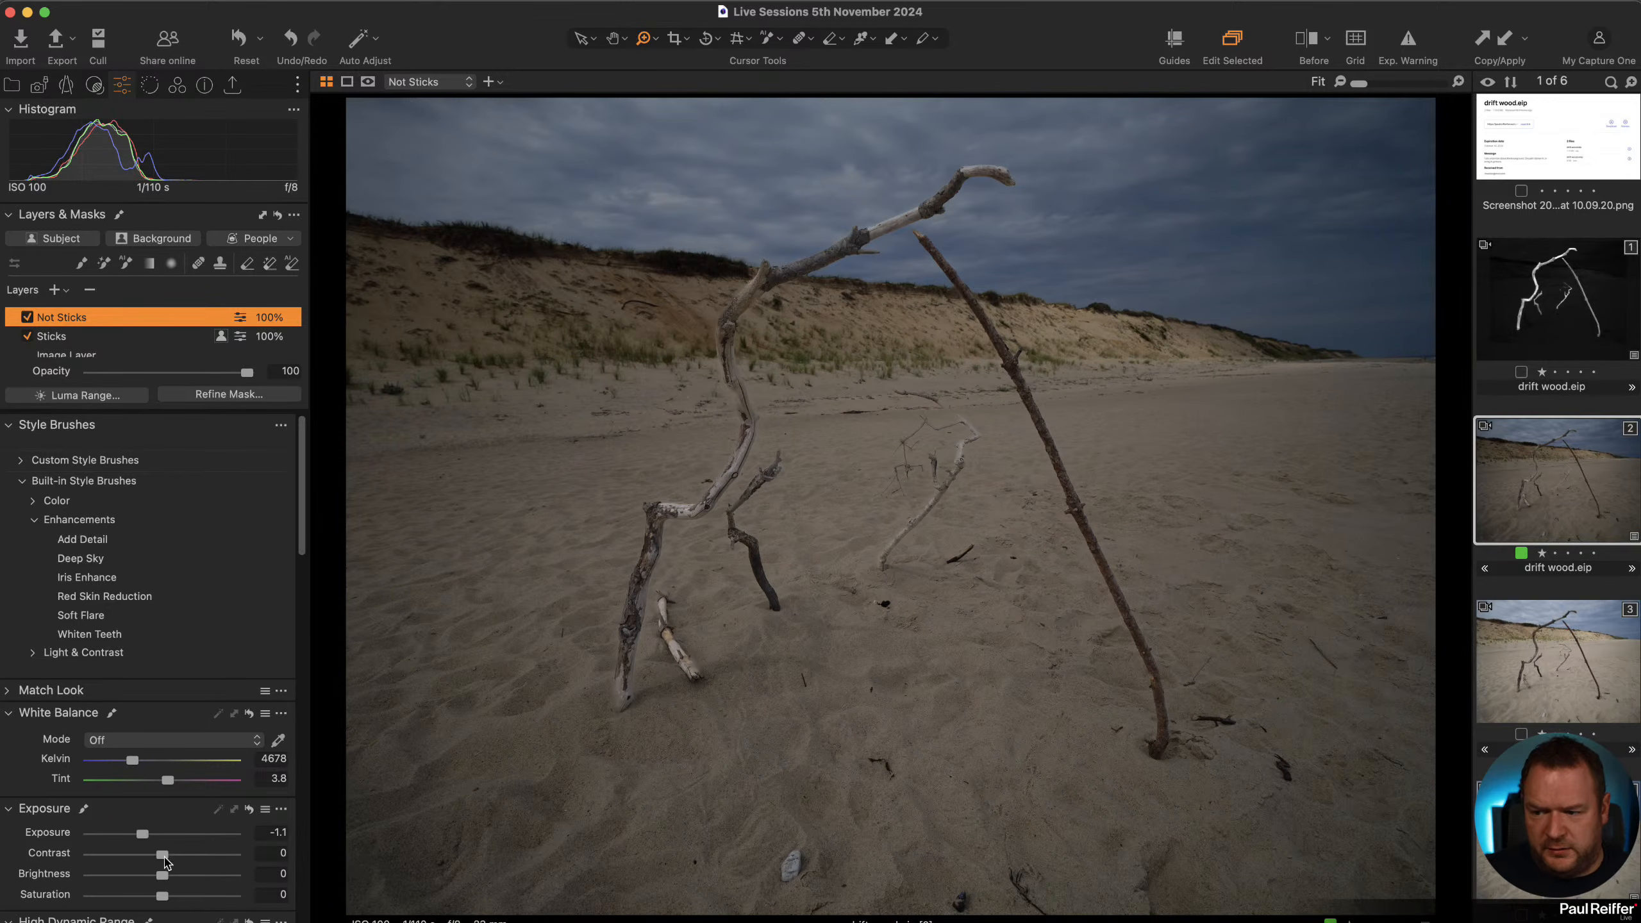
{"action": "double_click", "coordinate": [144, 835]}
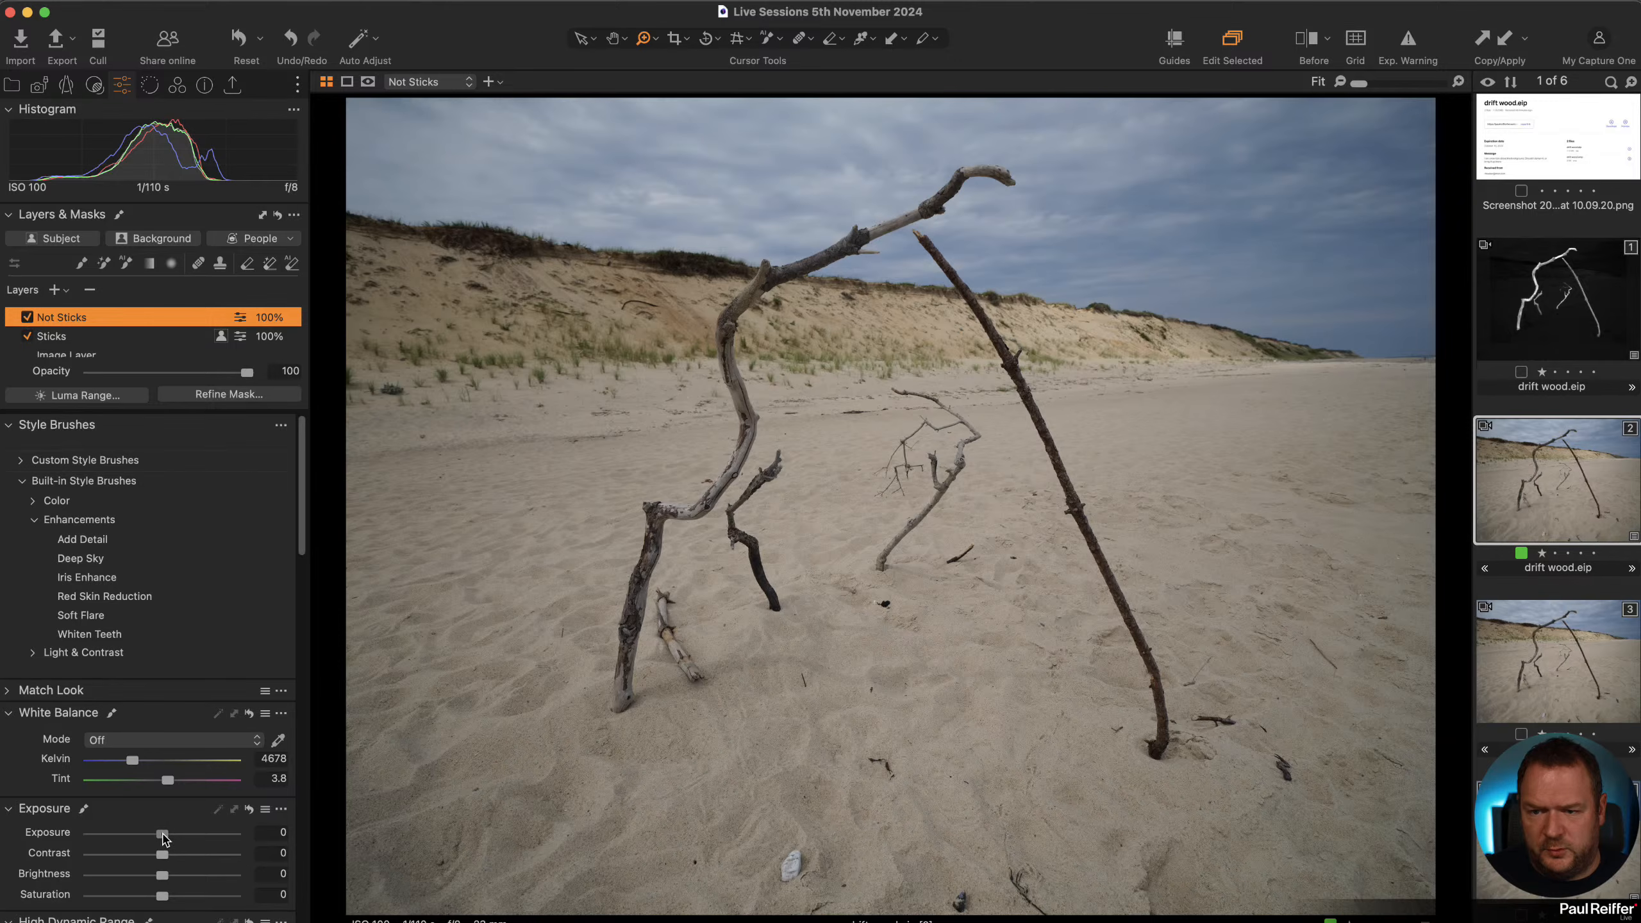
Brighten the Not Sticks layer with exposure 0.04, brightness 13 and shadow 46.
{"action": "left_click_drag", "start_coordinate": [163, 838], "coordinate": [165, 839]}
{"action": "scroll", "coordinate": [179, 853], "scroll_direction": "down", "scroll_amount": 5}
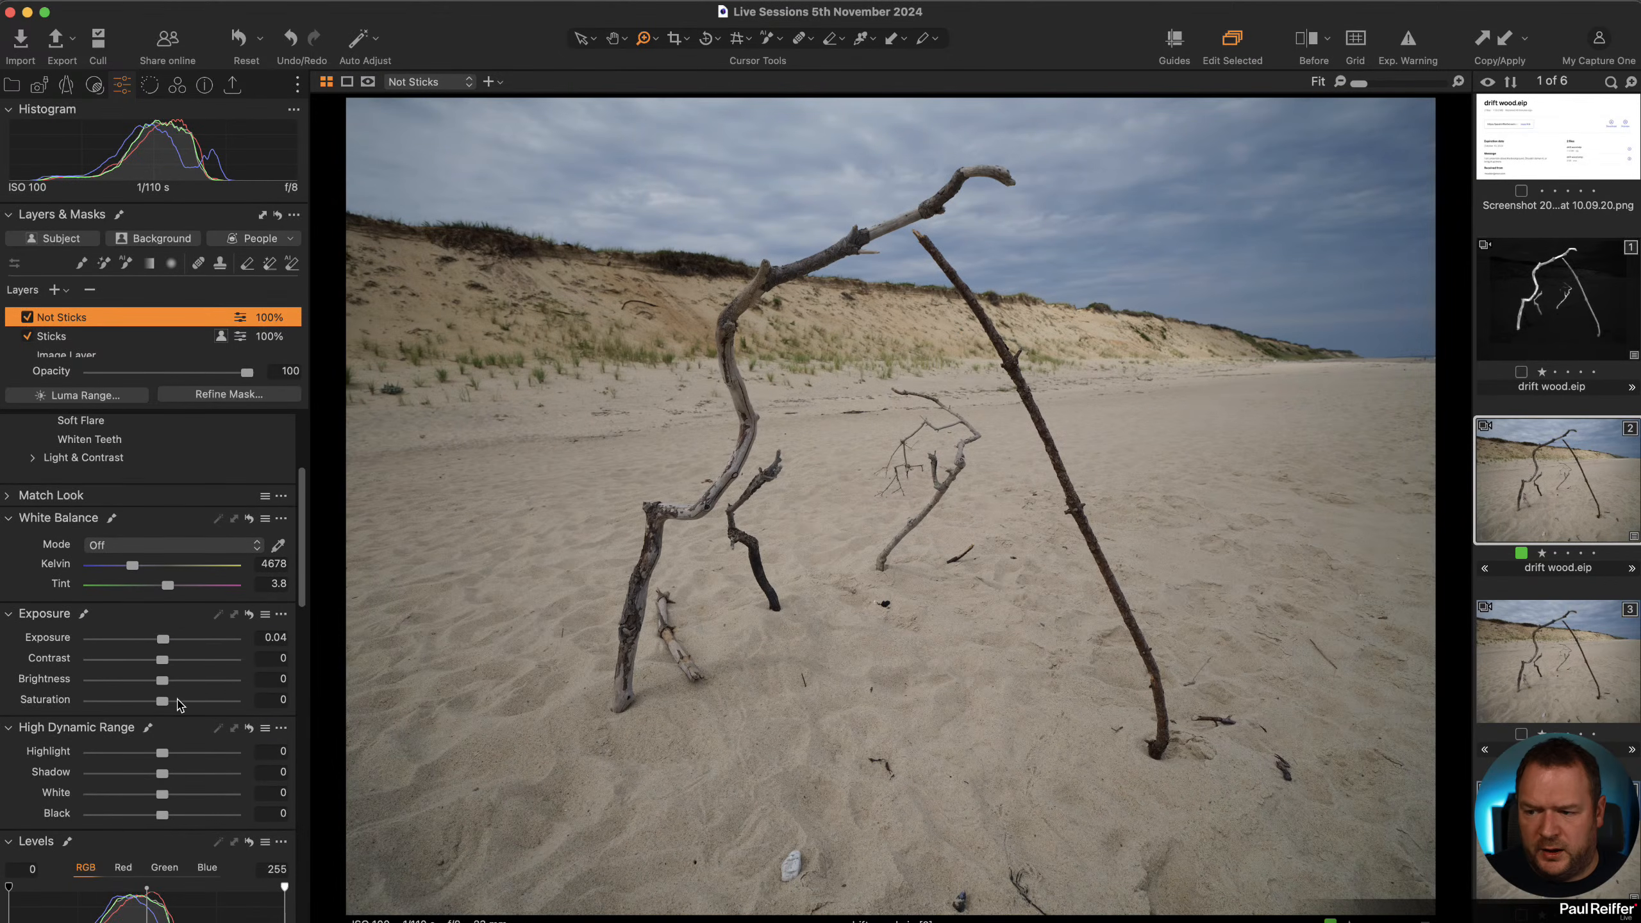
{"action": "left_click_drag", "start_coordinate": [163, 681], "coordinate": [182, 680]}
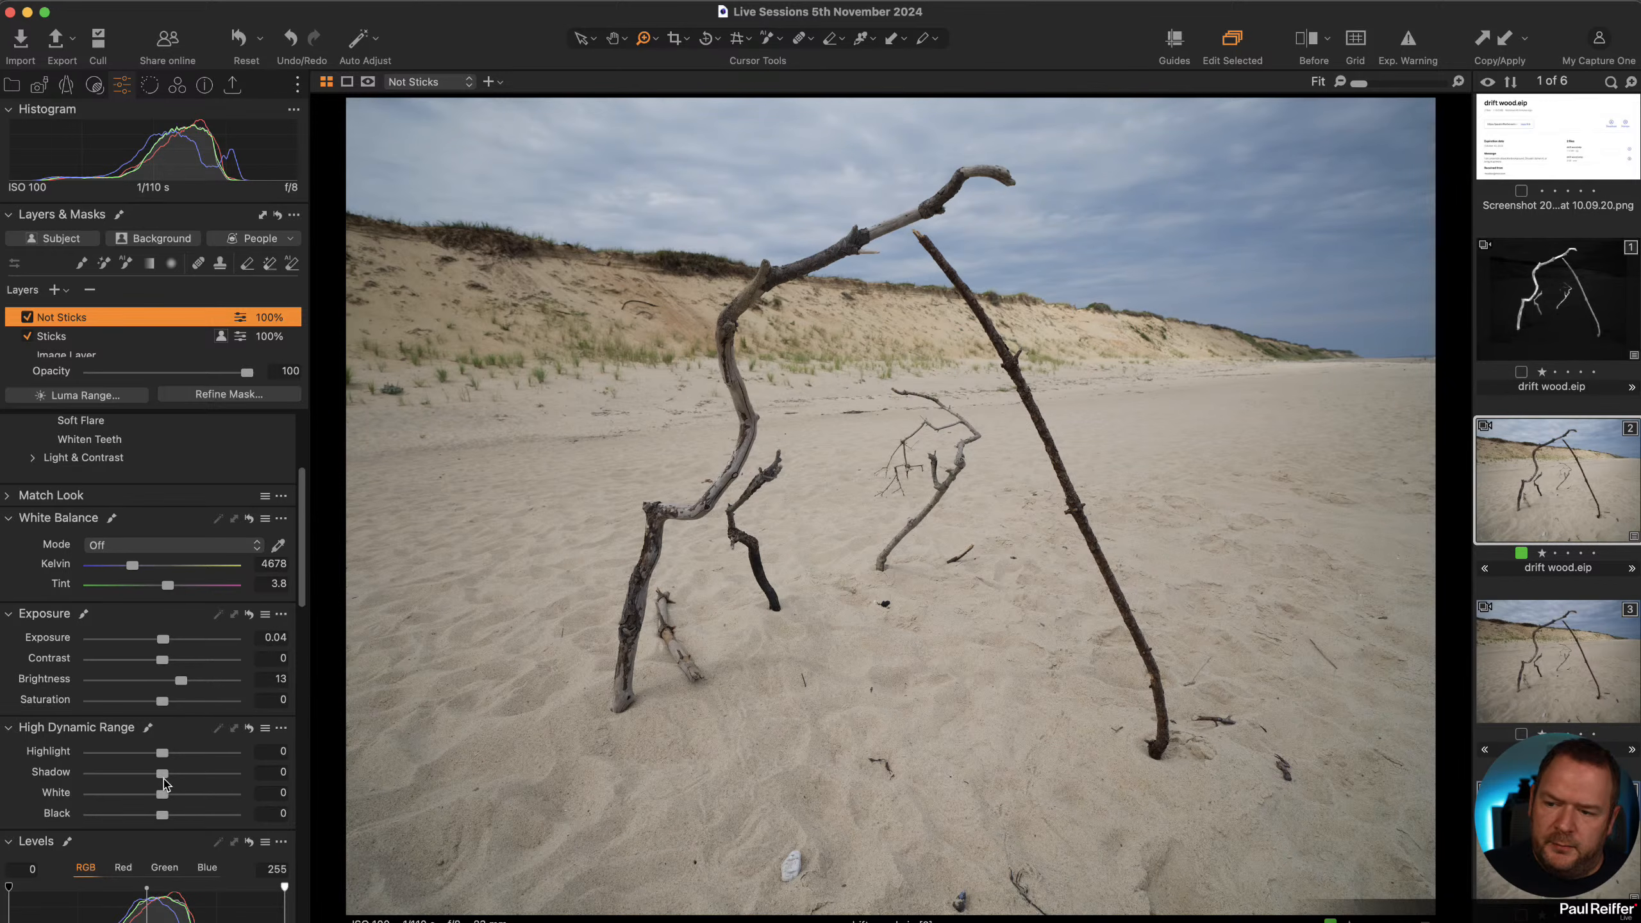
{"action": "left_click_drag", "start_coordinate": [161, 774], "coordinate": [179, 774]}
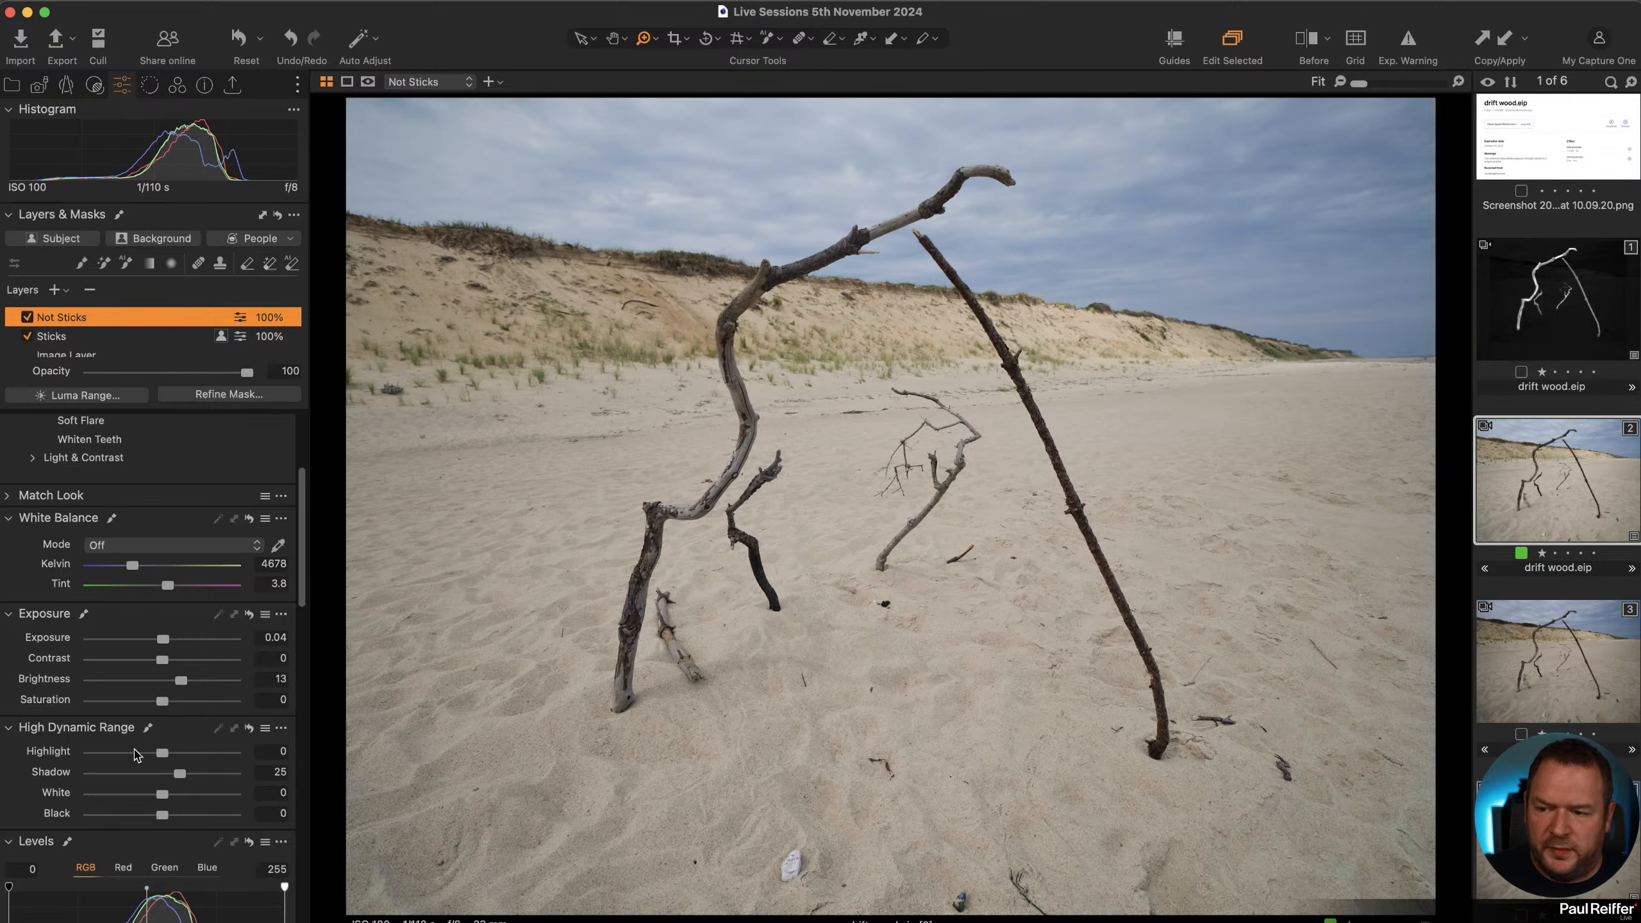
{"action": "left_click_drag", "start_coordinate": [182, 773], "coordinate": [194, 774]}
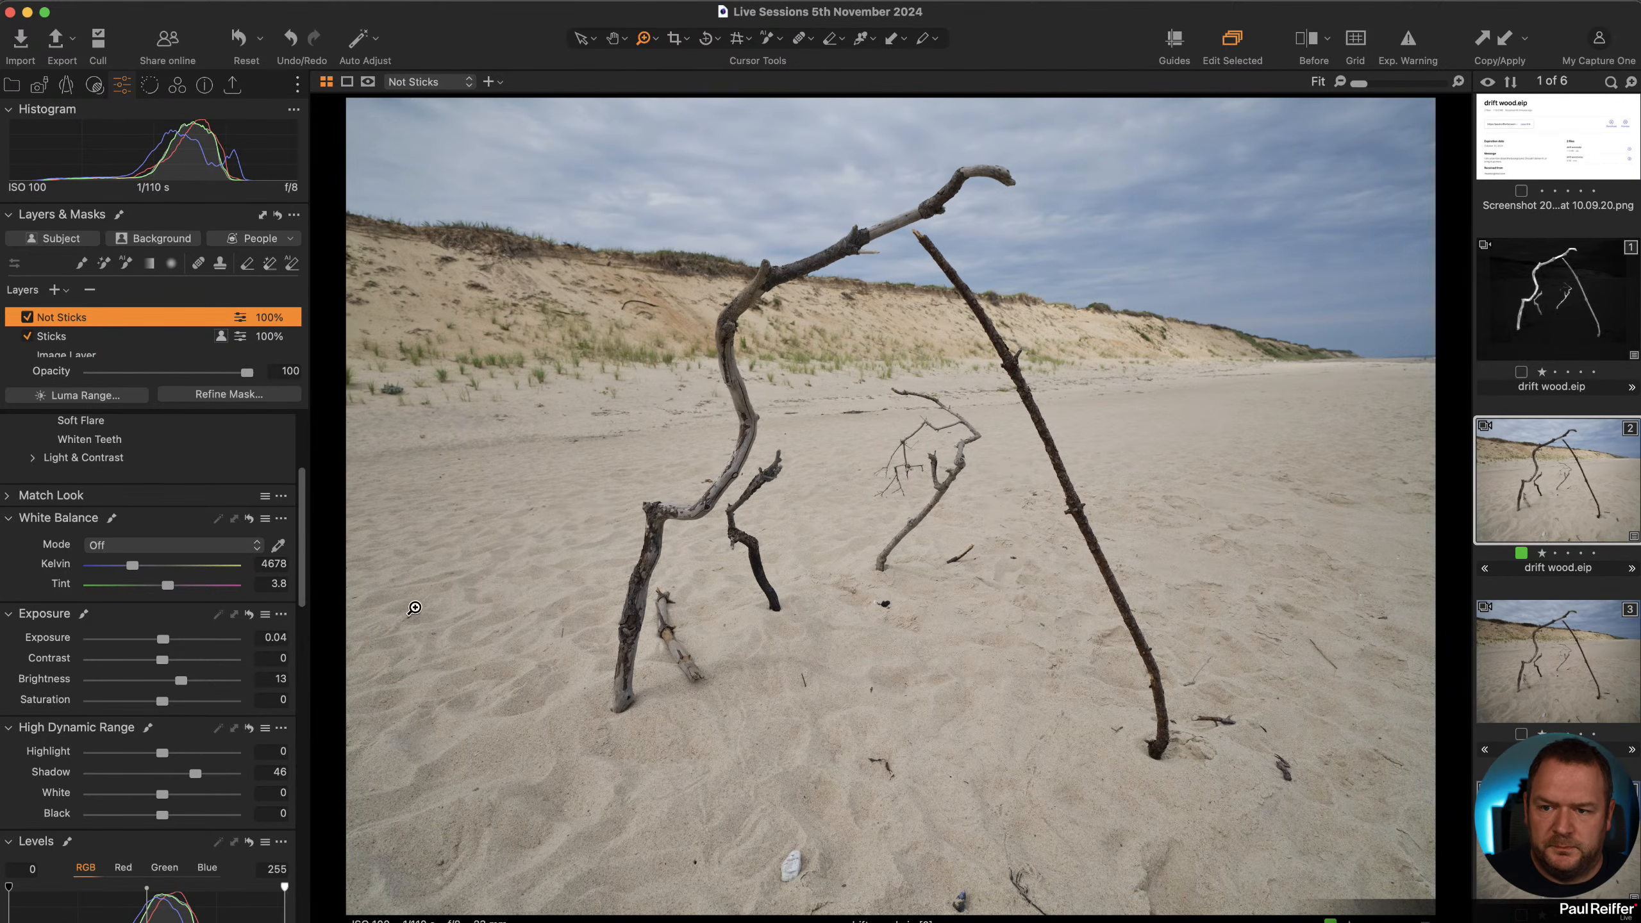
Crop the image to a 2x3 aspect ratio, trimming sand from the bottom.
{"action": "left_click", "coordinate": [673, 41]}
{"action": "left_click", "coordinate": [676, 41]}
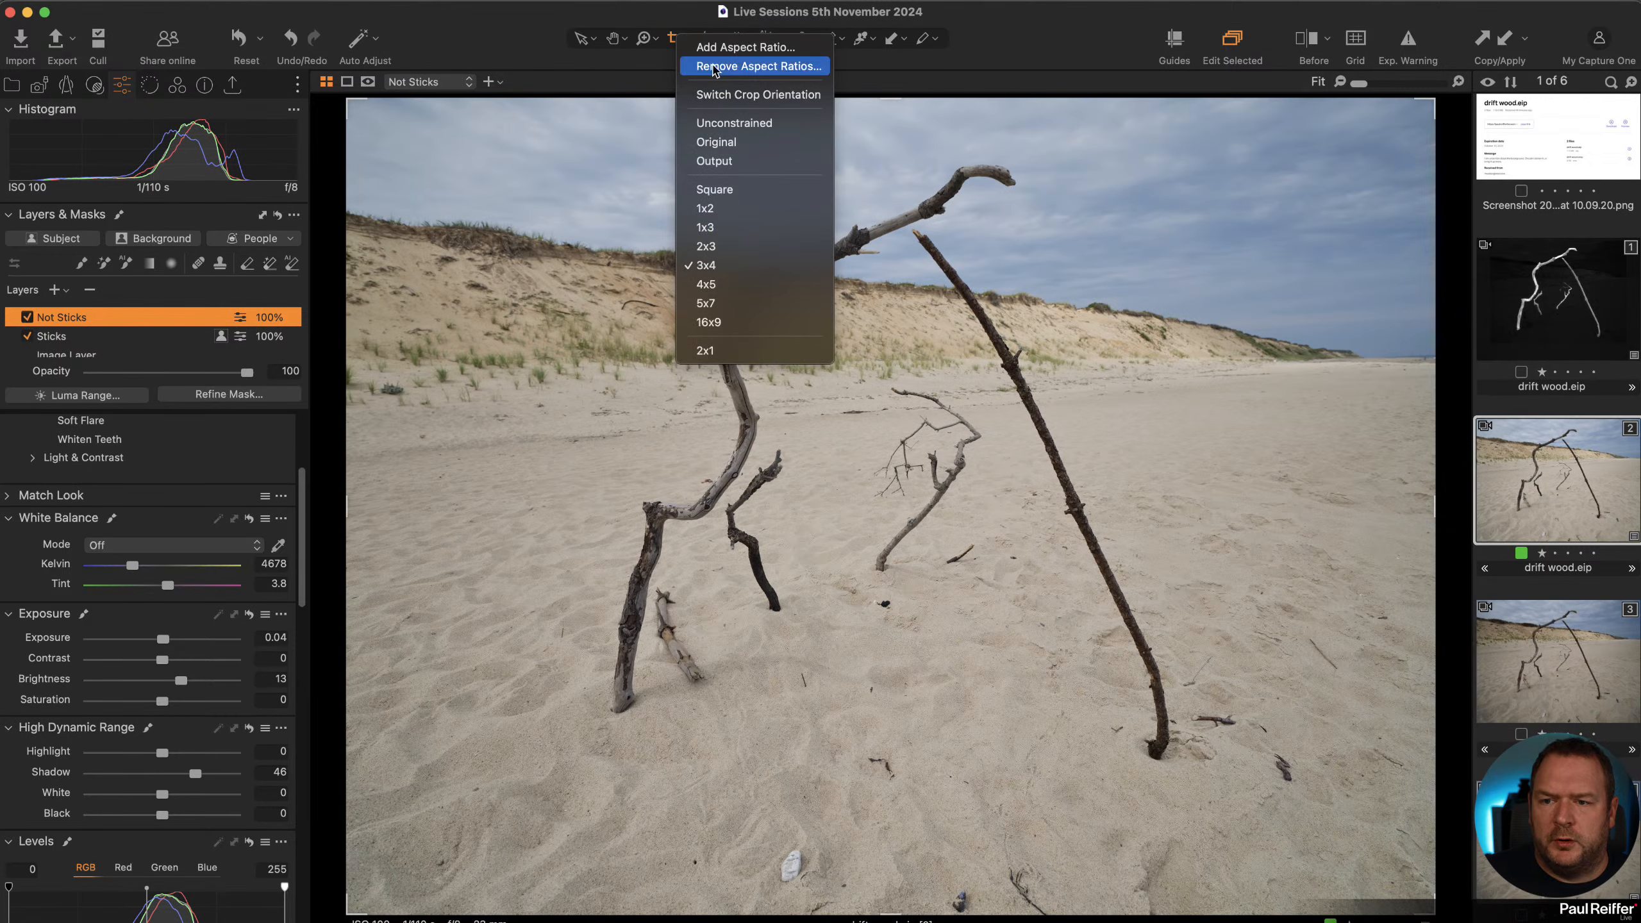
{"action": "left_click", "coordinate": [768, 244]}
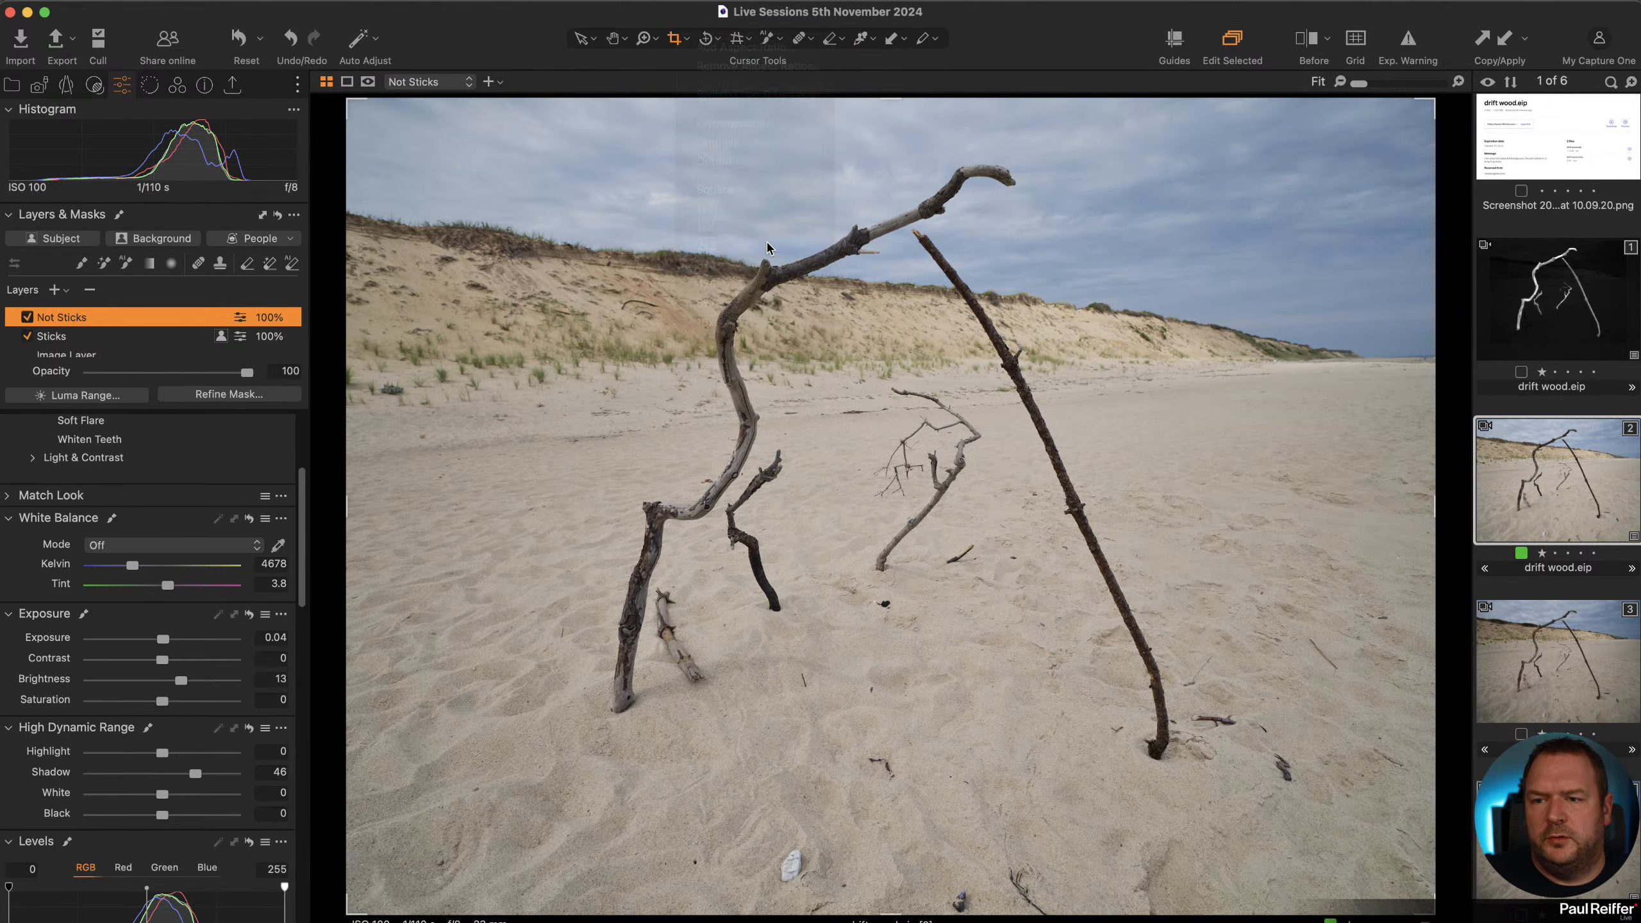
{"action": "left_click_drag", "start_coordinate": [1002, 765], "coordinate": [1008, 748]}
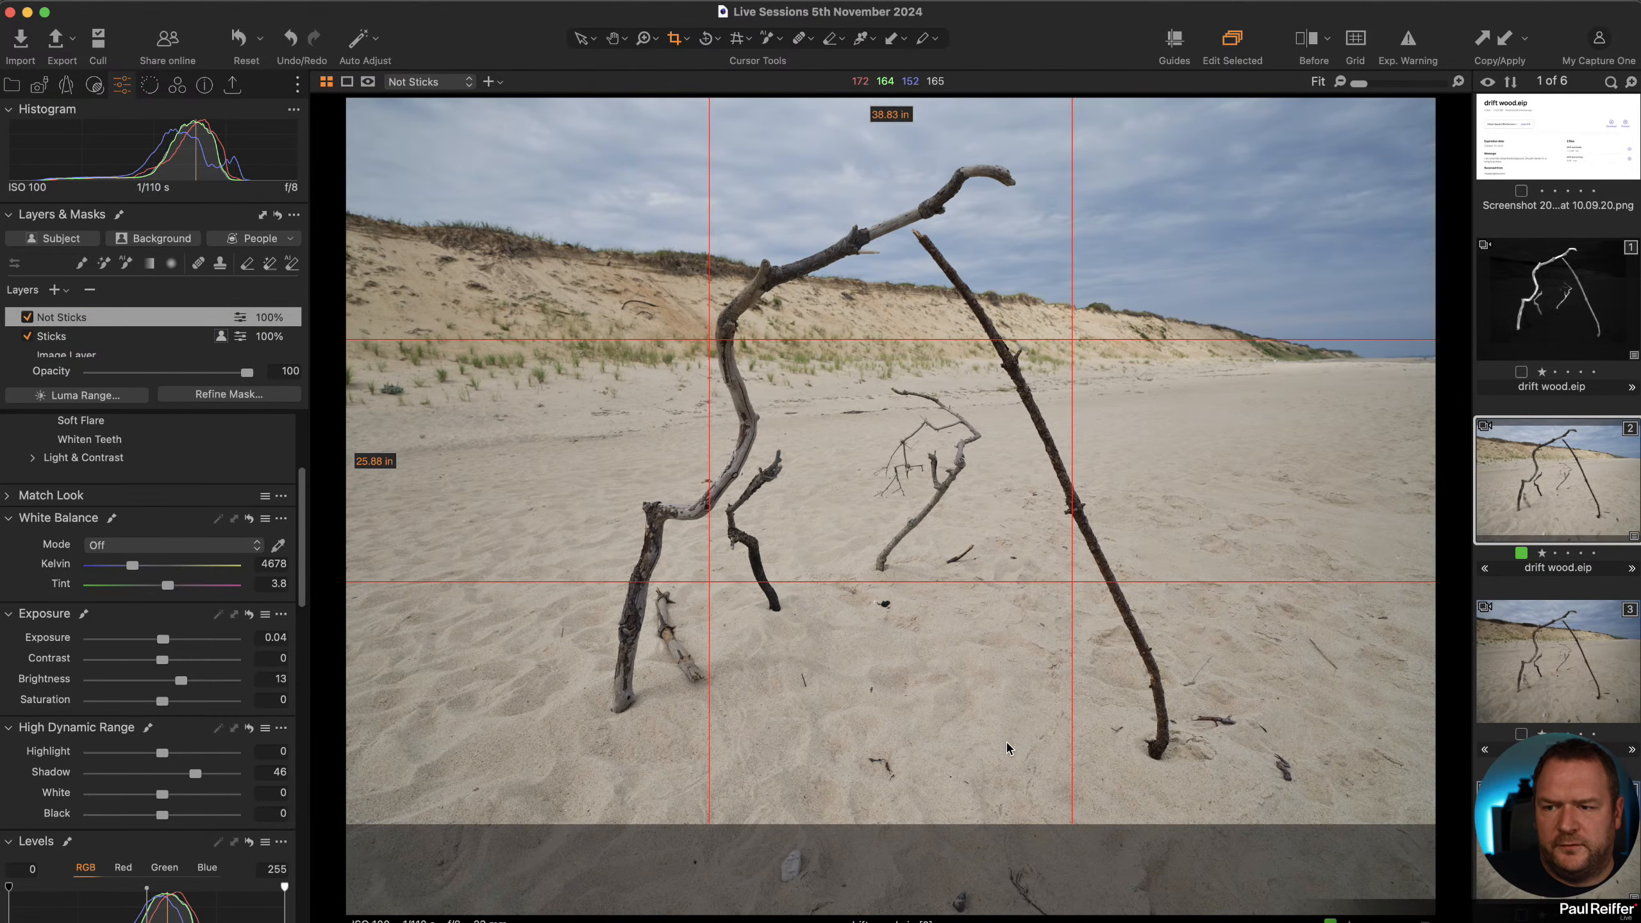
{"action": "left_click", "coordinate": [583, 39]}
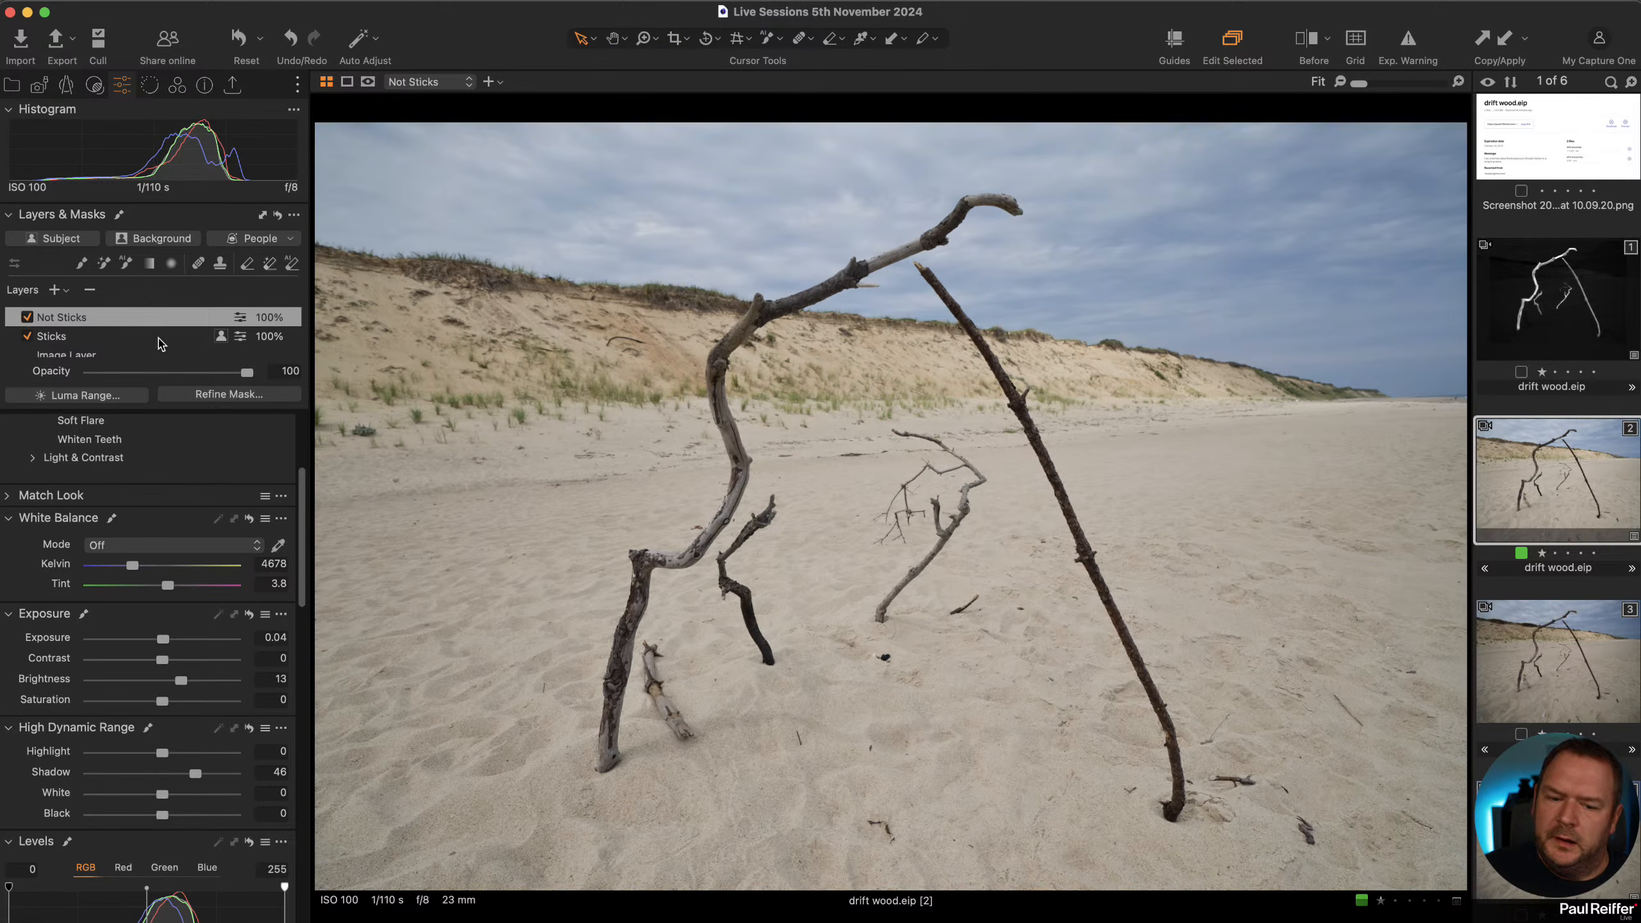
Paint the sky with the Deep Sky style brush.
{"action": "scroll", "coordinate": [83, 457], "scroll_direction": "up", "scroll_amount": 5}
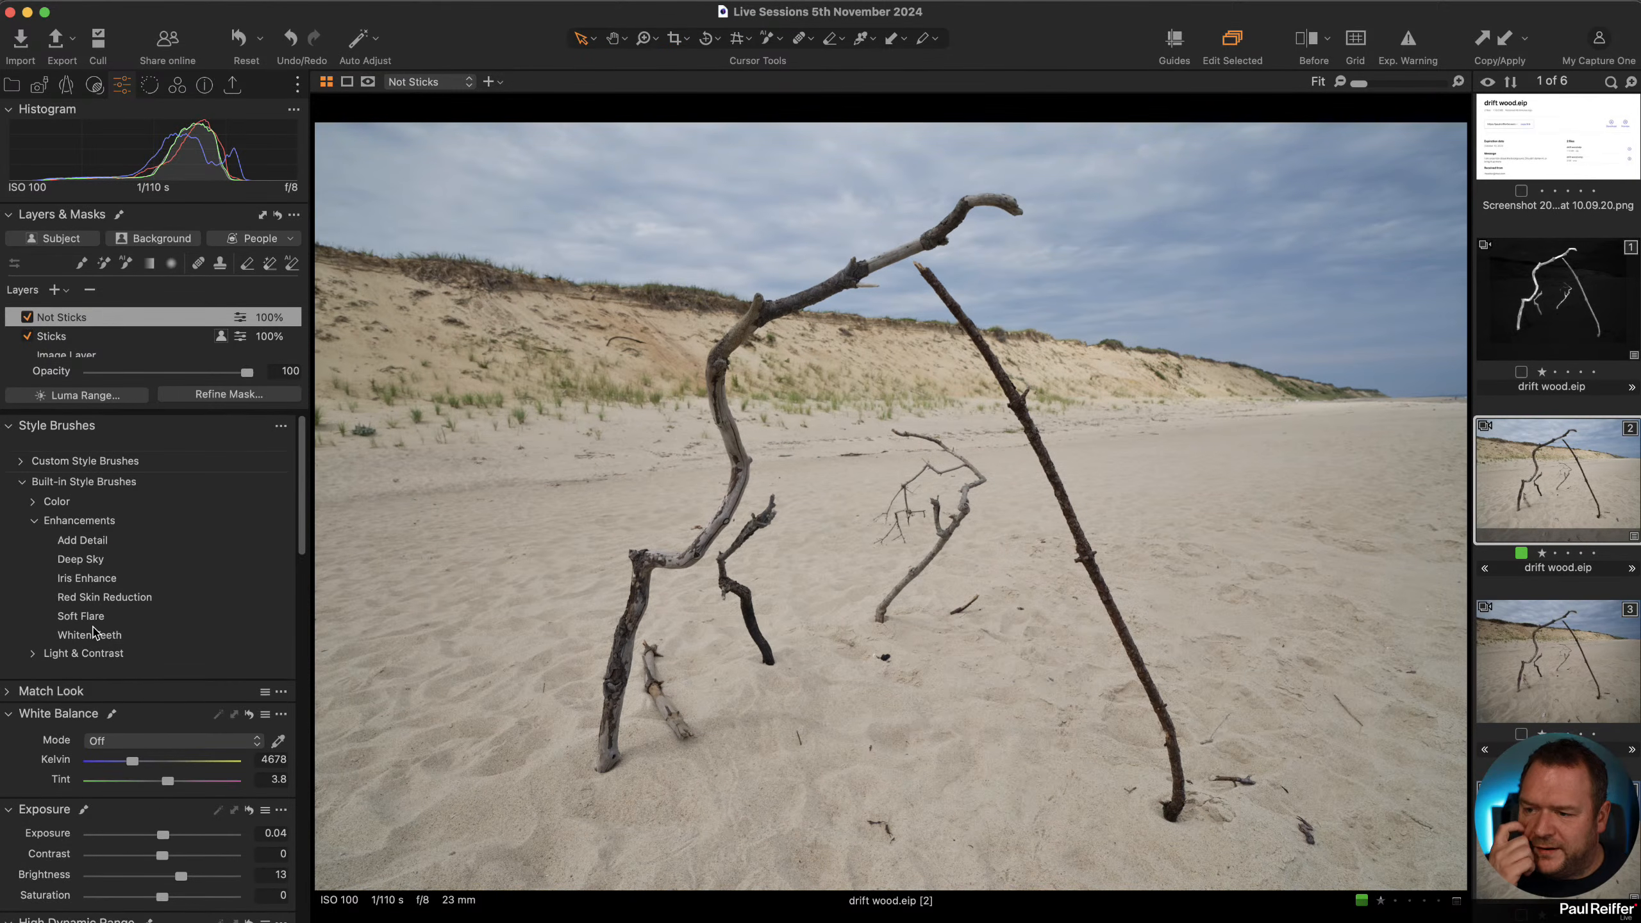
{"action": "left_click", "coordinate": [79, 559]}
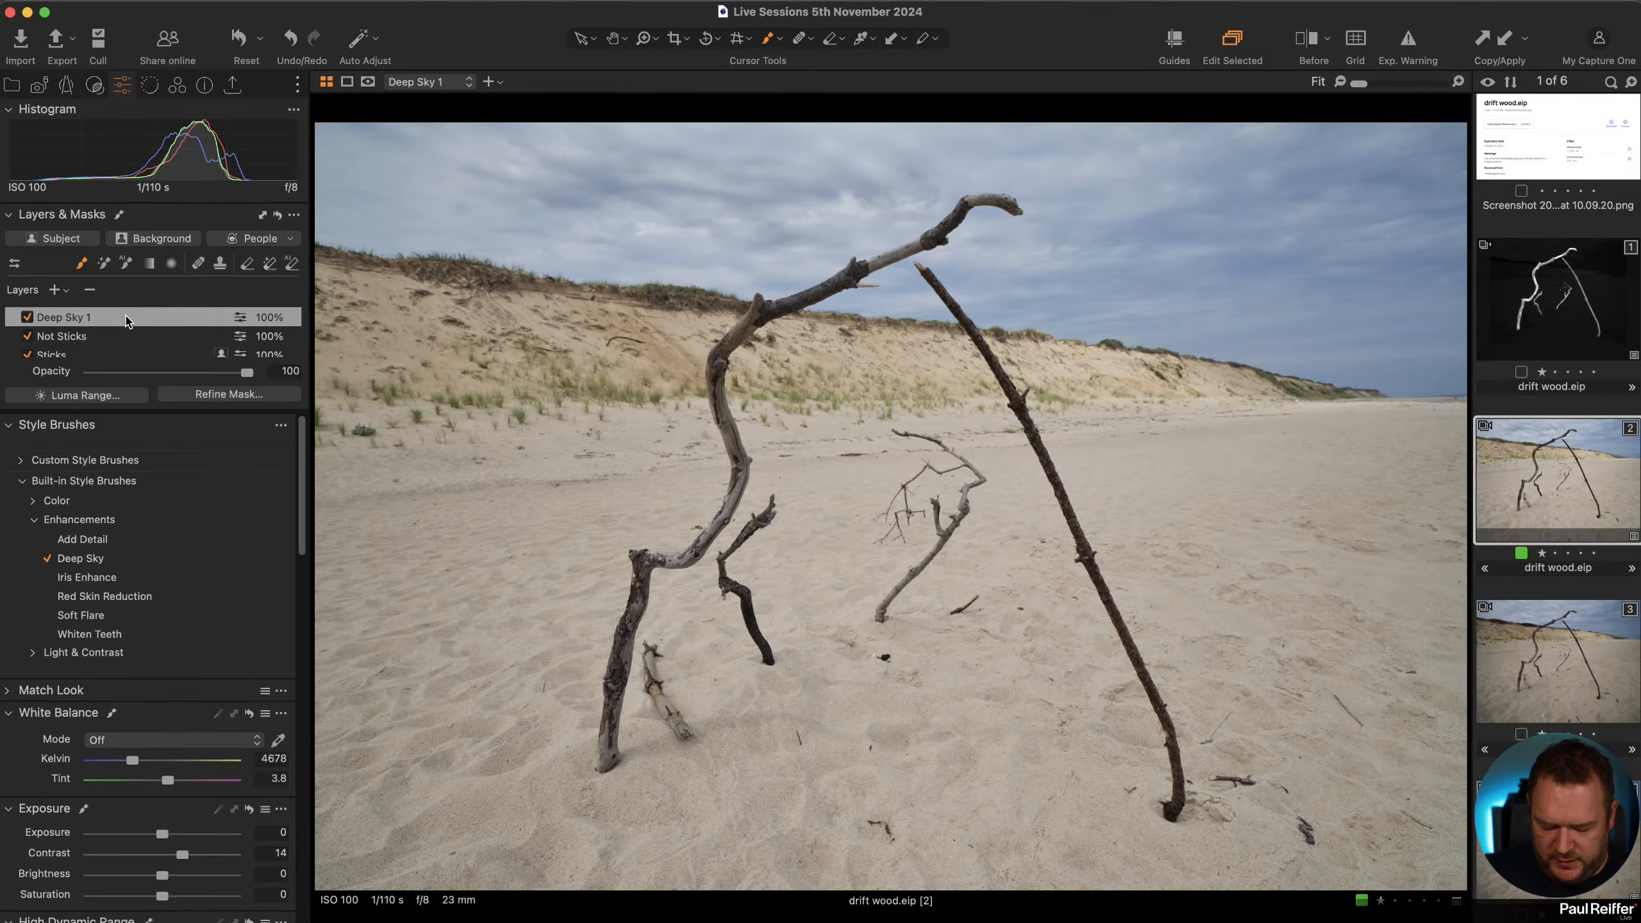
Inspect the Deep Sky layer's mask on its own and as a red overlay.
{"action": "key", "text": "alt+m"}
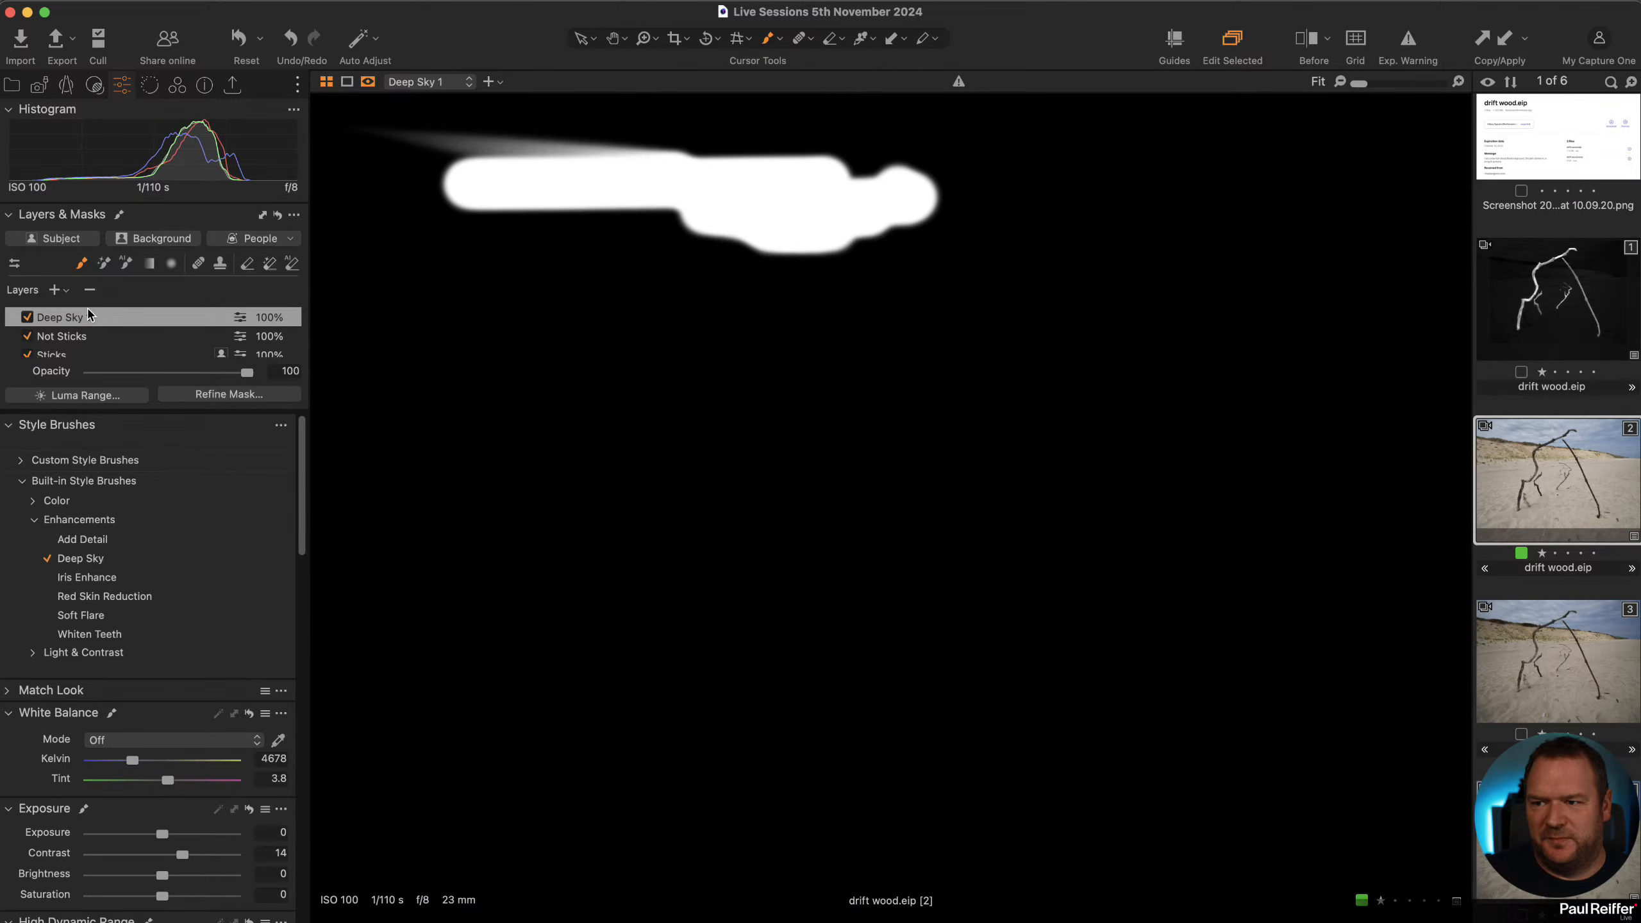
{"action": "right_click", "coordinate": [96, 318]}
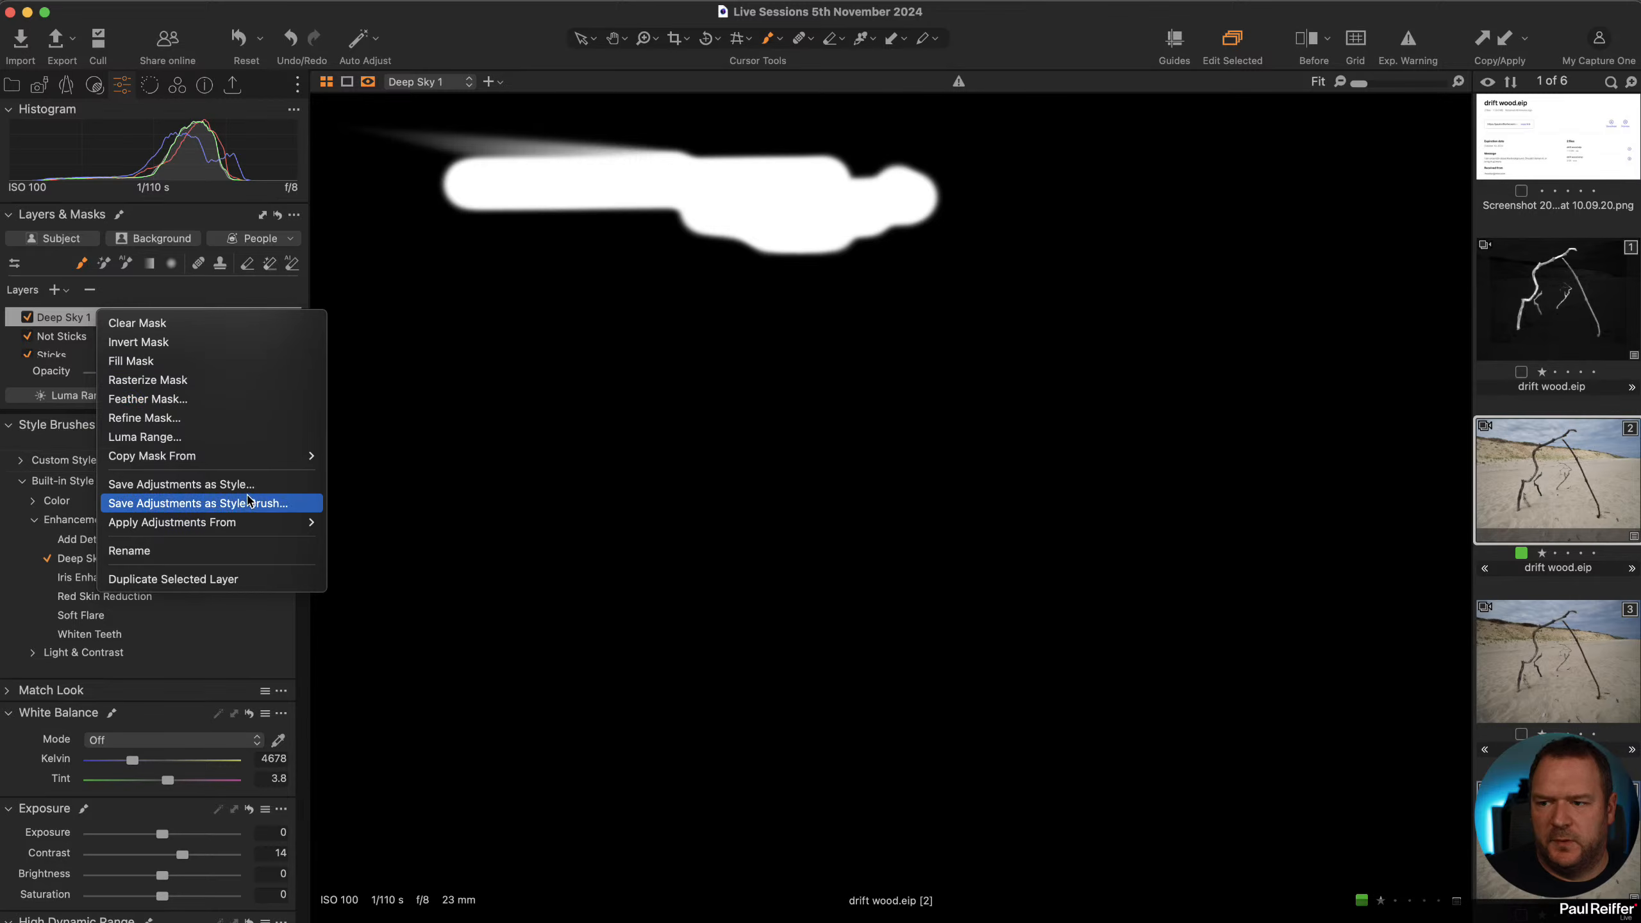
{"action": "mouse_move", "coordinate": [253, 458]}
{"action": "left_click", "coordinate": [361, 476]}
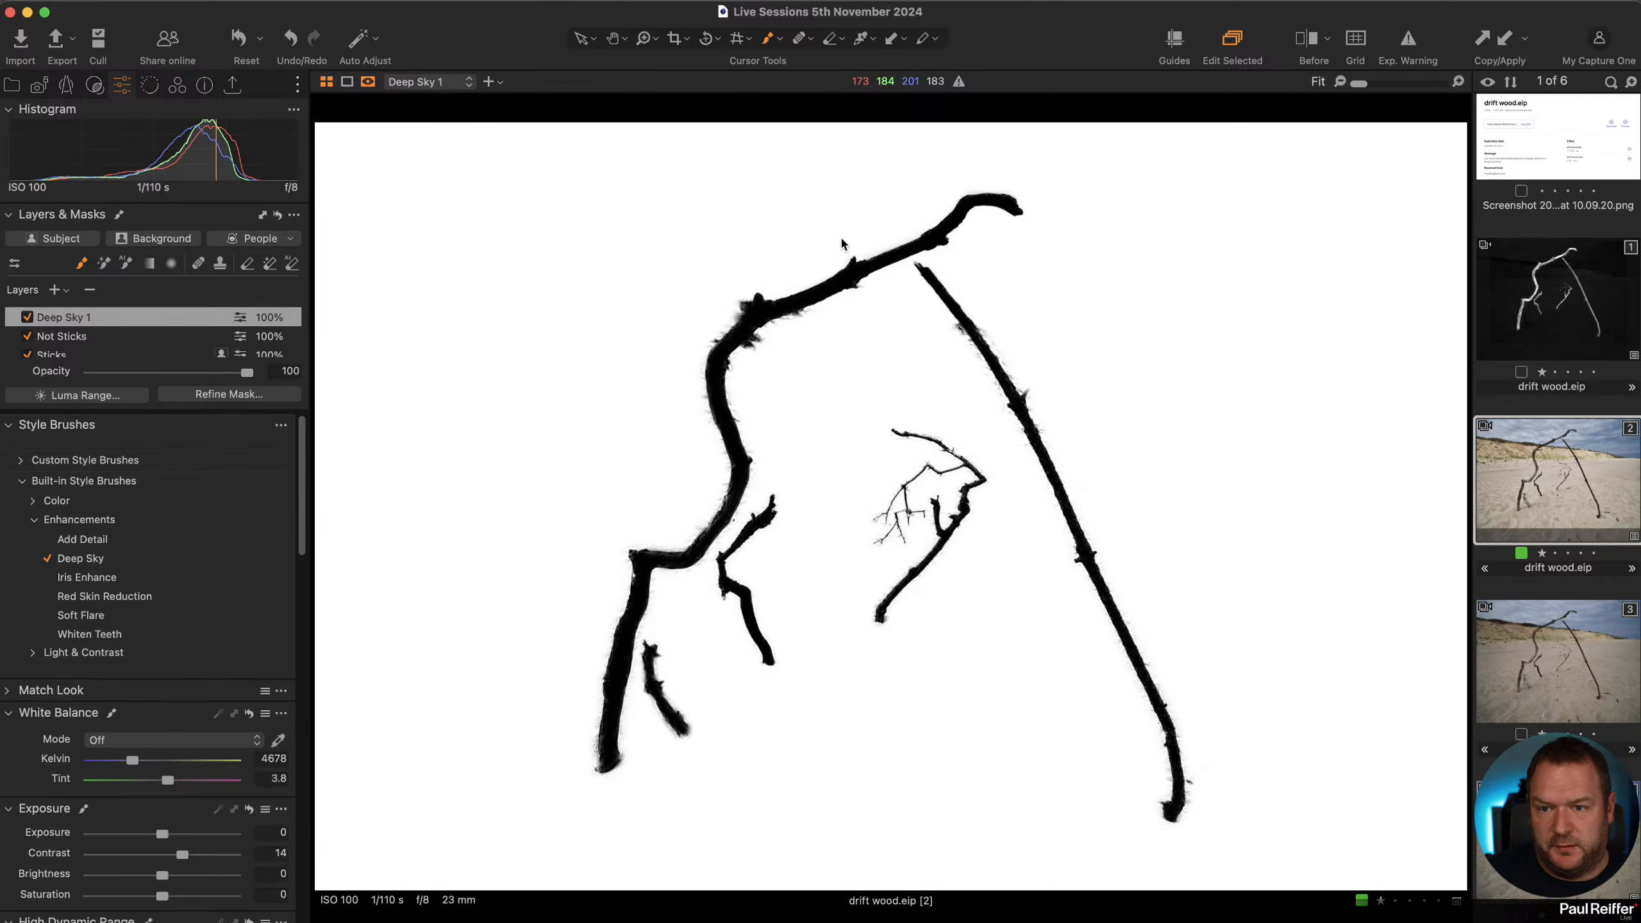
{"action": "key", "text": "m"}
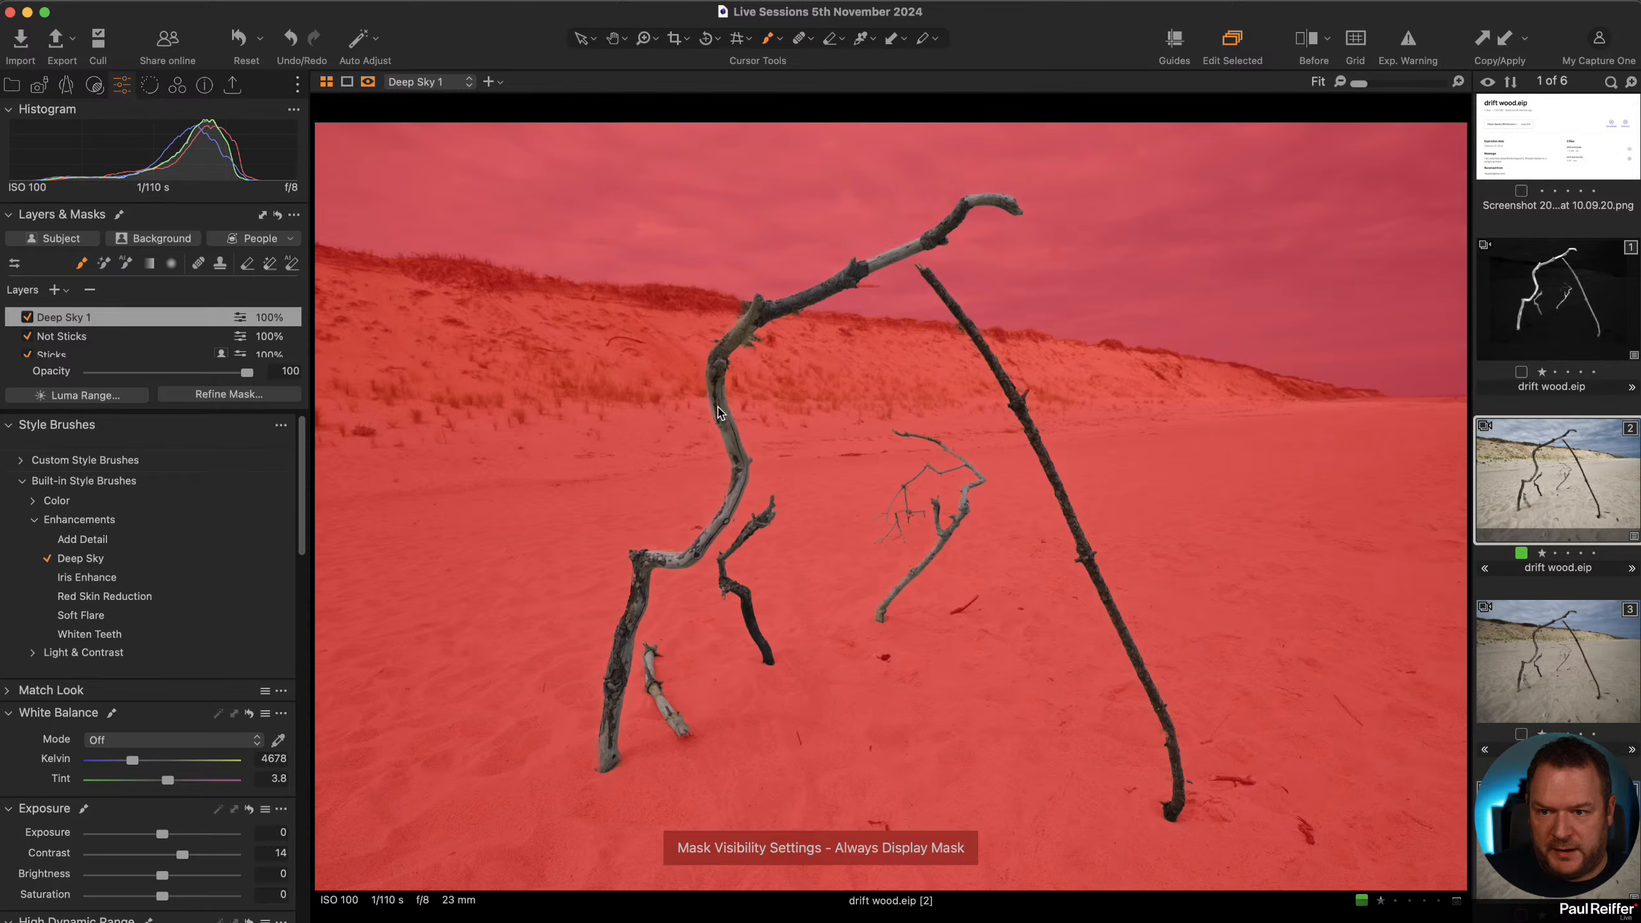
{"action": "key", "text": "m"}
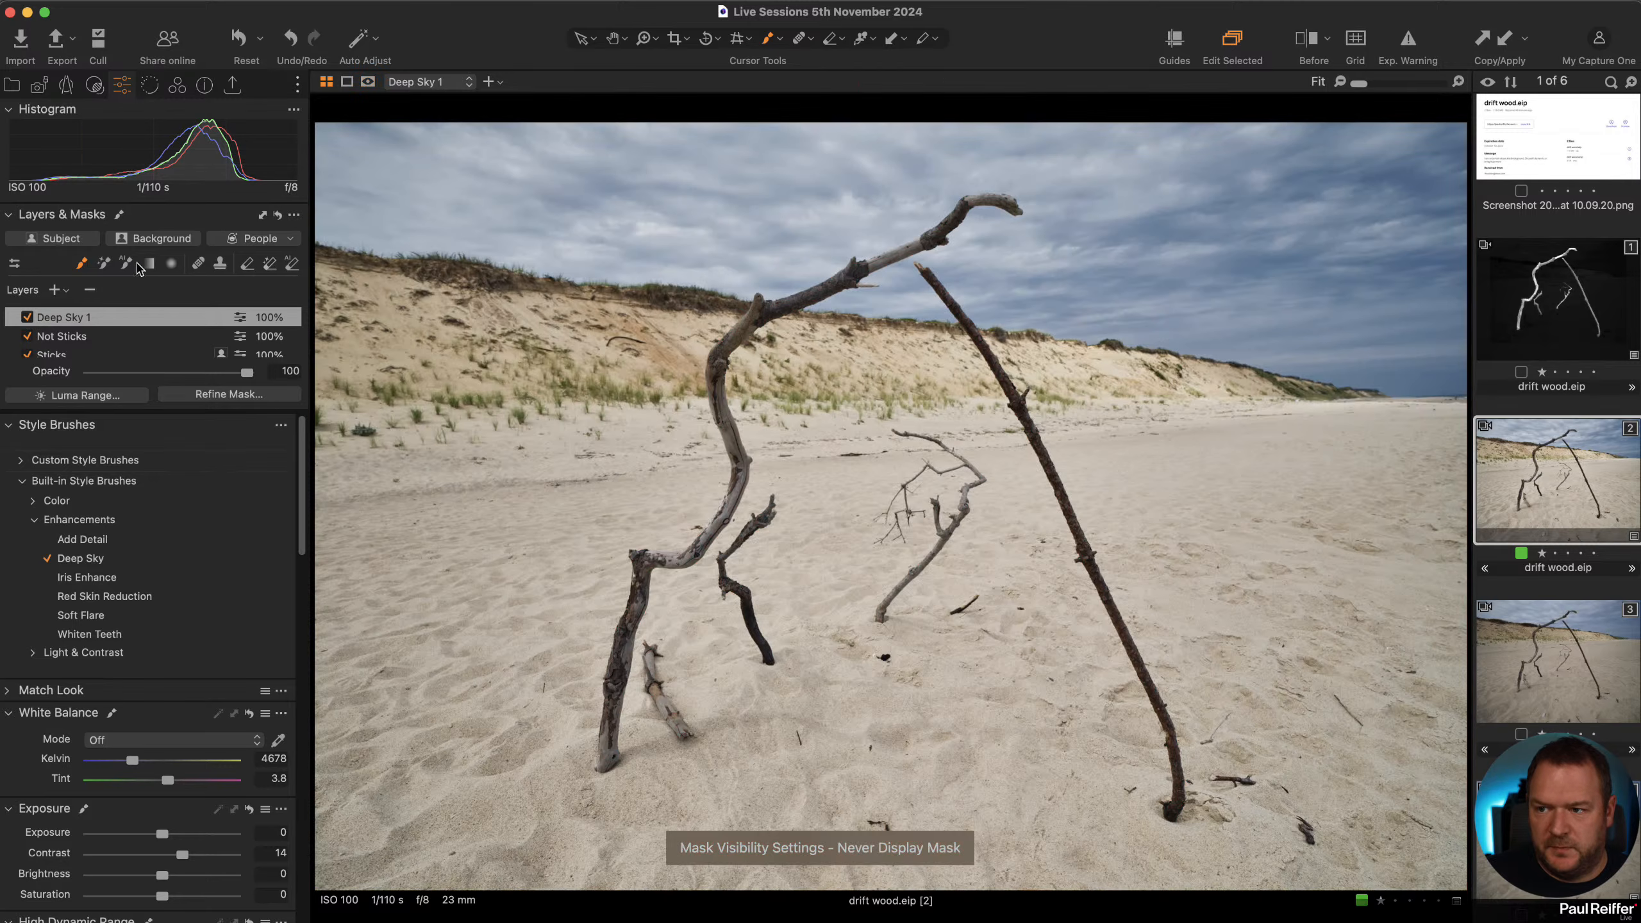
Erase the stray mask patches on the sand from the Deep Sky layer's mask.
{"action": "left_click", "coordinate": [293, 264]}
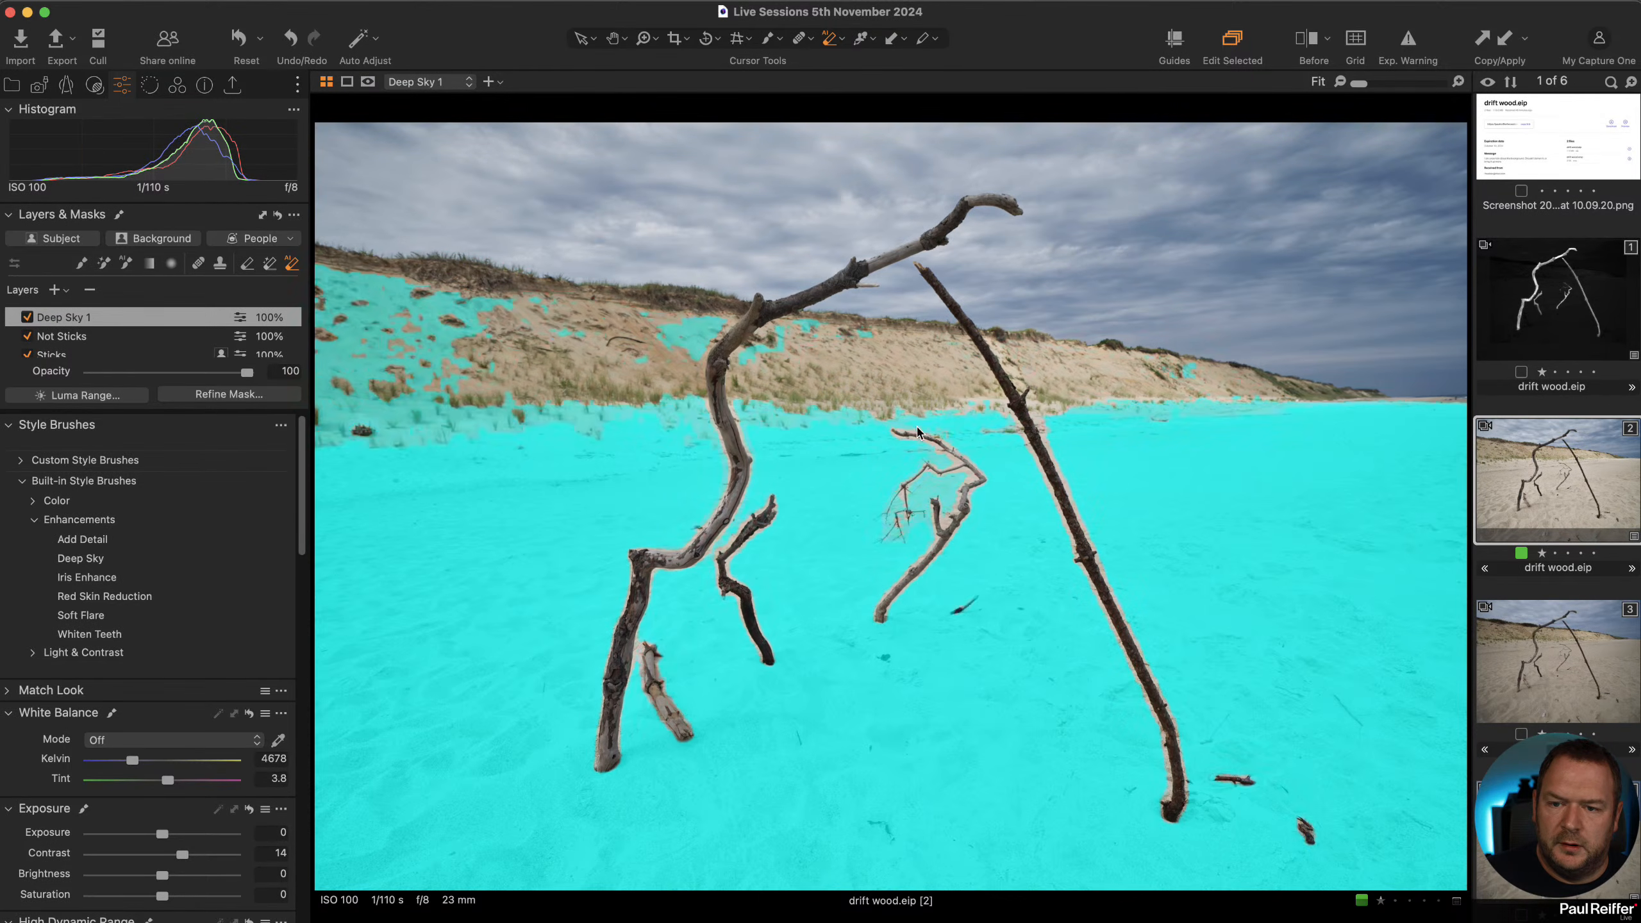
{"action": "left_click", "coordinate": [859, 431]}
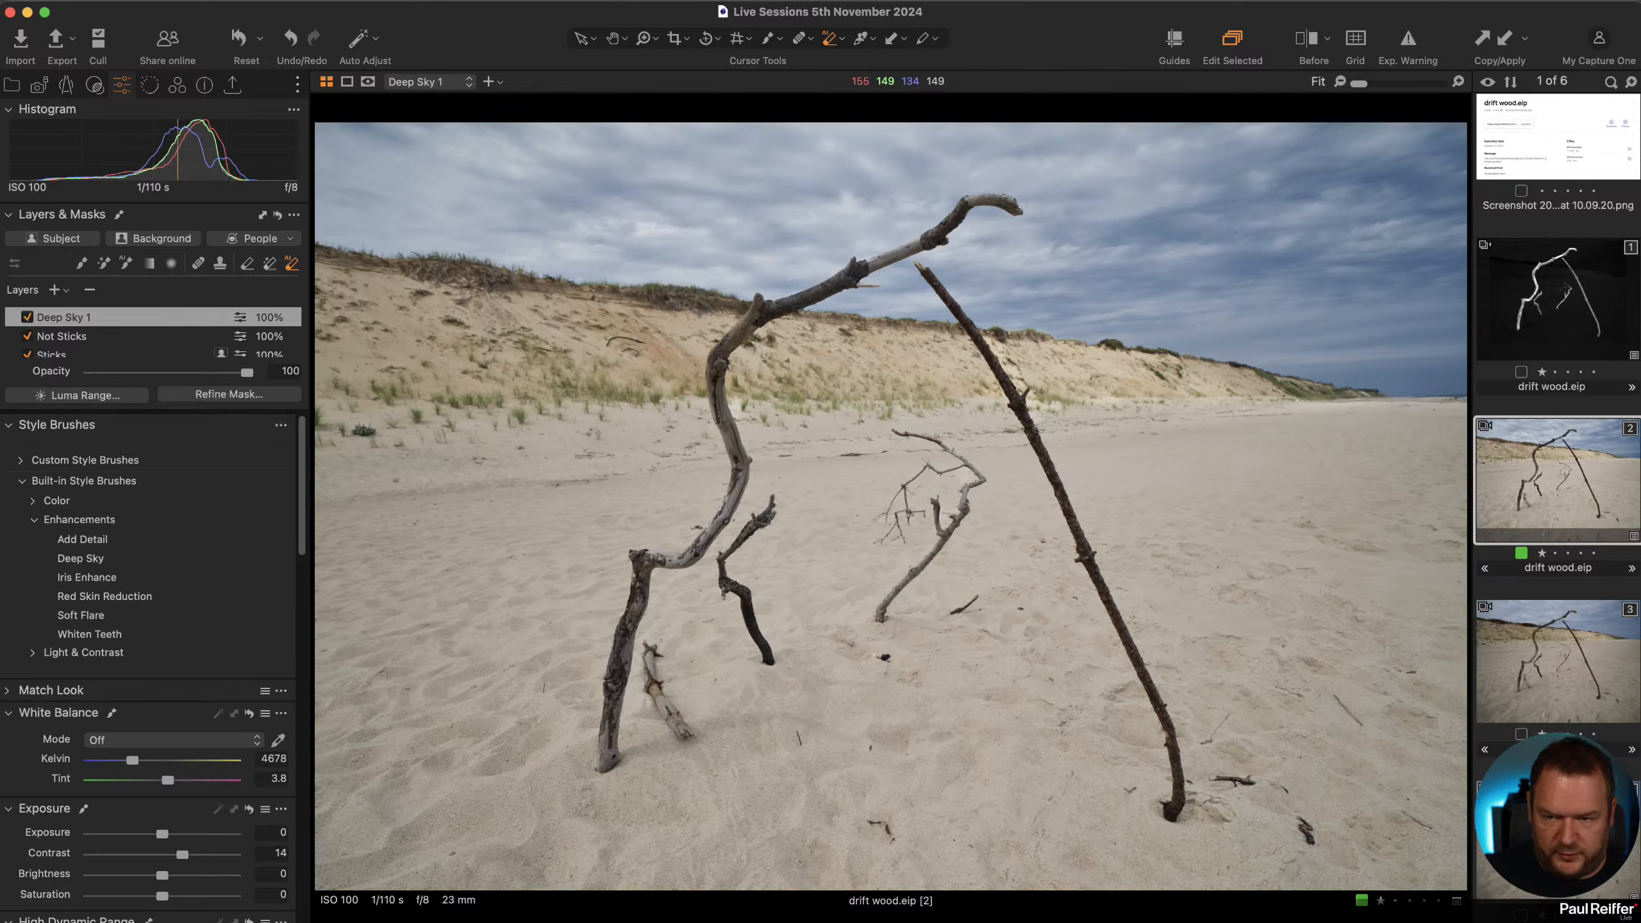
{"action": "key", "text": "m"}
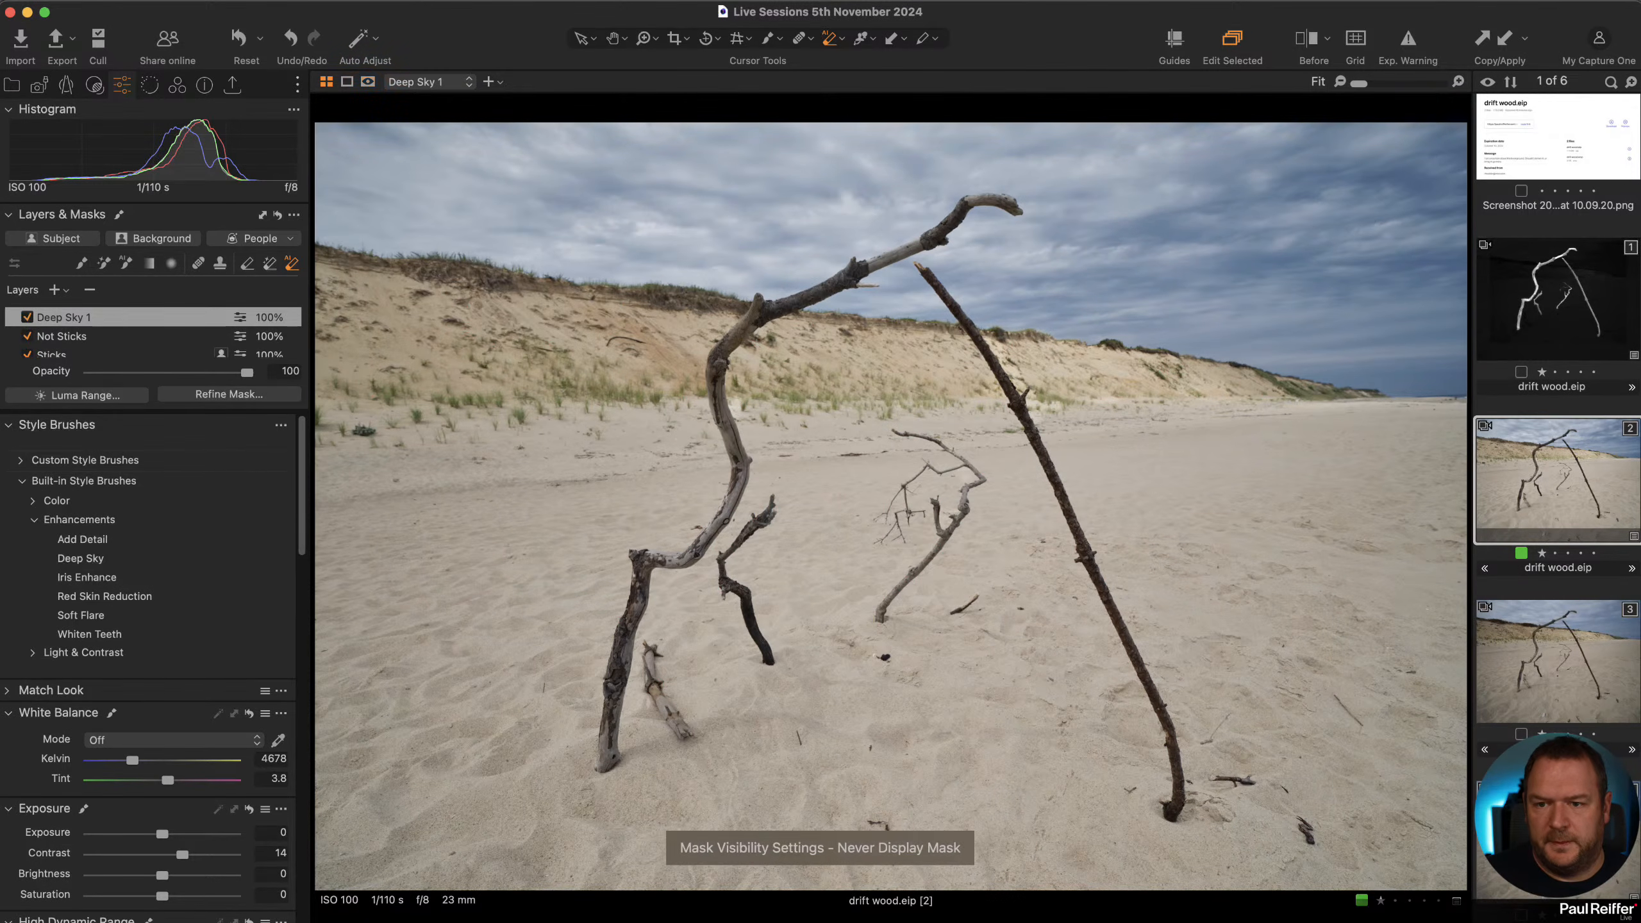
{"action": "key", "text": "alt+m"}
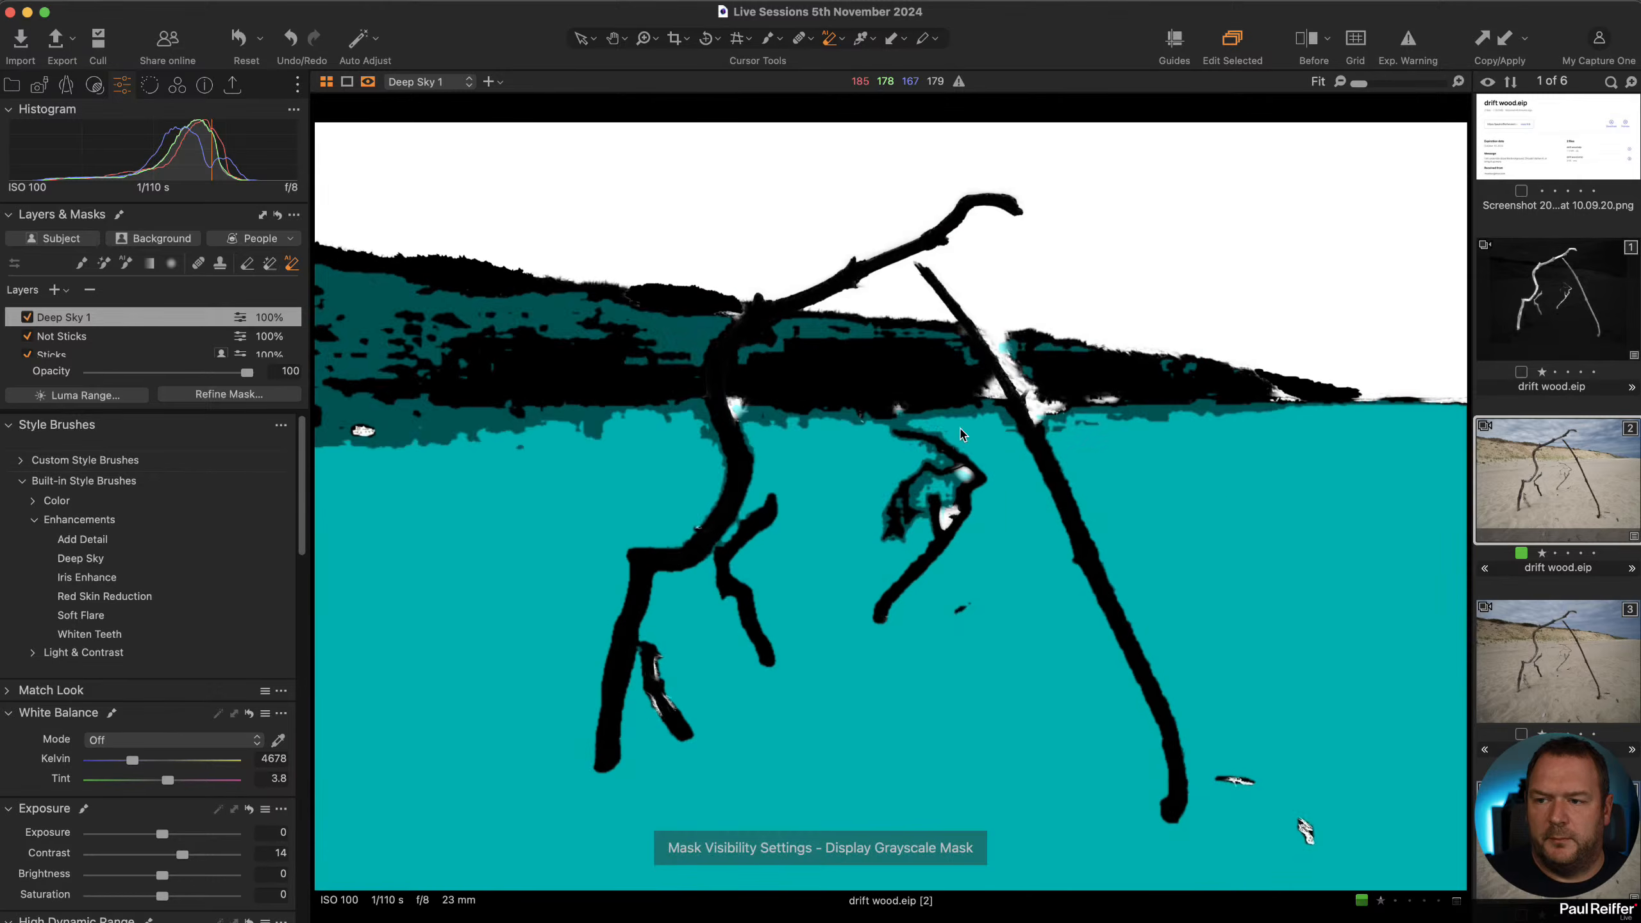
{"action": "key", "text": "e"}
{"action": "right_click", "coordinate": [793, 388]}
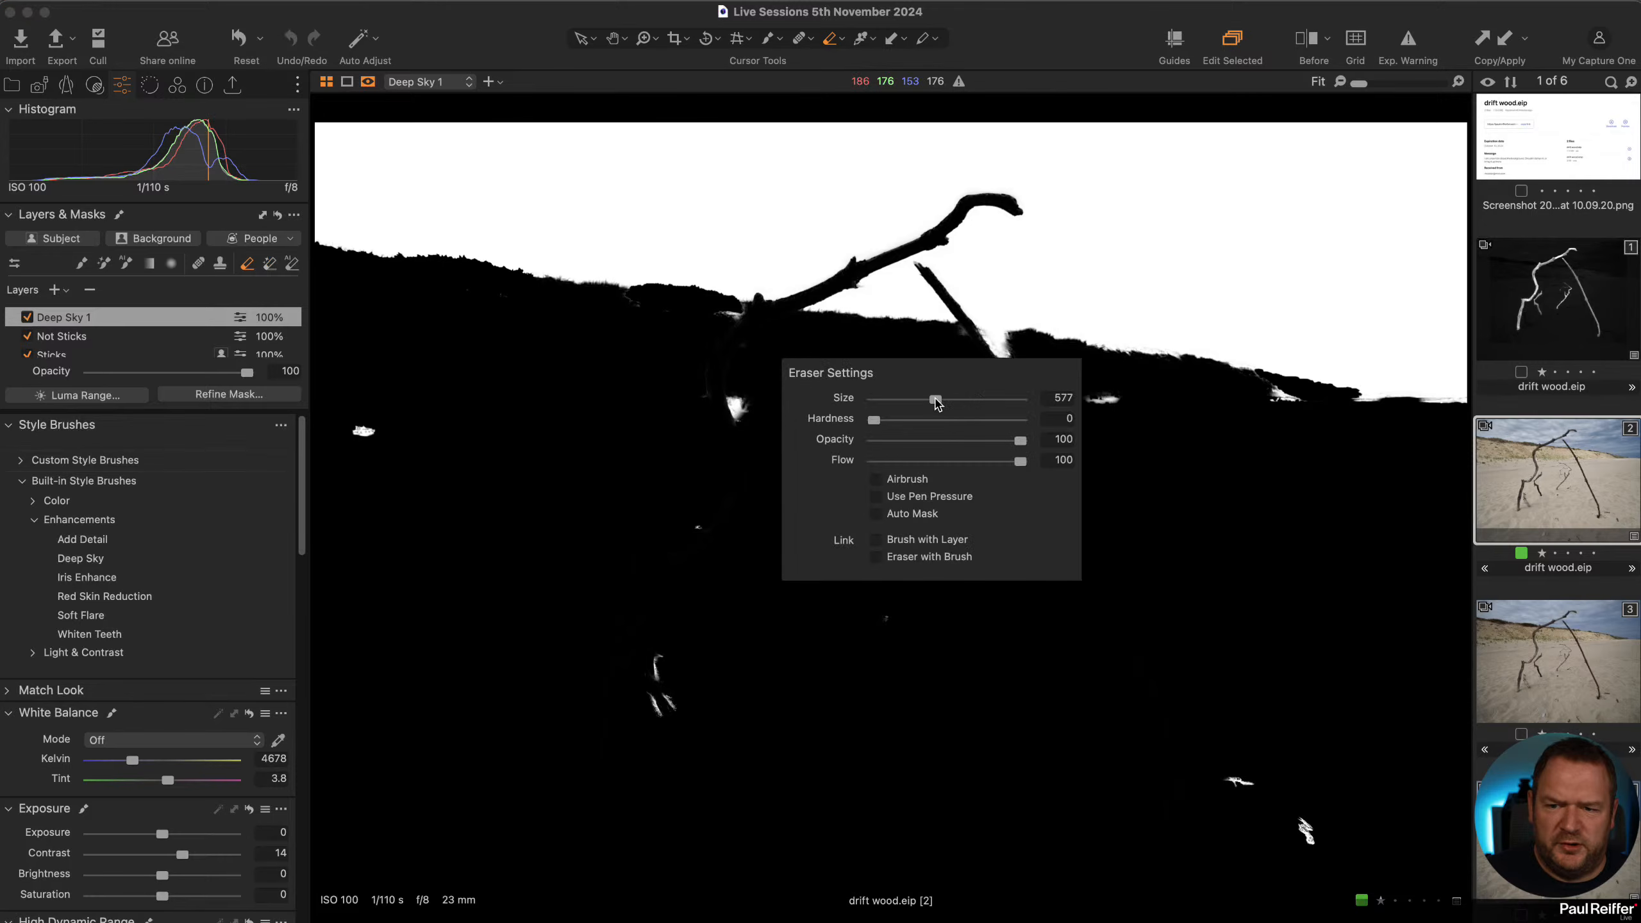
{"action": "mouse_move", "coordinate": [936, 399]}
{"action": "left_mouse_down"}
{"action": "mouse_move", "coordinate": [906, 420]}
{"action": "mouse_move", "coordinate": [971, 419]}
{"action": "mouse_move", "coordinate": [1008, 374]}
{"action": "mouse_move", "coordinate": [973, 368]}
{"action": "mouse_move", "coordinate": [1010, 378]}
{"action": "mouse_move", "coordinate": [929, 349]}
{"action": "mouse_move", "coordinate": [1036, 373]}
{"action": "mouse_move", "coordinate": [890, 396]}
{"action": "mouse_move", "coordinate": [971, 417]}
{"action": "mouse_move", "coordinate": [1366, 429]}
{"action": "mouse_move", "coordinate": [1280, 416]}
{"action": "mouse_move", "coordinate": [911, 469]}
{"action": "mouse_move", "coordinate": [796, 538]}
{"action": "mouse_move", "coordinate": [871, 491]}
{"action": "mouse_move", "coordinate": [834, 413]}
{"action": "mouse_move", "coordinate": [547, 373]}
{"action": "mouse_move", "coordinate": [434, 434]}
{"action": "mouse_move", "coordinate": [725, 486]}
{"action": "mouse_move", "coordinate": [410, 593]}
{"action": "mouse_move", "coordinate": [840, 758]}
{"action": "left_mouse_up"}
{"action": "mouse_move", "coordinate": [1310, 754]}
{"action": "left_mouse_down"}
{"action": "mouse_move", "coordinate": [1238, 794]}
{"action": "mouse_move", "coordinate": [1302, 816]}
{"action": "left_mouse_up"}
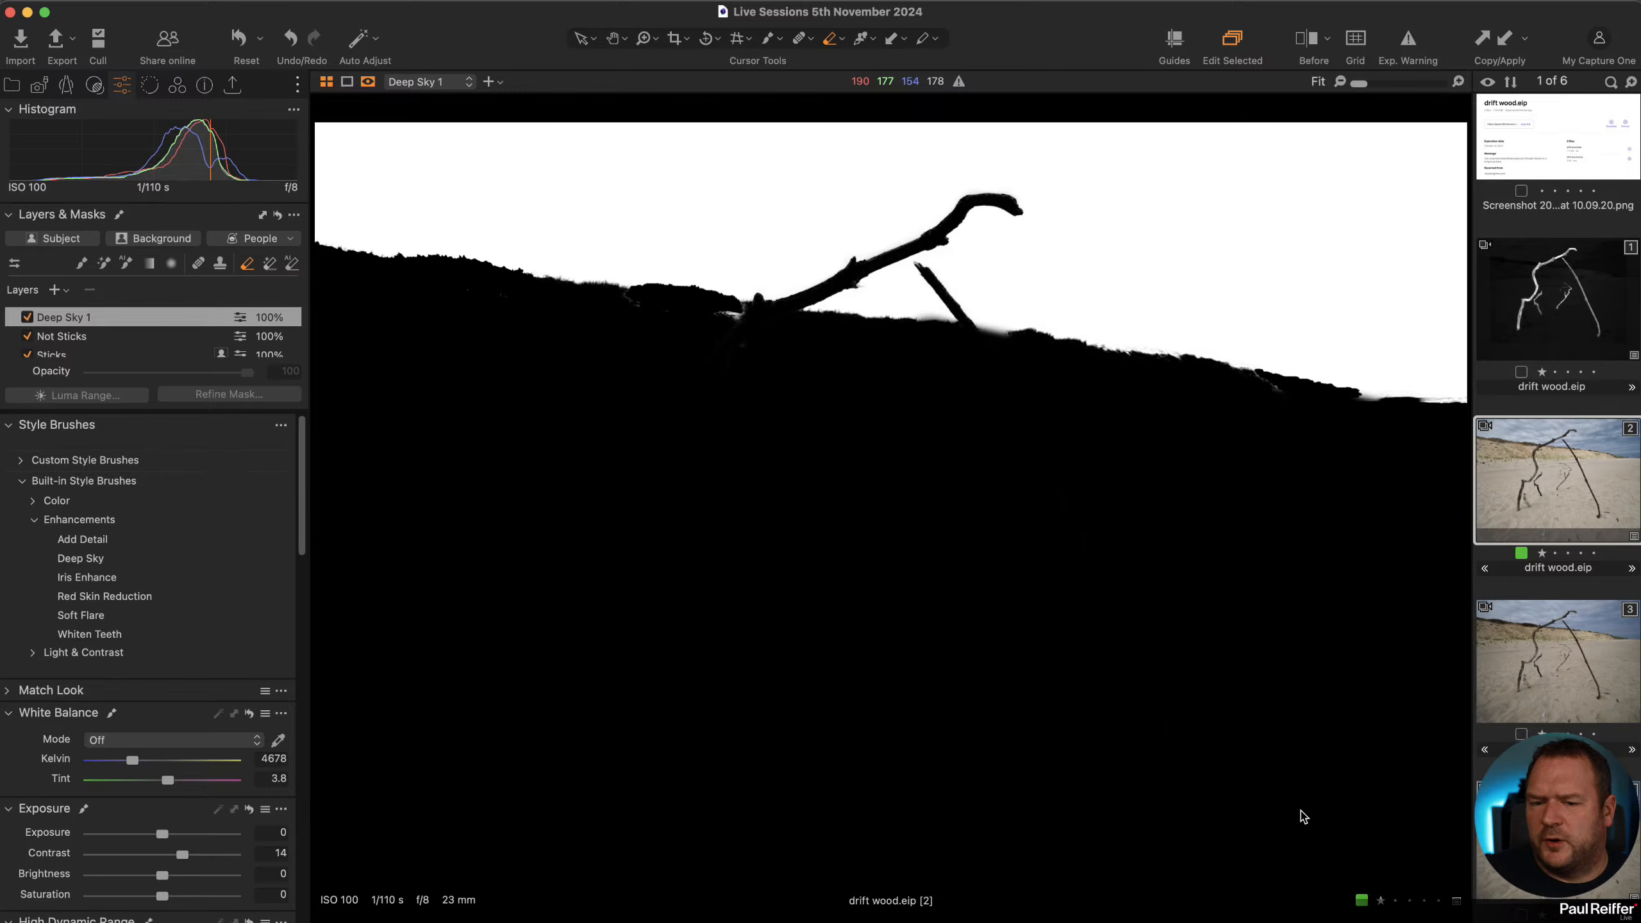
Extend the Deep Sky mask along the horizon on the right with the magic brush.
{"action": "key", "text": "m"}
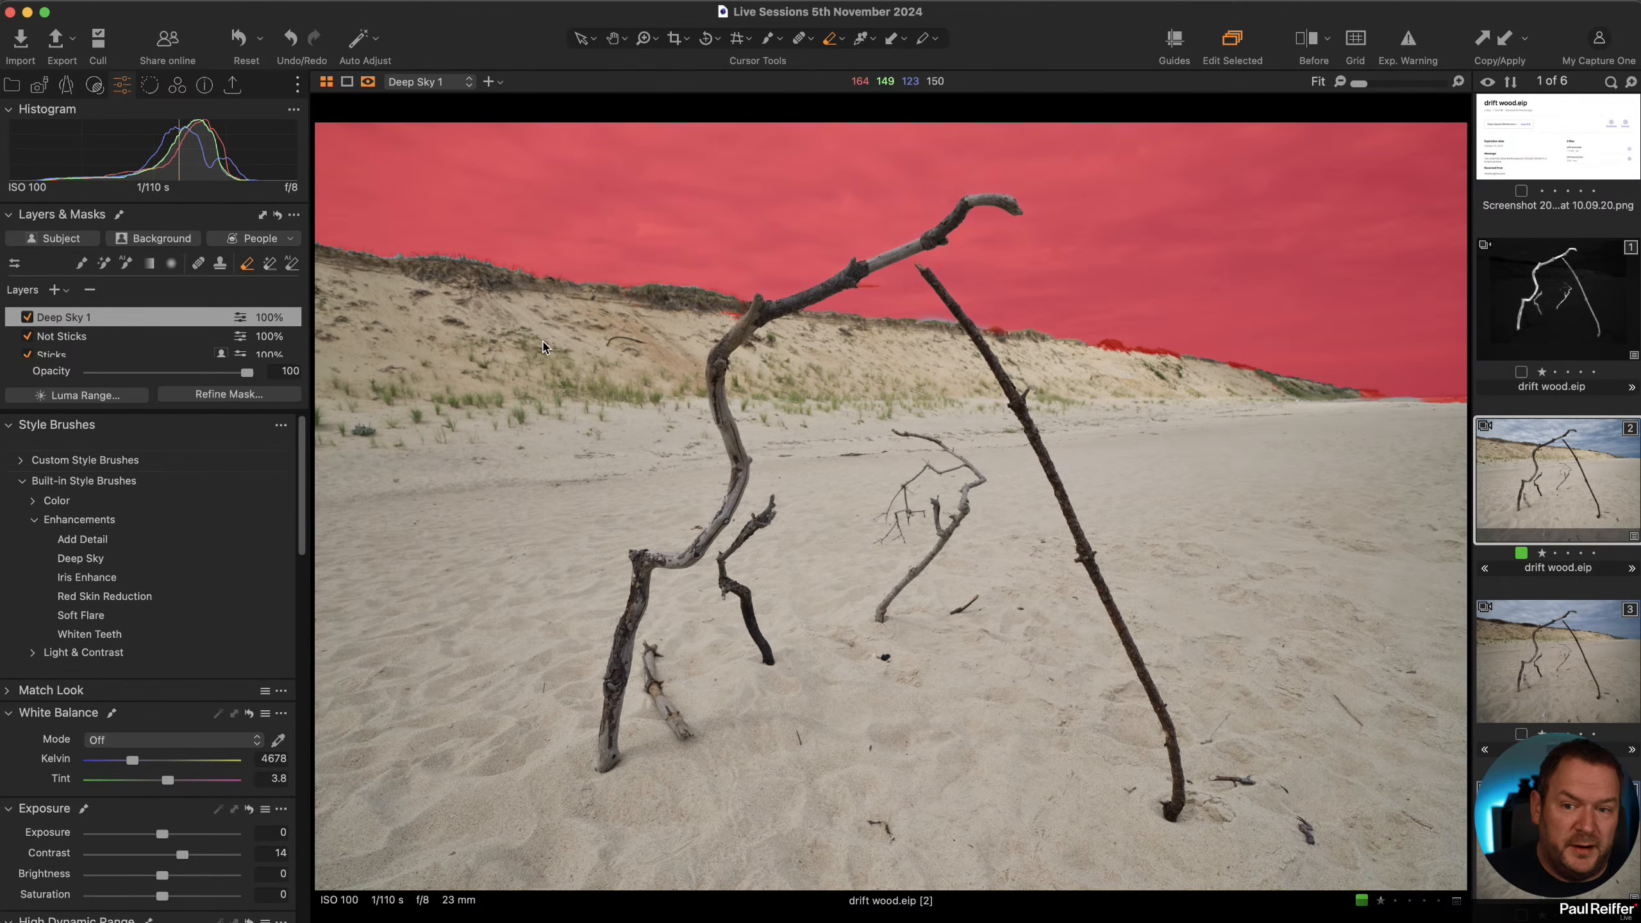
{"action": "left_click", "coordinate": [292, 264]}
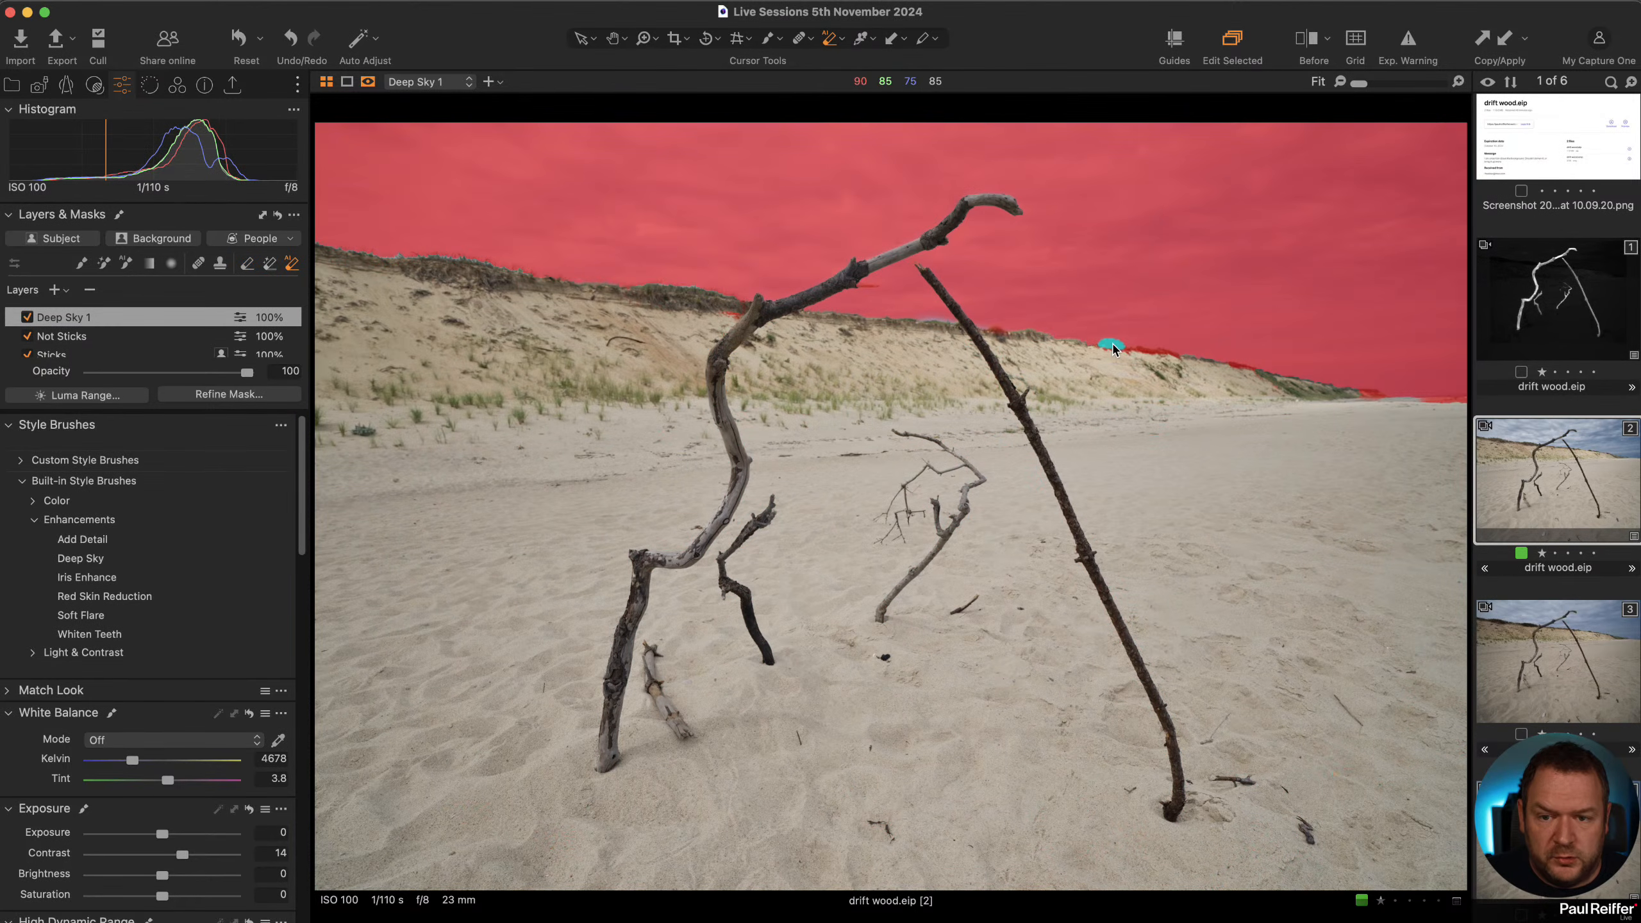
{"action": "left_click", "coordinate": [1154, 352]}
{"action": "left_click", "coordinate": [1238, 366]}
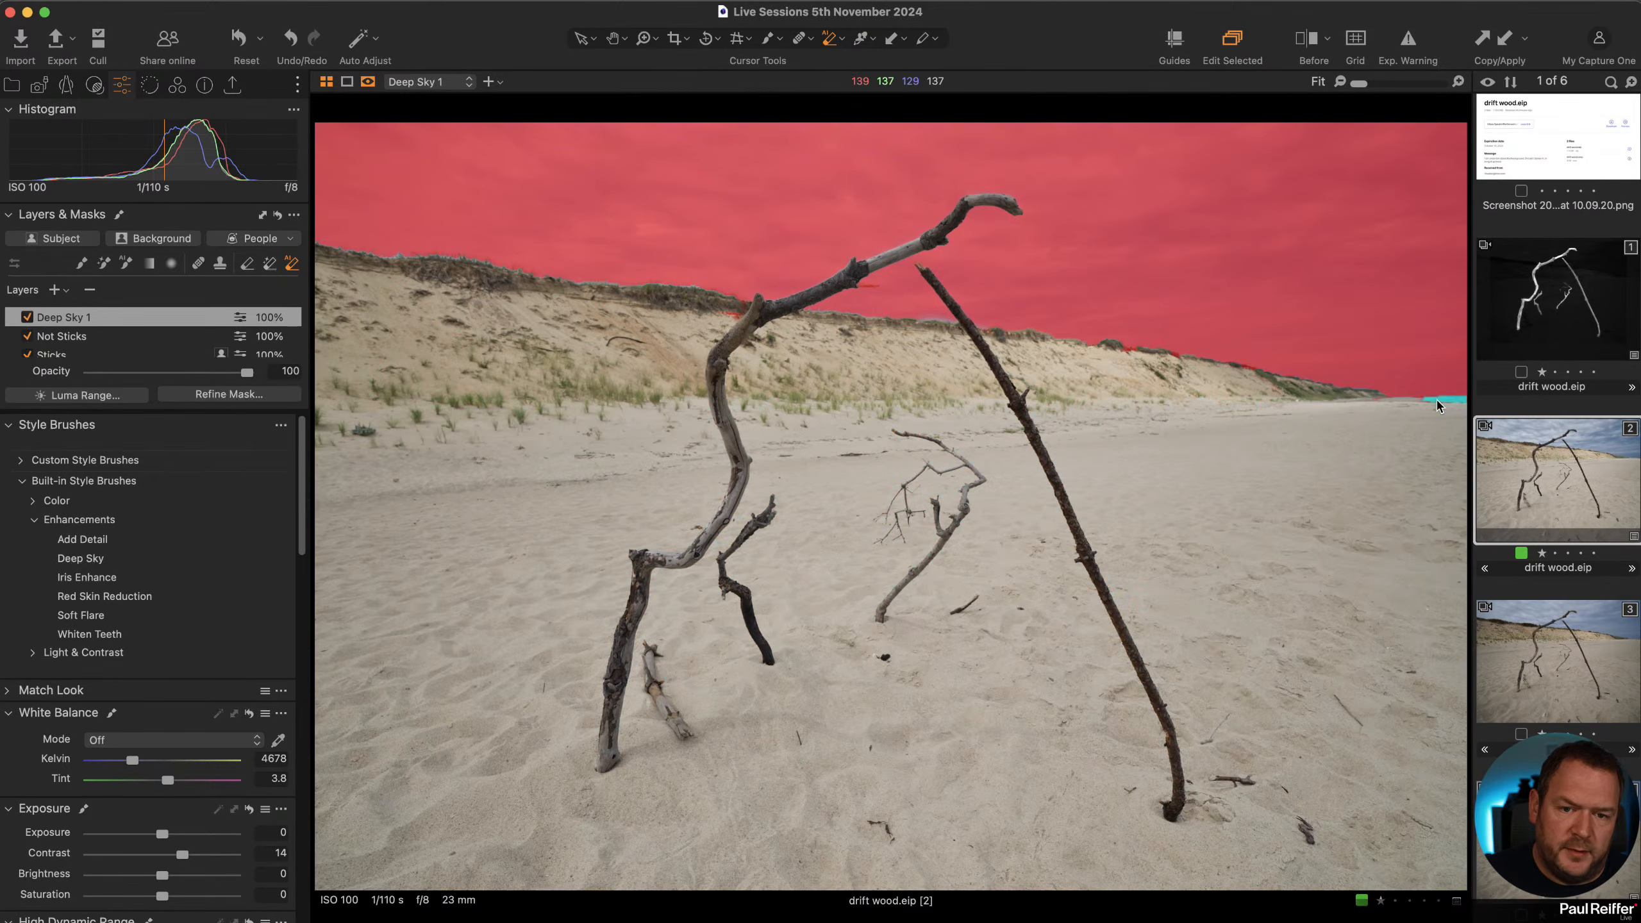
{"action": "key", "text": "m"}
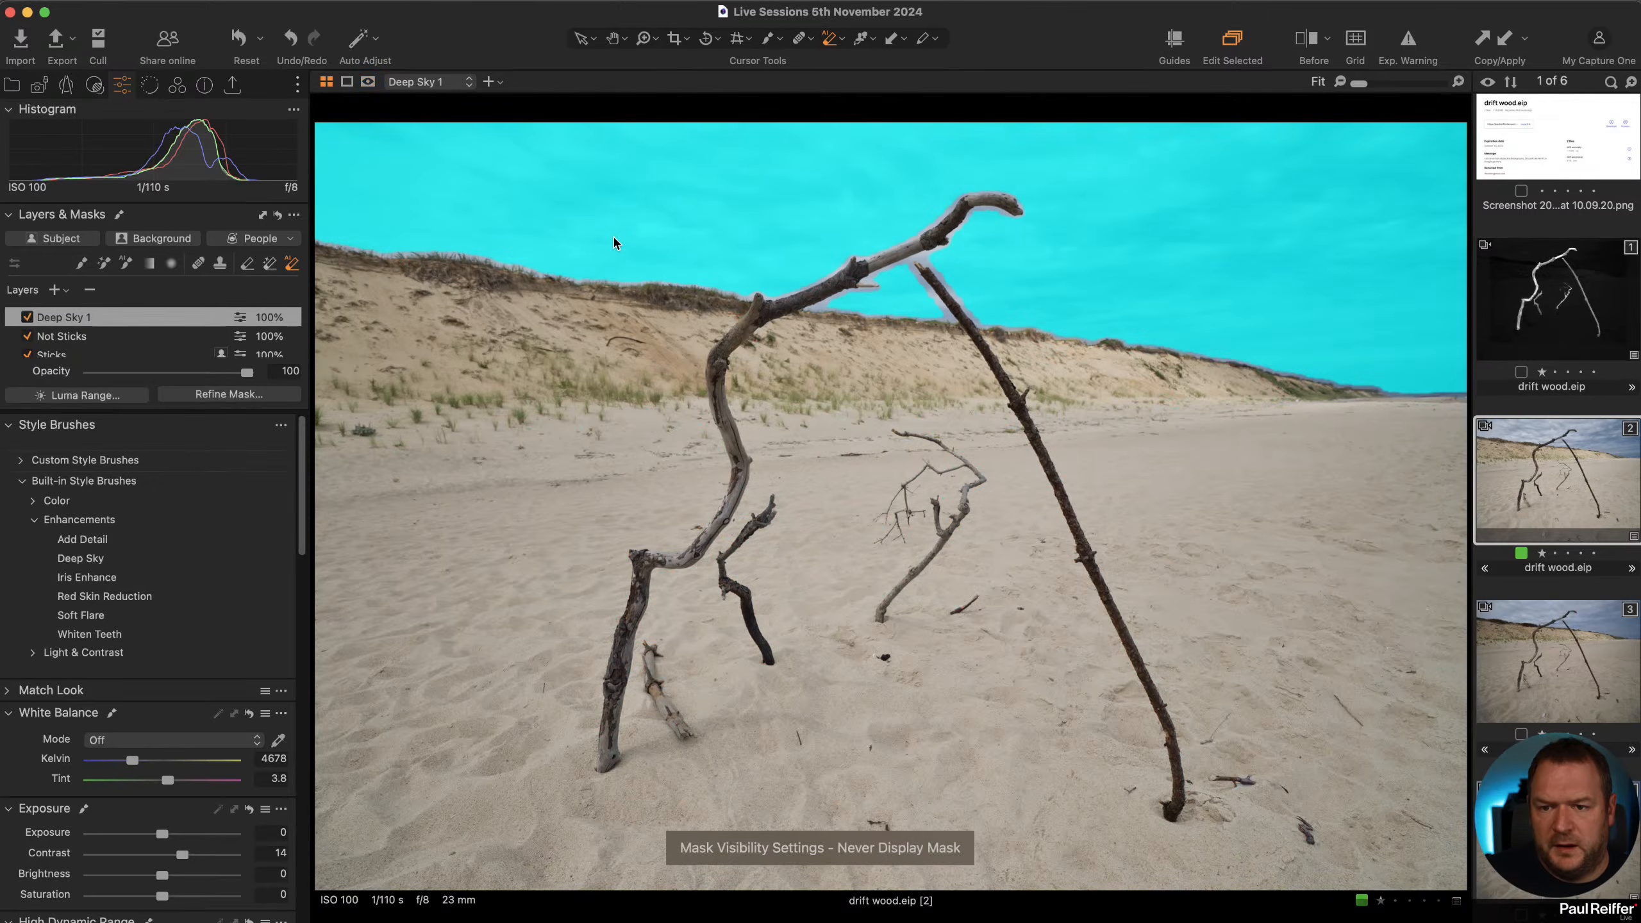
Compare the image with the Deep Sky layer toggled off and on.
{"action": "left_click", "coordinate": [27, 316]}
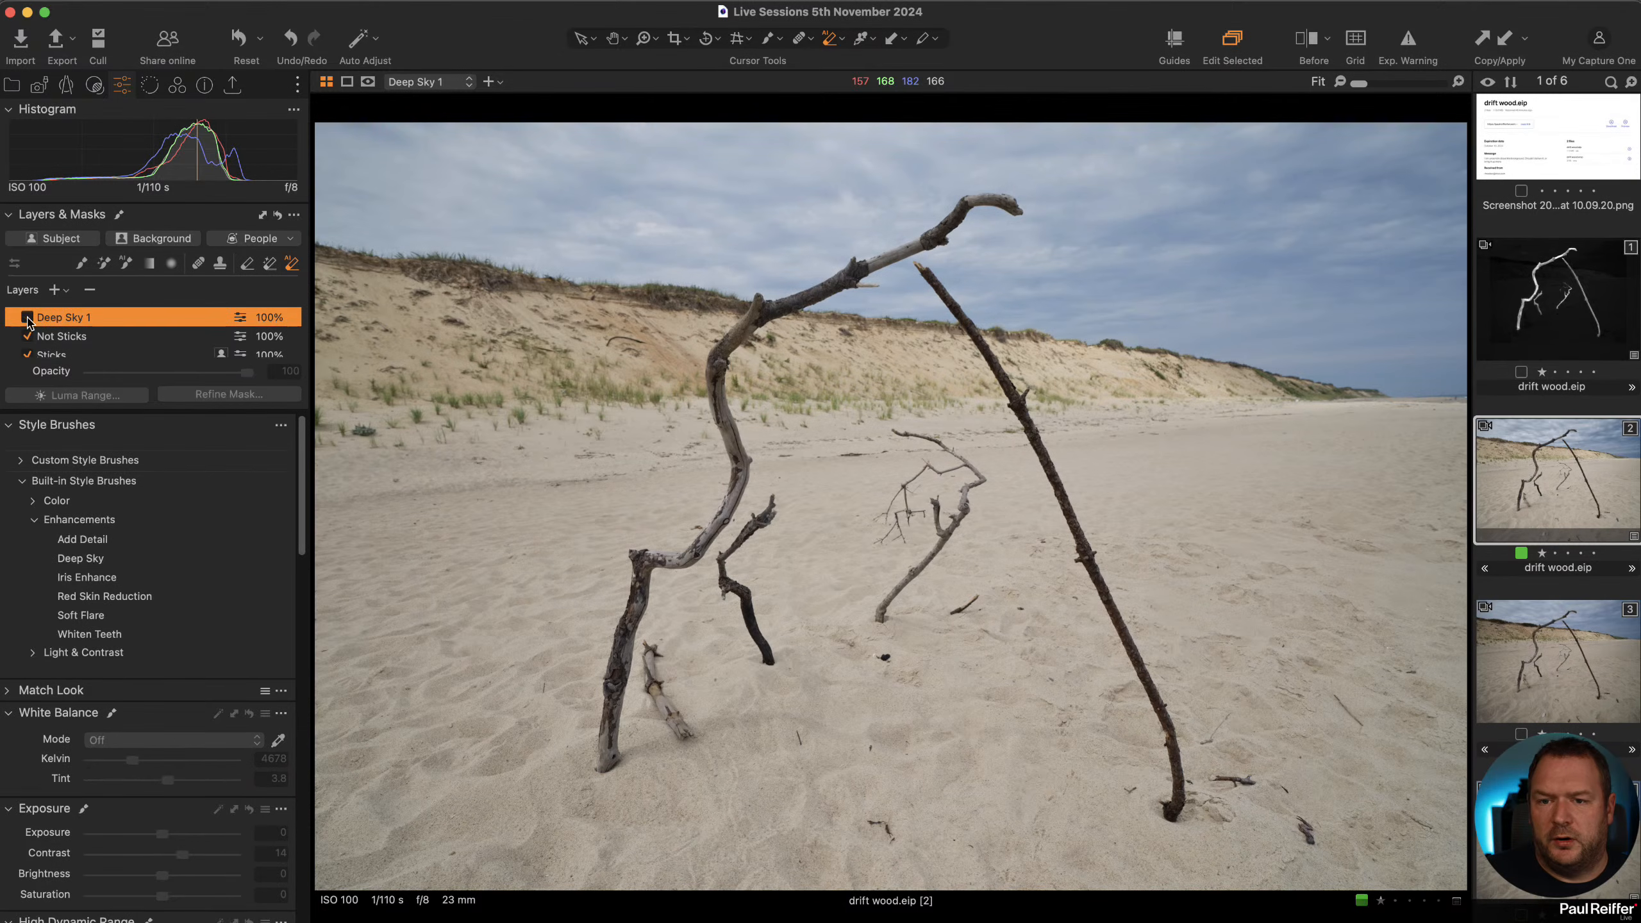
{"action": "left_click", "coordinate": [27, 317]}
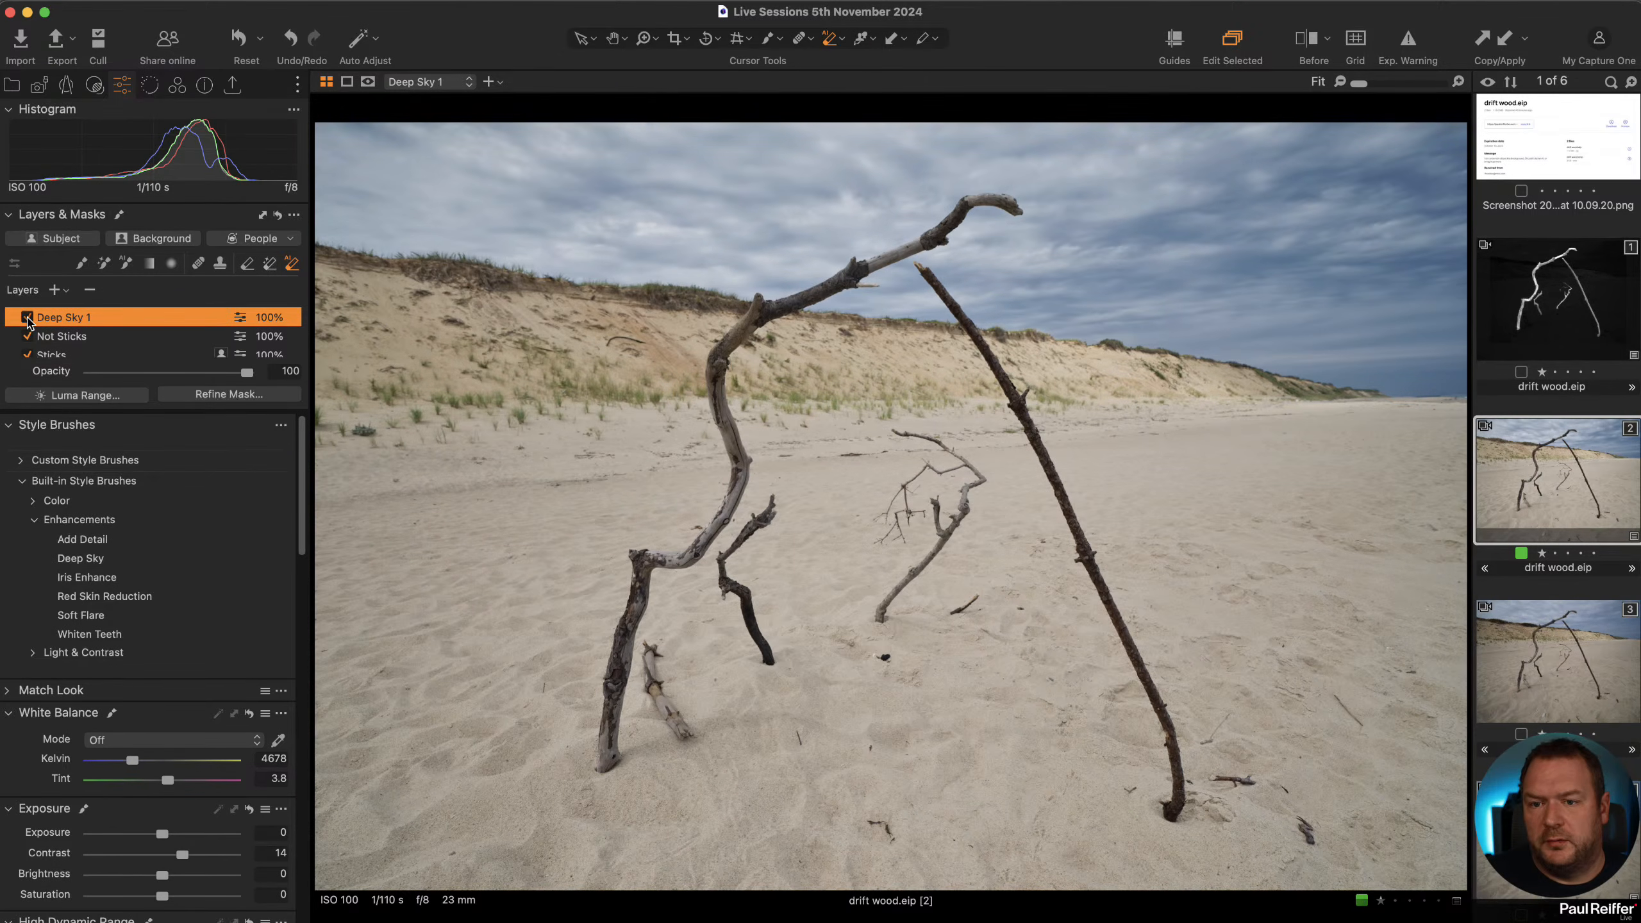
{"action": "left_click", "coordinate": [27, 317]}
{"action": "left_click", "coordinate": [27, 317]}
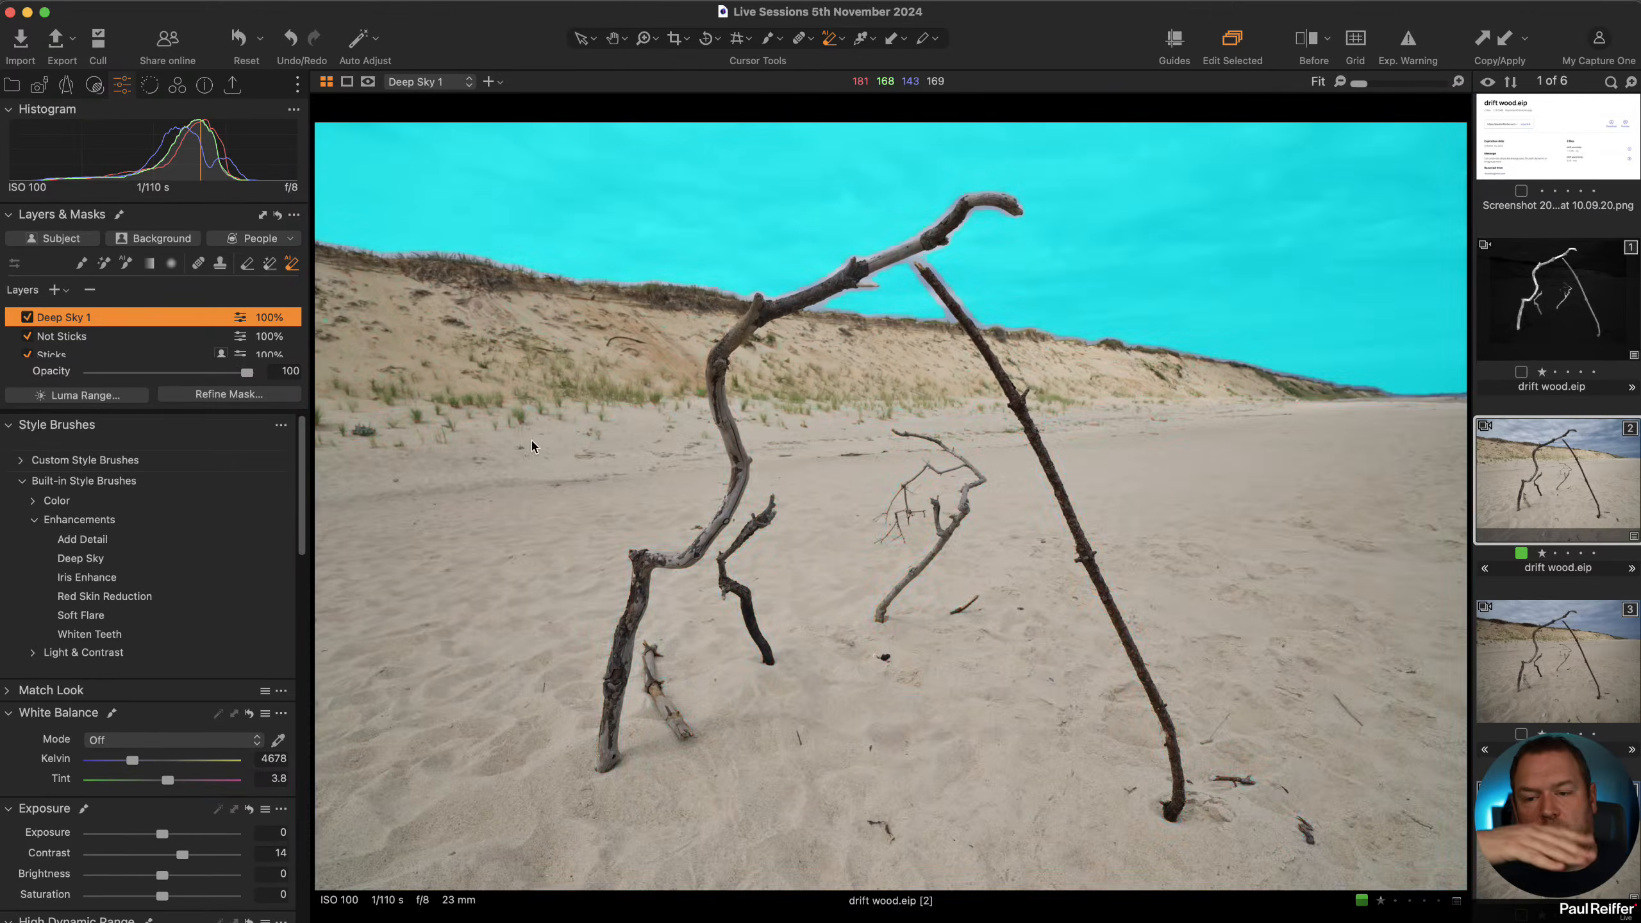
{"action": "key", "text": "v"}
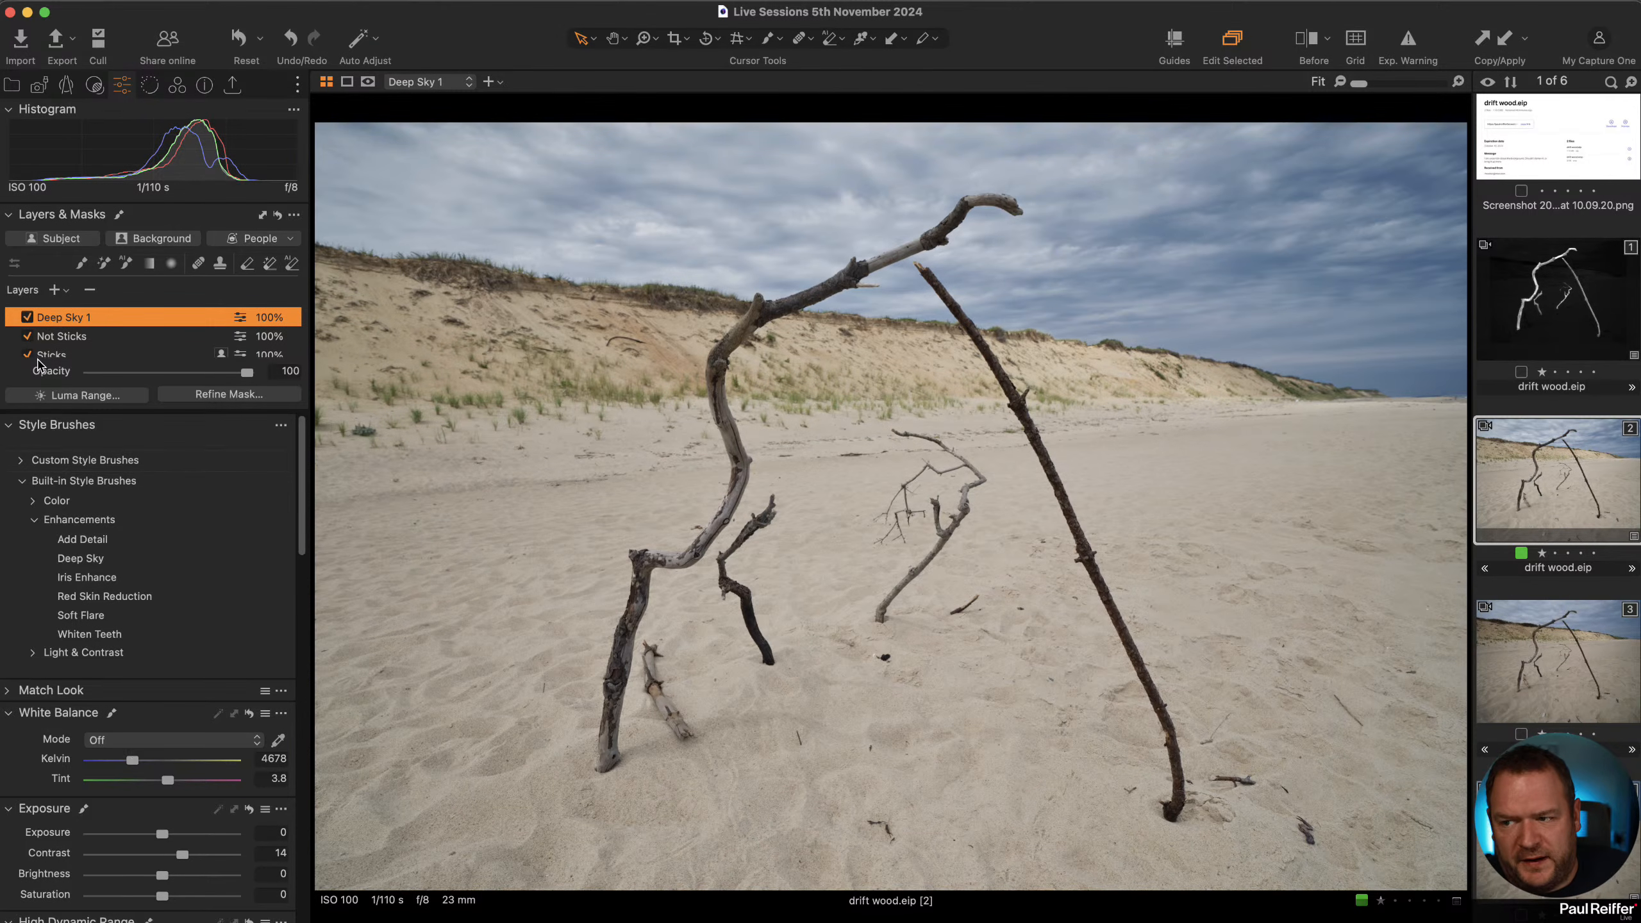
Set the Not Sticks layer's white balance to 5174 K and its saturation to -23.
{"action": "left_click", "coordinate": [73, 335]}
{"action": "left_click_drag", "start_coordinate": [132, 765], "coordinate": [138, 766]}
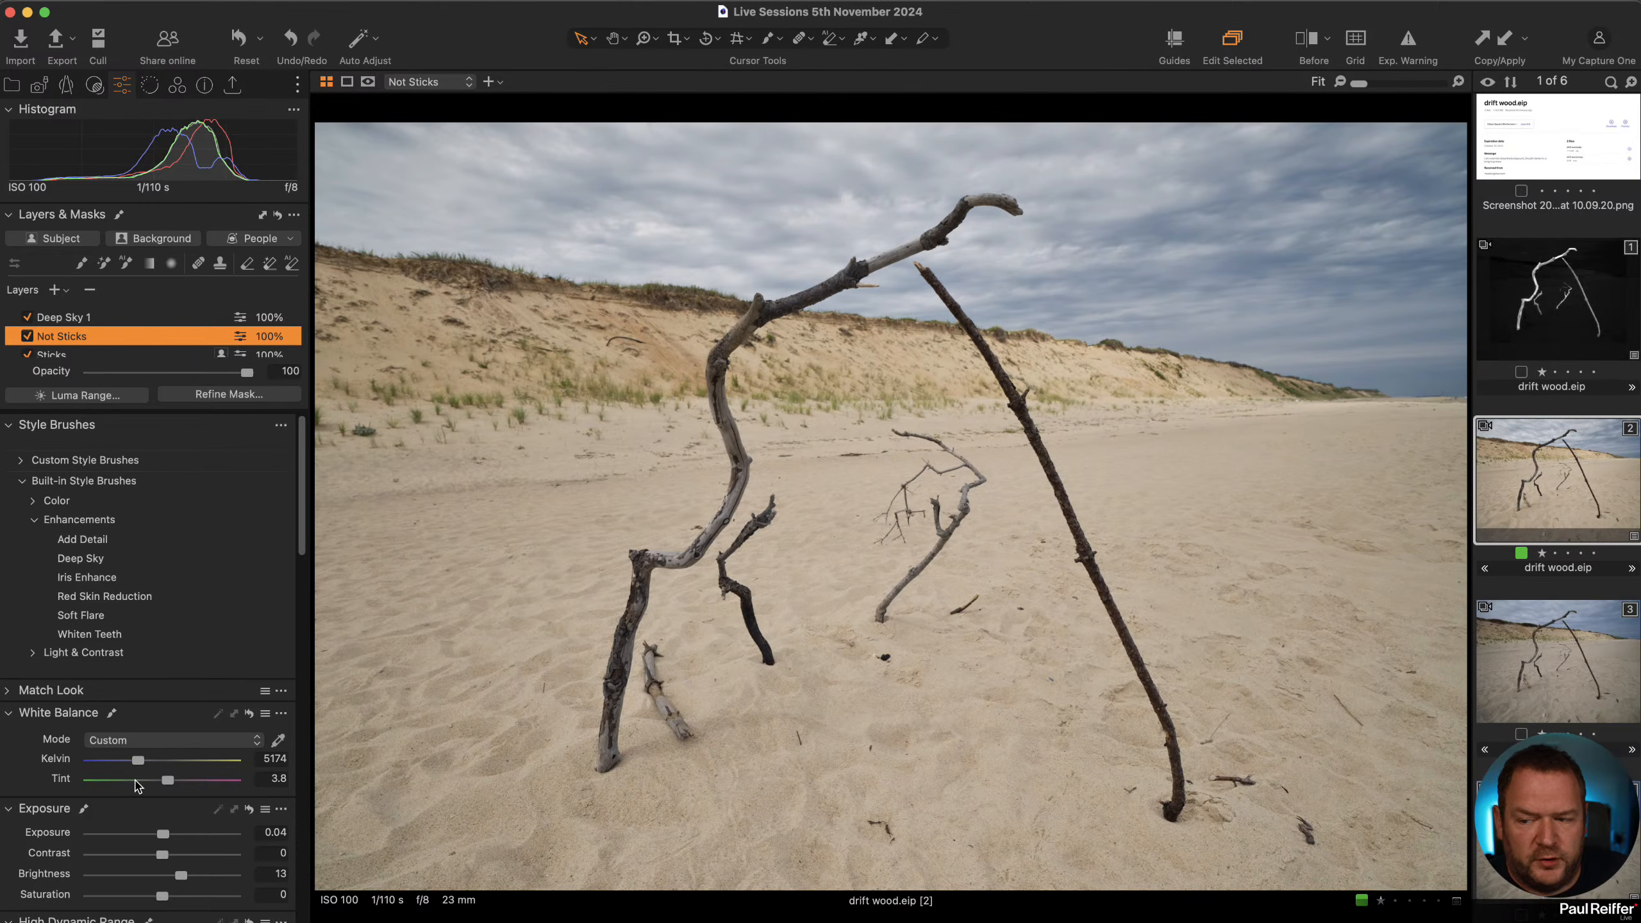
{"action": "left_click_drag", "start_coordinate": [157, 901], "coordinate": [146, 901]}
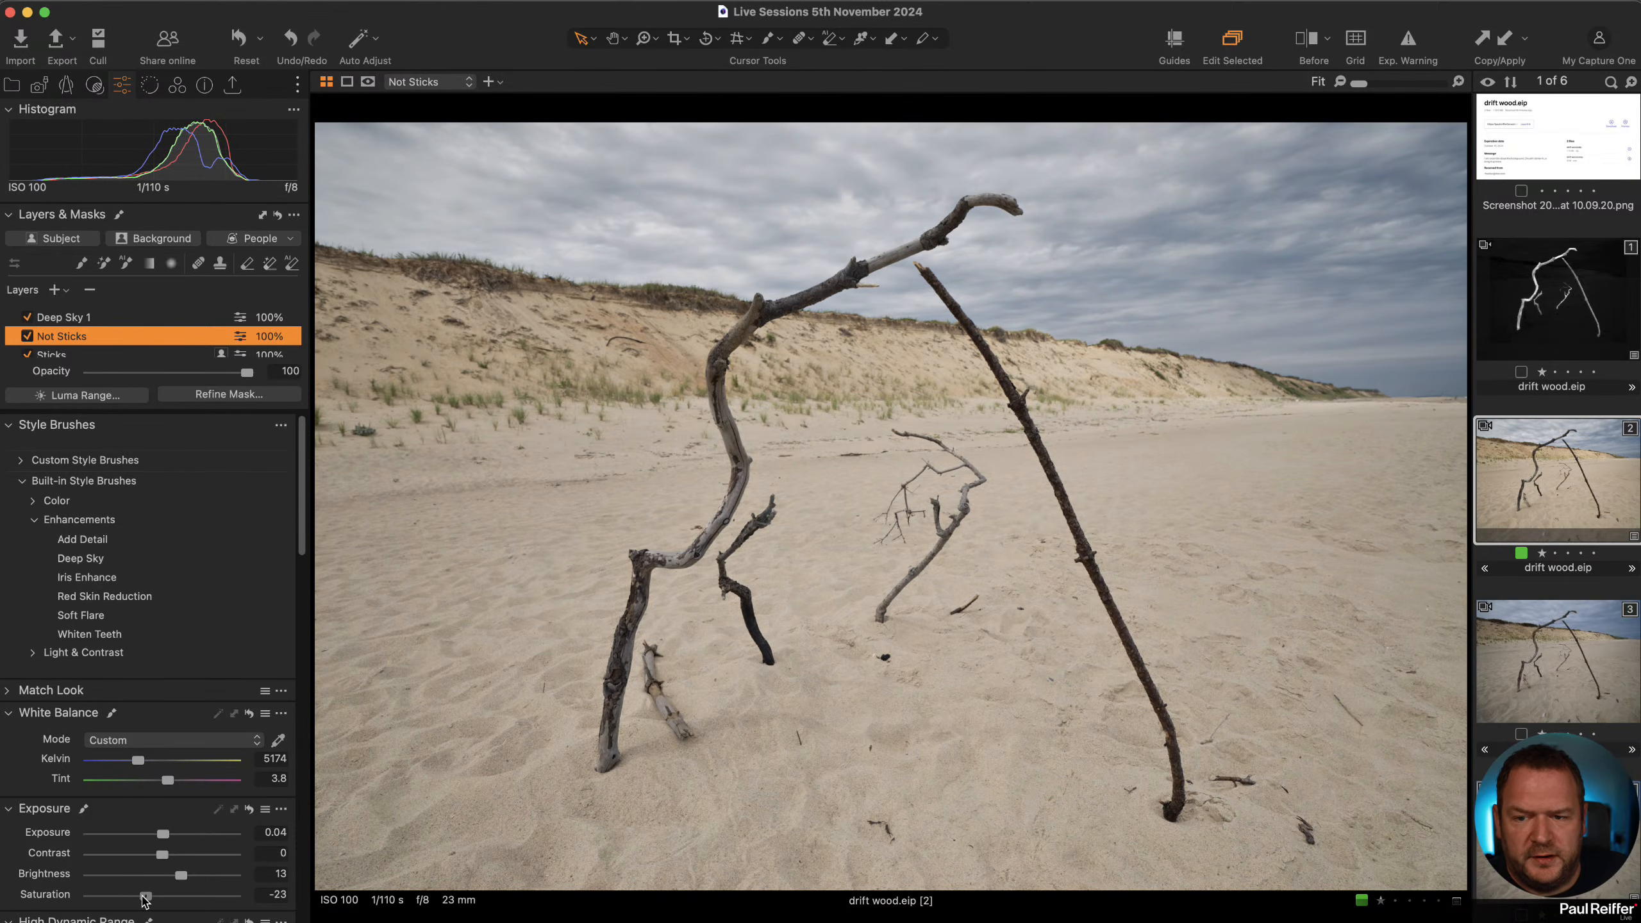
Set the Deep Sky layer's saturation to 19 and its white balance to 3850 K.
{"action": "left_click", "coordinate": [77, 321]}
{"action": "left_click_drag", "start_coordinate": [163, 901], "coordinate": [175, 901]}
{"action": "left_click_drag", "start_coordinate": [133, 760], "coordinate": [122, 763]}
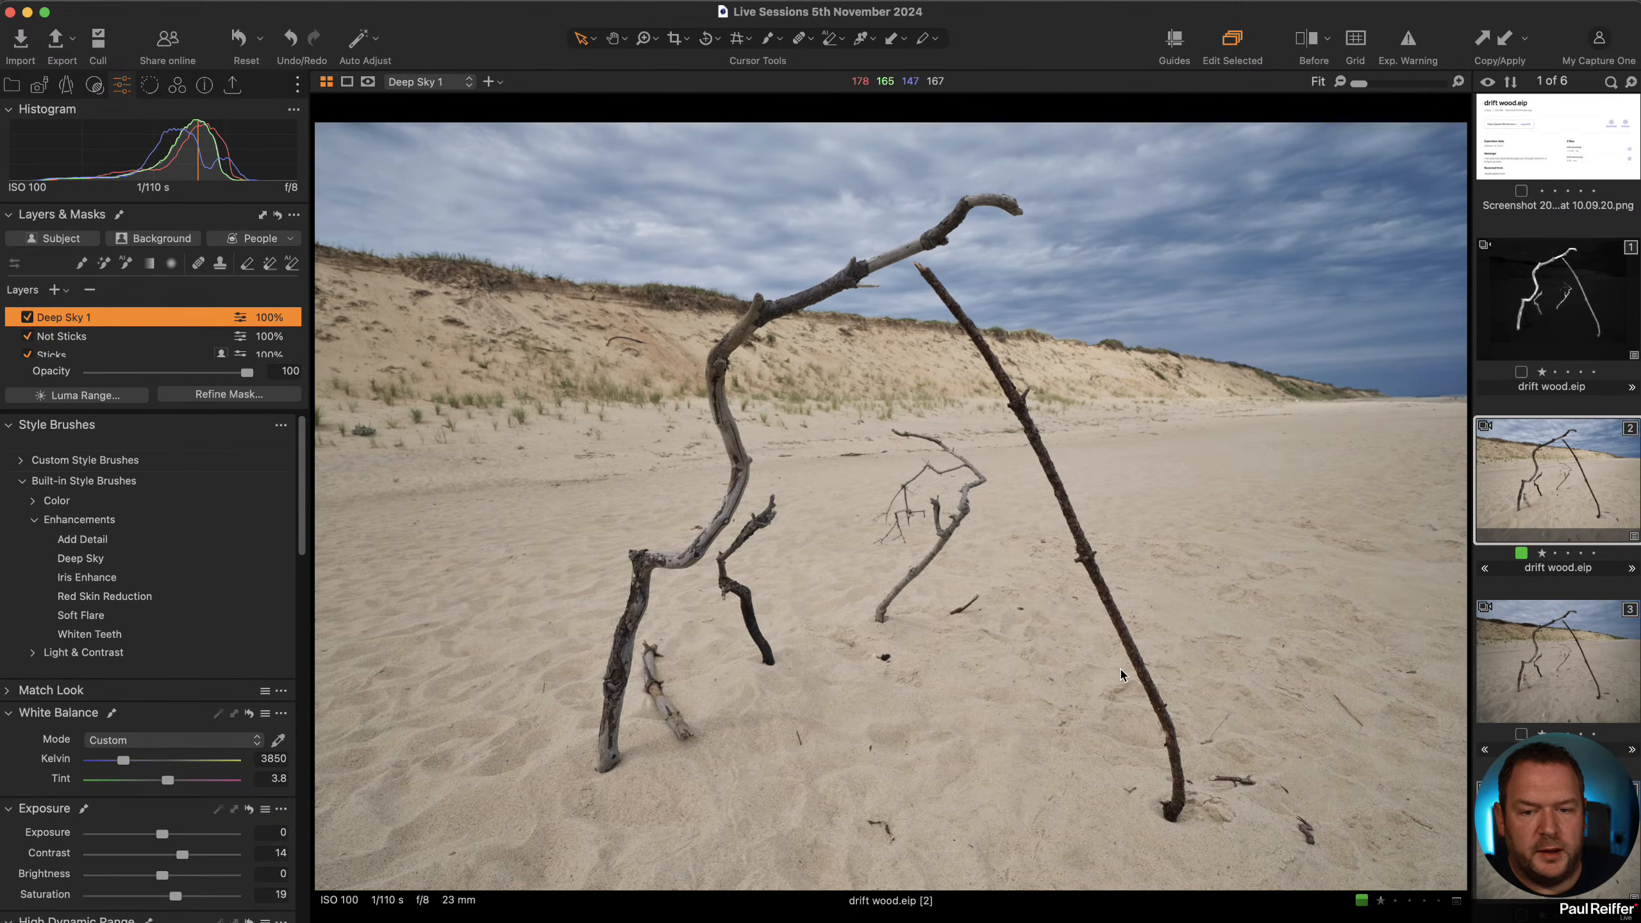
{"action": "left_click", "coordinate": [198, 263]}
{"action": "left_click_drag", "start_coordinate": [871, 829], "coordinate": [877, 823]}
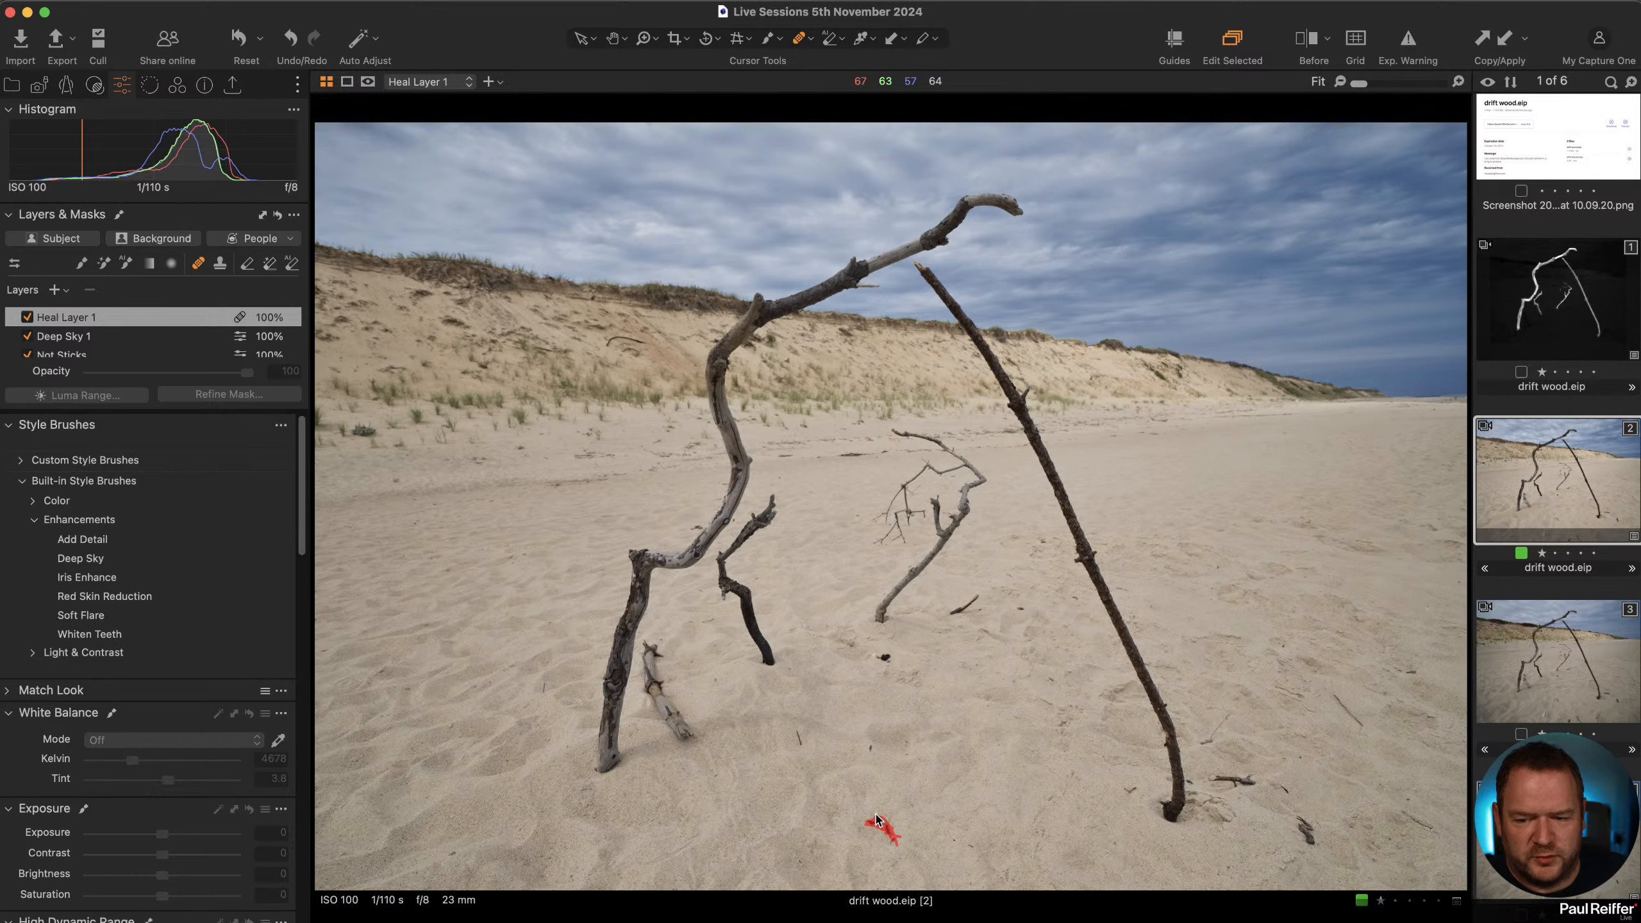
{"action": "key", "text": "super+z"}
{"action": "key", "text": "super+z"}
{"action": "key", "text": "super+z"}
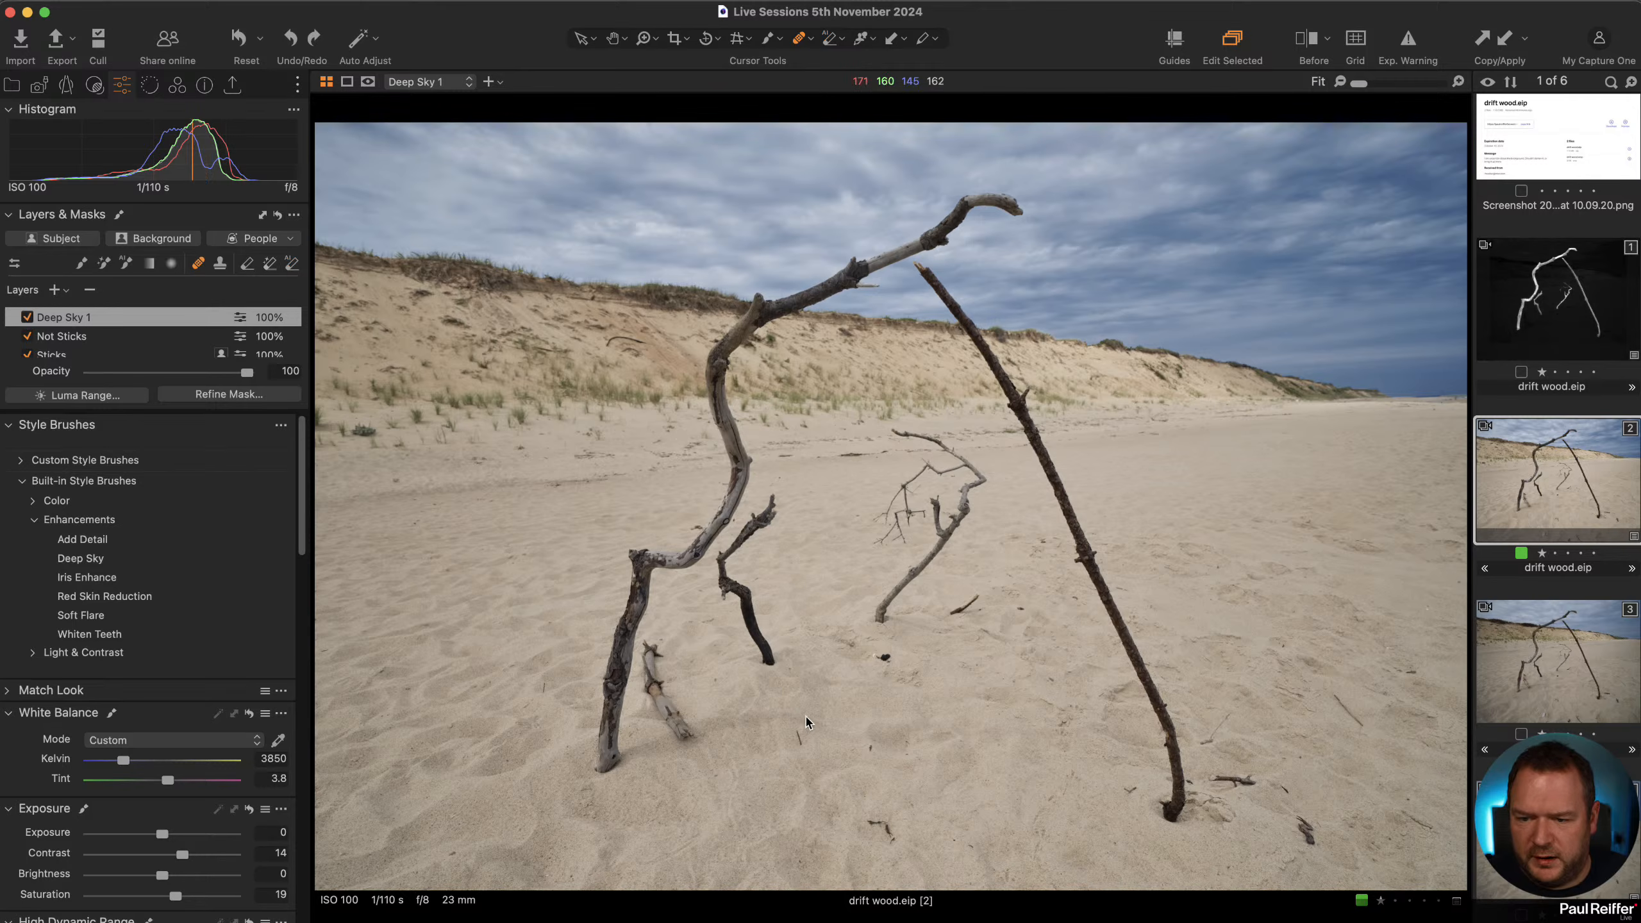
Heal away the small debris spots scattered across the foreground sand with the heal brush.
{"action": "right_click", "coordinate": [823, 741]}
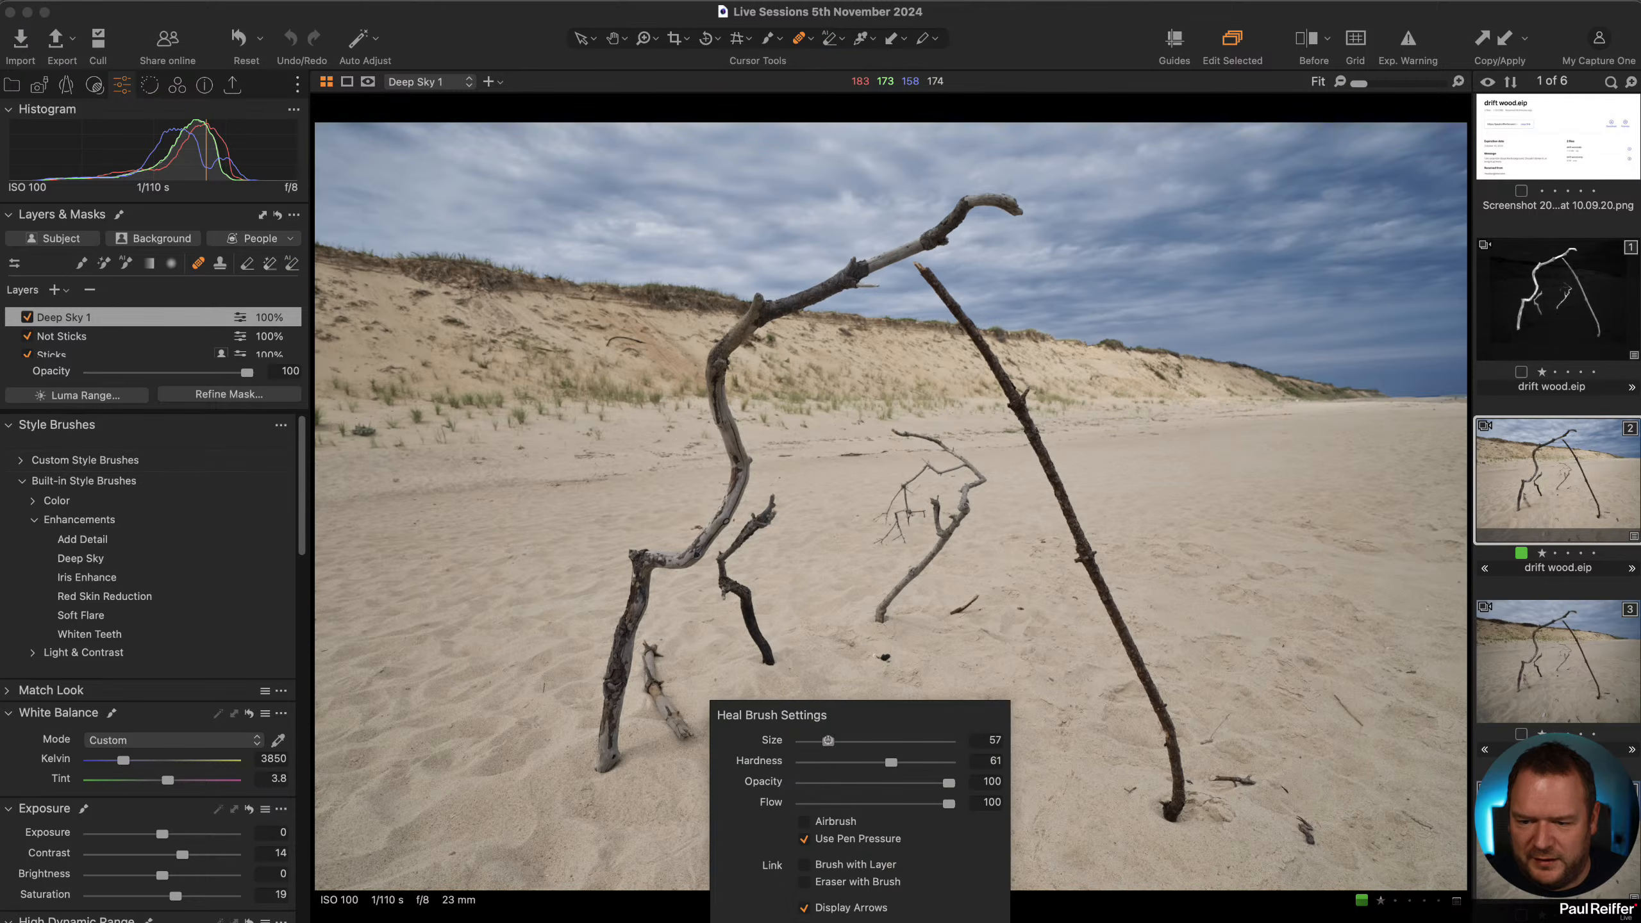
{"action": "left_click_drag", "start_coordinate": [870, 821], "coordinate": [891, 833]}
{"action": "left_click_drag", "start_coordinate": [1298, 817], "coordinate": [1320, 858]}
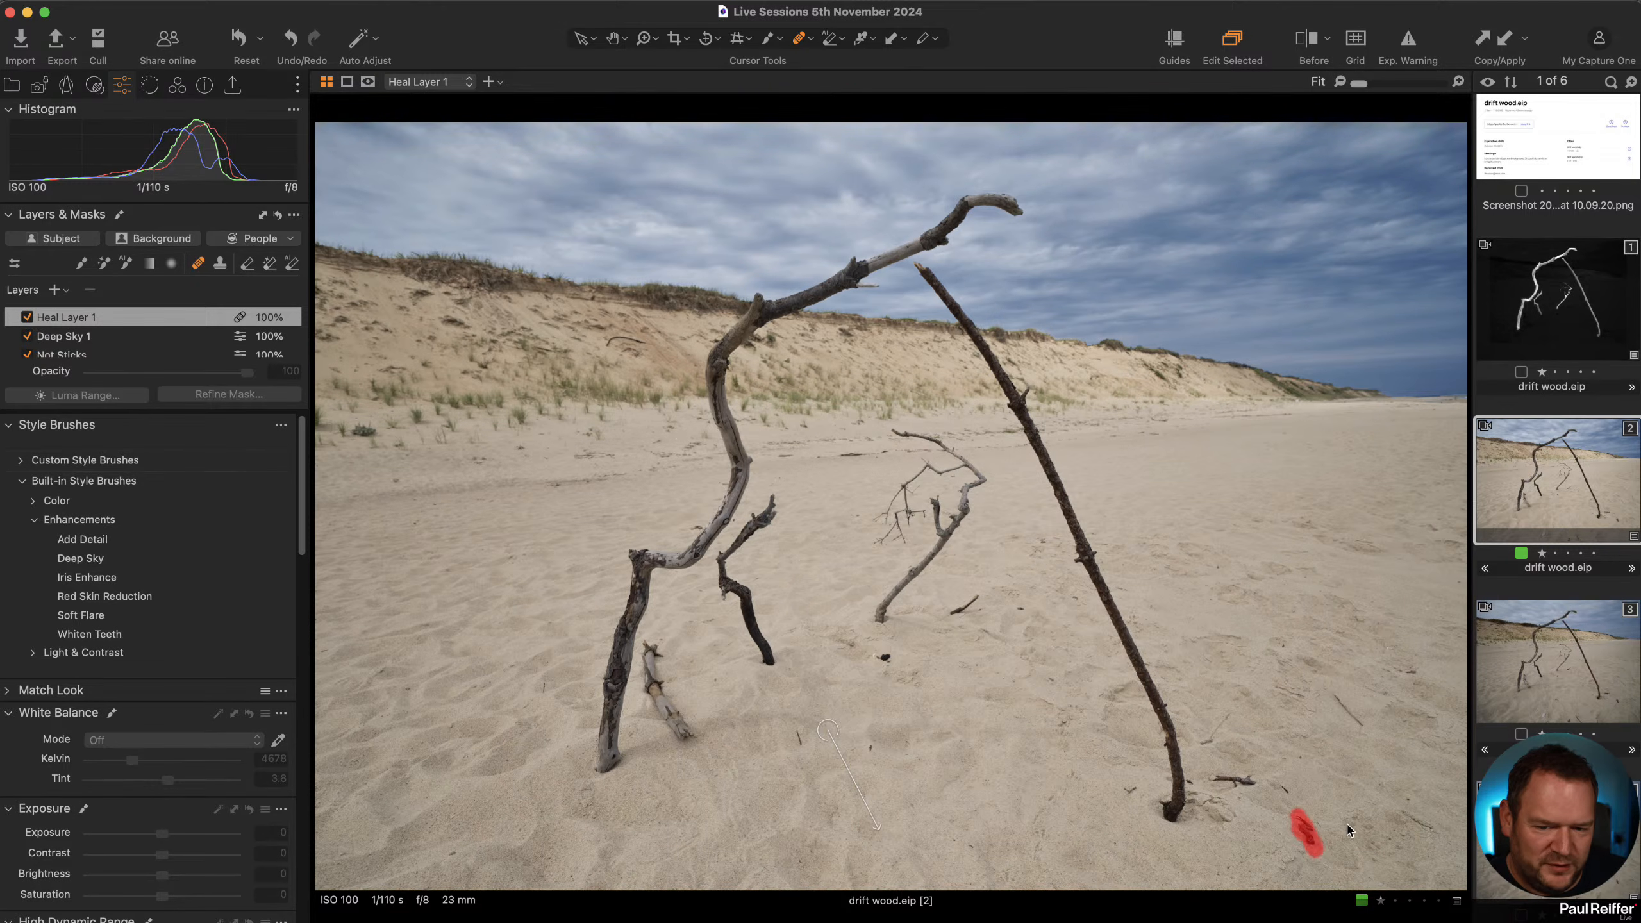
{"action": "left_click_drag", "start_coordinate": [1400, 813], "coordinate": [1434, 835]}
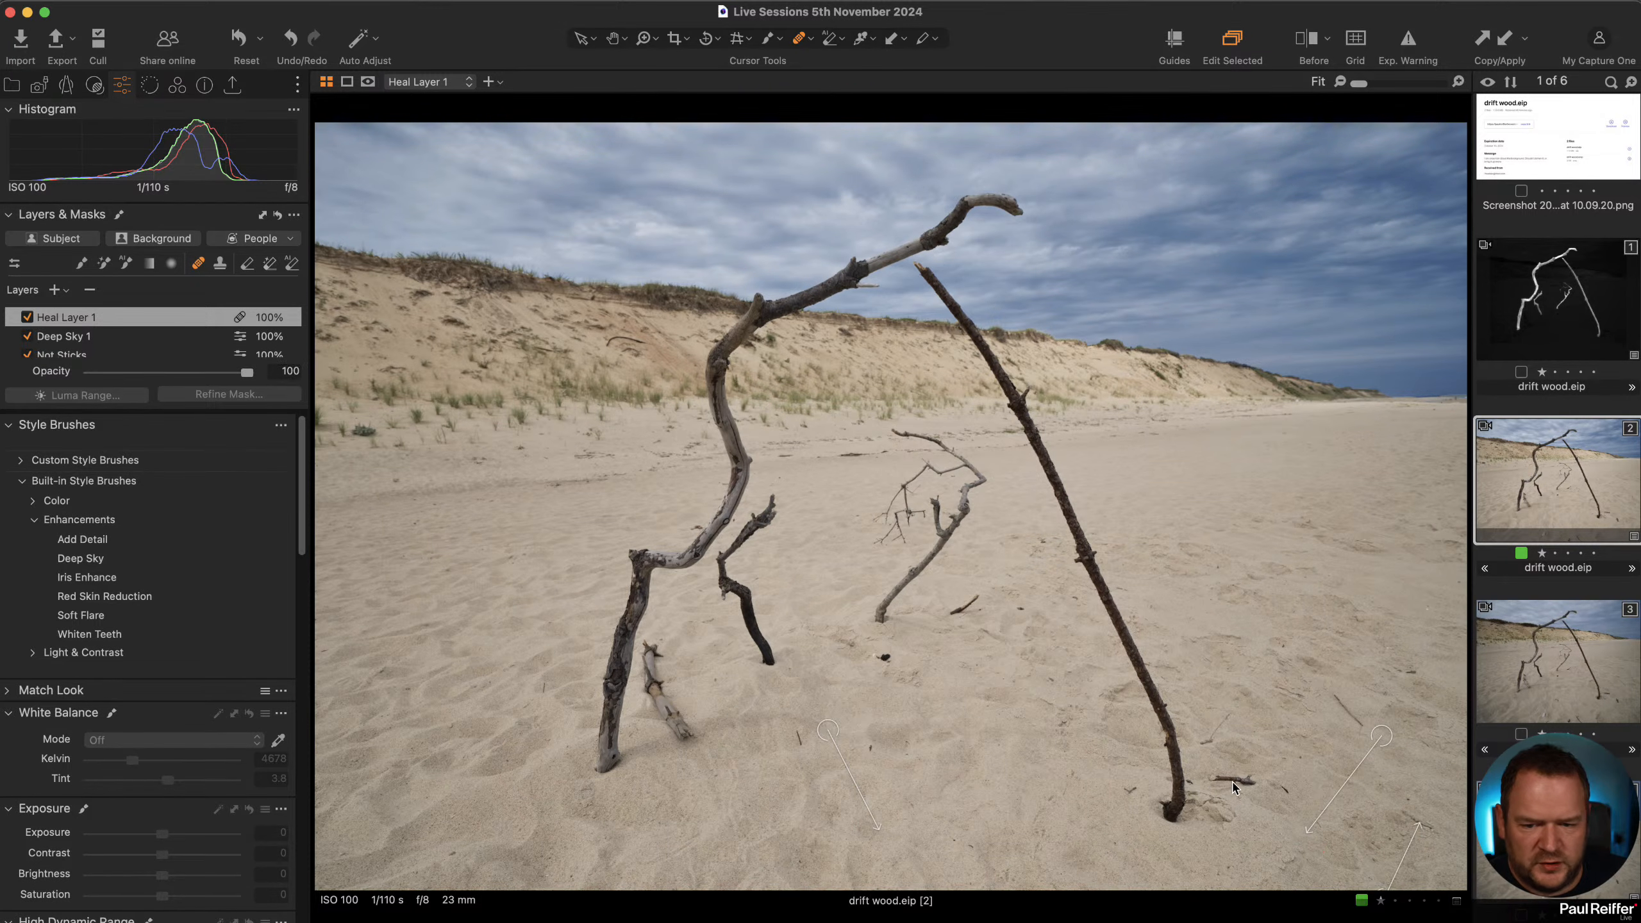
{"action": "mouse_move", "coordinate": [1253, 788]}
{"action": "left_mouse_down"}
{"action": "mouse_move", "coordinate": [1237, 791]}
{"action": "mouse_move", "coordinate": [1296, 803]}
{"action": "left_mouse_up"}
{"action": "left_click_drag", "start_coordinate": [1229, 713], "coordinate": [1201, 744]}
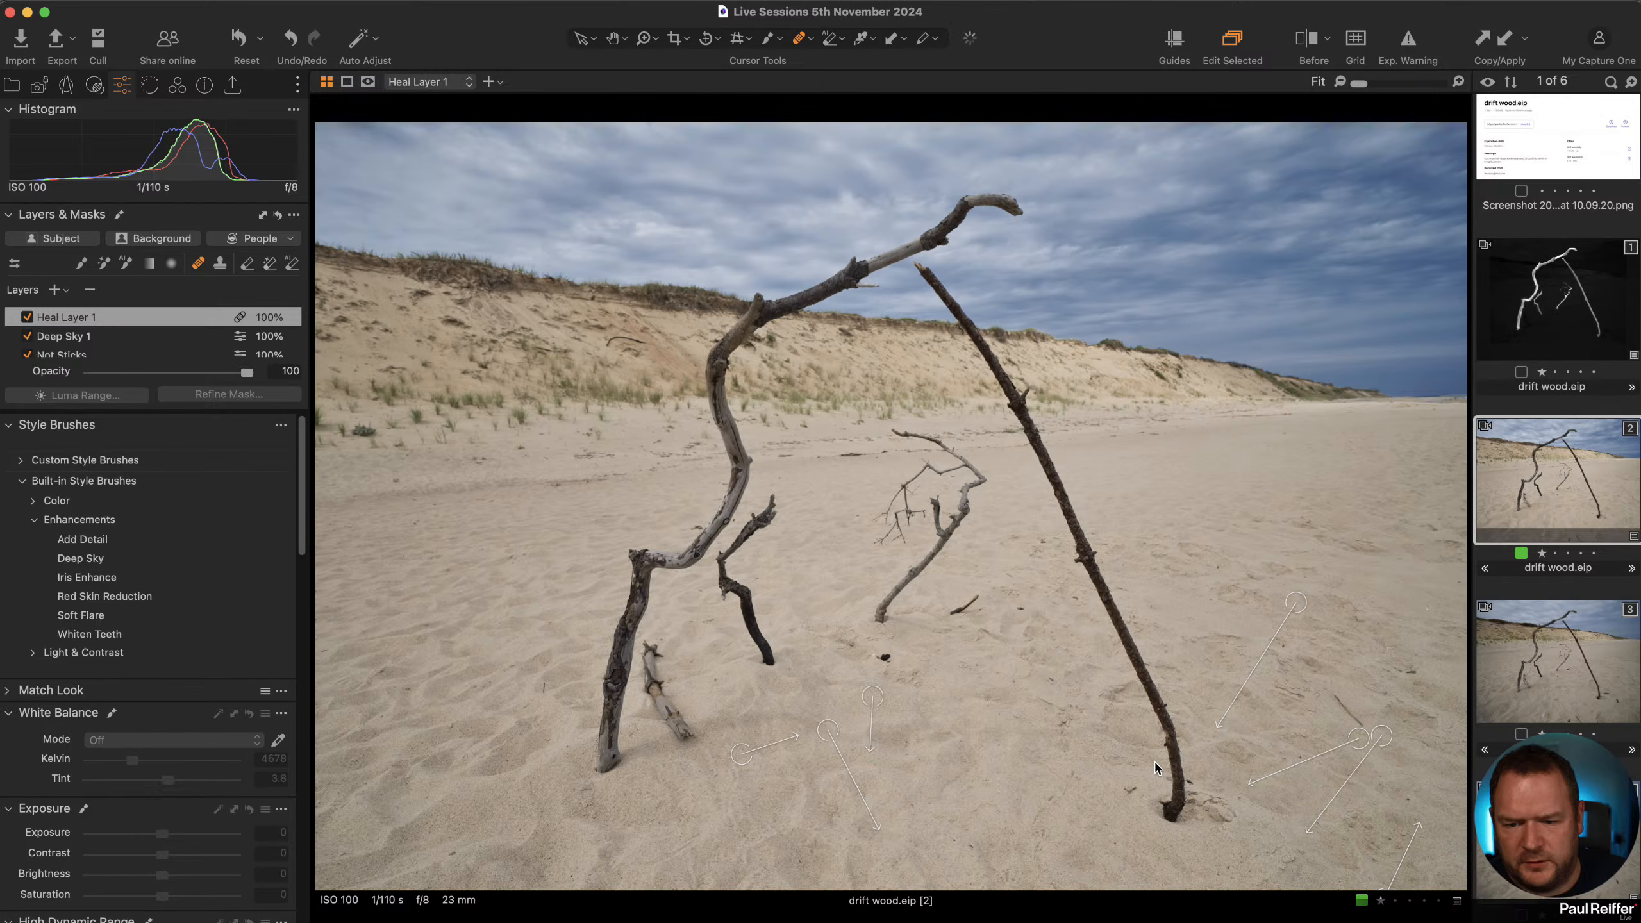
{"action": "left_click", "coordinate": [455, 858]}
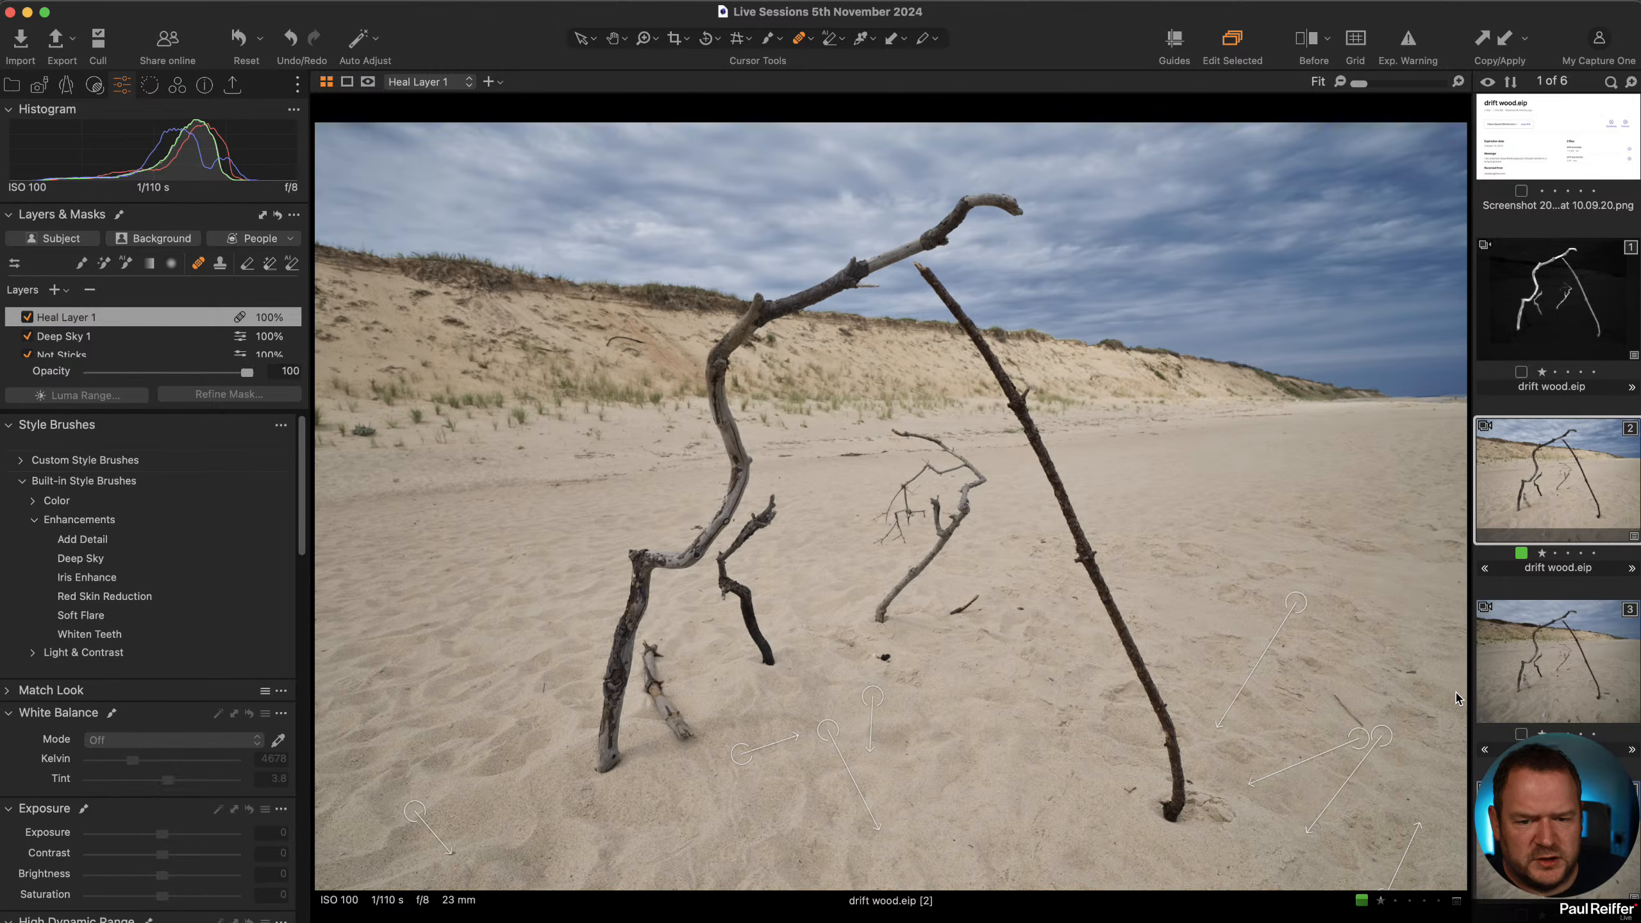
{"action": "left_click_drag", "start_coordinate": [1333, 694], "coordinate": [1364, 733]}
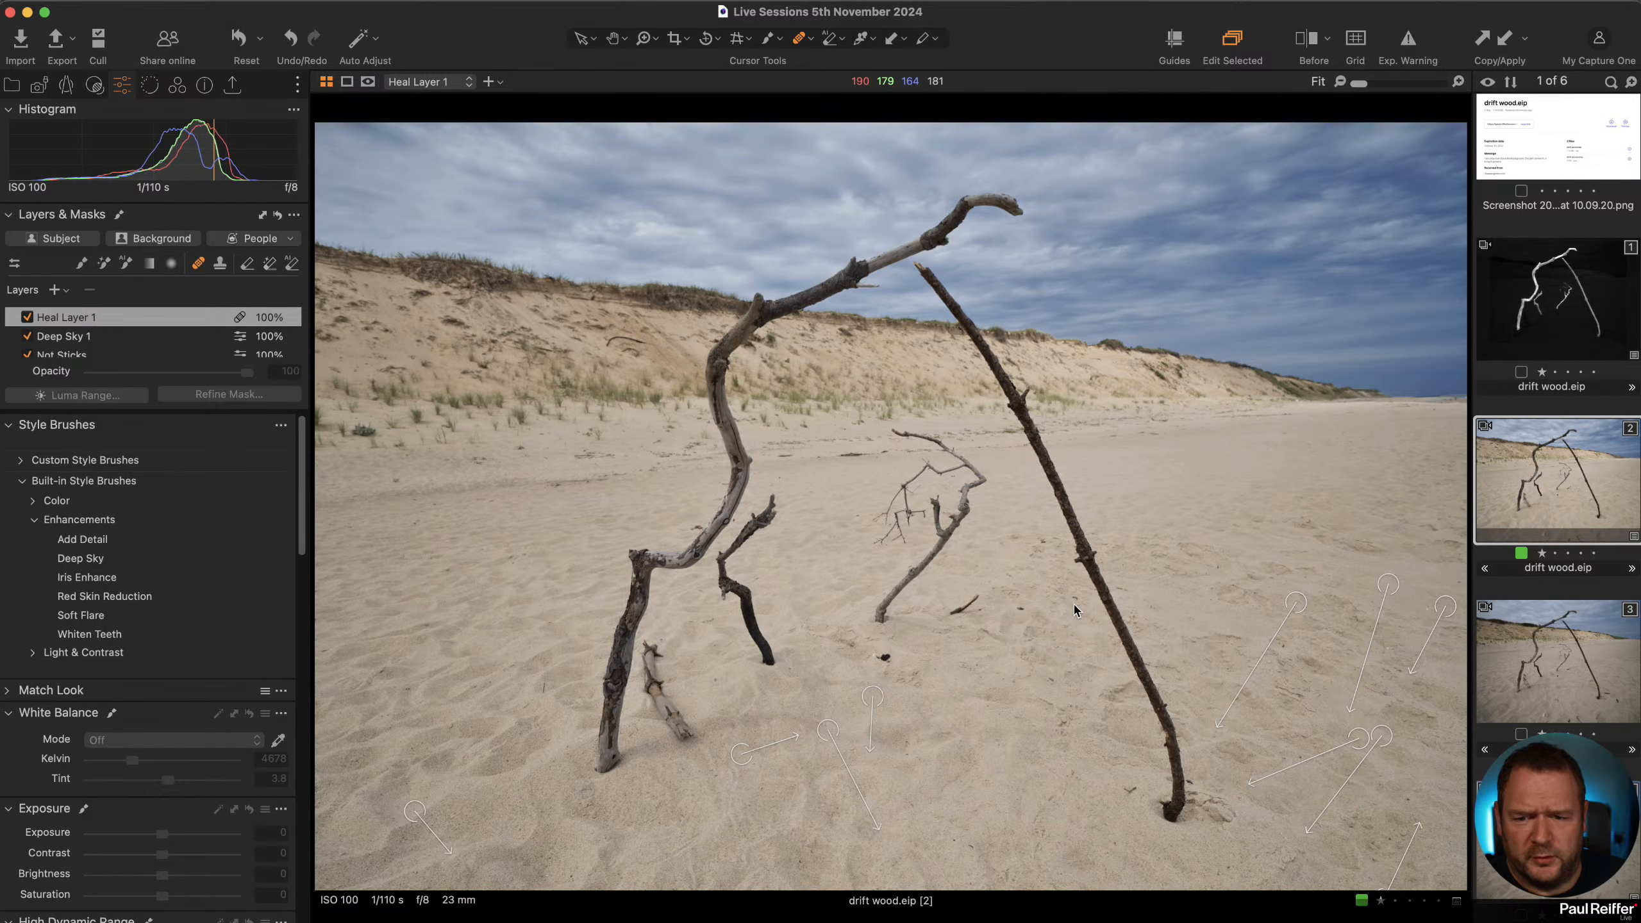
{"action": "left_click", "coordinate": [581, 39]}
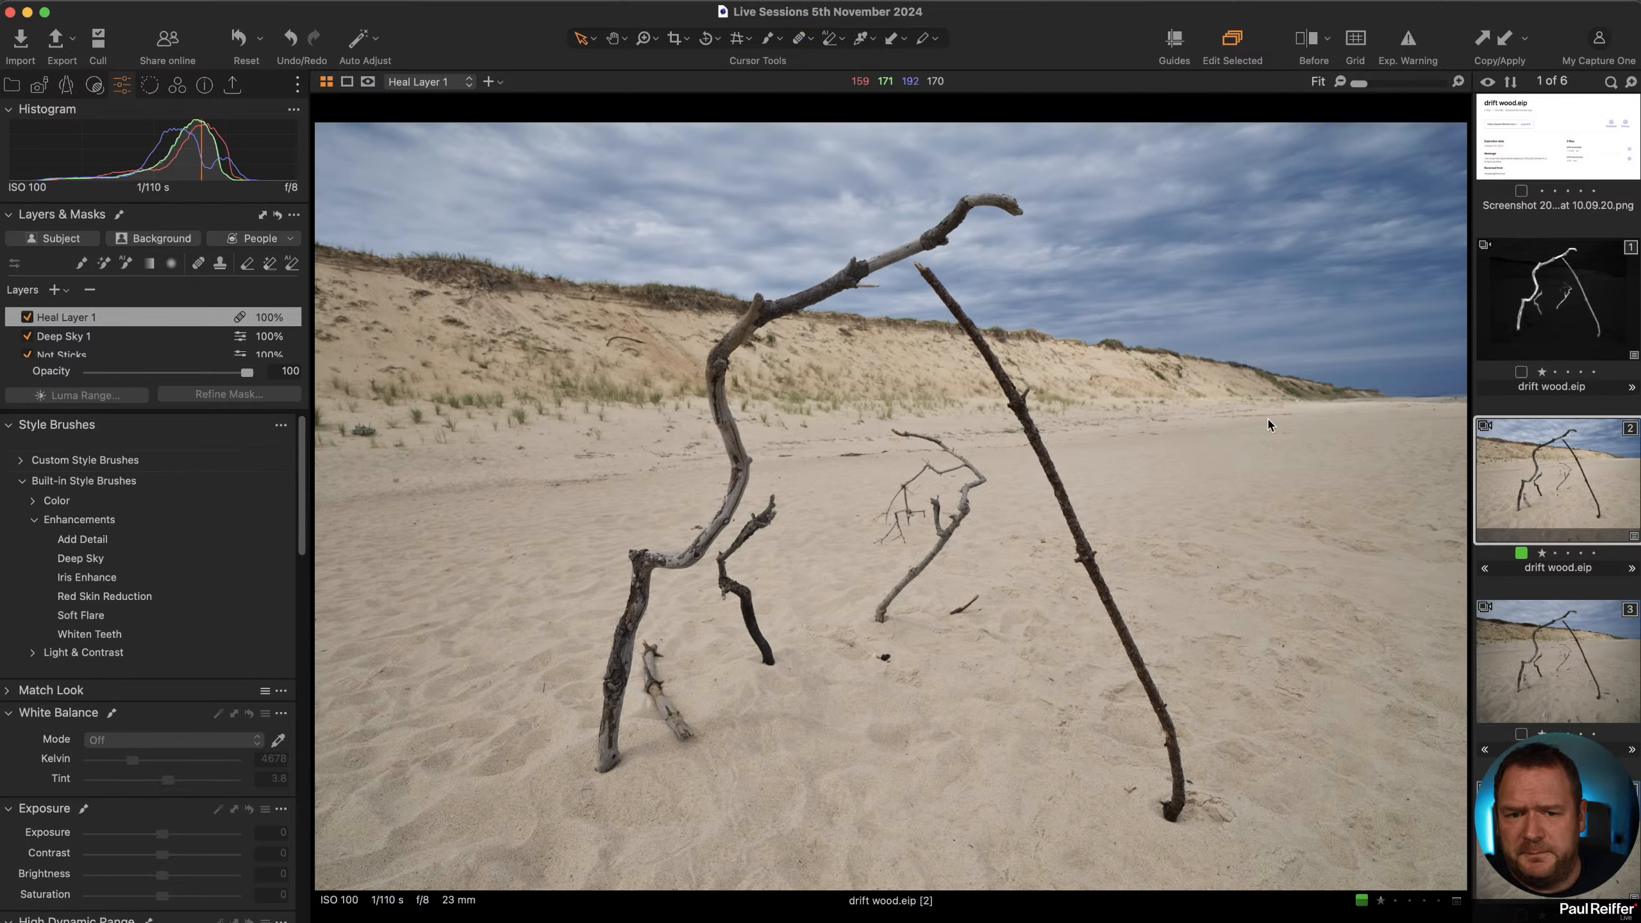
Compare the before and after versions with the split before/after view.
{"action": "key", "text": "y"}
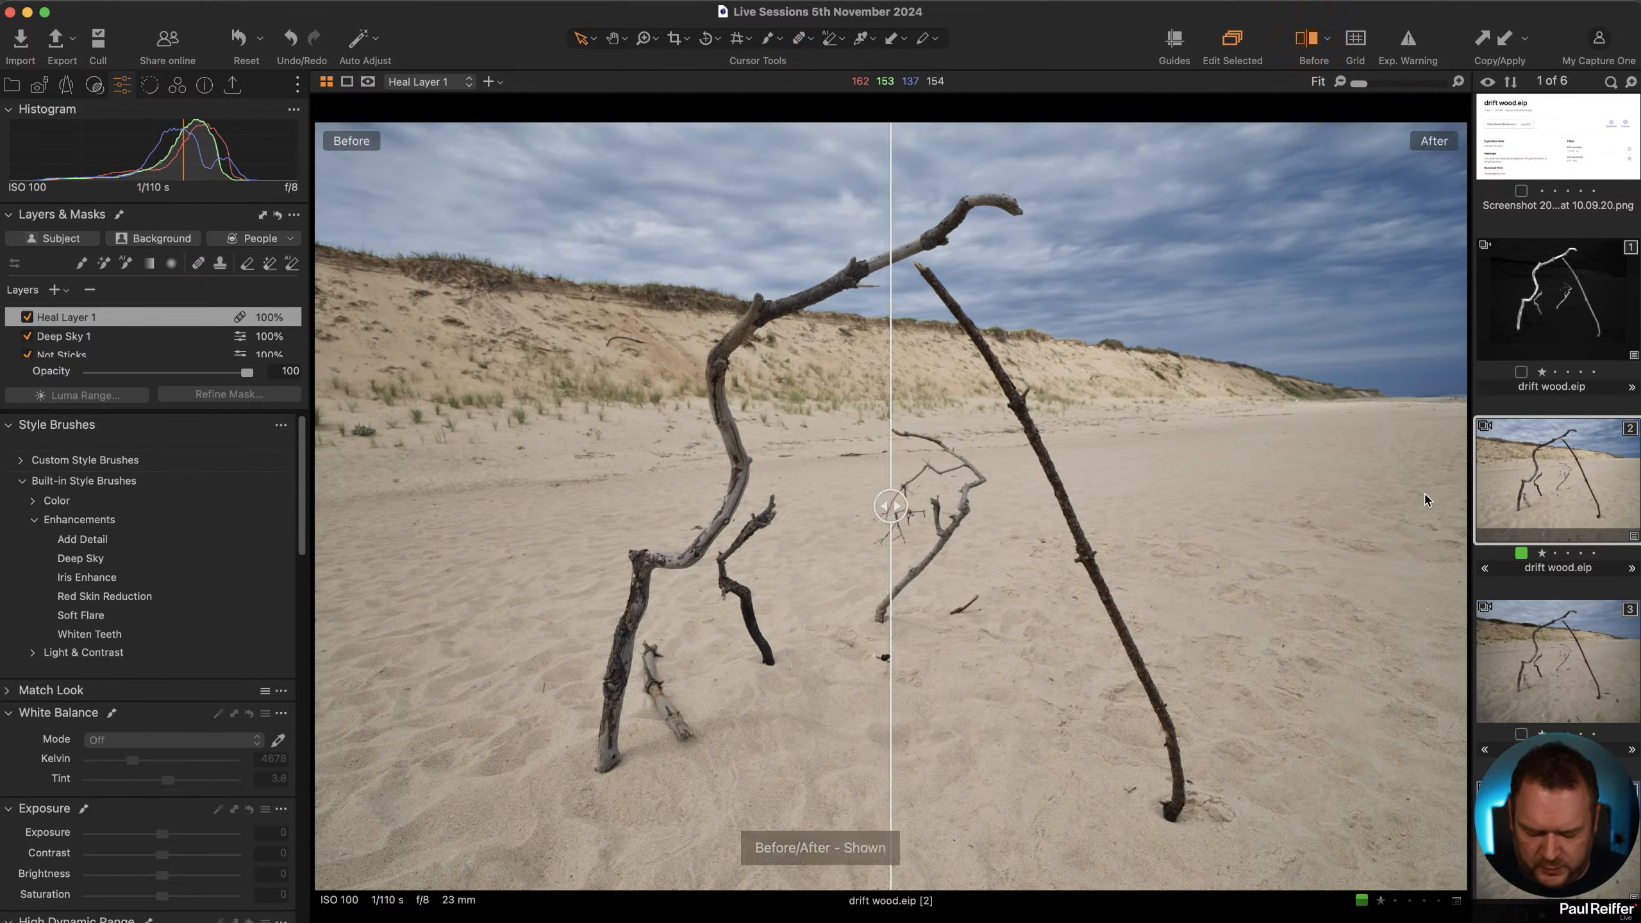
{"action": "left_click_drag", "start_coordinate": [894, 510], "coordinate": [316, 506]}
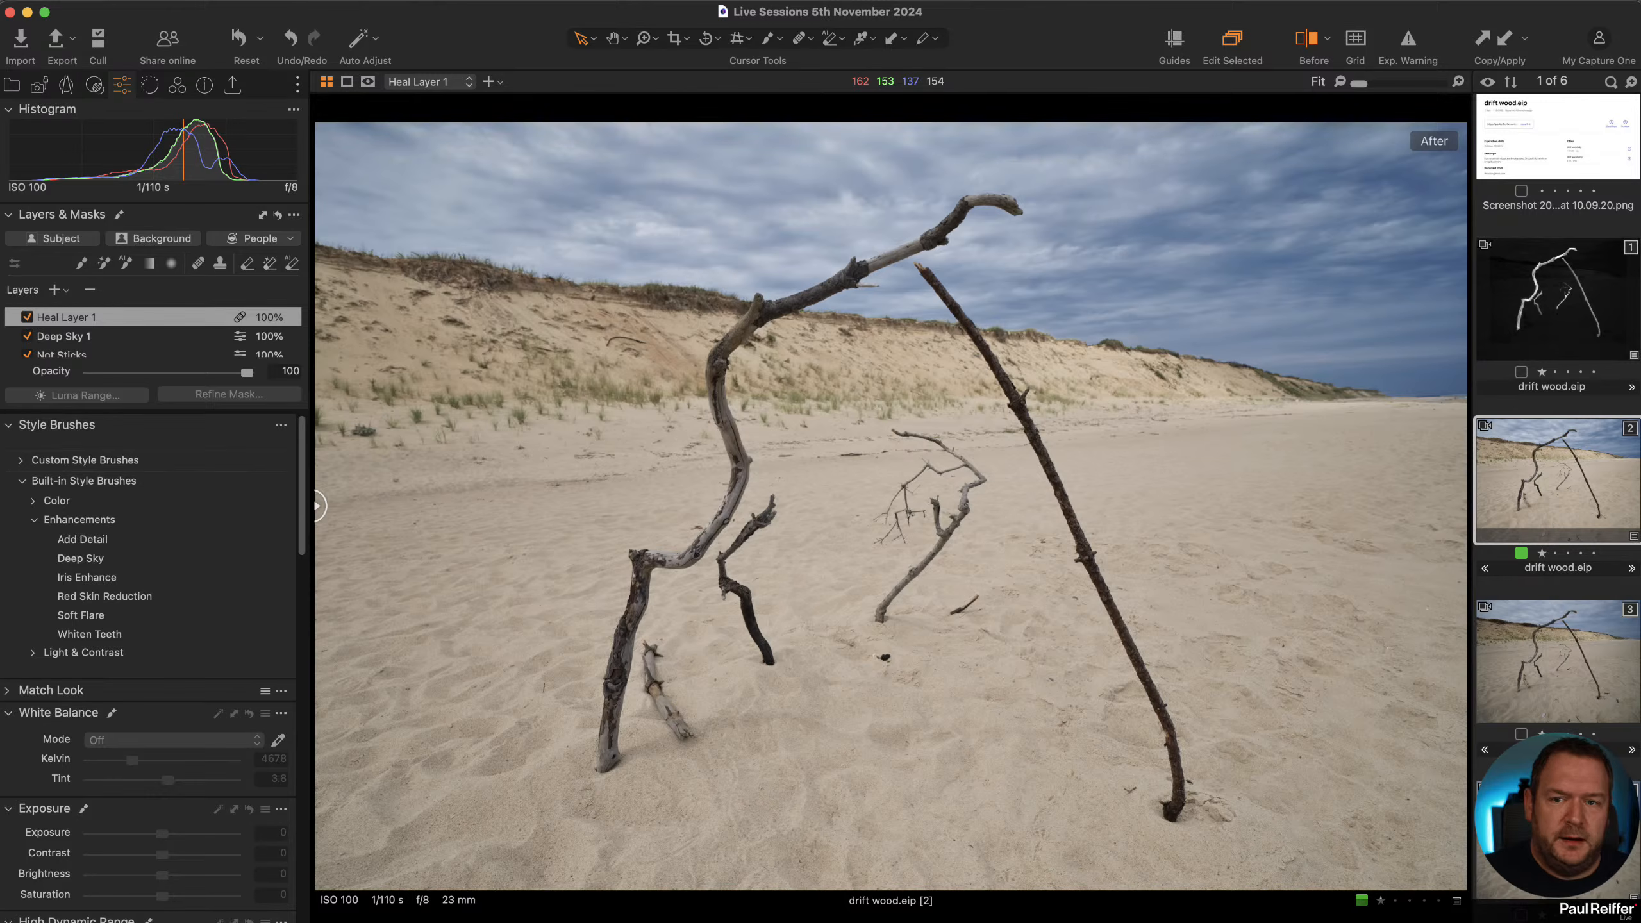
{"action": "left_click_drag", "start_coordinate": [317, 505], "coordinate": [1461, 505]}
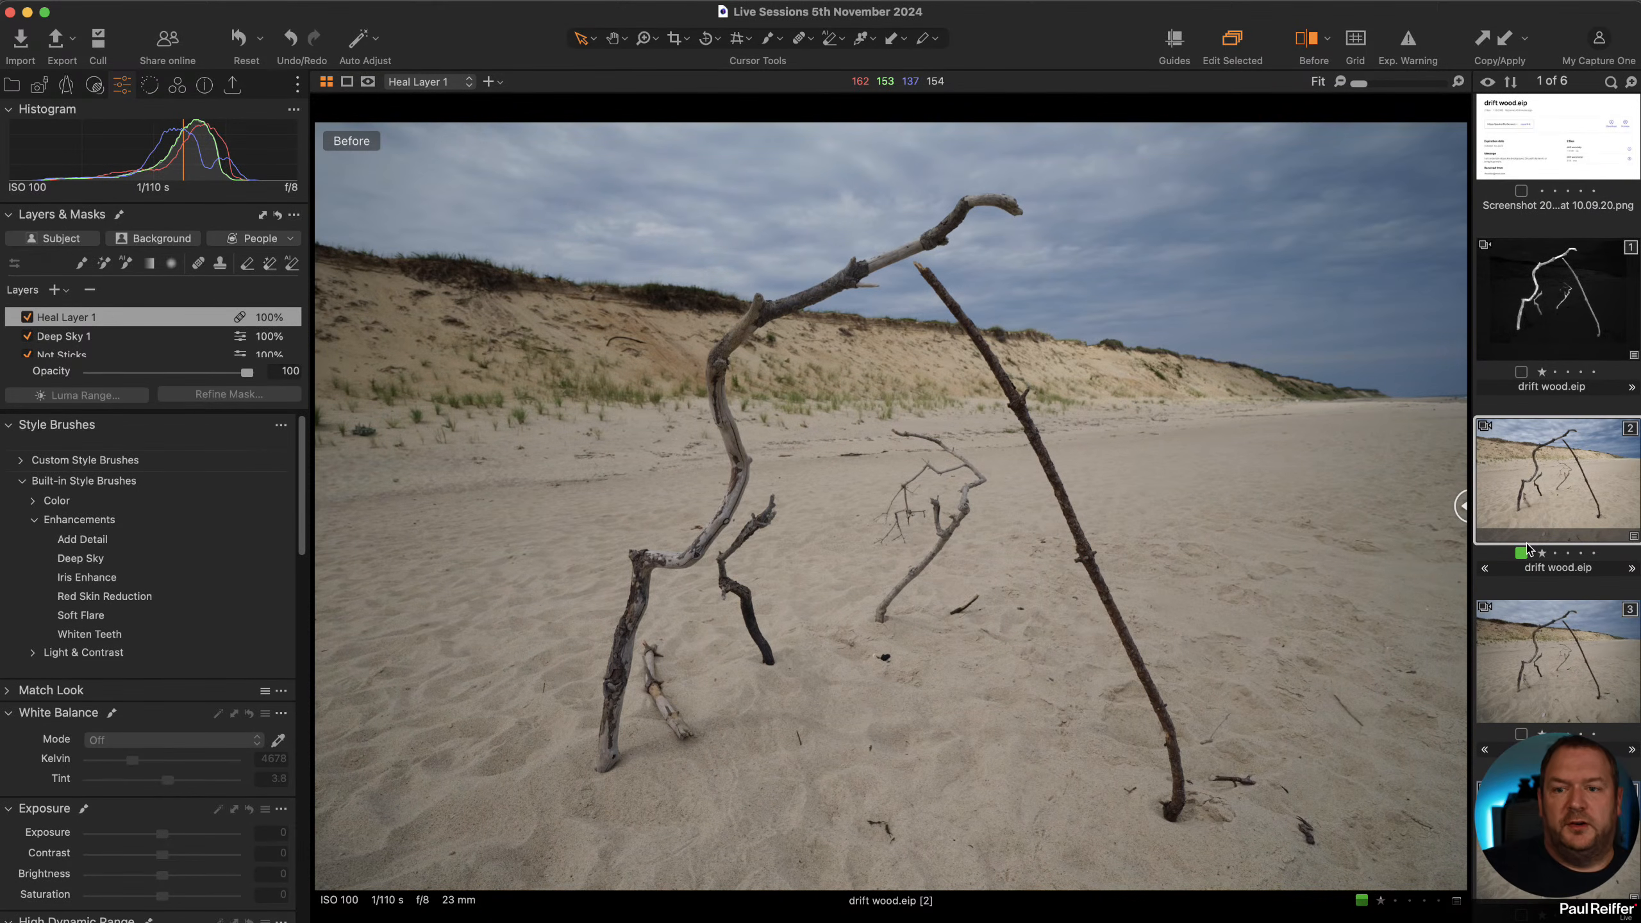
{"action": "left_click_drag", "start_coordinate": [1462, 505], "coordinate": [136, 534]}
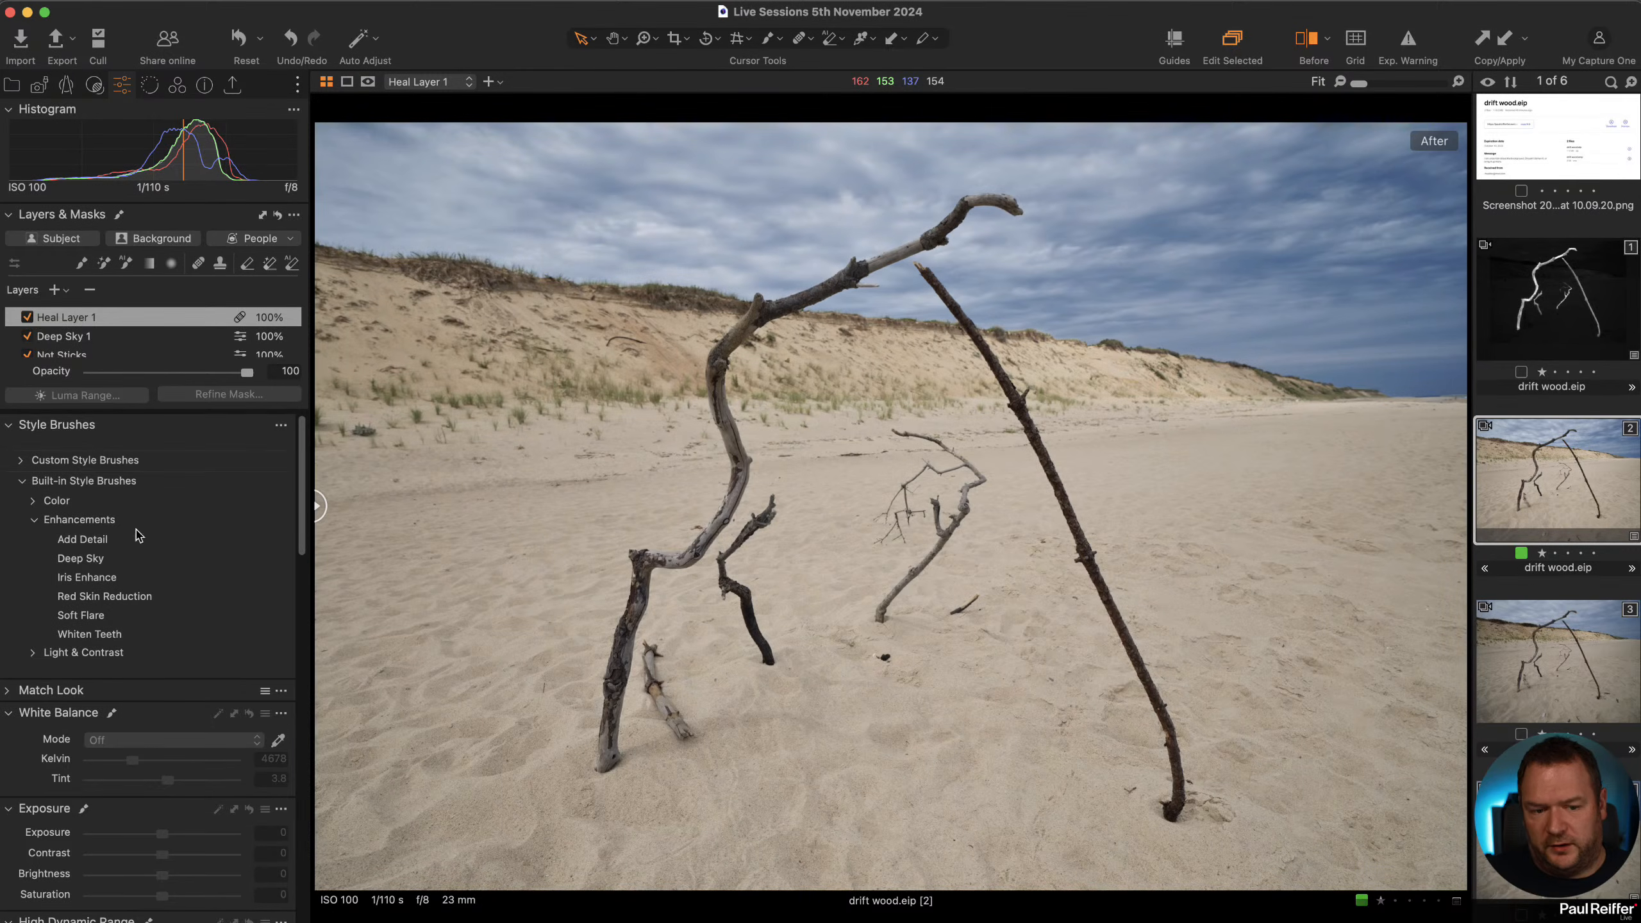
Inspect the first variant's Sticks mask, then return to the edited colour variant.
{"action": "left_click", "coordinate": [1549, 312]}
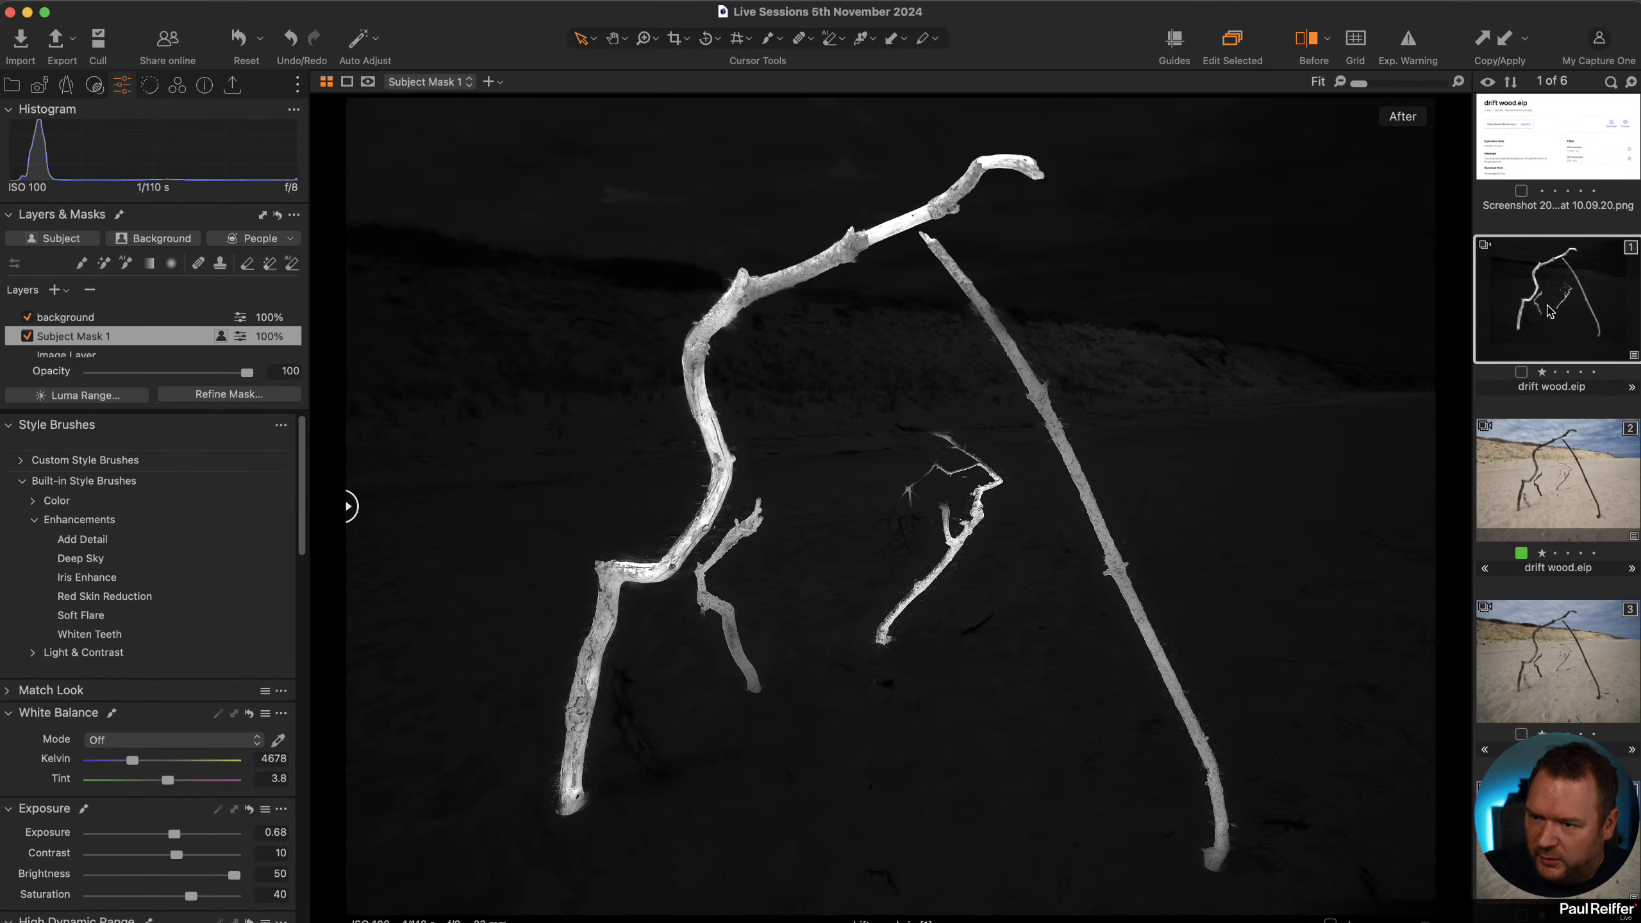
{"action": "left_click", "coordinate": [7, 87]}
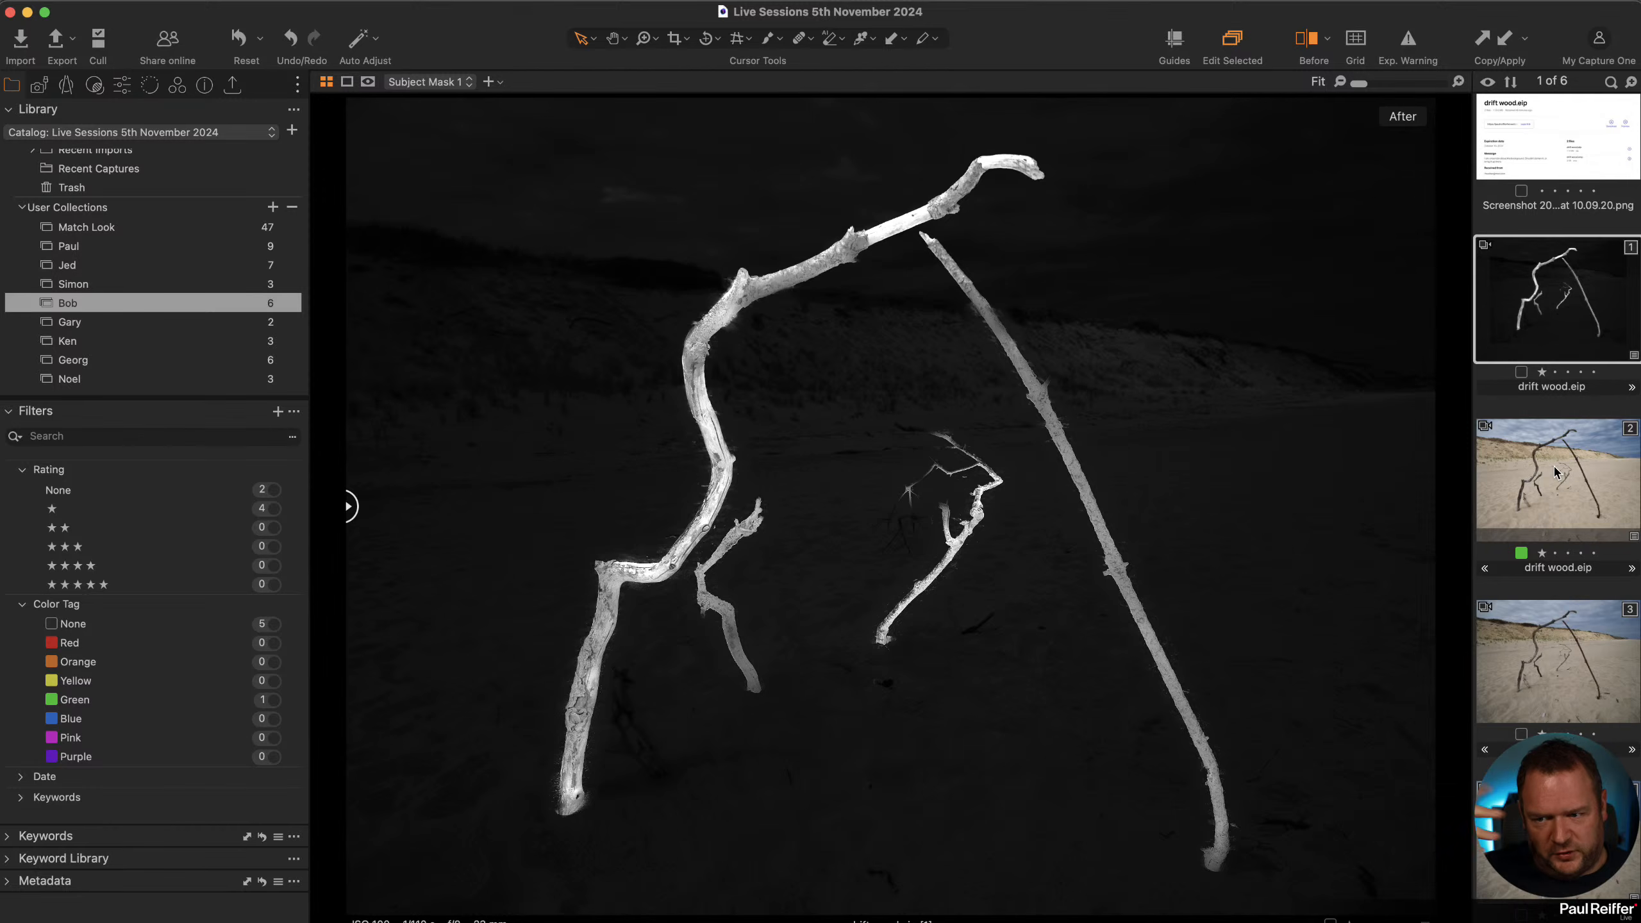
{"action": "left_click", "coordinate": [1613, 474]}
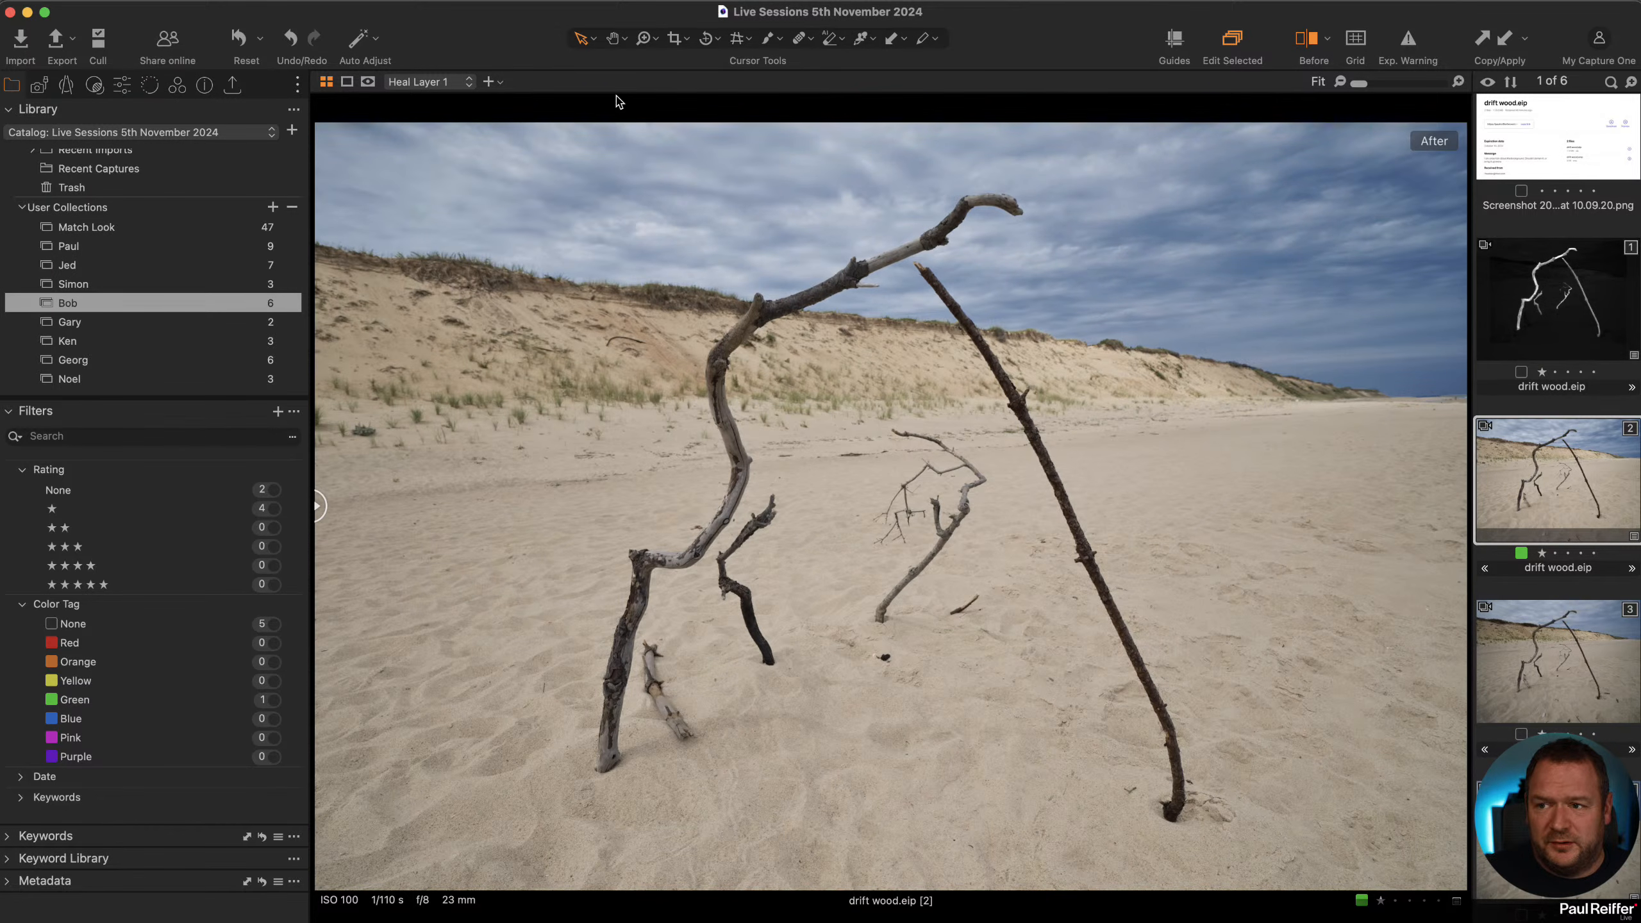
Compare the before and after versions with the split view, then inspect the driftwood and dunes at 100% zoom.
{"action": "left_click", "coordinate": [1310, 59]}
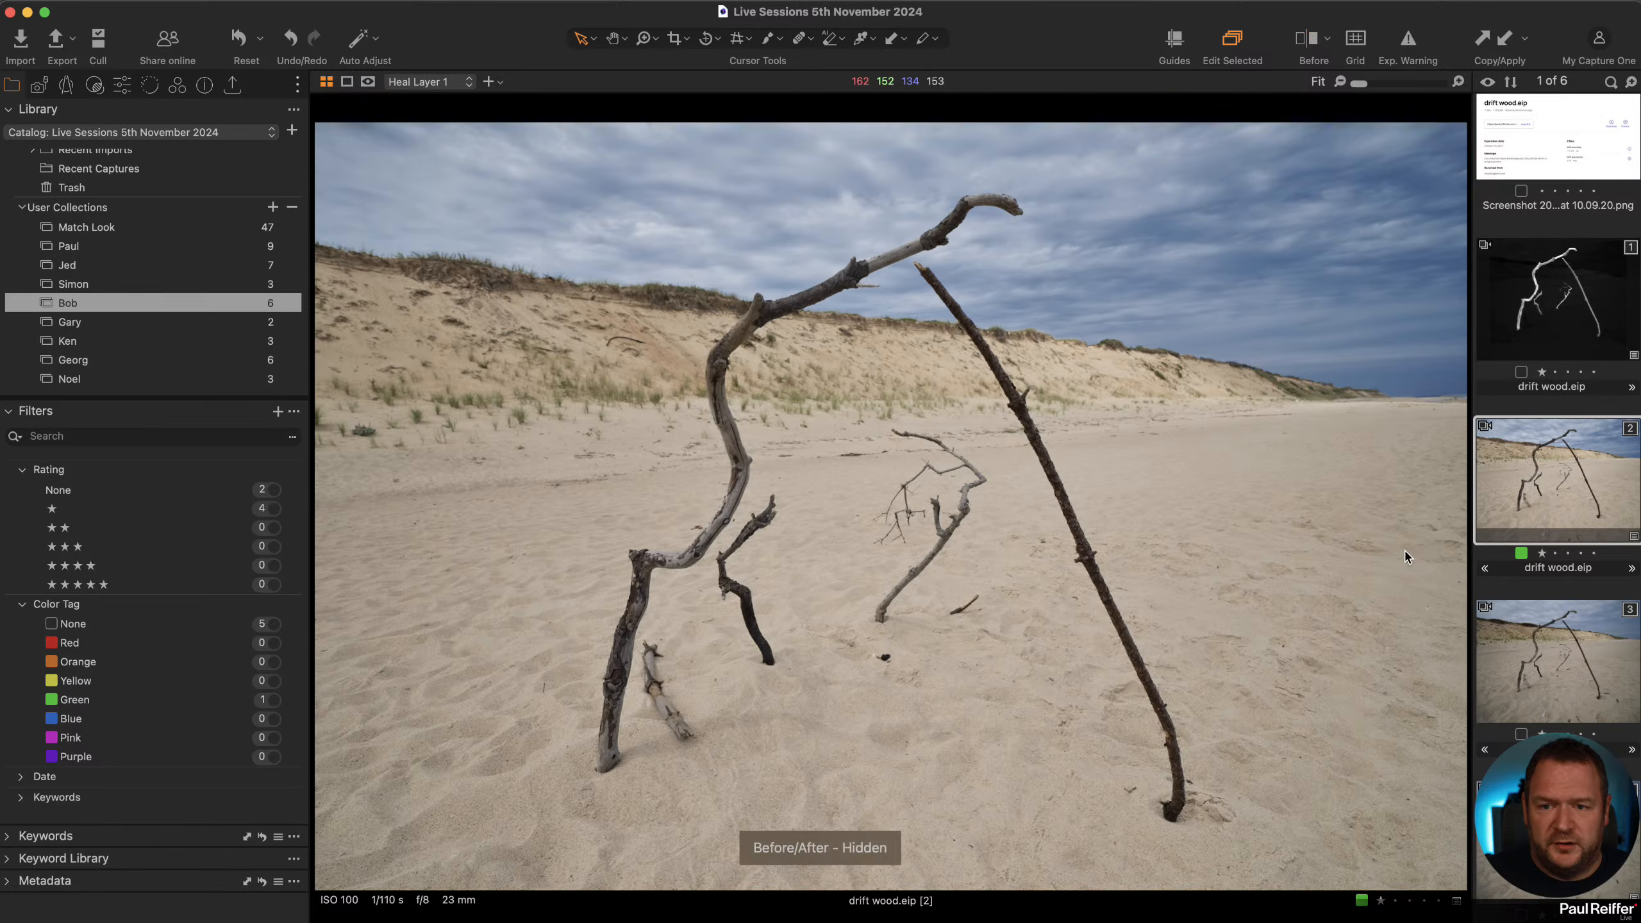
{"action": "left_click", "coordinate": [1313, 42]}
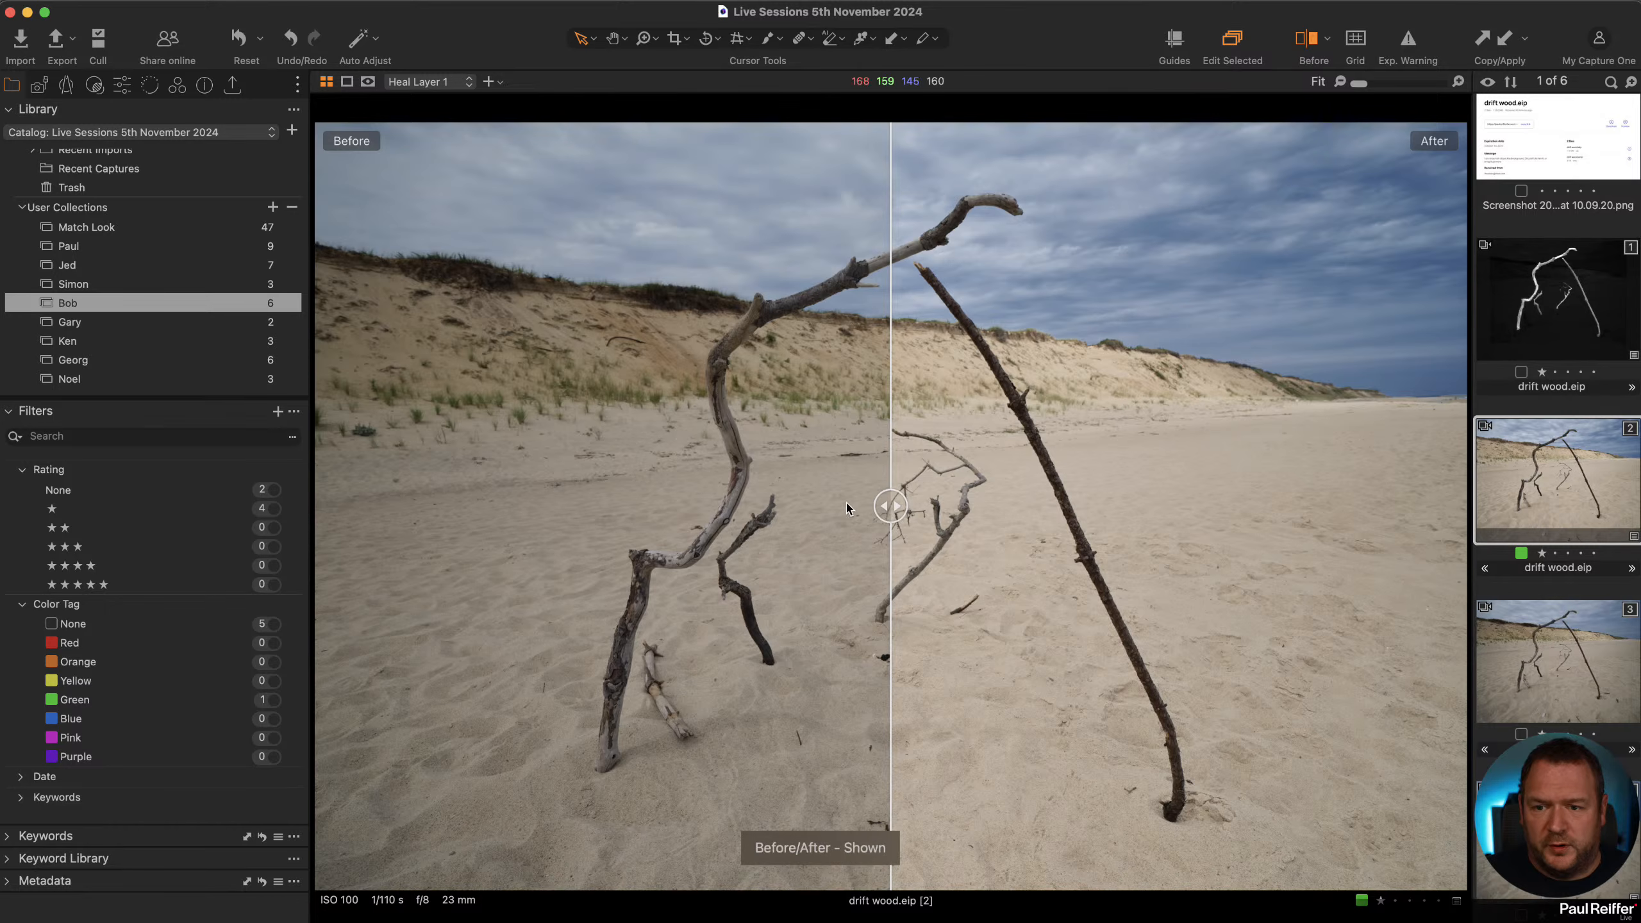
{"action": "left_click_drag", "start_coordinate": [889, 513], "coordinate": [37, 507]}
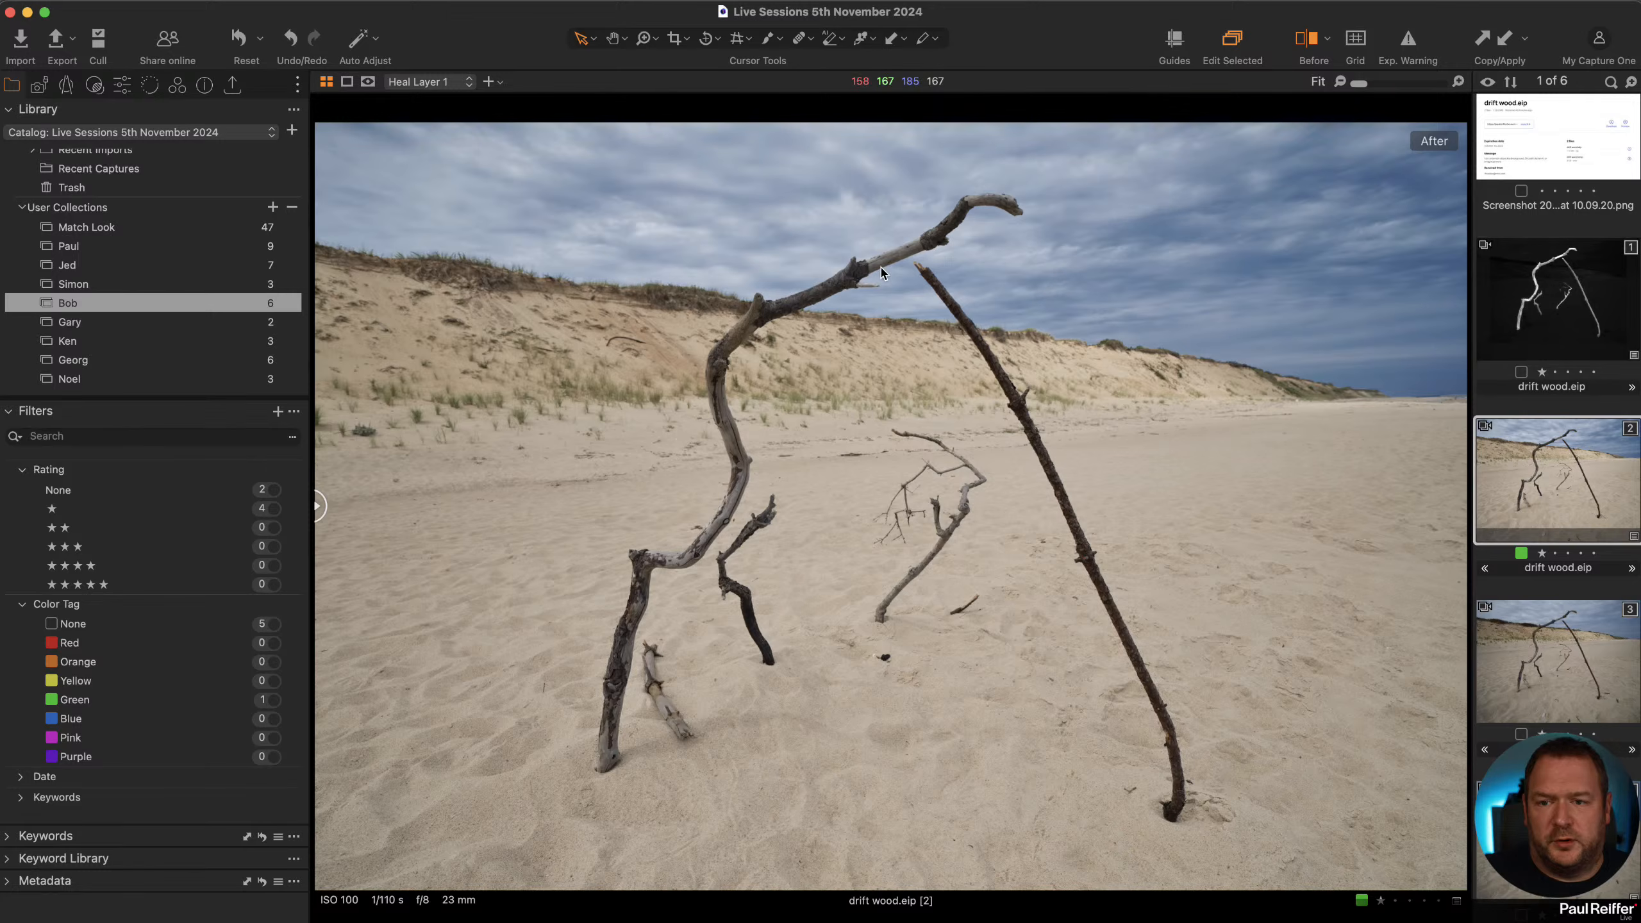
{"action": "key", "text": "h"}
{"action": "left_click", "coordinate": [911, 275]}
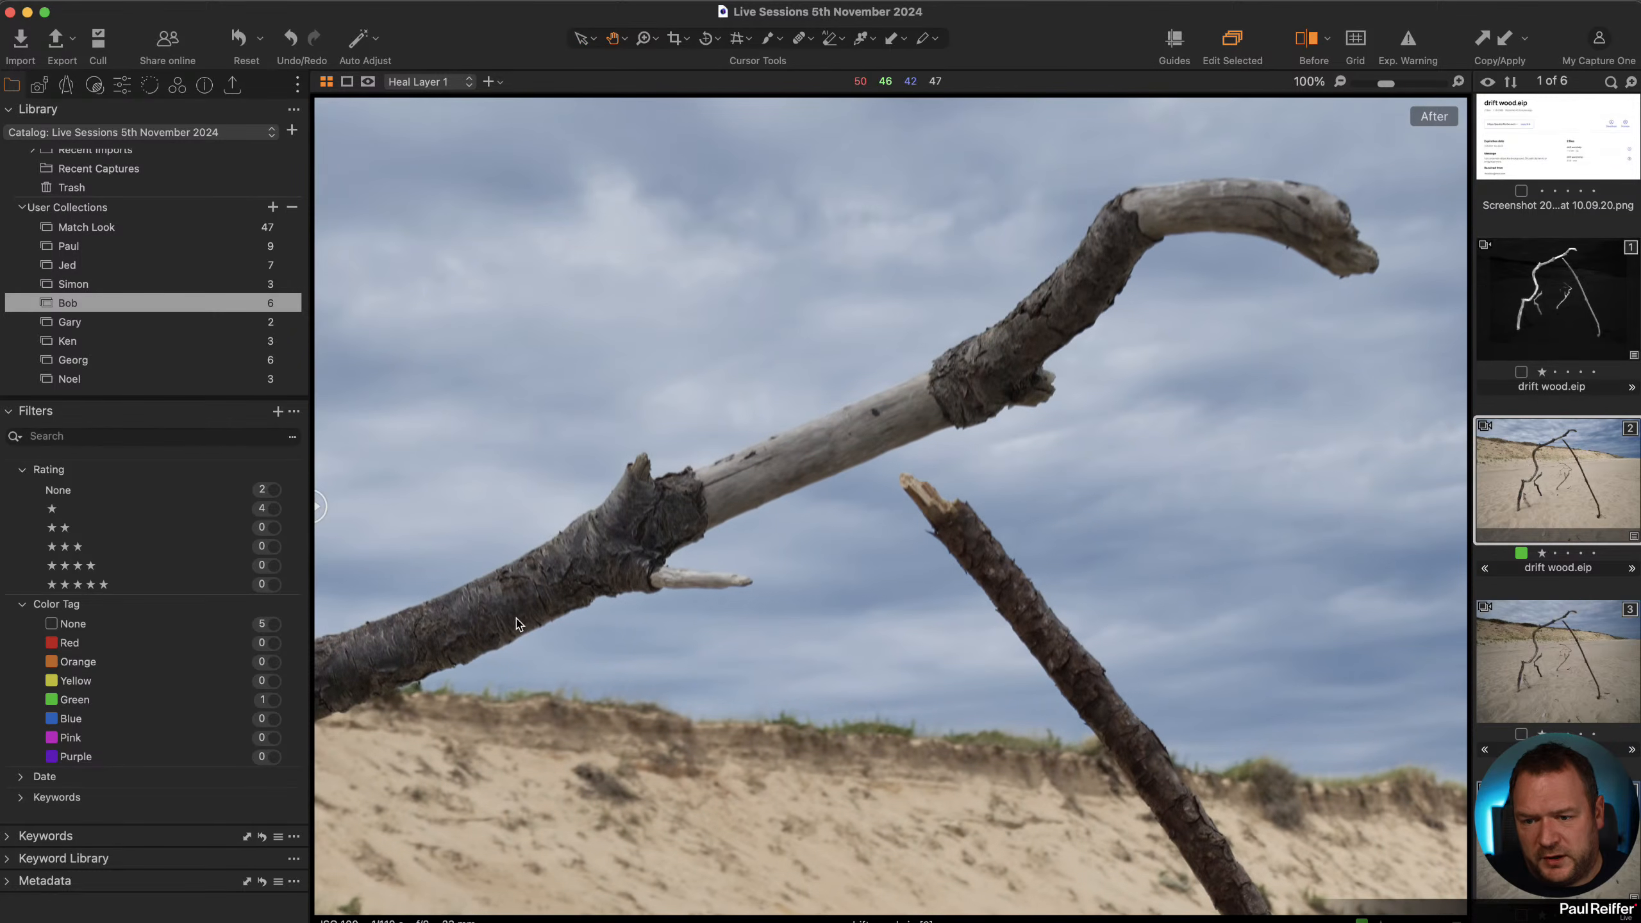
{"action": "left_click", "coordinate": [546, 604]}
{"action": "left_click", "coordinate": [546, 604]}
{"action": "scroll", "coordinate": [708, 630], "scroll_direction": "down", "scroll_amount": 6}
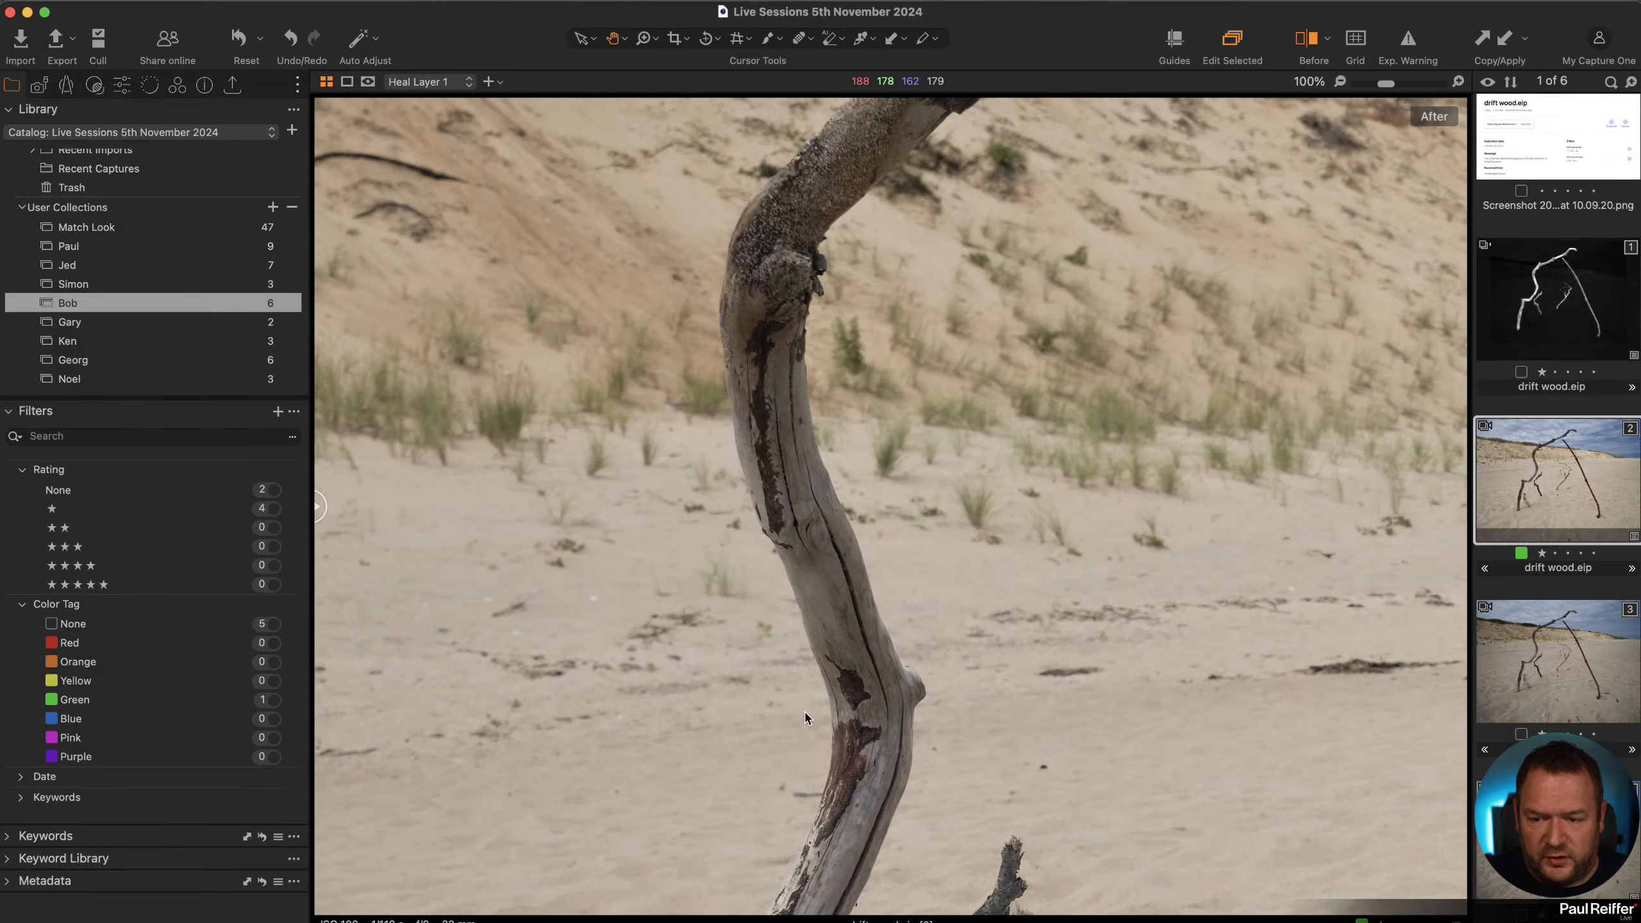
{"action": "left_click", "coordinate": [990, 569]}
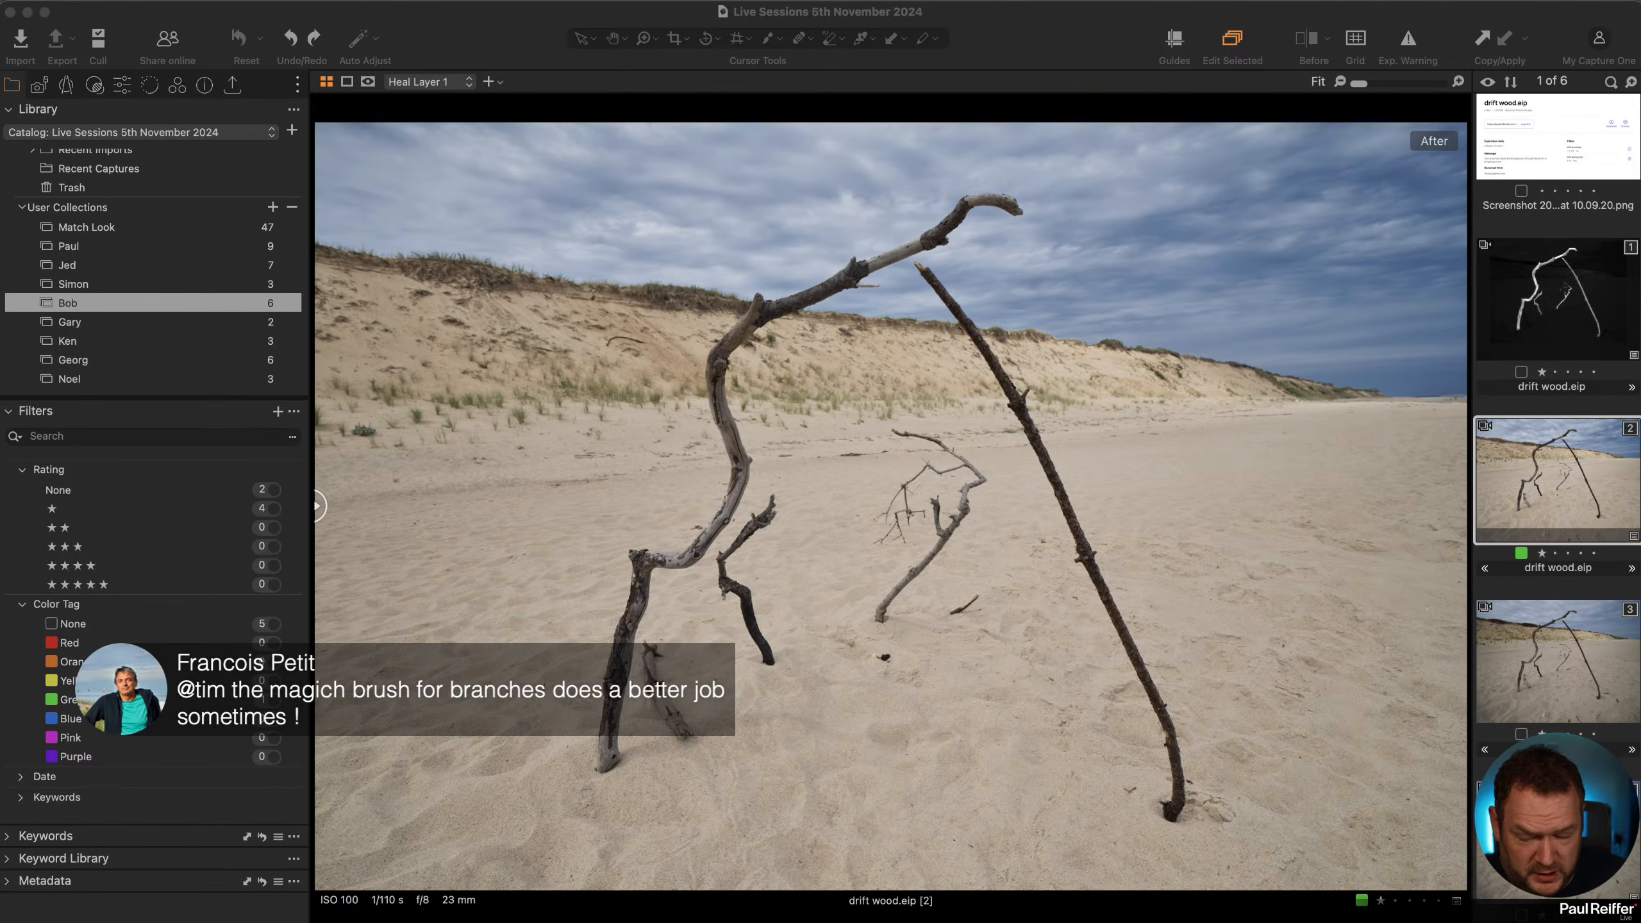
Open the Draw Mask tool's brush settings to review size, hardness, opacity and flow.
{"action": "left_click", "coordinate": [120, 89]}
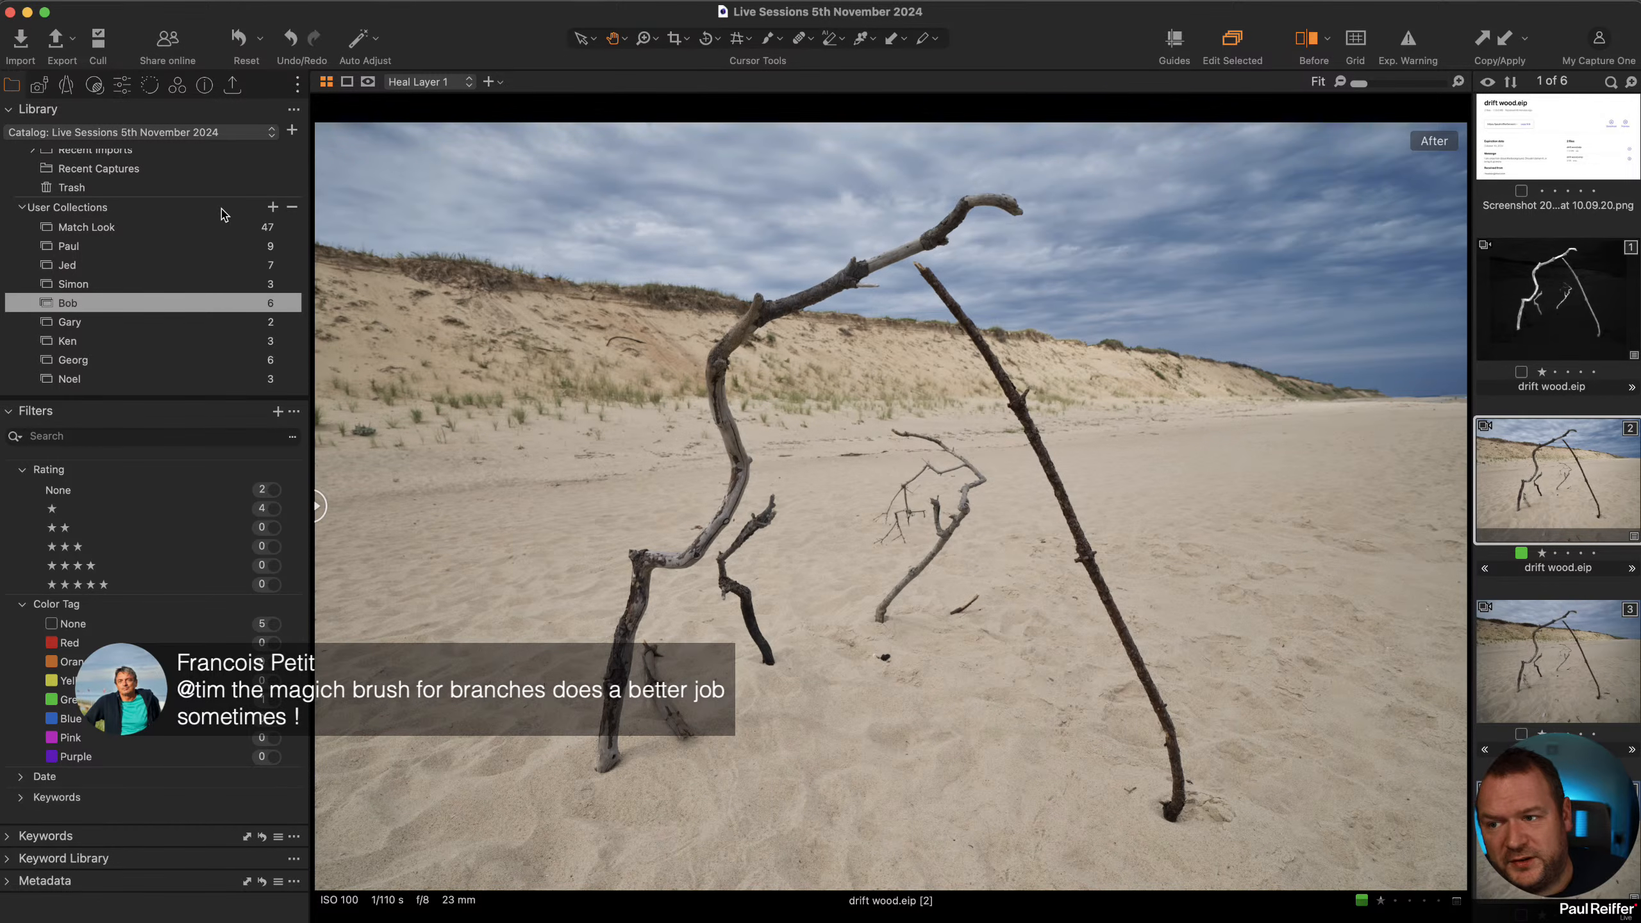
{"action": "left_click", "coordinate": [119, 88]}
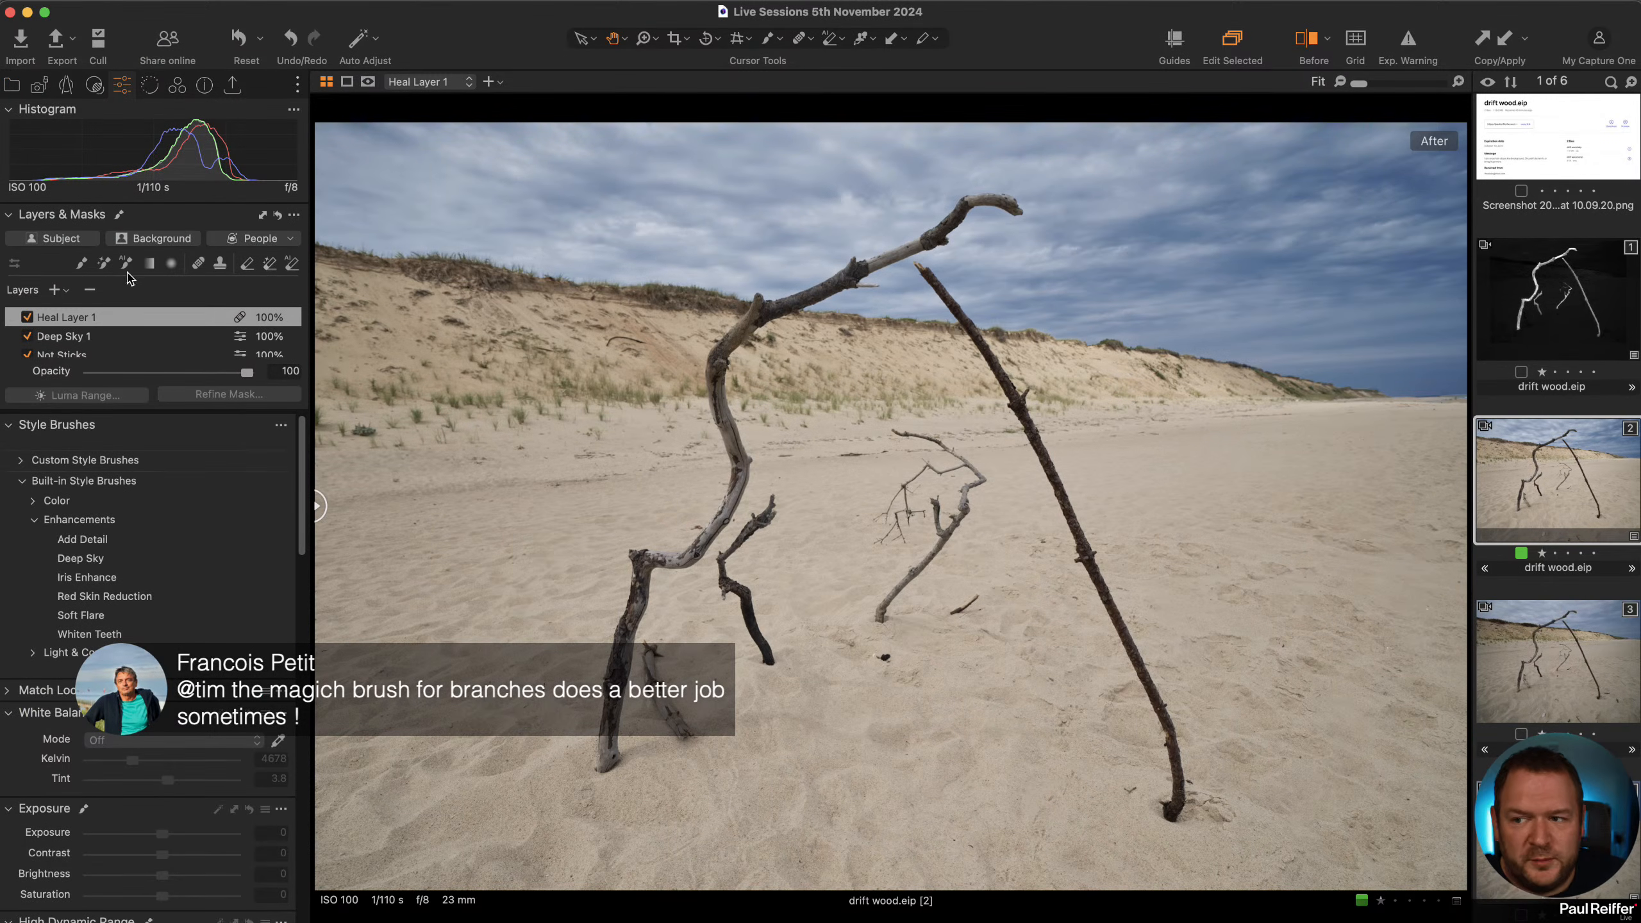
{"action": "left_click", "coordinate": [81, 264]}
{"action": "right_click", "coordinate": [549, 341]}
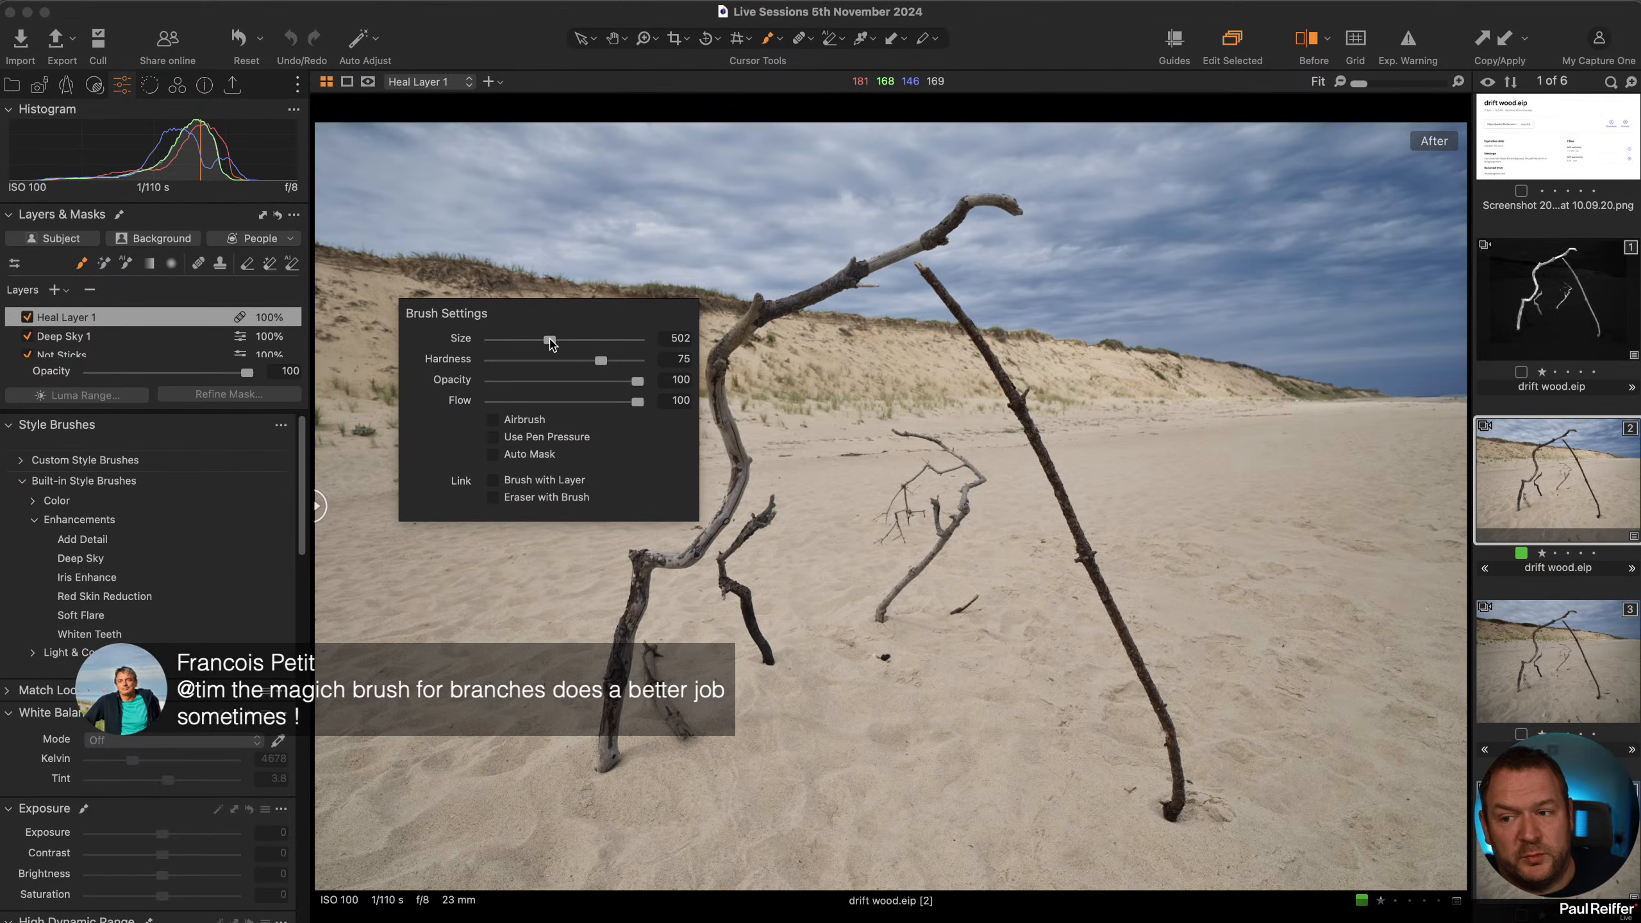
{"action": "right_click", "coordinate": [515, 414]}
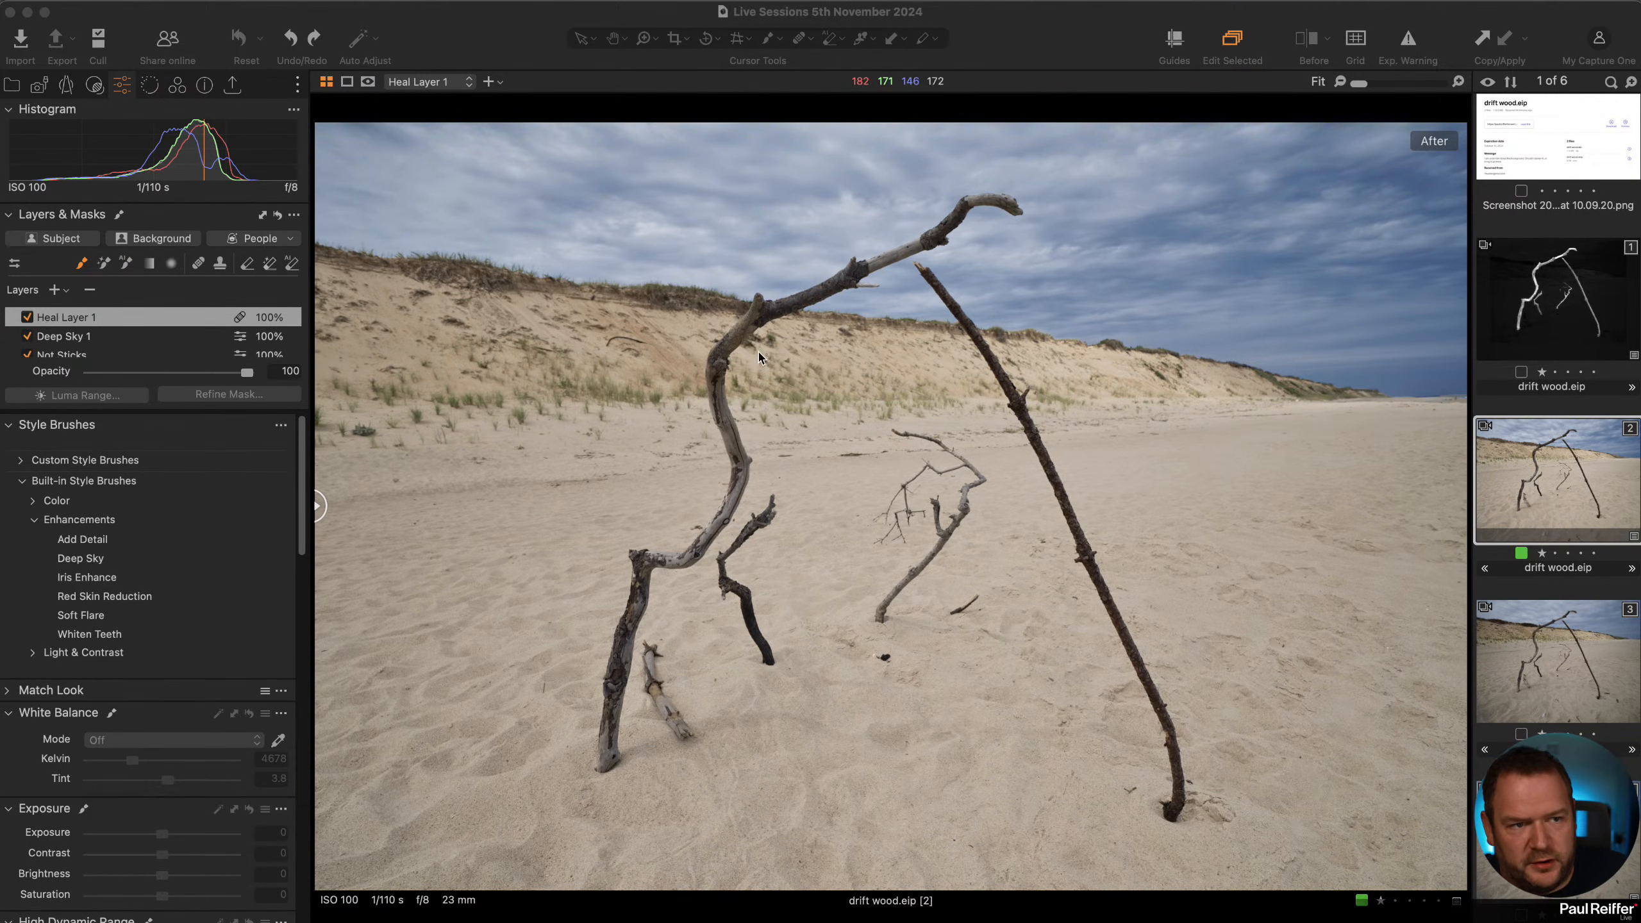
Clone the edited drift wood variant to create a new copy for a black and white version.
{"action": "right_click", "coordinate": [1513, 452]}
{"action": "key", "text": "Escape"}
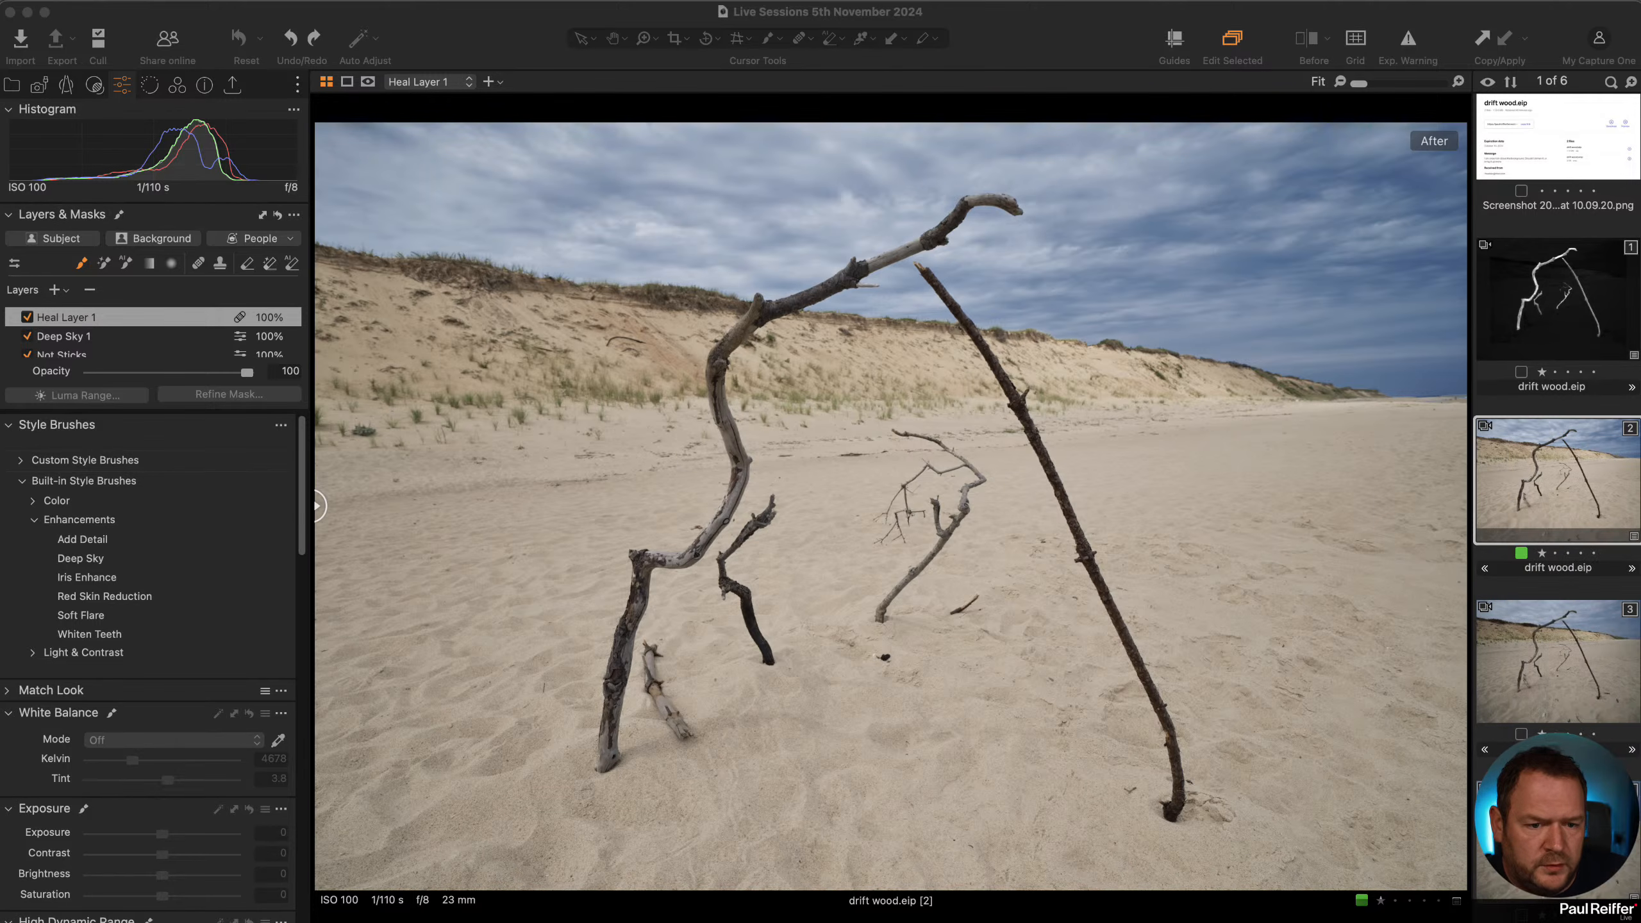
{"action": "right_click", "coordinate": [1554, 454]}
{"action": "left_click", "coordinate": [1595, 532]}
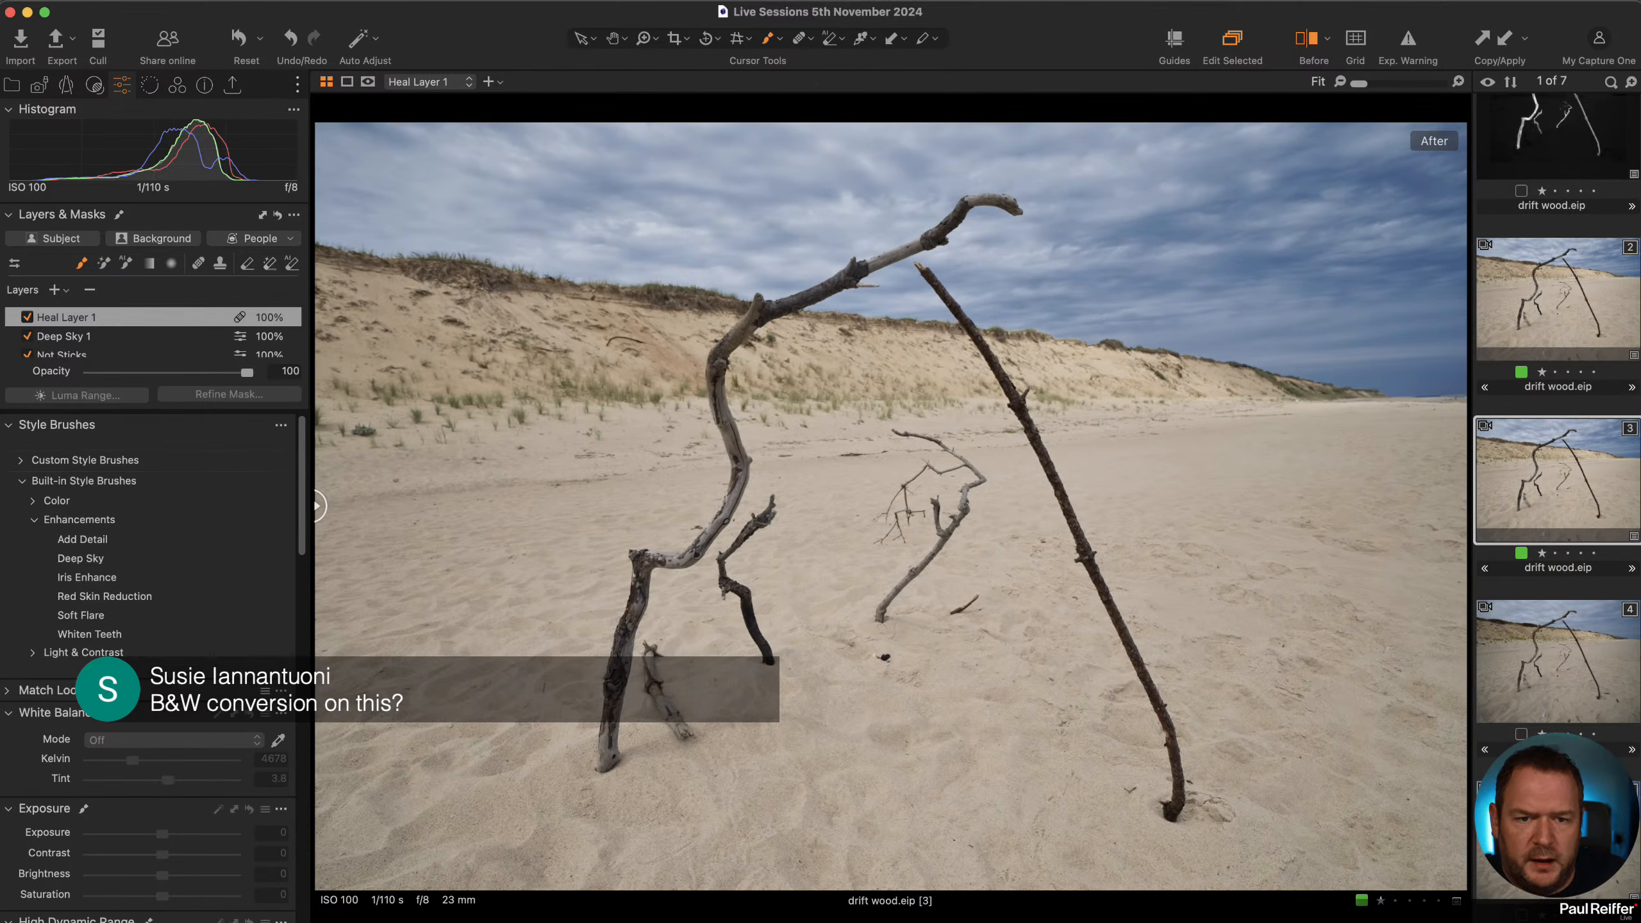
Enable the Black & White conversion on the new variant.
{"action": "scroll", "coordinate": [126, 595], "scroll_direction": "down", "scroll_amount": 10}
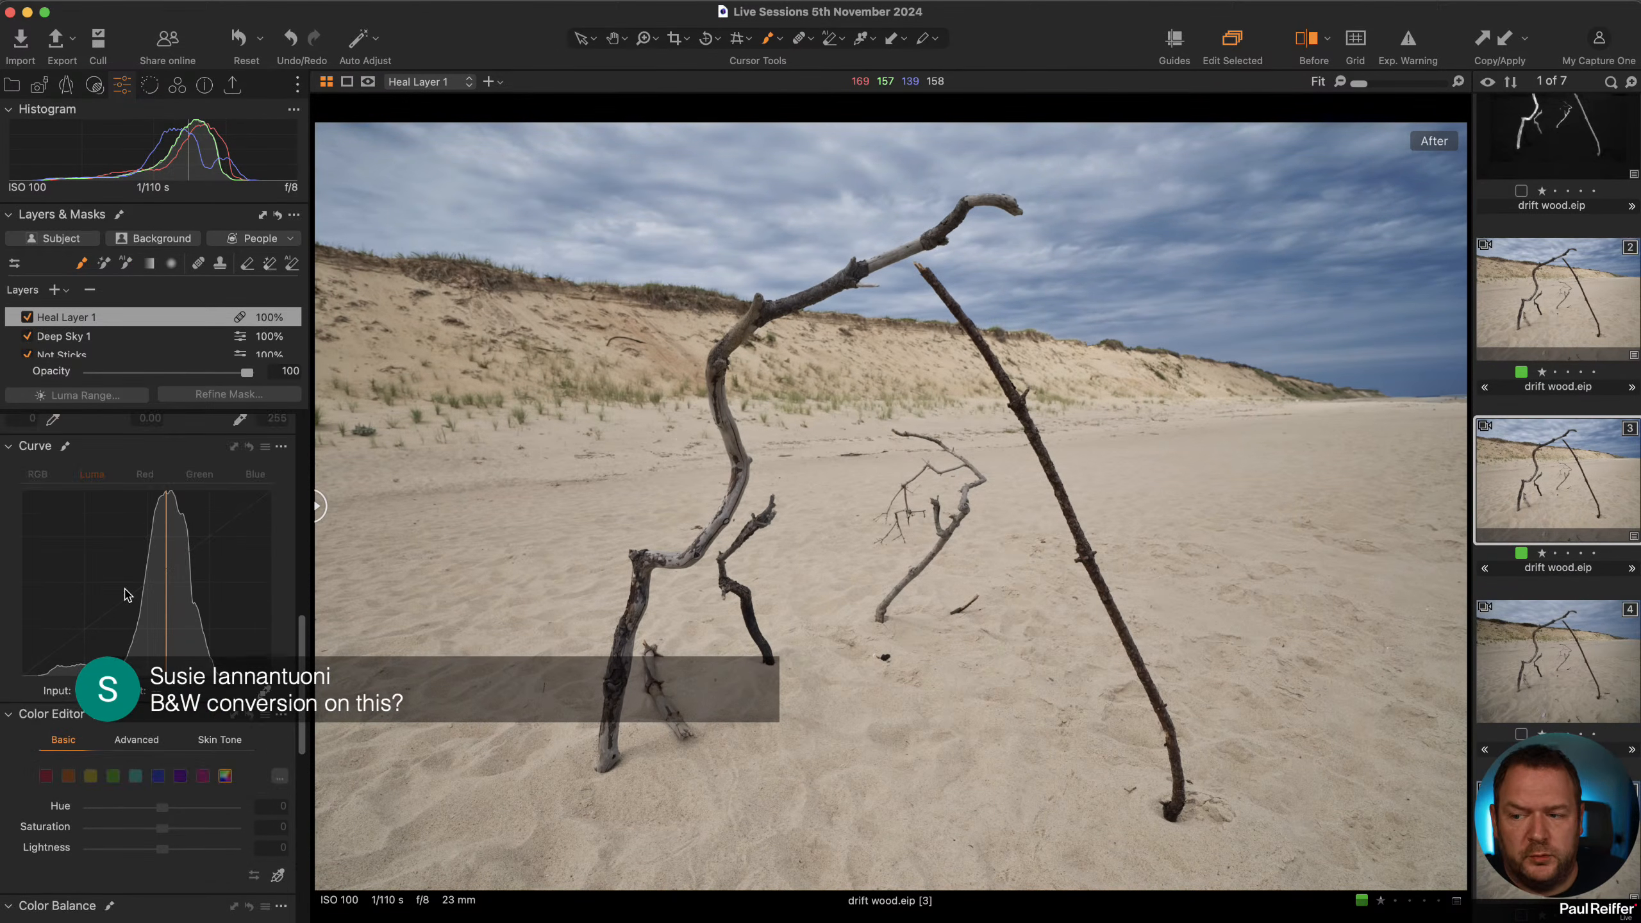
{"action": "scroll", "coordinate": [127, 595], "scroll_direction": "down", "scroll_amount": 10}
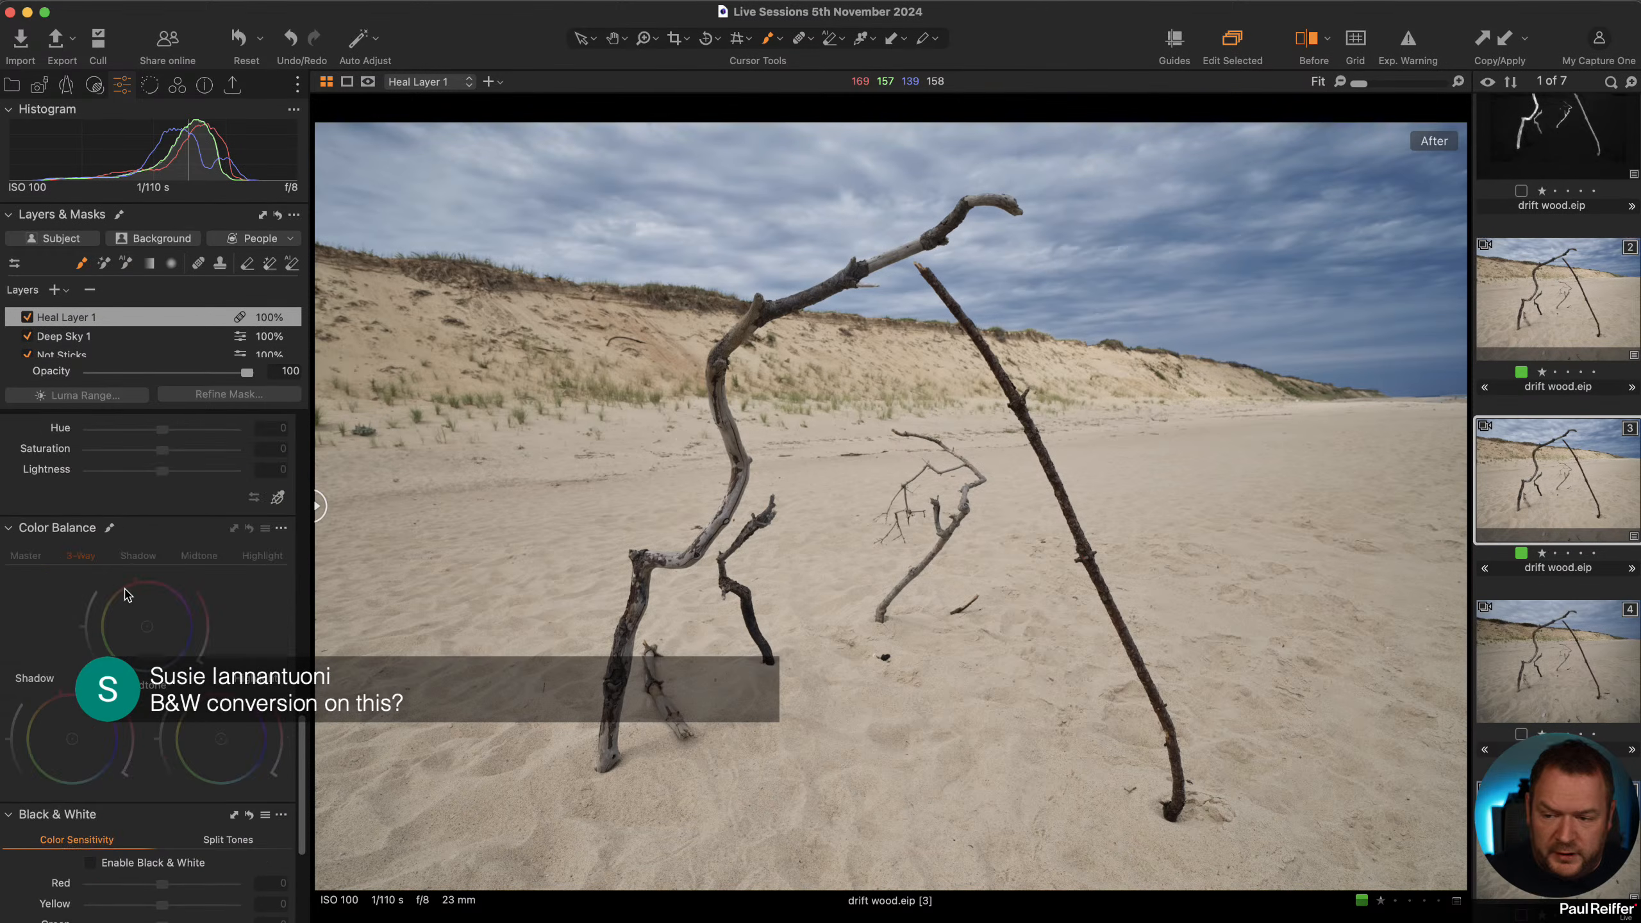
{"action": "scroll", "coordinate": [135, 332], "scroll_direction": "down", "scroll_amount": 3}
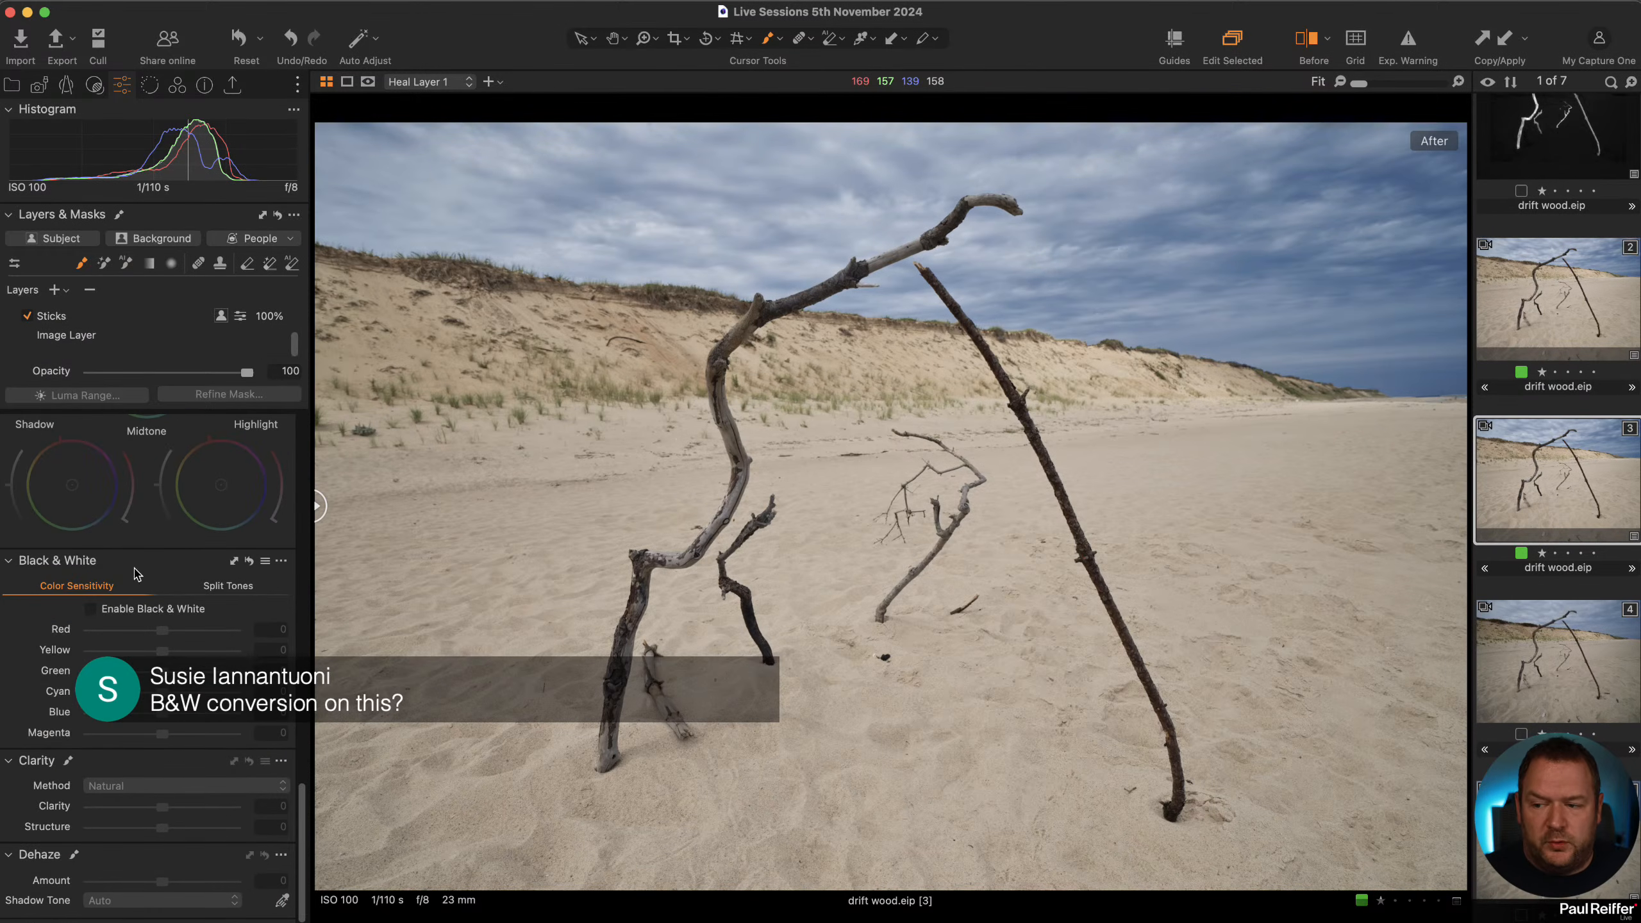
{"action": "scroll", "coordinate": [167, 666], "scroll_direction": "down", "scroll_amount": 3}
{"action": "scroll", "coordinate": [167, 666], "scroll_direction": "up", "scroll_amount": 1}
{"action": "left_click", "coordinate": [108, 557]}
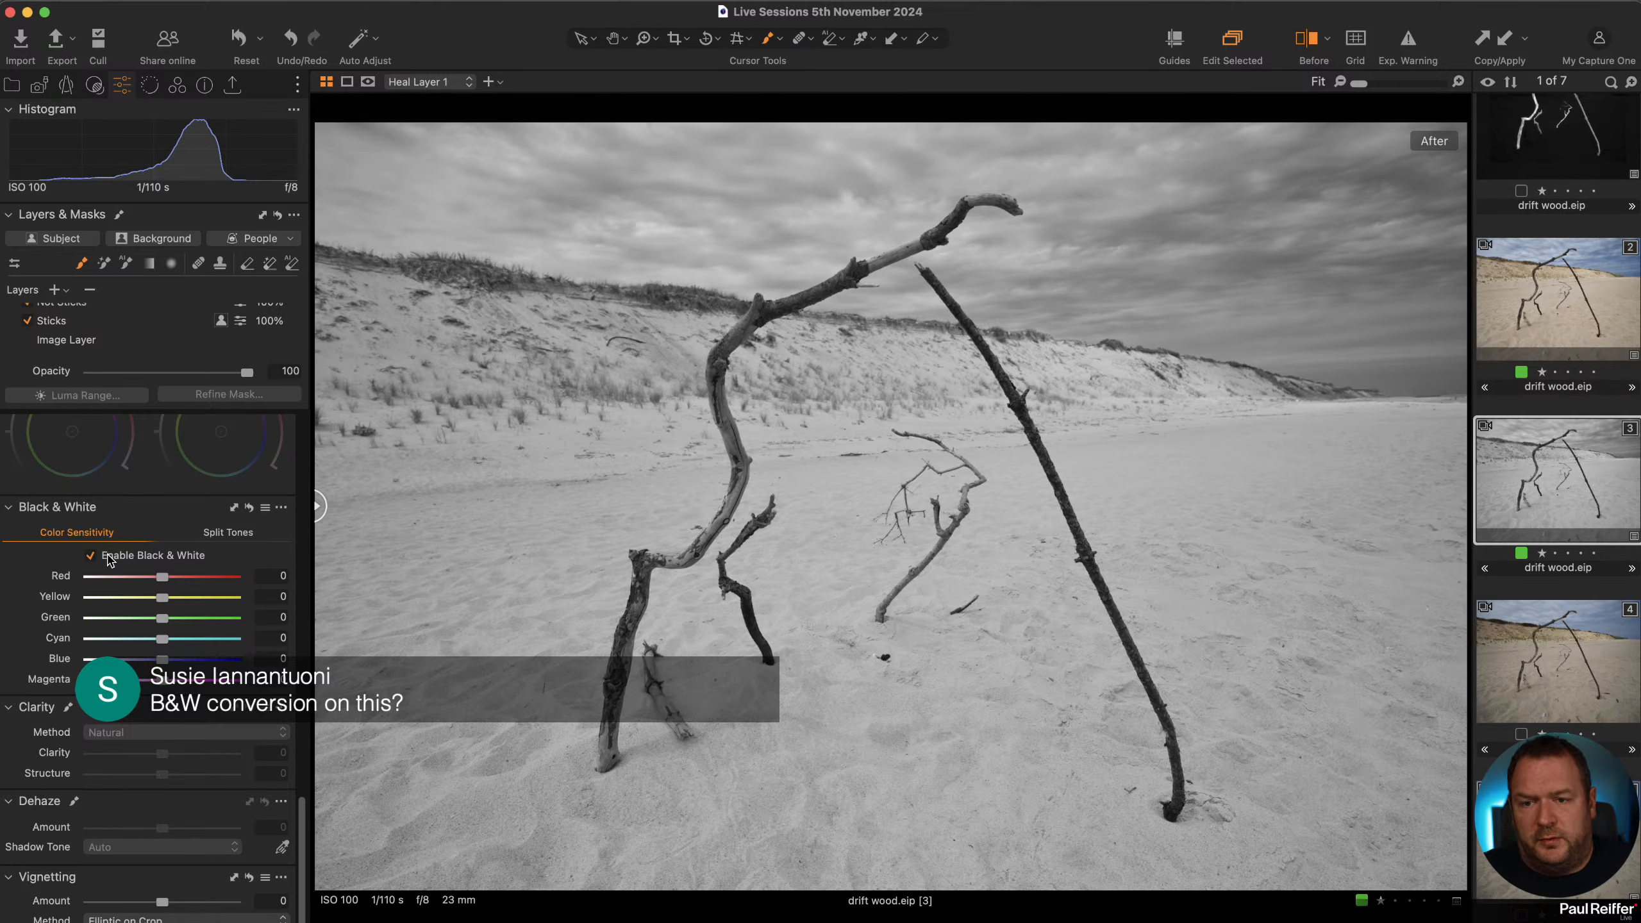
On the Not Sticks layer, set Black & White sensitivities: red -2, yellow 36, green 12, cyan -62, blue -73, magenta -58.
{"action": "scroll", "coordinate": [97, 336], "scroll_direction": "up", "scroll_amount": 3}
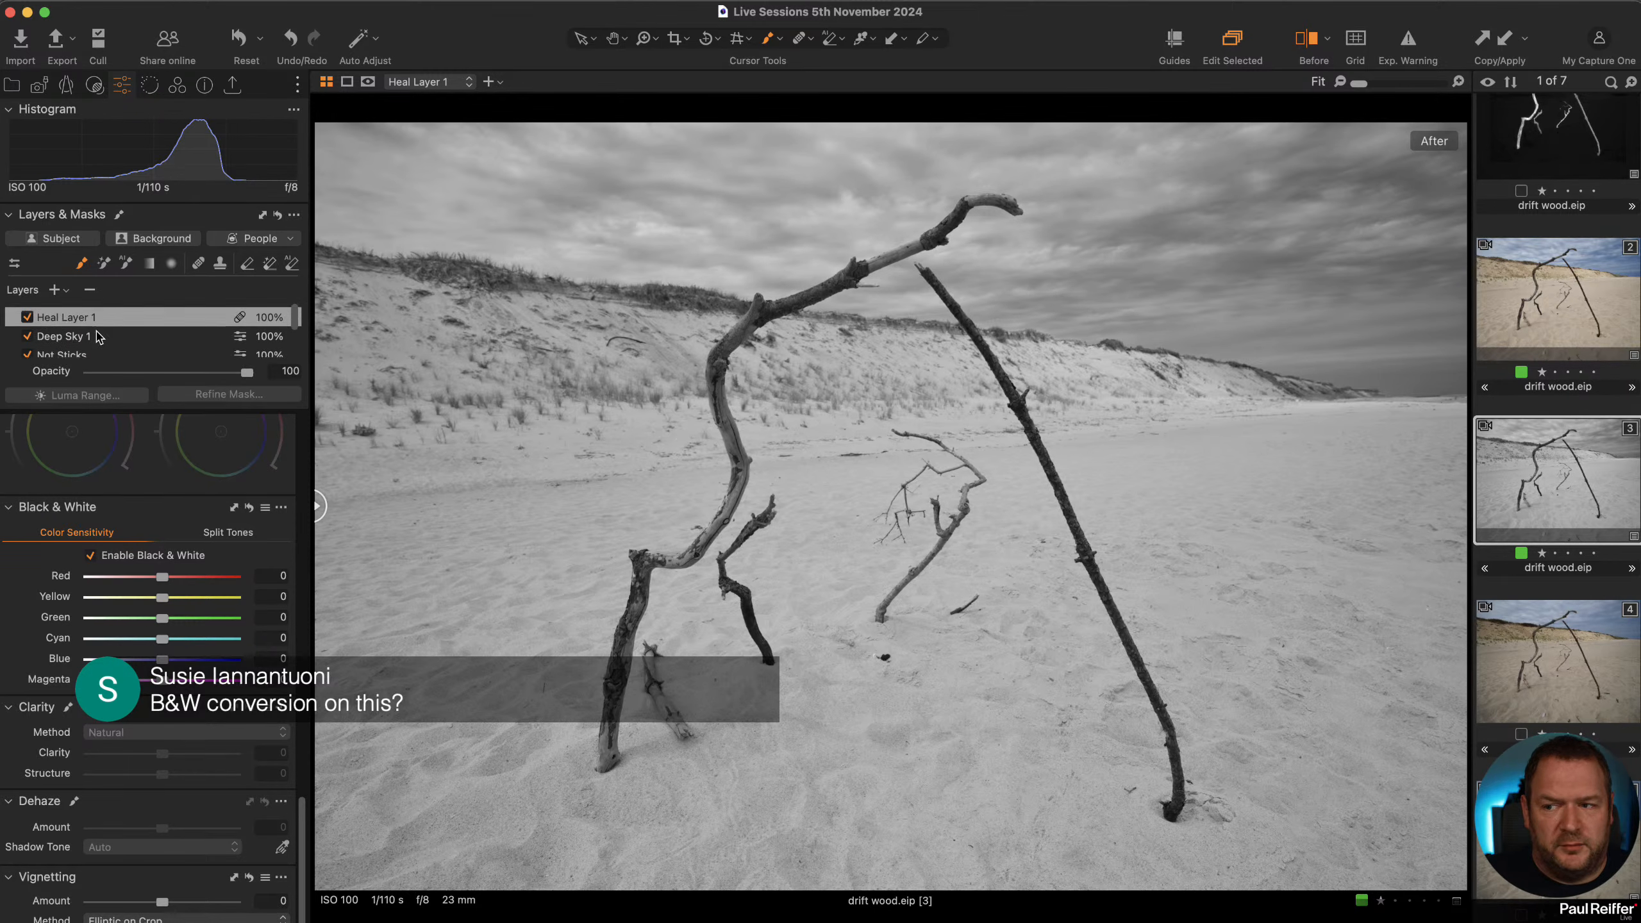
{"action": "left_click", "coordinate": [93, 339]}
{"action": "left_click", "coordinate": [100, 356]}
{"action": "scroll", "coordinate": [97, 350], "scroll_direction": "down", "scroll_amount": 3}
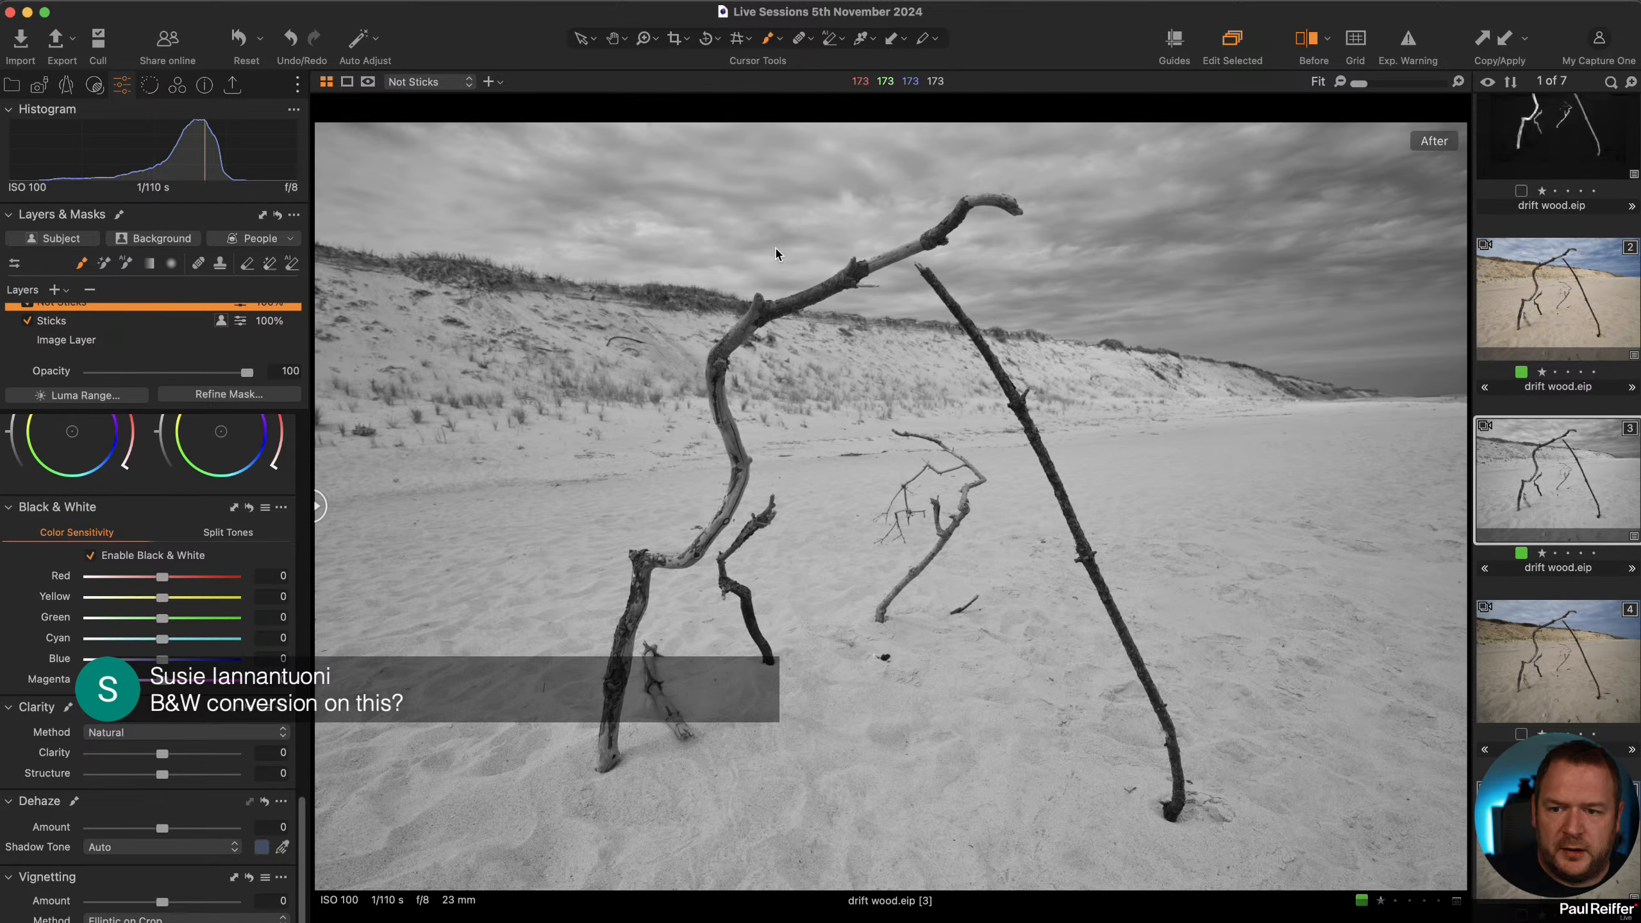
{"action": "left_click_drag", "start_coordinate": [163, 598], "coordinate": [187, 600]}
{"action": "left_click_drag", "start_coordinate": [162, 659], "coordinate": [109, 660]}
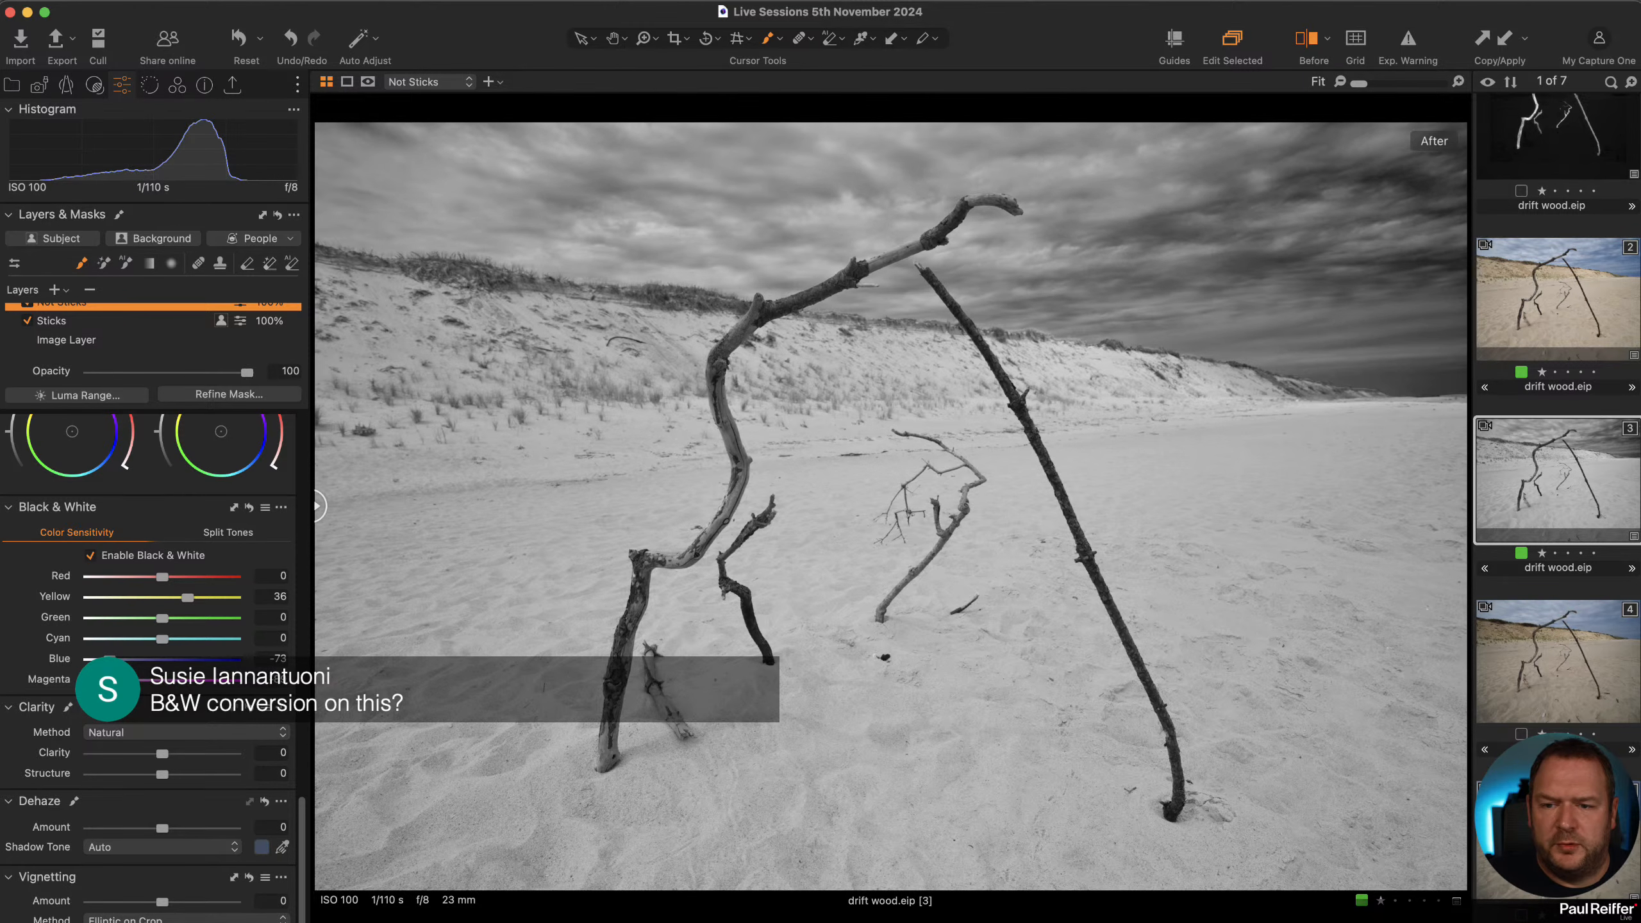
{"action": "left_click_drag", "start_coordinate": [162, 627], "coordinate": [120, 639]}
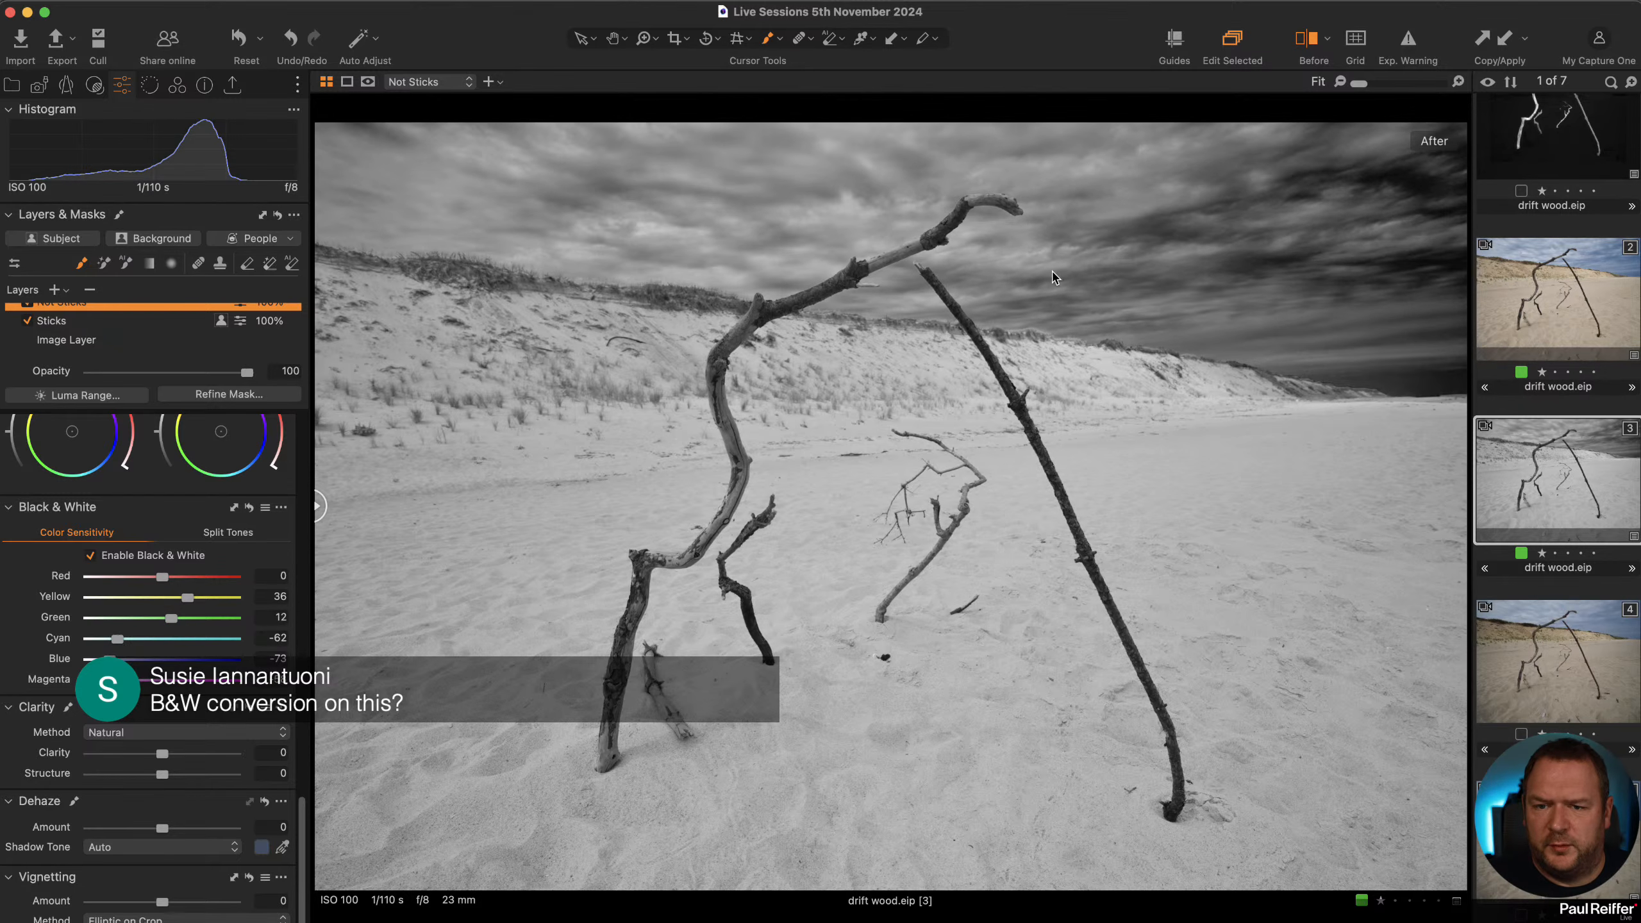
{"action": "mouse_move", "coordinate": [162, 576]}
{"action": "left_mouse_down"}
{"action": "mouse_move", "coordinate": [121, 578]}
{"action": "mouse_move", "coordinate": [178, 577]}
{"action": "mouse_move", "coordinate": [139, 579]}
{"action": "mouse_move", "coordinate": [161, 581]}
{"action": "left_mouse_up"}
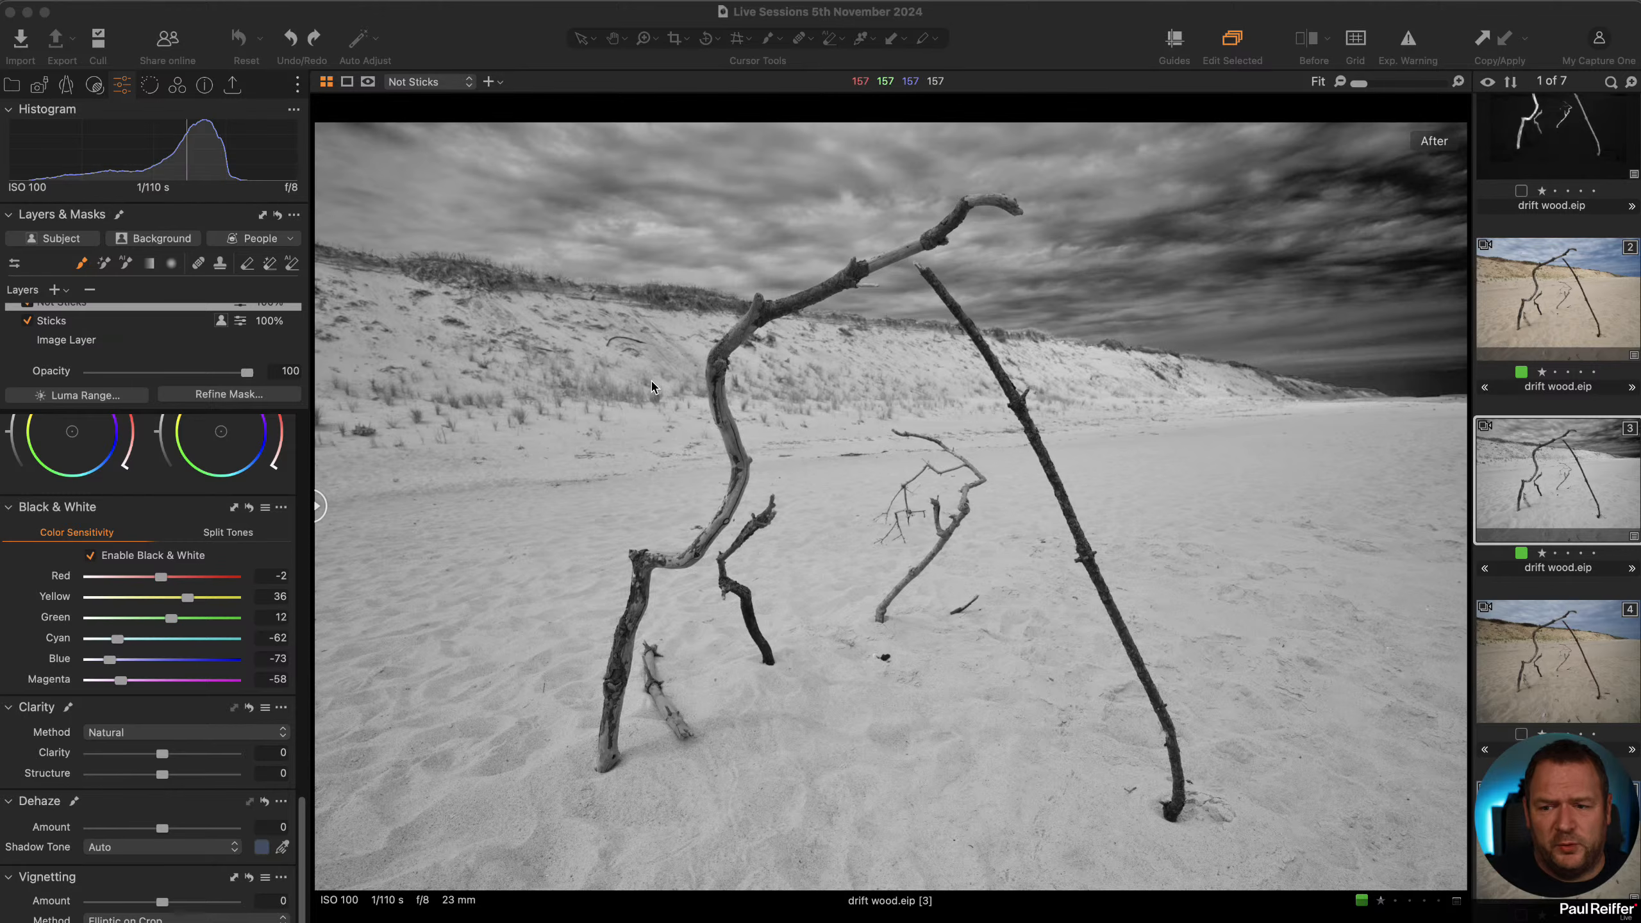
Set the Sticks layer's exposure to -0.53.
{"action": "left_click", "coordinate": [124, 329]}
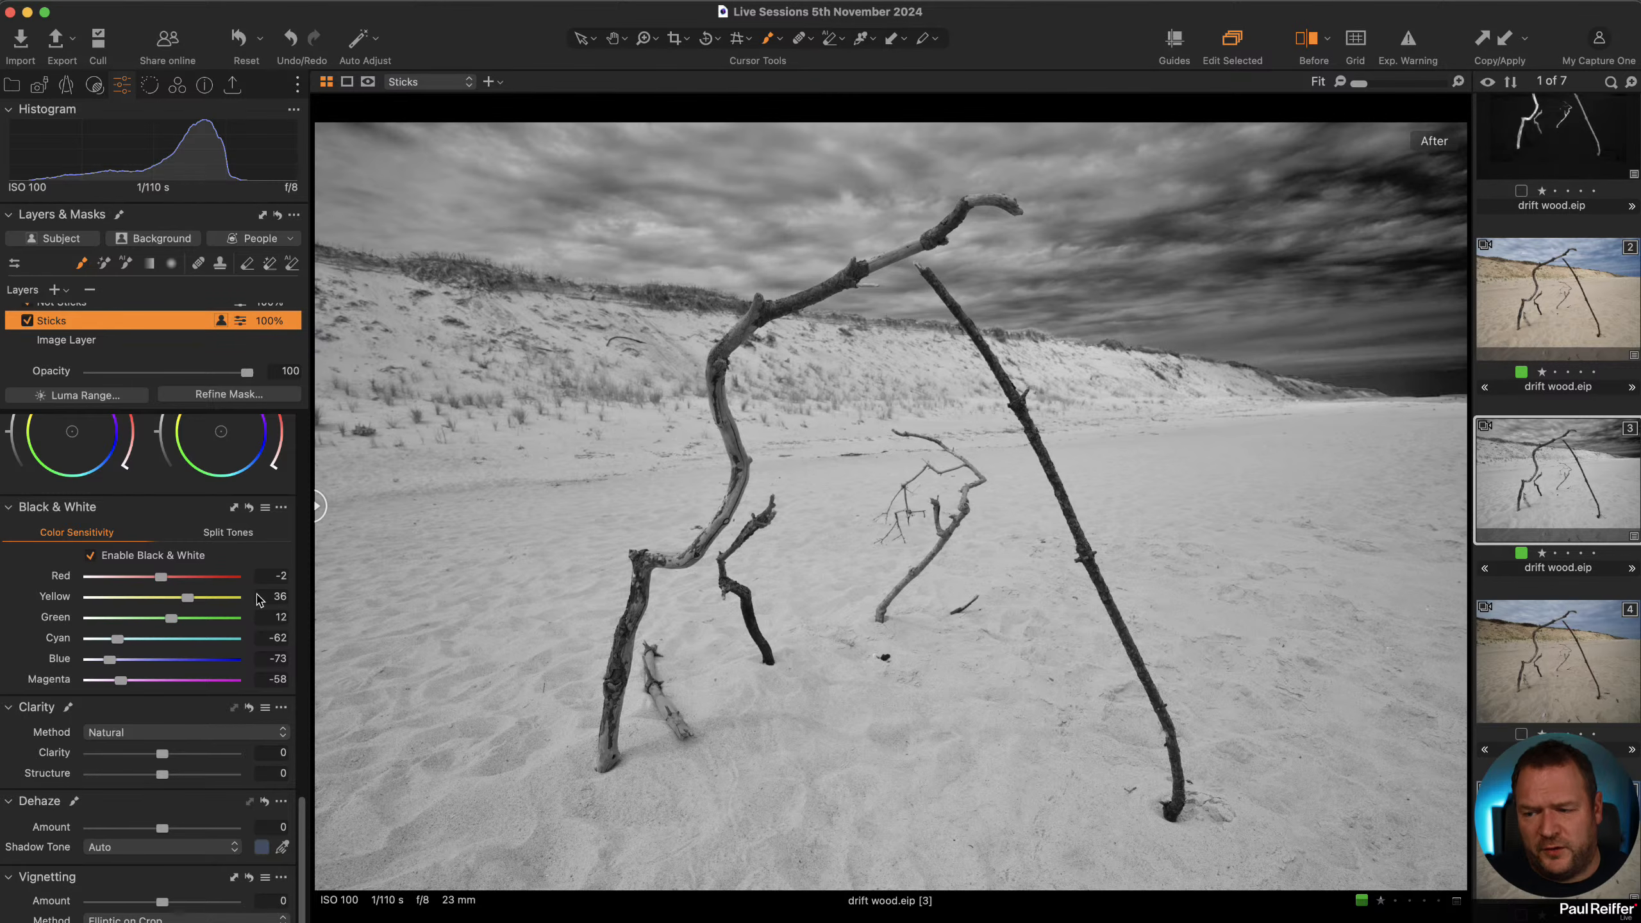
{"action": "scroll", "coordinate": [220, 646], "scroll_direction": "up", "scroll_amount": 15}
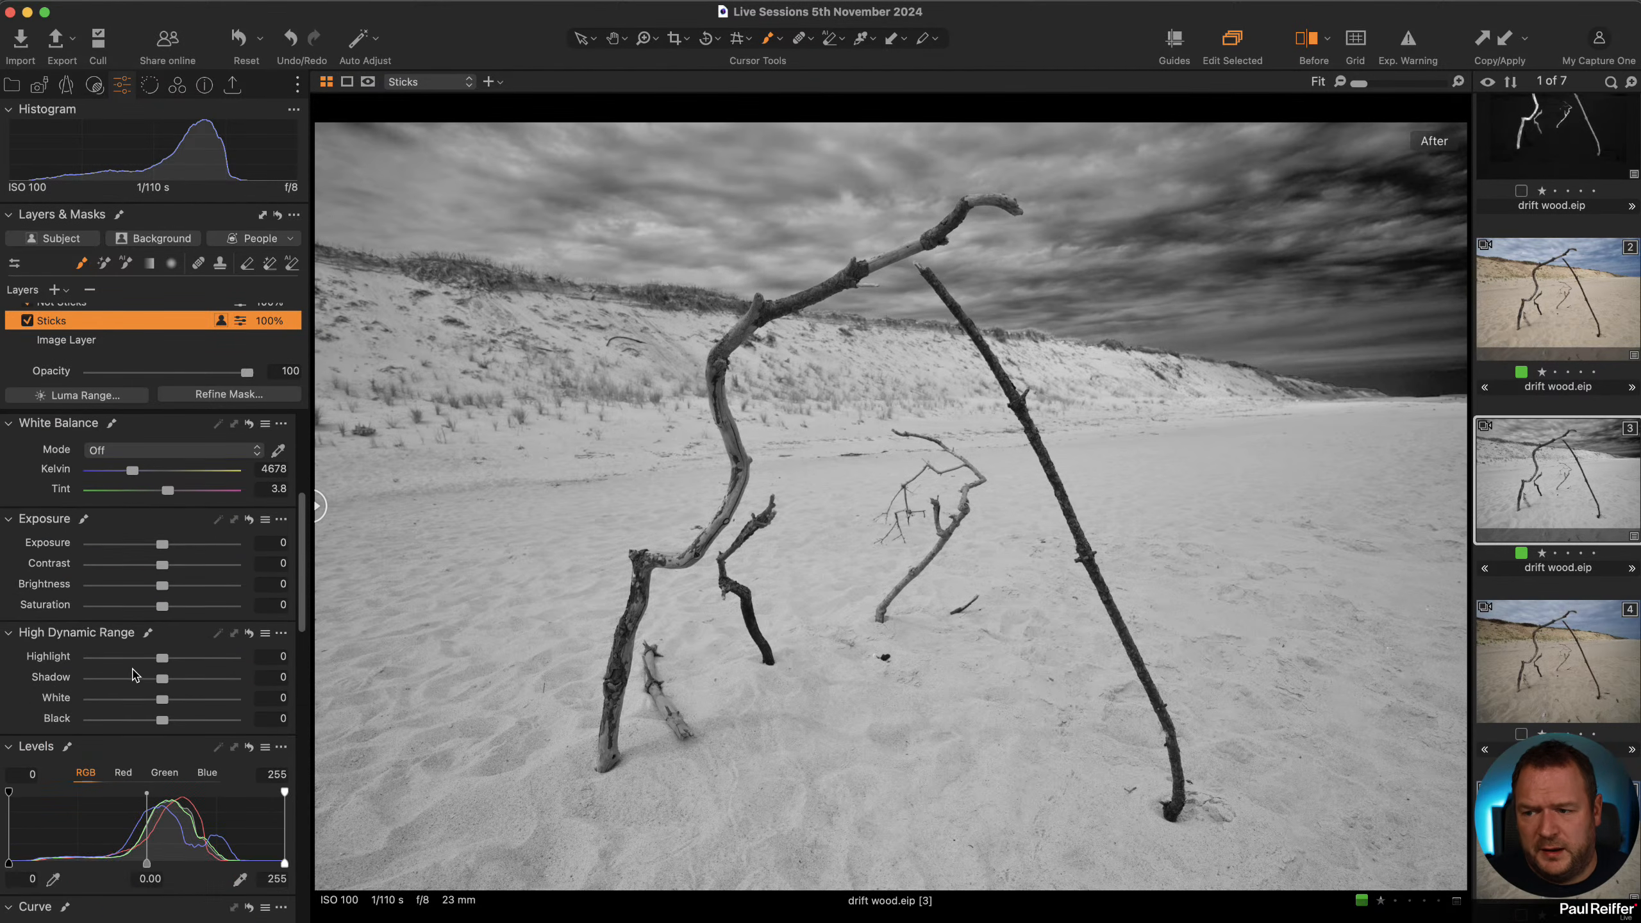
{"action": "left_click_drag", "start_coordinate": [161, 613], "coordinate": [154, 619]}
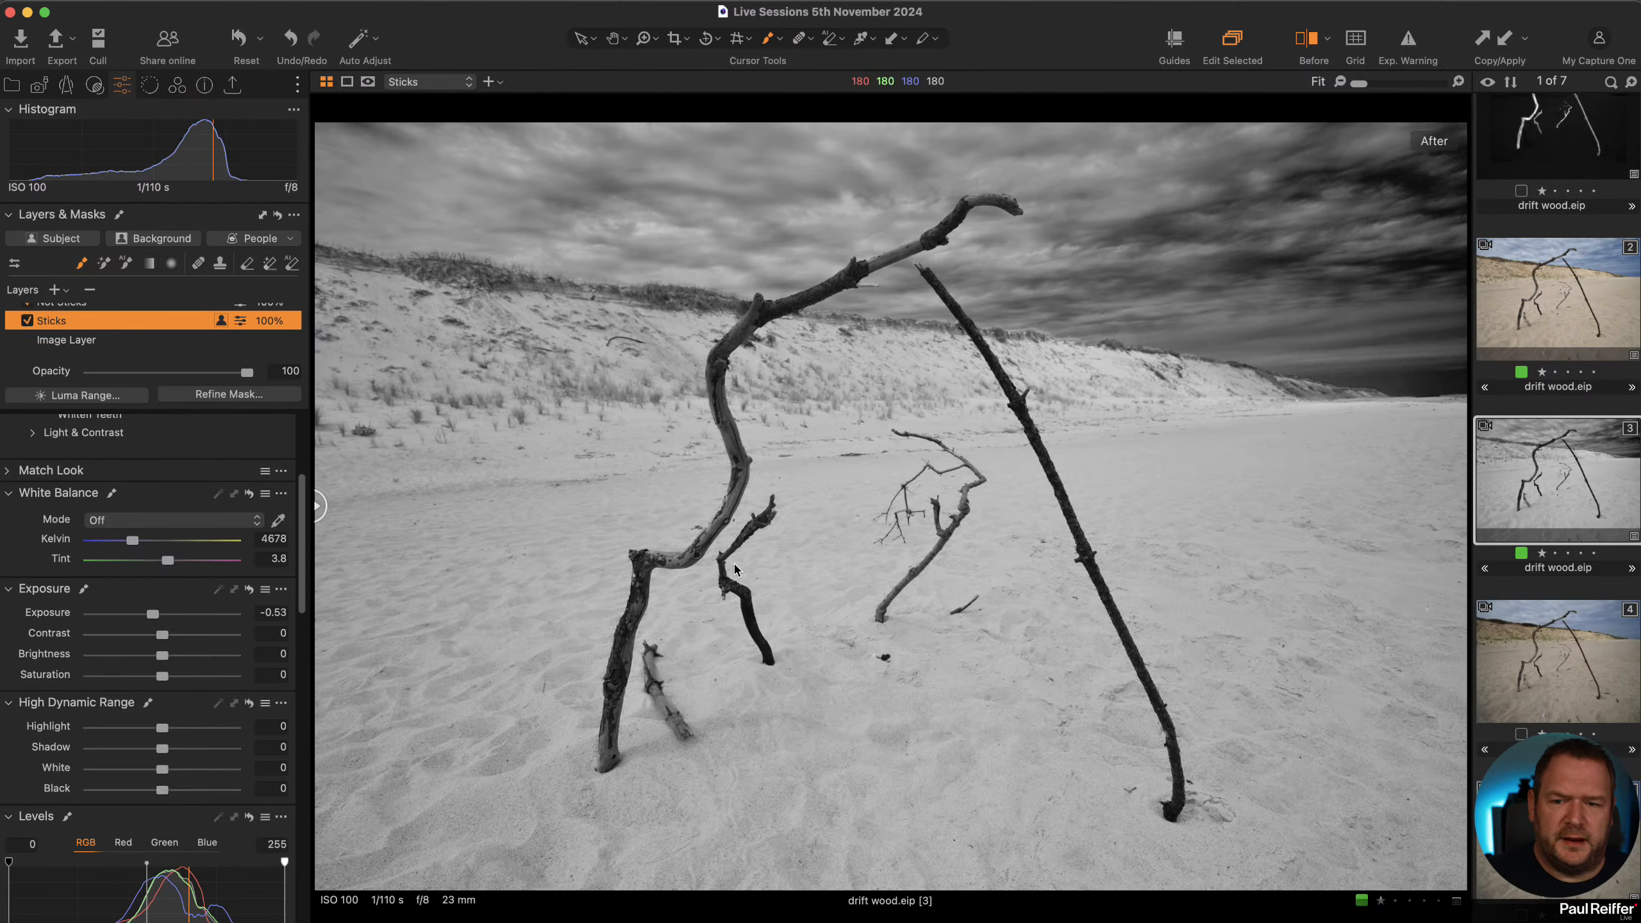
Compare the colour and black and white drift wood variants side by side.
{"action": "left_click", "coordinate": [1576, 298]}
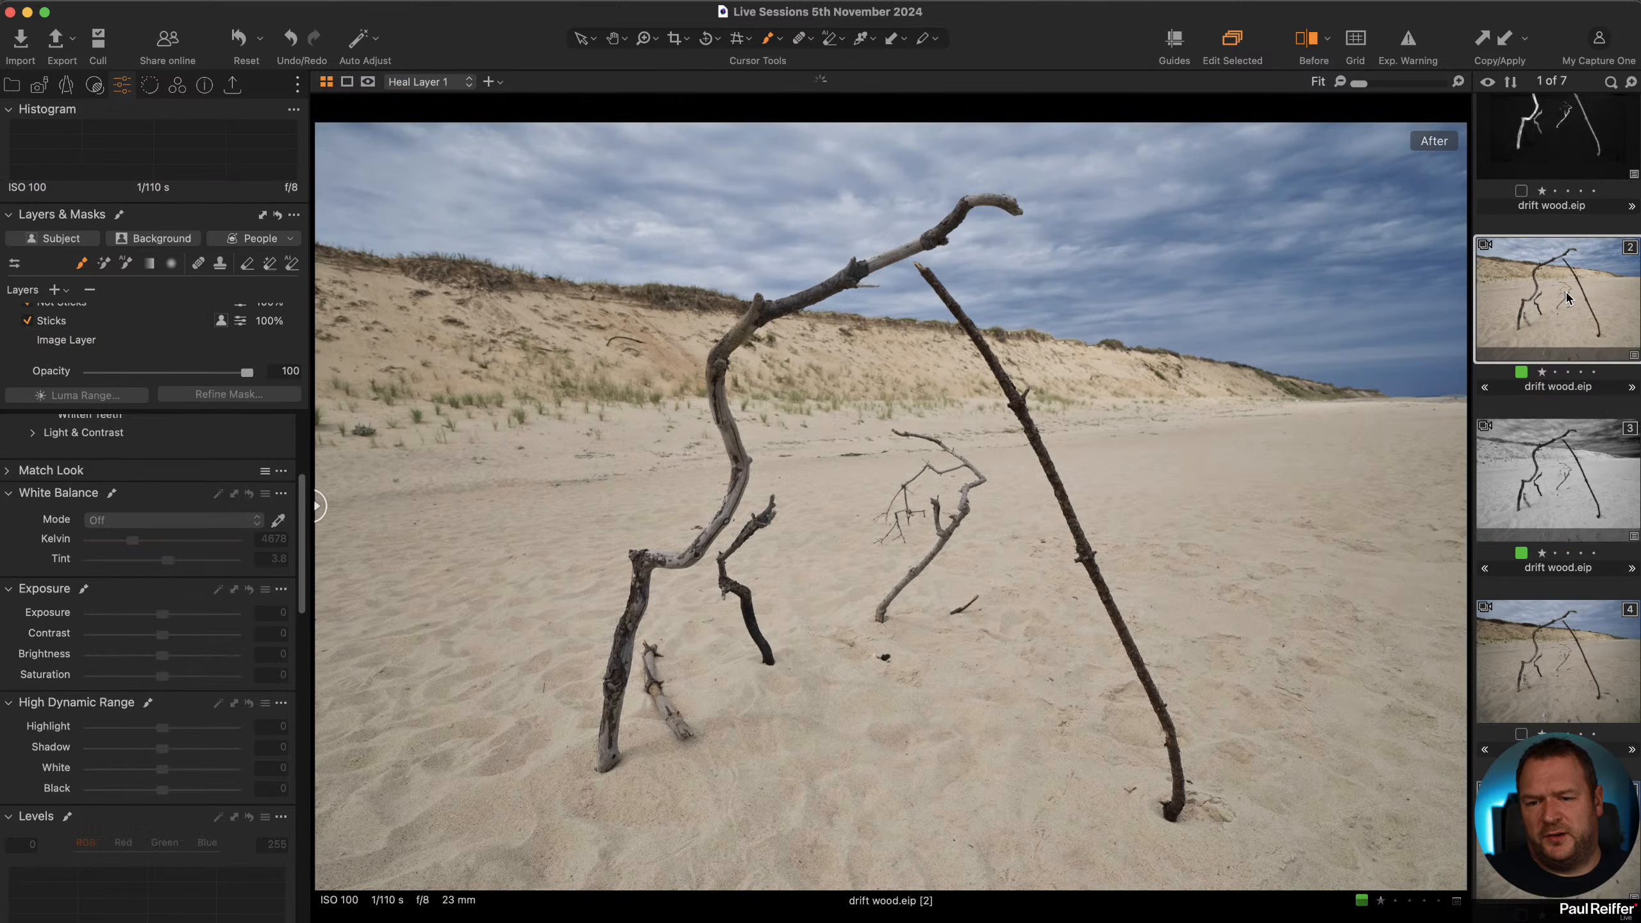
{"action": "left_click", "coordinate": [1578, 461]}
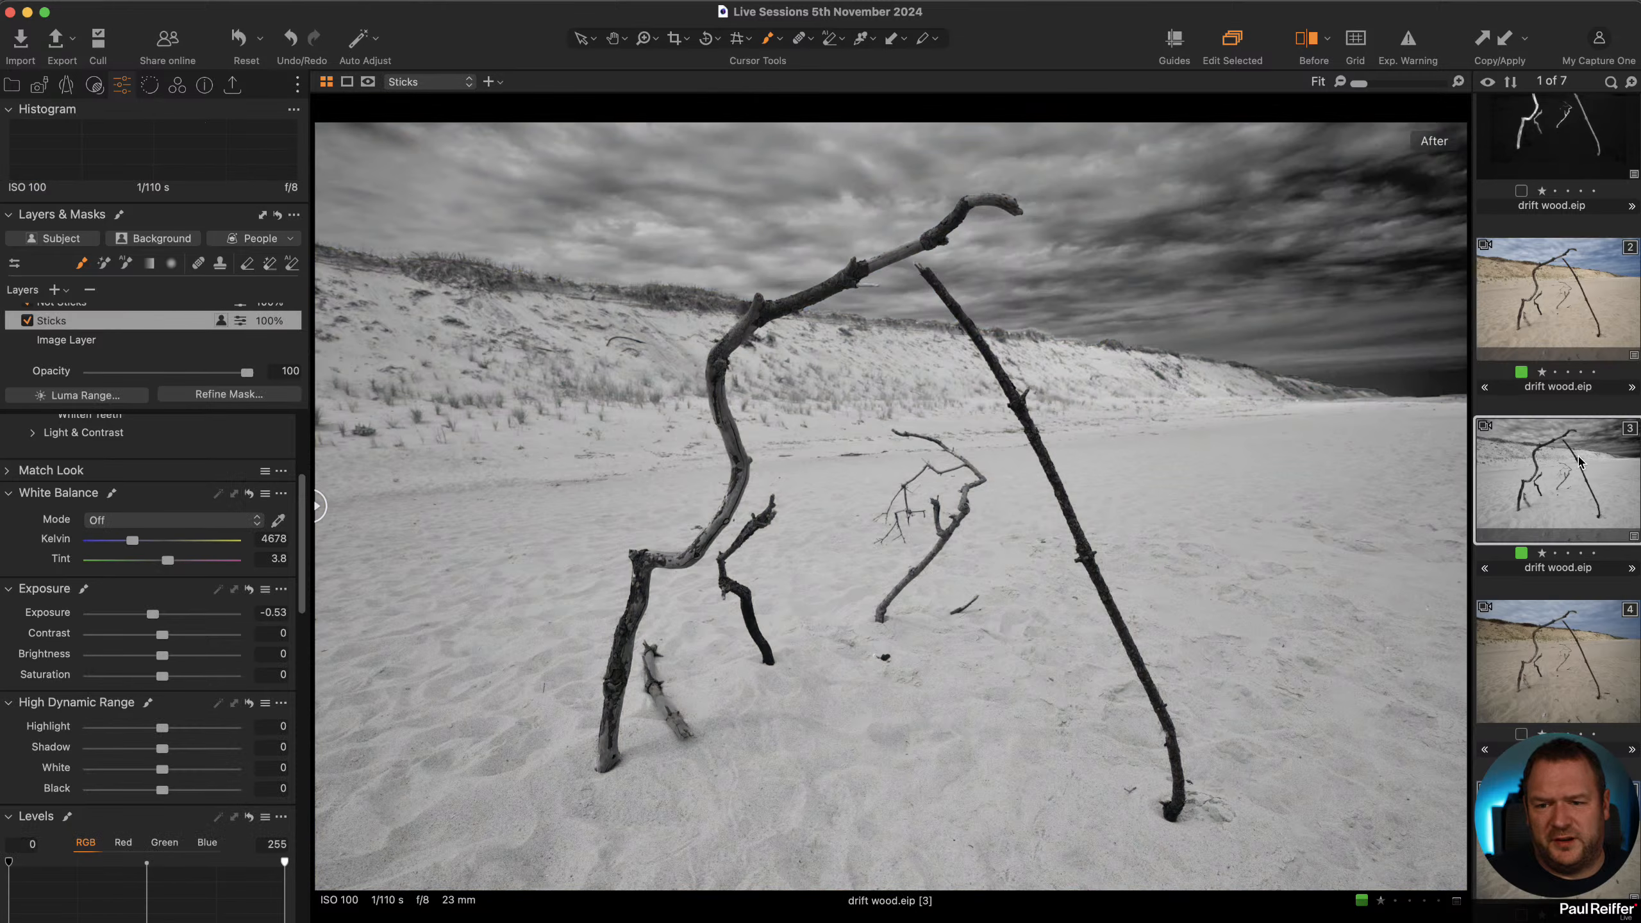
{"action": "left_click", "coordinate": [1564, 305], "text": "super"}
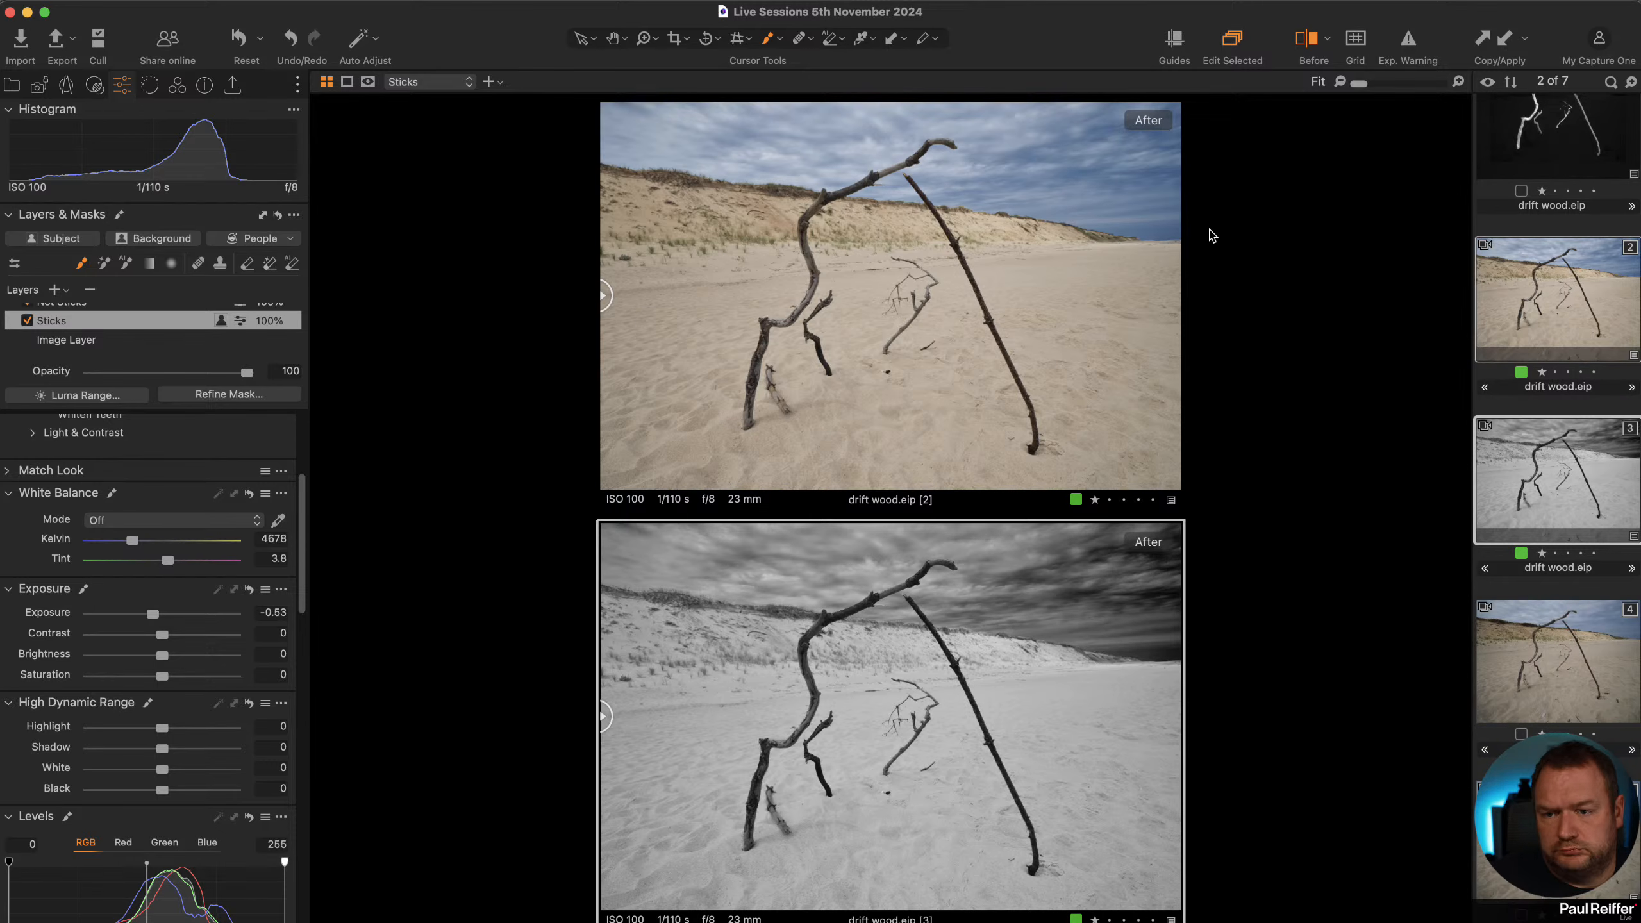
{"action": "left_click", "coordinate": [1565, 150], "text": "super"}
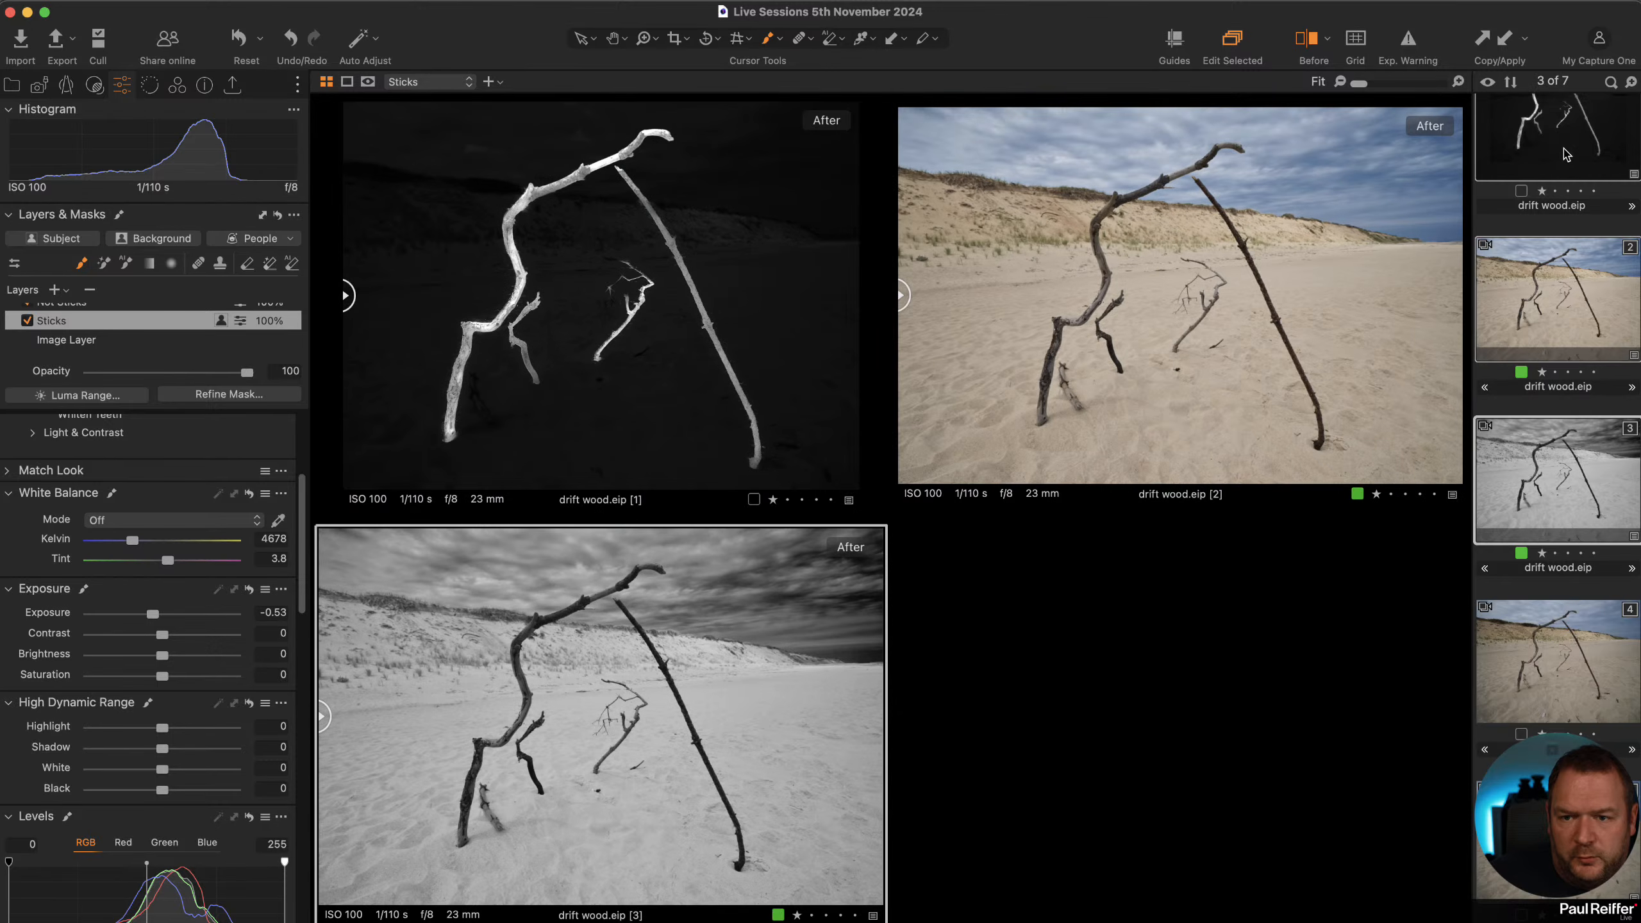
{"action": "left_click", "coordinate": [1580, 148], "text": "super"}
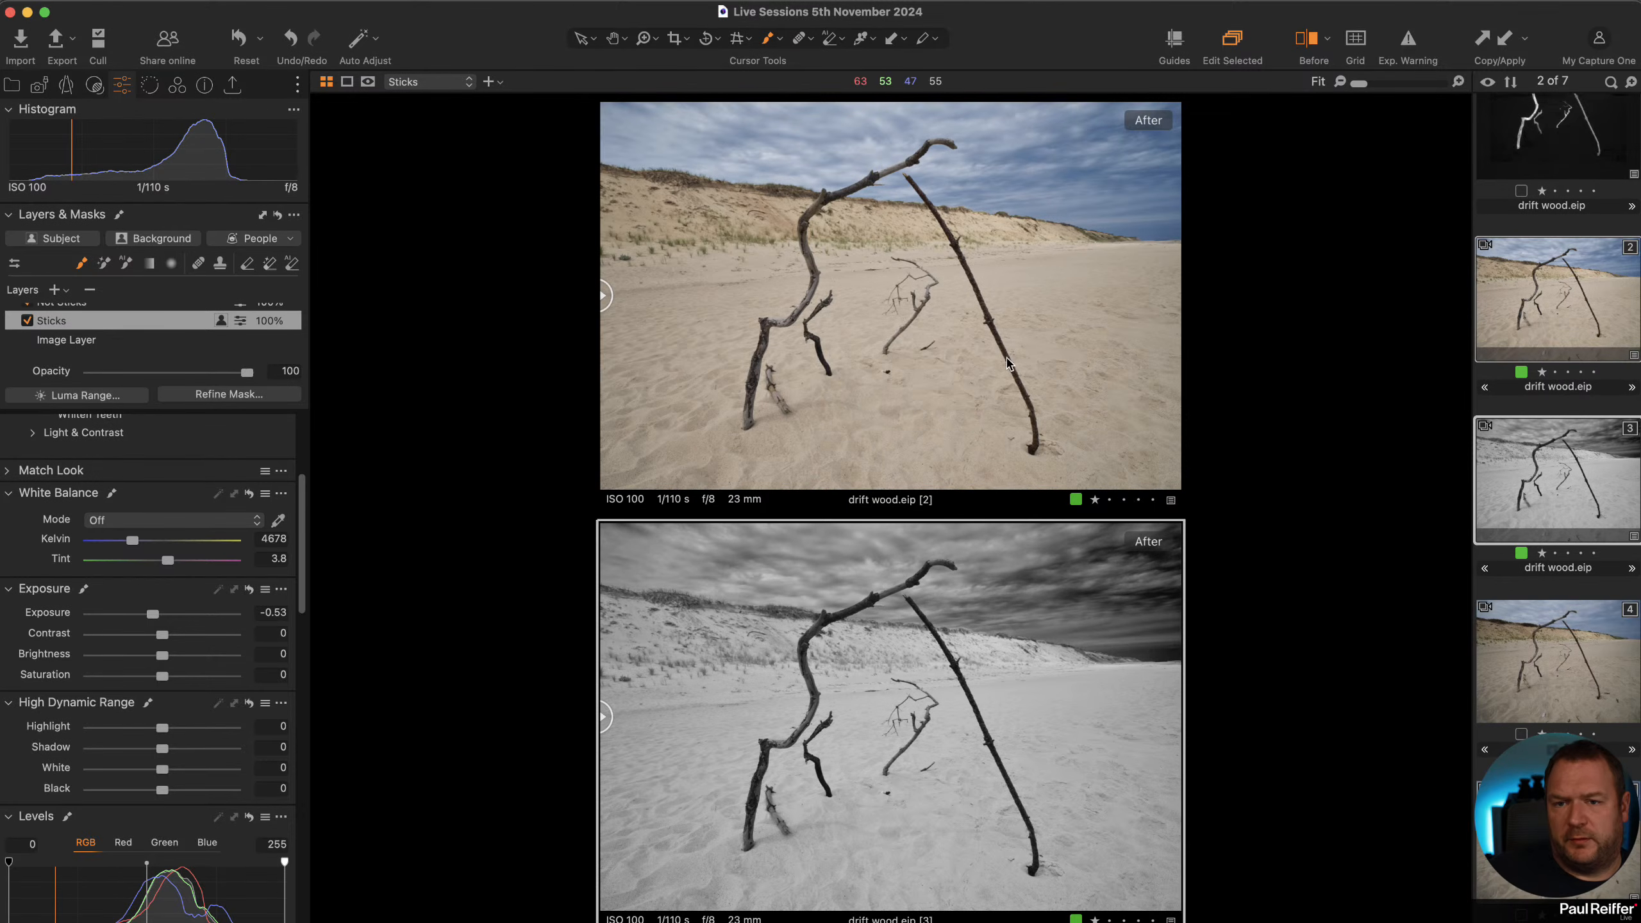
Switch off the before/after view and open the Gary collection's bridge photo.
{"action": "left_click", "coordinate": [1313, 43]}
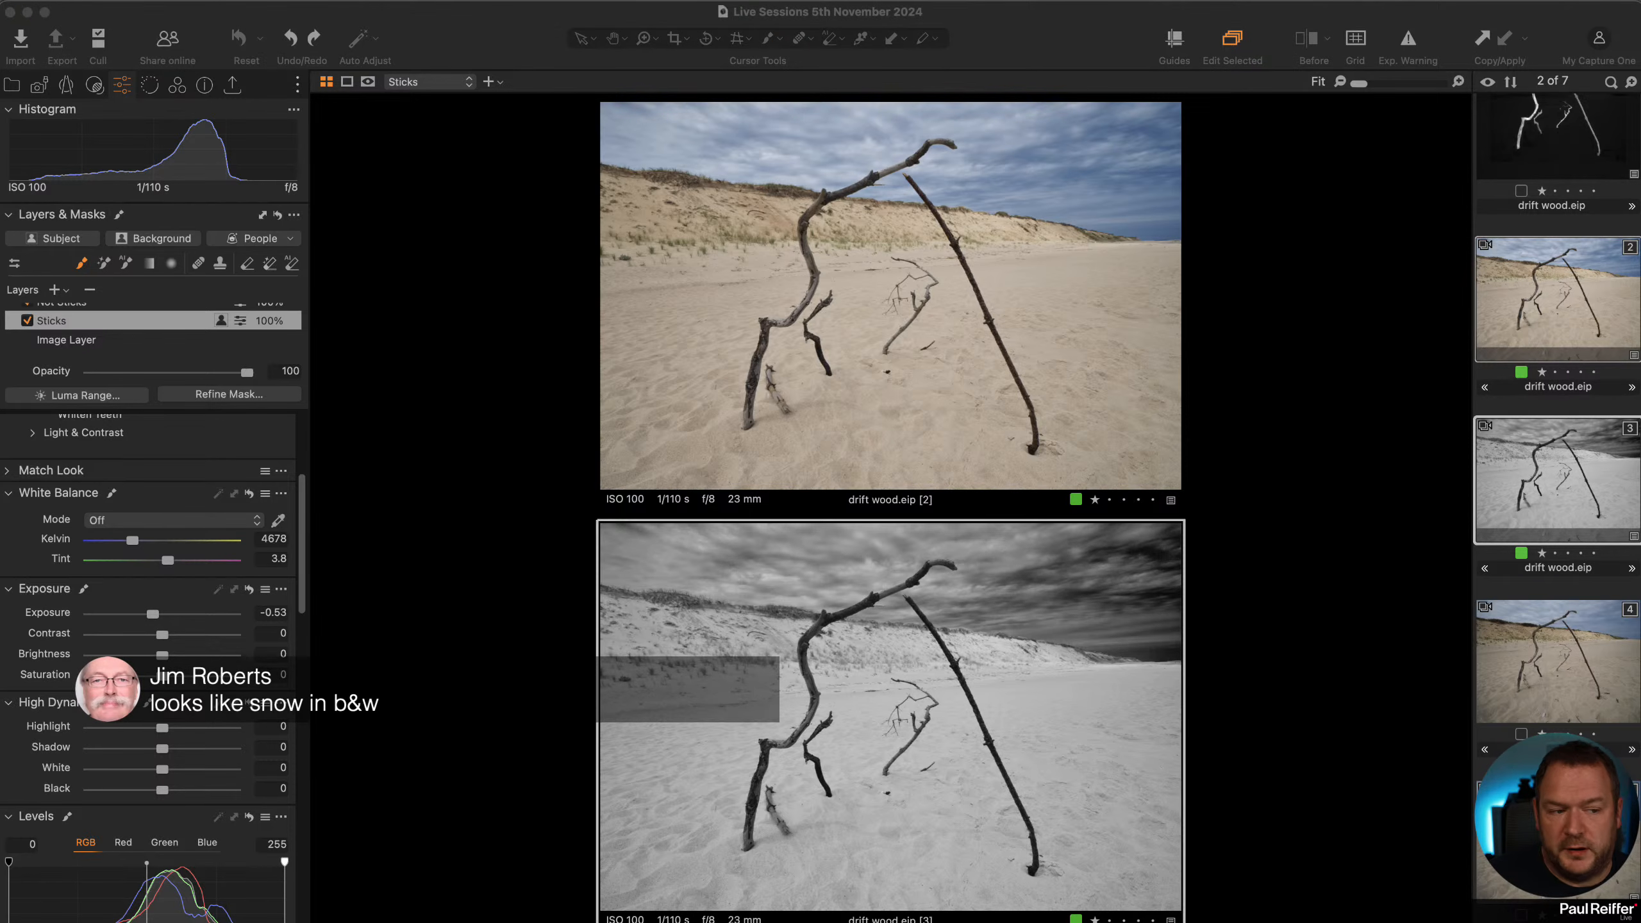
{"action": "left_click", "coordinate": [11, 86]}
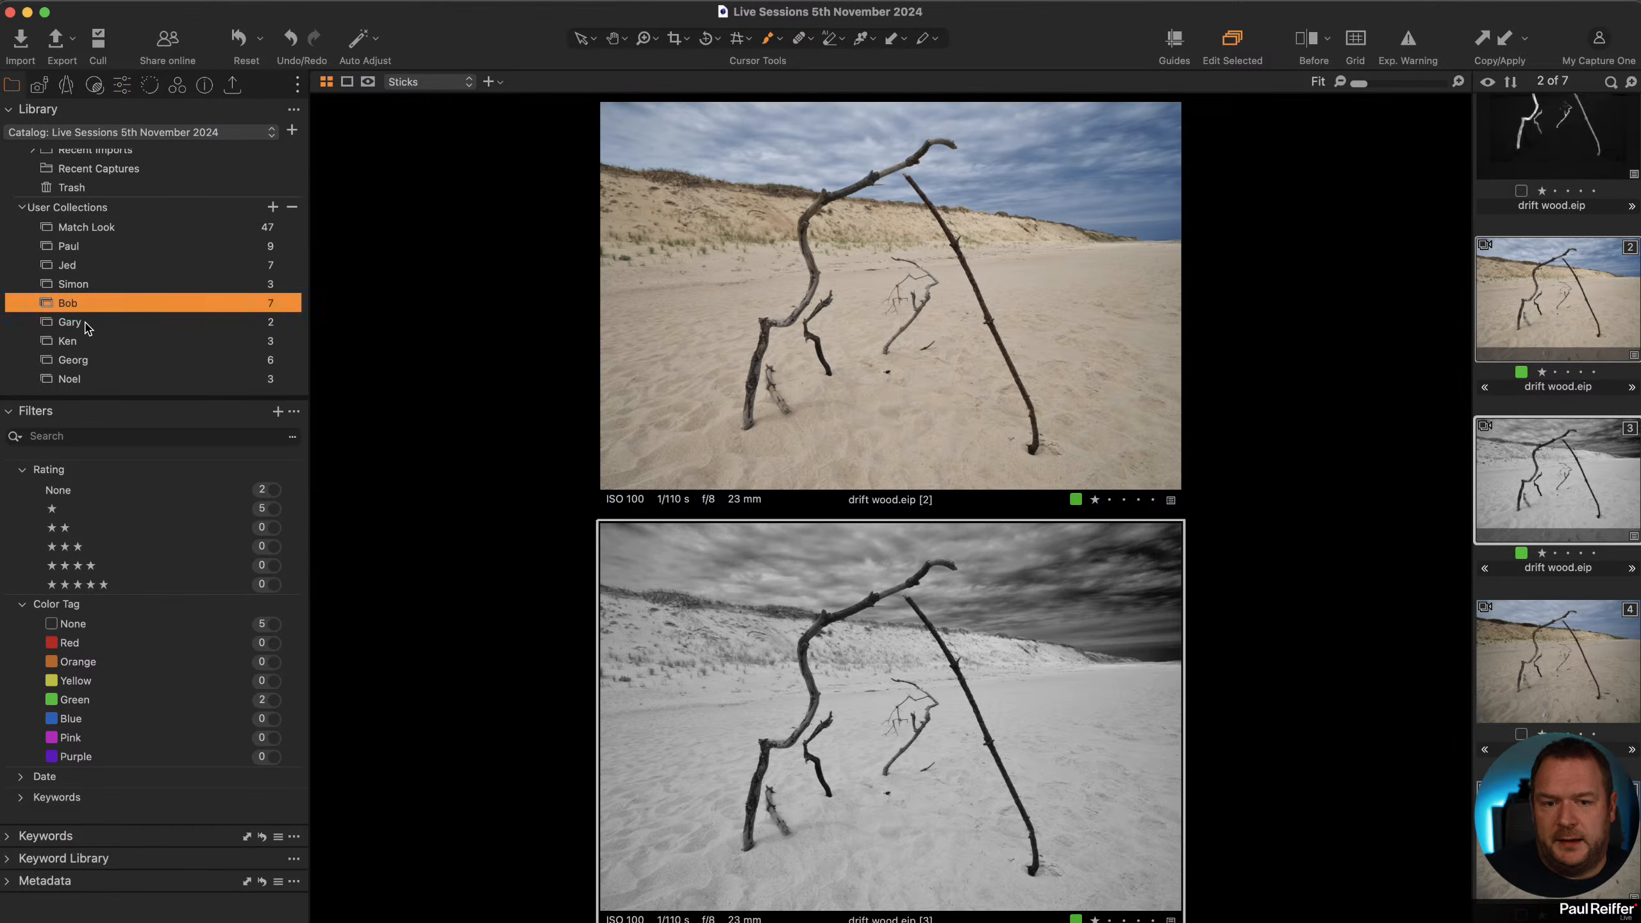
{"action": "left_click", "coordinate": [88, 326]}
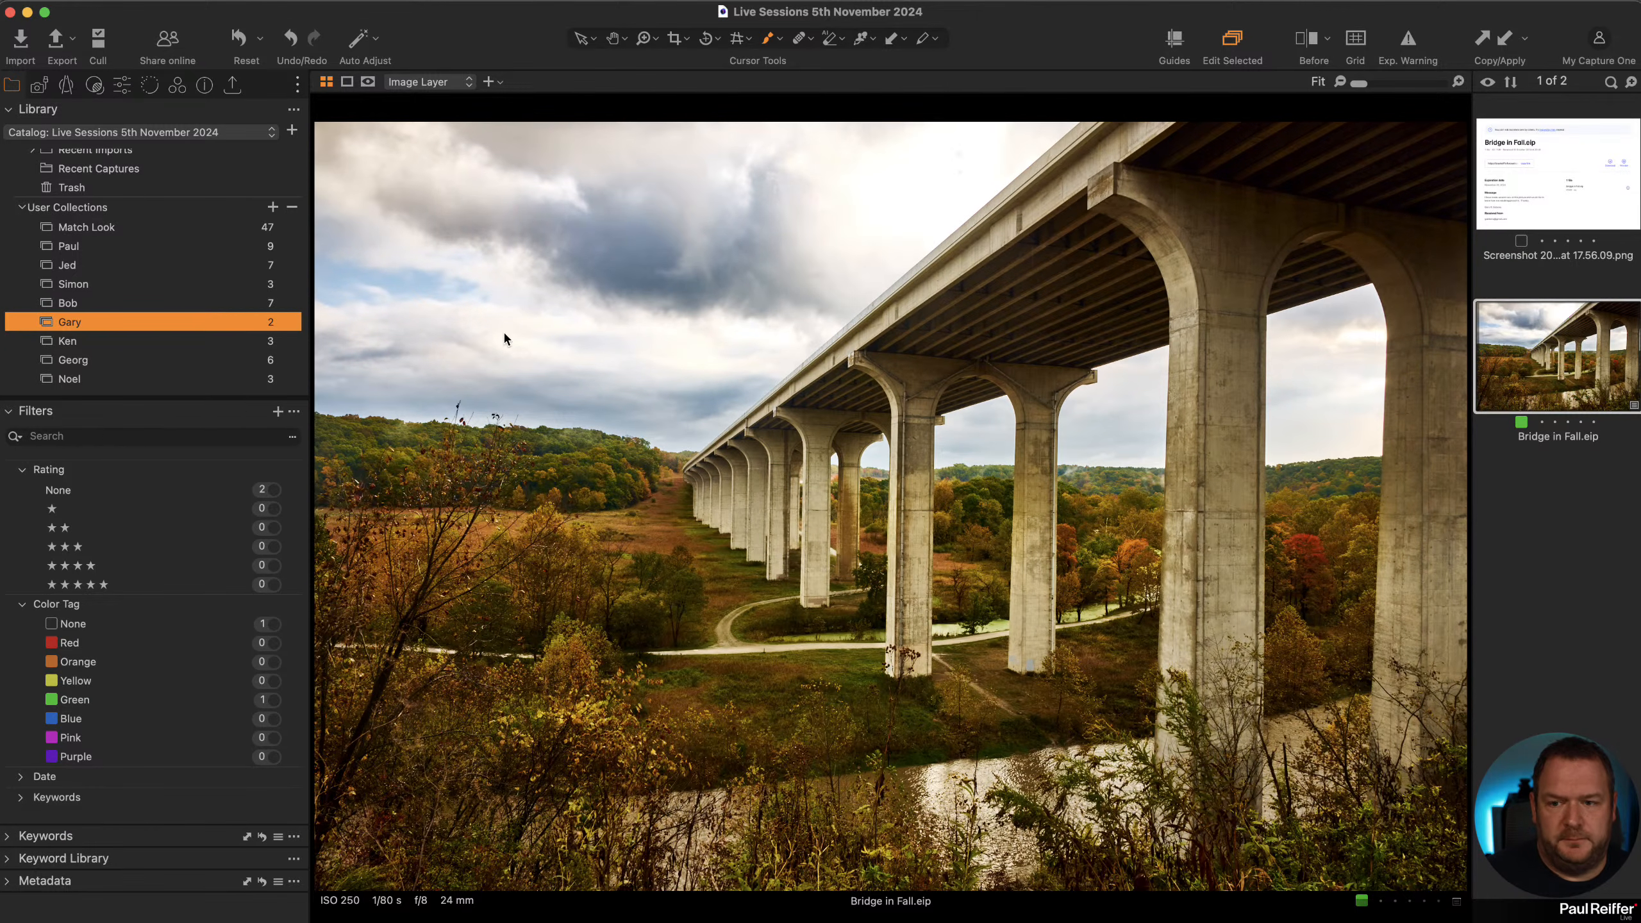
Open the Ken collection and switch between the edited and original Lake District variants to compare them.
{"action": "left_click", "coordinate": [96, 348]}
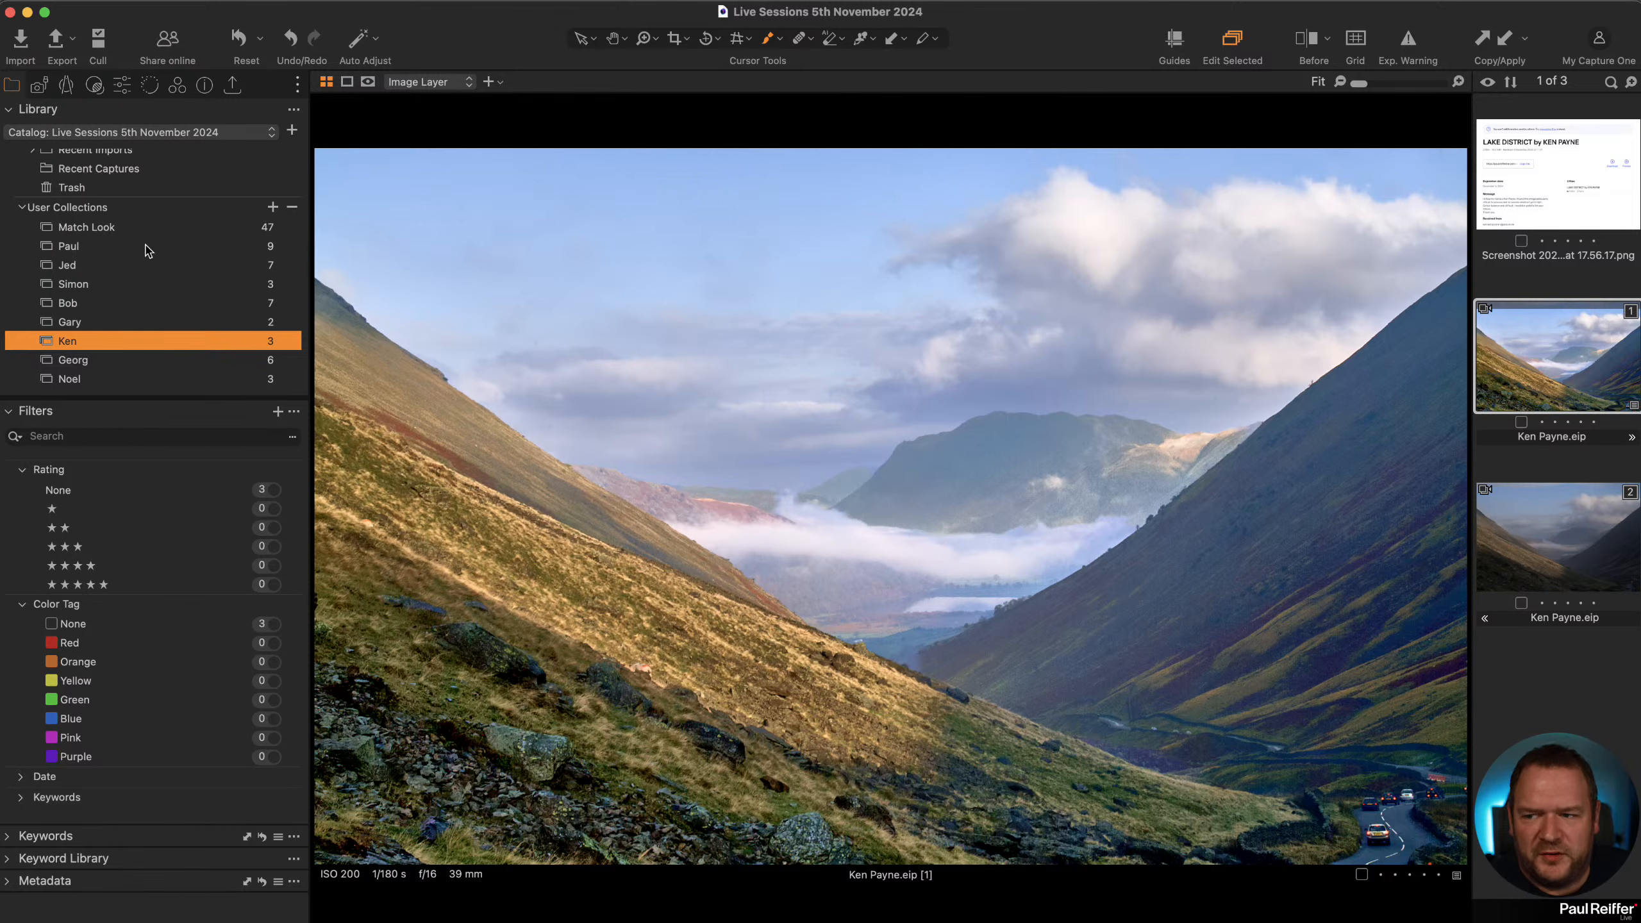
{"action": "left_click", "coordinate": [124, 87]}
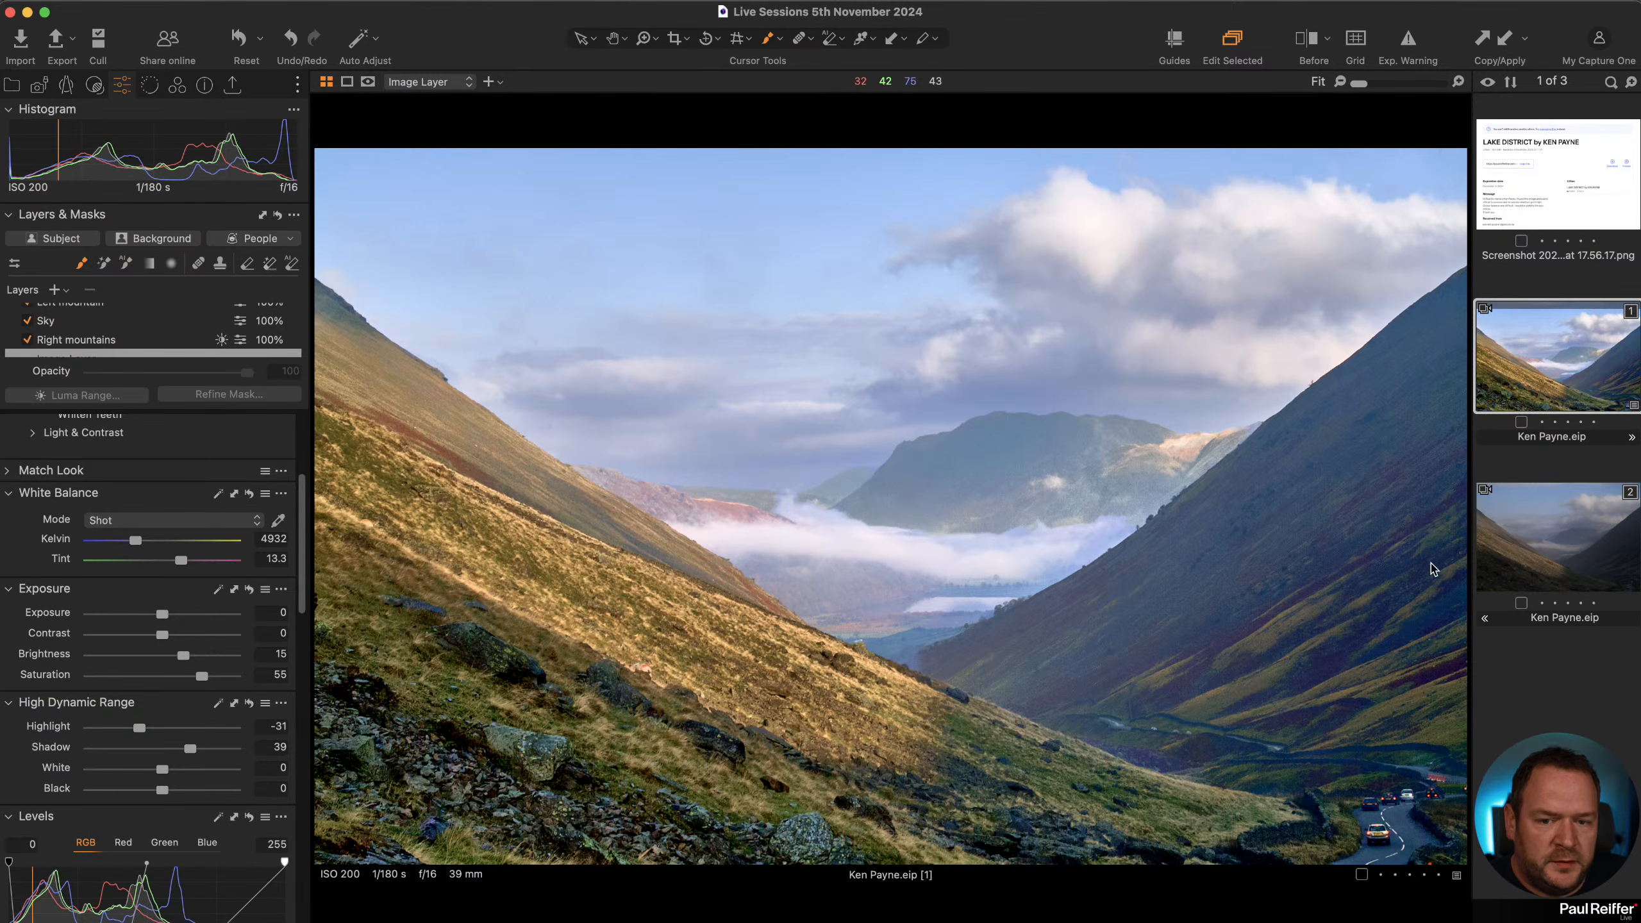
{"action": "left_click", "coordinate": [1512, 560]}
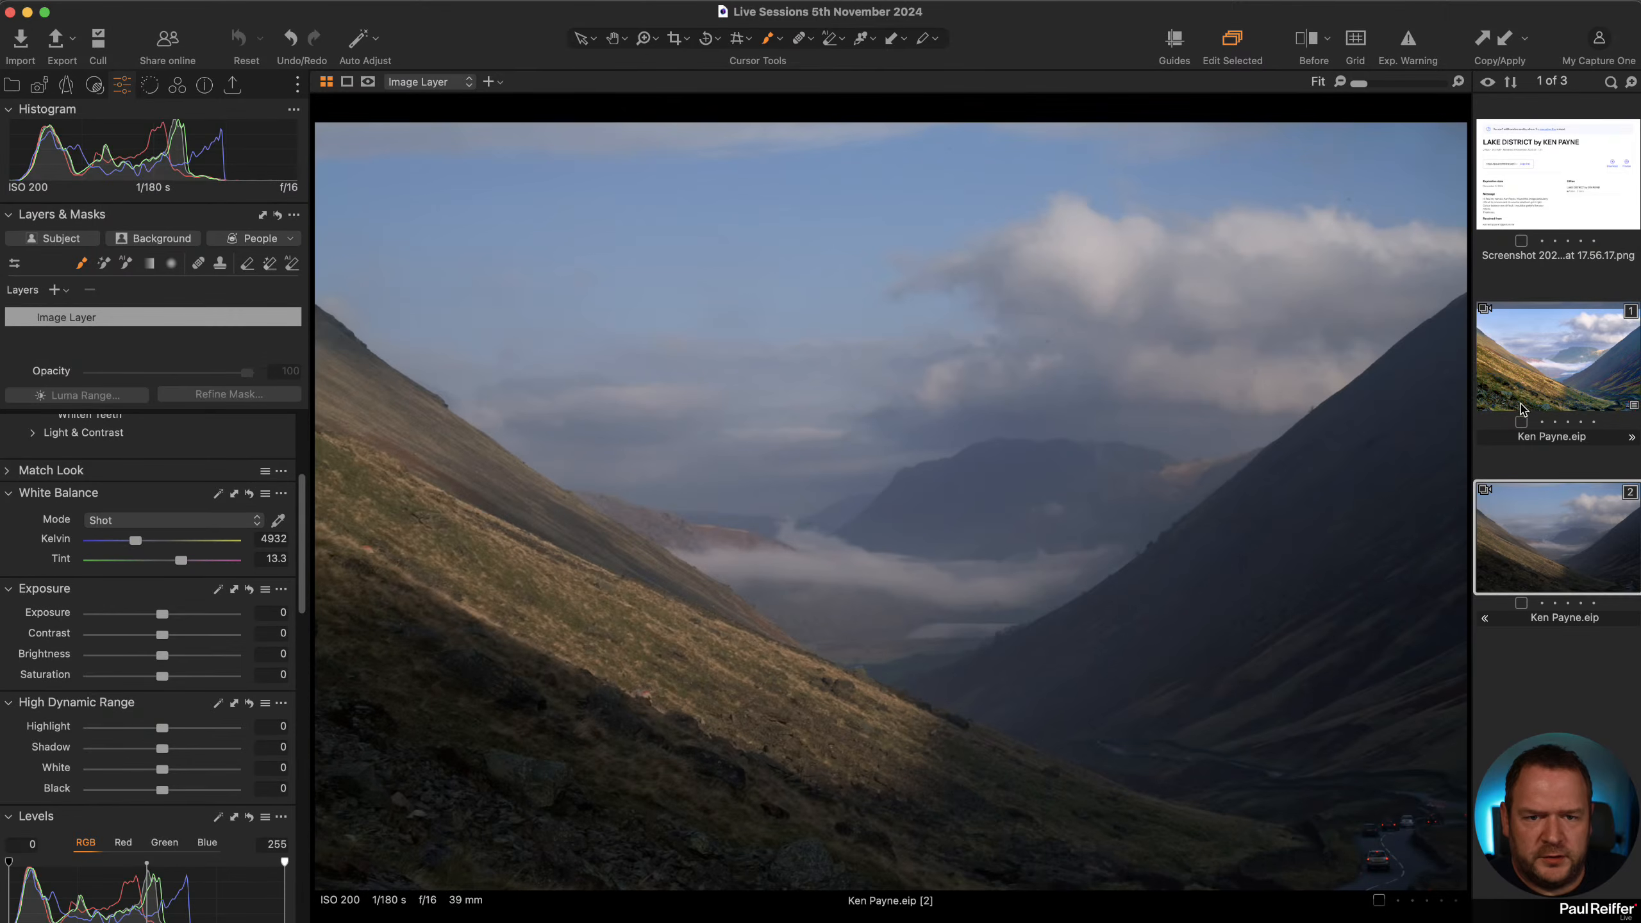
{"action": "left_click", "coordinate": [1586, 373]}
{"action": "left_click", "coordinate": [1577, 513]}
{"action": "left_click", "coordinate": [1574, 391]}
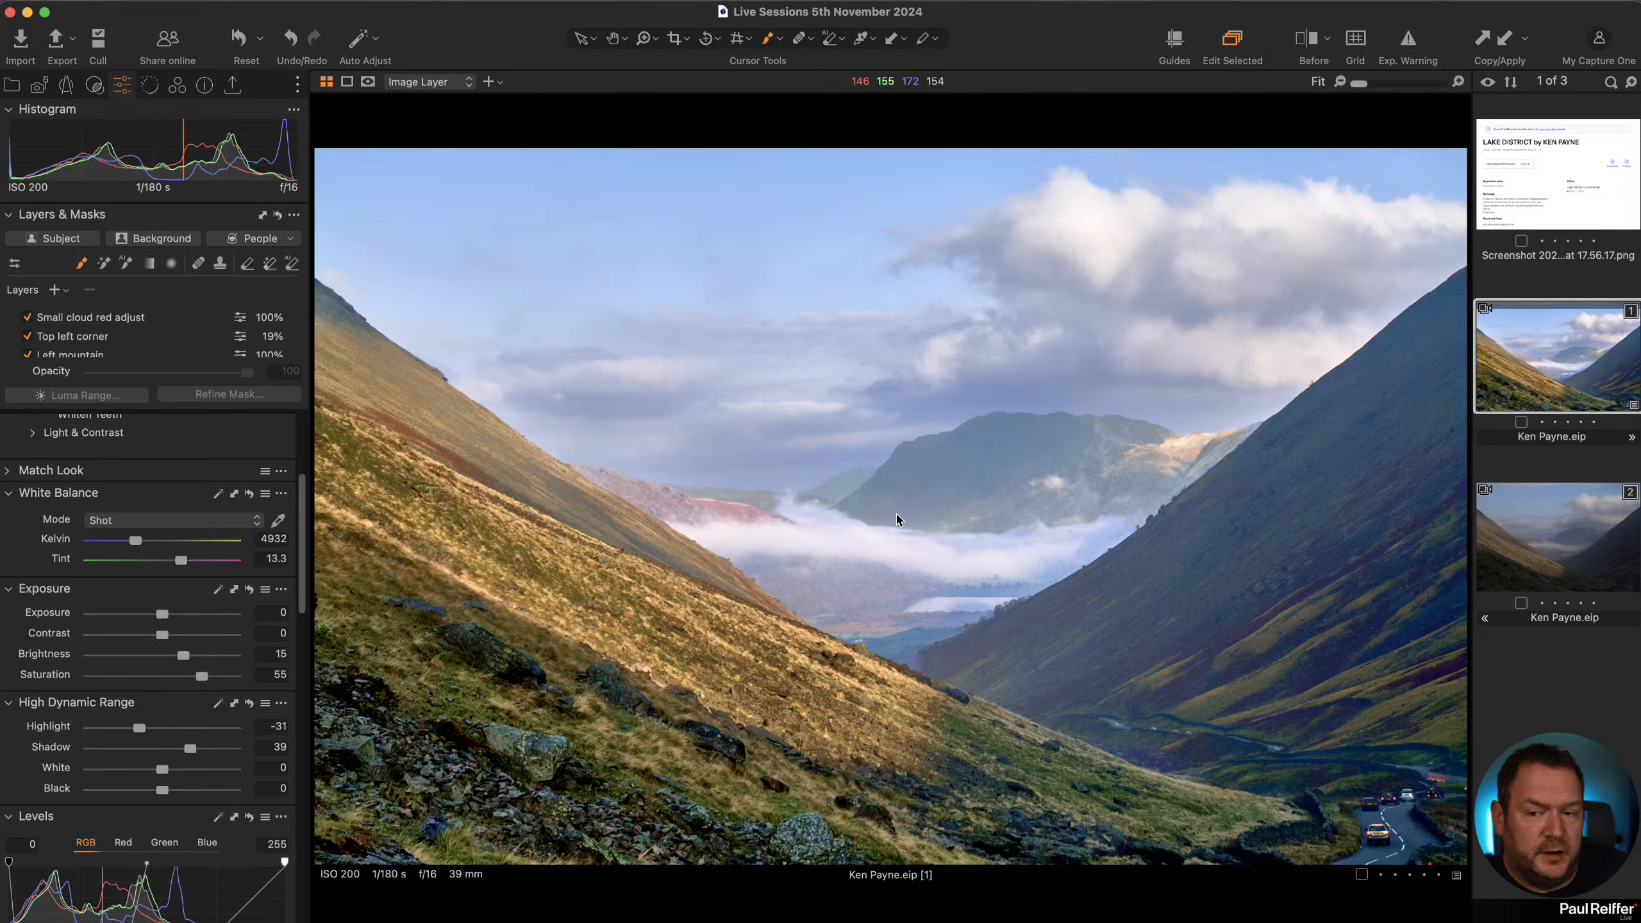
Step through the edited variant's layers with the mask overlay shown to review each layer's mask.
{"action": "scroll", "coordinate": [136, 342], "scroll_direction": "down", "scroll_amount": 3}
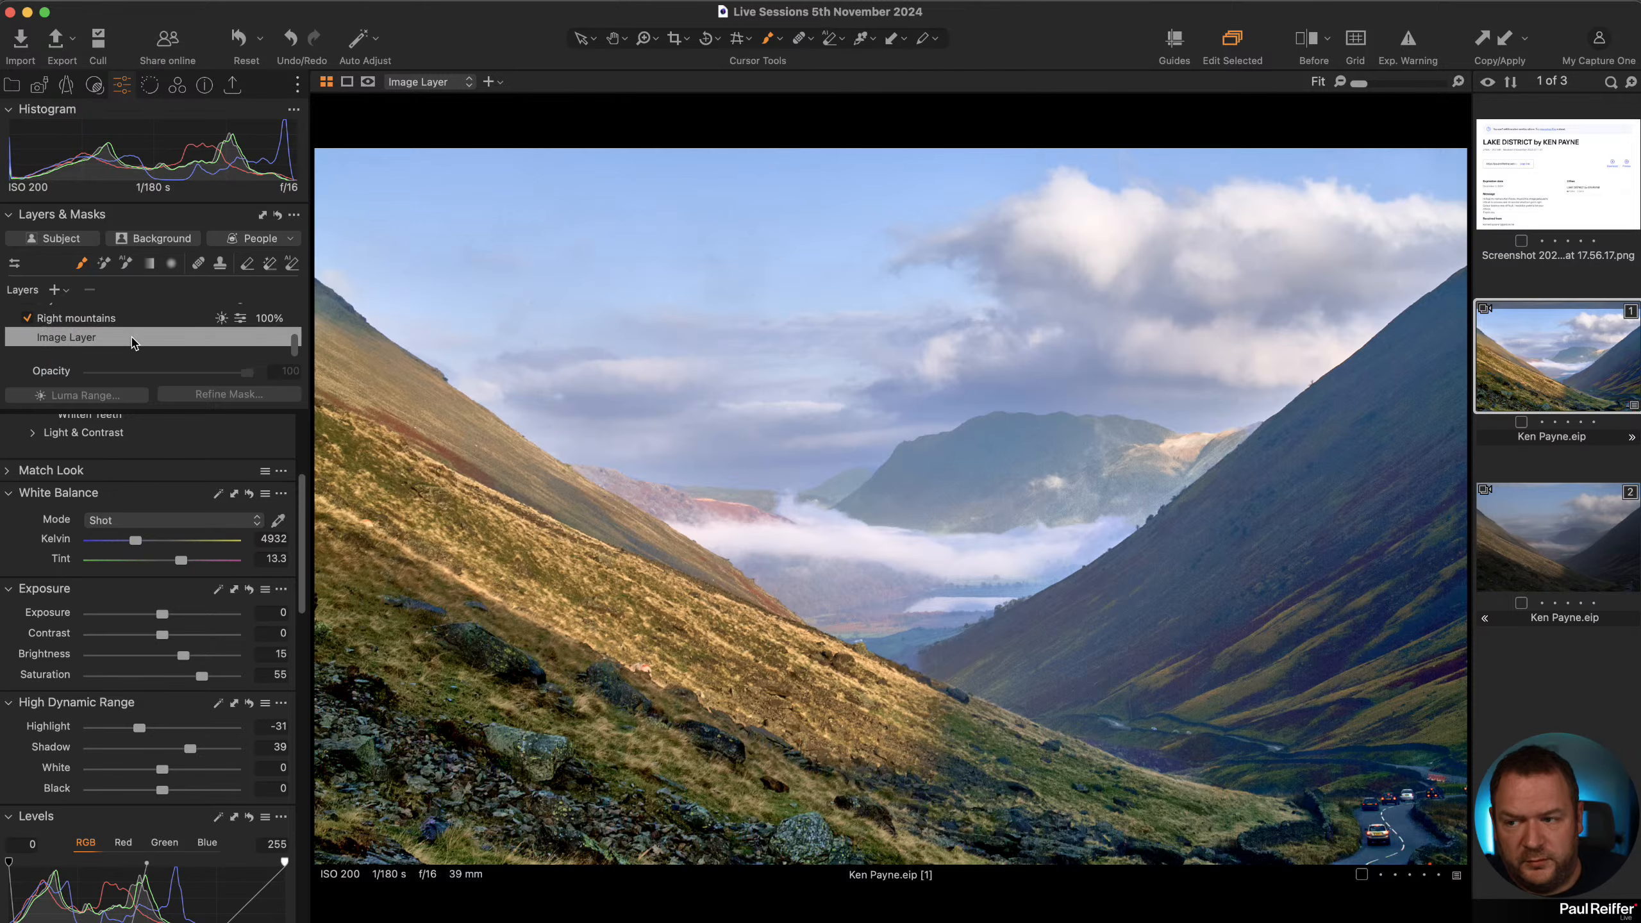
{"action": "left_click", "coordinate": [139, 325]}
{"action": "key", "text": "m"}
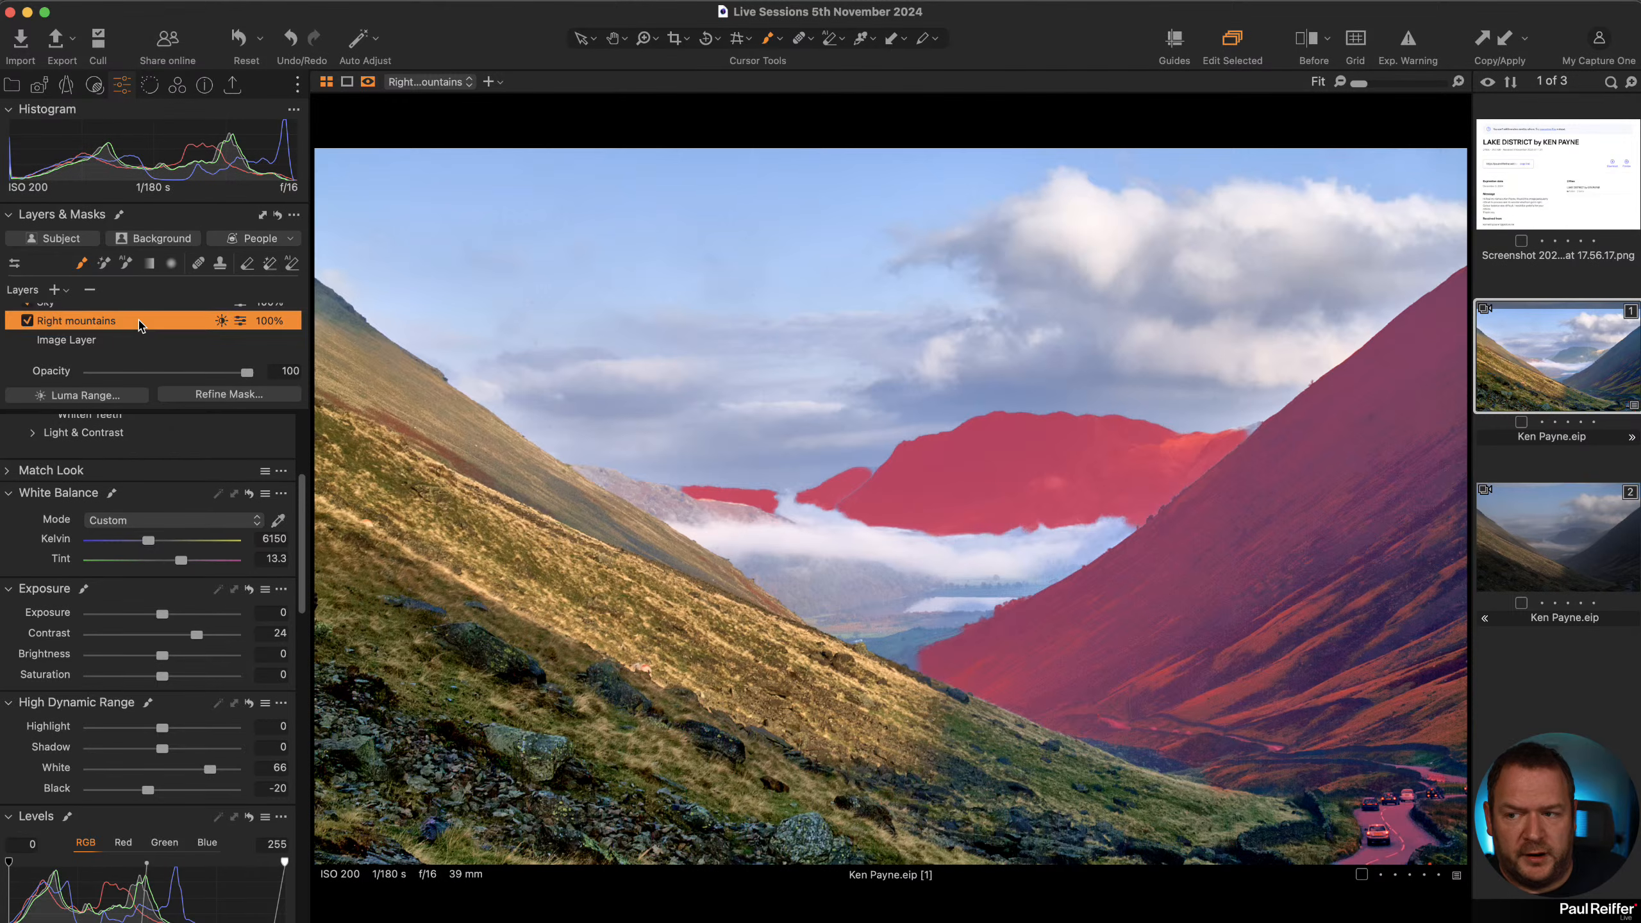
{"action": "key", "text": "Up"}
{"action": "key", "text": "Up"}
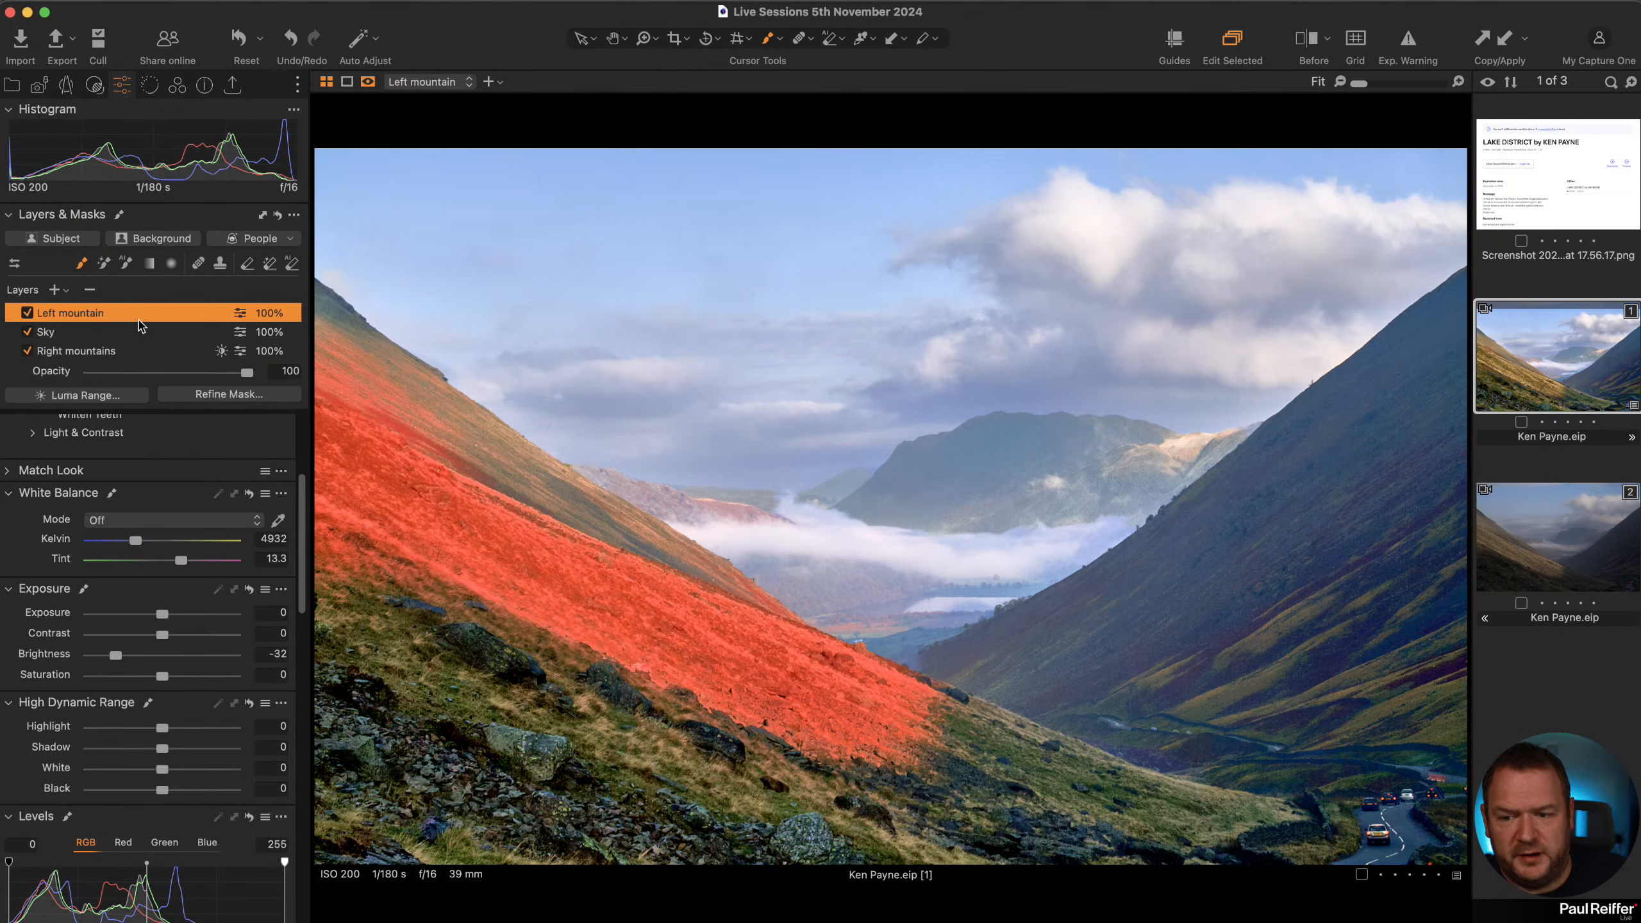
{"action": "key", "text": "Up"}
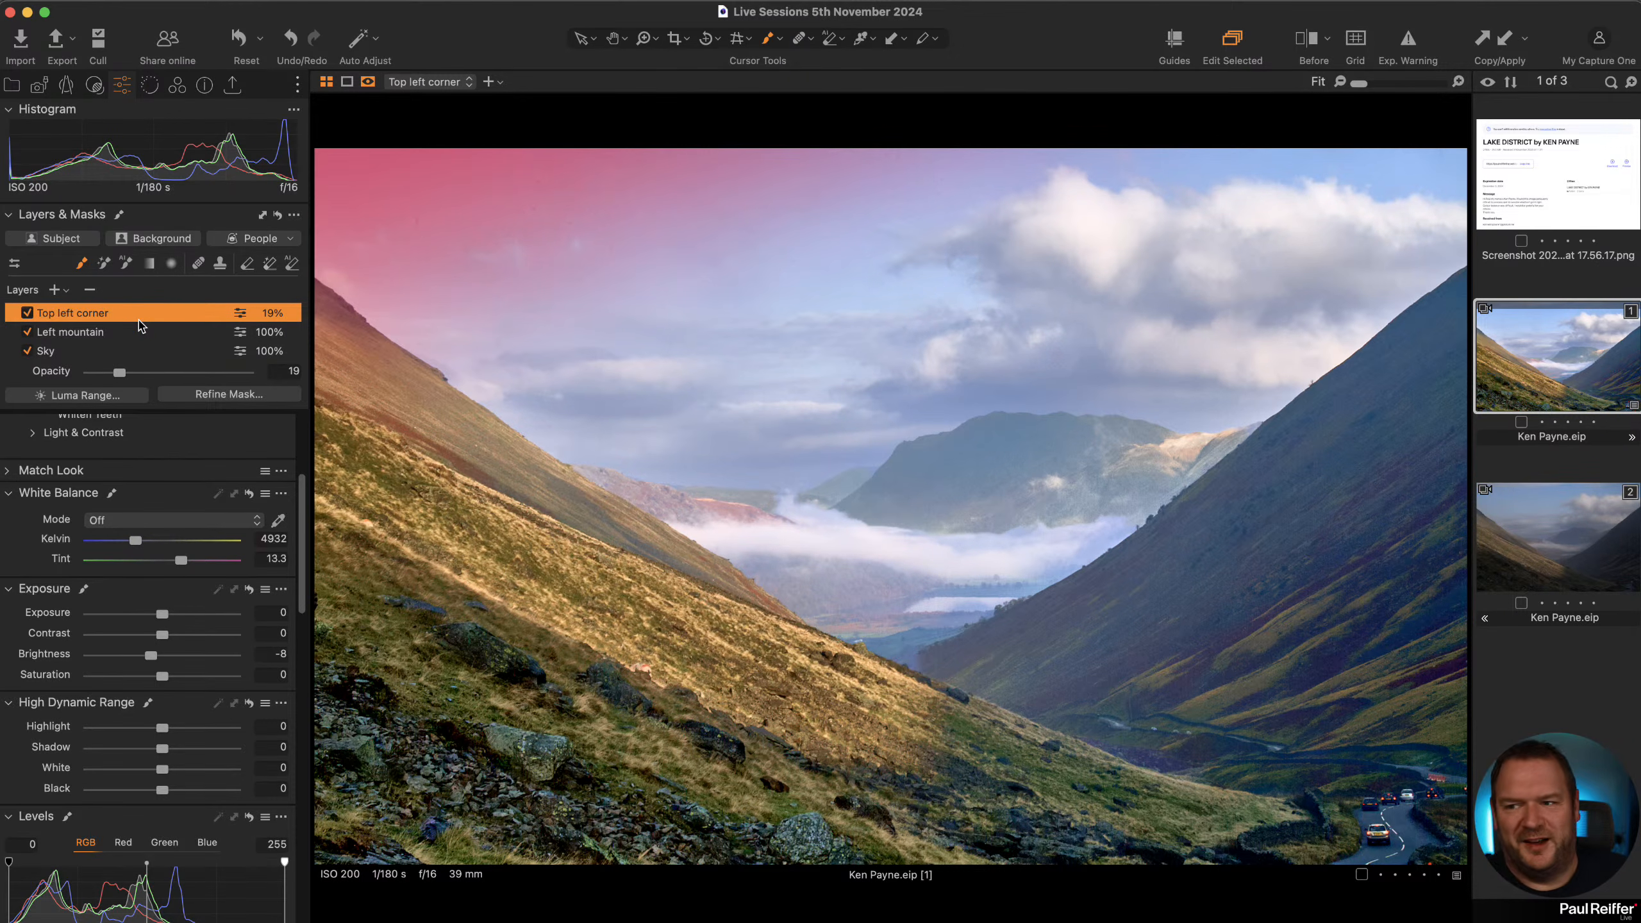
{"action": "key", "text": "Up"}
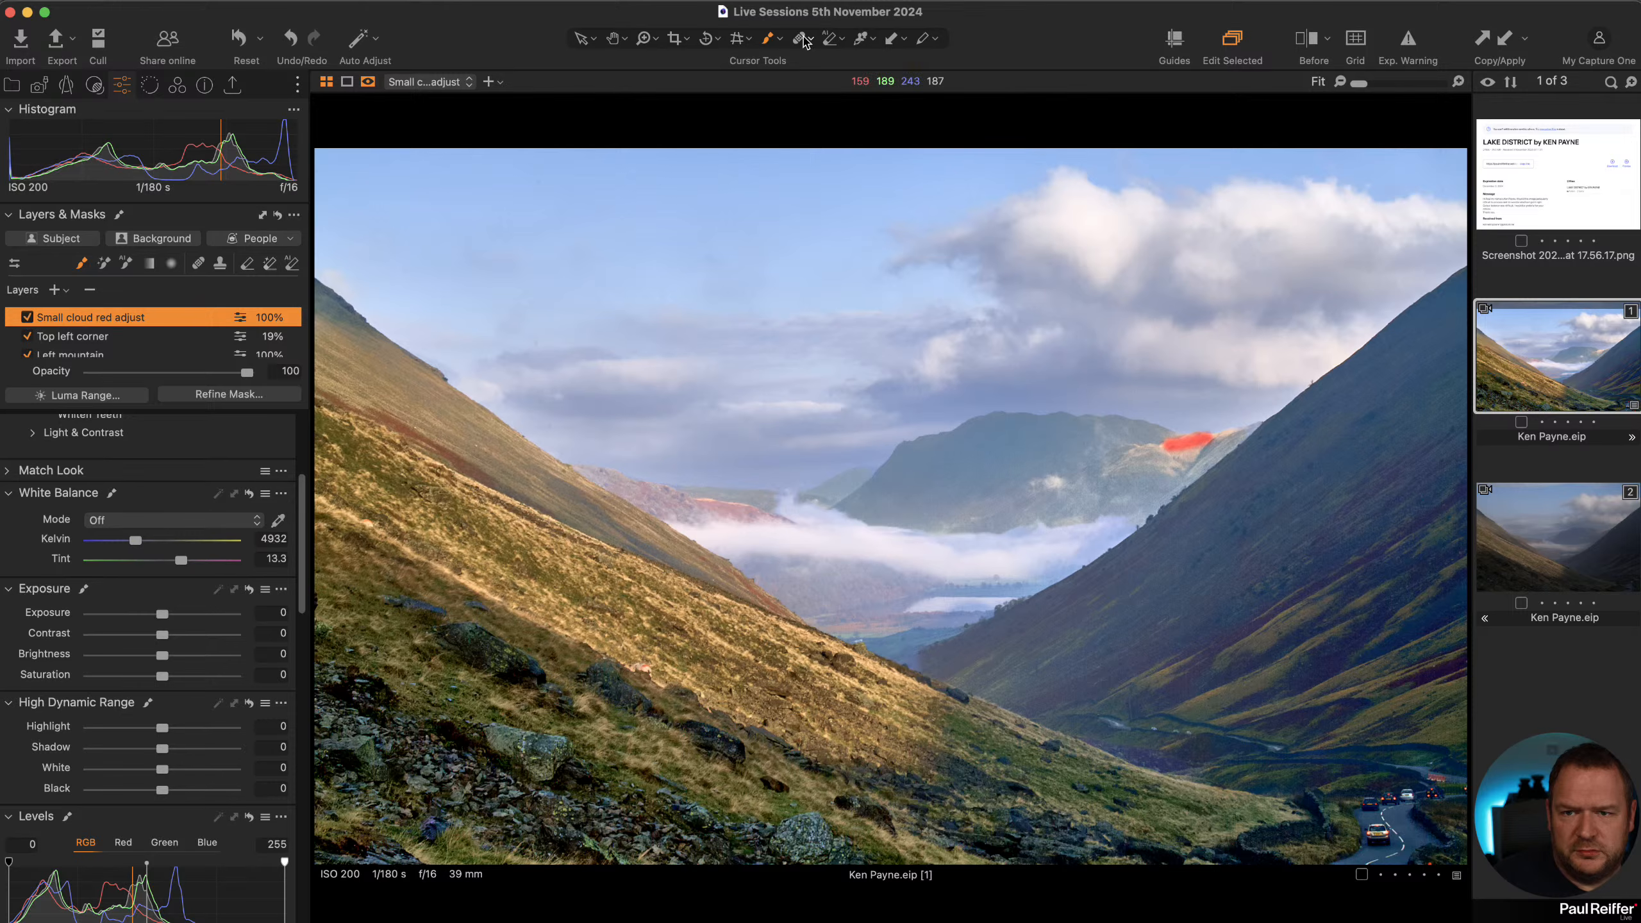
{"action": "key", "text": "m"}
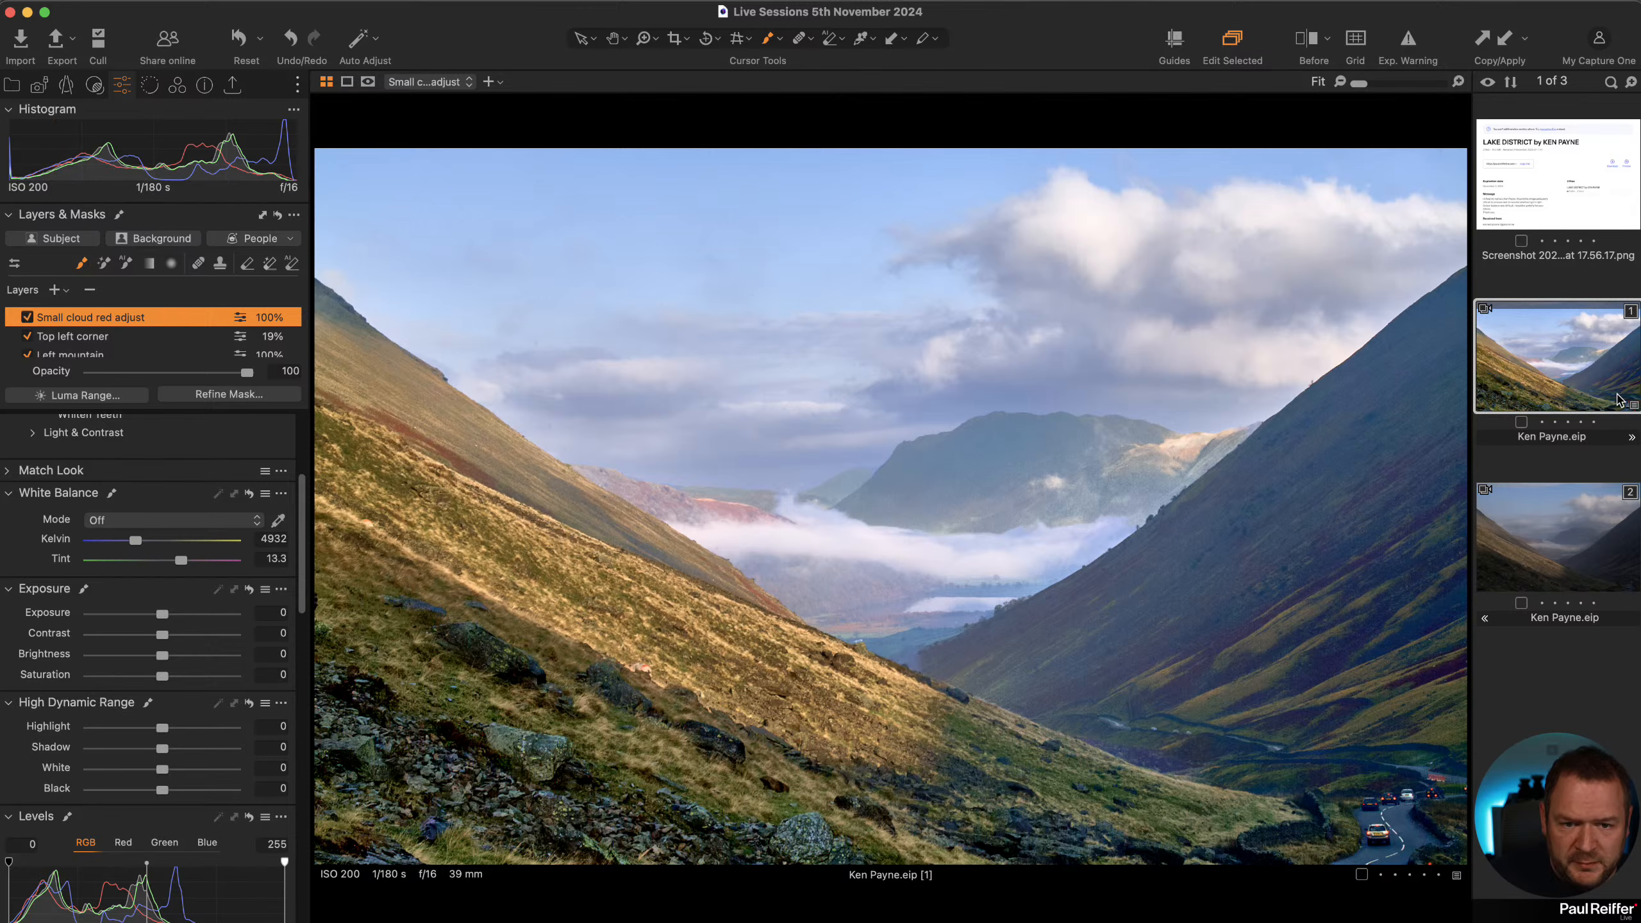
{"action": "left_click", "coordinate": [1592, 517]}
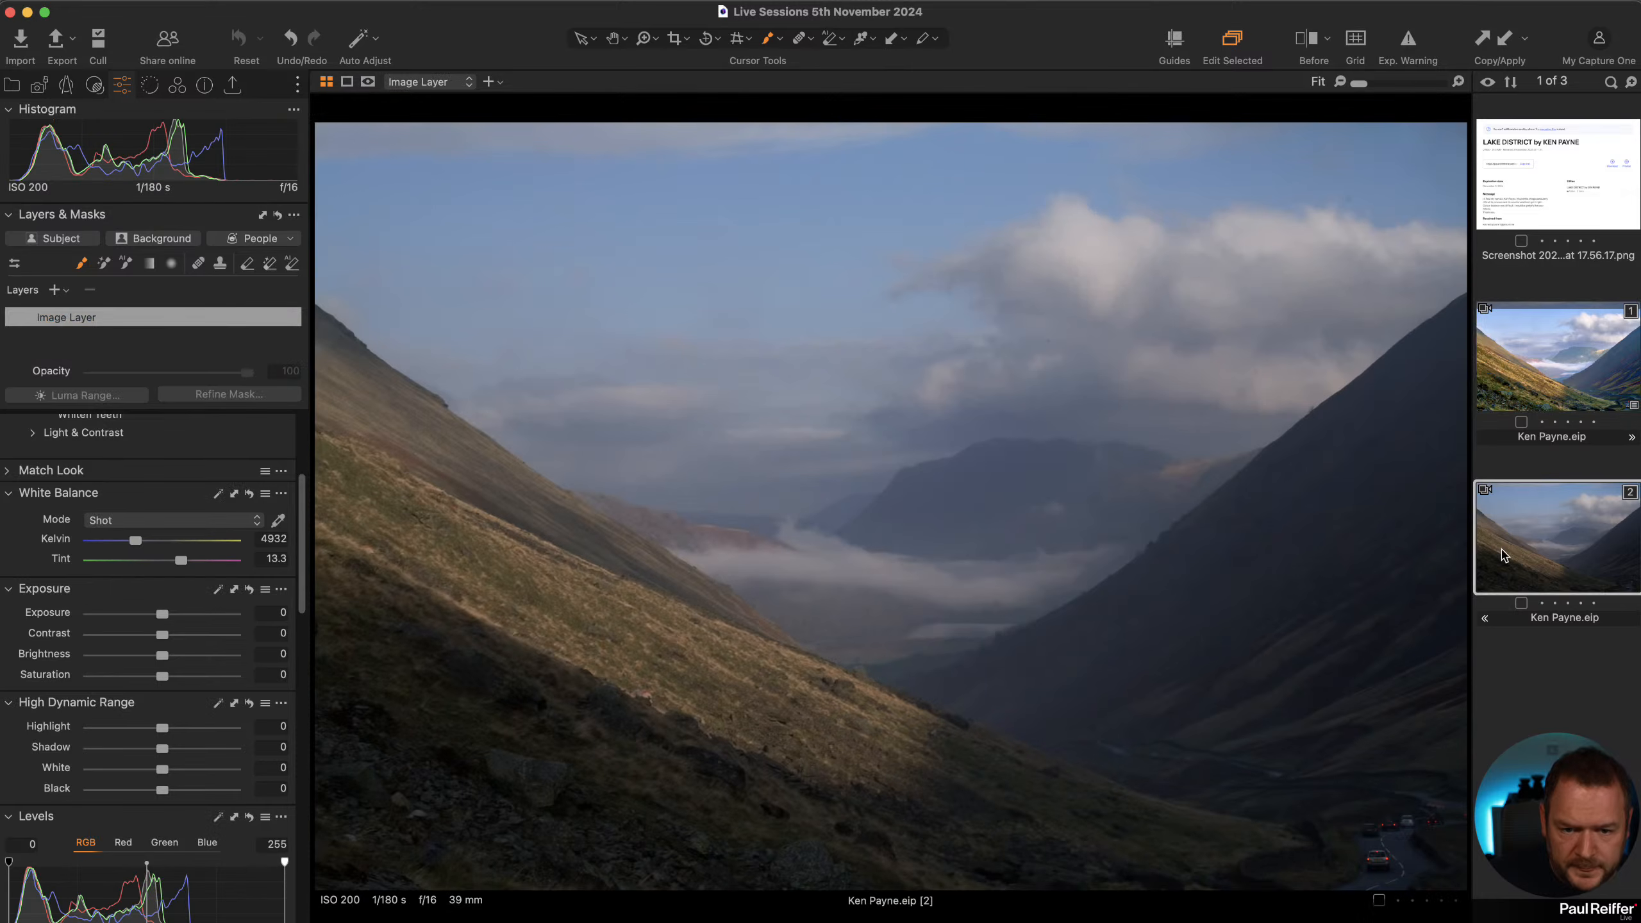
{"action": "left_click", "coordinate": [1548, 363], "text": "super"}
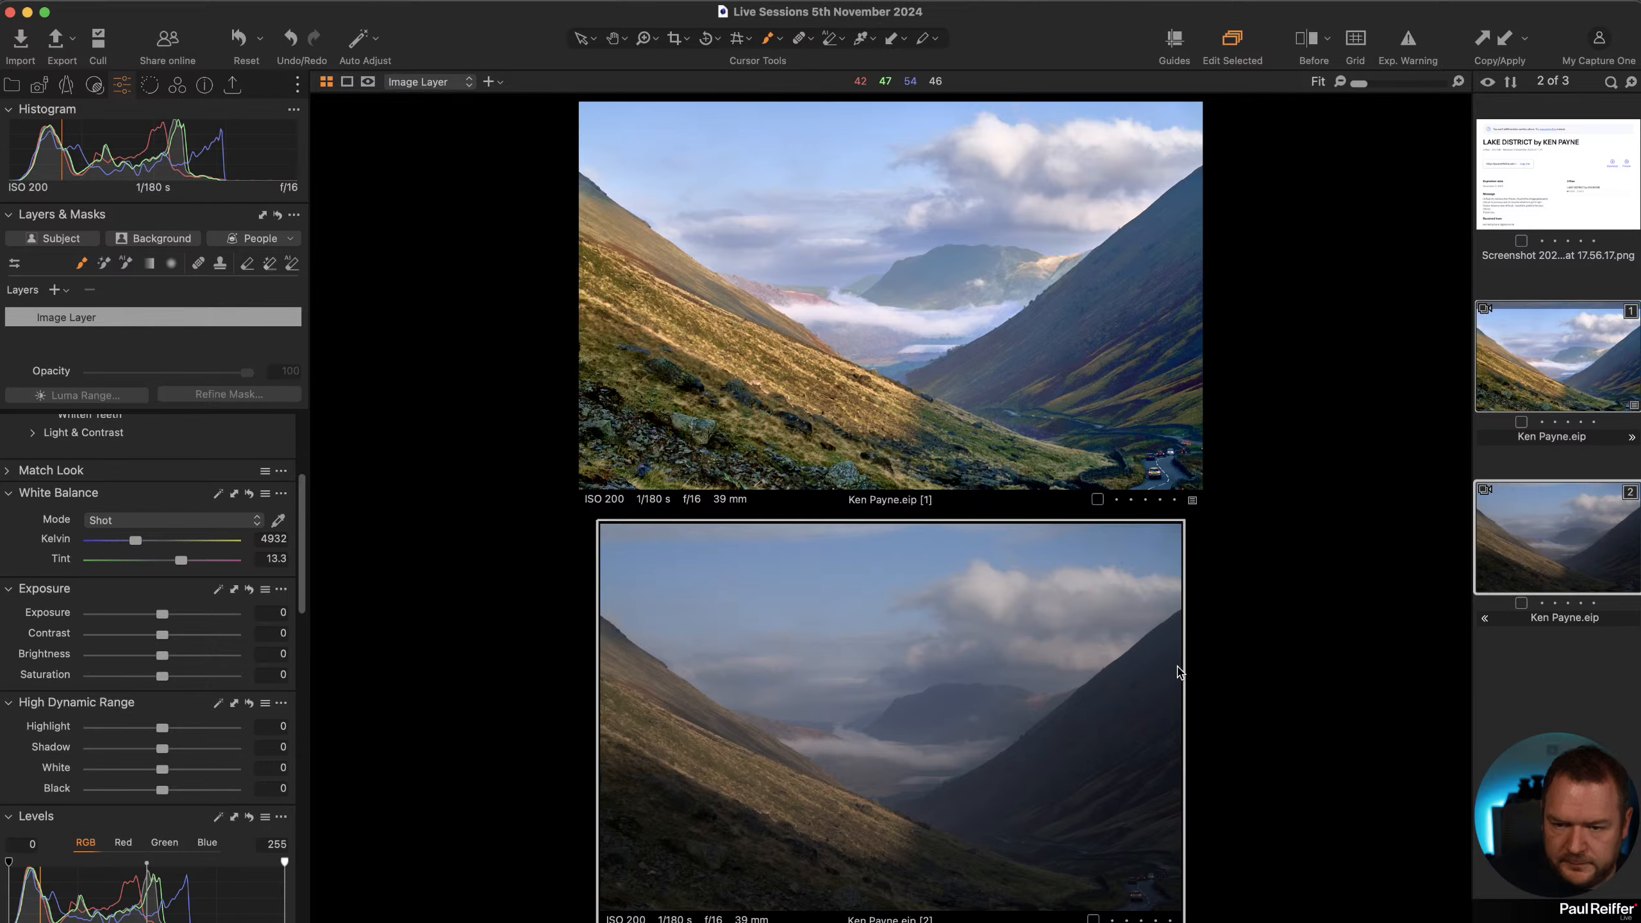
{"action": "left_click", "coordinate": [1108, 426]}
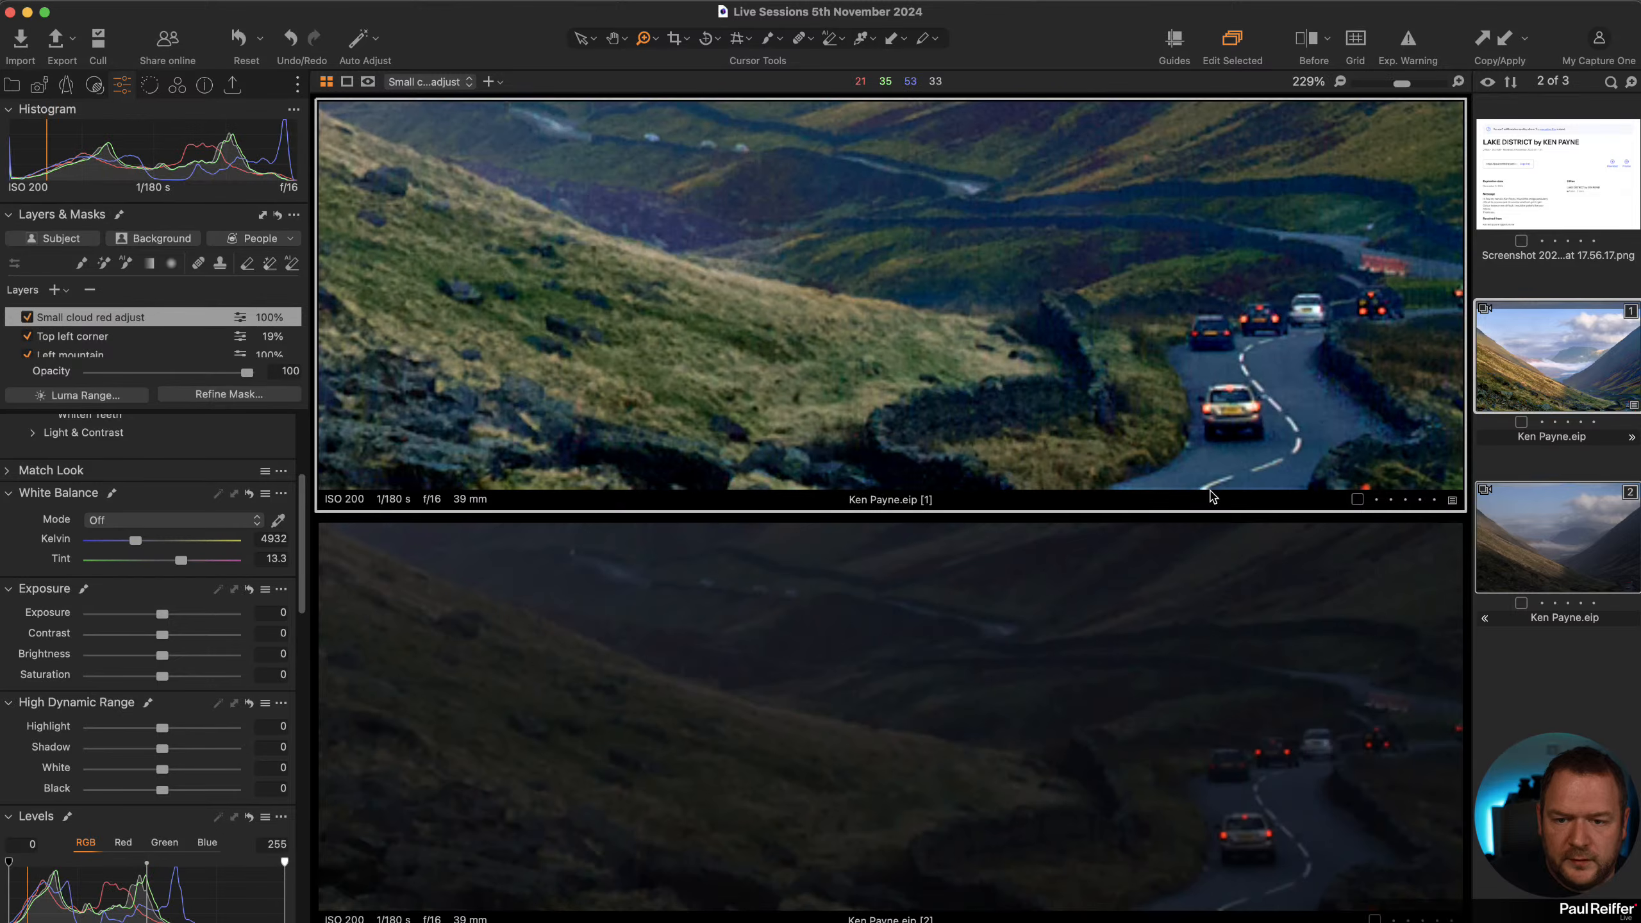
{"action": "left_click", "coordinate": [1206, 486]}
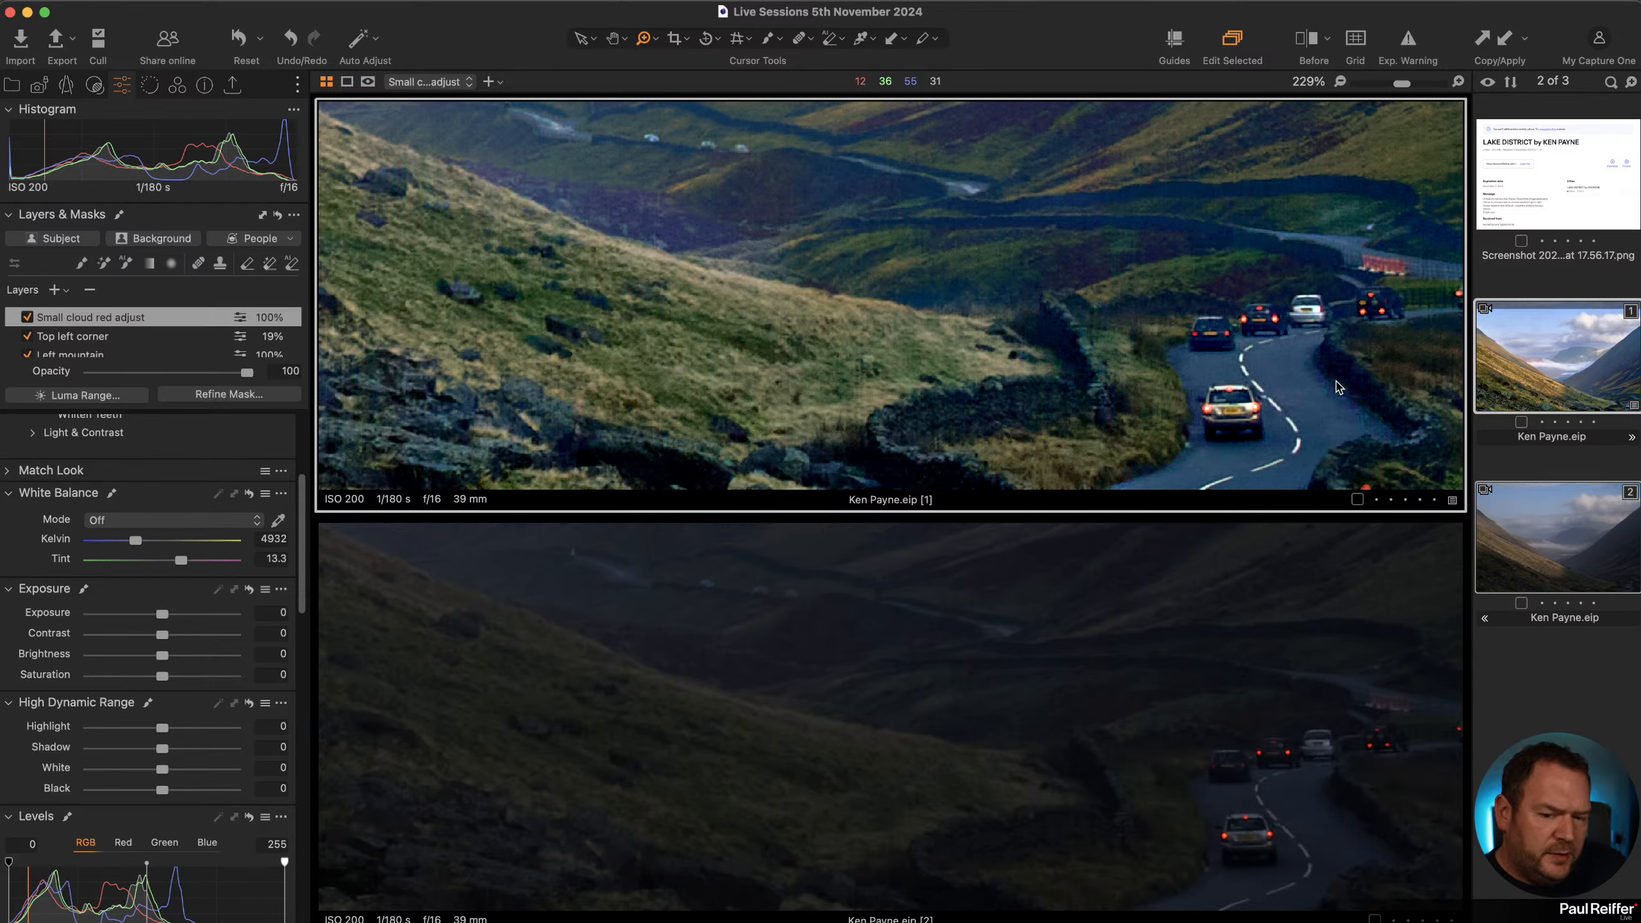
Review the Image Layer's Levels and Curve settings on the edited variant against the original.
{"action": "scroll", "coordinate": [118, 310], "scroll_direction": "down", "scroll_amount": 5}
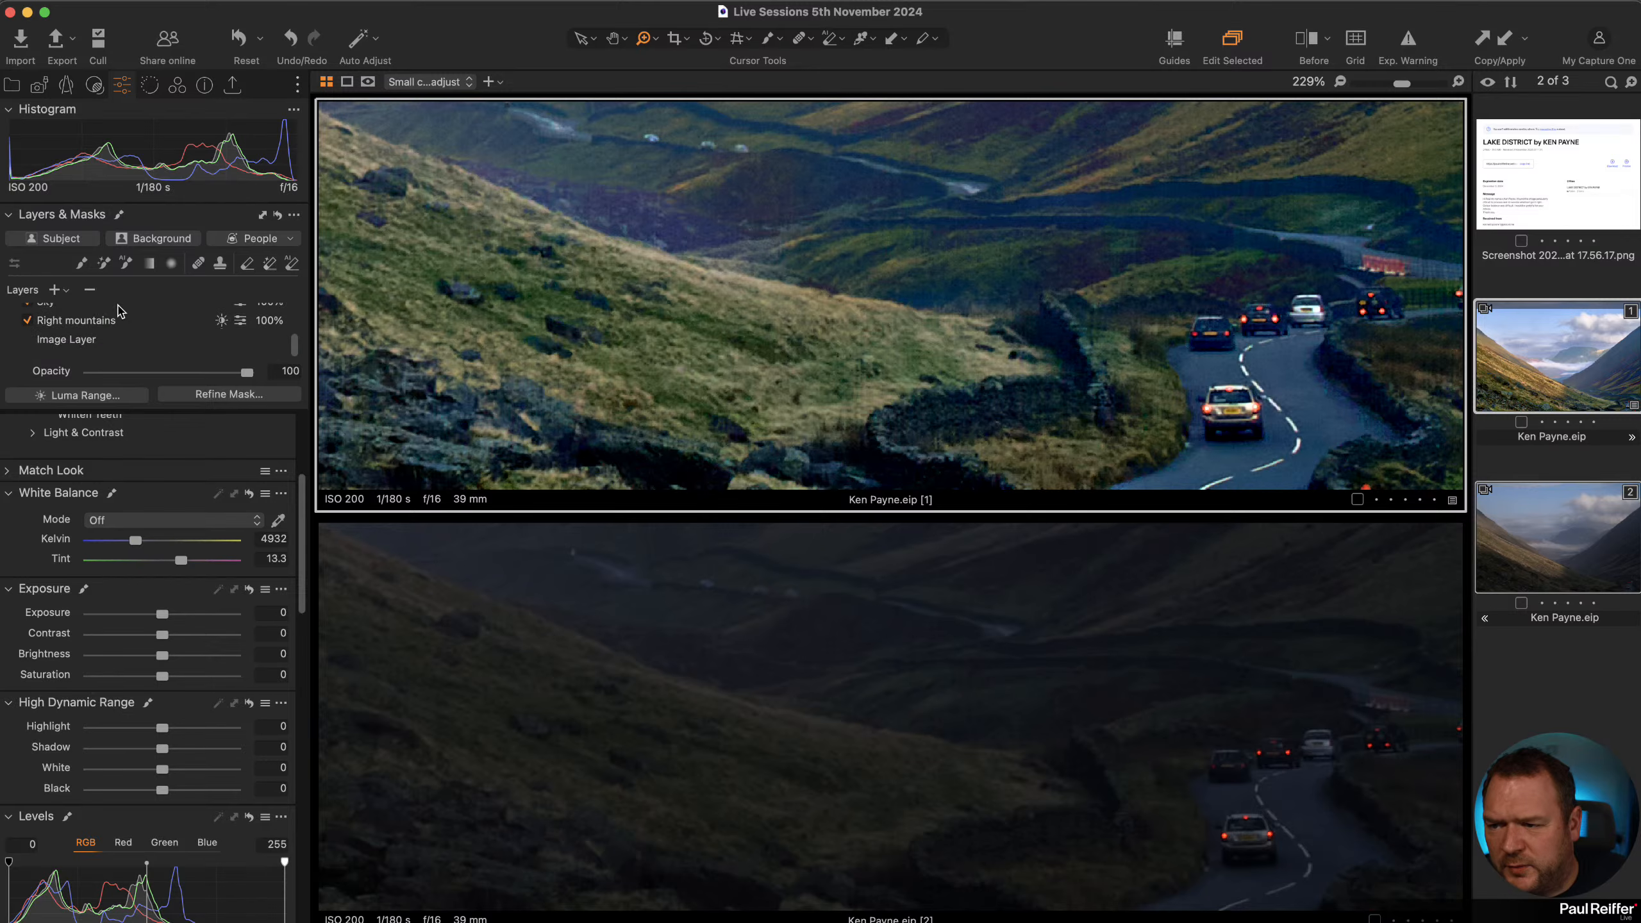
{"action": "left_click", "coordinate": [66, 340]}
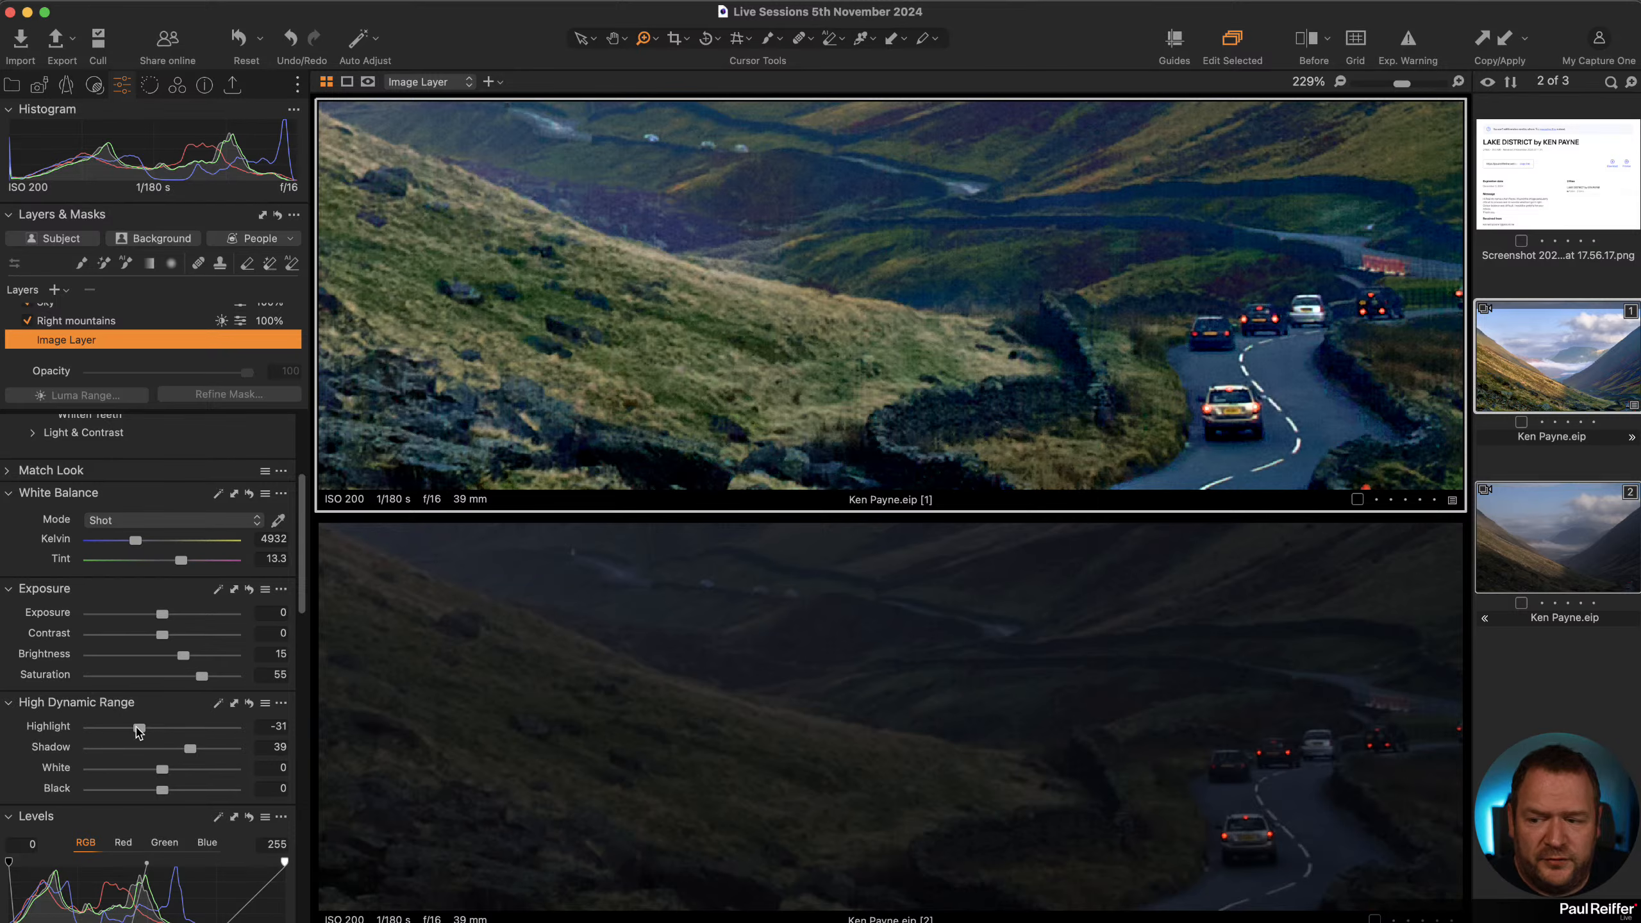
{"action": "scroll", "coordinate": [196, 759], "scroll_direction": "down", "scroll_amount": 5}
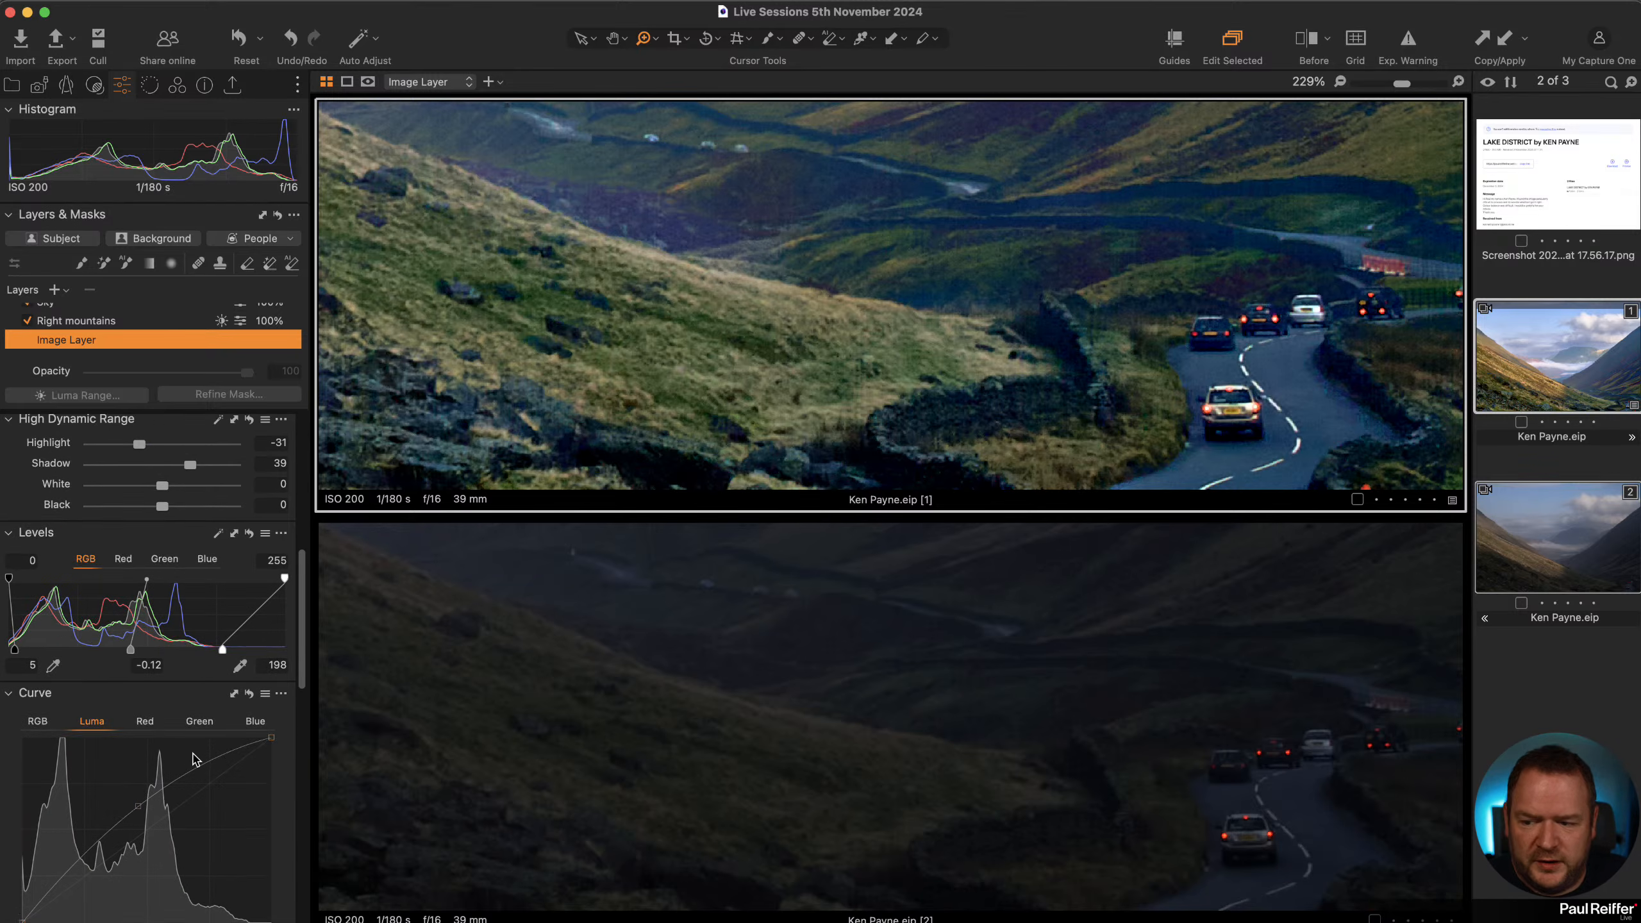
{"action": "scroll", "coordinate": [195, 760], "scroll_direction": "down", "scroll_amount": 1}
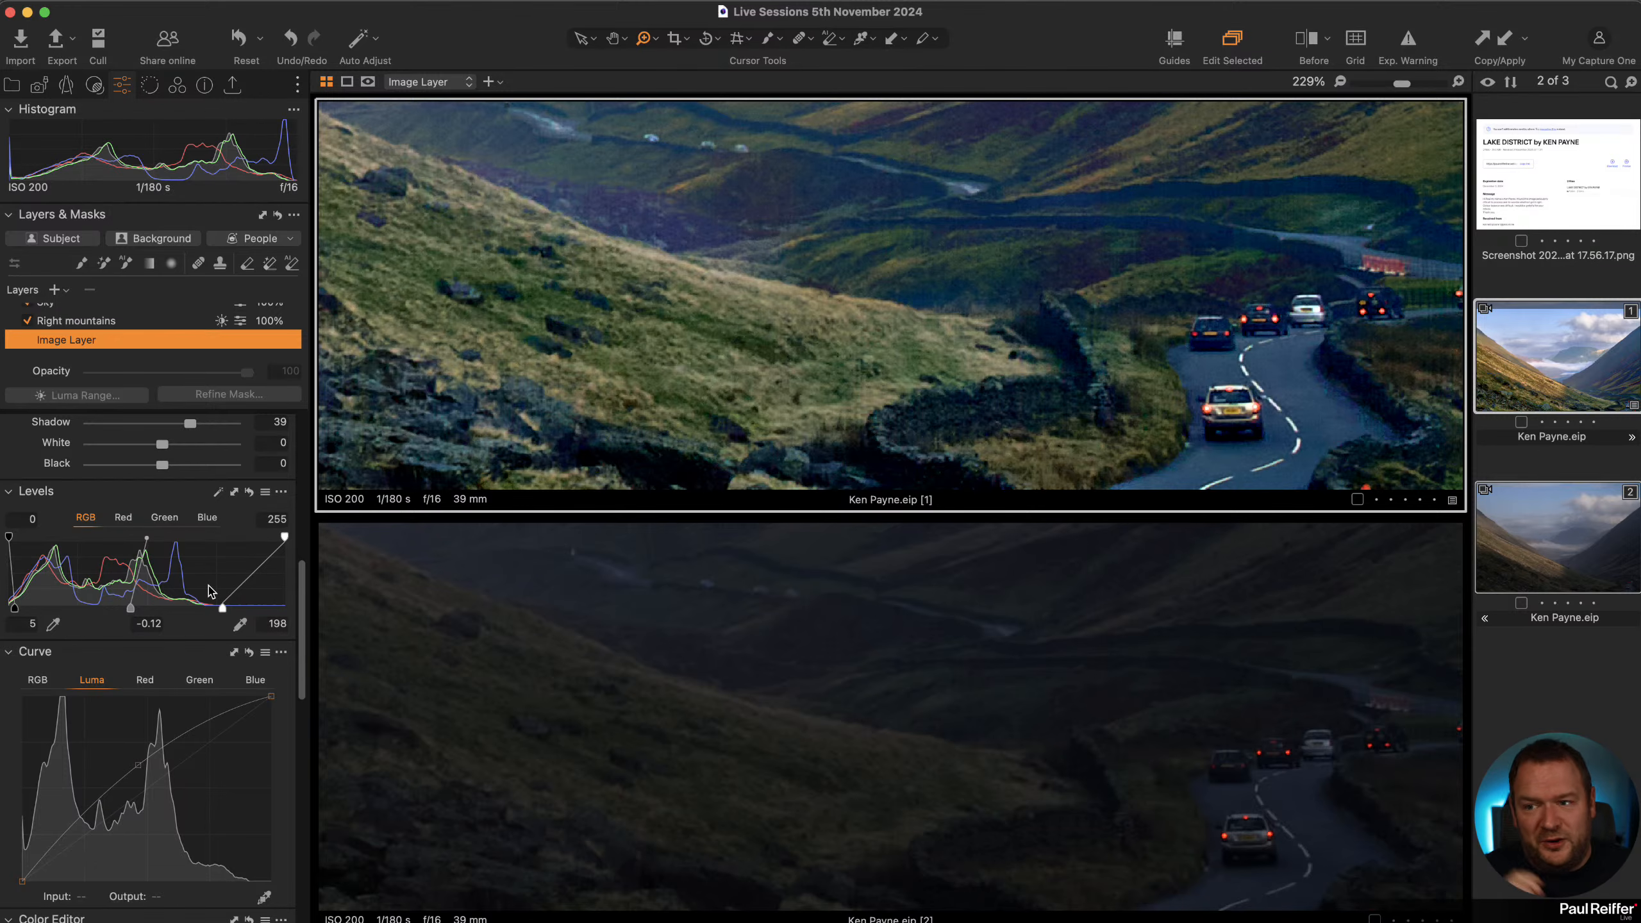
{"action": "left_click", "coordinate": [1560, 547], "text": "super"}
{"action": "left_click", "coordinate": [1560, 547], "text": "super"}
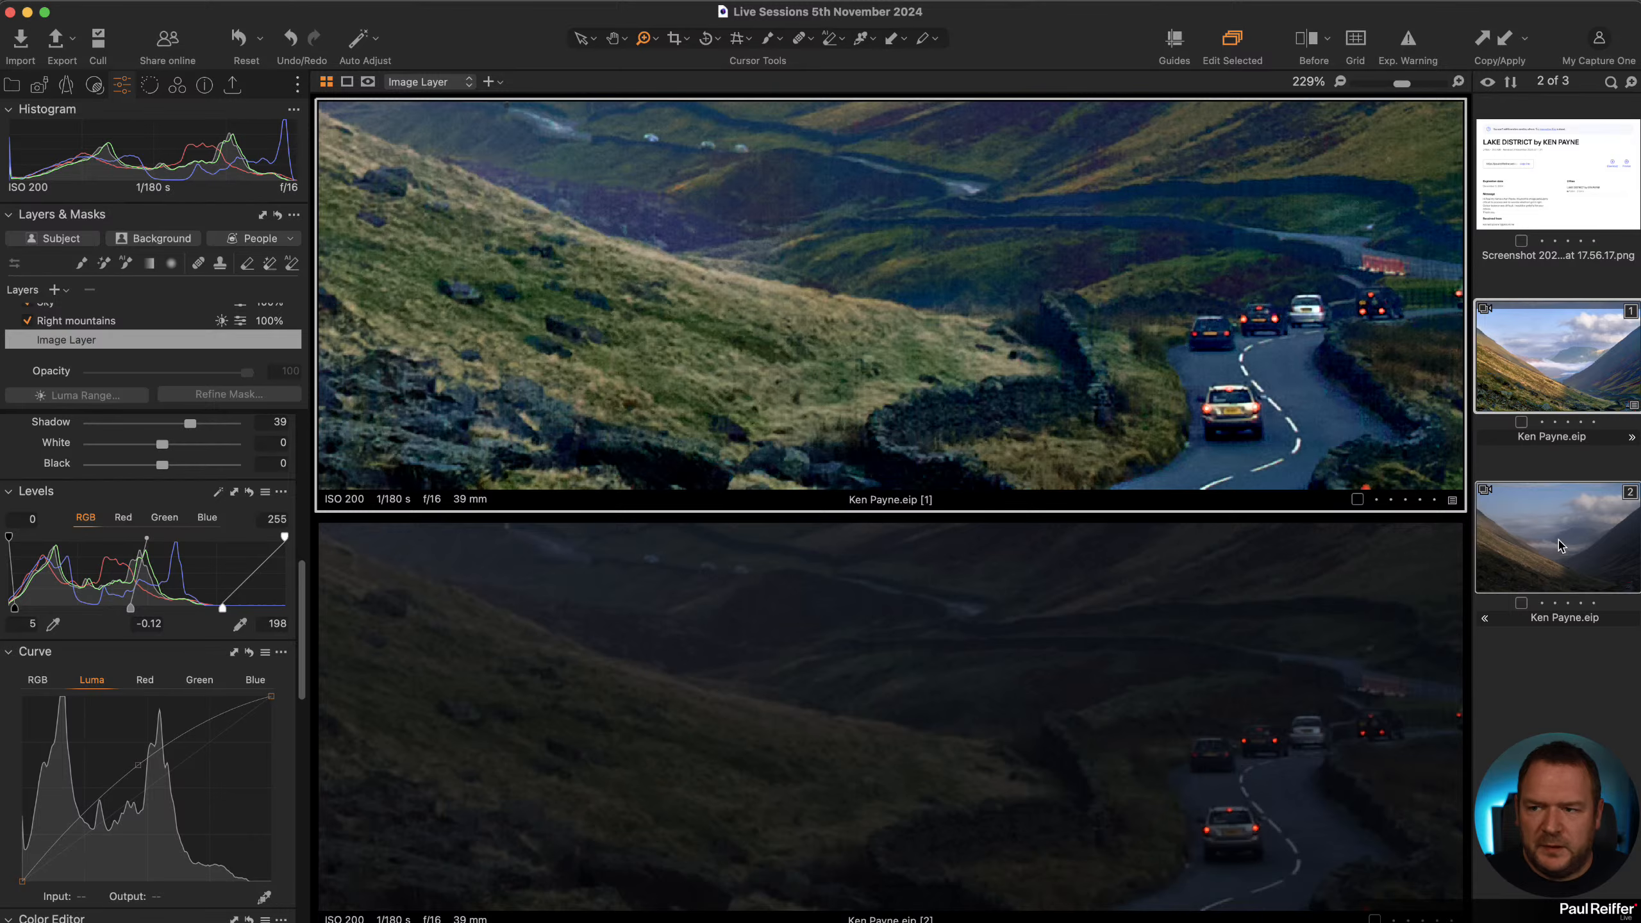
{"action": "left_click", "coordinate": [1559, 547]}
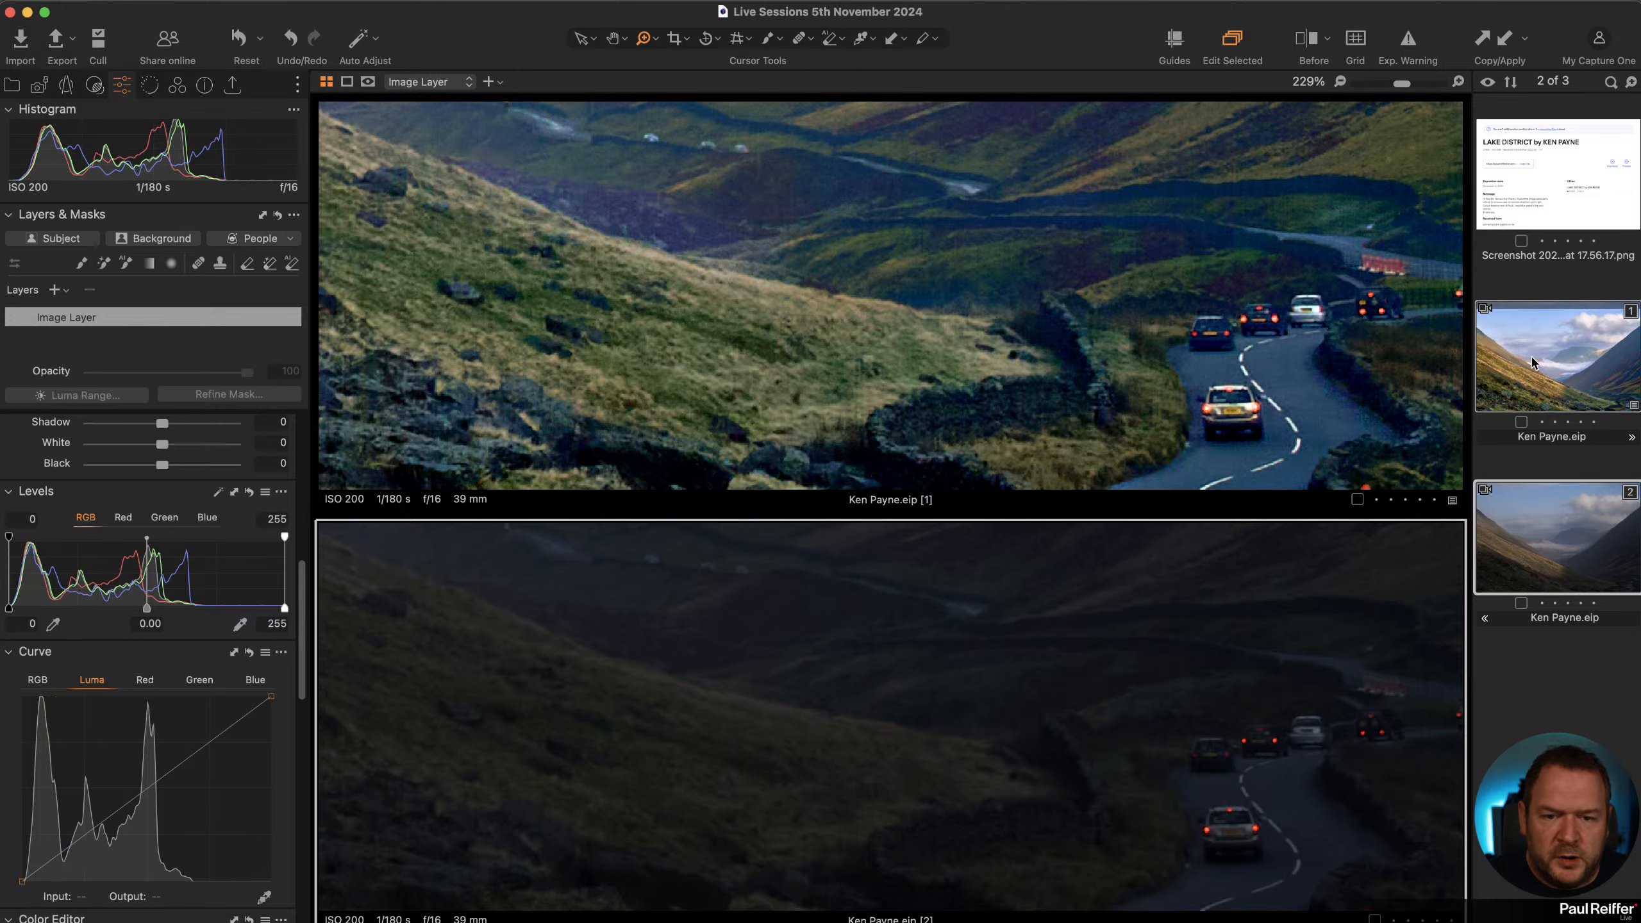
{"action": "left_click", "coordinate": [1094, 325]}
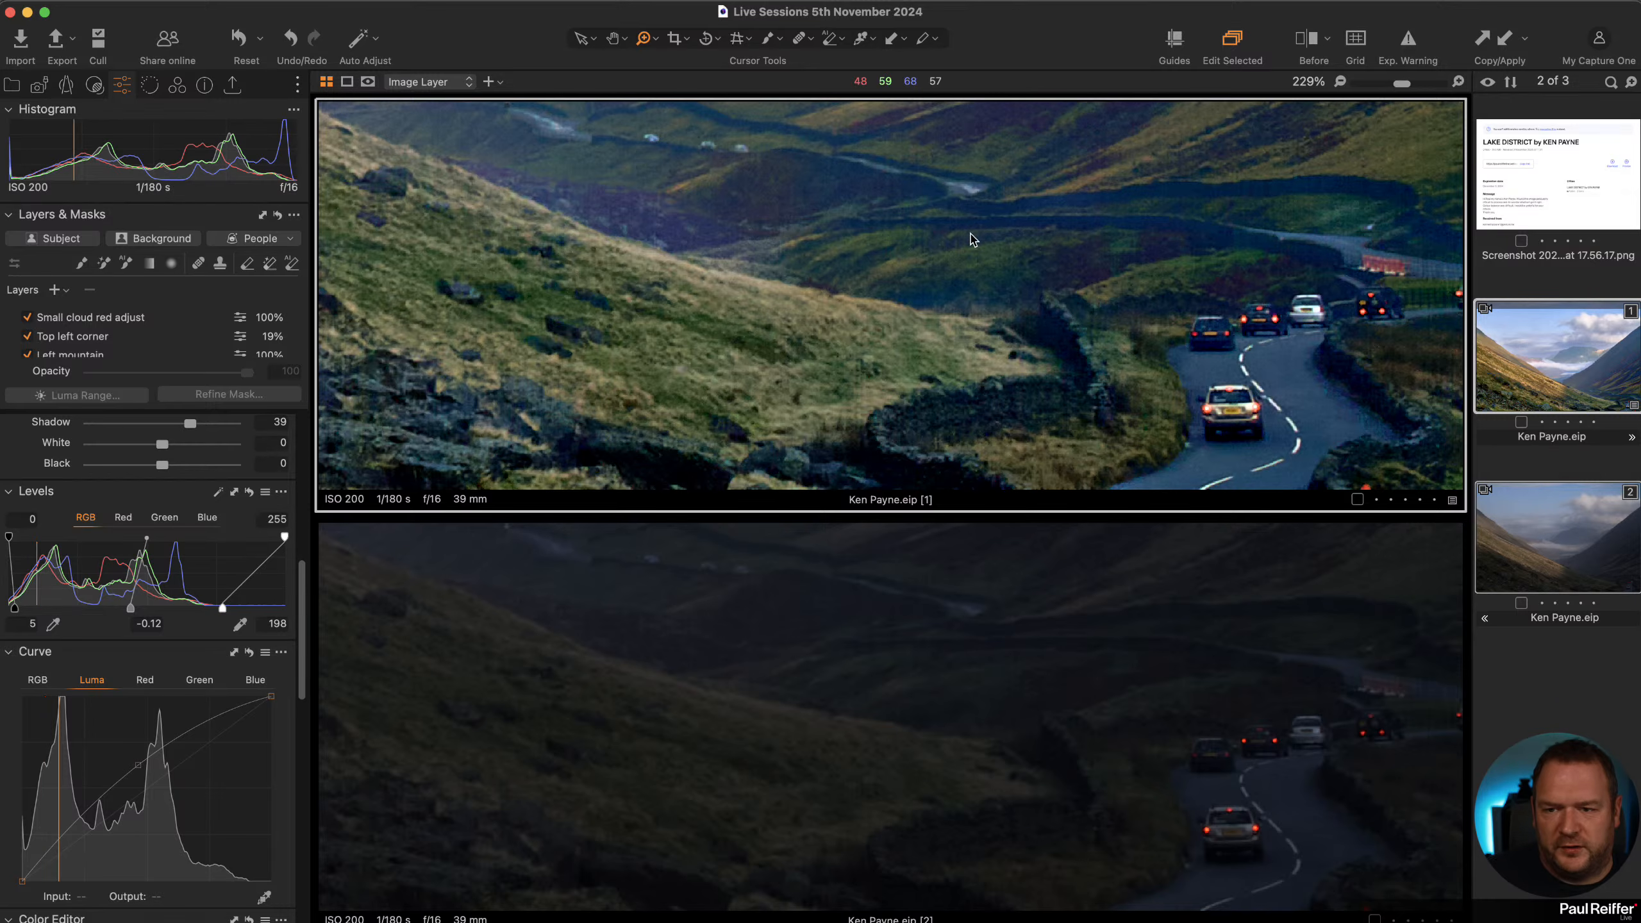
Add a colour readout on the grassy hillside beside the road in the edited variant.
{"action": "left_click", "coordinate": [871, 42]}
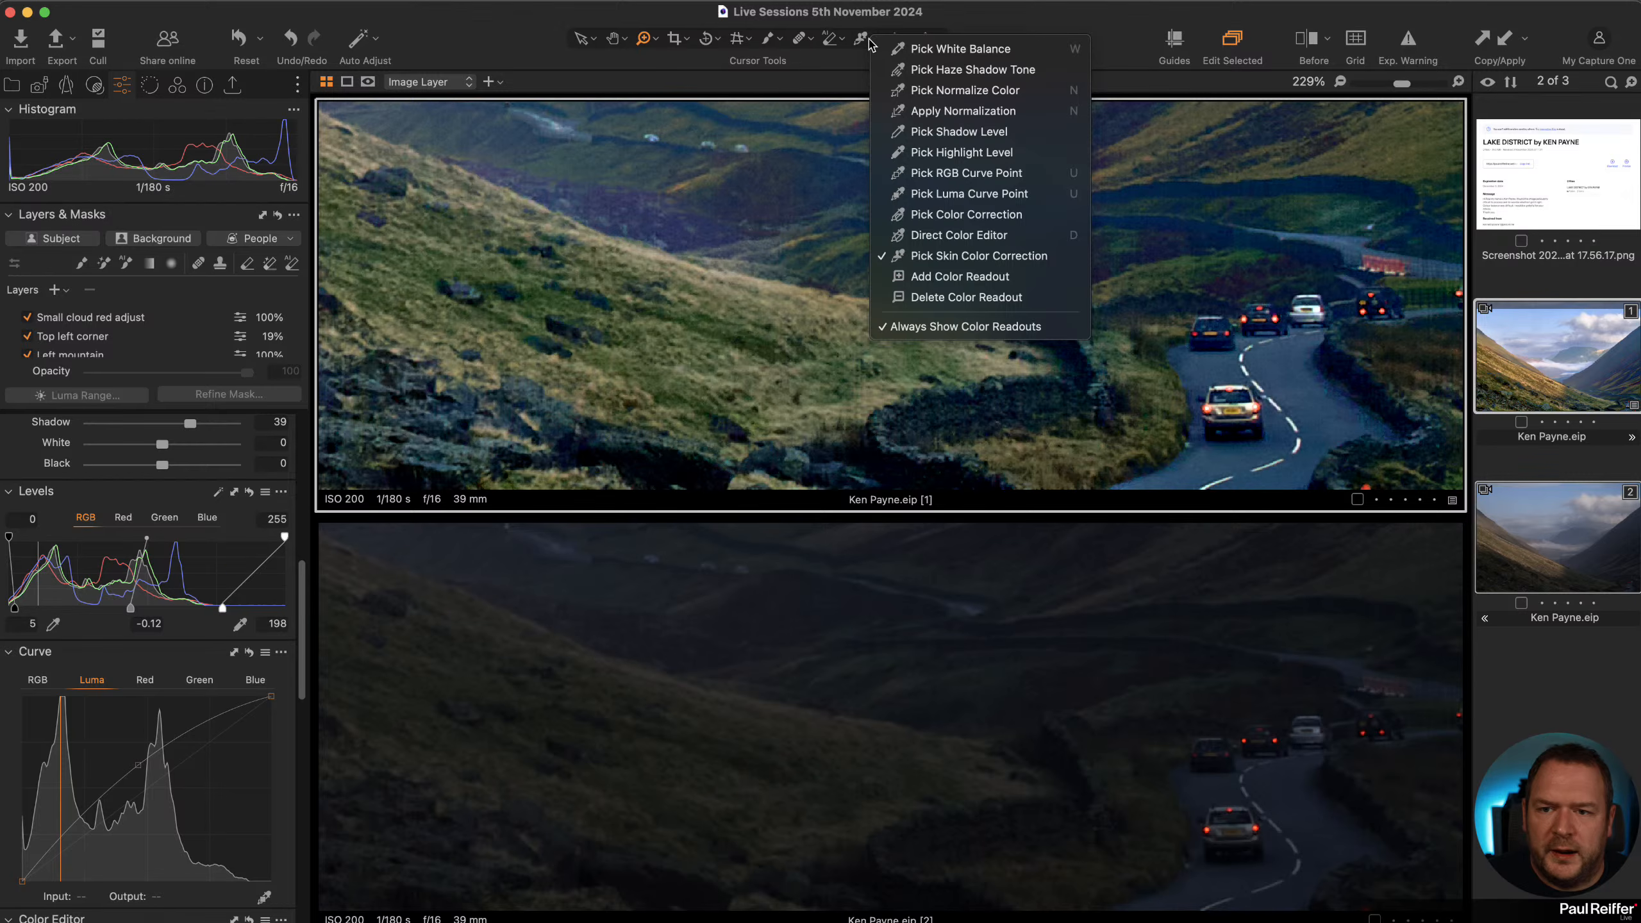
{"action": "left_click", "coordinate": [960, 276]}
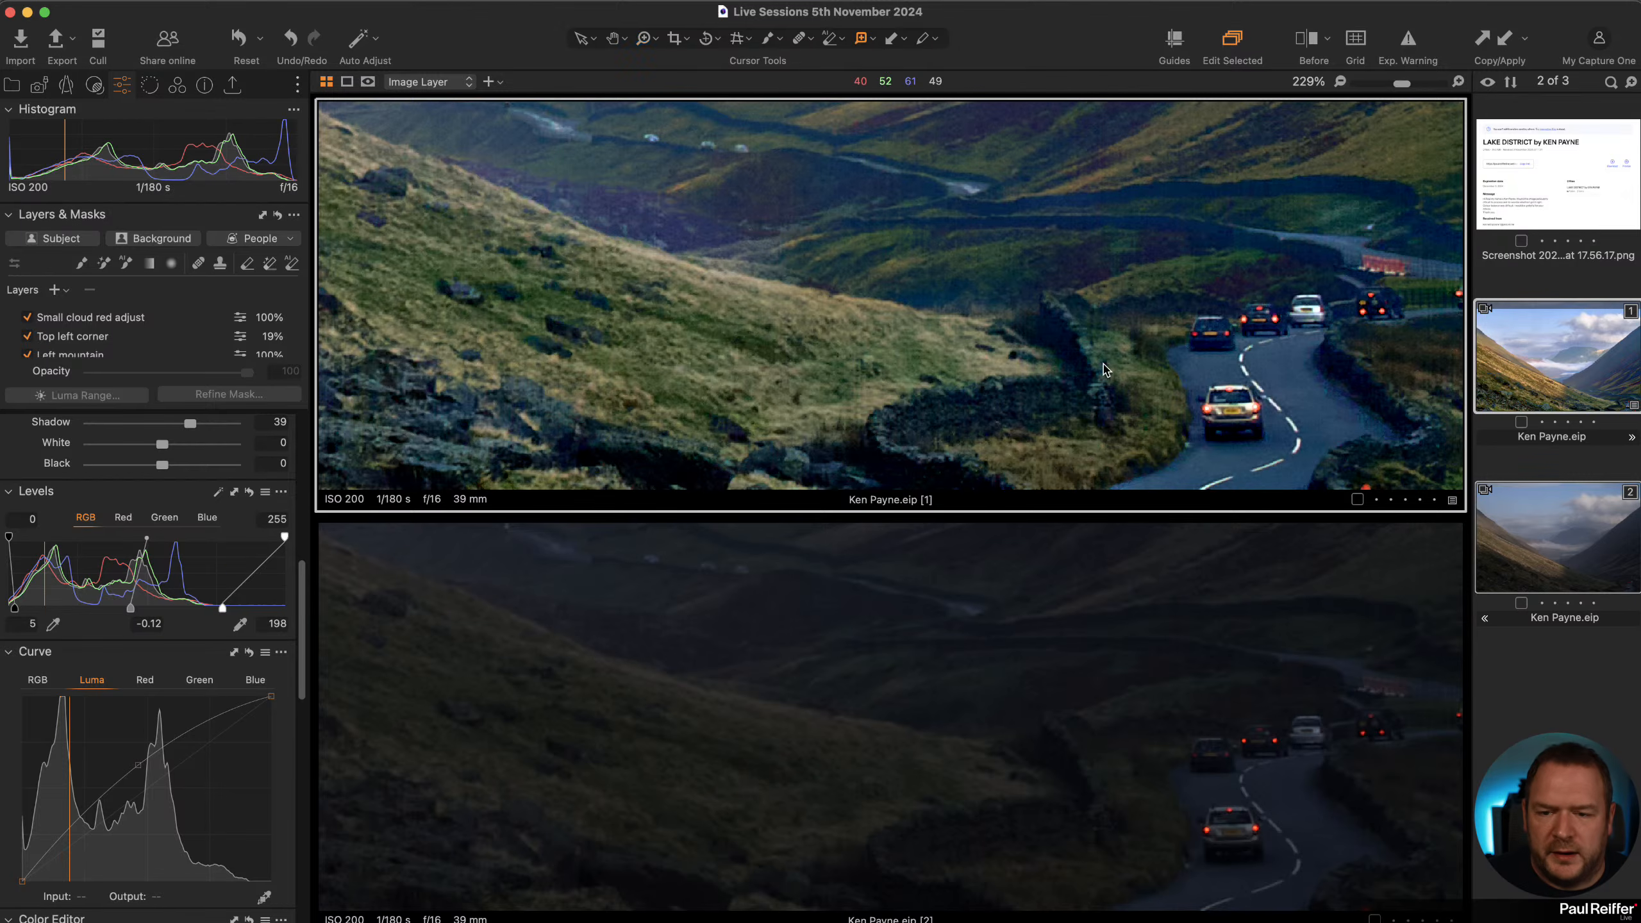
{"action": "left_click", "coordinate": [997, 366]}
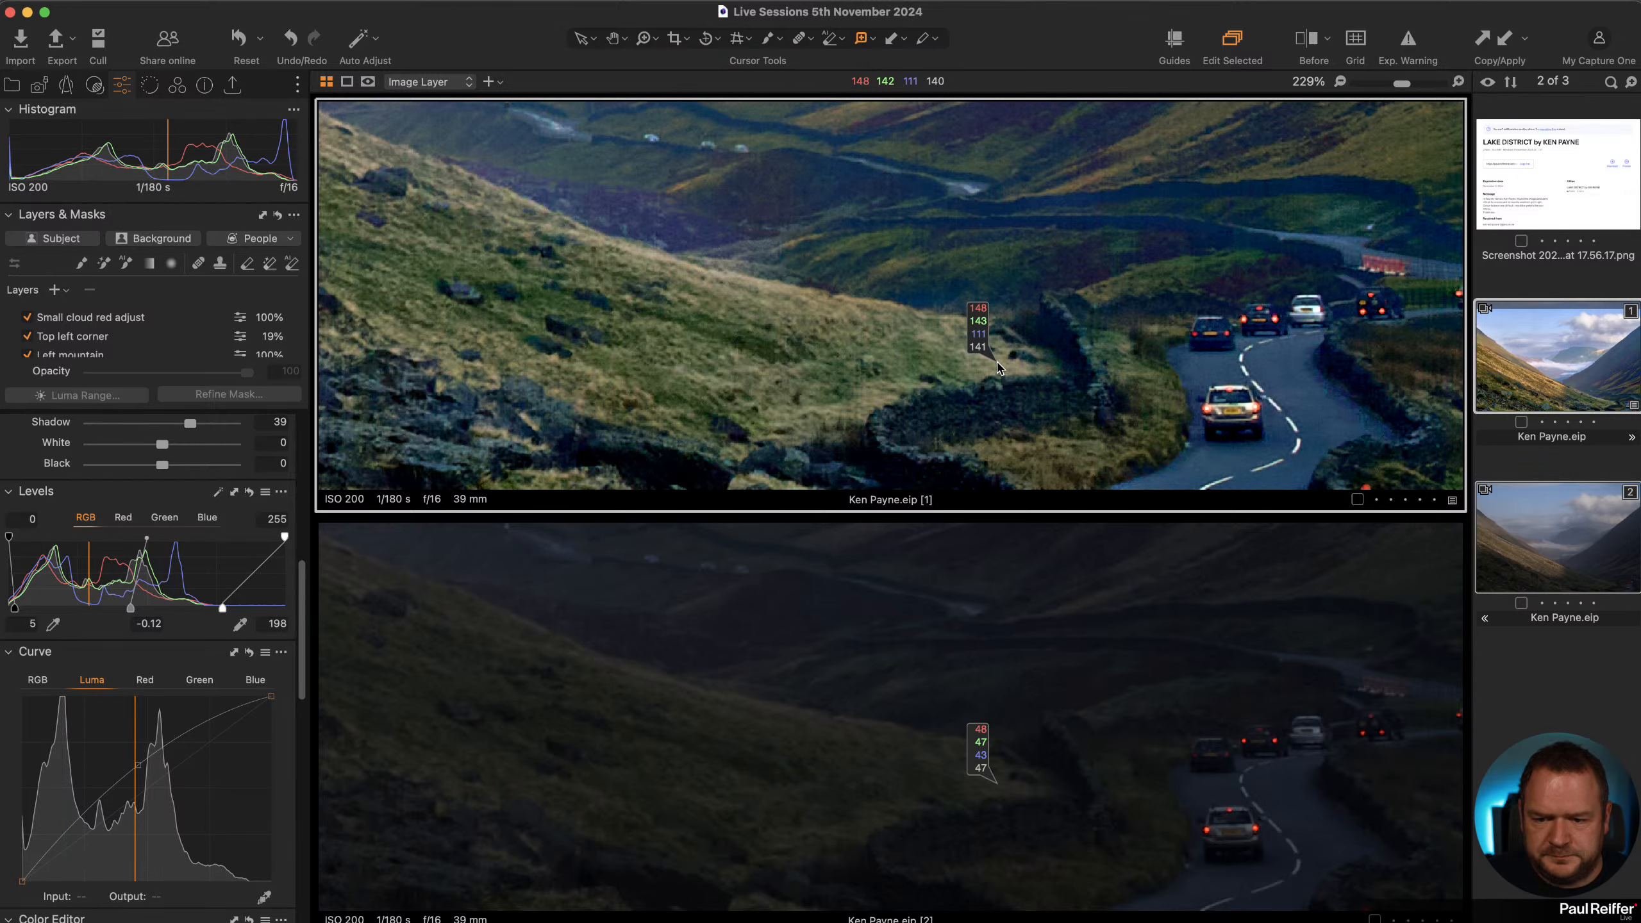
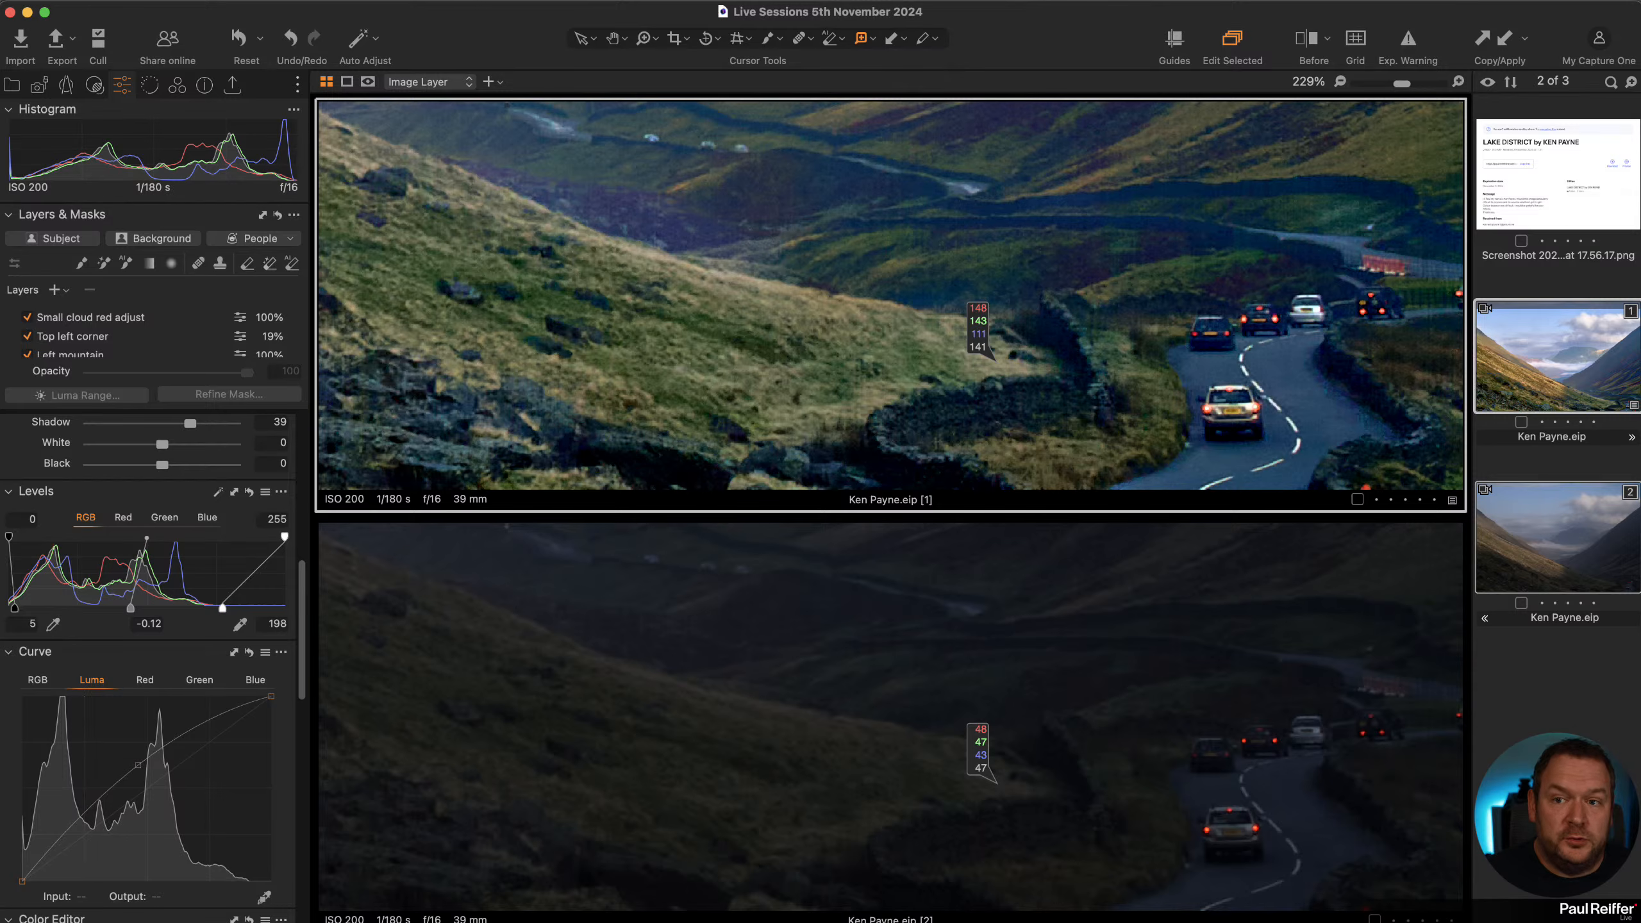
{"action": "left_click", "coordinate": [864, 39]}
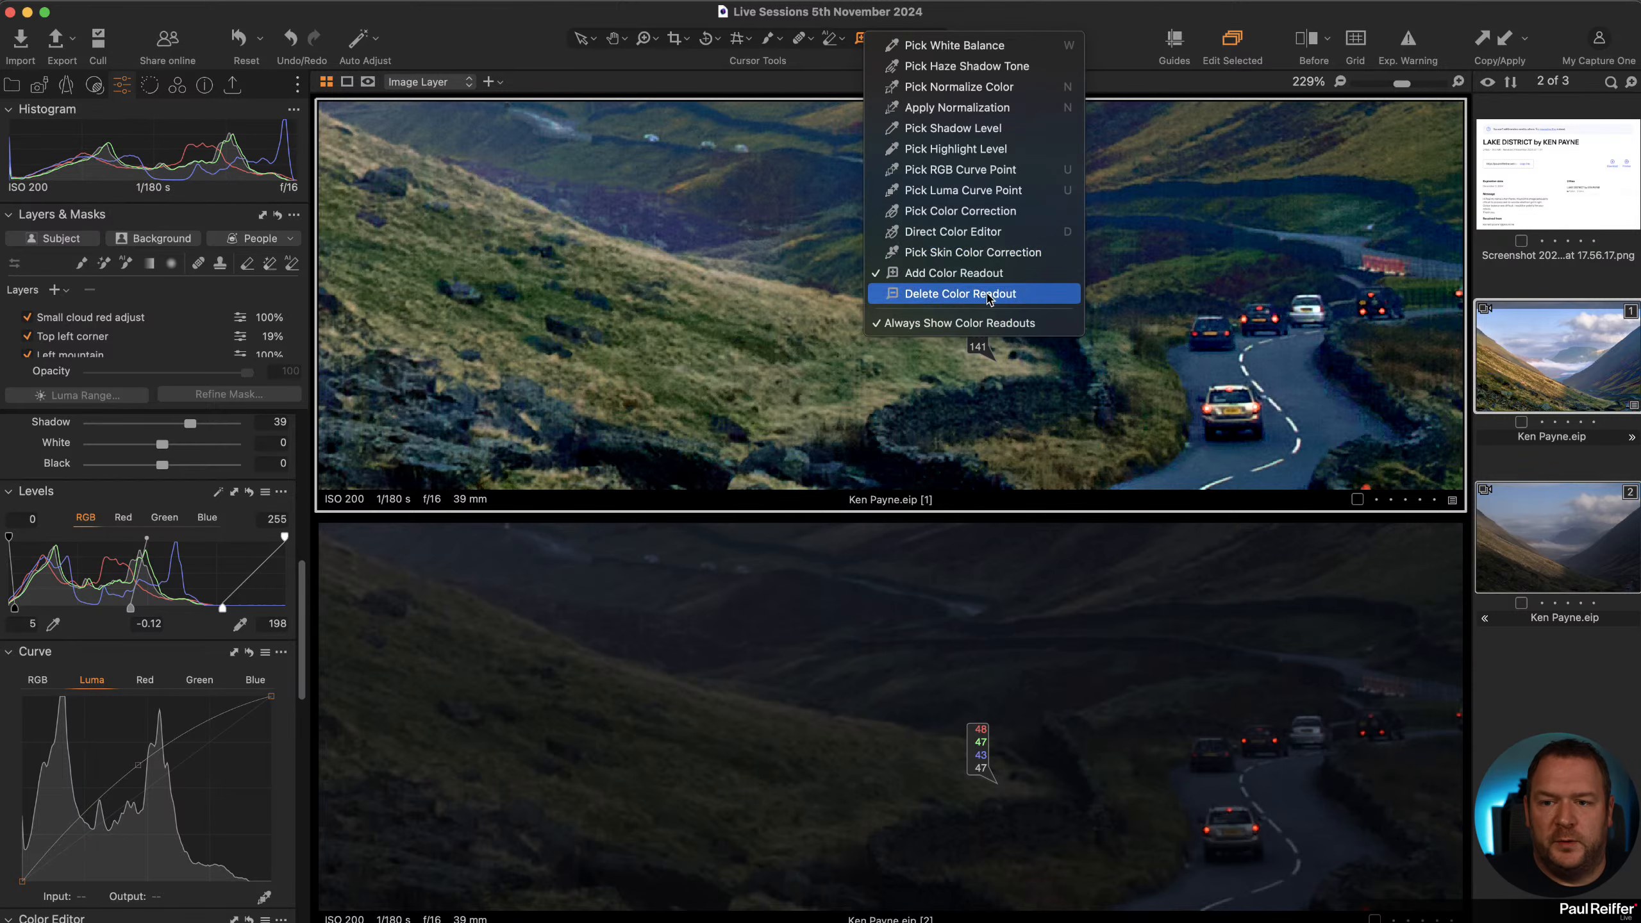
{"action": "left_click", "coordinate": [937, 296]}
{"action": "left_click", "coordinate": [979, 354]}
{"action": "key", "text": "v"}
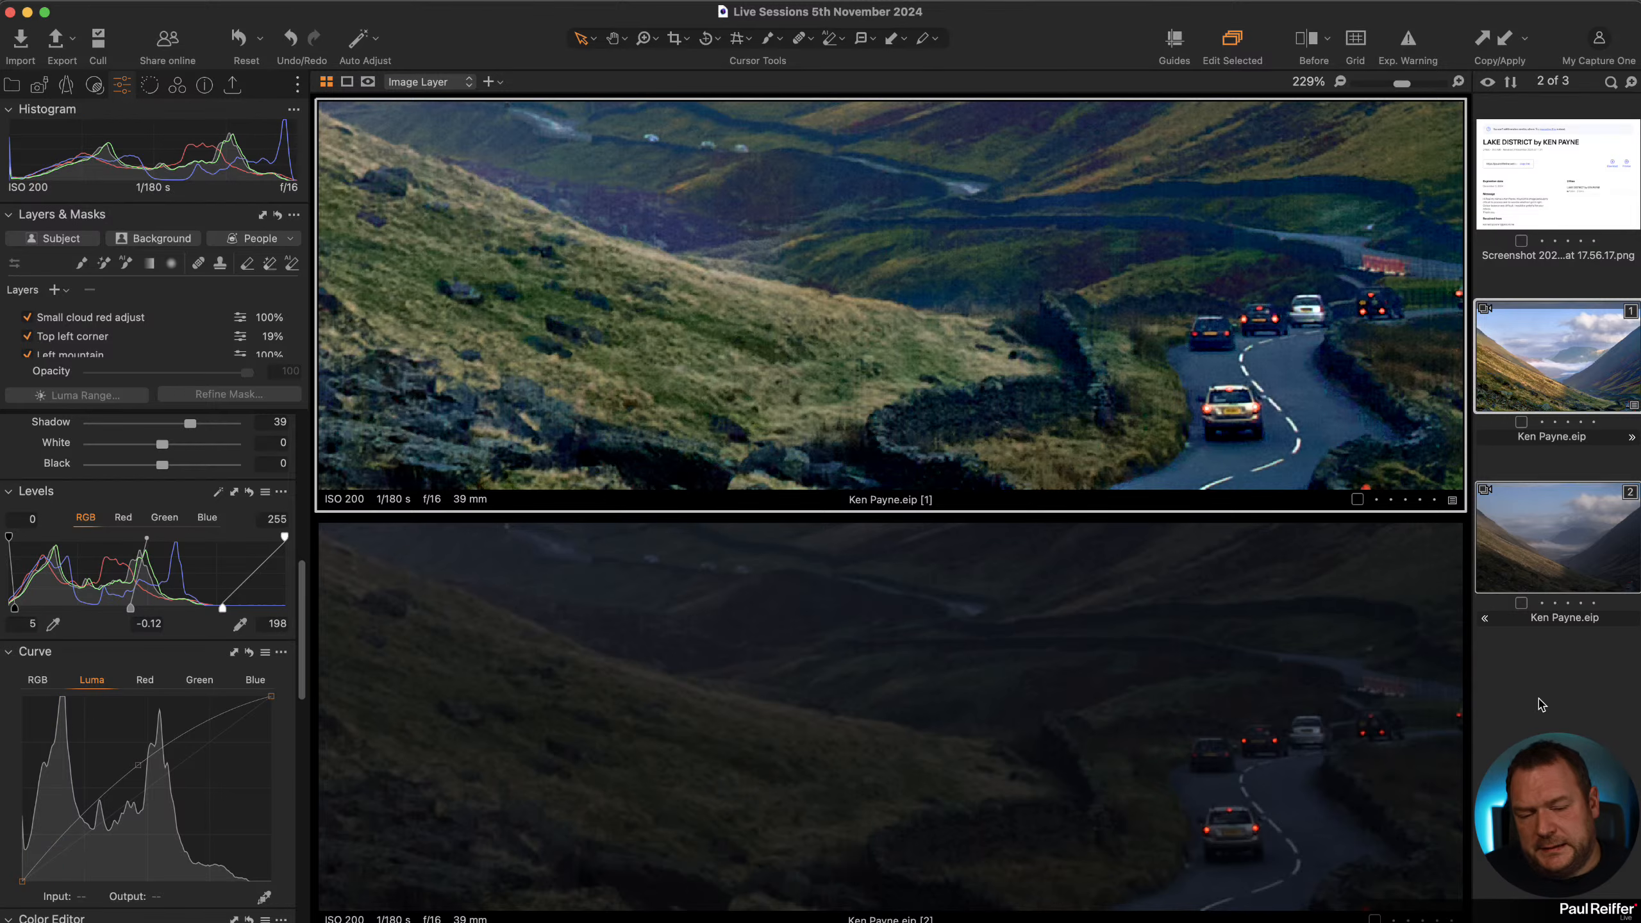
{"action": "left_click", "coordinate": [1561, 672]}
{"action": "left_click", "coordinate": [1554, 381]}
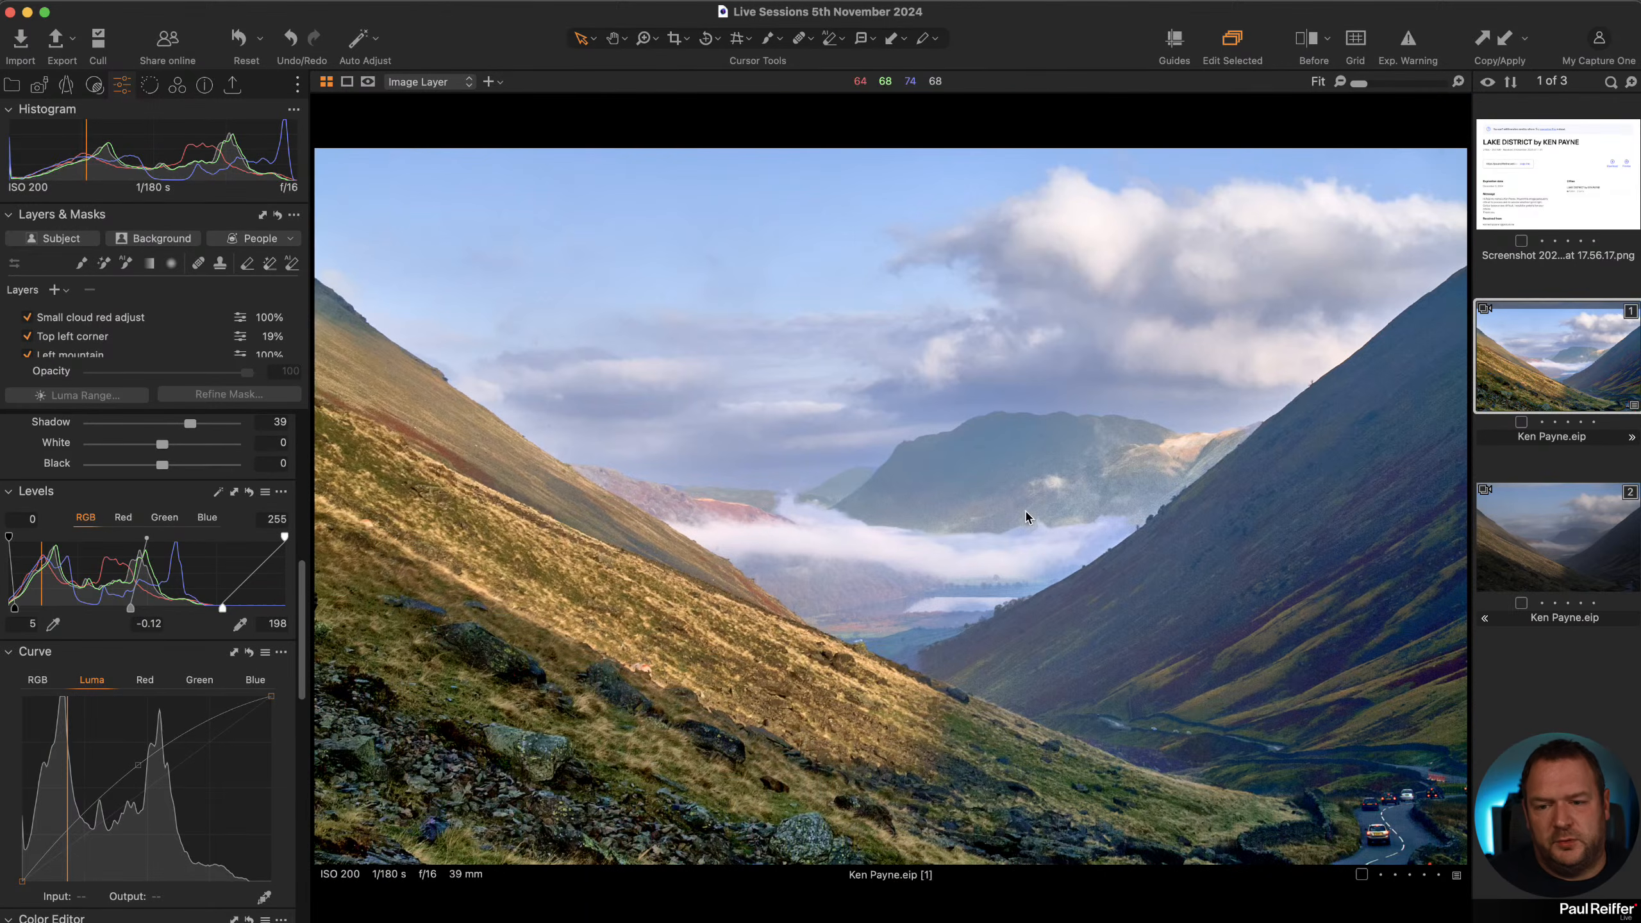
{"action": "scroll", "coordinate": [1027, 518], "scroll_direction": "up", "scroll_amount": 10}
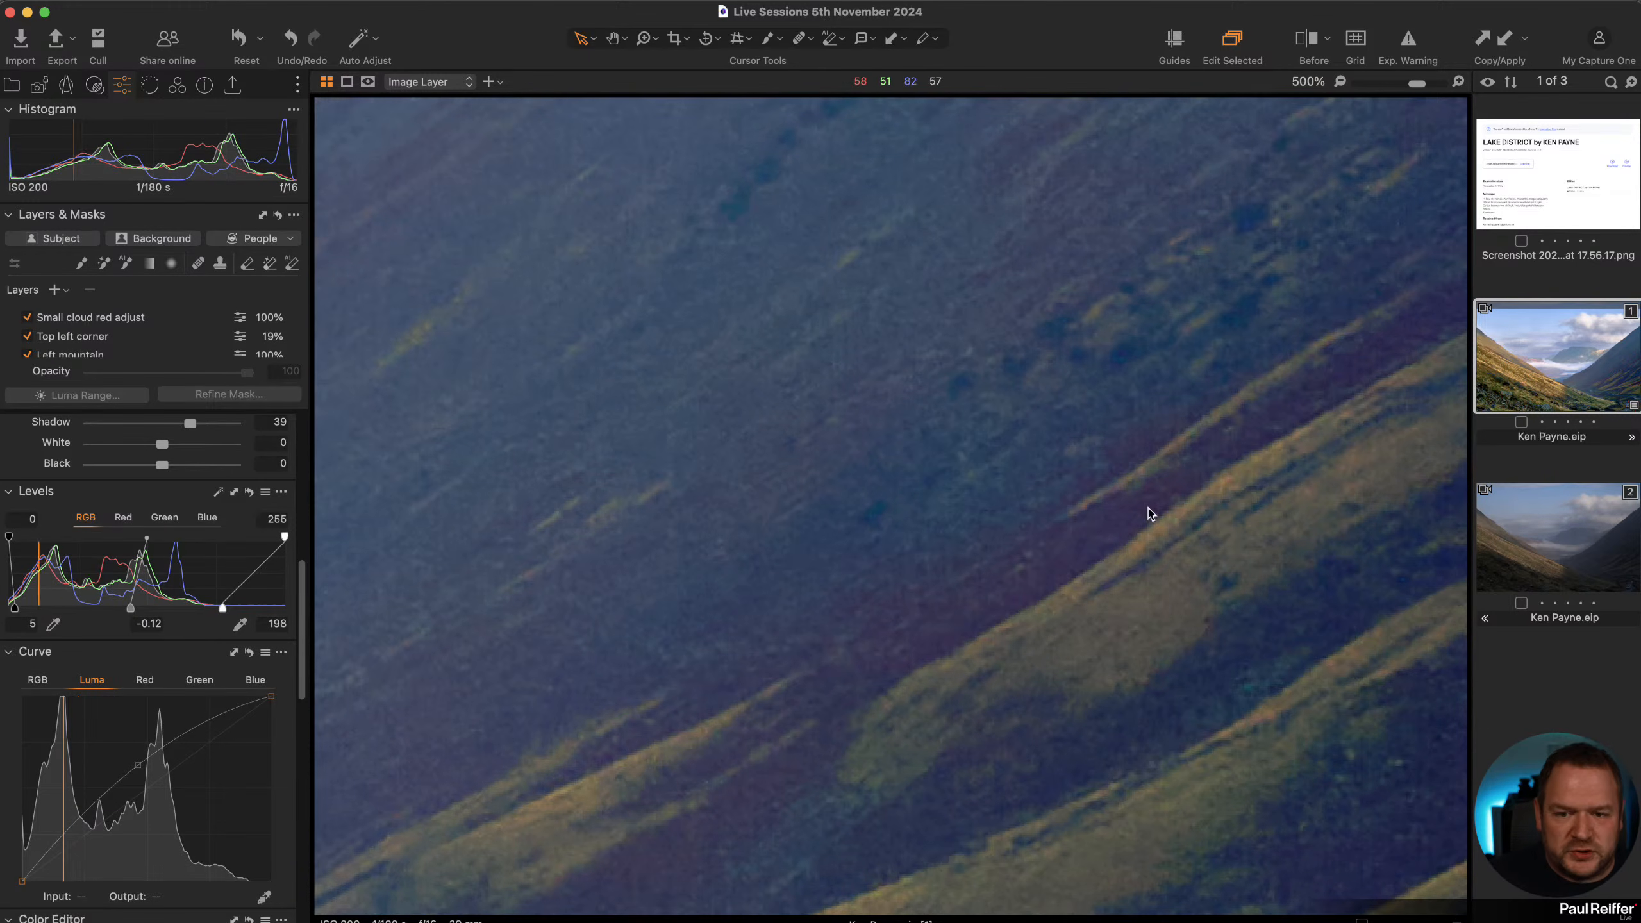
{"action": "scroll", "coordinate": [1148, 514], "scroll_direction": "down", "scroll_amount": 10}
{"action": "left_click", "coordinate": [1541, 537]}
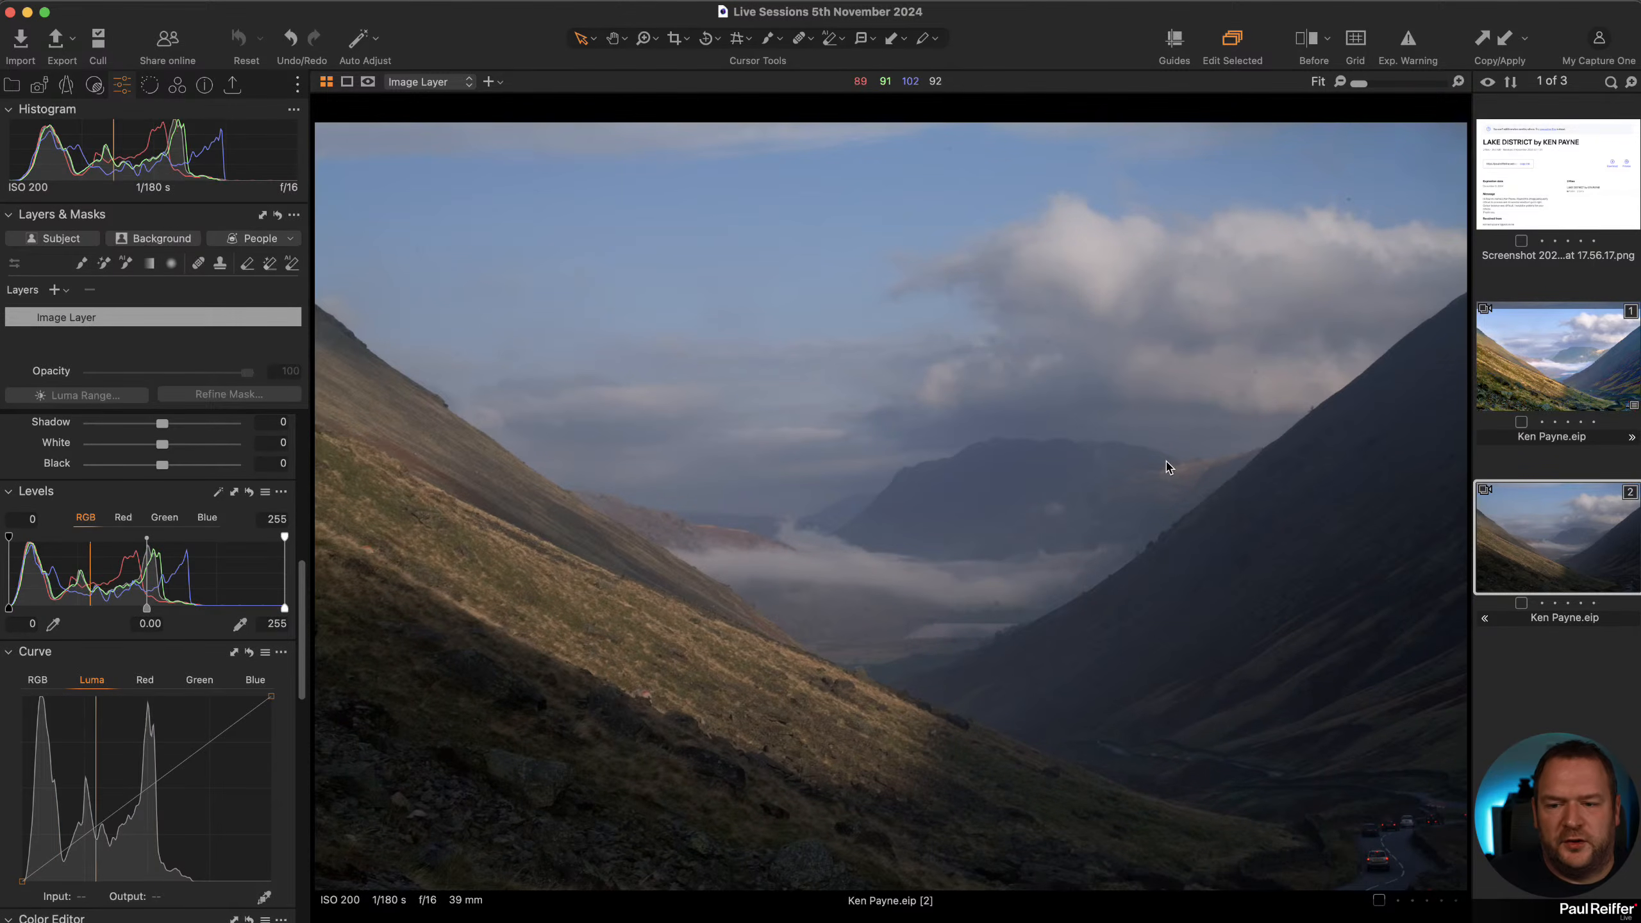
{"action": "left_click", "coordinate": [1554, 372]}
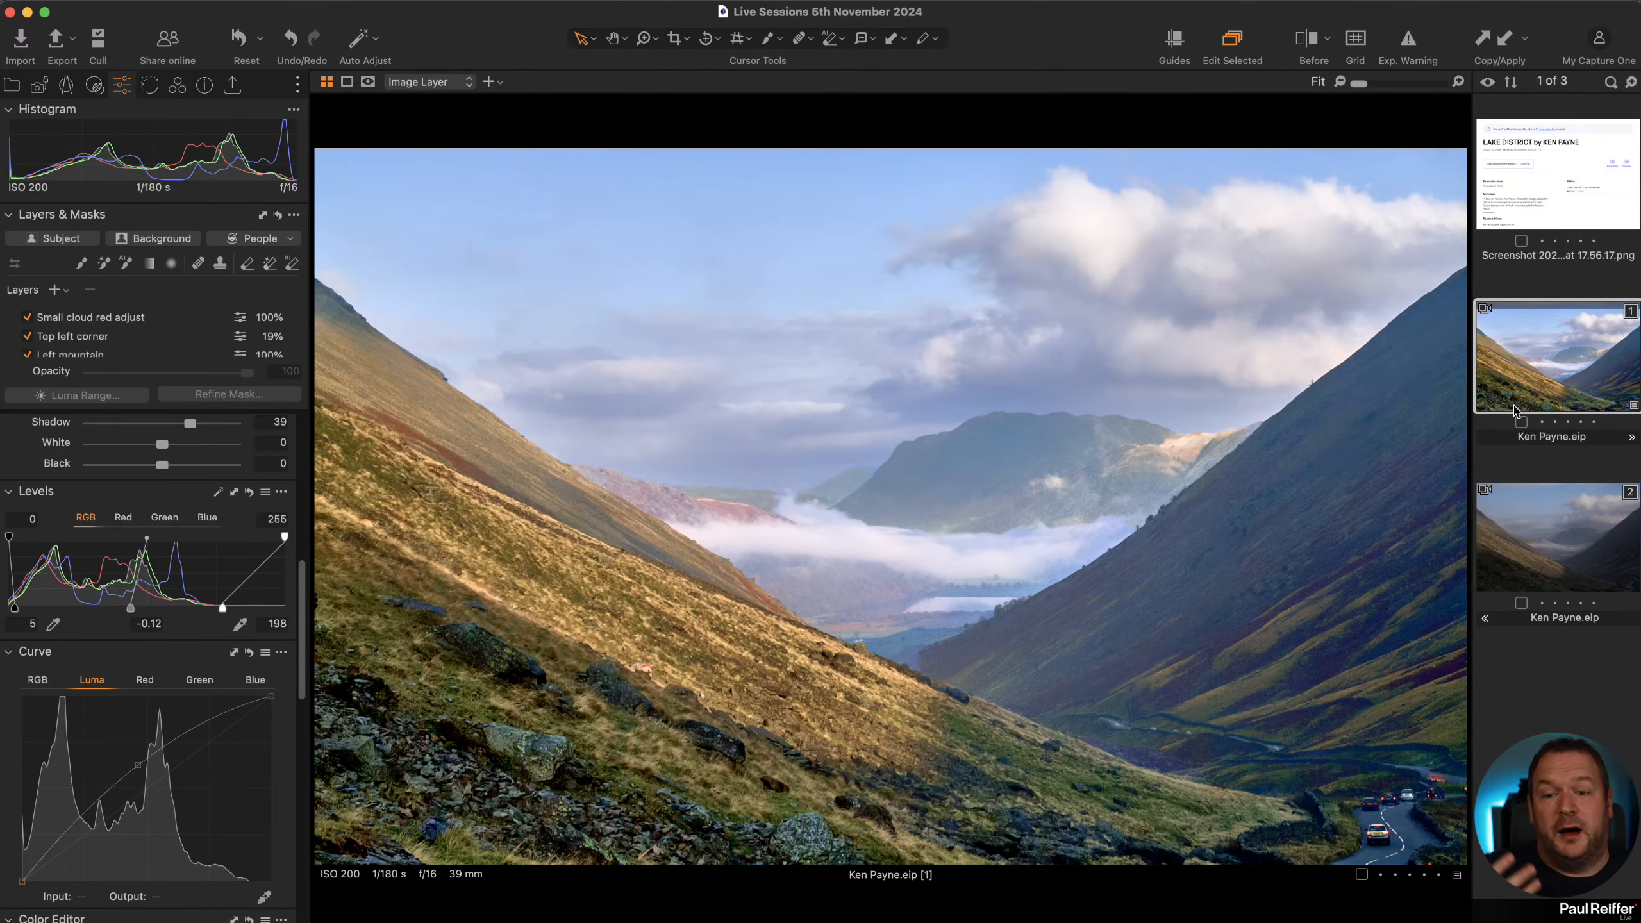
{"action": "left_click", "coordinate": [1513, 561]}
{"action": "right_click", "coordinate": [1548, 518]}
{"action": "left_click", "coordinate": [1586, 569]}
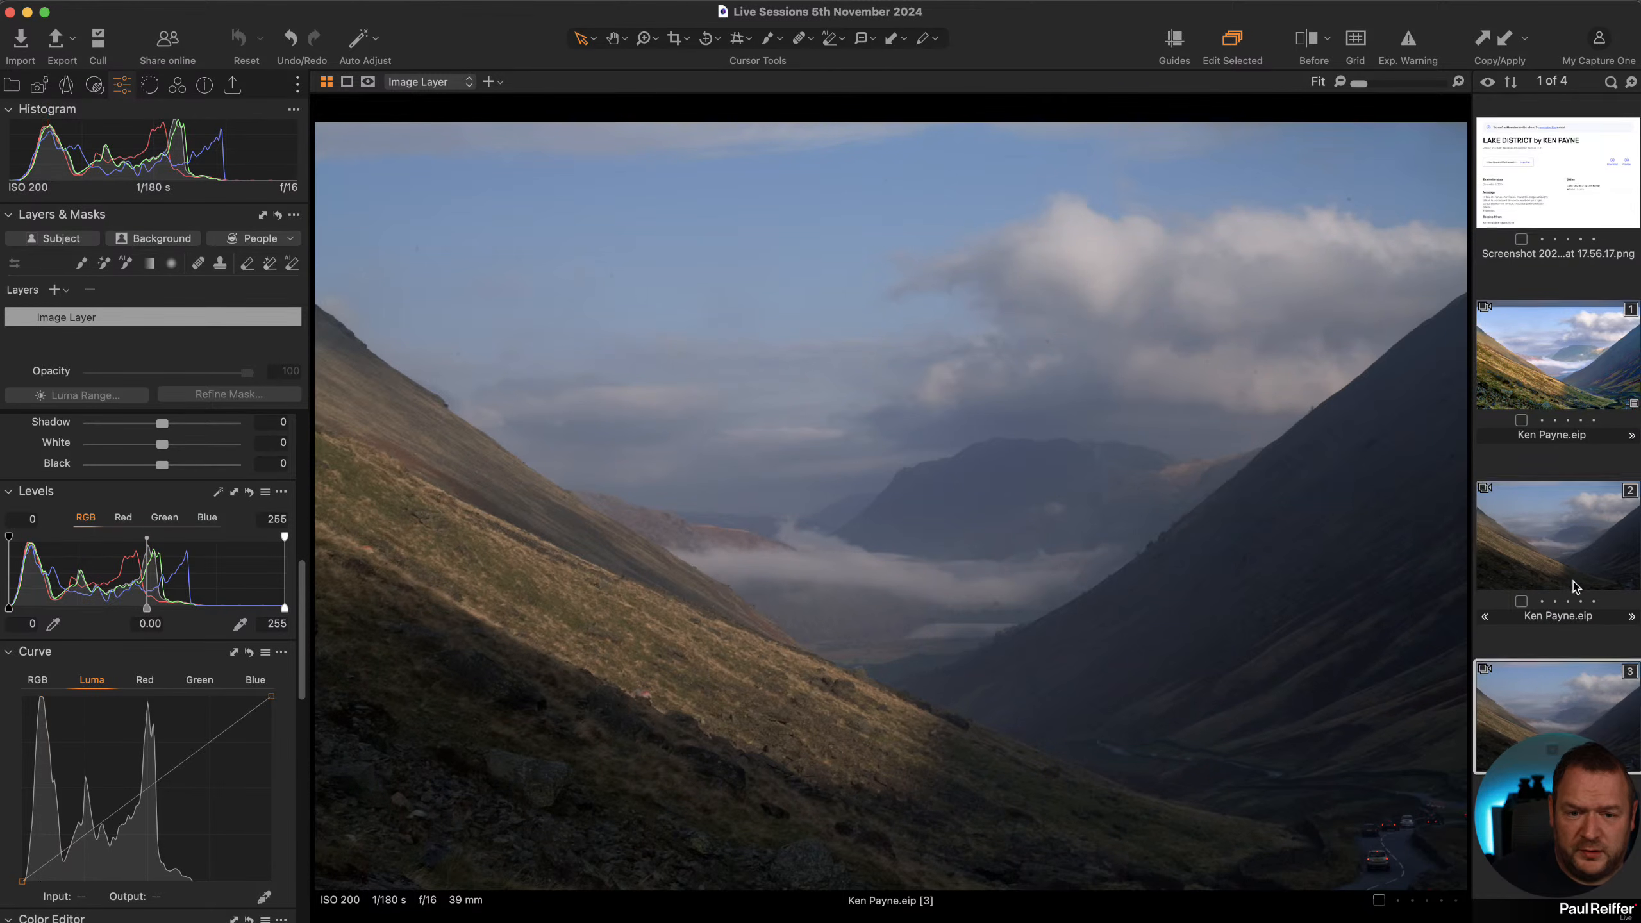
{"action": "left_click", "coordinate": [1516, 523]}
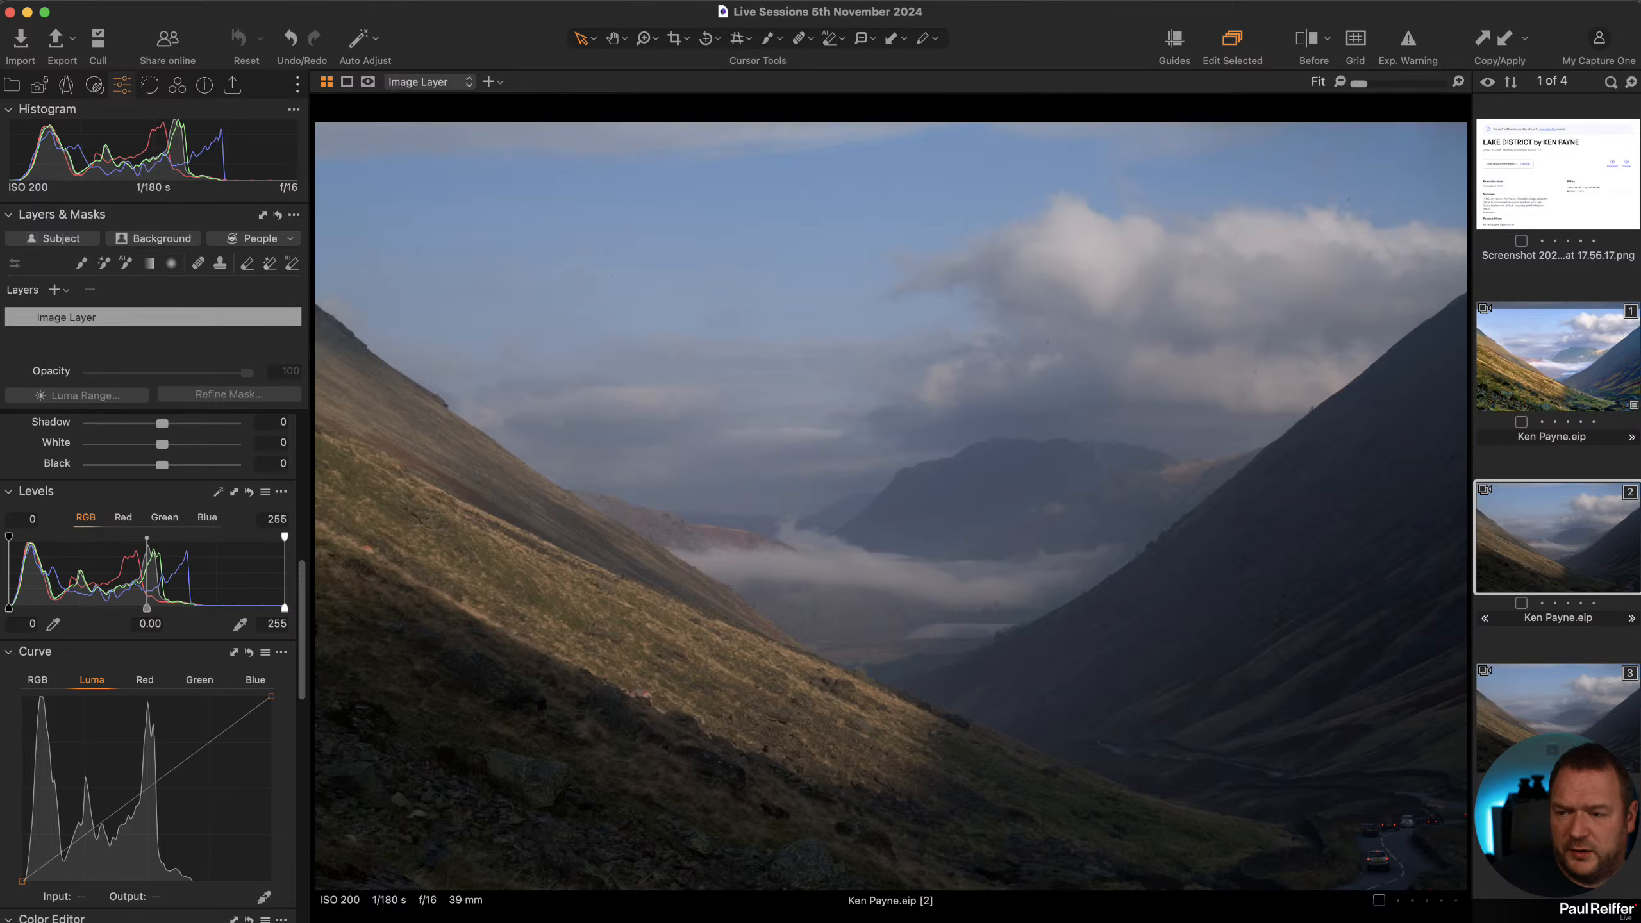
Set the Levels white point of the original variant's Image Layer to 187.
{"action": "scroll", "coordinate": [171, 481], "scroll_direction": "up", "scroll_amount": 10}
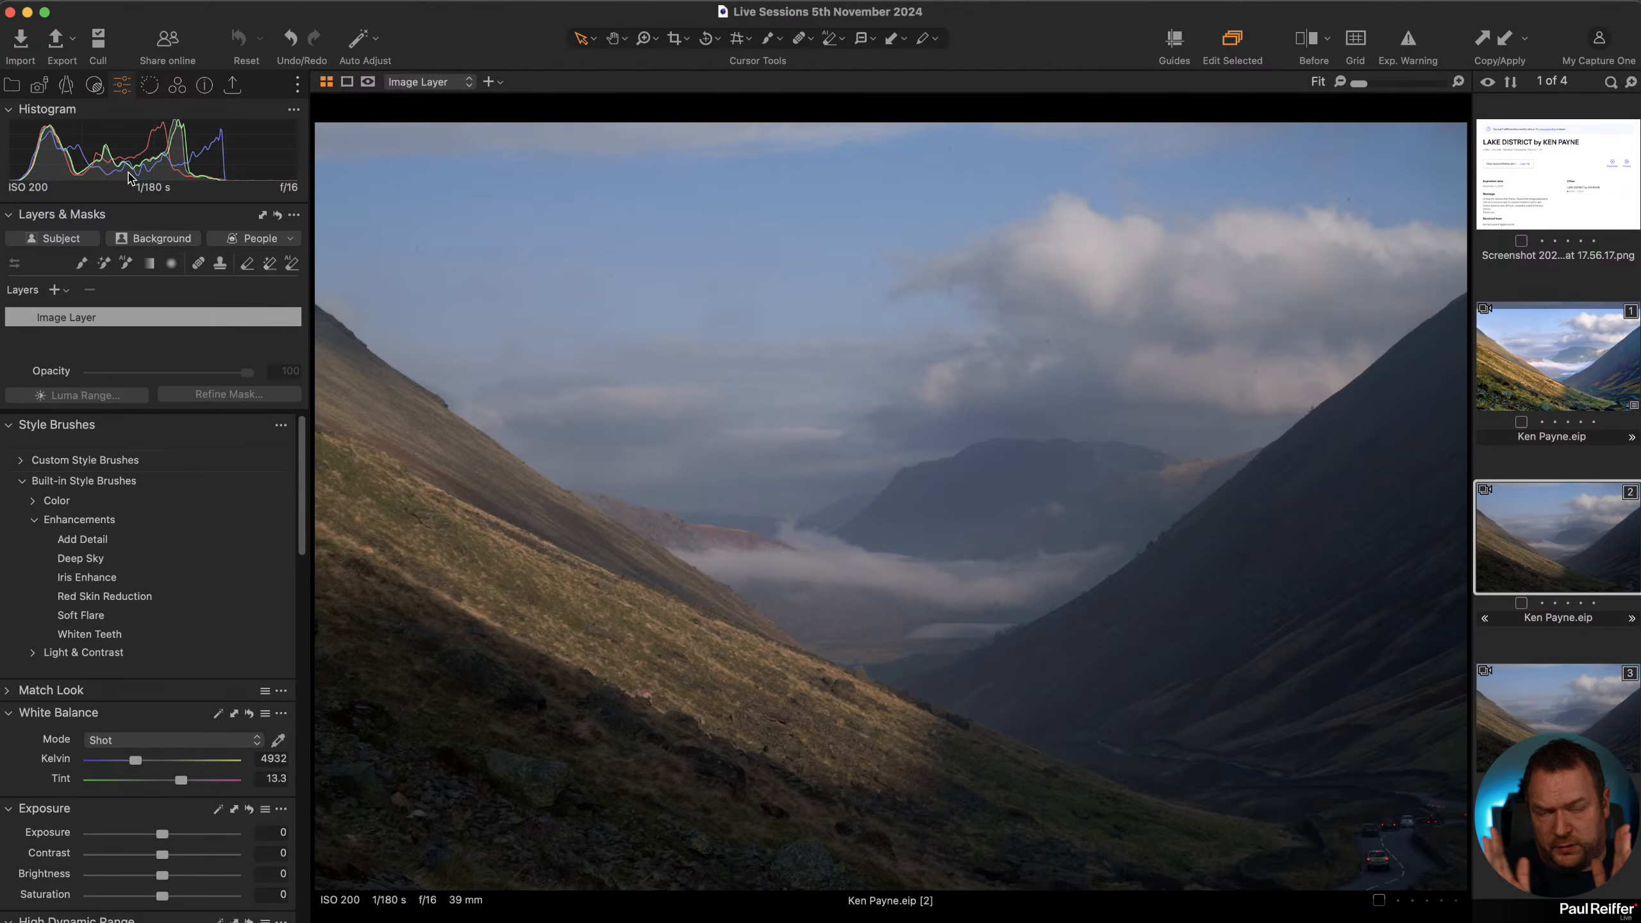
{"action": "scroll", "coordinate": [202, 800], "scroll_direction": "down", "scroll_amount": 10}
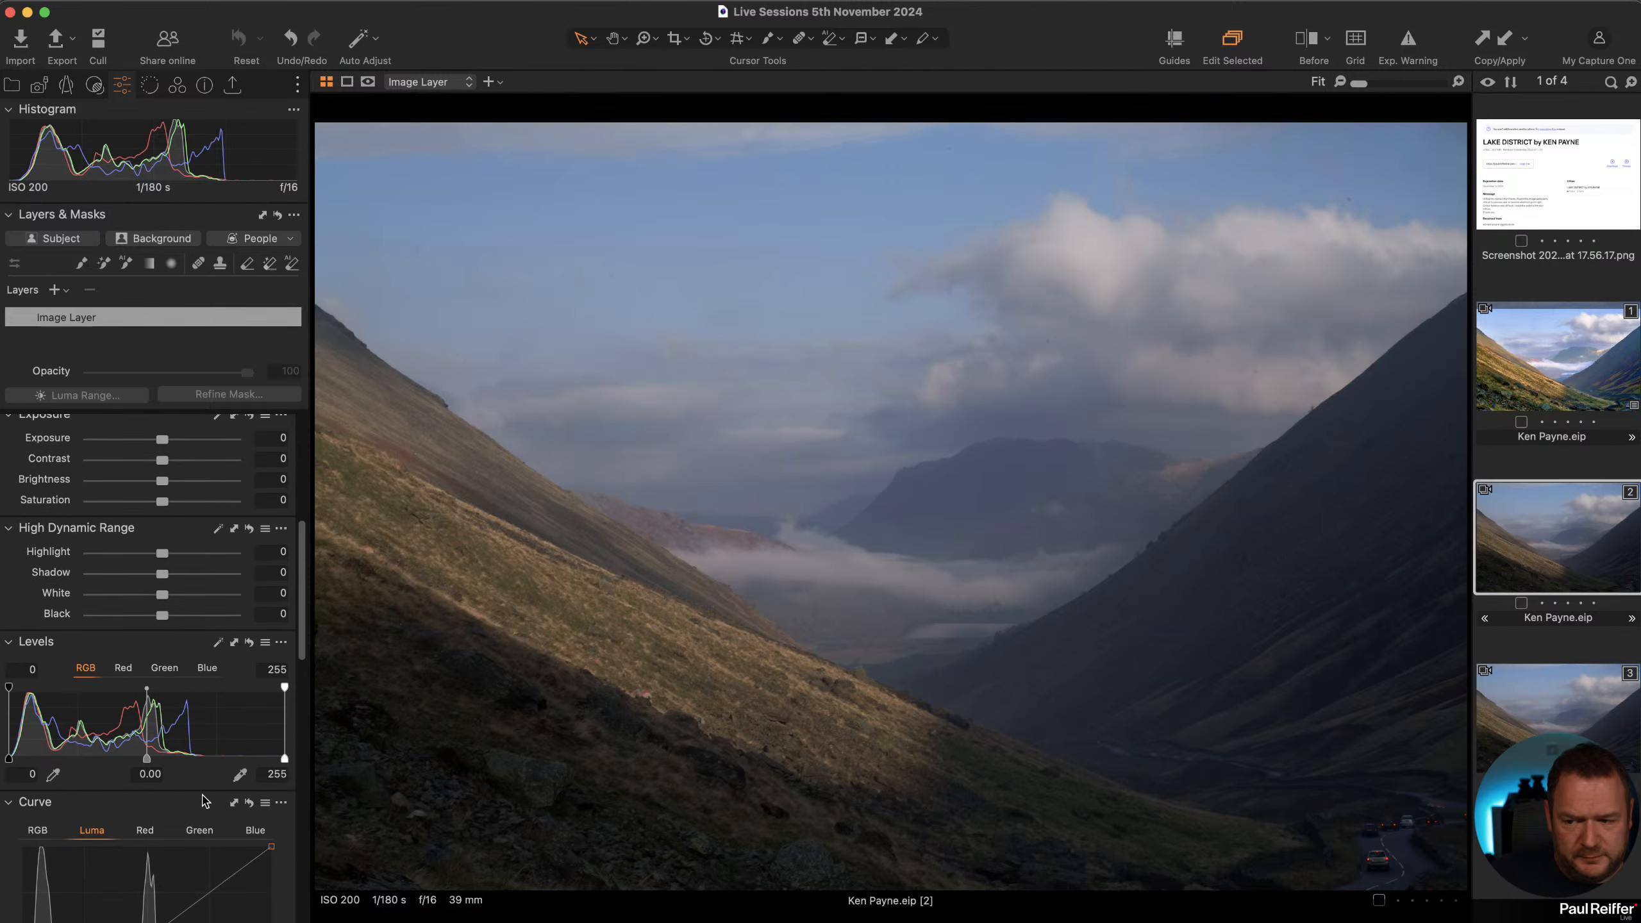
{"action": "left_click_drag", "start_coordinate": [284, 752], "coordinate": [211, 752]}
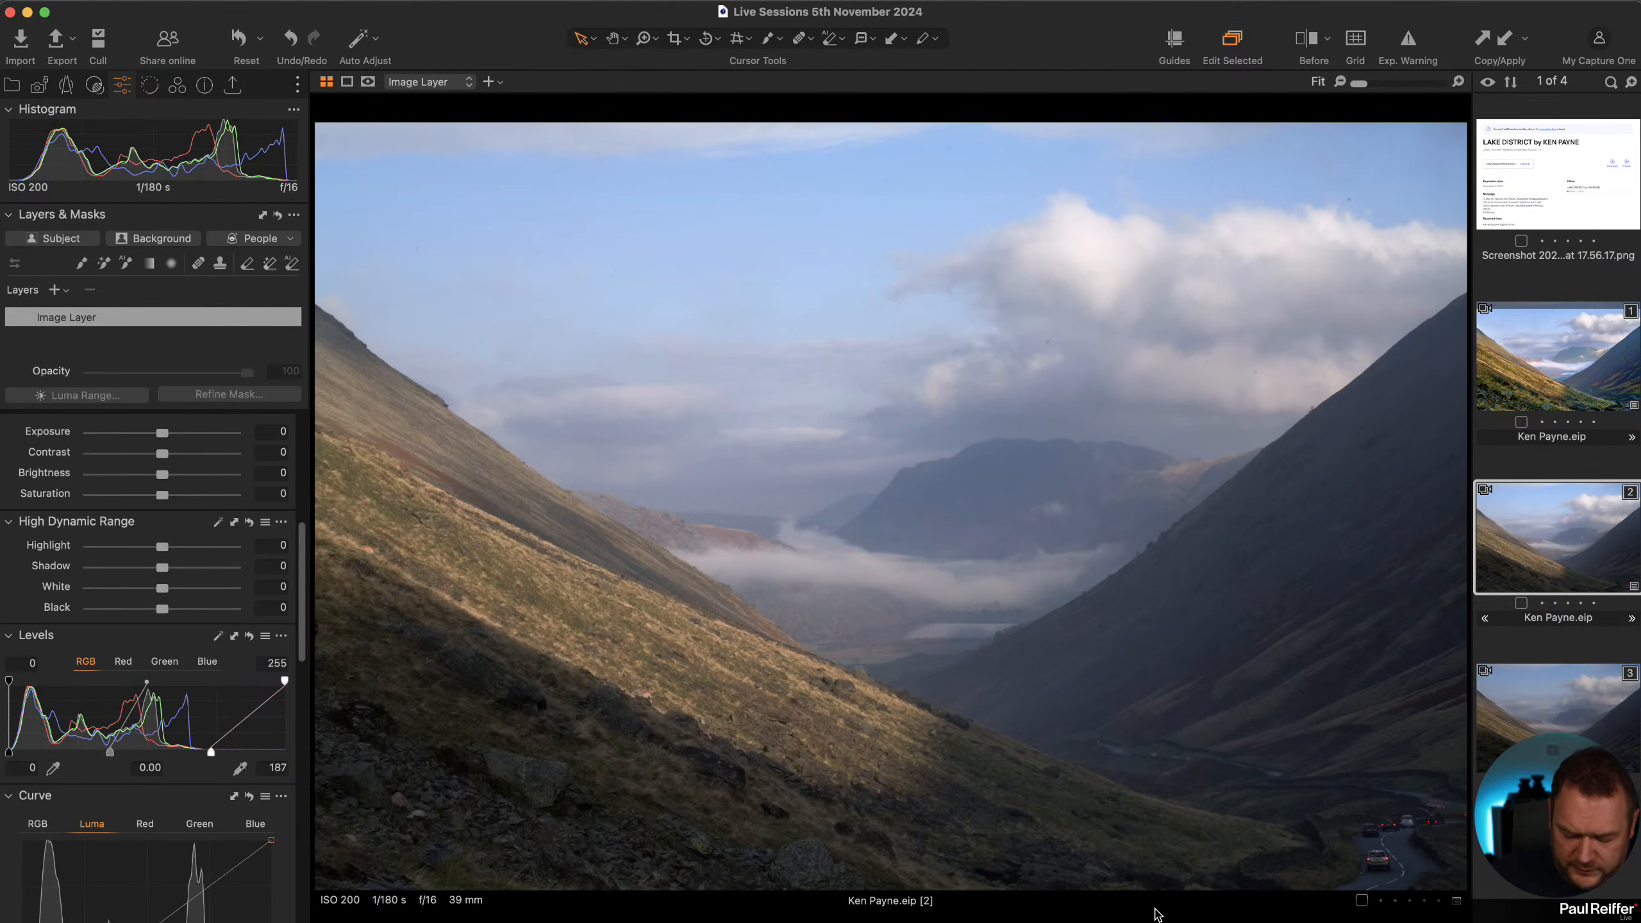
Zoom in to inspect the winding road with cars in the original variant, then back out to fit.
{"action": "key", "text": "h"}
{"action": "double_click", "coordinate": [1391, 861]}
{"action": "key", "text": "z"}
{"action": "left_click", "coordinate": [1405, 863]}
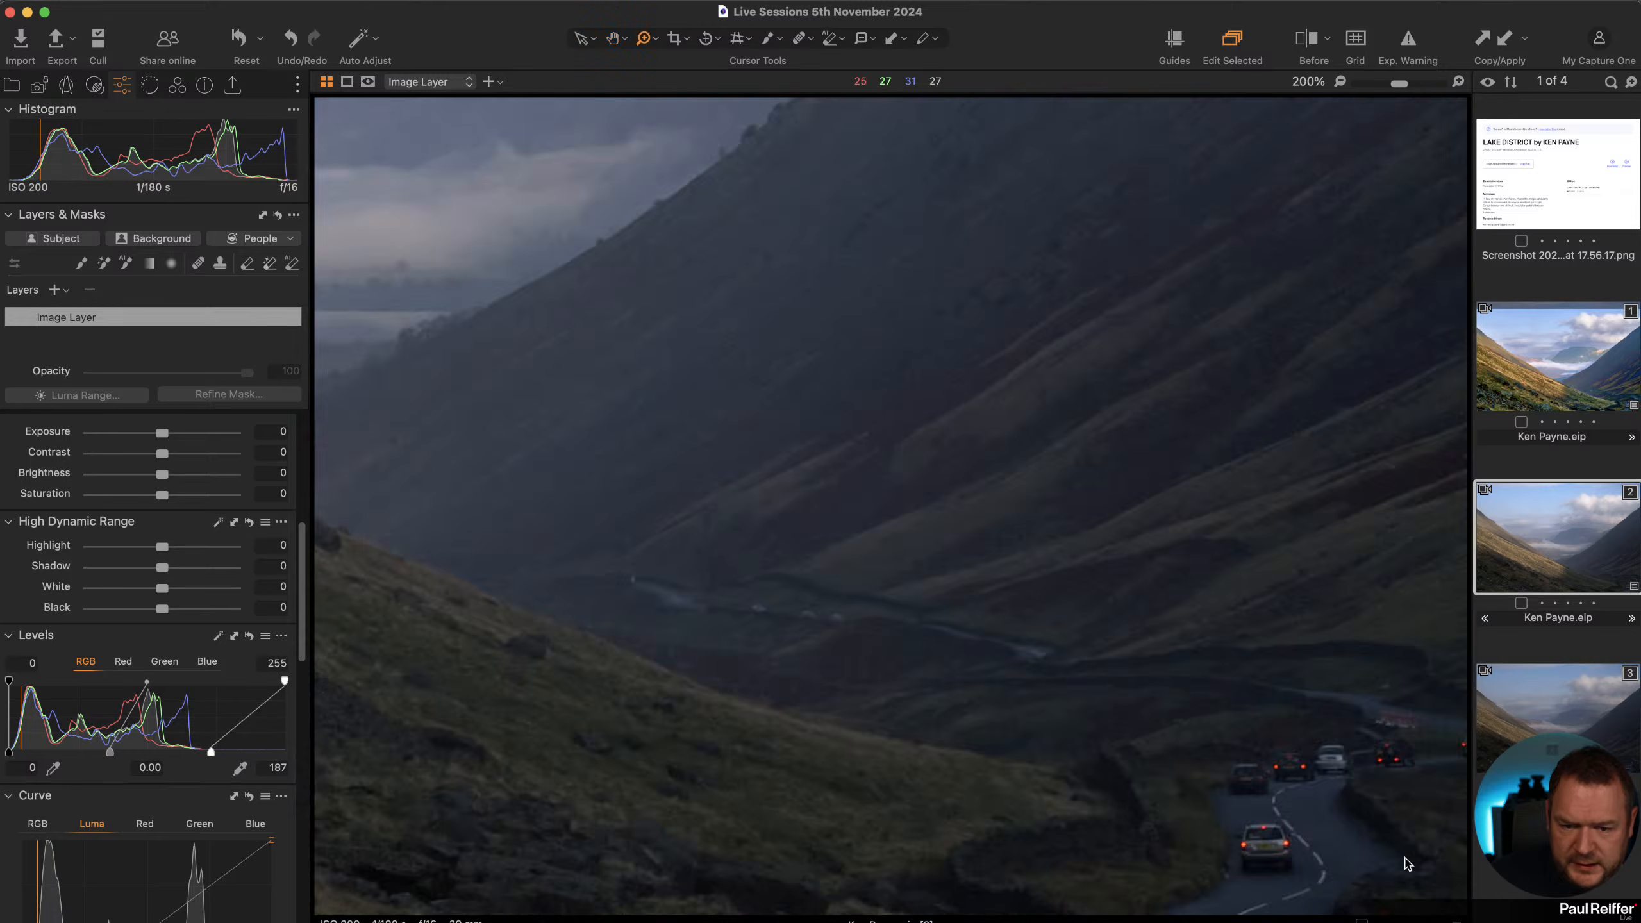
{"action": "left_click", "coordinate": [1406, 861]}
{"action": "left_click", "coordinate": [1426, 787]}
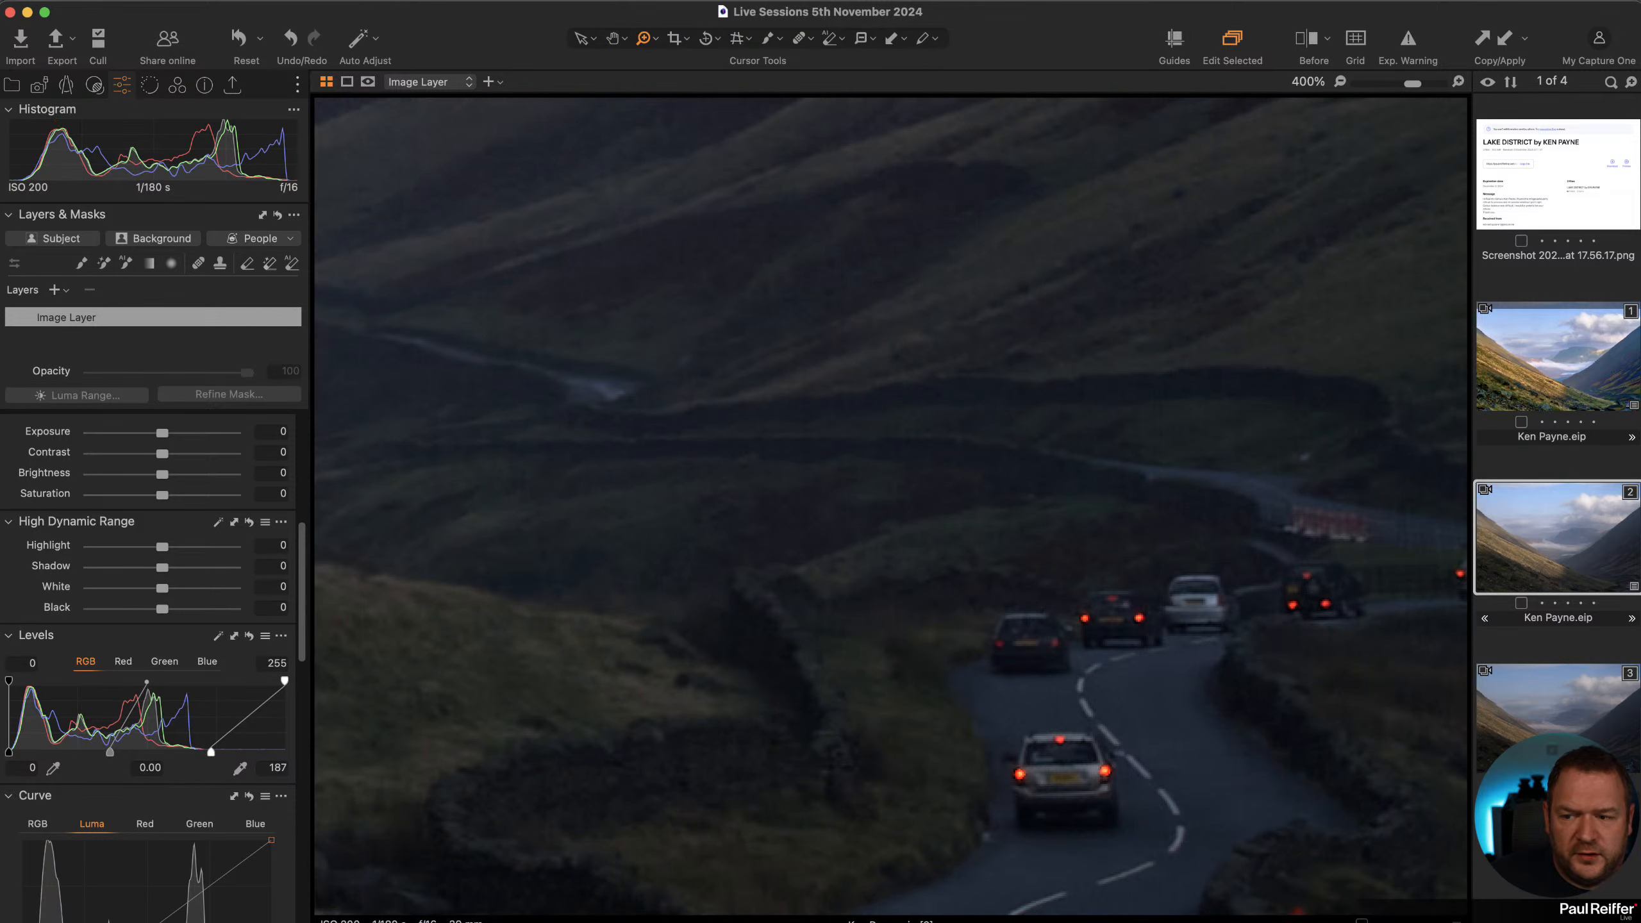
{"action": "left_click", "coordinate": [251, 637], "text": "alt"}
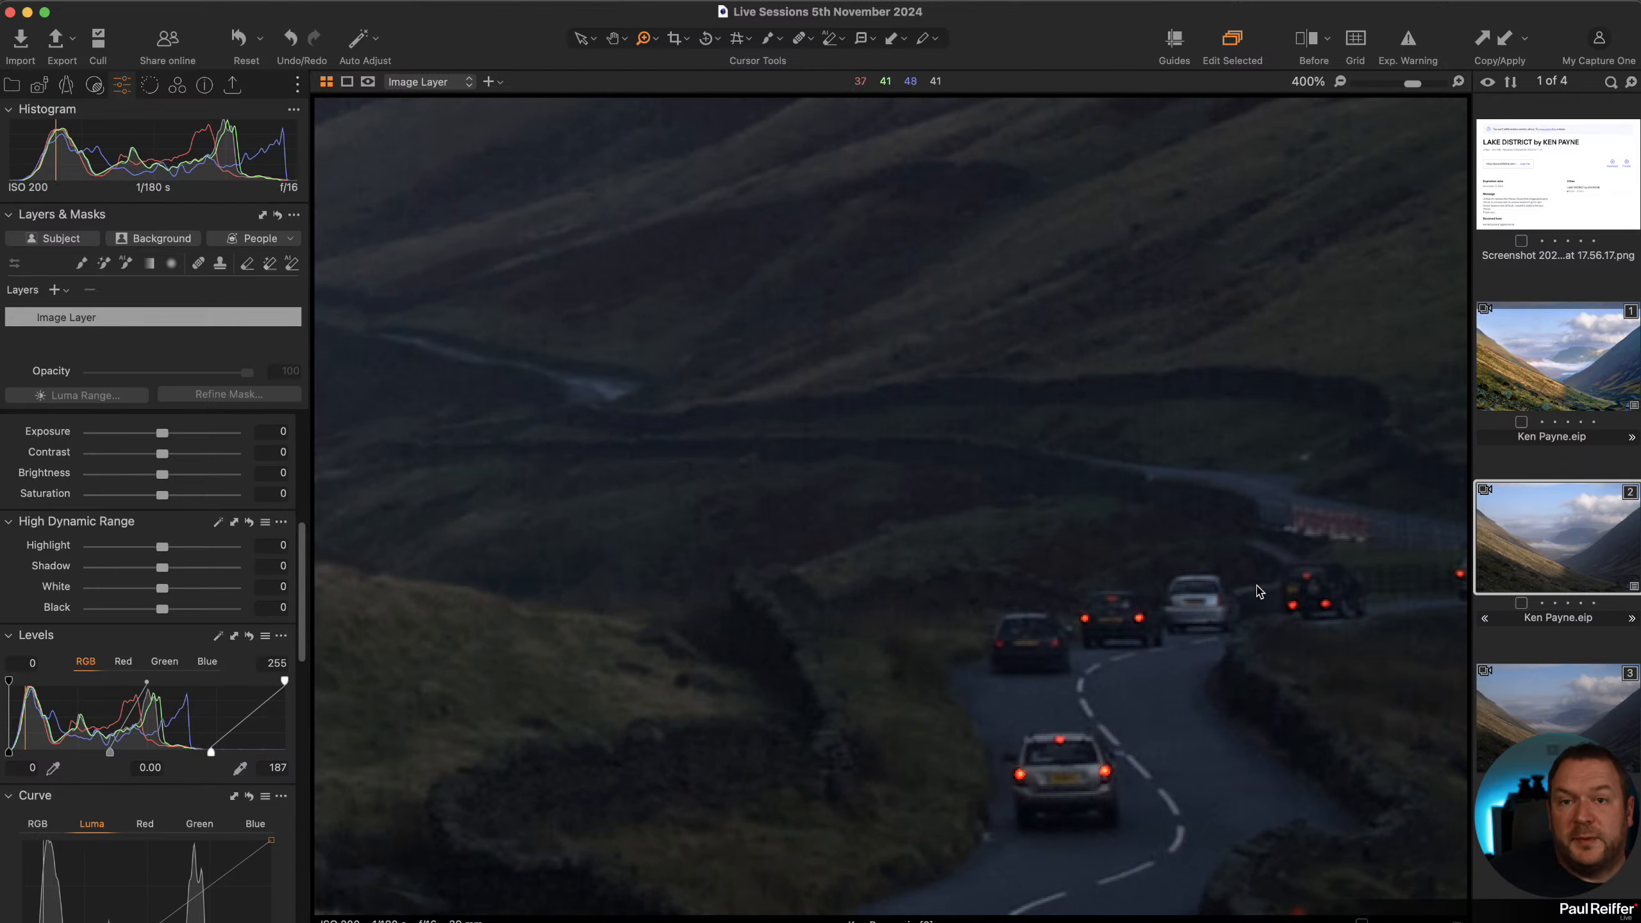
{"action": "left_click", "coordinate": [921, 581], "text": "alt"}
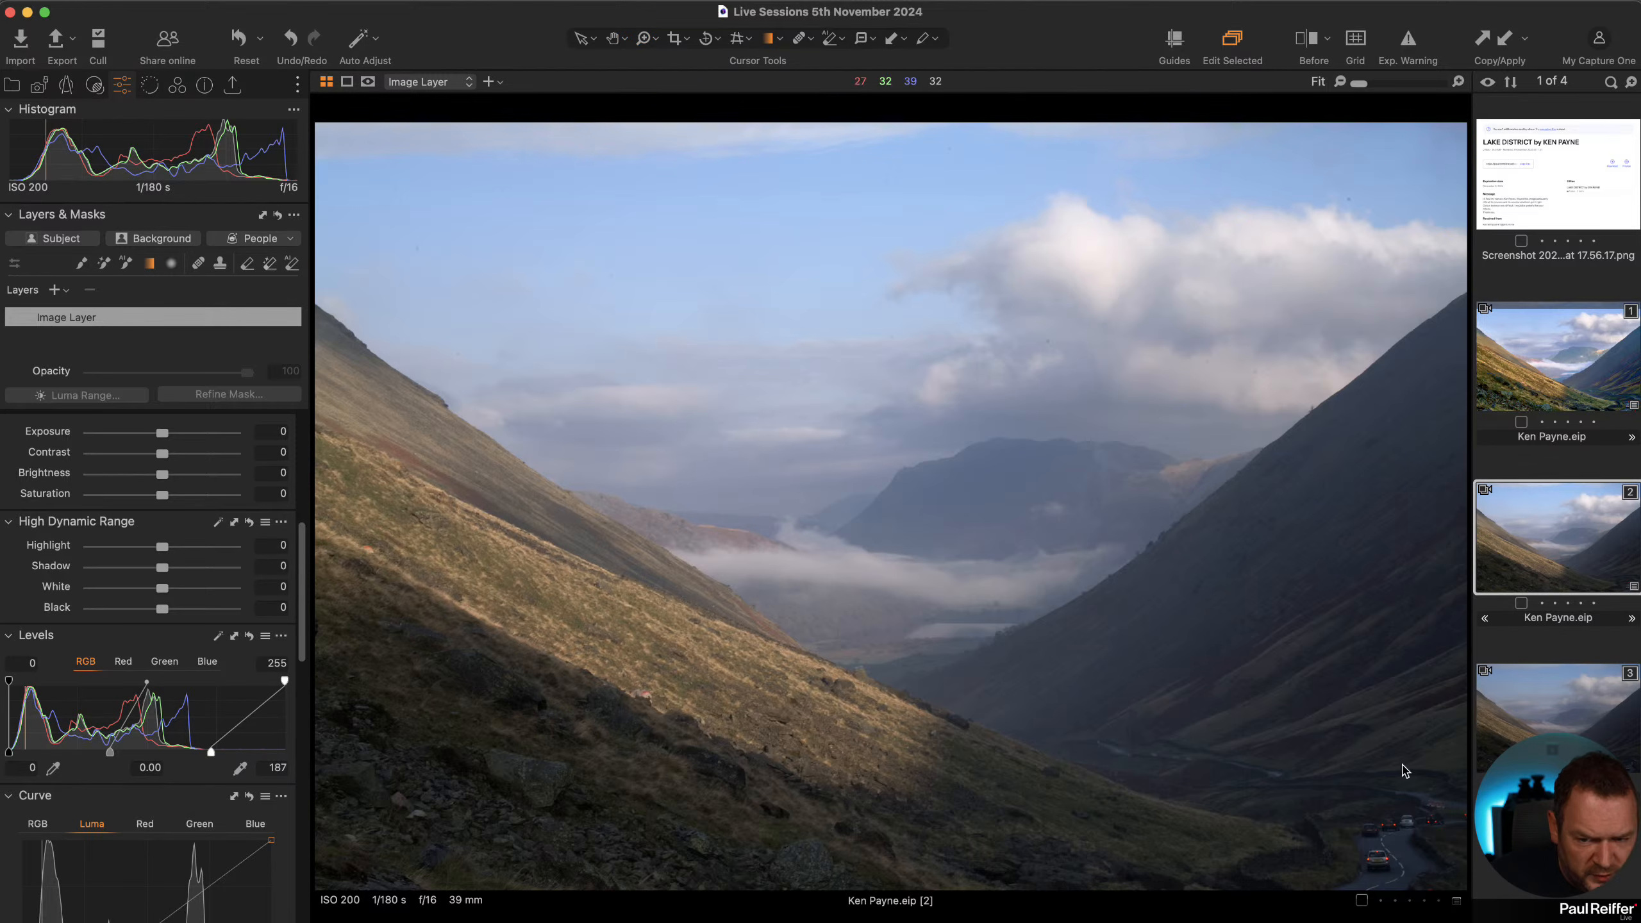
Draw a linear gradient mask from the valley floor upward and set its Exposure to -0.49.
{"action": "left_click_drag", "start_coordinate": [1044, 879], "coordinate": [1024, 661]}
{"action": "left_click_drag", "start_coordinate": [162, 435], "coordinate": [153, 435]}
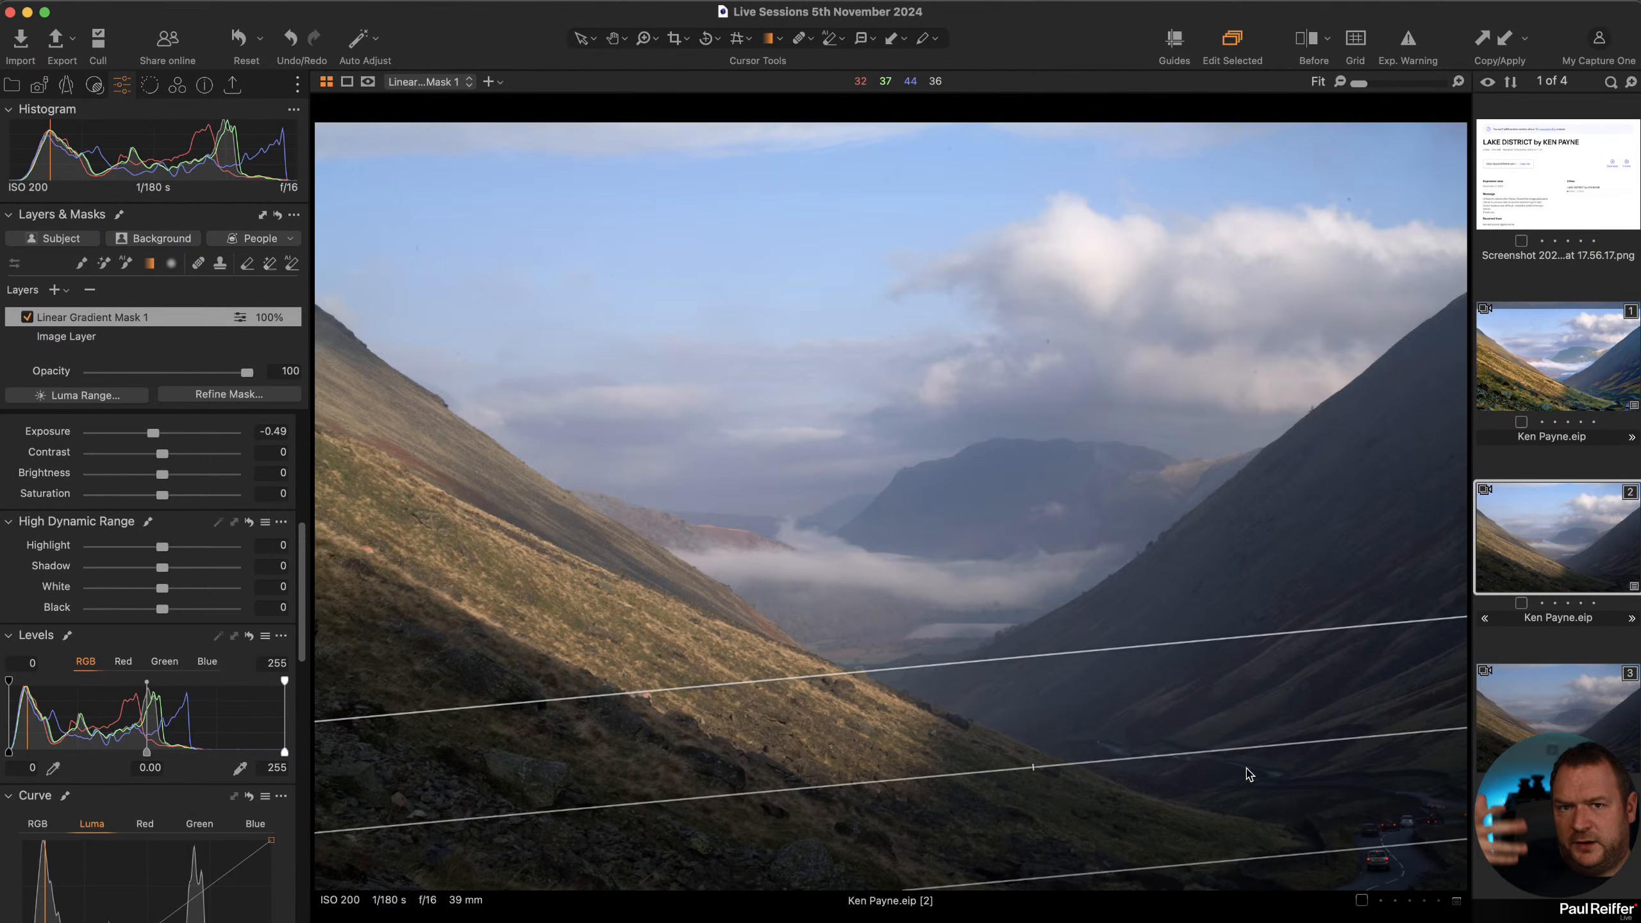
Add a Deep Sky style brush layer and paint it across the sky with the mask overlay shown.
{"action": "left_click", "coordinate": [154, 341]}
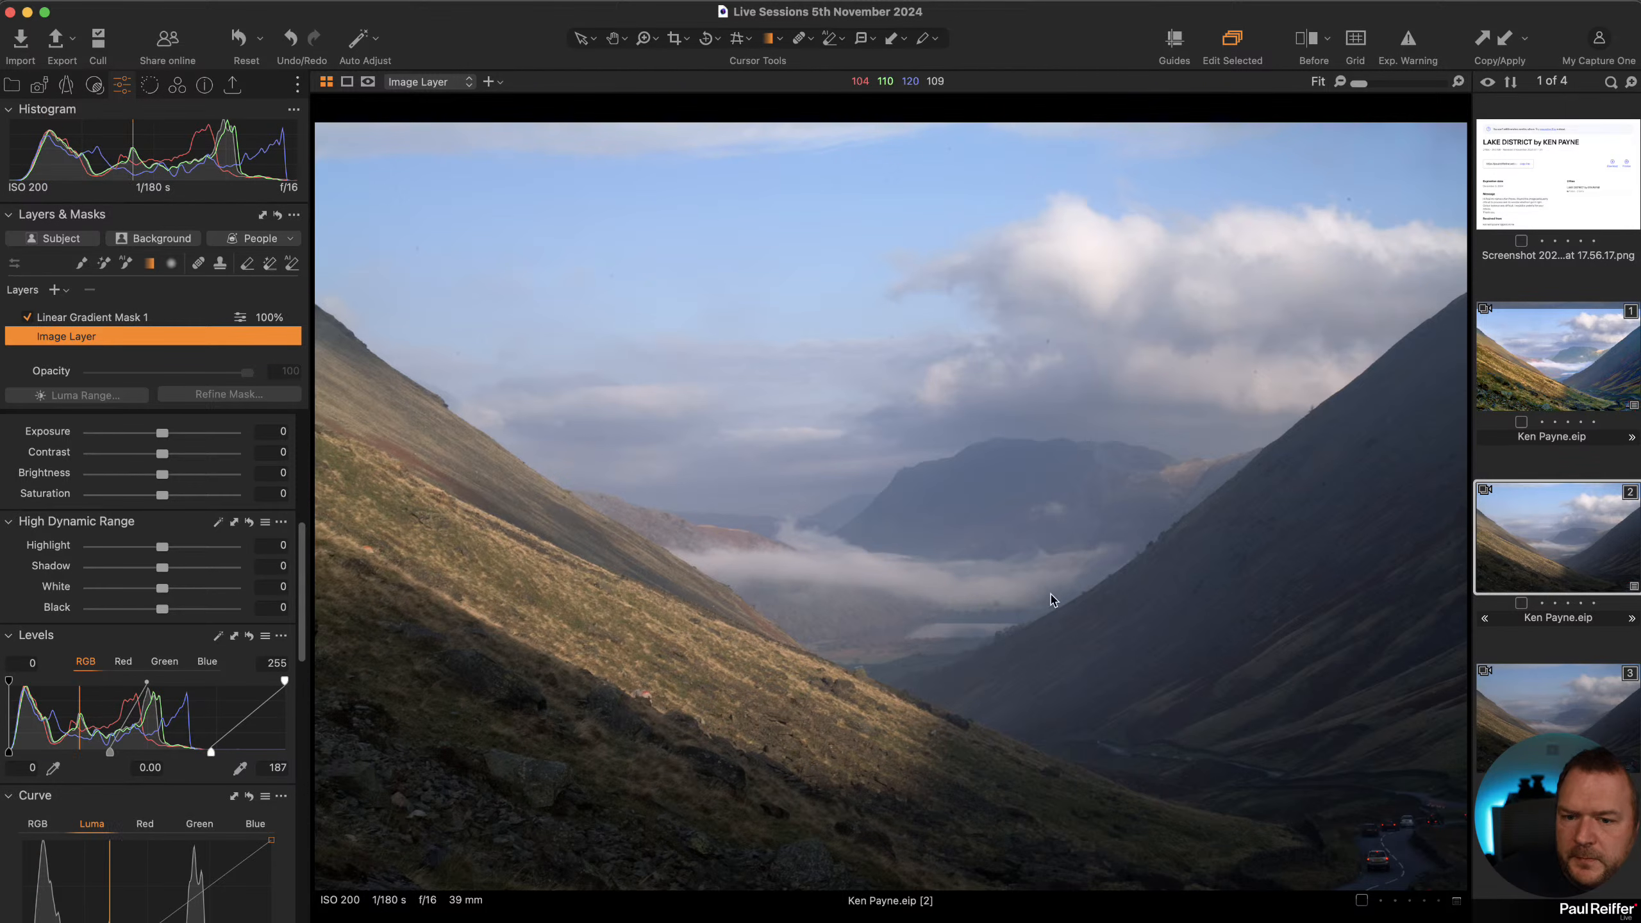
{"action": "scroll", "coordinate": [207, 584], "scroll_direction": "up", "scroll_amount": 10}
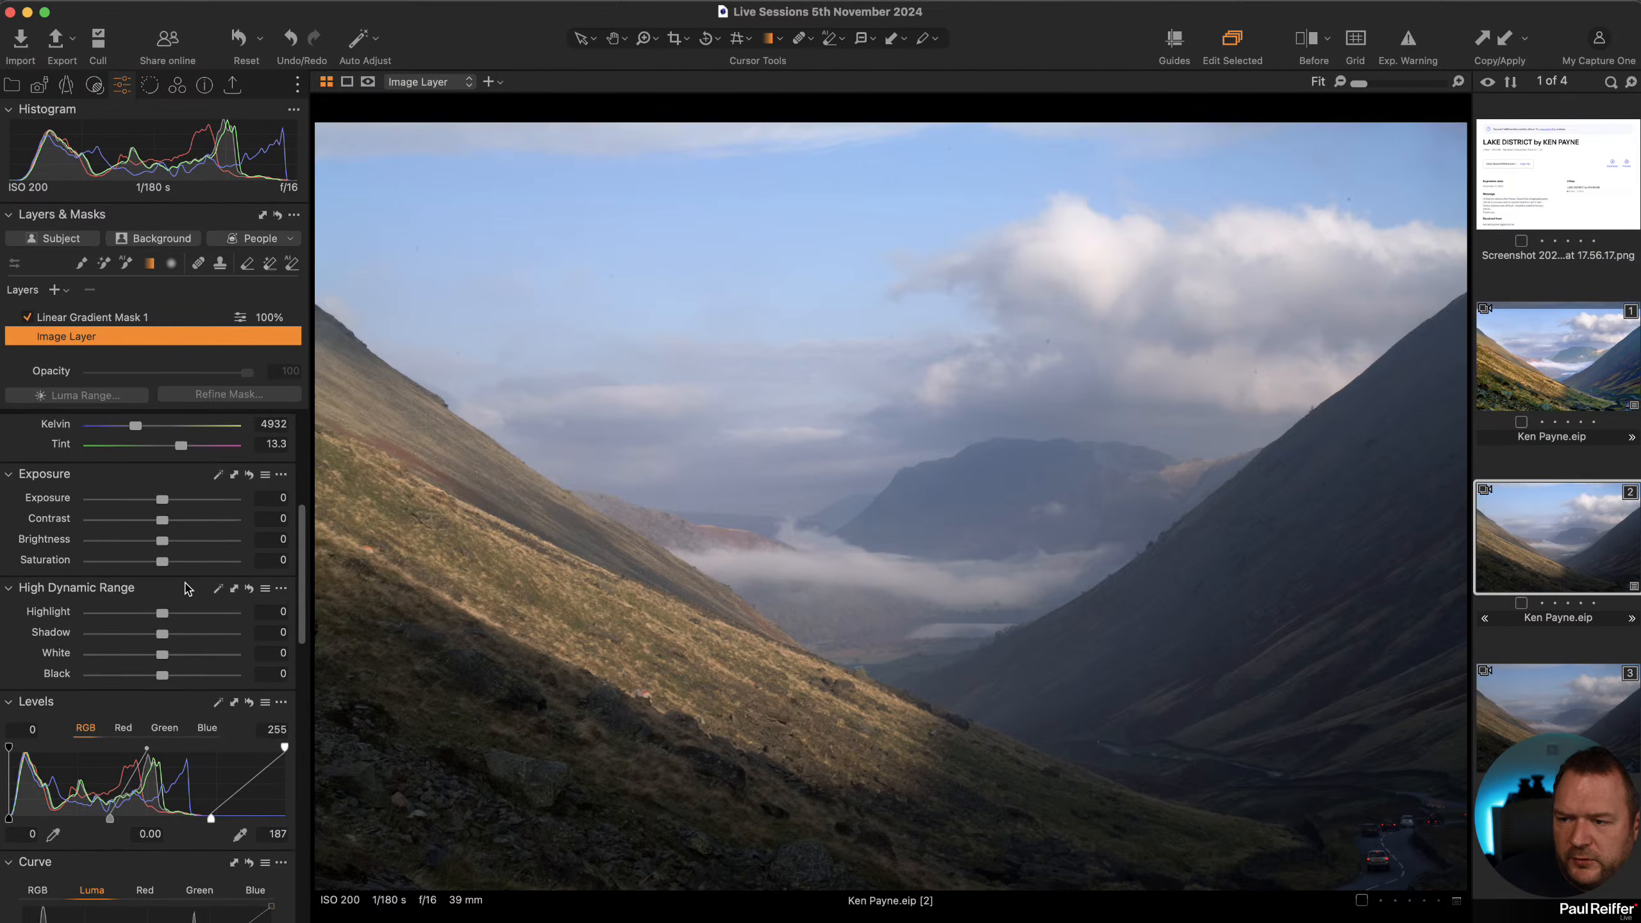
{"action": "left_click", "coordinate": [74, 560]}
{"action": "mouse_move", "coordinate": [1070, 428]}
{"action": "left_mouse_down"}
{"action": "mouse_move", "coordinate": [1135, 354]}
{"action": "mouse_move", "coordinate": [864, 437]}
{"action": "left_mouse_up"}
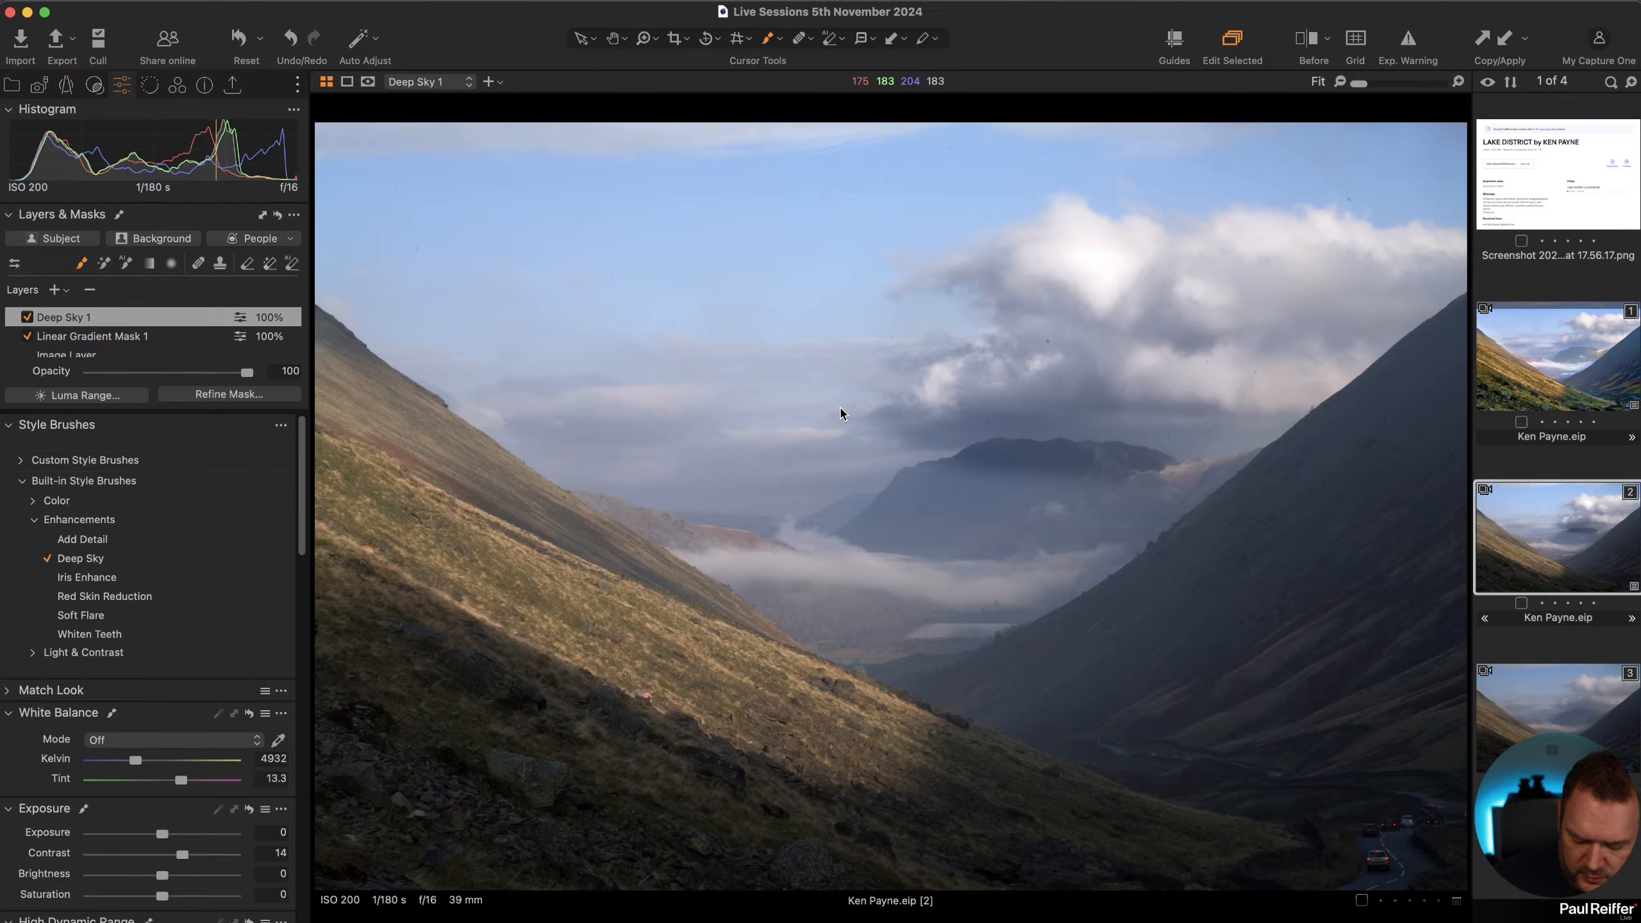
{"action": "key", "text": "m"}
{"action": "mouse_move", "coordinate": [1011, 437]}
{"action": "left_mouse_down"}
{"action": "mouse_move", "coordinate": [663, 487]}
{"action": "mouse_move", "coordinate": [400, 227]}
{"action": "mouse_move", "coordinate": [715, 139]}
{"action": "mouse_move", "coordinate": [732, 246]}
{"action": "mouse_move", "coordinate": [443, 212]}
{"action": "mouse_move", "coordinate": [1366, 175]}
{"action": "mouse_move", "coordinate": [1406, 190]}
{"action": "mouse_move", "coordinate": [945, 538]}
{"action": "mouse_move", "coordinate": [1300, 319]}
{"action": "mouse_move", "coordinate": [1384, 217]}
{"action": "mouse_move", "coordinate": [807, 420]}
{"action": "mouse_move", "coordinate": [732, 342]}
{"action": "left_mouse_up"}
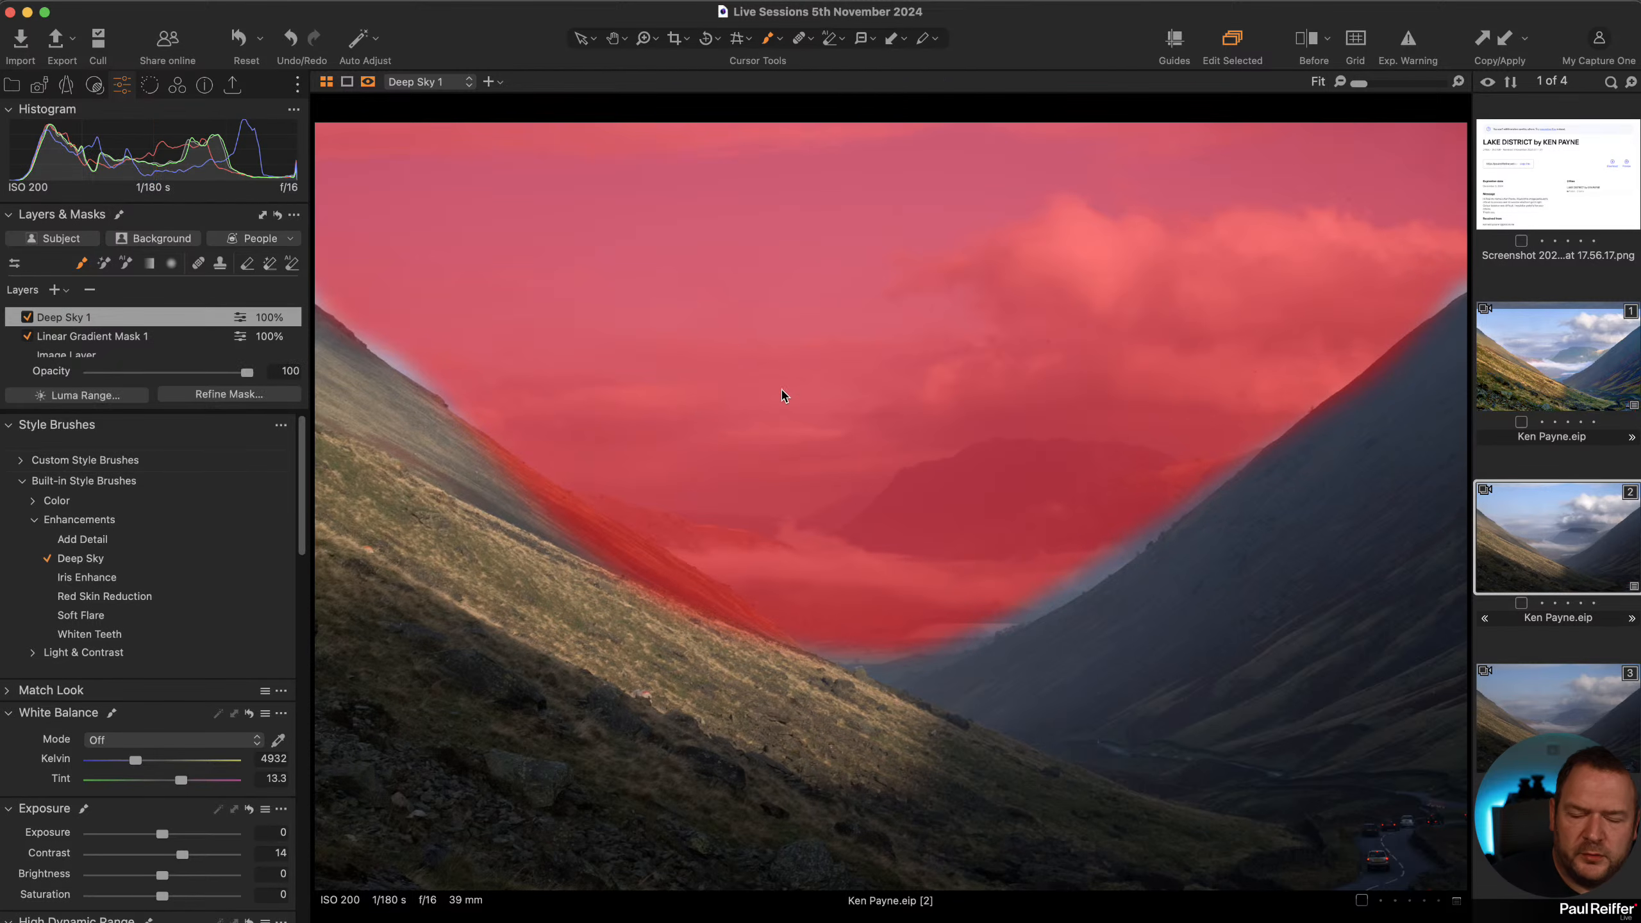
Refine the Deep Sky mask with a radius of 300 and display it as a grayscale mask.
{"action": "left_click", "coordinate": [223, 396]}
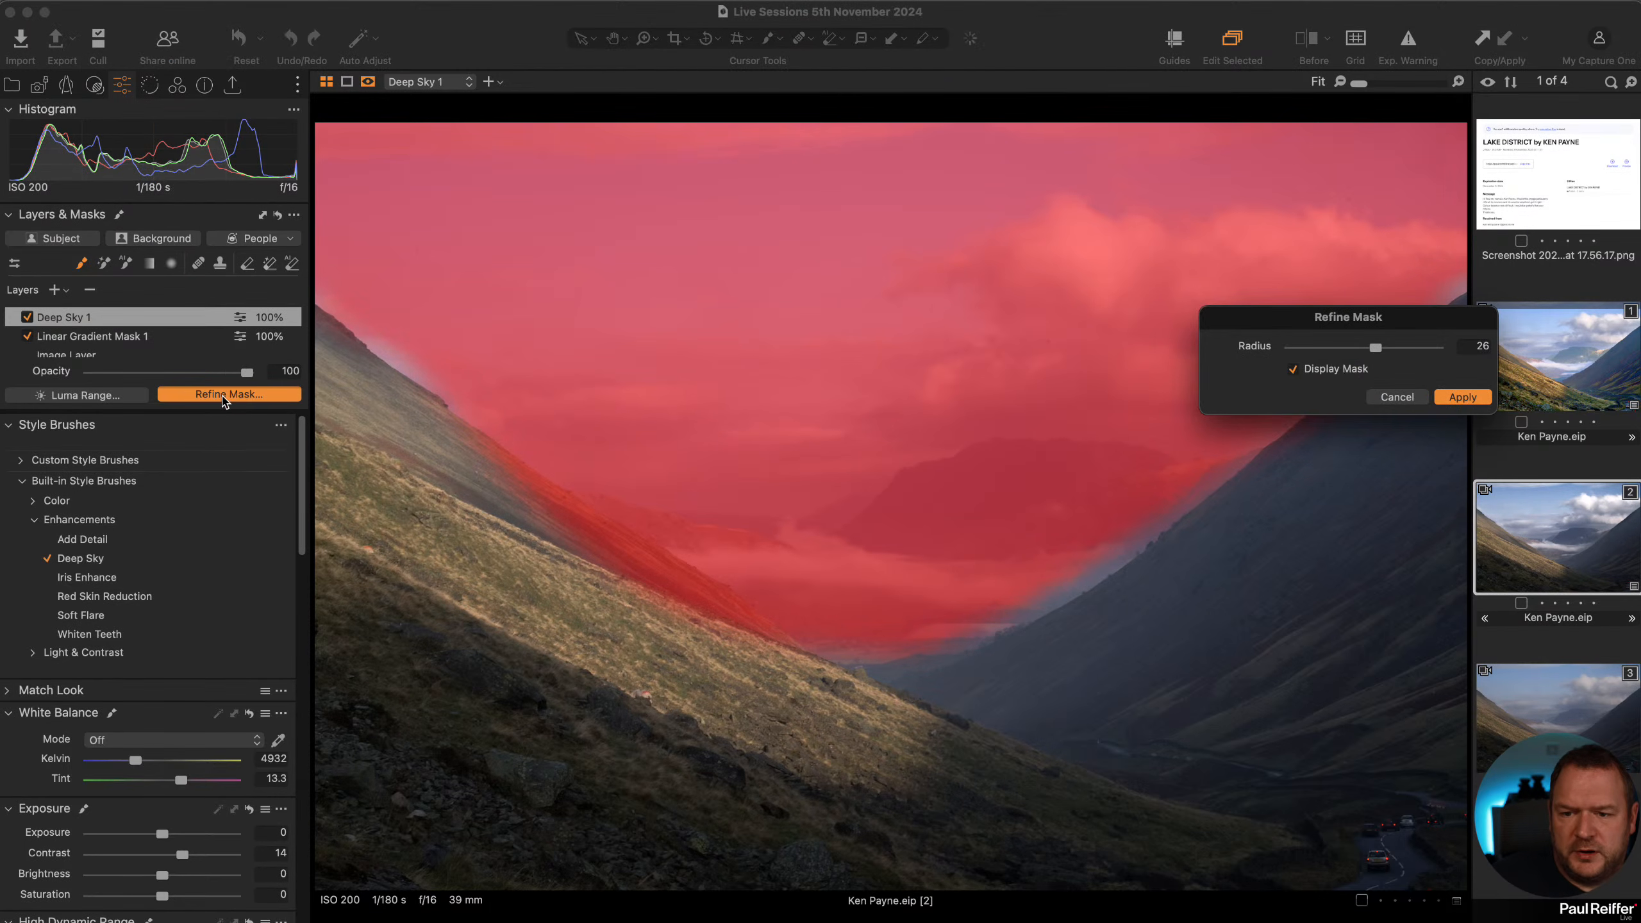
{"action": "left_click_drag", "start_coordinate": [1399, 354], "coordinate": [1470, 364]}
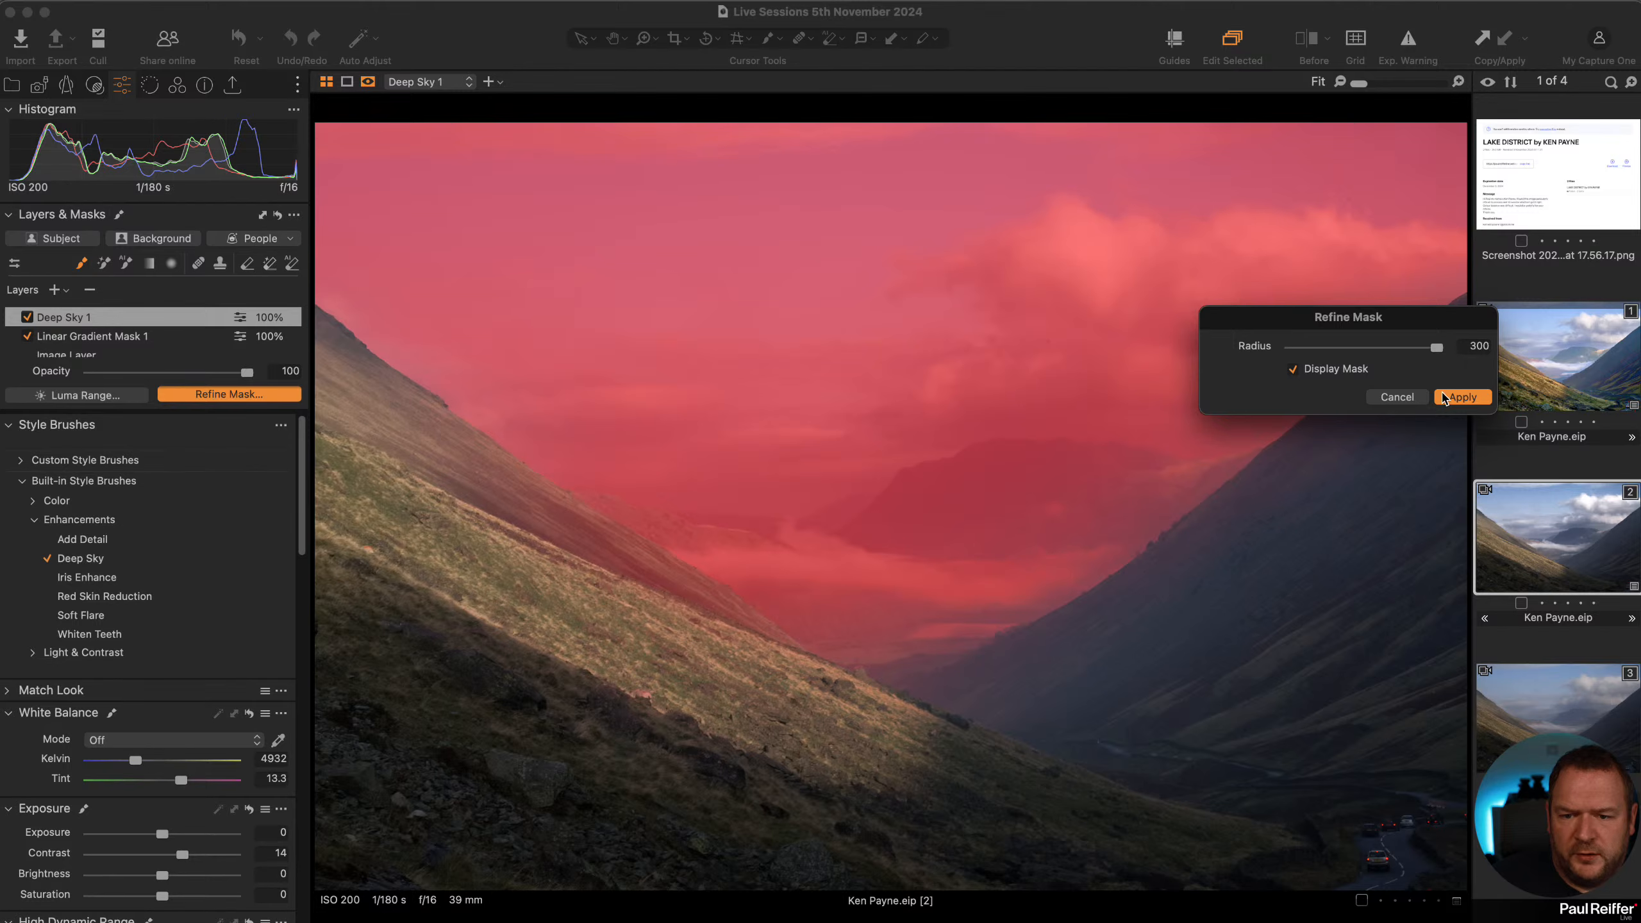
{"action": "left_click", "coordinate": [1463, 398]}
{"action": "key", "text": "alt+m"}
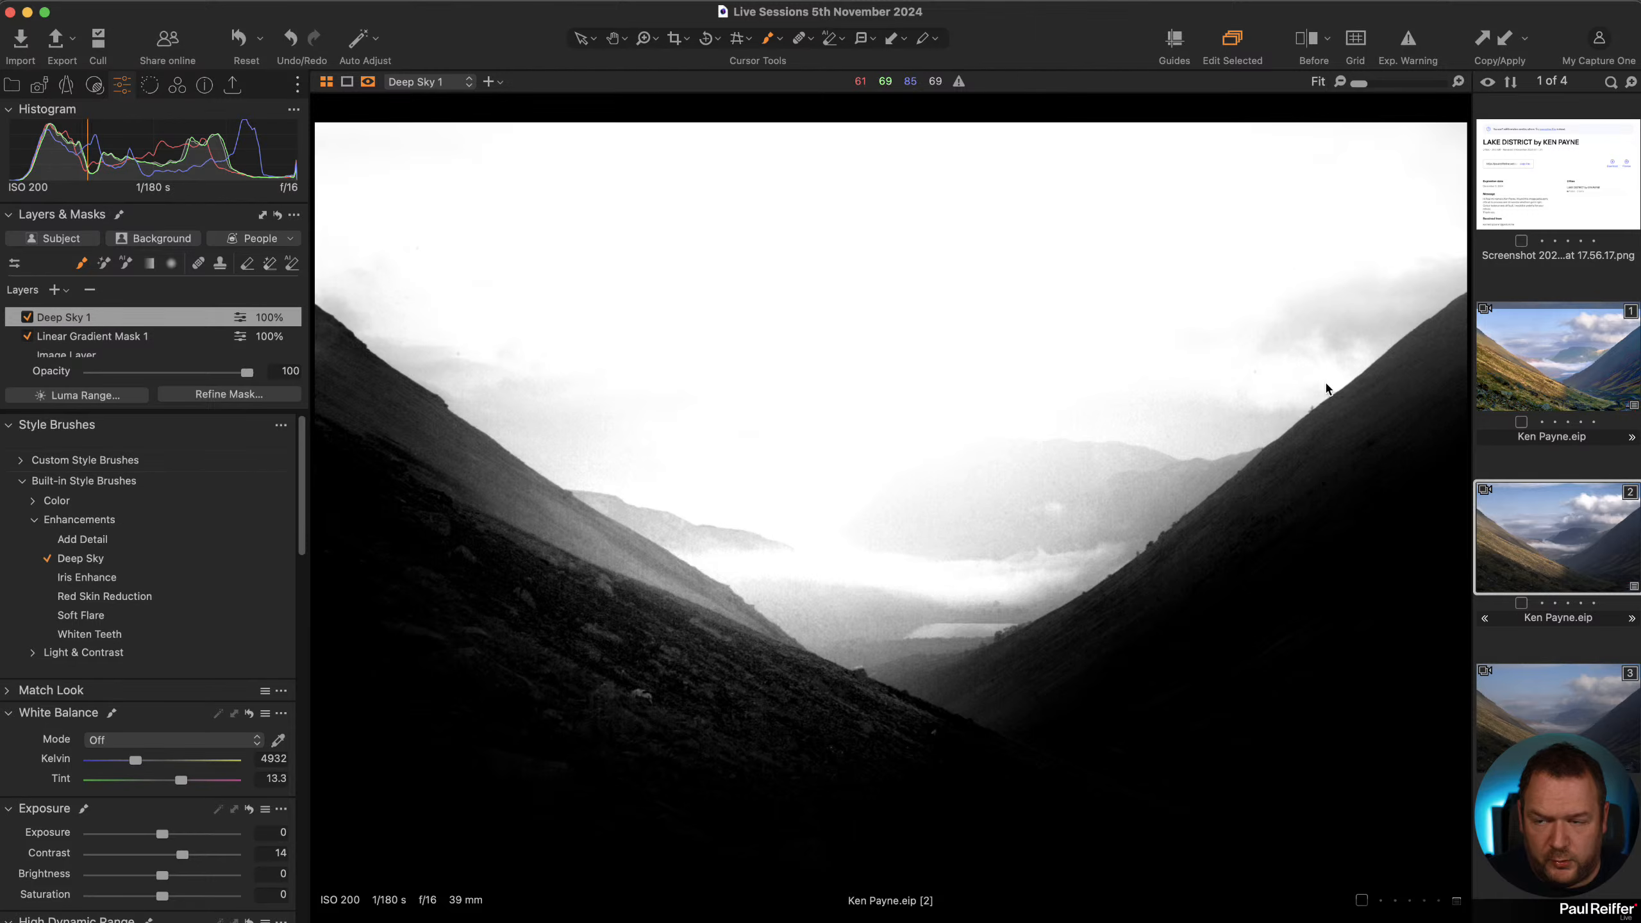
Erase the Deep Sky mask from the hillsides below the skyline.
{"action": "left_click", "coordinate": [374, 84]}
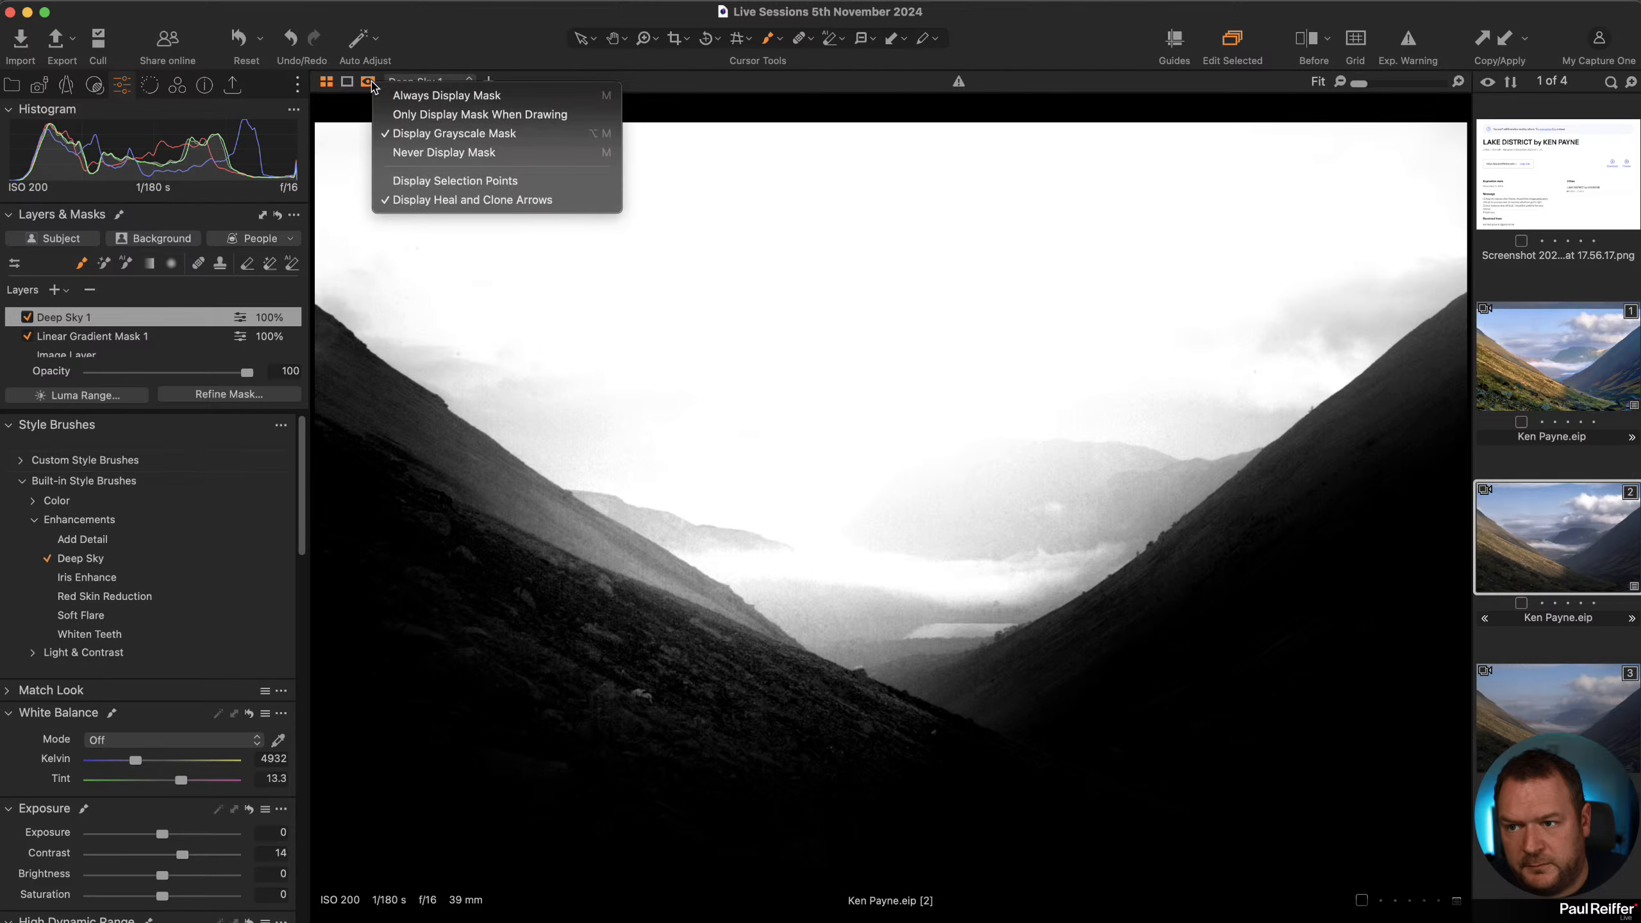
{"action": "left_click", "coordinate": [506, 37]}
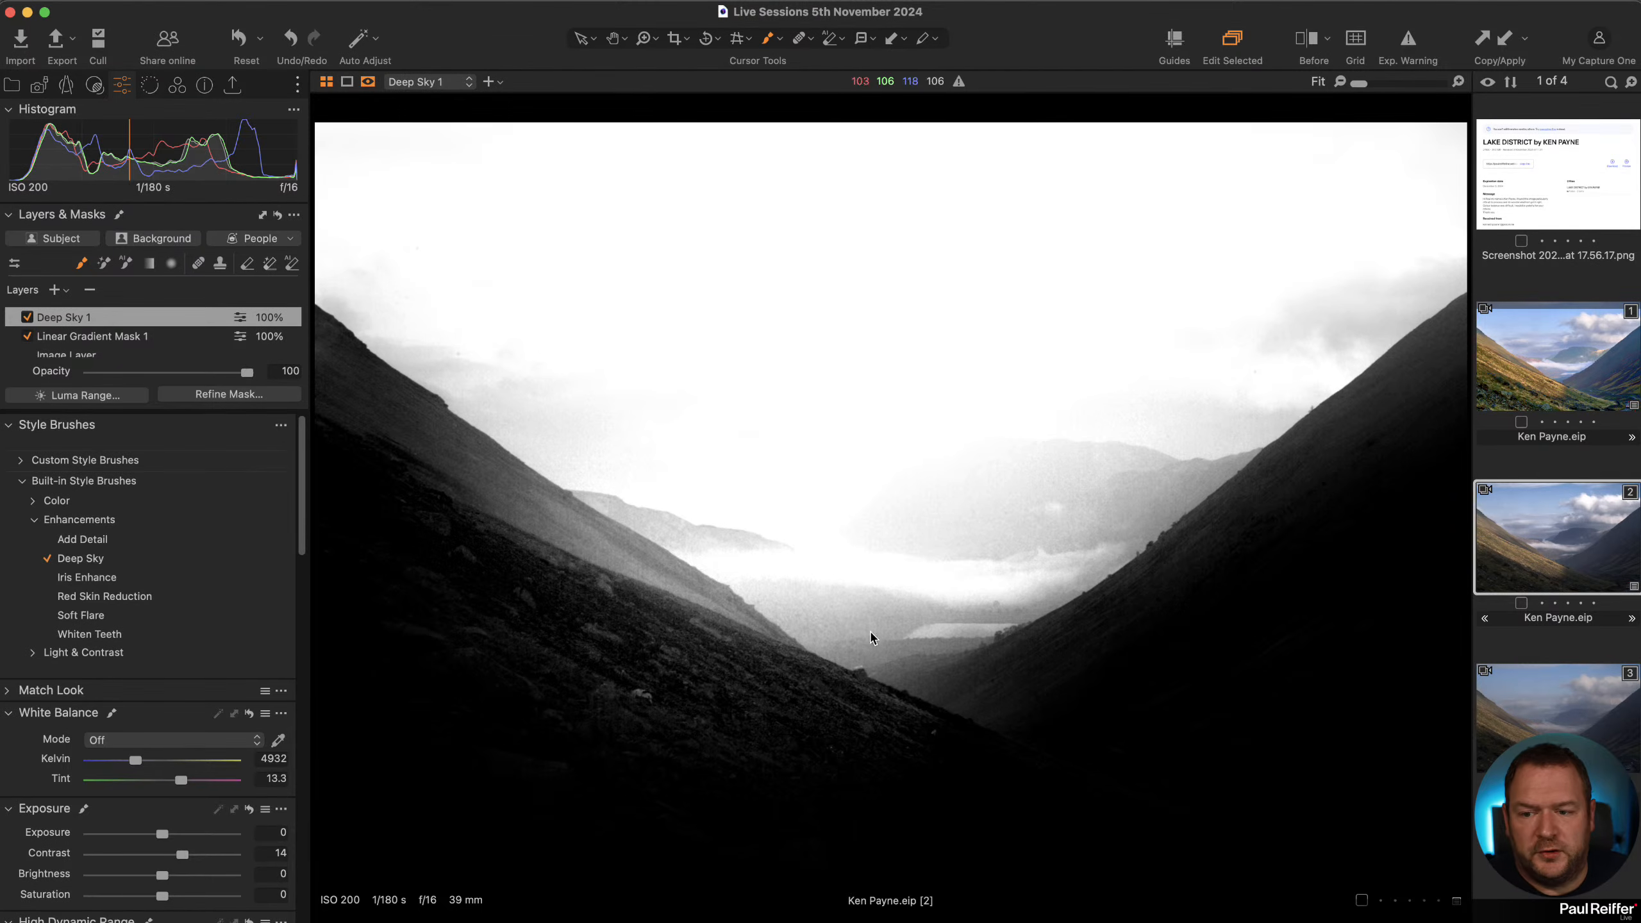
{"action": "left_click", "coordinate": [247, 268]}
{"action": "right_click", "coordinate": [437, 483]}
{"action": "left_click_drag", "start_coordinate": [436, 483], "coordinate": [415, 486]}
{"action": "mouse_move", "coordinate": [370, 411]}
{"action": "left_mouse_down"}
{"action": "mouse_move", "coordinate": [327, 363]}
{"action": "mouse_move", "coordinate": [513, 532]}
{"action": "mouse_move", "coordinate": [749, 704]}
{"action": "mouse_move", "coordinate": [635, 590]}
{"action": "mouse_move", "coordinate": [327, 387]}
{"action": "mouse_move", "coordinate": [556, 550]}
{"action": "mouse_move", "coordinate": [799, 688]}
{"action": "mouse_move", "coordinate": [488, 502]}
{"action": "mouse_move", "coordinate": [607, 566]}
{"action": "mouse_move", "coordinate": [584, 667]}
{"action": "mouse_move", "coordinate": [432, 542]}
{"action": "mouse_move", "coordinate": [667, 767]}
{"action": "mouse_move", "coordinate": [726, 788]}
{"action": "mouse_move", "coordinate": [707, 717]}
{"action": "mouse_move", "coordinate": [783, 697]}
{"action": "mouse_move", "coordinate": [1147, 733]}
{"action": "left_mouse_up"}
{"action": "mouse_move", "coordinate": [1459, 361]}
{"action": "left_mouse_down"}
{"action": "mouse_move", "coordinate": [1099, 649]}
{"action": "mouse_move", "coordinate": [927, 722]}
{"action": "left_mouse_up"}
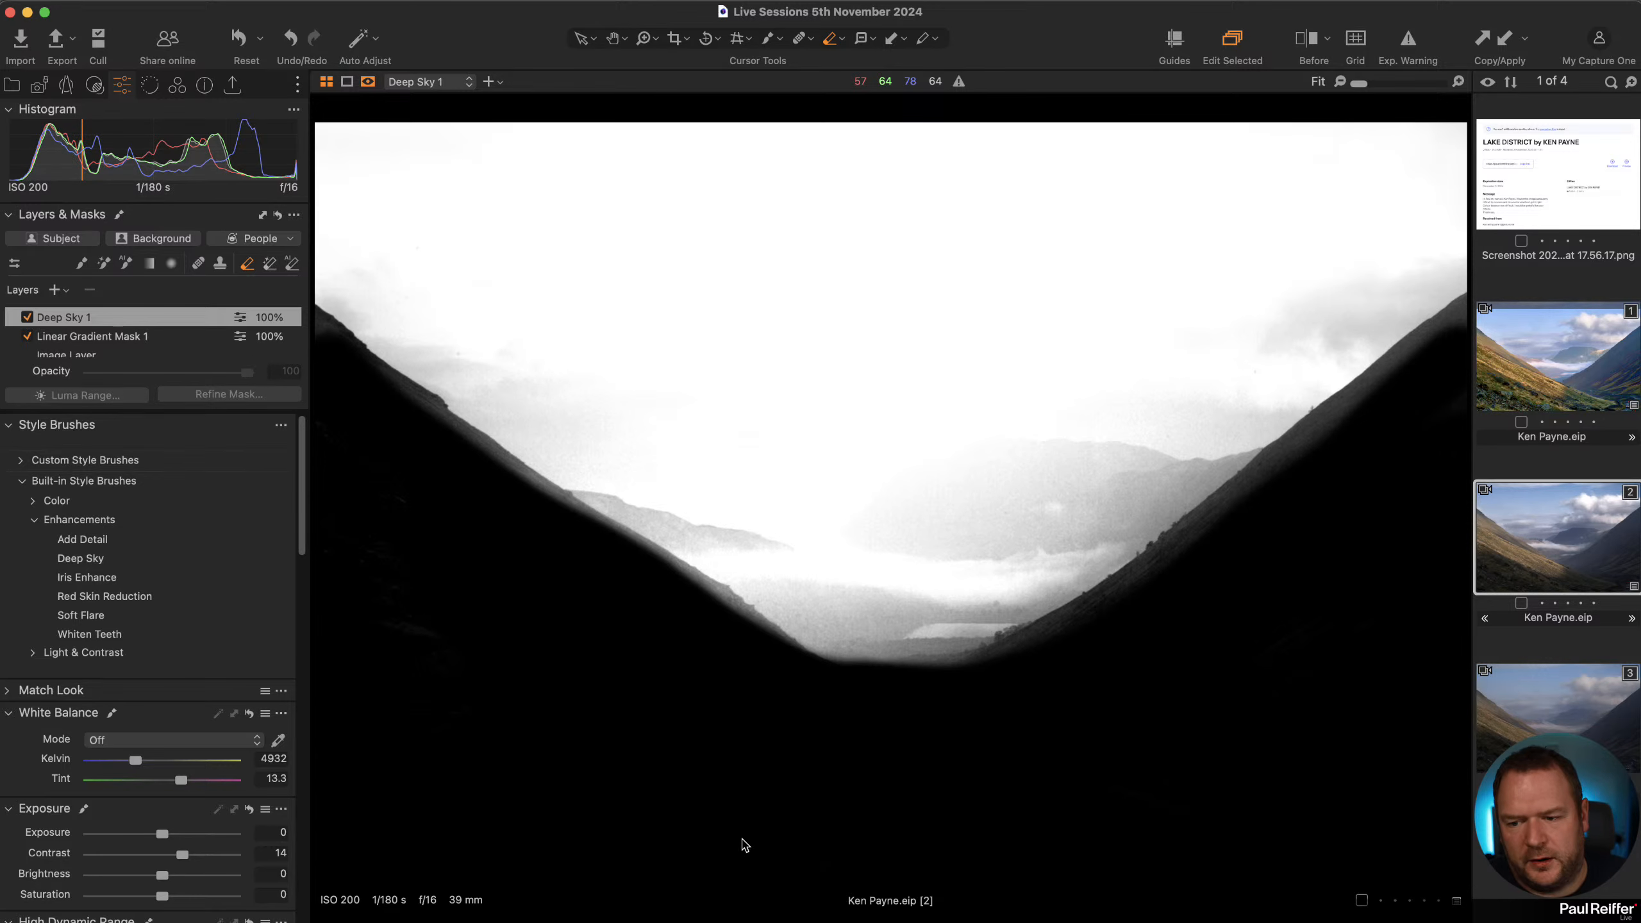
Apply Refine Mask again to the Deep Sky mask at a radius of about 300.
{"action": "left_click_drag", "start_coordinate": [231, 373], "coordinate": [247, 373]}
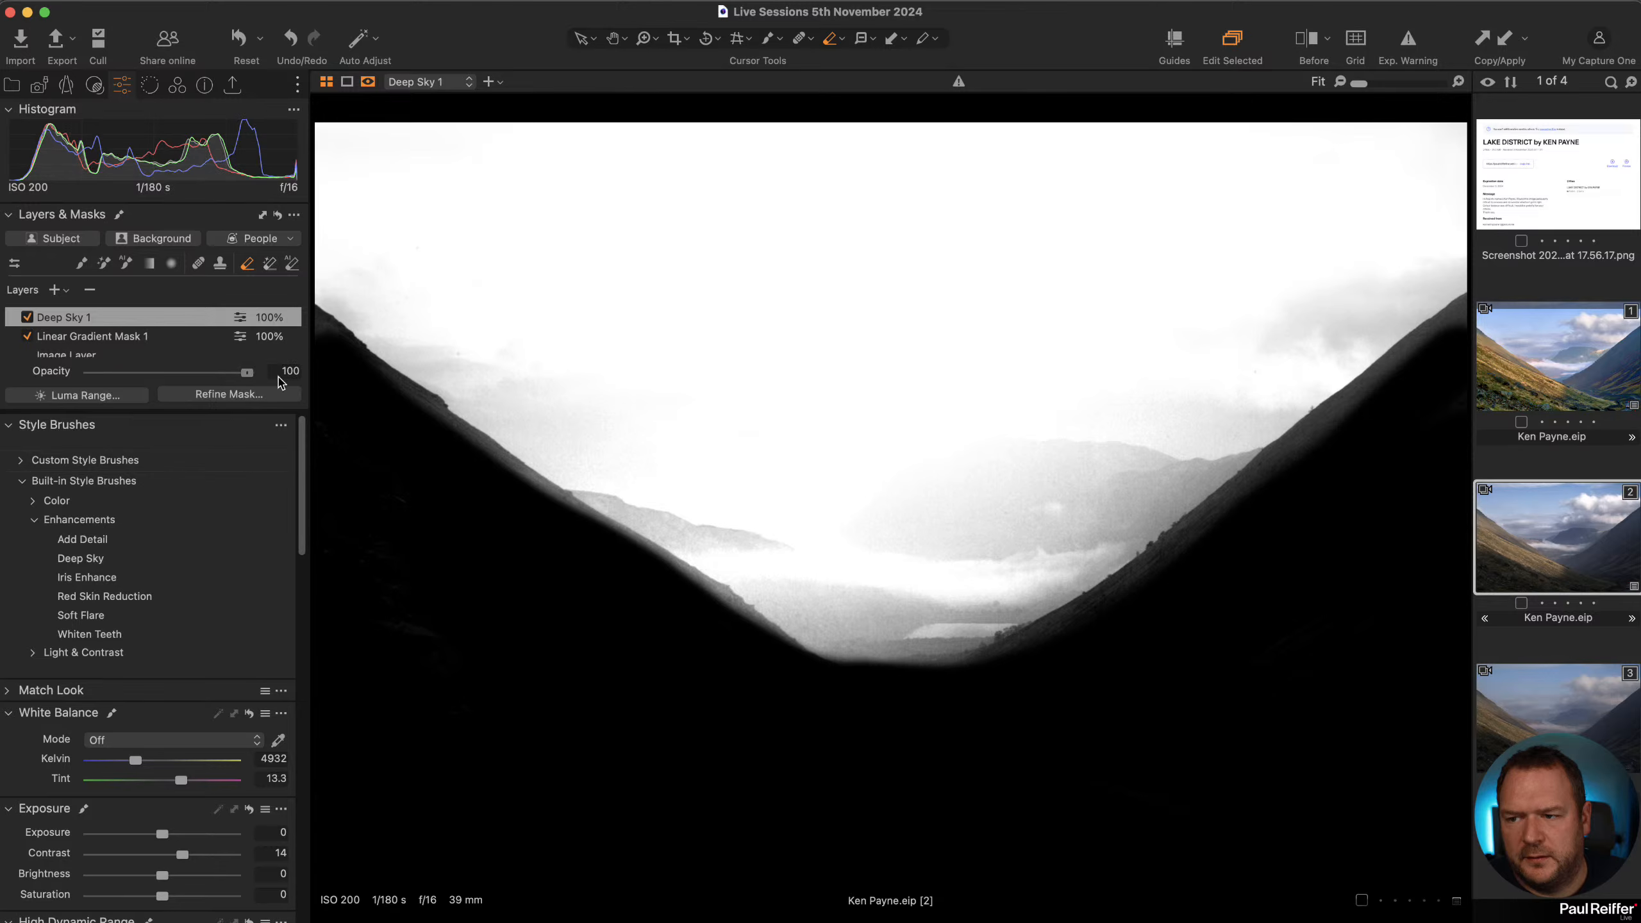
{"action": "left_click", "coordinate": [231, 394]}
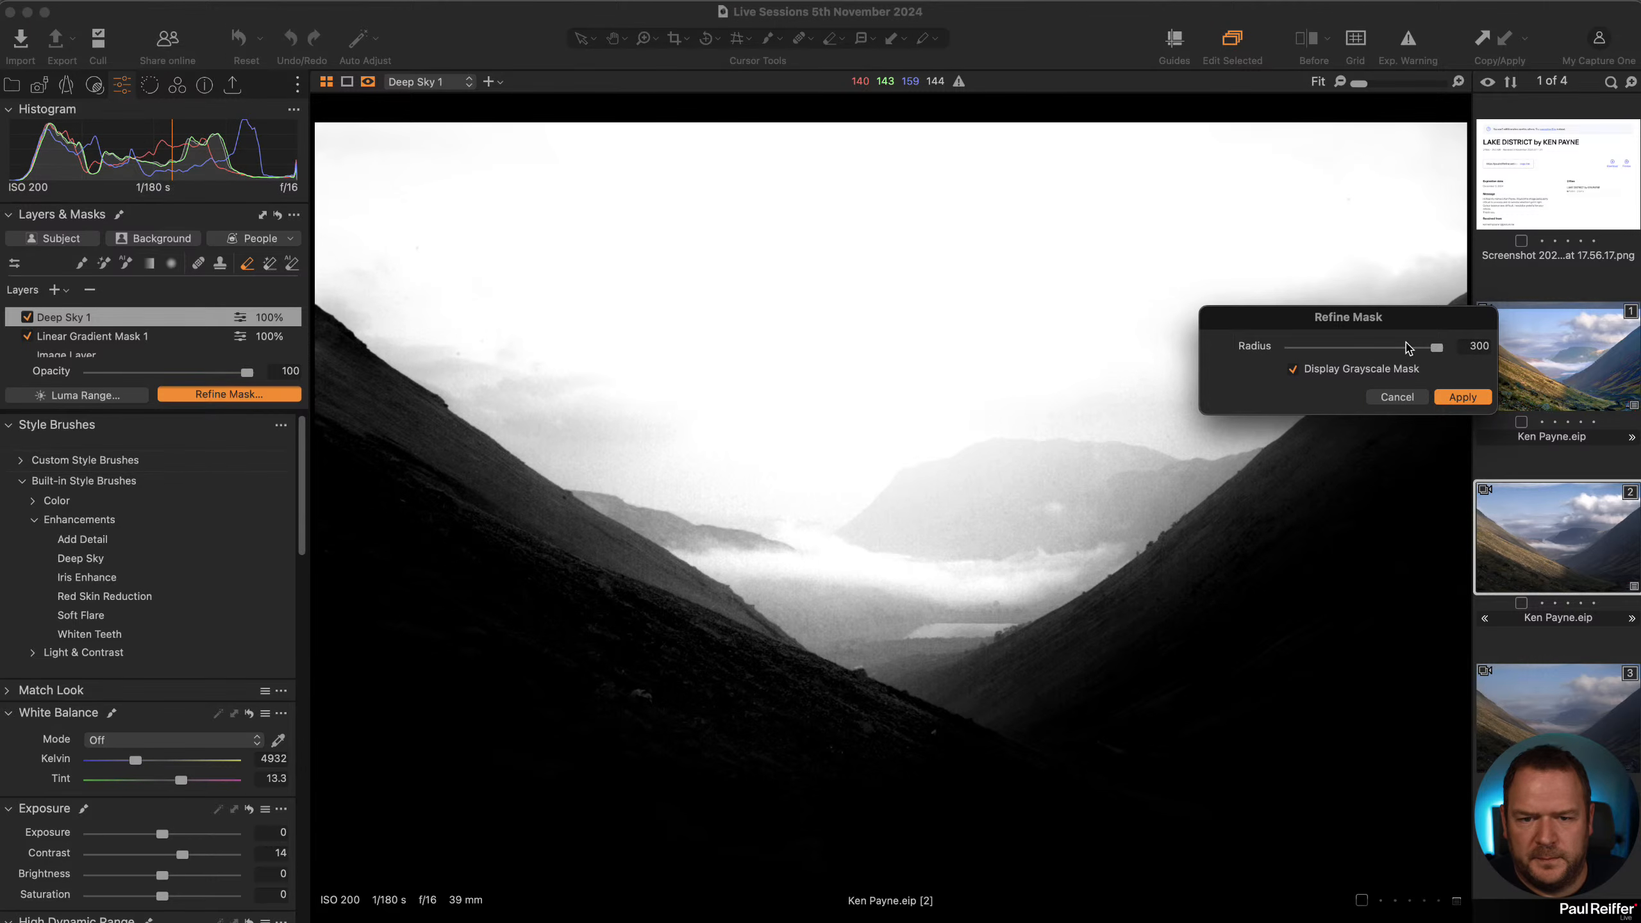
{"action": "left_click_drag", "start_coordinate": [1410, 348], "coordinate": [1408, 348]}
{"action": "left_click", "coordinate": [1462, 397]}
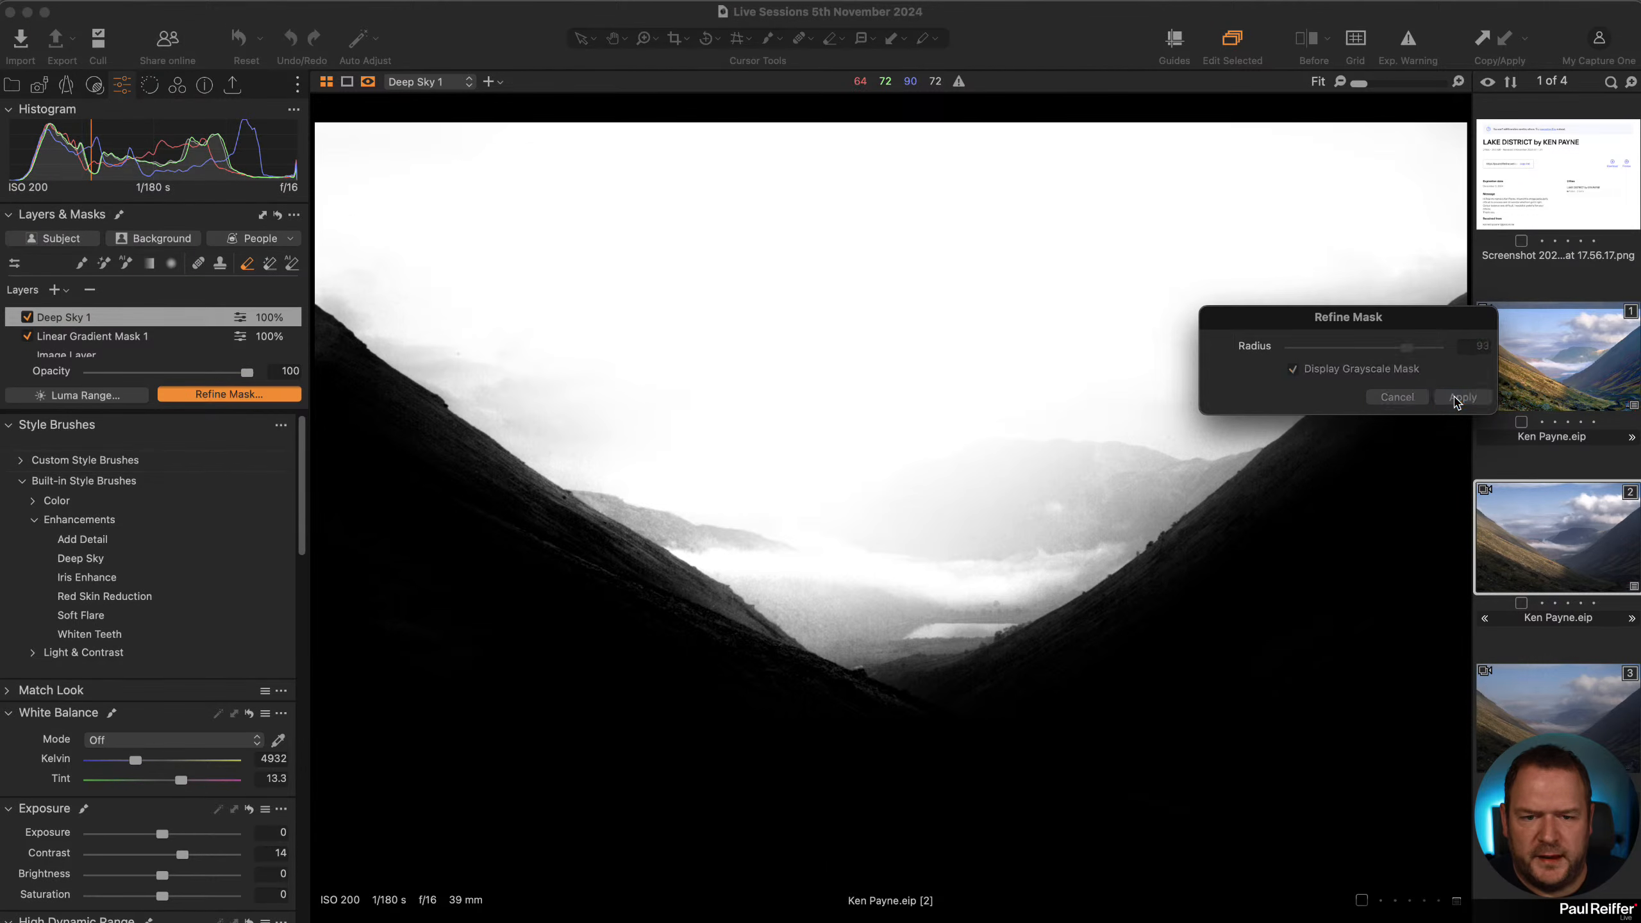
Toggle the Deep Sky layer off and on, then set its opacity to 68.
{"action": "key", "text": "m"}
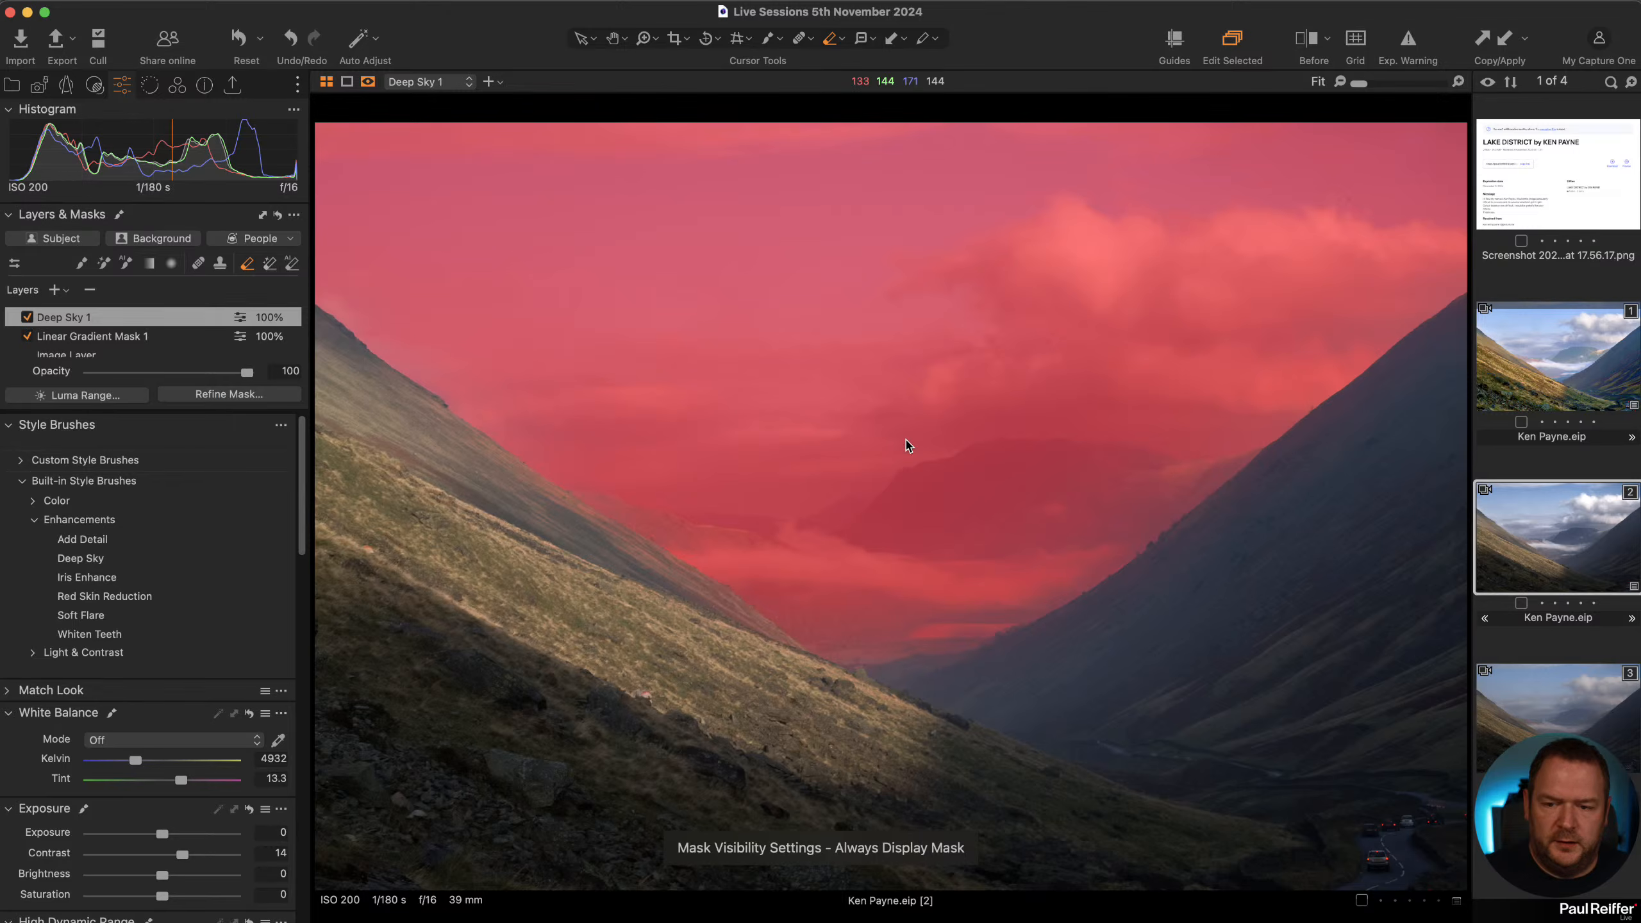
{"action": "key", "text": "m"}
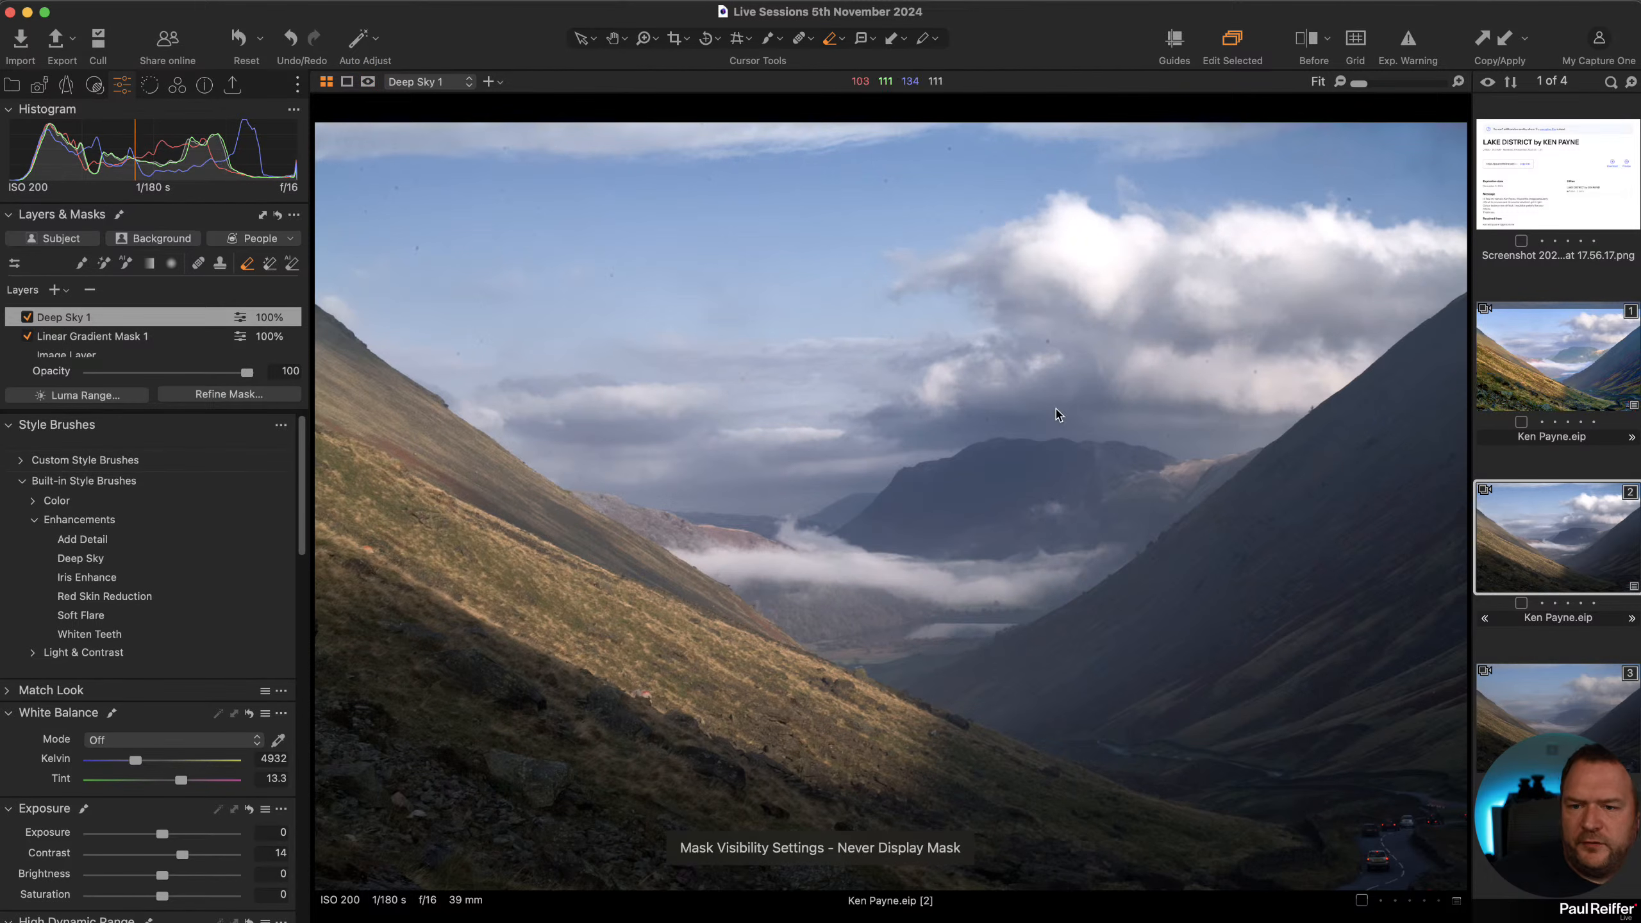
{"action": "left_click", "coordinate": [27, 318]}
{"action": "left_click", "coordinate": [27, 317]}
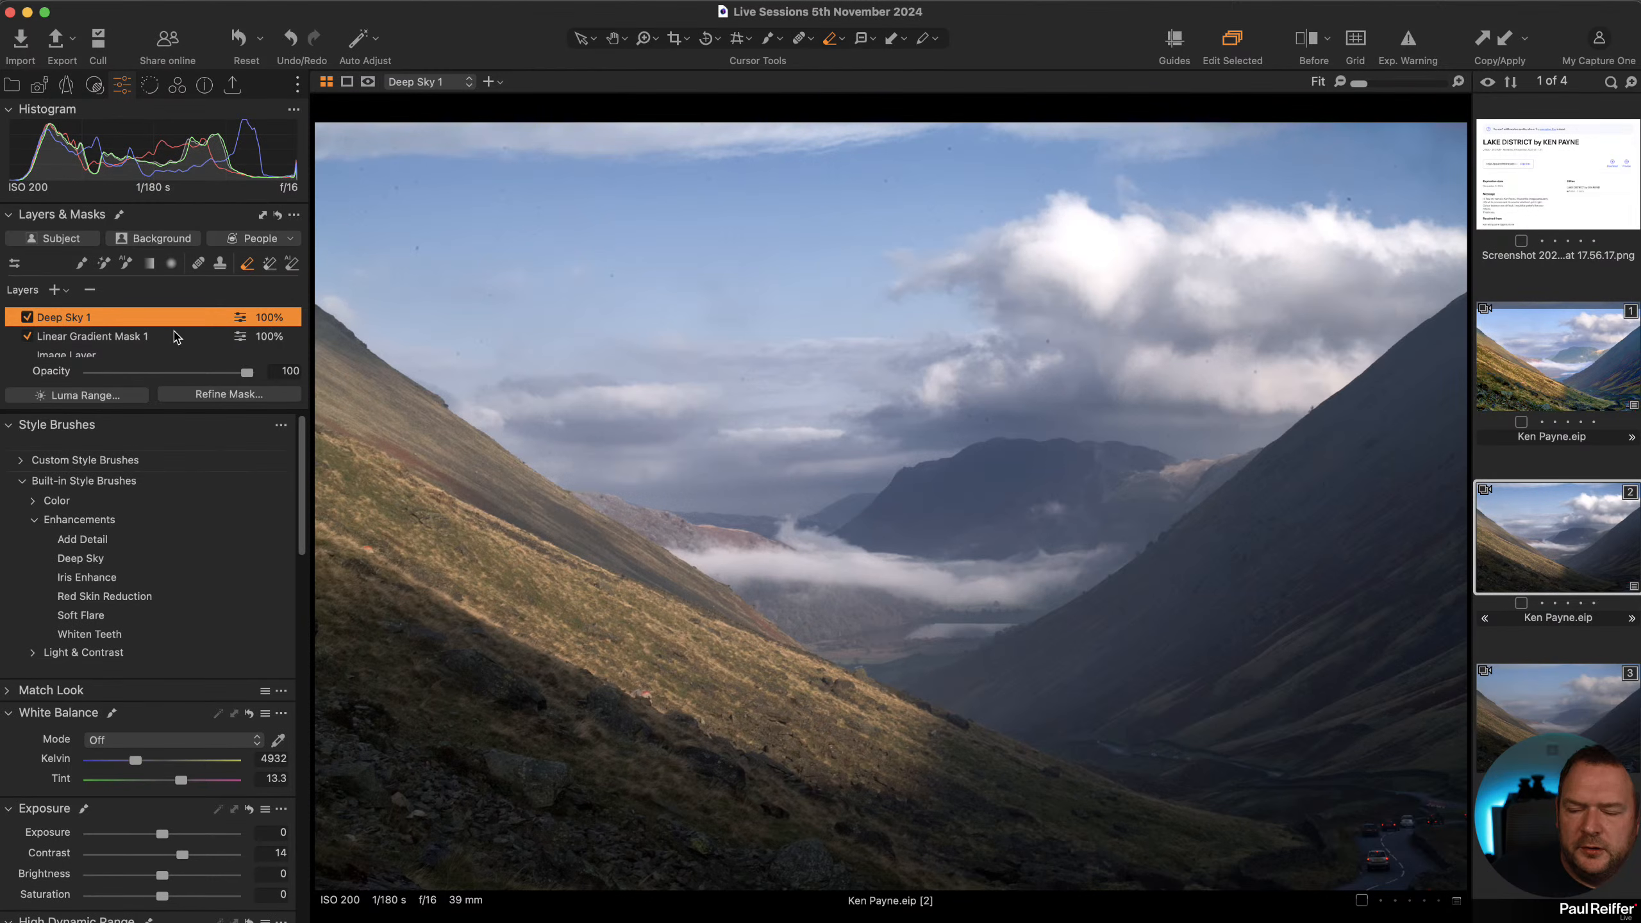
{"action": "left_click", "coordinate": [197, 373]}
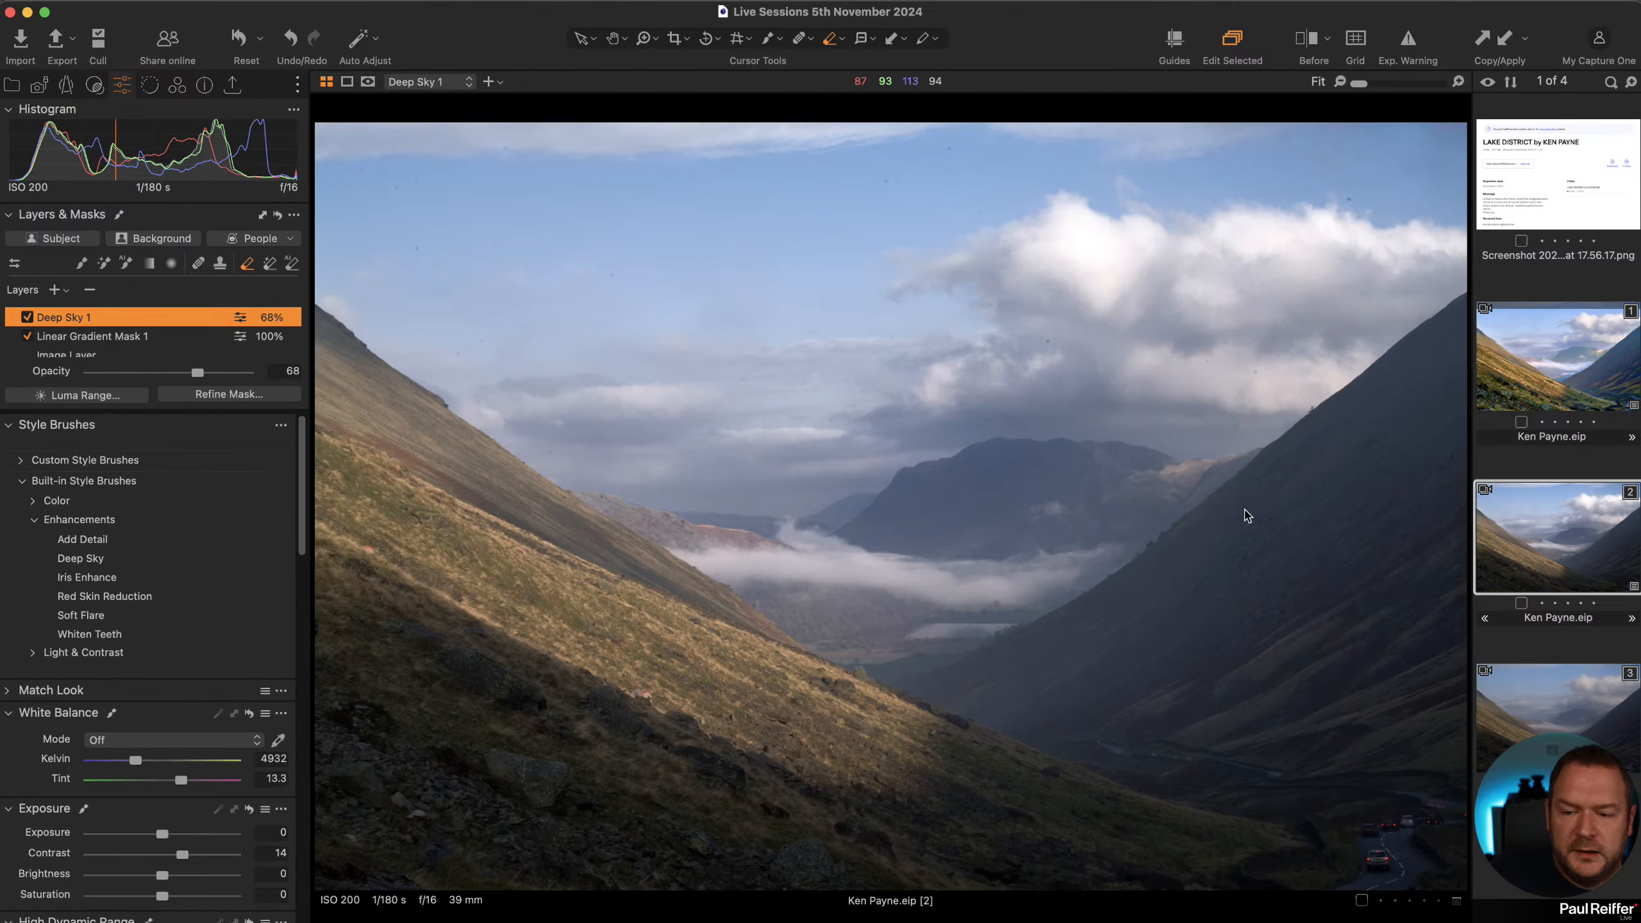
Select the Image Layer and raise its Contrast to 9.
{"action": "scroll", "coordinate": [88, 349], "scroll_direction": "down", "scroll_amount": 1}
{"action": "left_click", "coordinate": [88, 348]}
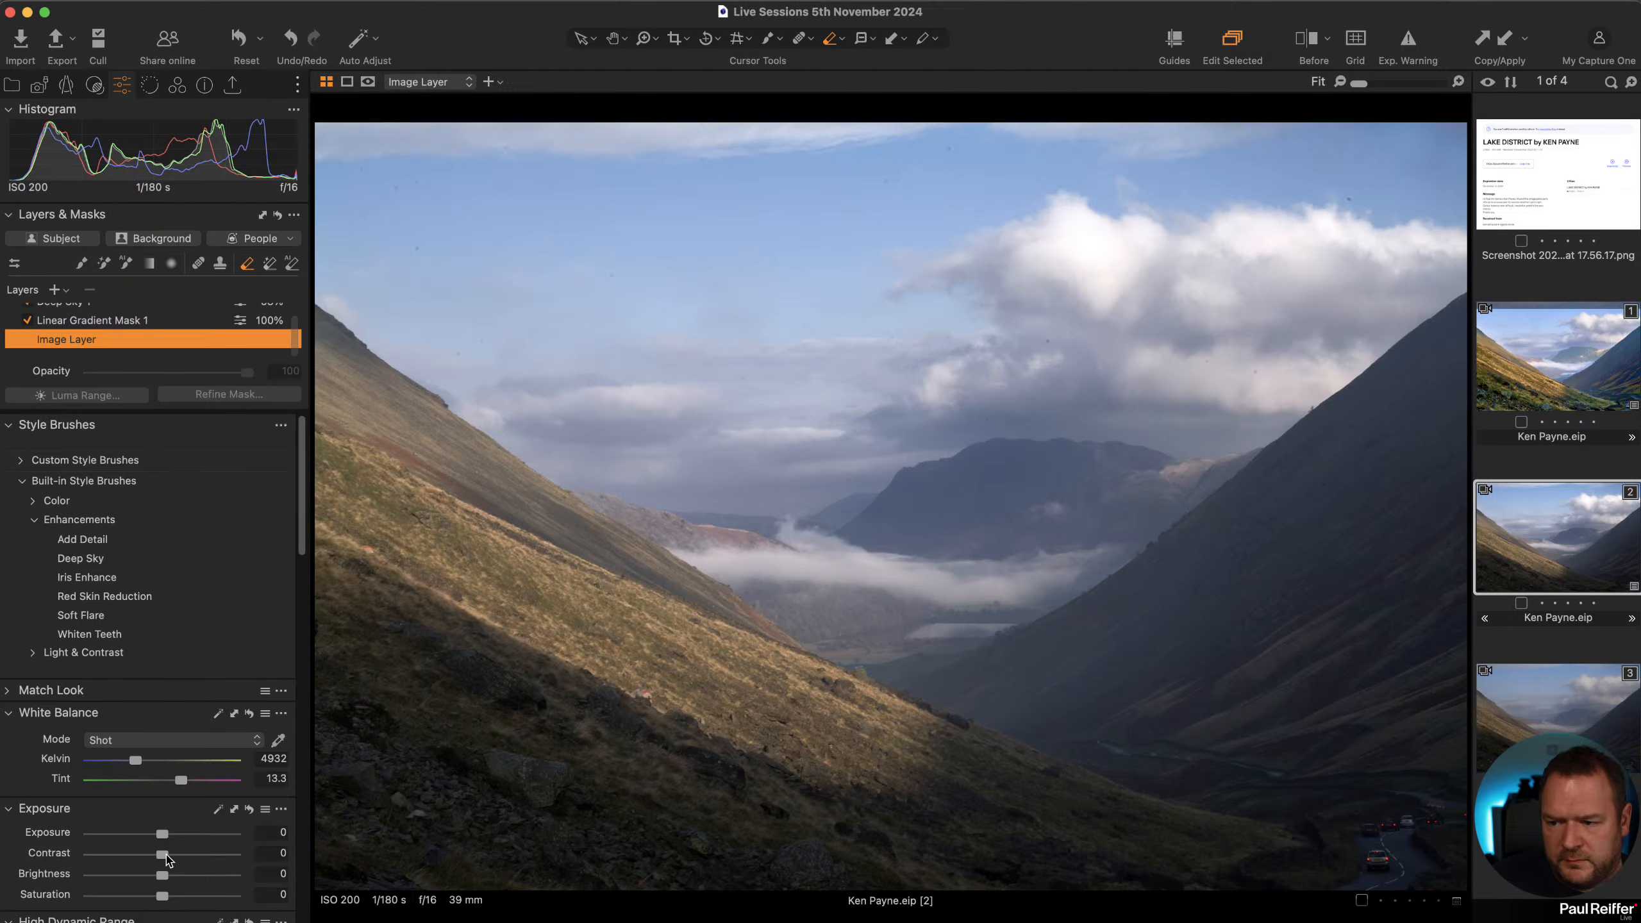
{"action": "left_click_drag", "start_coordinate": [161, 857], "coordinate": [175, 856]}
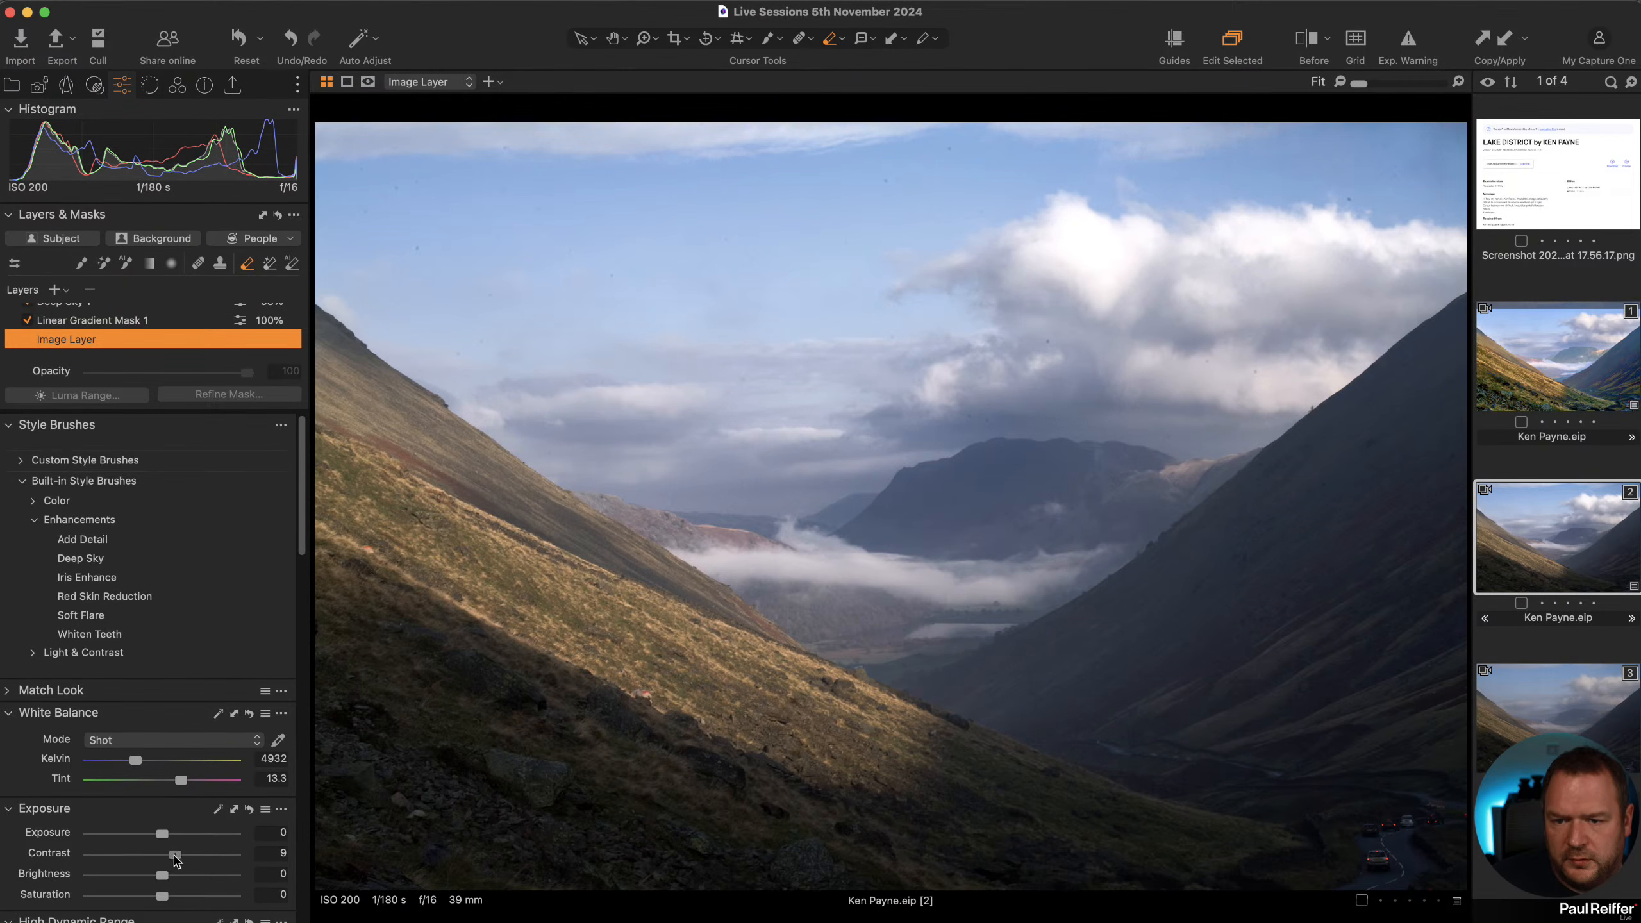
Raise the Image Layer's Clarity to 20 and Dehaze Amount to 14.
{"action": "scroll", "coordinate": [143, 830], "scroll_direction": "down", "scroll_amount": 15}
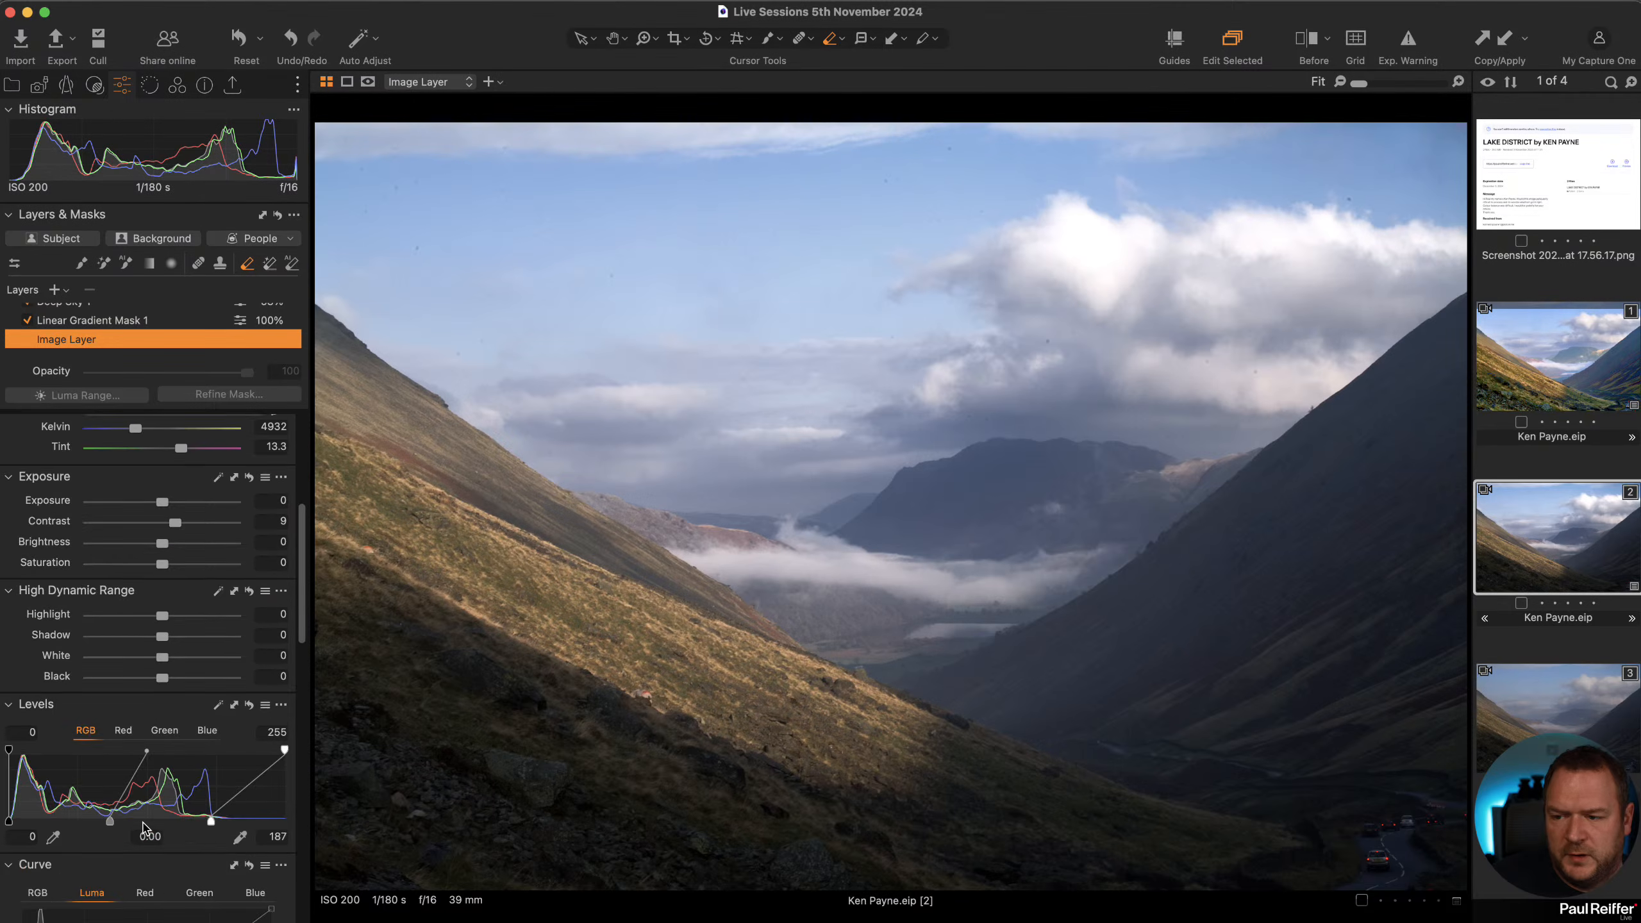
{"action": "scroll", "coordinate": [183, 703], "scroll_direction": "down", "scroll_amount": 8}
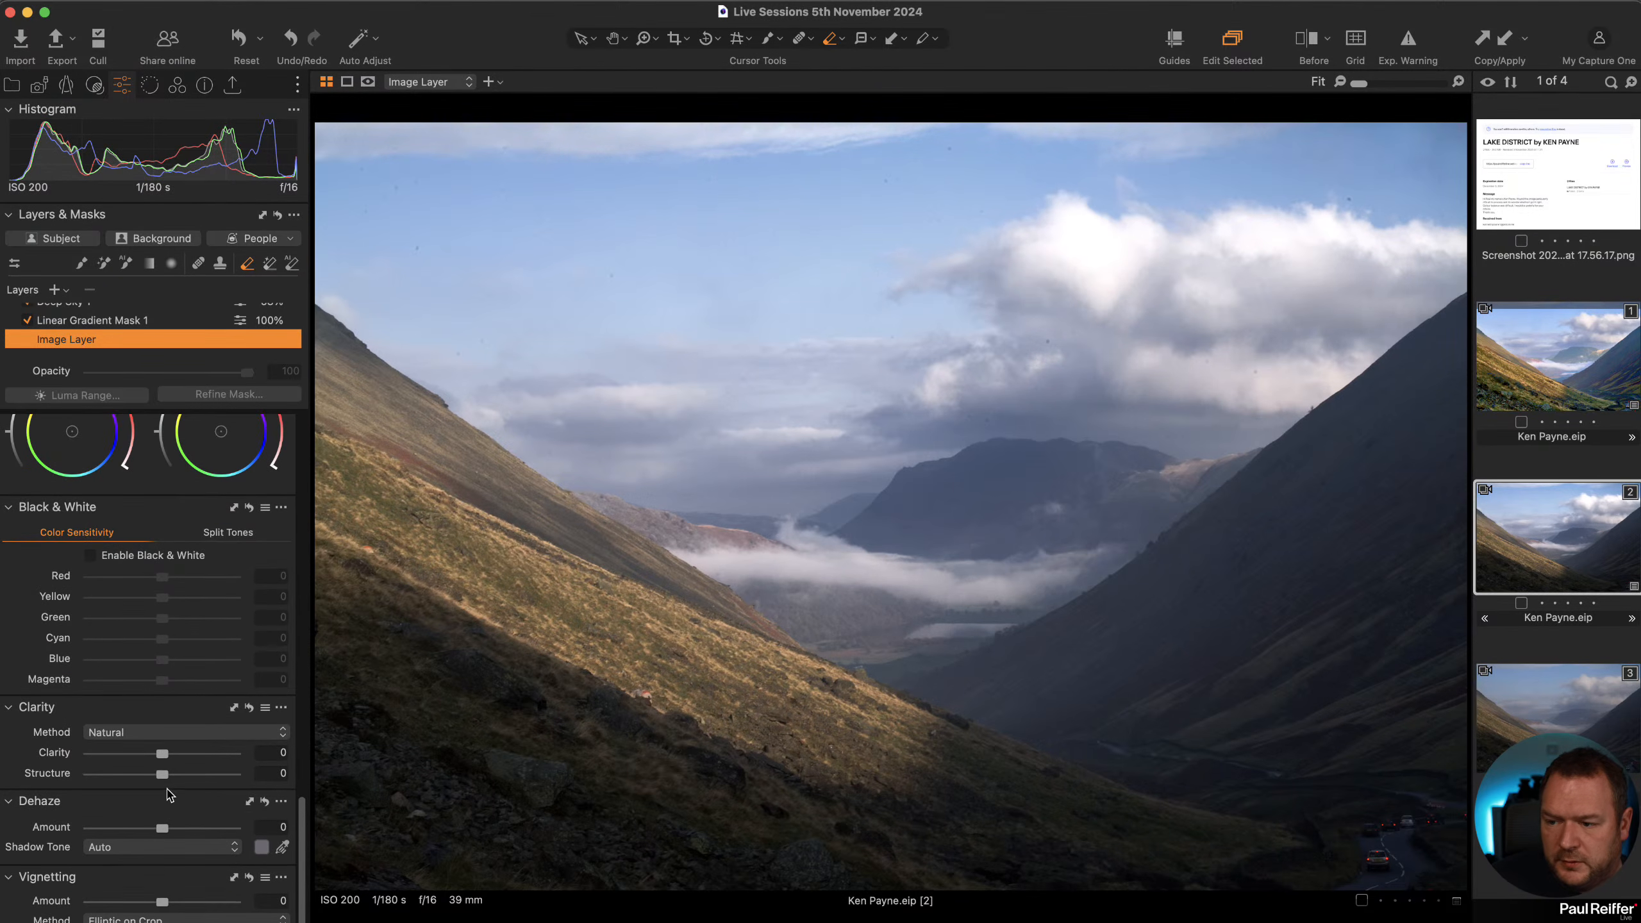
{"action": "left_click_drag", "start_coordinate": [165, 757], "coordinate": [173, 757]}
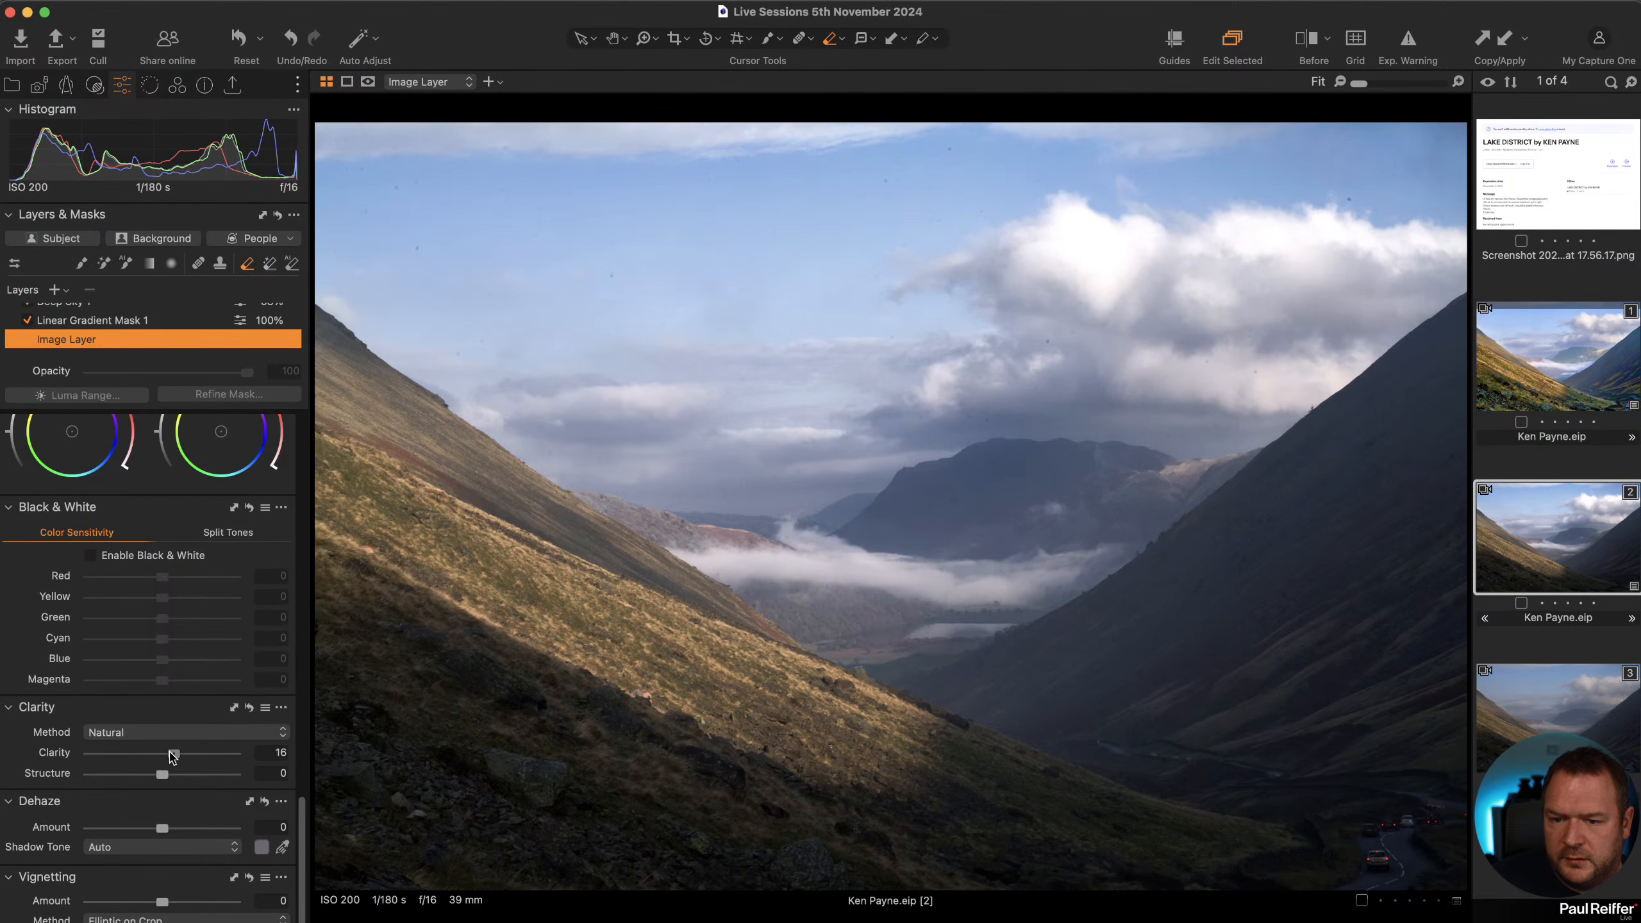
{"action": "left_click_drag", "start_coordinate": [173, 834], "coordinate": [176, 834]}
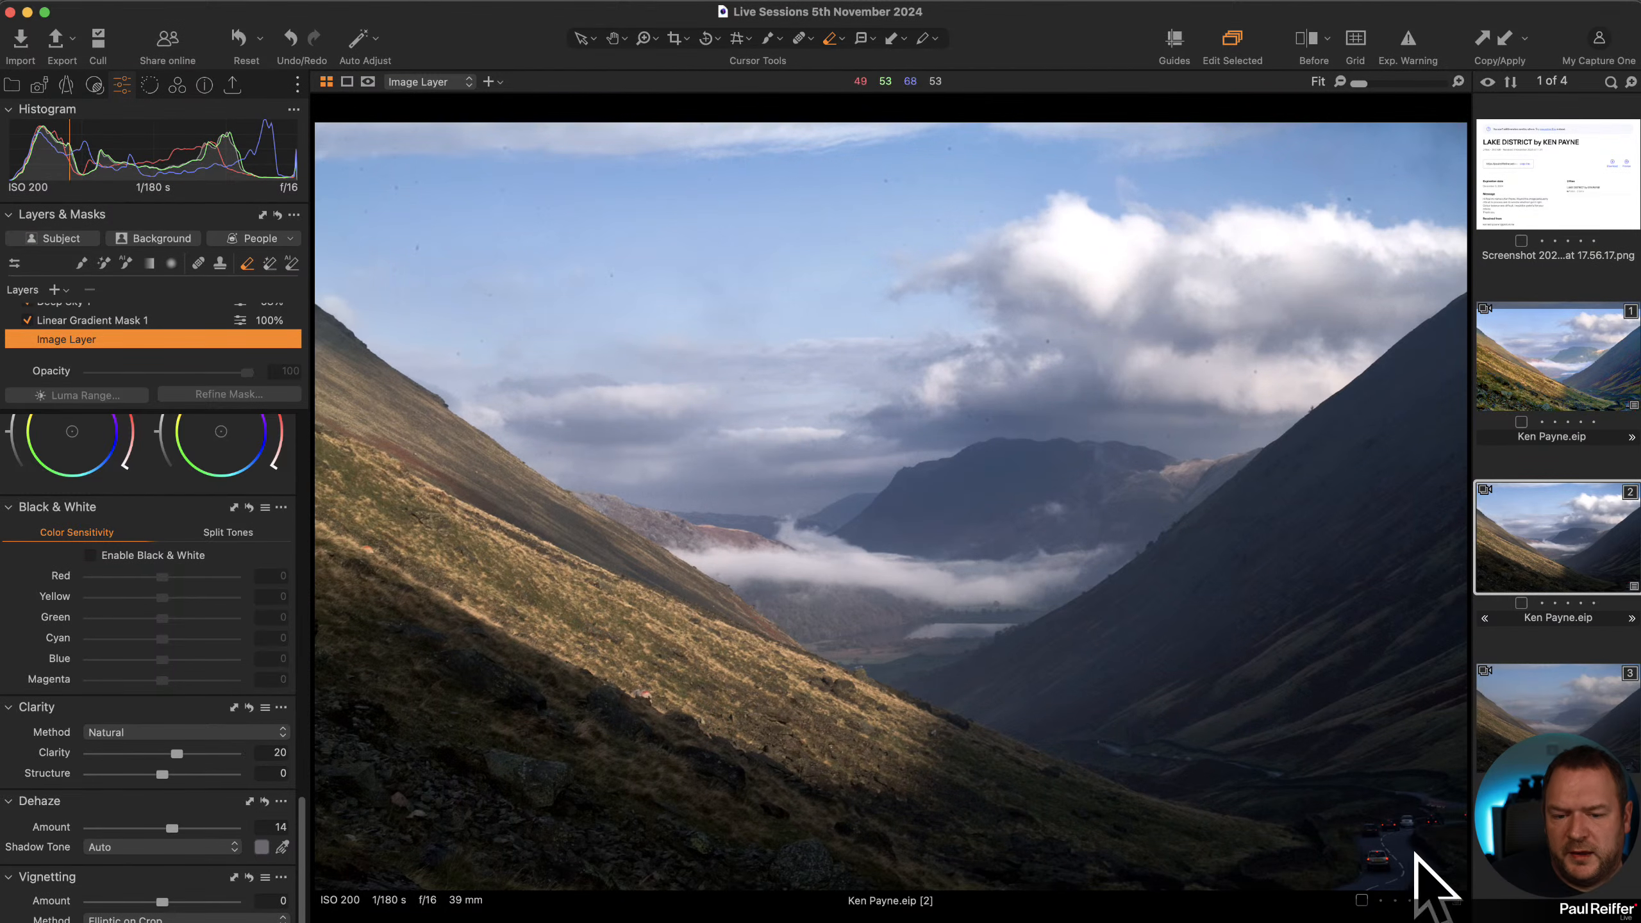
Select the Linear Gradient Mask 1 layer and set its Exposure to -0.77.
{"action": "scroll", "coordinate": [102, 420], "scroll_direction": "up", "scroll_amount": 10}
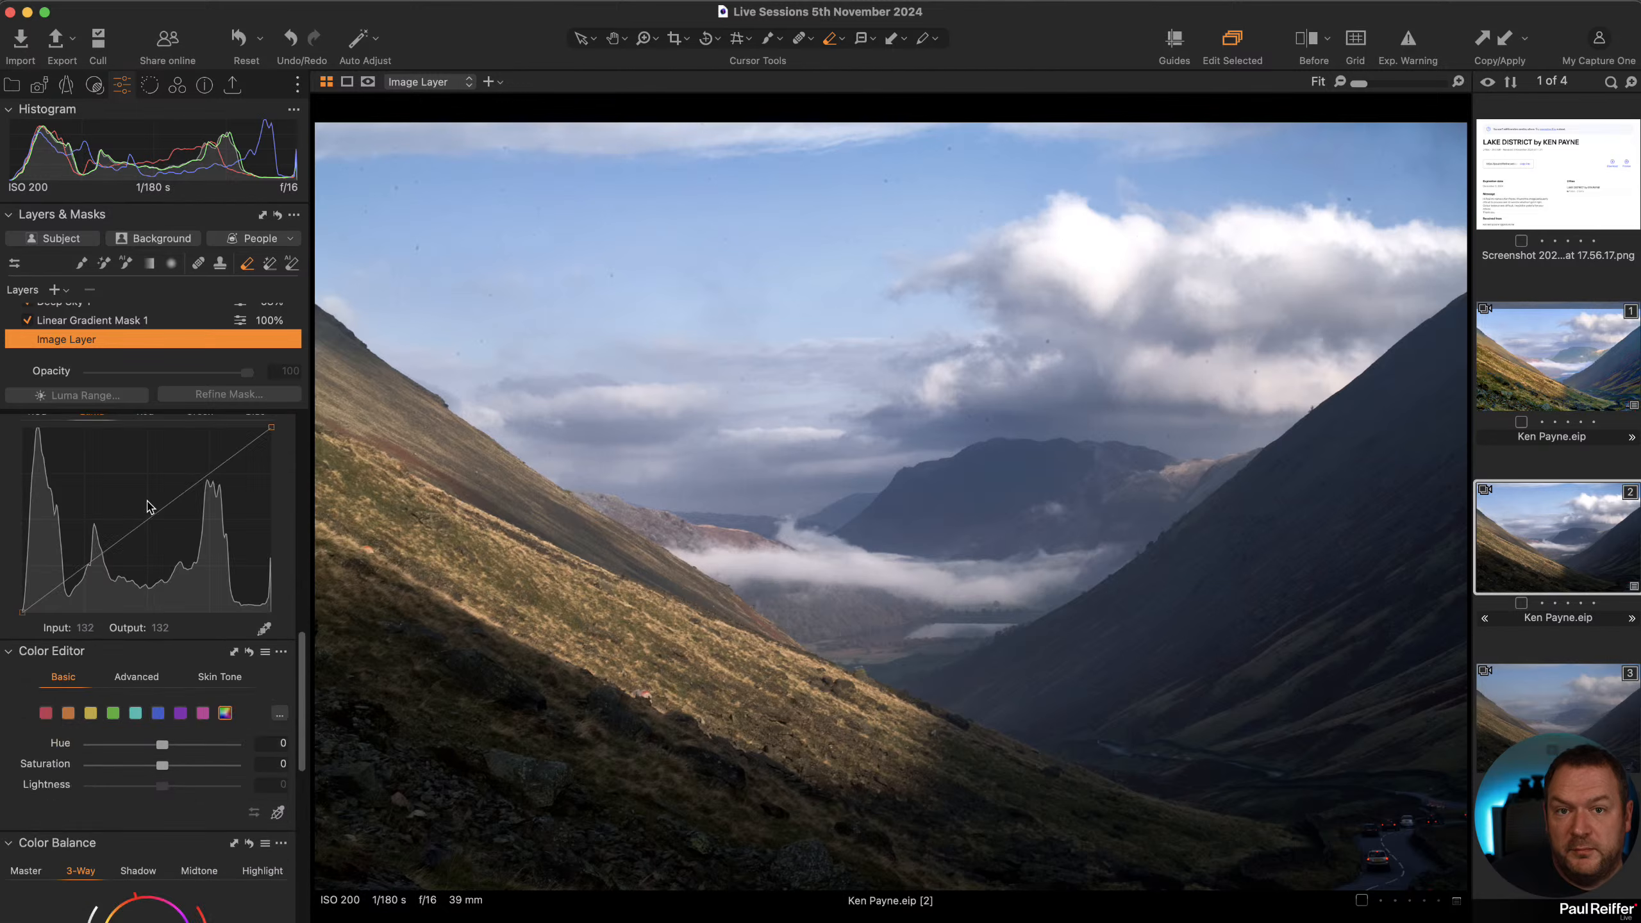
{"action": "scroll", "coordinate": [97, 452], "scroll_direction": "up", "scroll_amount": 4}
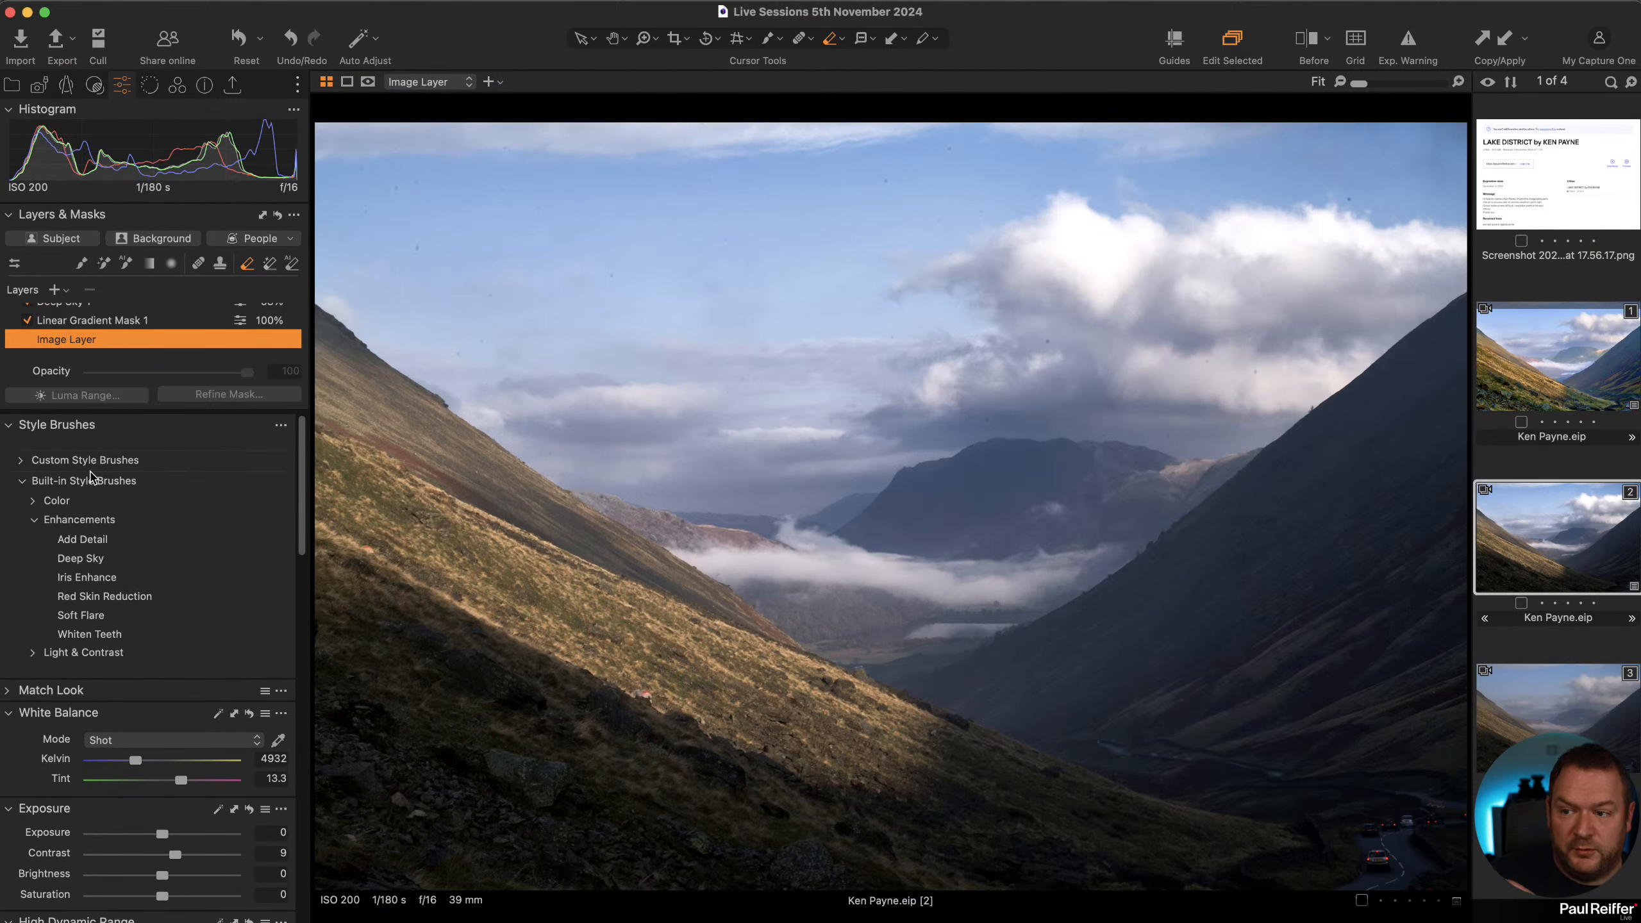
{"action": "left_click", "coordinate": [66, 321]}
{"action": "left_click_drag", "start_coordinate": [156, 836], "coordinate": [154, 836]}
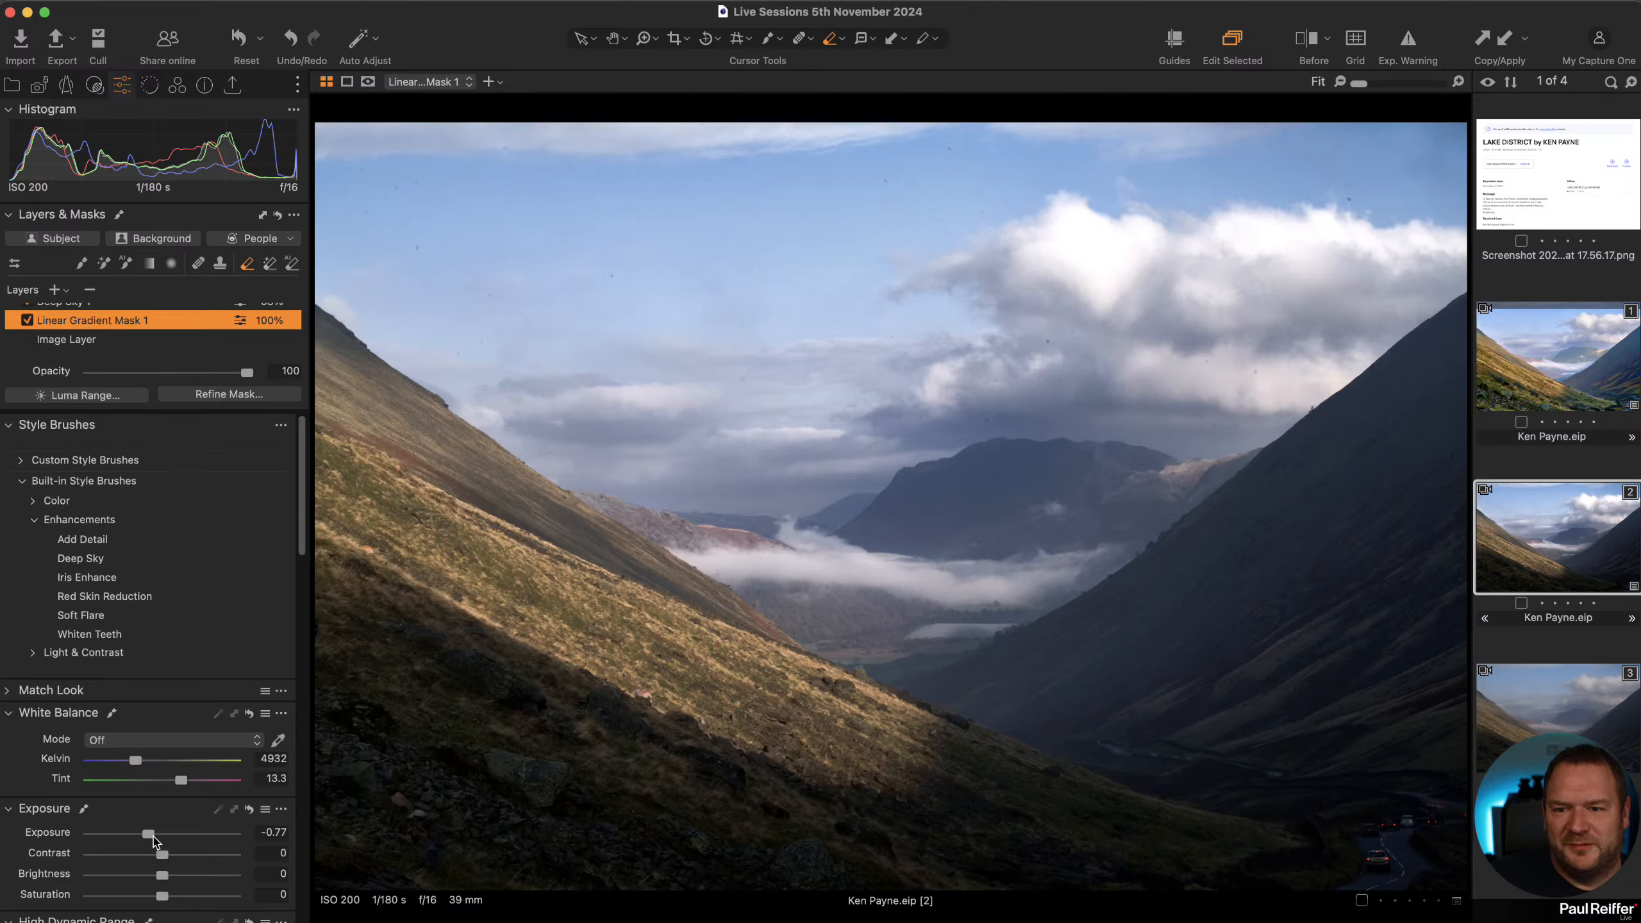
Add the Dust Removal tool beneath the lens tools and run Remove Dust on the image.
{"action": "key", "text": "z"}
{"action": "left_click", "coordinate": [1087, 365]}
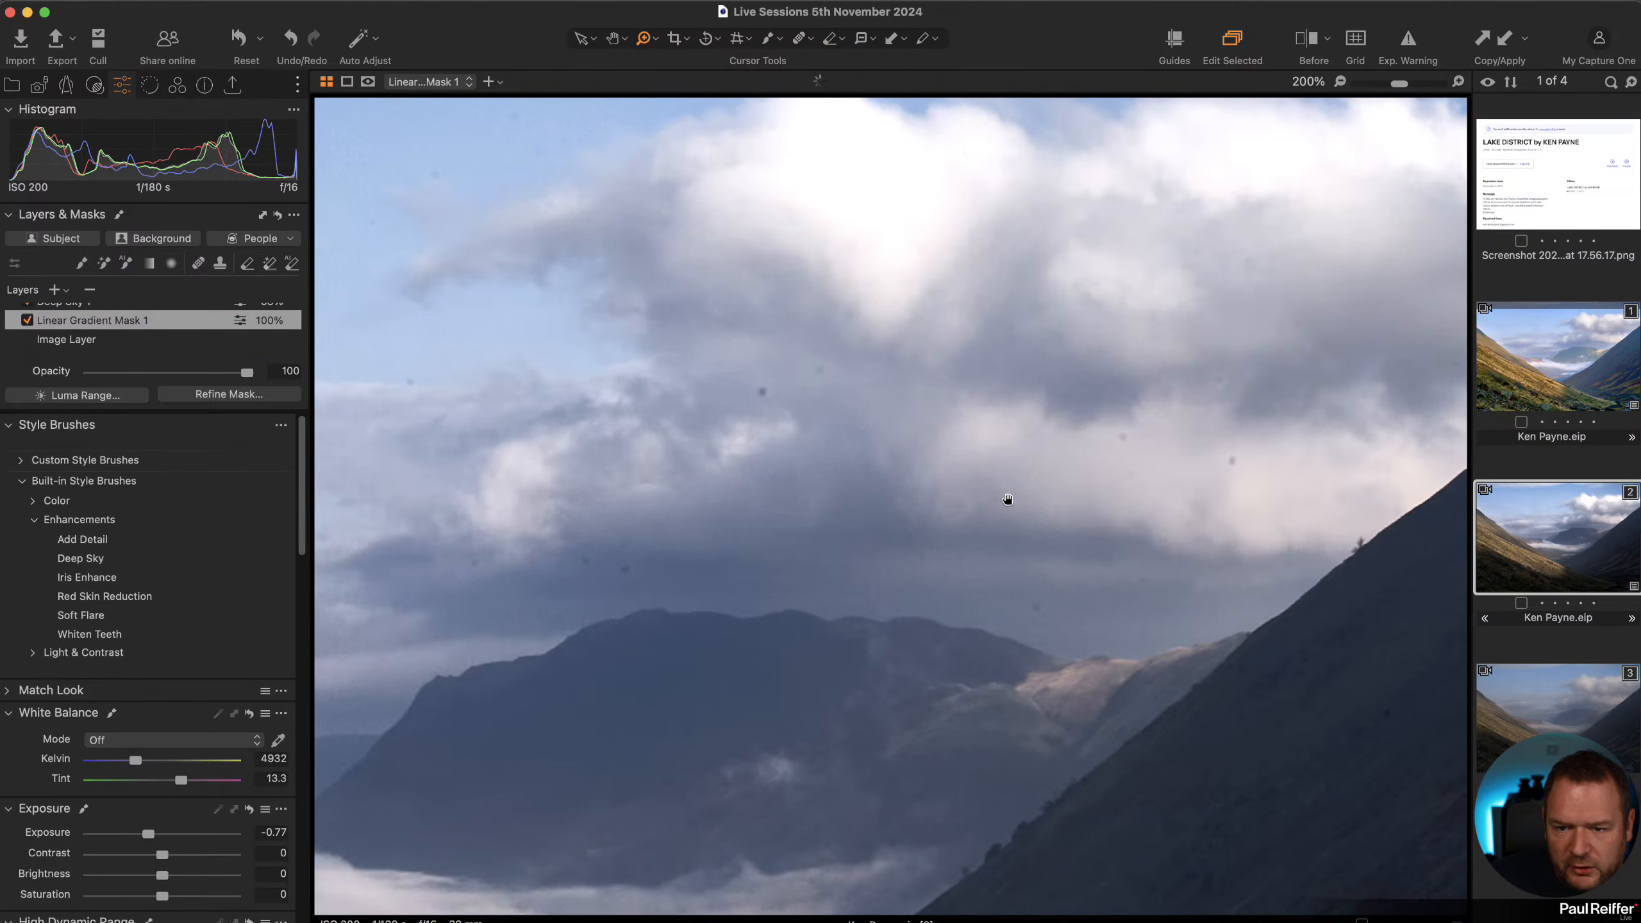
{"action": "left_click_drag", "start_coordinate": [1007, 498], "coordinate": [923, 575]}
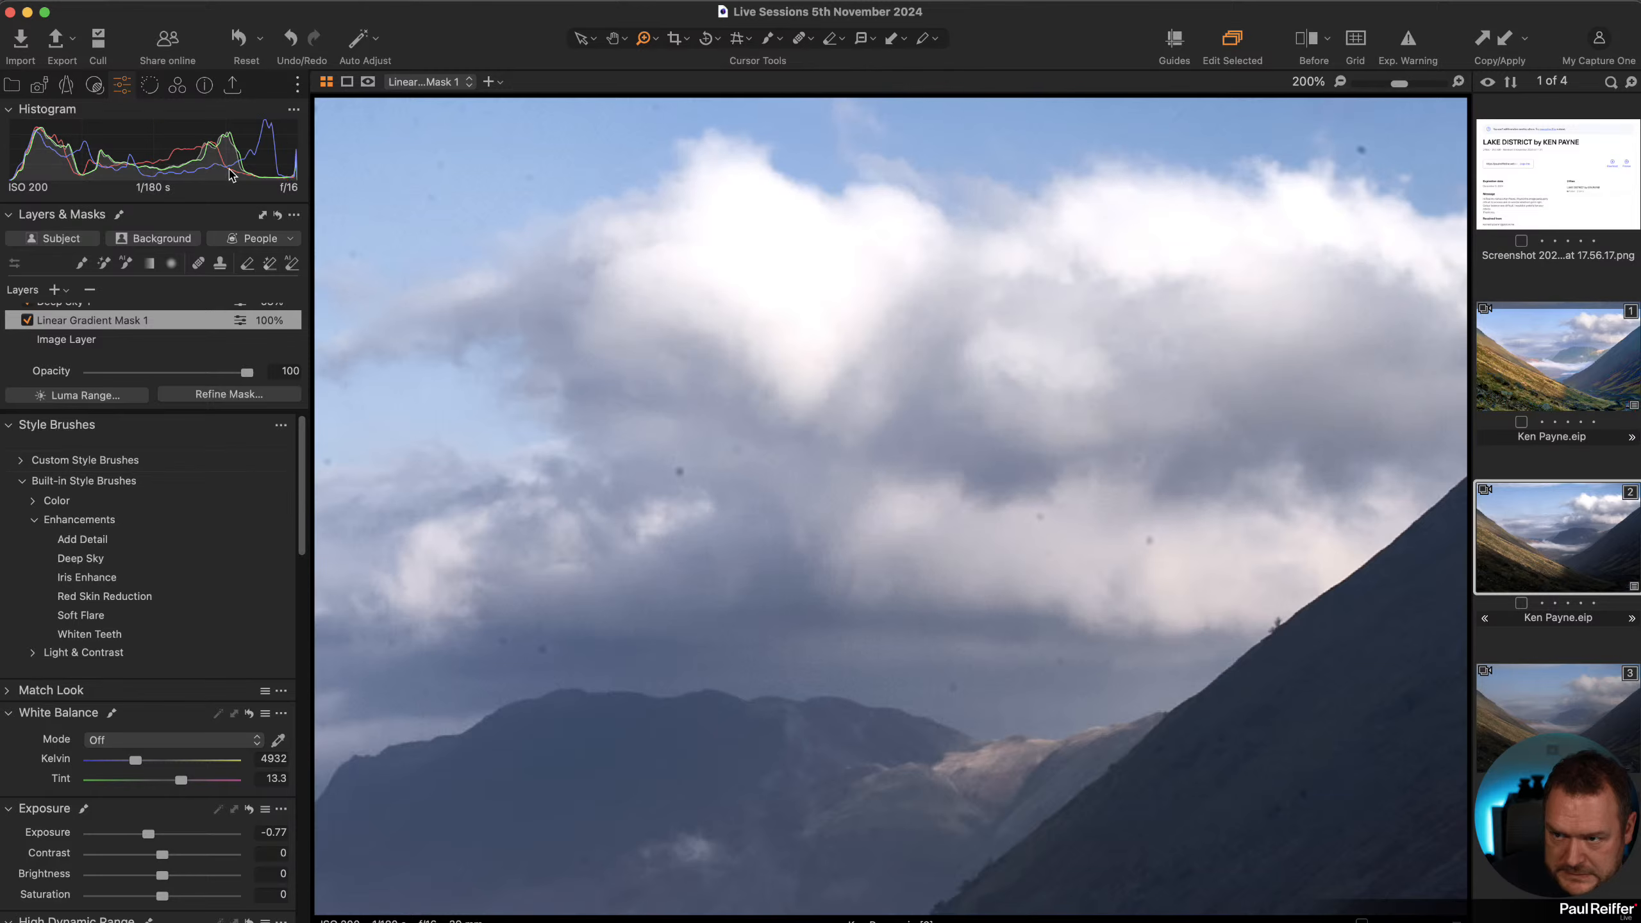
{"action": "left_click", "coordinate": [72, 89]}
{"action": "scroll", "coordinate": [165, 698], "scroll_direction": "down", "scroll_amount": 3}
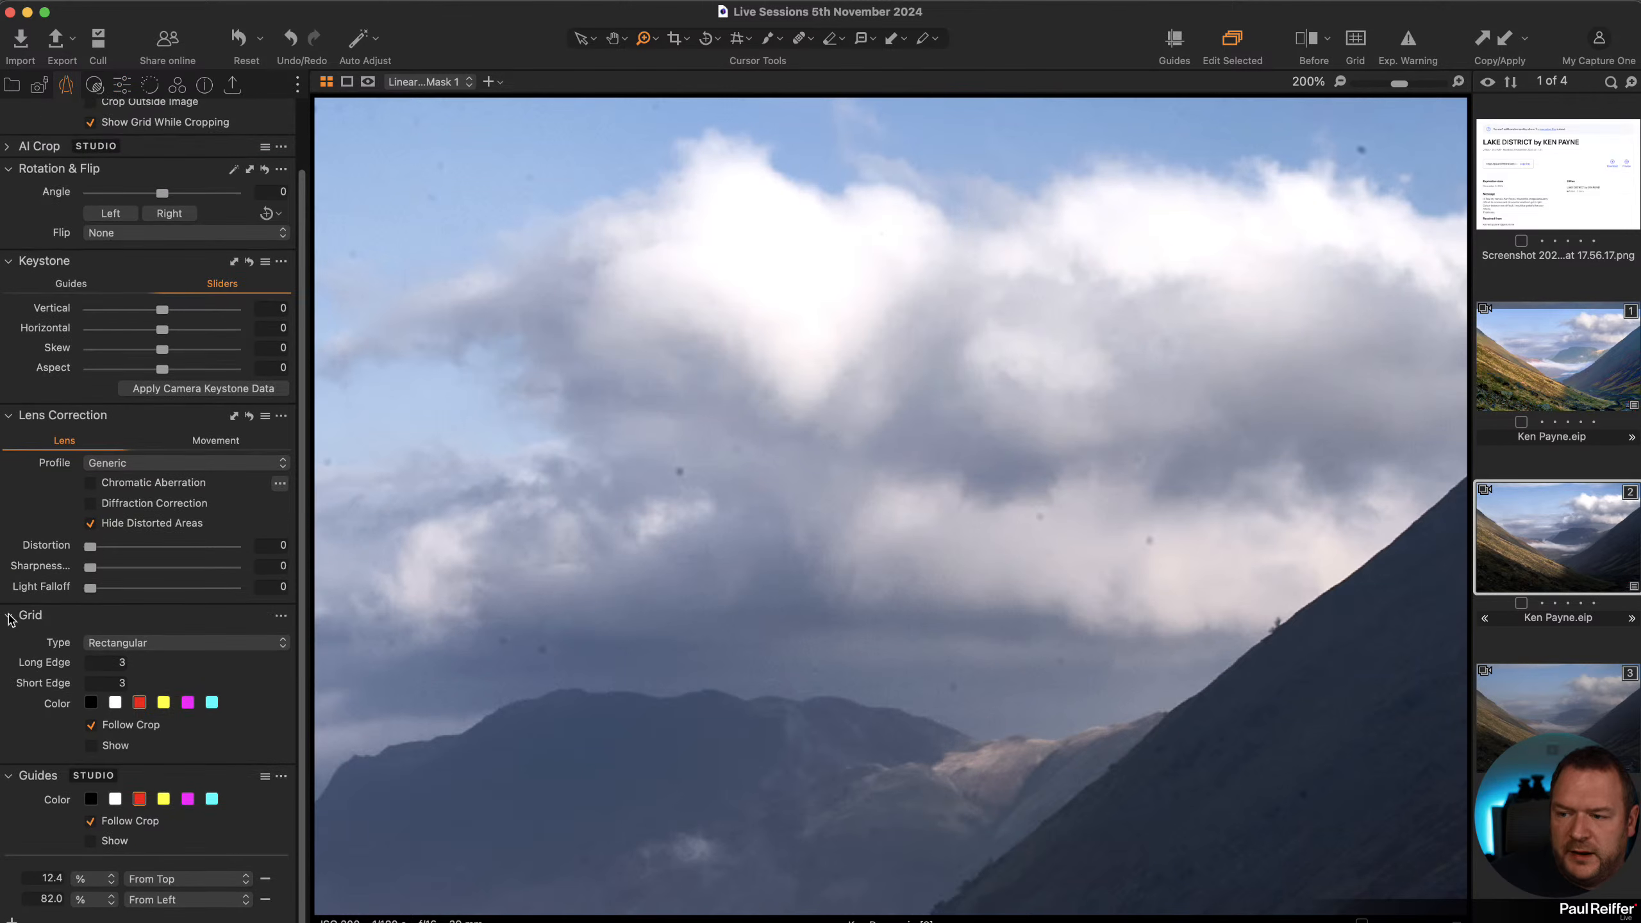
{"action": "scroll", "coordinate": [148, 245], "scroll_direction": "up", "scroll_amount": 3}
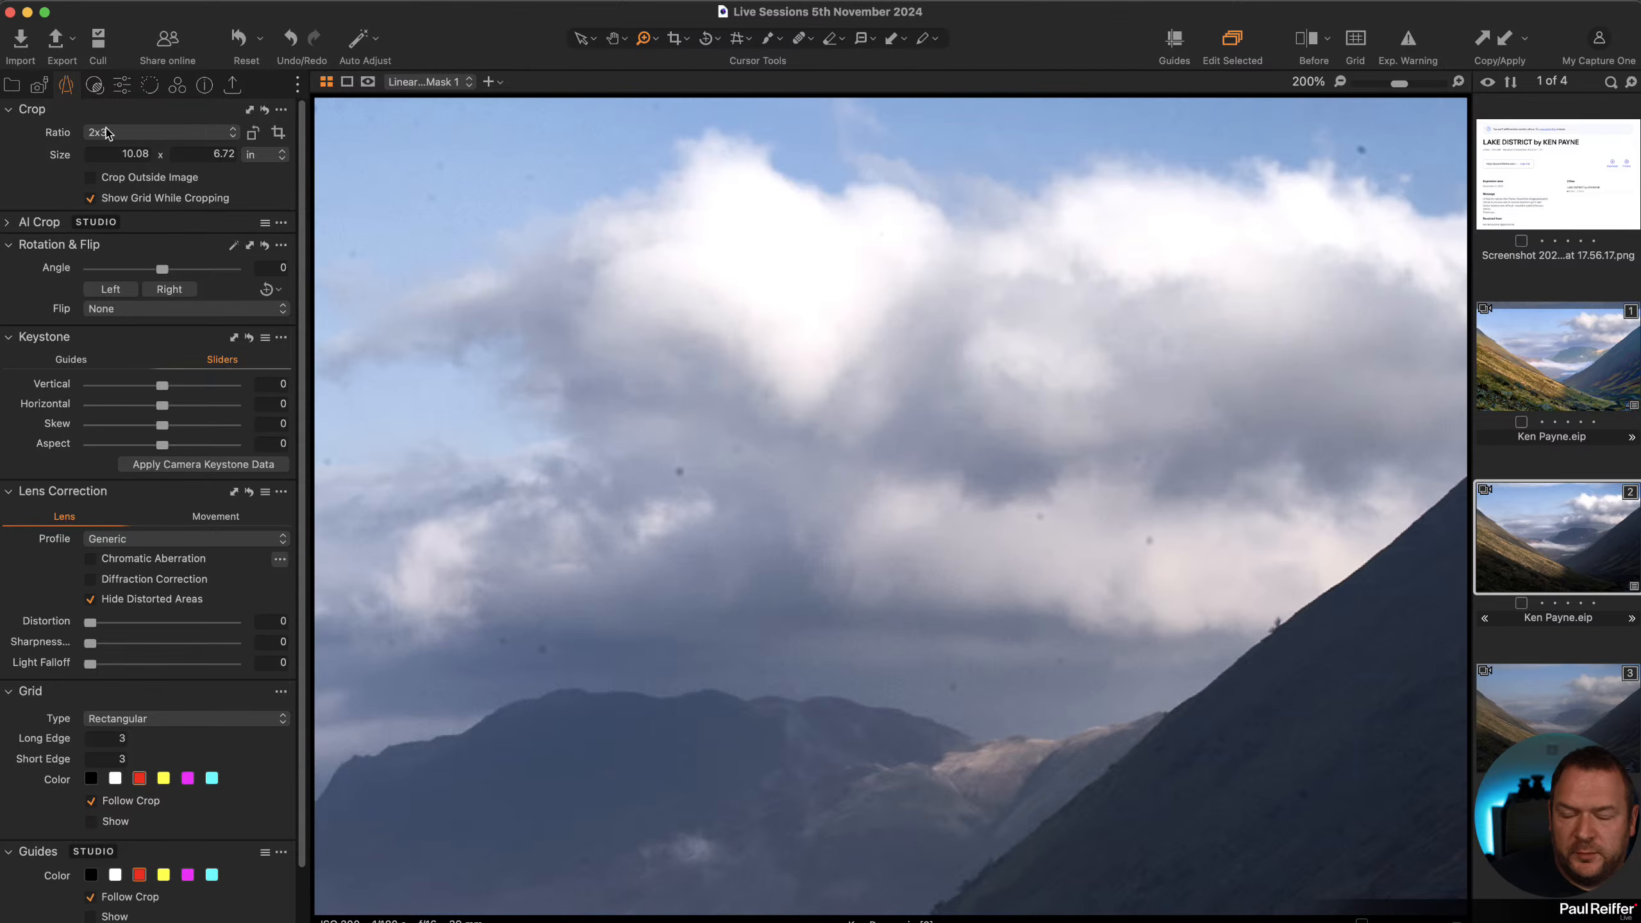
{"action": "scroll", "coordinate": [189, 424], "scroll_direction": "down", "scroll_amount": 3}
{"action": "scroll", "coordinate": [213, 285], "scroll_direction": "up", "scroll_amount": 3}
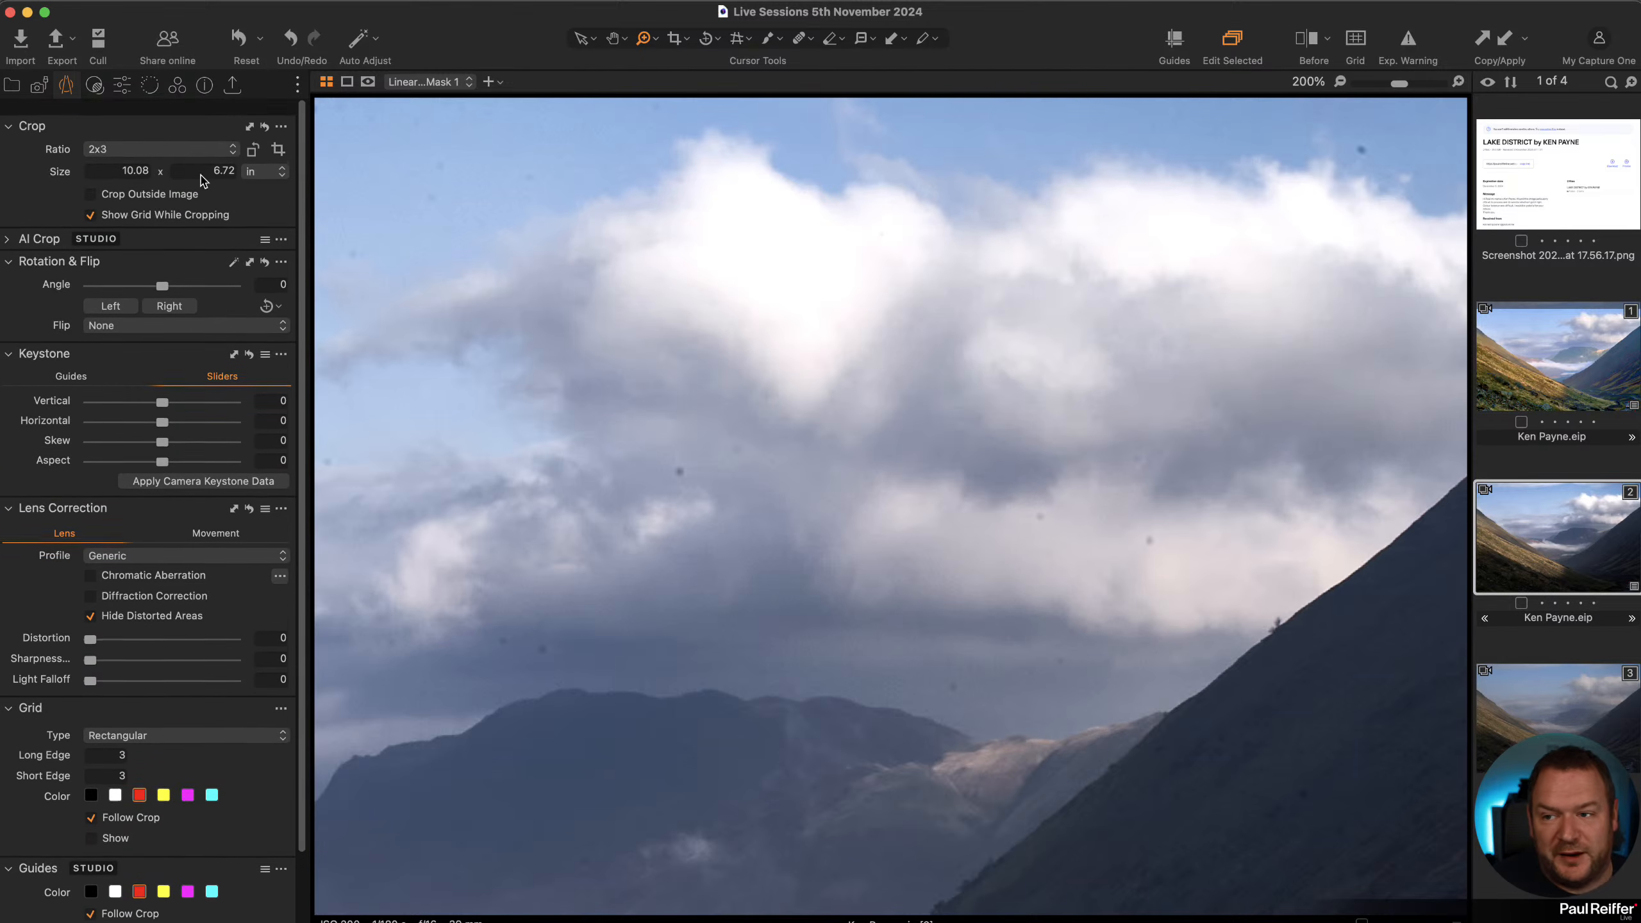
{"action": "right_click", "coordinate": [200, 108]}
{"action": "mouse_move", "coordinate": [238, 124]}
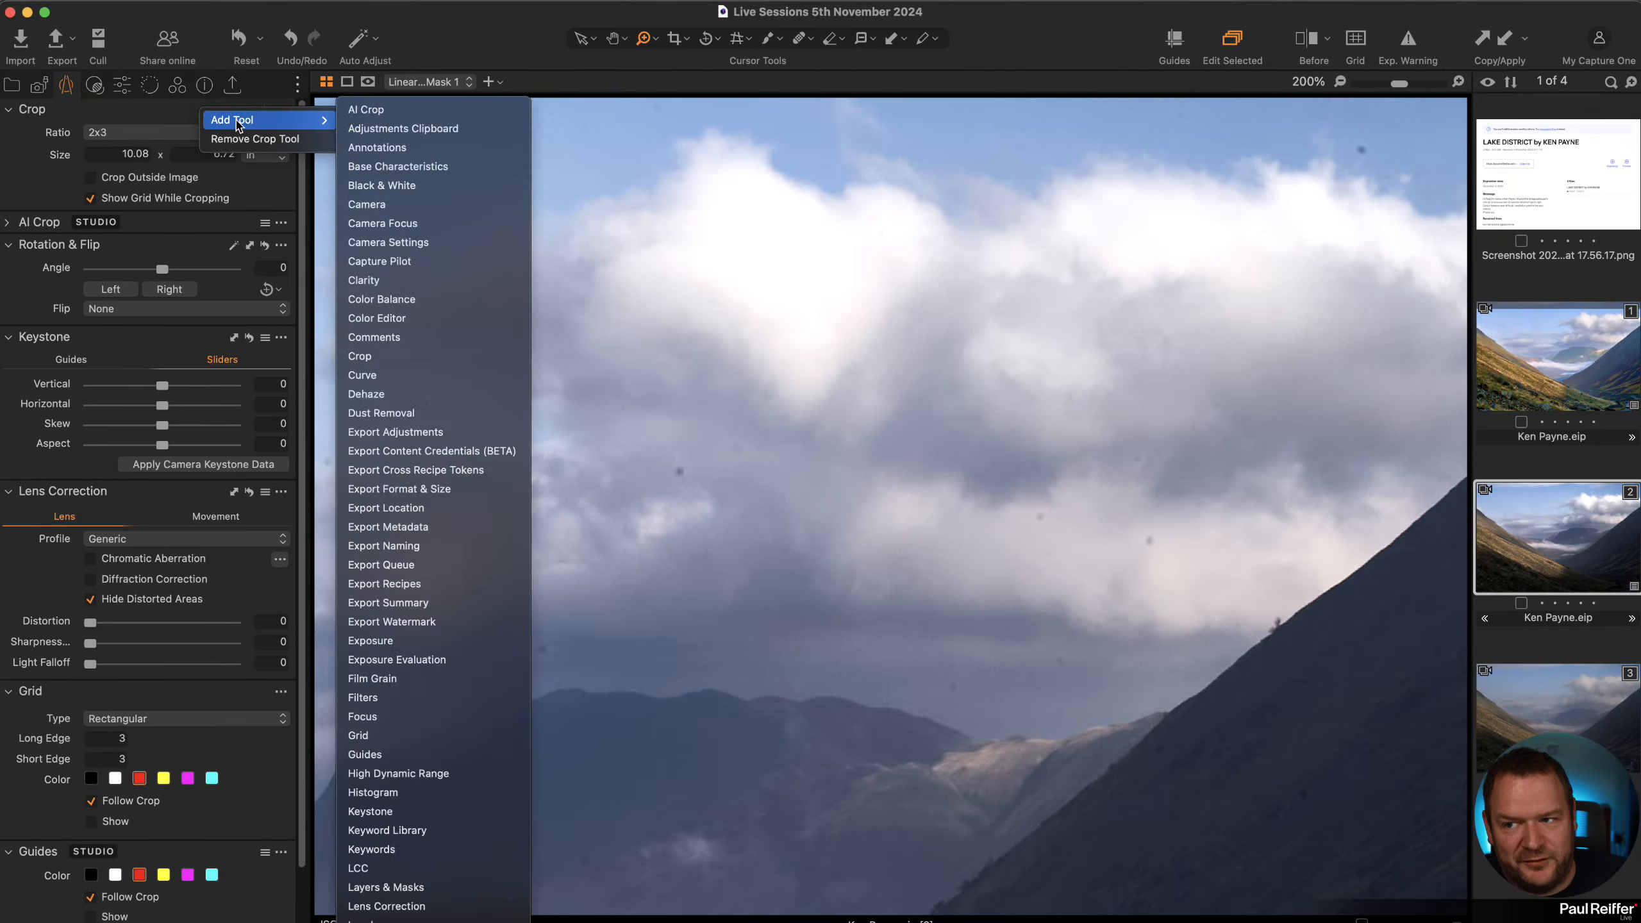
{"action": "left_click", "coordinate": [445, 413]}
{"action": "scroll", "coordinate": [131, 443], "scroll_direction": "down", "scroll_amount": 3}
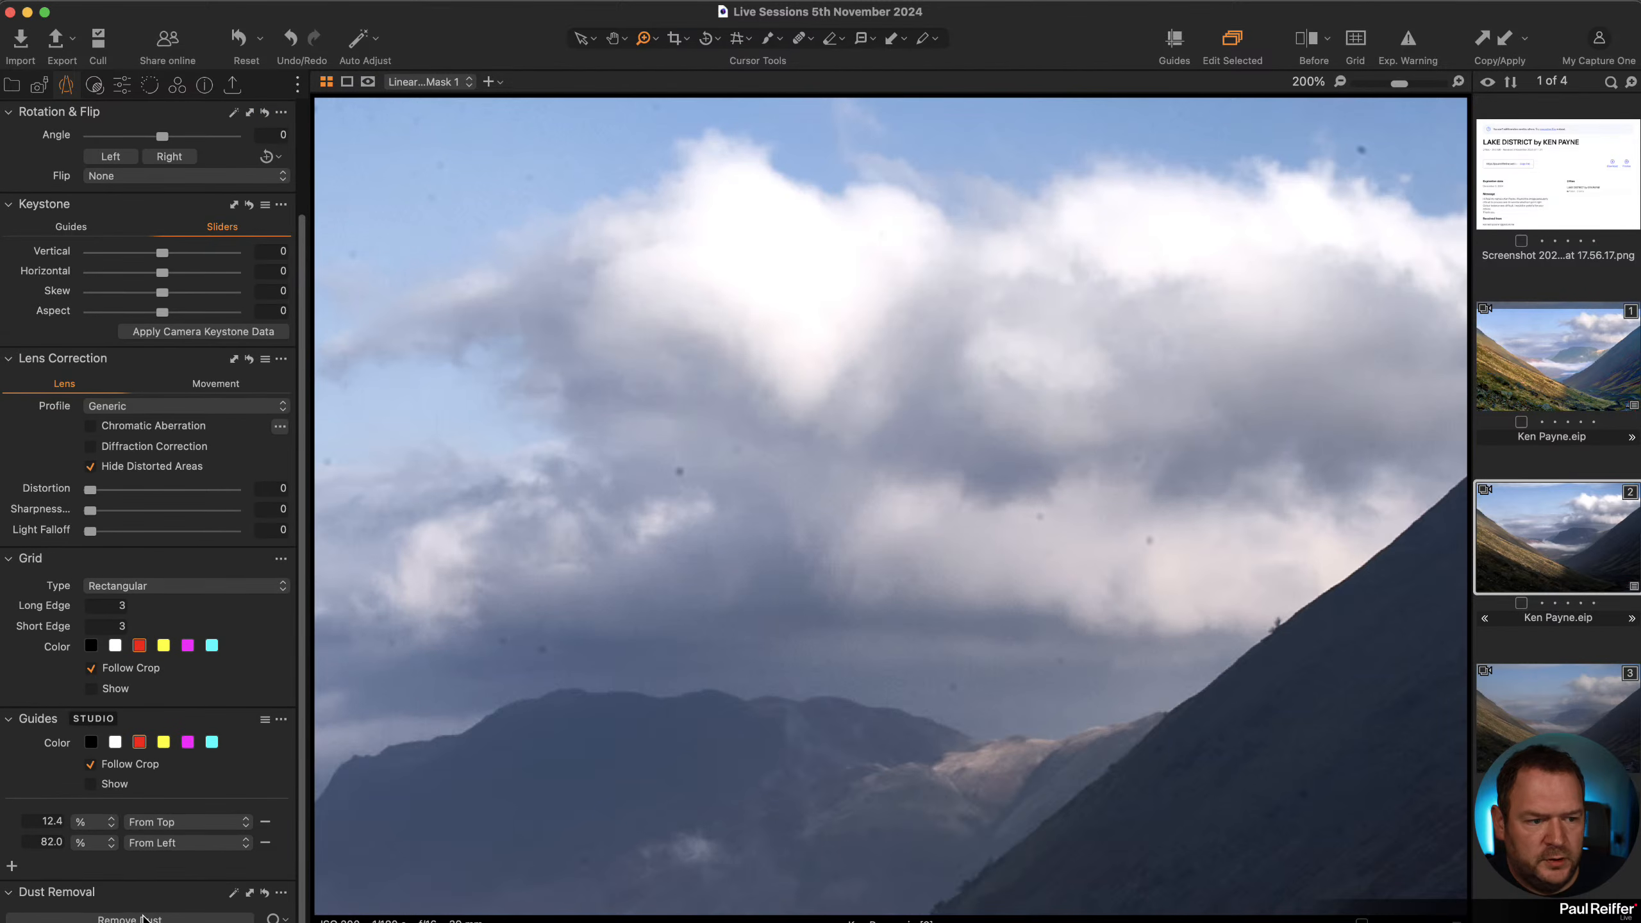
{"action": "left_click", "coordinate": [144, 918]}
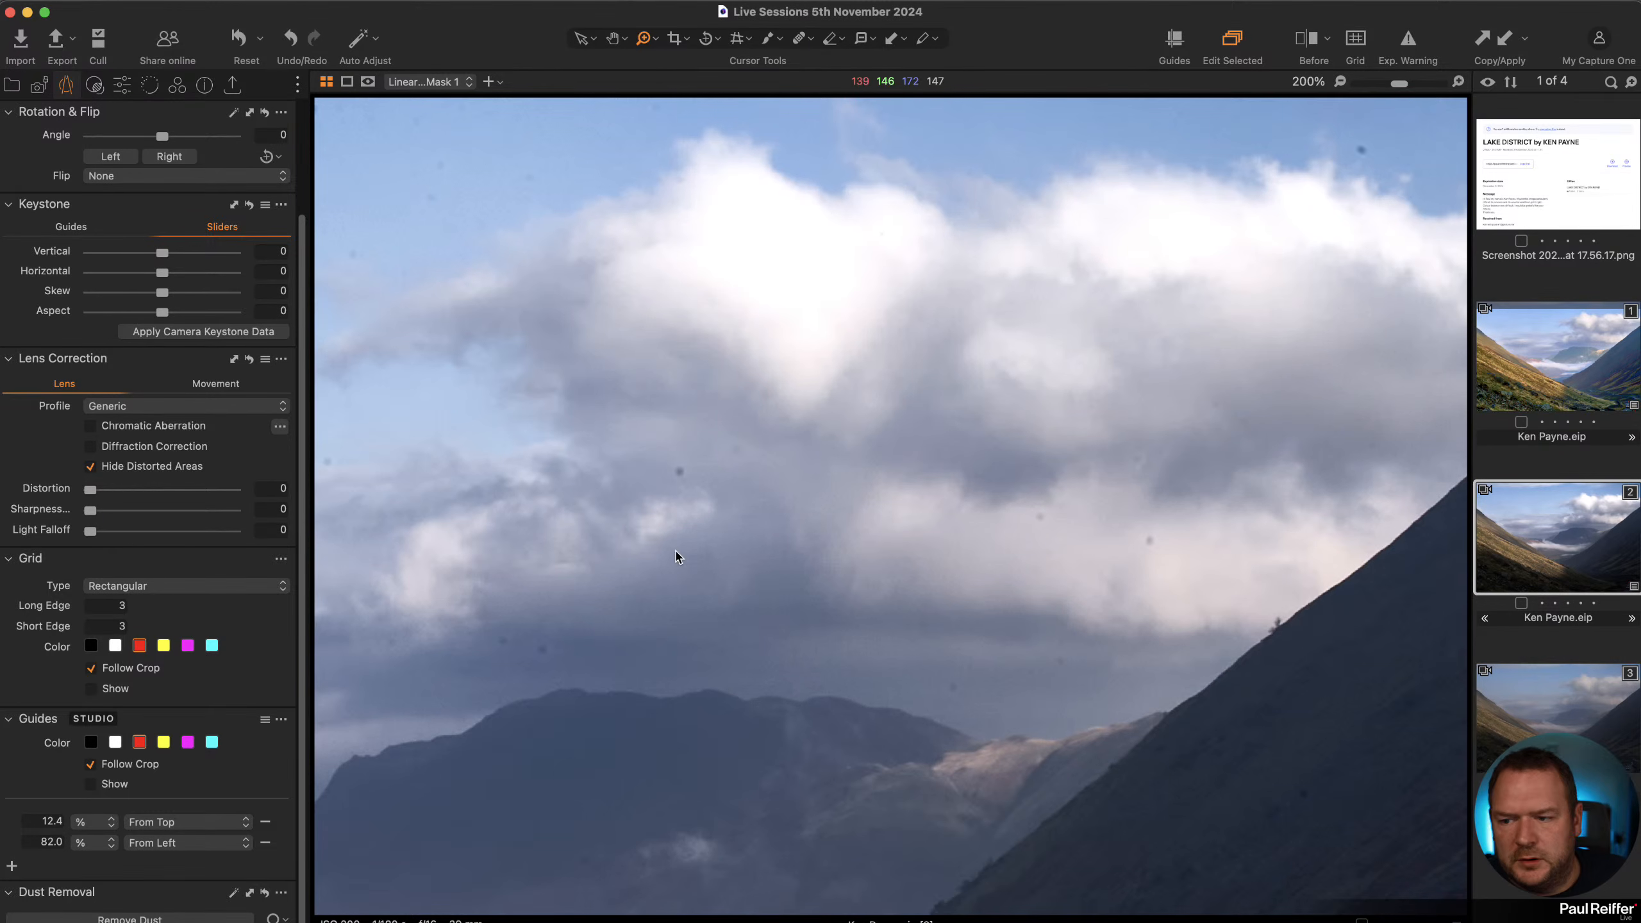
{"action": "left_click", "coordinate": [206, 918]}
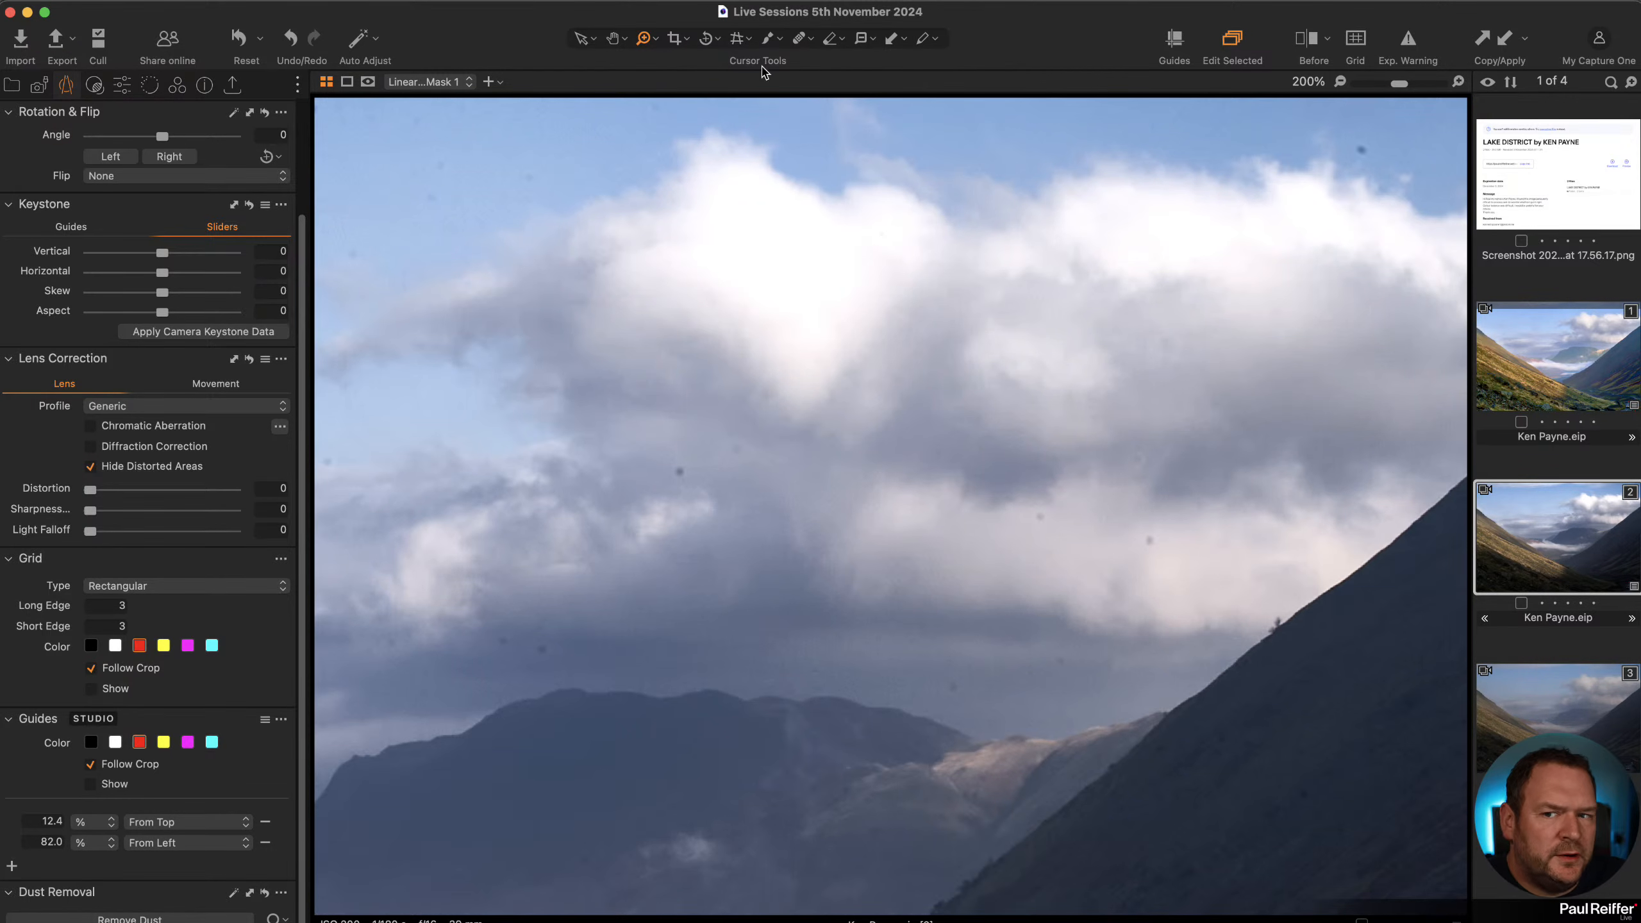
Switch to the Heal brush, shrink it to size 21, and heal the dust spot near the sky's upper edge.
{"action": "left_click", "coordinate": [799, 41]}
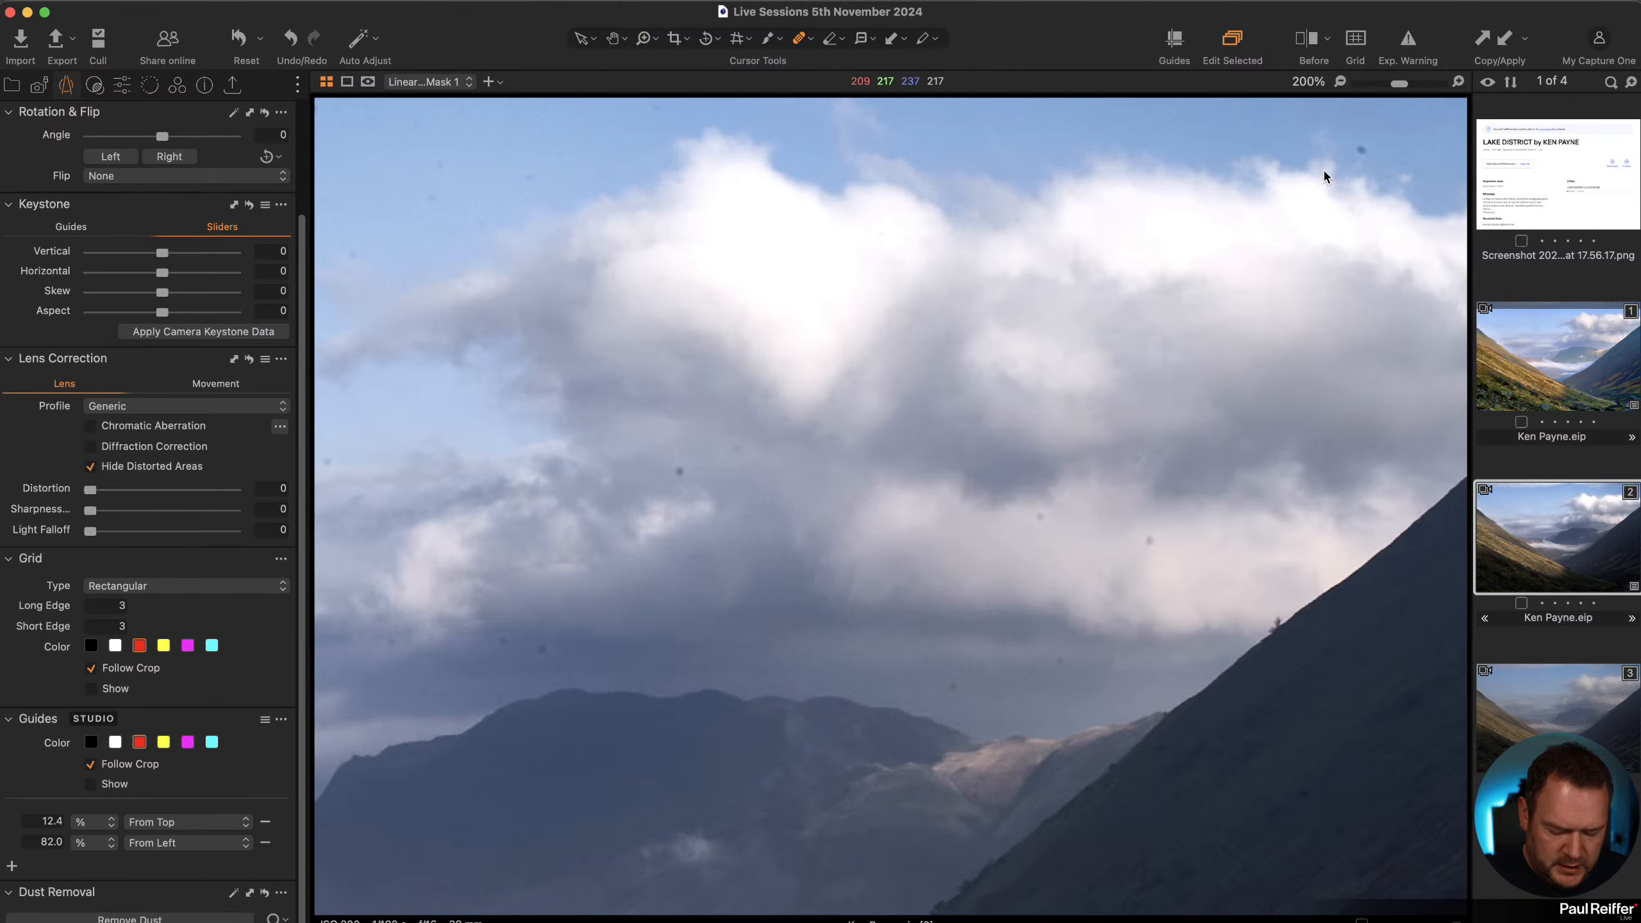
{"action": "key", "text": "["}
{"action": "key", "text": "["}
{"action": "key", "text": "["}
{"action": "key", "text": "["}
{"action": "key", "text": "["}
{"action": "key", "text": "["}
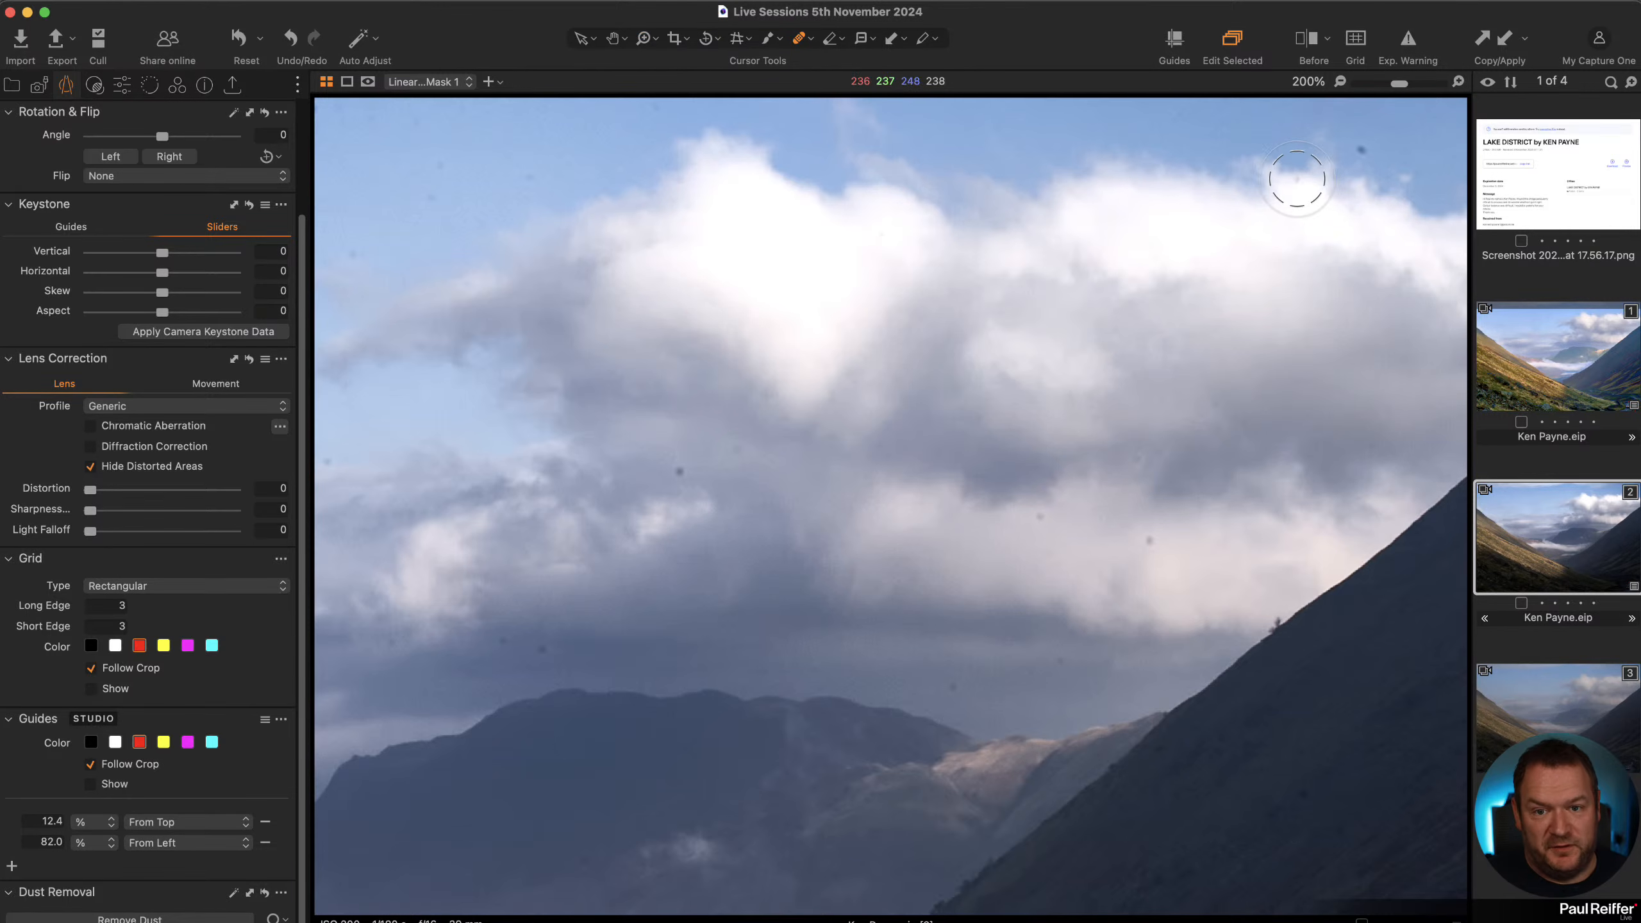
{"action": "right_click", "coordinate": [1292, 179]}
{"action": "left_click_drag", "start_coordinate": [1292, 178], "coordinate": [1288, 178]}
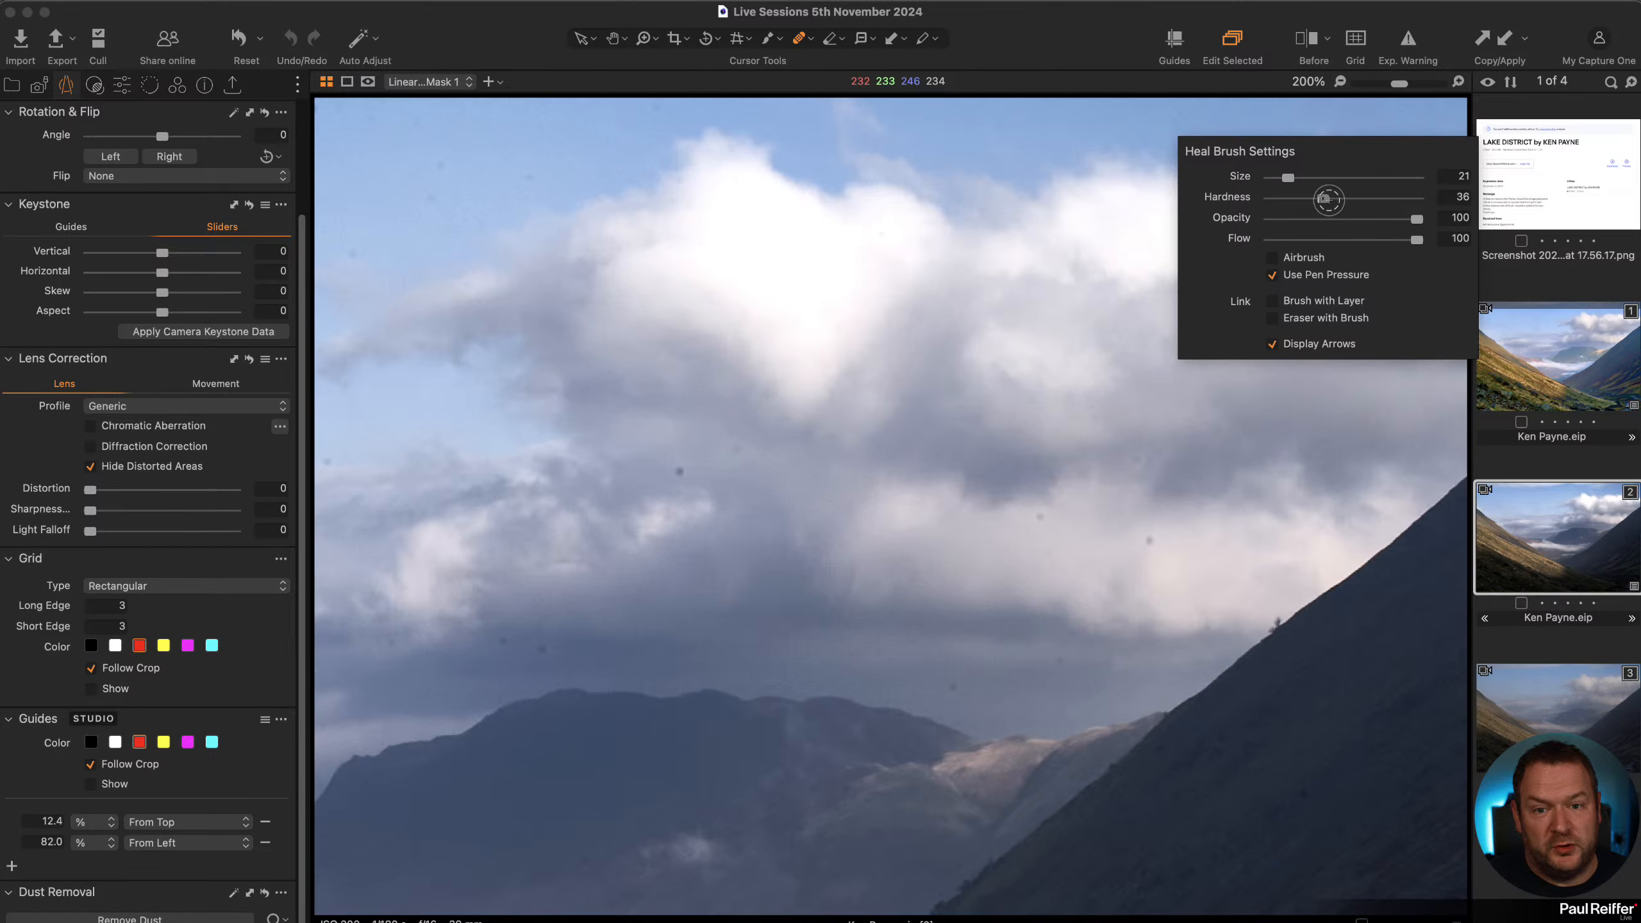
{"action": "left_click", "coordinate": [1359, 154]}
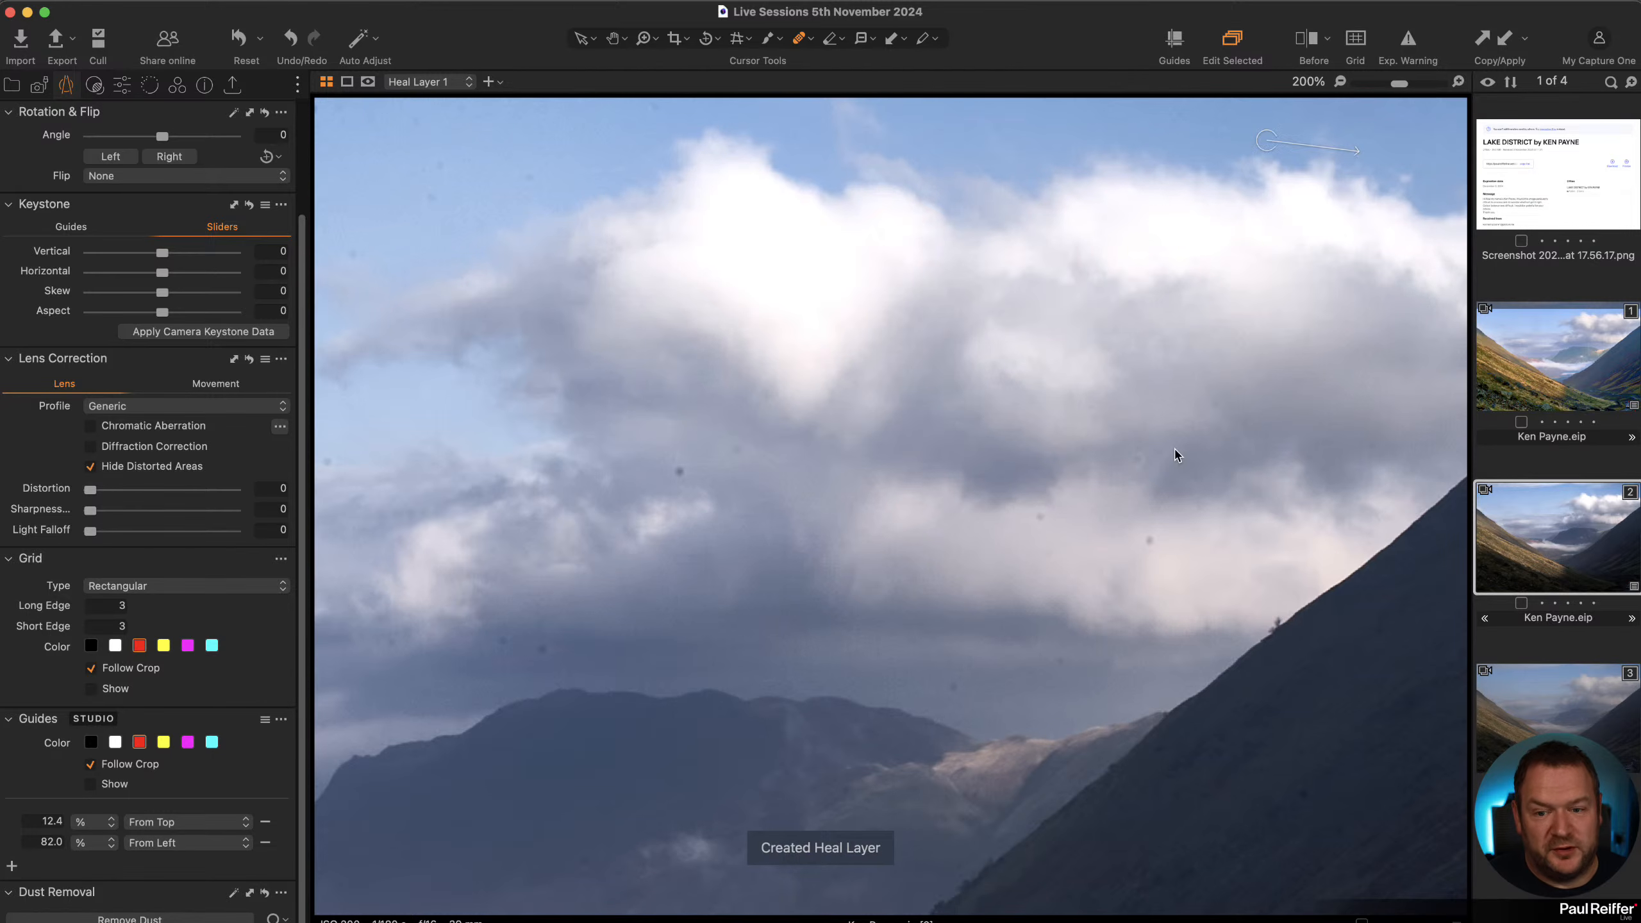
Heal the remaining dark dust spots scattered across the clouds and sky with the Heal brush.
{"action": "left_click", "coordinate": [1149, 537]}
{"action": "left_click", "coordinate": [1036, 517]}
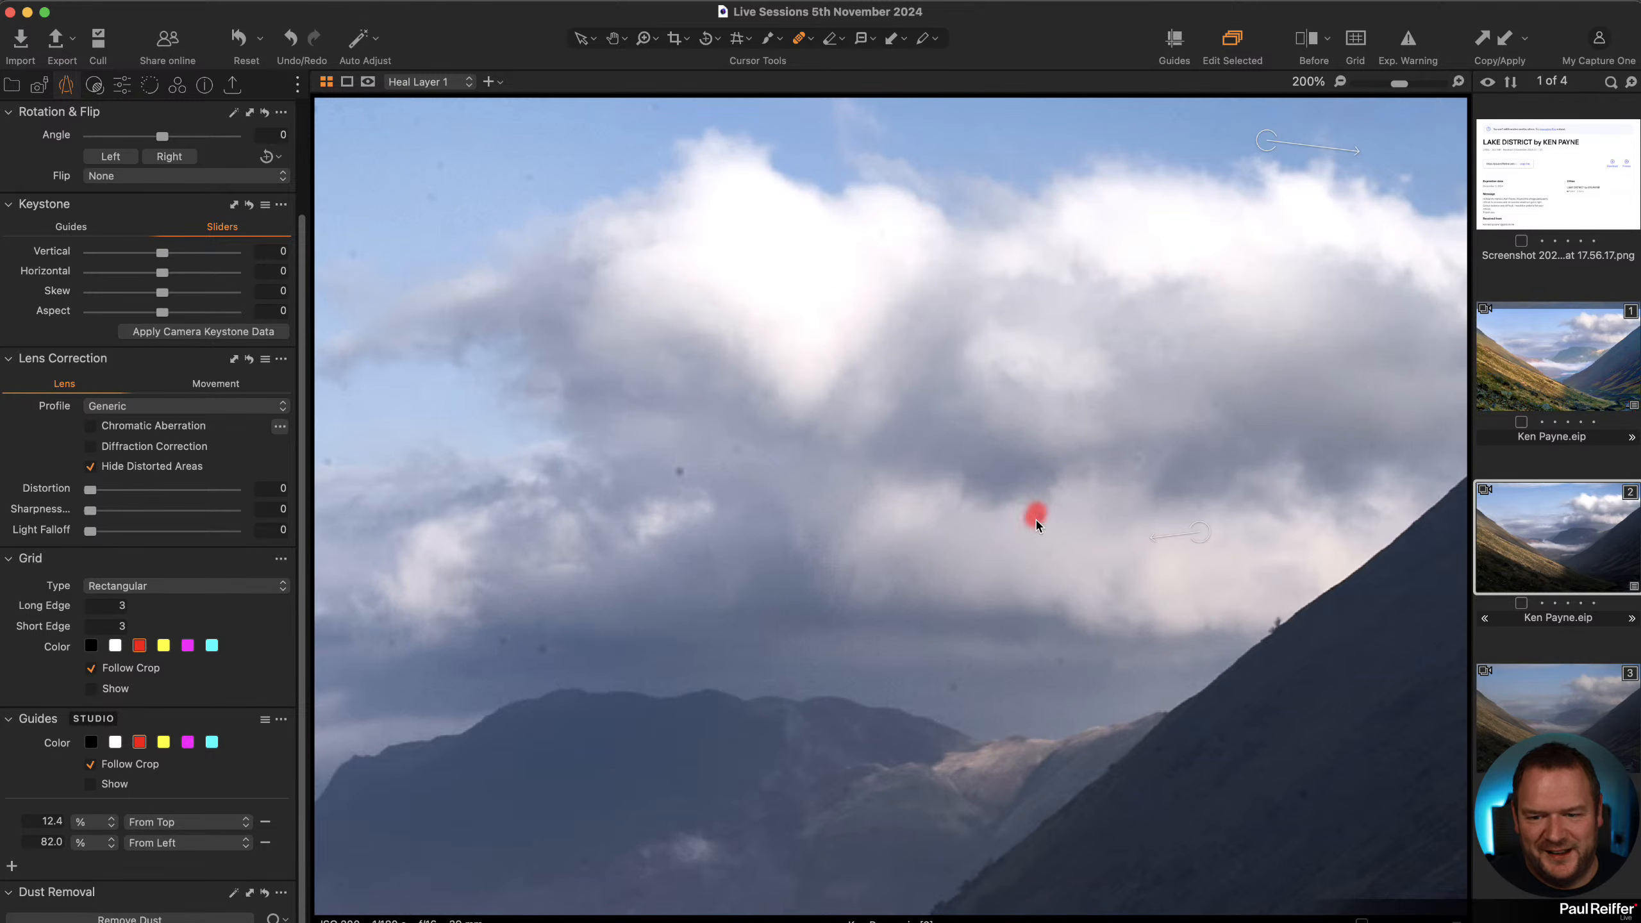
{"action": "left_click", "coordinate": [1057, 664]}
{"action": "left_click", "coordinate": [950, 688]}
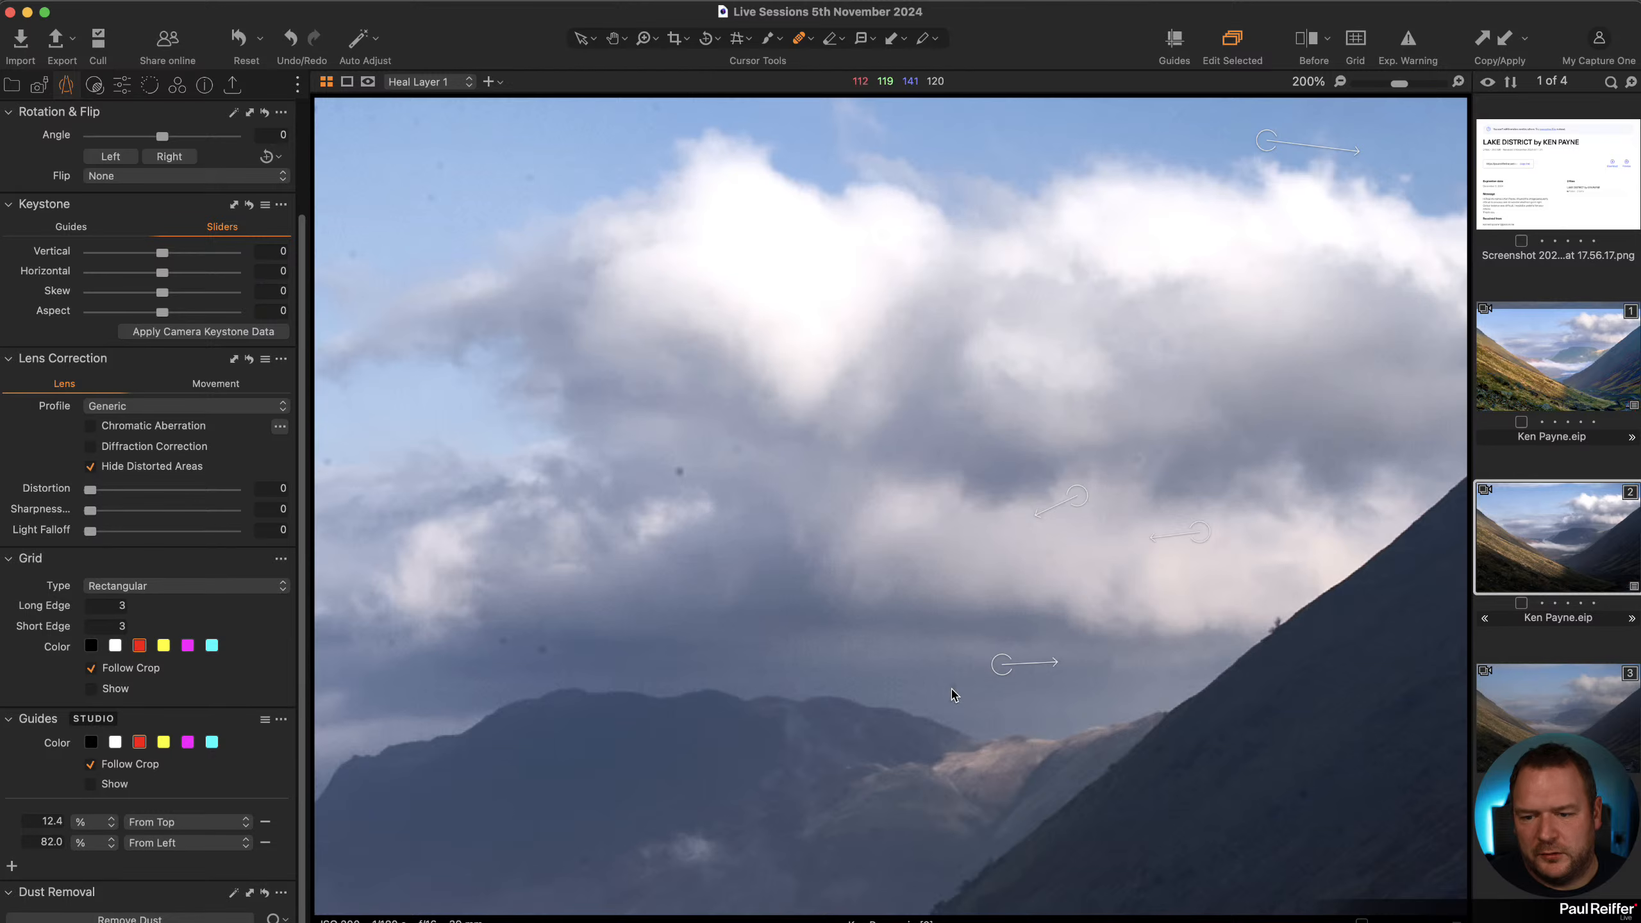
{"action": "left_click", "coordinate": [678, 469]}
{"action": "left_click", "coordinate": [737, 452]}
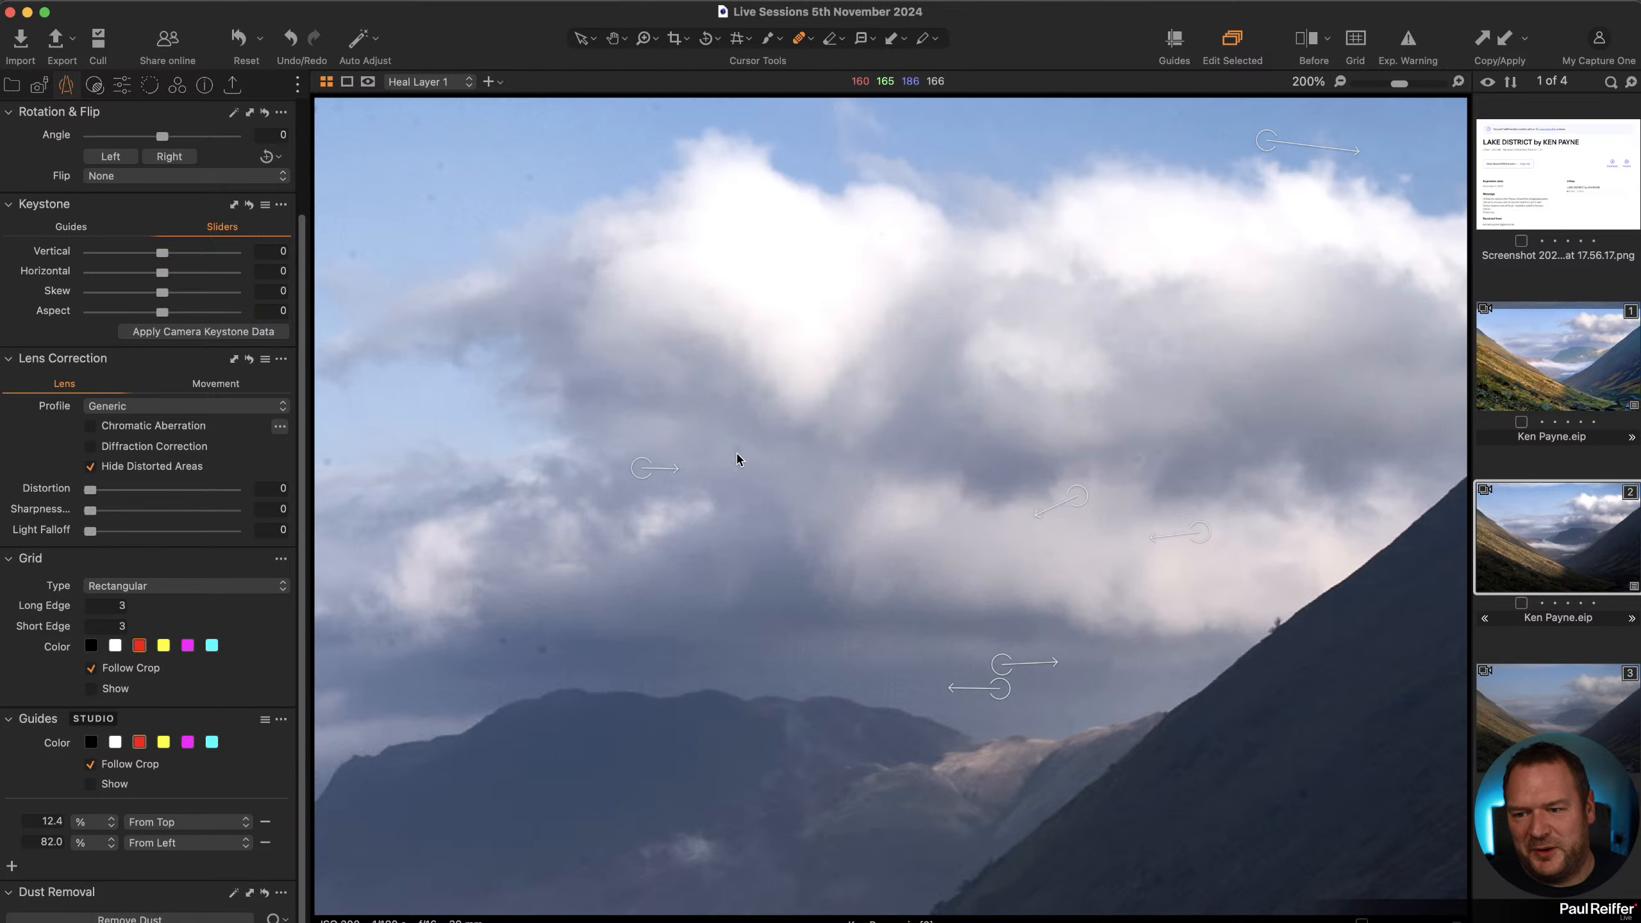
{"action": "left_click", "coordinate": [763, 391]}
{"action": "left_click", "coordinate": [530, 178]}
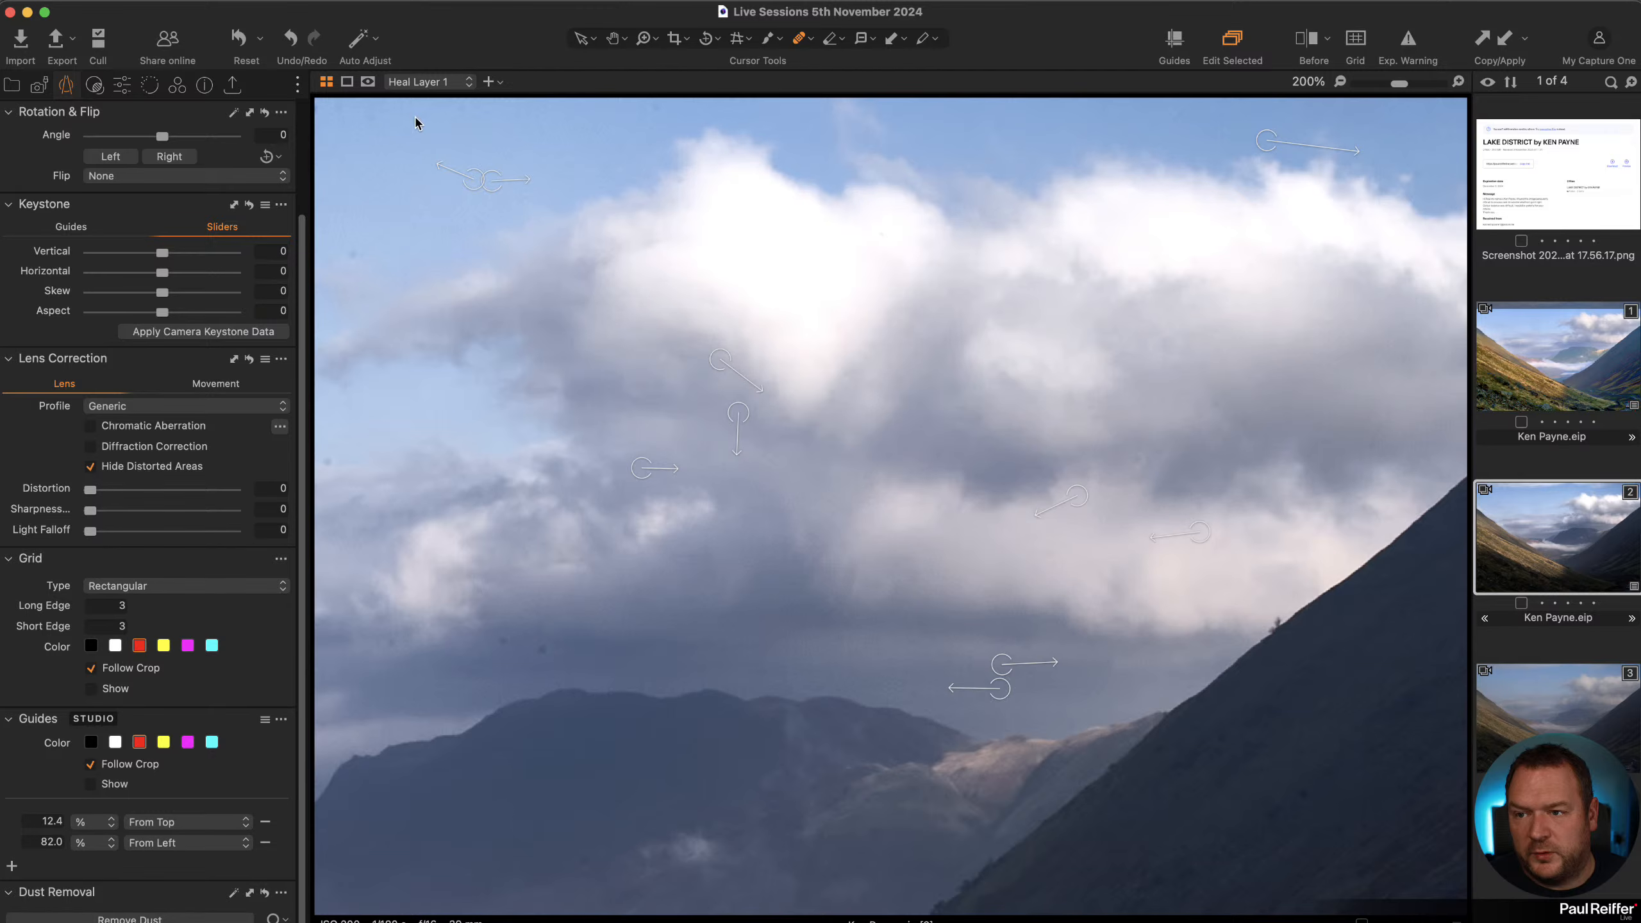
{"action": "left_click", "coordinate": [409, 169]}
{"action": "left_click", "coordinate": [543, 654]}
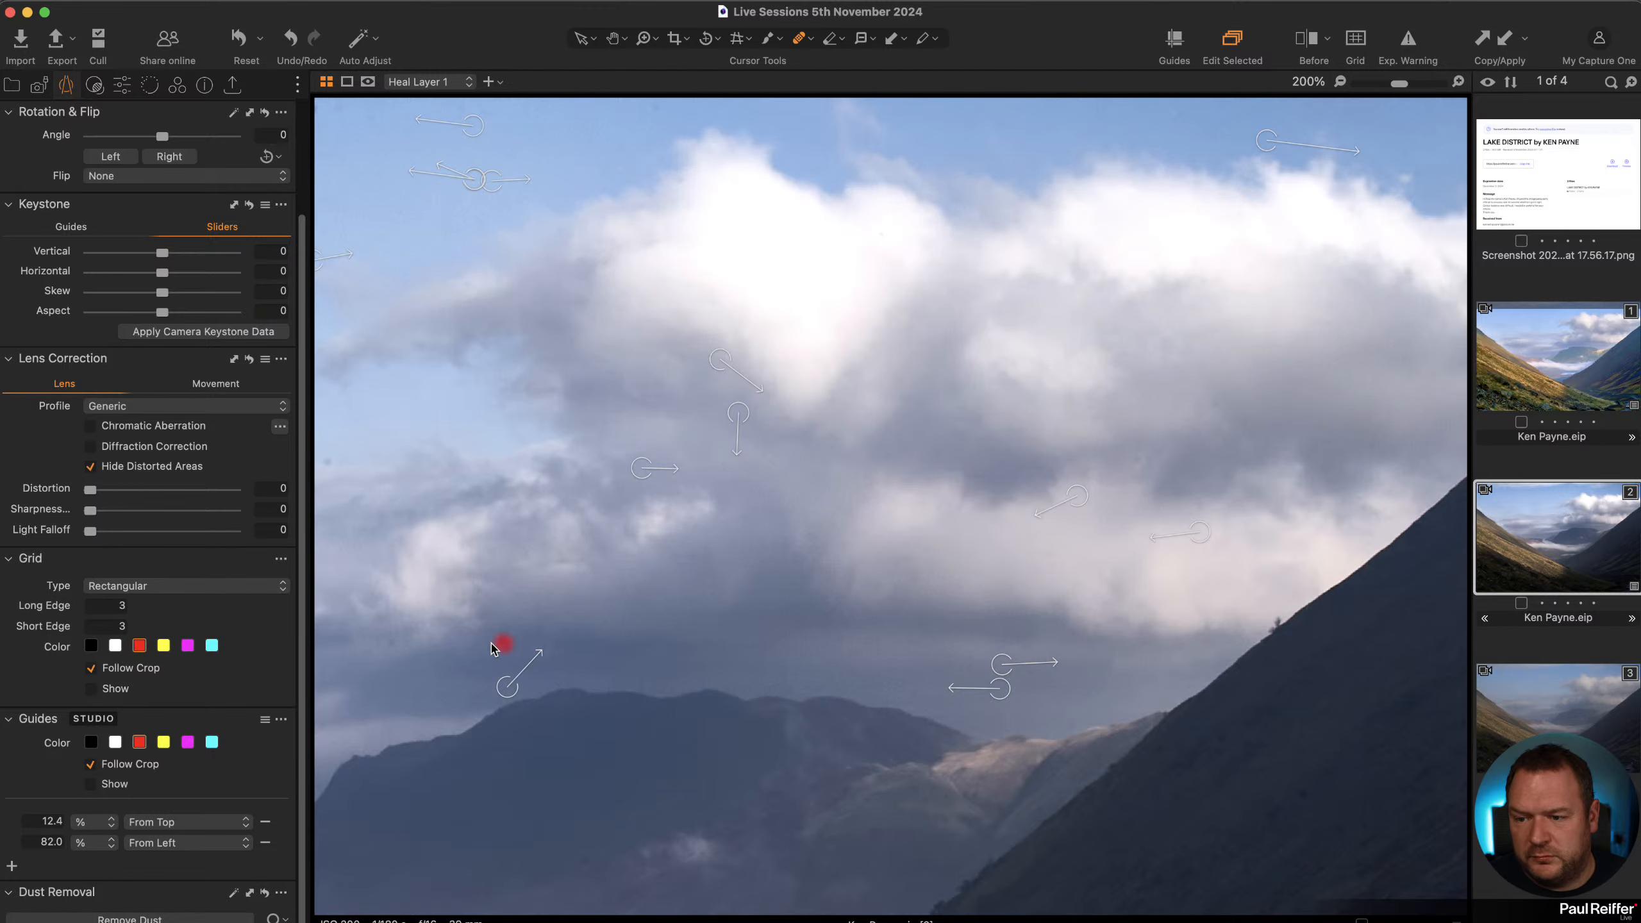
{"action": "left_click", "coordinate": [396, 647]}
{"action": "left_click", "coordinate": [583, 865]}
{"action": "left_click", "coordinate": [1307, 796]}
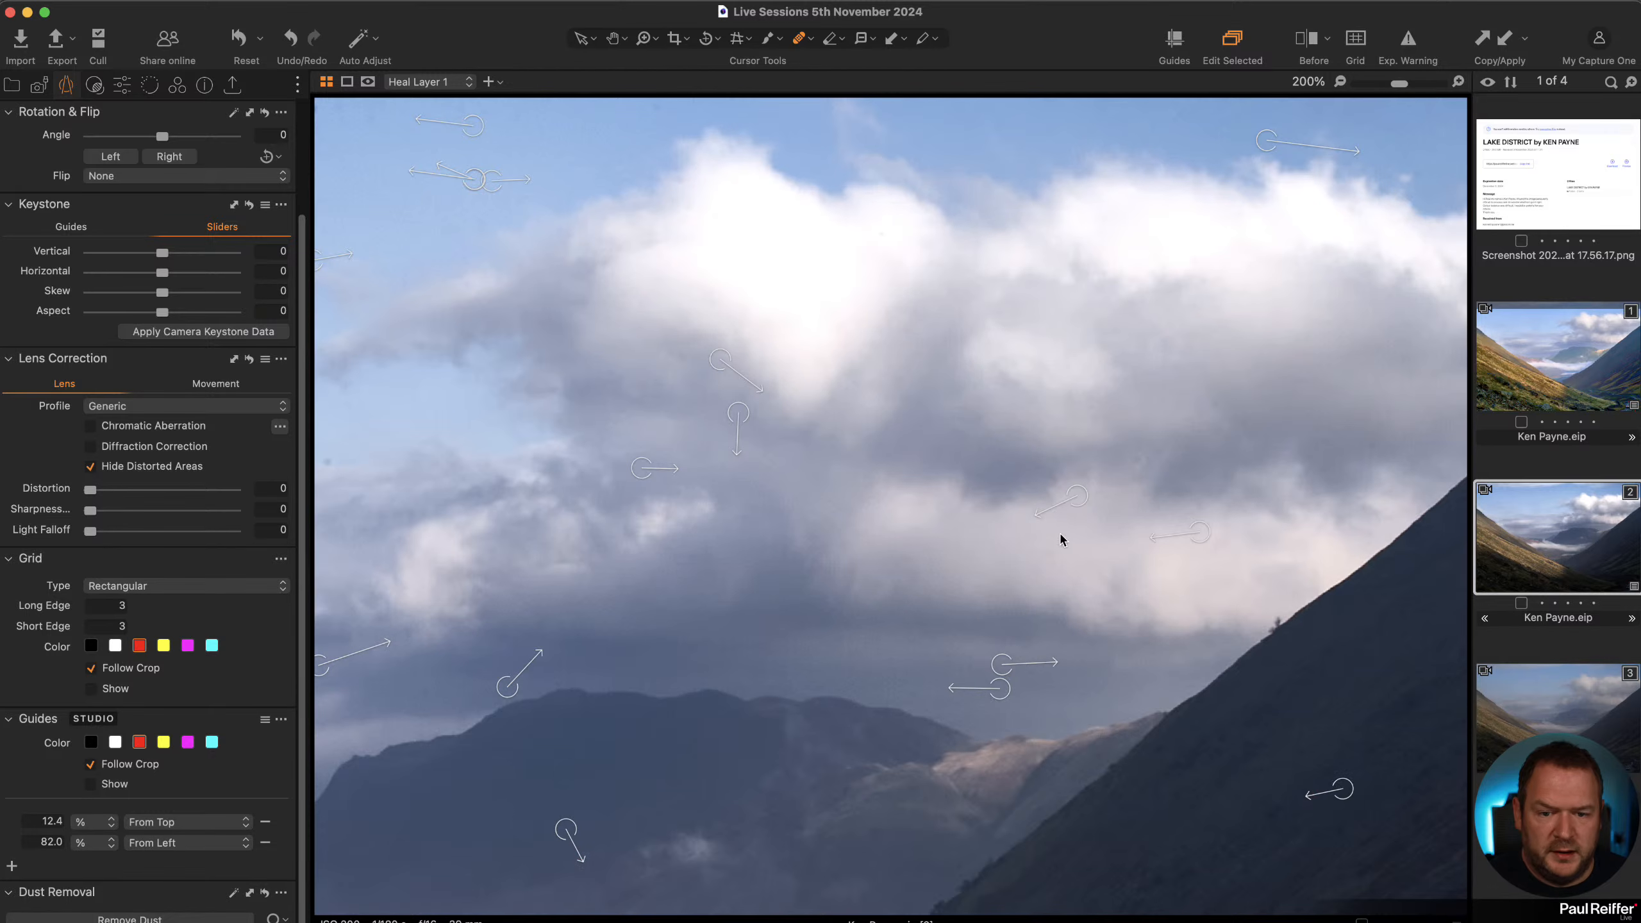
Inspect the upper-left sky at 200% for remaining dust spots, then return to the full image.
{"action": "key", "text": "z"}
{"action": "double_click", "coordinate": [1162, 520]}
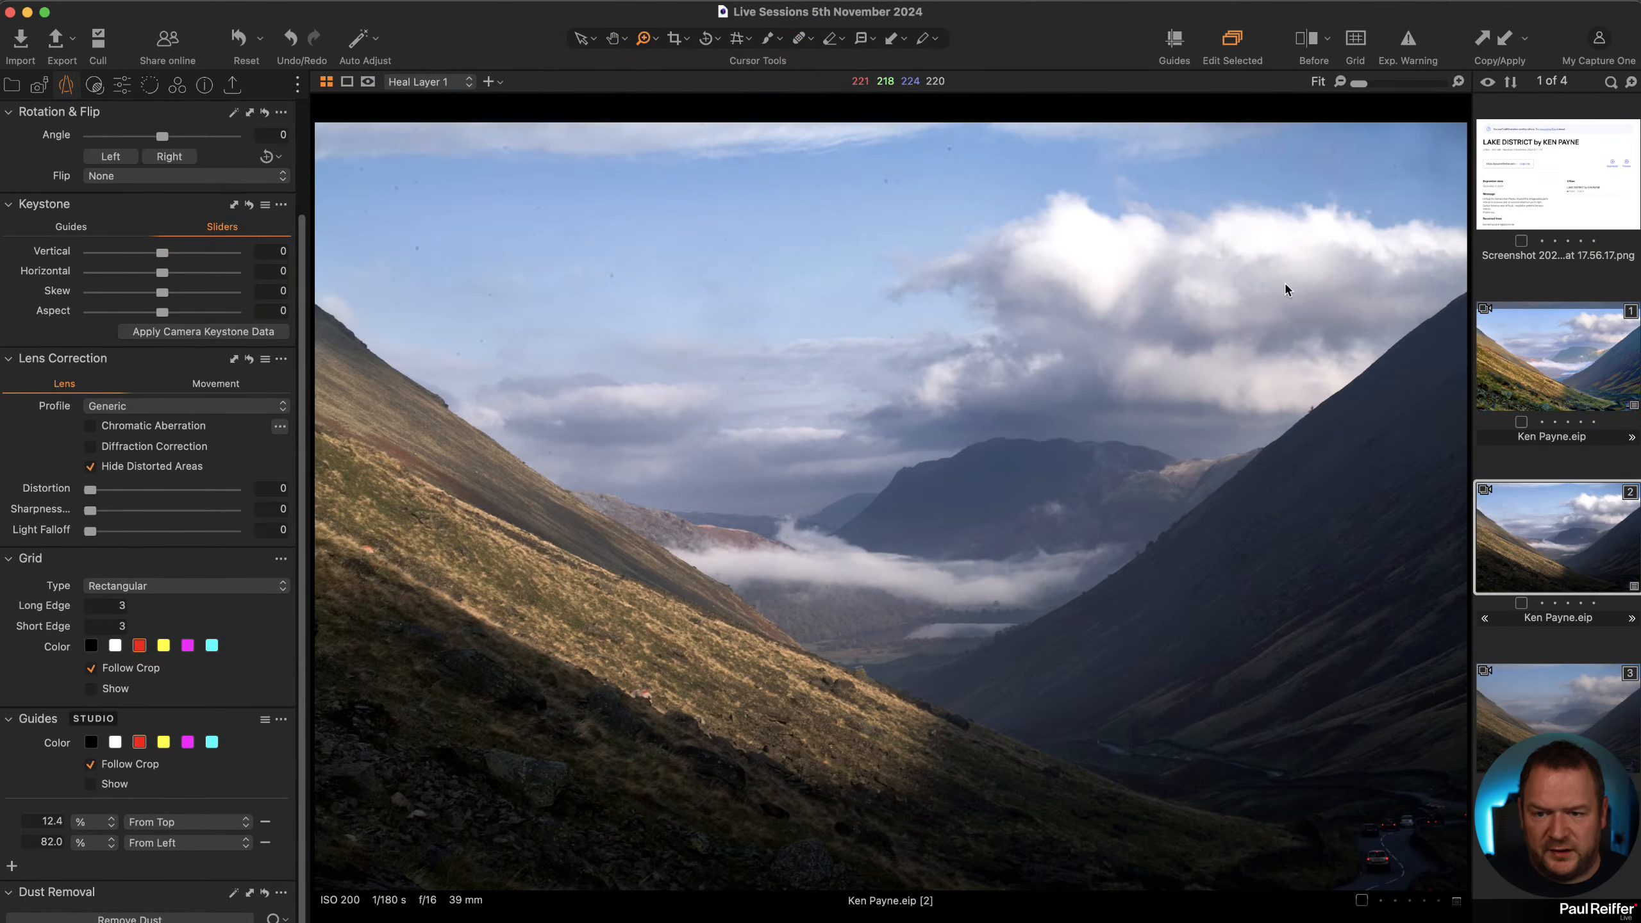
{"action": "left_click", "coordinate": [916, 373]}
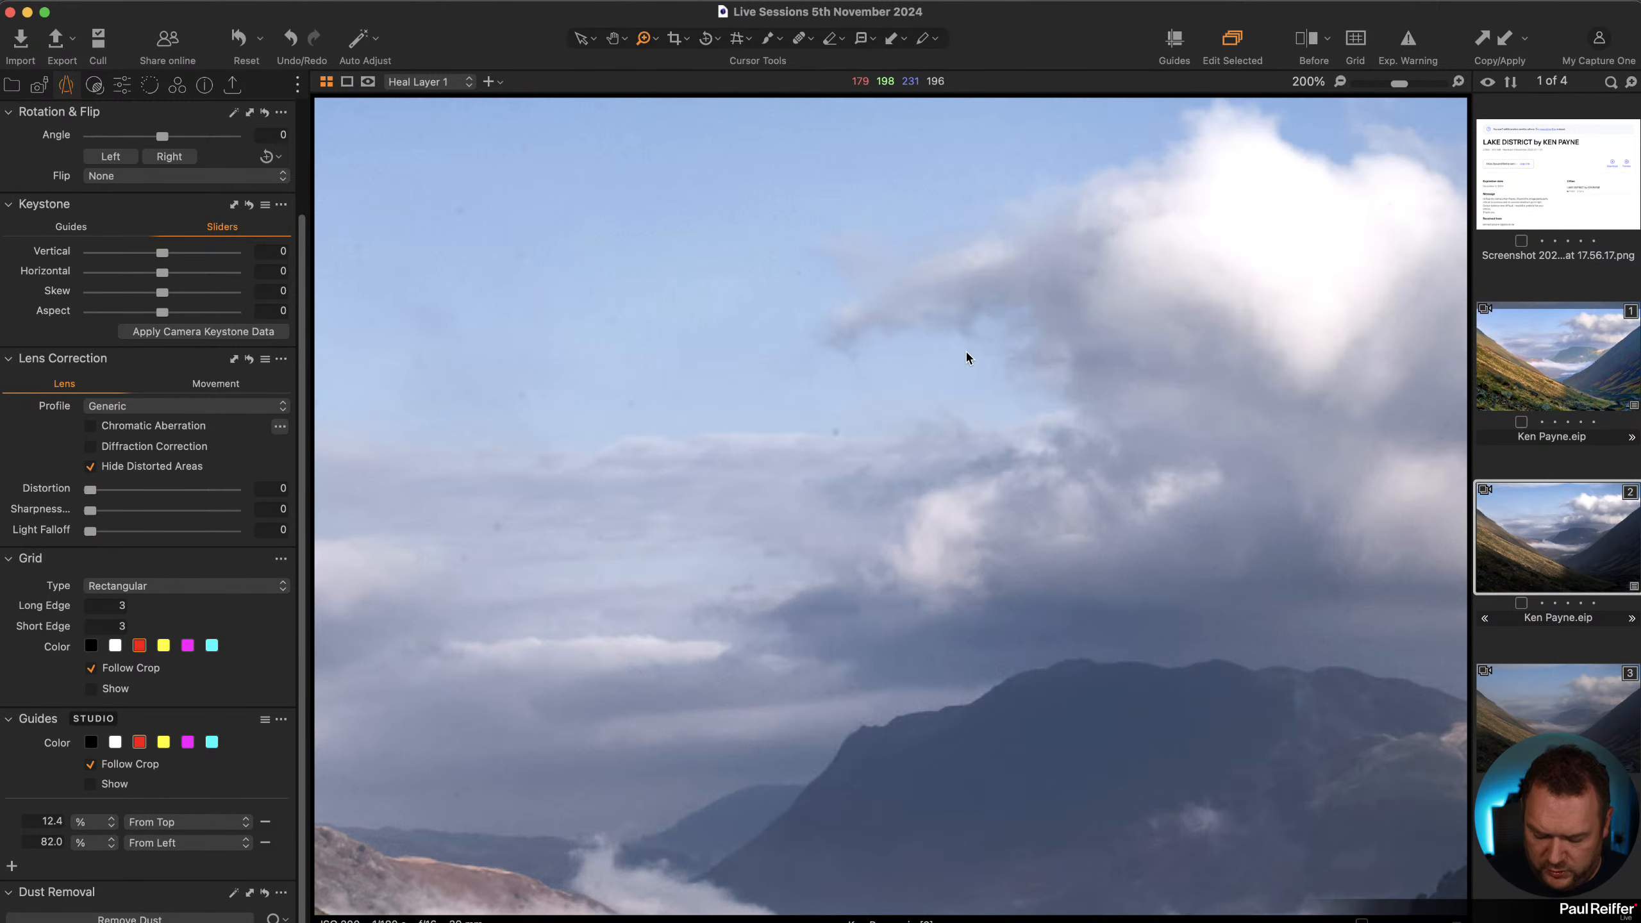
{"action": "key", "text": "shift+i"}
{"action": "key", "text": "q"}
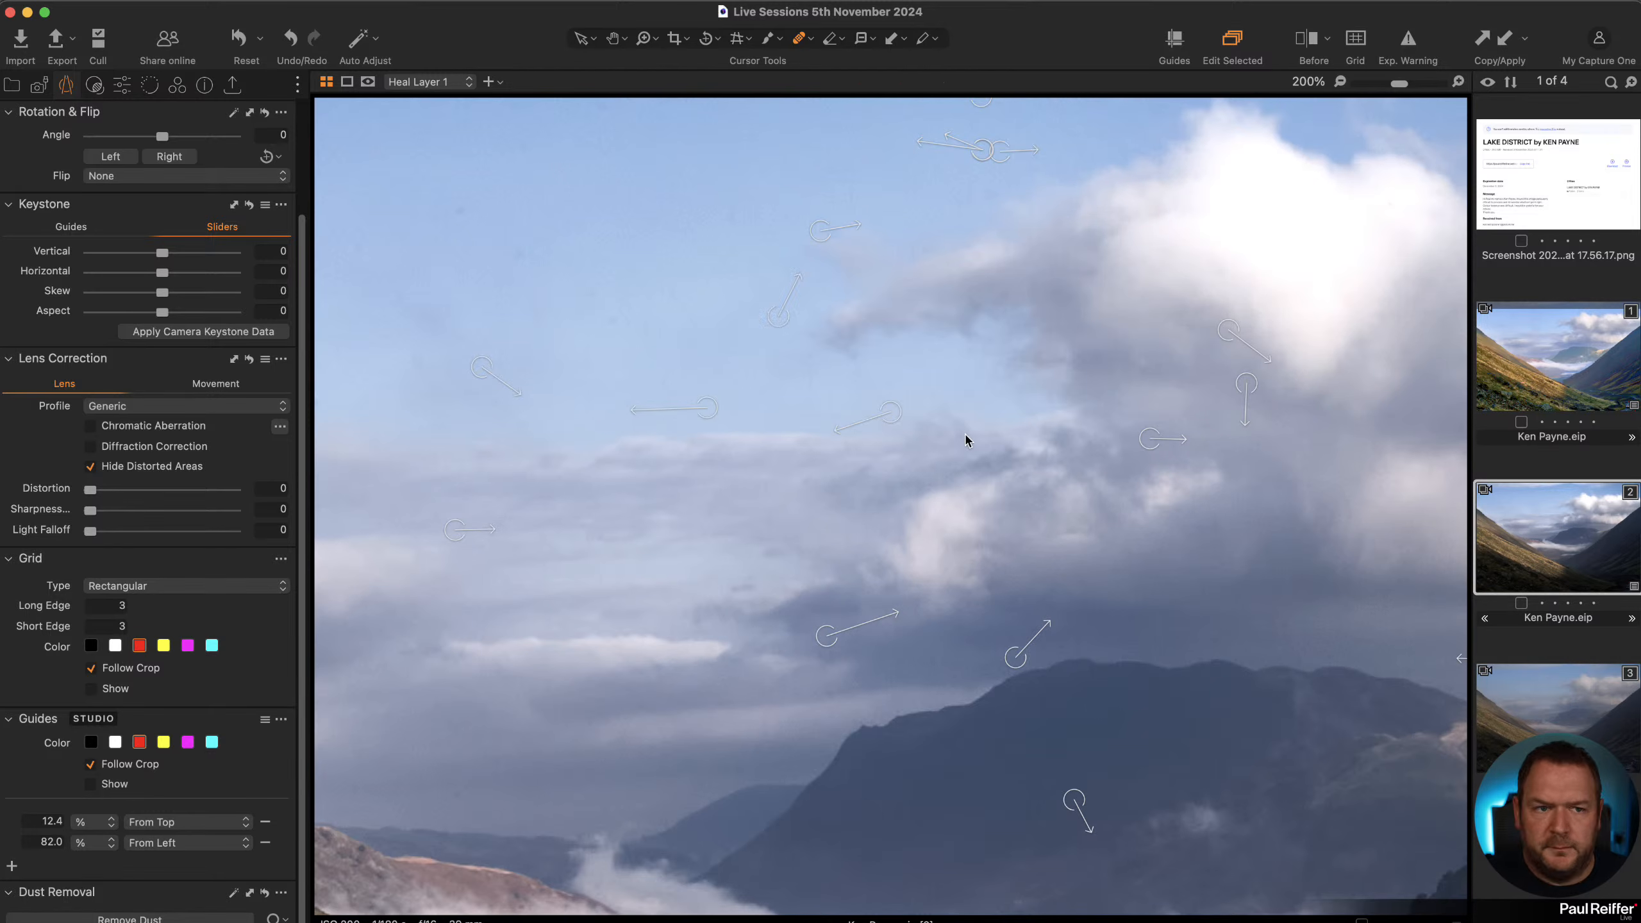
{"action": "key", "text": "h"}
{"action": "double_click", "coordinate": [916, 462]}
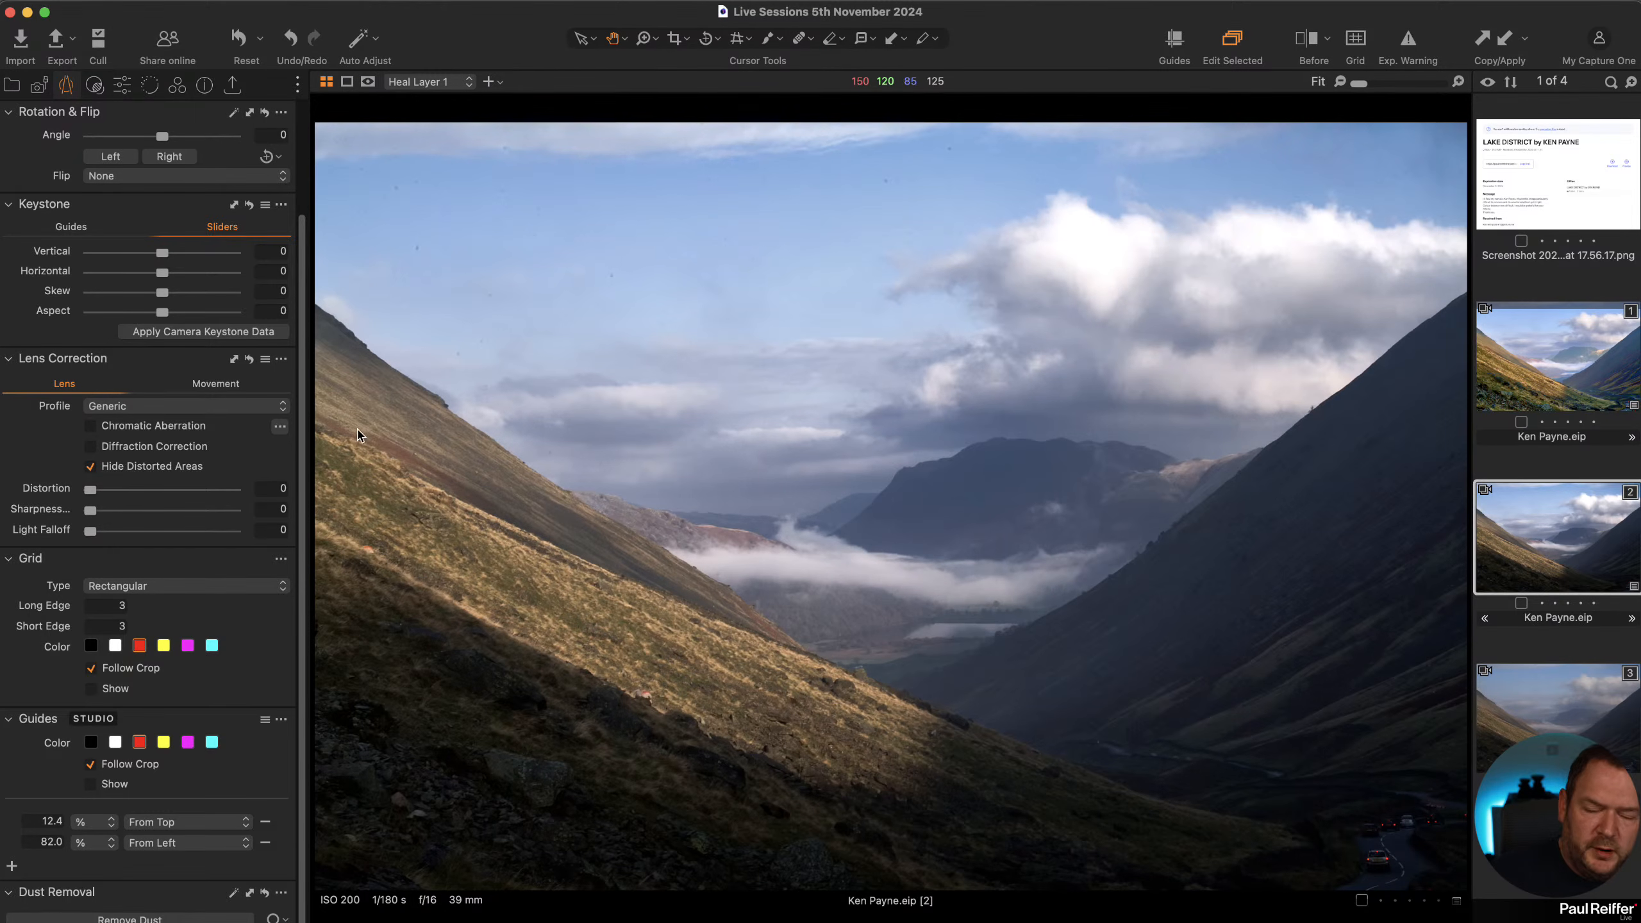
Select the Image Layer, raise its Saturation to 11, and set white balance to 5414 K with tint 16.5.
{"action": "left_click", "coordinate": [122, 86]}
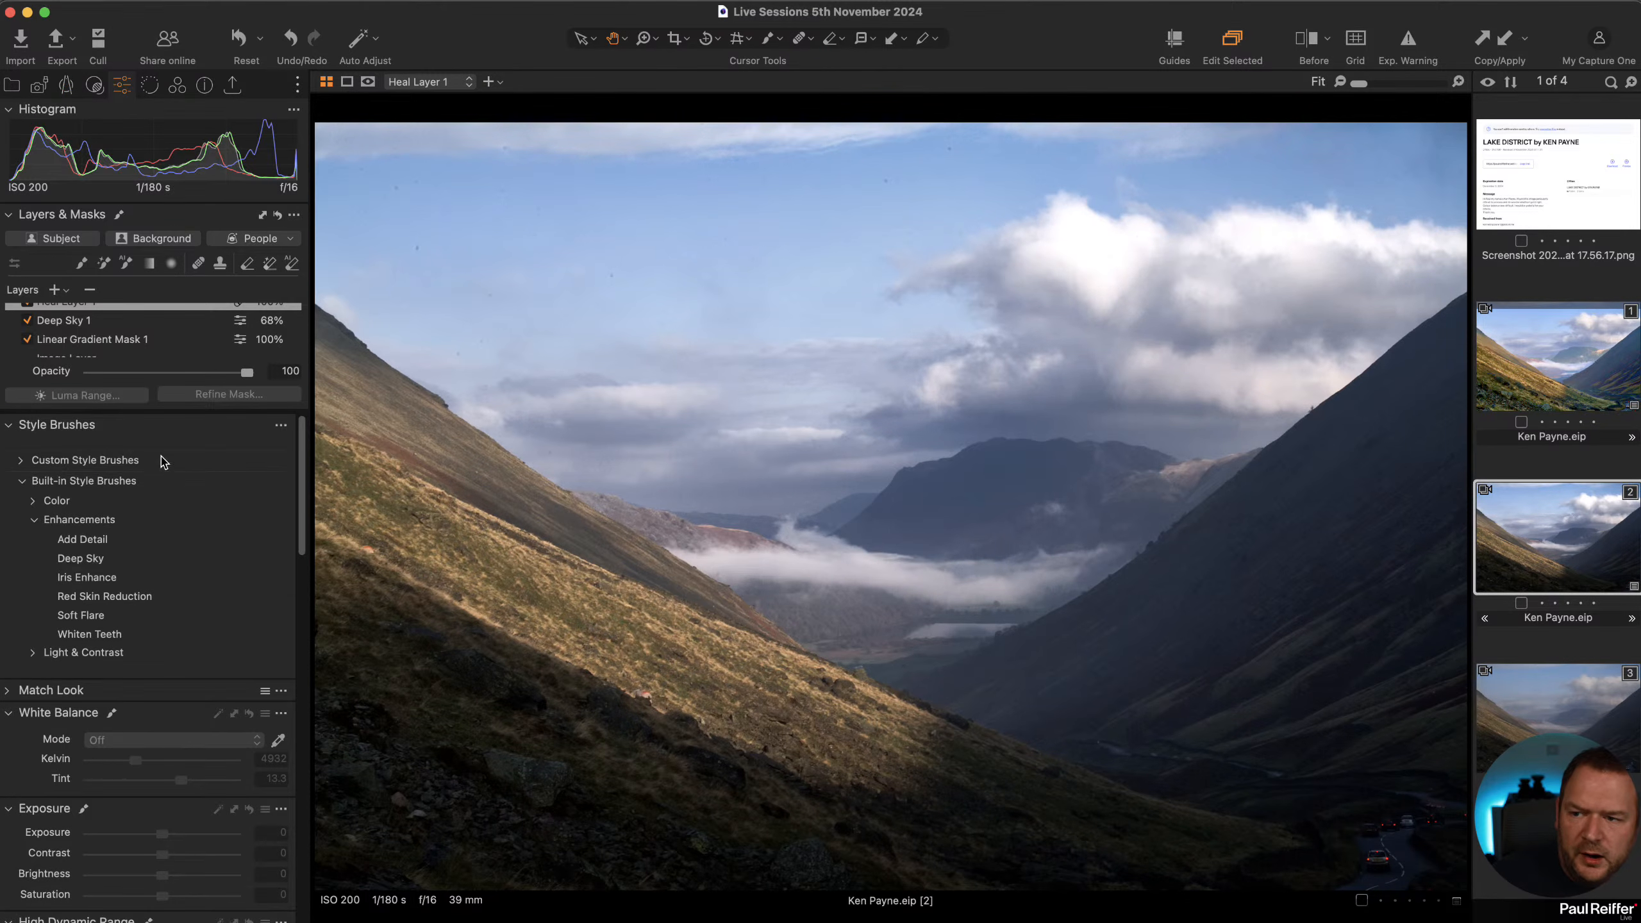
{"action": "scroll", "coordinate": [126, 337], "scroll_direction": "down", "scroll_amount": 1}
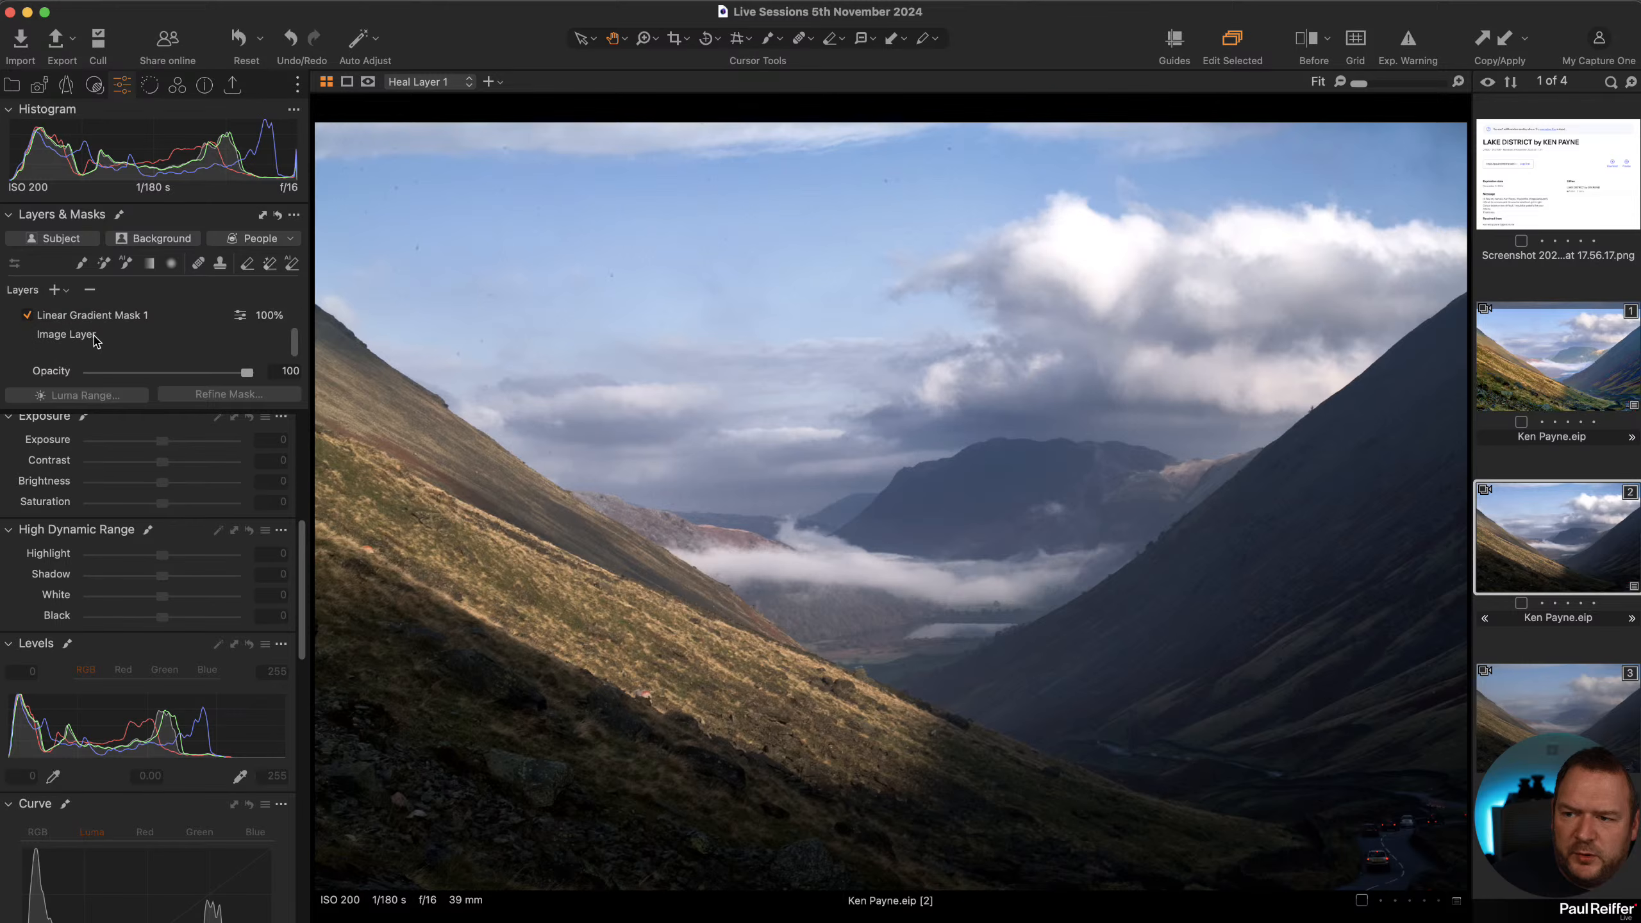
{"action": "left_click", "coordinate": [97, 339]}
{"action": "left_click_drag", "start_coordinate": [165, 506], "coordinate": [172, 505]}
{"action": "scroll", "coordinate": [114, 491], "scroll_direction": "up", "scroll_amount": 5}
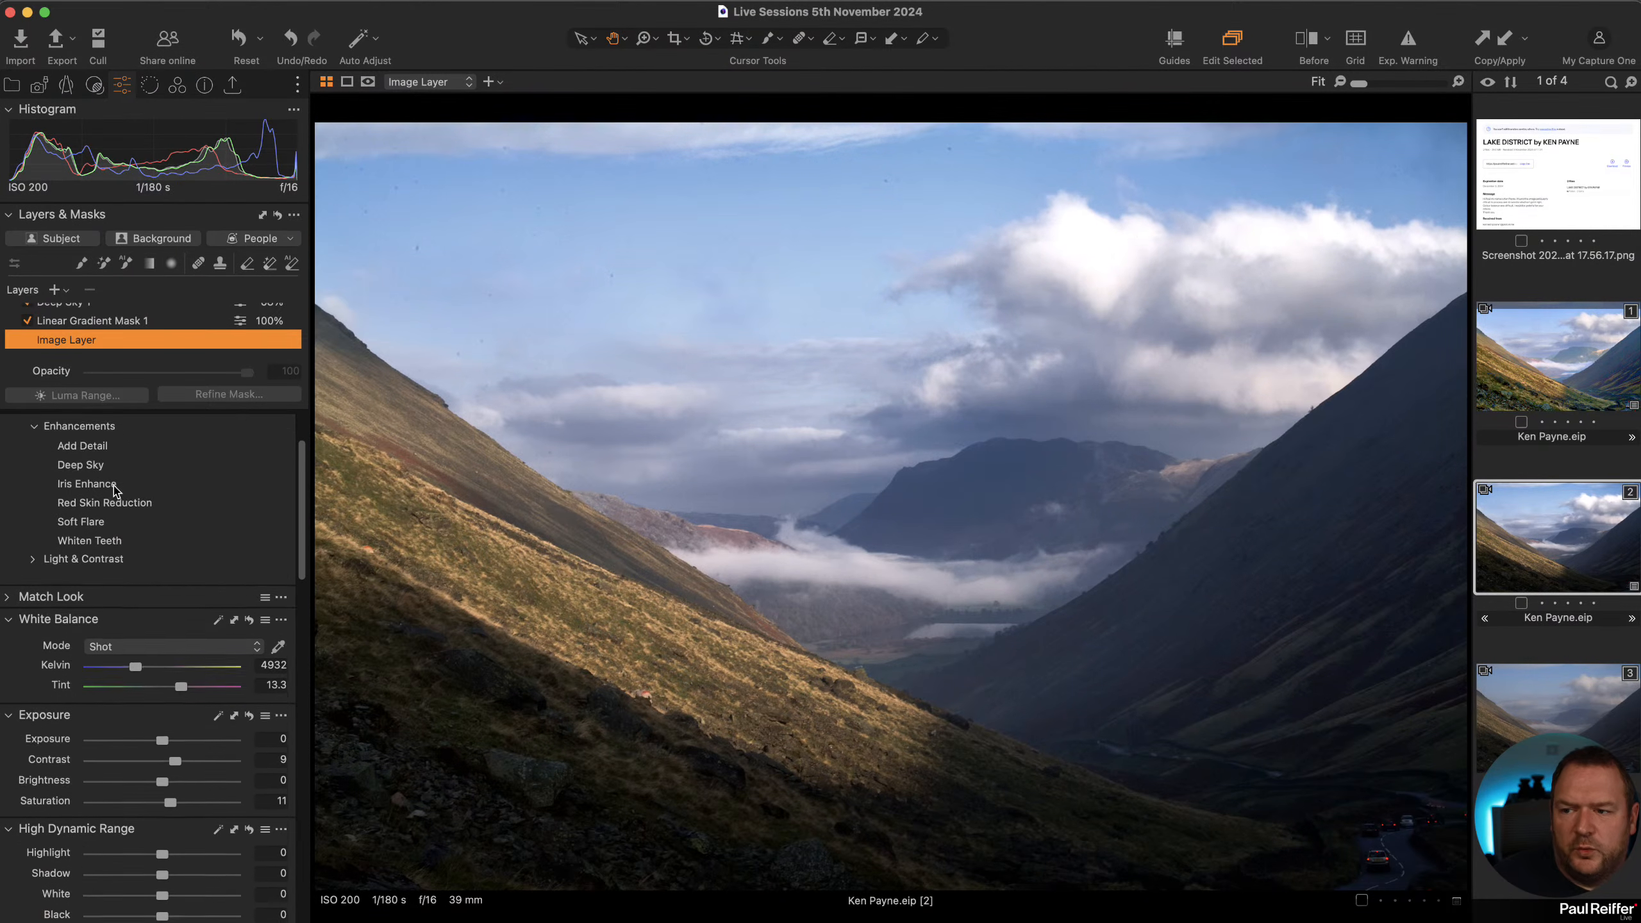
{"action": "left_click_drag", "start_coordinate": [138, 744], "coordinate": [184, 763]}
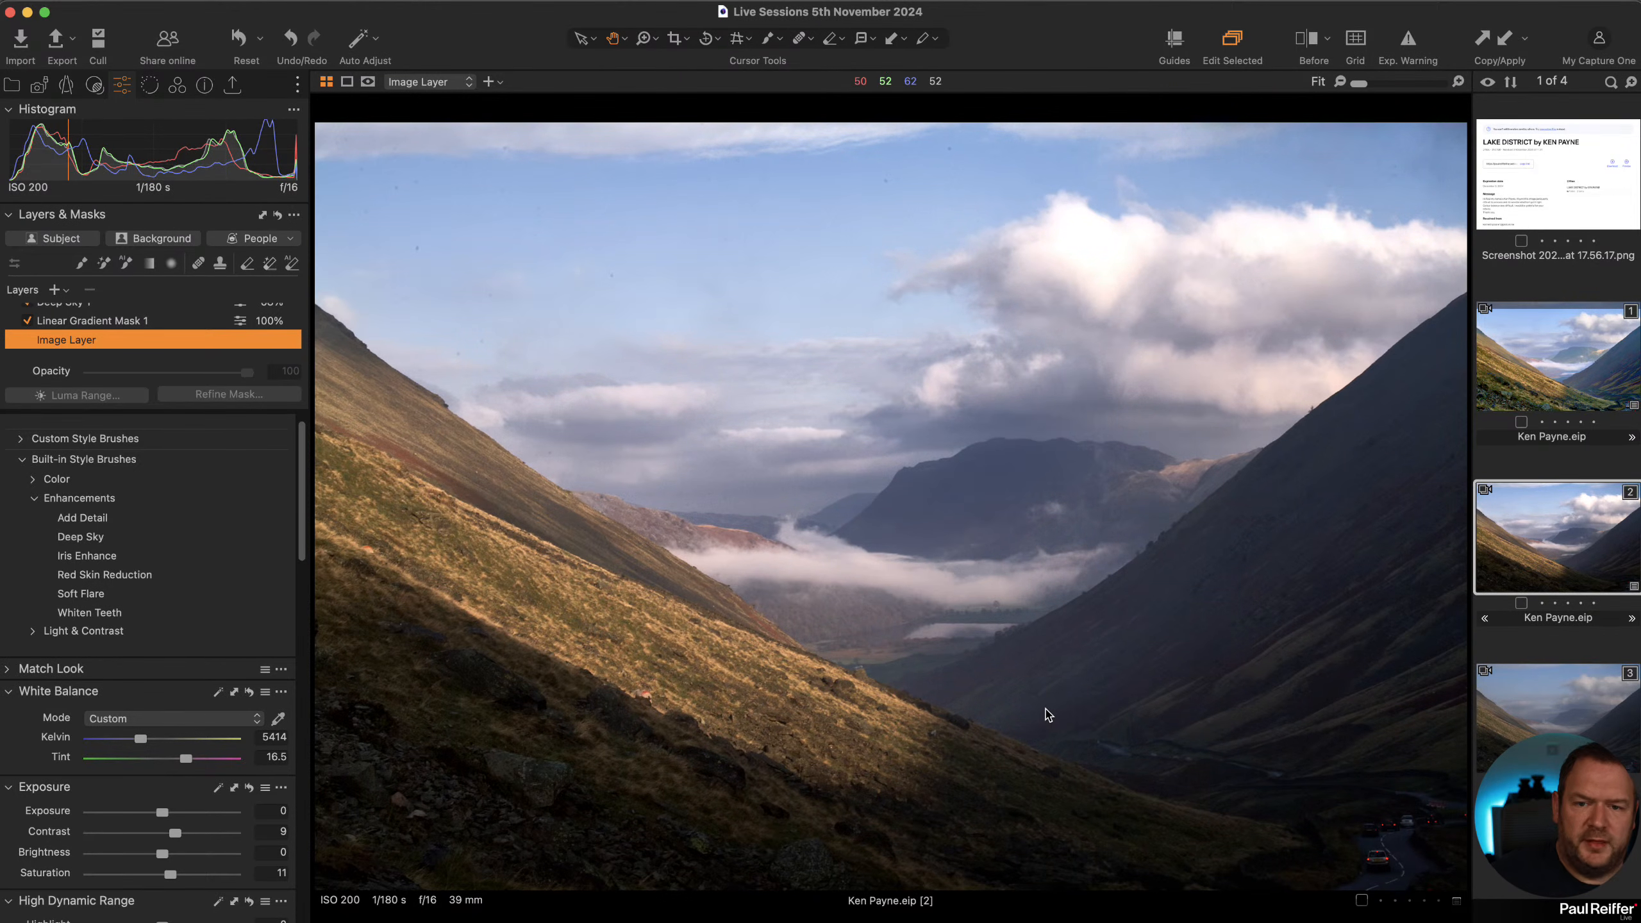
Crop the image to a 2x3 aspect ratio, trimming the top edge slightly.
{"action": "left_click", "coordinate": [673, 42]}
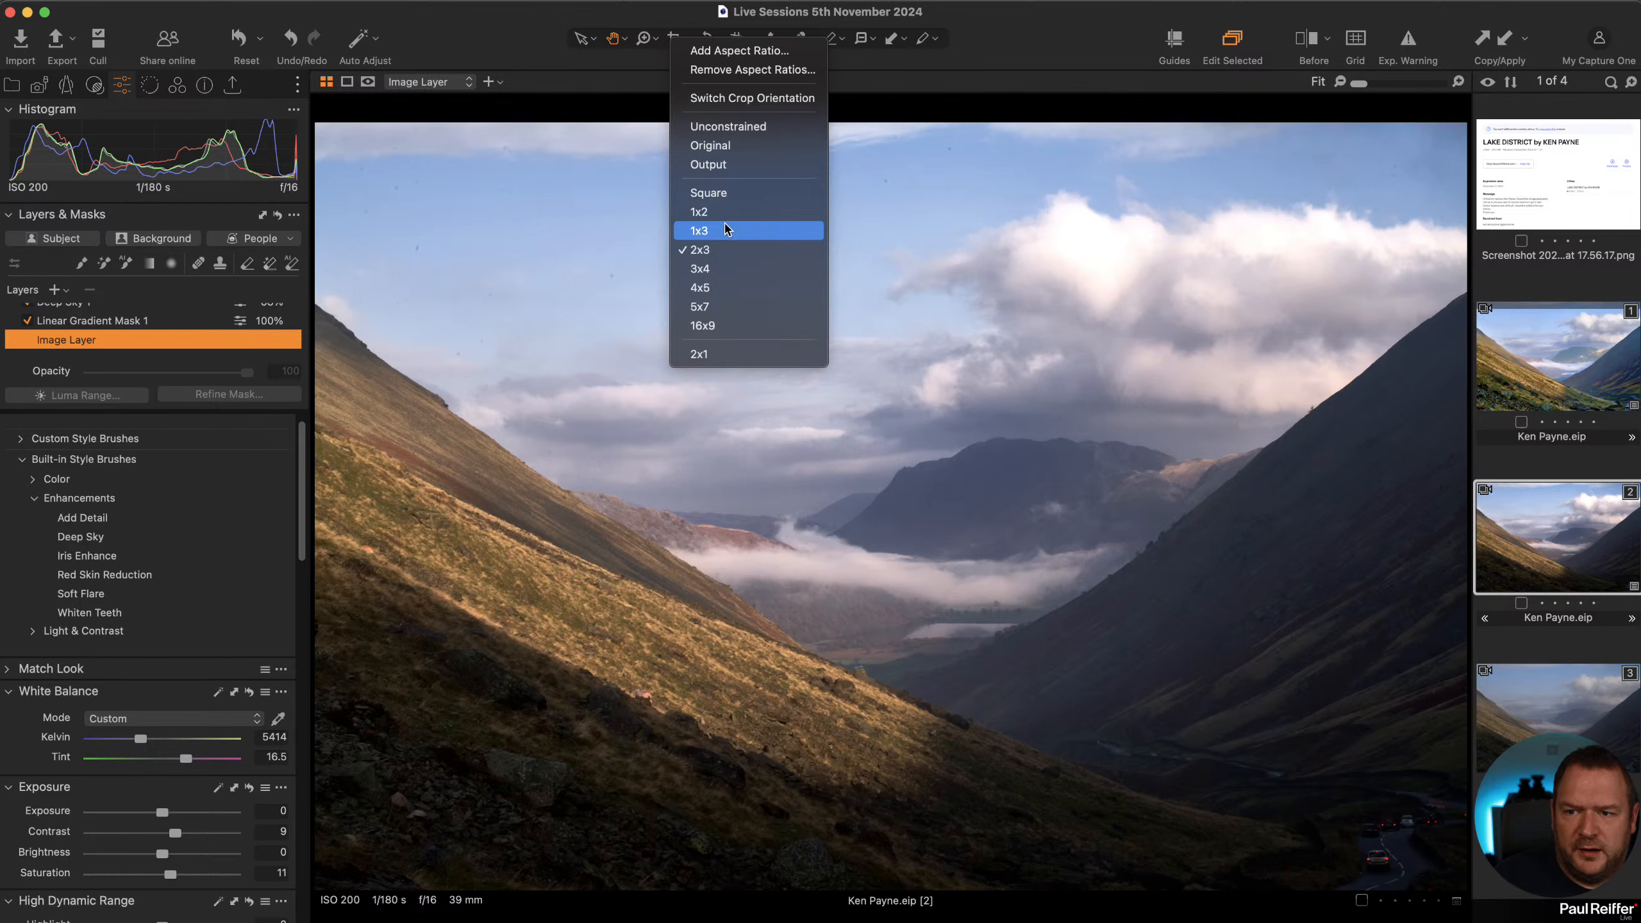
{"action": "left_click", "coordinate": [727, 249]}
{"action": "left_click_drag", "start_coordinate": [888, 127], "coordinate": [892, 159]}
{"action": "left_click_drag", "start_coordinate": [812, 250], "coordinate": [828, 253]}
{"action": "left_click", "coordinate": [582, 40]}
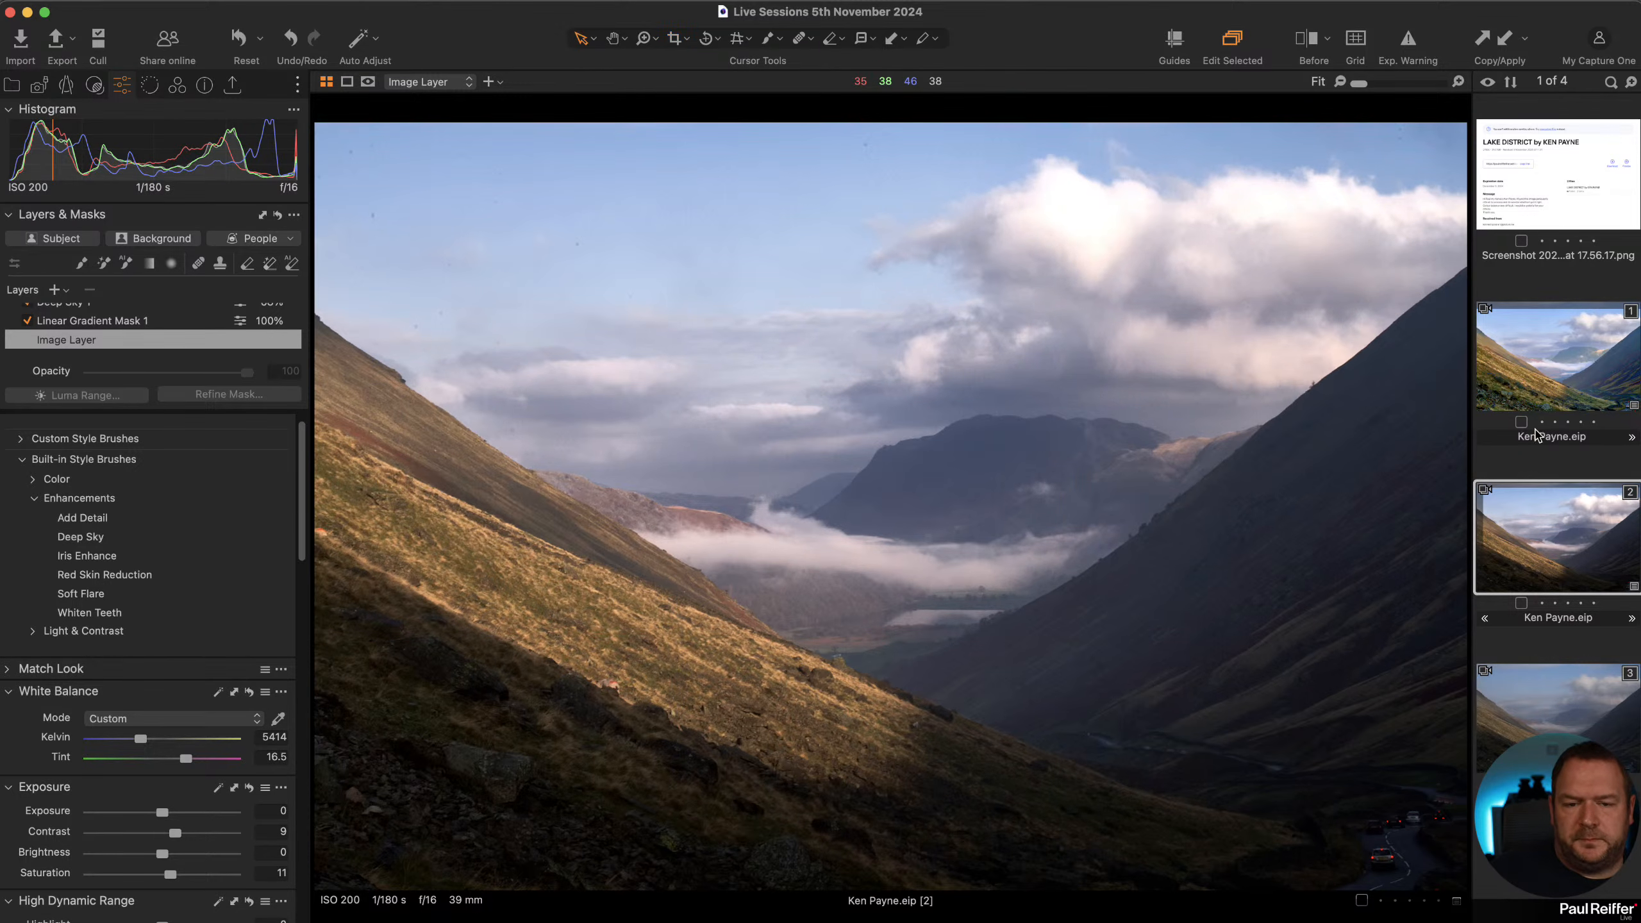
Compare this edit with the other variants of the photo, using the before/after split view.
{"action": "left_click", "coordinate": [1536, 388]}
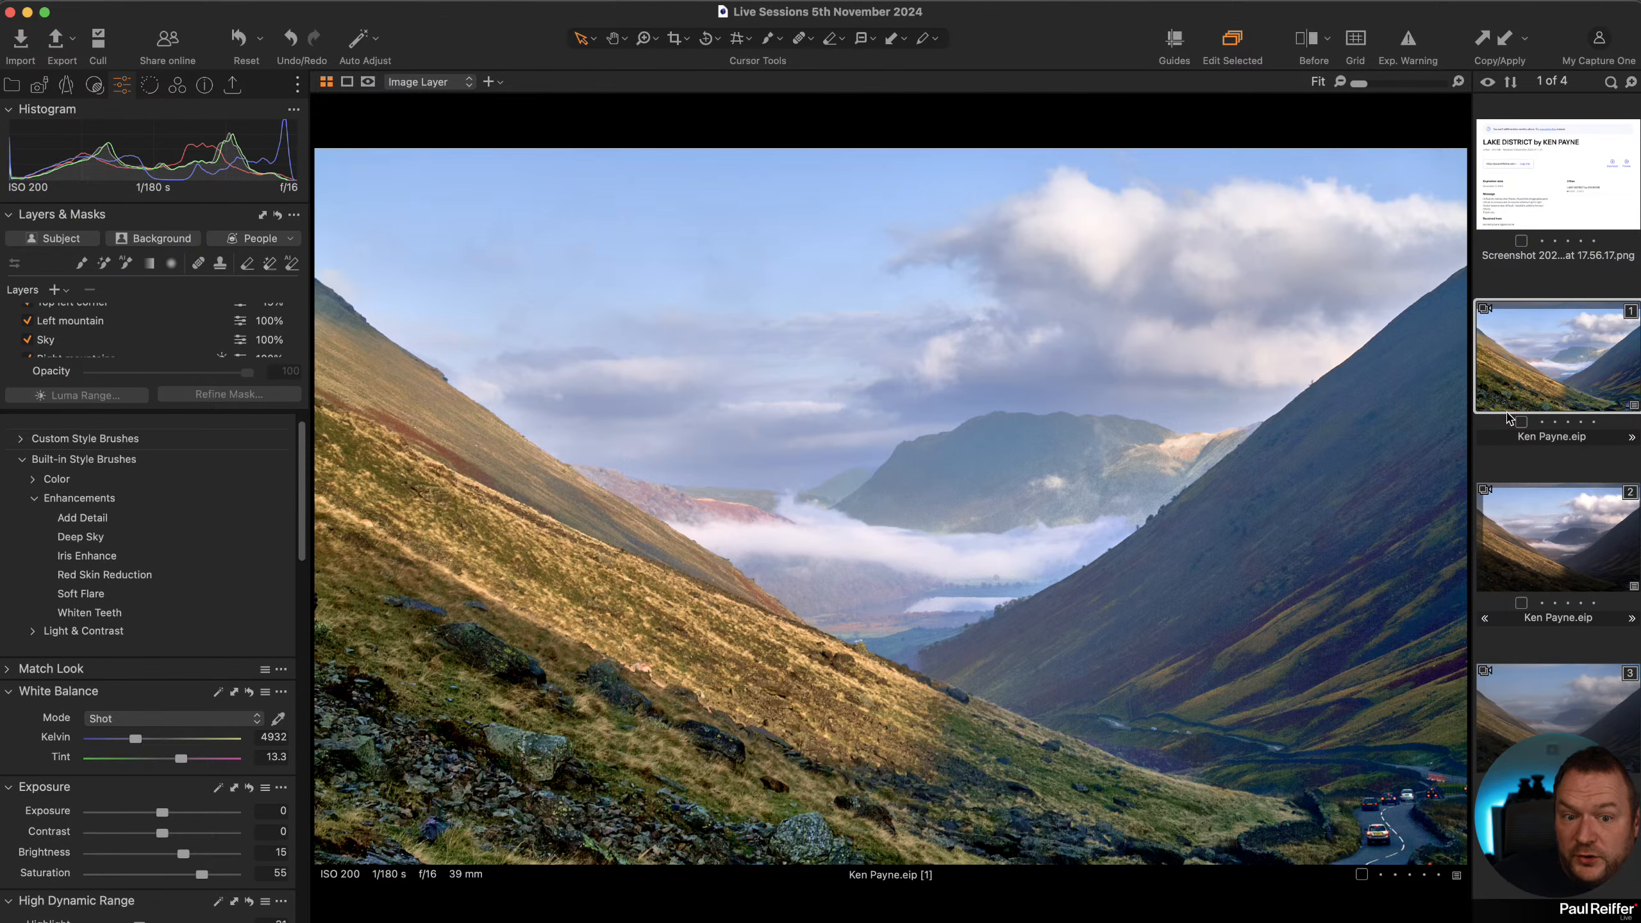
{"action": "left_click", "coordinate": [1536, 529]}
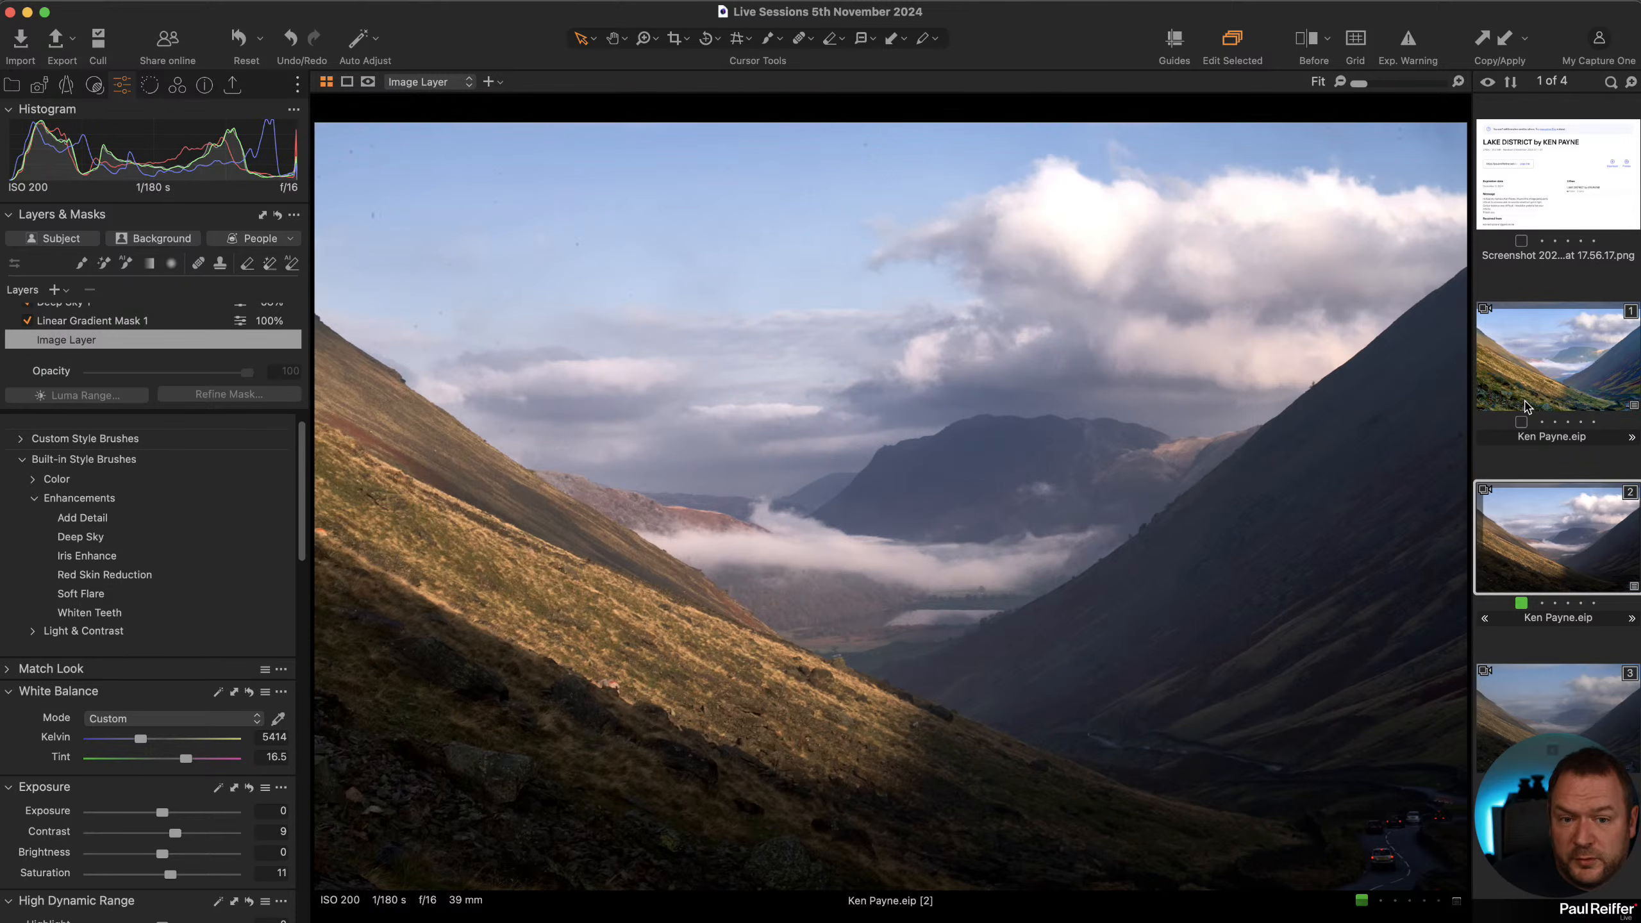
{"action": "left_click", "coordinate": [1550, 734]}
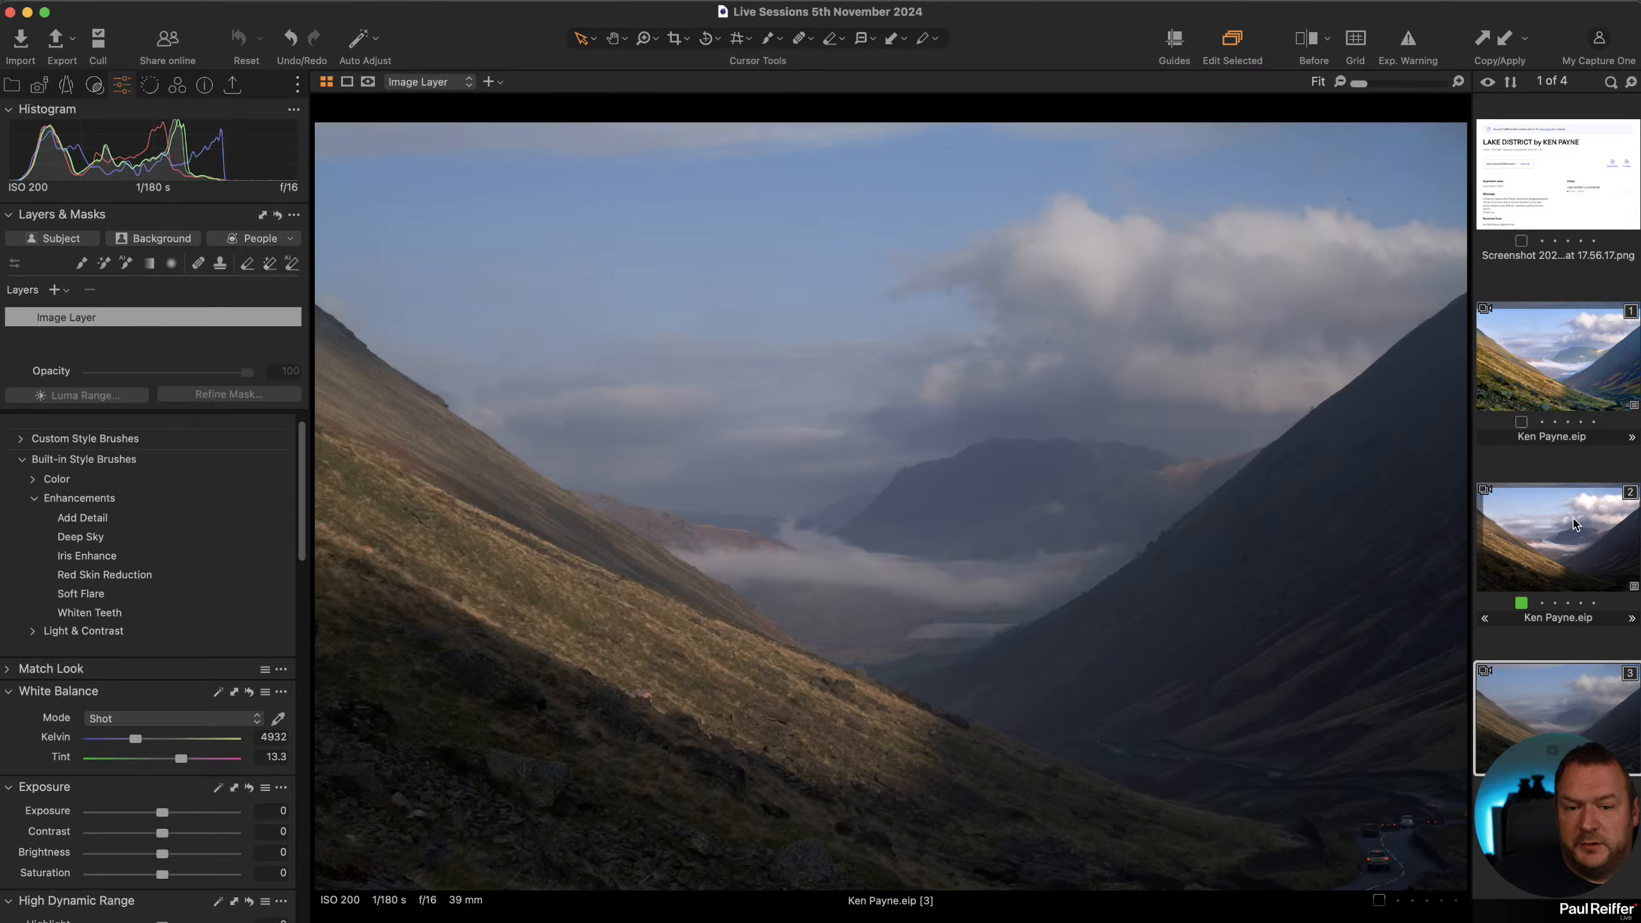
{"action": "left_click", "coordinate": [1575, 524]}
{"action": "key", "text": "y"}
{"action": "left_click_drag", "start_coordinate": [892, 504], "coordinate": [169, 557]}
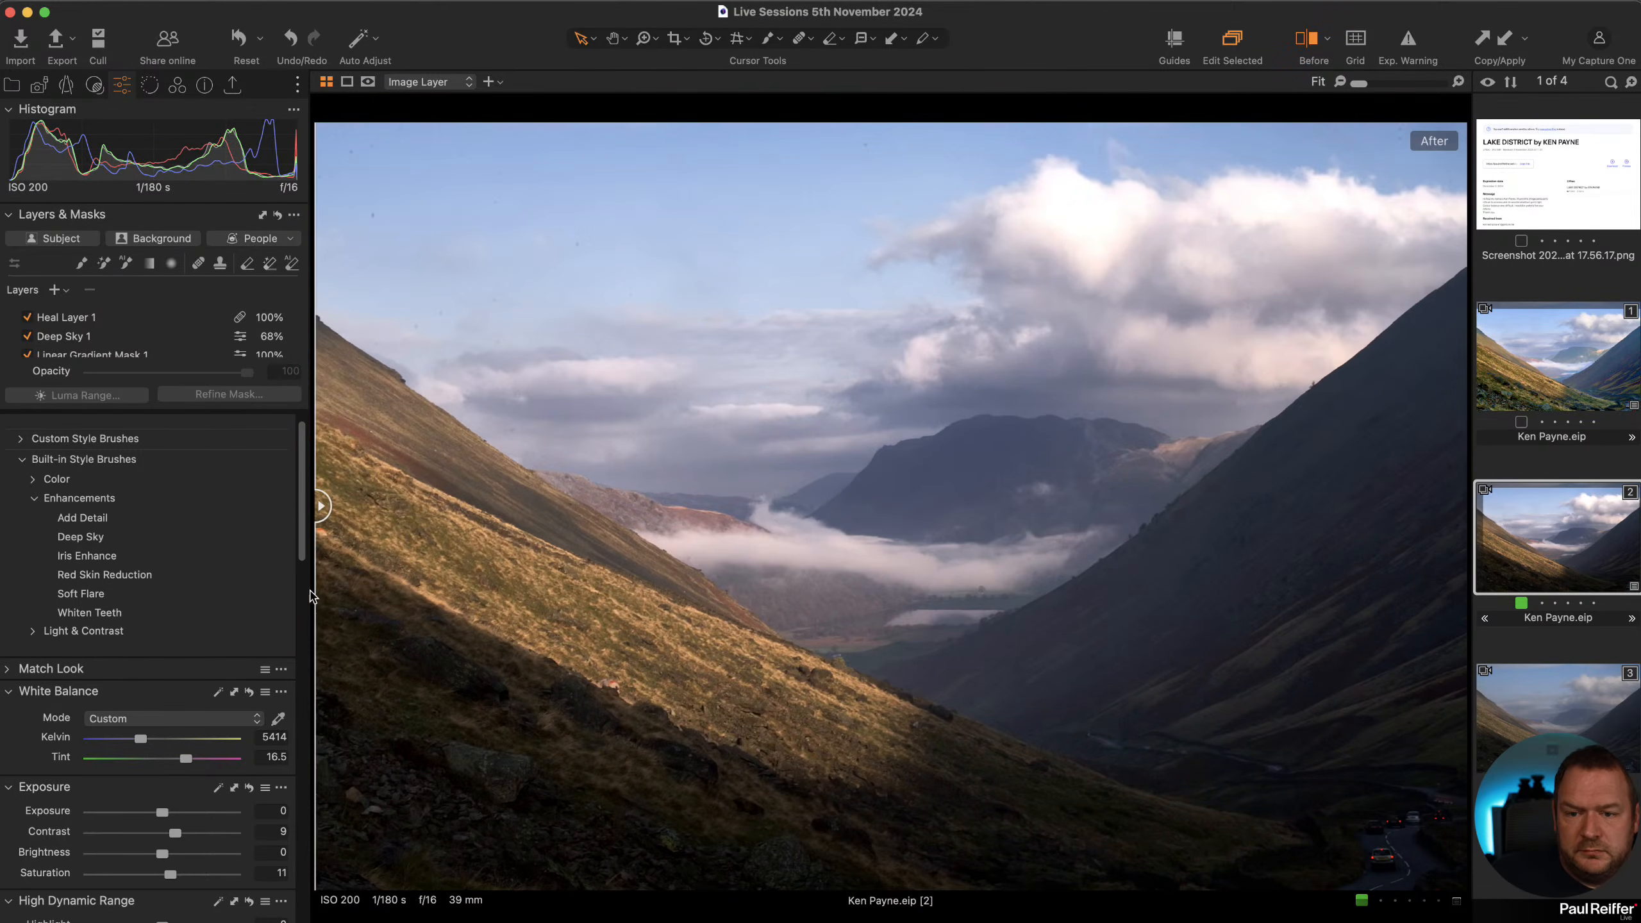
{"action": "left_click_drag", "start_coordinate": [313, 597], "coordinate": [229, 568]}
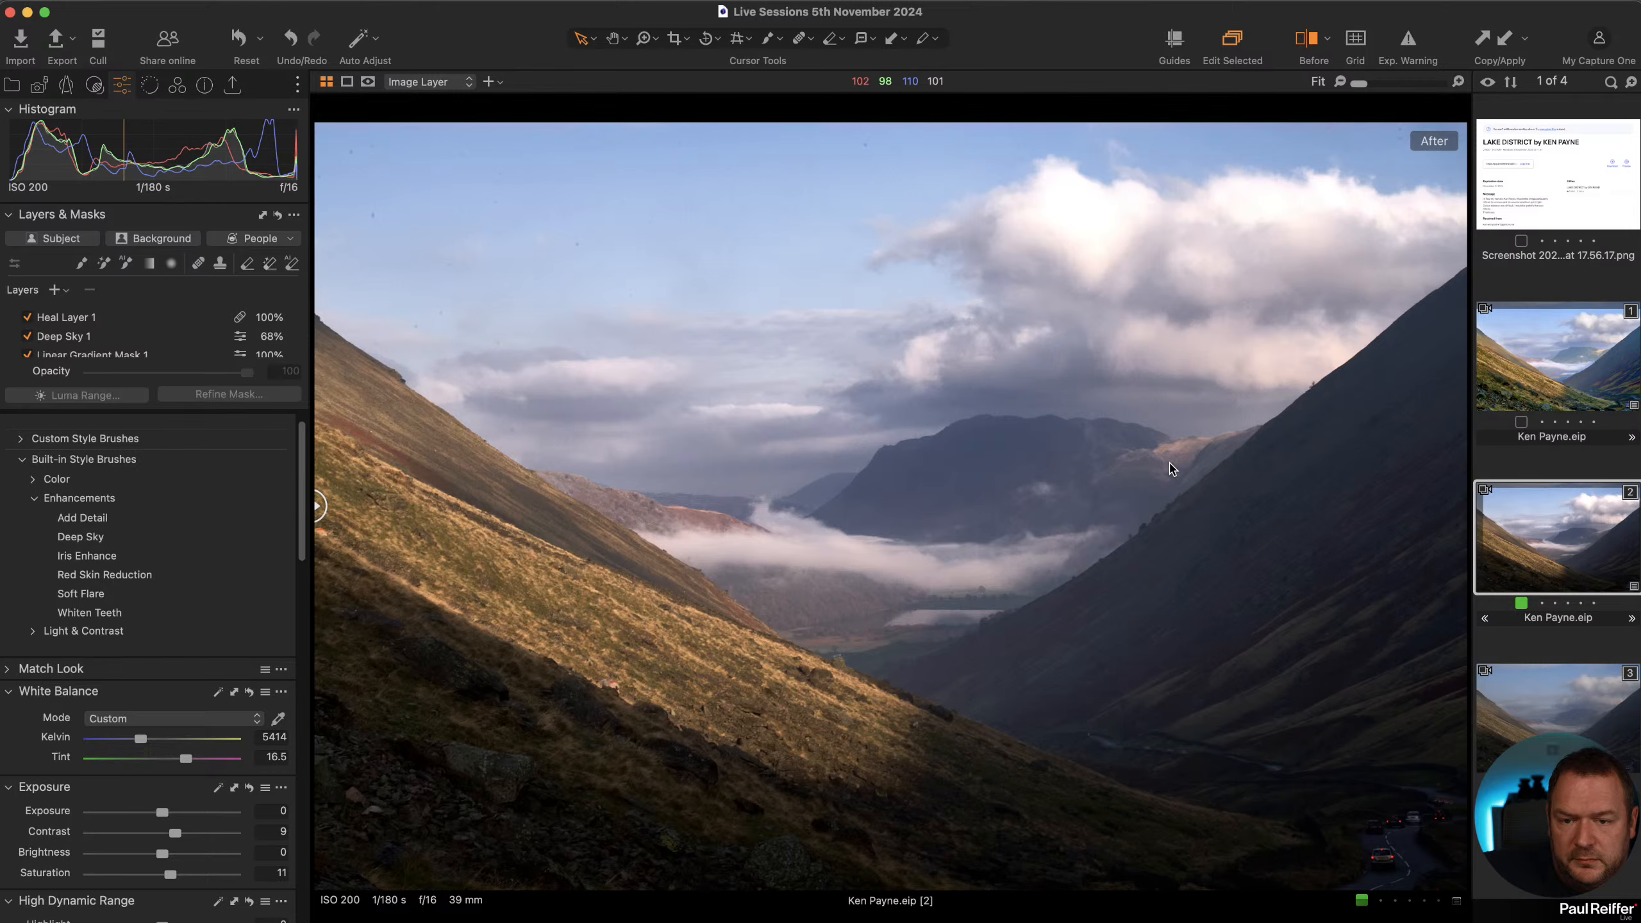
Inspect the road and cars in the lower right corner at 300% in both edited variants.
{"action": "left_click", "coordinate": [1551, 383]}
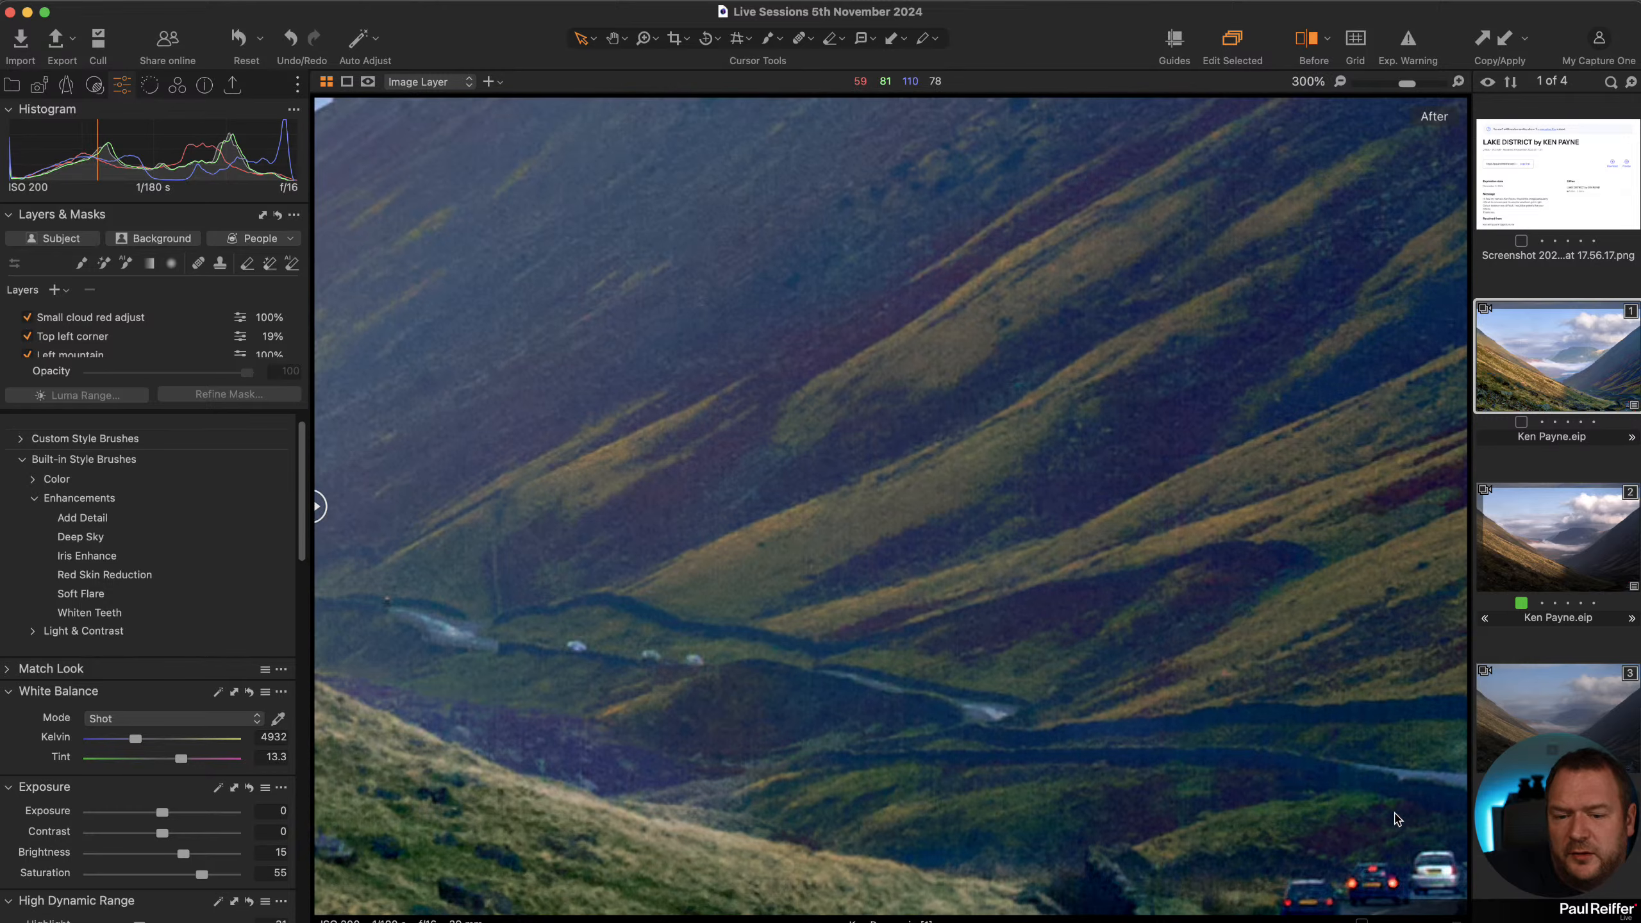
{"action": "left_click", "coordinate": [1396, 818]}
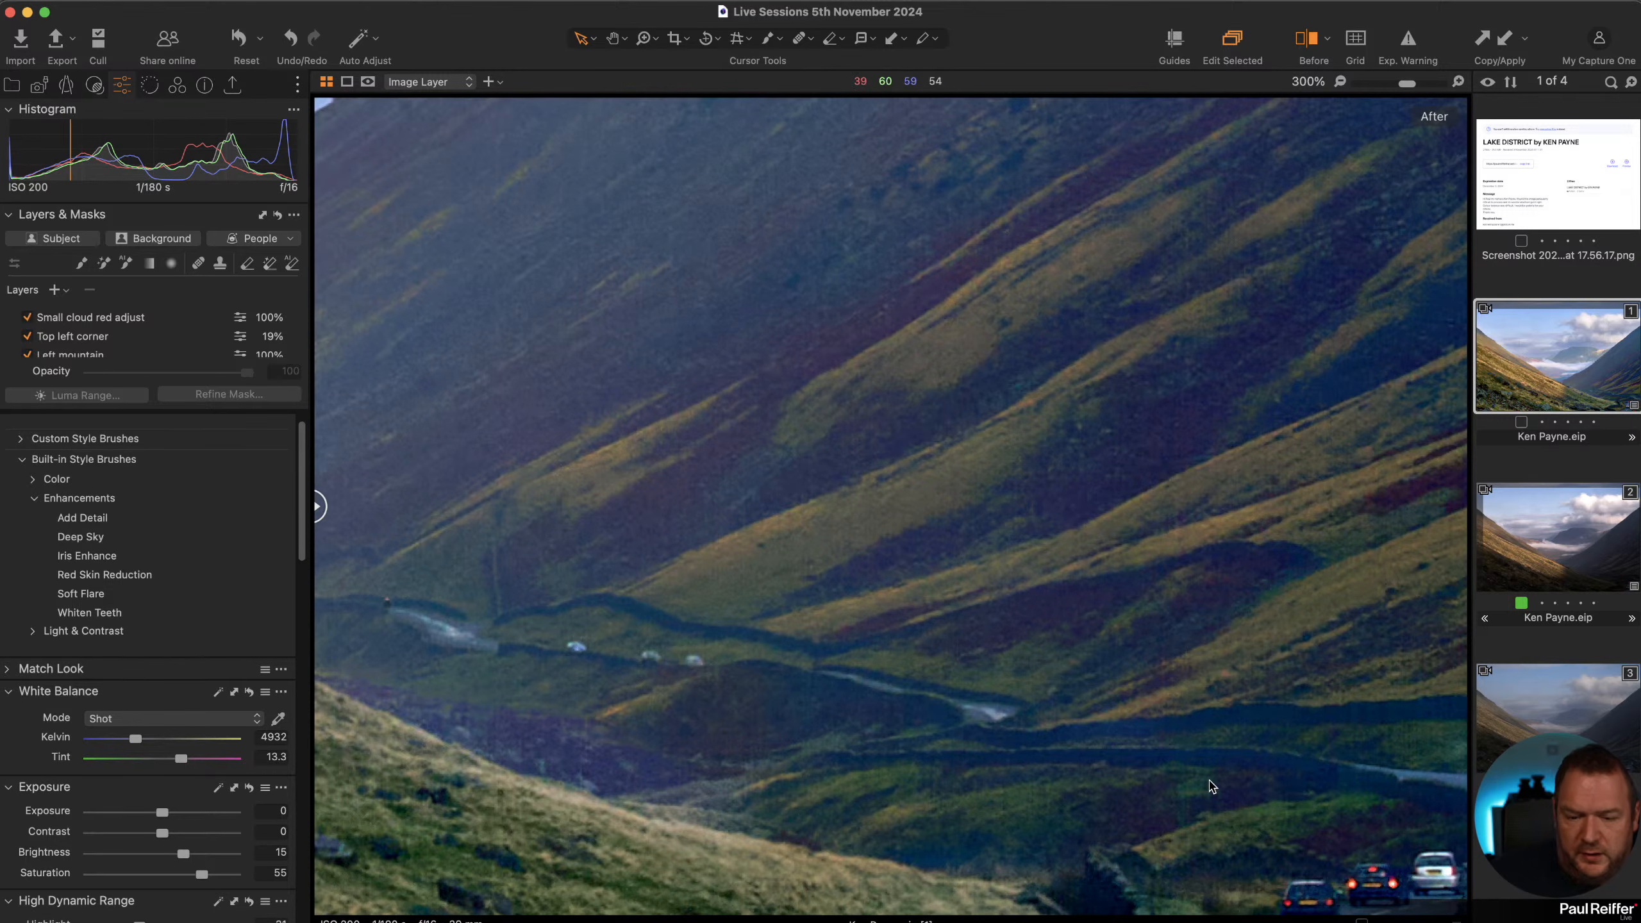
{"action": "left_click_drag", "start_coordinate": [1356, 840], "coordinate": [1106, 672]}
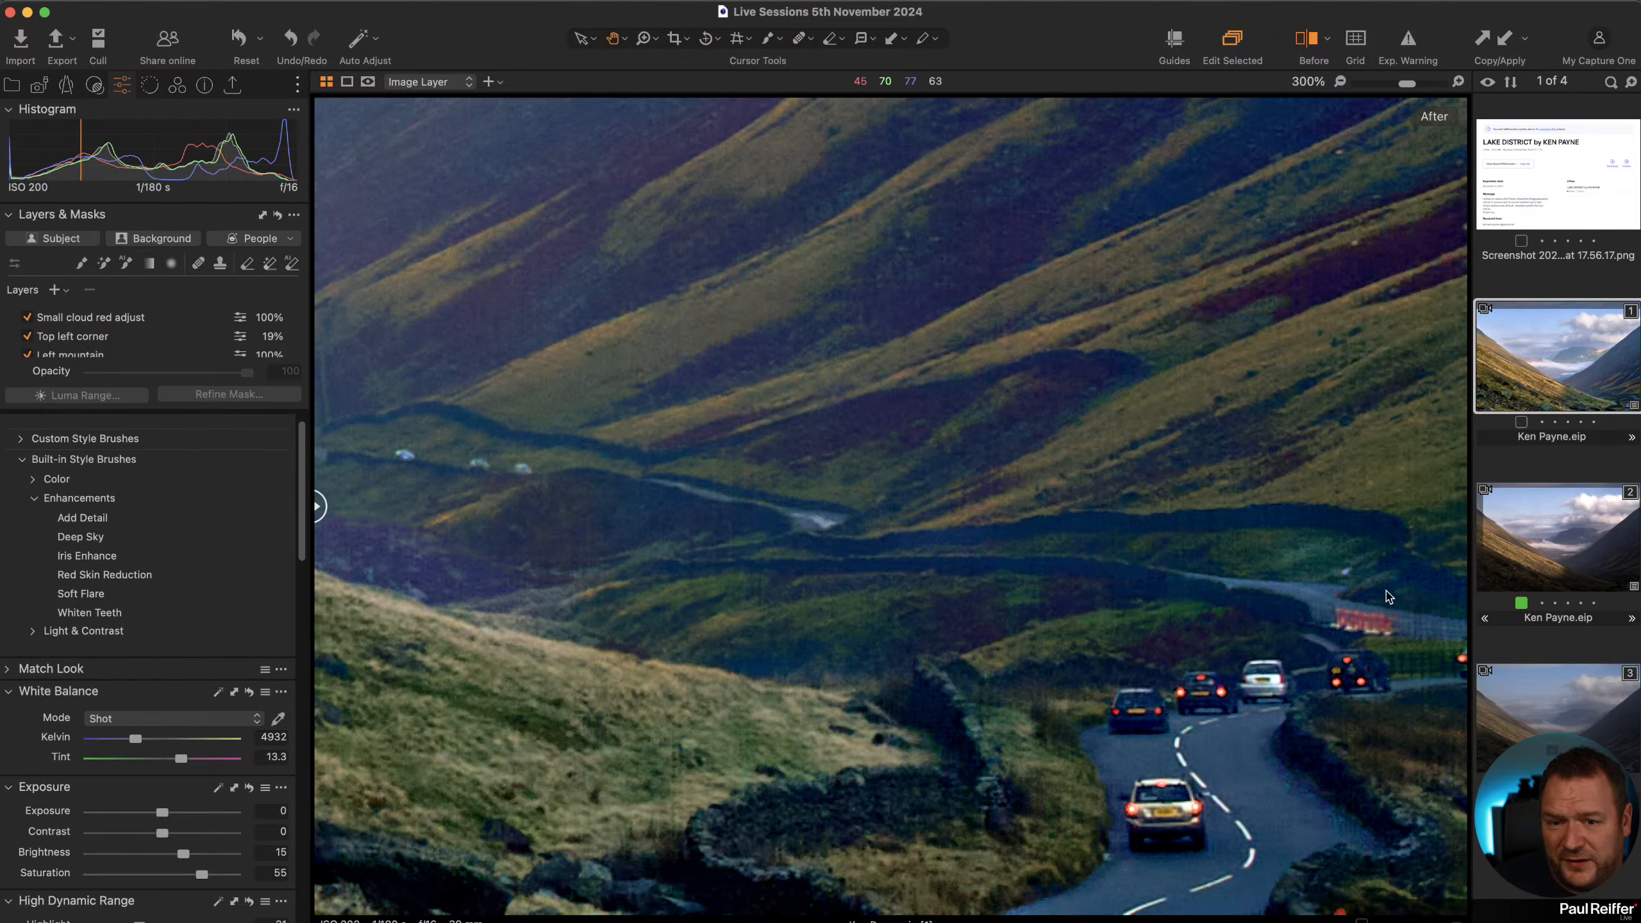
{"action": "left_click", "coordinate": [1581, 534]}
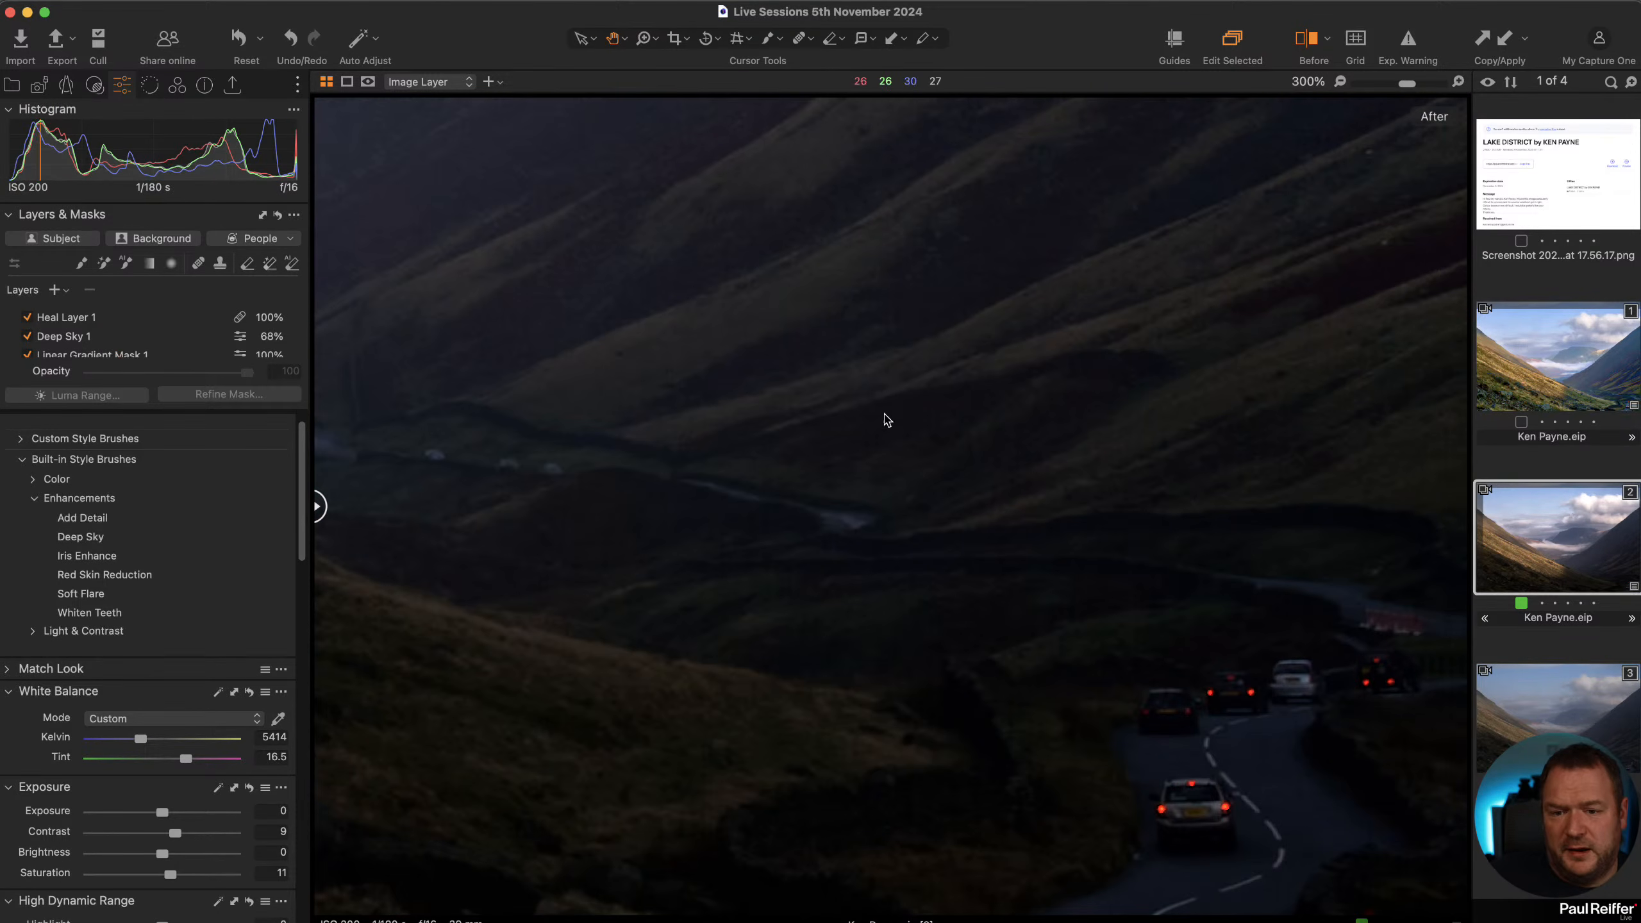
{"action": "double_click", "coordinate": [1009, 545]}
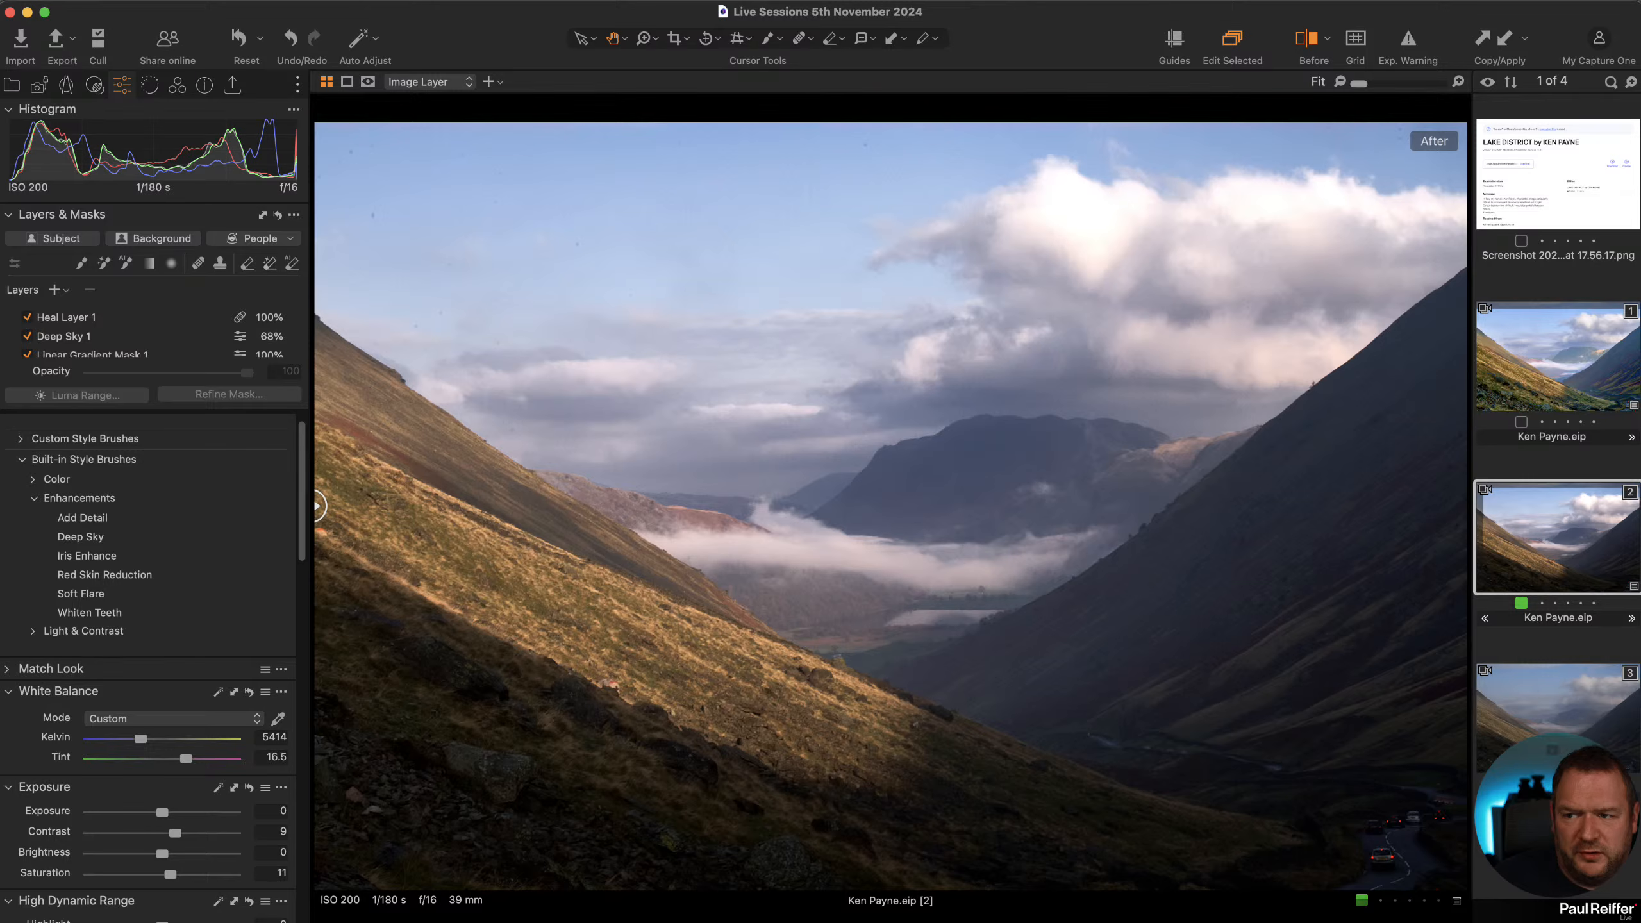
Apply the Vivacity 2 (Highlights -) style as a new layer at 18% opacity and toggle it to compare.
{"action": "left_click", "coordinate": [94, 85]}
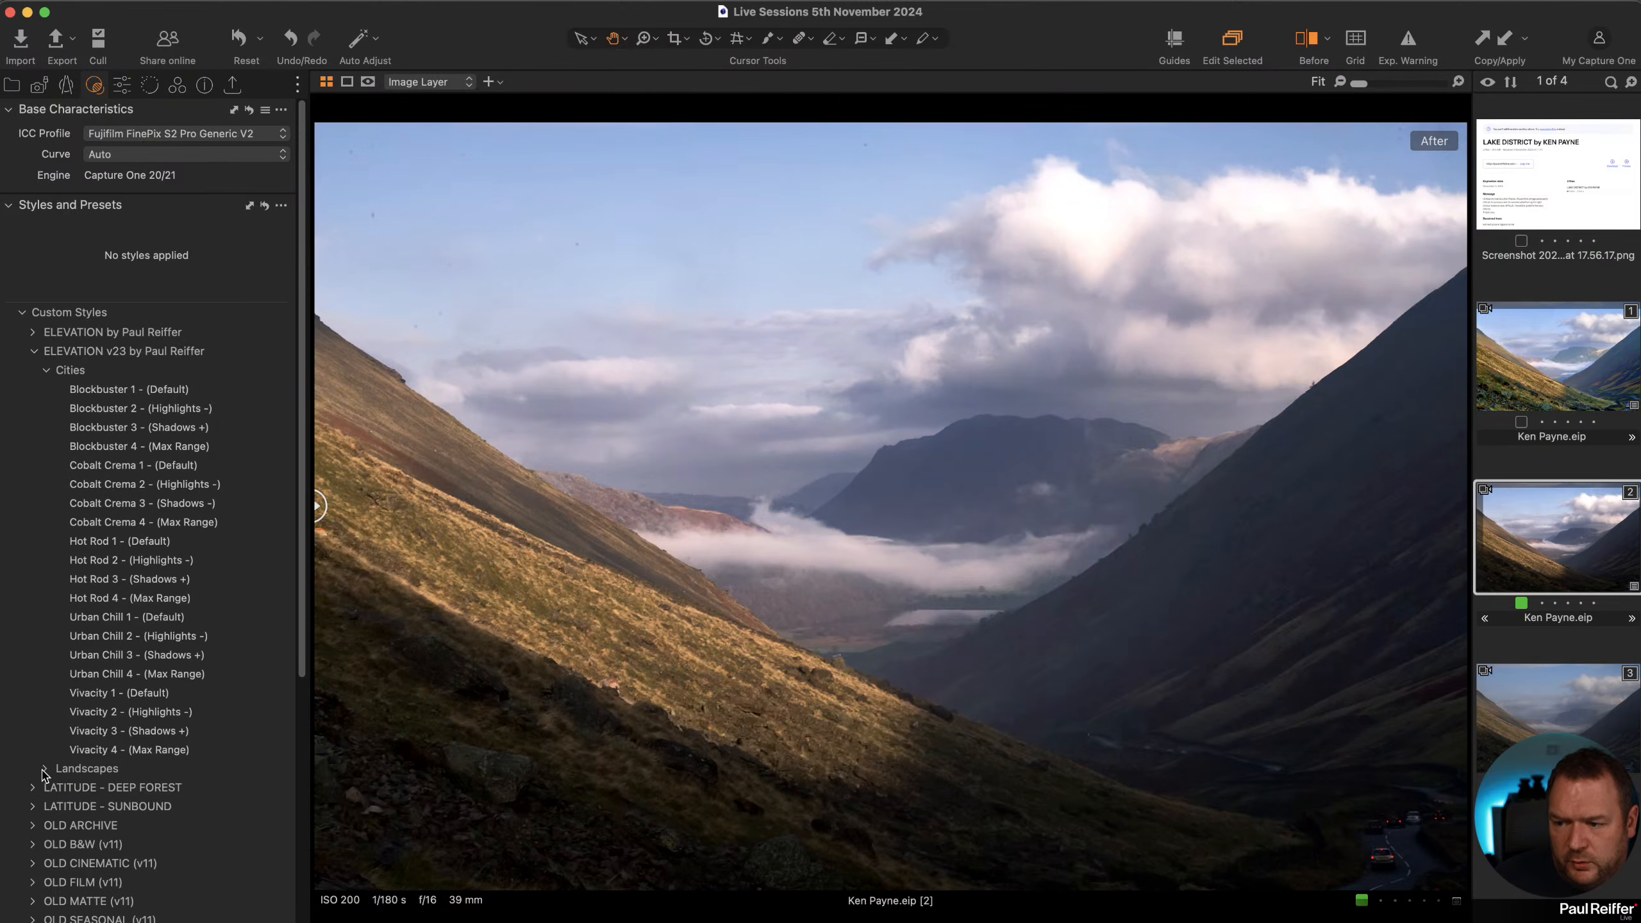
{"action": "left_click", "coordinate": [45, 768]}
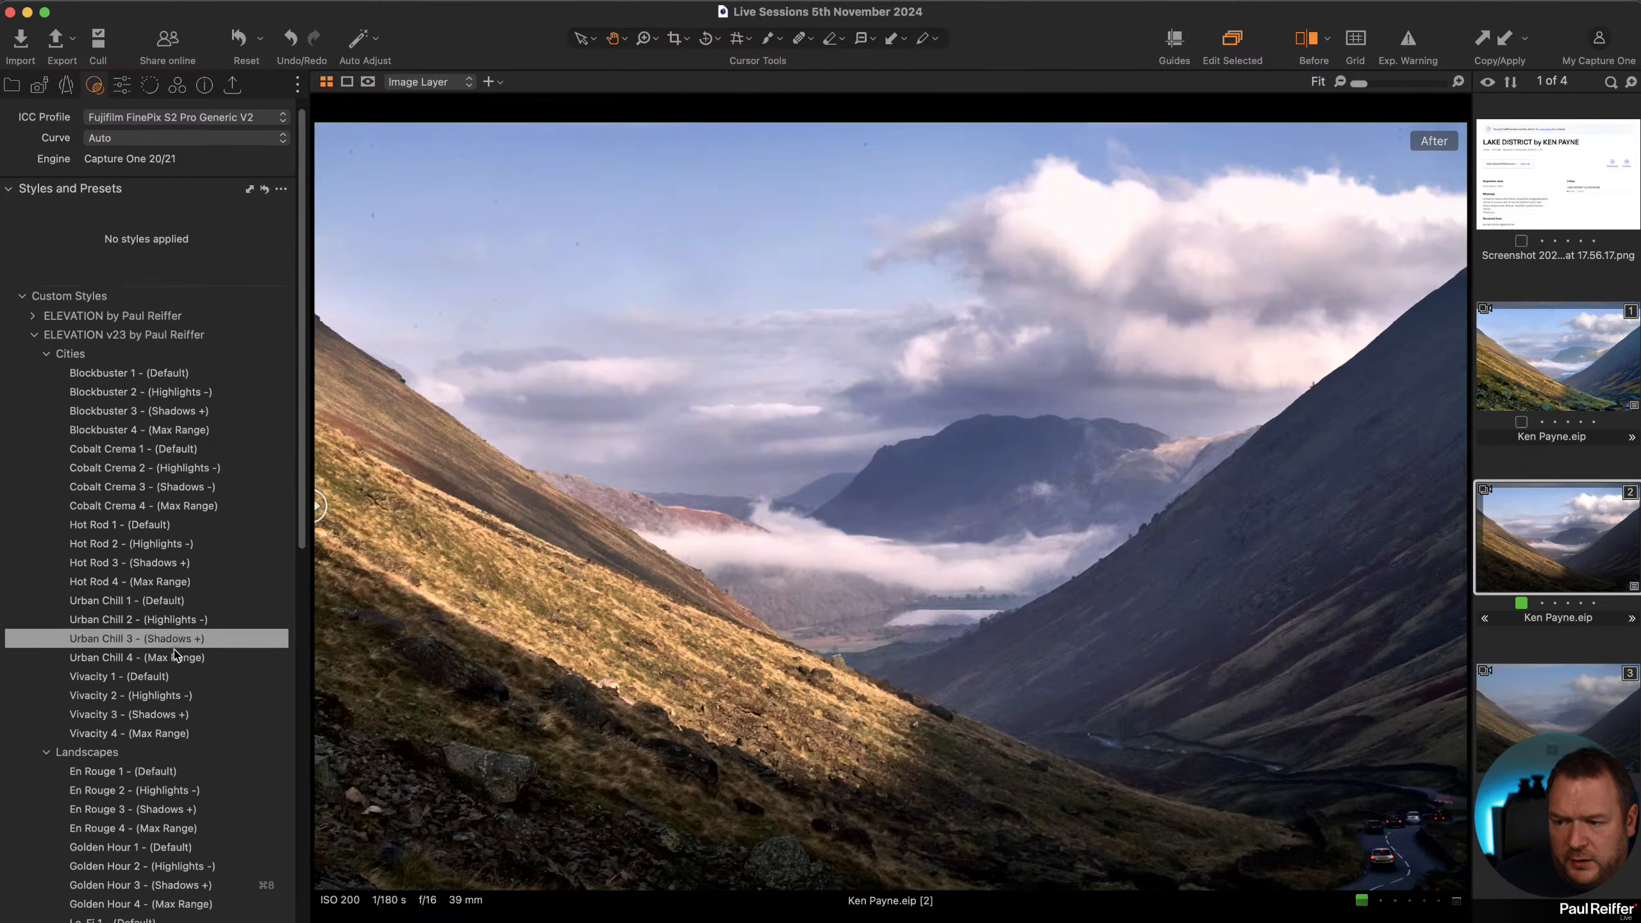
{"action": "scroll", "coordinate": [175, 655], "scroll_direction": "down", "scroll_amount": 10}
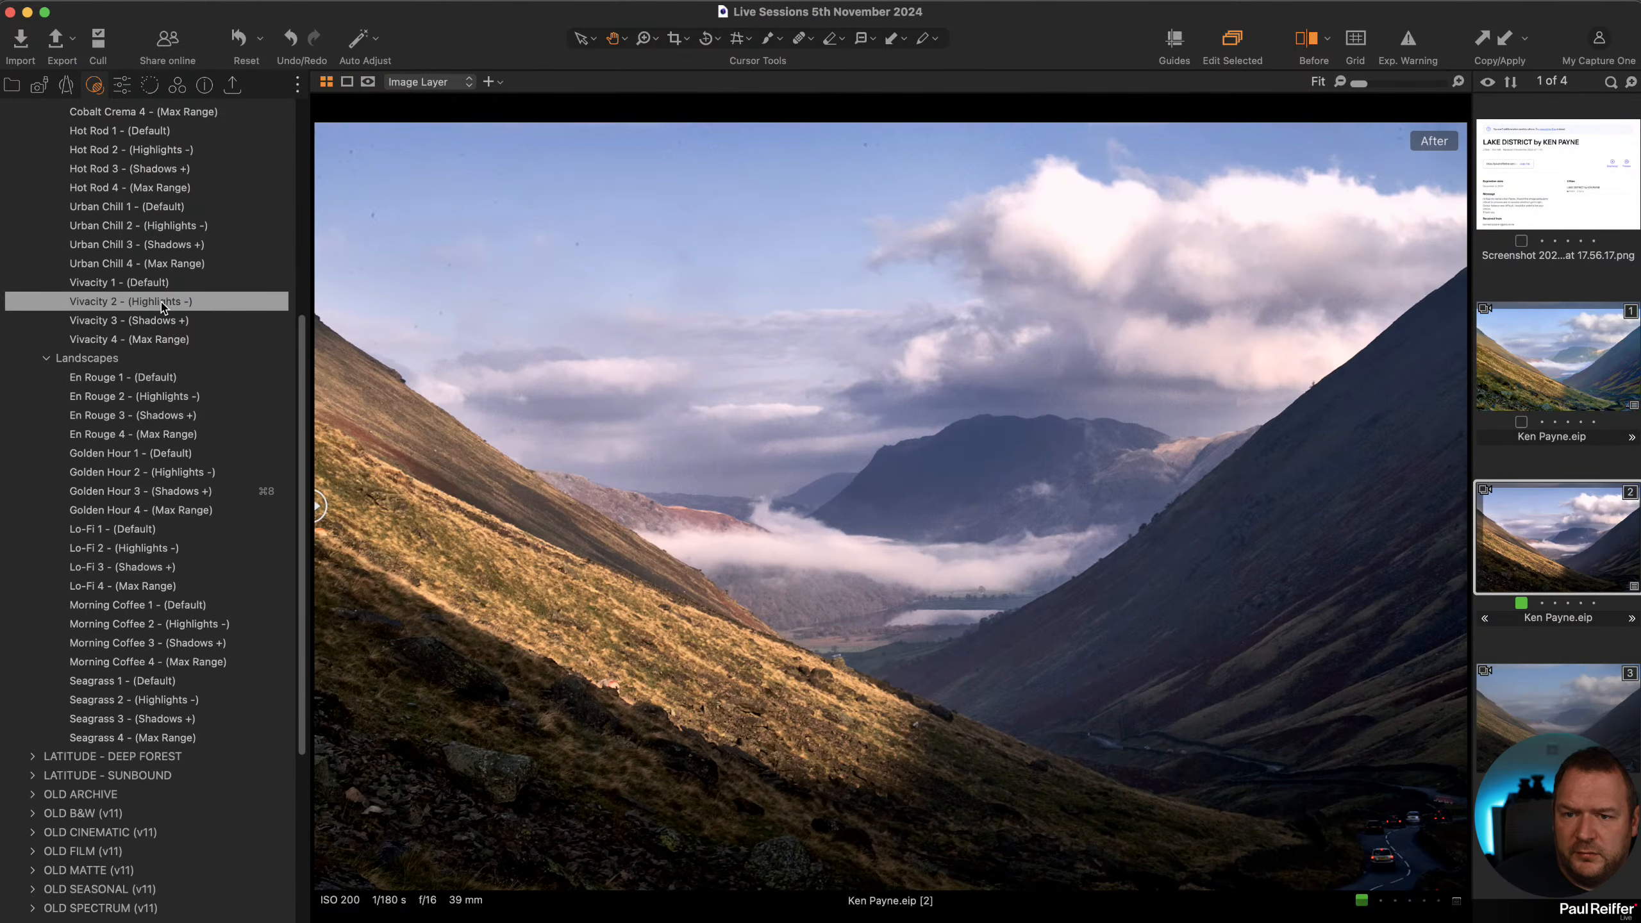
{"action": "right_click", "coordinate": [165, 301]}
{"action": "left_click", "coordinate": [202, 313]}
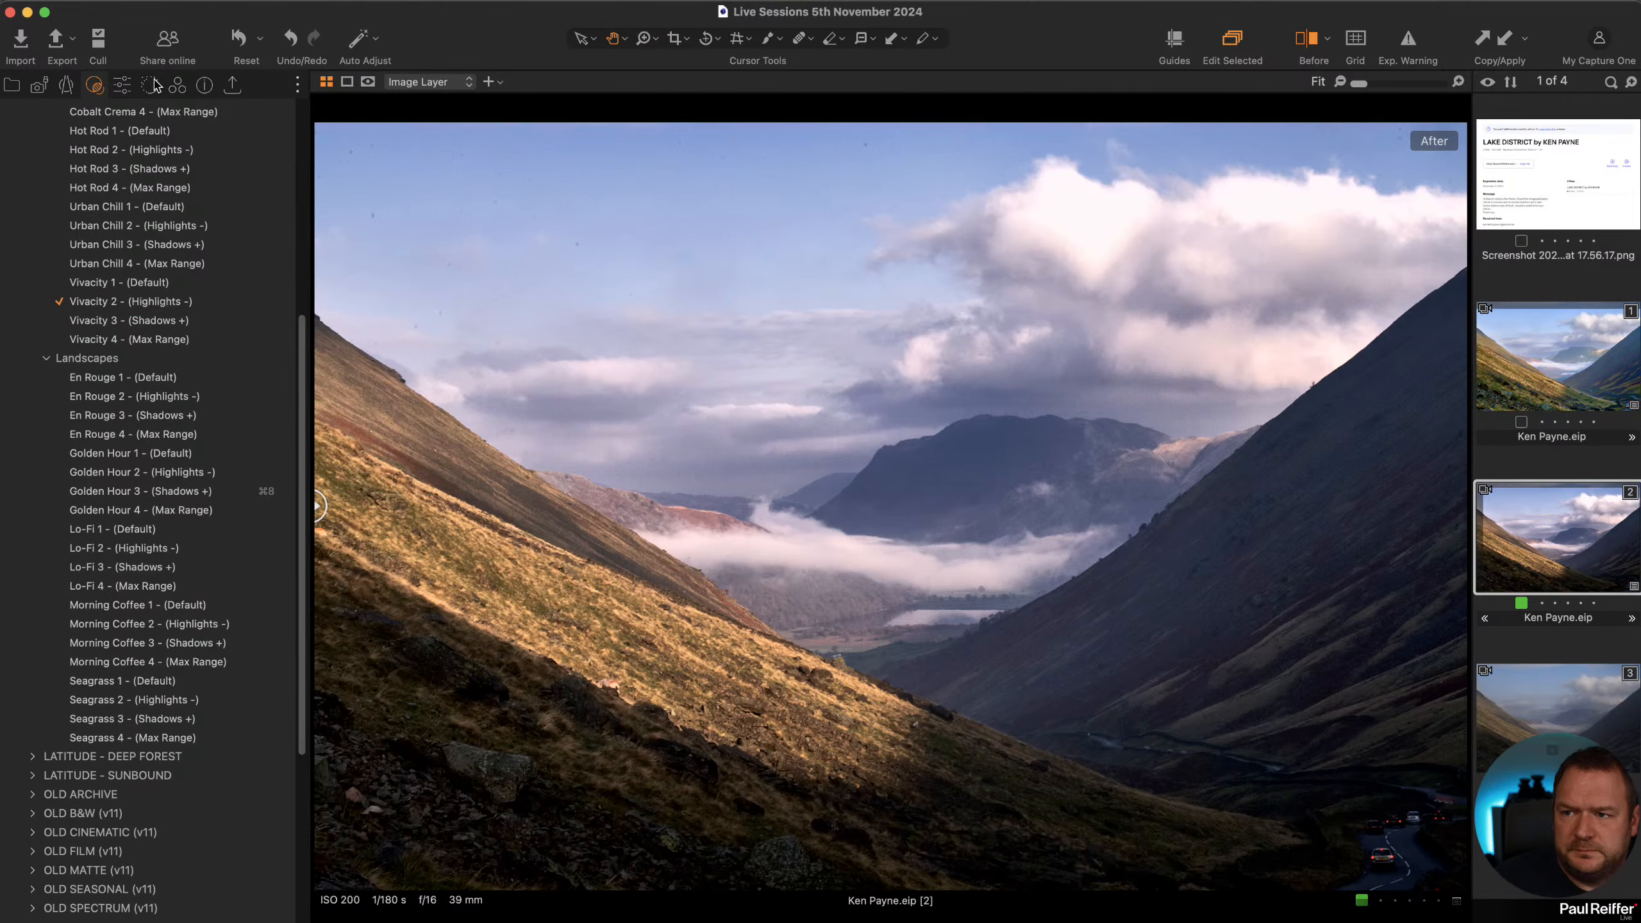
{"action": "left_click", "coordinate": [123, 85]}
{"action": "left_click", "coordinate": [111, 315]}
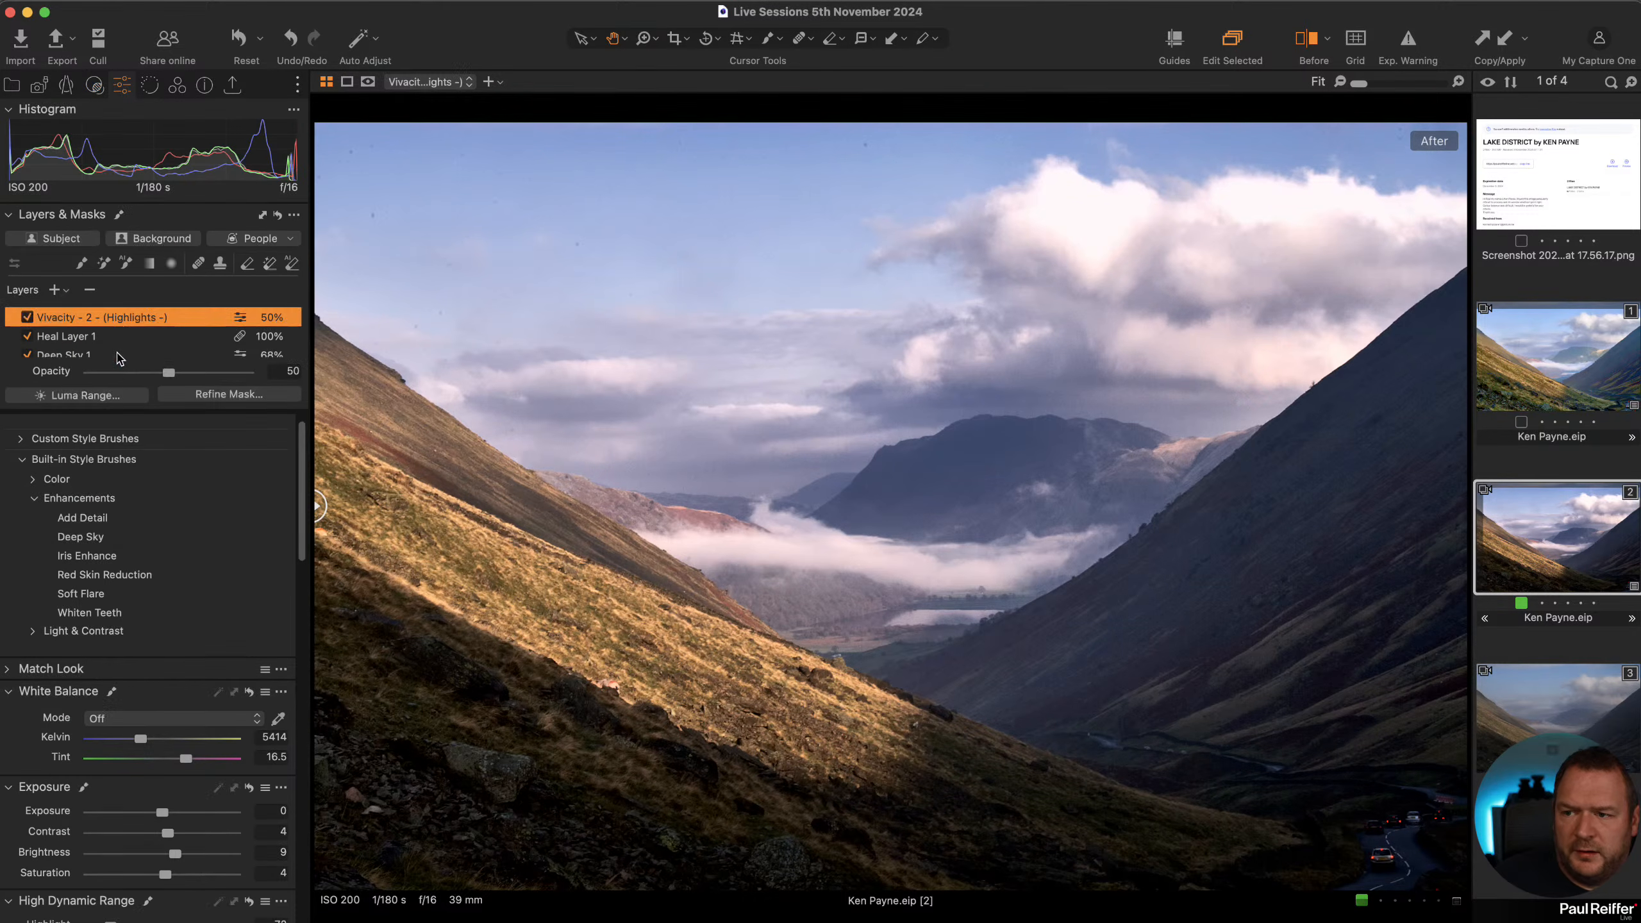
{"action": "left_click", "coordinate": [118, 373]}
{"action": "scroll", "coordinate": [127, 349], "scroll_direction": "down", "scroll_amount": 1}
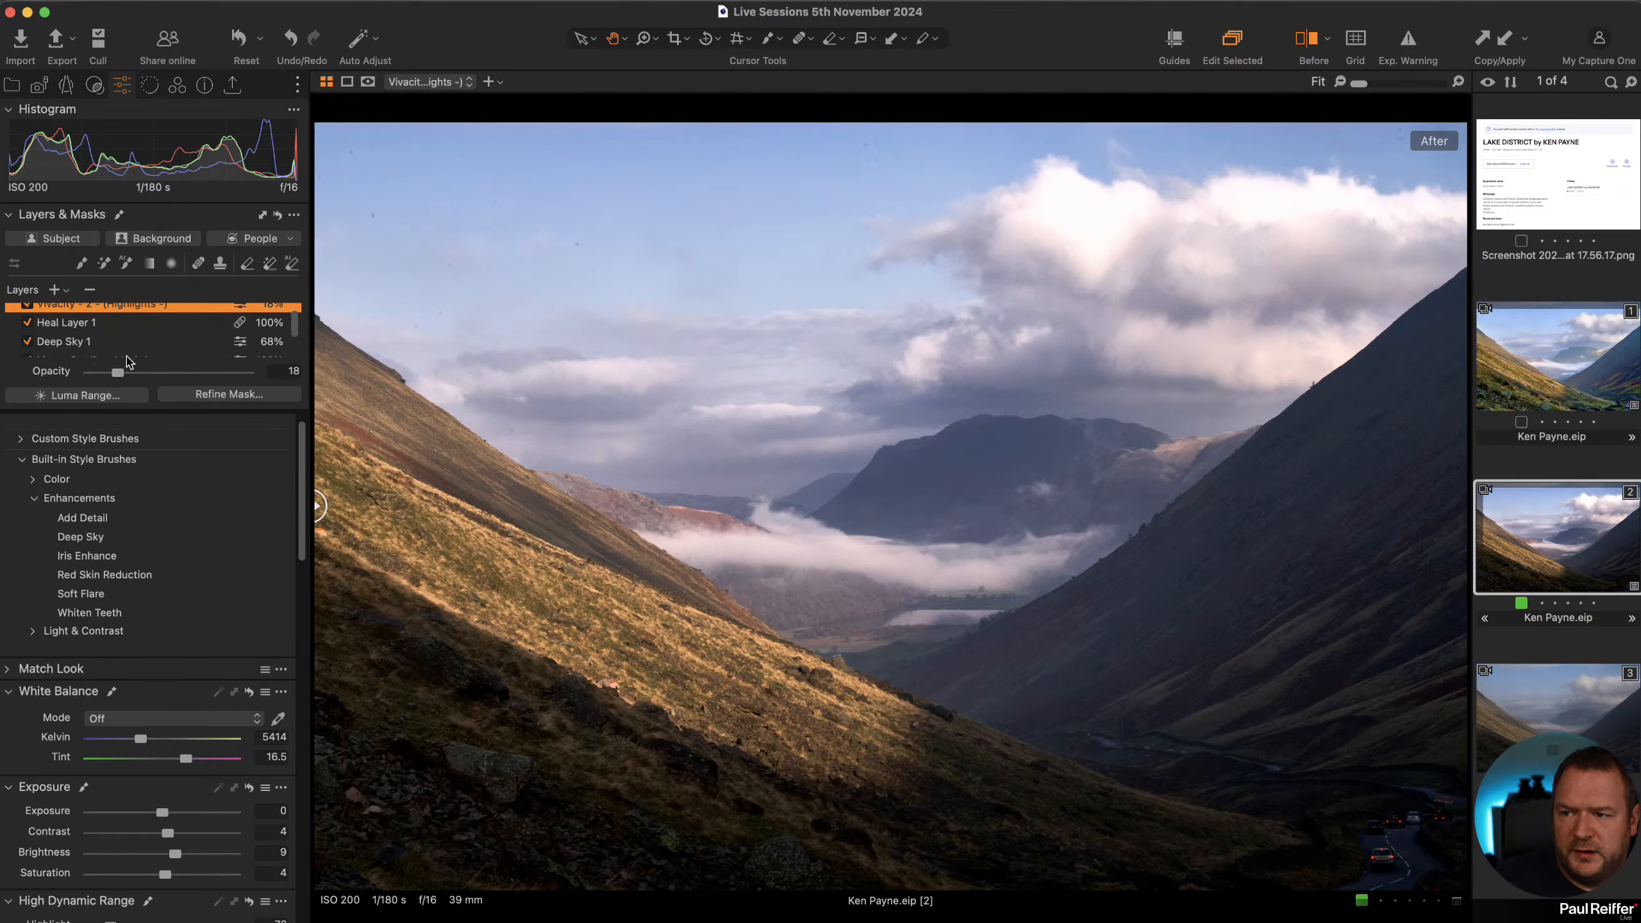
{"action": "left_click", "coordinate": [26, 306]}
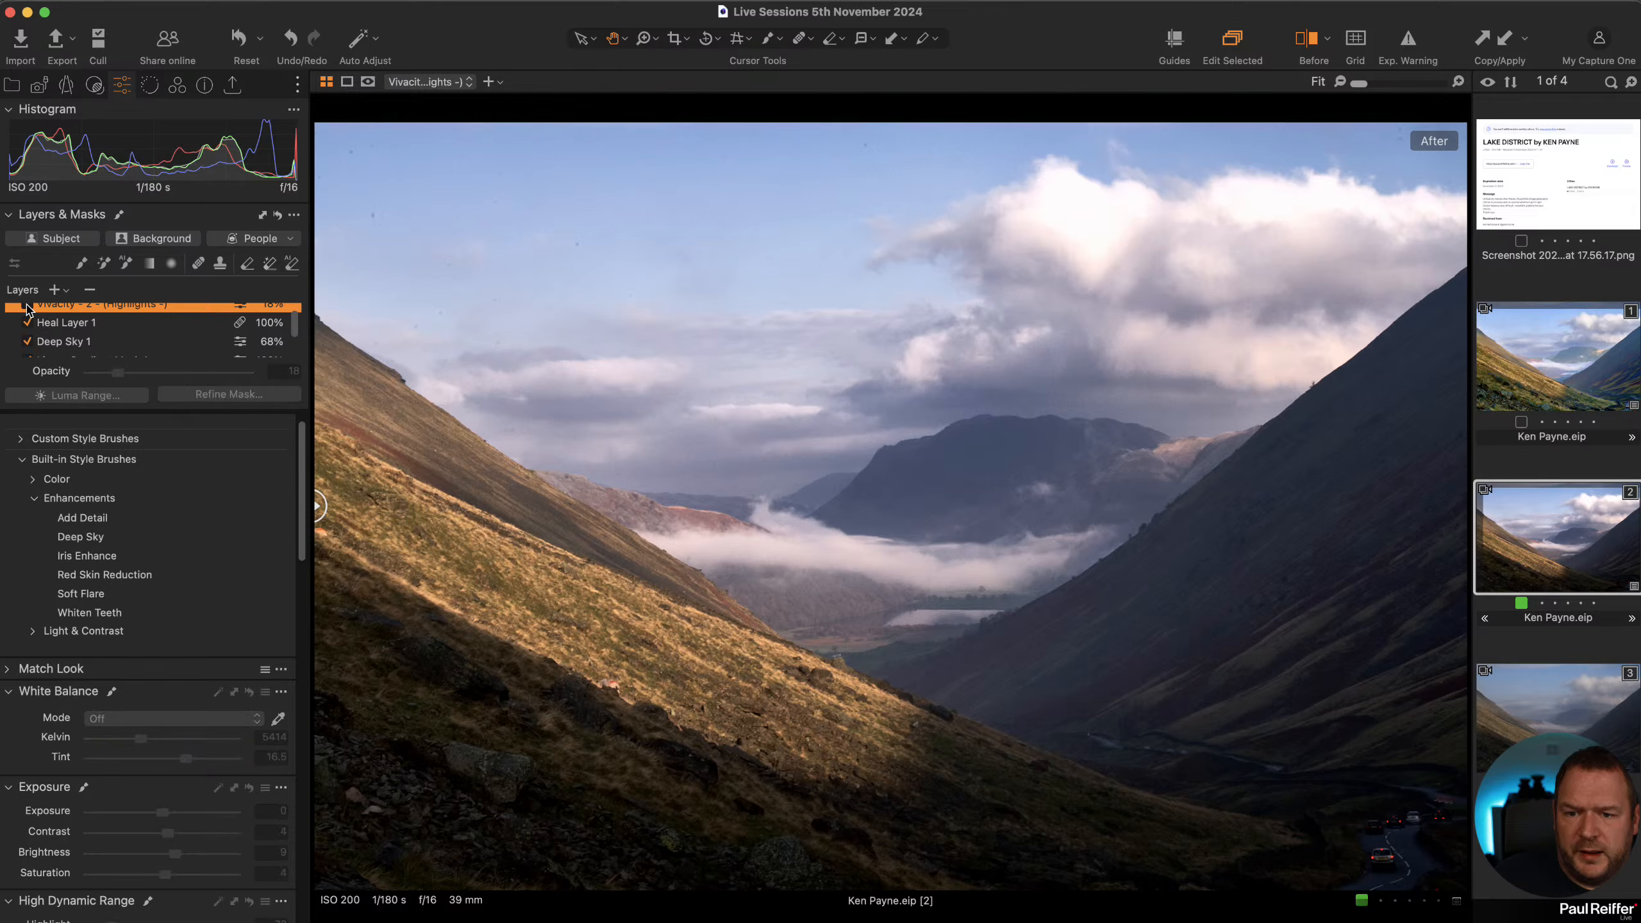
{"action": "left_click", "coordinate": [27, 306]}
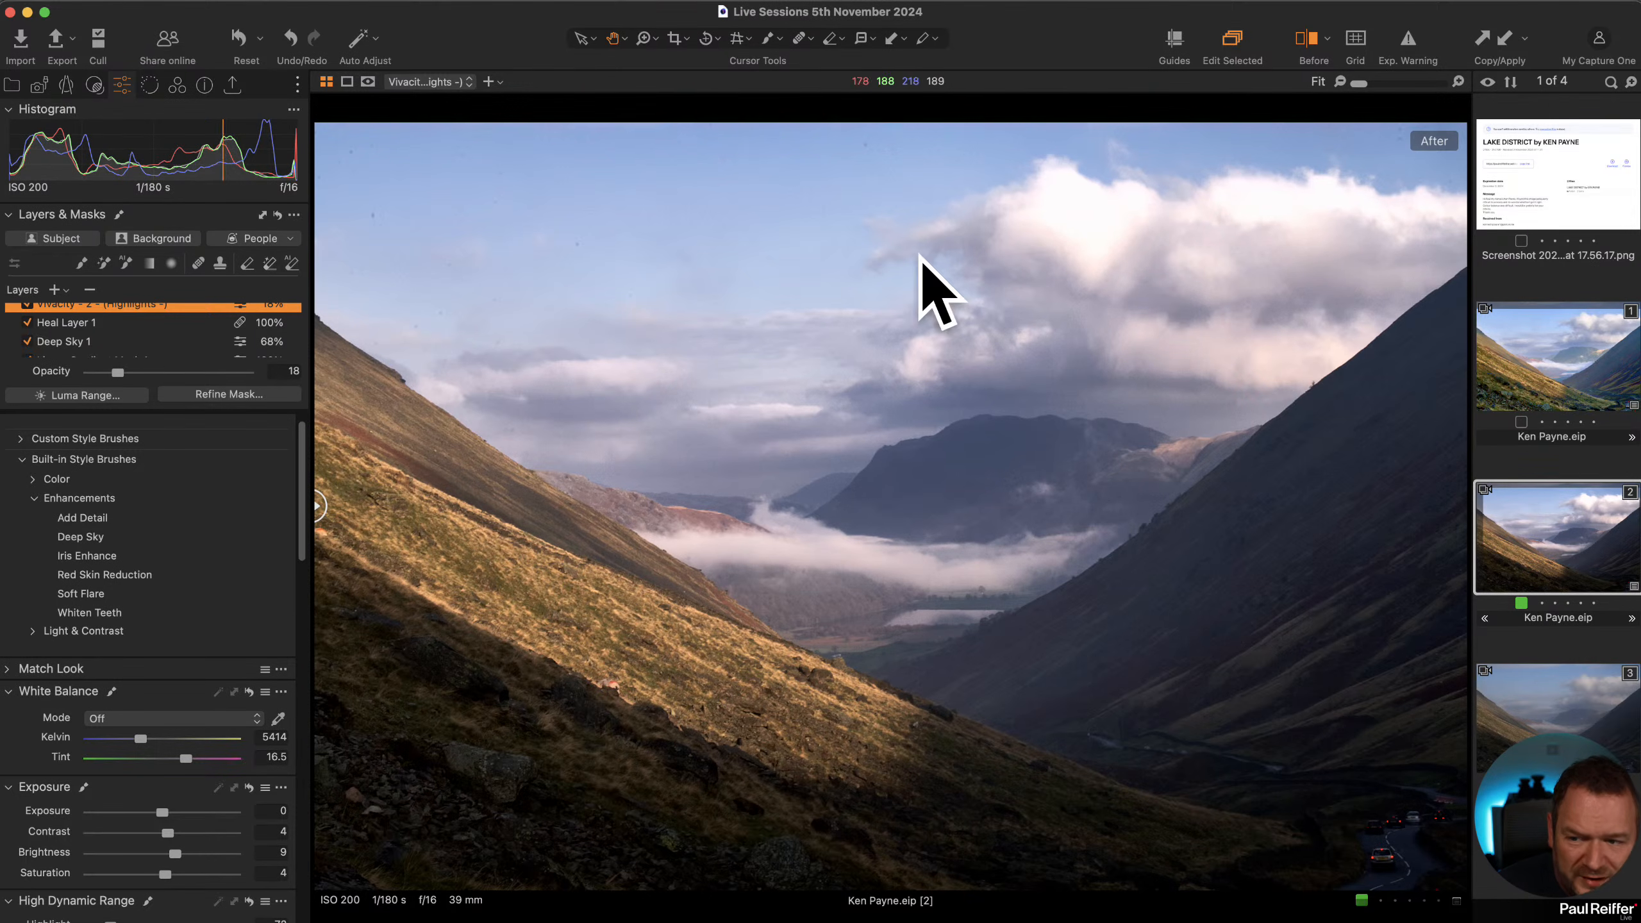
Select the Deep Sky 1 layer and set its High Dynamic Range White to -27.
{"action": "scroll", "coordinate": [87, 318], "scroll_direction": "down", "scroll_amount": 2}
{"action": "left_click", "coordinate": [89, 309]}
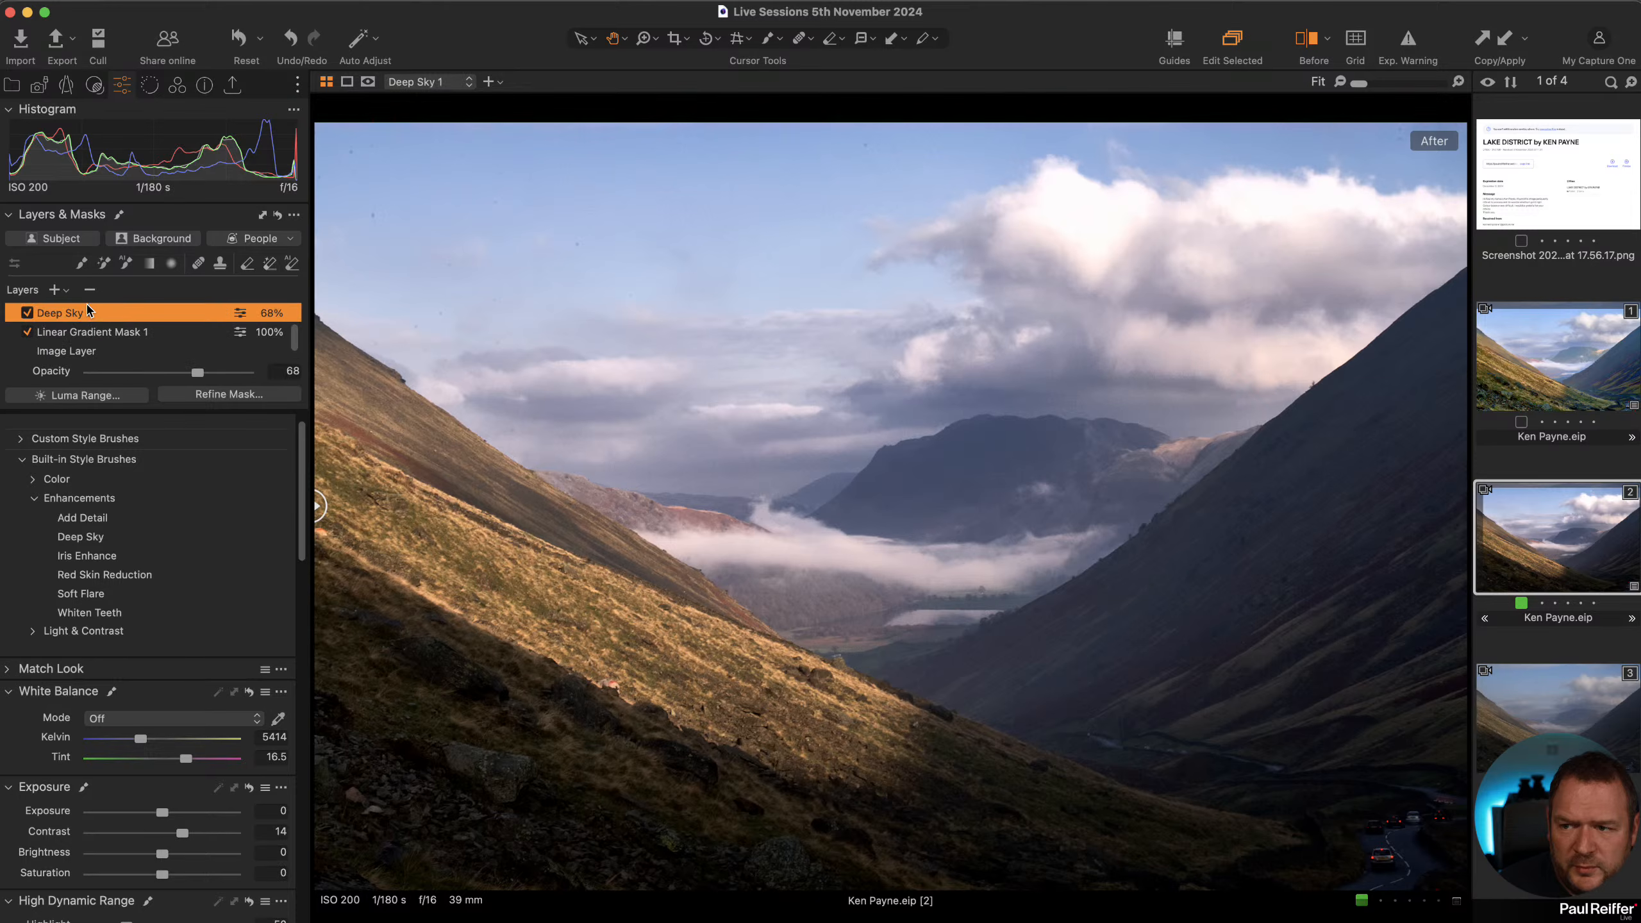
{"action": "scroll", "coordinate": [129, 333], "scroll_direction": "down", "scroll_amount": 1}
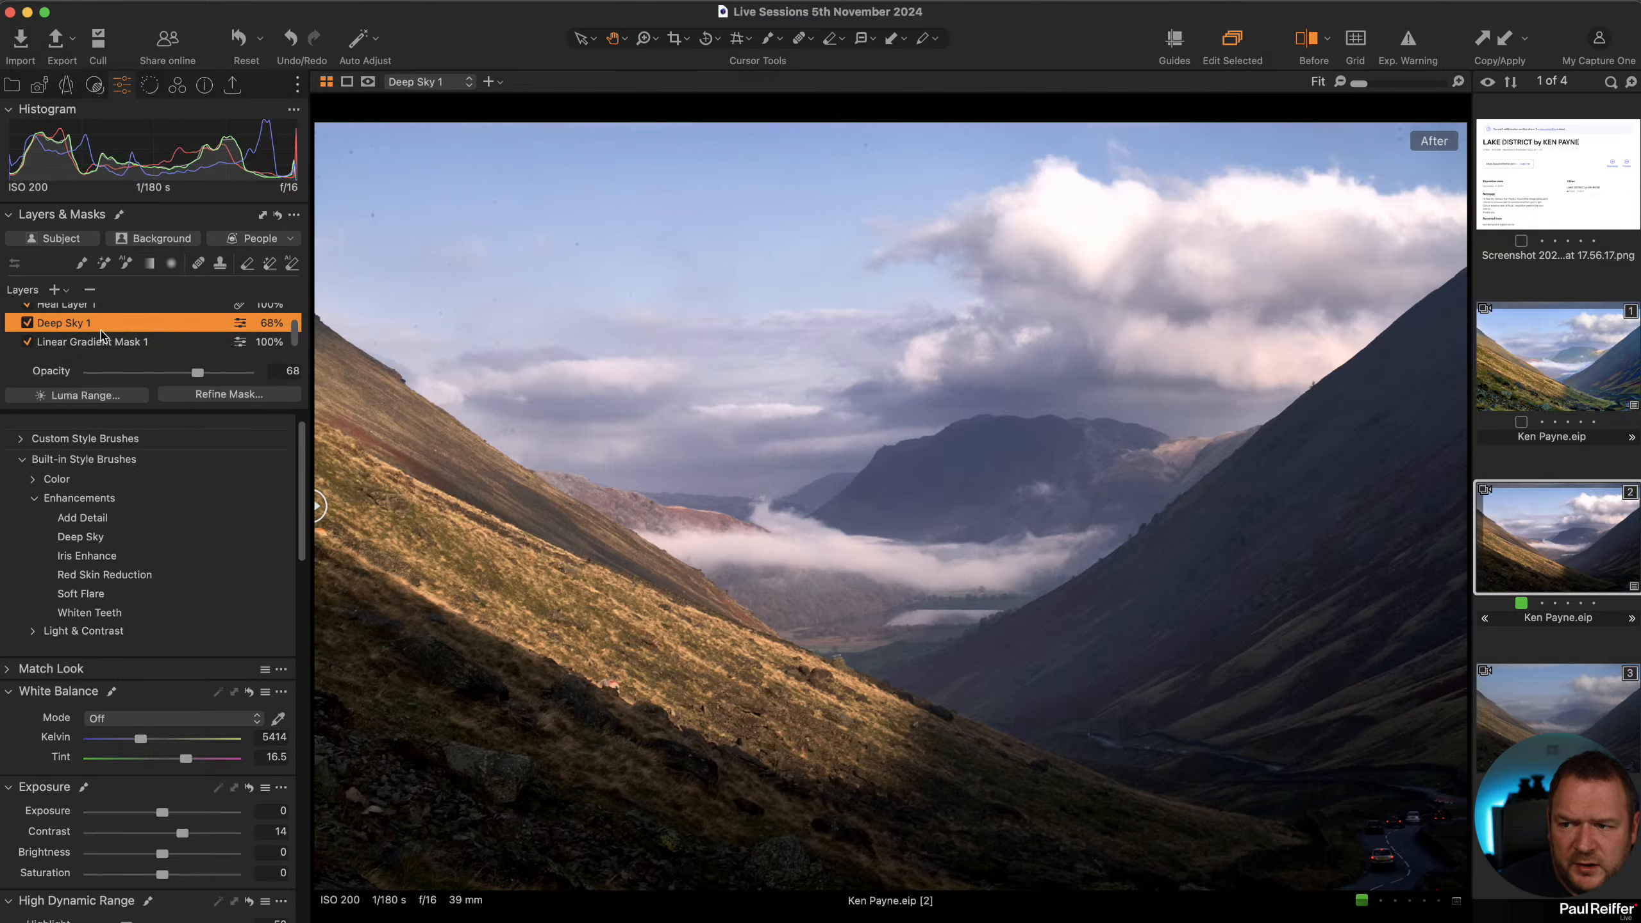
{"action": "scroll", "coordinate": [155, 695], "scroll_direction": "down", "scroll_amount": 8}
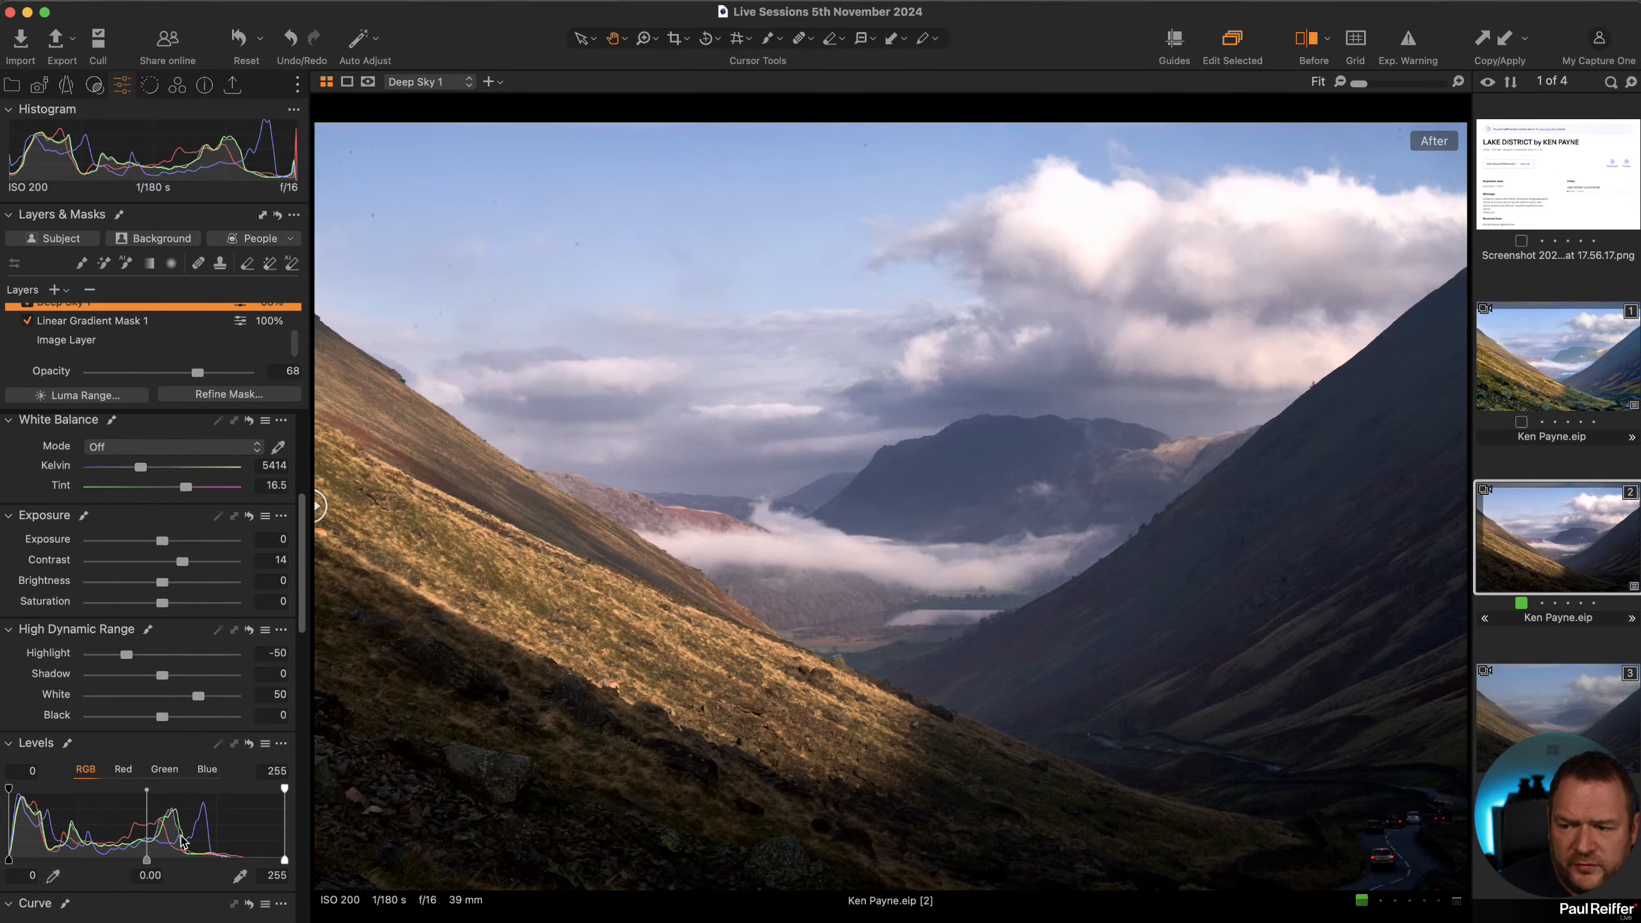
{"action": "left_click_drag", "start_coordinate": [195, 679], "coordinate": [166, 679]}
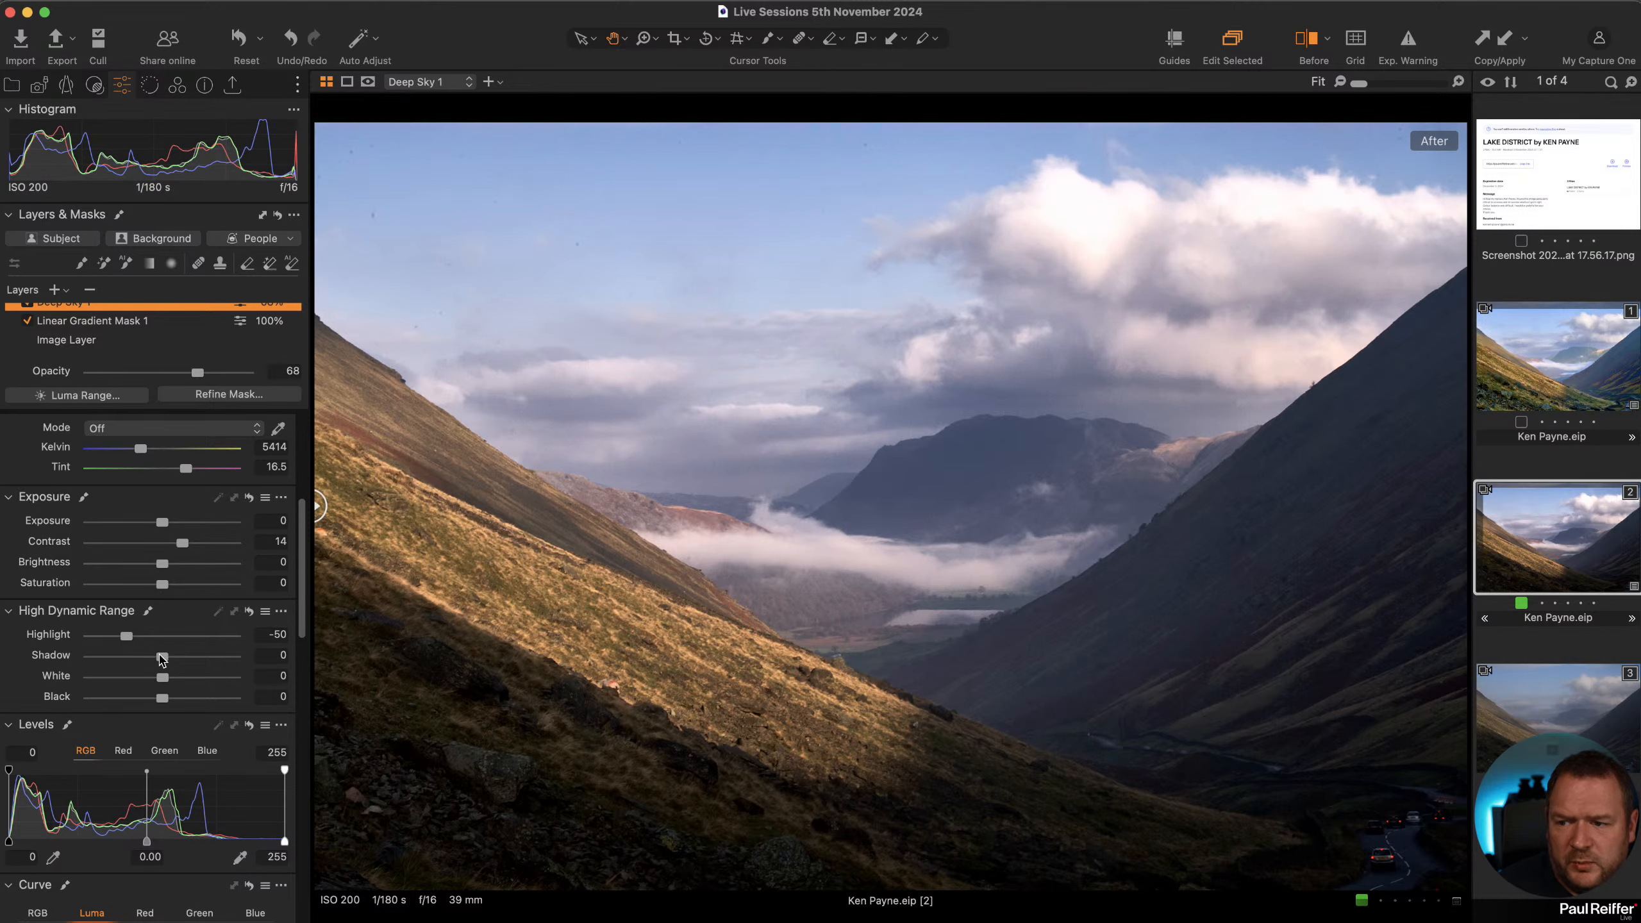
{"action": "left_click_drag", "start_coordinate": [161, 679], "coordinate": [143, 679]}
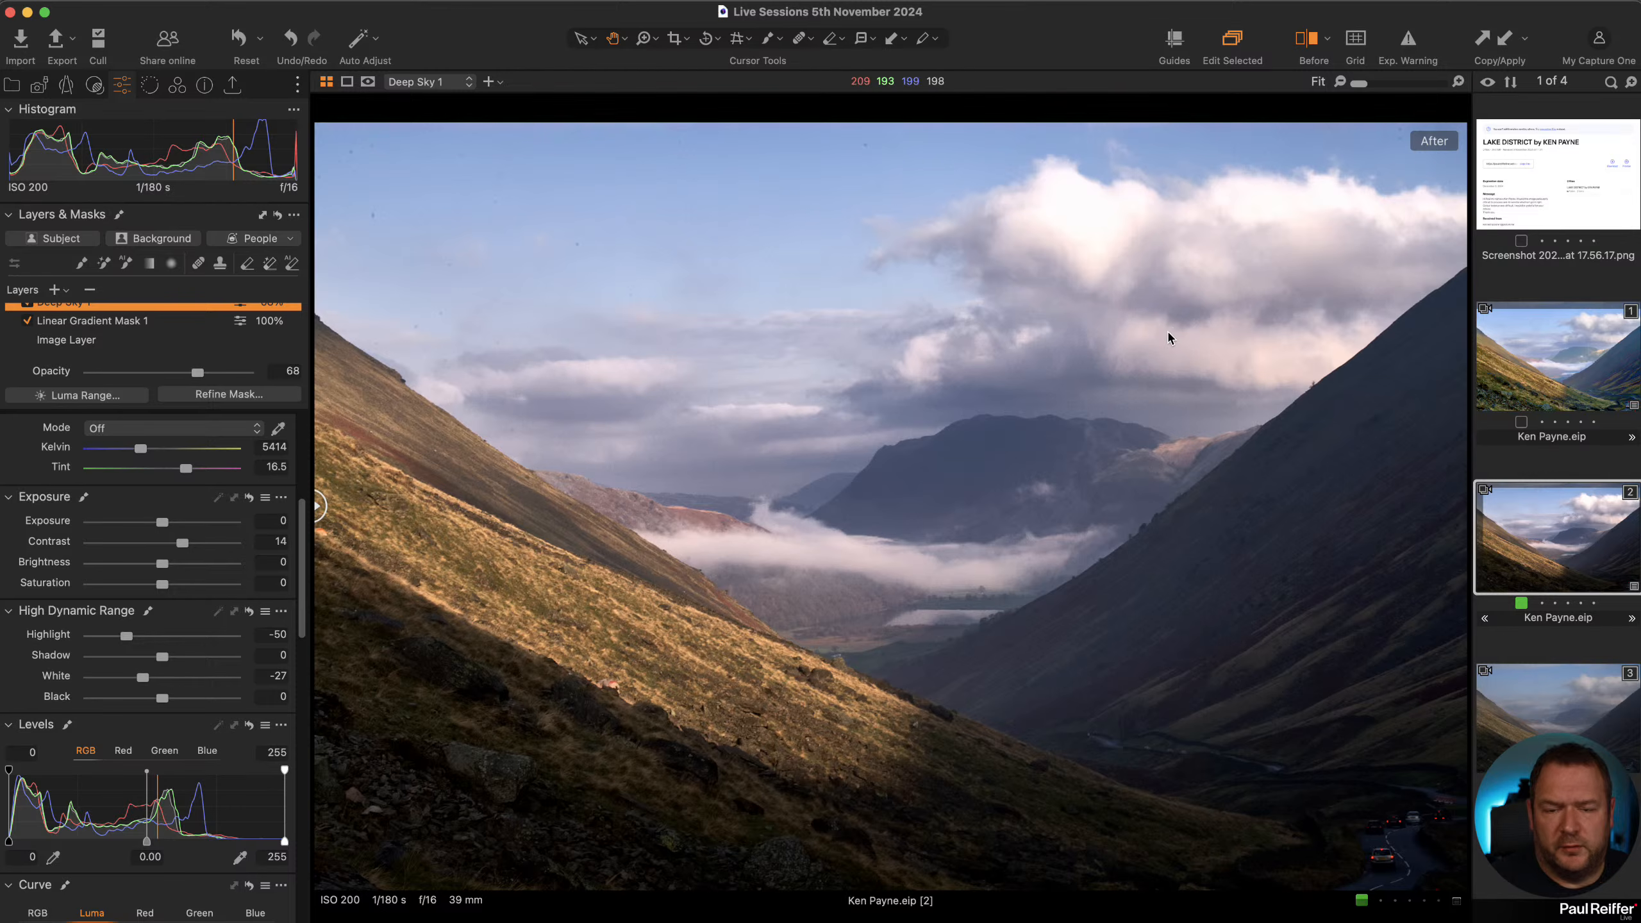
Compare the result with the other variant and in the before/after split view.
{"action": "left_click", "coordinate": [1550, 352]}
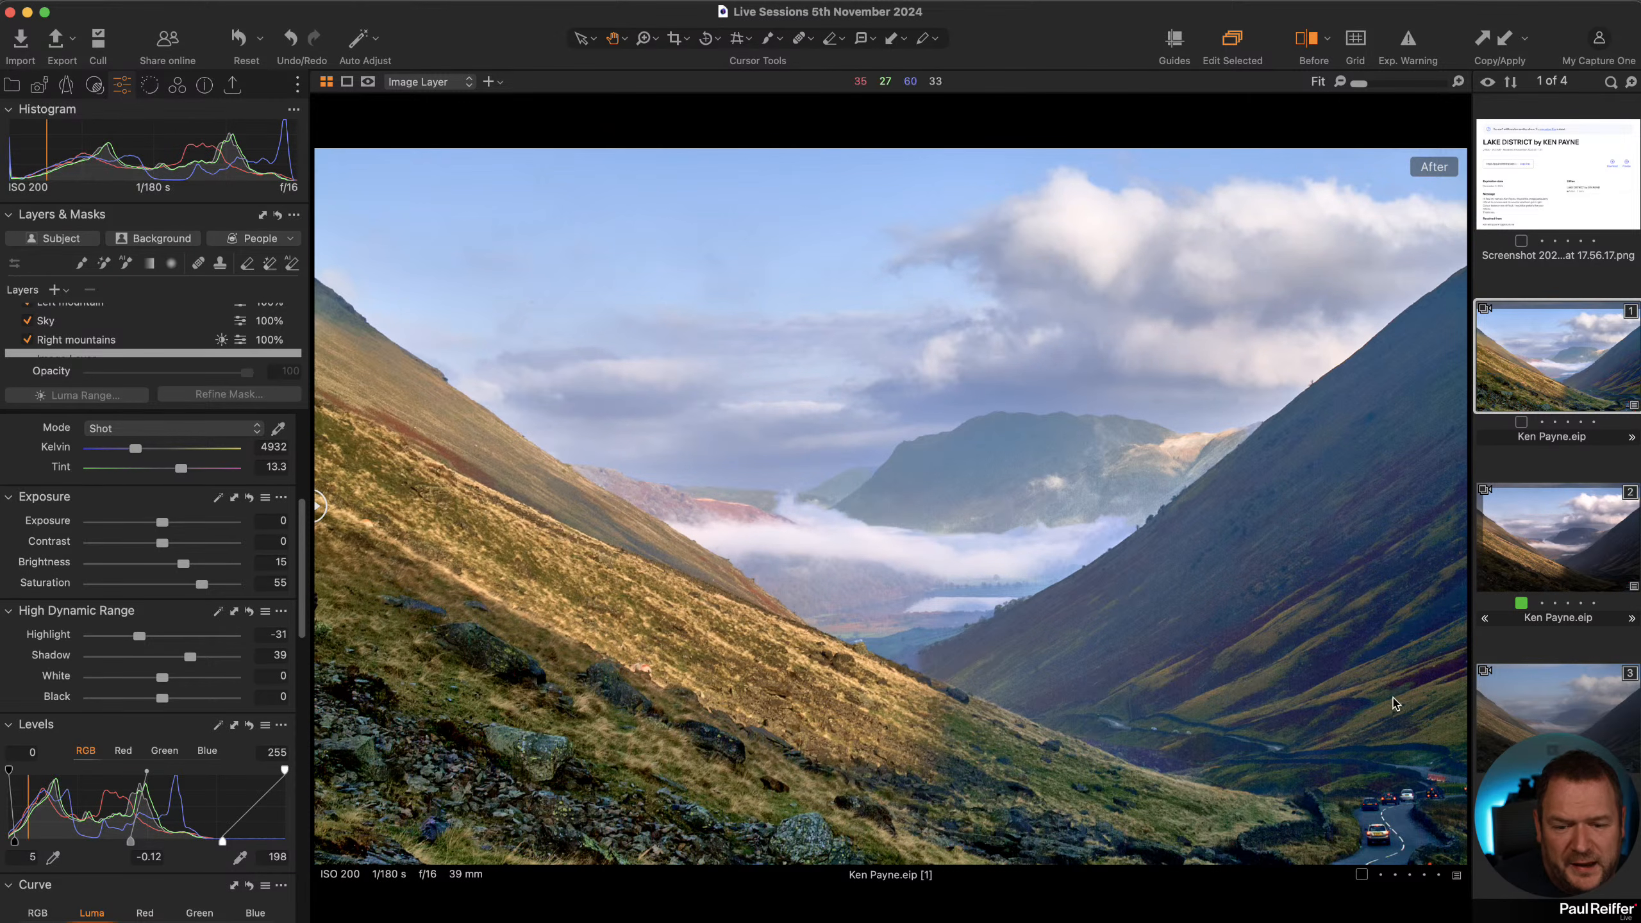
{"action": "left_click", "coordinate": [1554, 560]}
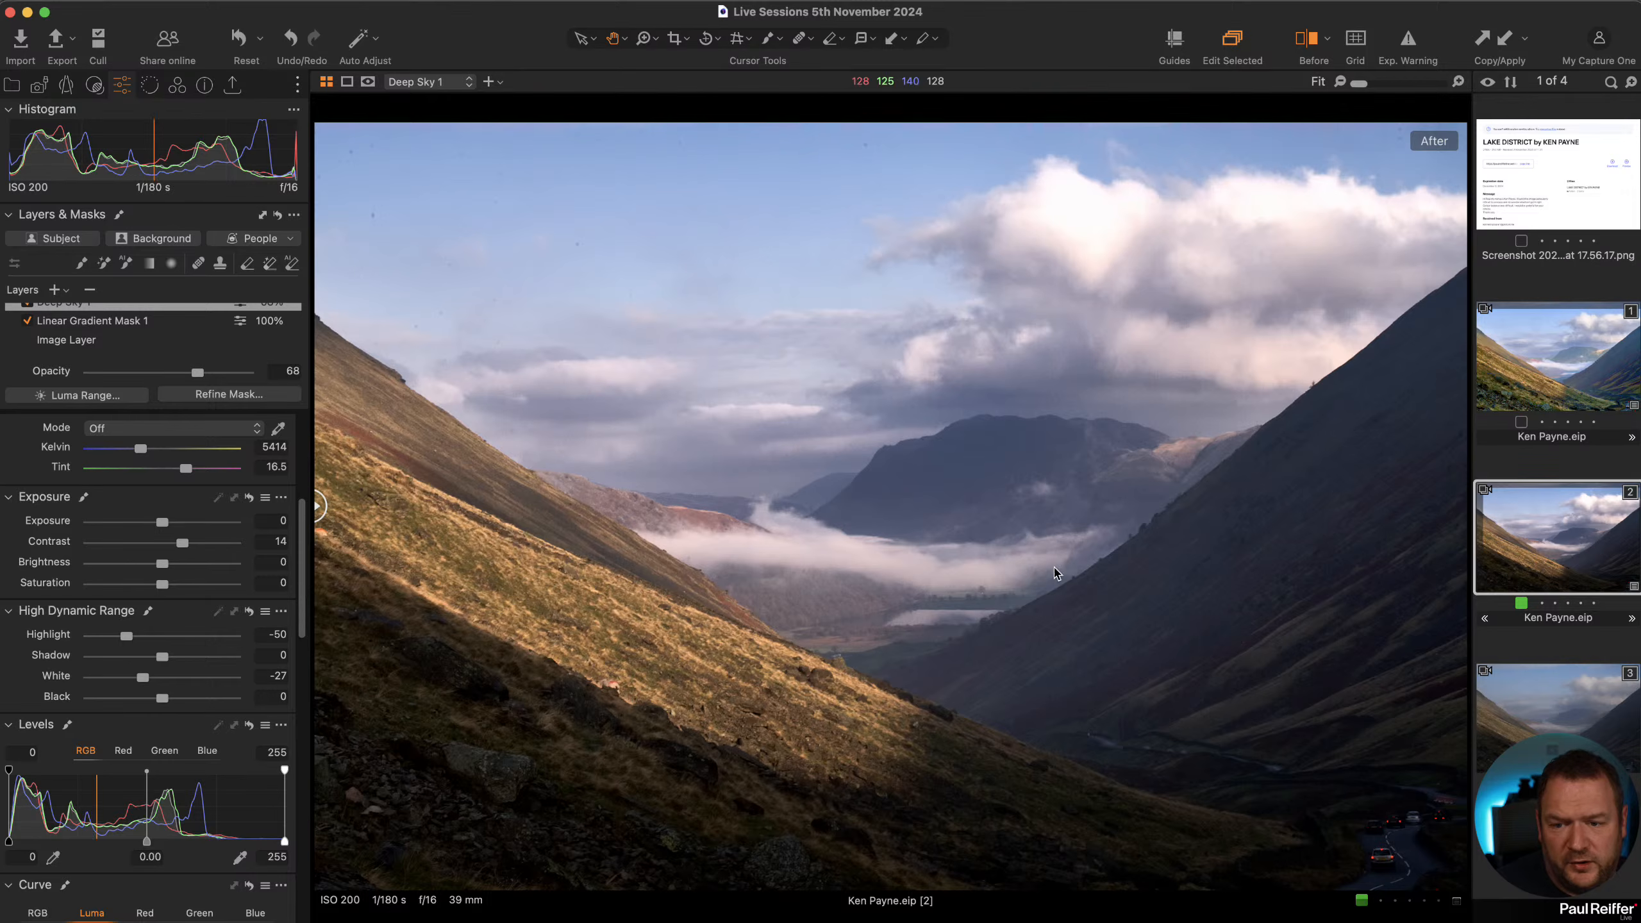
{"action": "left_click", "coordinate": [1312, 43]}
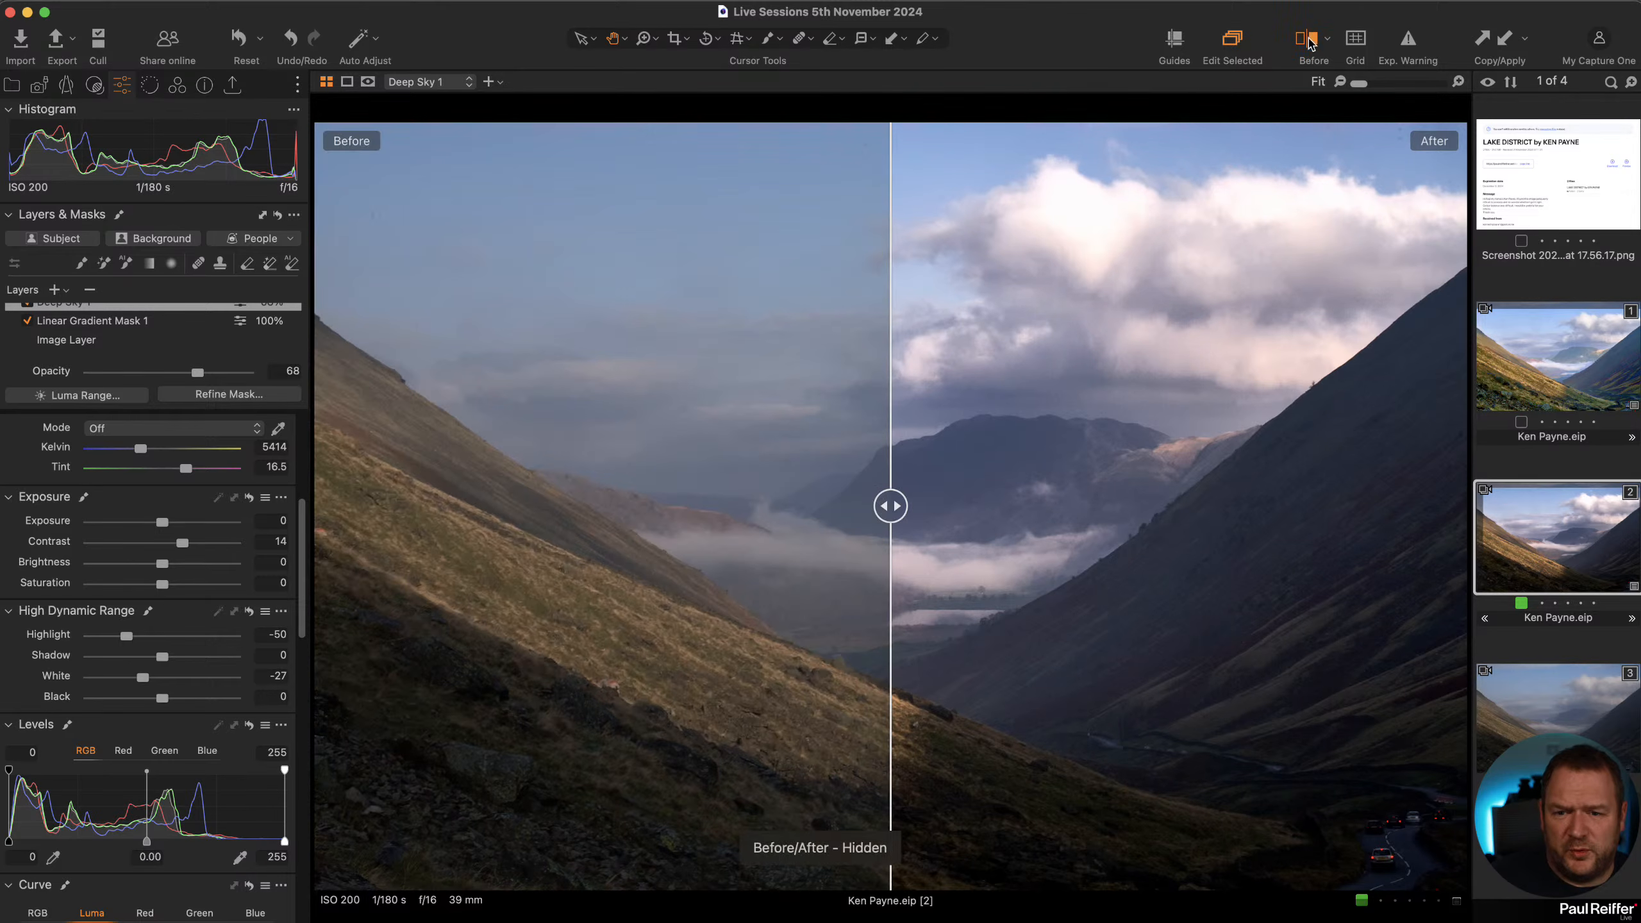
{"action": "left_click_drag", "start_coordinate": [889, 510], "coordinate": [71, 551]}
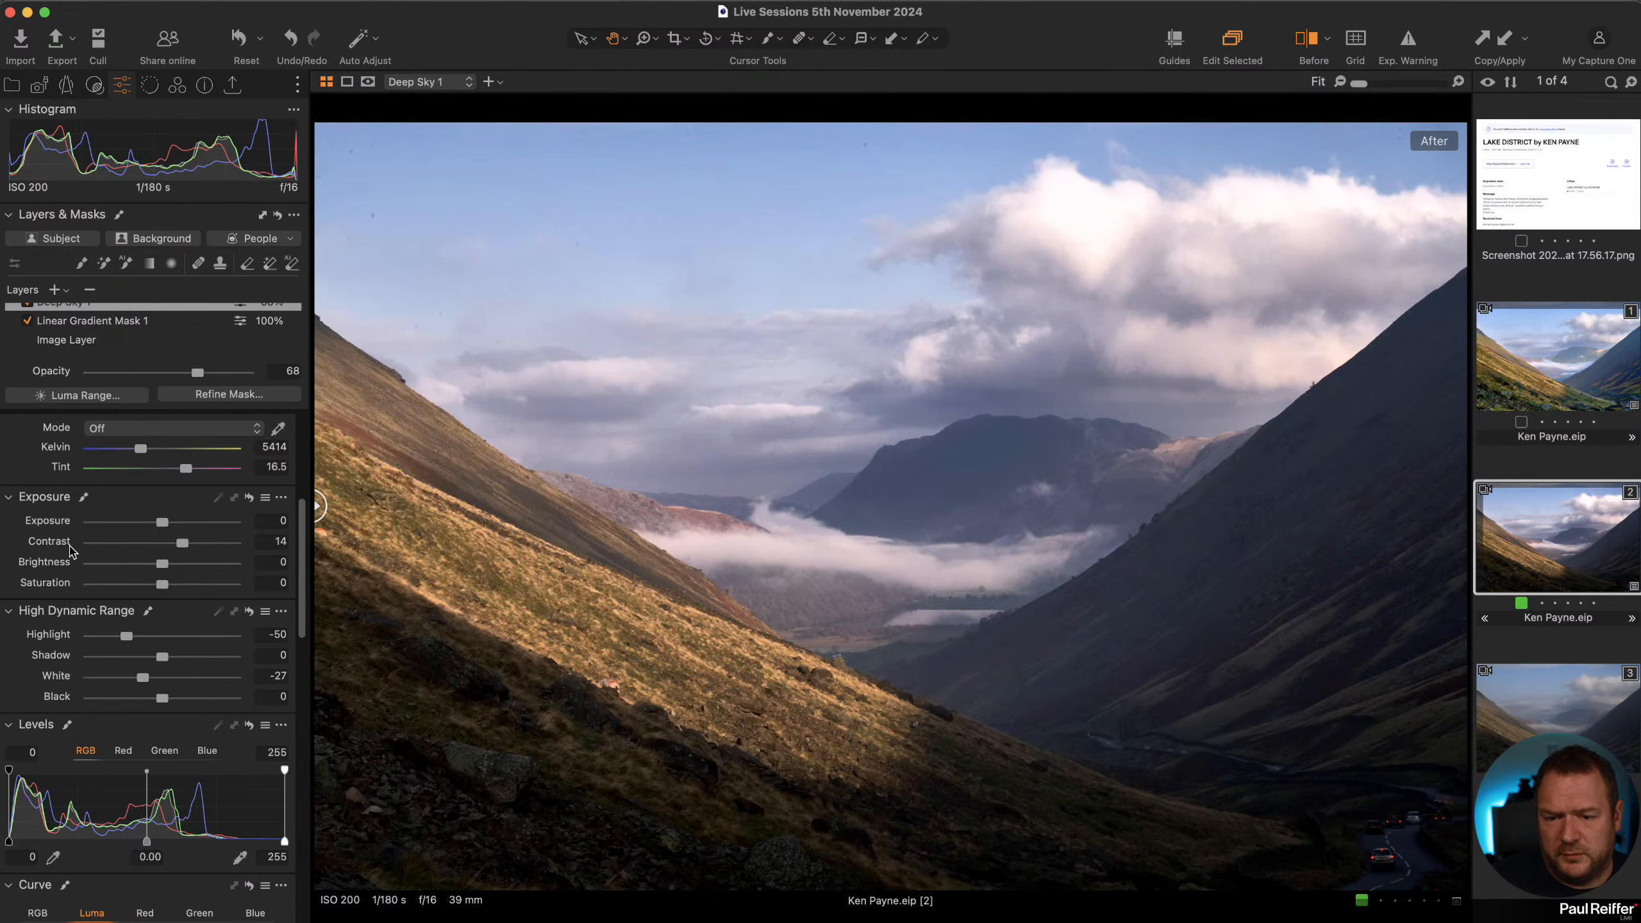
Open the Library and browse the Gary, Bob and Simon user collections.
{"action": "left_click", "coordinate": [13, 86]}
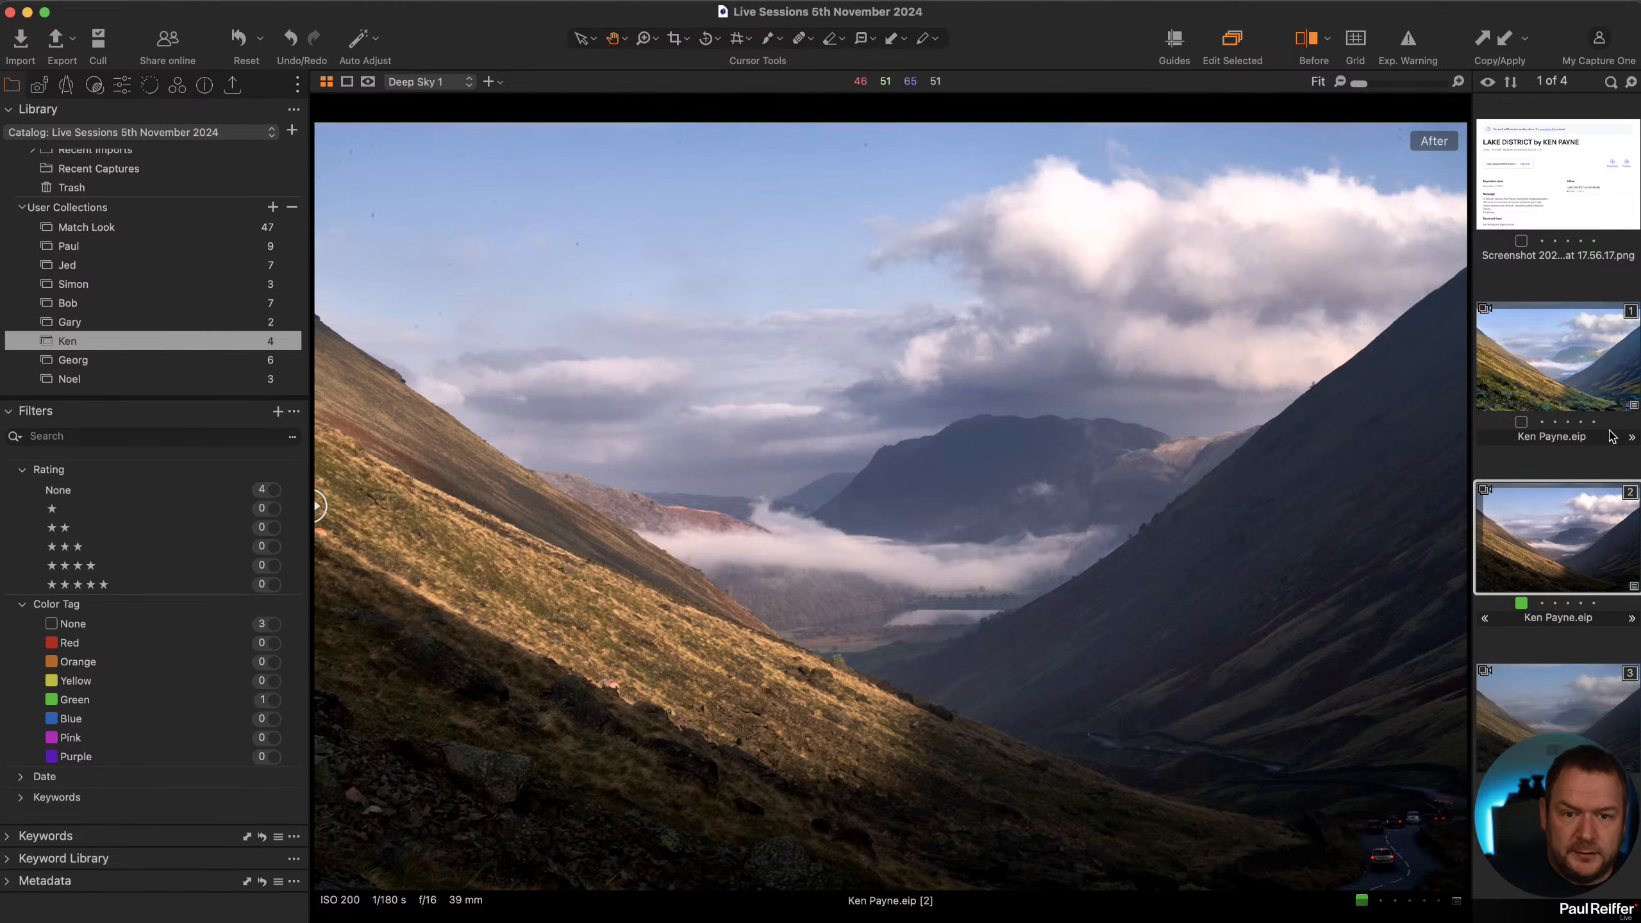
{"action": "scroll", "coordinate": [140, 346], "scroll_direction": "down", "scroll_amount": 3}
{"action": "scroll", "coordinate": [139, 337], "scroll_direction": "up", "scroll_amount": 5}
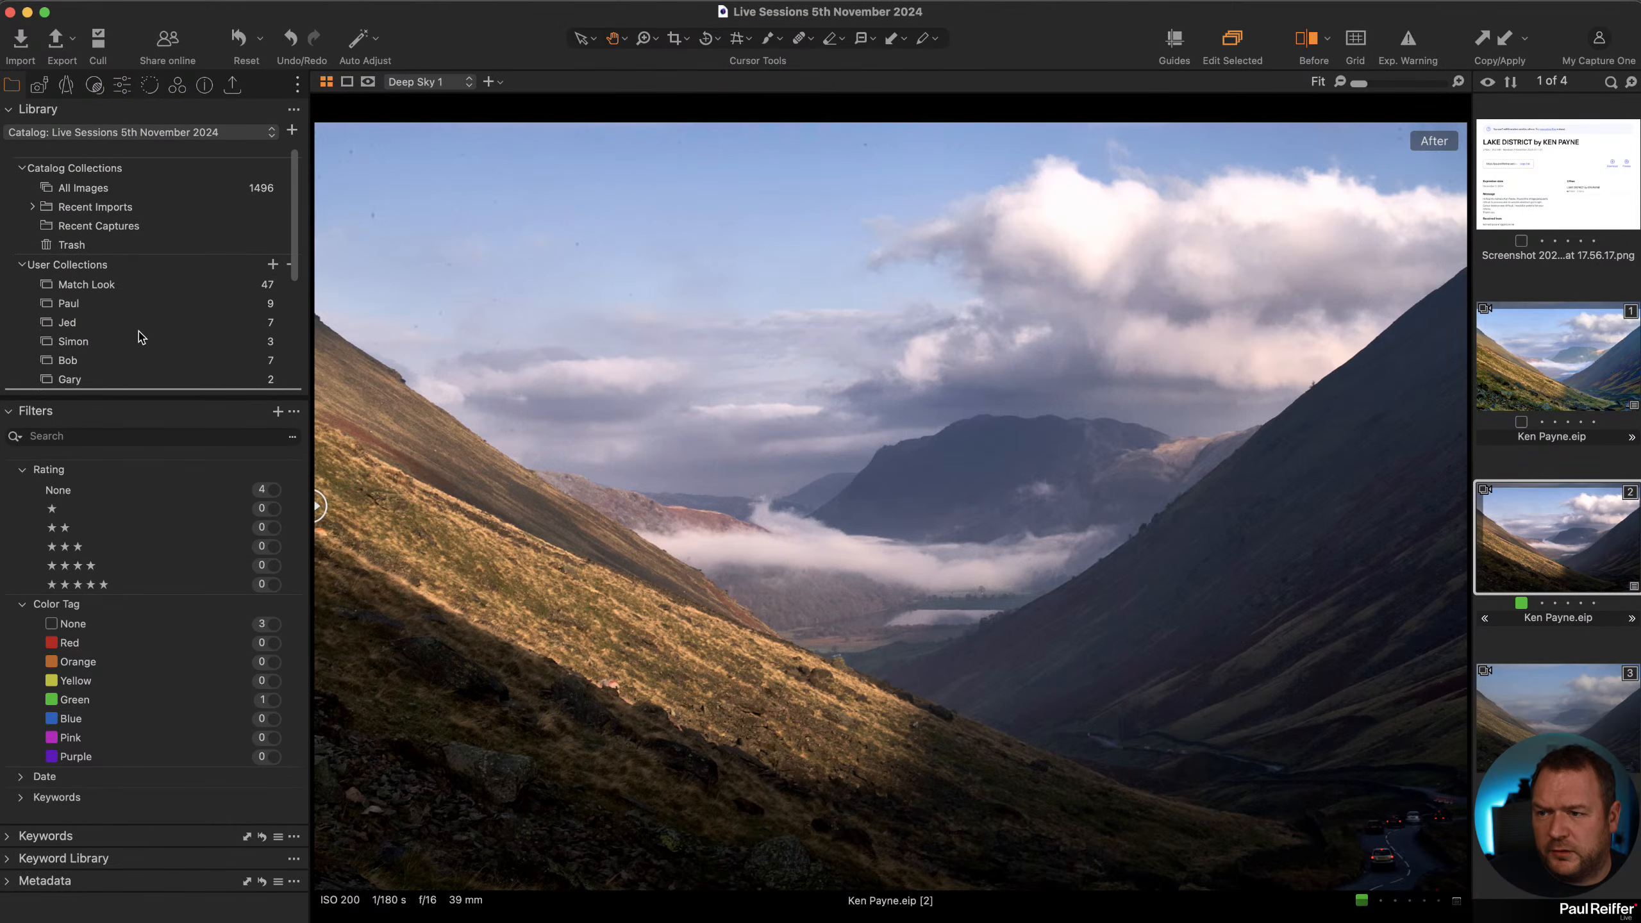
{"action": "left_click", "coordinate": [71, 380]}
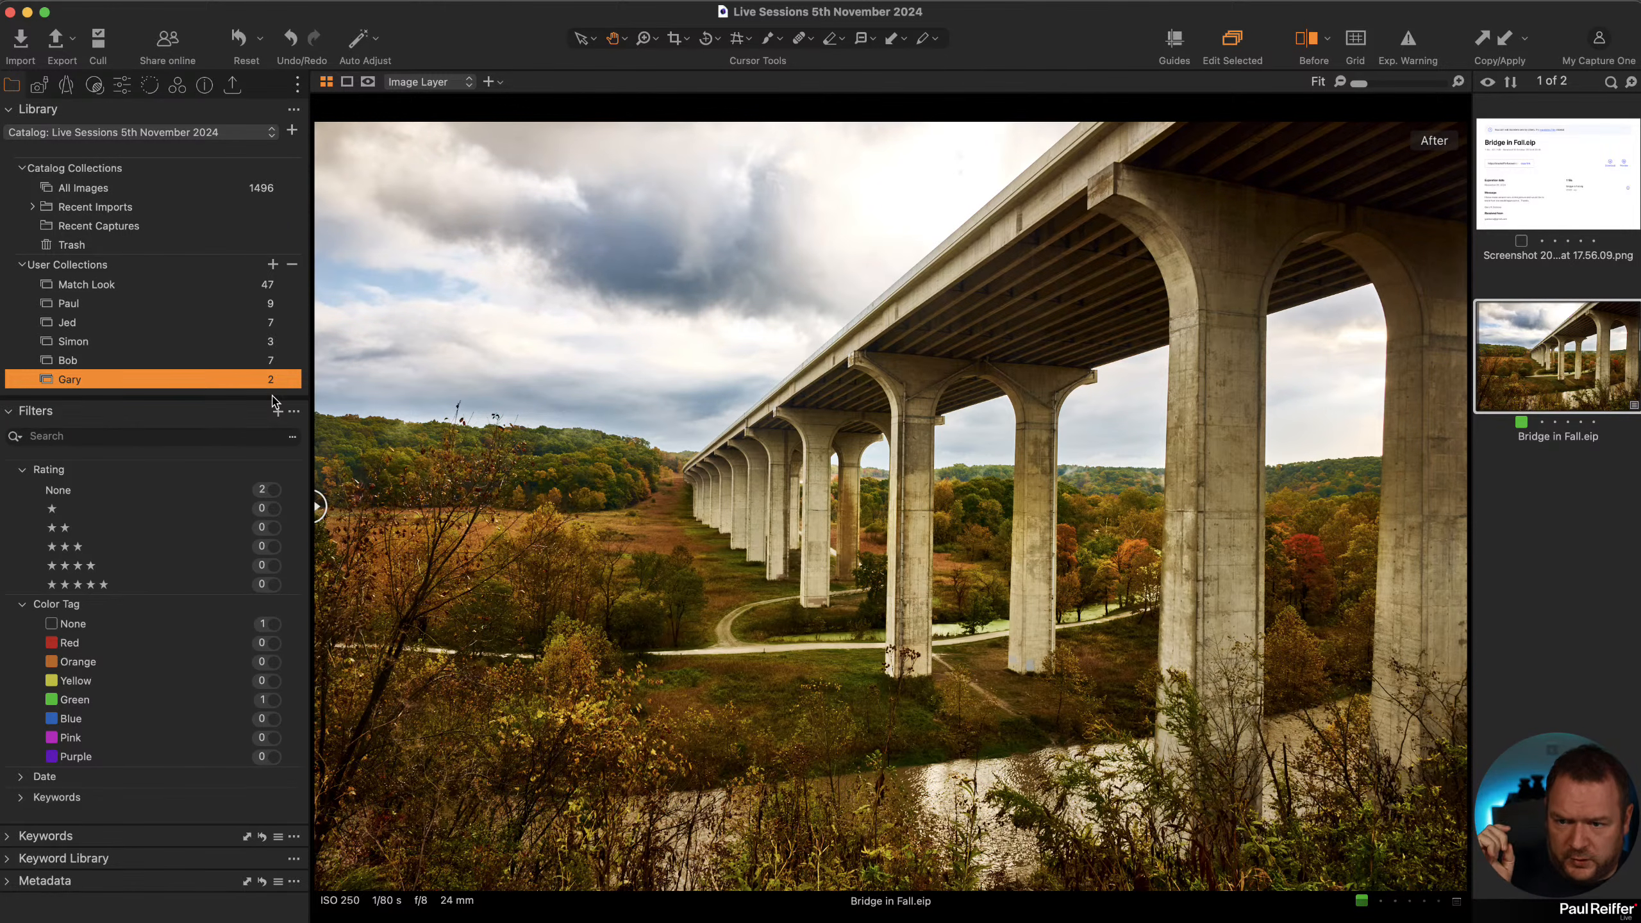
{"action": "left_click", "coordinate": [106, 362]}
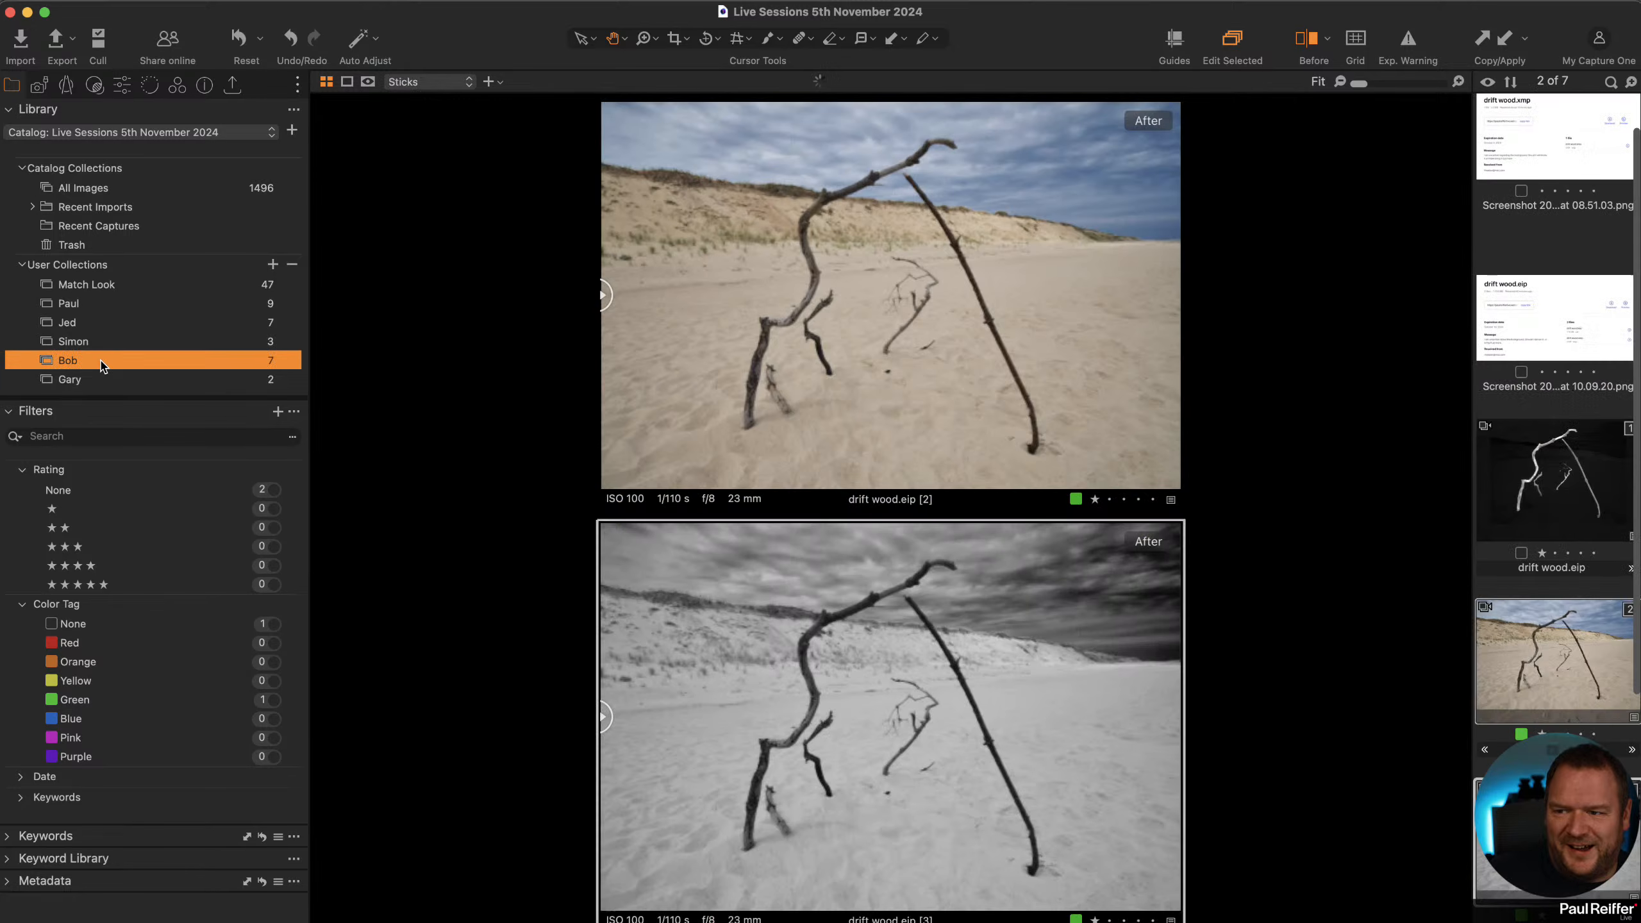
{"action": "left_click", "coordinate": [1496, 591]}
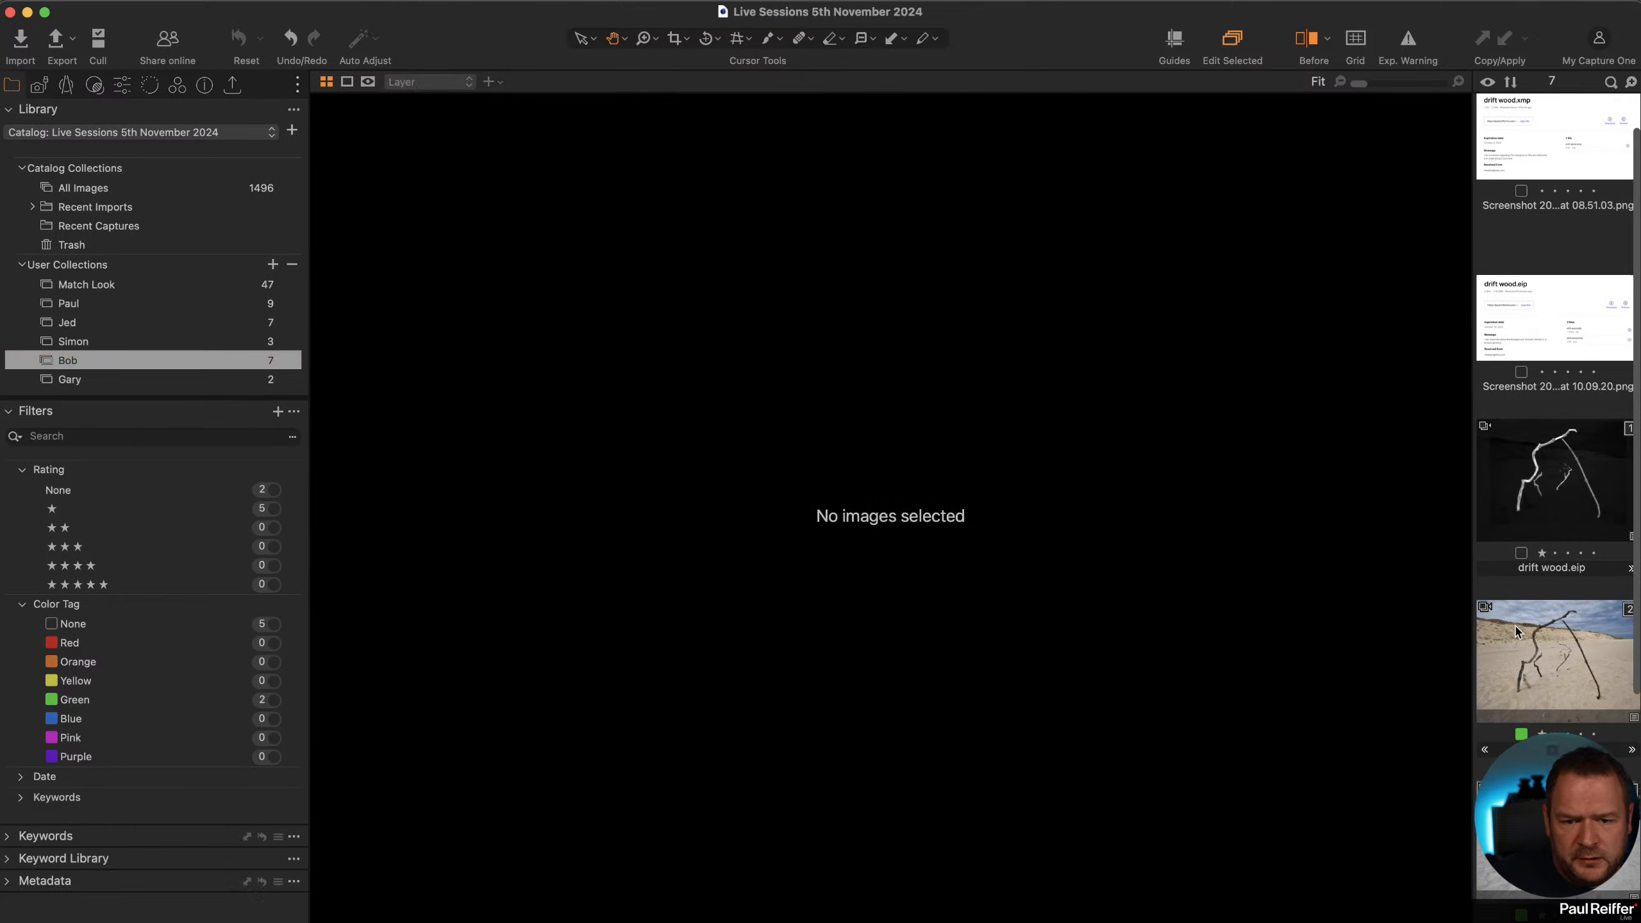
{"action": "left_click", "coordinate": [1524, 637]}
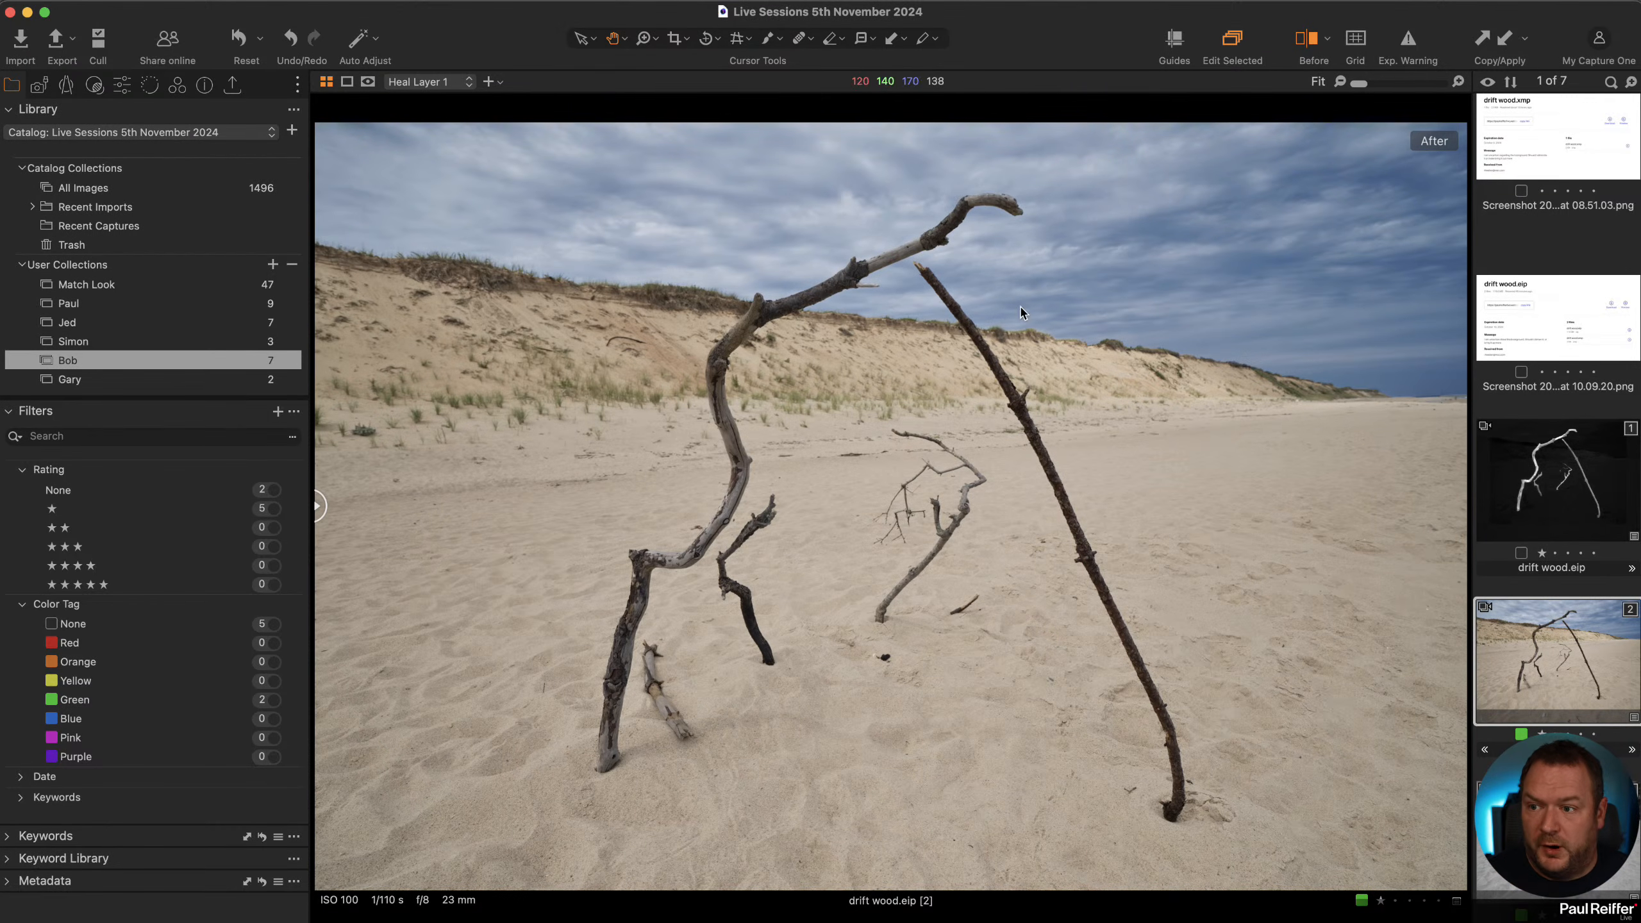
{"action": "left_click", "coordinate": [155, 342]}
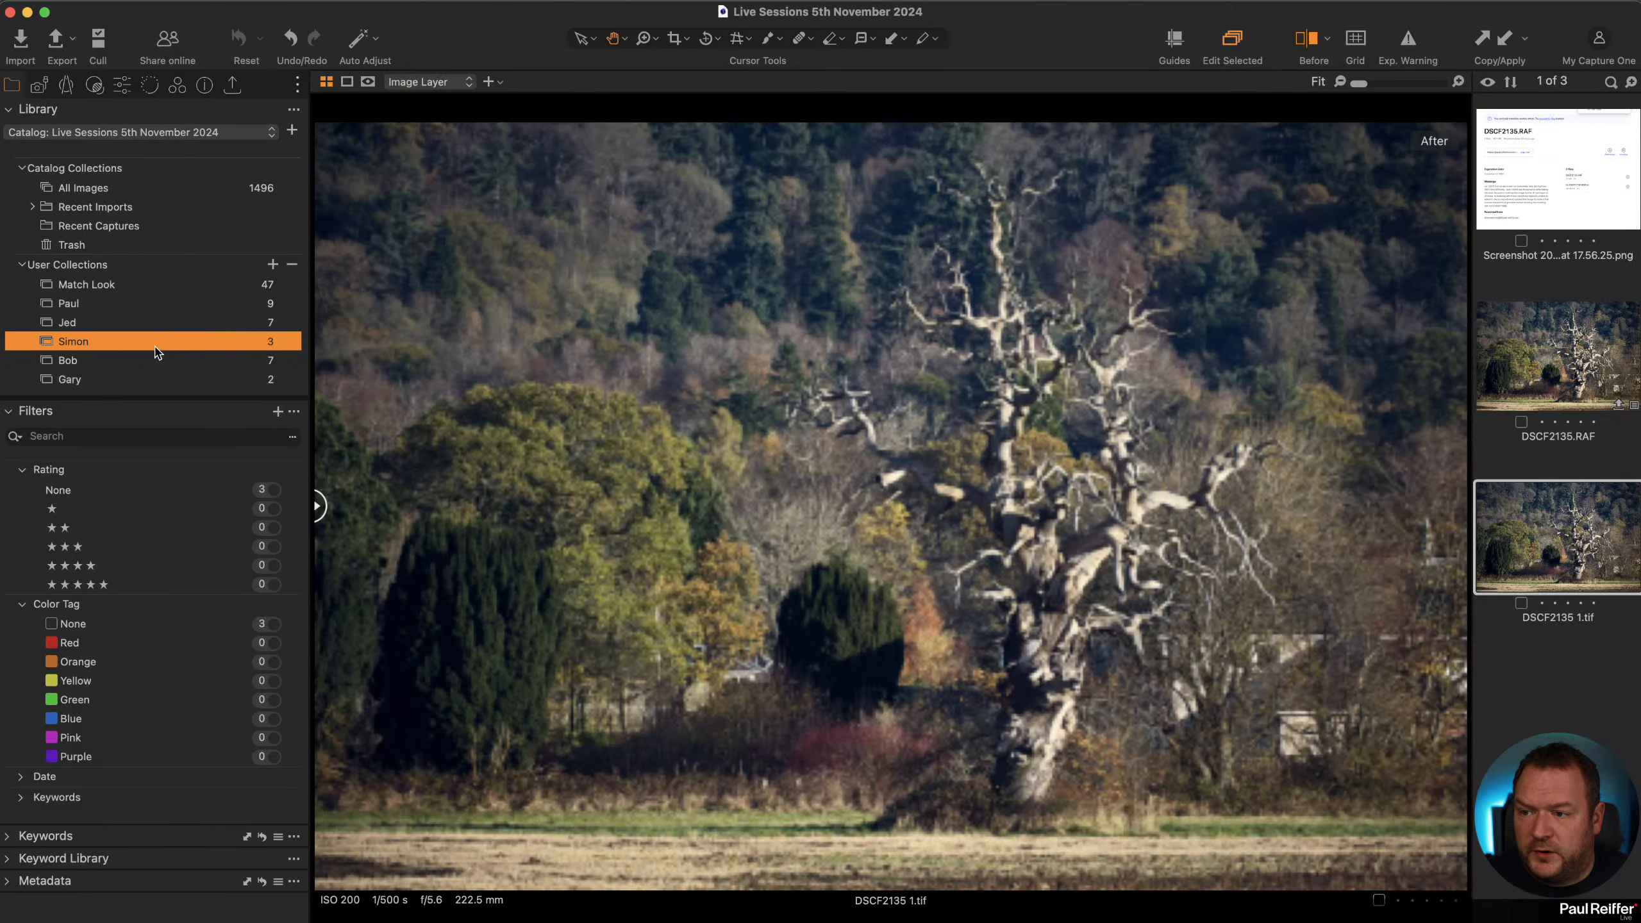
Compare the edited Lake District TIFF with its original RAF file.
{"action": "left_click", "coordinate": [1535, 363]}
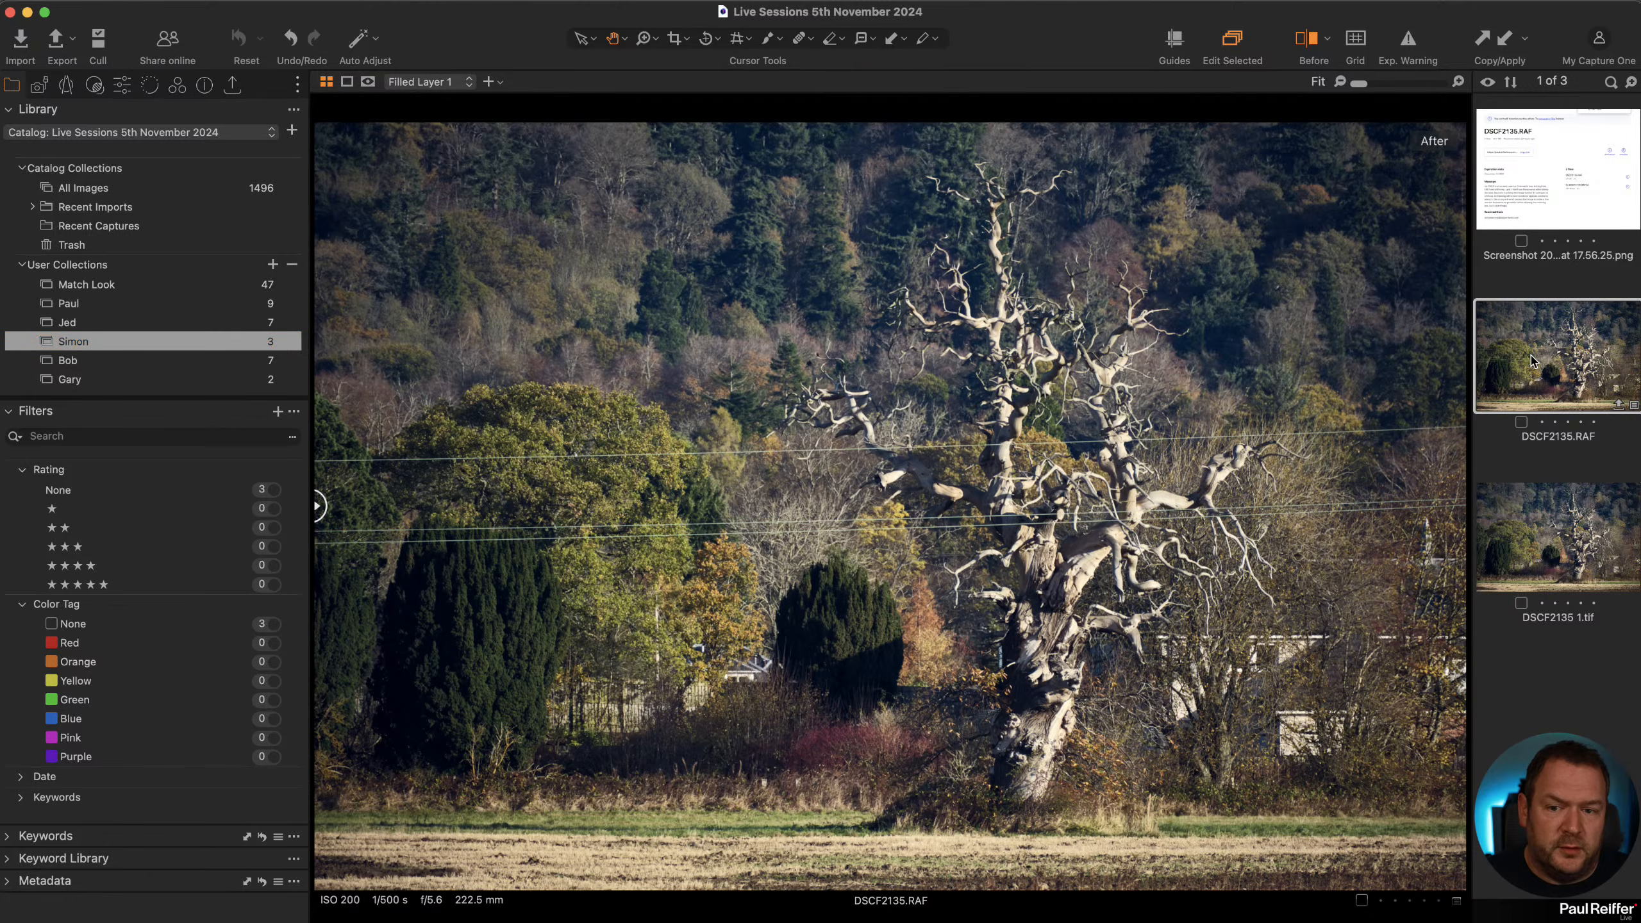
{"action": "left_click", "coordinate": [1572, 529]}
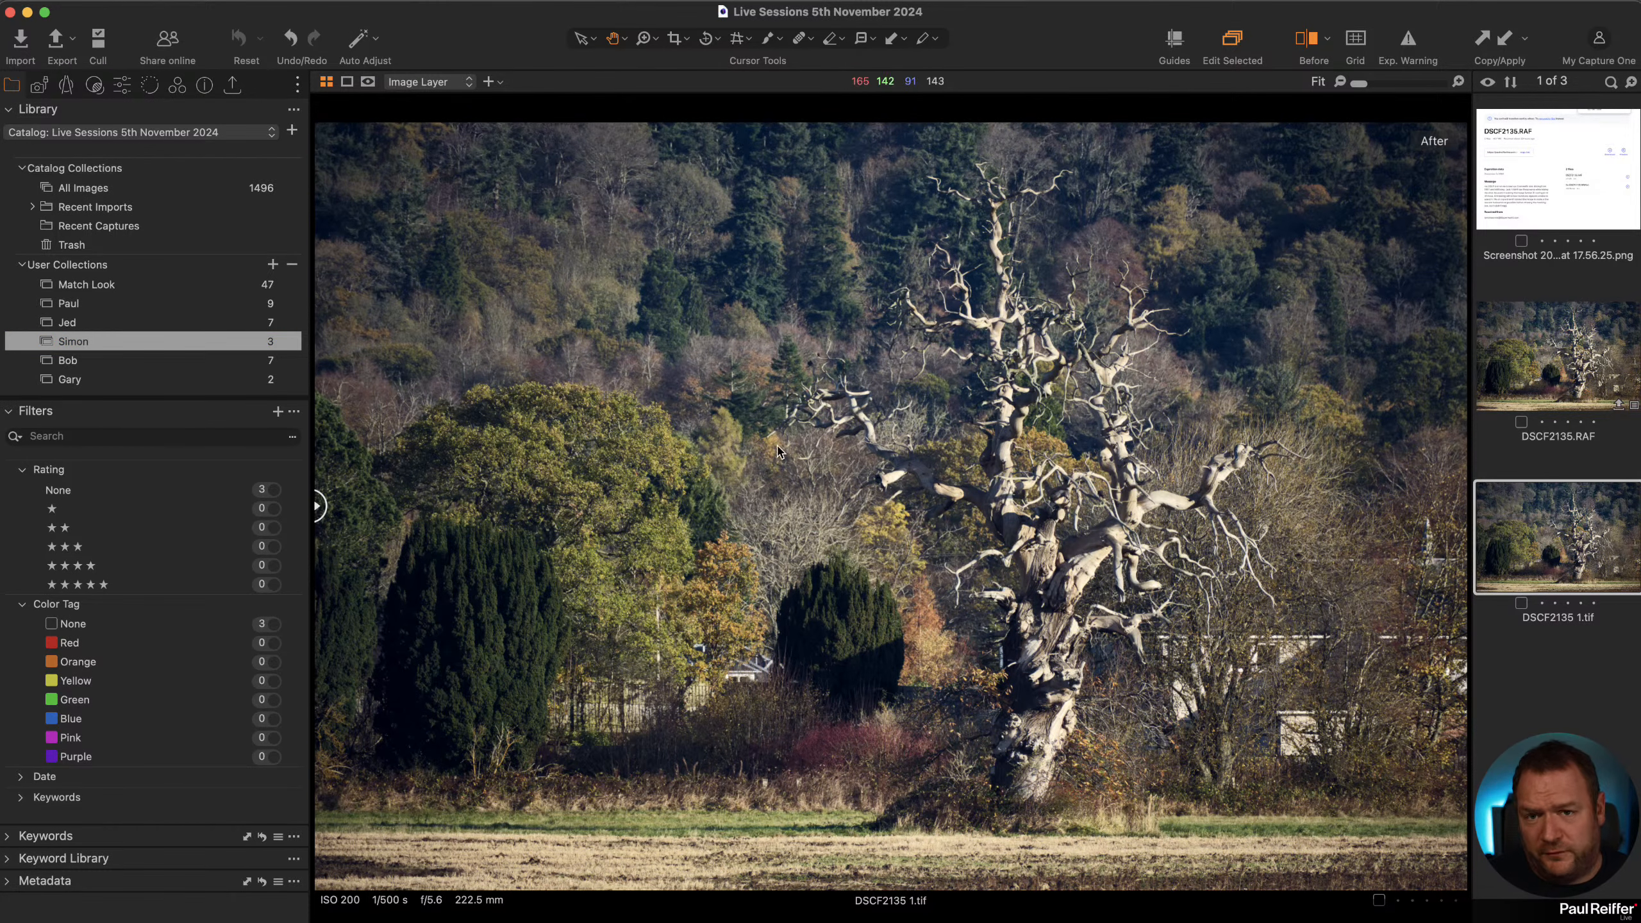
Open Jed's collection and compare the Mobilgas station image's adjusted variant with its unedited variant.
{"action": "left_click", "coordinate": [233, 323]}
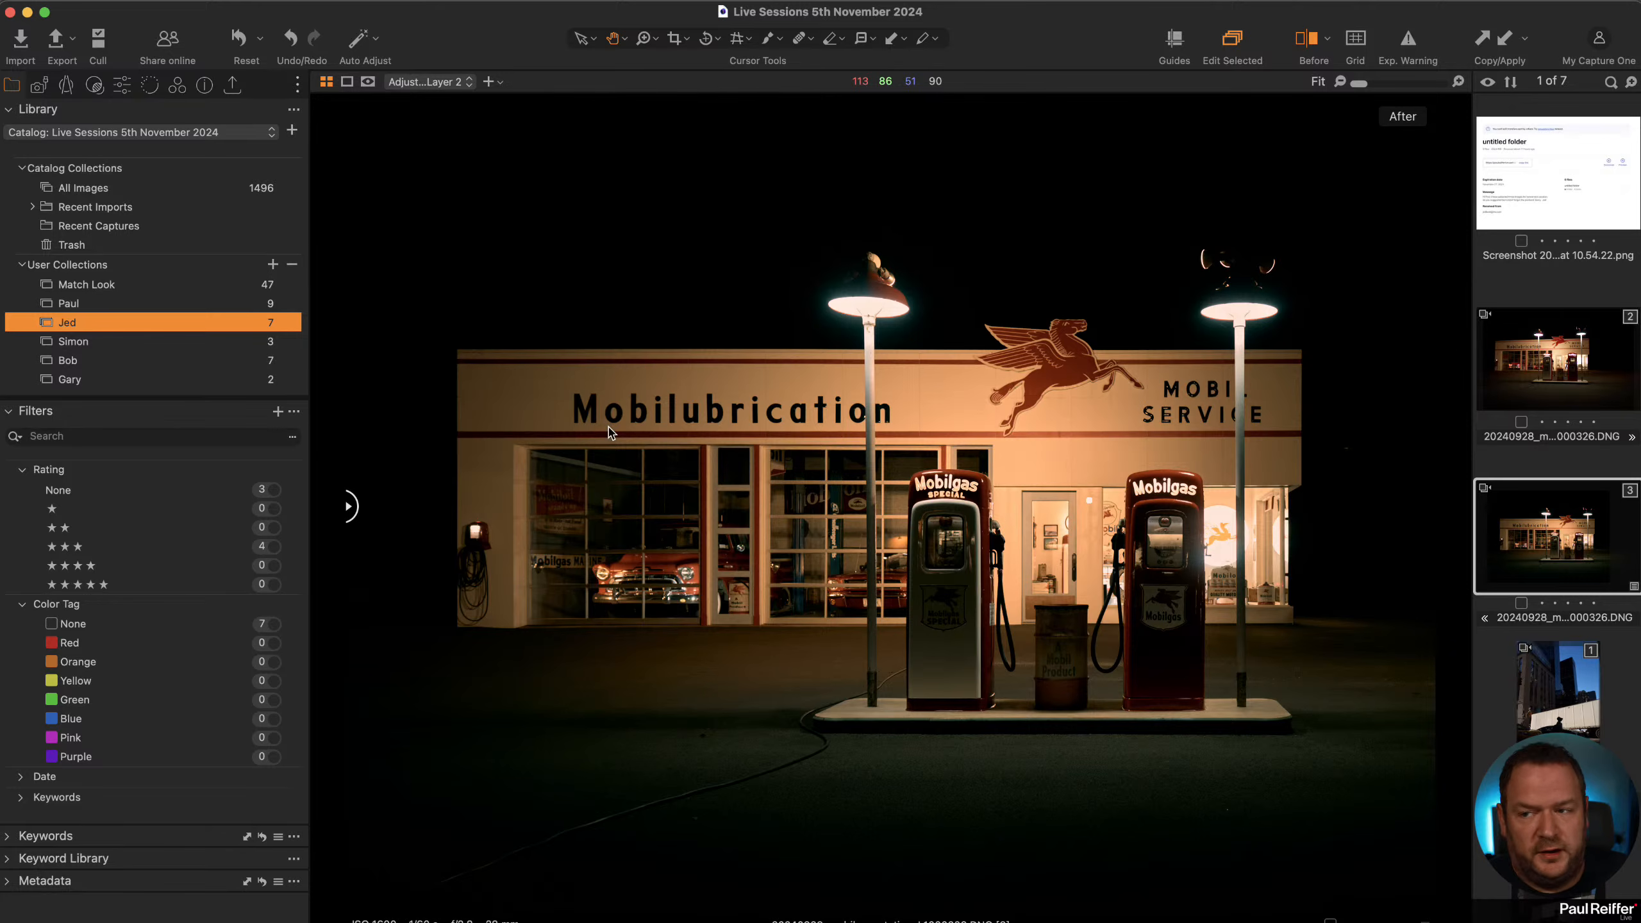
{"action": "left_click", "coordinate": [122, 84]}
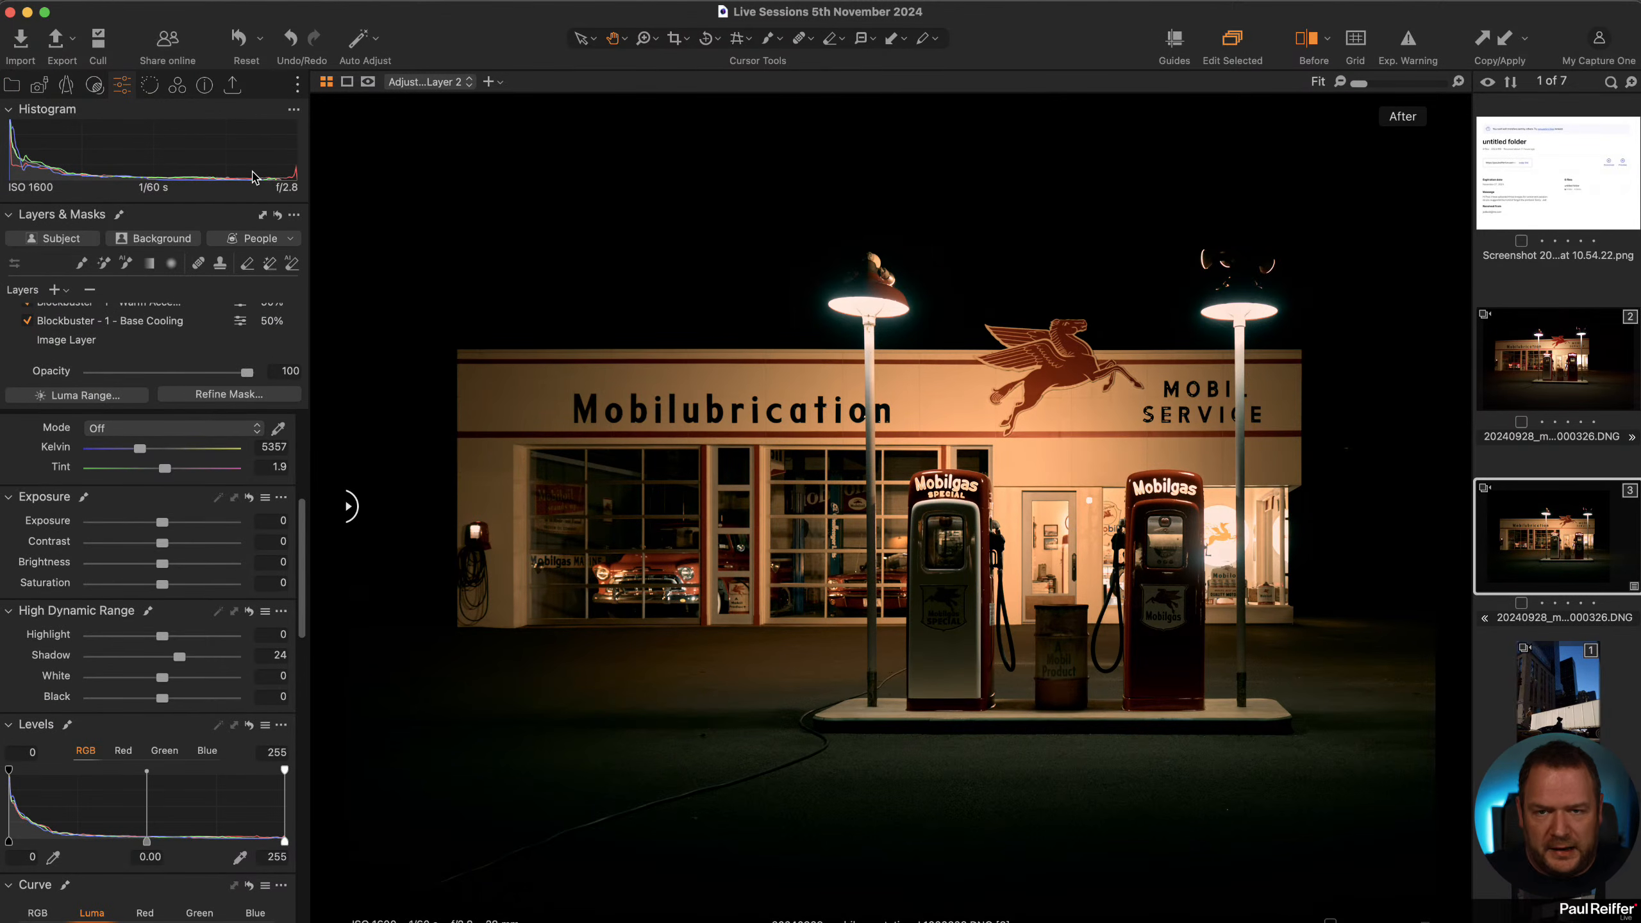
{"action": "left_click", "coordinate": [1554, 356]}
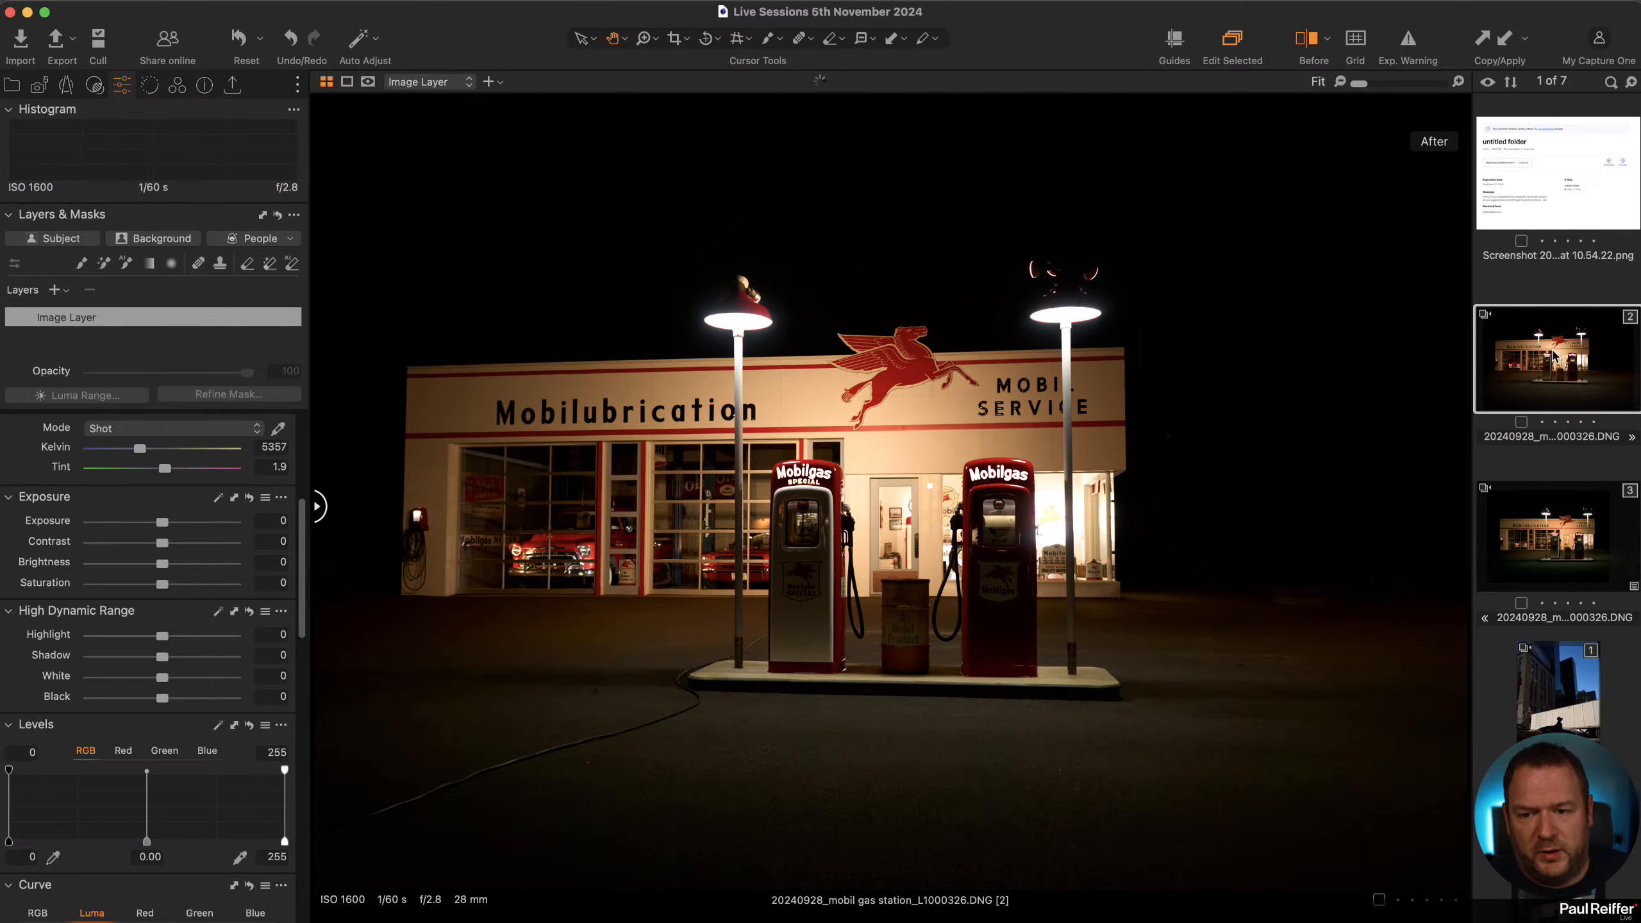
{"action": "left_click", "coordinate": [1559, 535]}
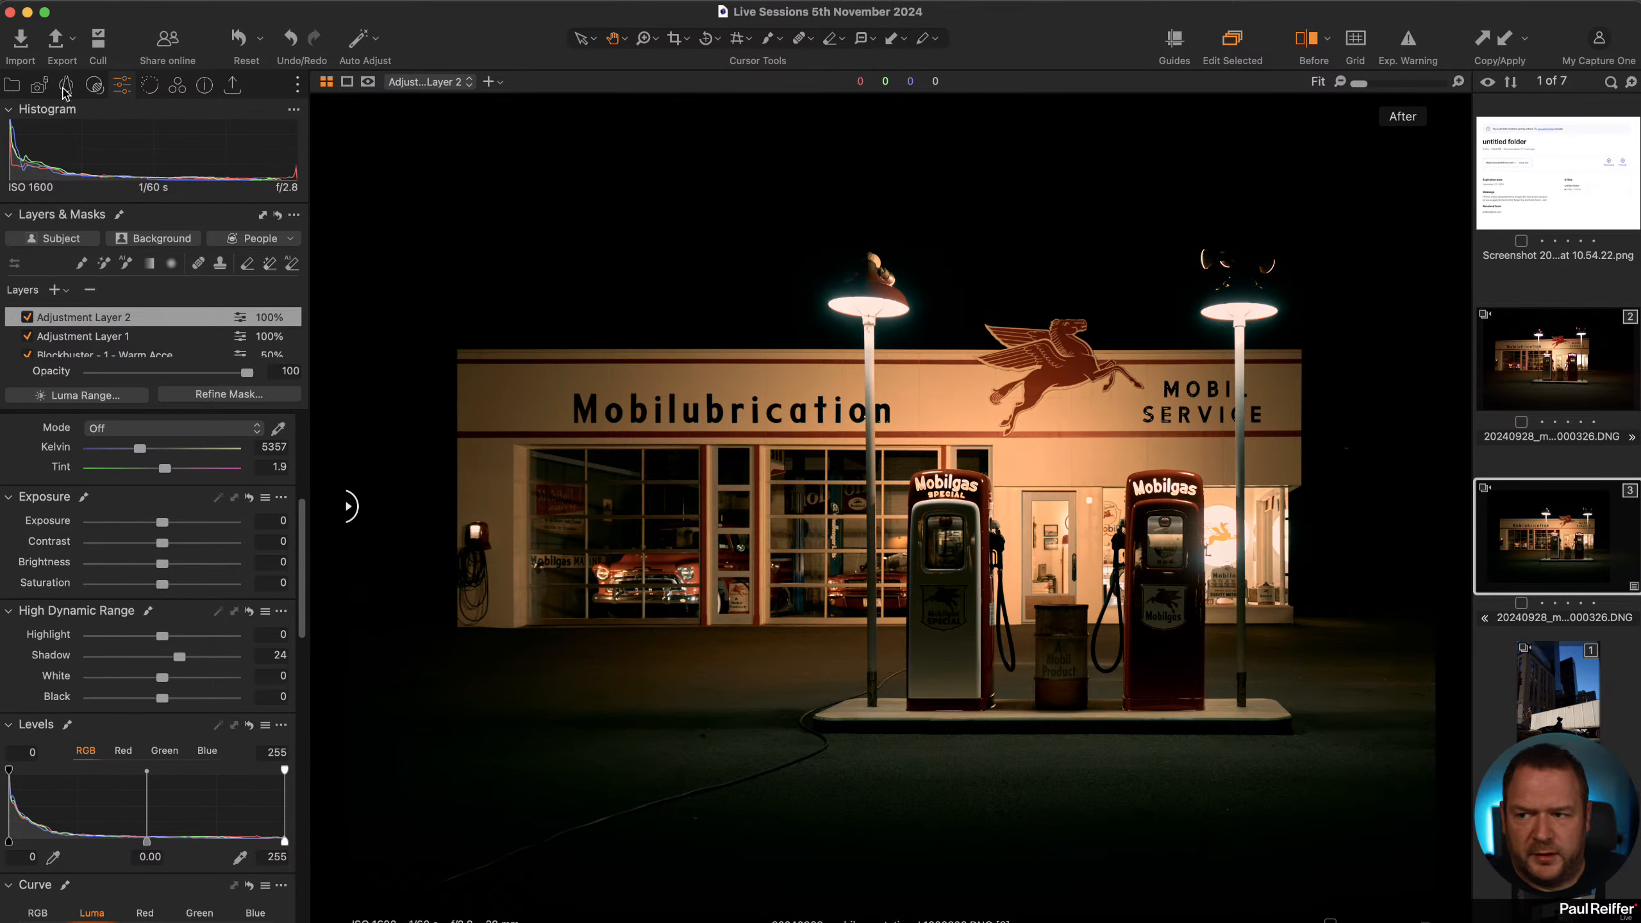
Browse Paul's collection, return to Jed's collection and scroll through its images.
{"action": "left_click", "coordinate": [10, 90]}
{"action": "left_click", "coordinate": [74, 303]}
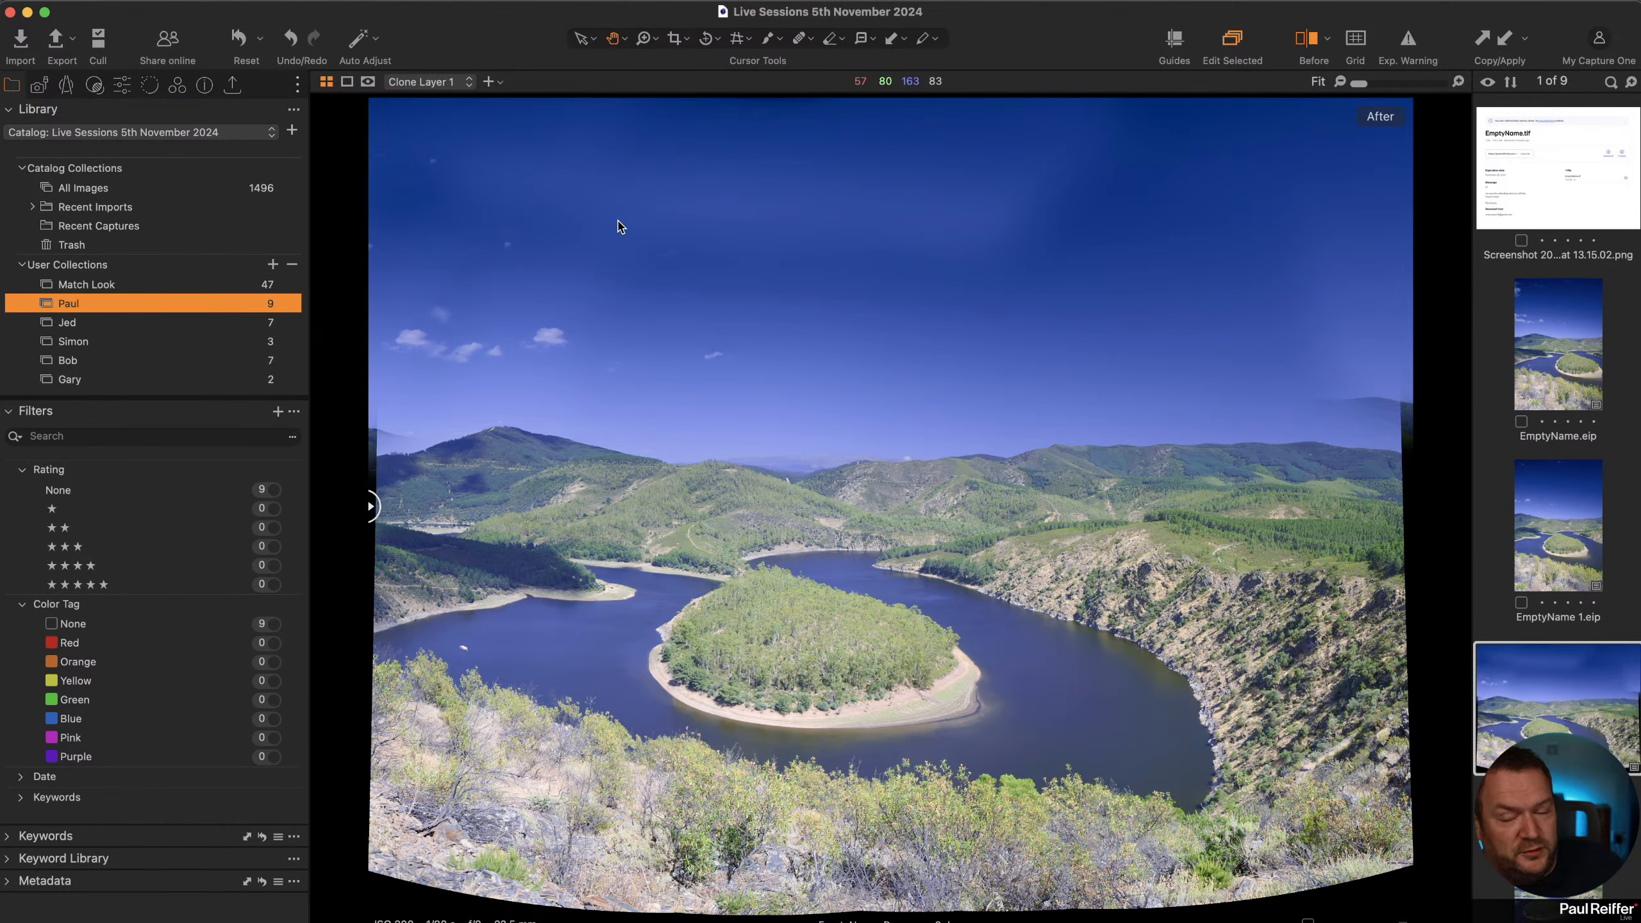
{"action": "left_click", "coordinate": [114, 327]}
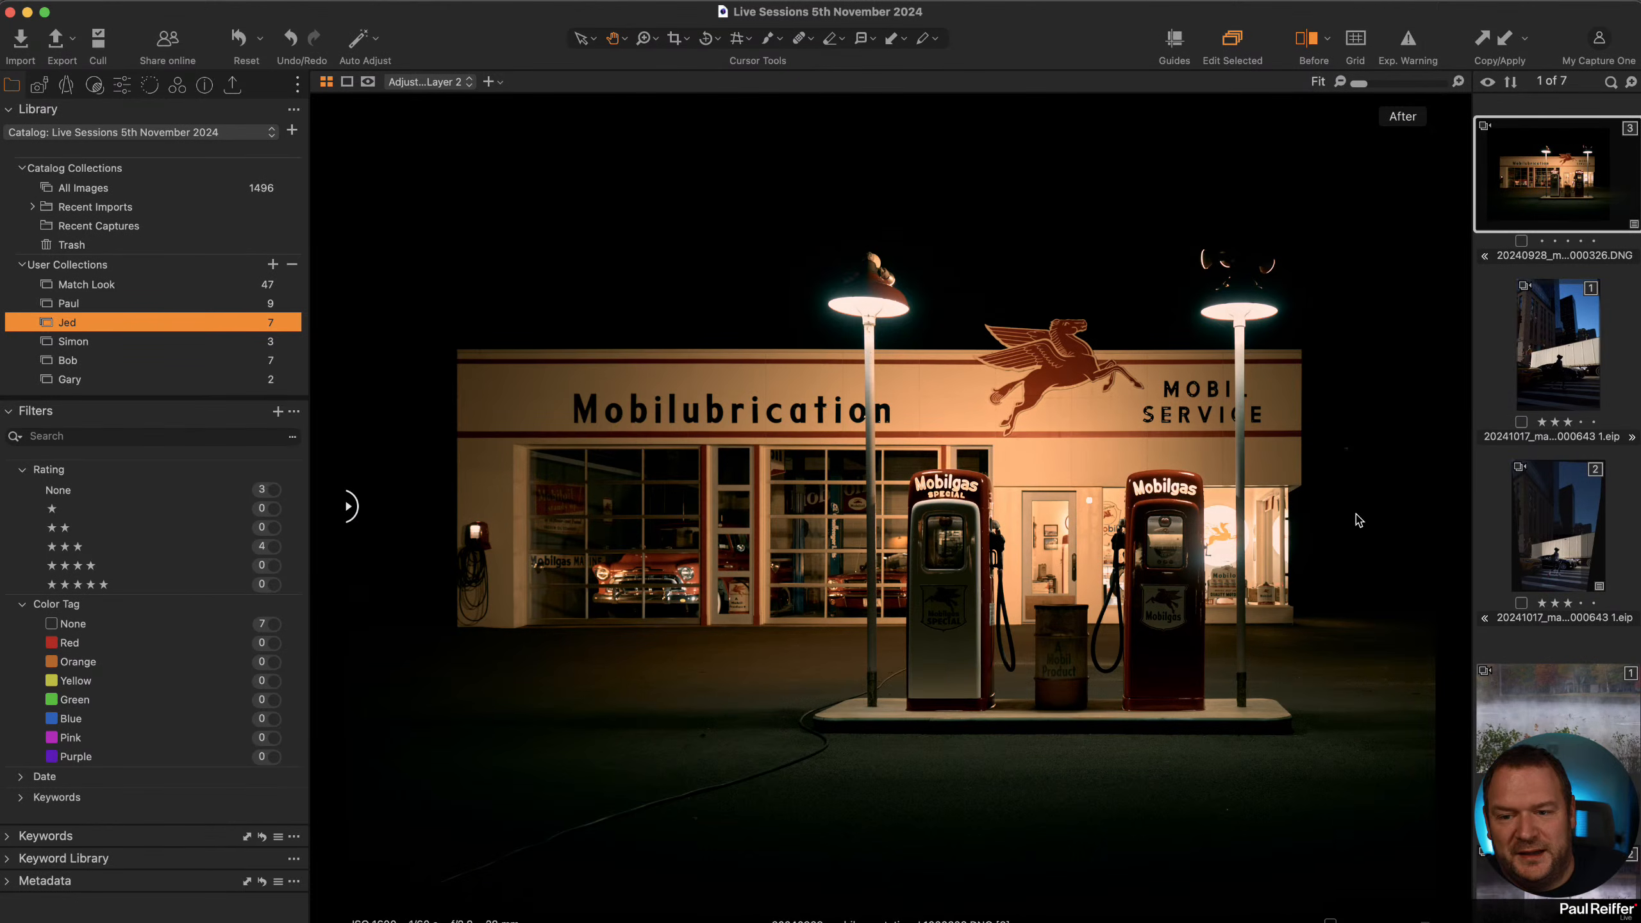
{"action": "scroll", "coordinate": [1526, 478], "scroll_direction": "up", "scroll_amount": 4}
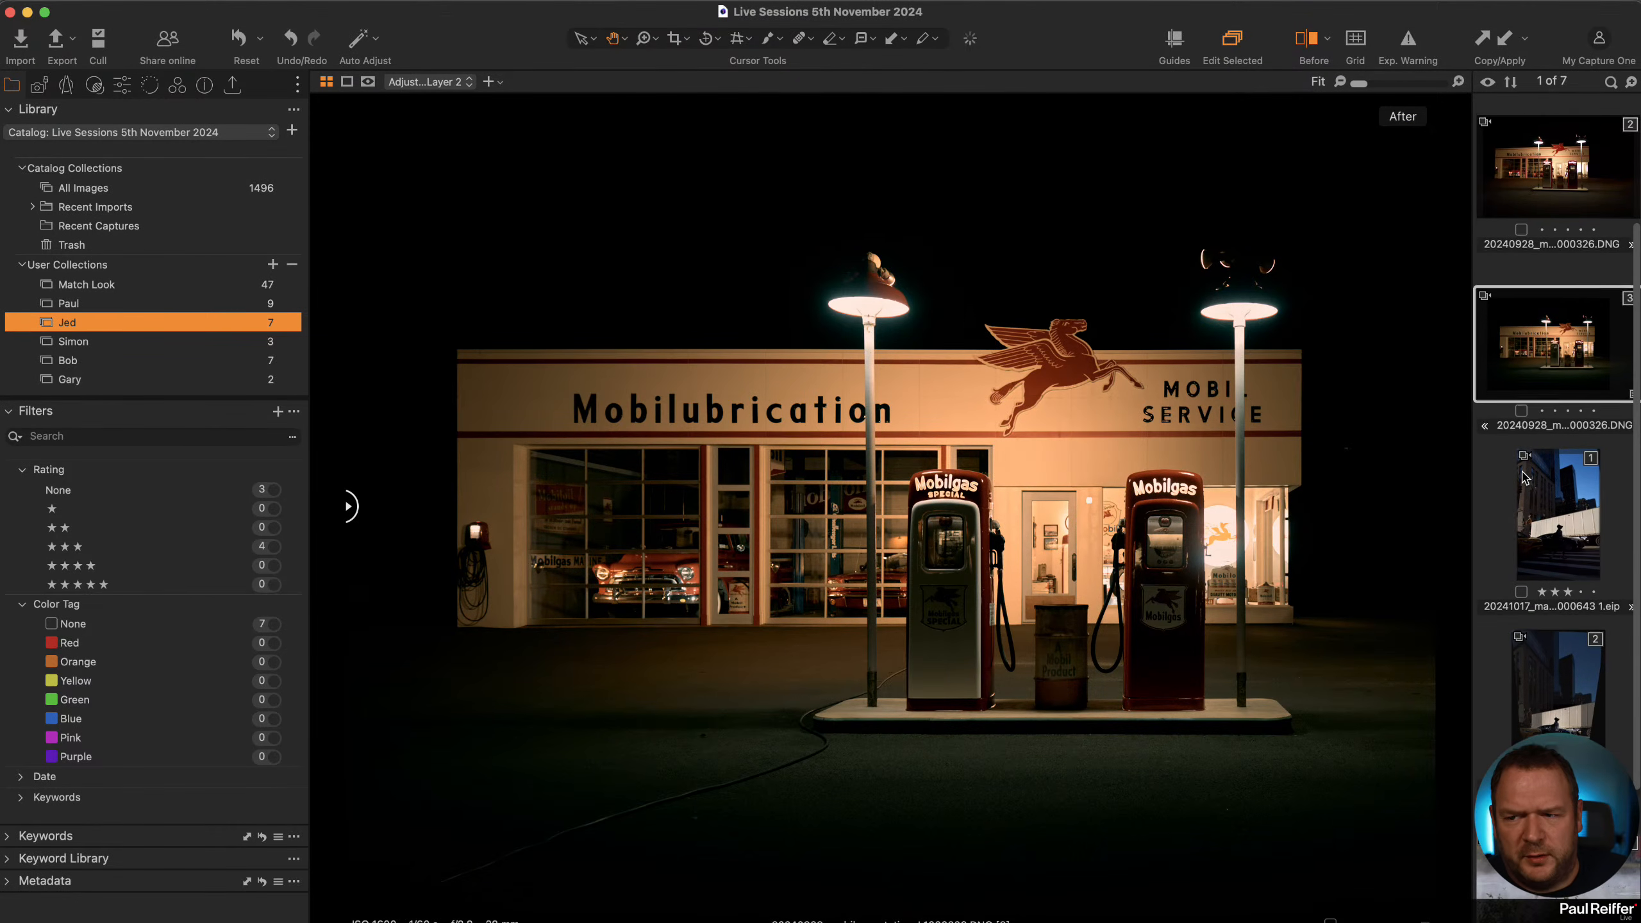
{"action": "scroll", "coordinate": [1524, 477], "scroll_direction": "up", "scroll_amount": 3}
{"action": "scroll", "coordinate": [1525, 477], "scroll_direction": "down", "scroll_amount": 3}
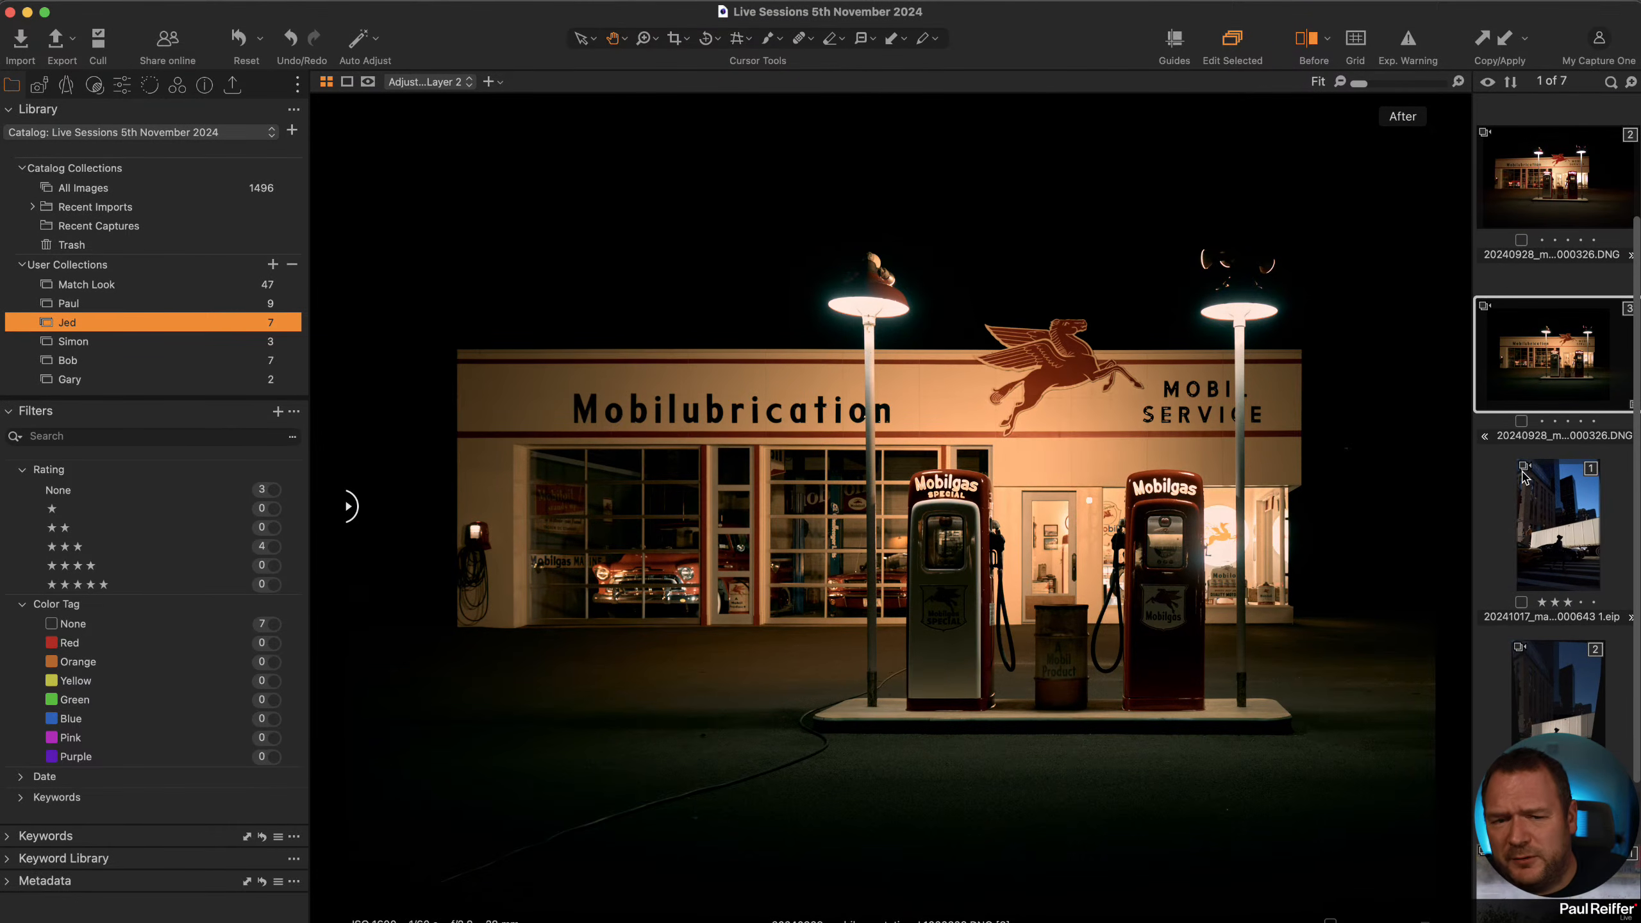